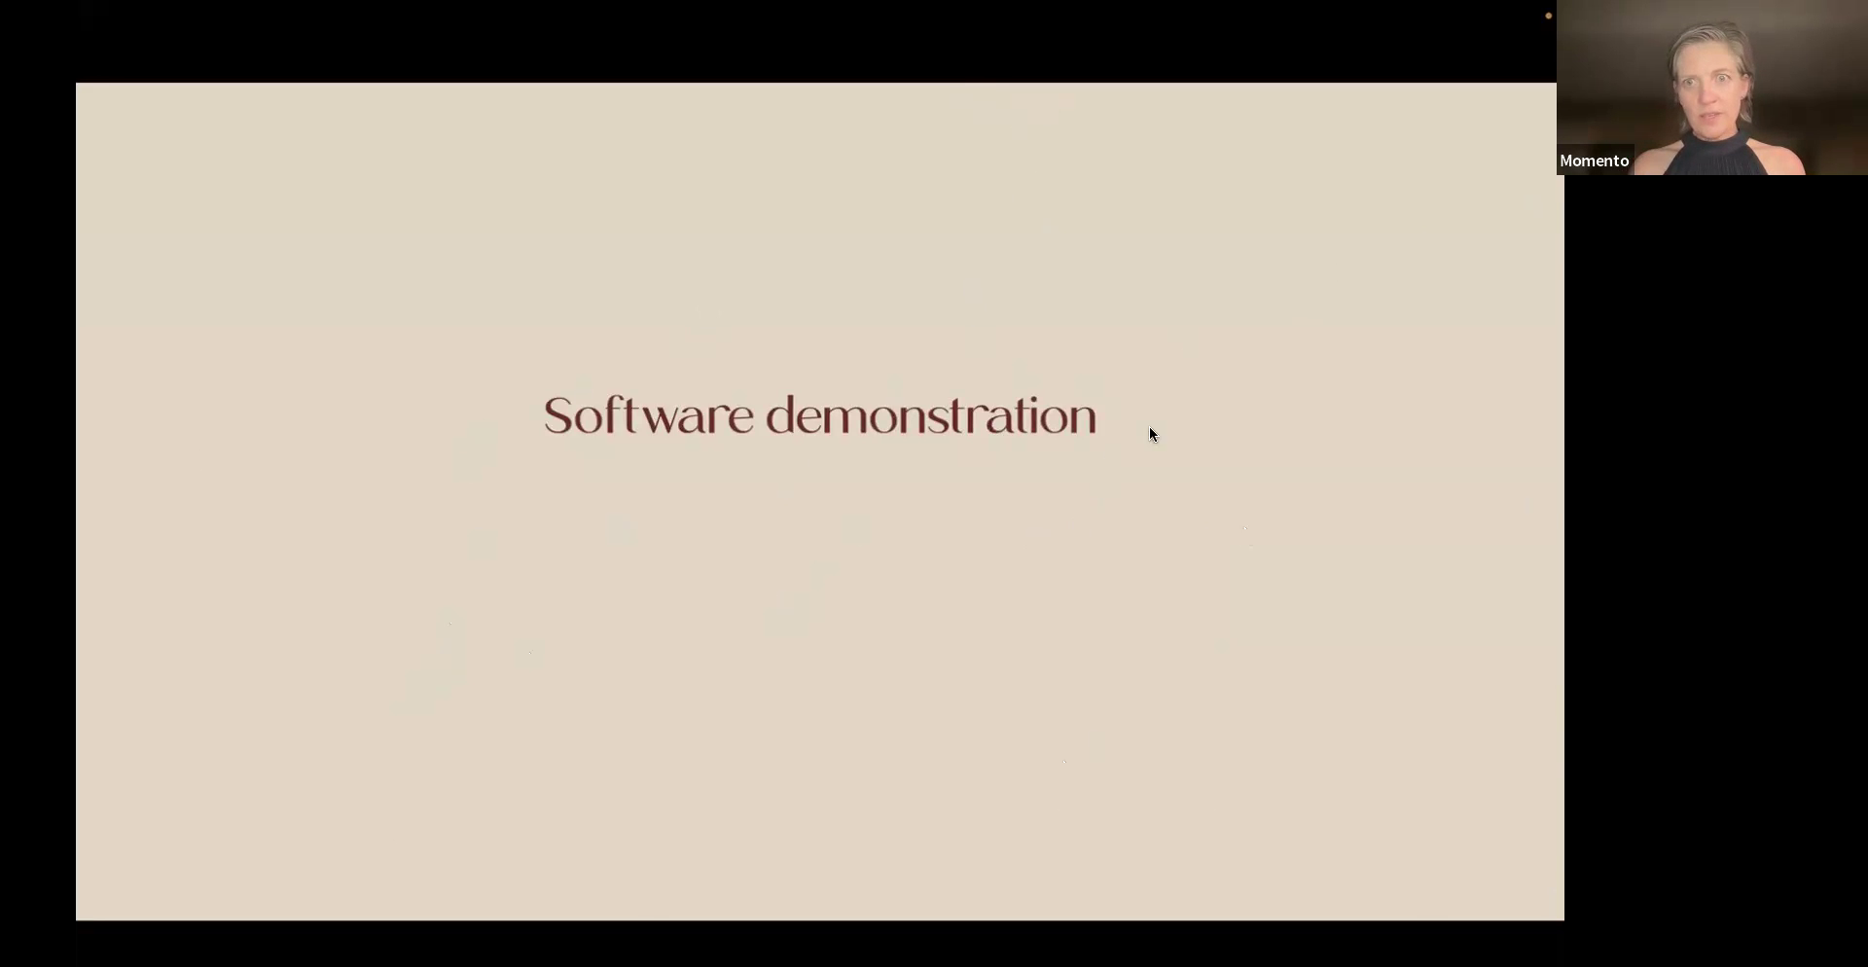
# Exit the slideshow and show the 15 Family Trees image thumbnails in Finder
pyautogui.press('super+Tab')
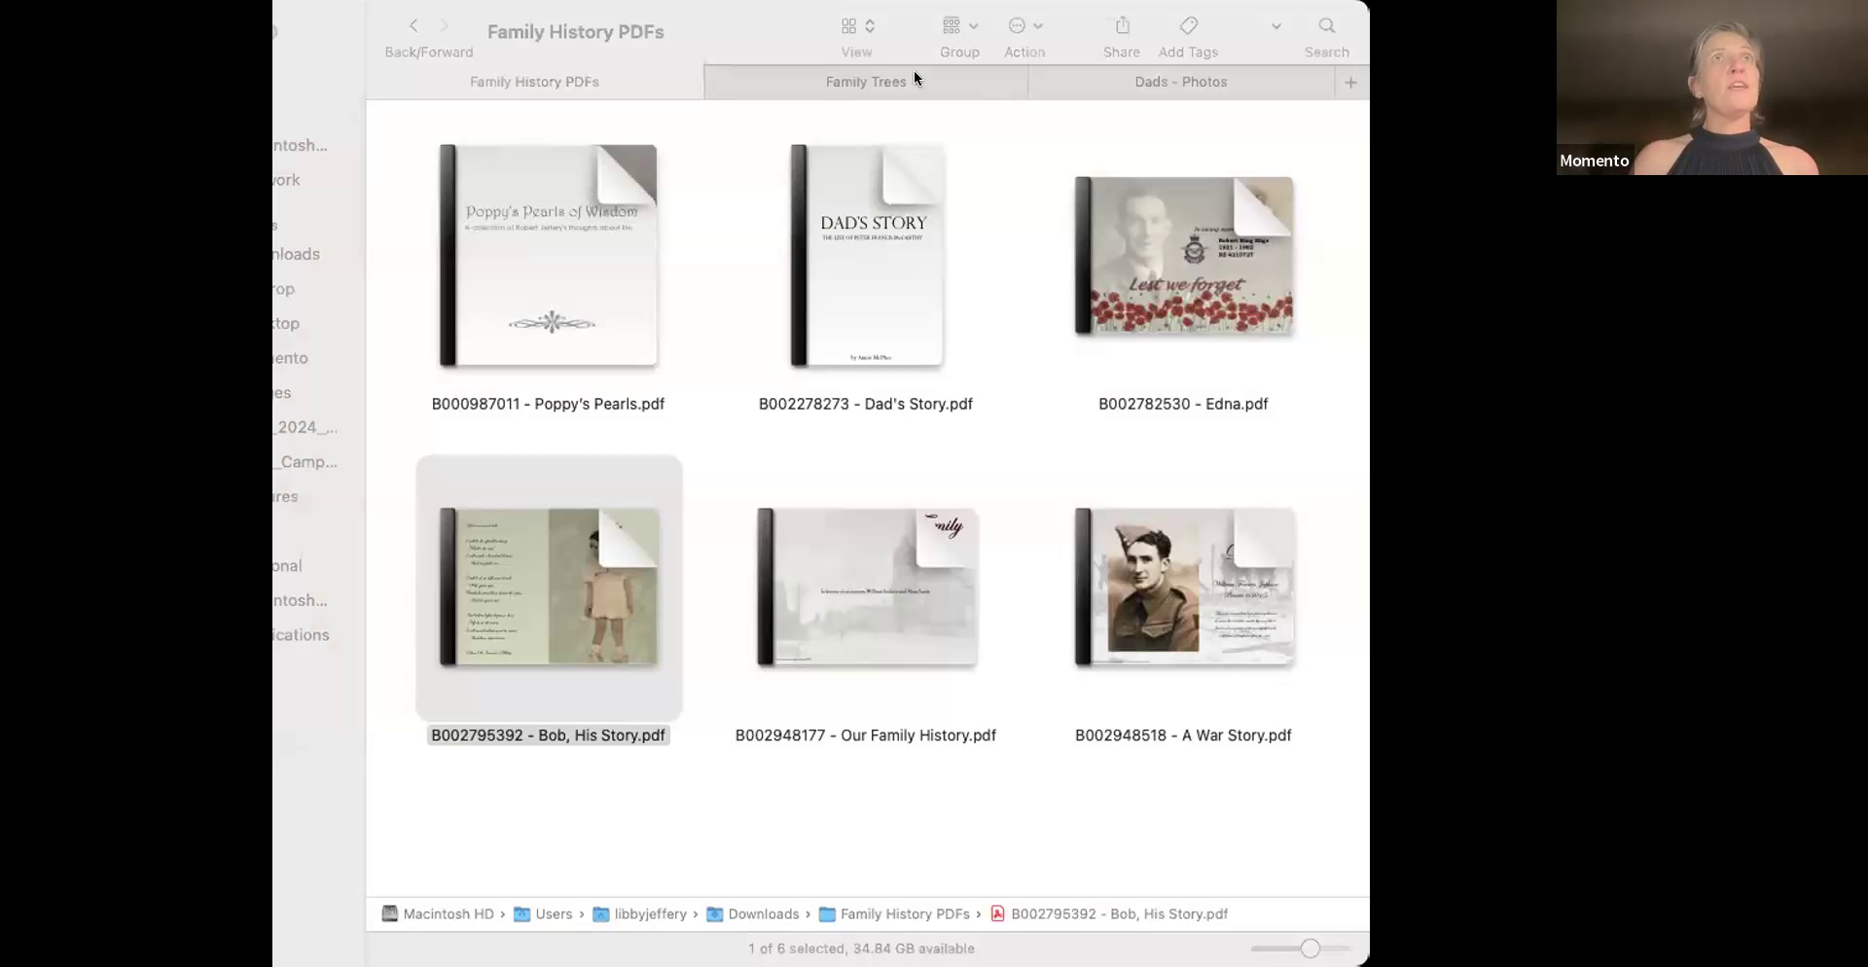
pyautogui.click(838, 82)
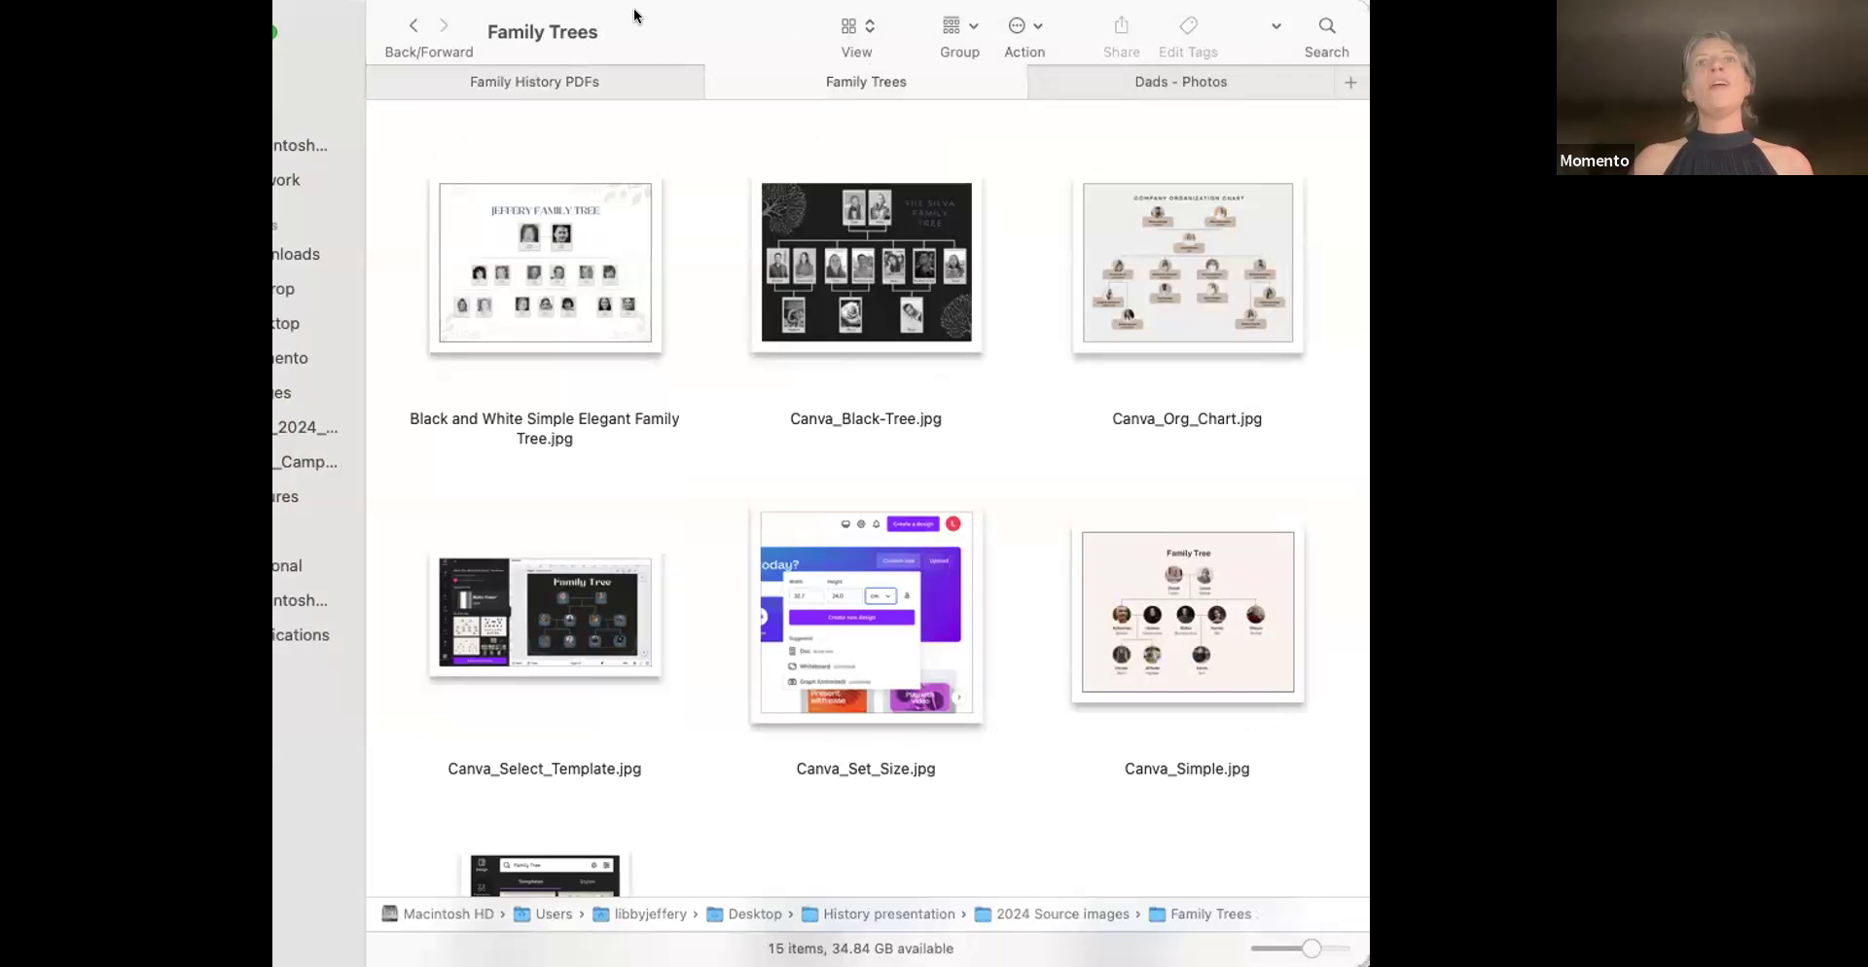
# Shift the Finder window right to expose its sidebar, then open Canva_Set_Size.jpg
pyautogui.moveTo(634, 14); pyautogui.dragTo(676, 16)
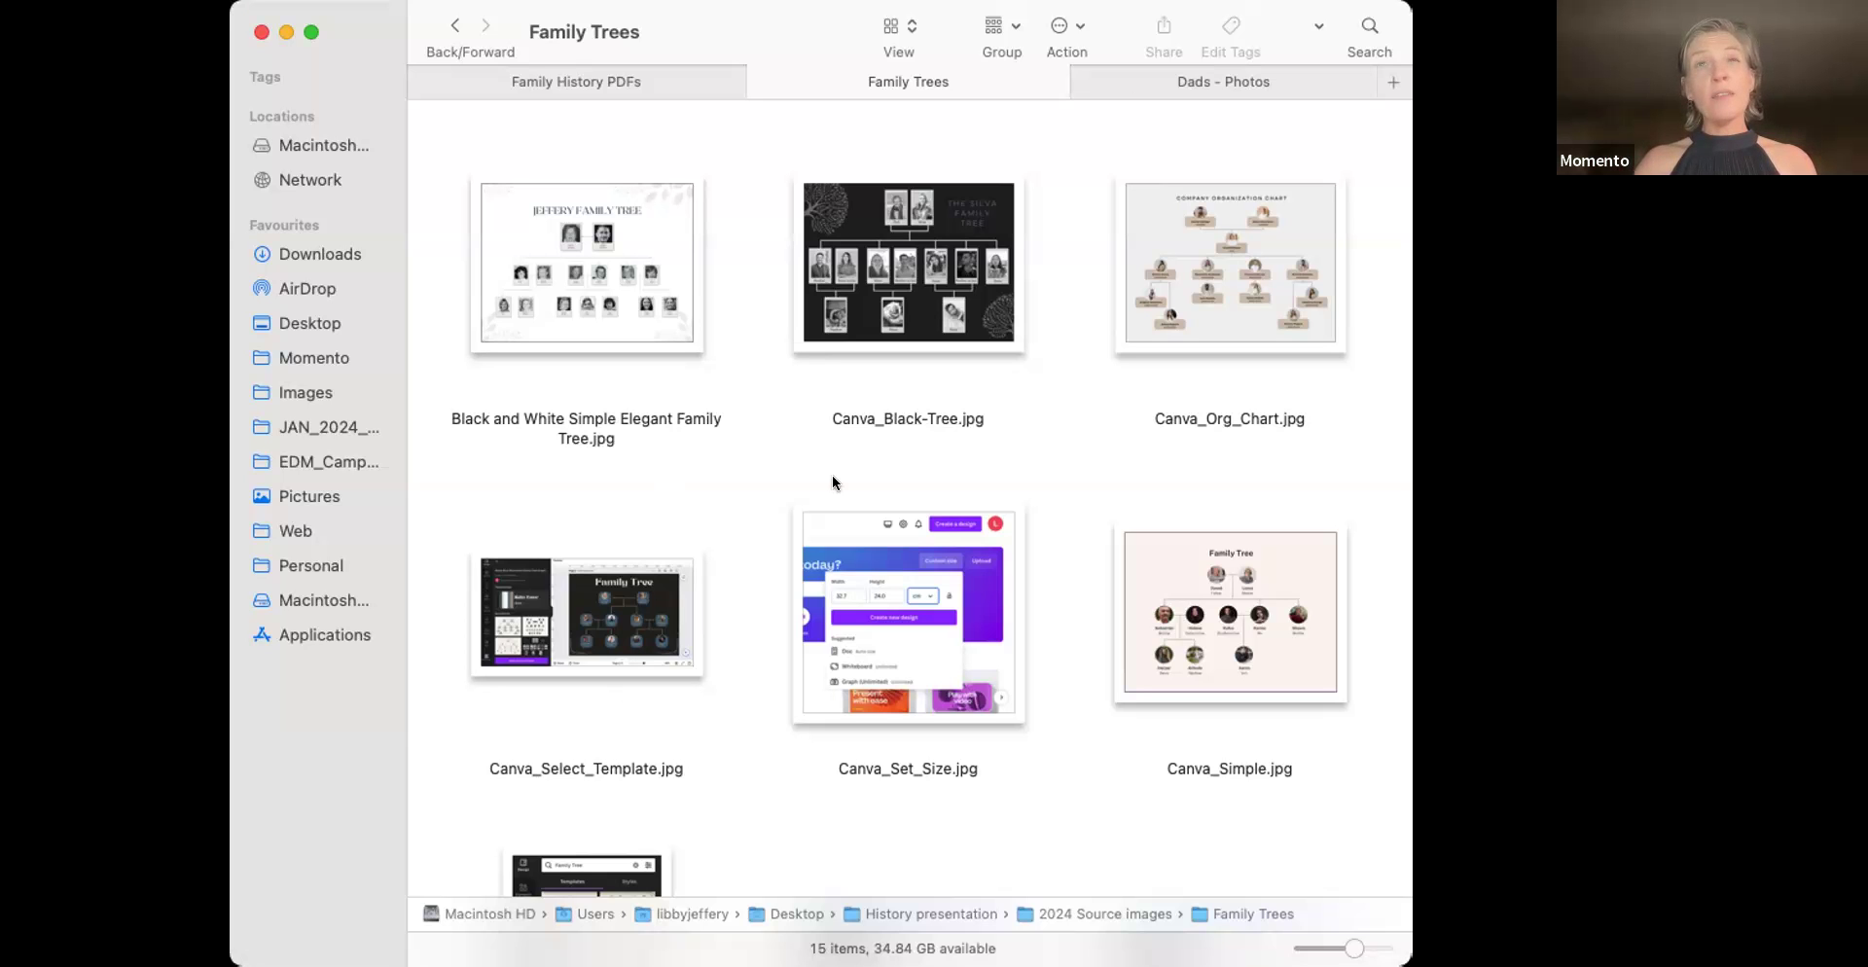
pyautogui.scroll(-5, 856, 516)
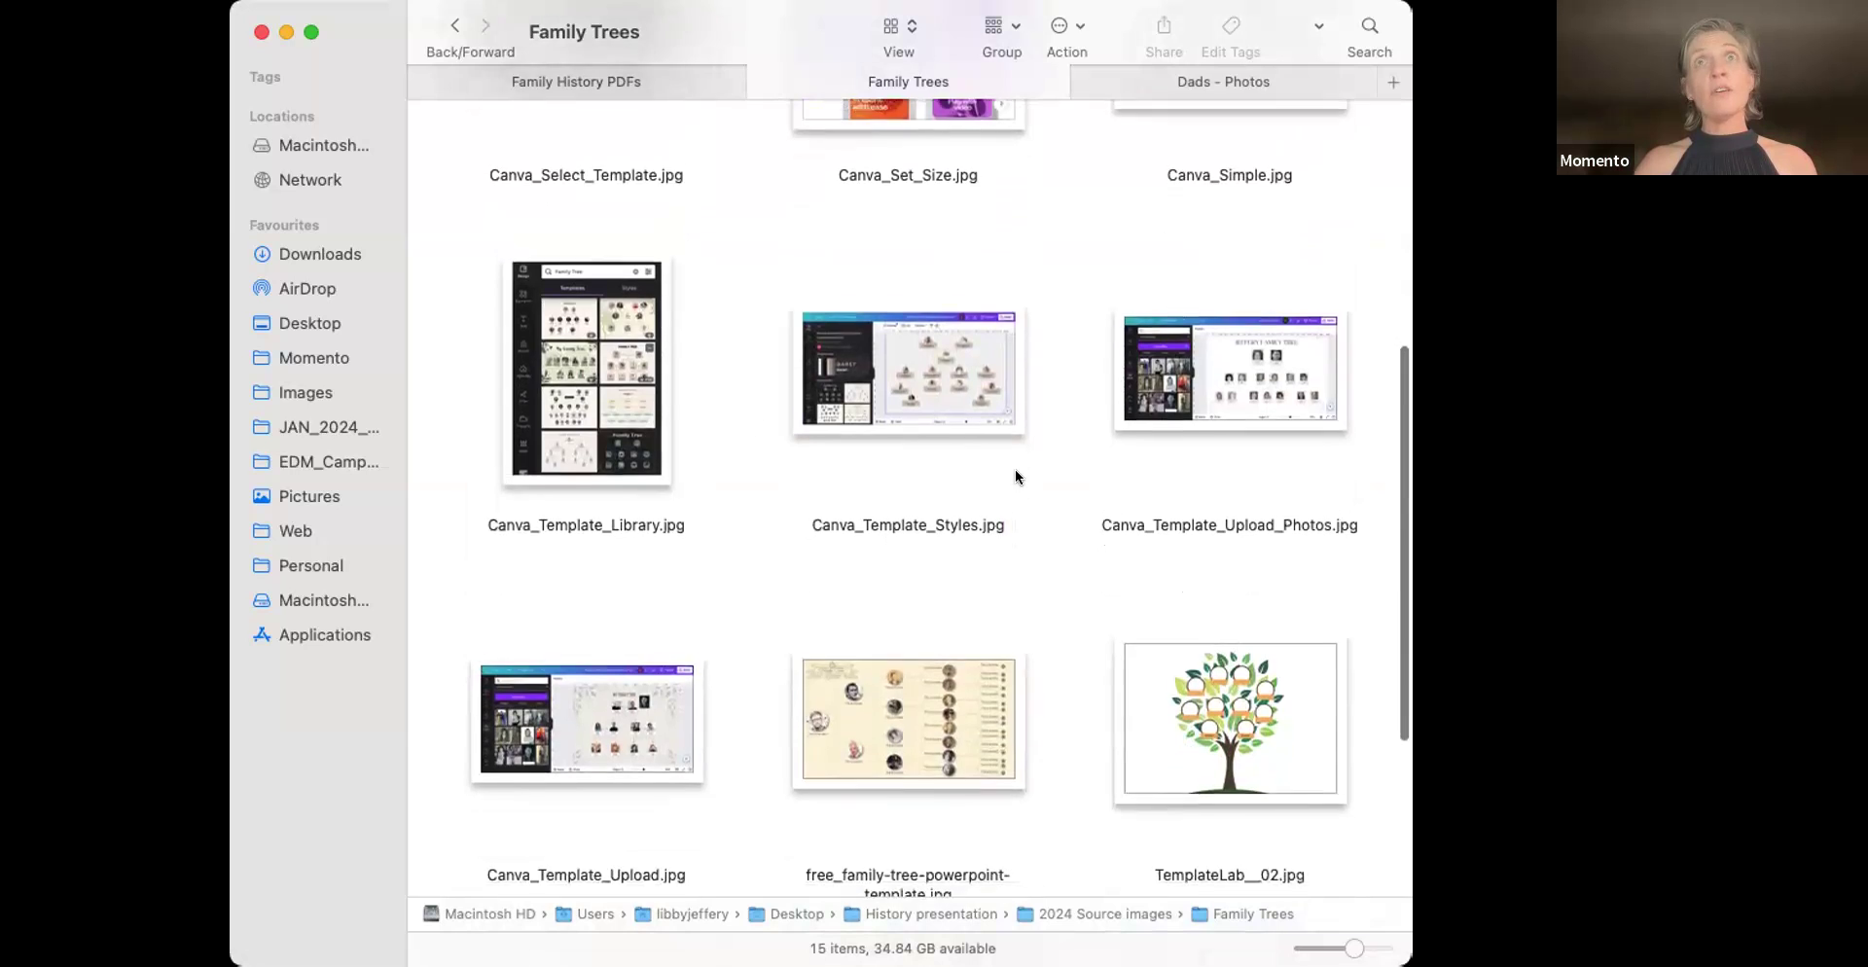
pyautogui.scroll(-3, 1014, 469)
pyautogui.scroll(2, 1014, 469)
pyautogui.scroll(-3, 1014, 477)
pyautogui.scroll(5, 1014, 477)
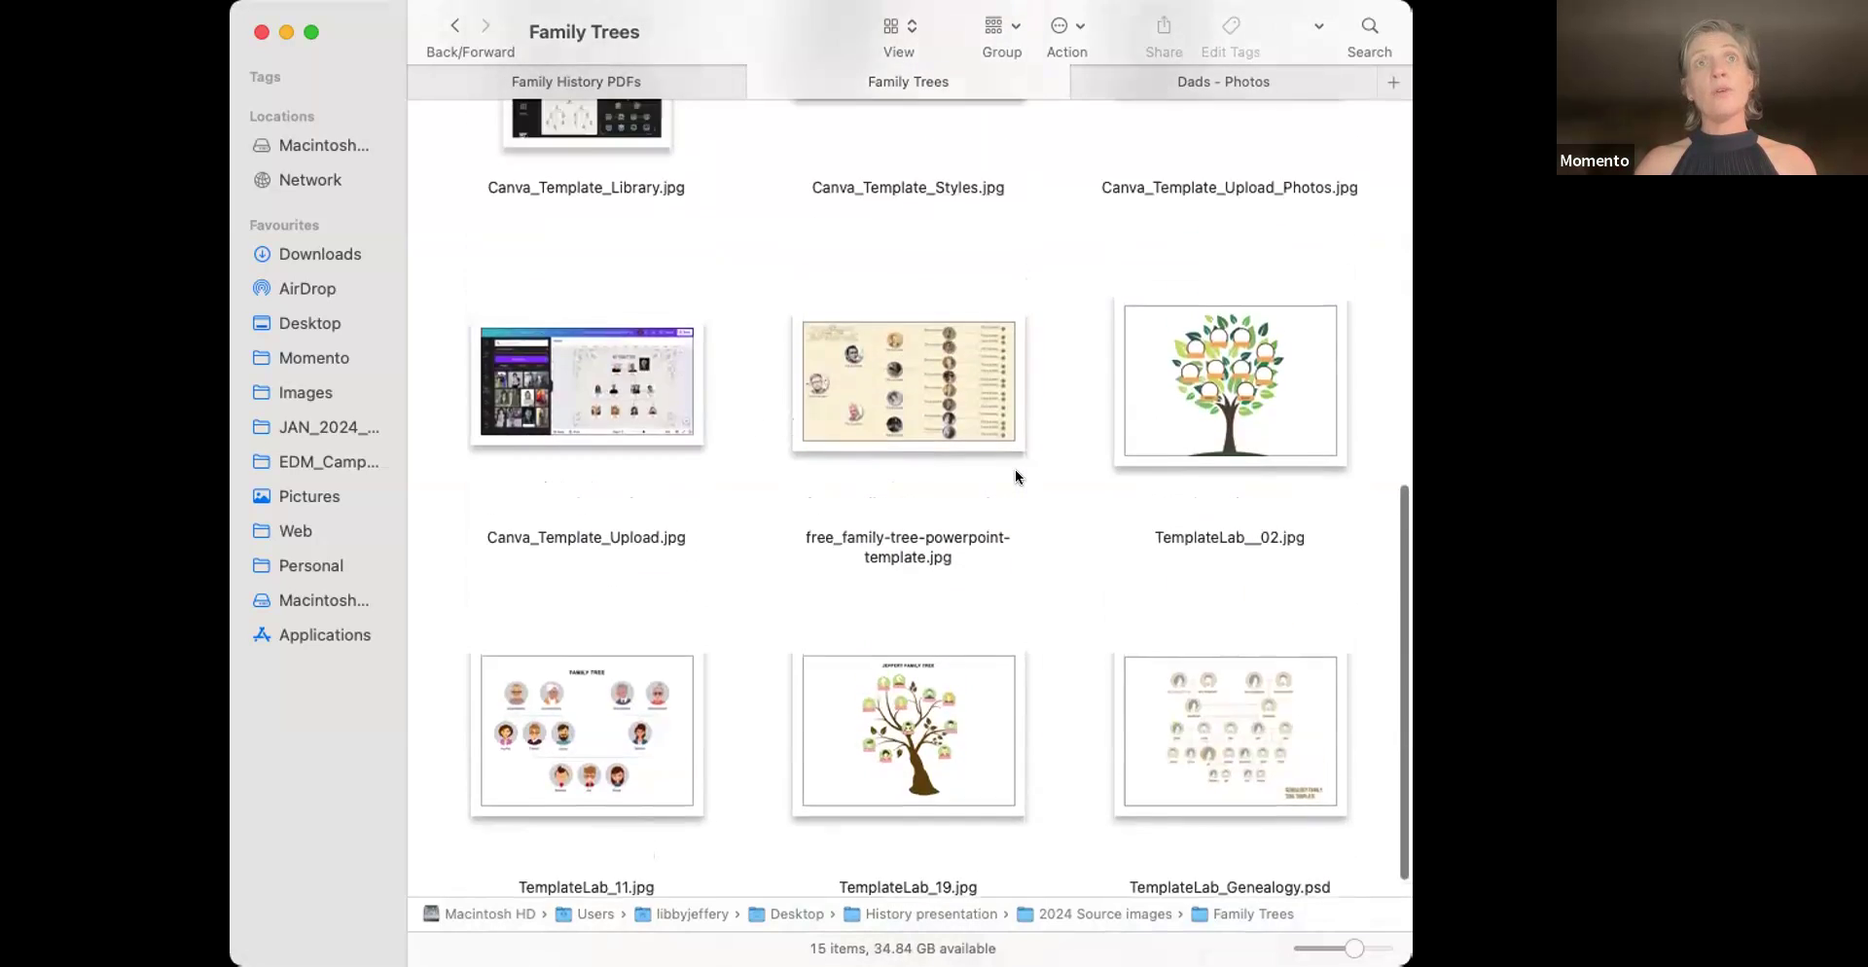
pyautogui.doubleClick(854, 192)
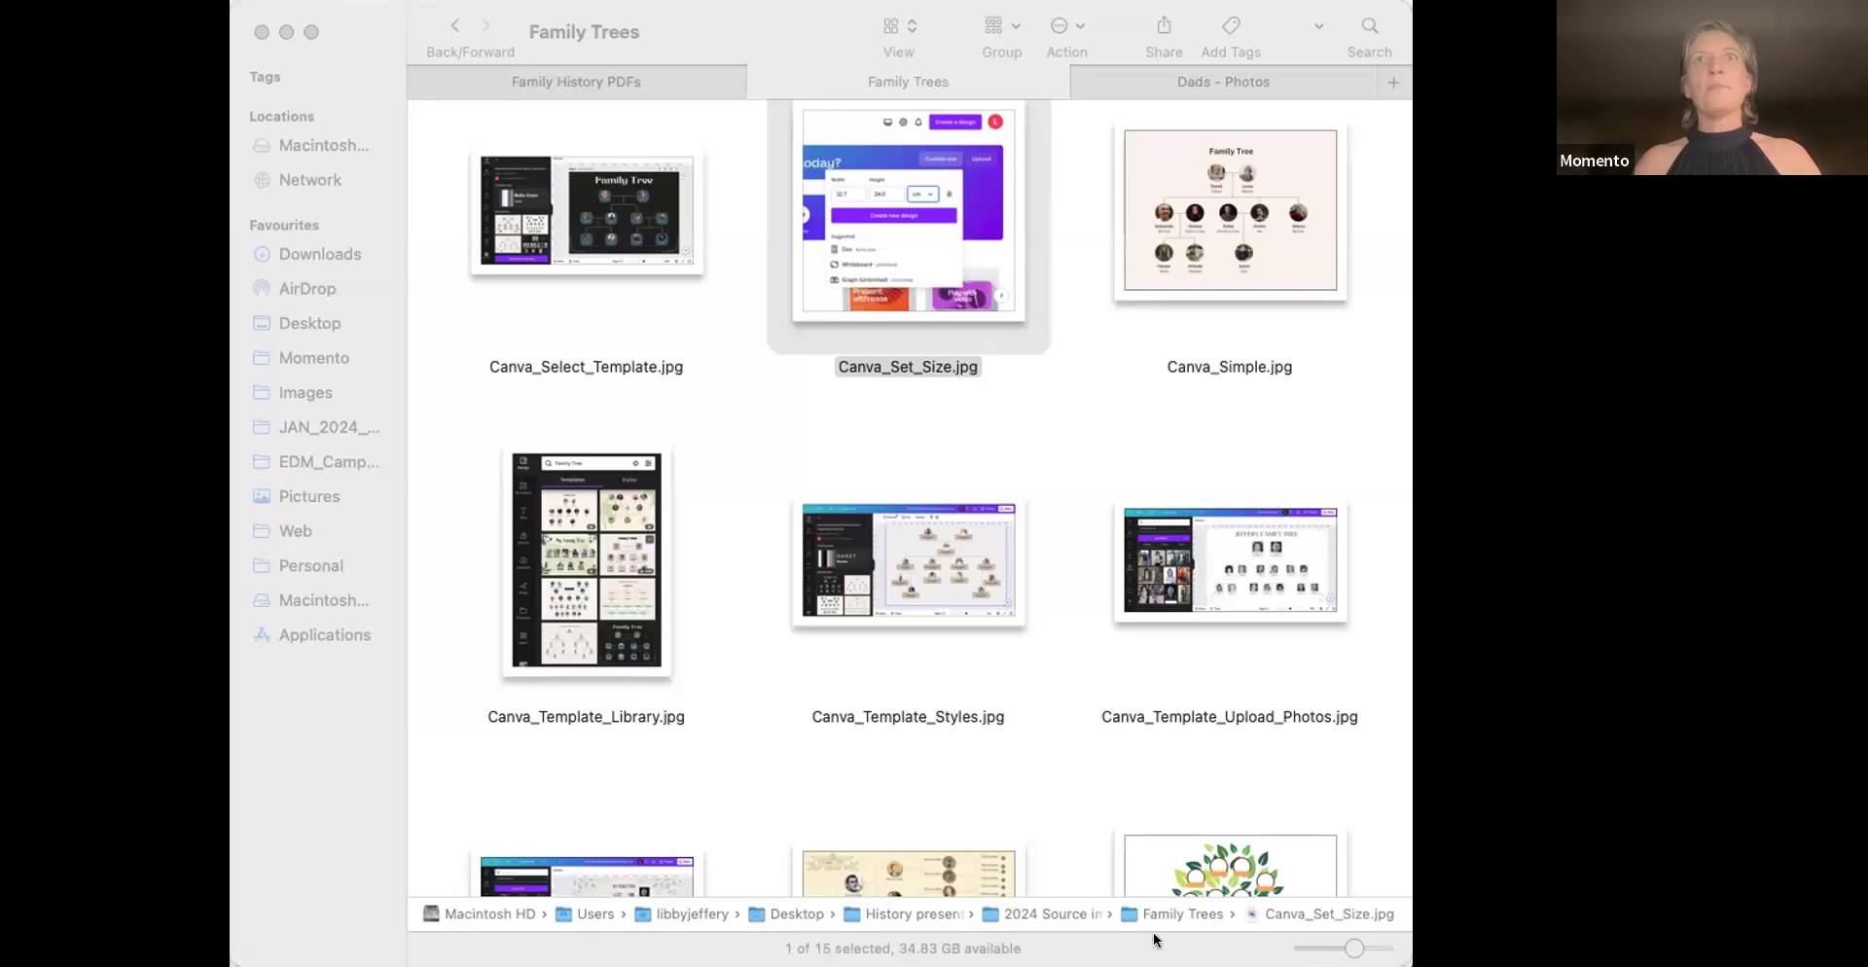
# Maximize the Family Trees icon size to one image per row and browse to Canva_Select_Template.jpg
pyautogui.click(1106, 456)
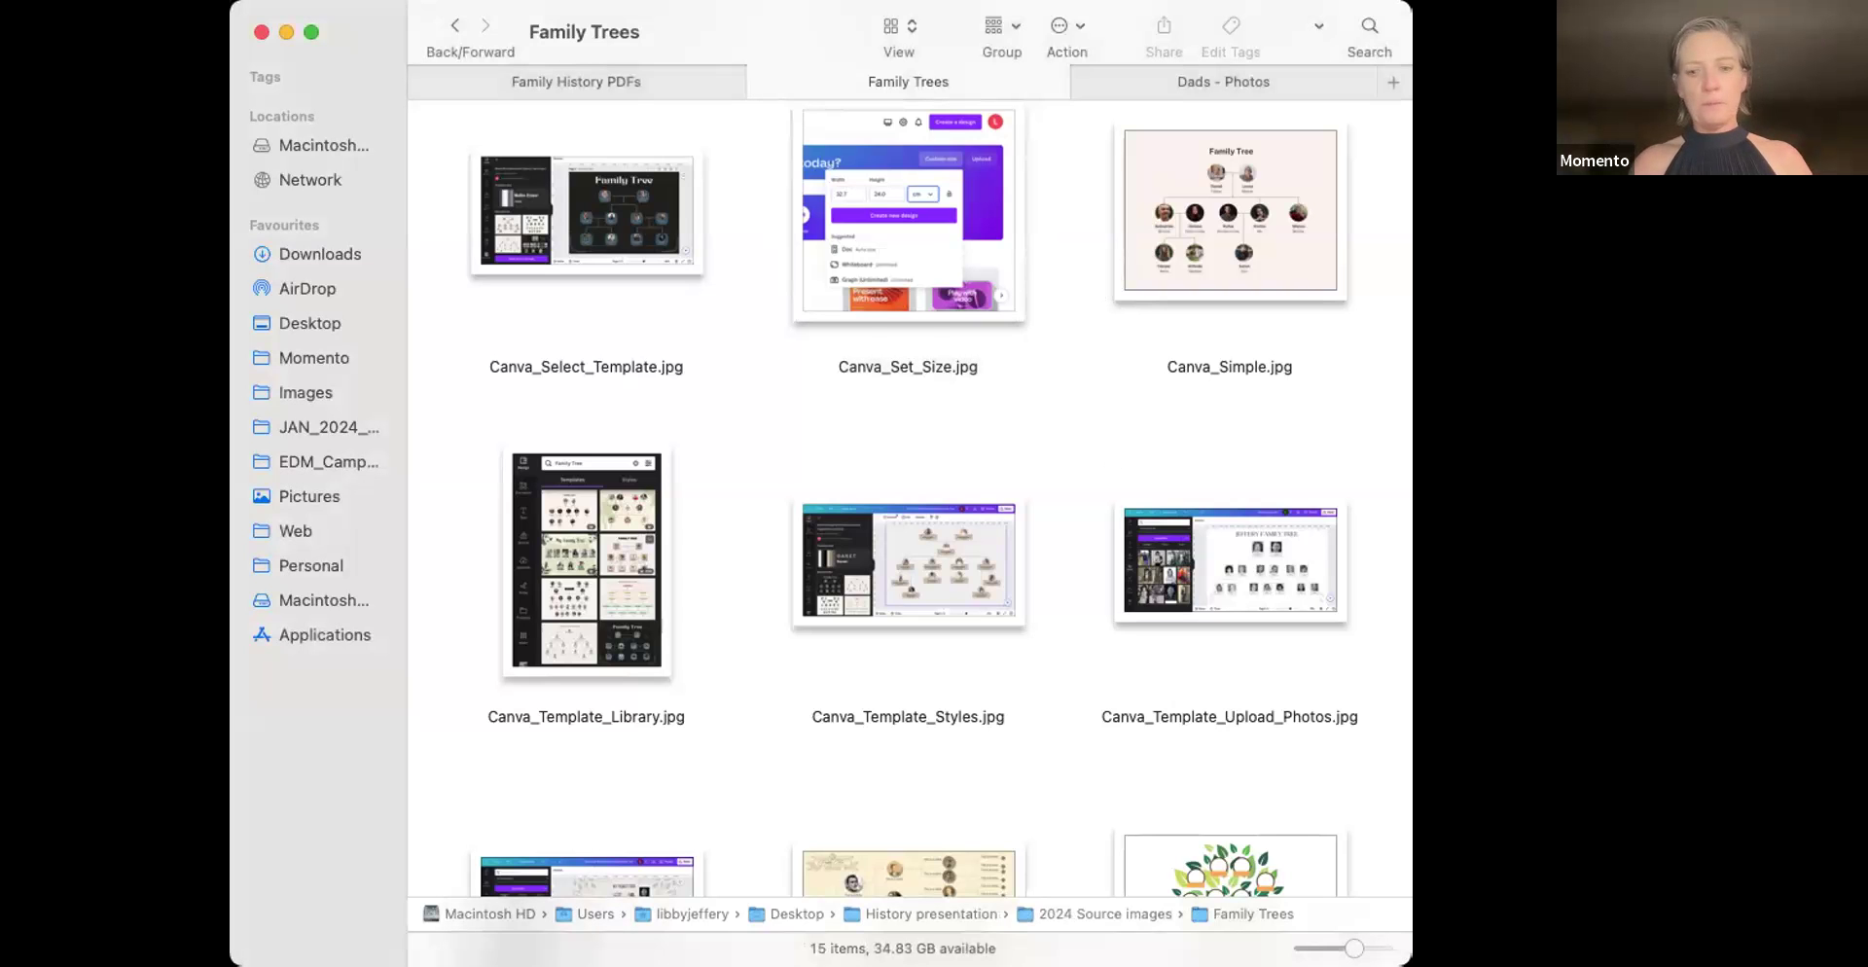
pyautogui.moveTo(1354, 948); pyautogui.dragTo(1382, 948)
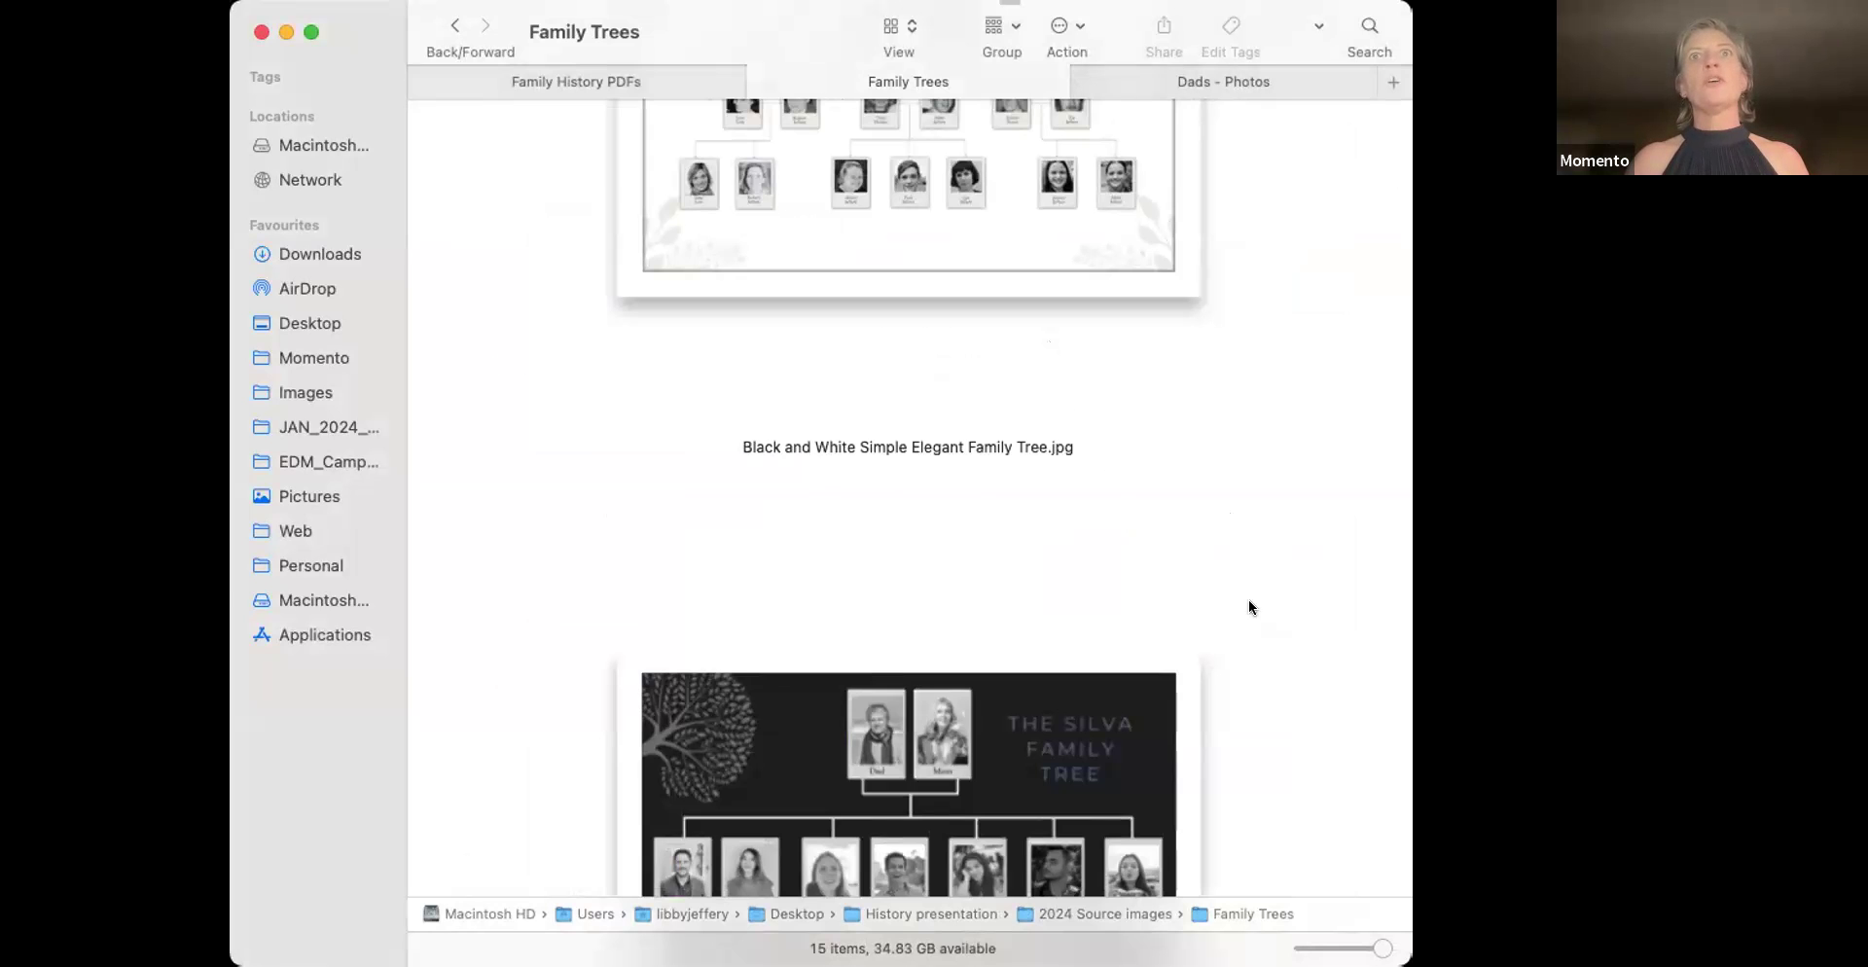
pyautogui.scroll(5, 1249, 607)
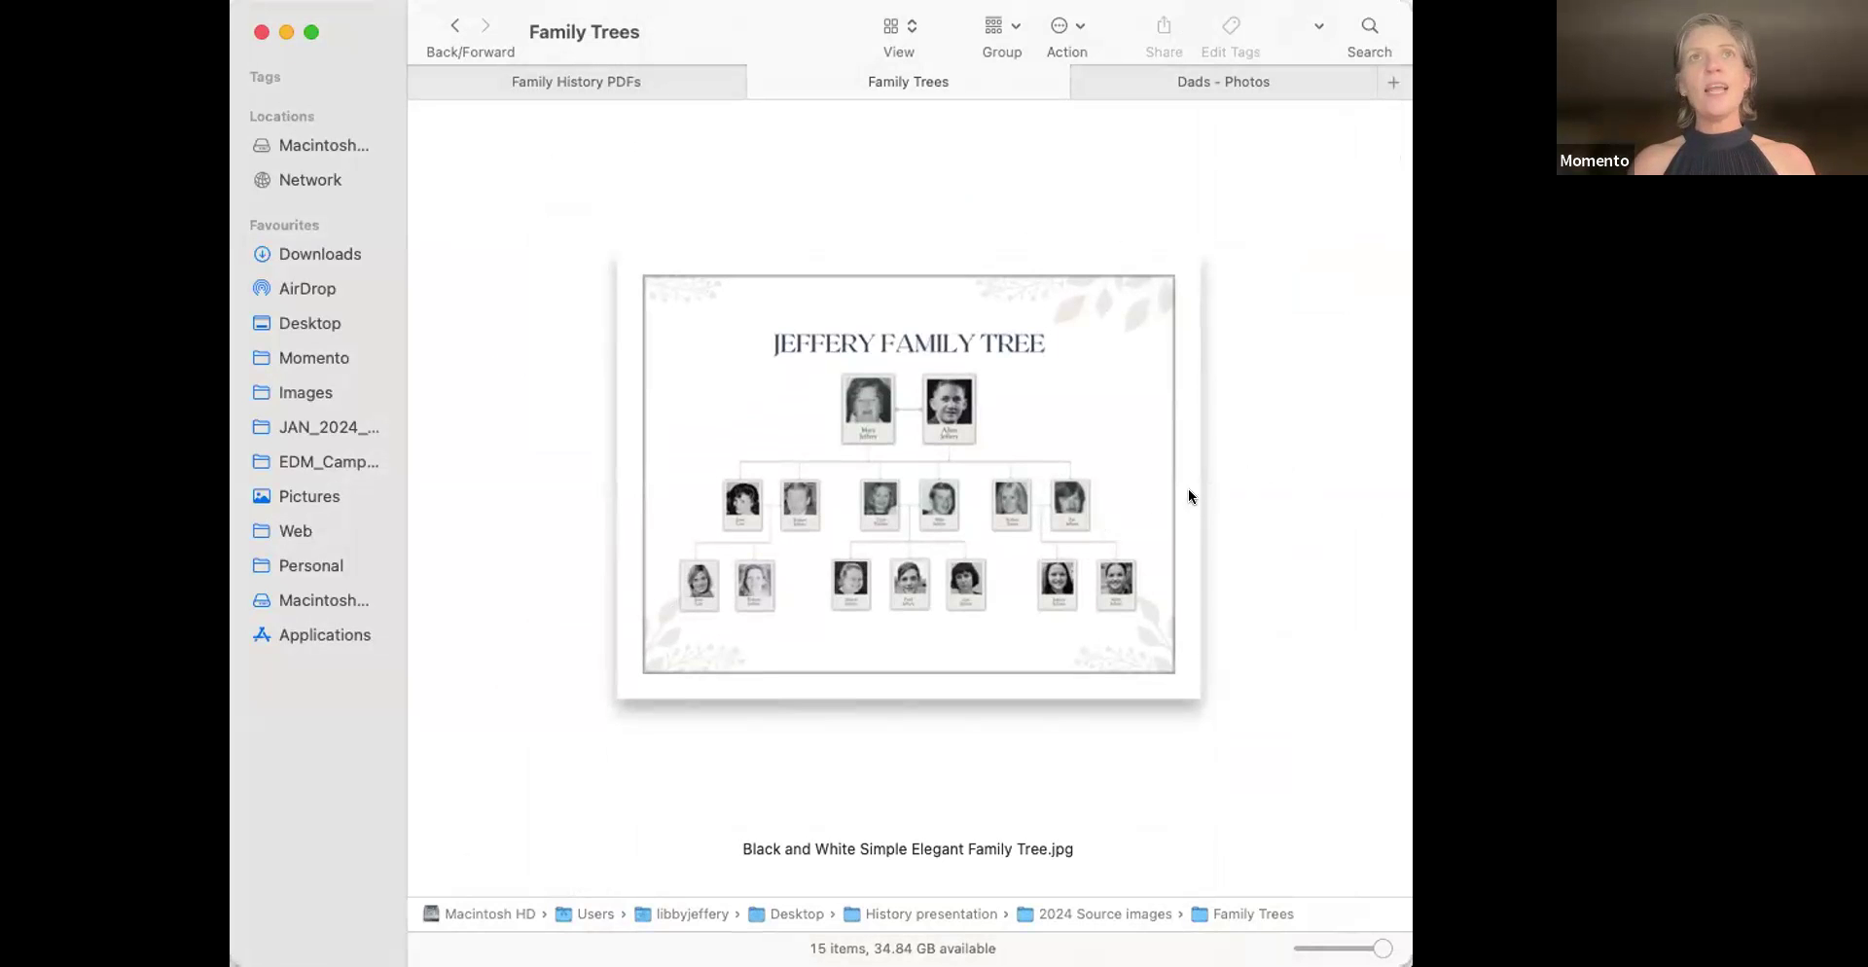
pyautogui.scroll(-8, 1294, 532)
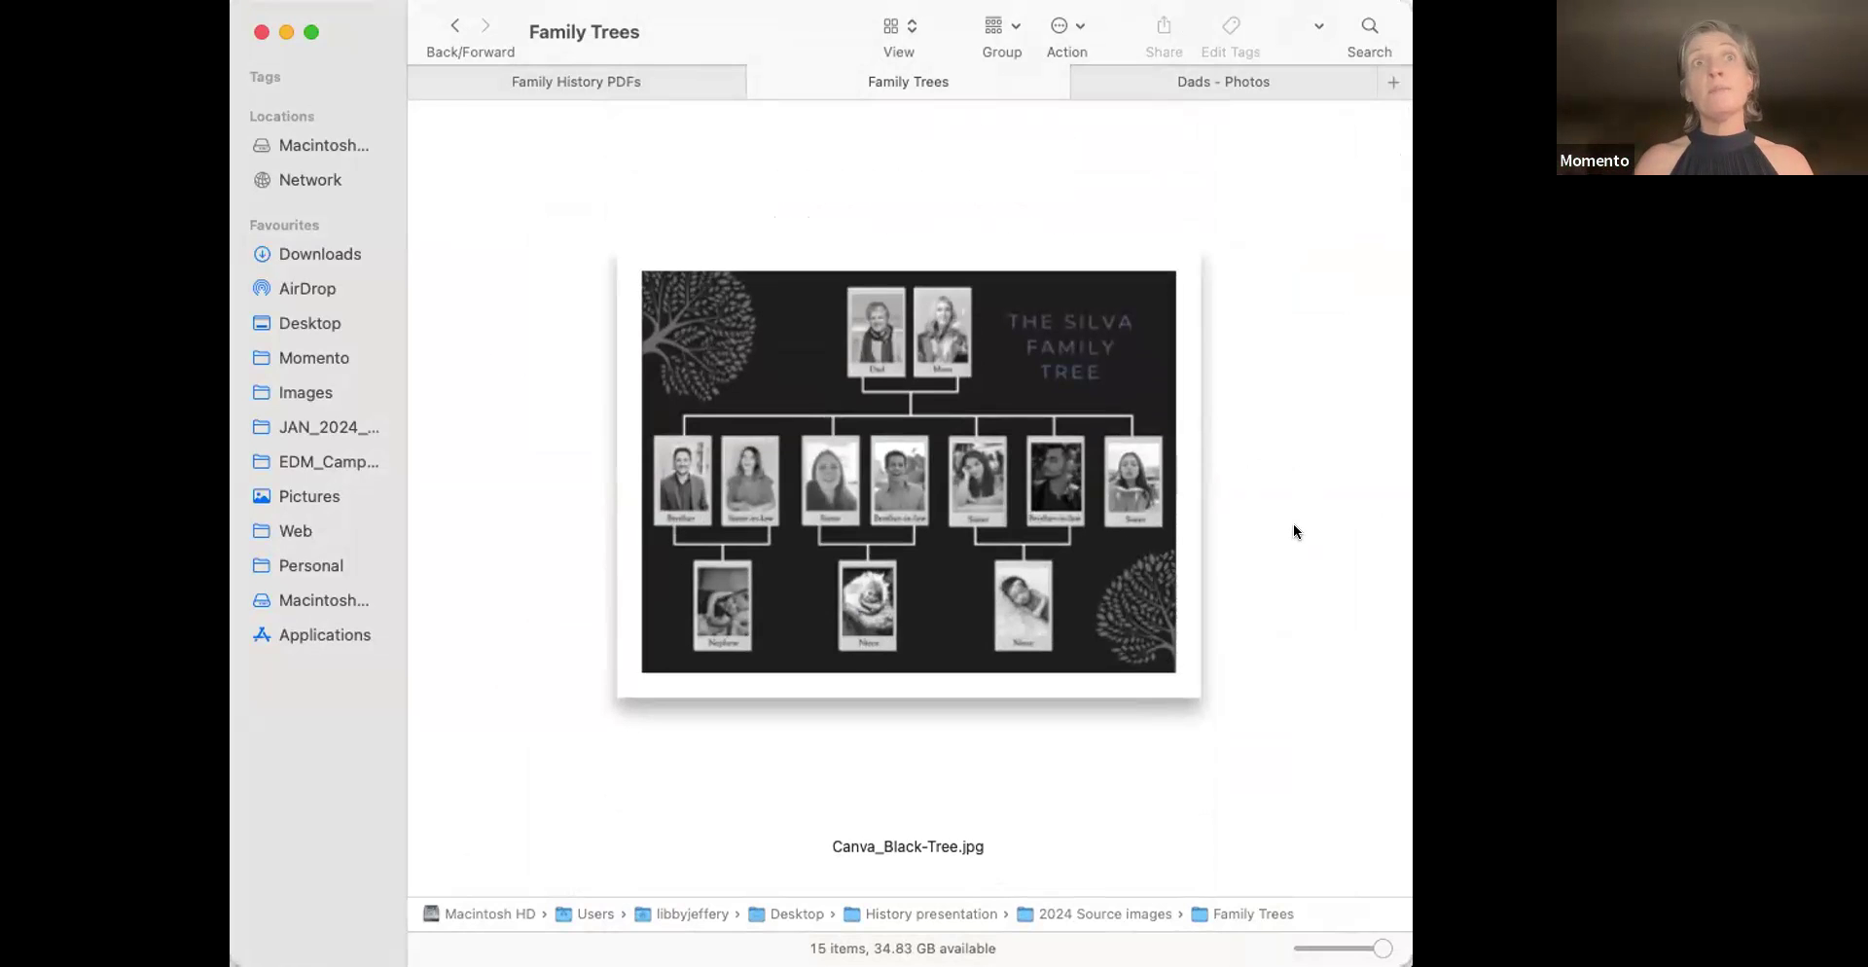
pyautogui.scroll(2, 1360, 496)
pyautogui.scroll(-10, 1360, 496)
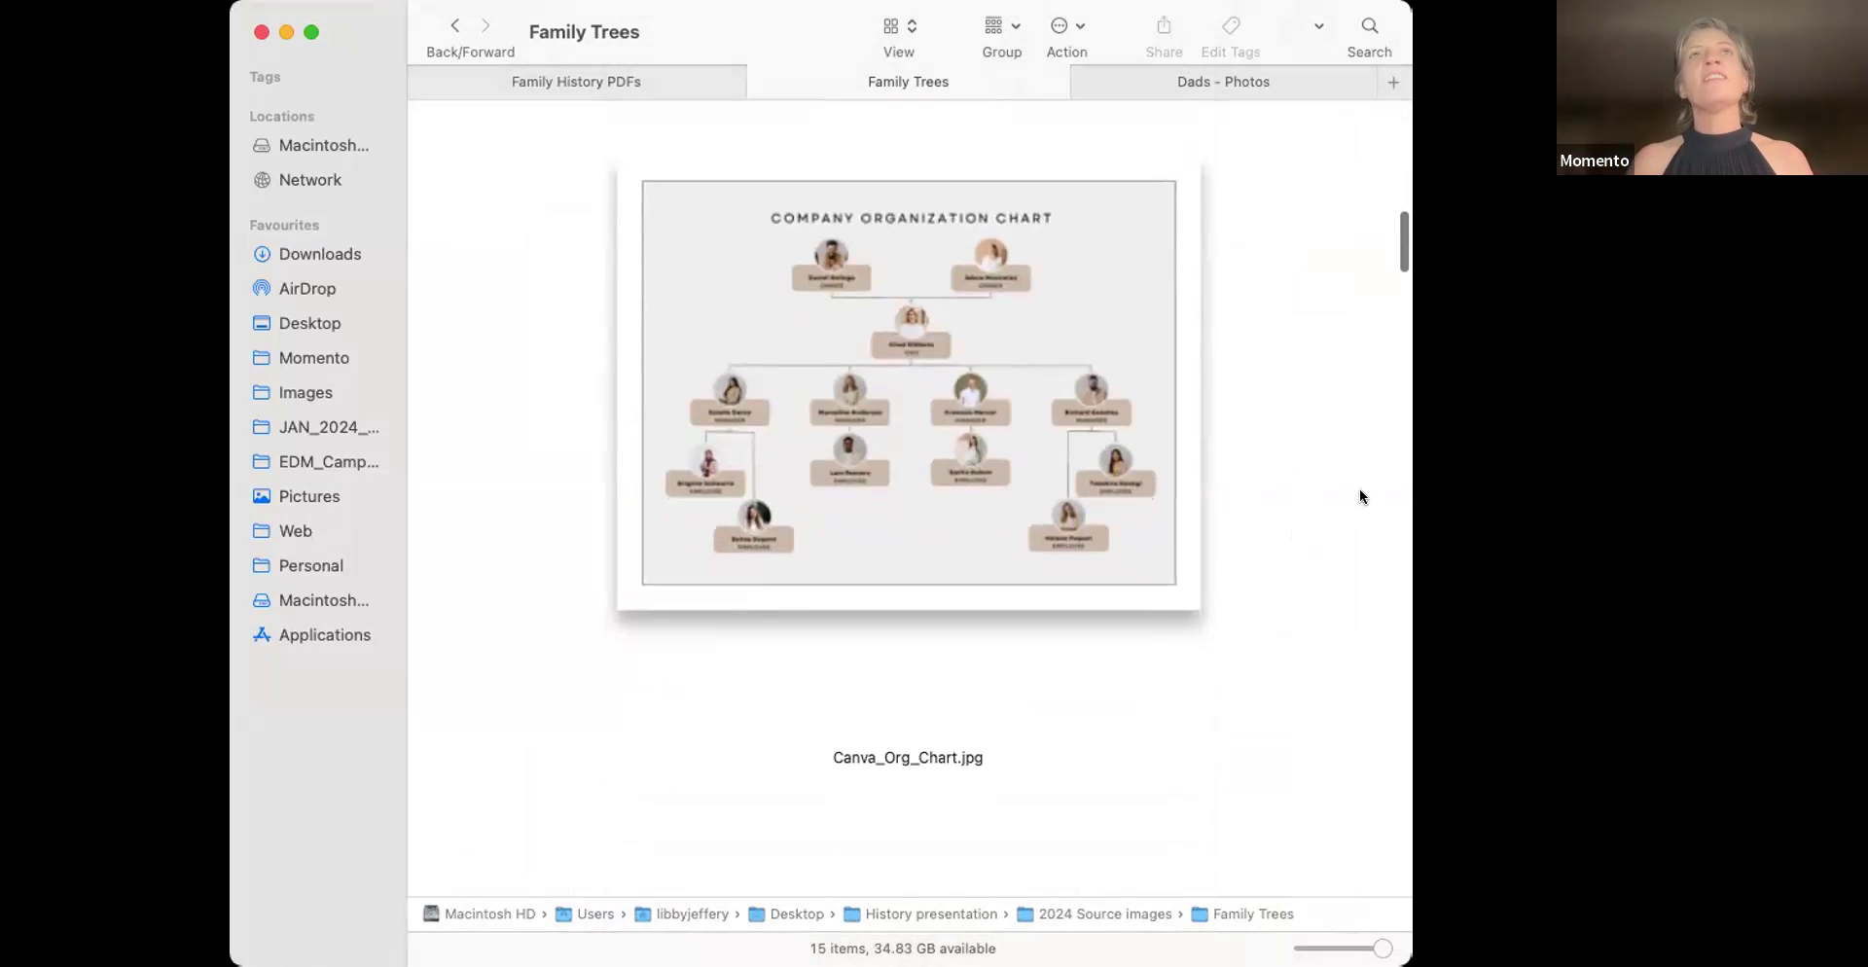
pyautogui.scroll(-2, 1360, 496)
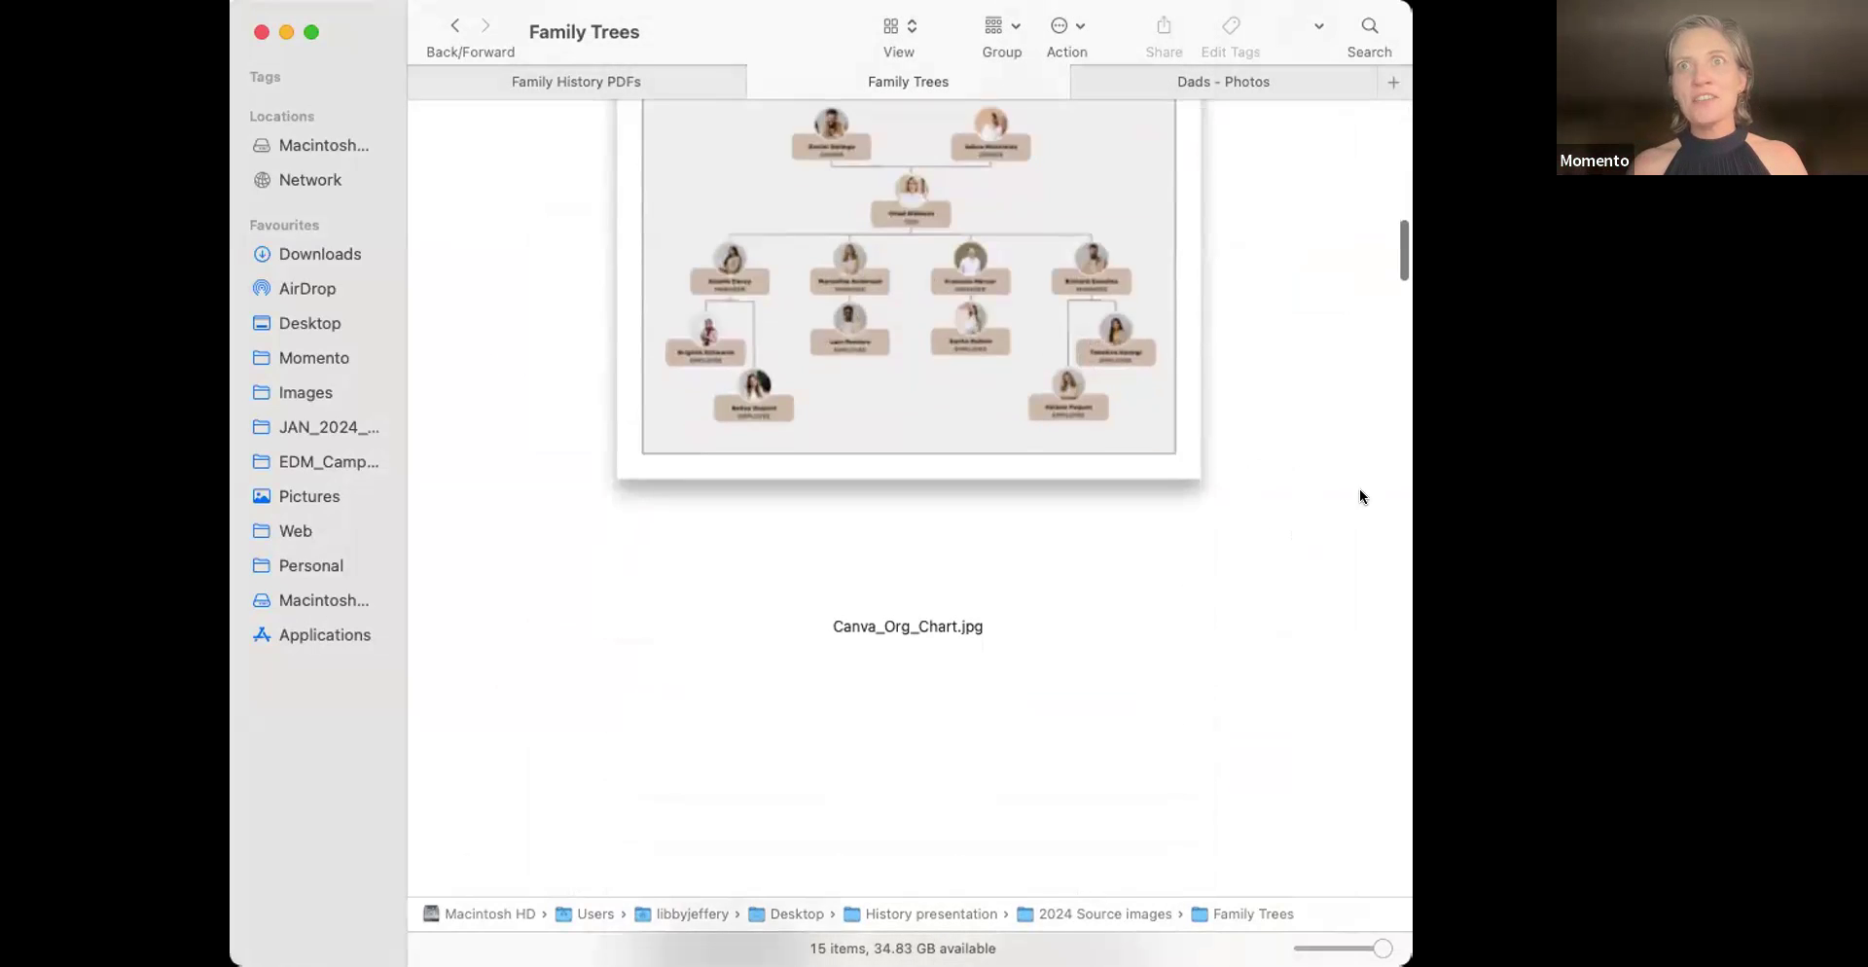
pyautogui.scroll(-8, 1360, 496)
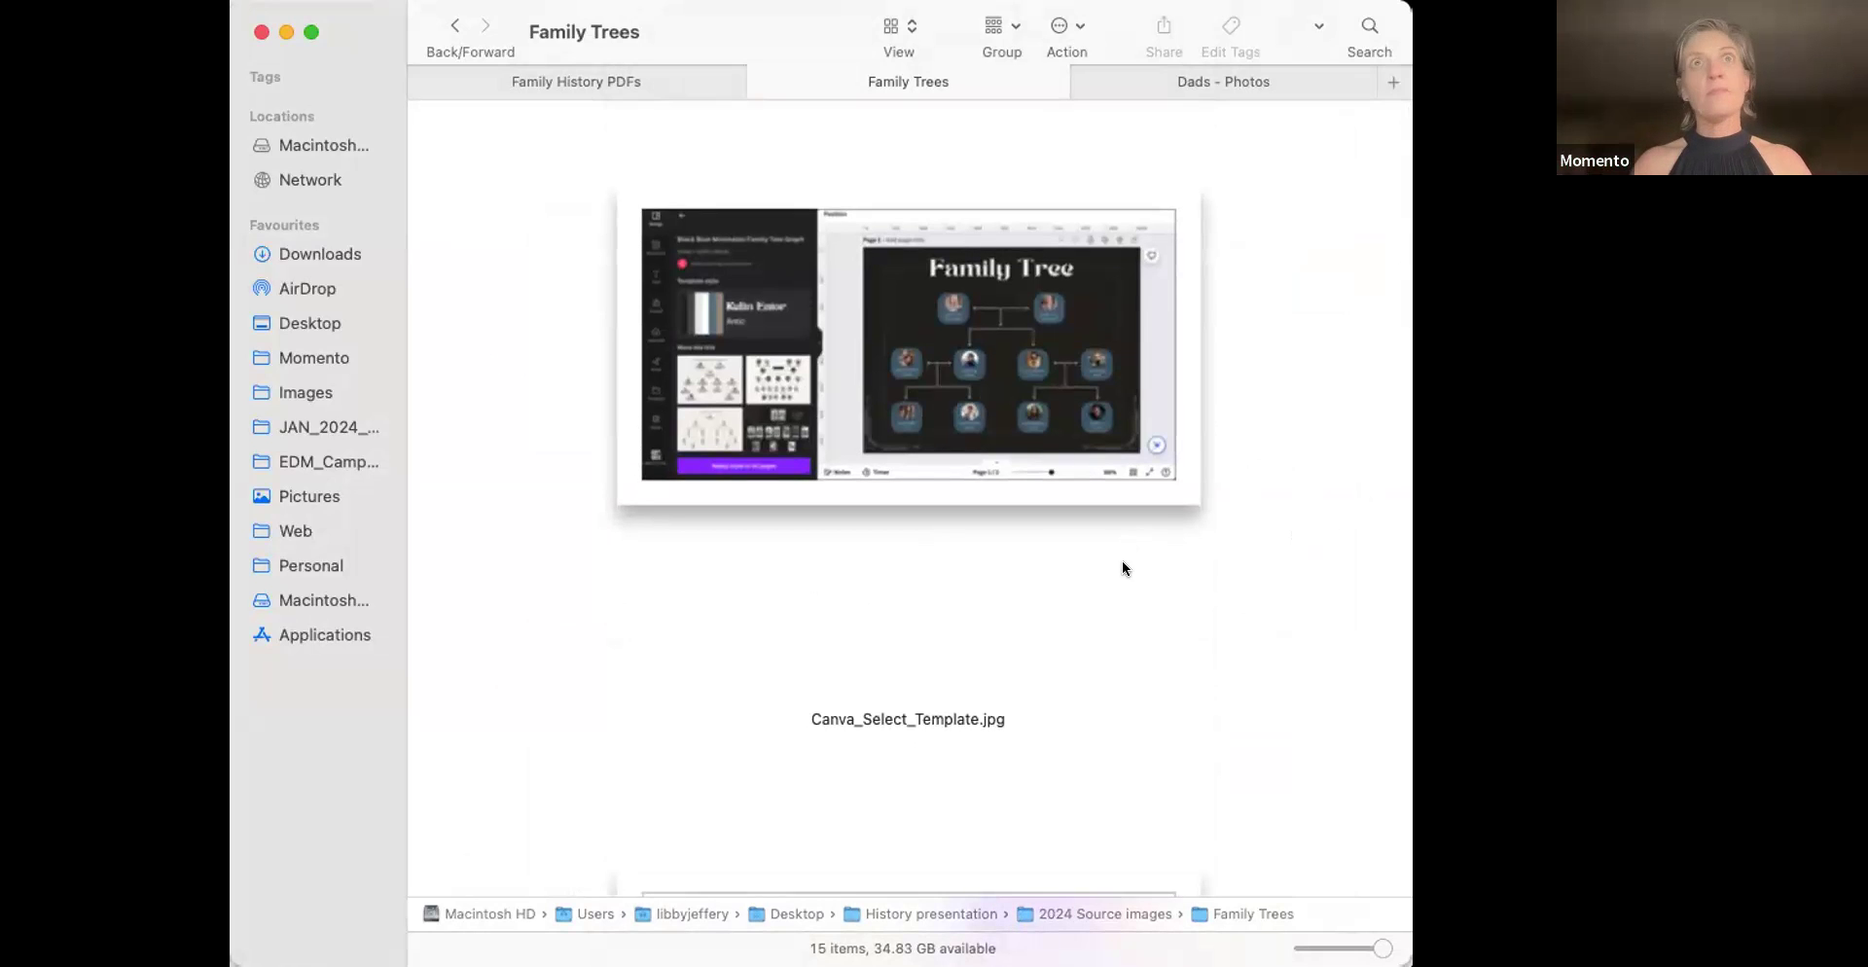
pyautogui.scroll(3, 1122, 564)
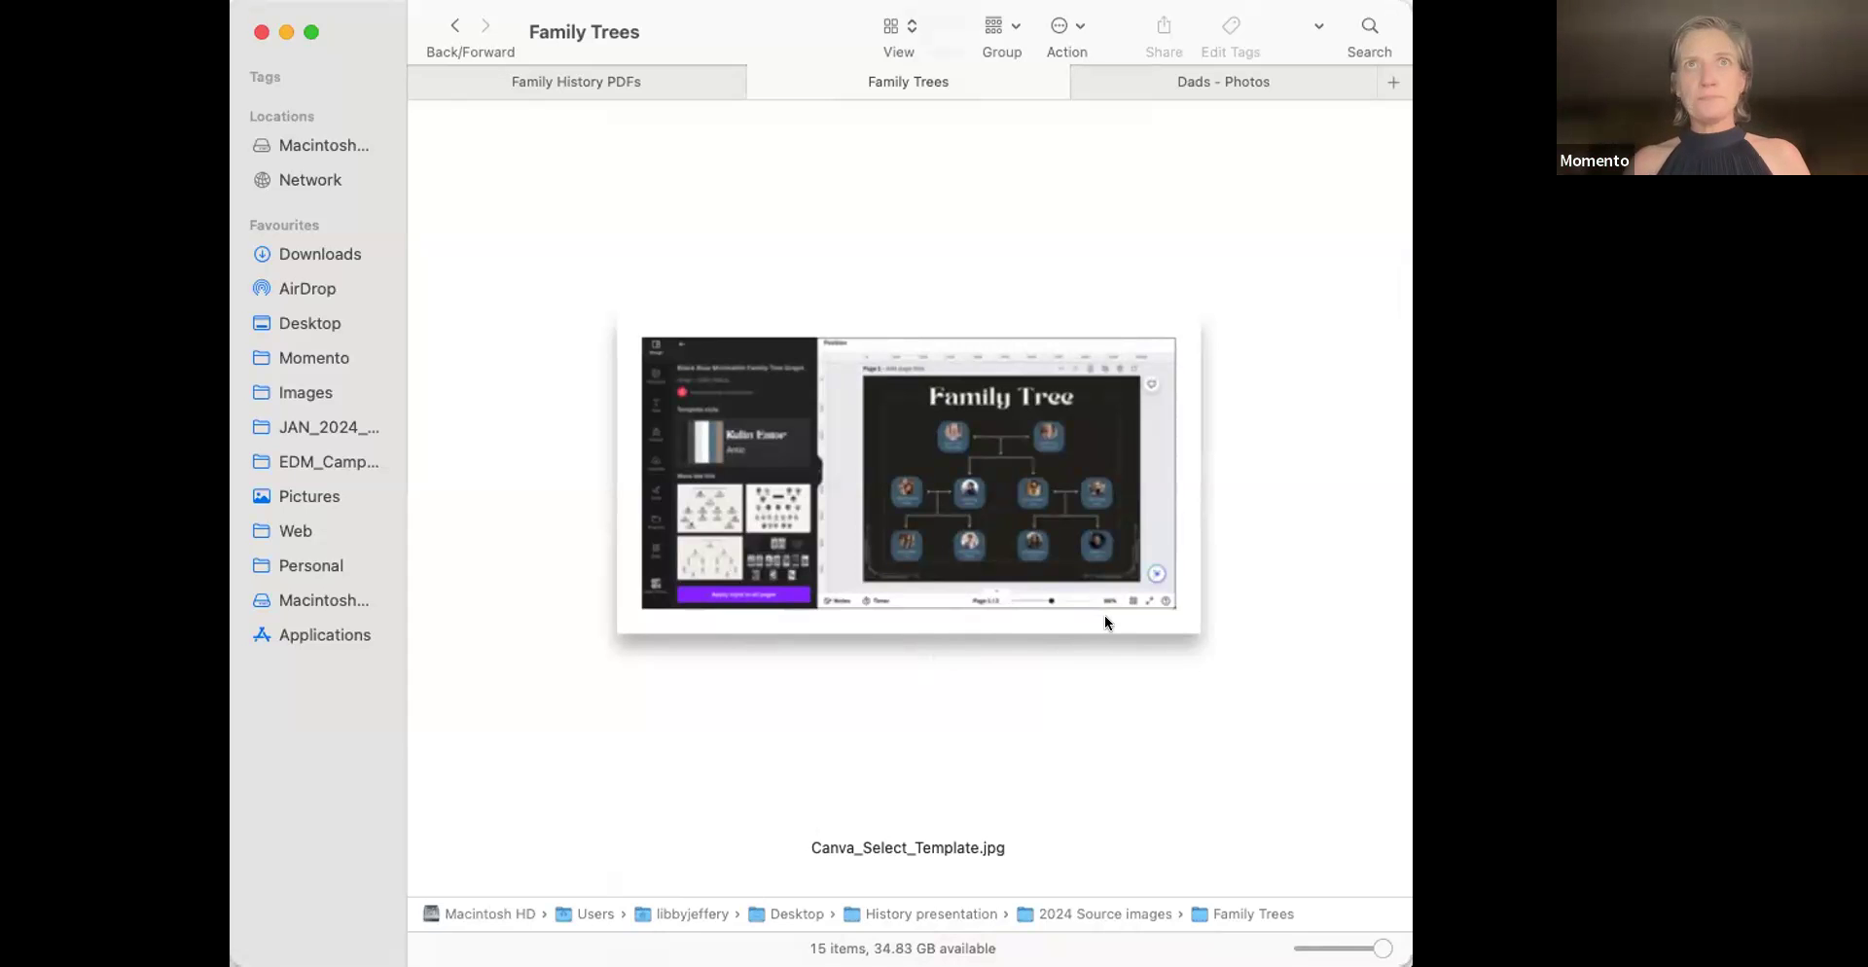
pyautogui.scroll(-10, 1105, 615)
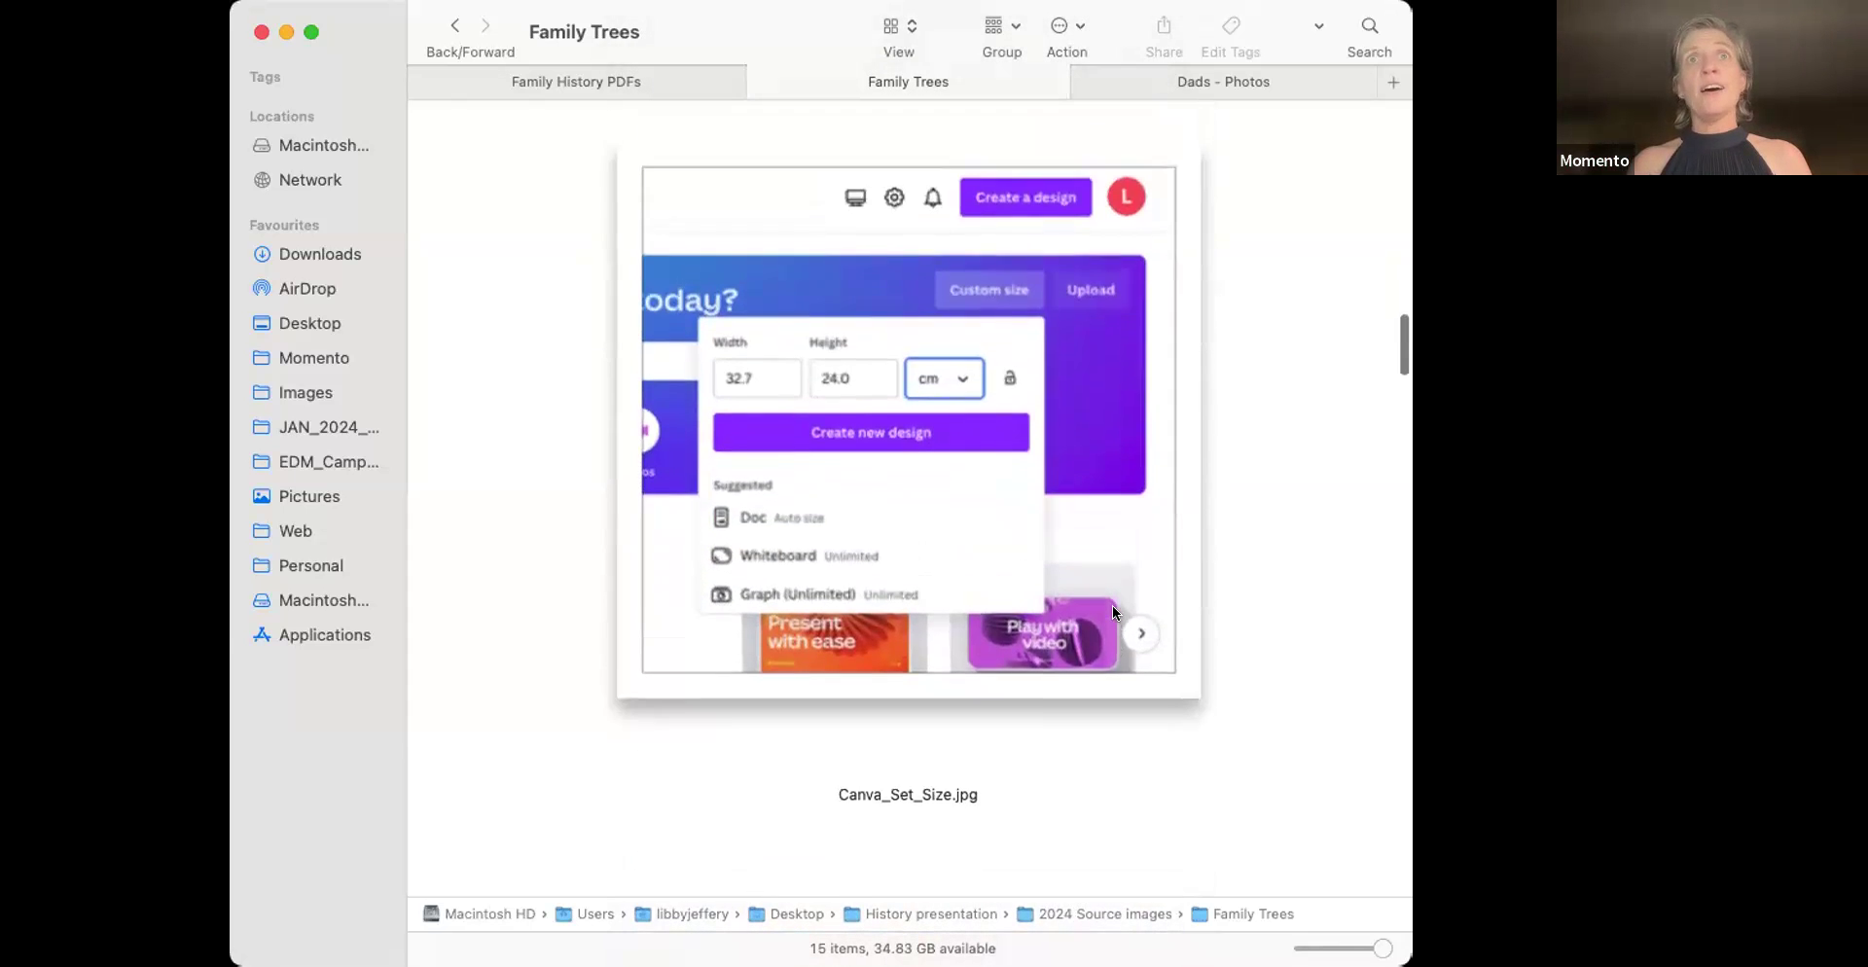
# Scroll the large previews down to Canva_Template_Library.jpg with Canva's 'Family Tree' template results
pyautogui.scroll(1, 1114, 611)
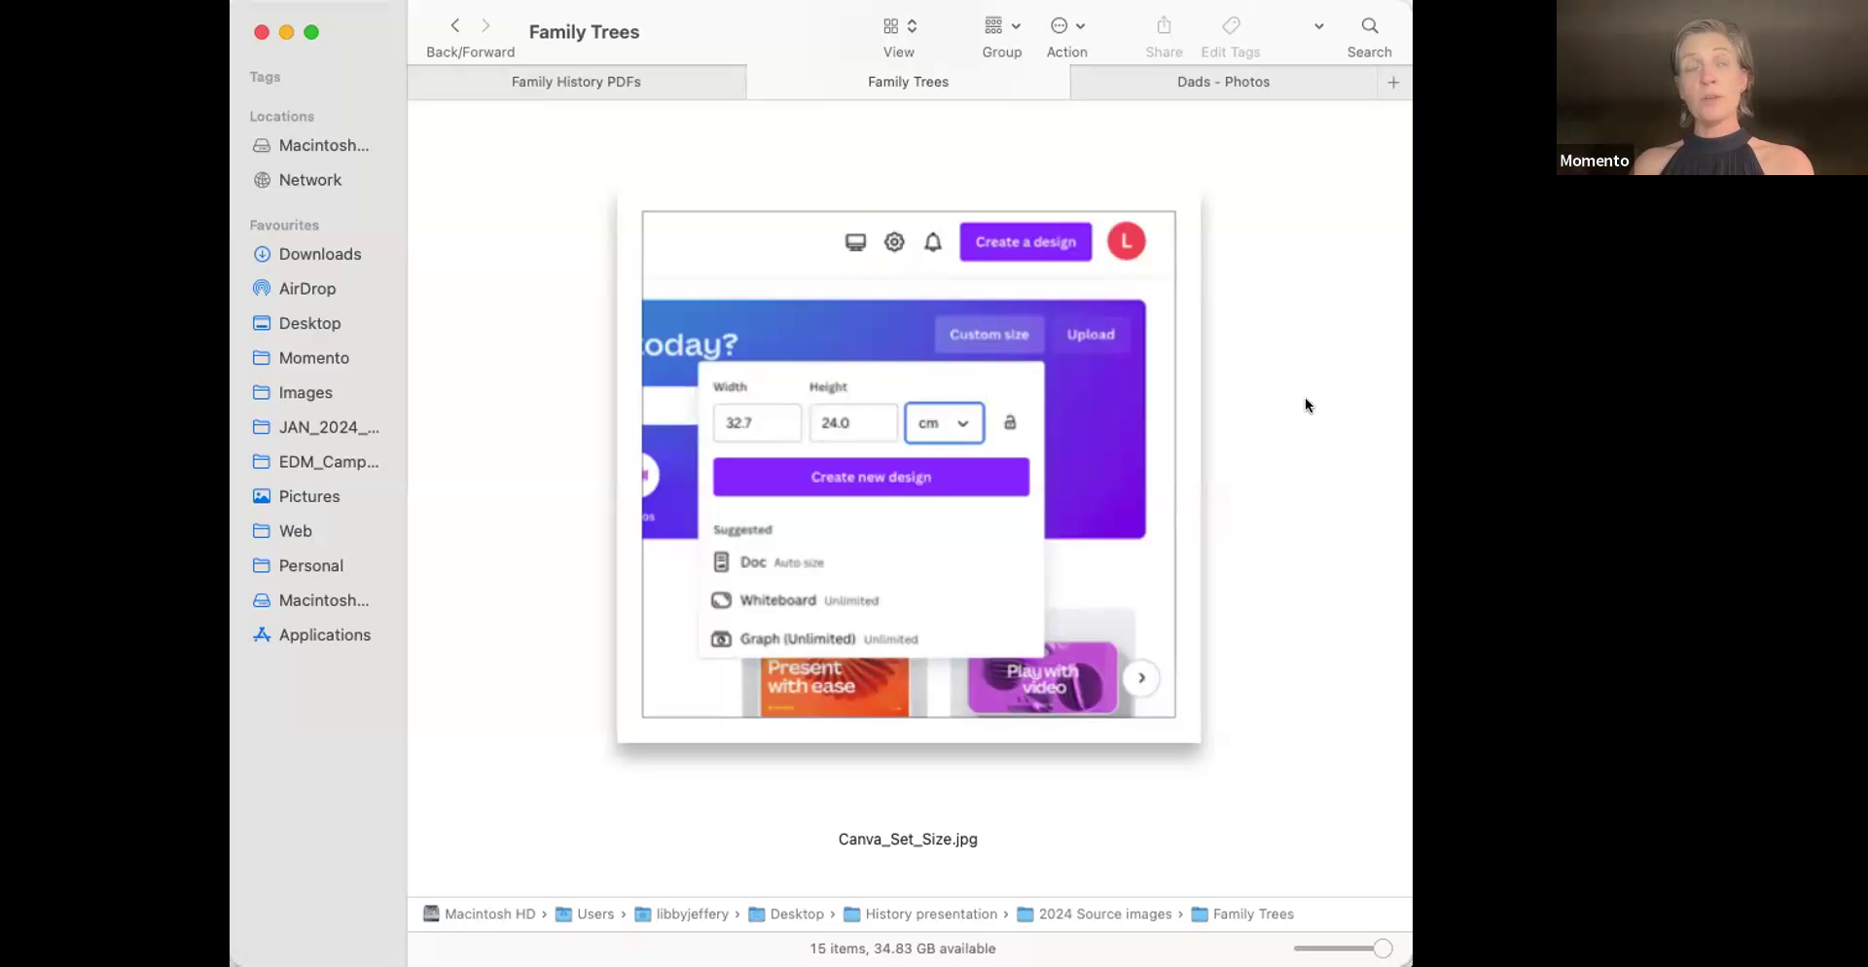
pyautogui.scroll(-20, 1305, 401)
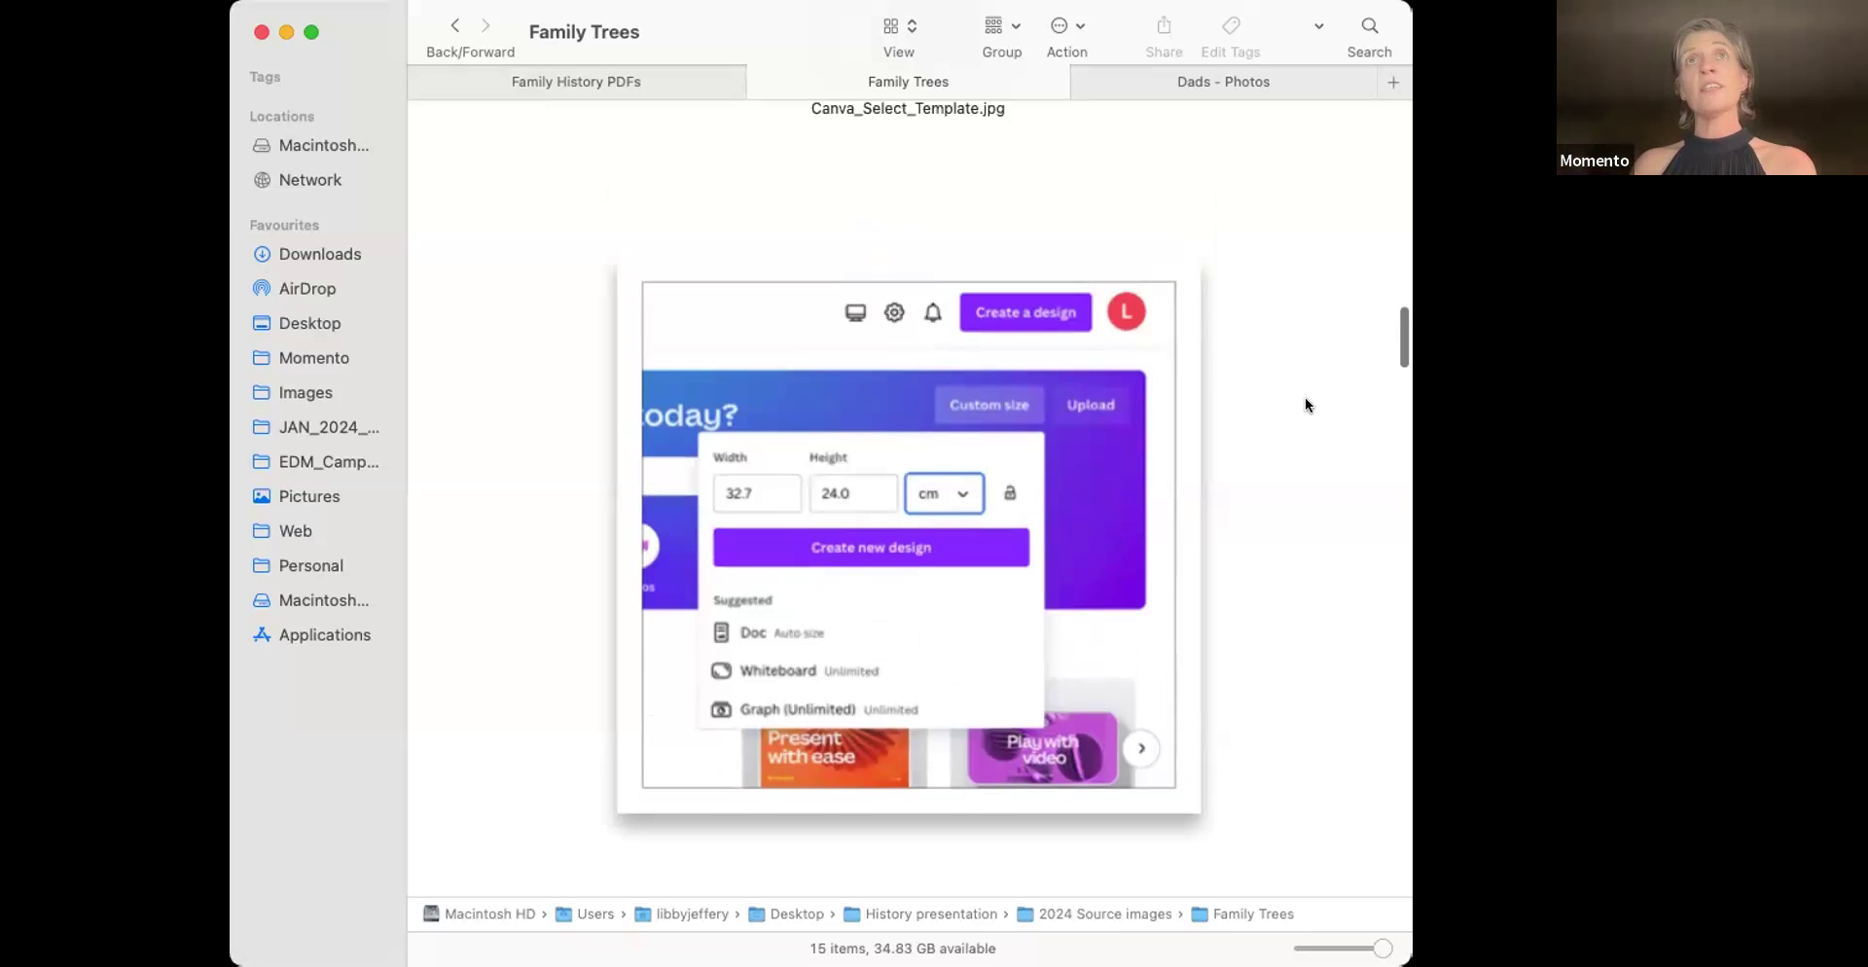
pyautogui.scroll(-5, 1306, 404)
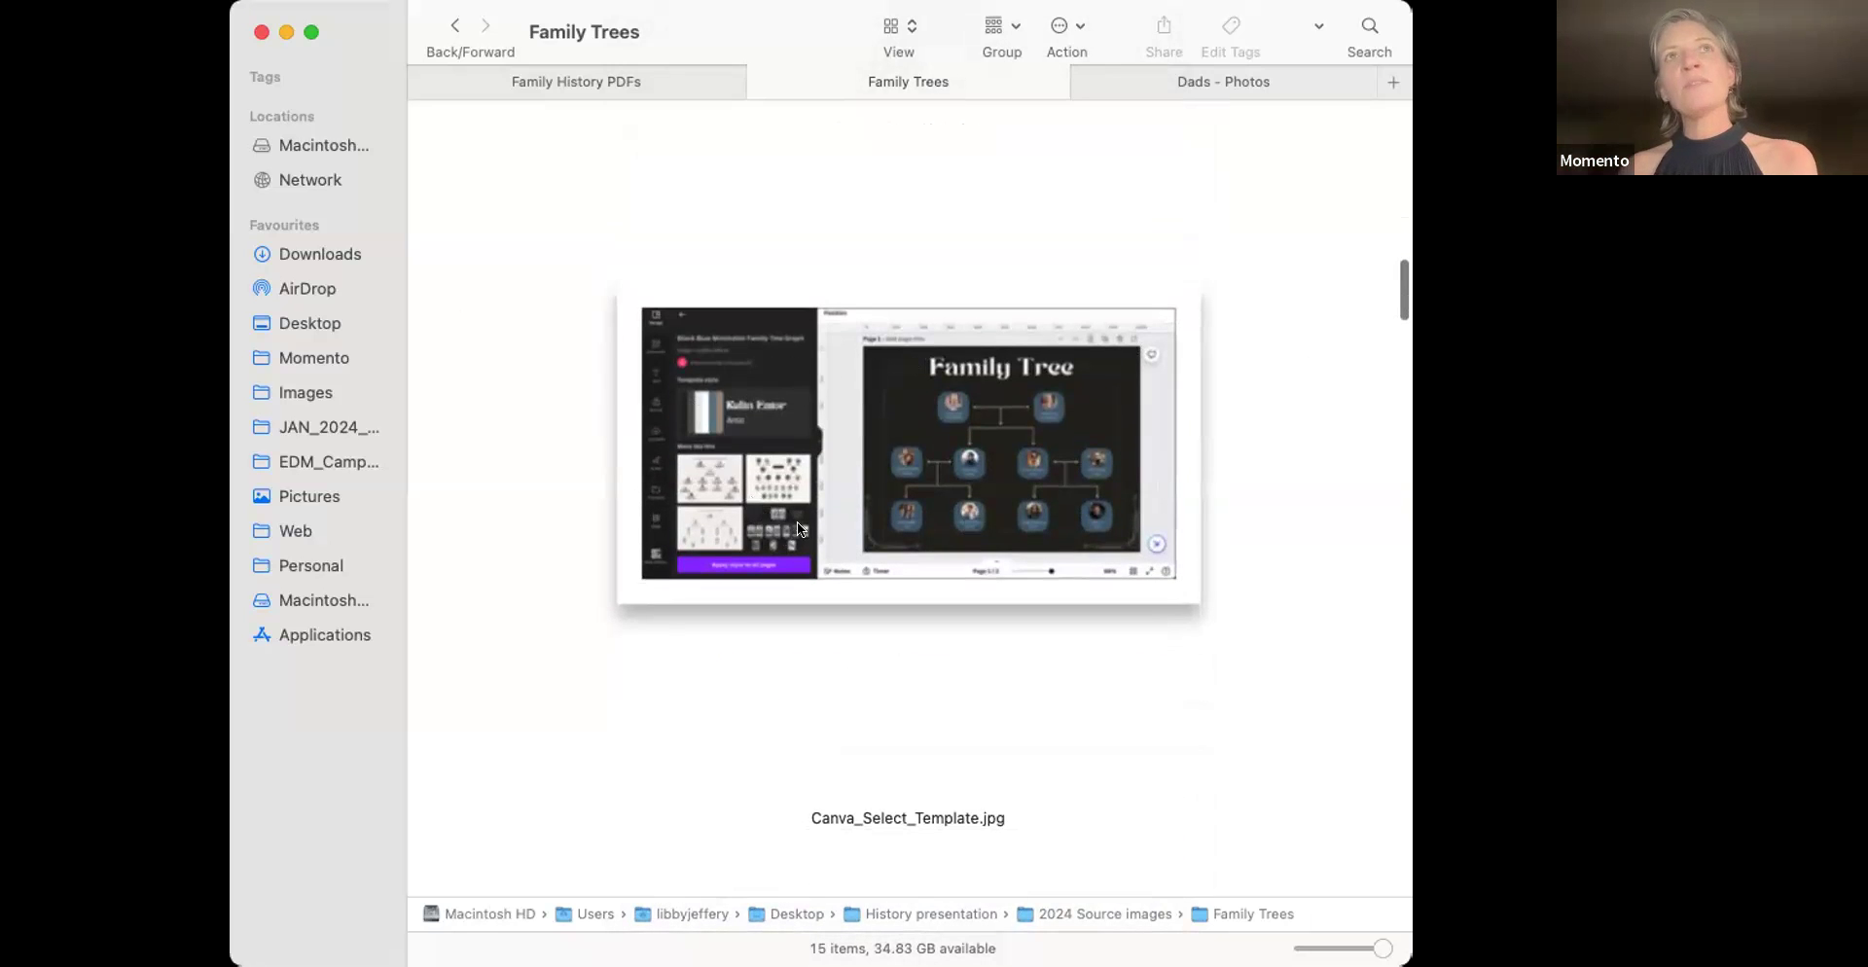
pyautogui.scroll(-5, 966, 537)
pyautogui.scroll(4, 967, 537)
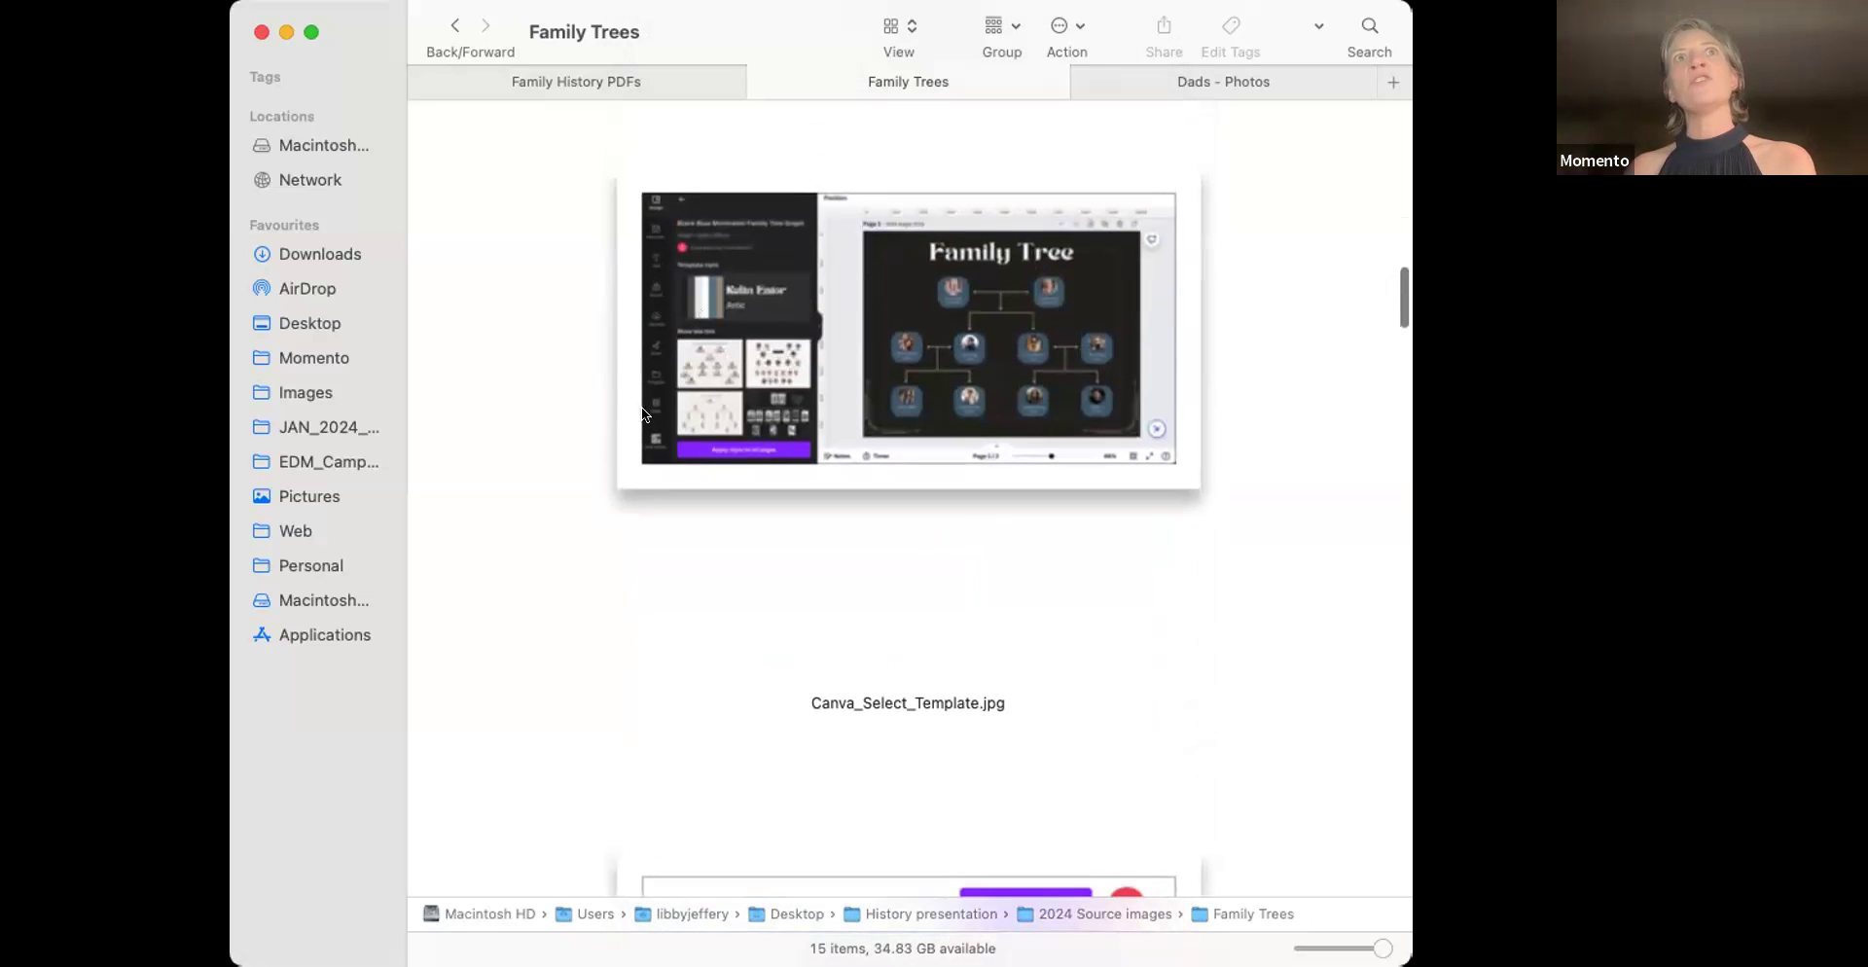
pyautogui.scroll(-6, 906, 389)
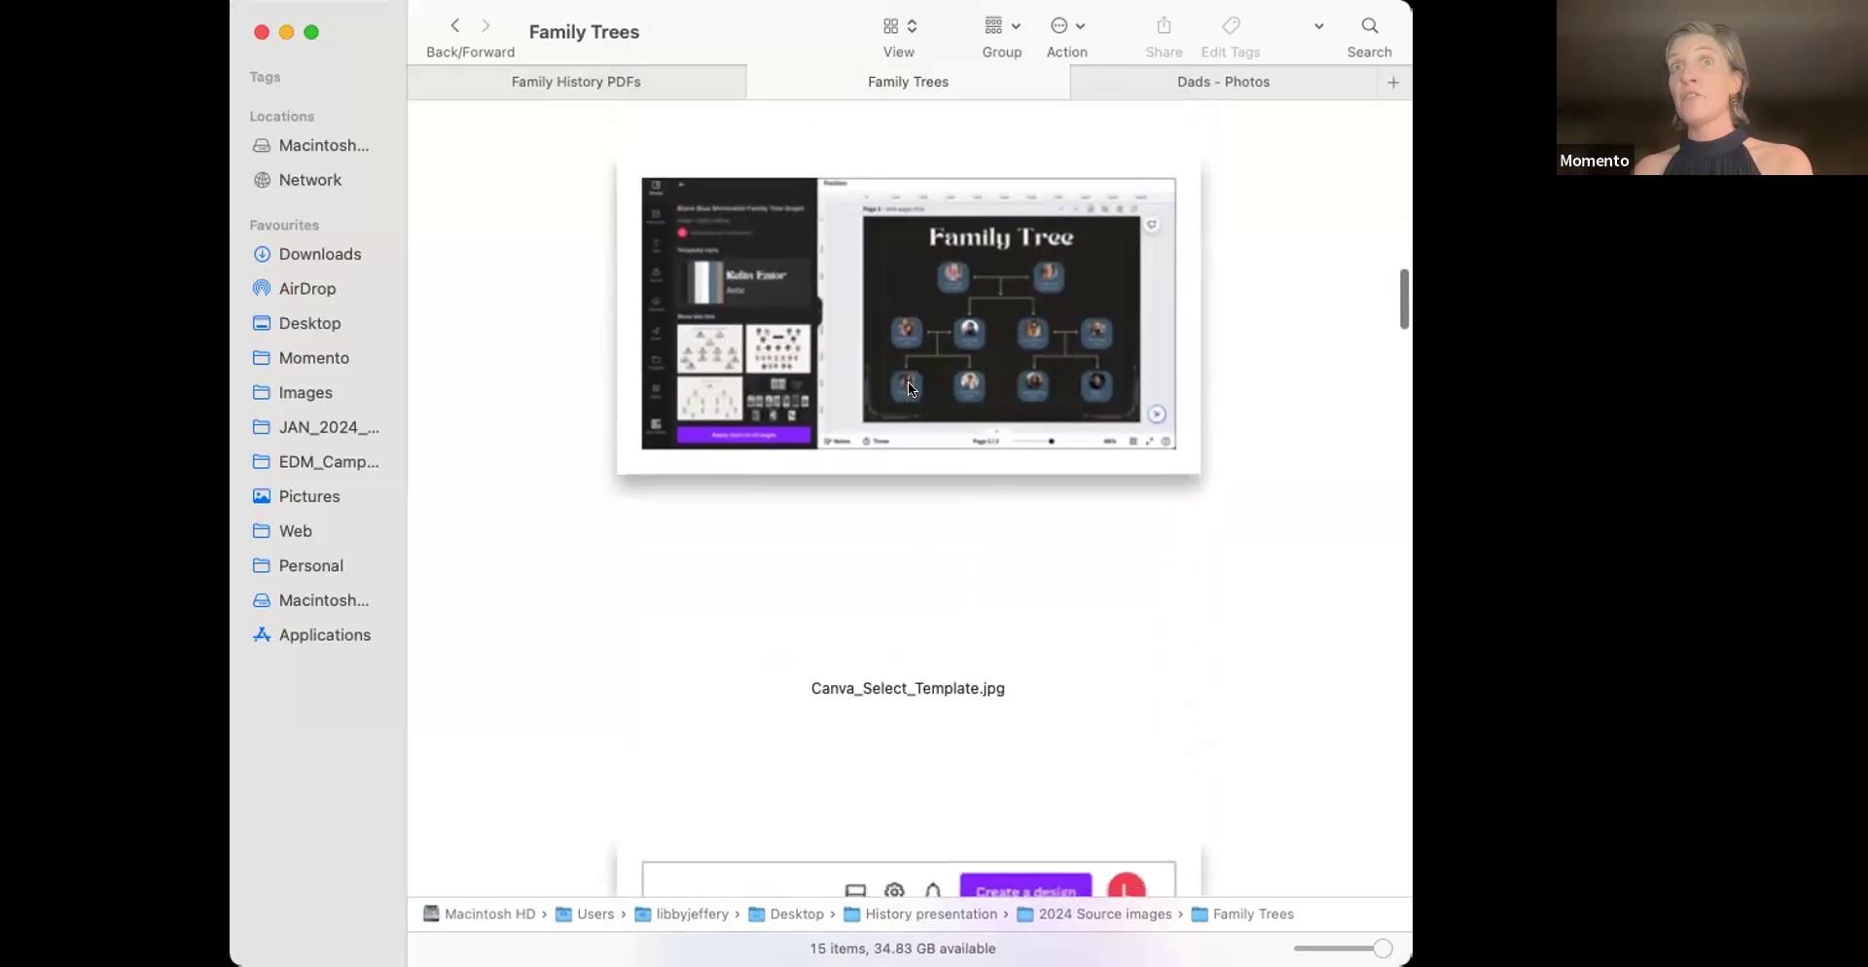
pyautogui.scroll(-10, 906, 387)
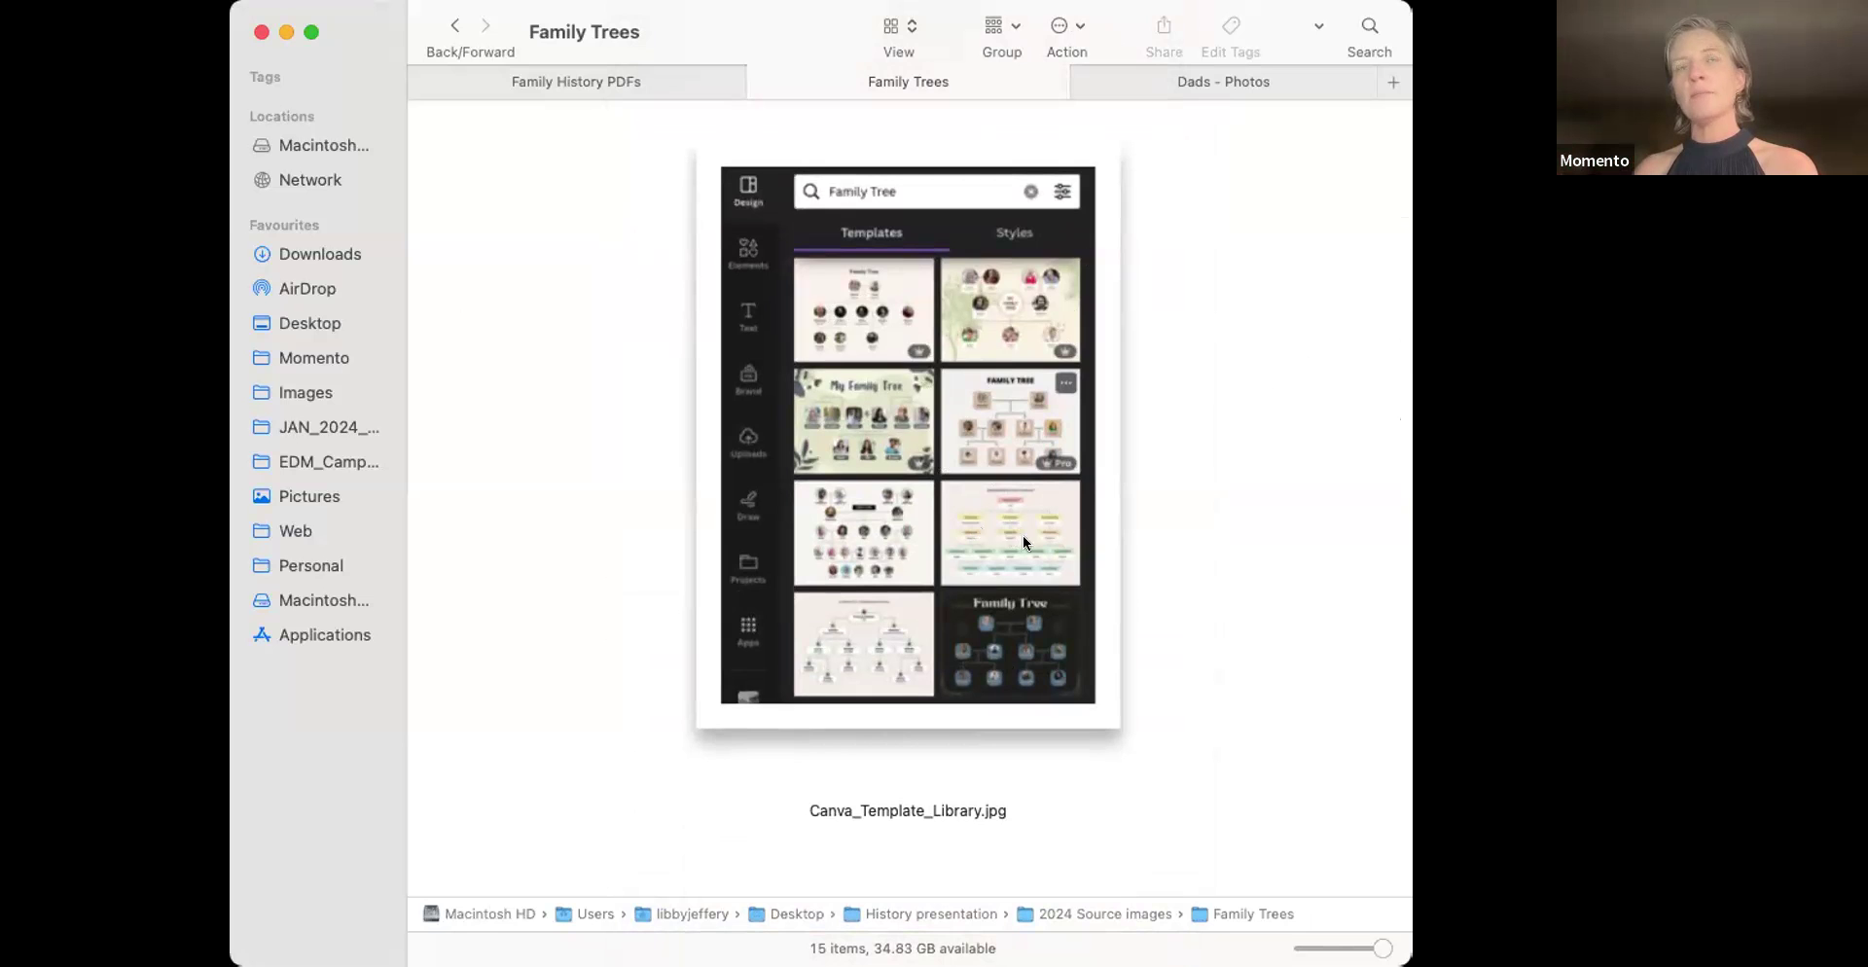
# Scroll down to Canva_Template_Styles.jpg, the JEFFERY FAMILY TREE editor screenshot
pyautogui.scroll(-10, 1023, 543)
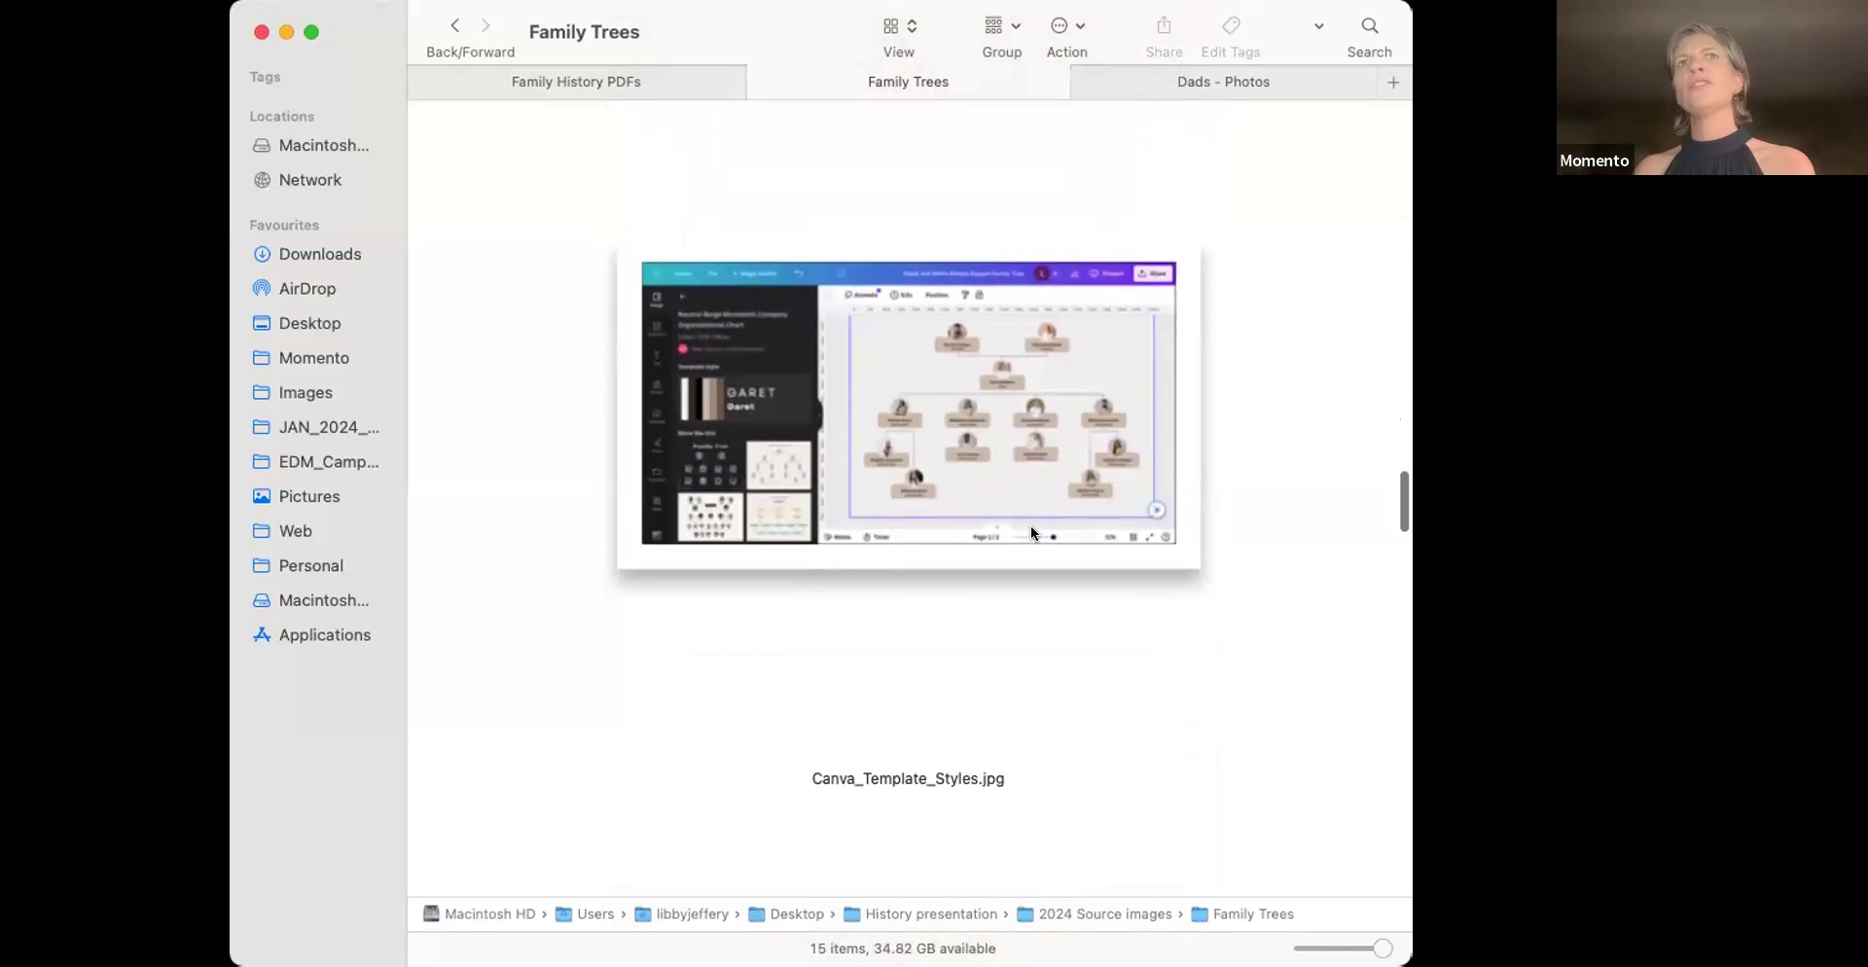
pyautogui.scroll(-5, 1030, 525)
pyautogui.scroll(-5, 1031, 530)
pyautogui.scroll(5, 1030, 530)
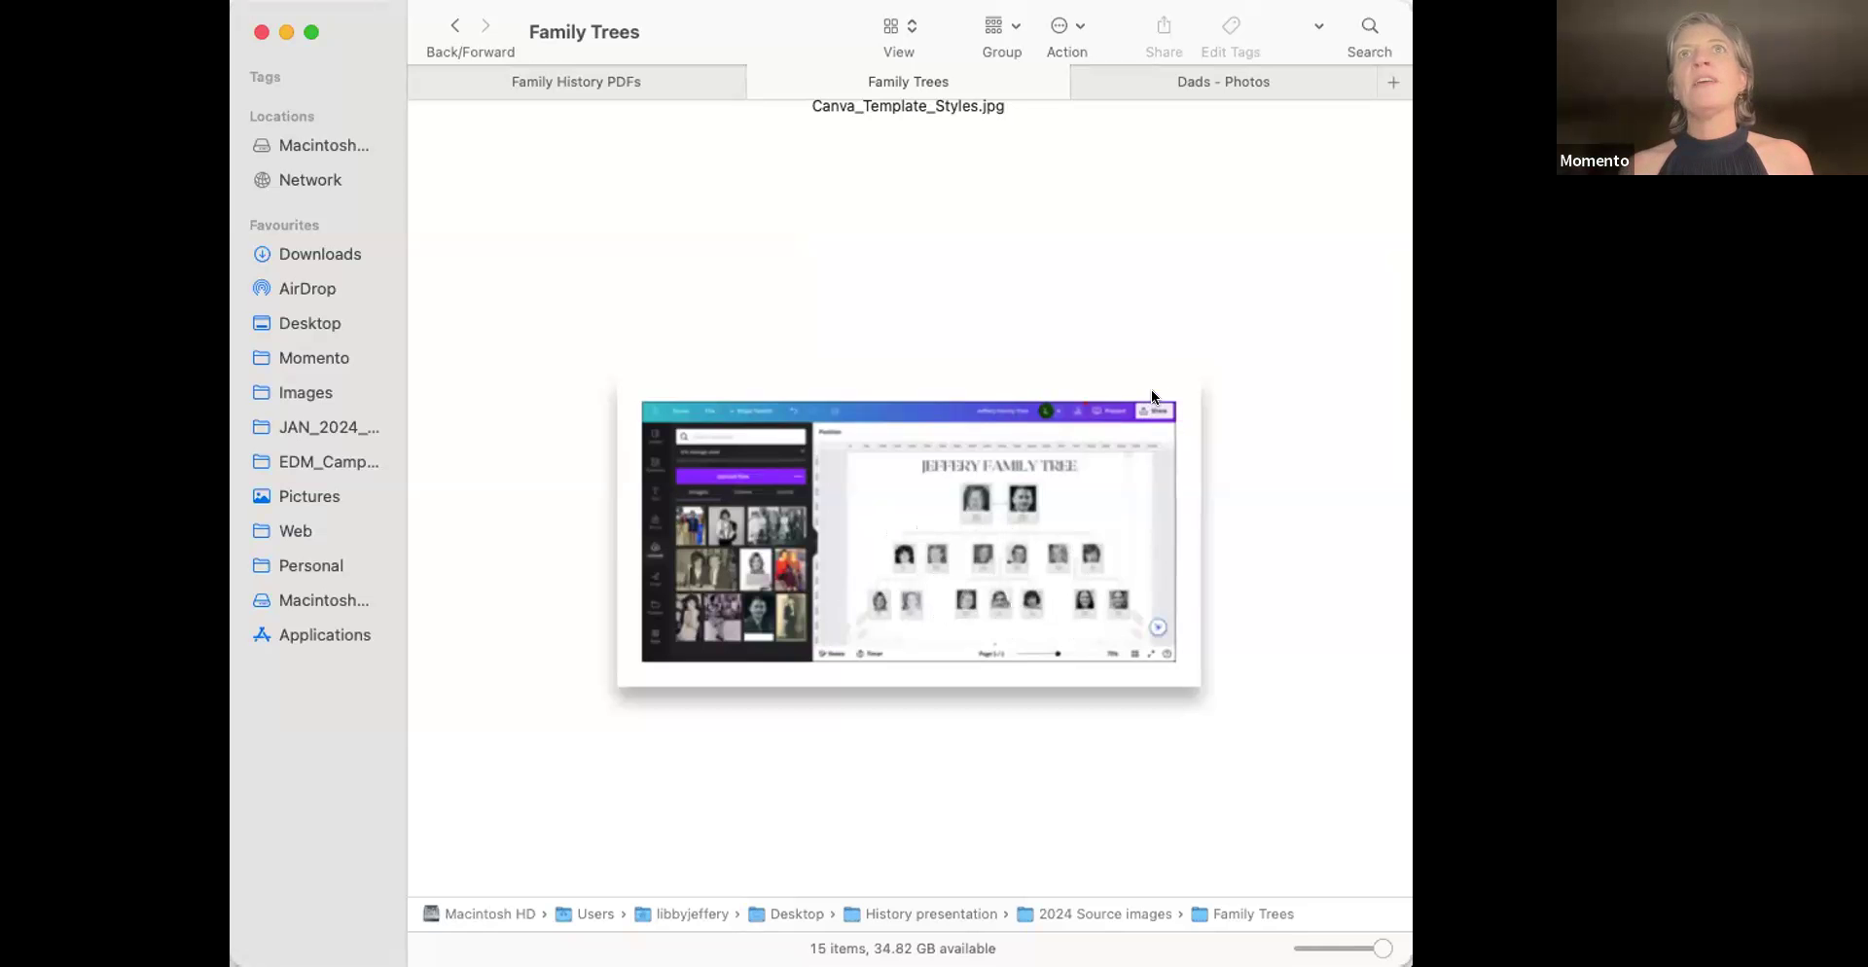
# Scroll up through the previews and back down, ending on the Canva_Template_Library.jpg template grid
pyautogui.scroll(5, 1094, 336)
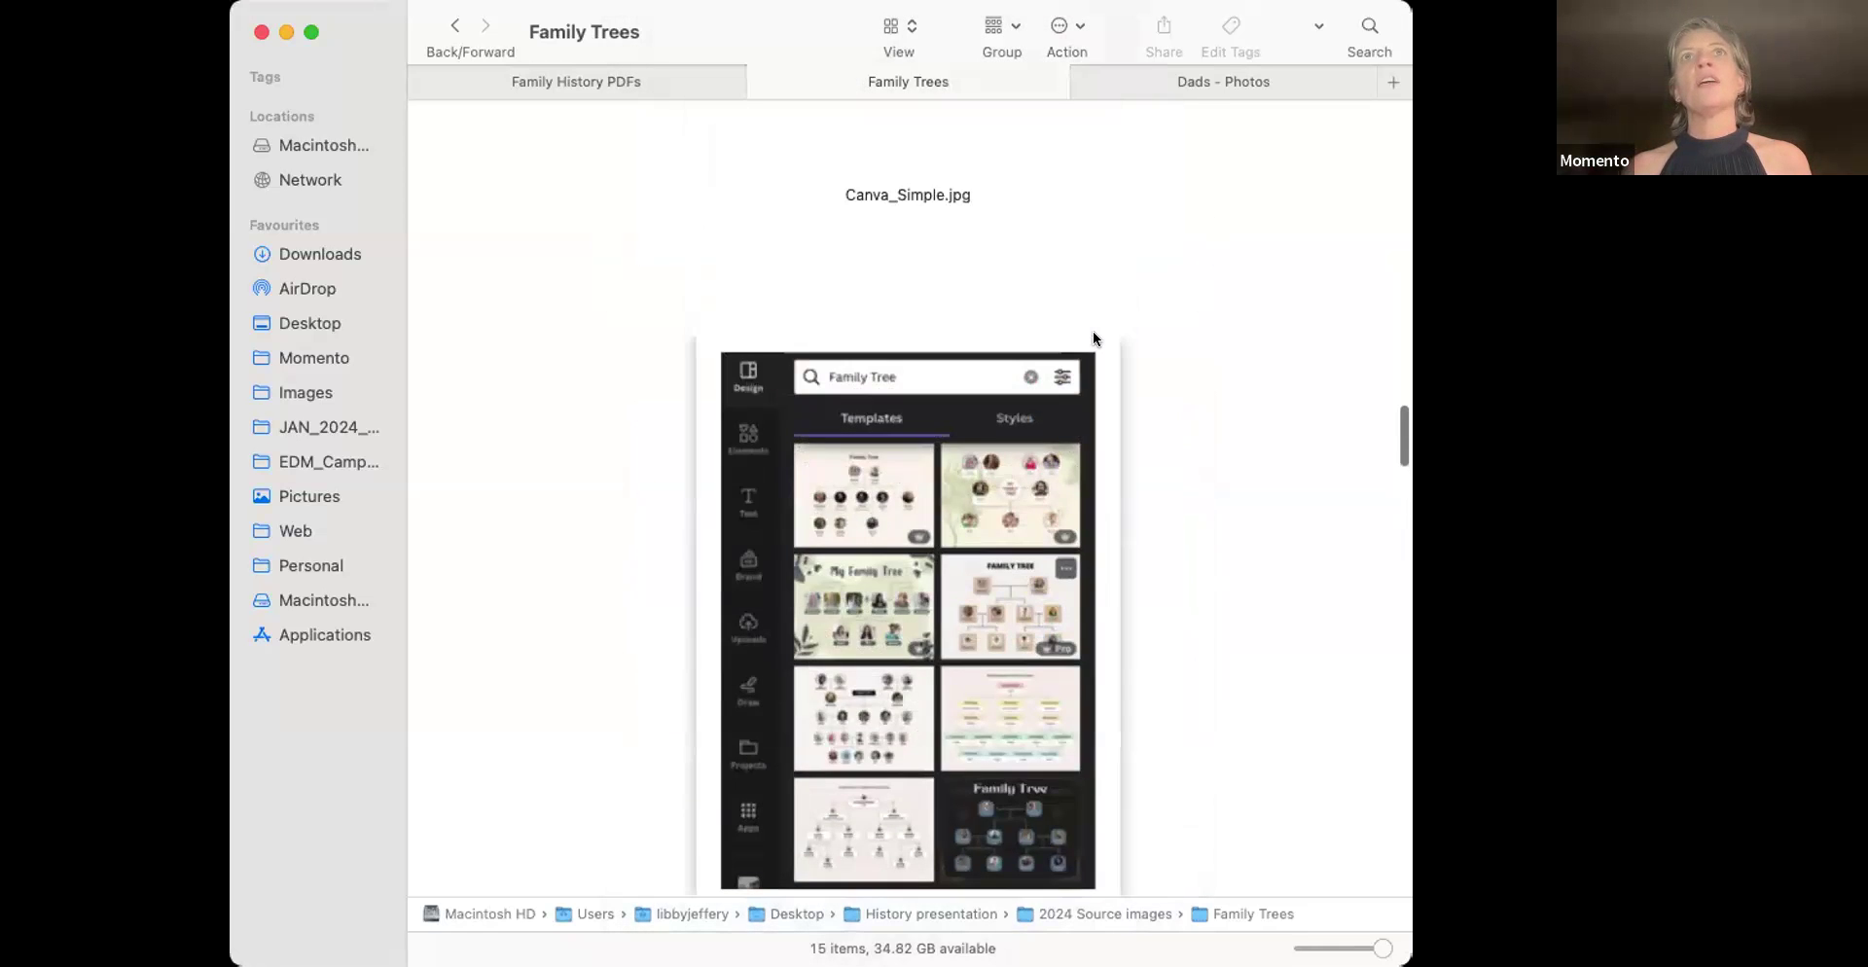
pyautogui.scroll(5, 1093, 336)
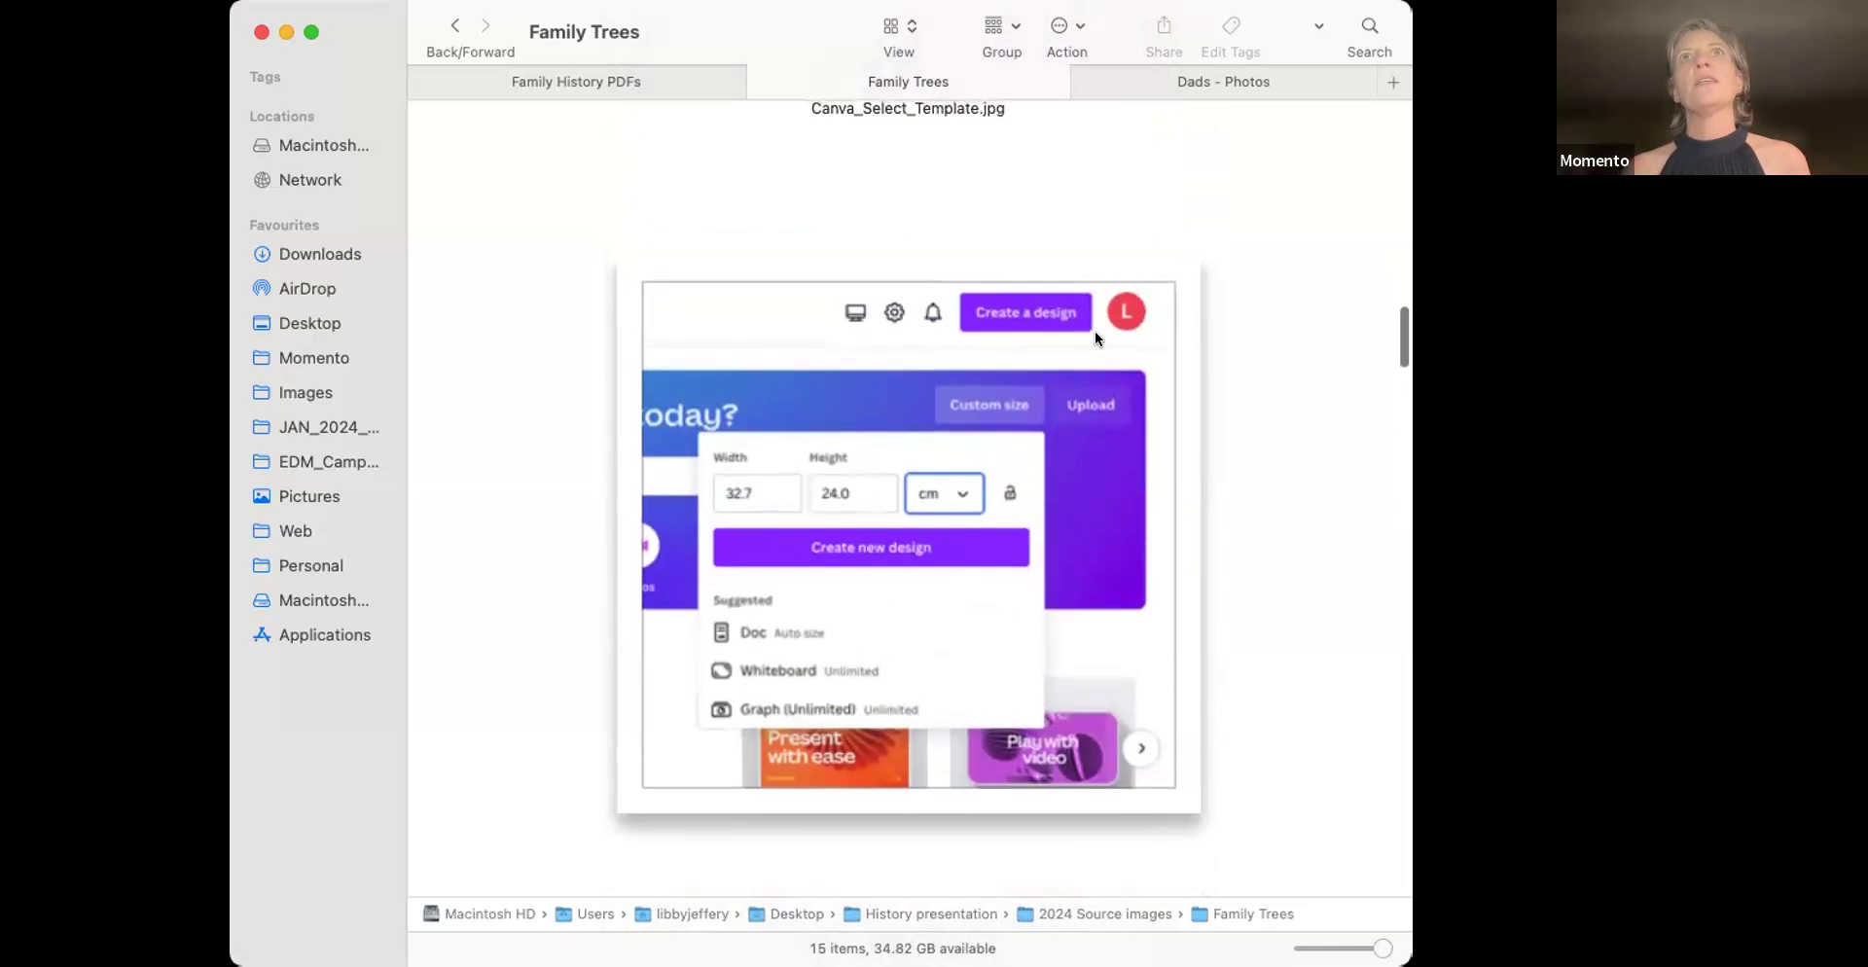
pyautogui.scroll(6, 1094, 335)
pyautogui.scroll(3, 1095, 336)
pyautogui.scroll(-15, 1095, 331)
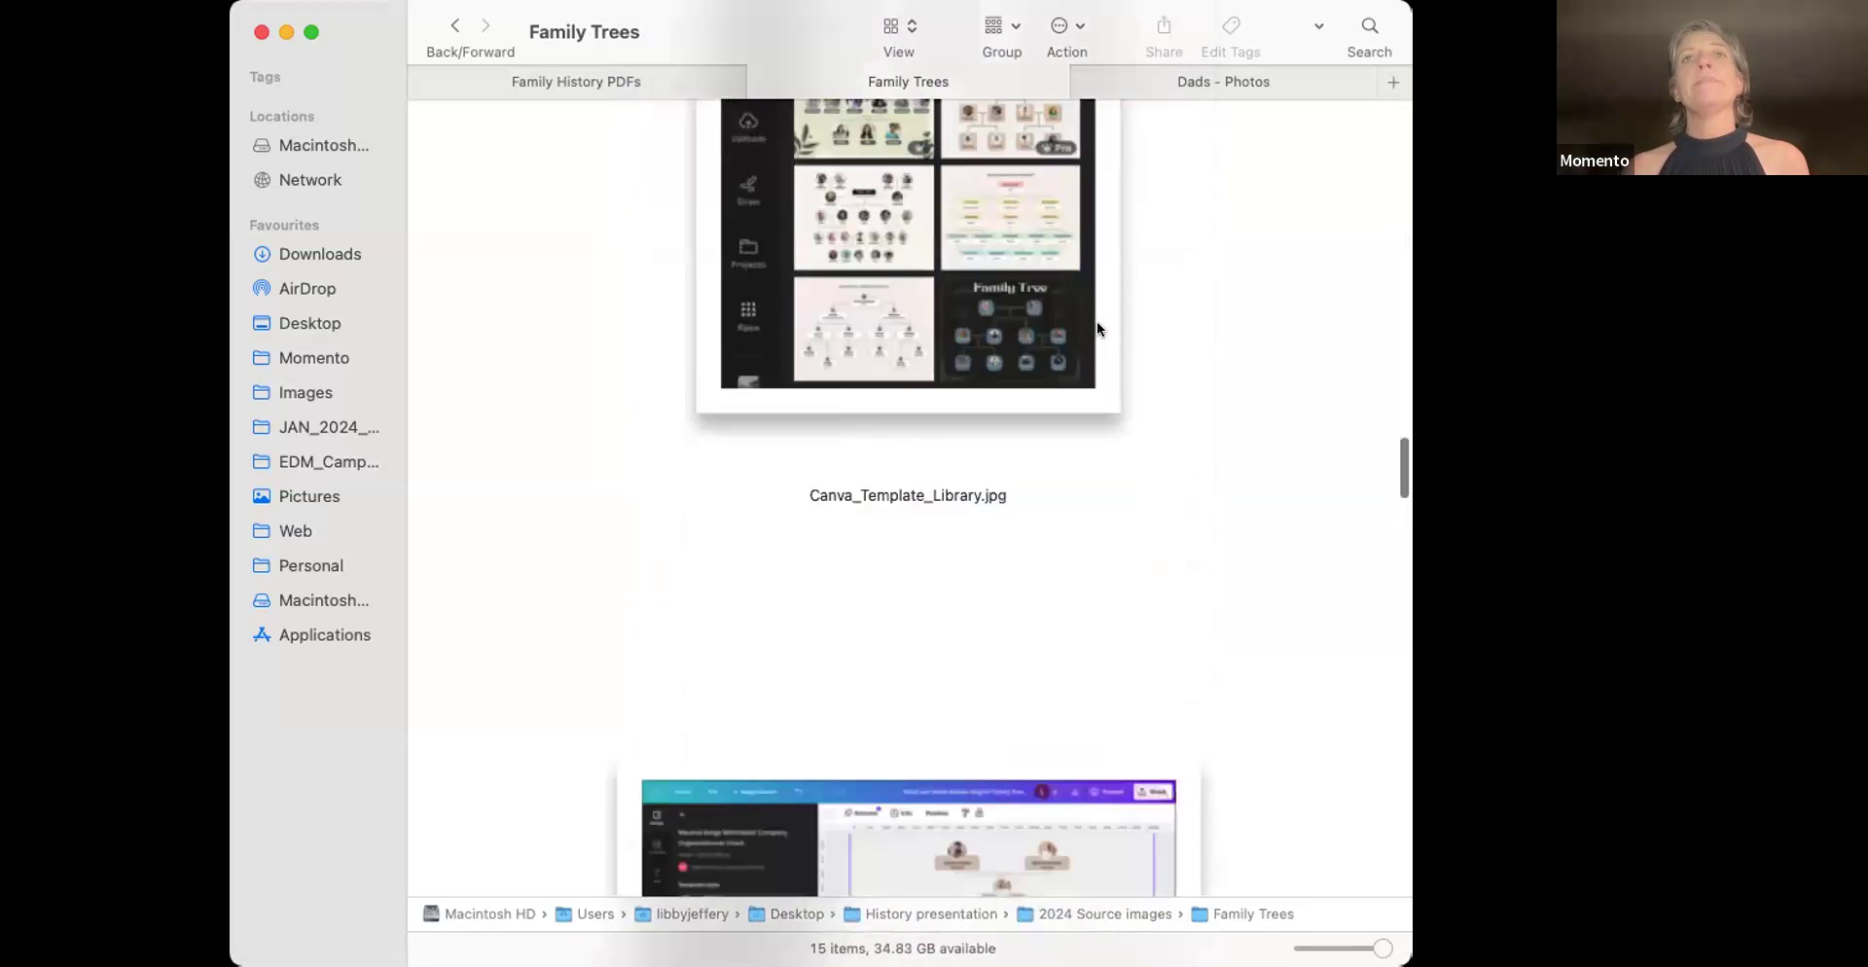
pyautogui.scroll(-10, 1096, 329)
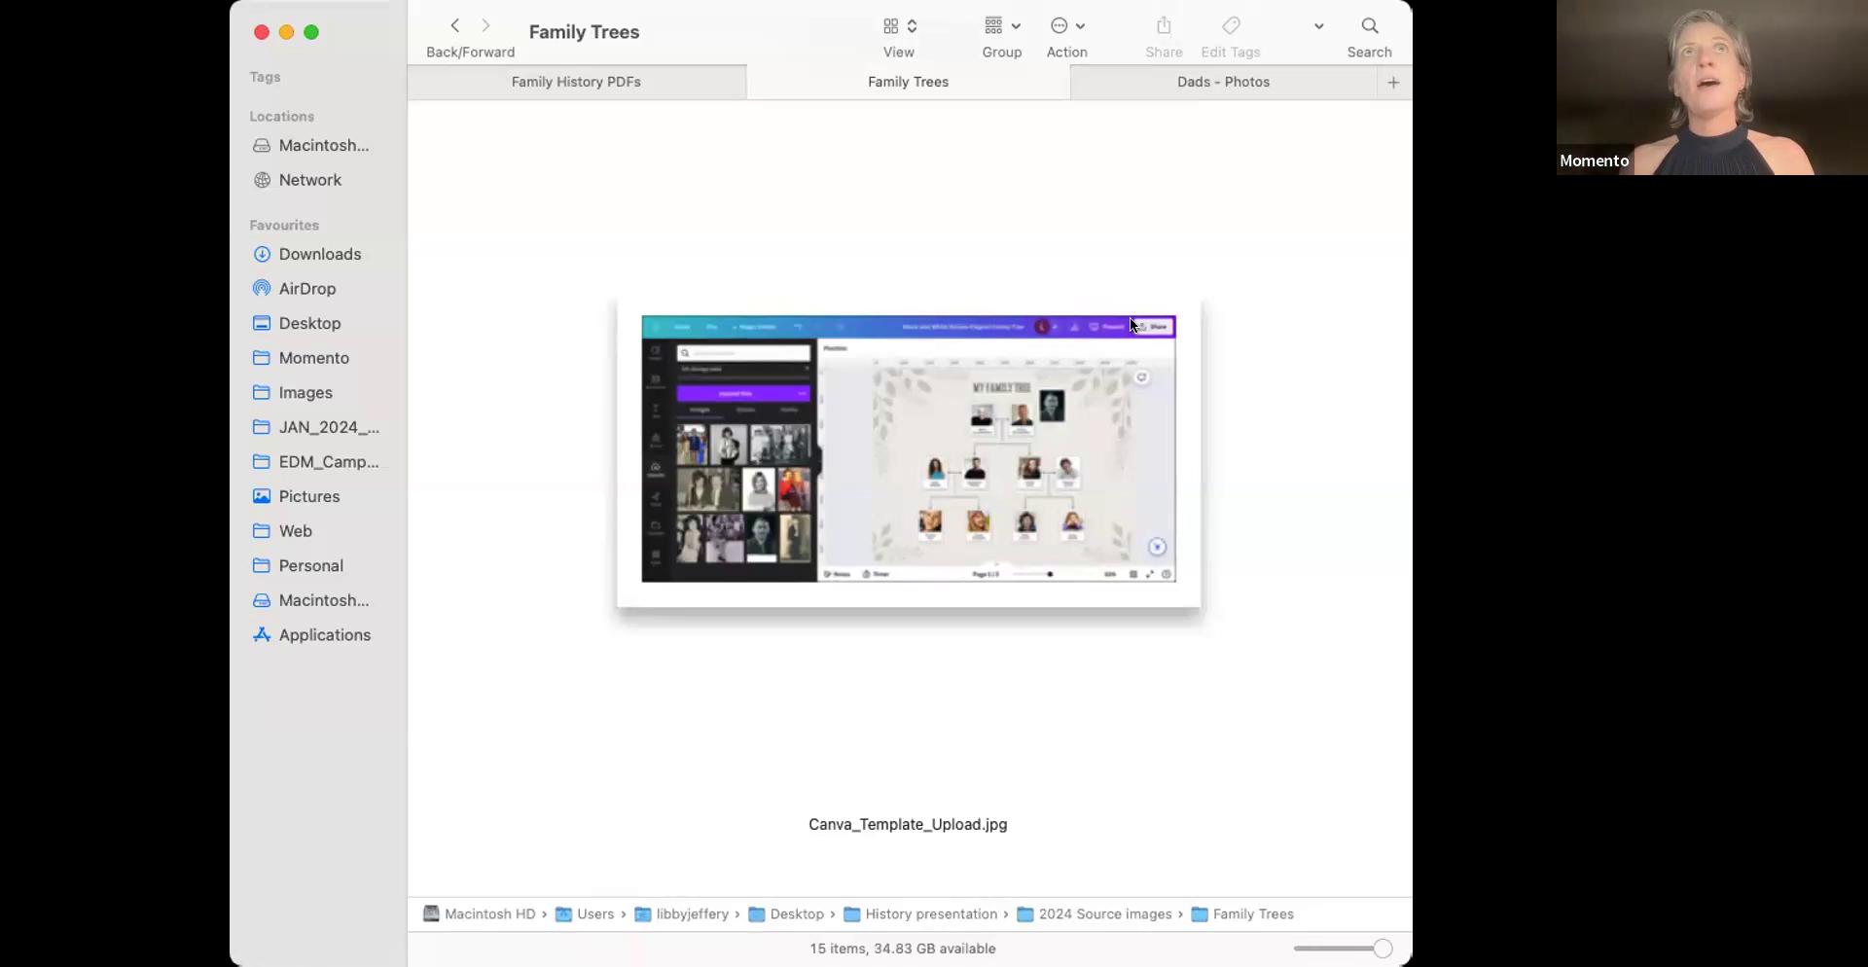
pyautogui.scroll(-5, 1234, 526)
pyautogui.scroll(-5, 1234, 523)
pyautogui.scroll(10, 1240, 523)
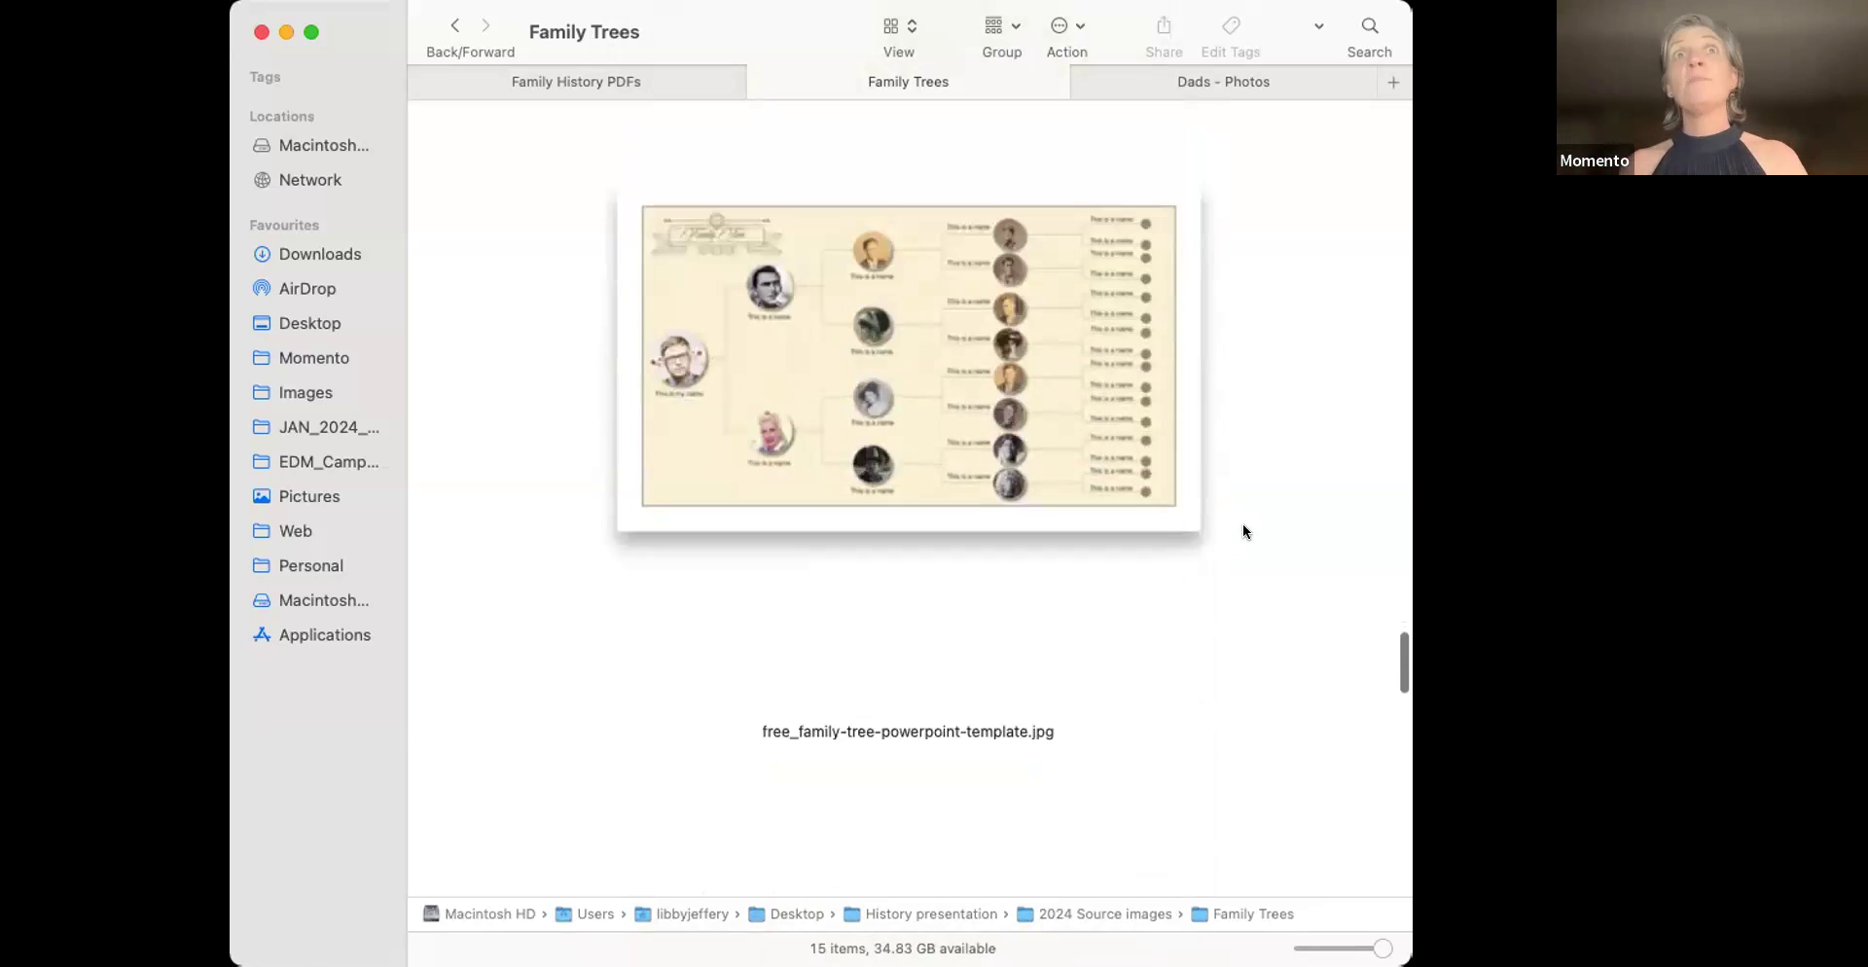
pyautogui.scroll(-2, 1243, 531)
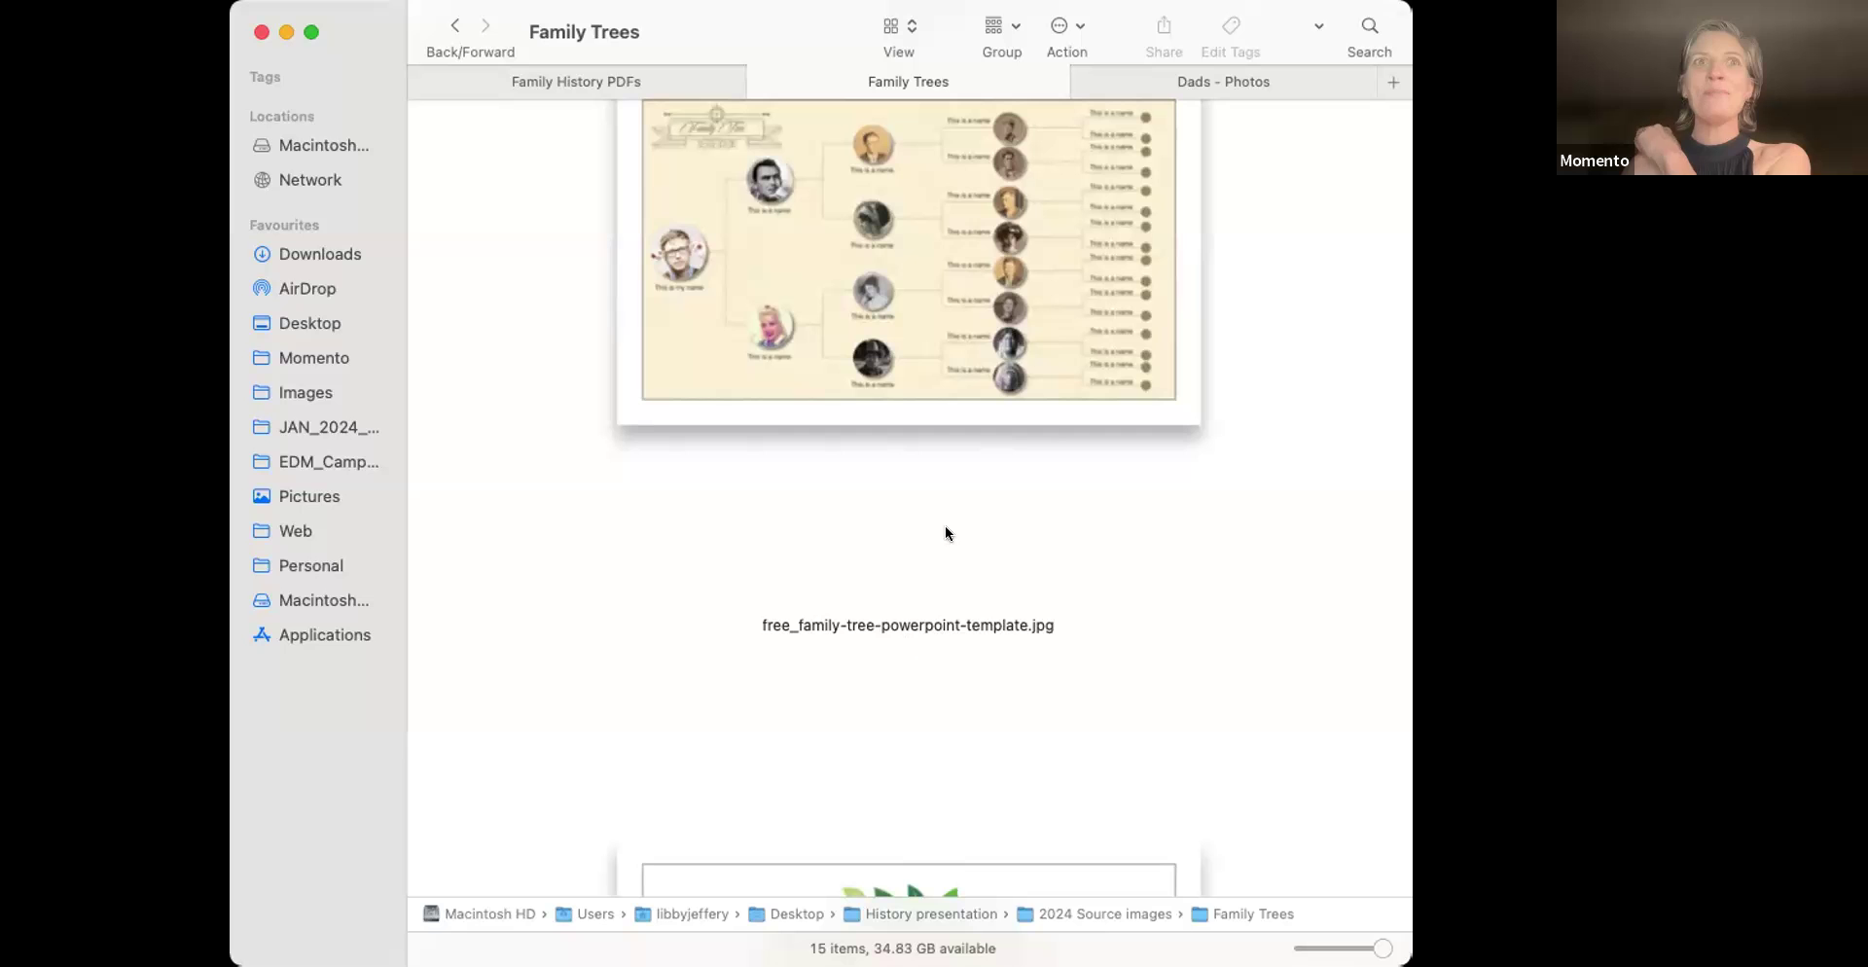
pyautogui.scroll(-2, 1150, 593)
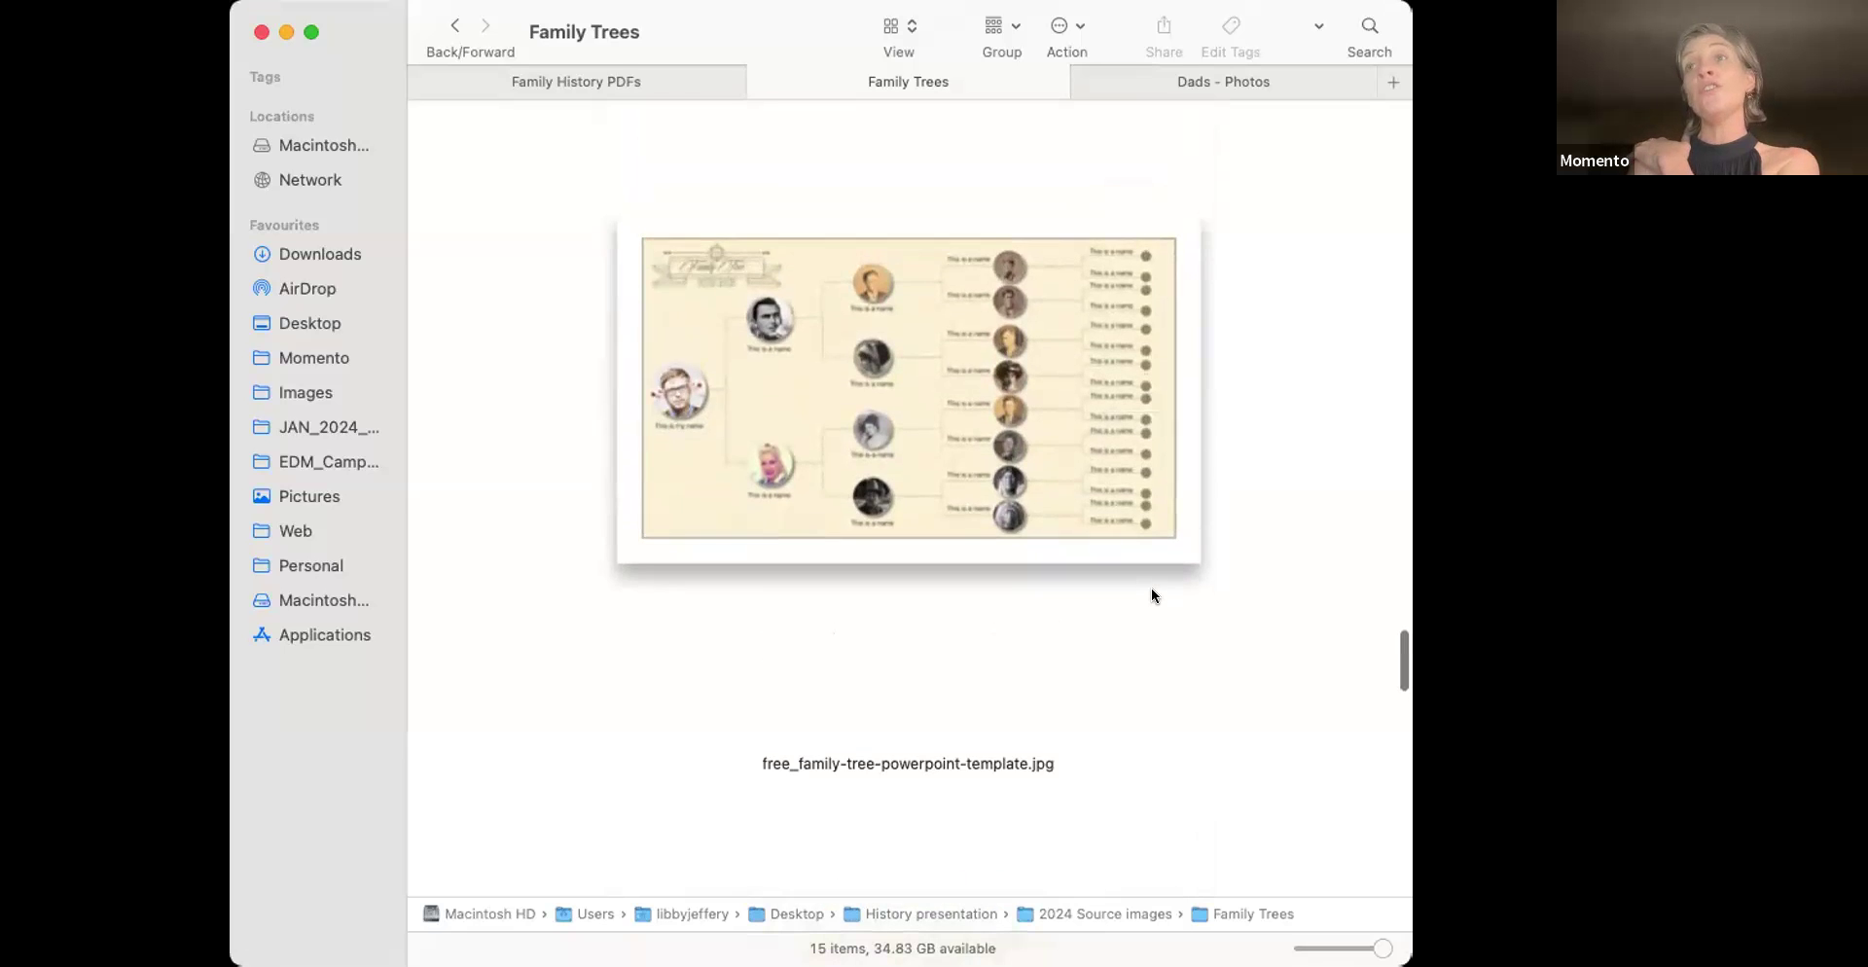
pyautogui.scroll(-6, 1152, 587)
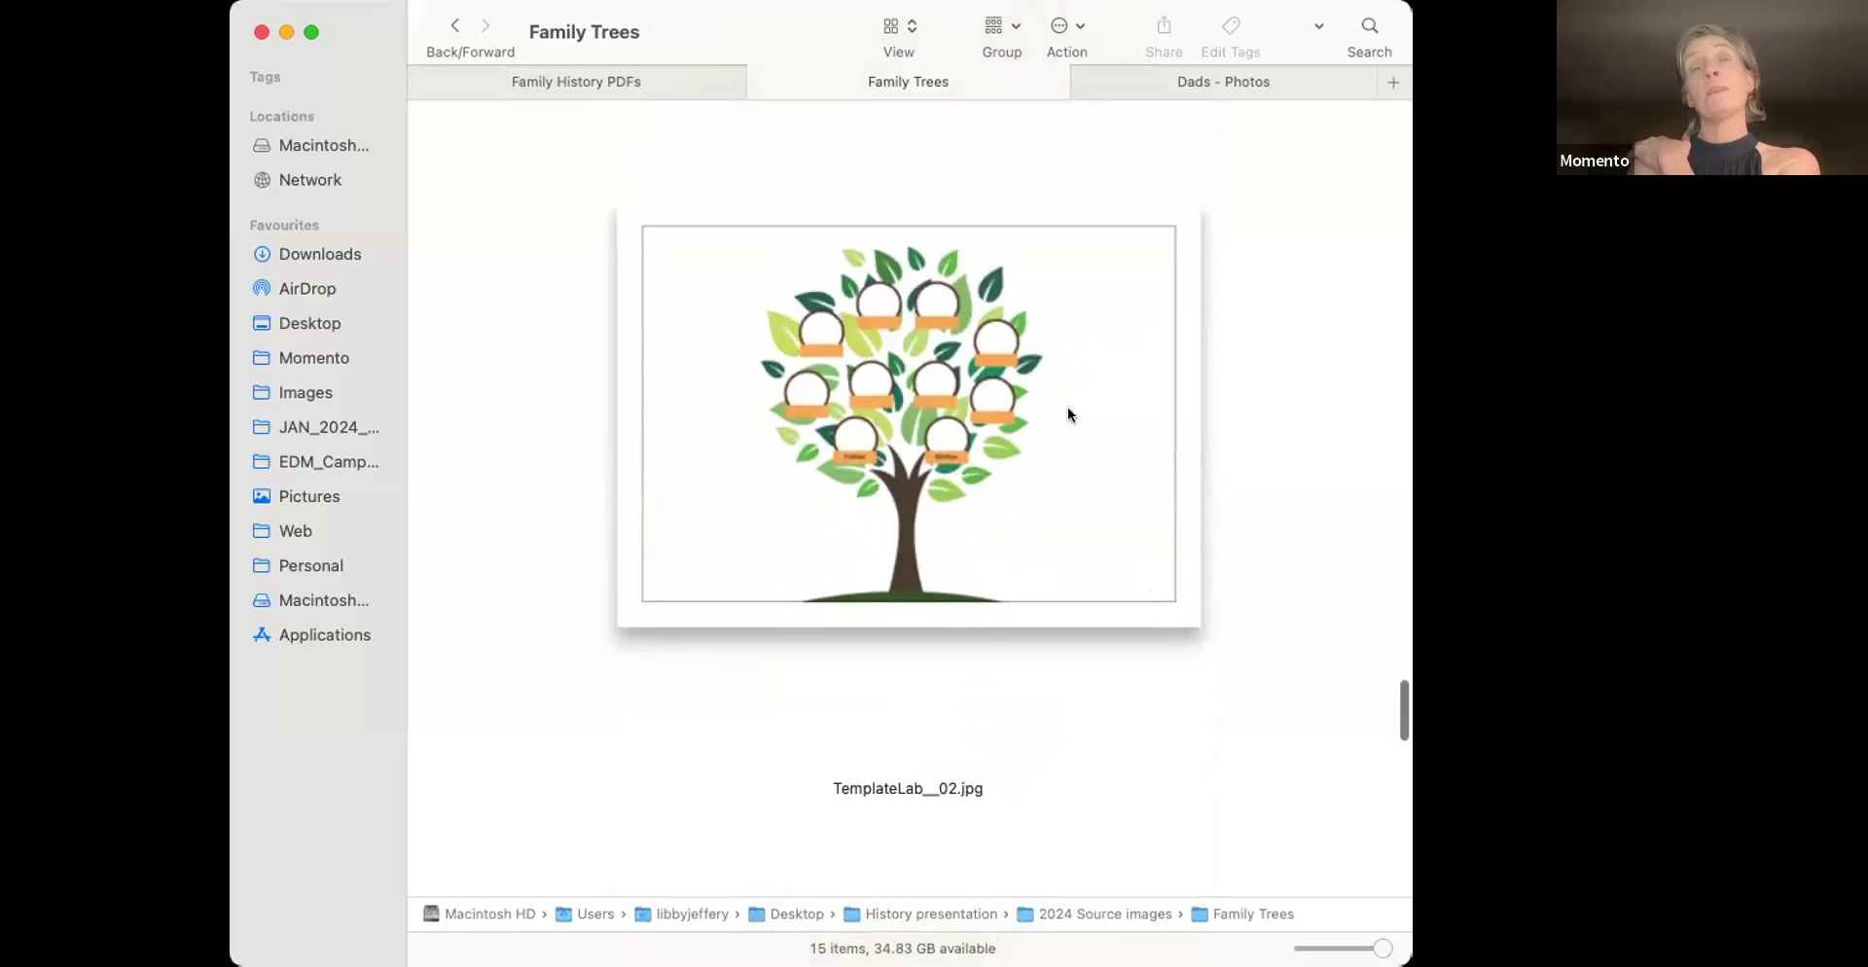
pyautogui.scroll(-7, 1304, 469)
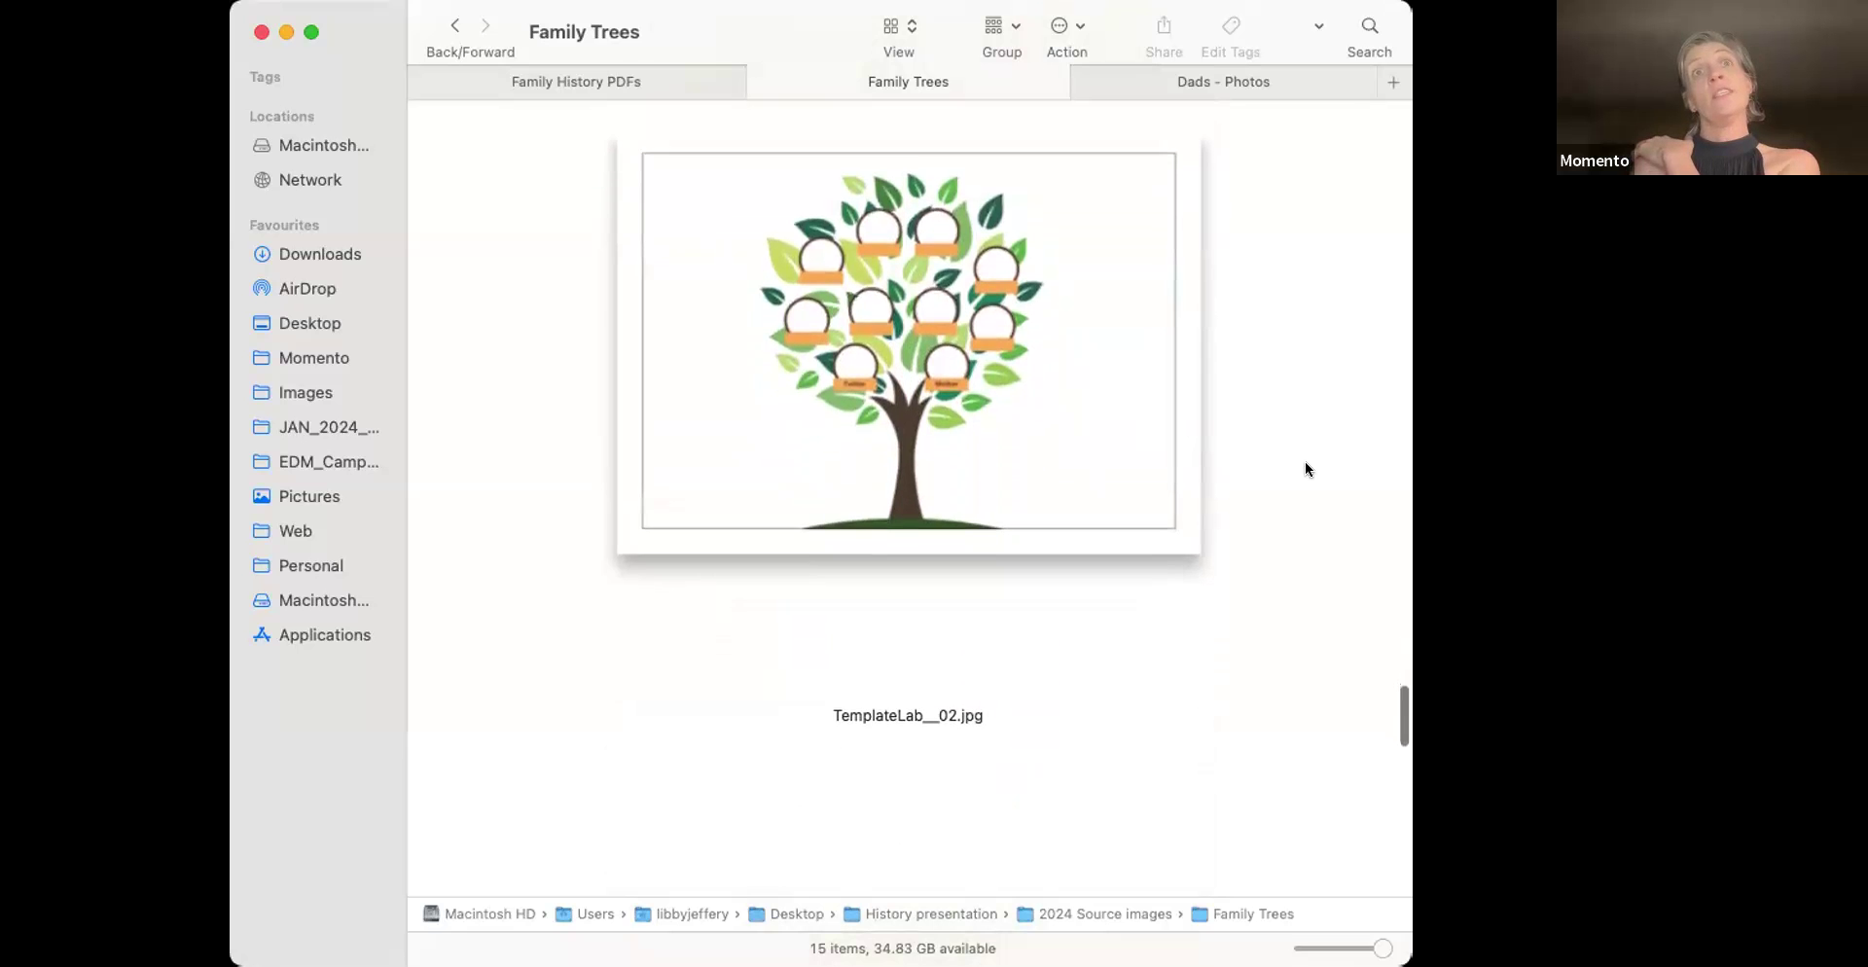
pyautogui.scroll(-1, 1304, 469)
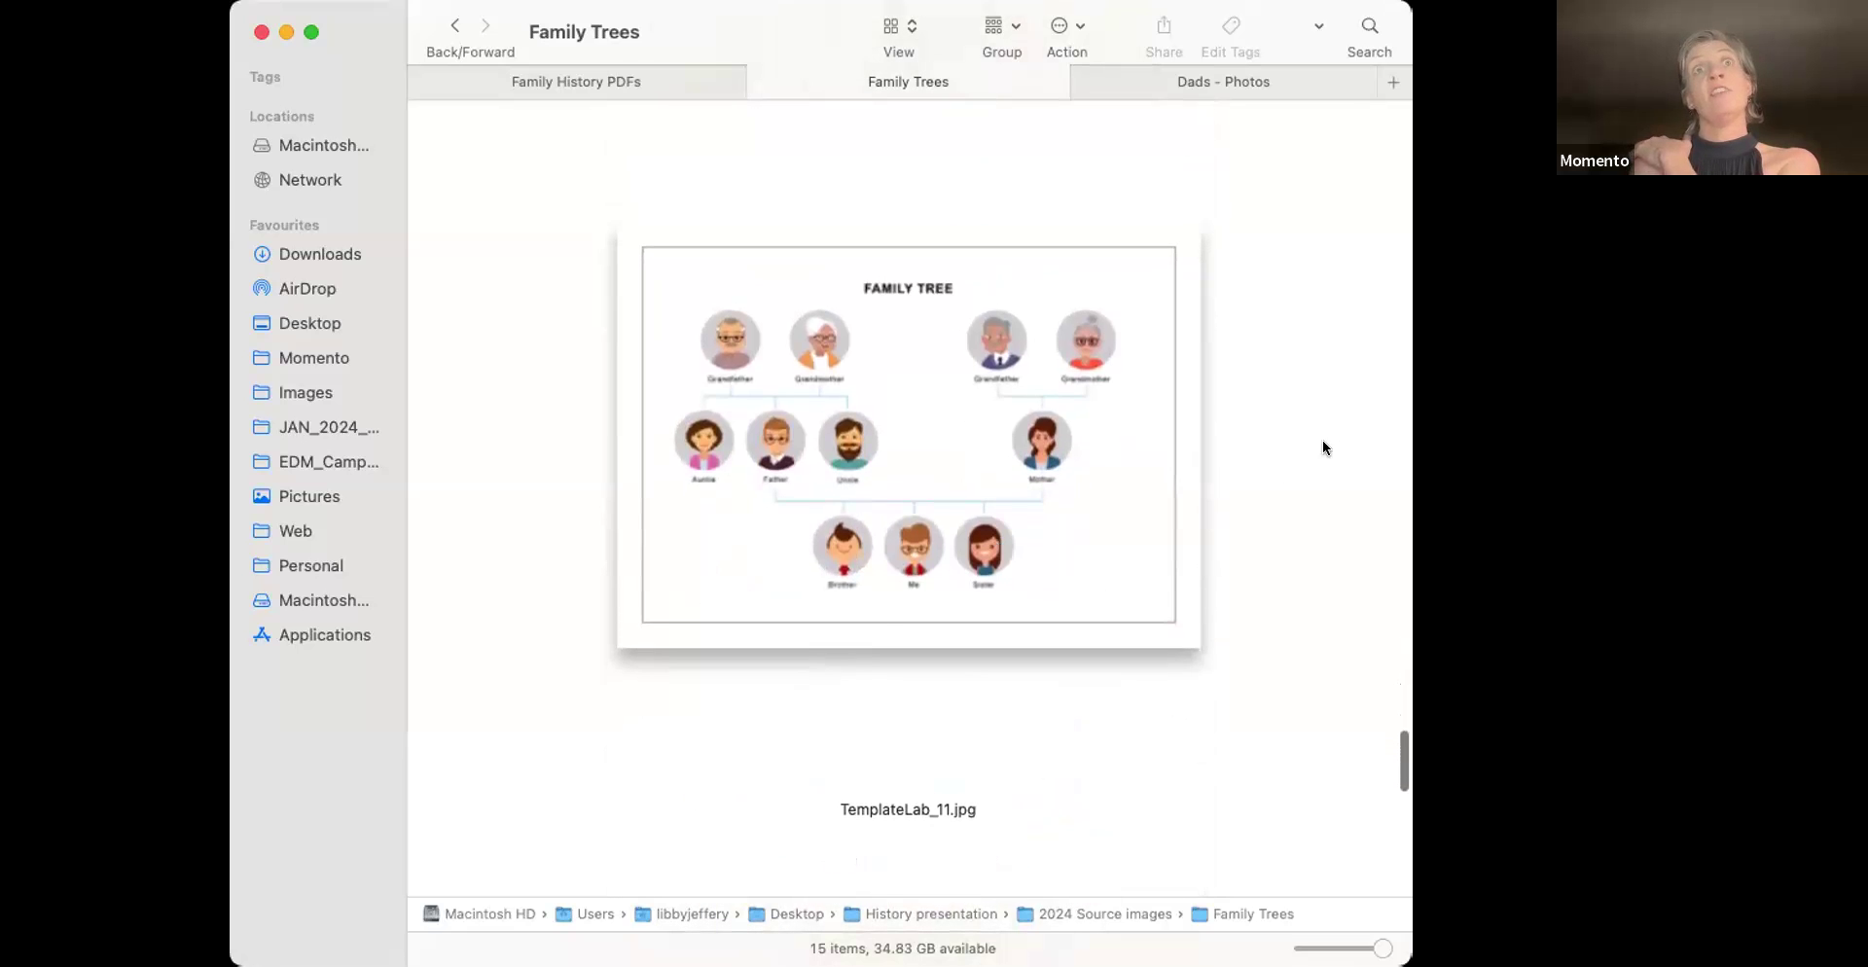
pyautogui.scroll(-3, 1309, 457)
pyautogui.scroll(2, 1301, 467)
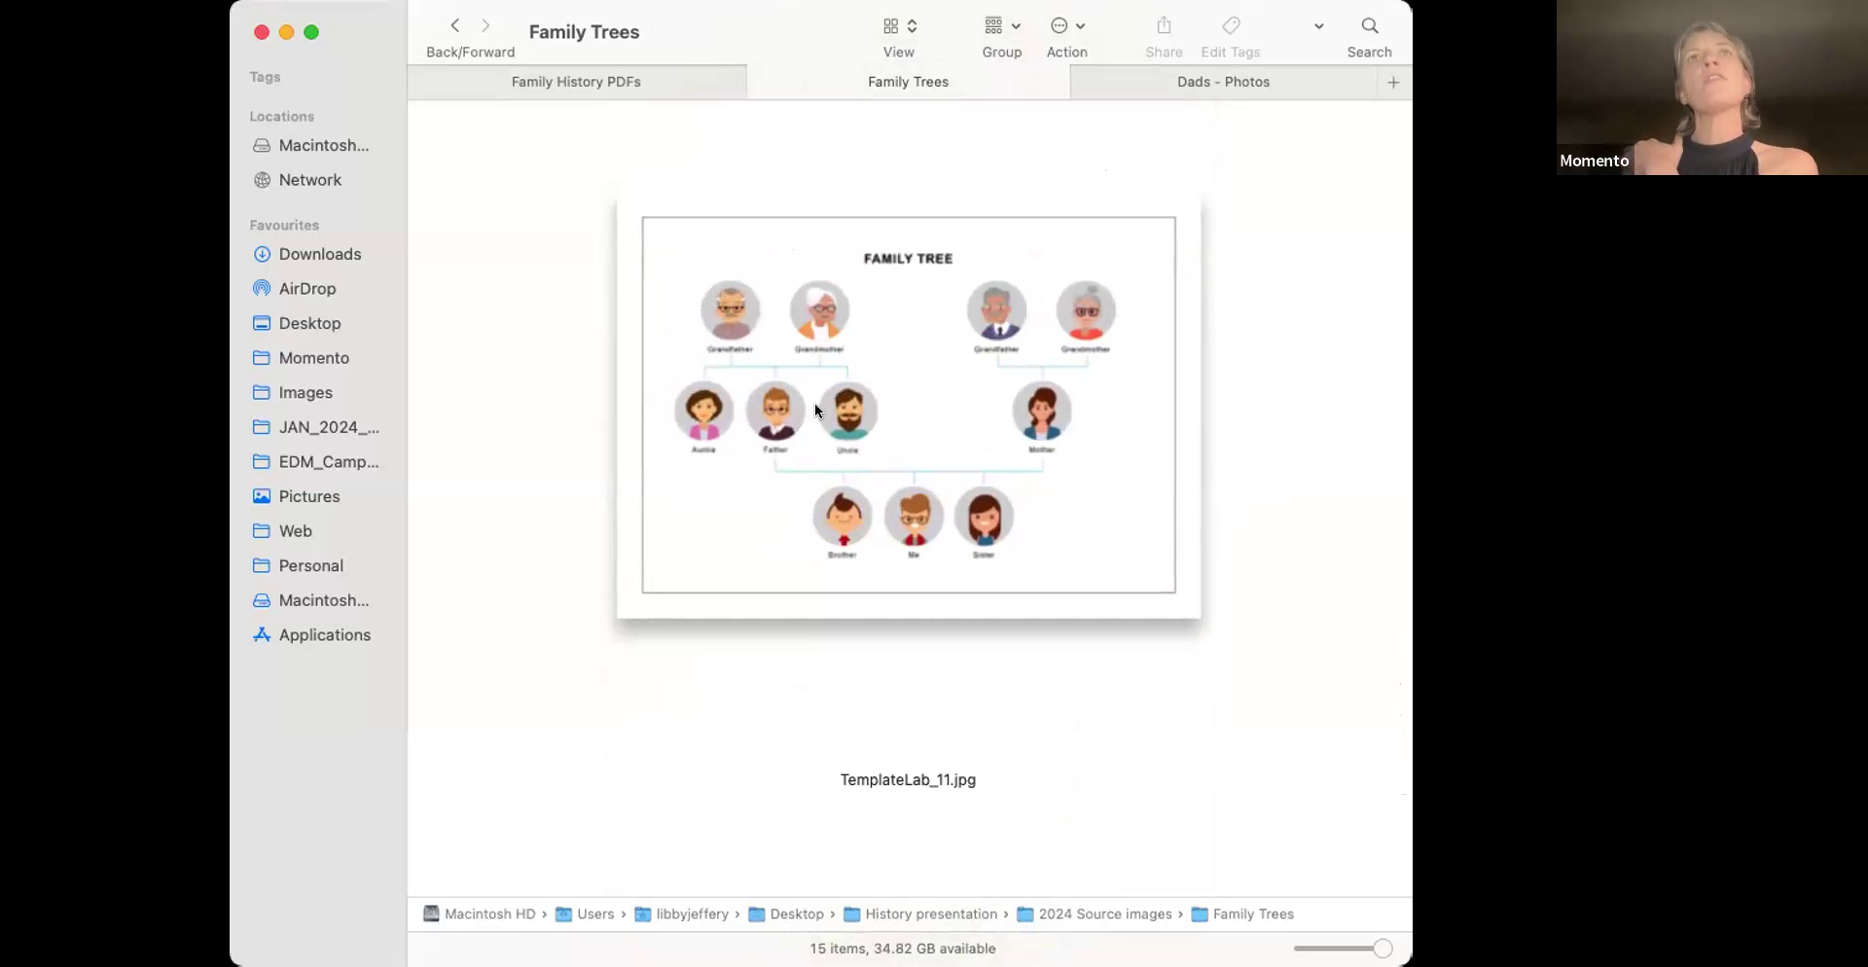
pyautogui.scroll(-10, 1282, 545)
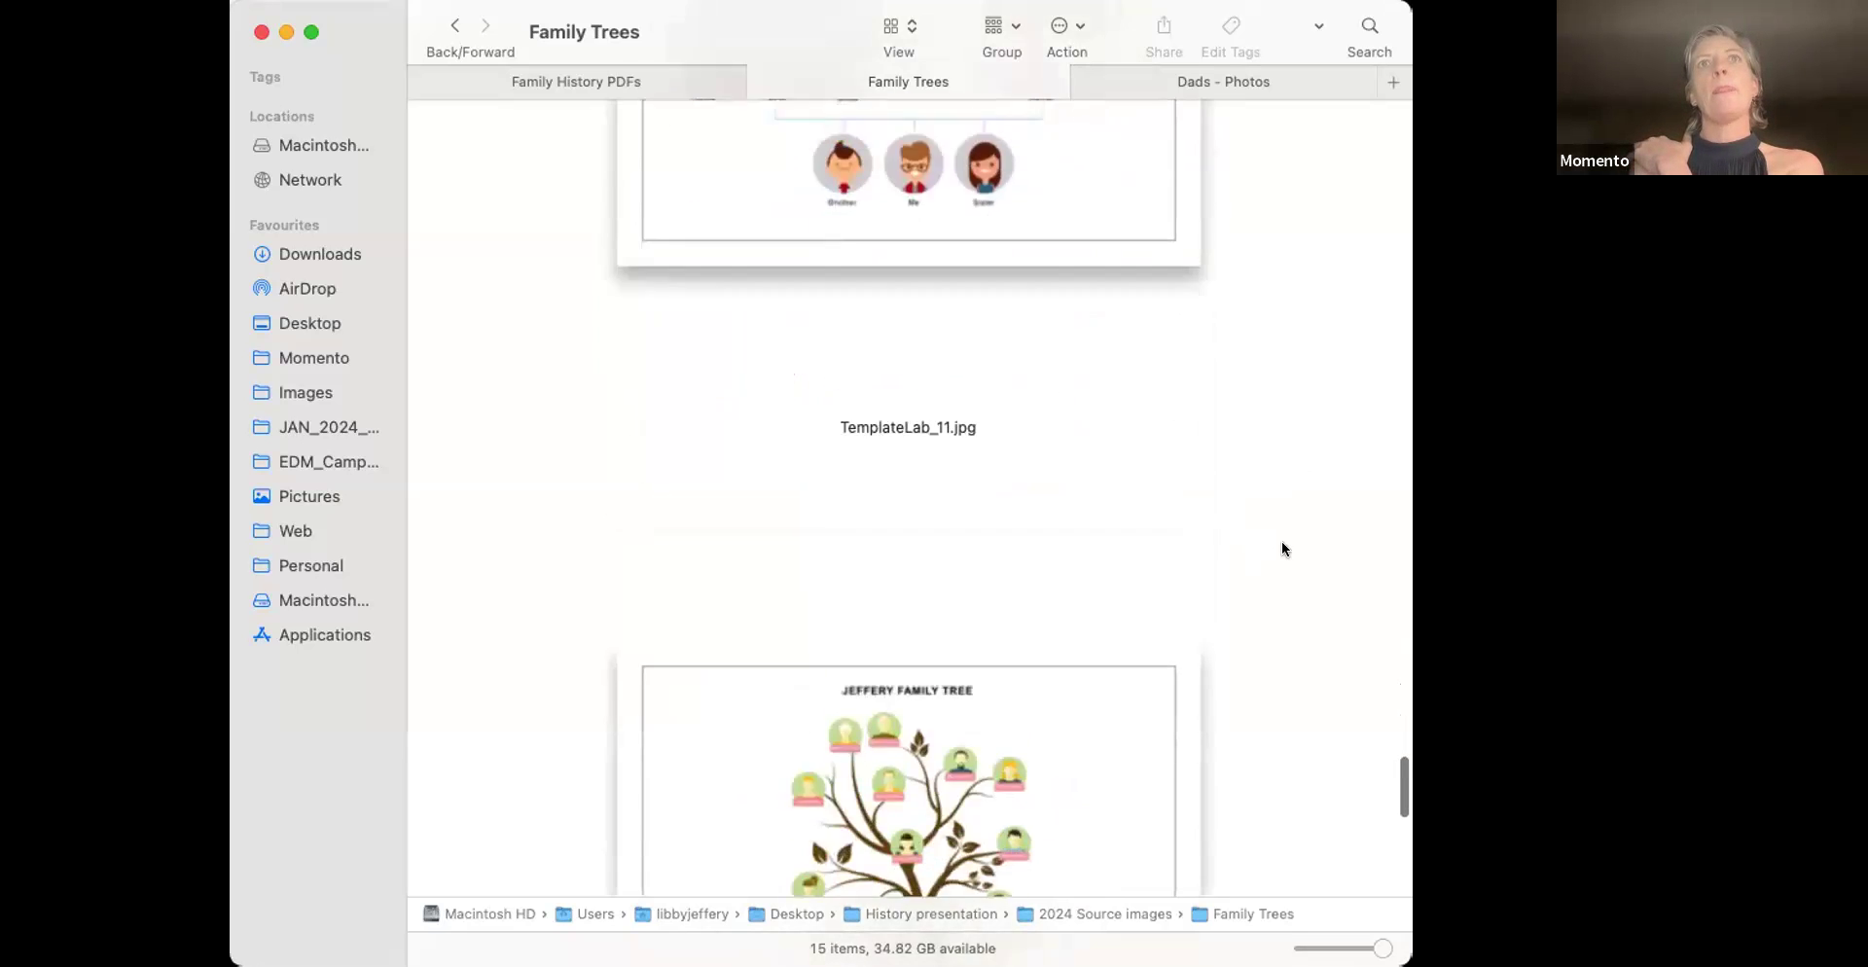
pyautogui.scroll(-5, 1282, 549)
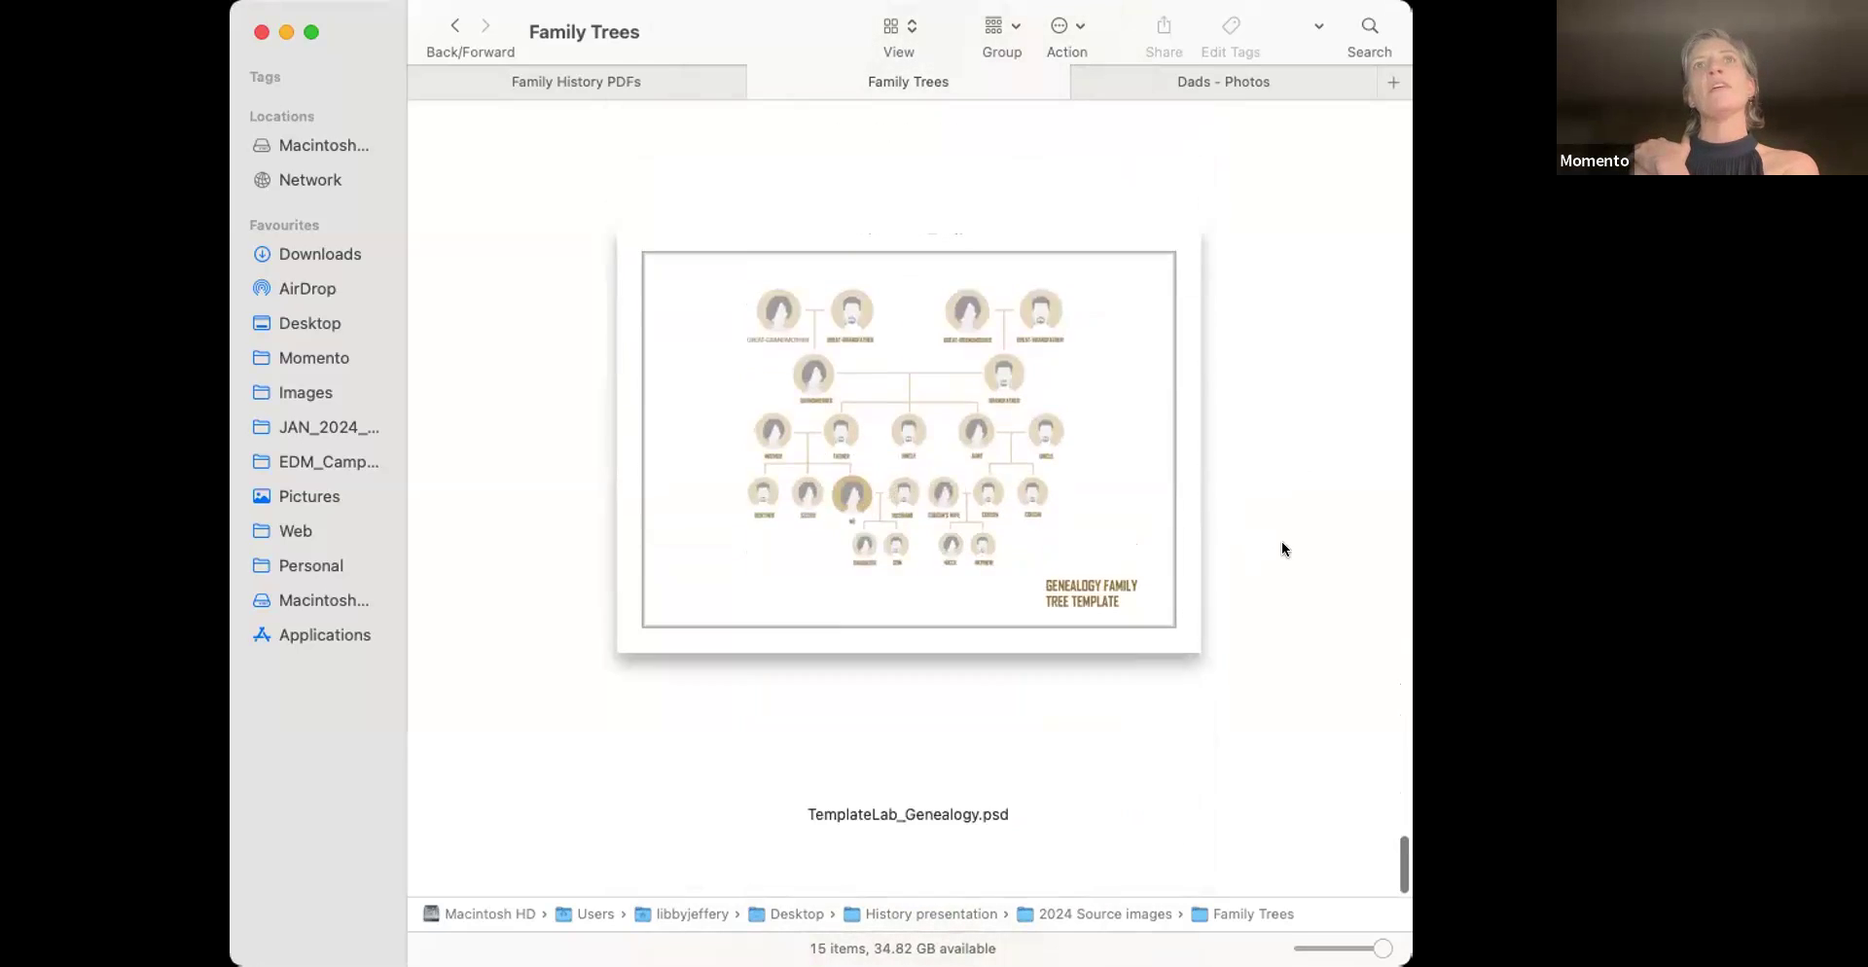
pyautogui.scroll(10, 1282, 549)
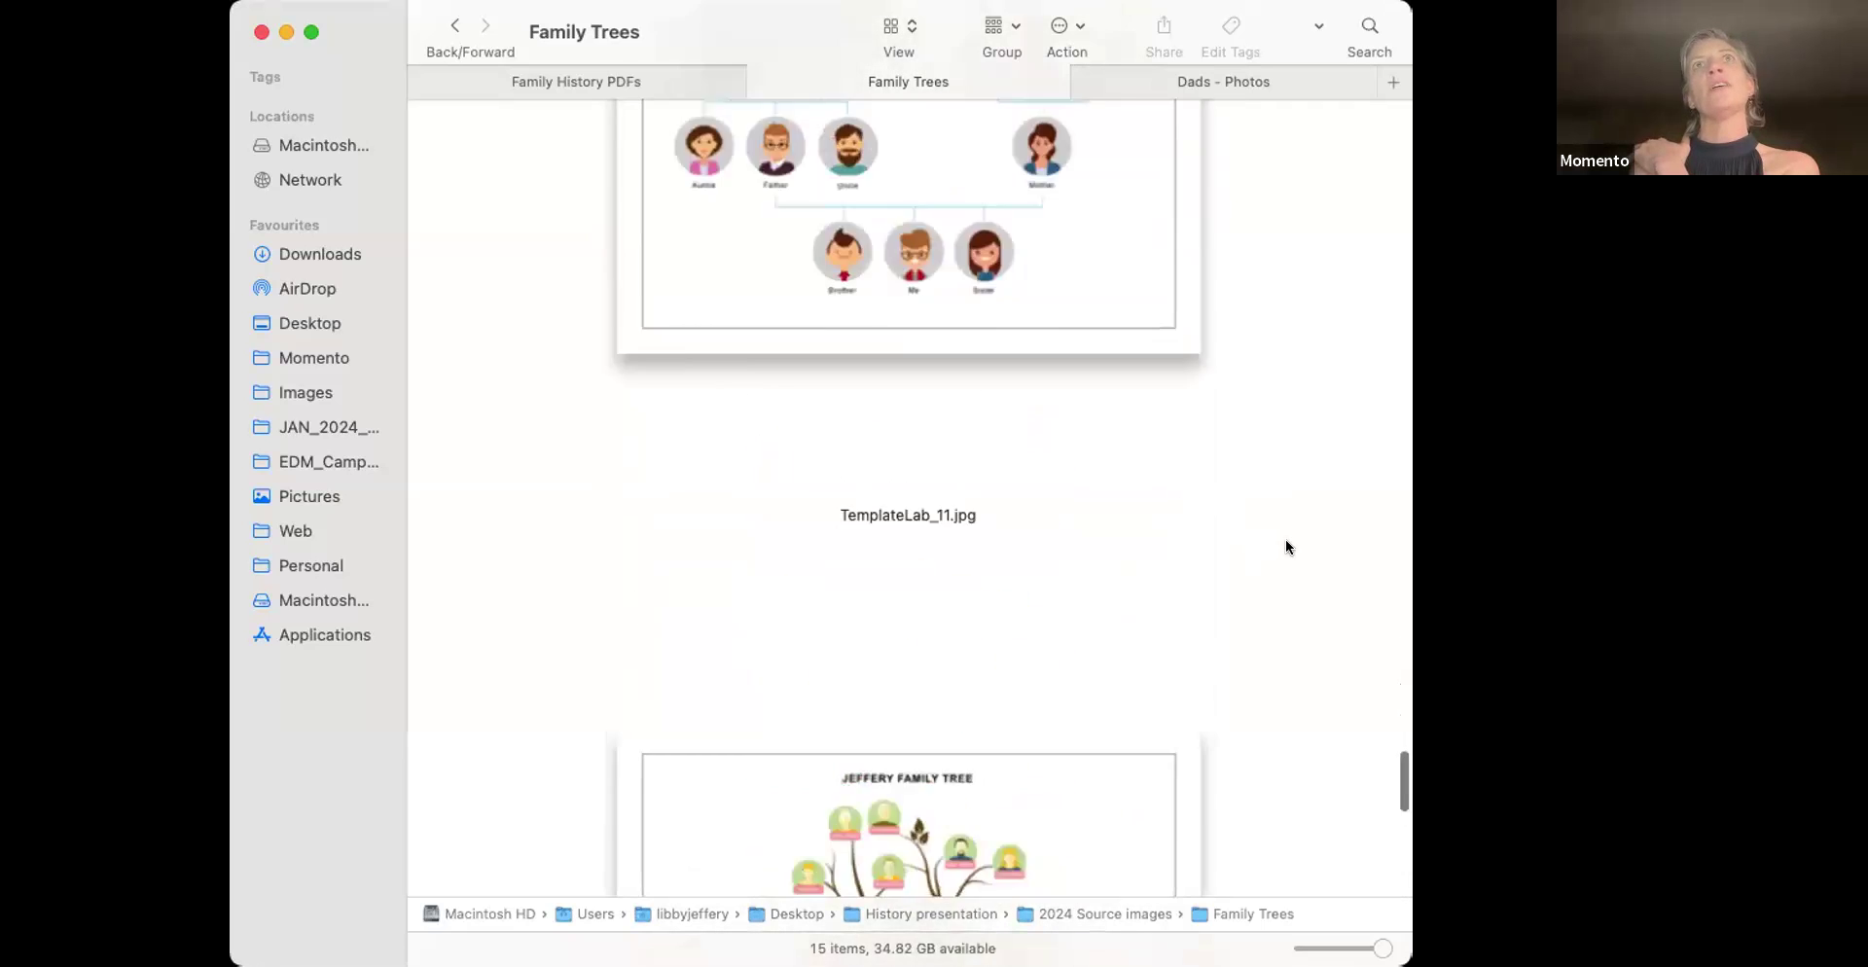
pyautogui.scroll(1, 1288, 539)
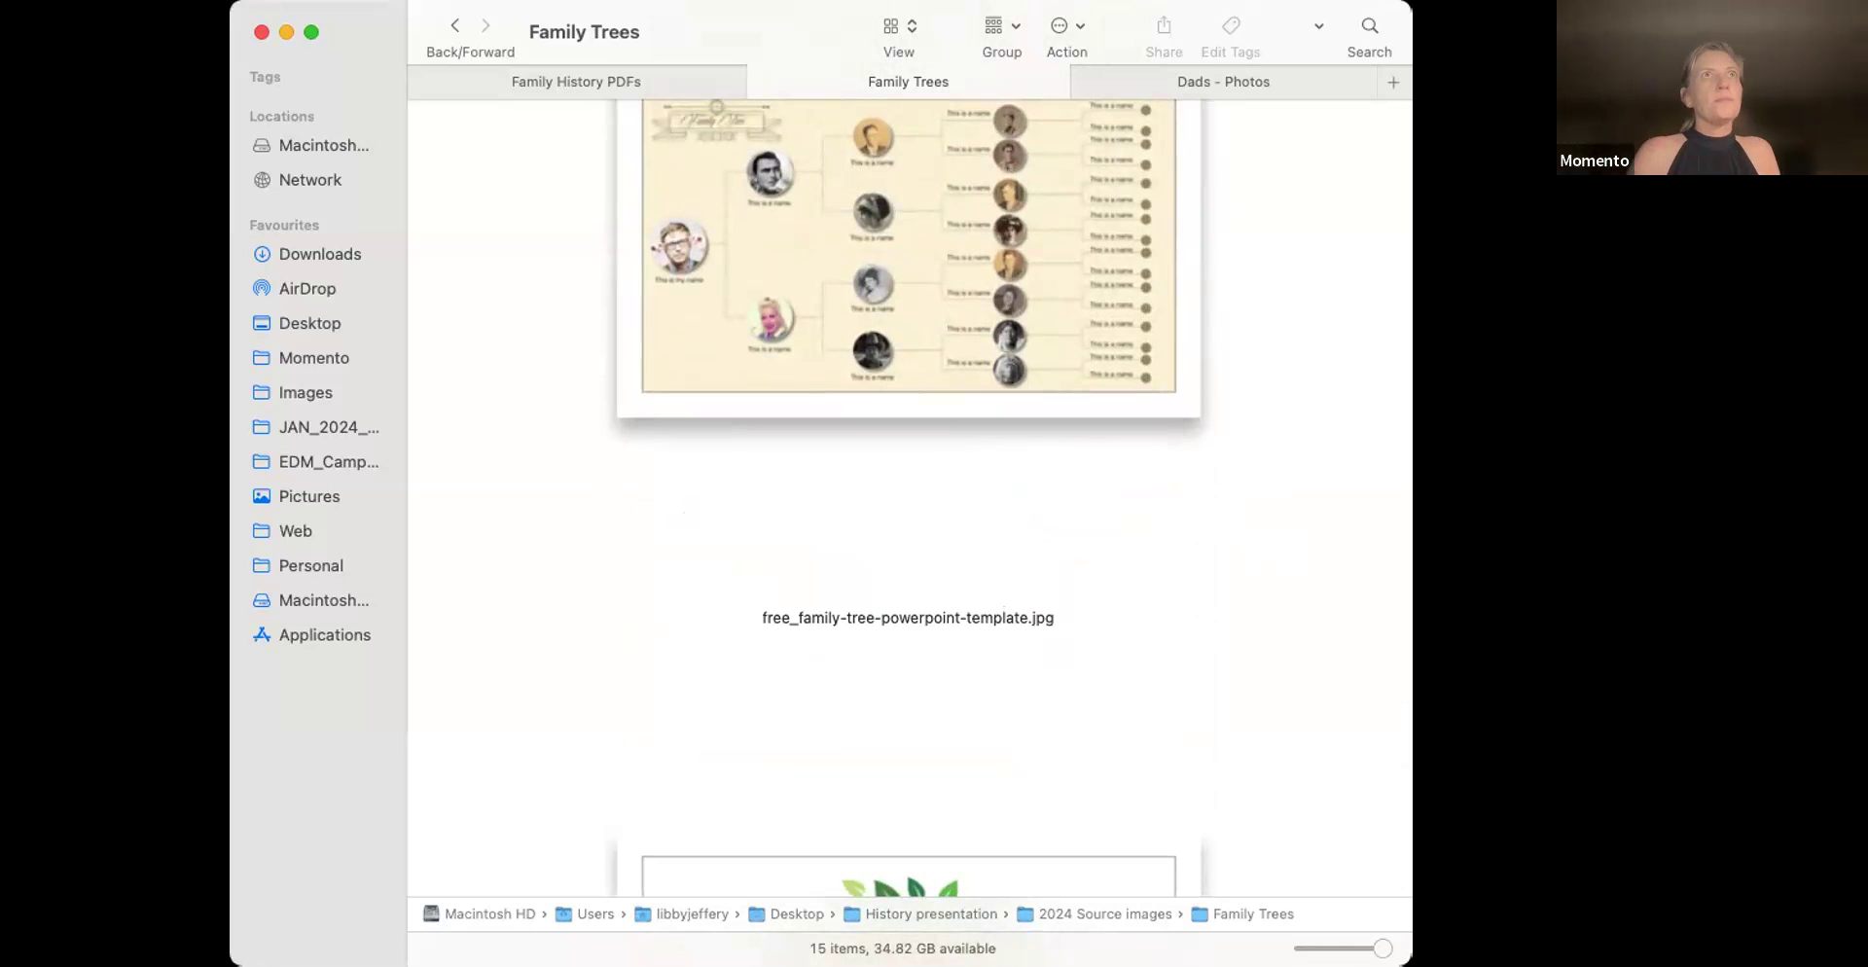
pyautogui.scroll(-15, 831, 284)
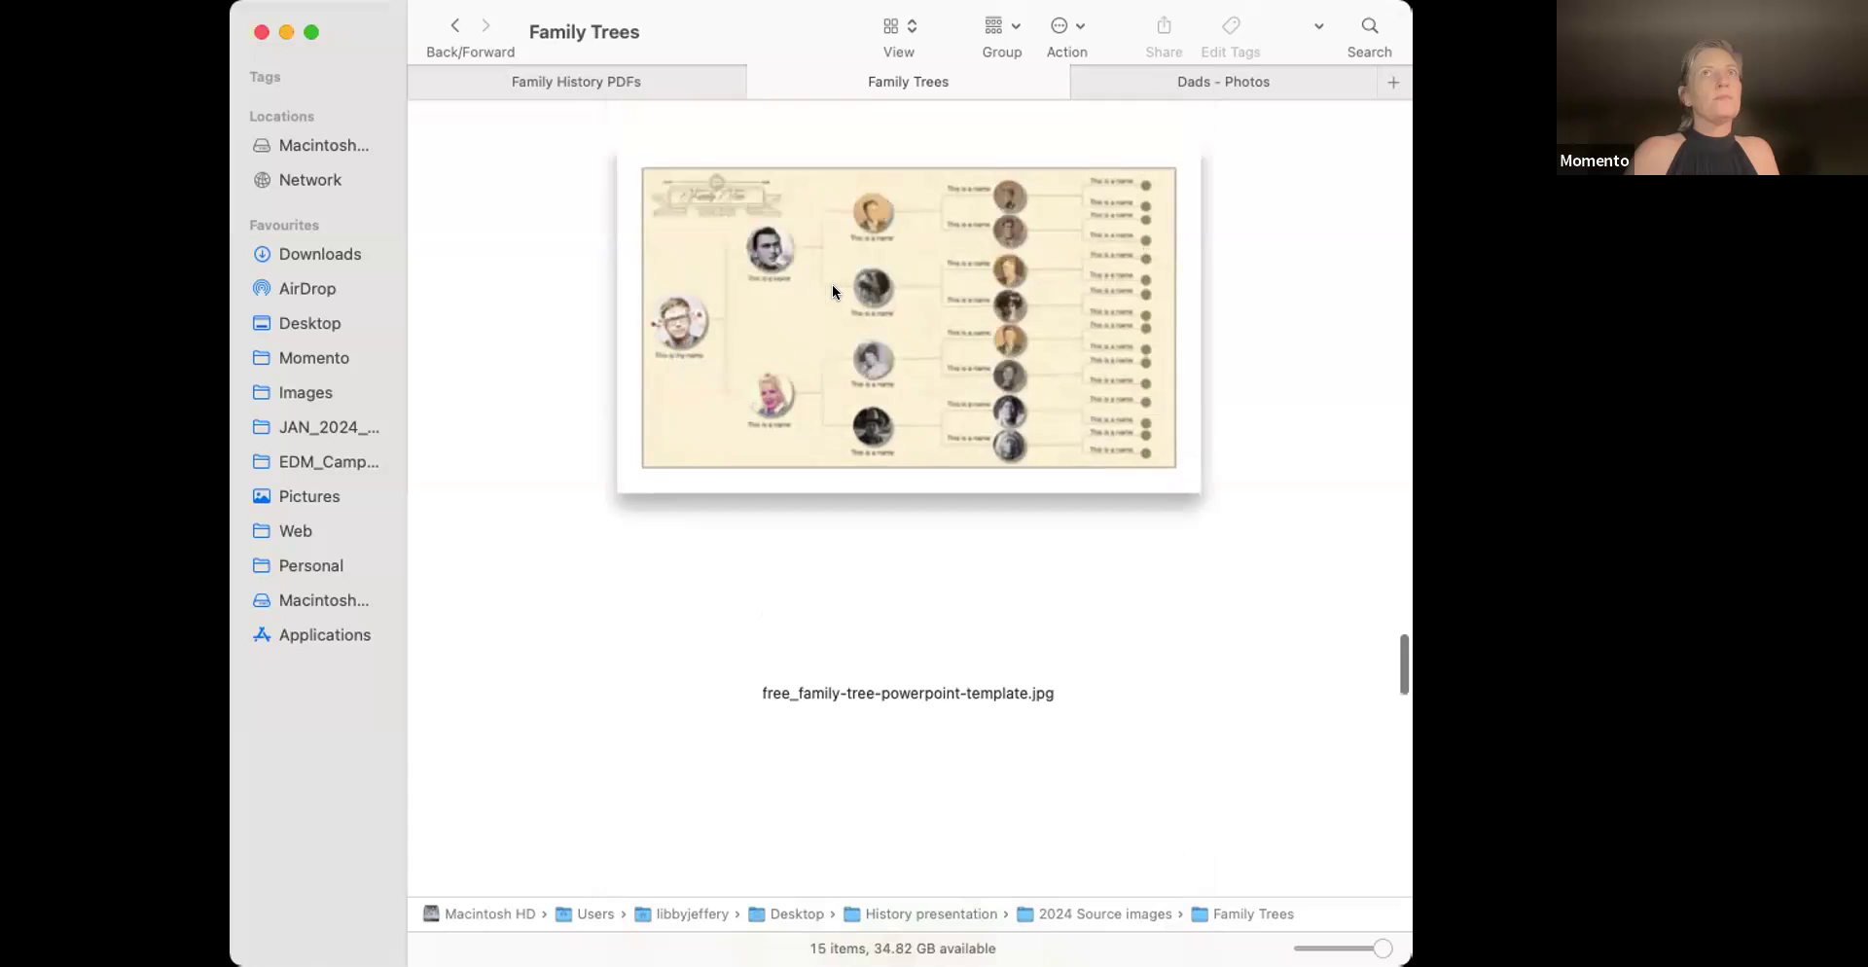
pyautogui.scroll(5, 831, 292)
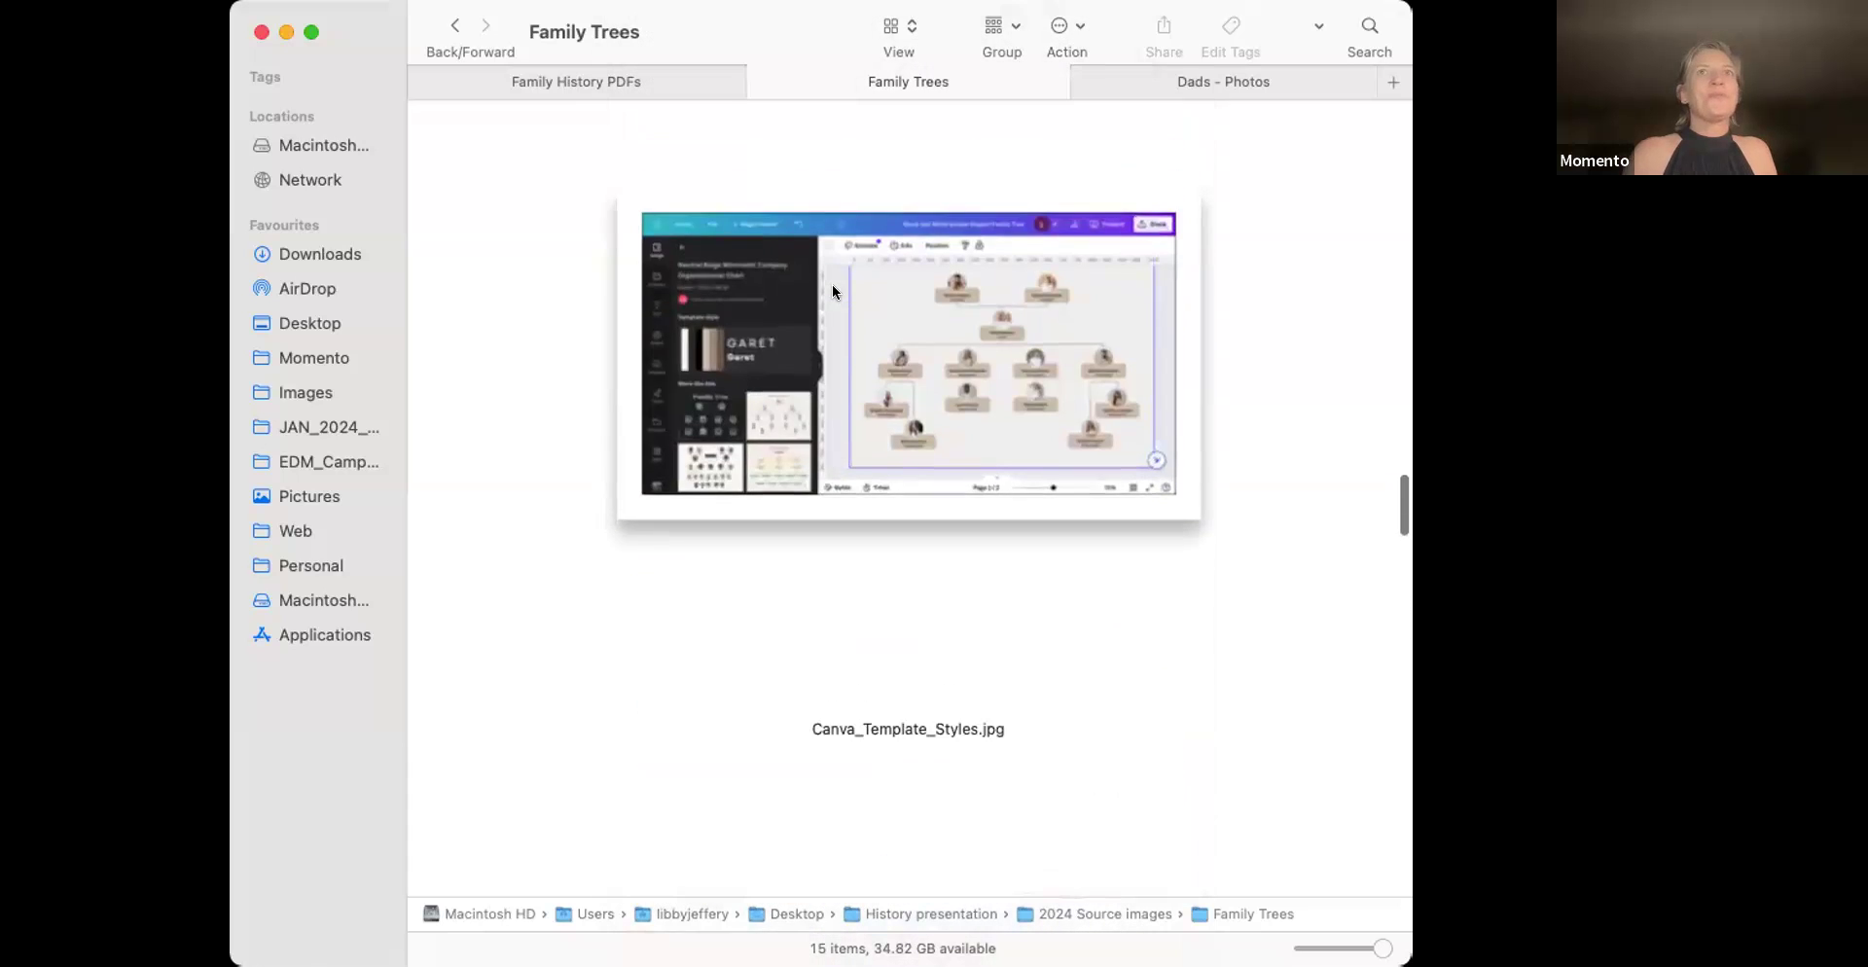
pyautogui.scroll(-5, 849, 282)
pyautogui.click(1012, 686)
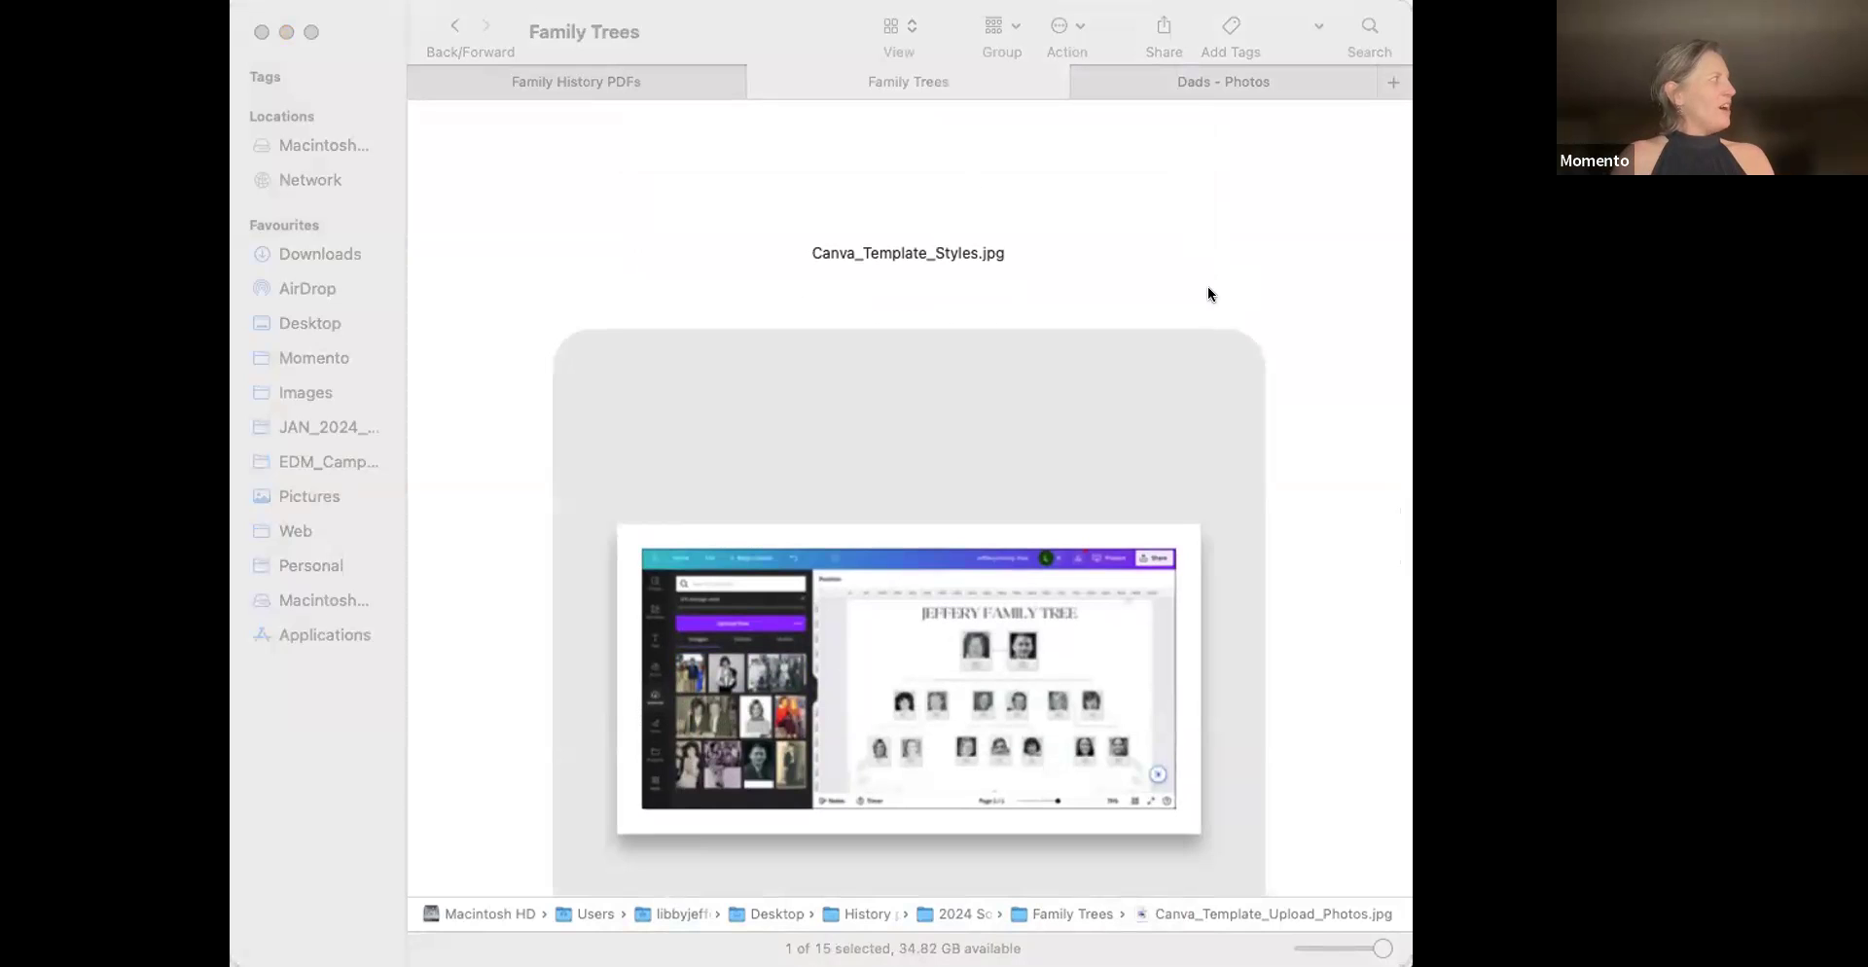
pyautogui.click(1214, 173)
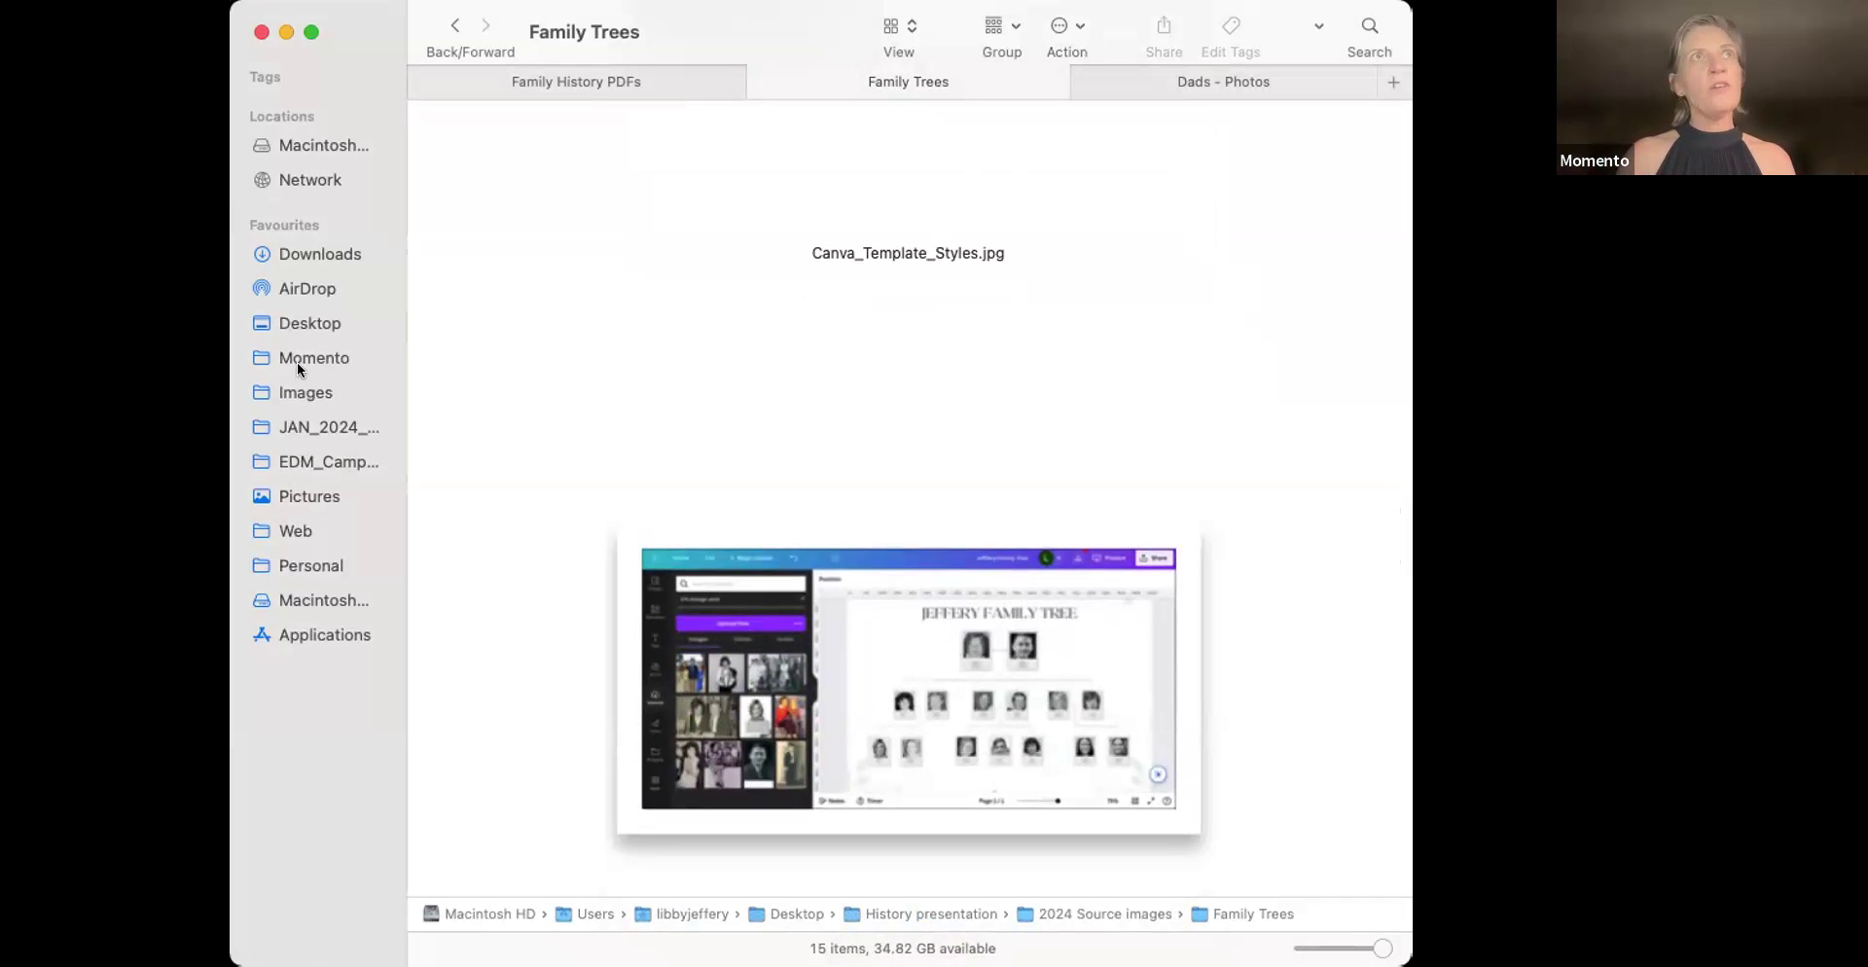
# Search Macintosh HD for 'font jpg' and select the Fonts.jpg result
pyautogui.click(312, 599)
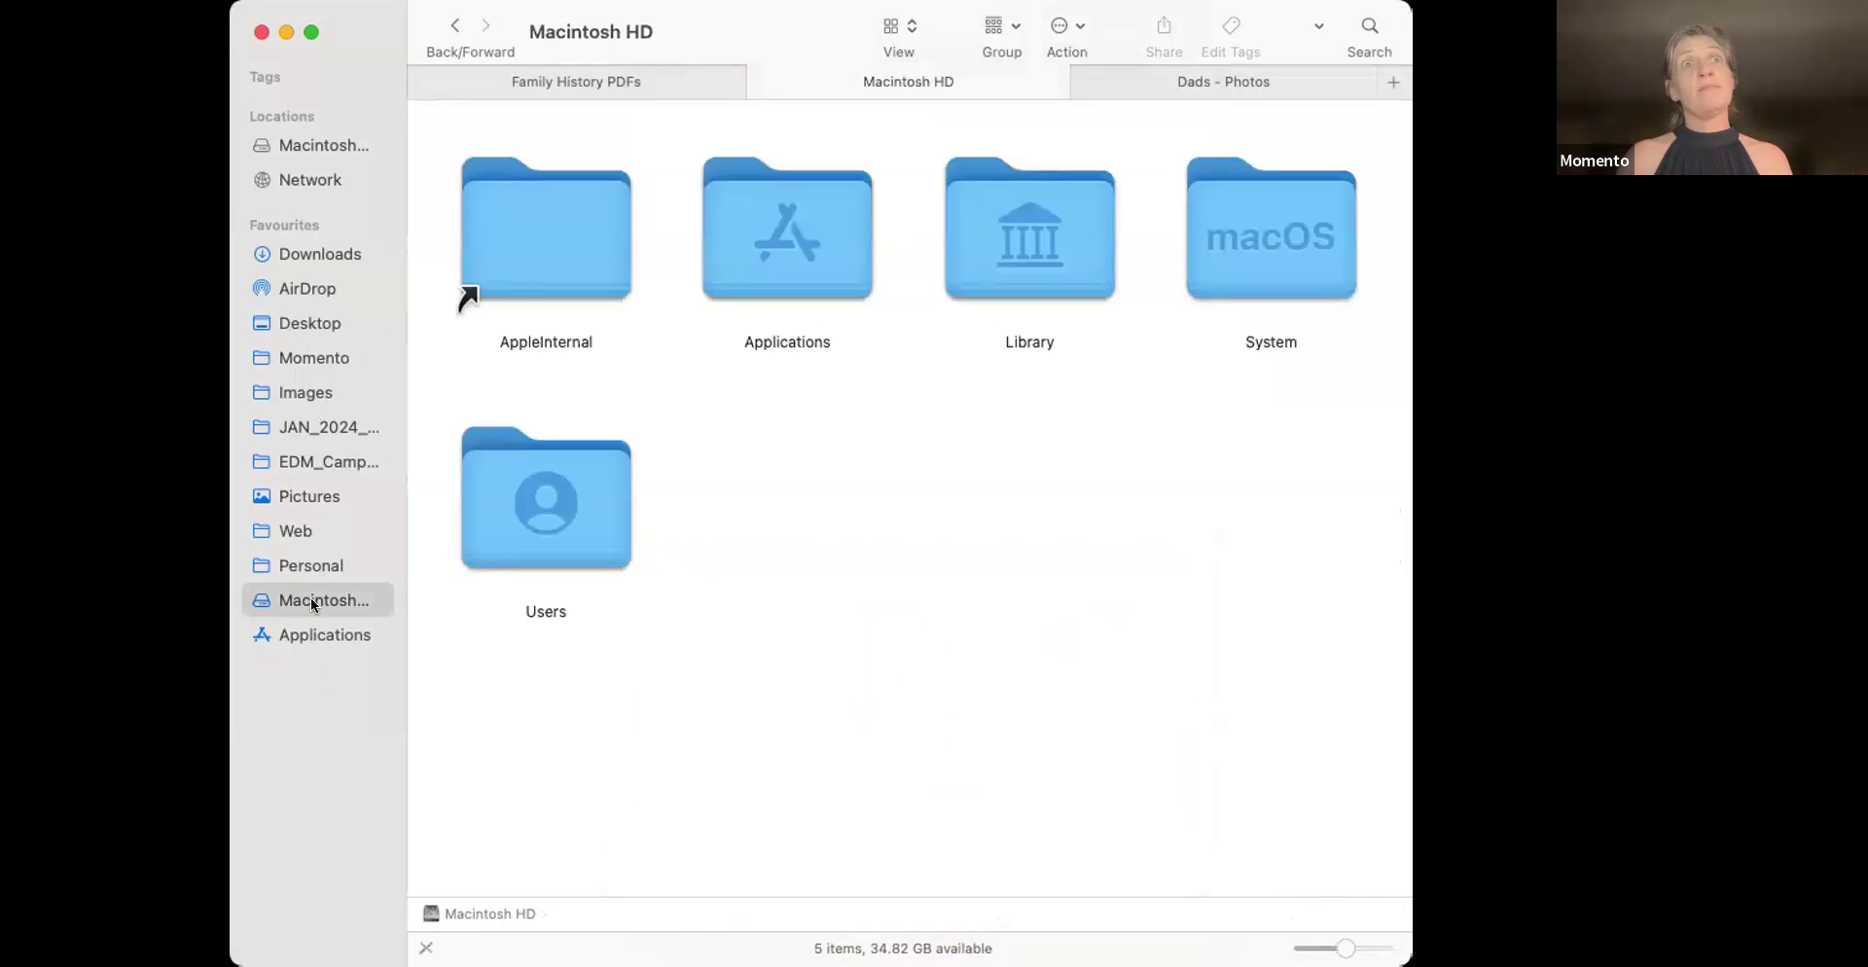
pyautogui.click(1365, 30)
pyautogui.write('font')
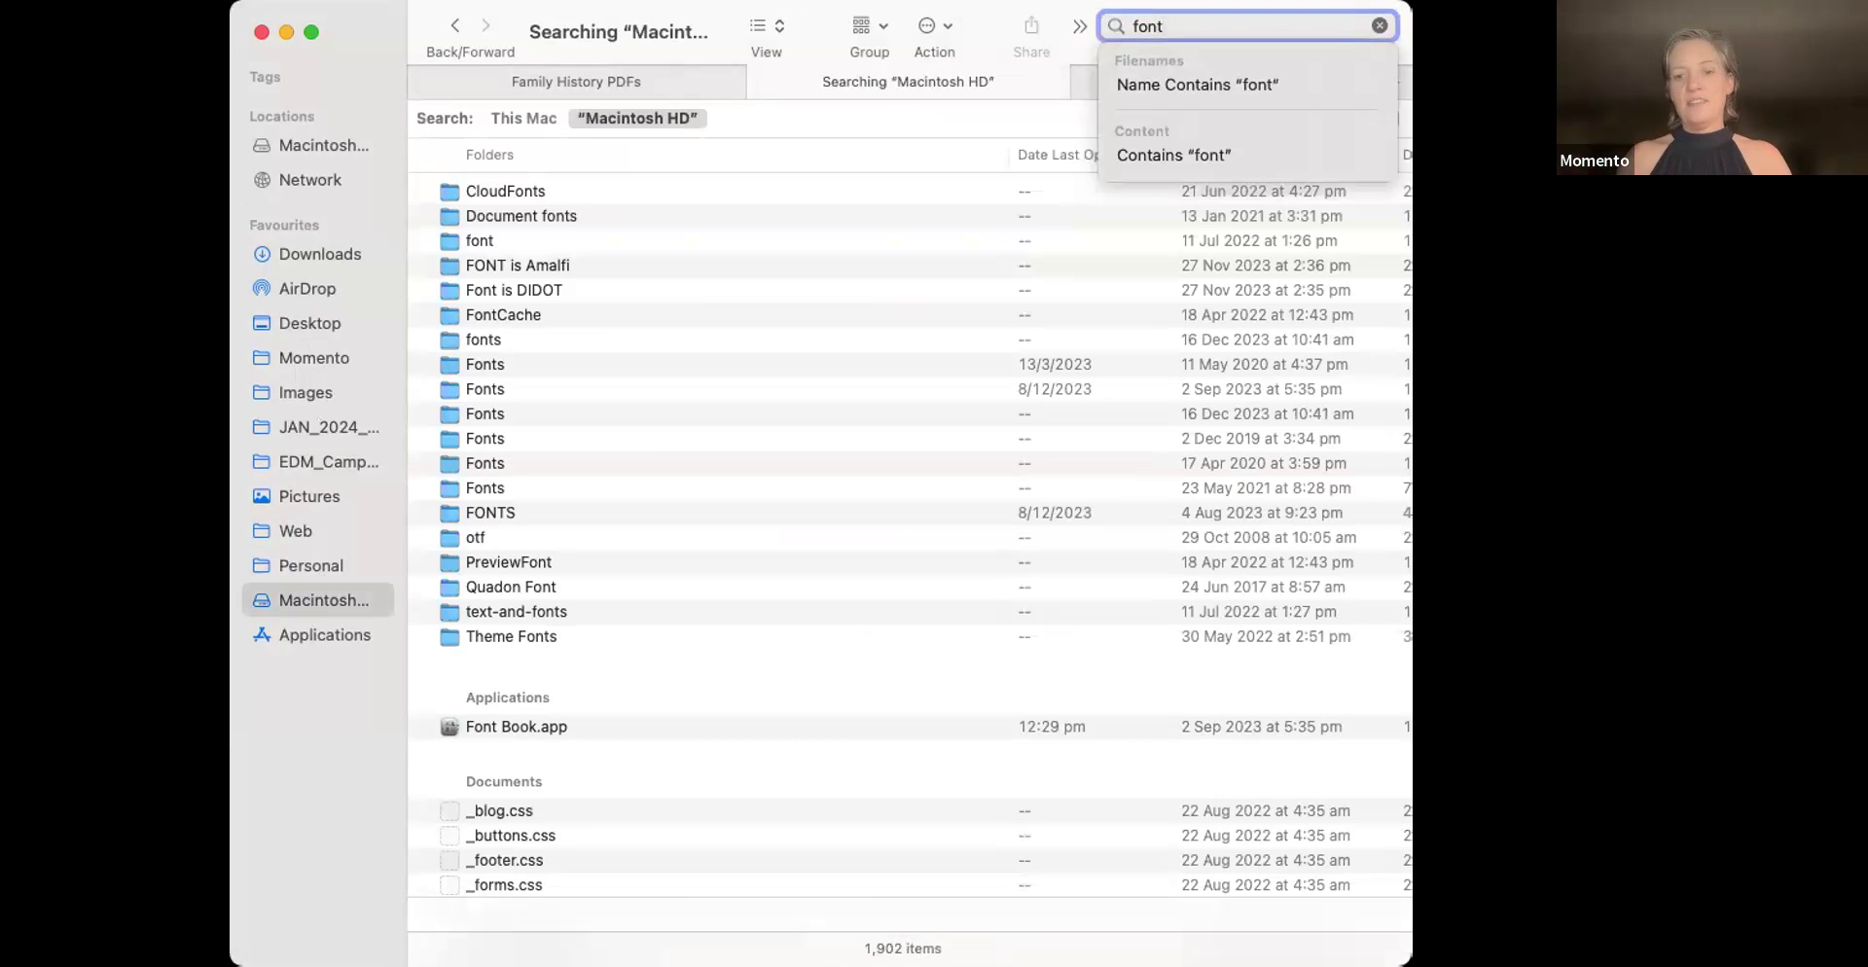
pyautogui.write(' jpg')
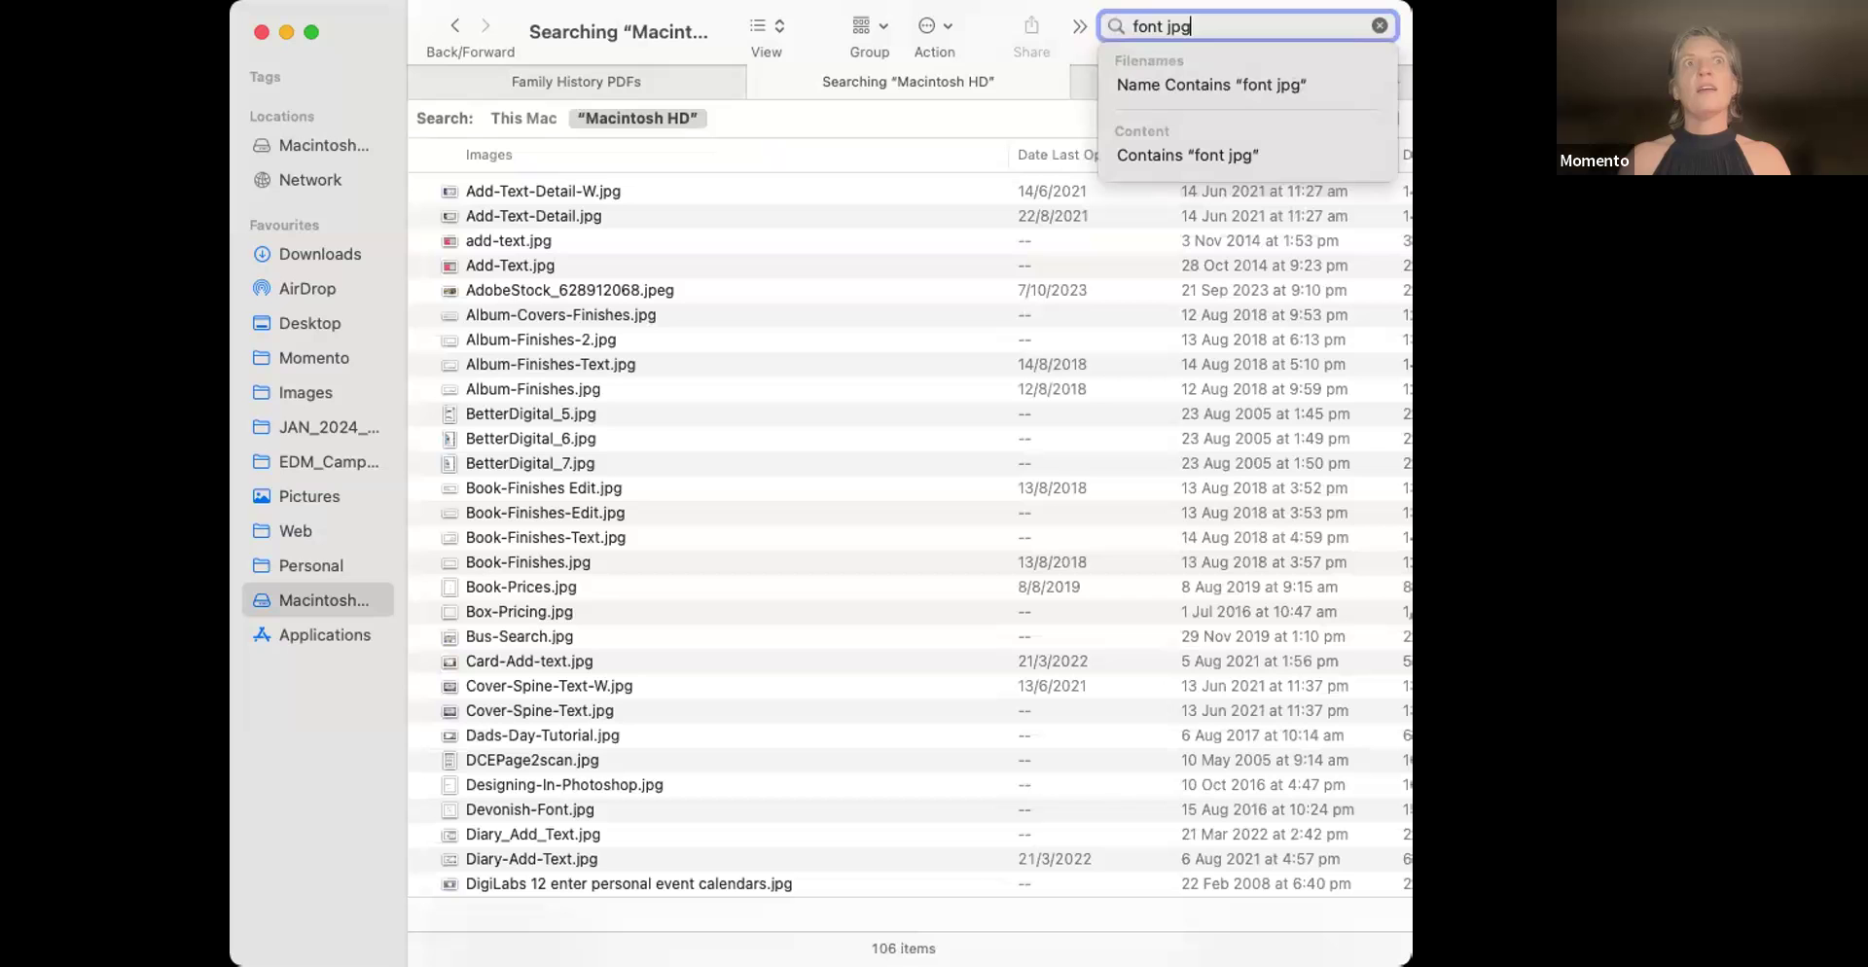
pyautogui.scroll(-10, 860, 446)
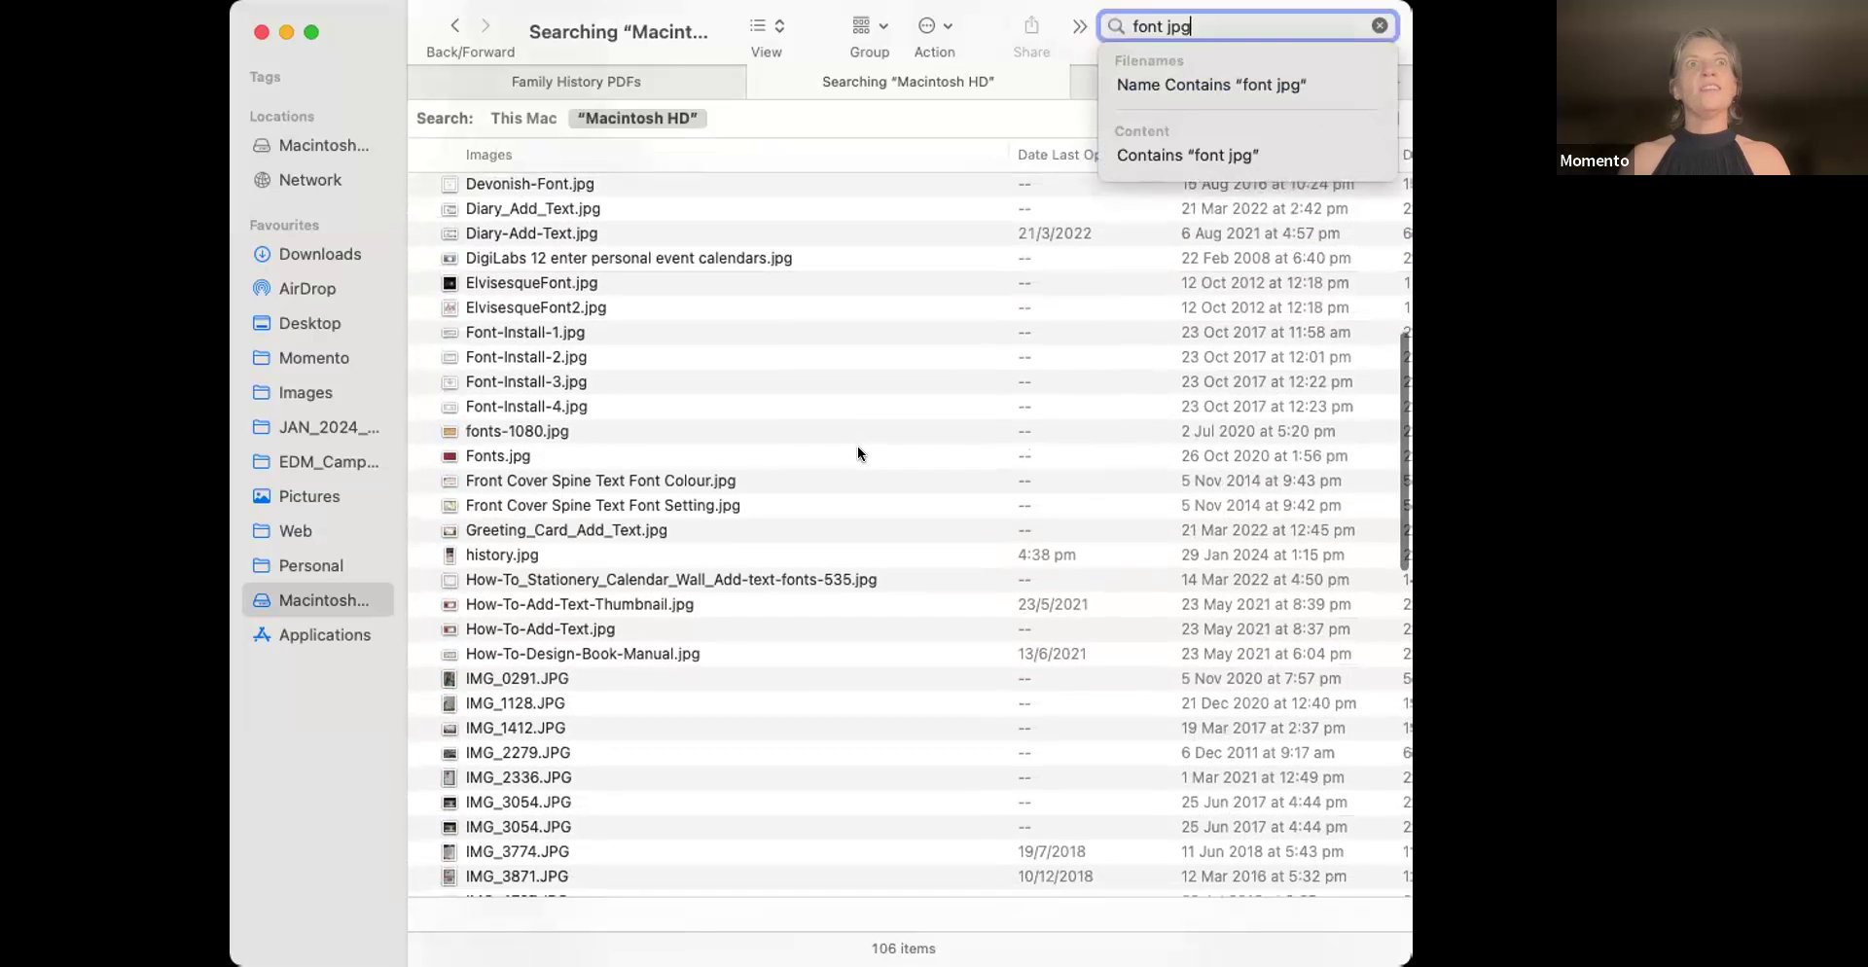
pyautogui.click(504, 449)
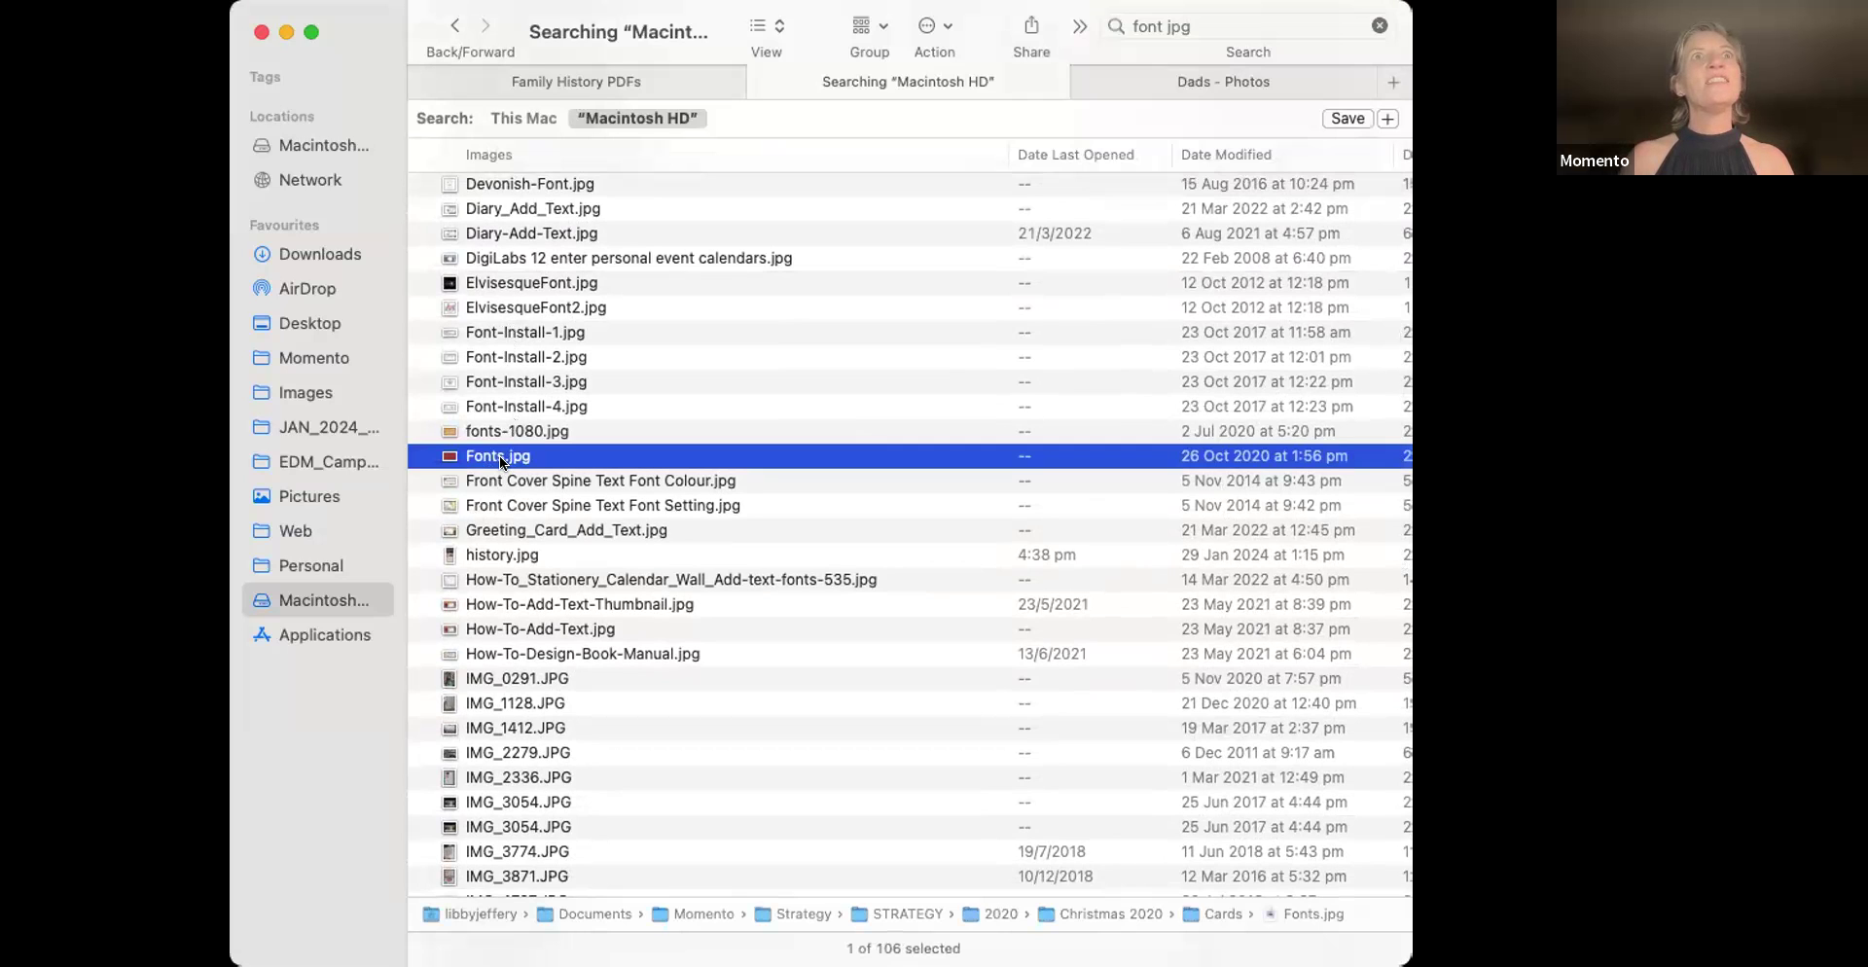
# Browse the search results, then switch to the Dads - Photos tab listing 01_Ancestors images
pyautogui.scroll(-10, 499, 456)
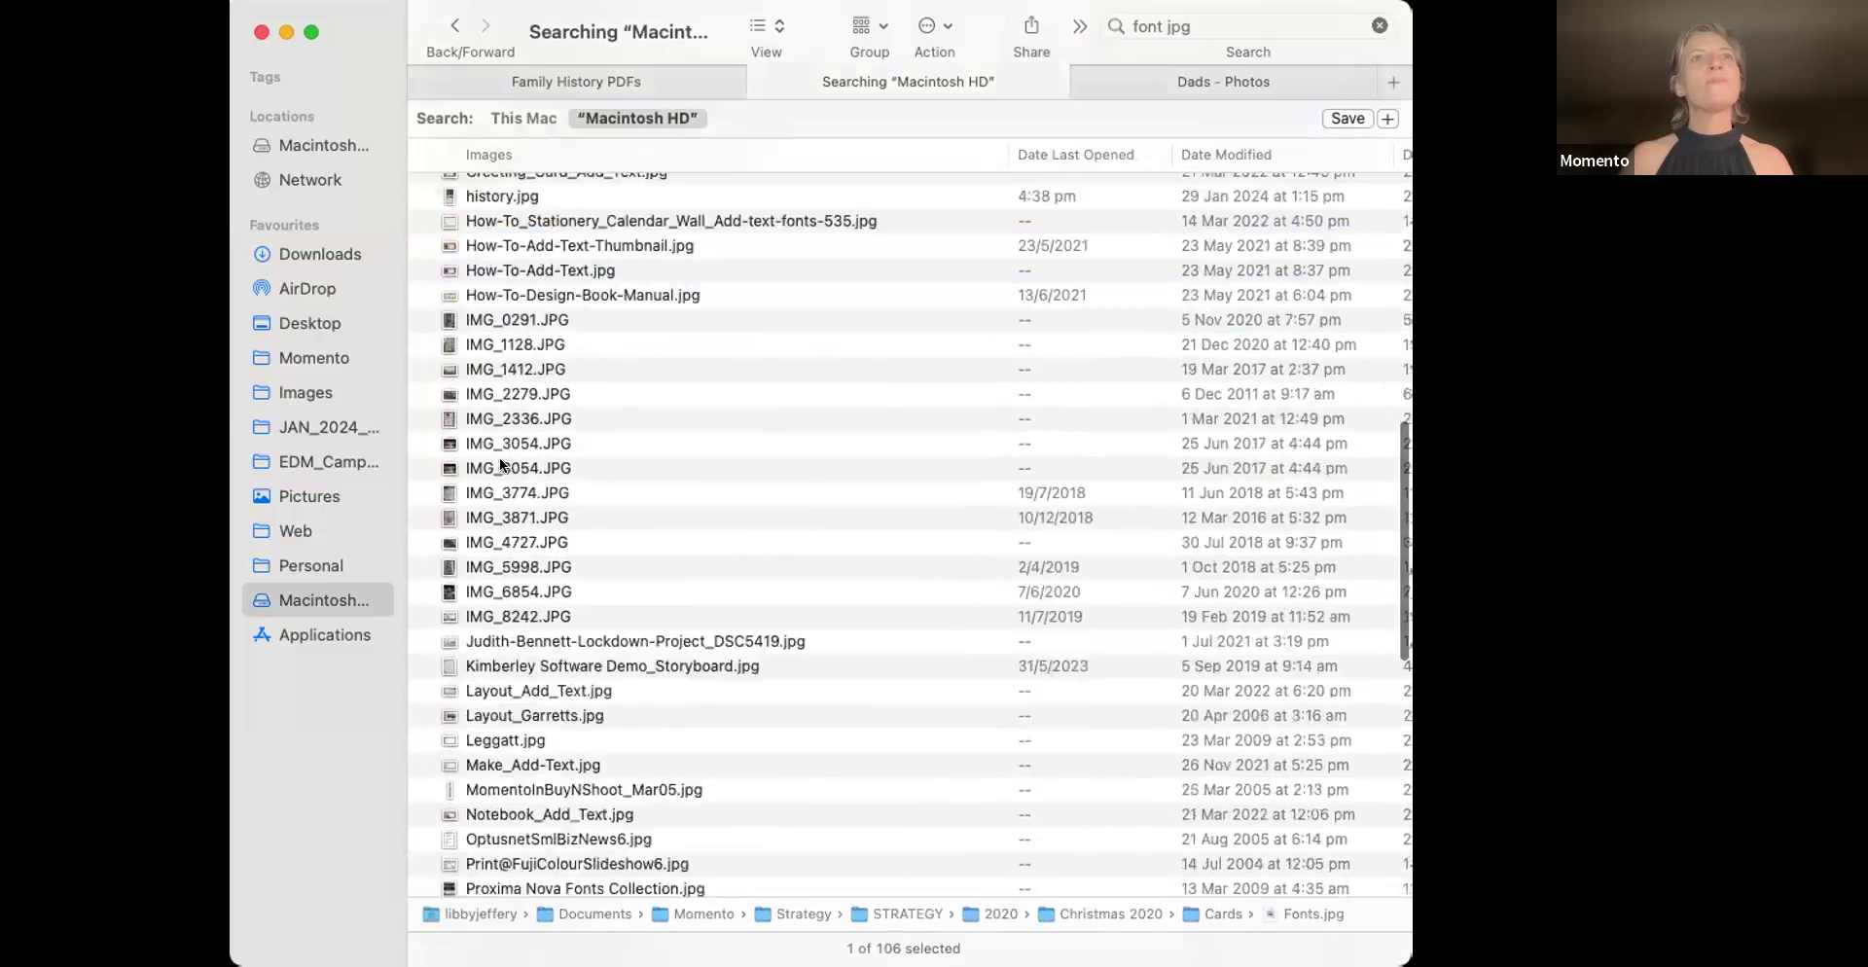
pyautogui.scroll(-12, 499, 458)
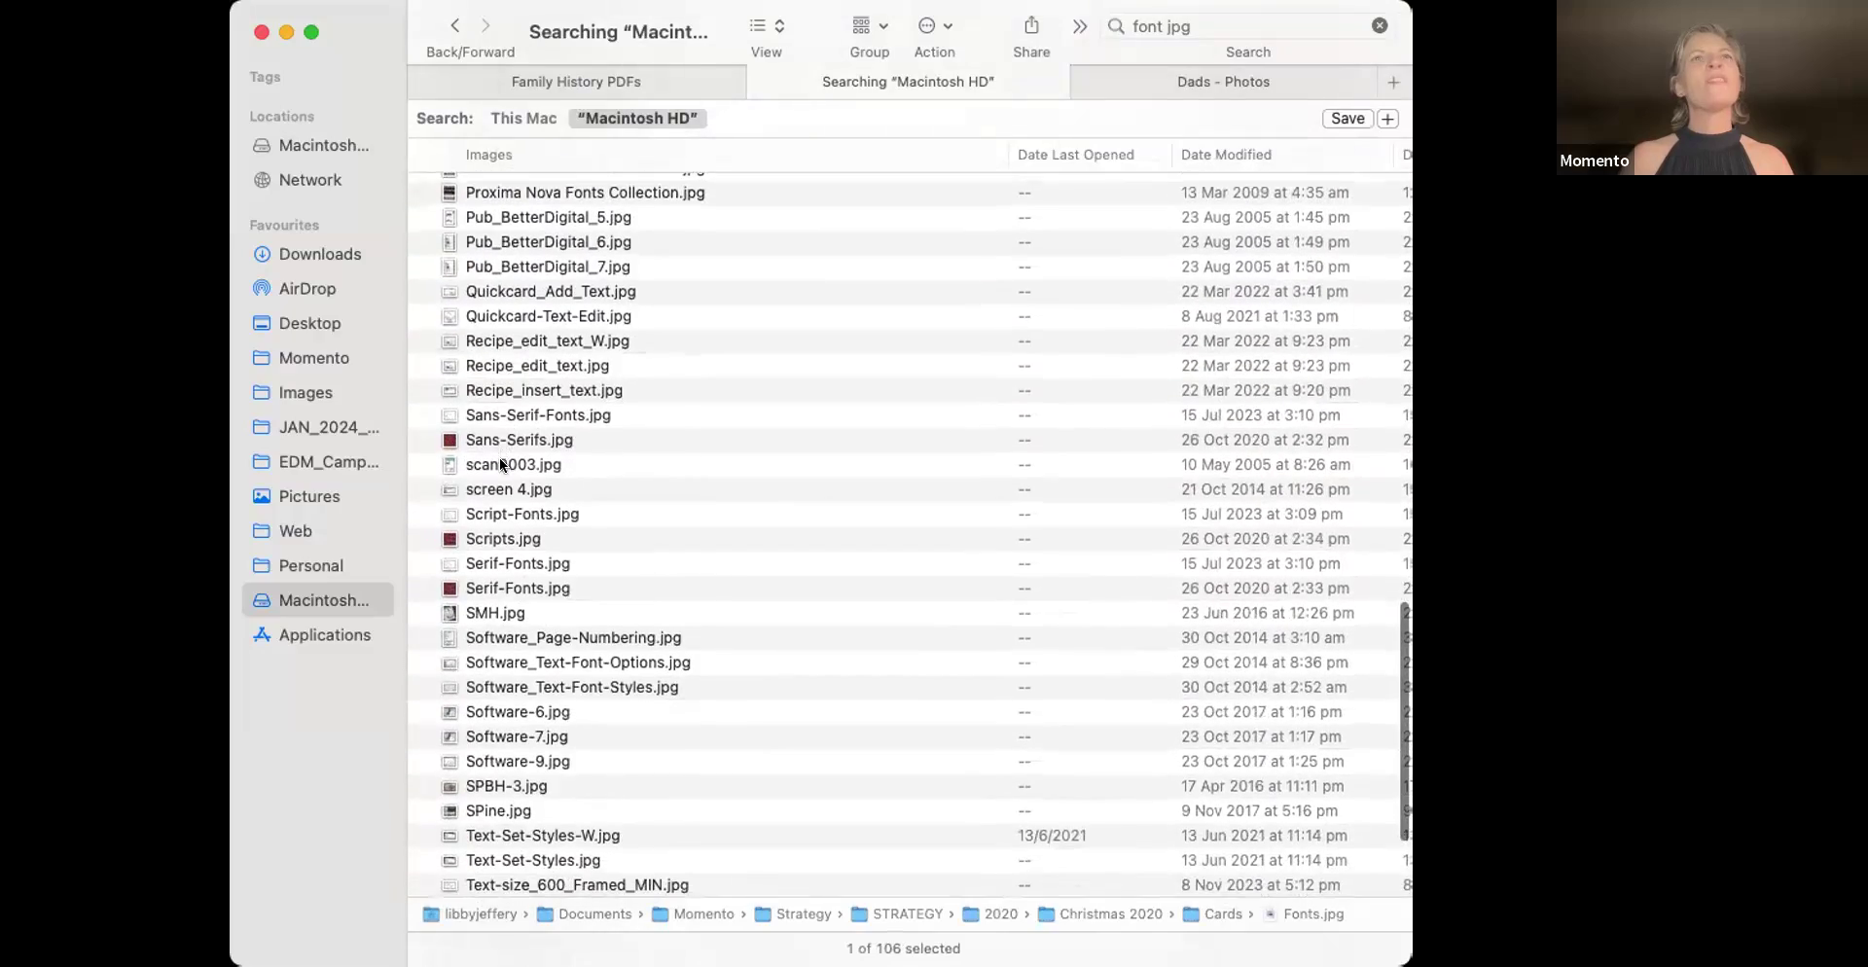
pyautogui.scroll(20, 499, 457)
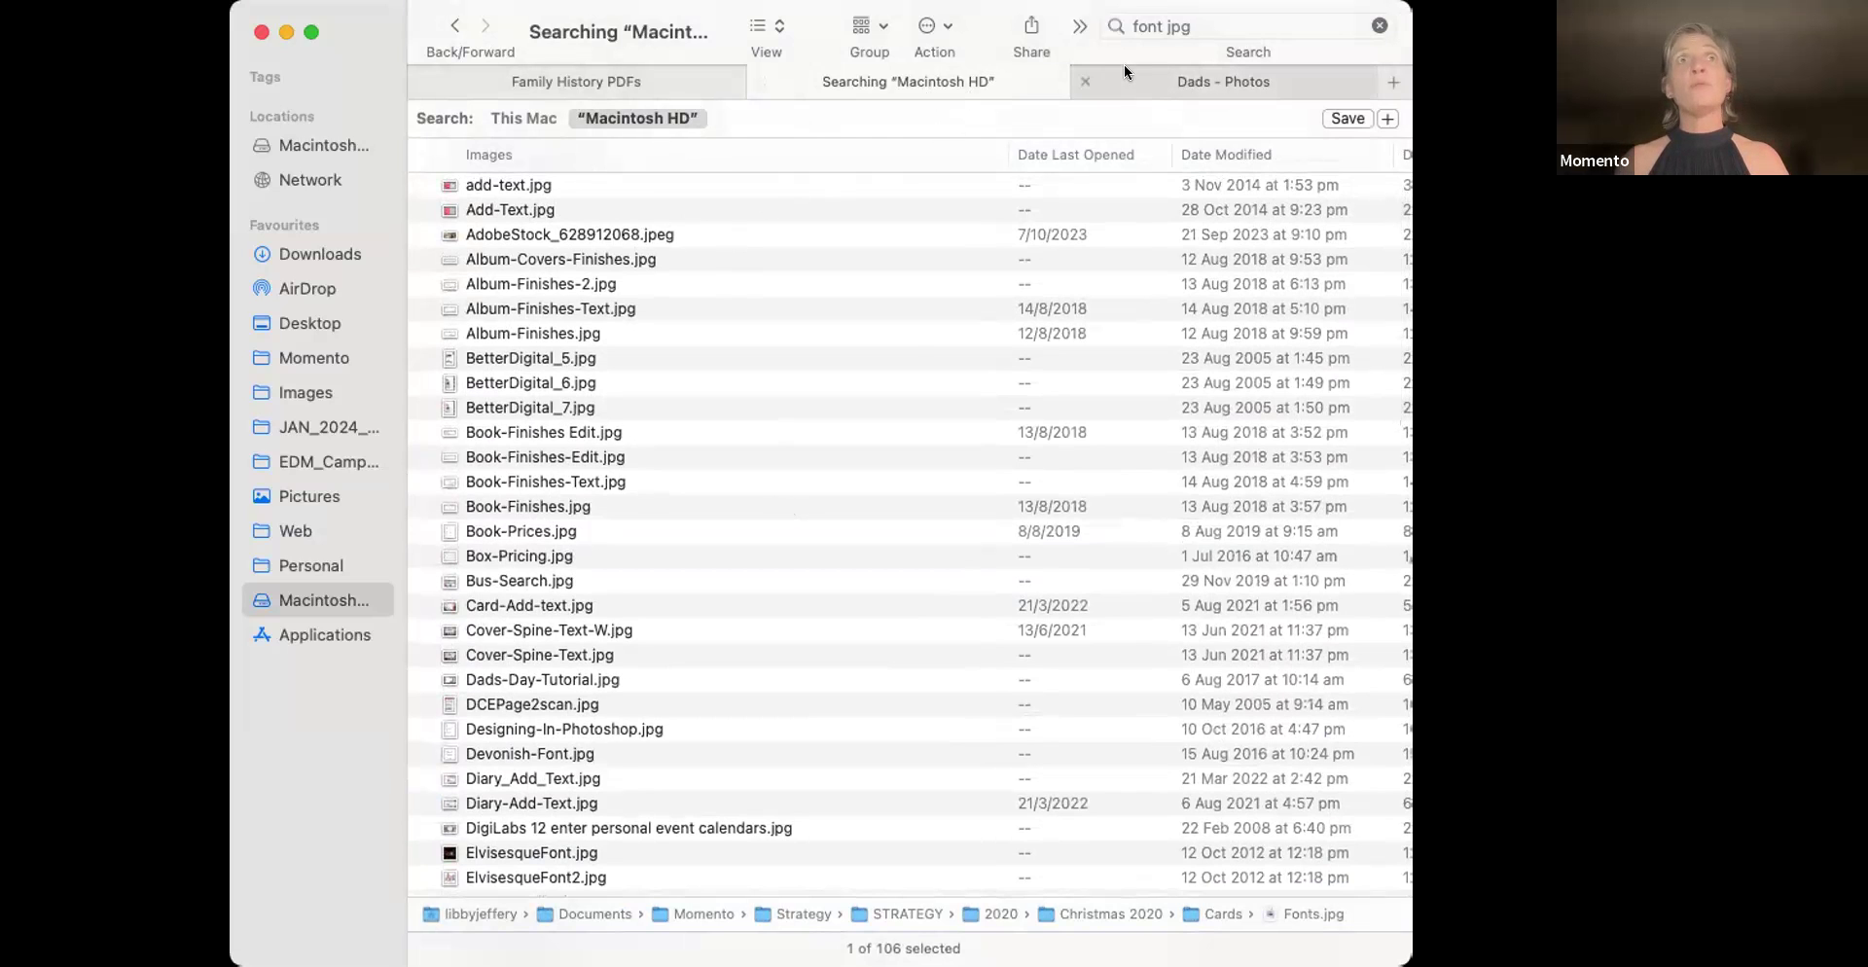
pyautogui.click(1164, 72)
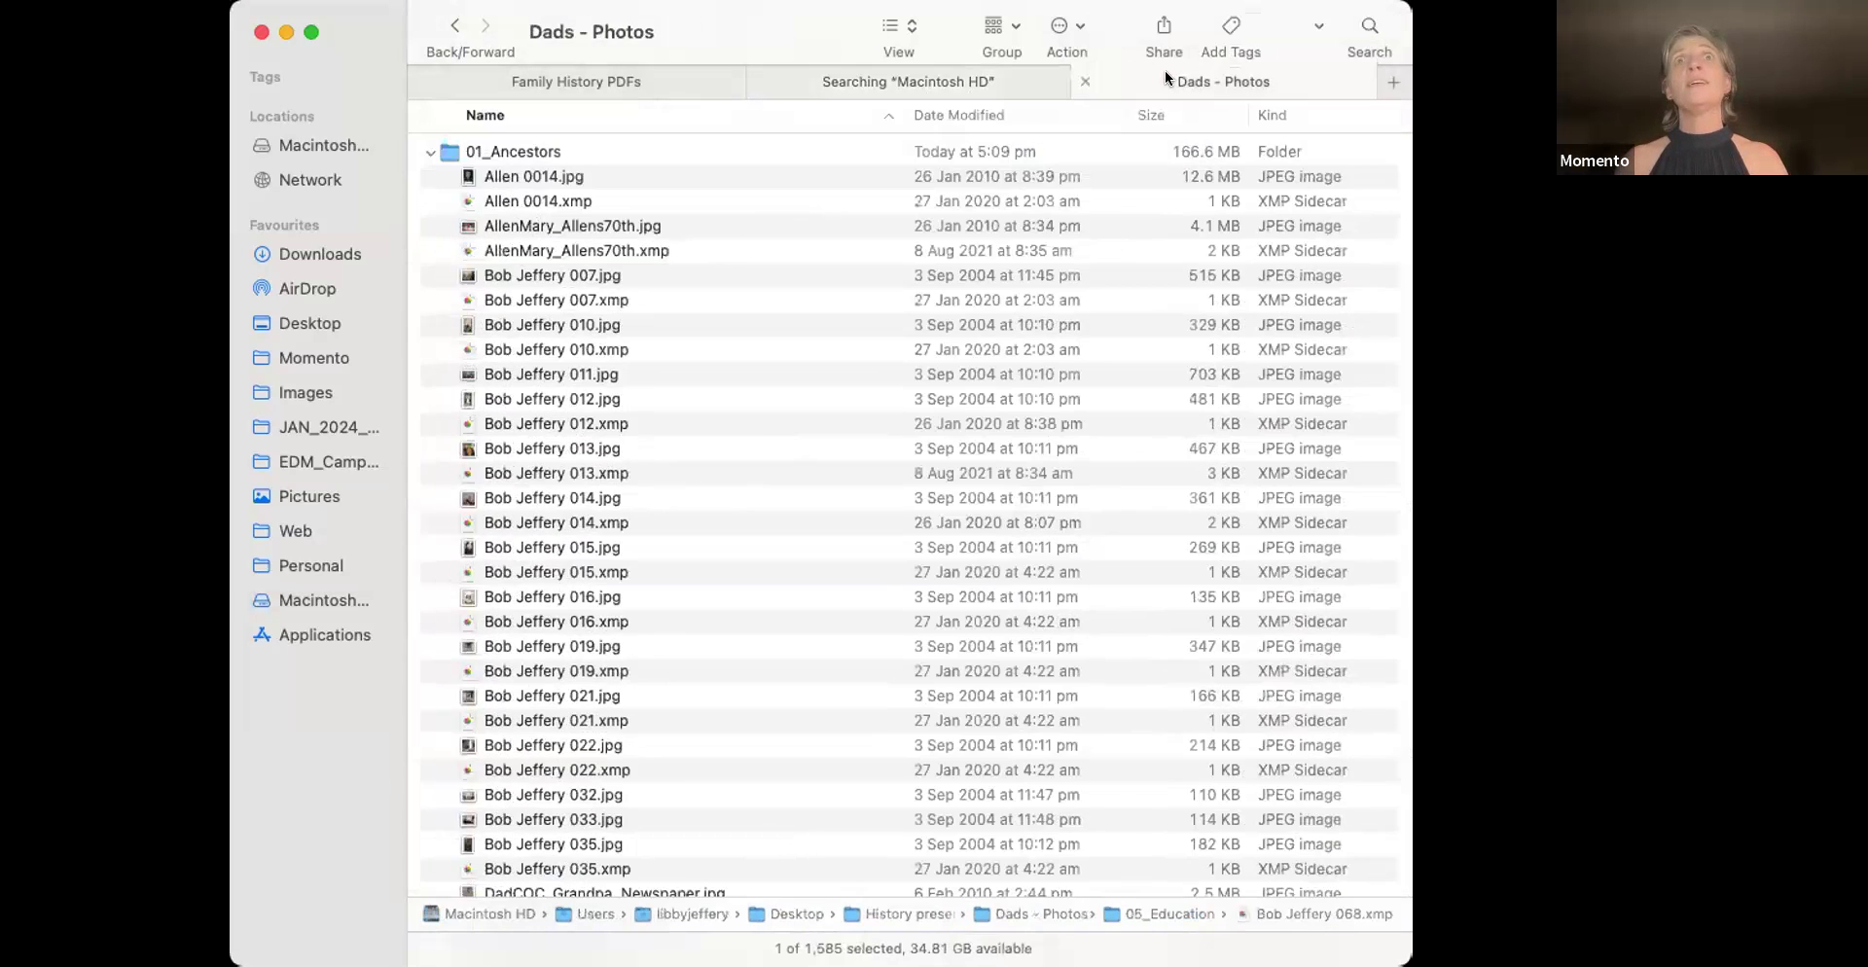
# Select the 01_Ancestors folder, then go back to the Desktop folder in the third tab
pyautogui.click(531, 151)
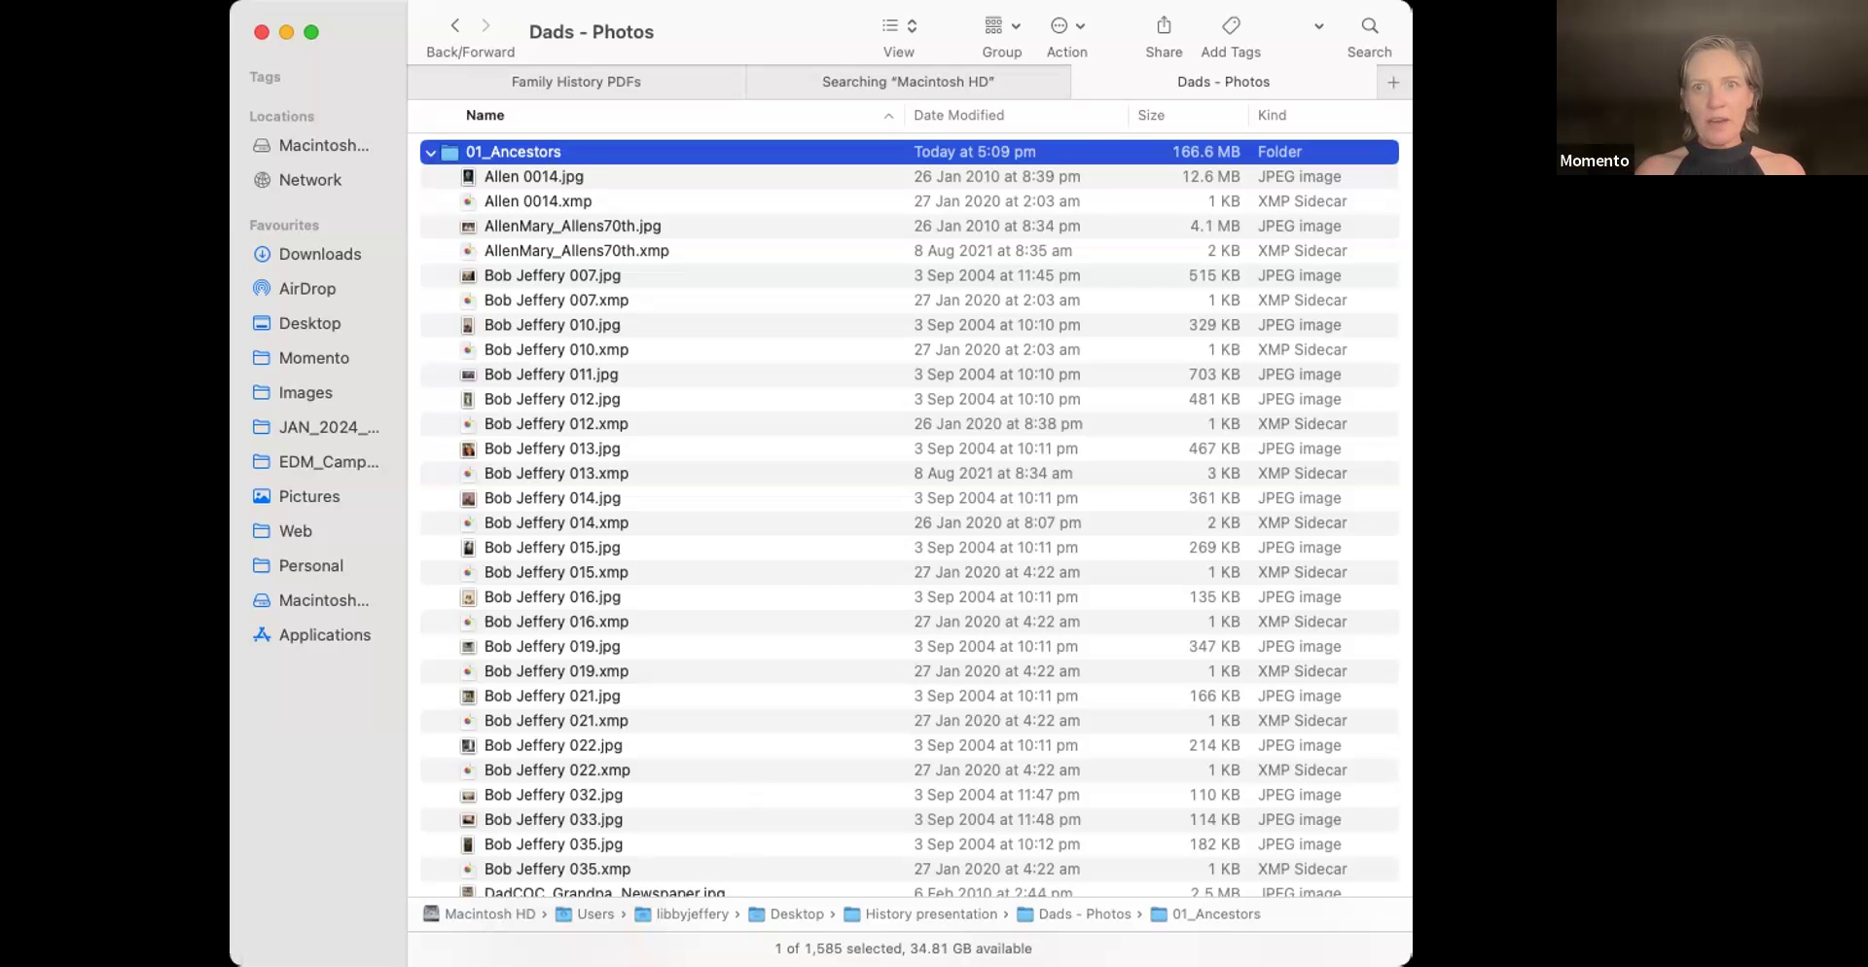
pyautogui.press('super+Tab')
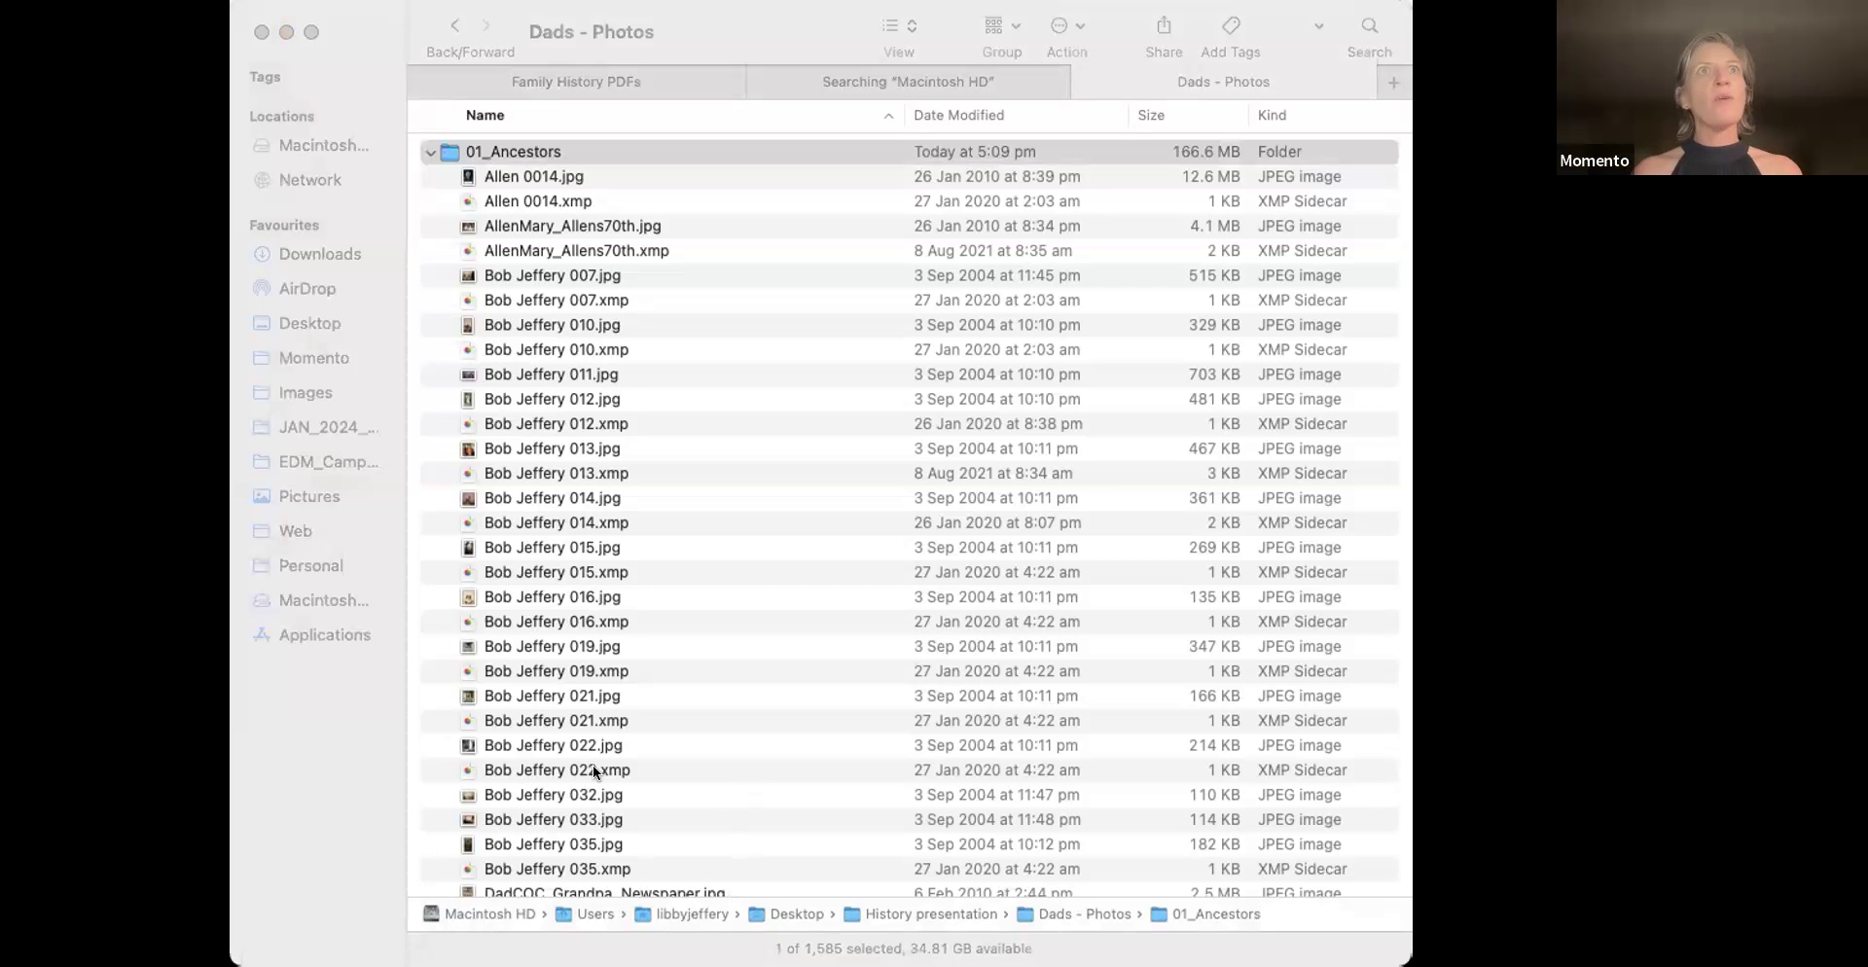
pyautogui.click(457, 26)
pyautogui.click(457, 26)
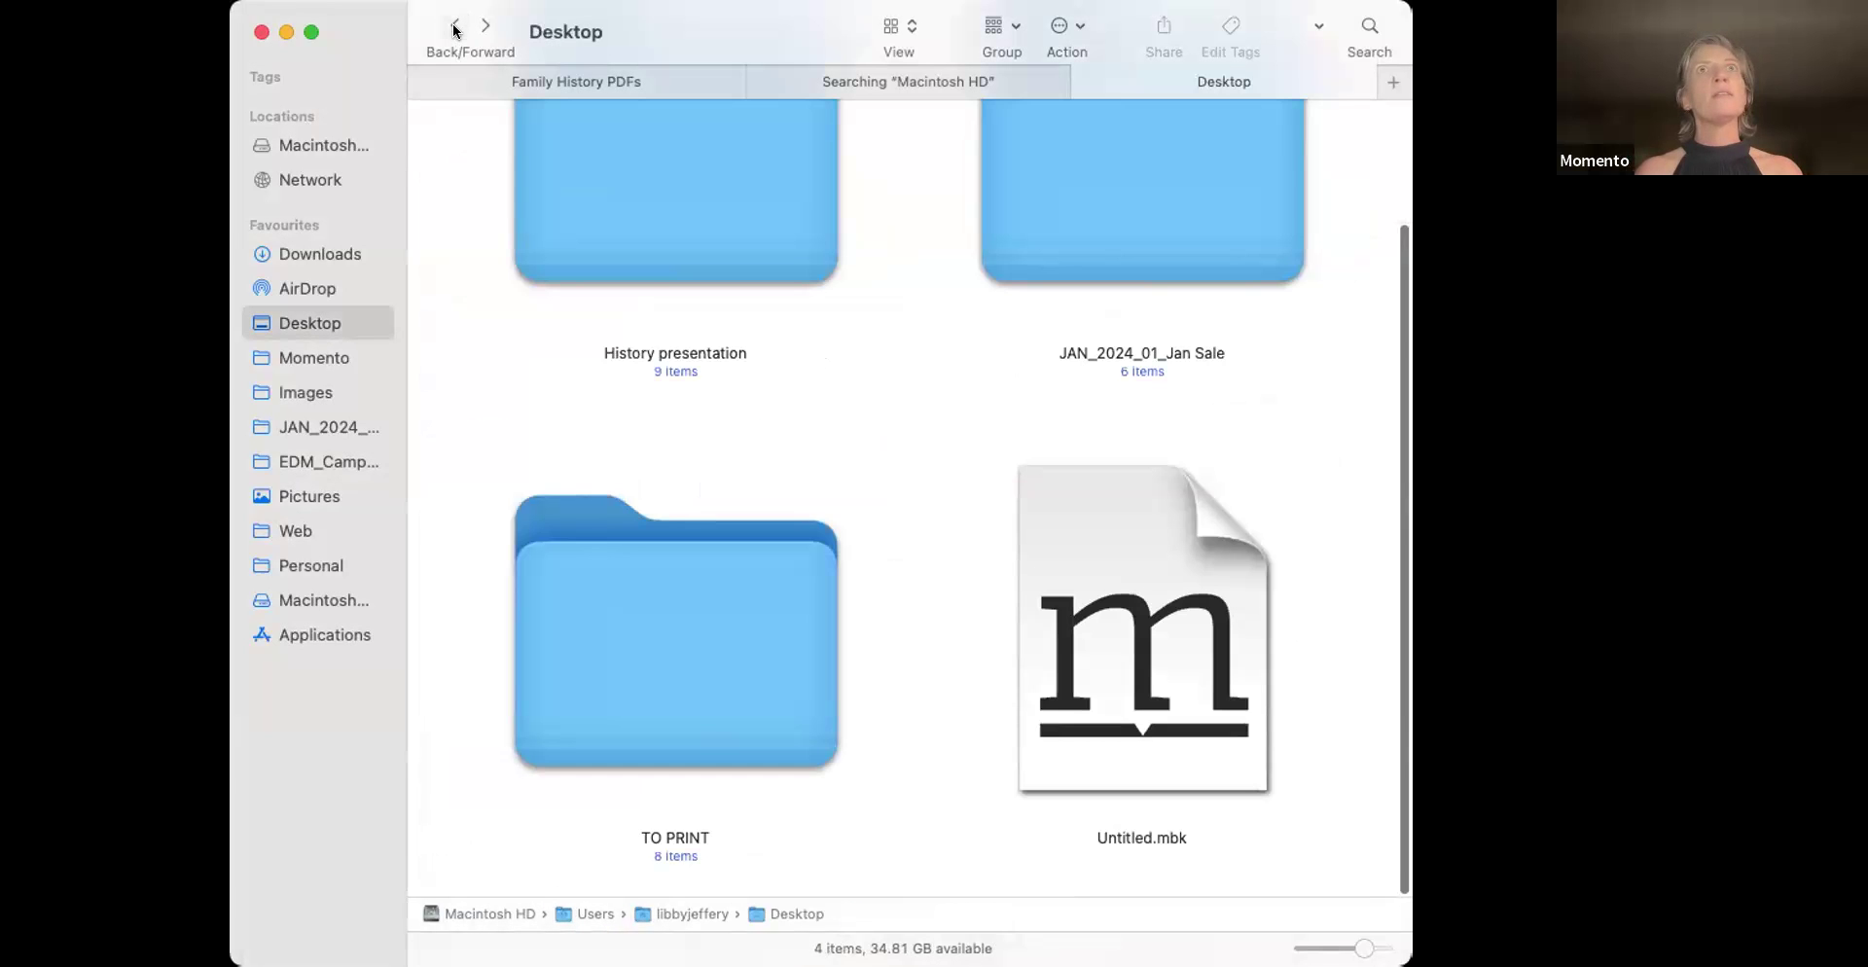
pyautogui.click(487, 25)
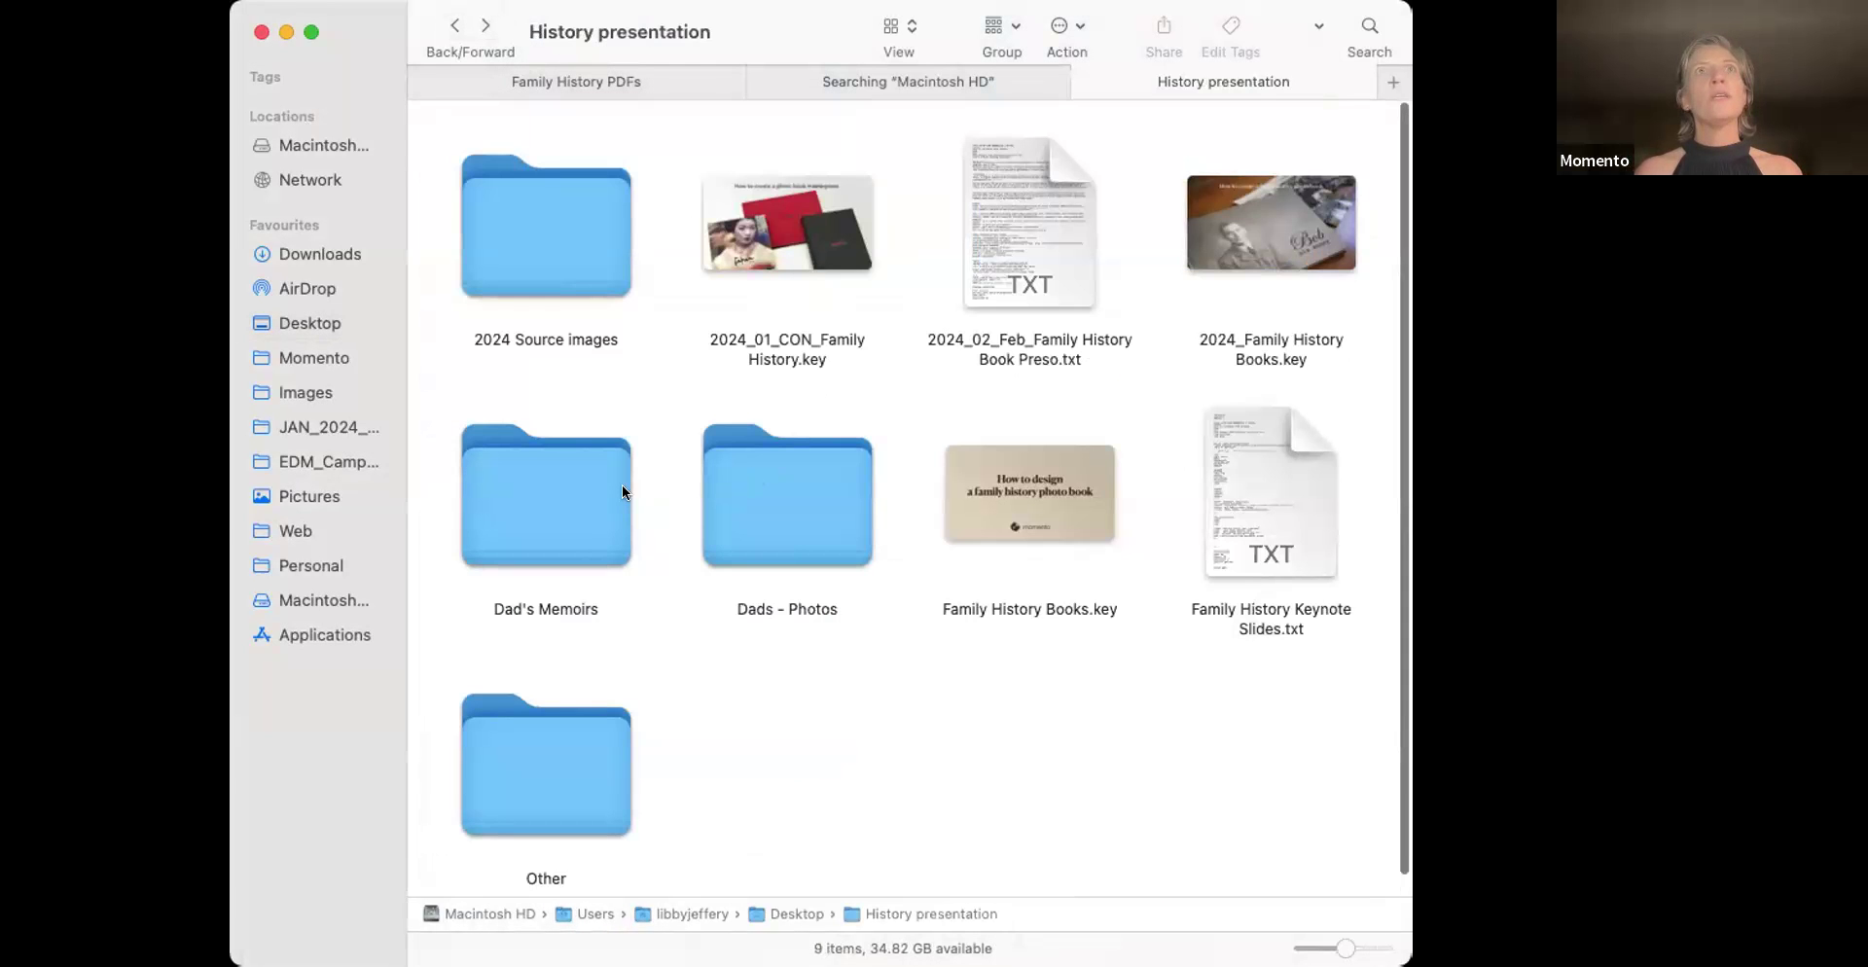
pyautogui.doubleClick(570, 255)
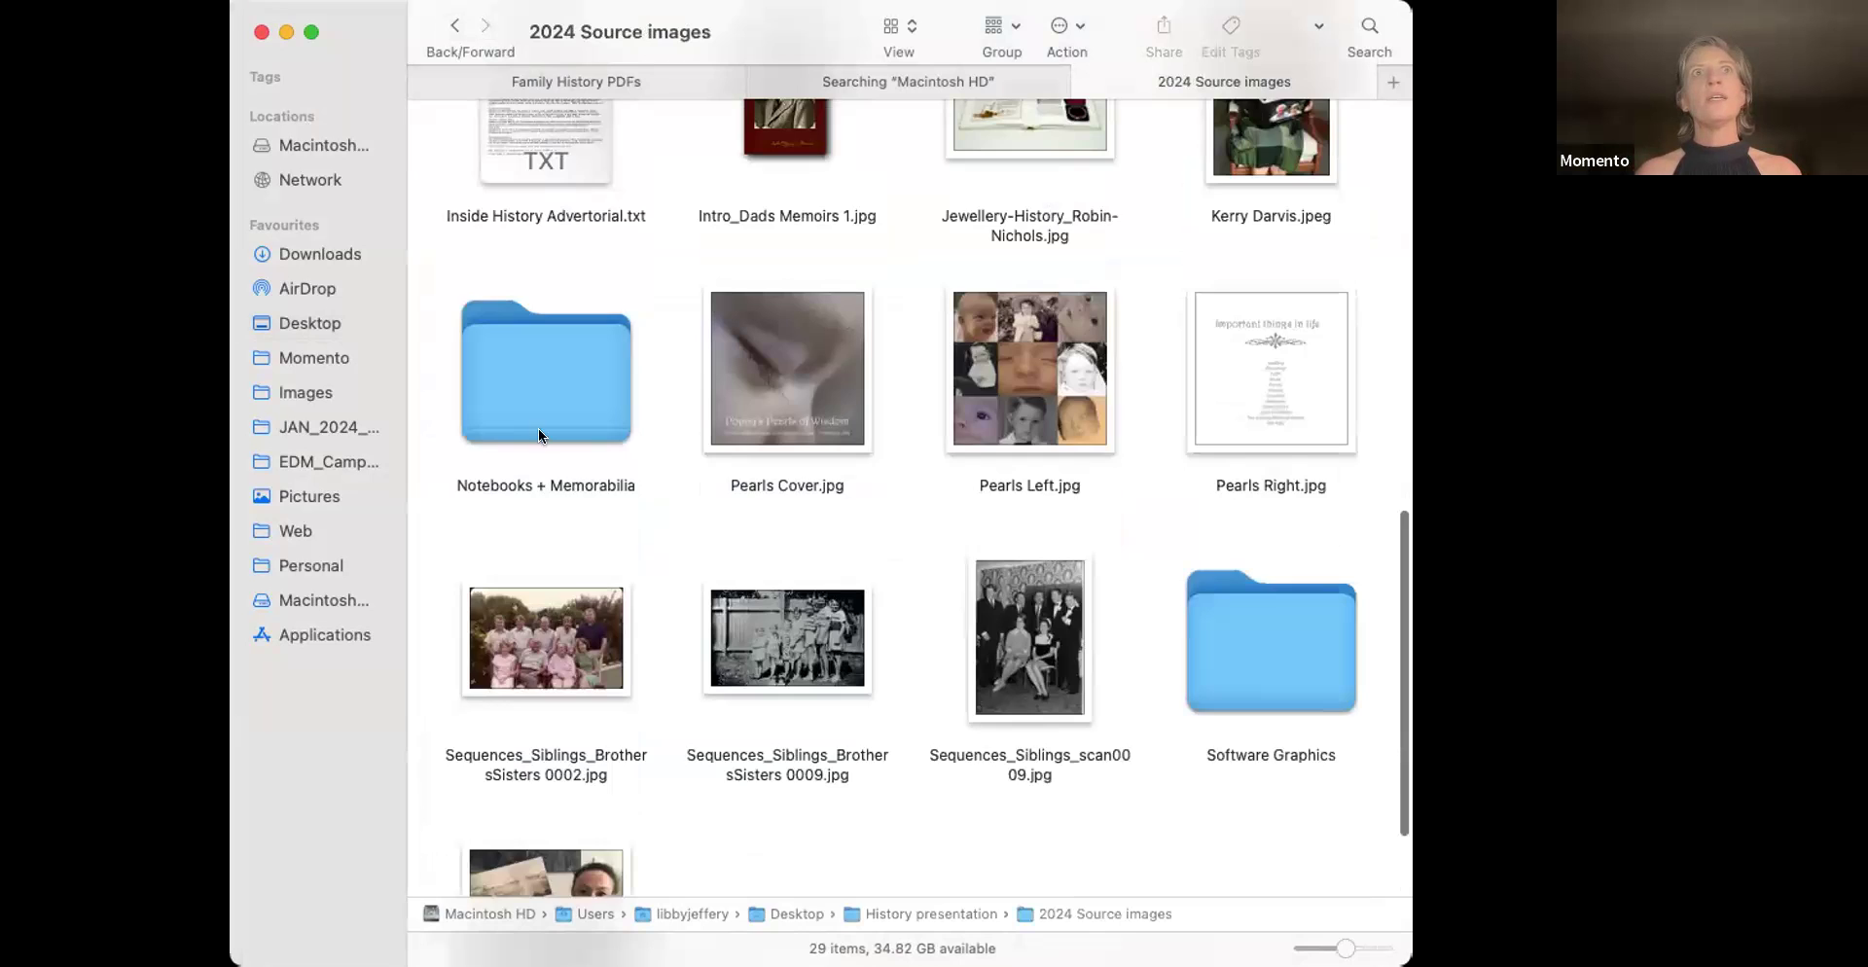
pyautogui.scroll(10, 580, 411)
pyautogui.doubleClick(1013, 197)
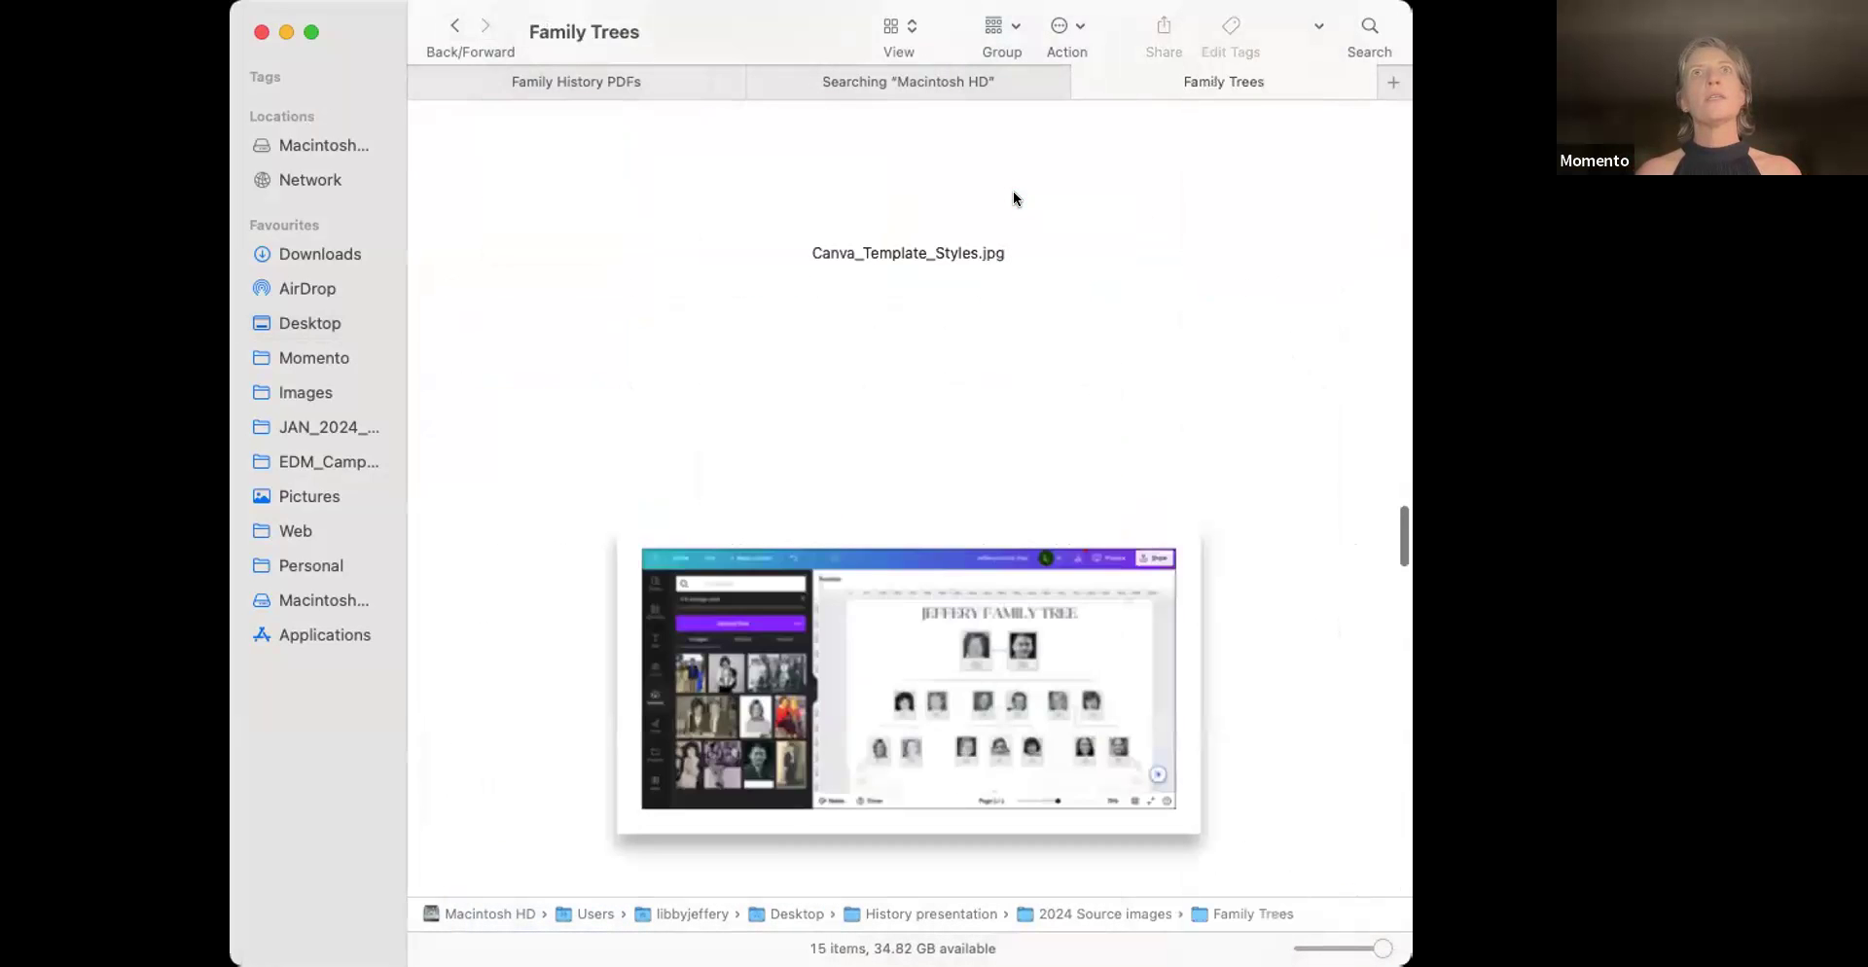
pyautogui.scroll(-10, 932, 619)
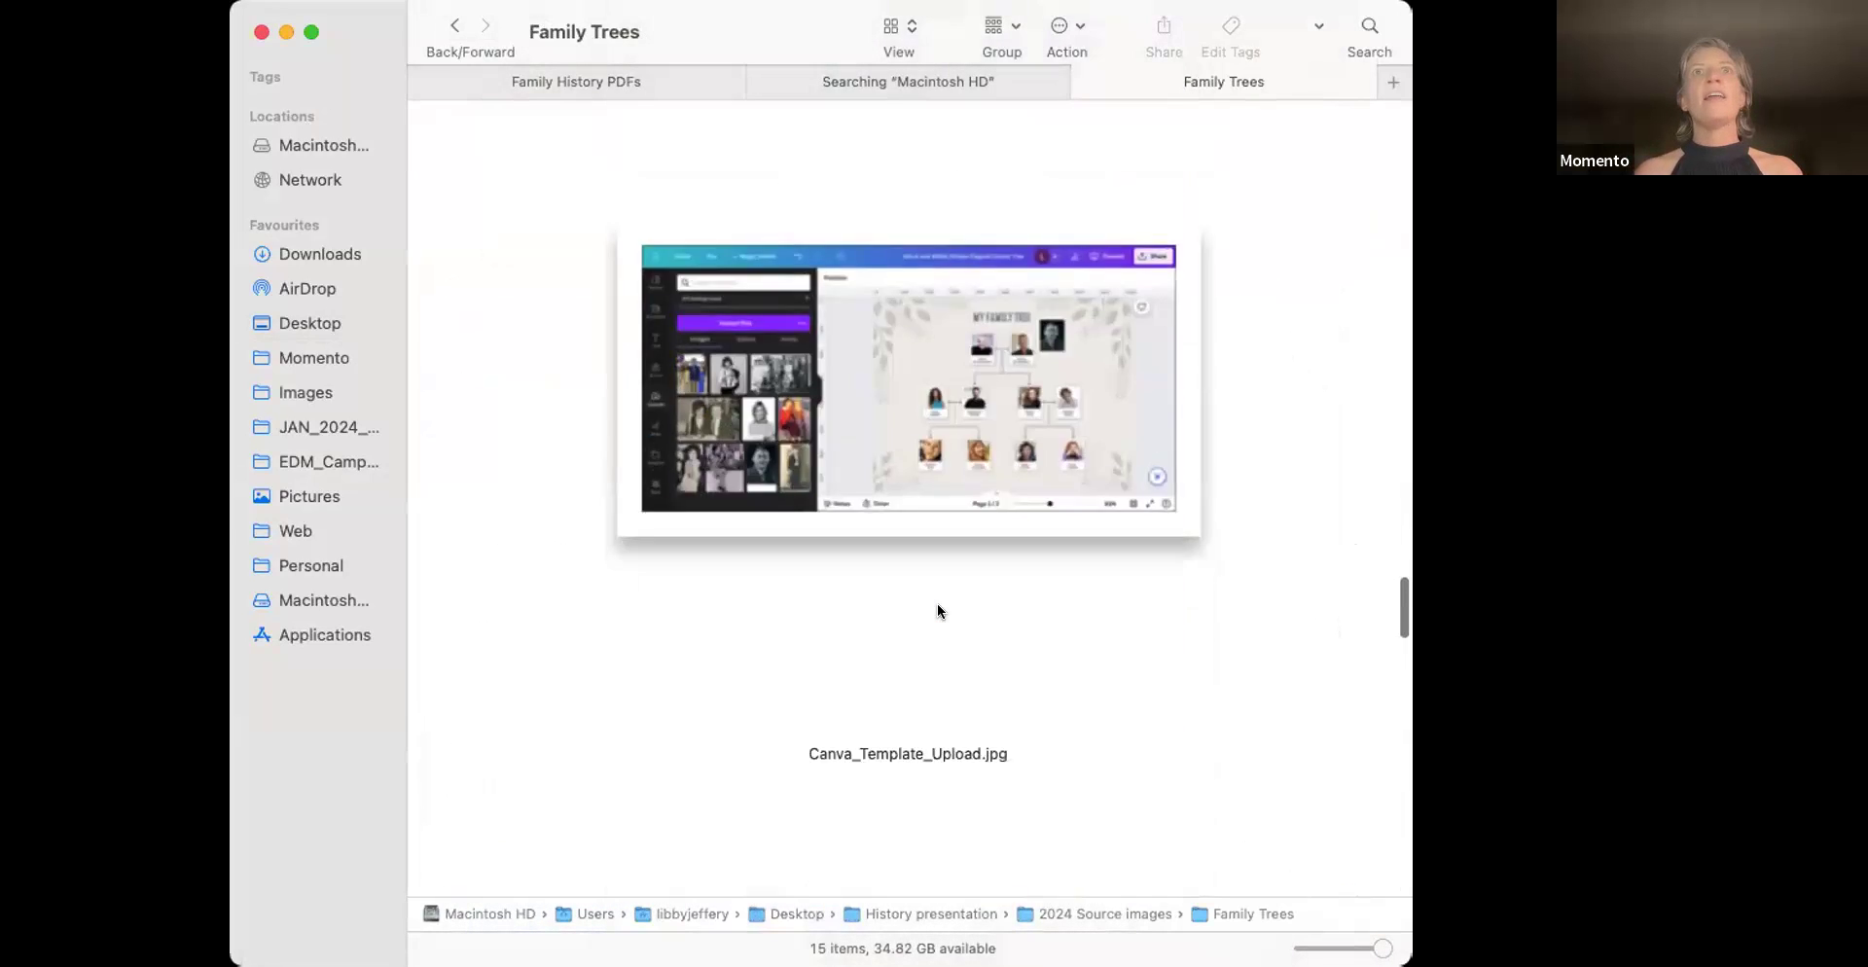
pyautogui.scroll(-10, 947, 599)
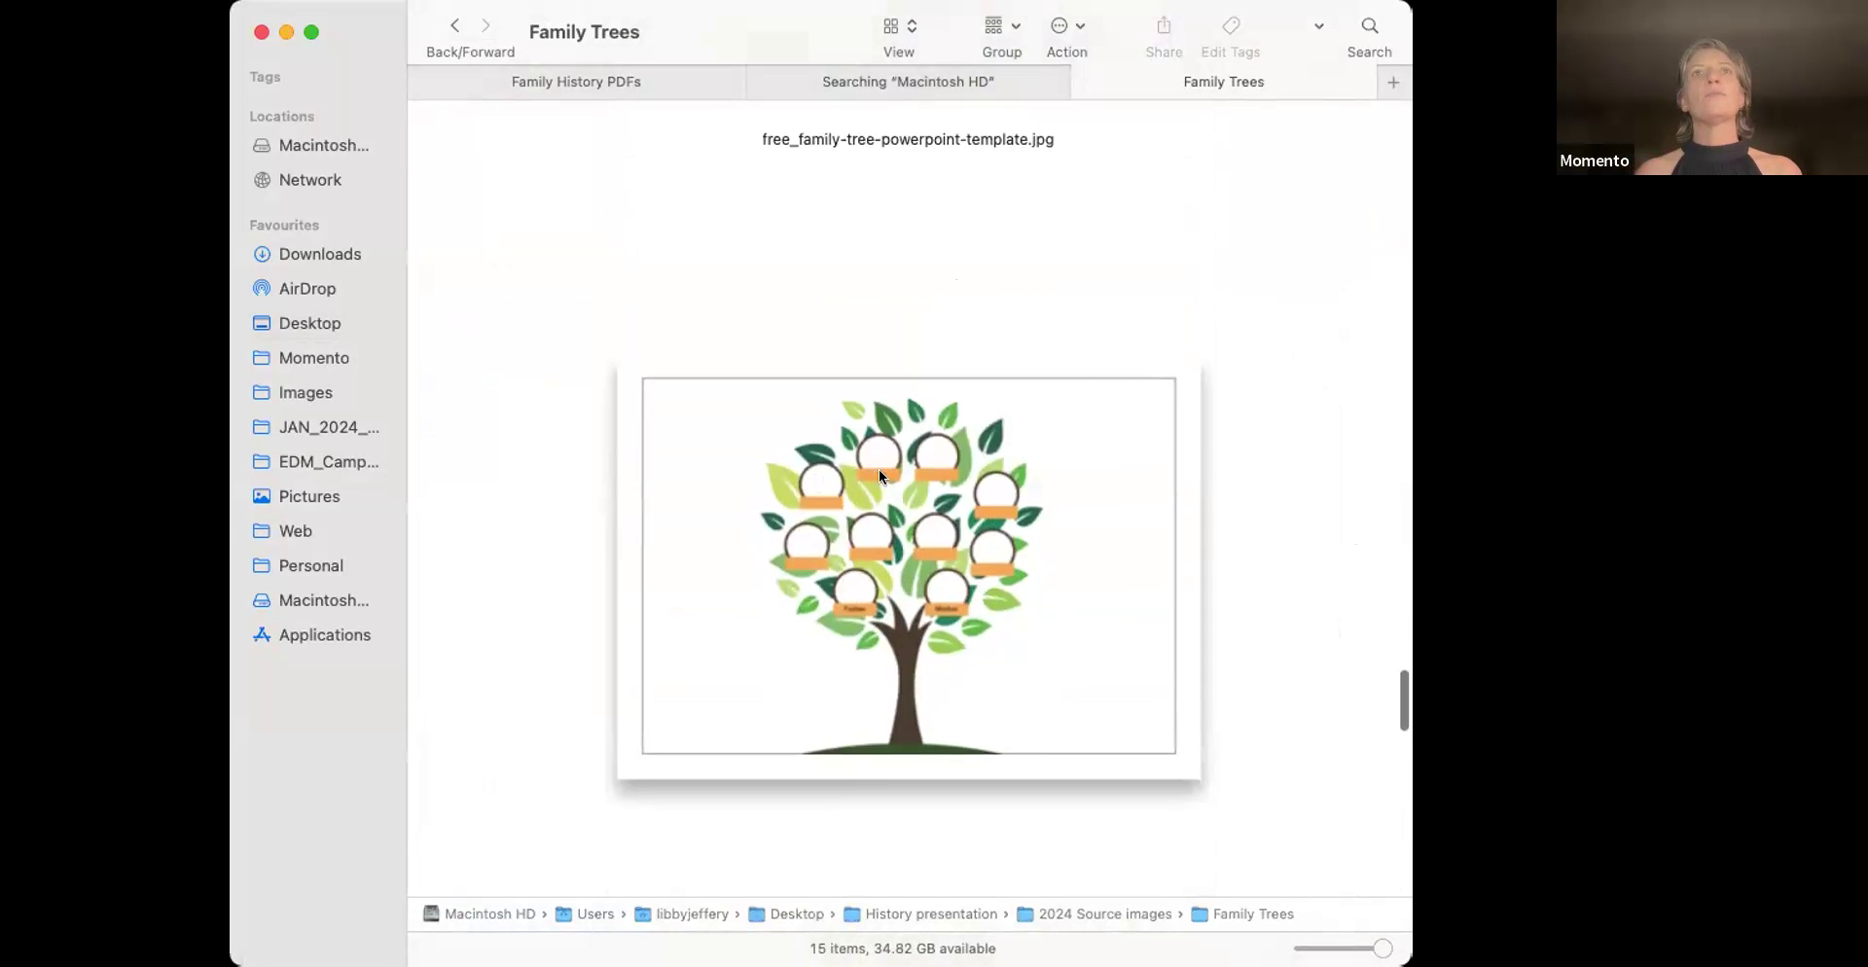
pyautogui.scroll(20, 885, 475)
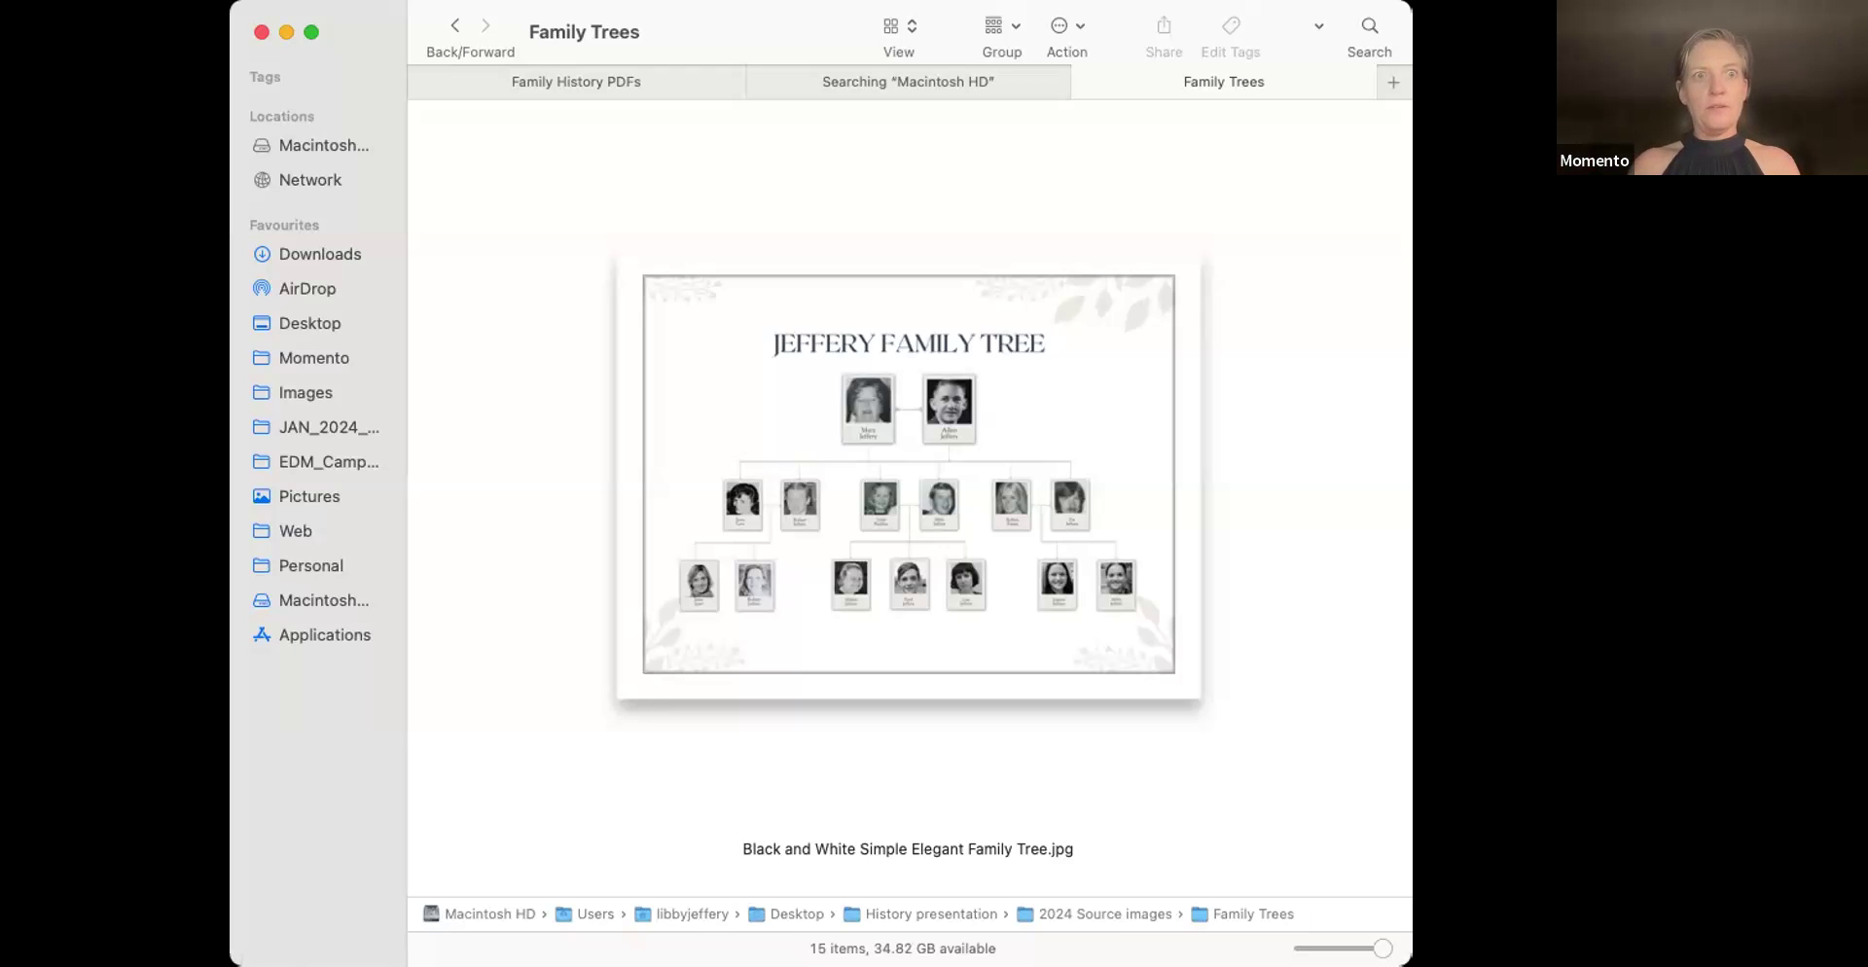
# Switch from Finder to Momento's Start a new project screen
pyautogui.press('super+Tab')
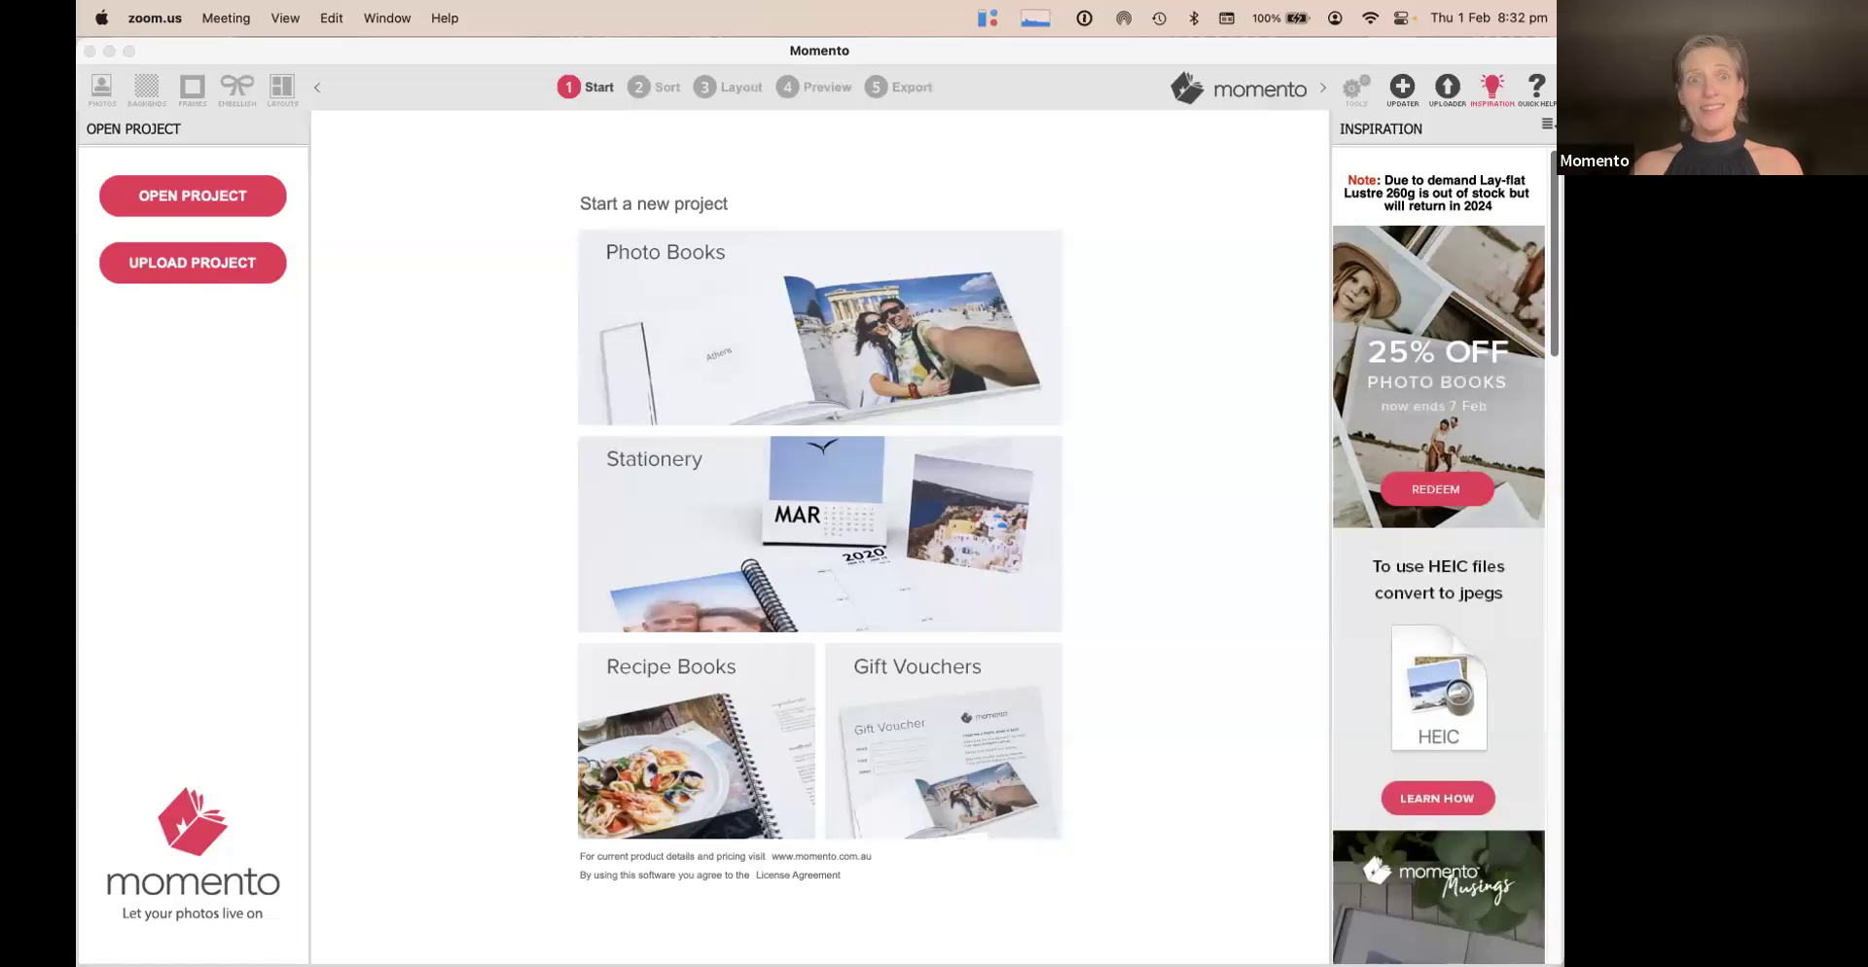
# Create a blank-pages Photo Book in Regular Landscape size (297 x 210 mm)
pyautogui.click(829, 352)
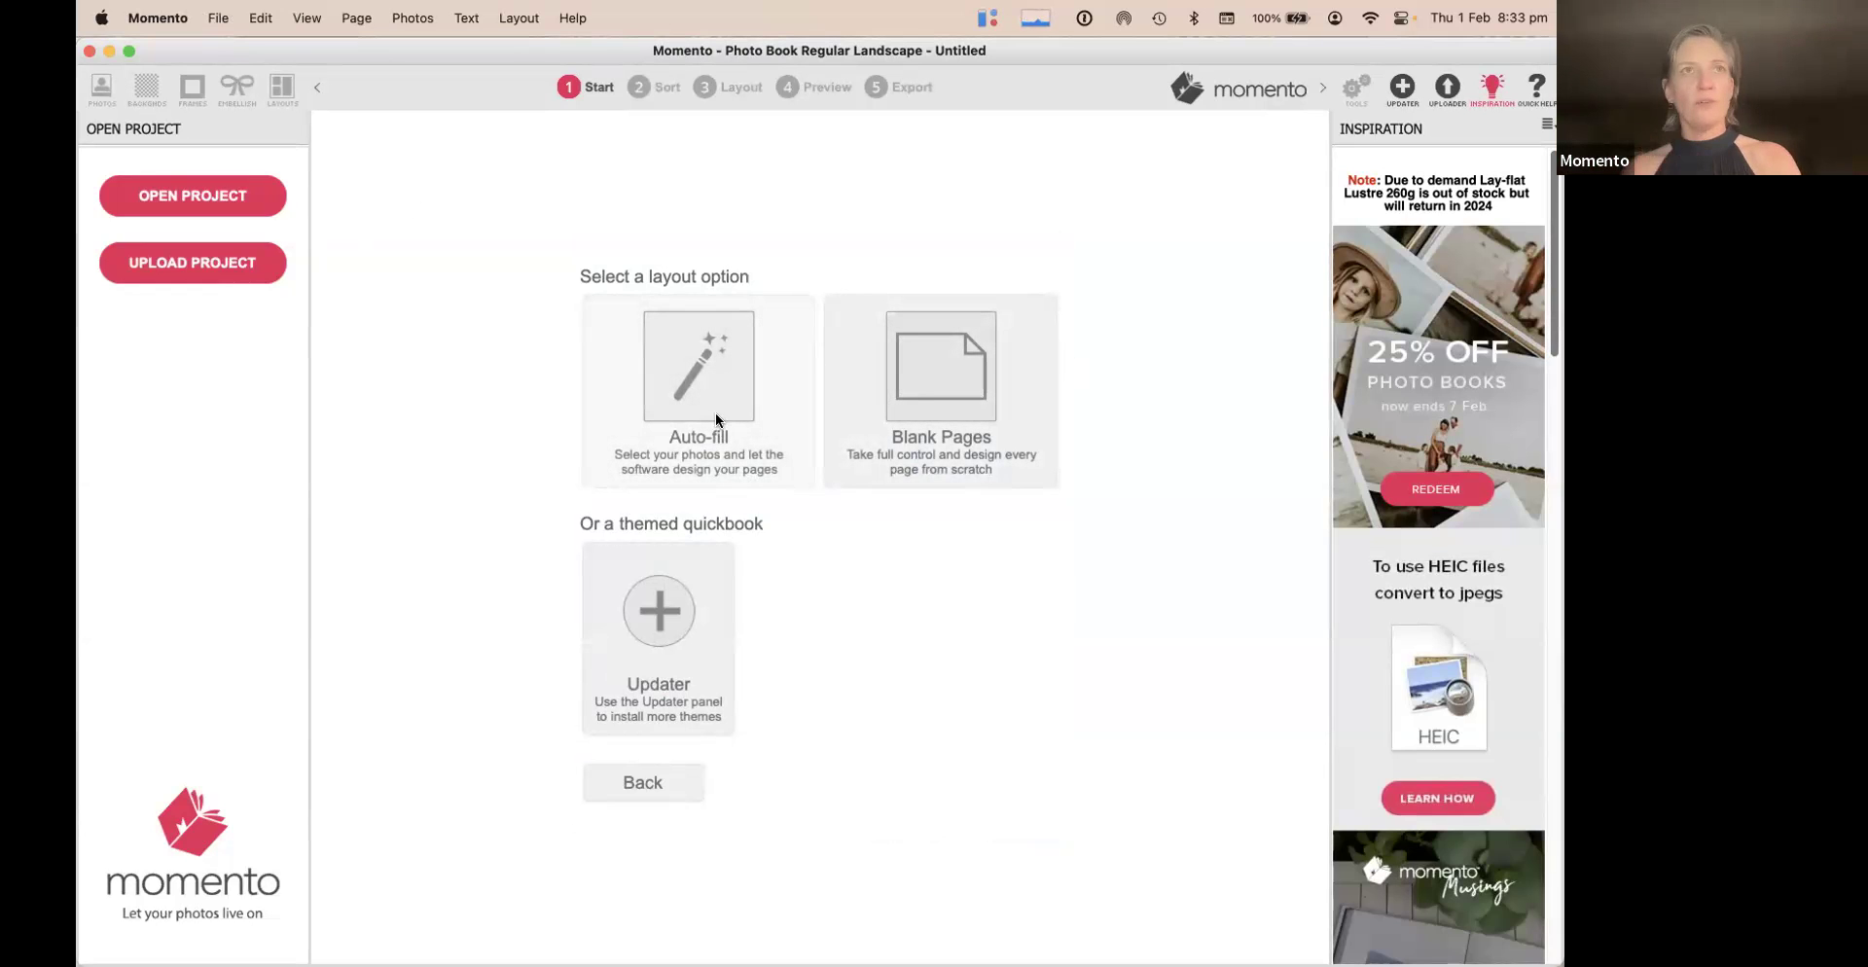
pyautogui.click(918, 362)
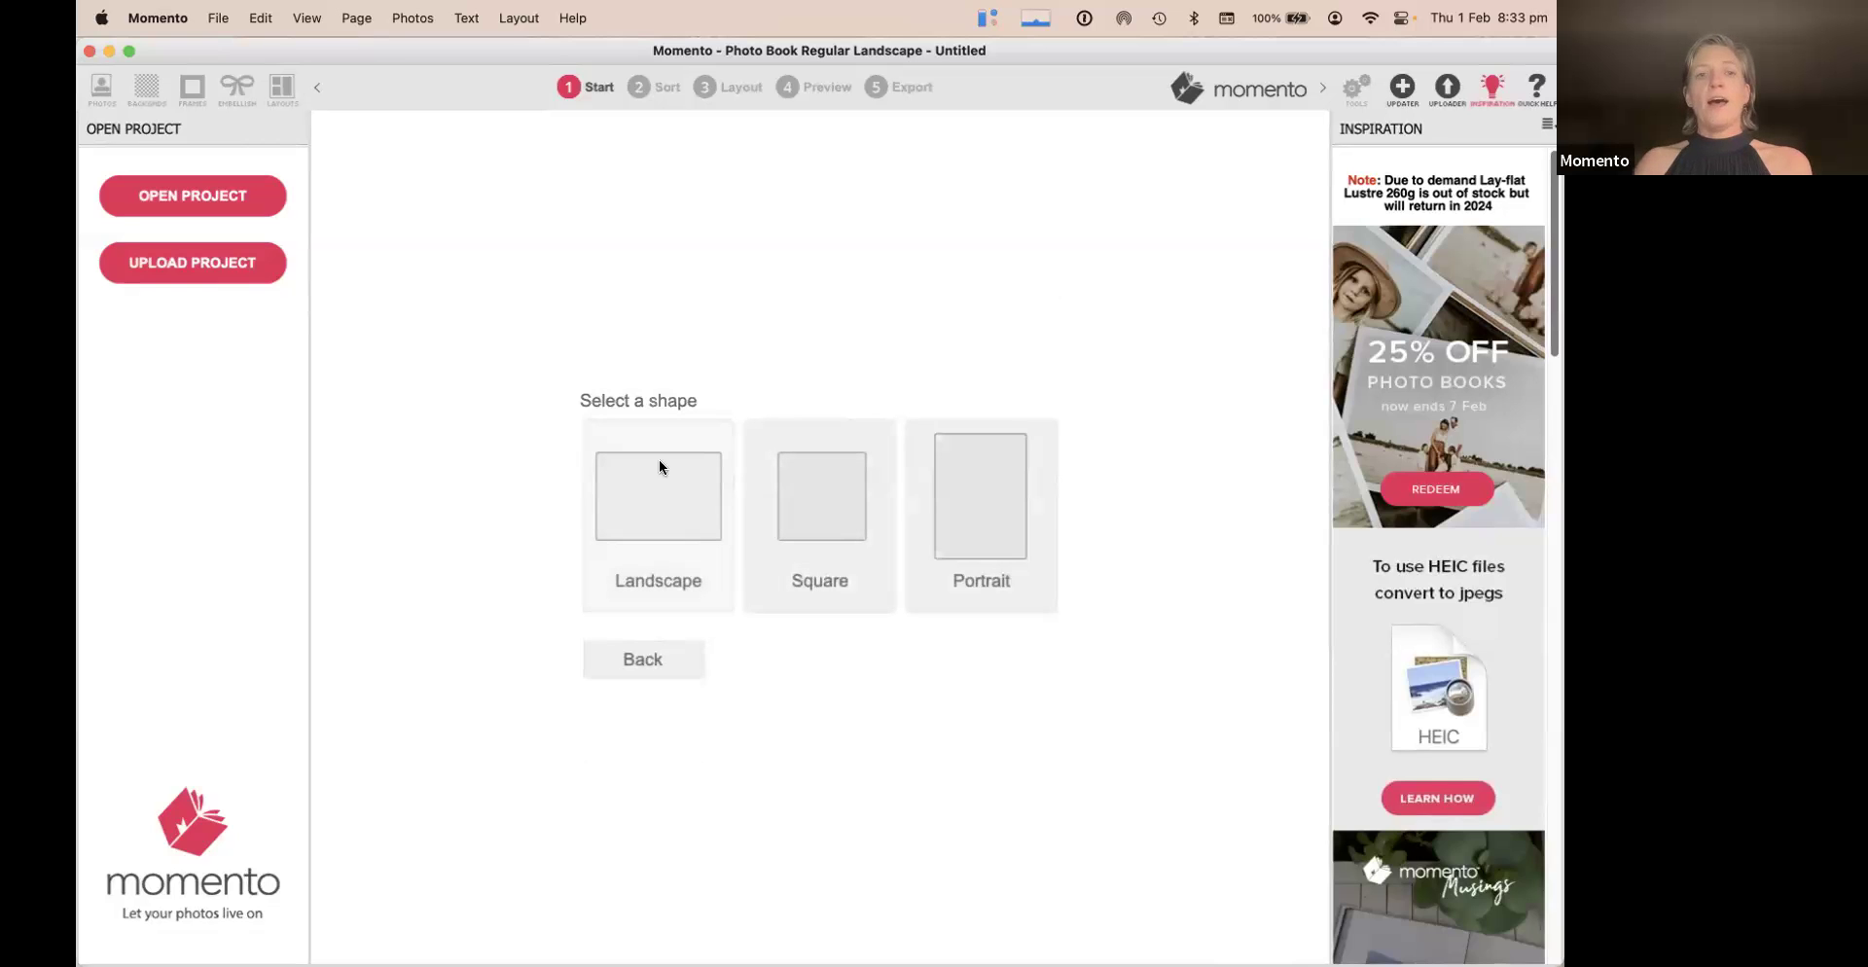
pyautogui.click(669, 488)
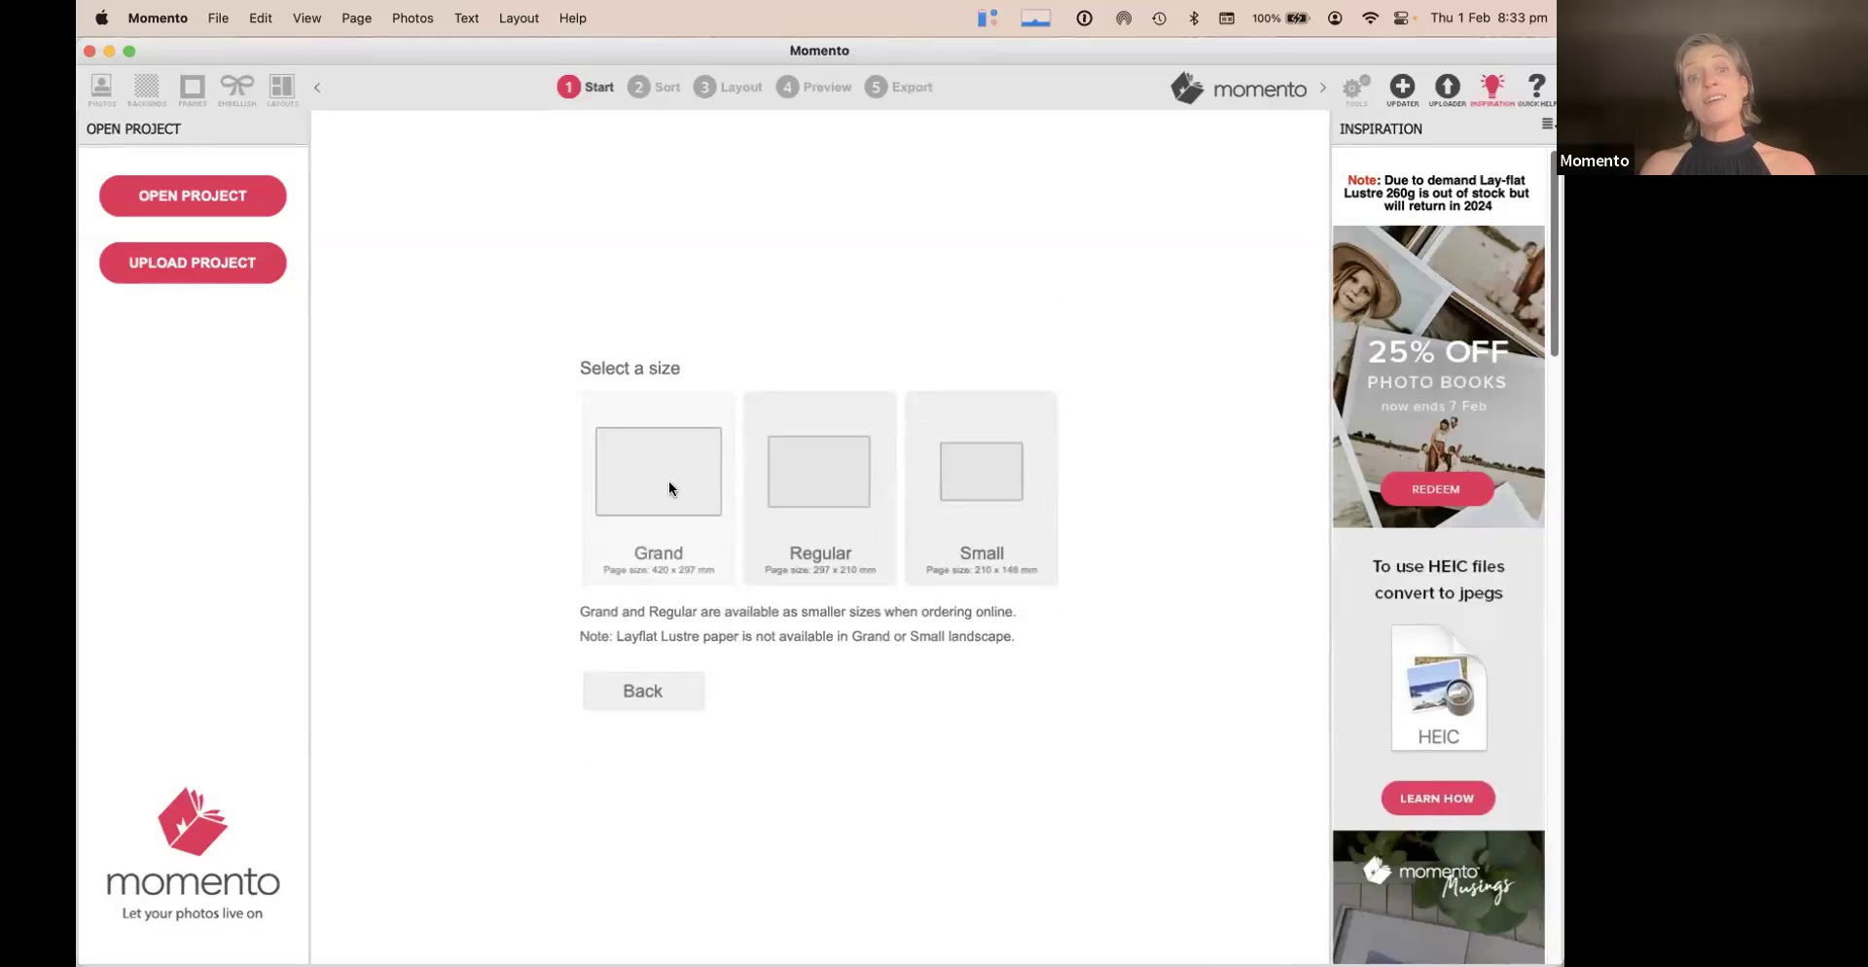
pyautogui.click(807, 463)
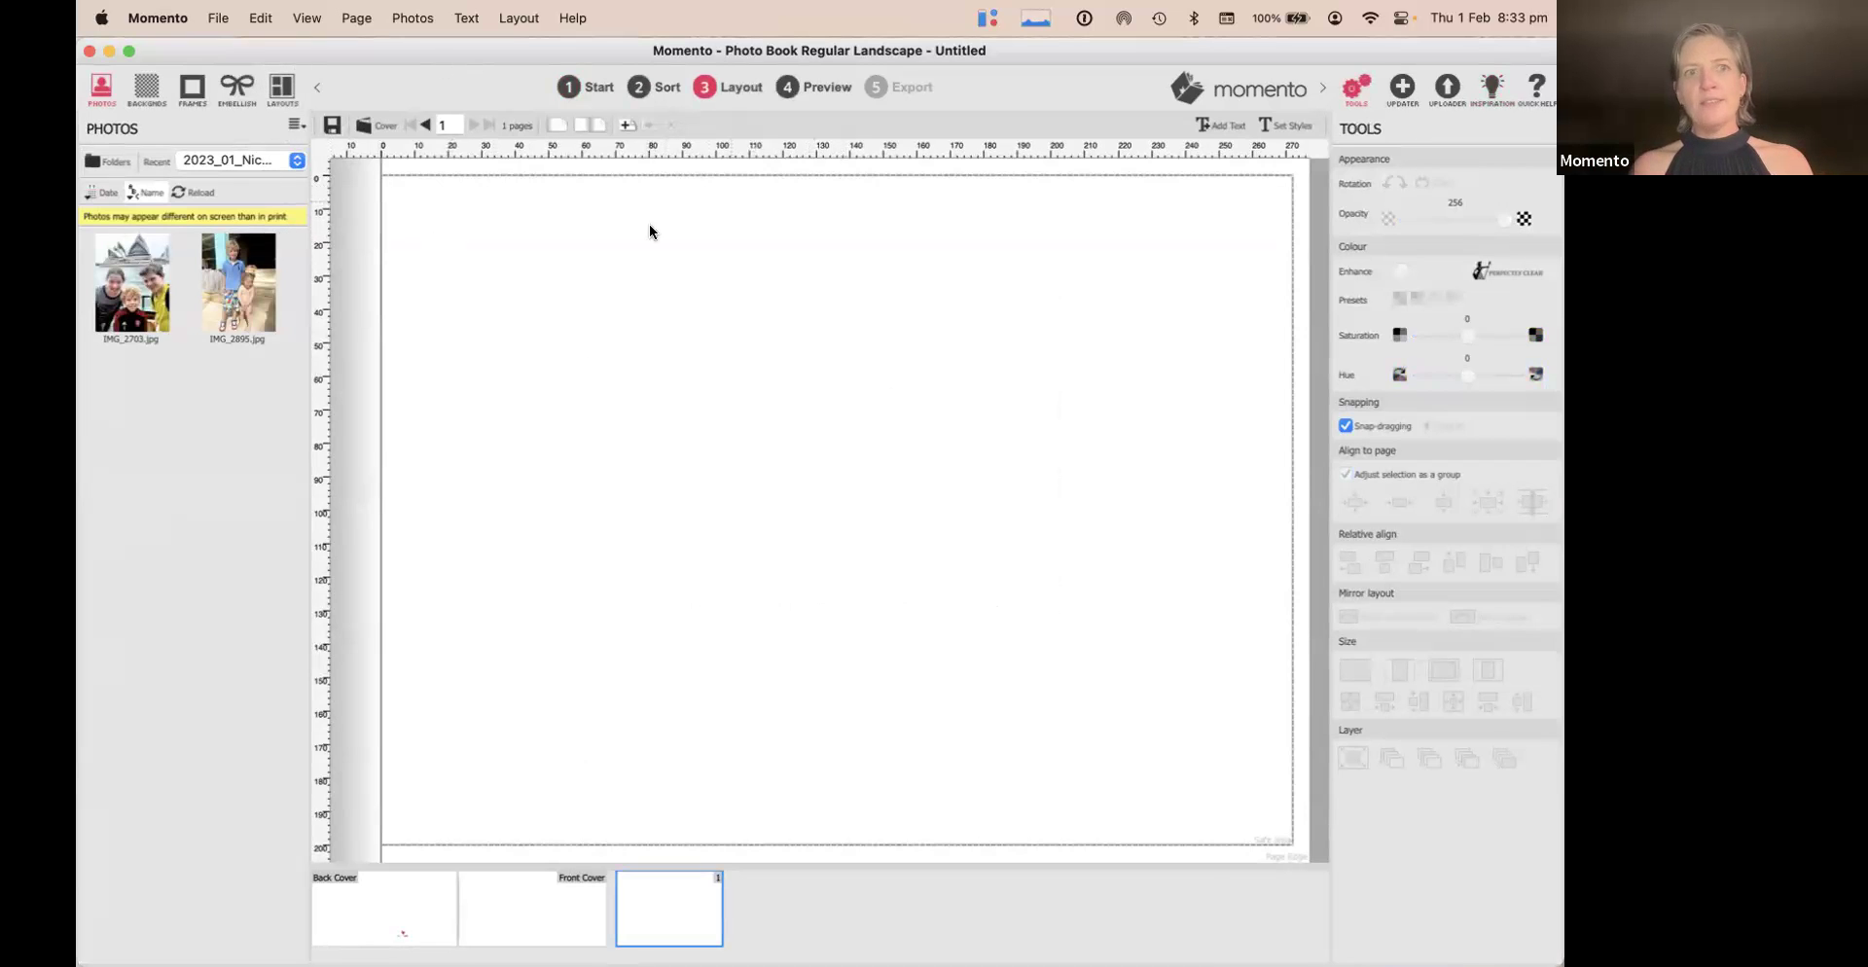
# Switch to spread view and insert 20 pages after page 1
pyautogui.click(590, 127)
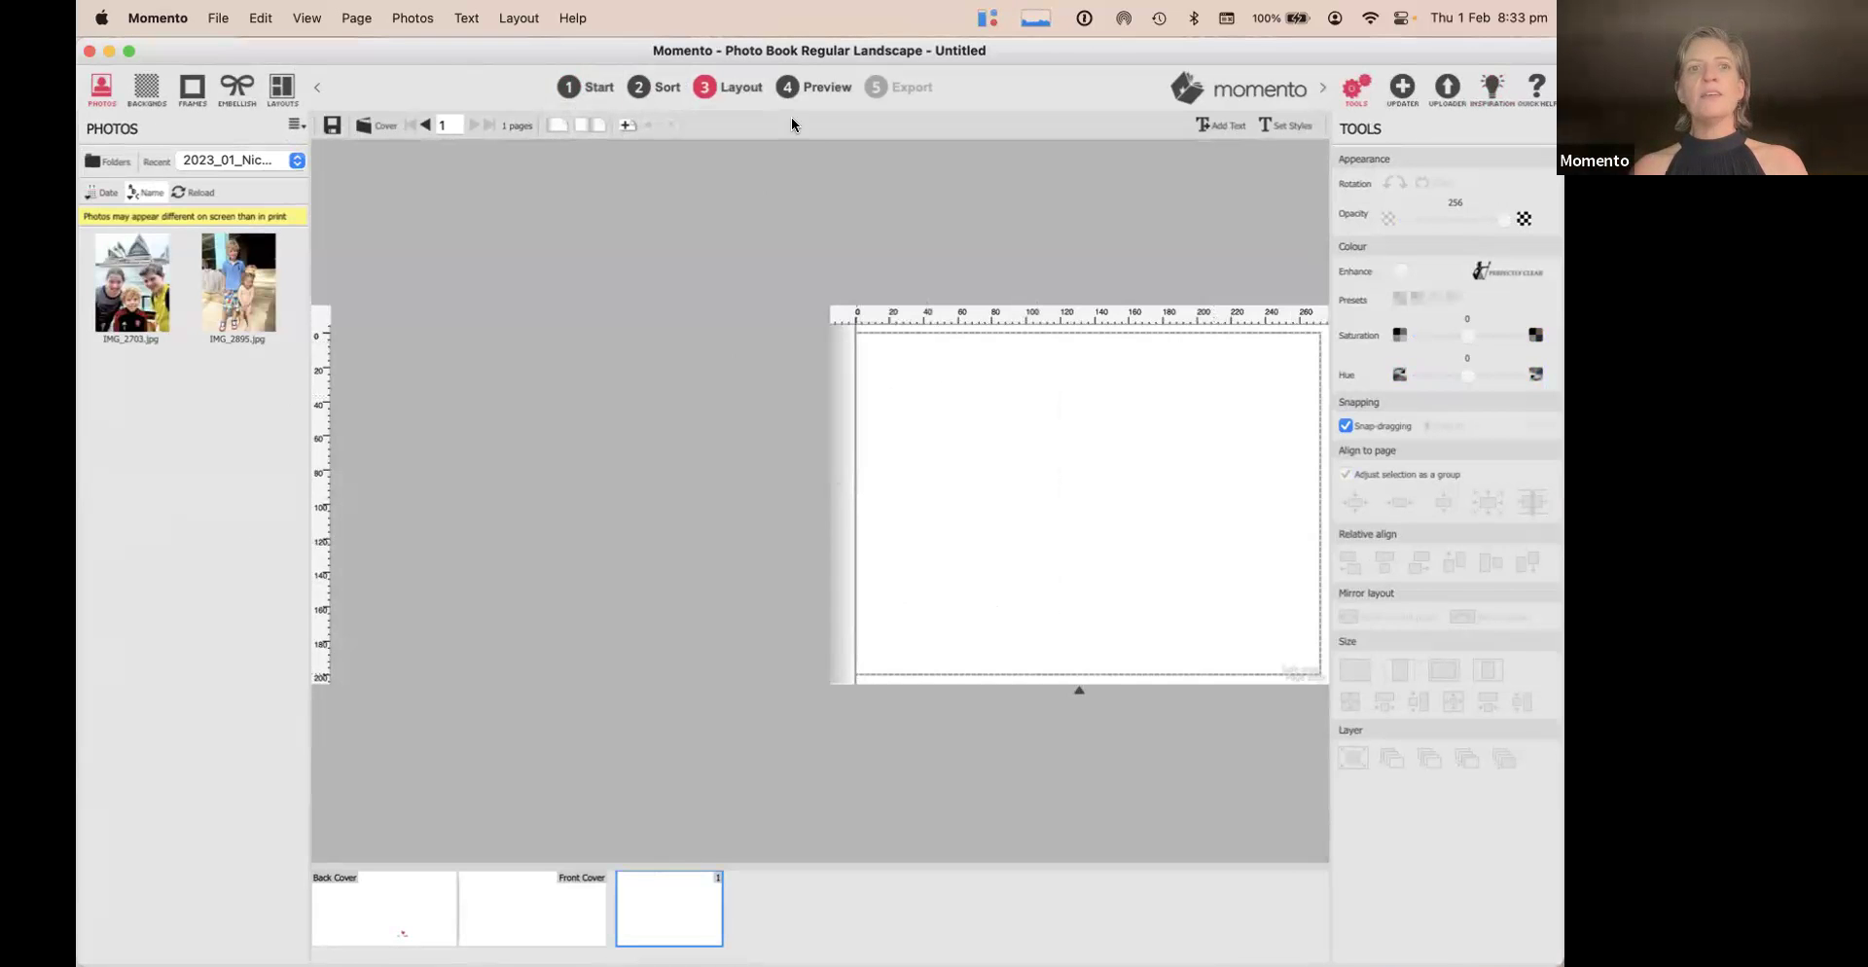
pyautogui.click(628, 122)
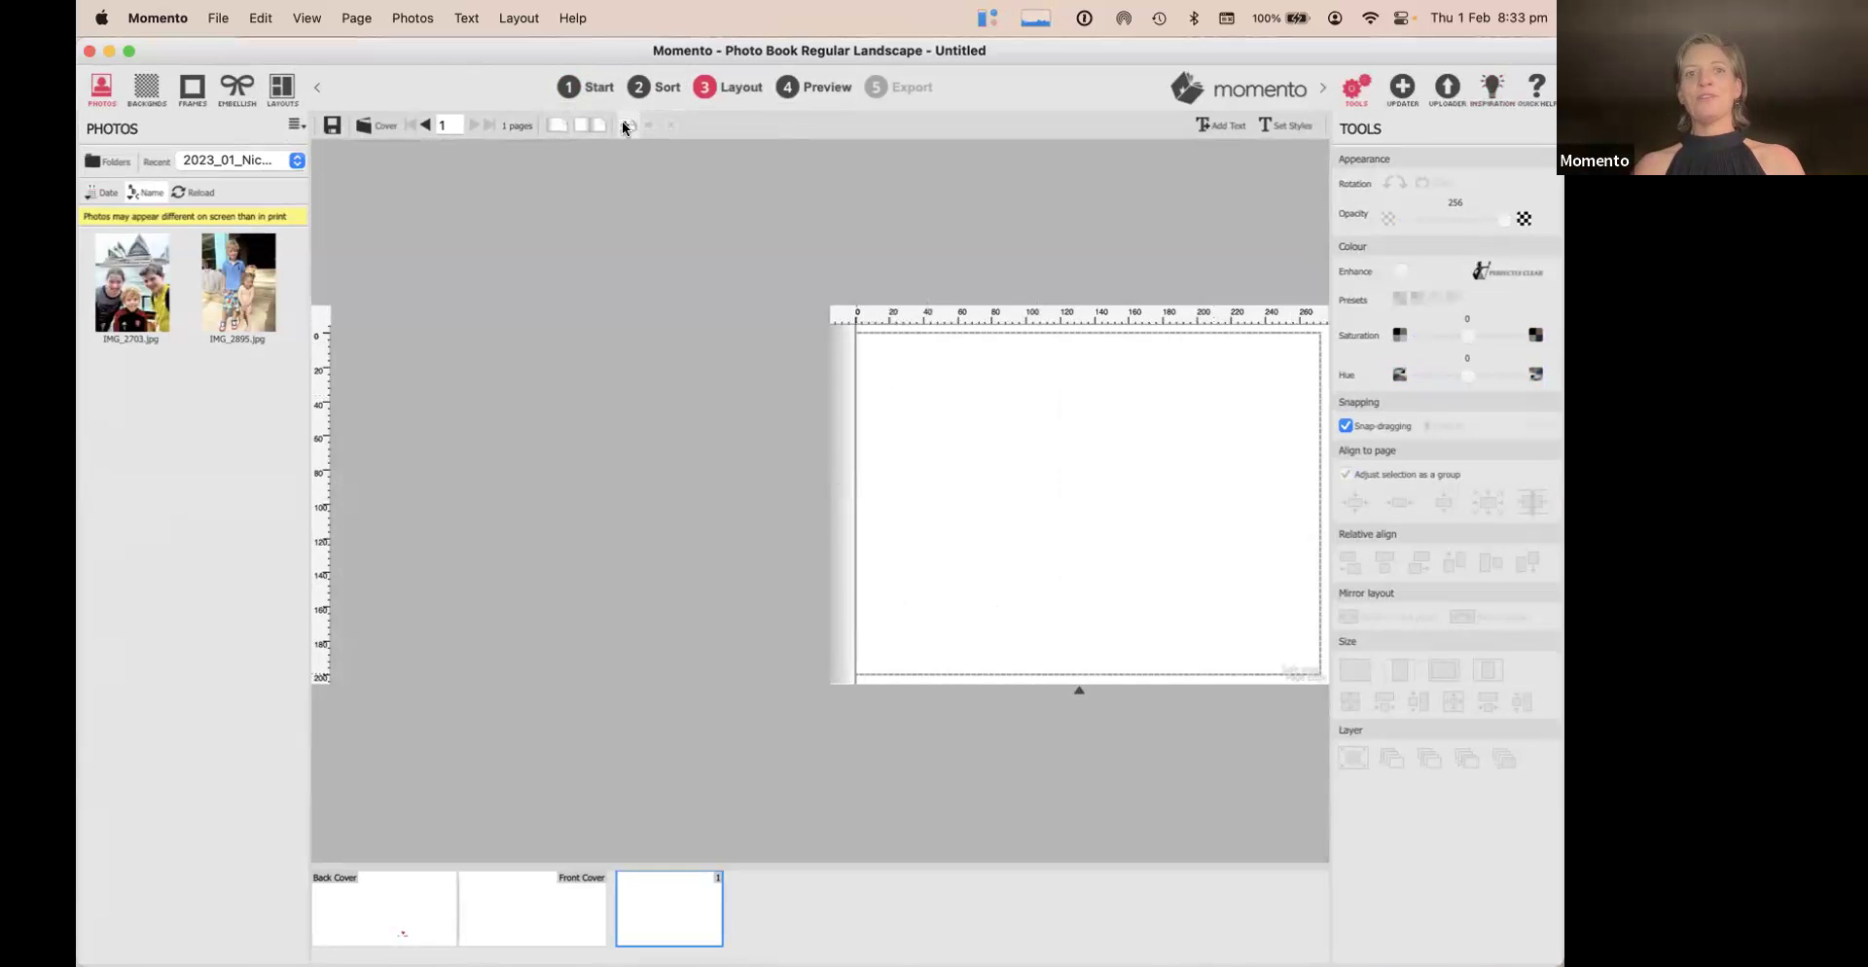
pyautogui.write('20')
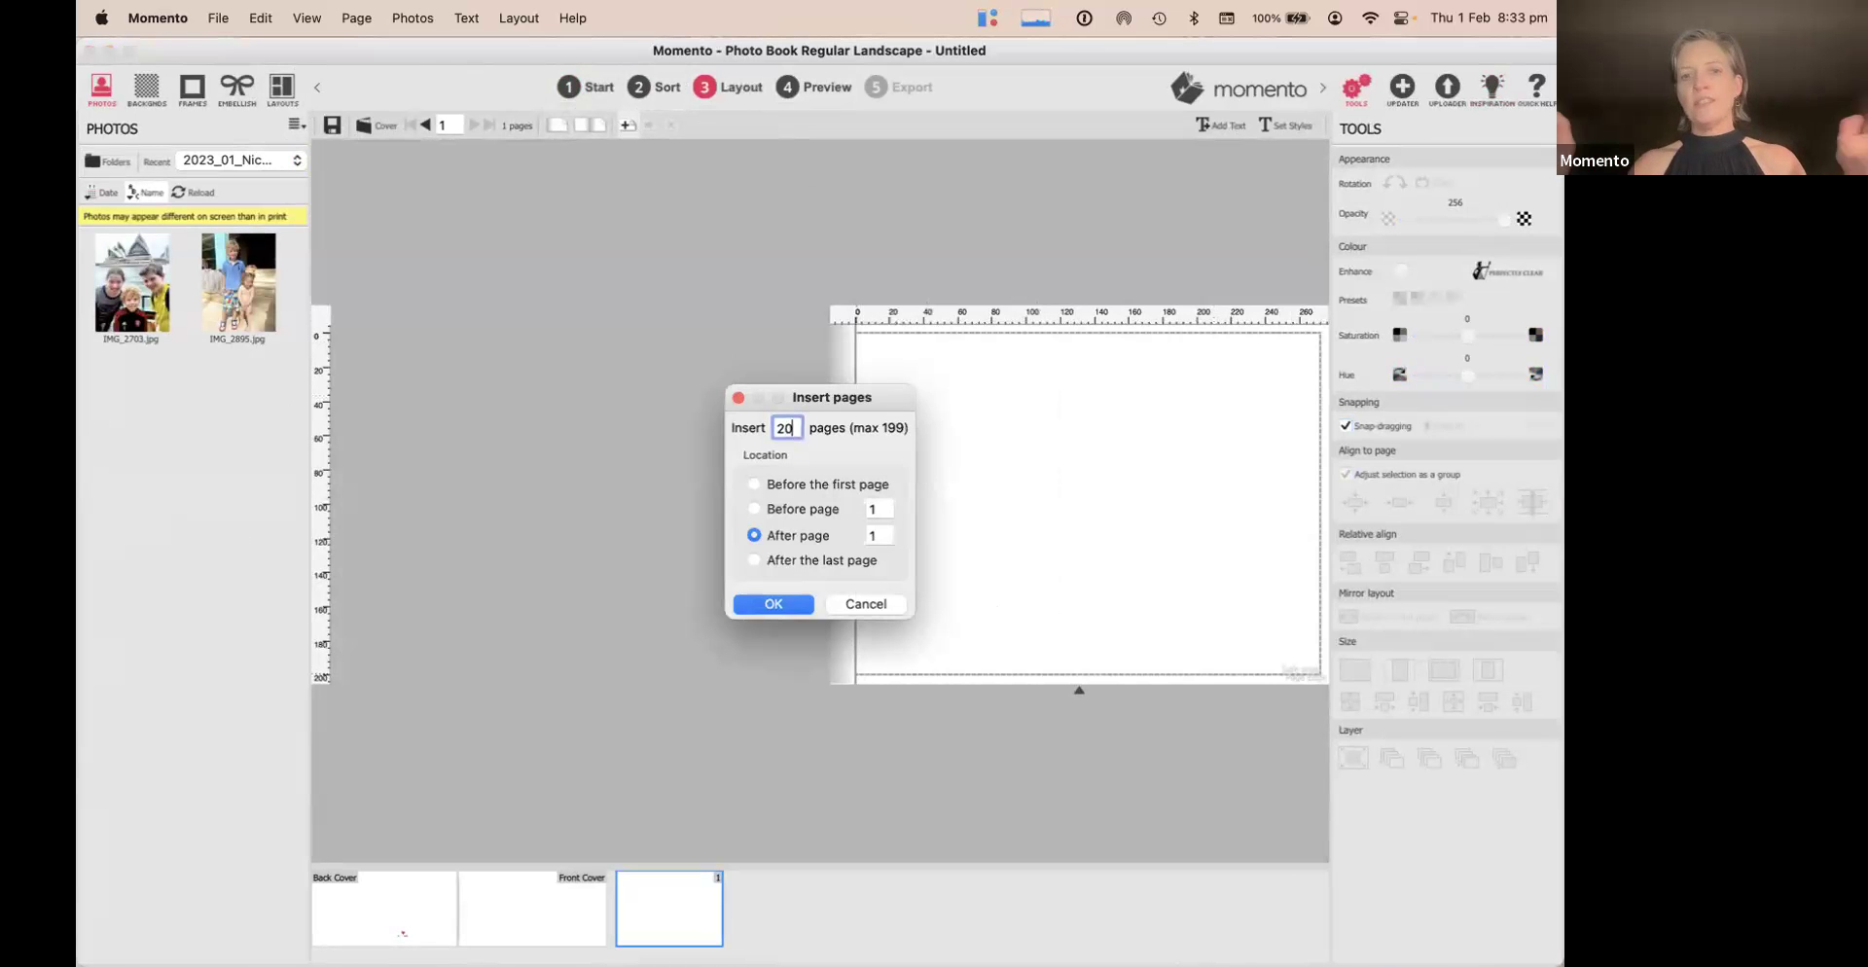
pyautogui.click(767, 605)
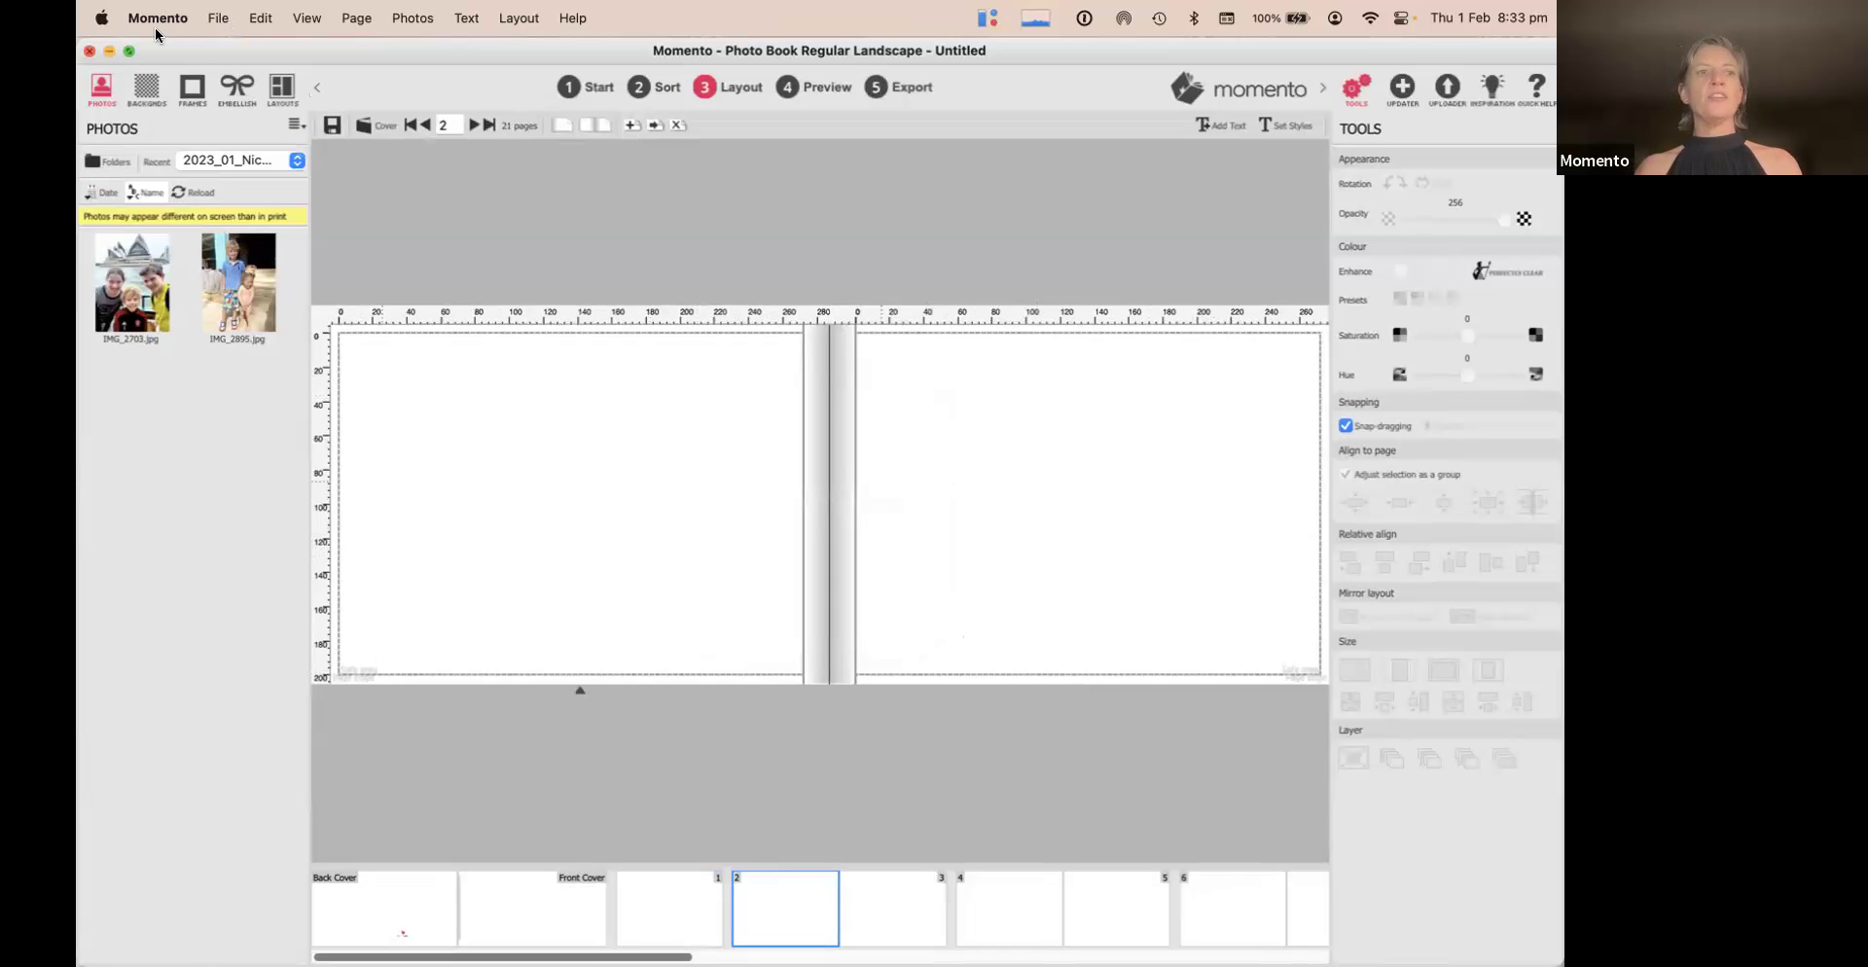
# Load the History presentation > 01_Ancestors folder as the photo source
pyautogui.click(207, 162)
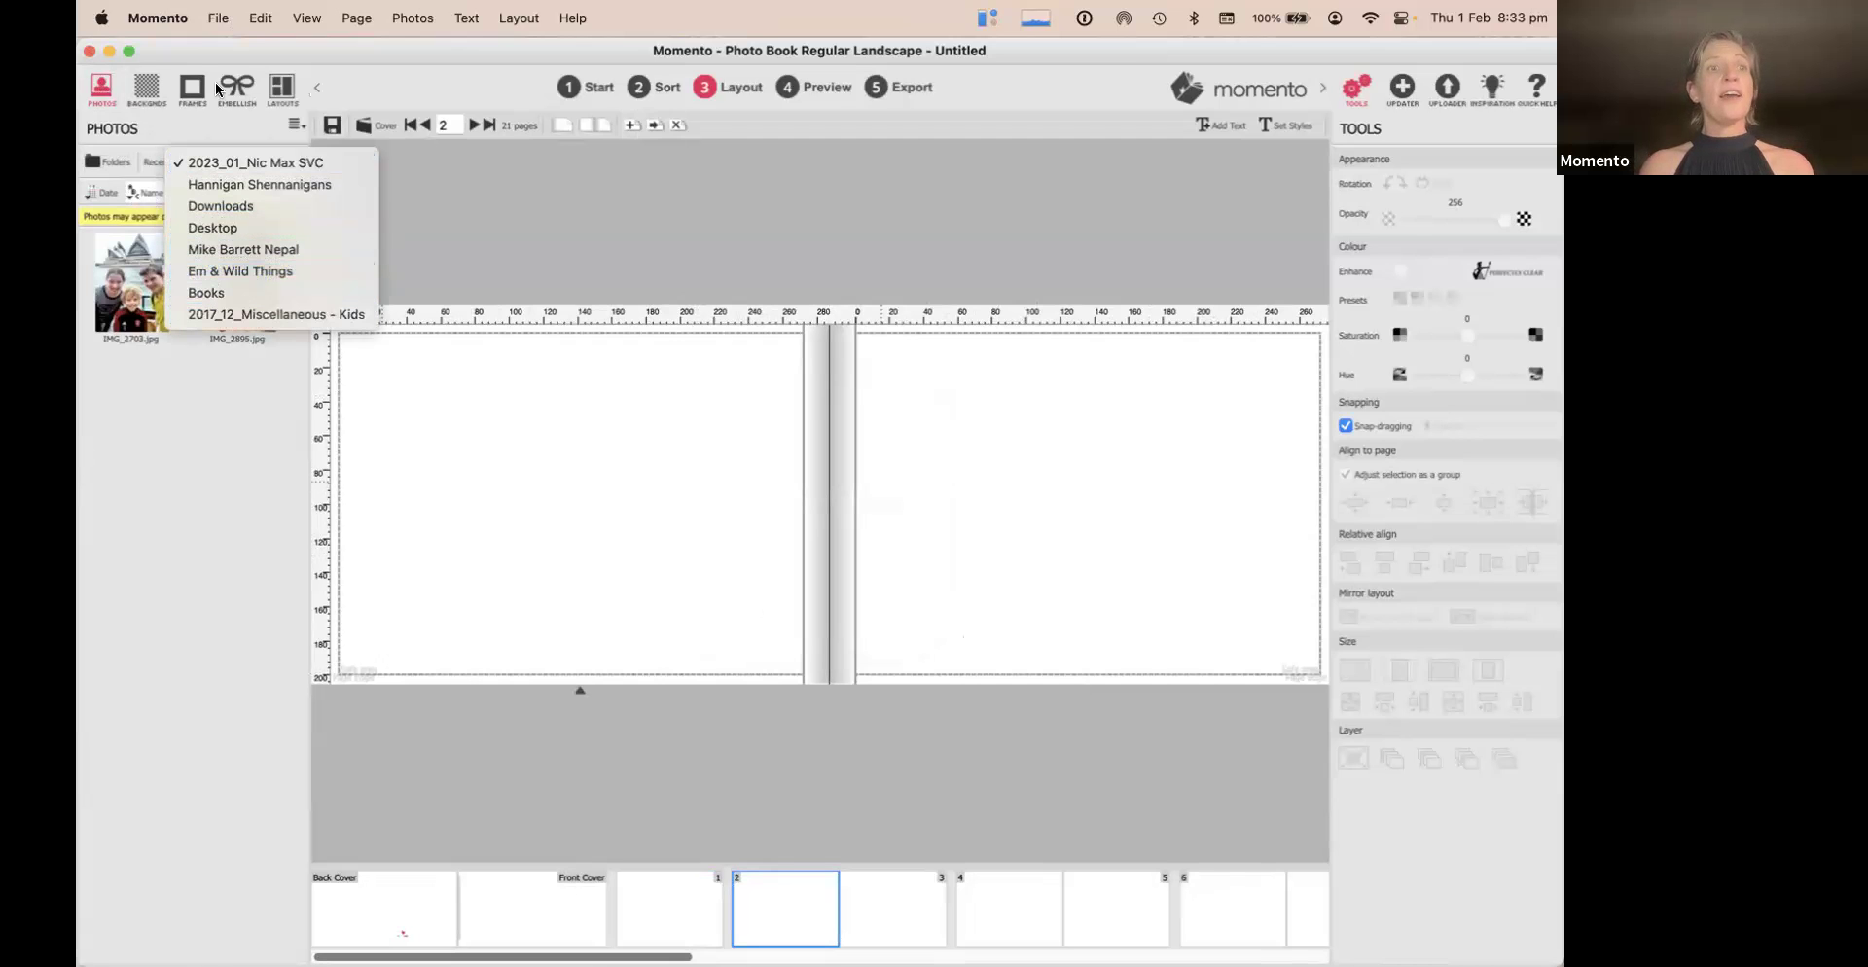
pyautogui.click(115, 162)
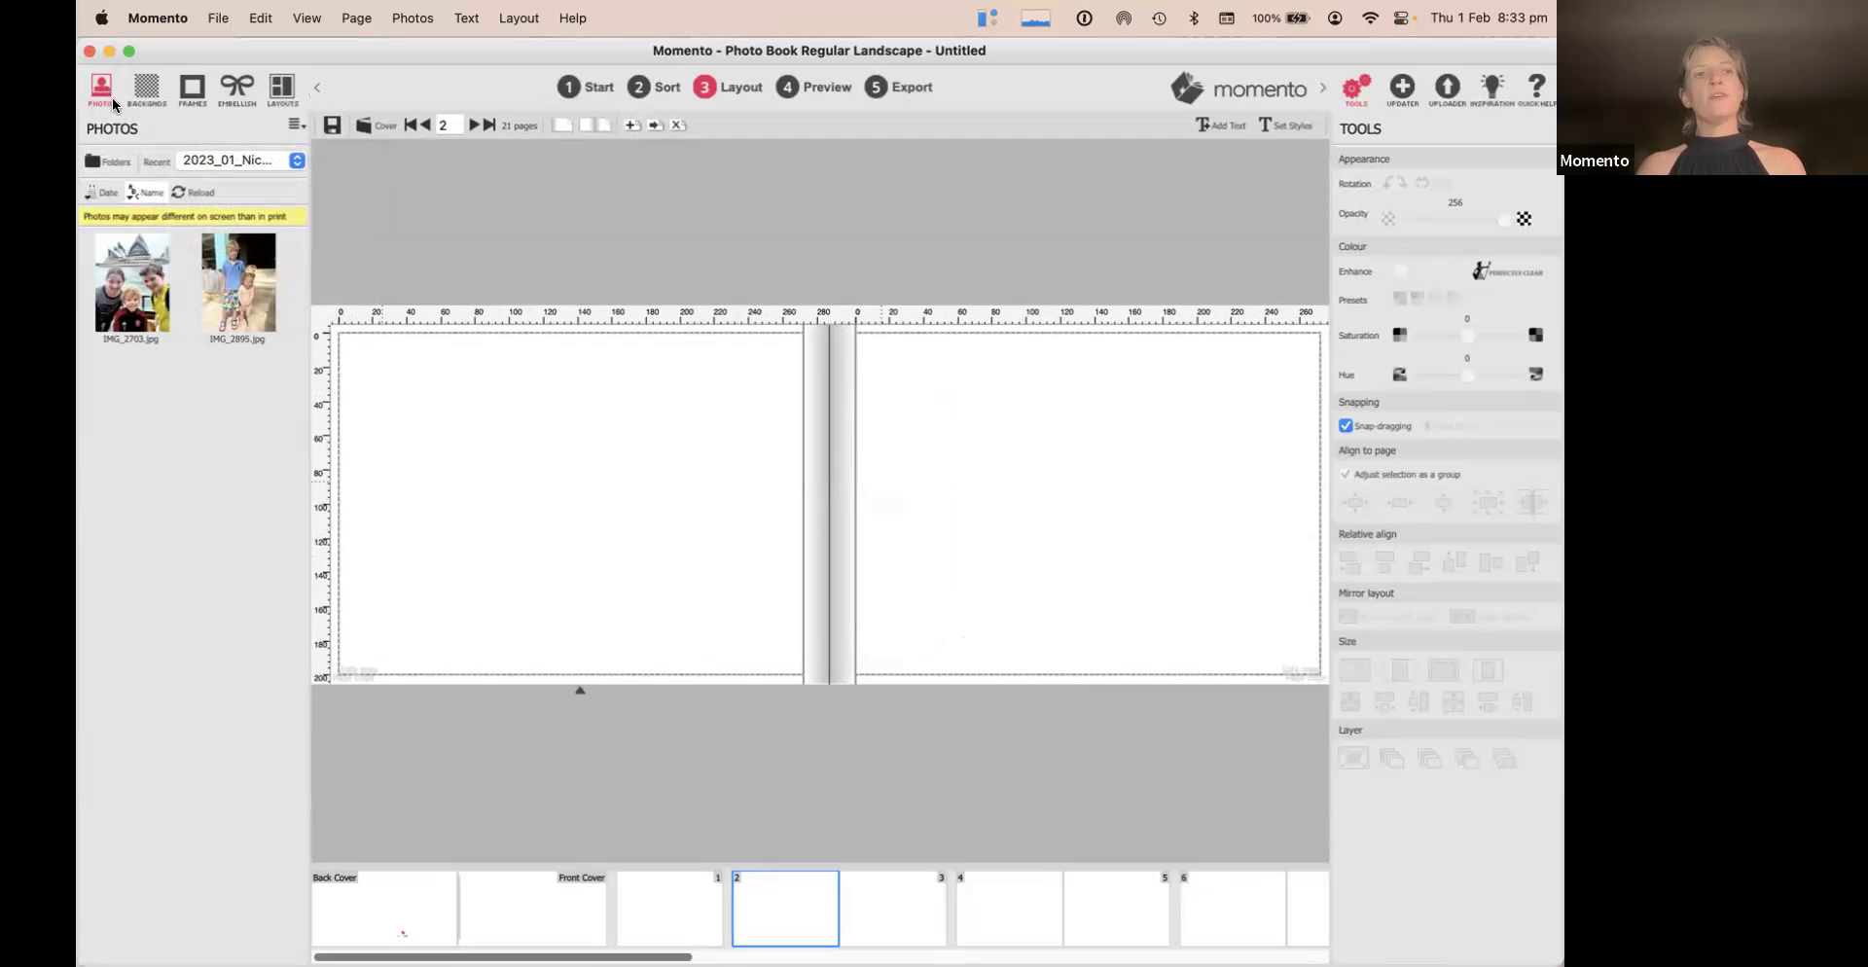
pyautogui.click(115, 163)
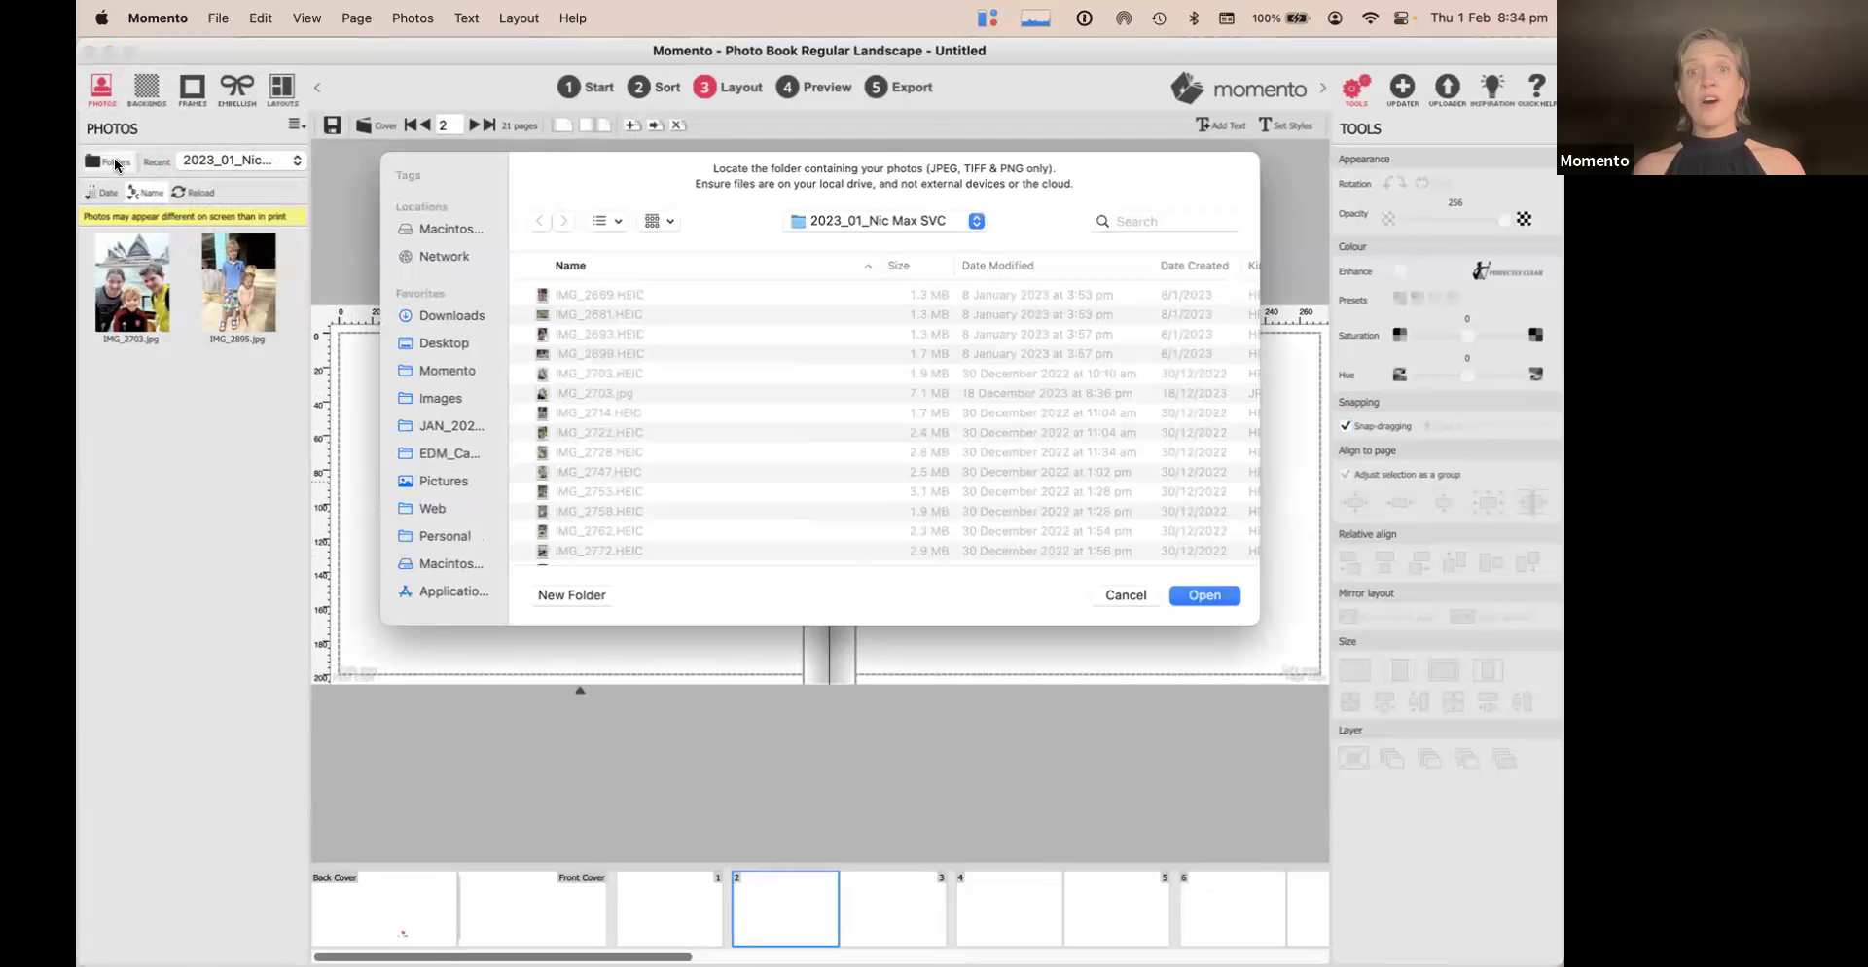
pyautogui.click(885, 223)
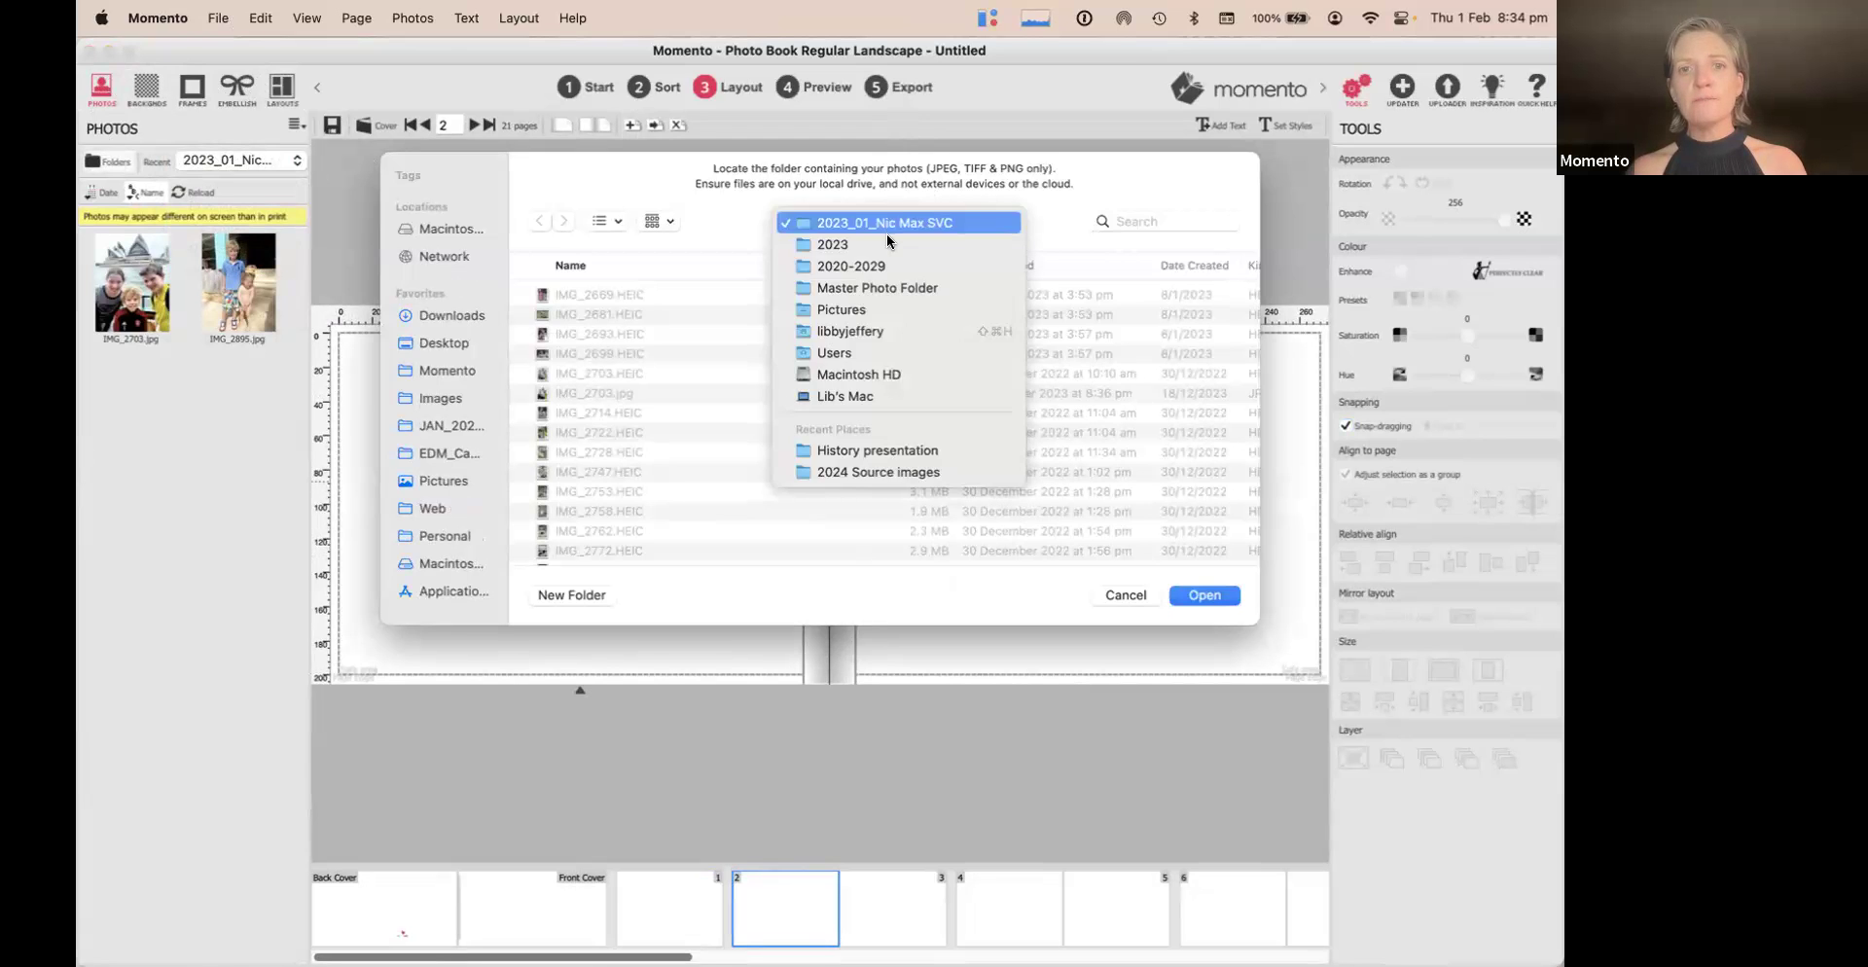
pyautogui.click(876, 450)
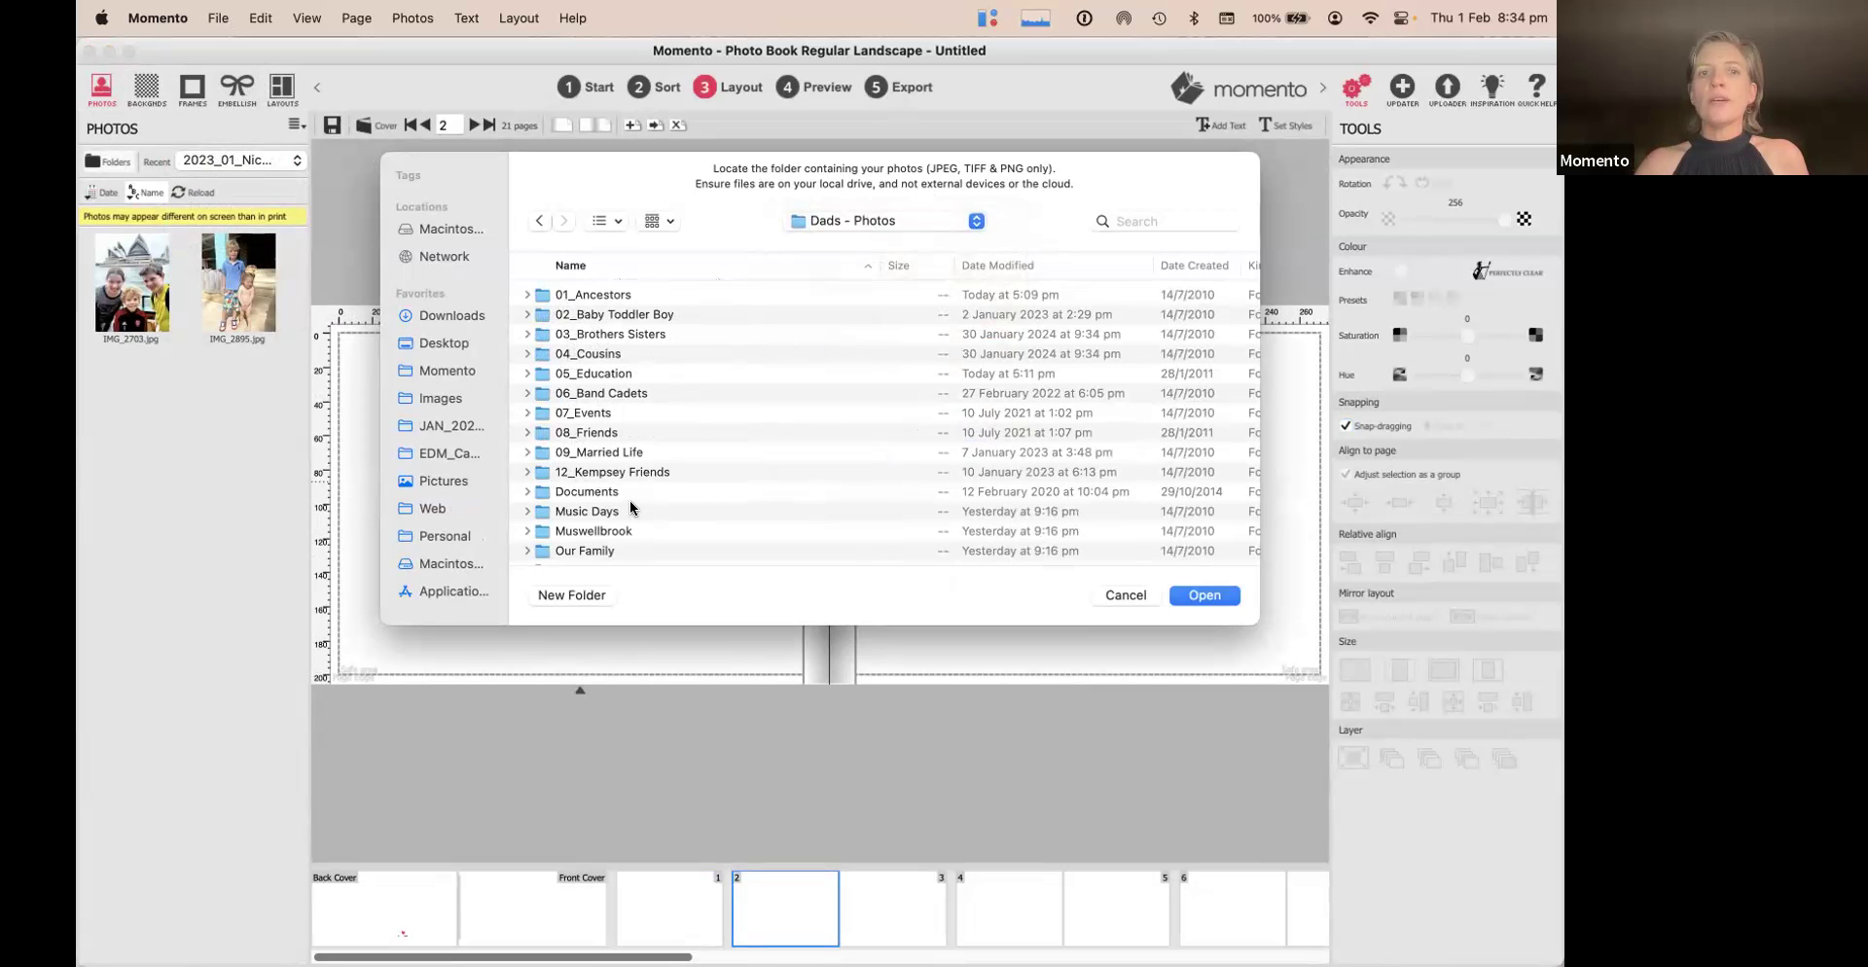
pyautogui.doubleClick(547, 295)
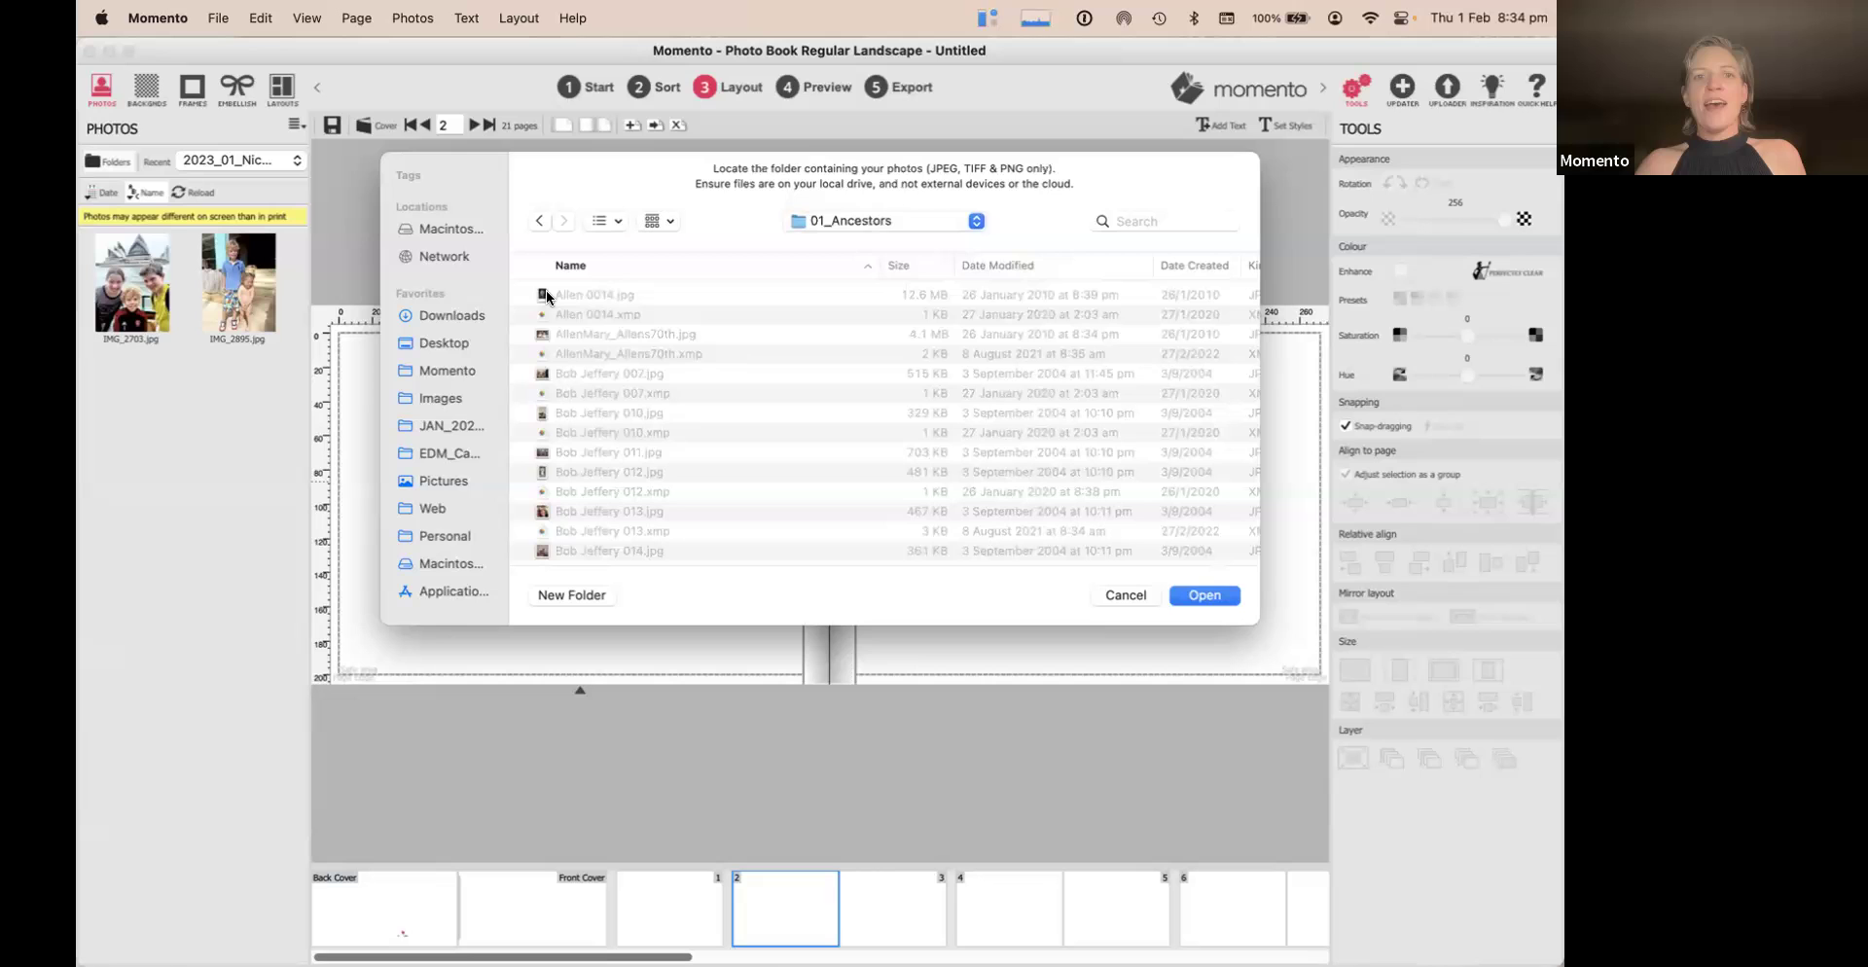
pyautogui.click(1216, 598)
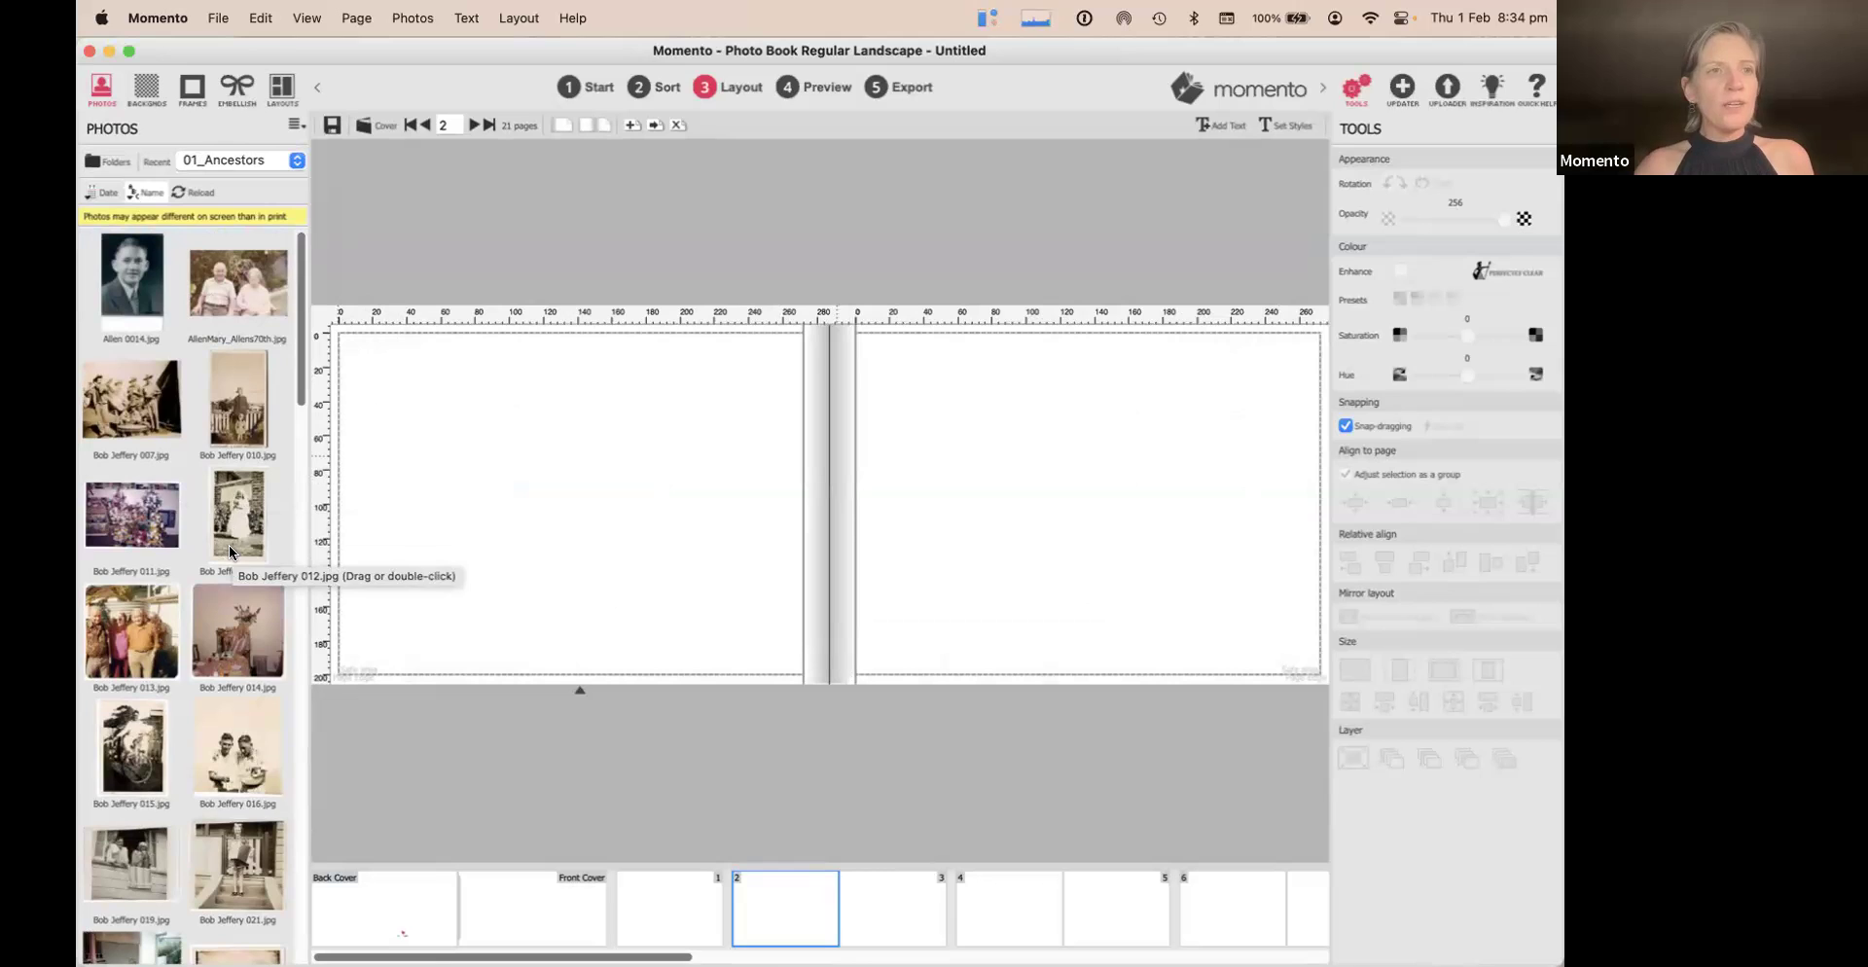
# Sort the ancestor photos by Name and scroll through the portrait thumbnails
pyautogui.click(143, 194)
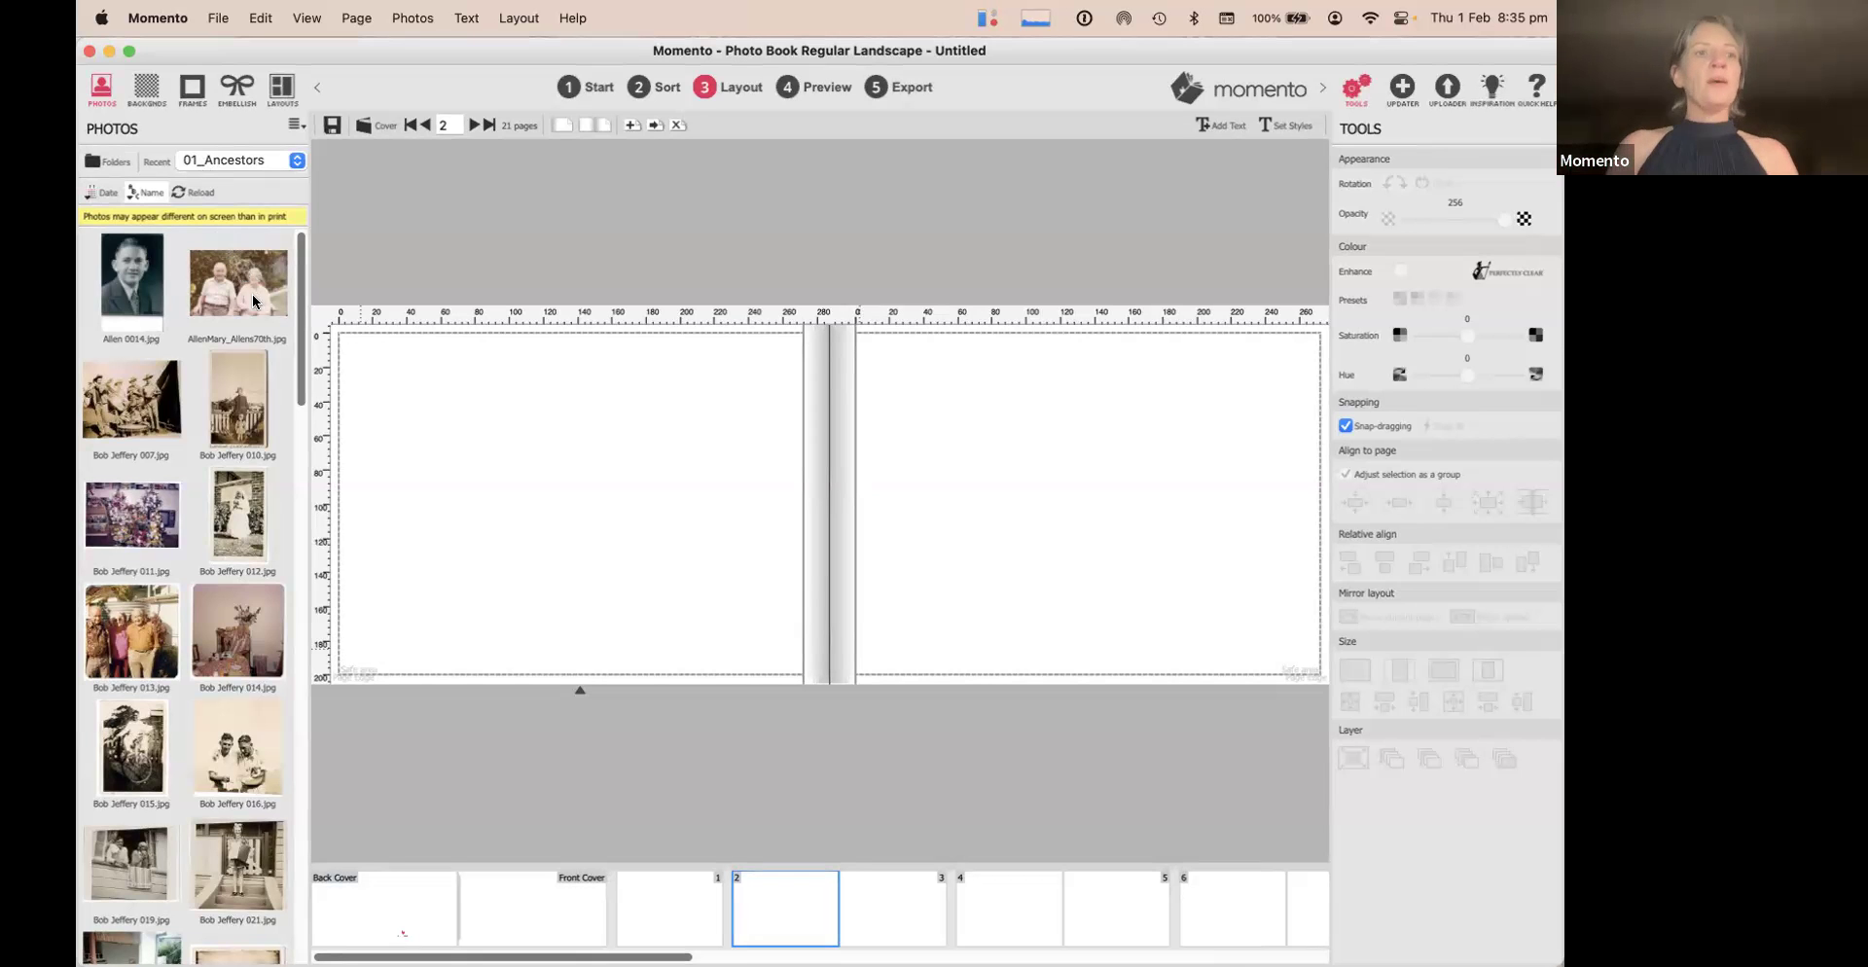
pyautogui.scroll(-10, 219, 419)
pyautogui.scroll(10, 219, 419)
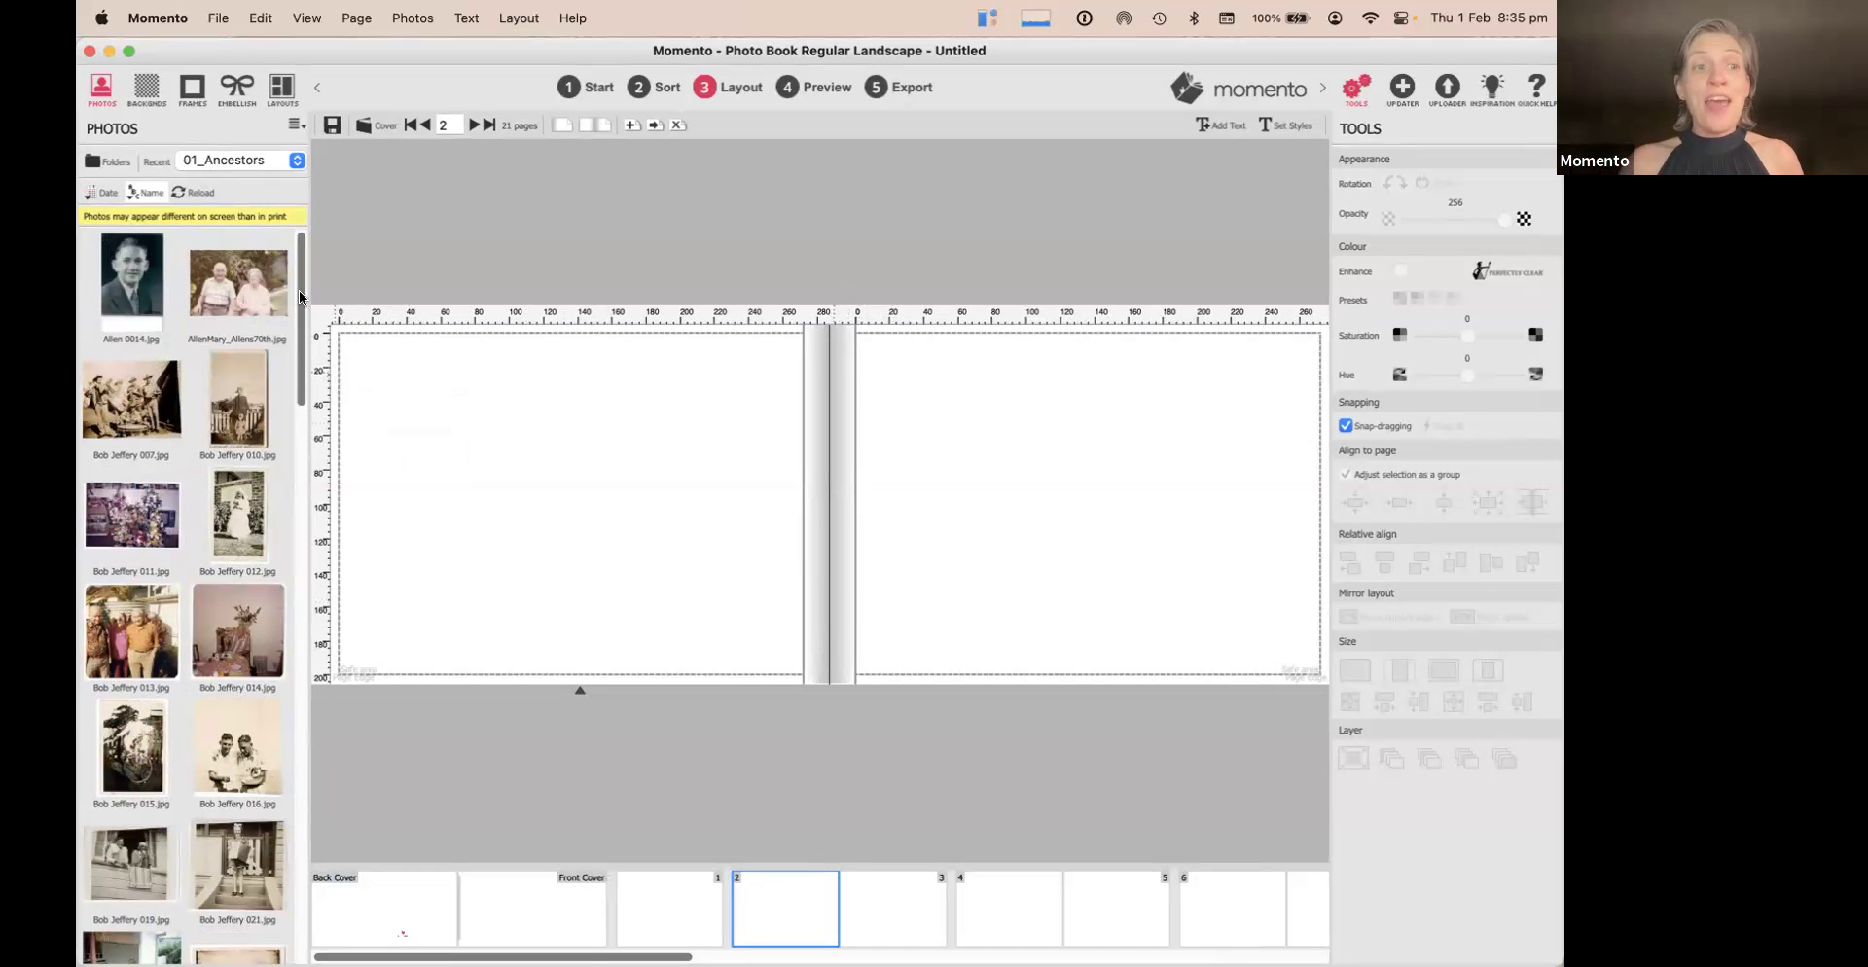
# Place Allen 0014.jpg on page 2, crop off its bottom strip, enlarge and centre it
pyautogui.moveTo(126, 257); pyautogui.dragTo(570, 484)
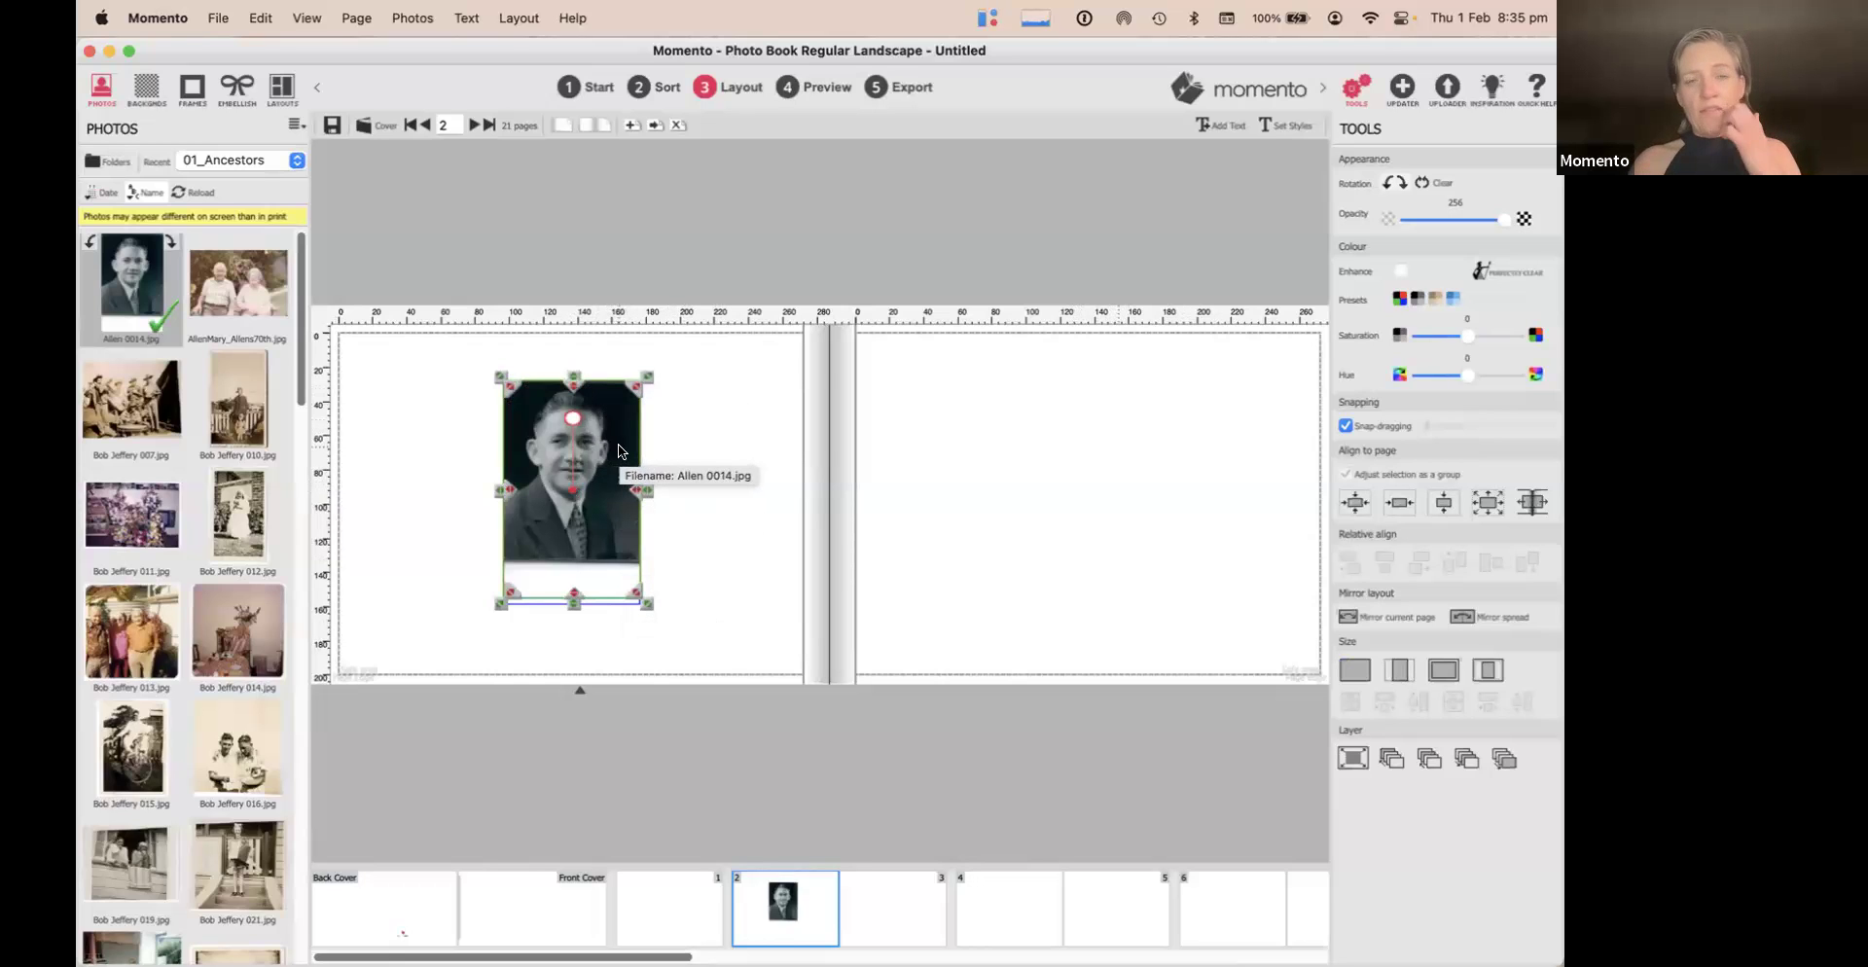
pyautogui.press('XF86MonBrightnessUp')
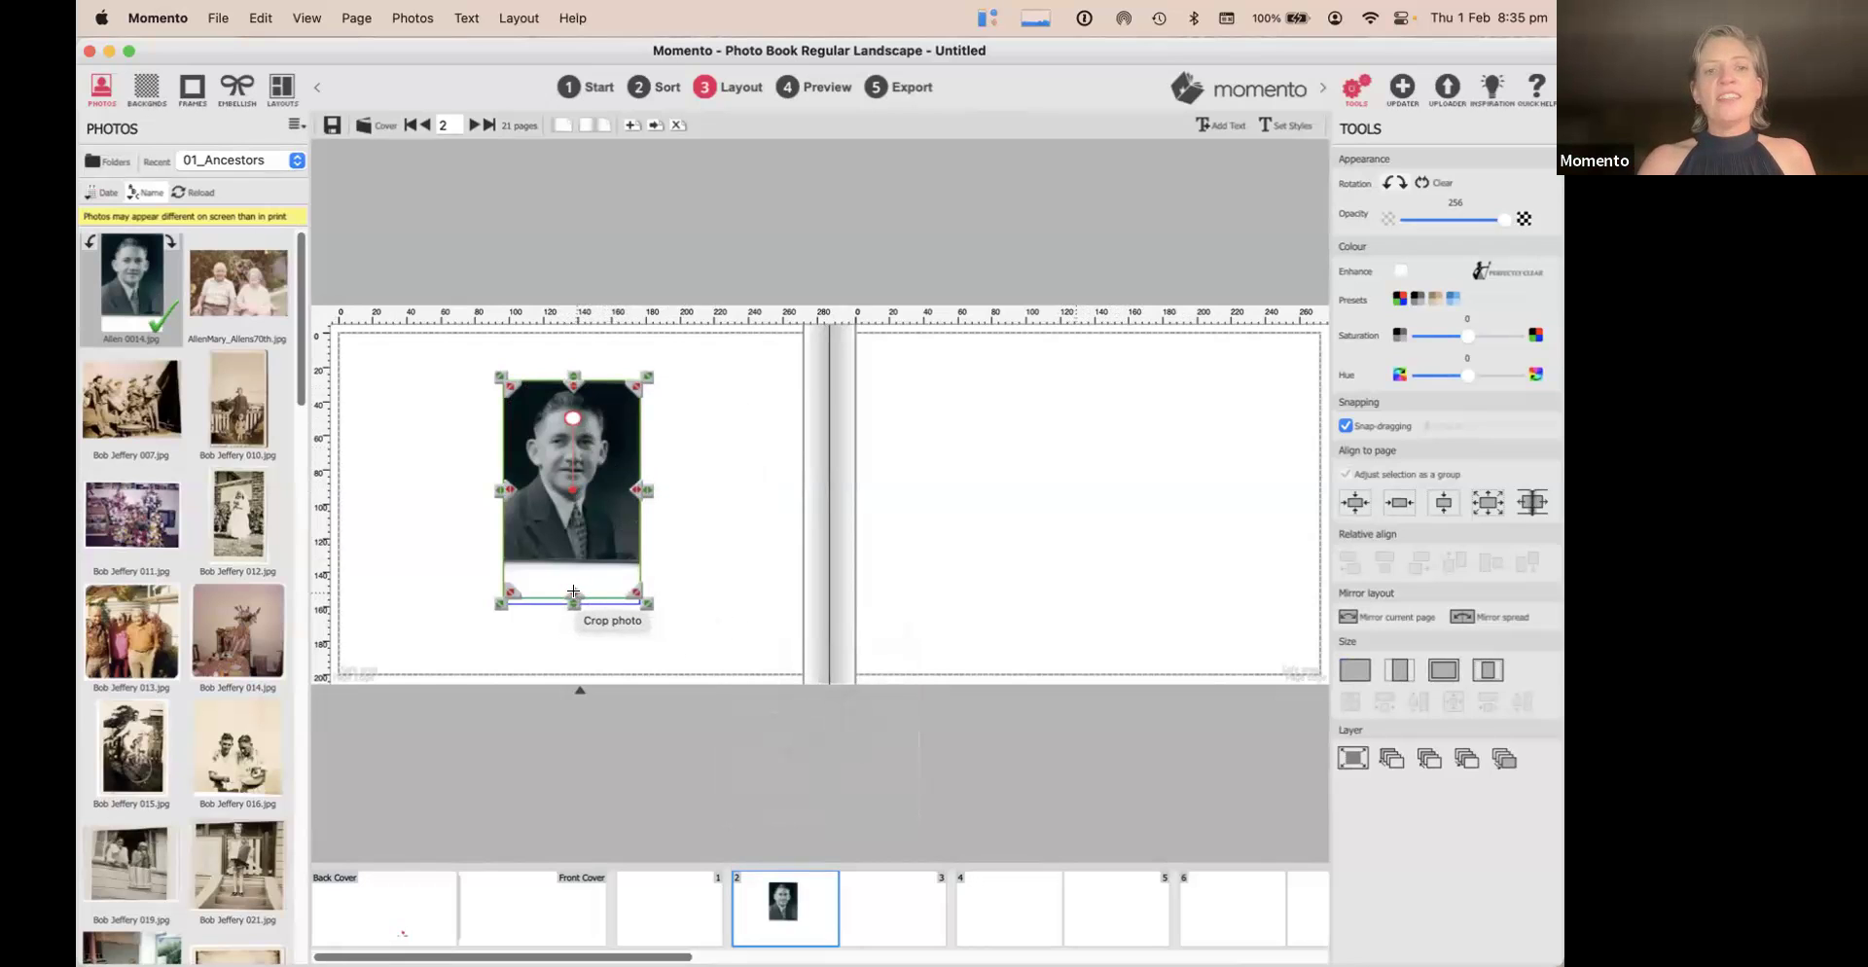
pyautogui.moveTo(573, 591)
pyautogui.mouseDown()
pyautogui.moveTo(573, 575)
pyautogui.moveTo(574, 595)
pyautogui.mouseUp()
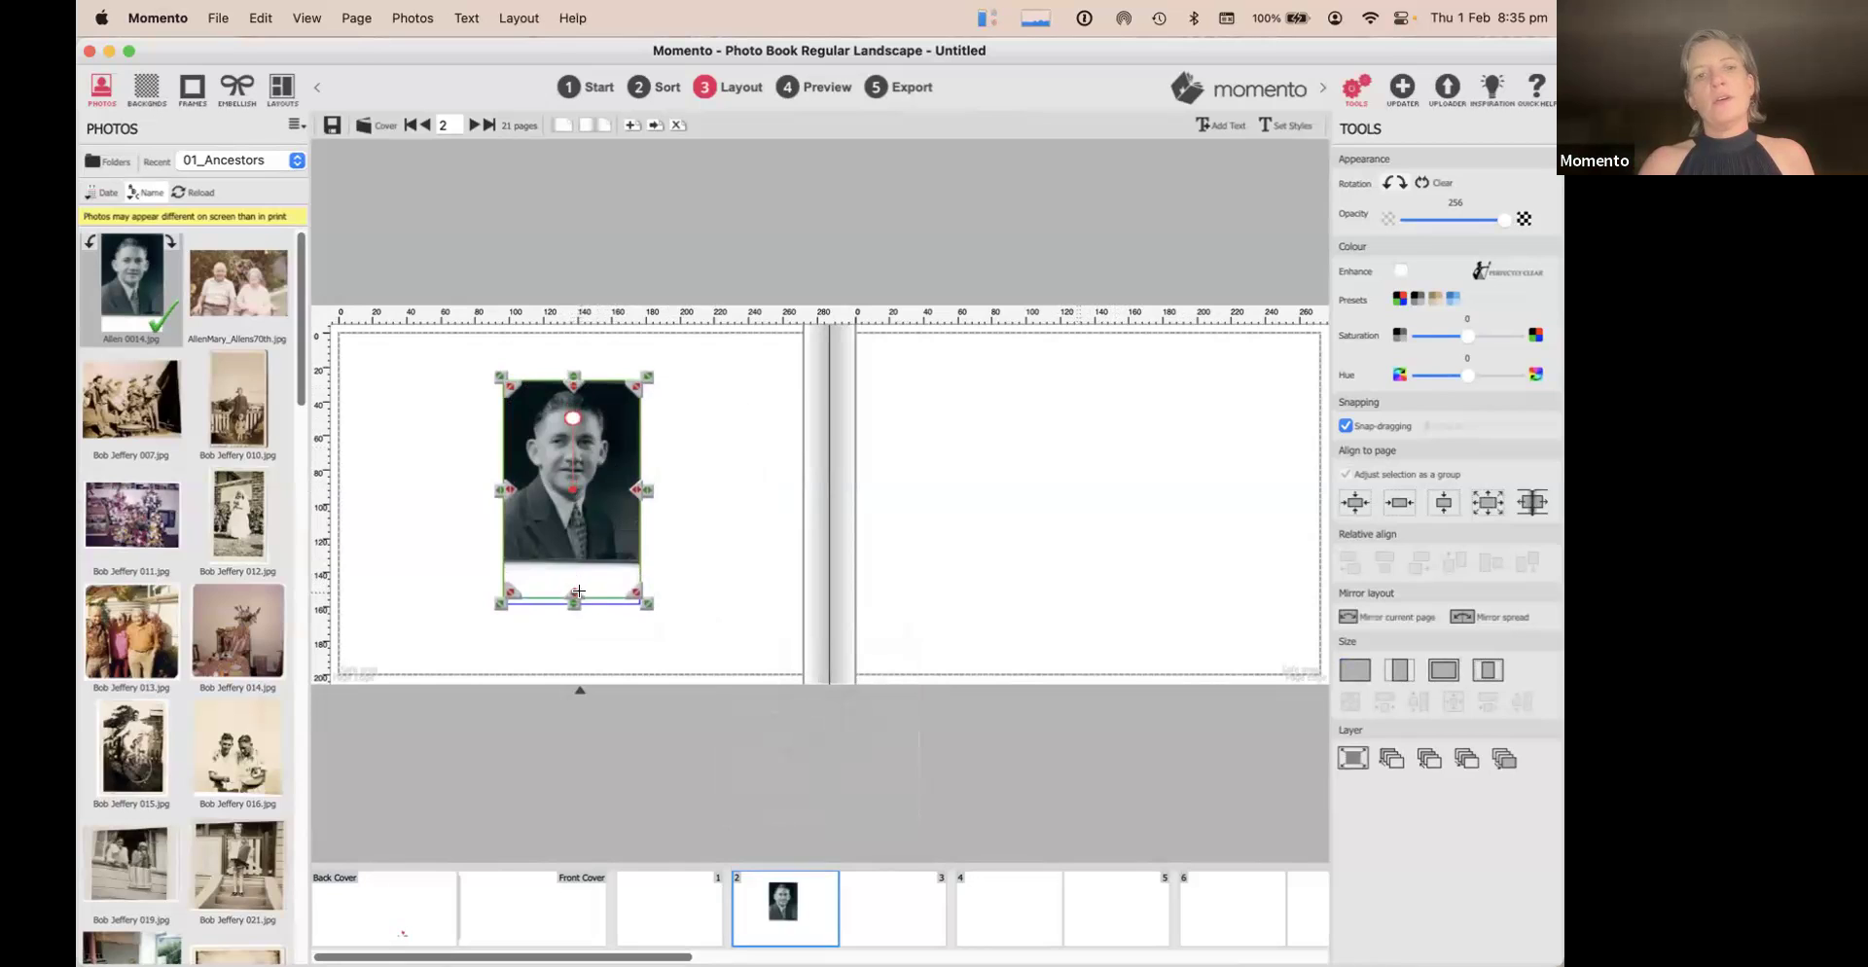
pyautogui.moveTo(577, 591); pyautogui.dragTo(577, 549)
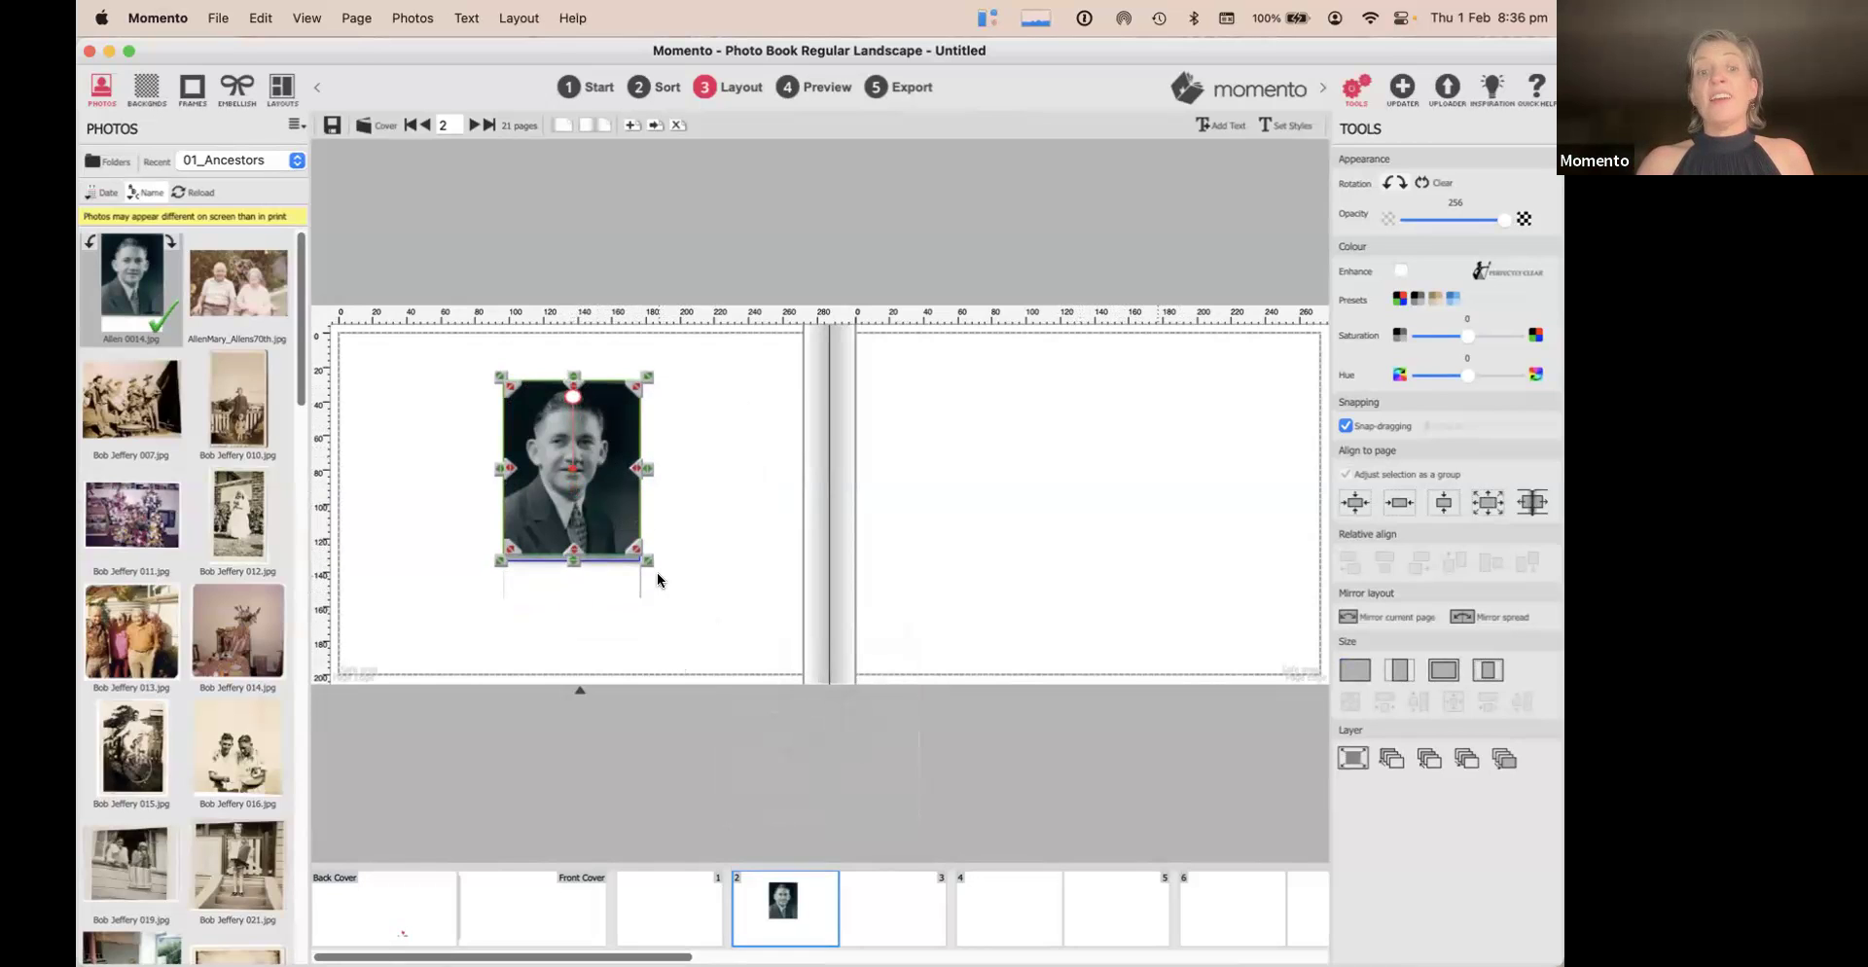
pyautogui.moveTo(649, 561); pyautogui.dragTo(714, 589)
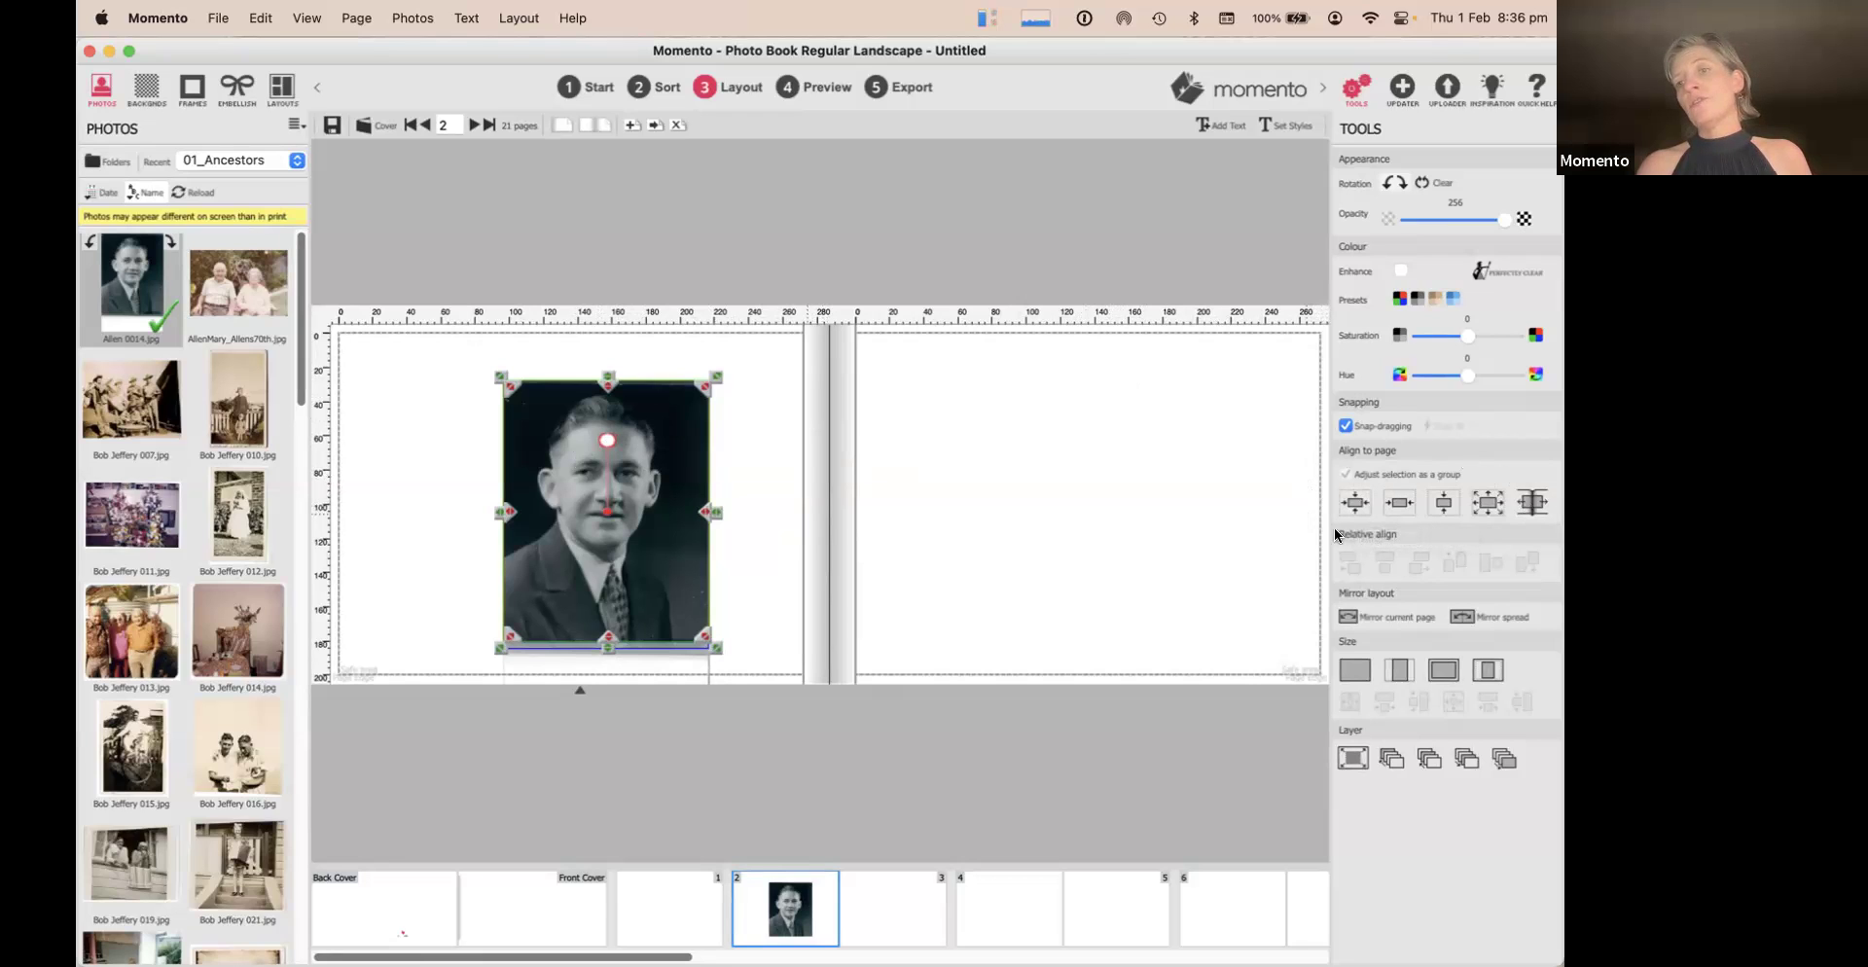
pyautogui.click(1359, 502)
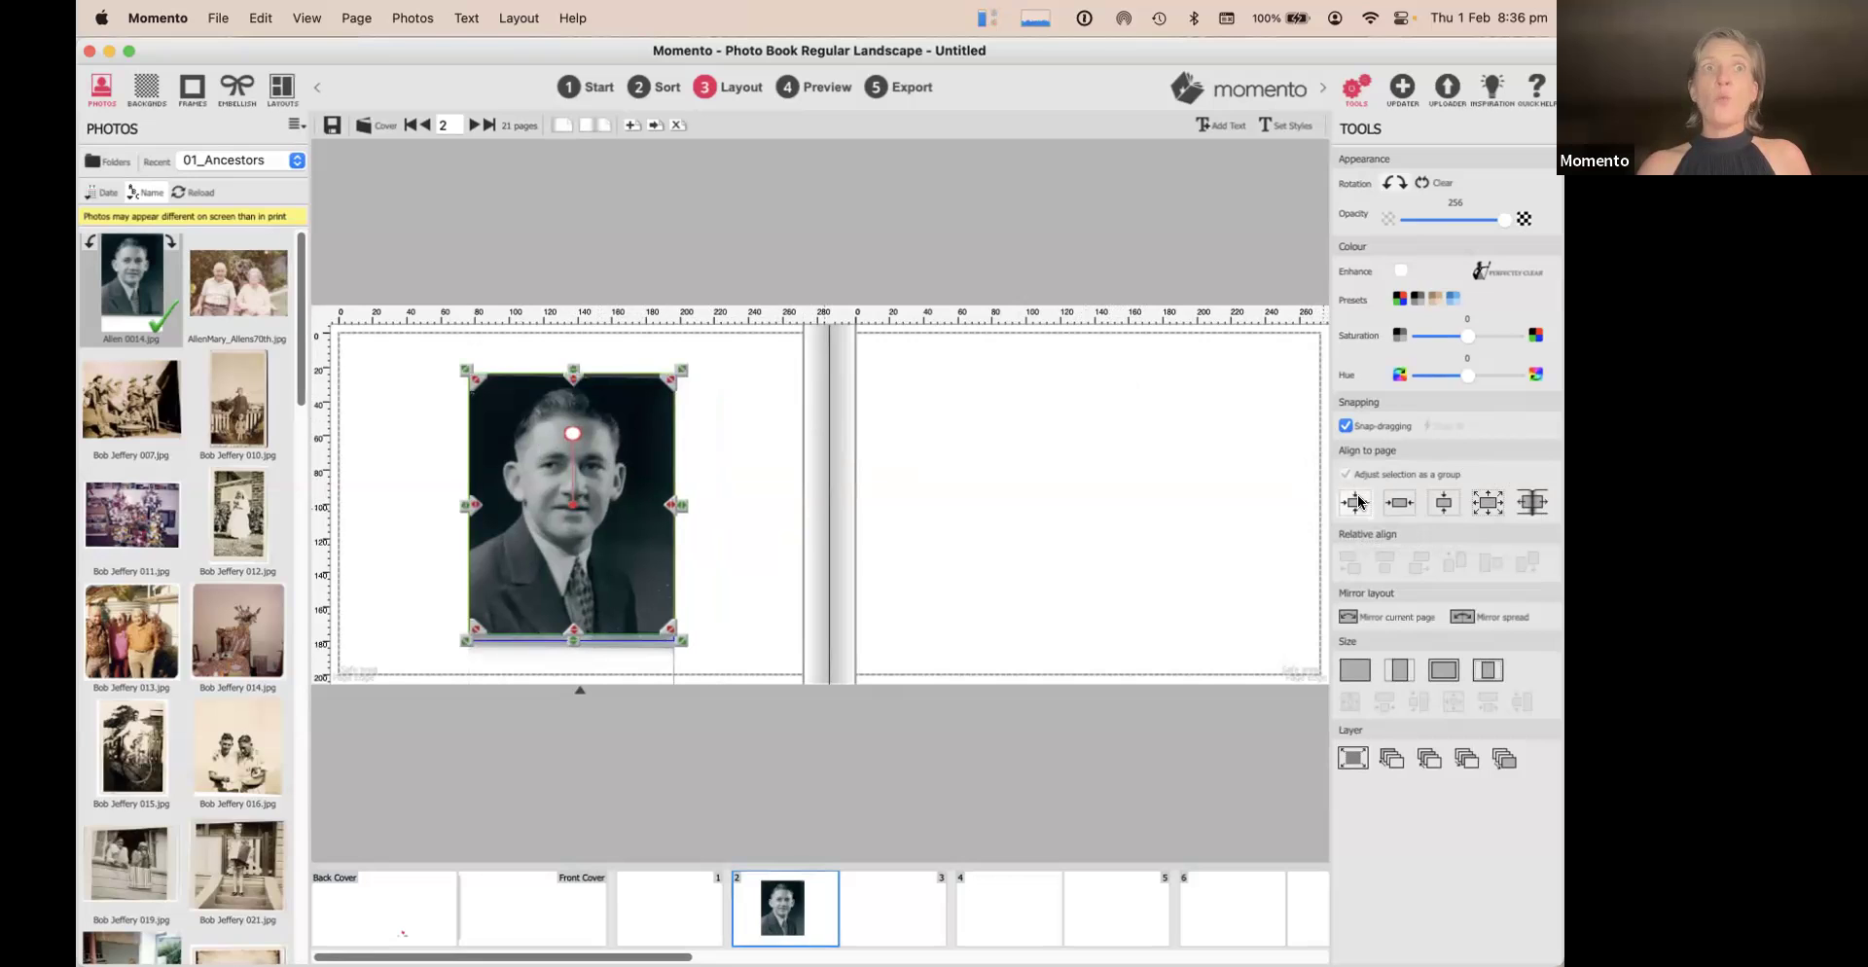
# Enlarge the Allen 0014.jpg portrait to fill page 2 and lock it as the background
pyautogui.click(1400, 670)
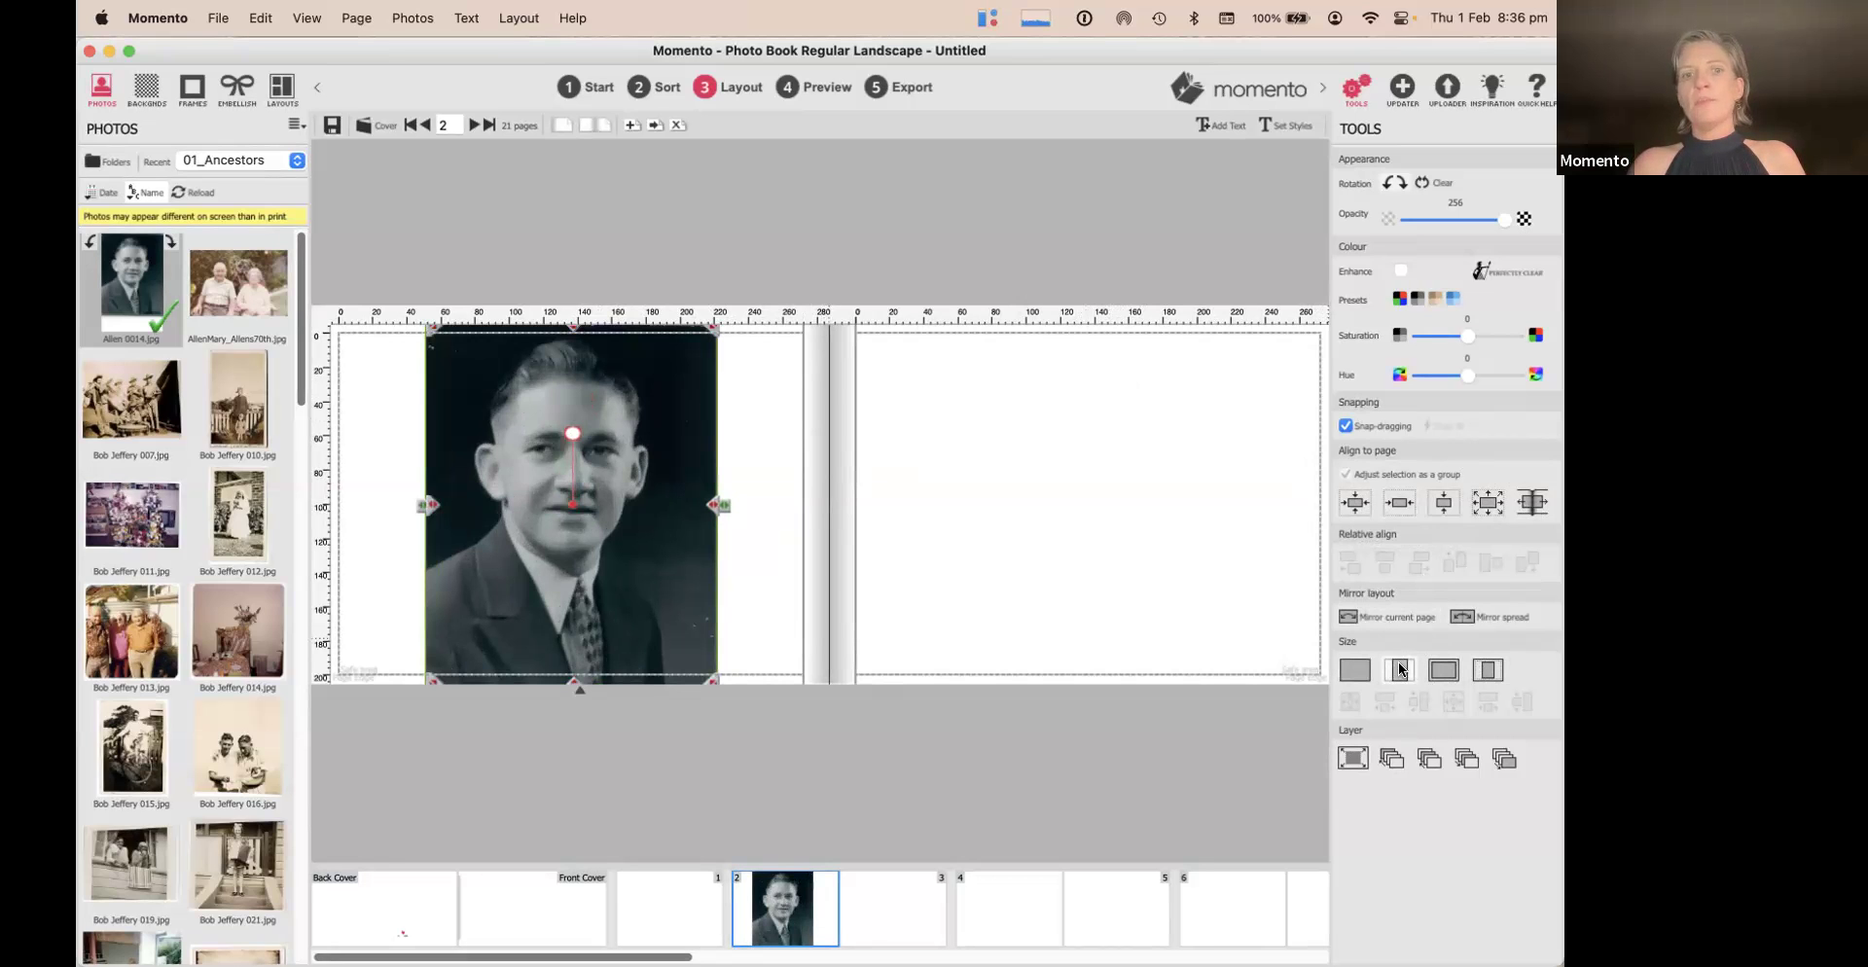
pyautogui.click(1350, 671)
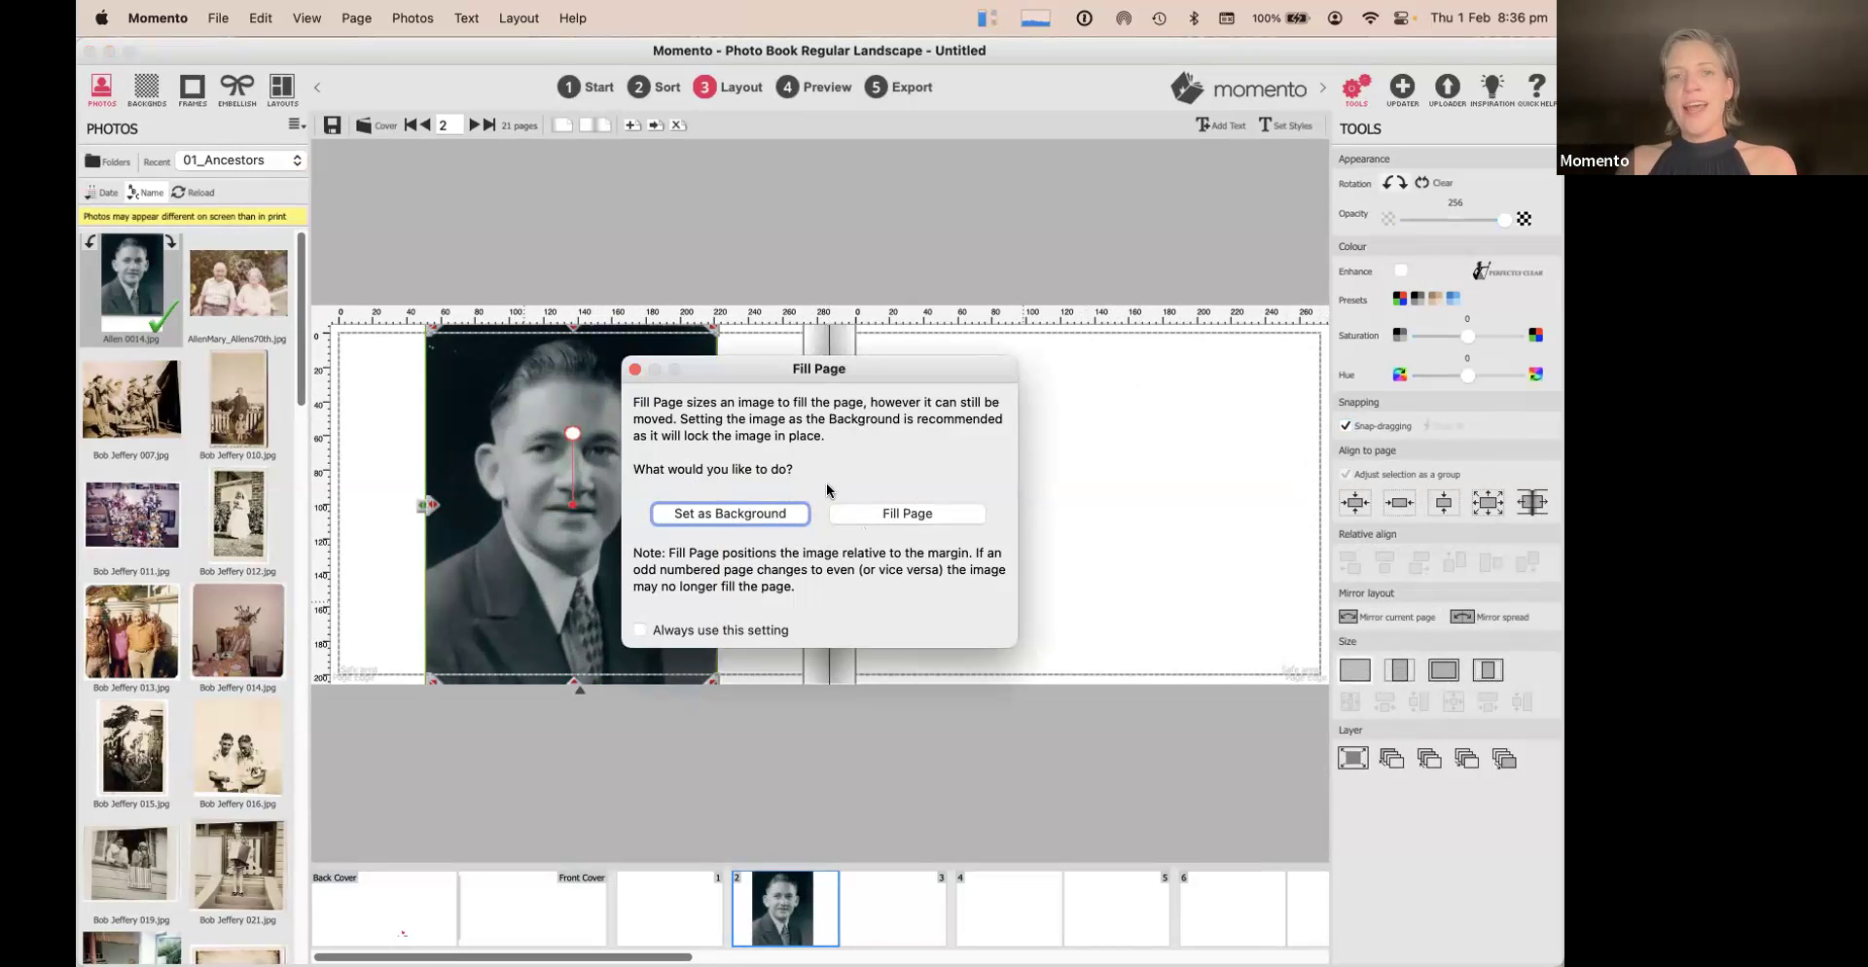
pyautogui.click(716, 515)
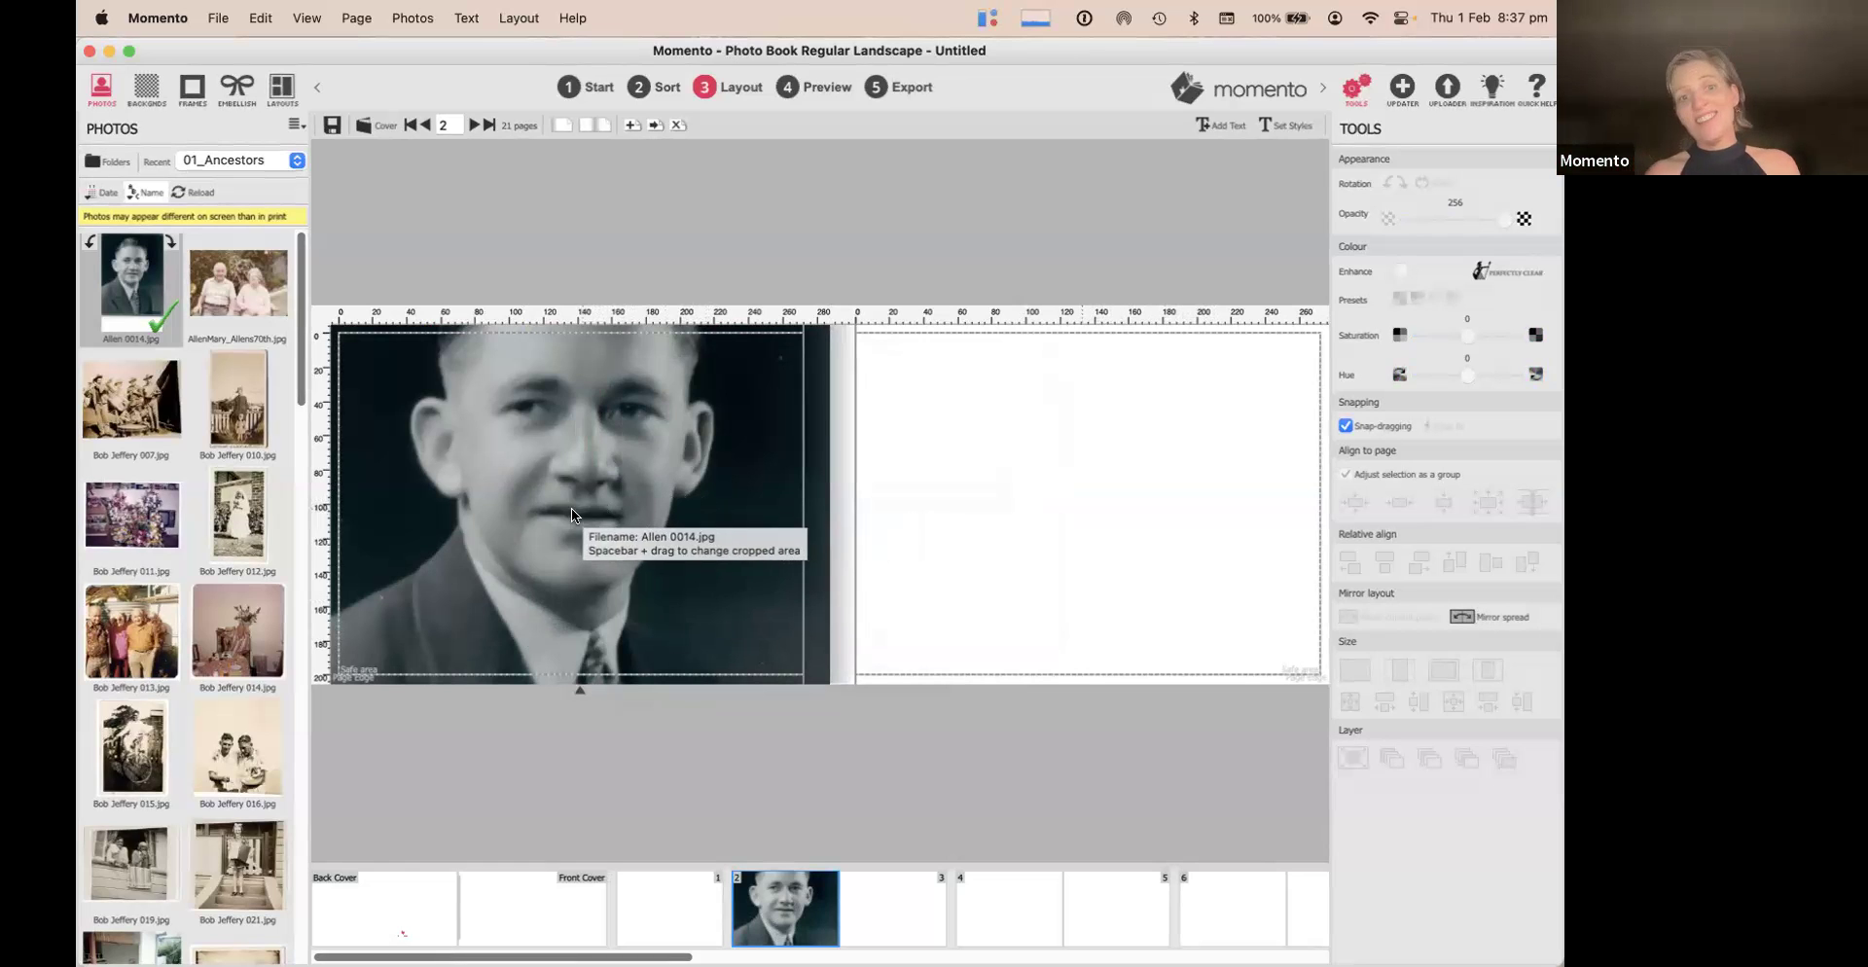
# Drag the portrait's crop inside its frame so the man's whole head shows
pyautogui.click(516, 508)
pyautogui.moveTo(517, 508); pyautogui.dragTo(665, 537)
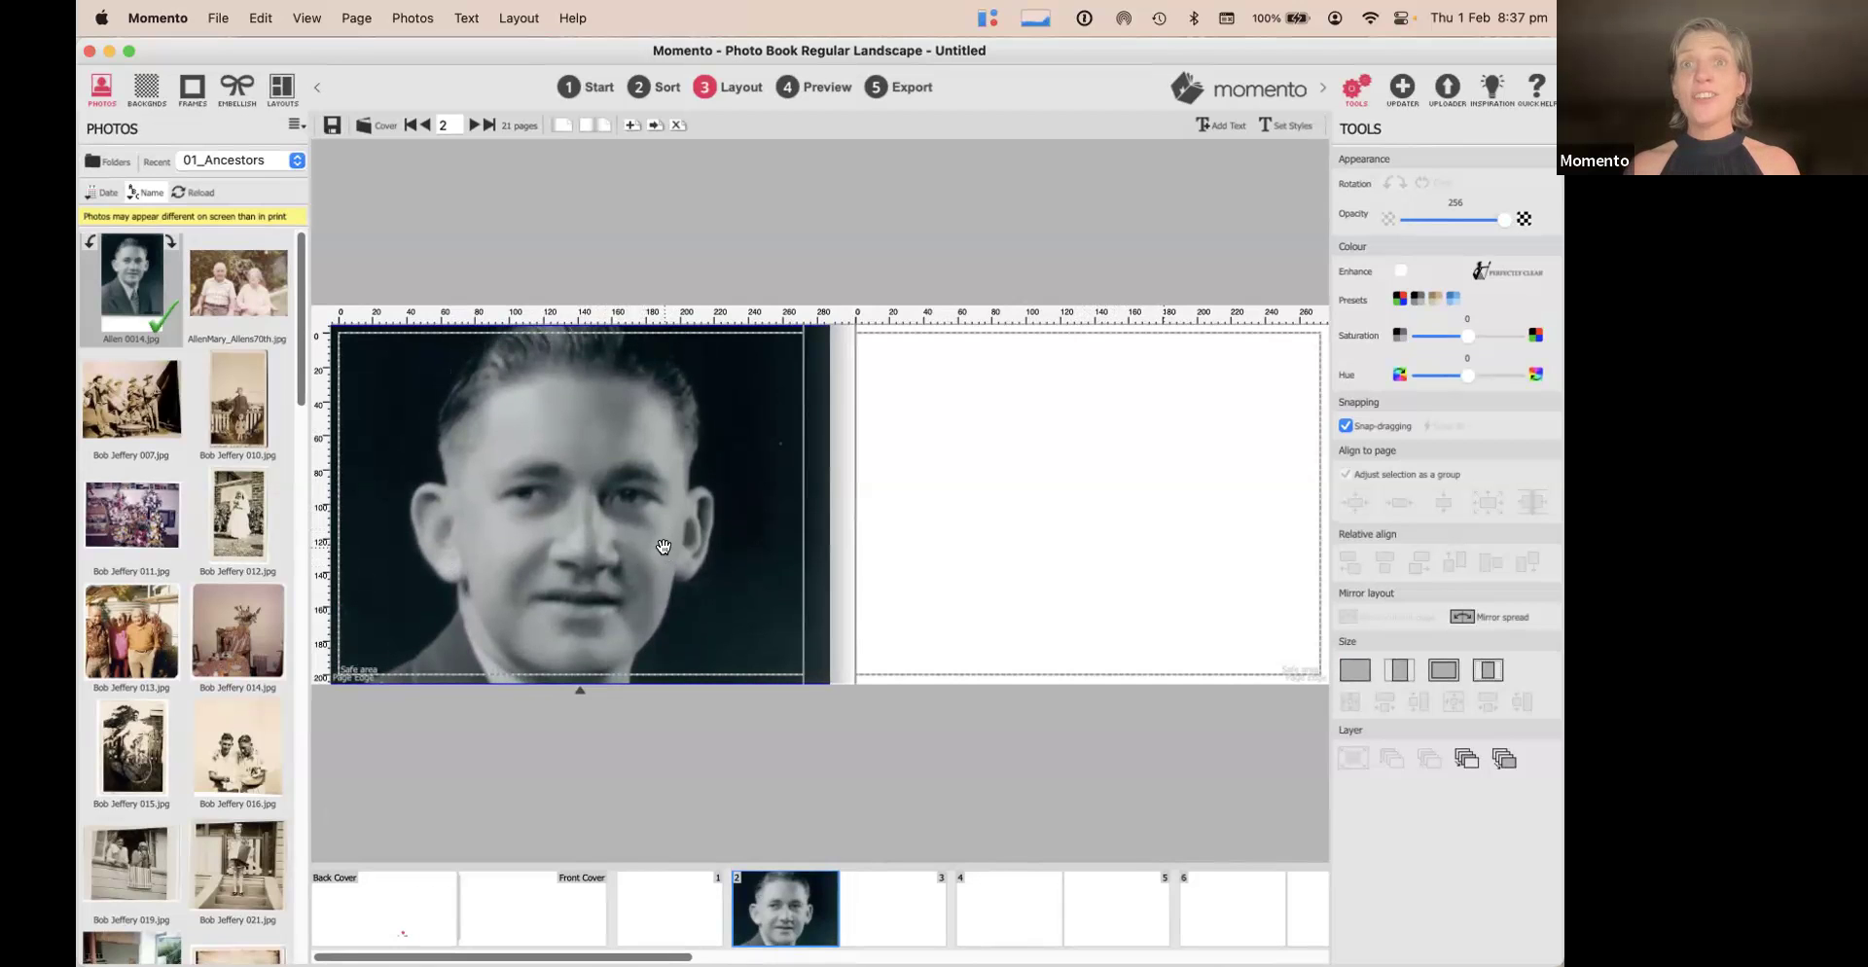
pyautogui.rightClick(595, 474)
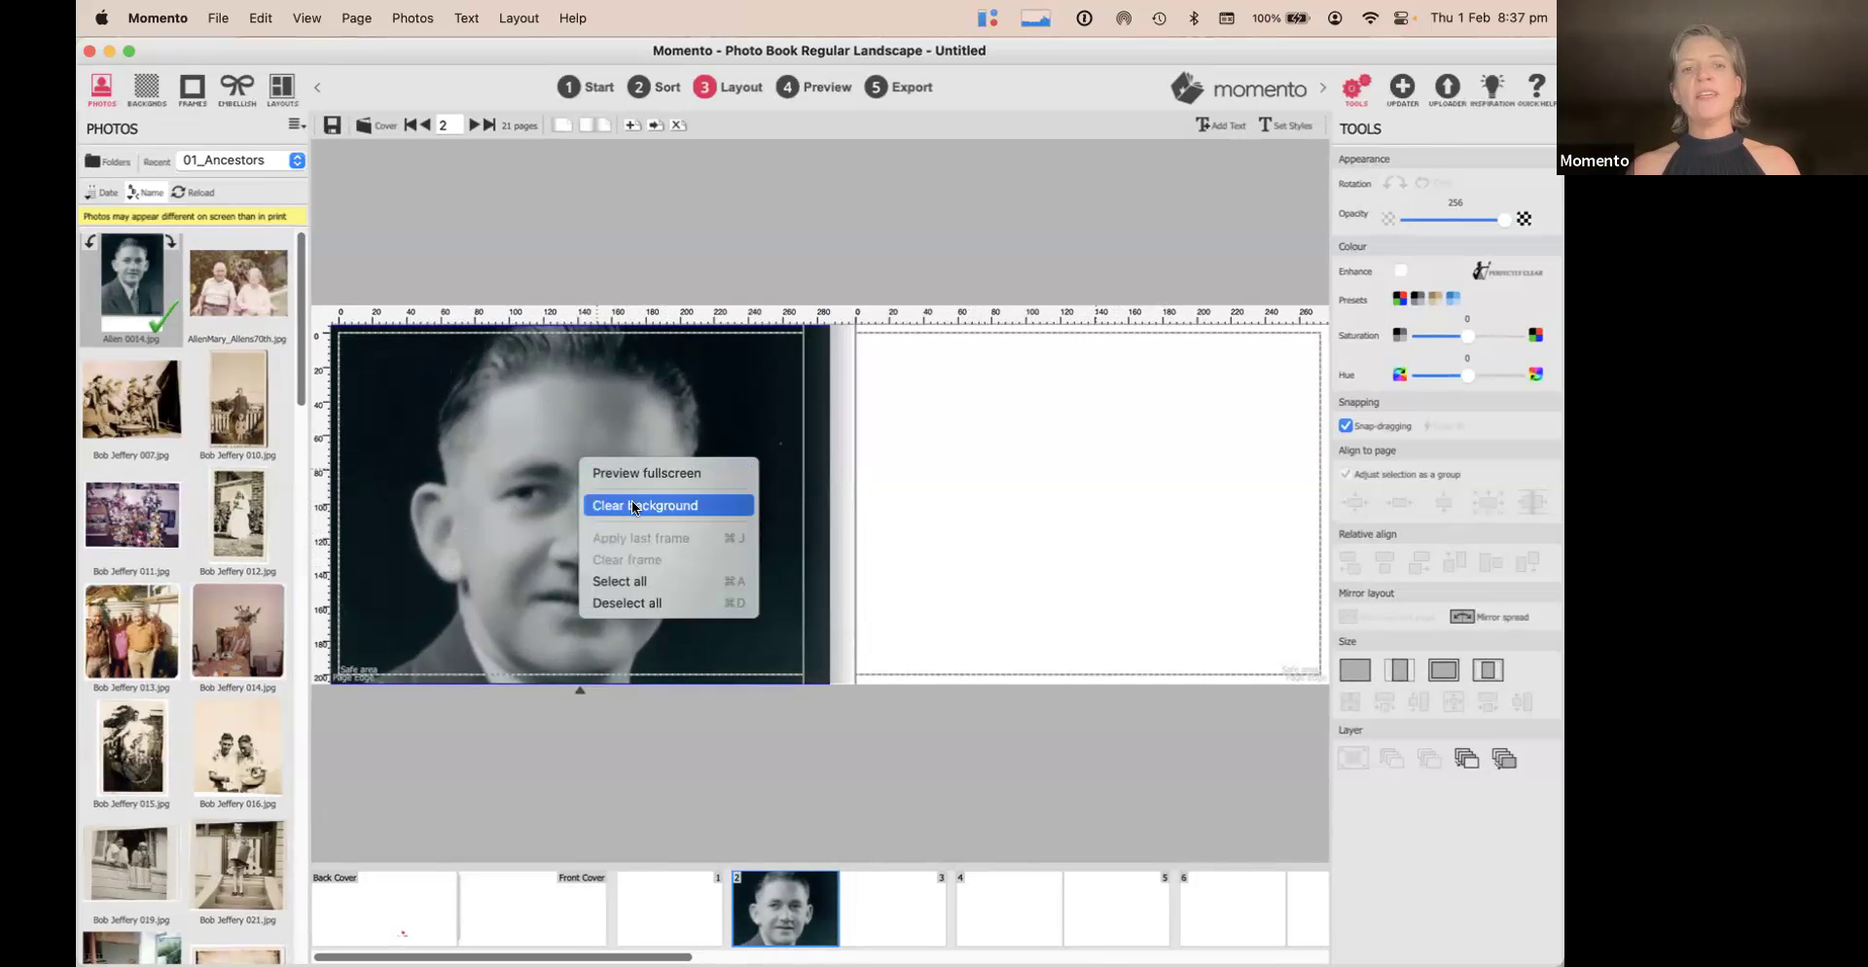
pyautogui.click(634, 392)
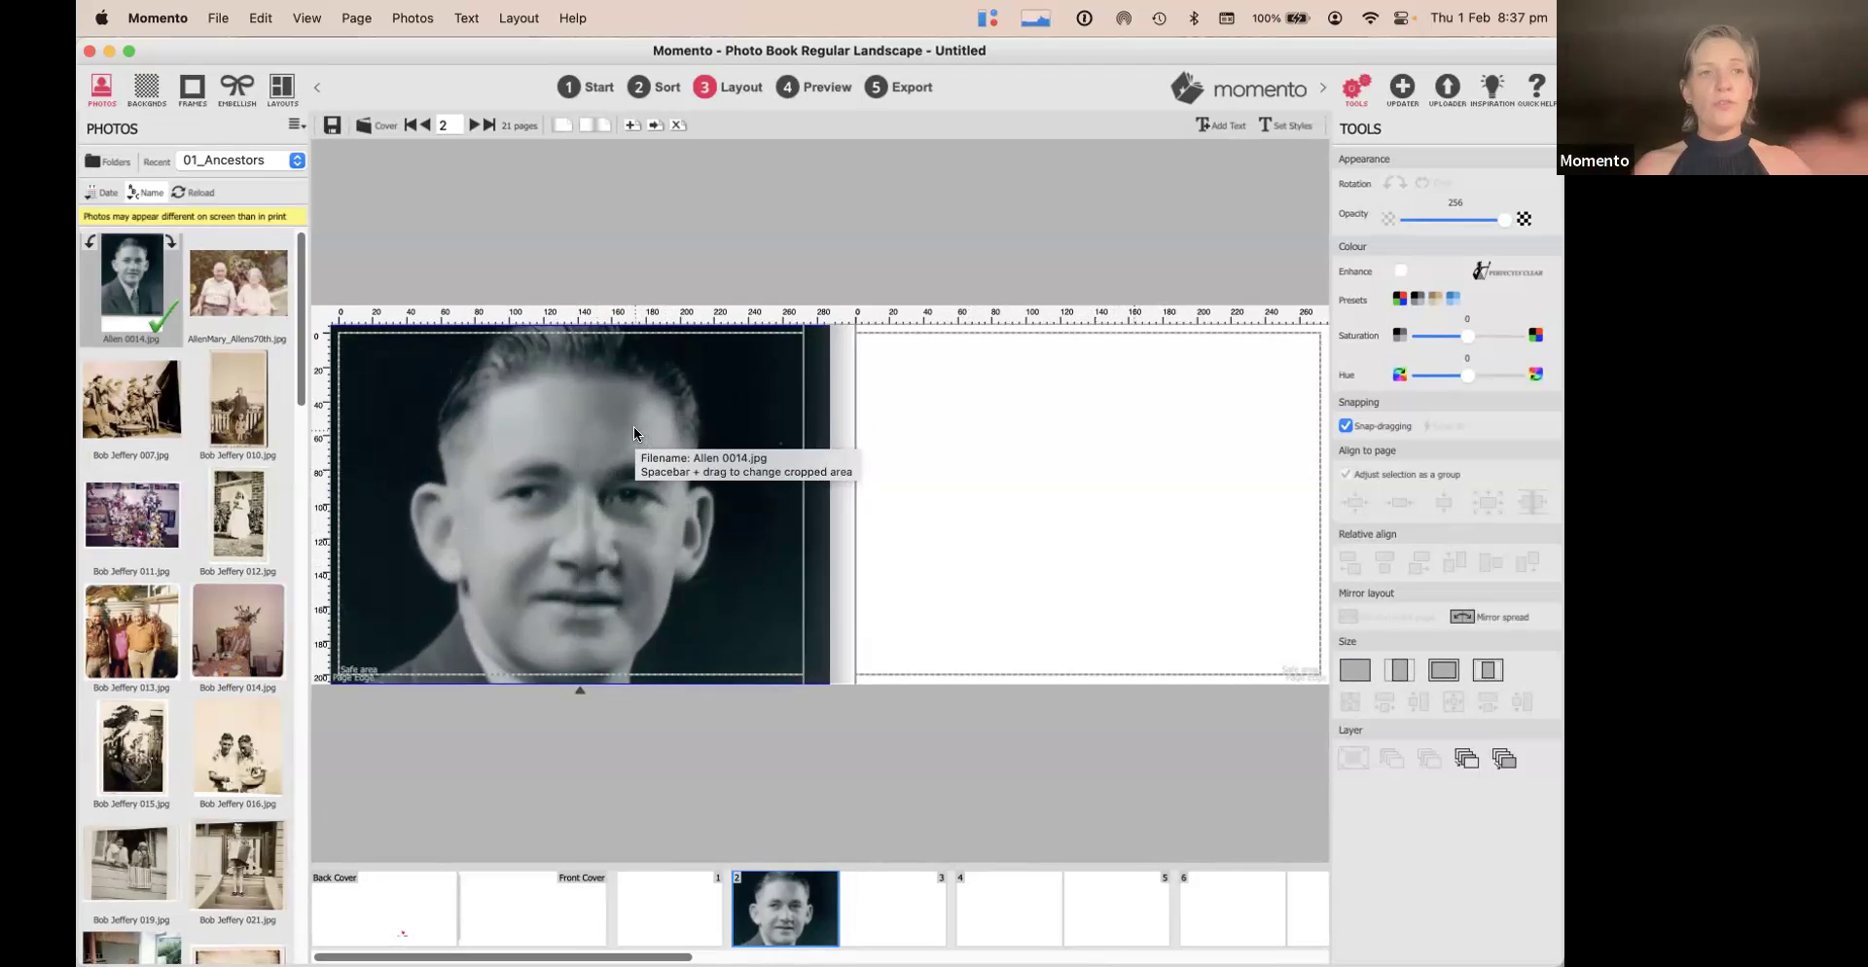
pyautogui.rightClick(632, 420)
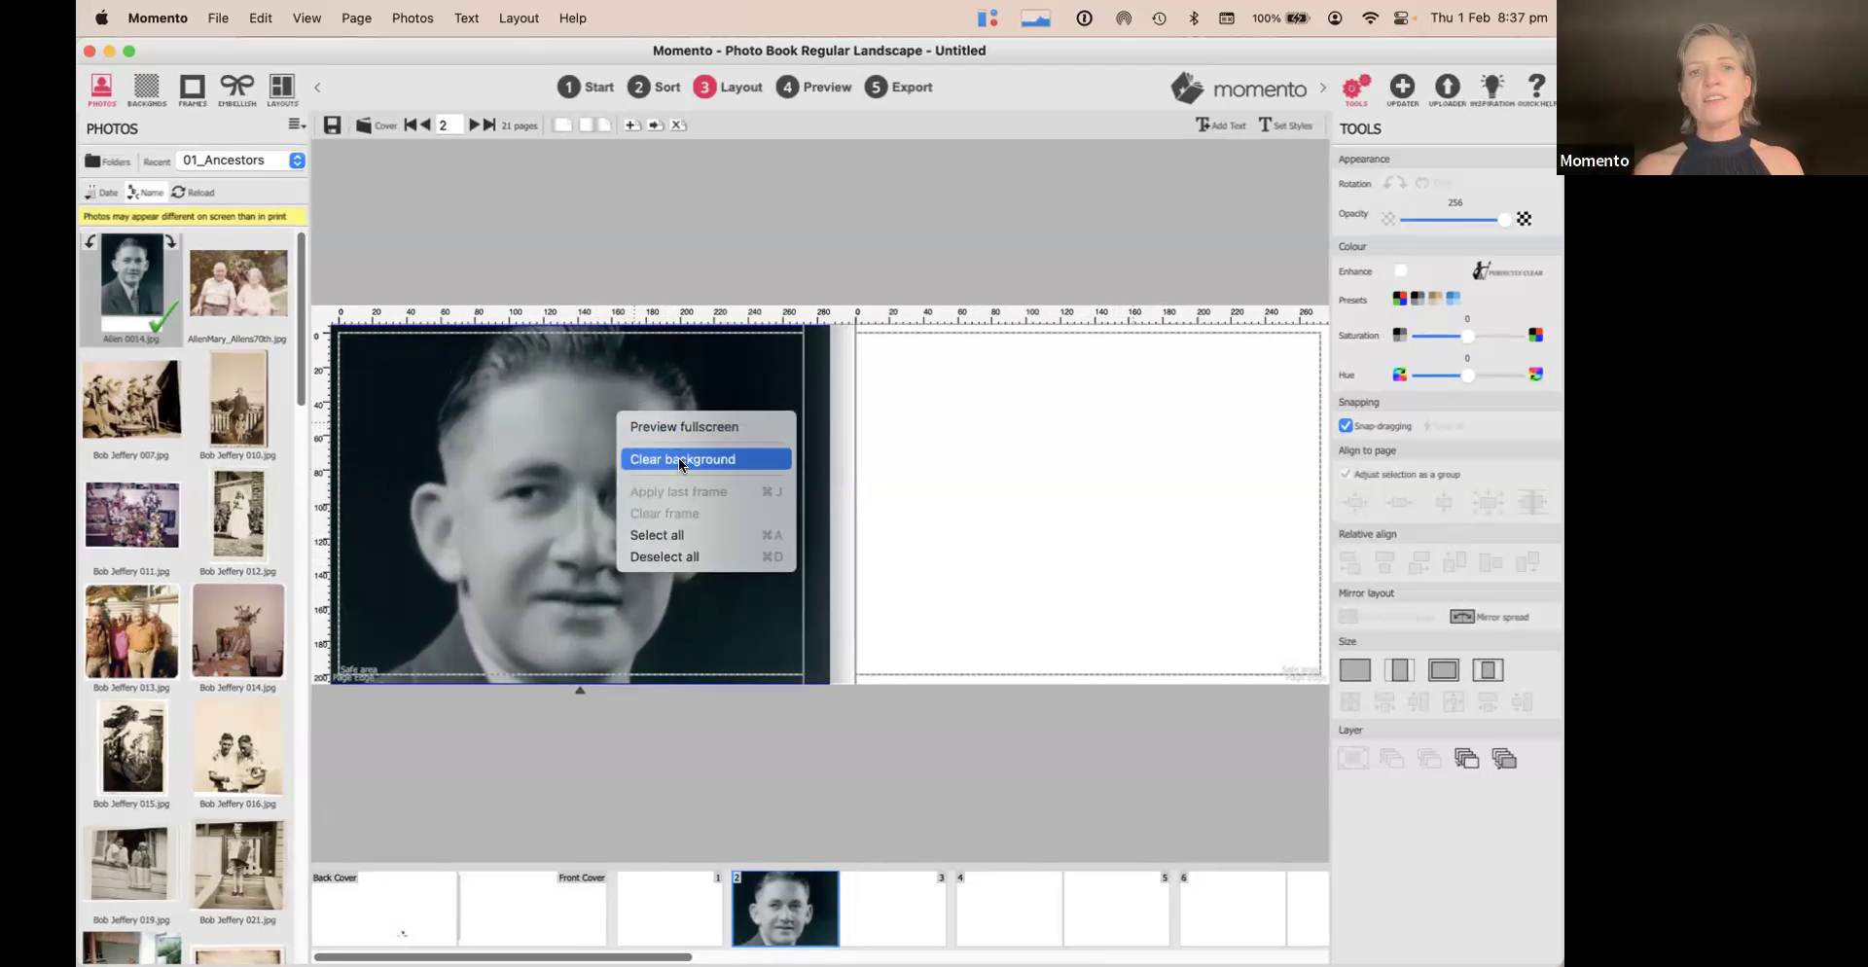
pyautogui.click(560, 378)
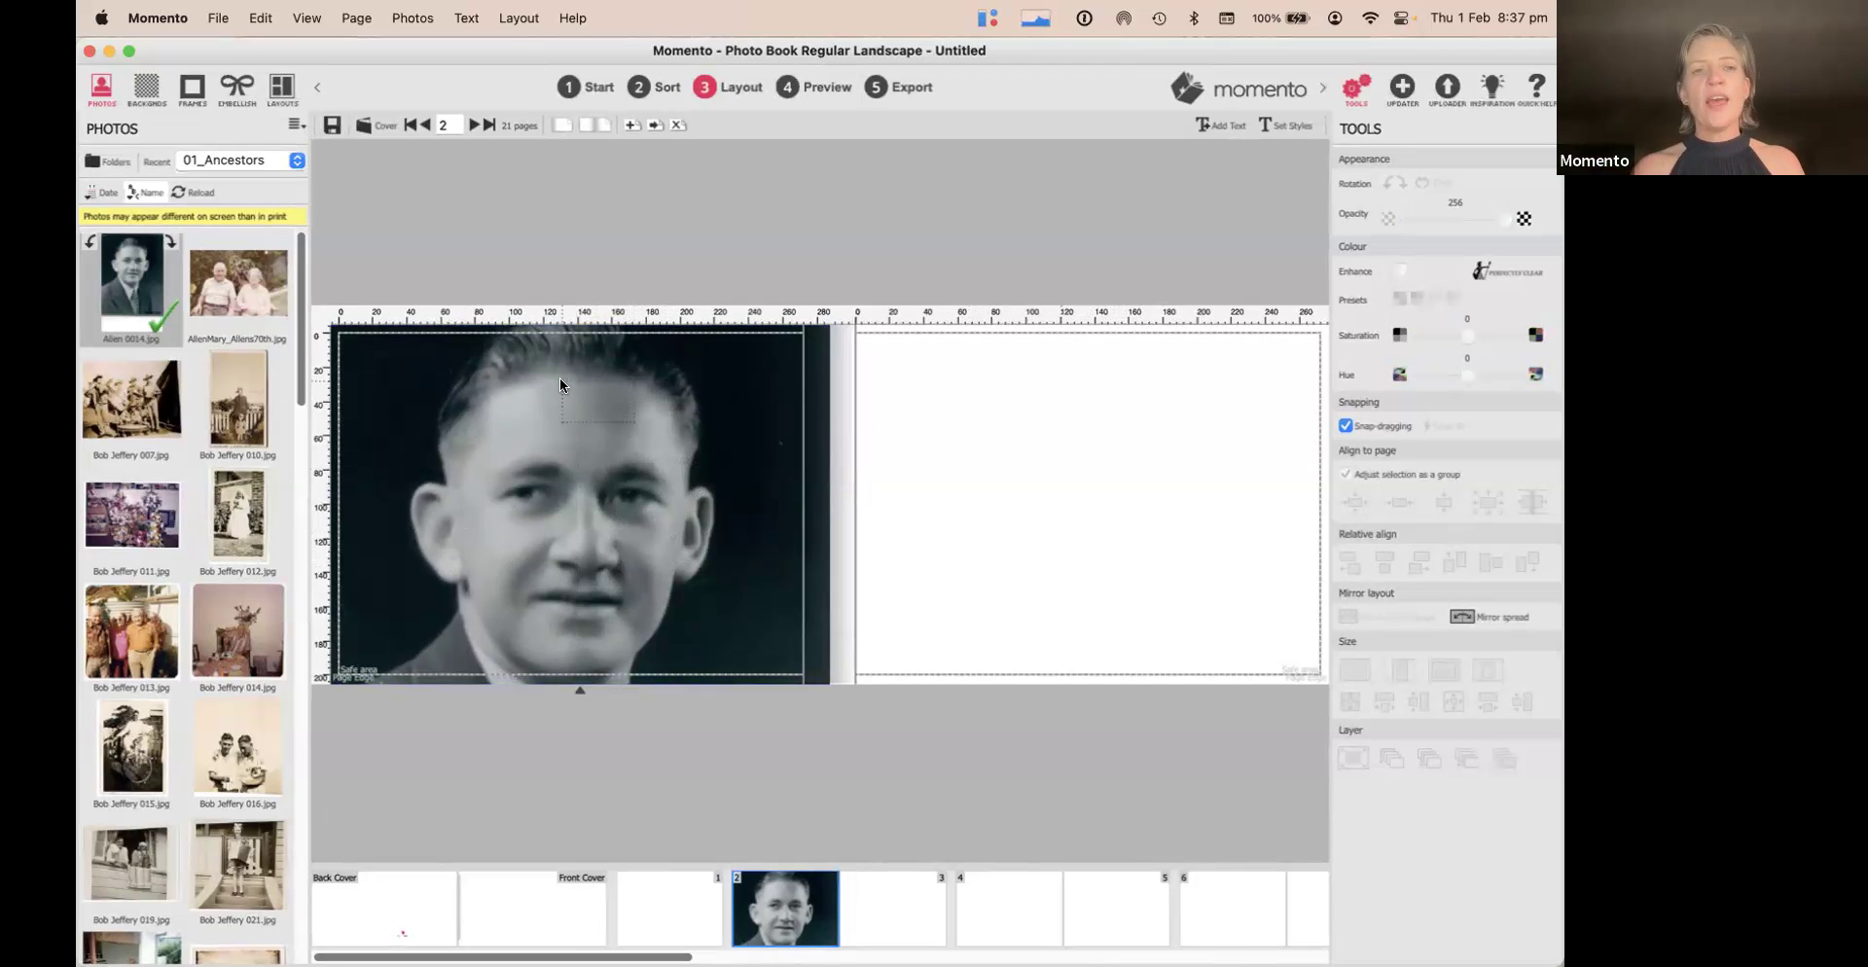
pyautogui.click(507, 17)
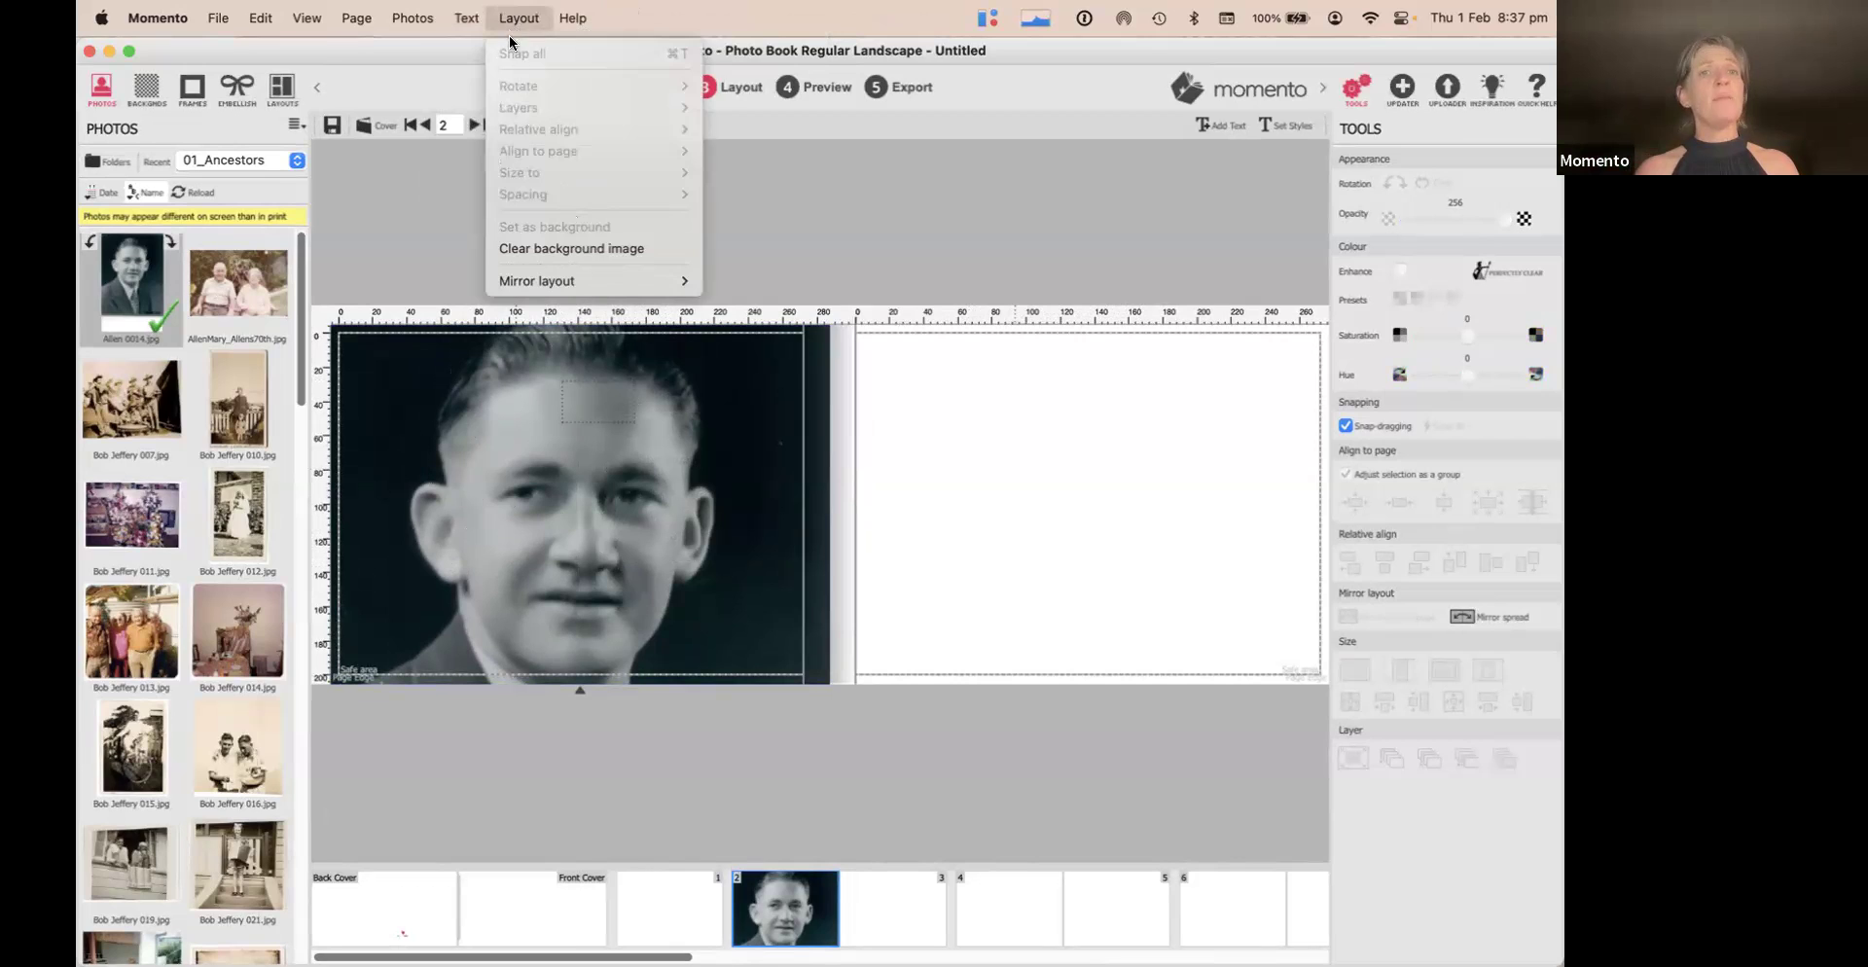
# Show the Keyboard Shortcuts list from Quick Help's Contents and scroll through it
pyautogui.click(1447, 129)
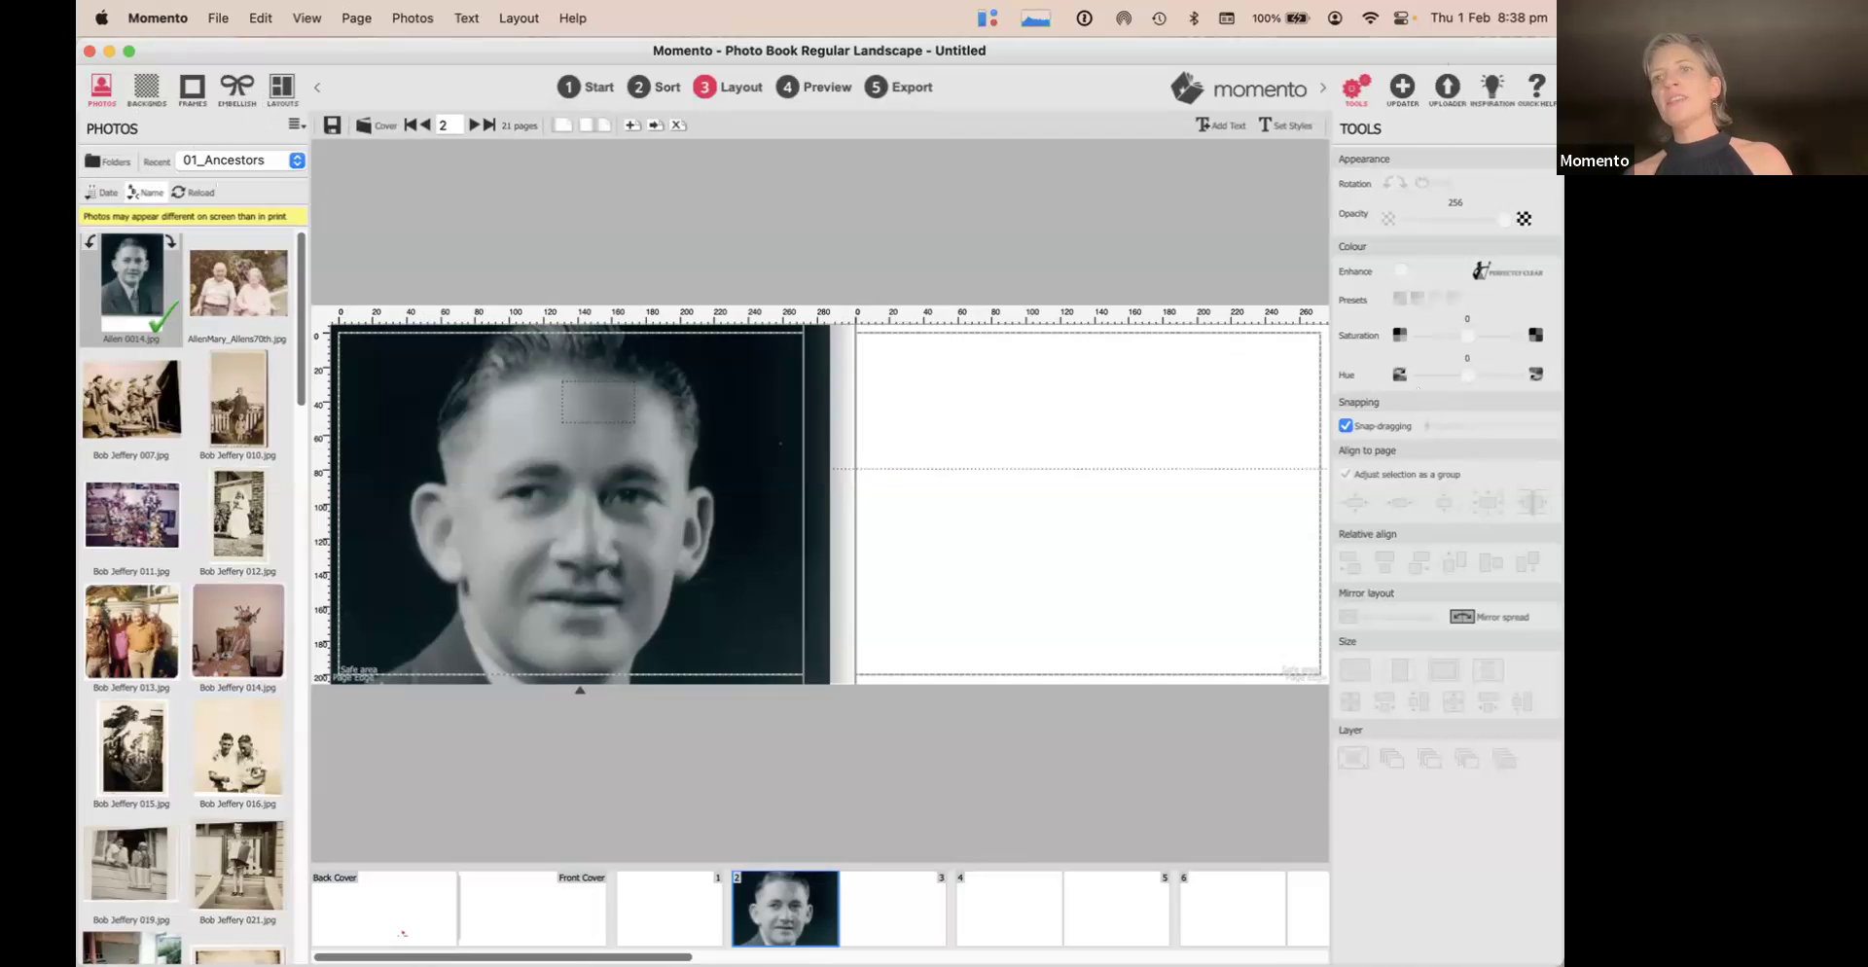
pyautogui.click(1536, 86)
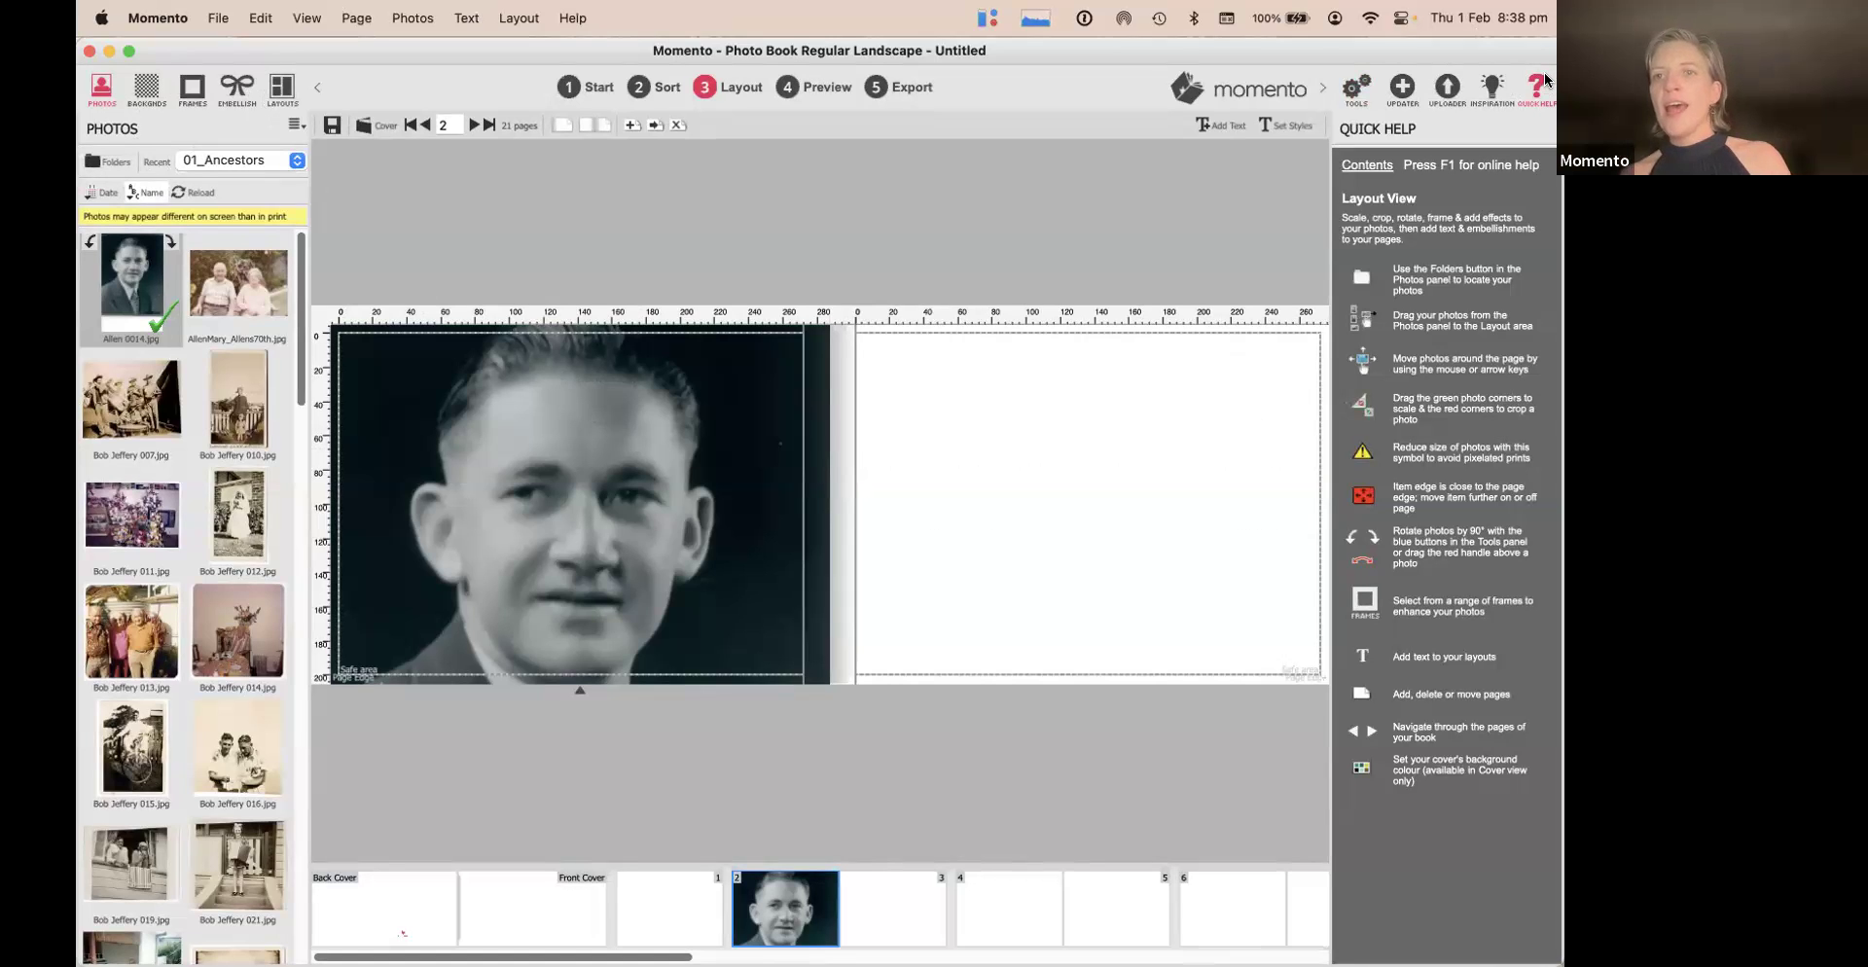
pyautogui.click(1367, 165)
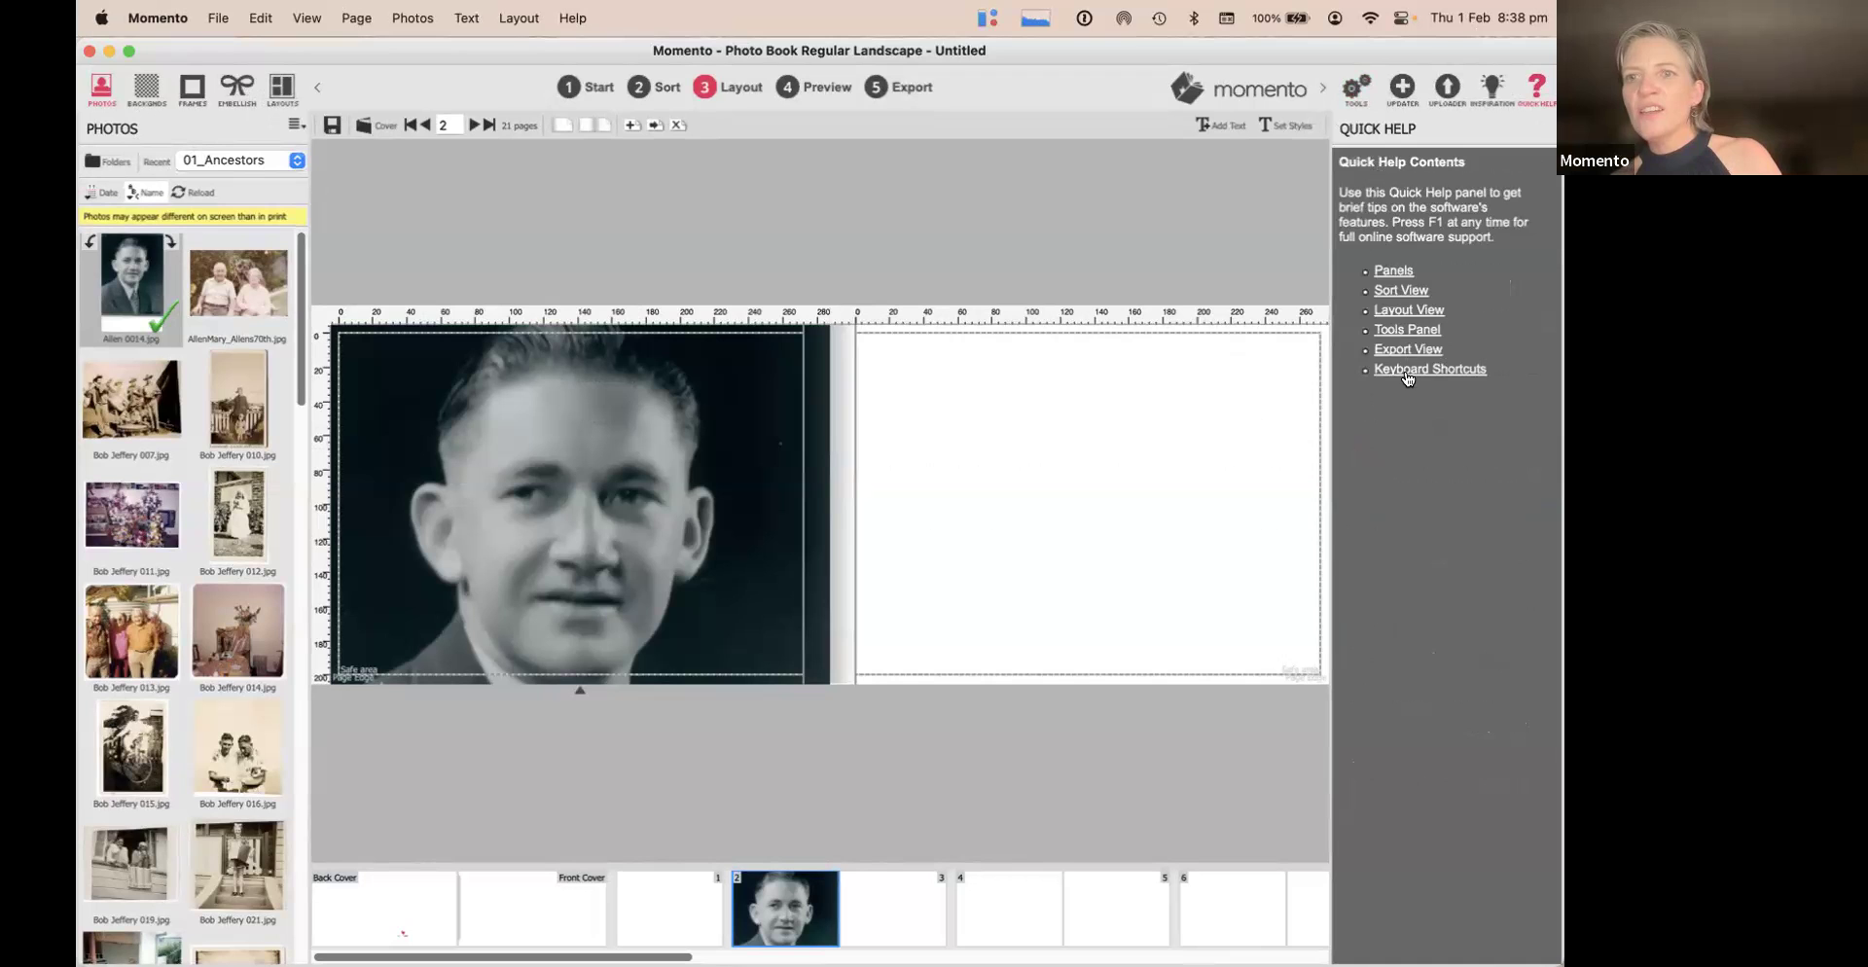
pyautogui.click(1410, 369)
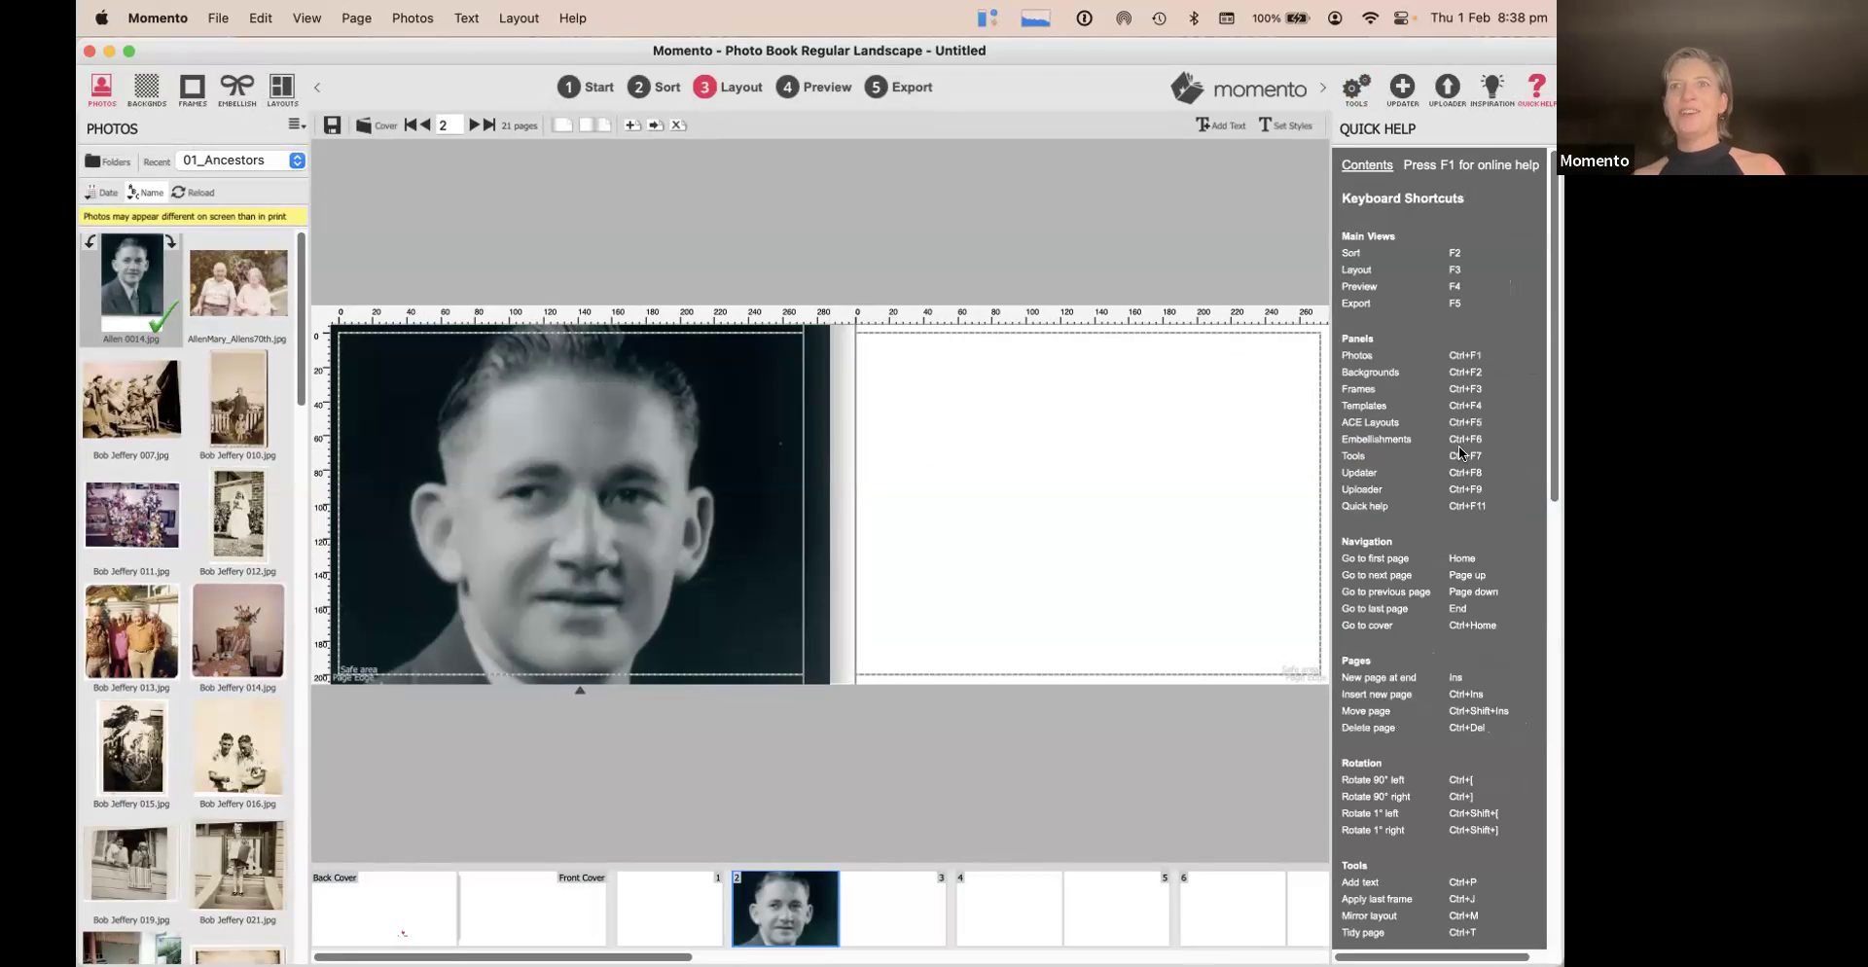
pyautogui.scroll(-5, 1458, 445)
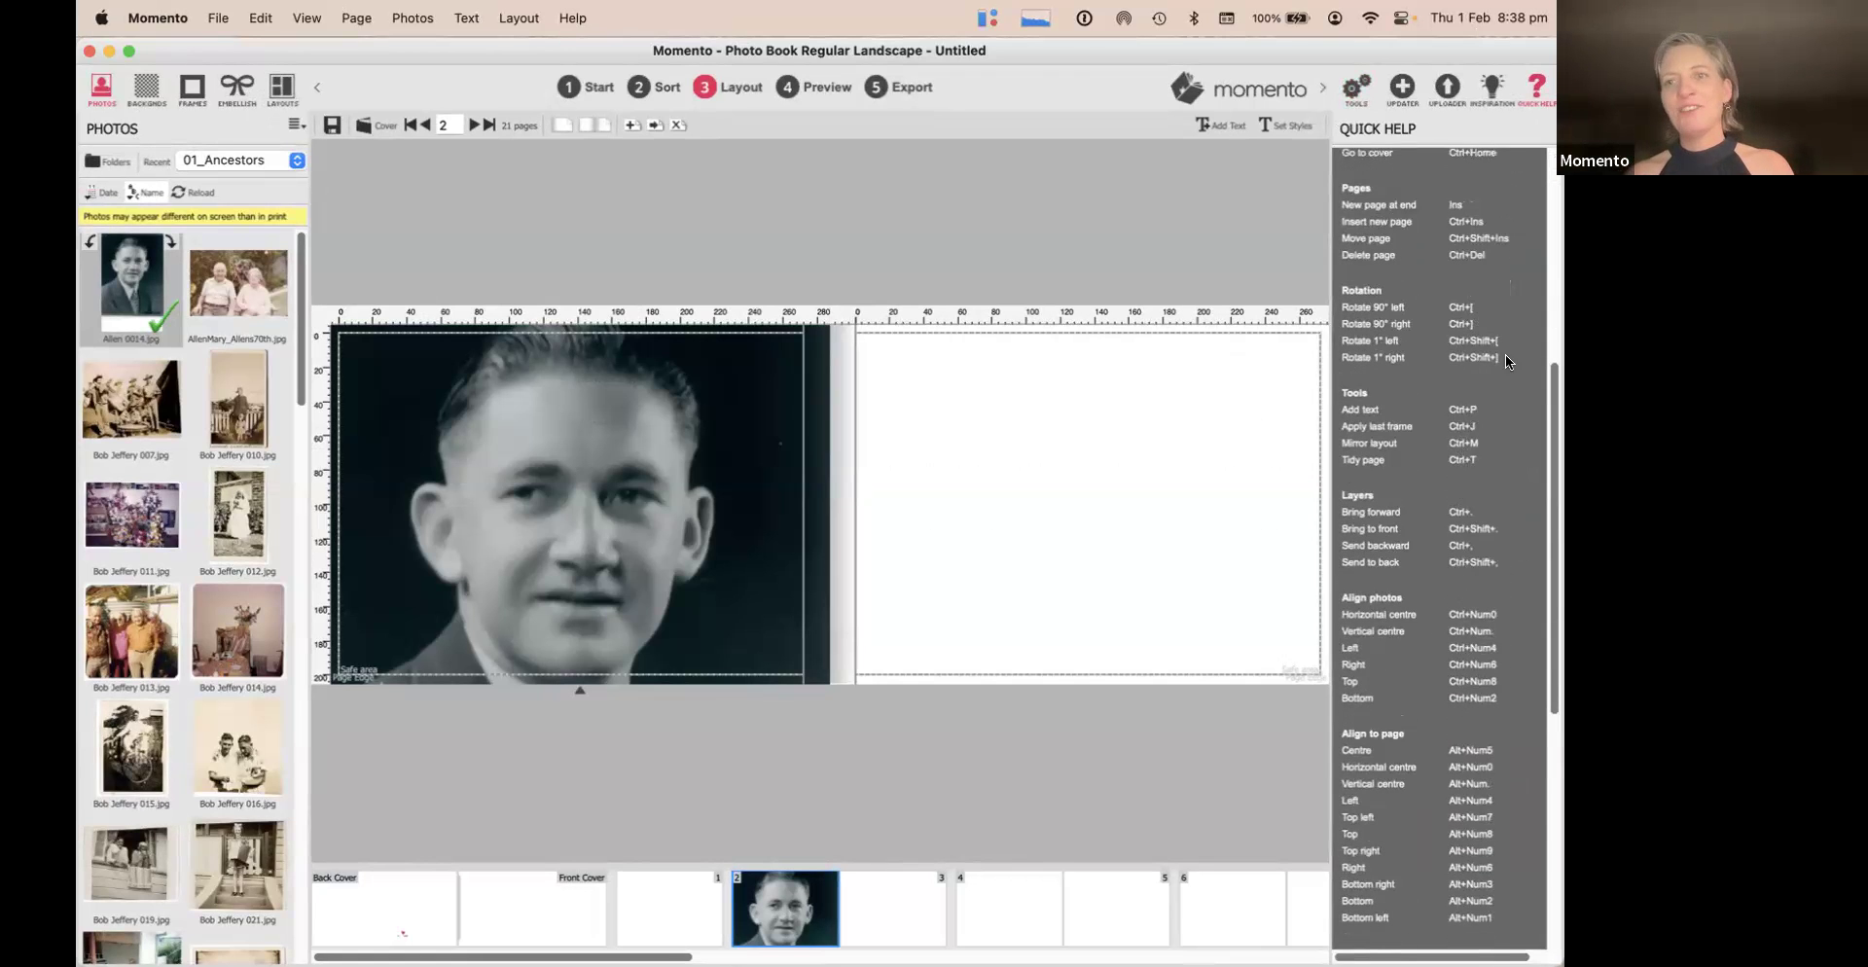
pyautogui.scroll(5, 1430, 370)
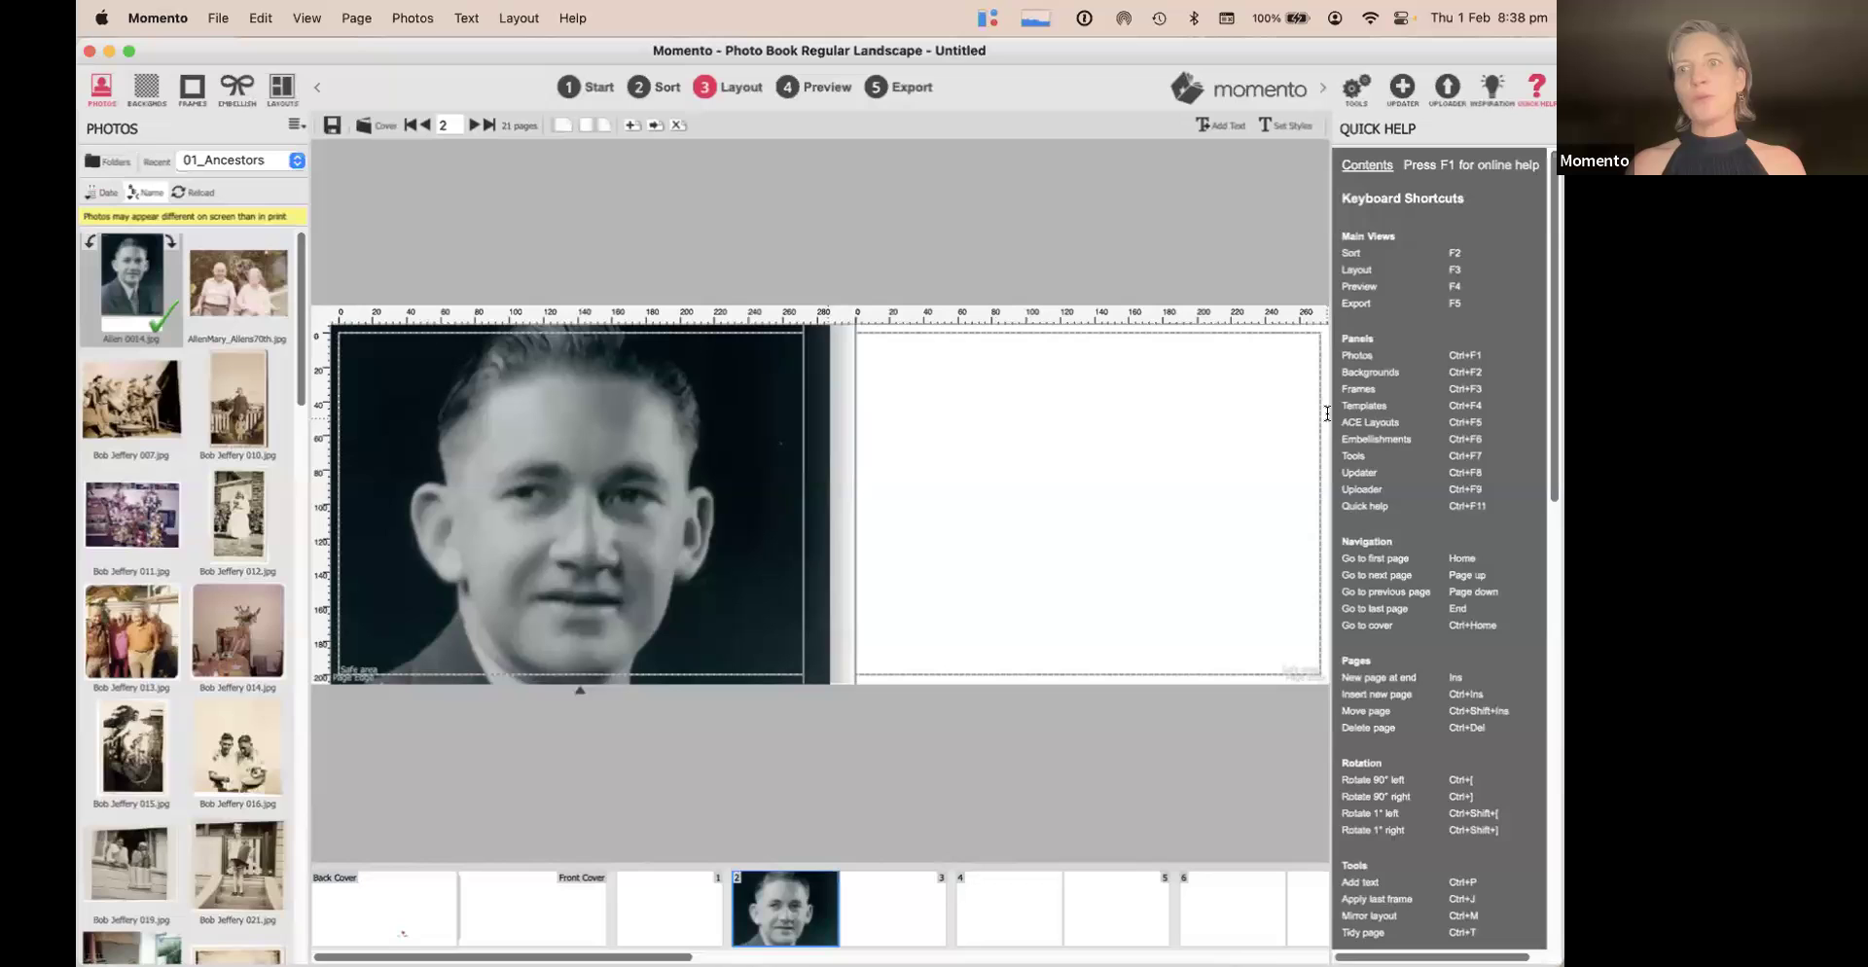
pyautogui.rightClick(580, 430)
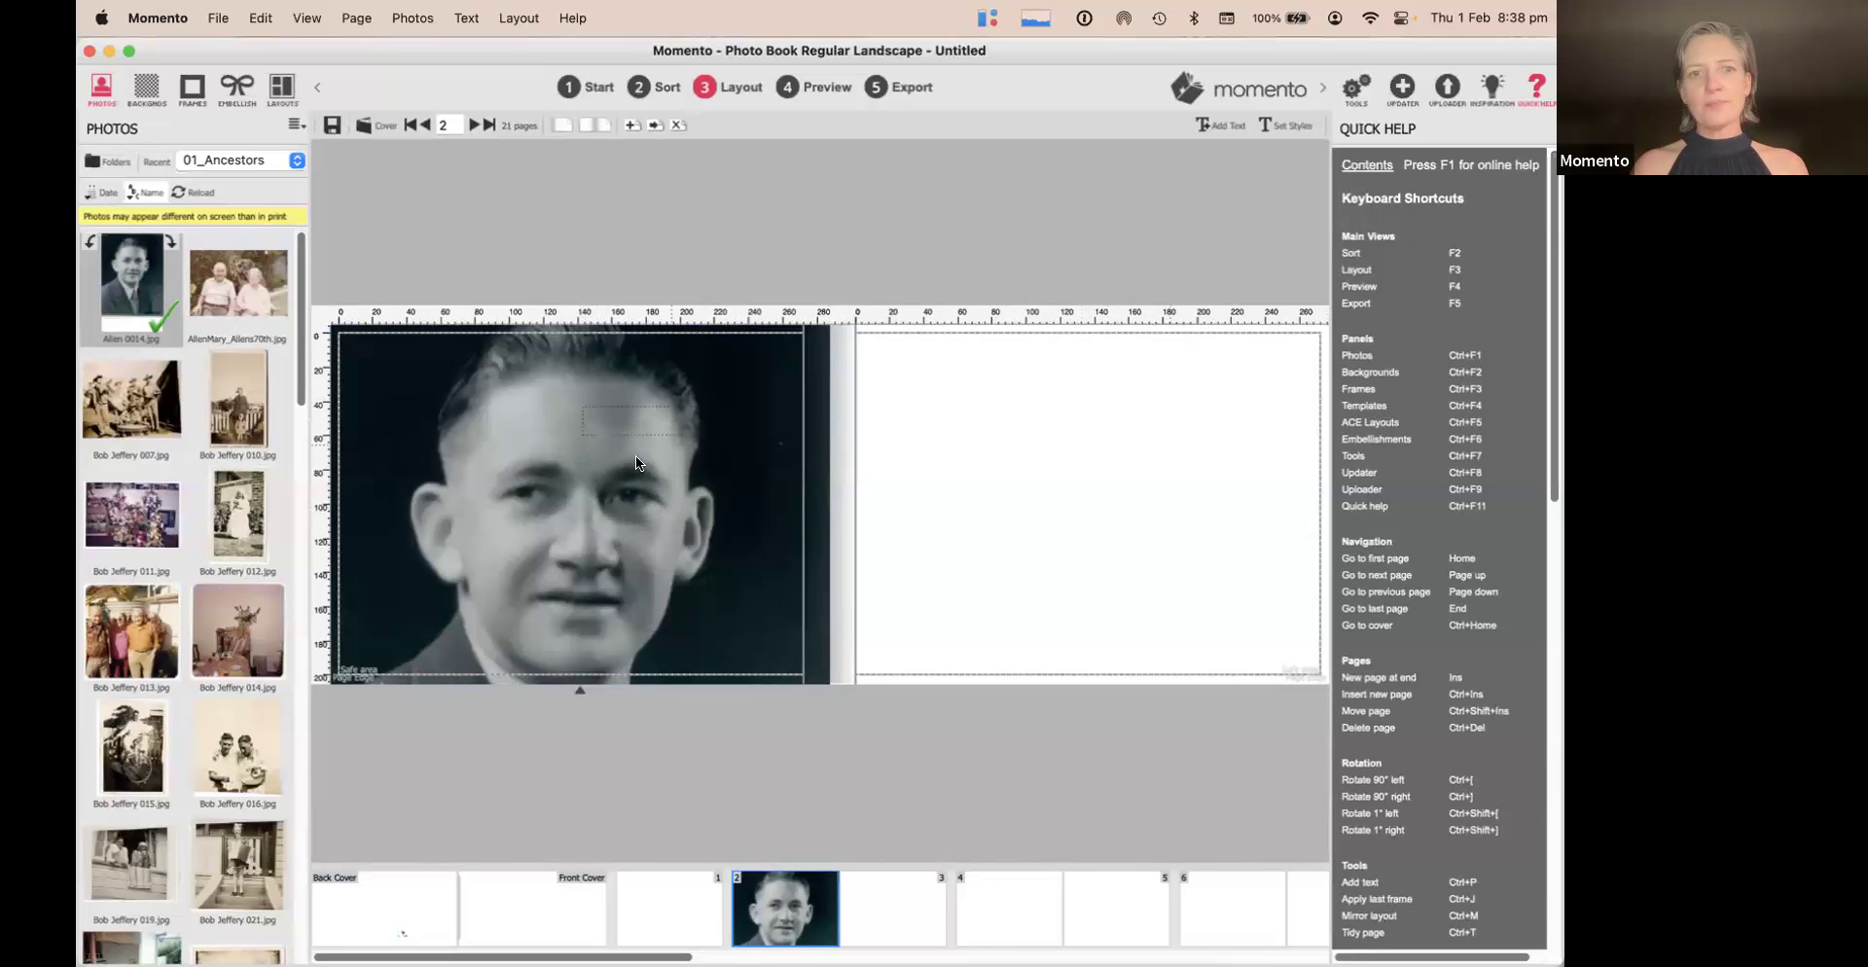
pyautogui.rightClick(587, 512)
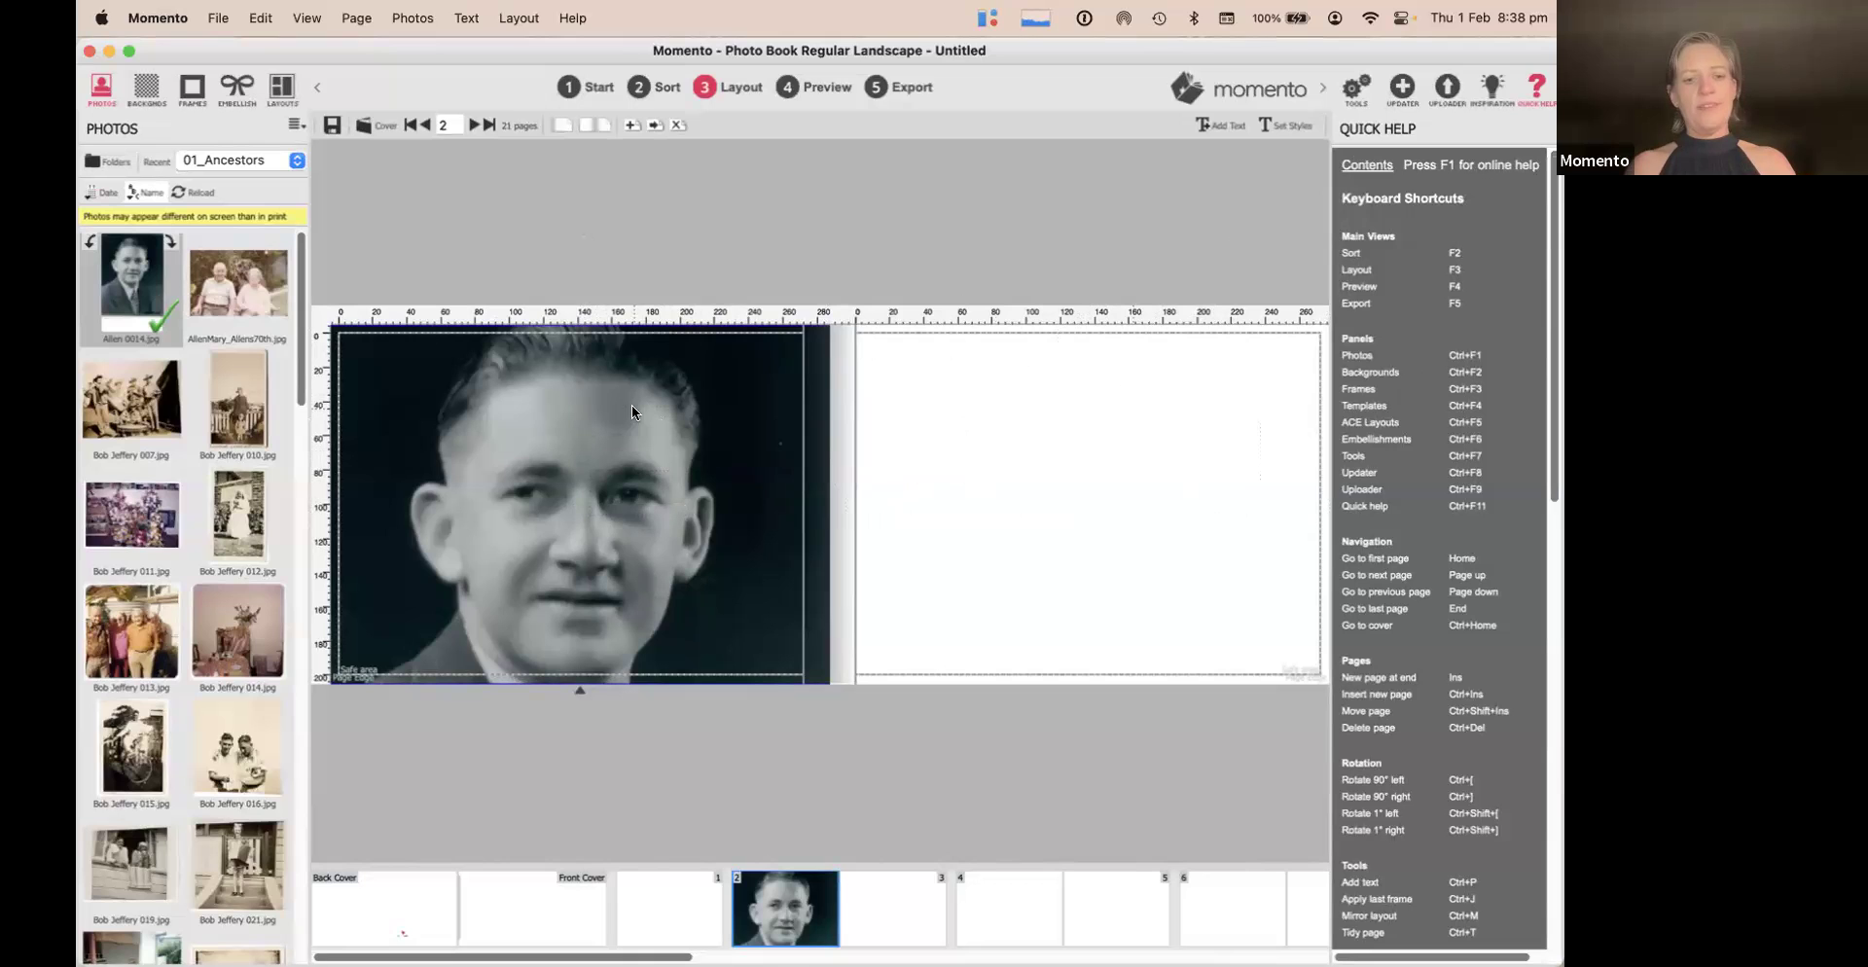
# Paste a copy of the portrait onto page 3, then go to the pages 4–5 spread
pyautogui.press('super+v')
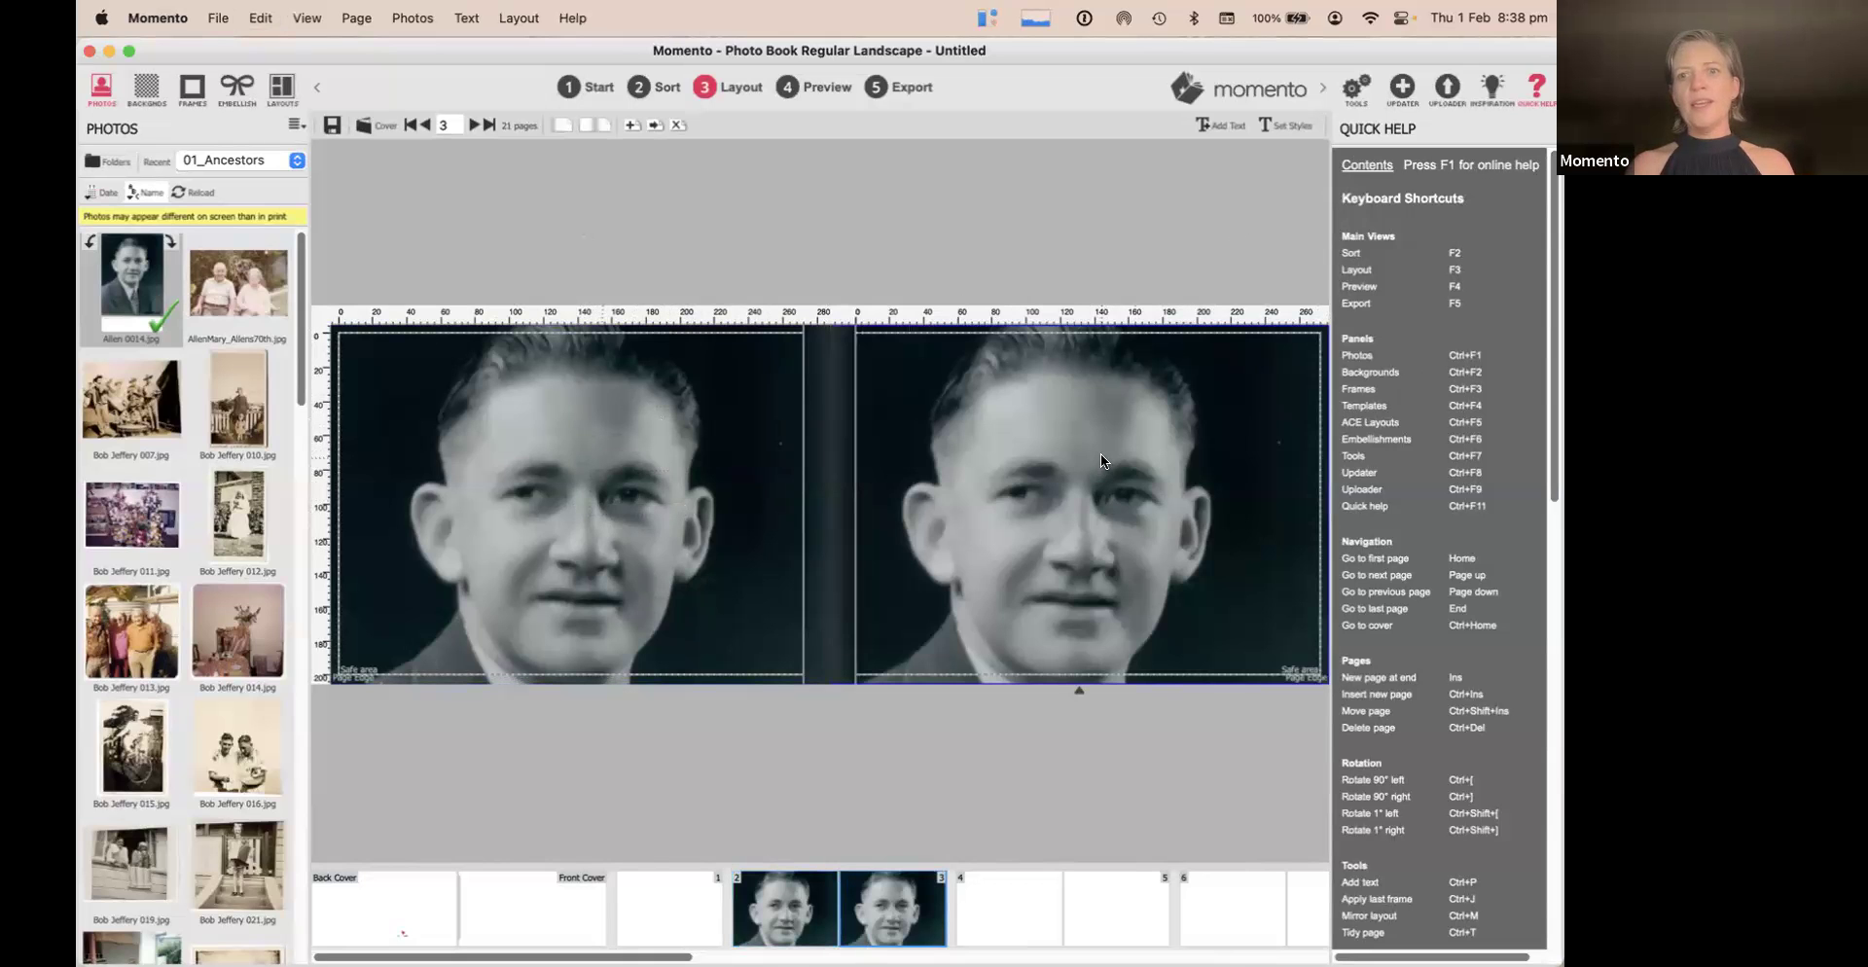
pyautogui.rightClick(1100, 453)
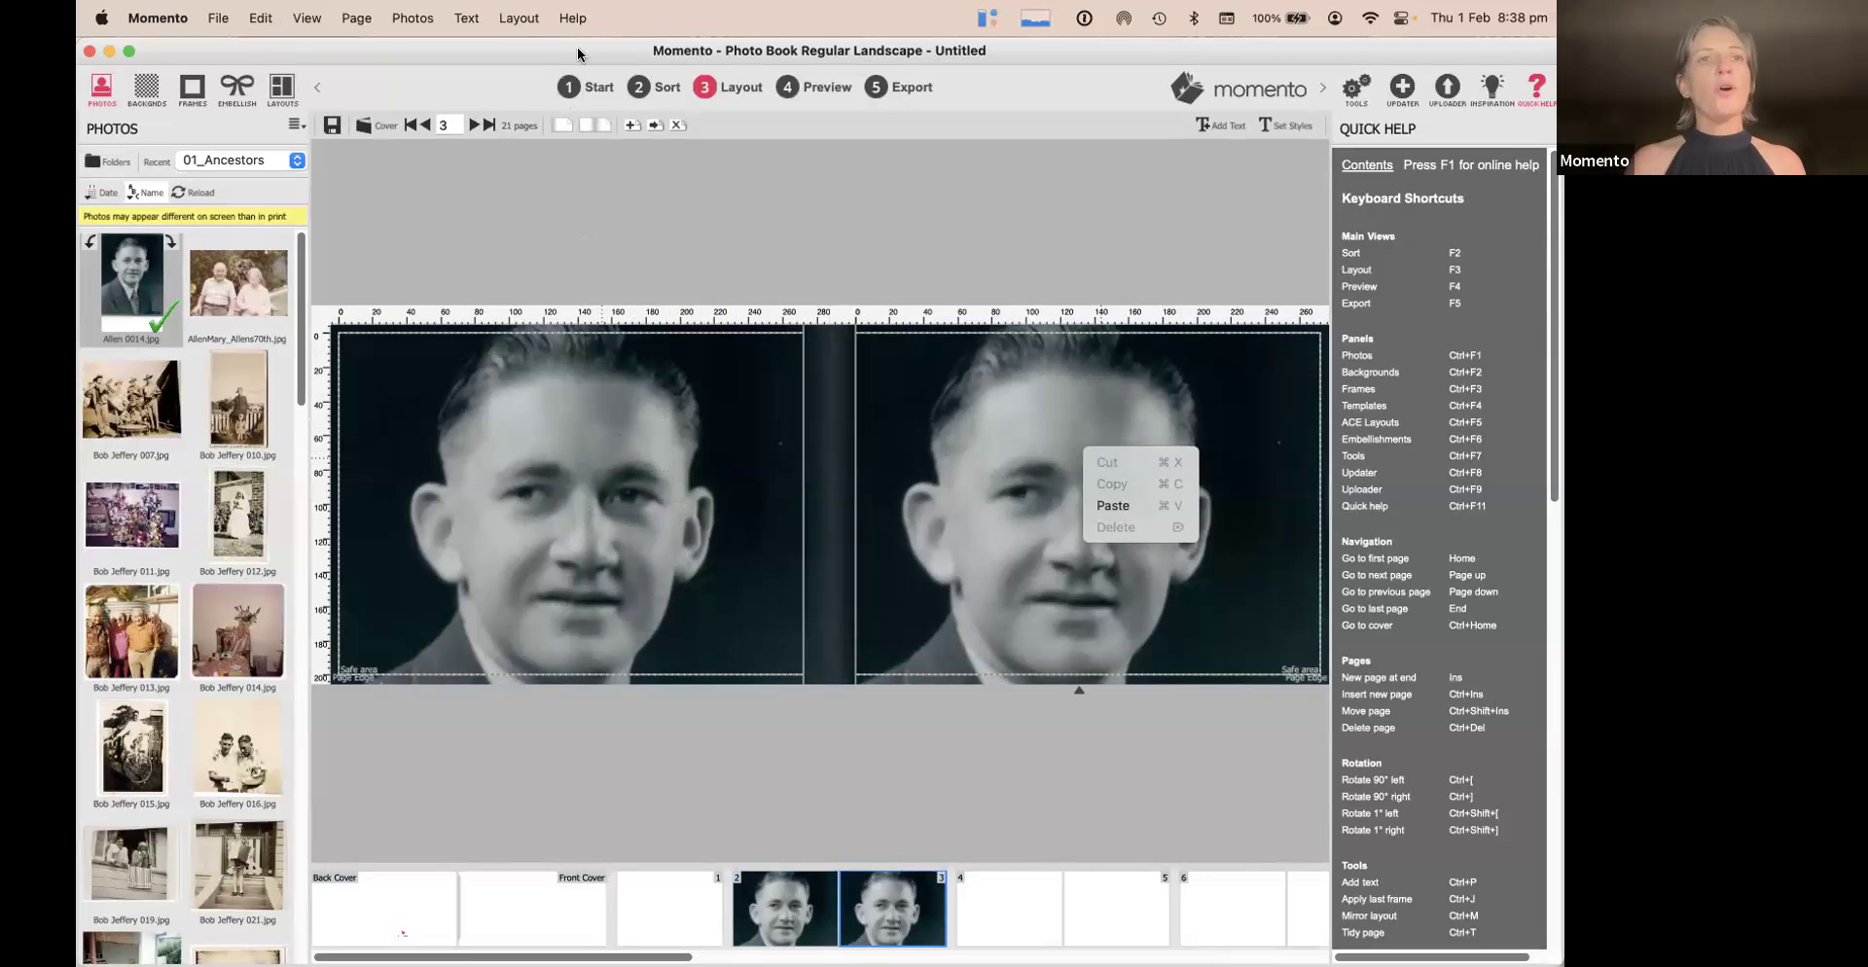
pyautogui.click(506, 19)
pyautogui.click(515, 18)
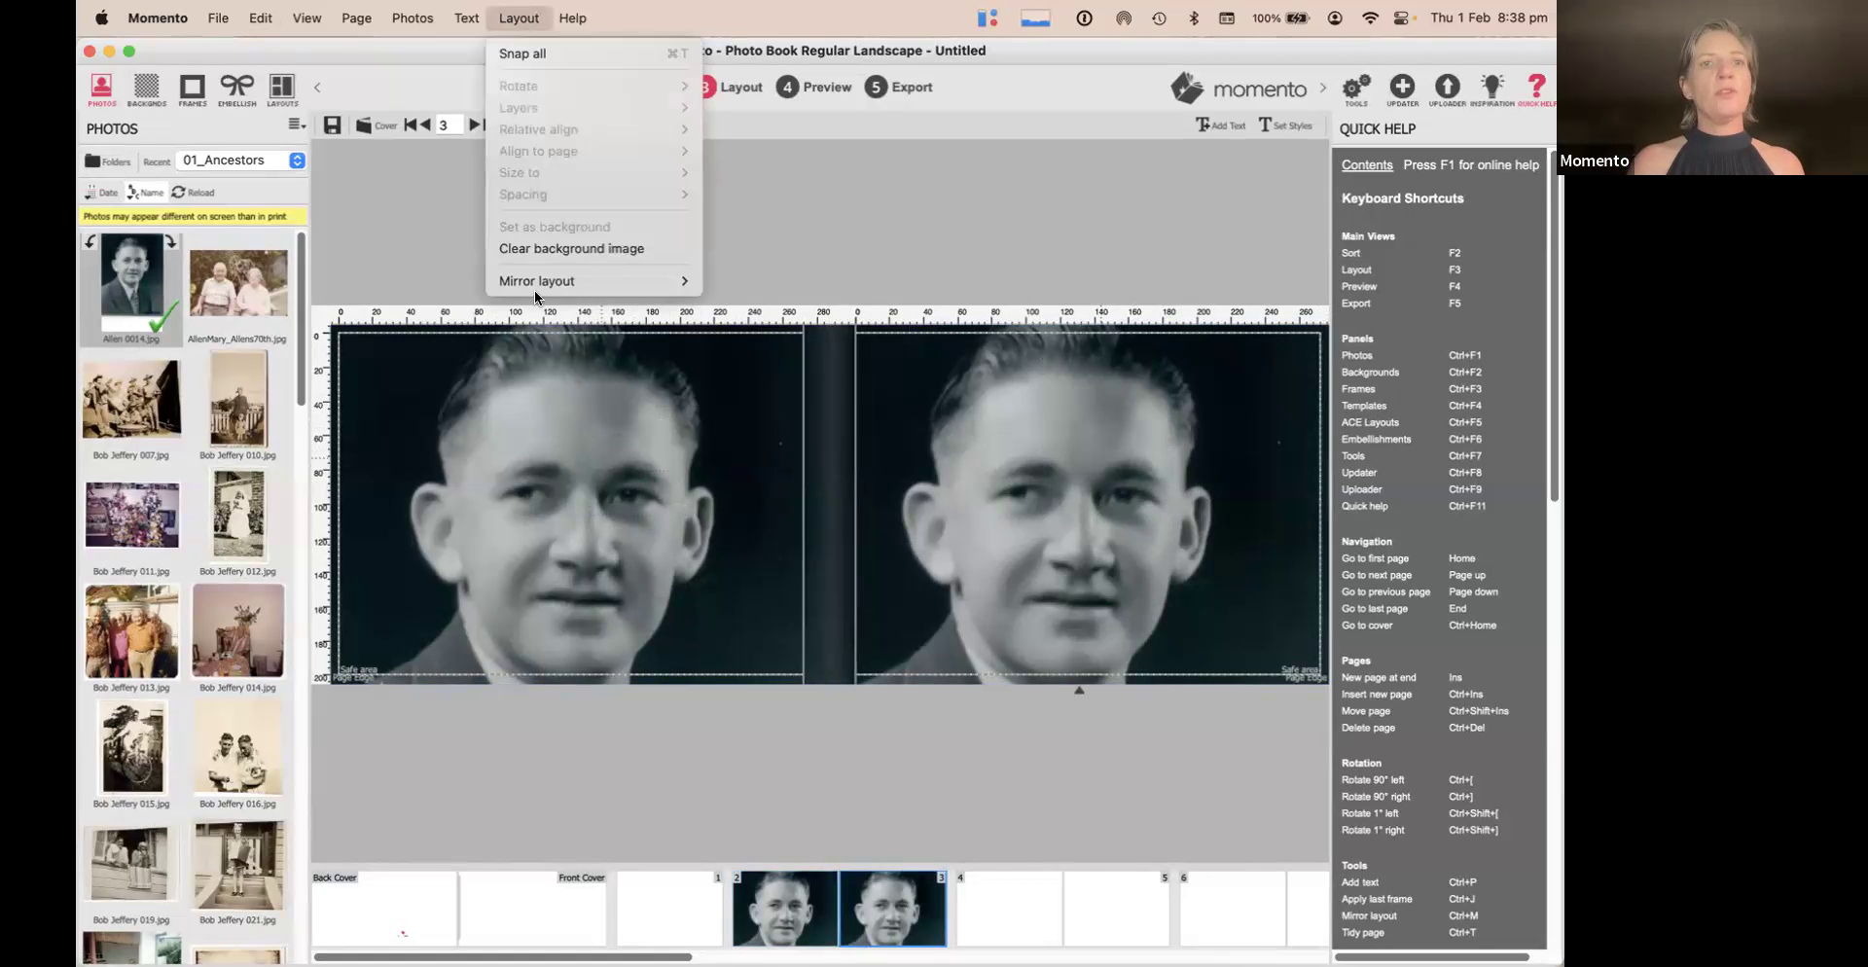
pyautogui.click(545, 249)
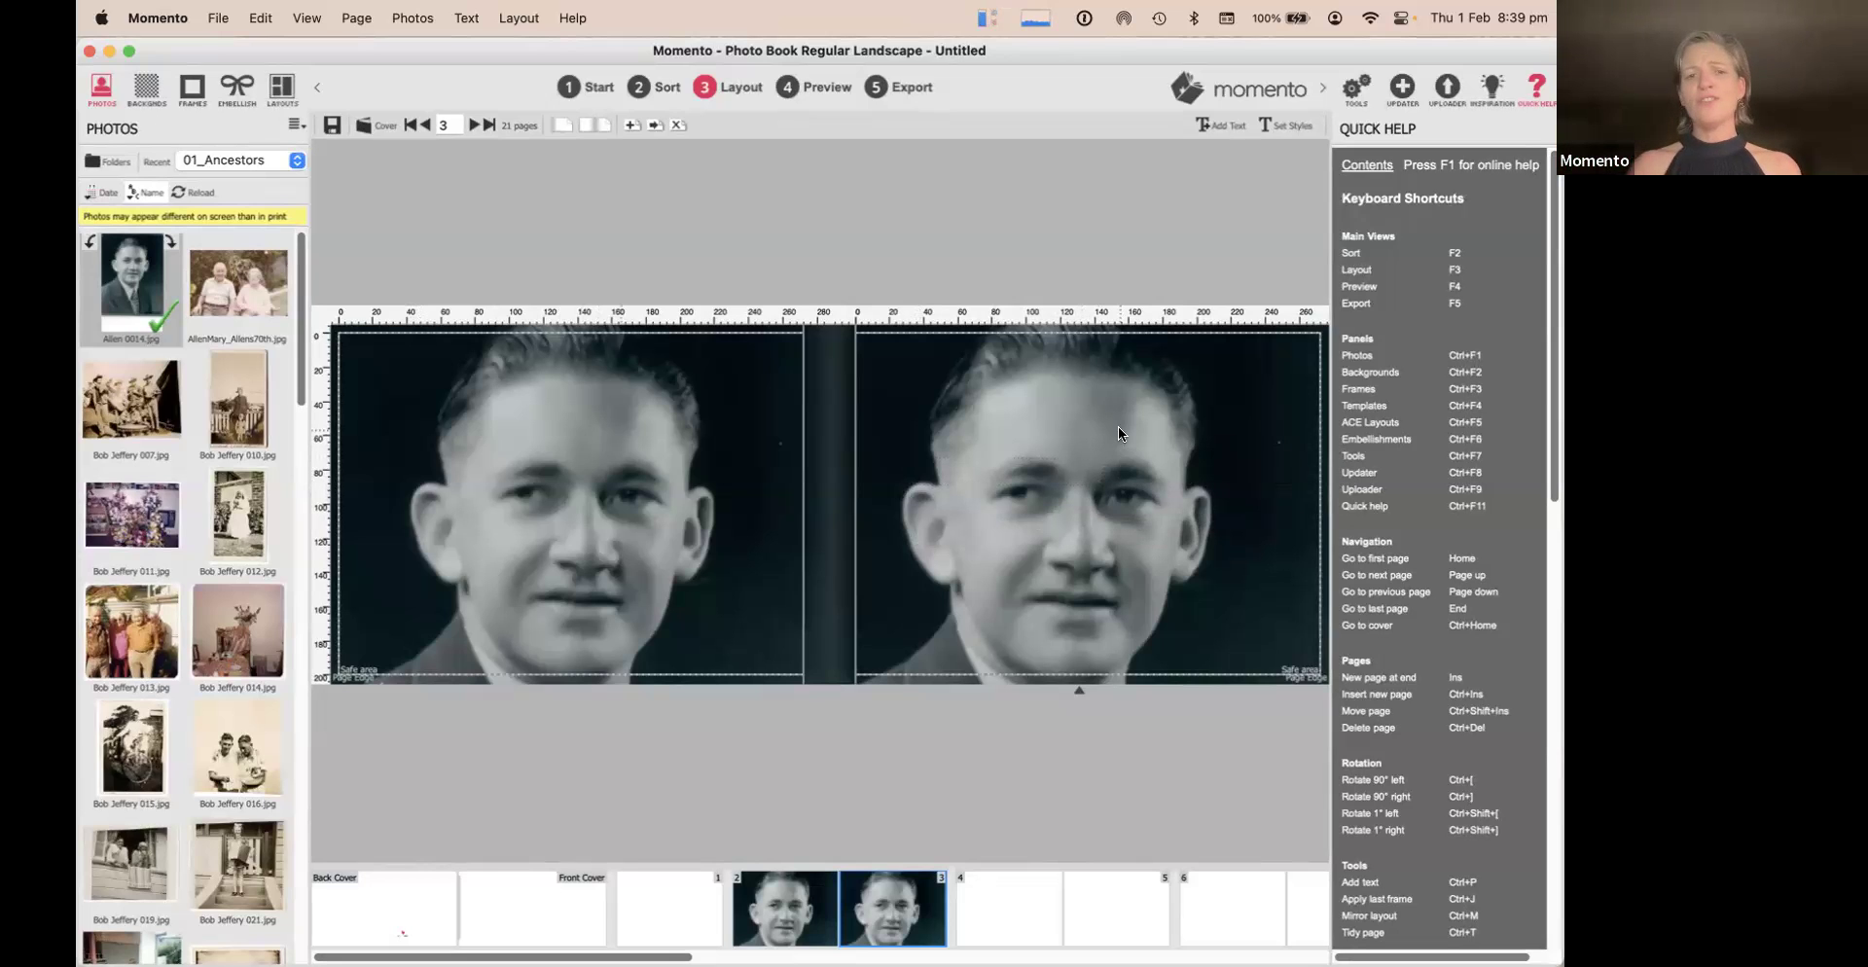
pyautogui.click(1000, 916)
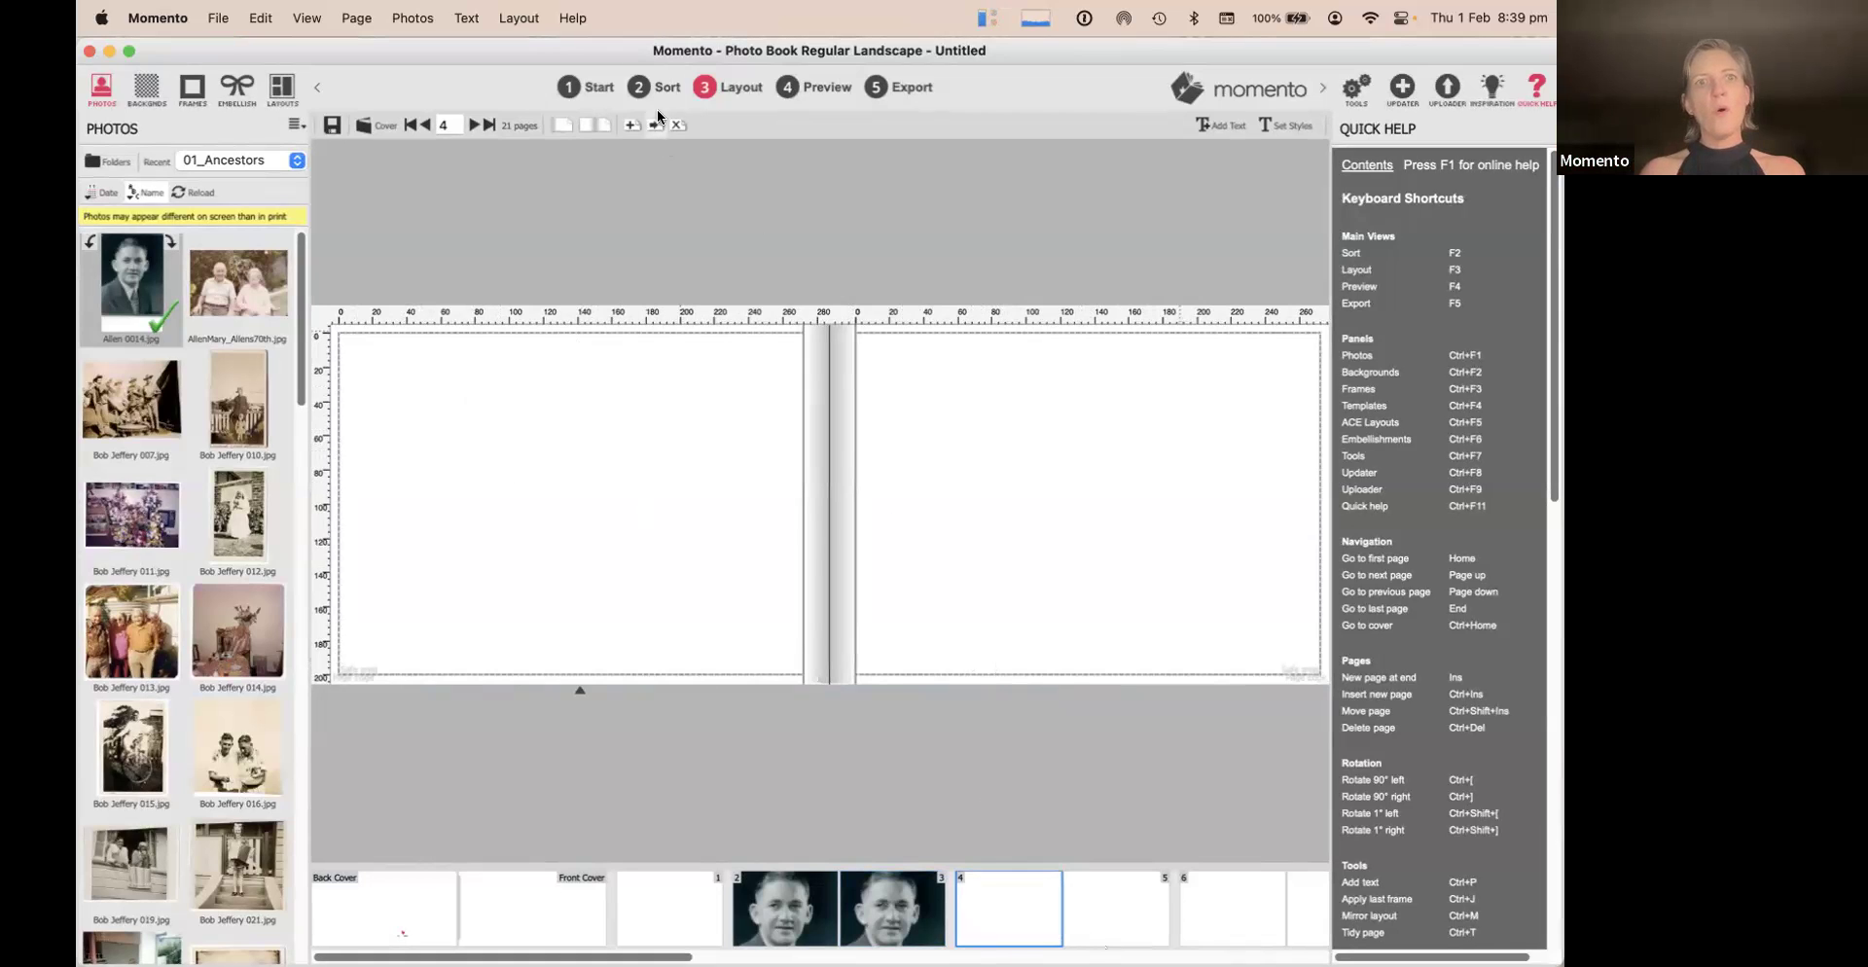
# Page forward to page 8 and back to the pages 4–5 spread
pyautogui.click(474, 126)
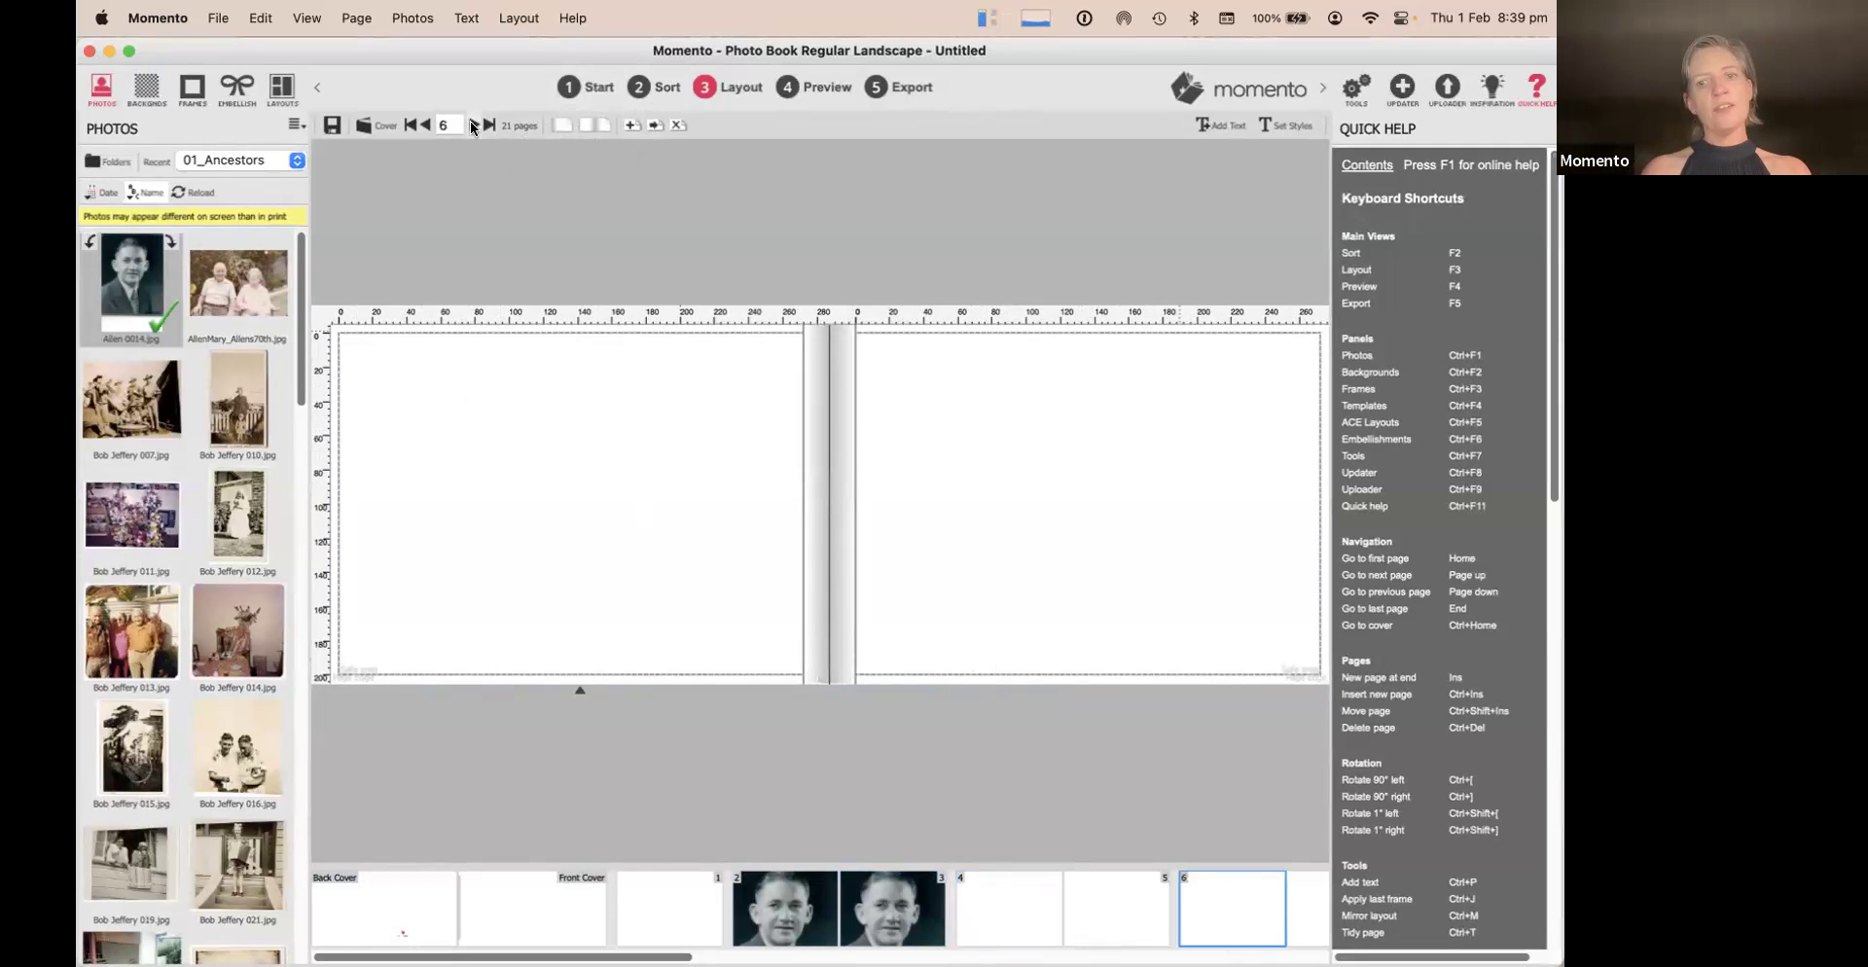
pyautogui.click(472, 126)
pyautogui.click(426, 126)
pyautogui.click(427, 126)
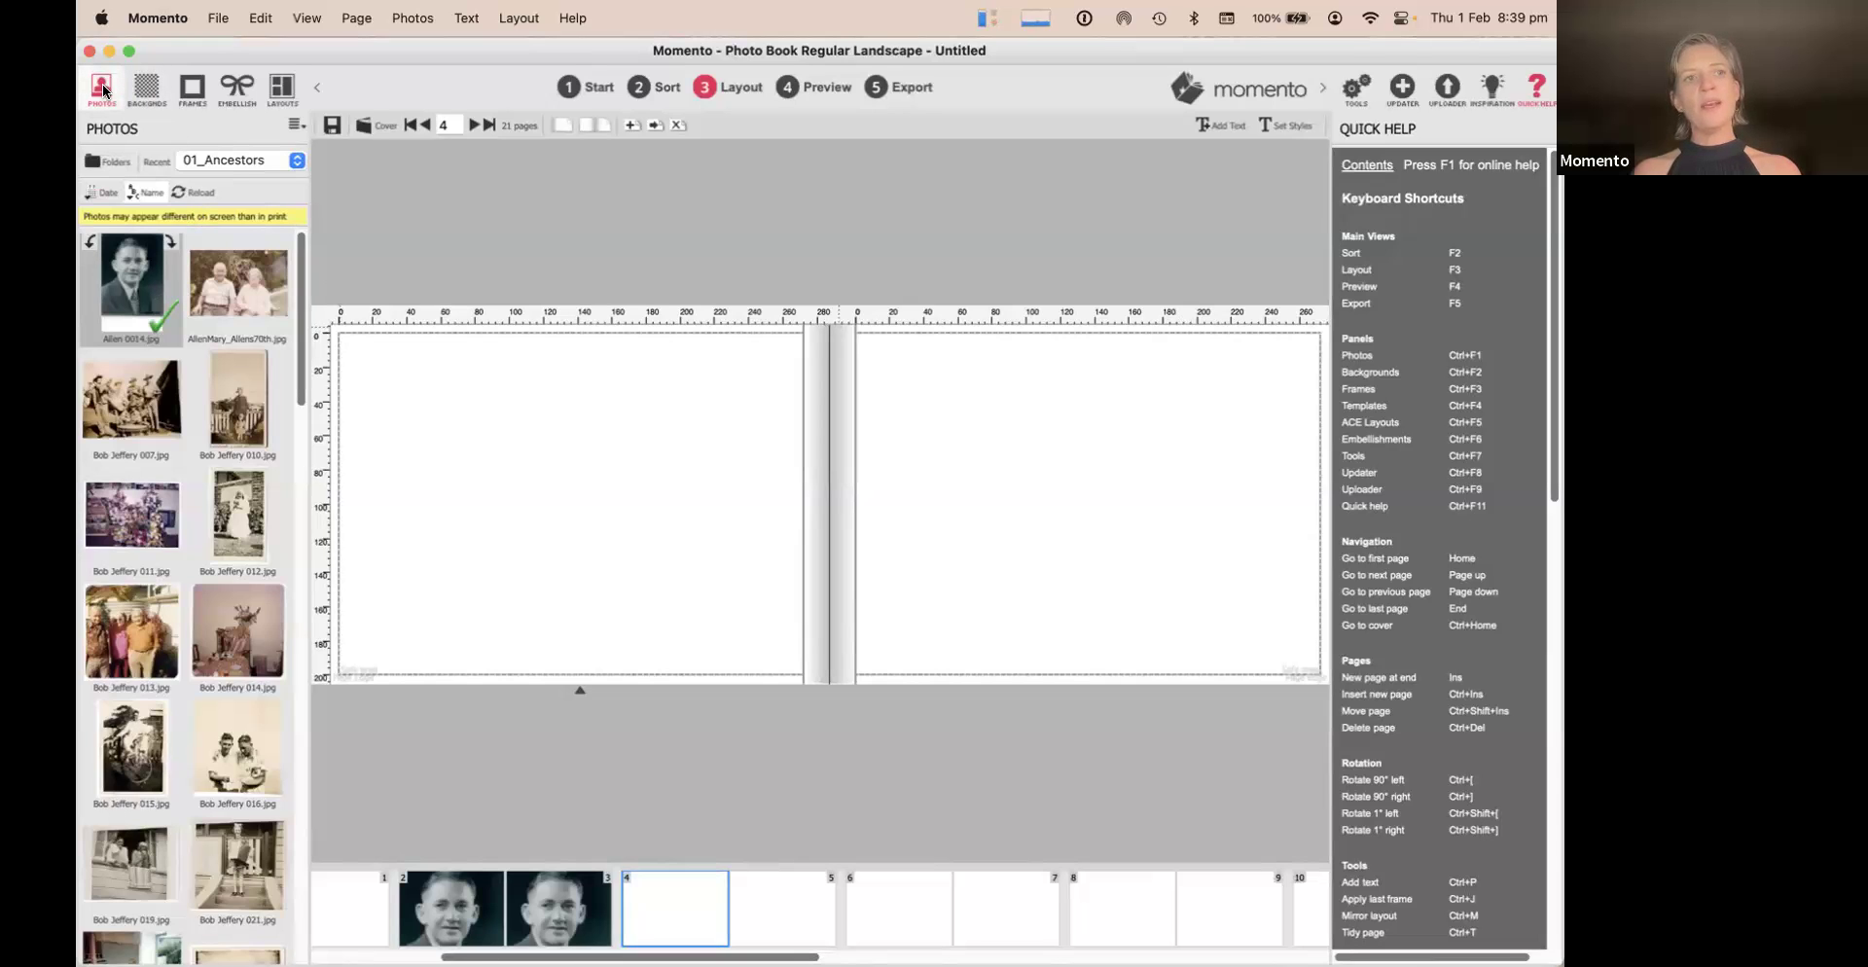
# Preview pale textured backgrounds from StandardBackgrounds1, then bring up the frame styles
pyautogui.click(147, 92)
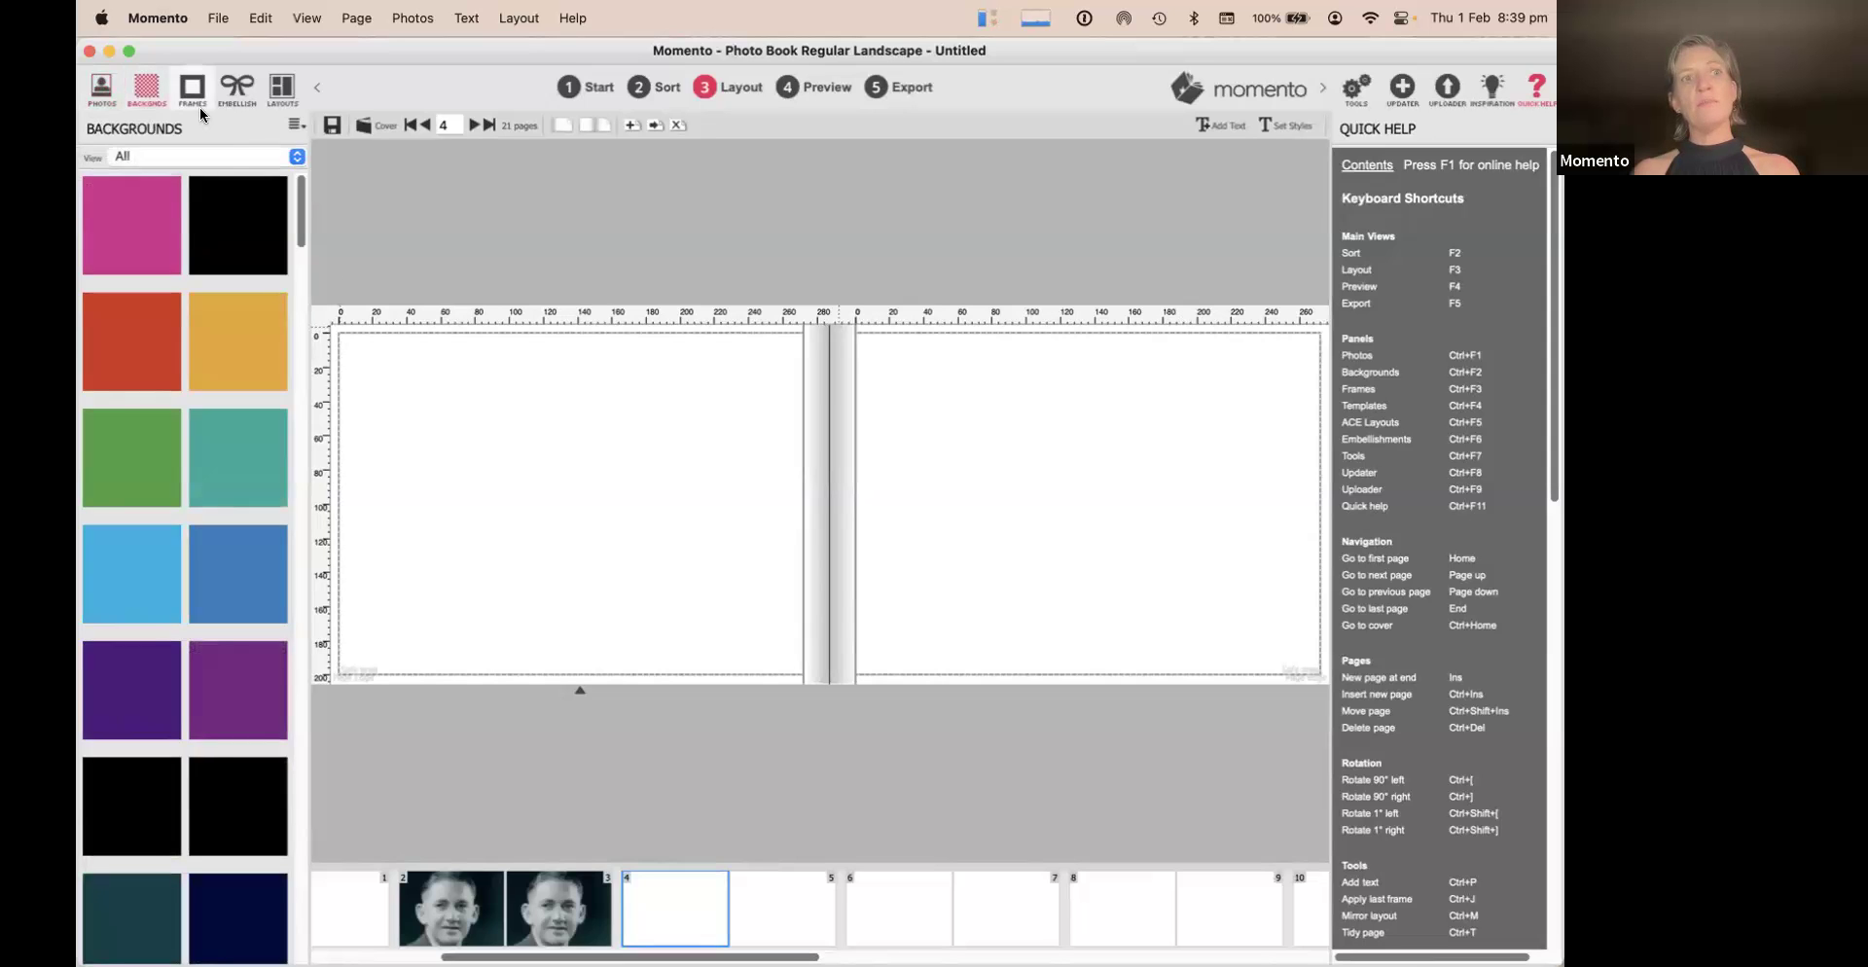
pyautogui.click(214, 156)
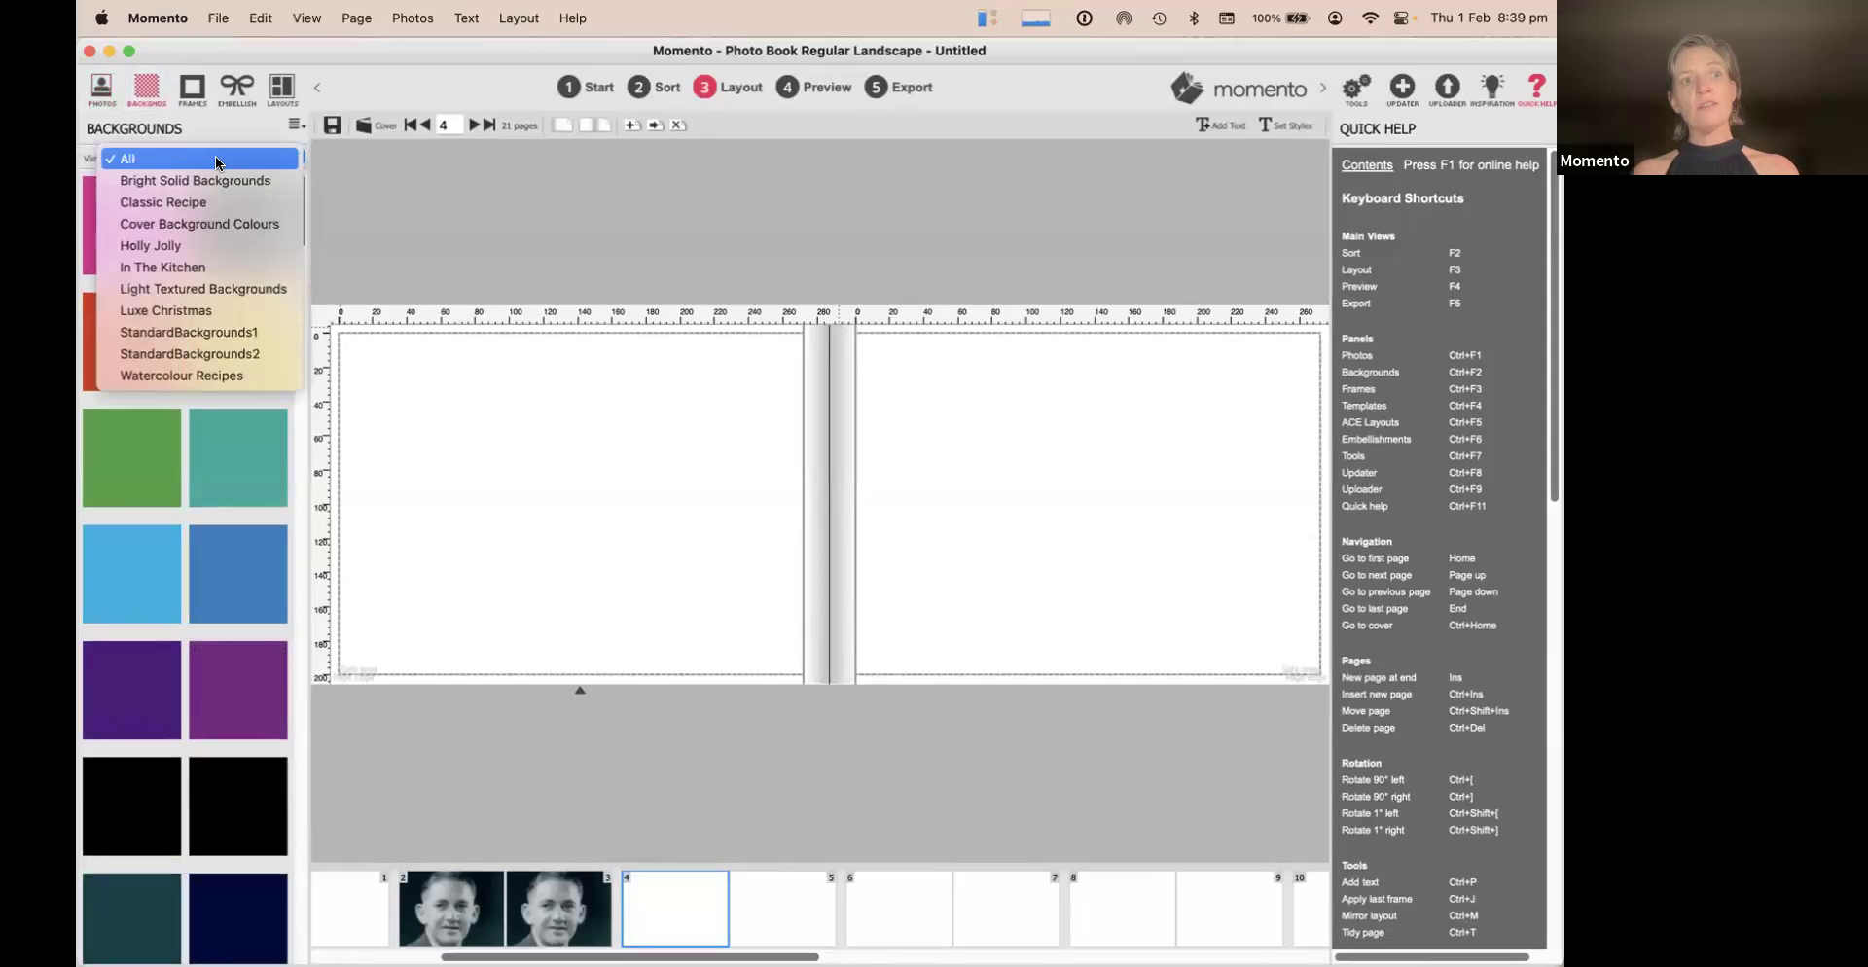
pyautogui.click(189, 332)
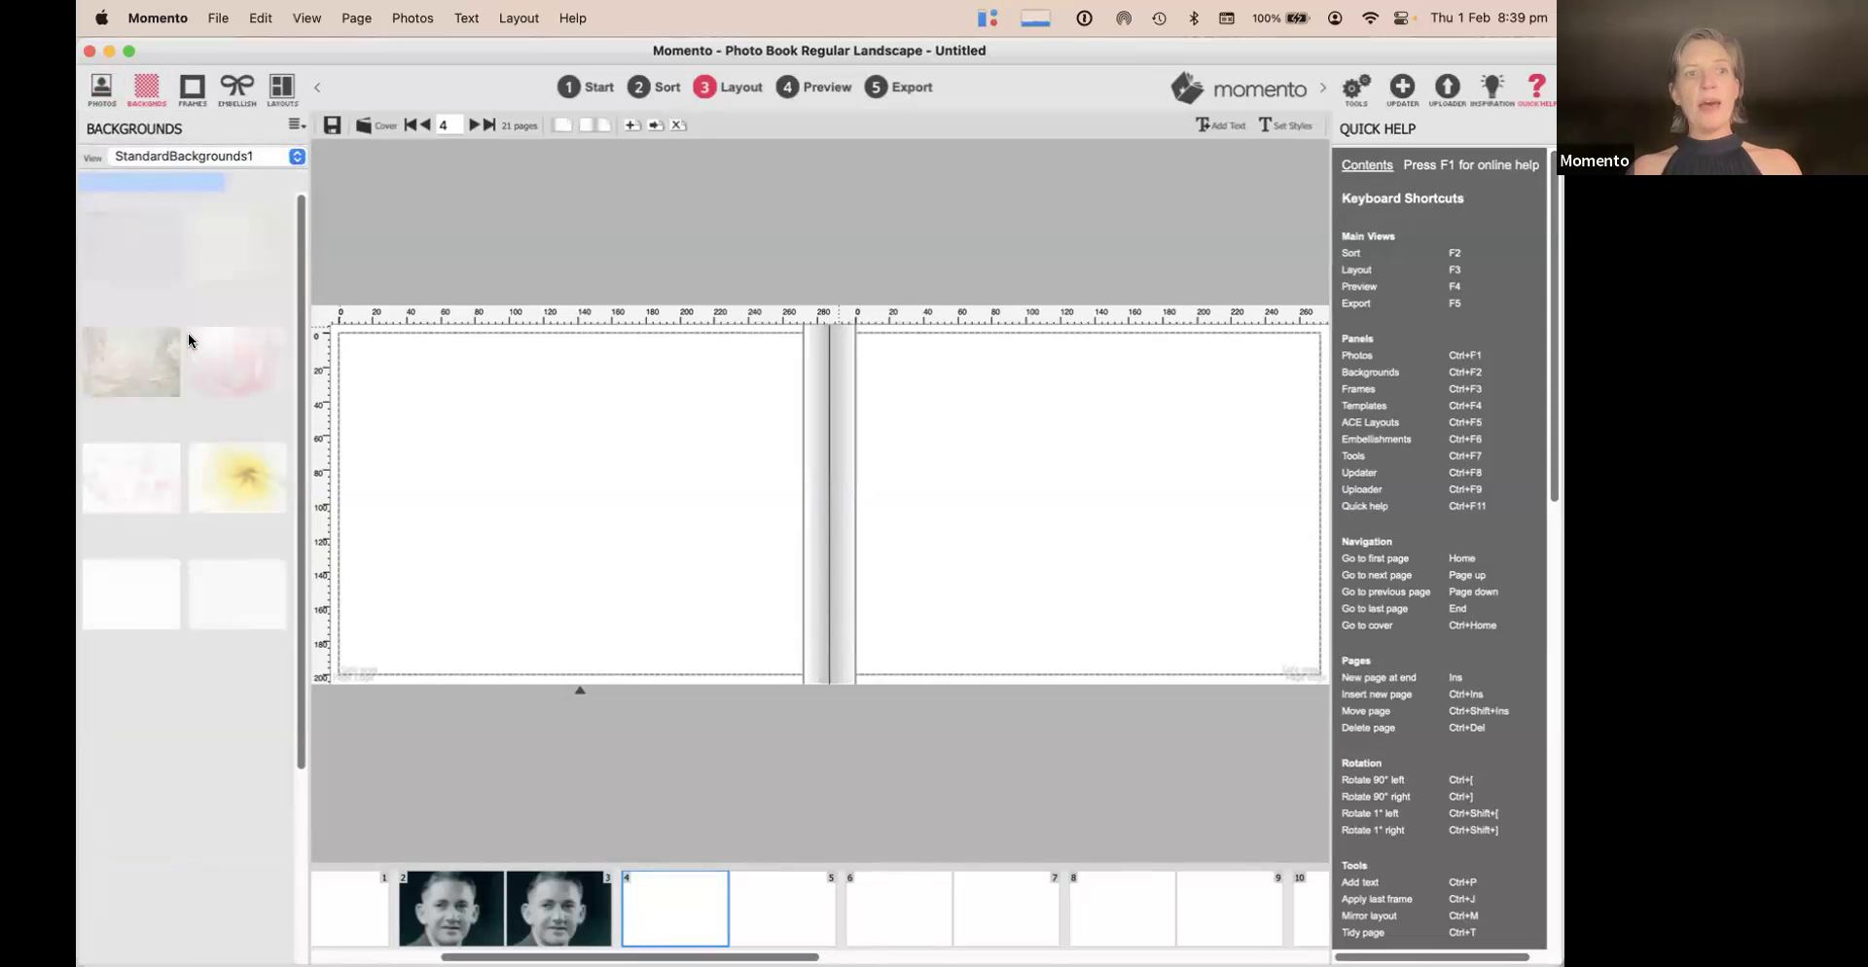
pyautogui.doubleClick(242, 235)
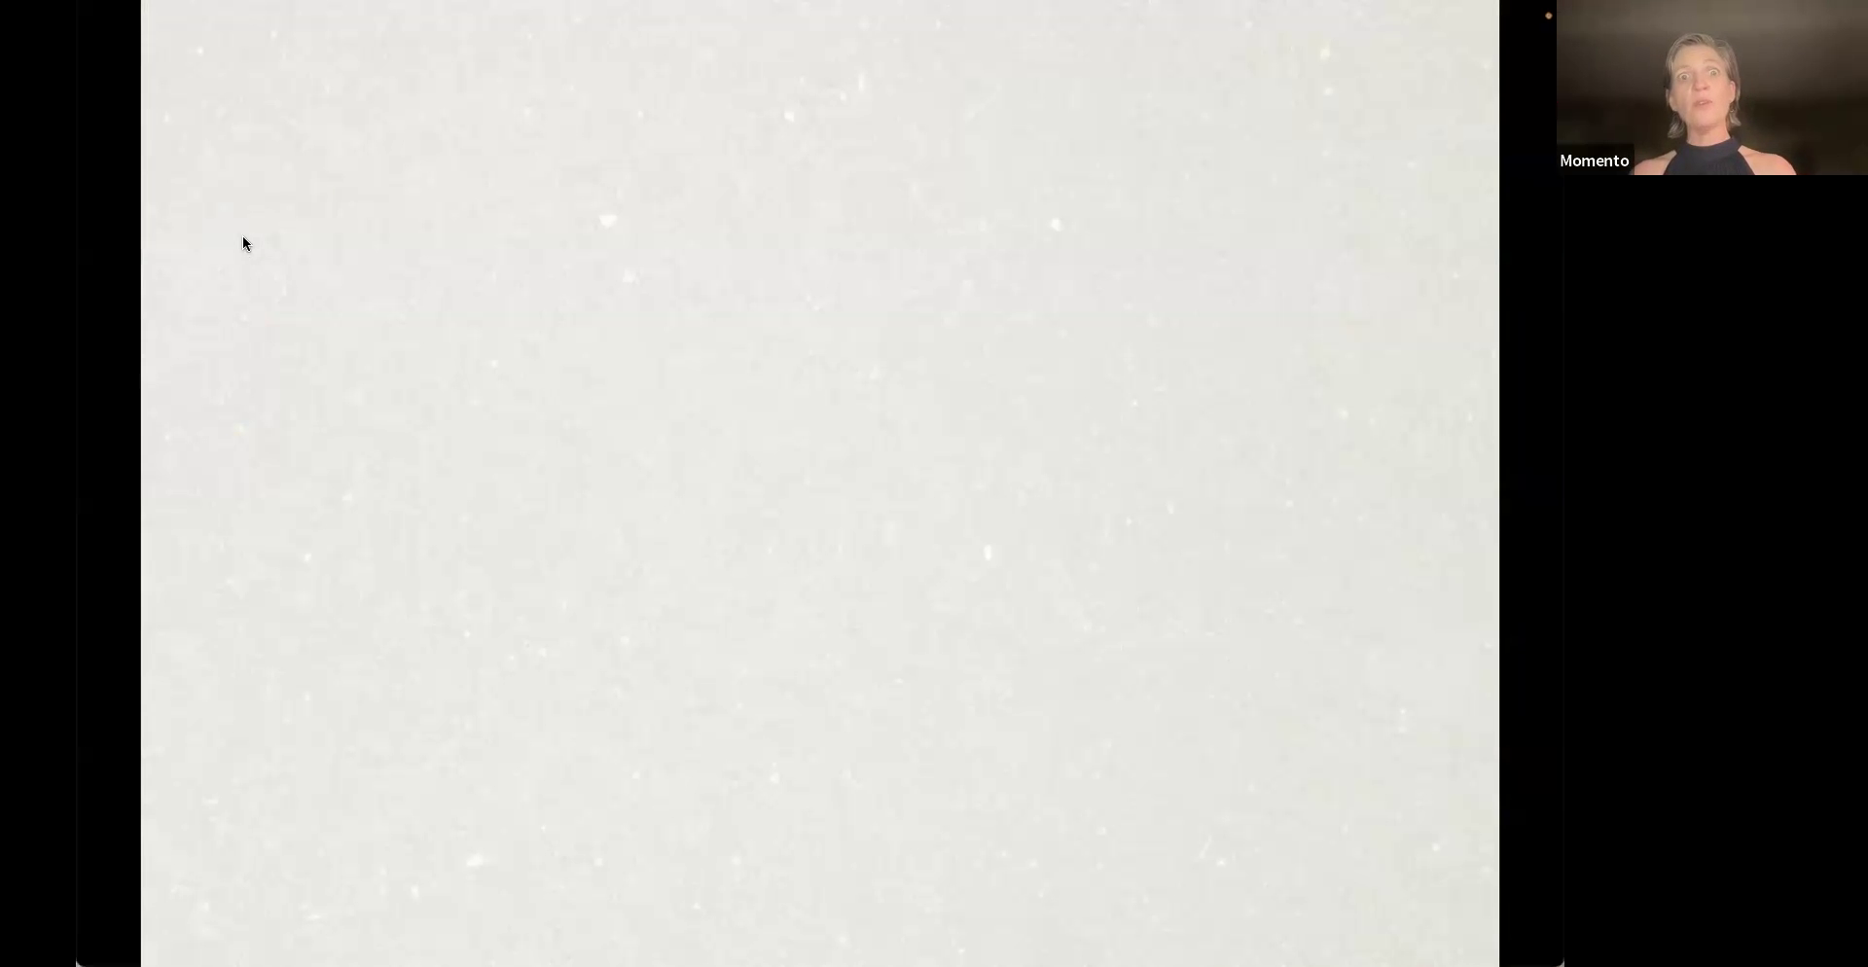
pyautogui.click(242, 236)
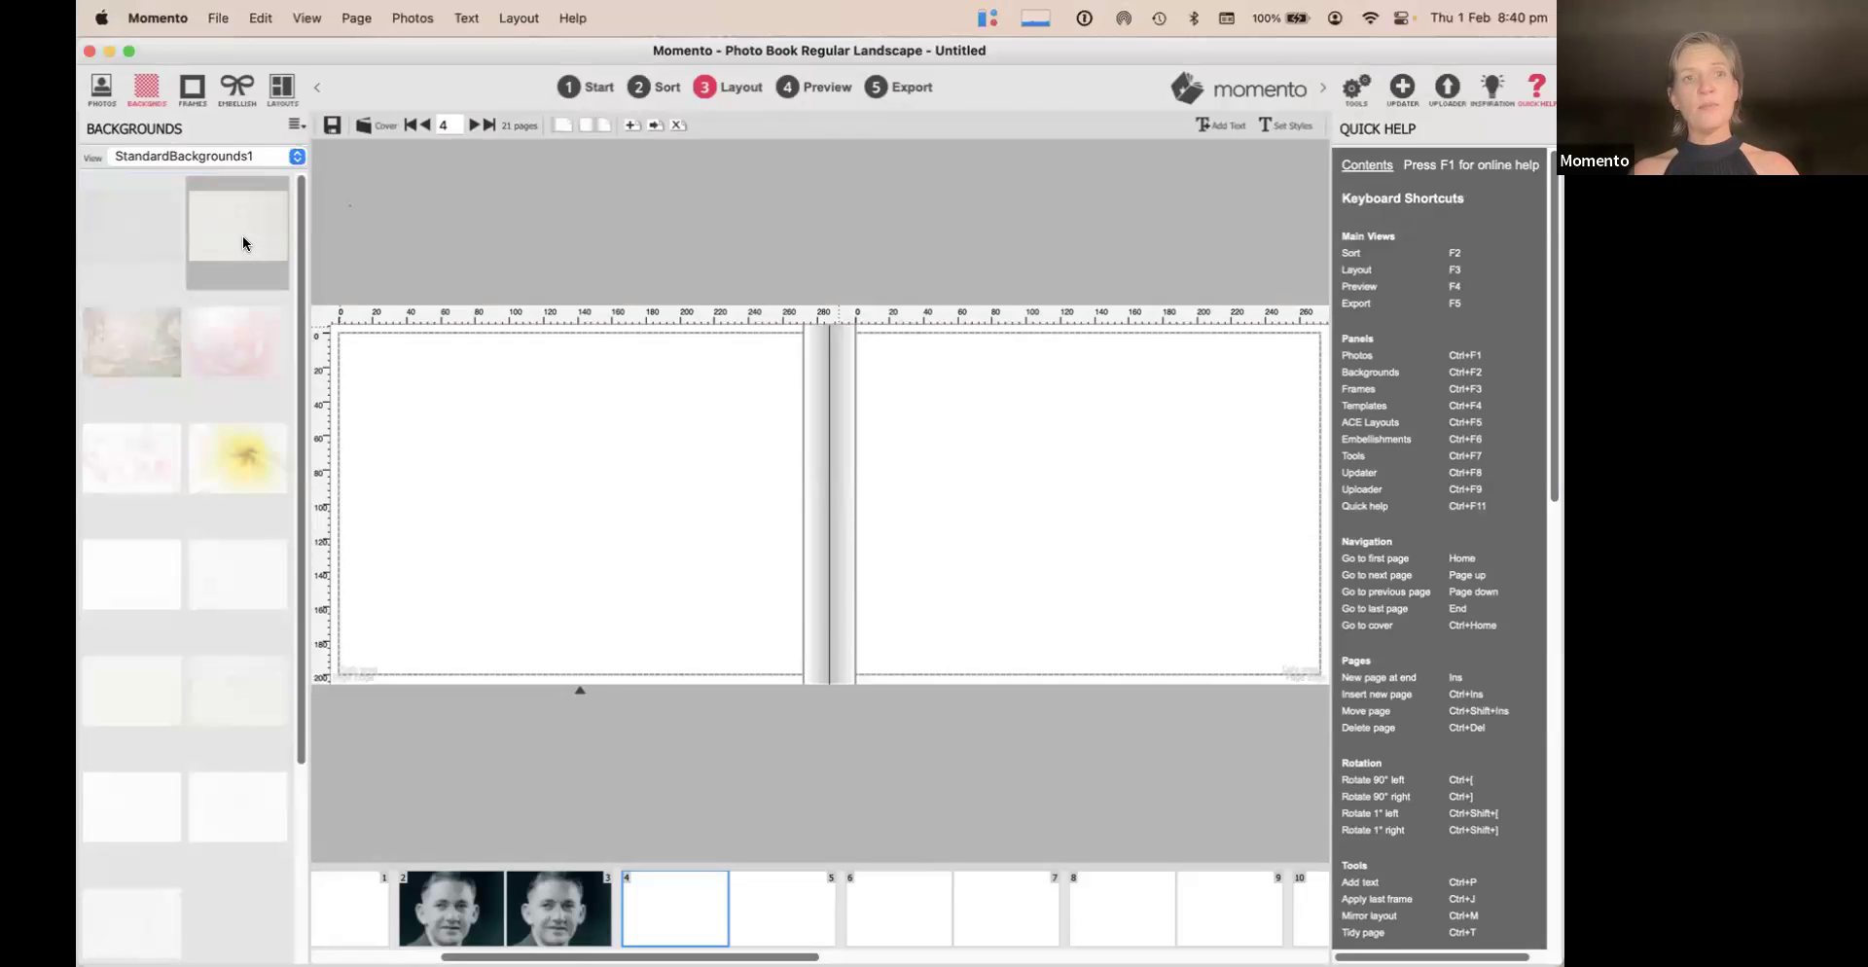
pyautogui.scroll(-3, 252, 582)
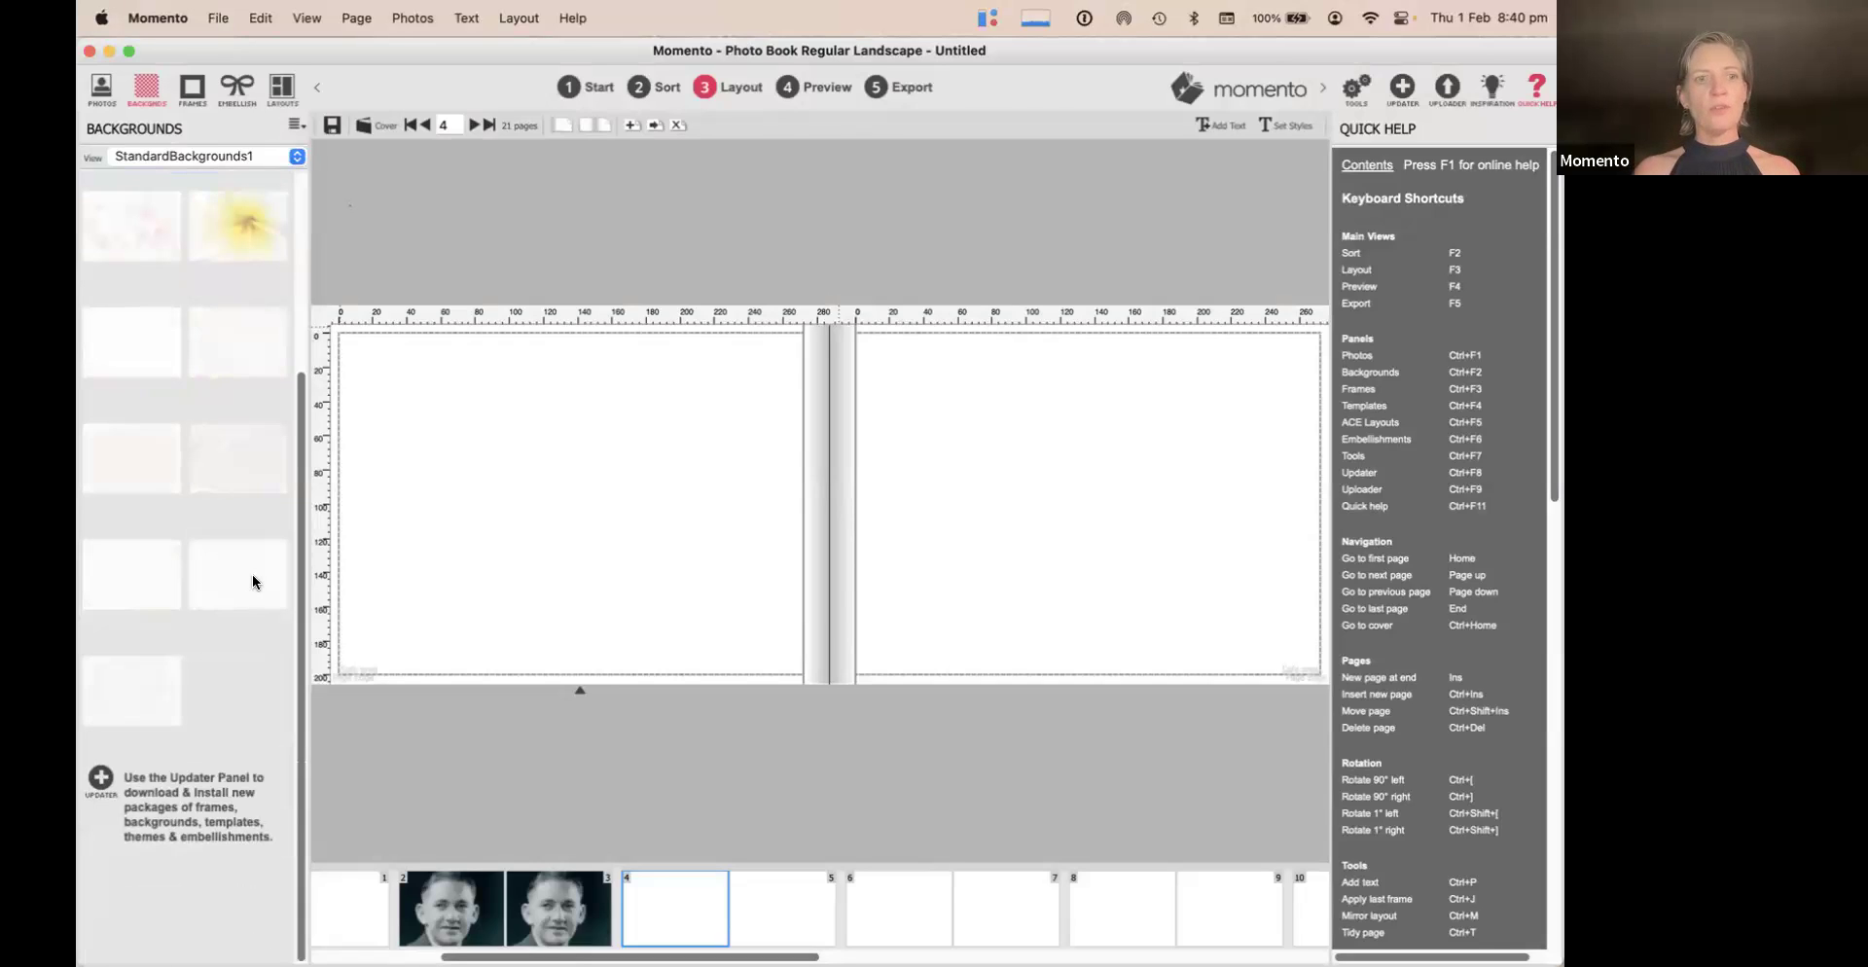
pyautogui.click(145, 469)
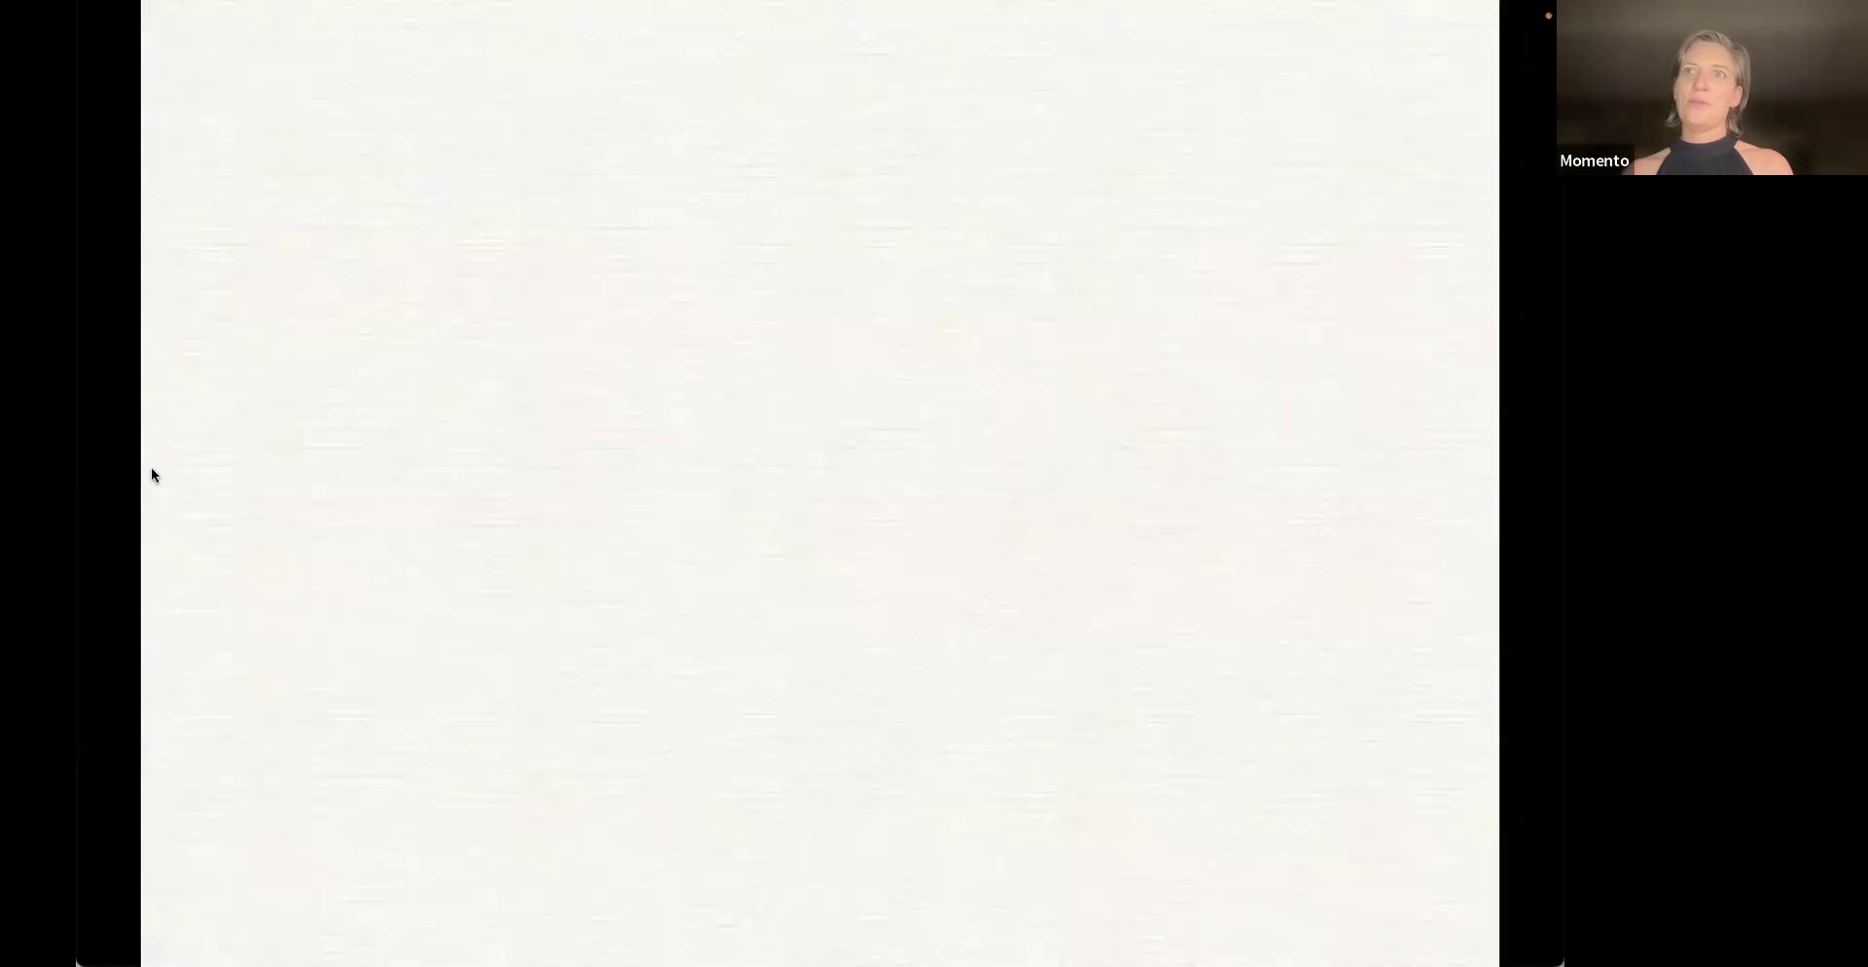
pyautogui.press('Escape')
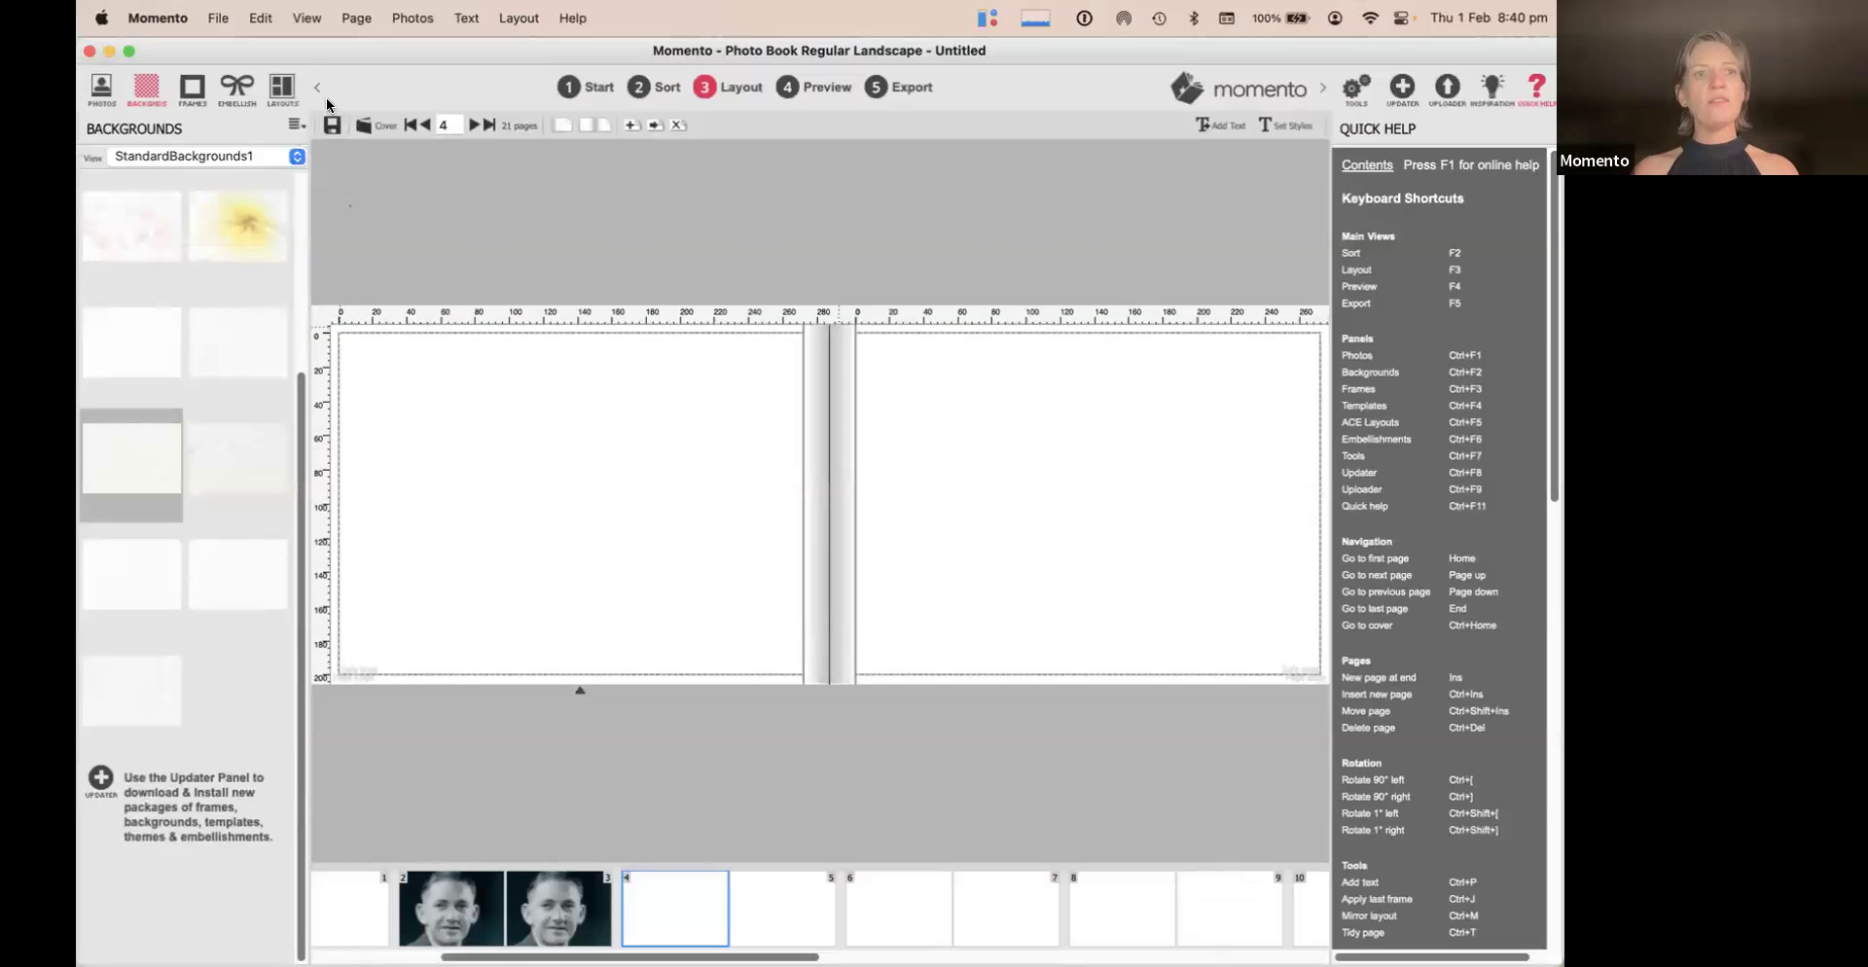
pyautogui.click(194, 87)
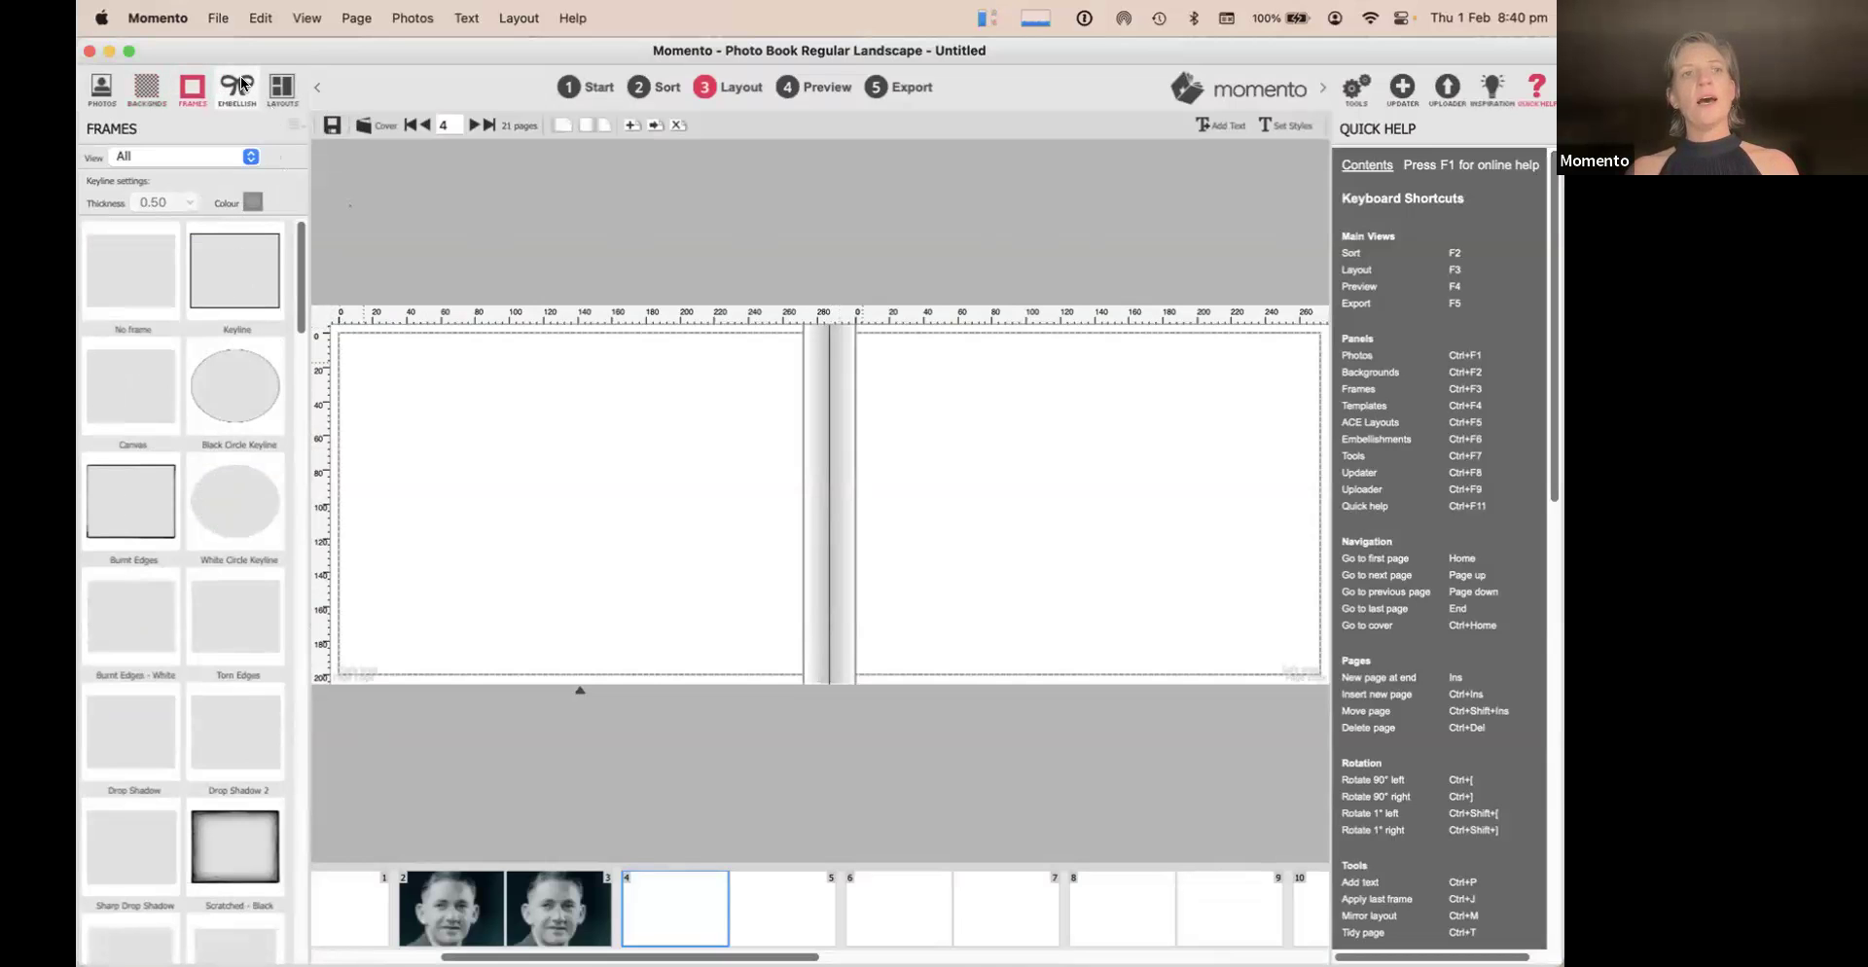
# Scroll through the list of frame styles
pyautogui.scroll(-10, 175, 817)
pyautogui.scroll(-5, 175, 816)
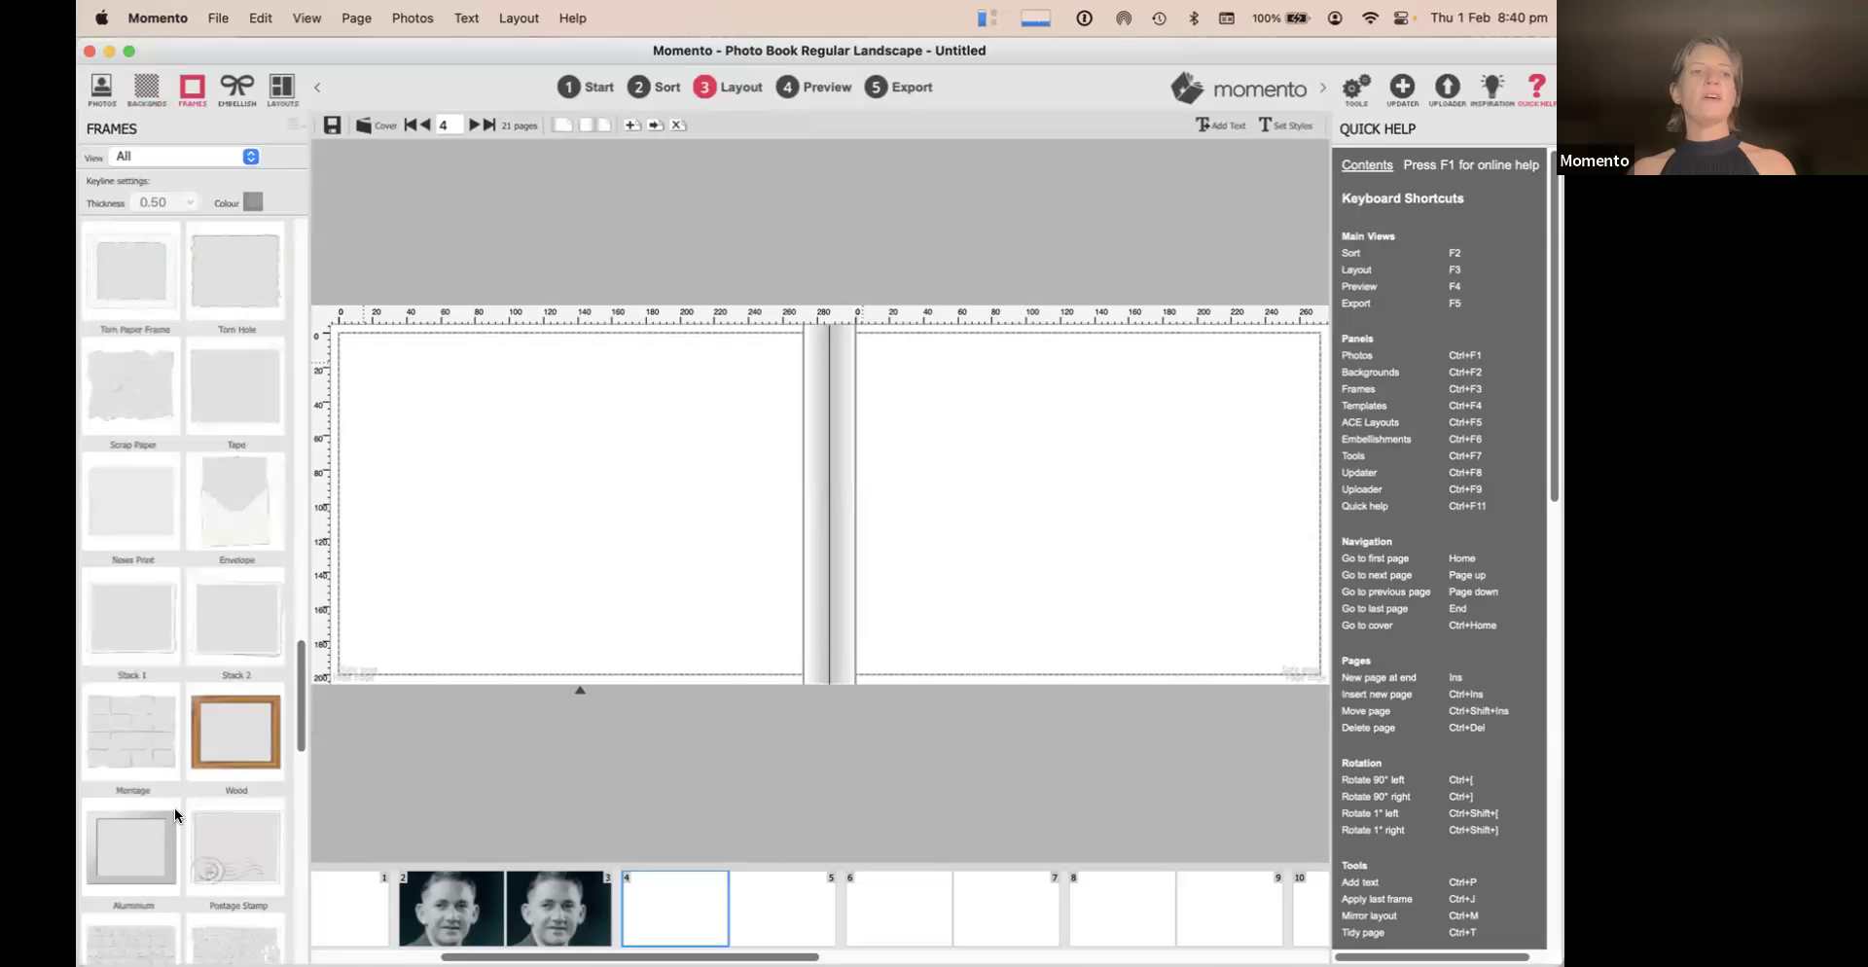
pyautogui.scroll(-5, 175, 815)
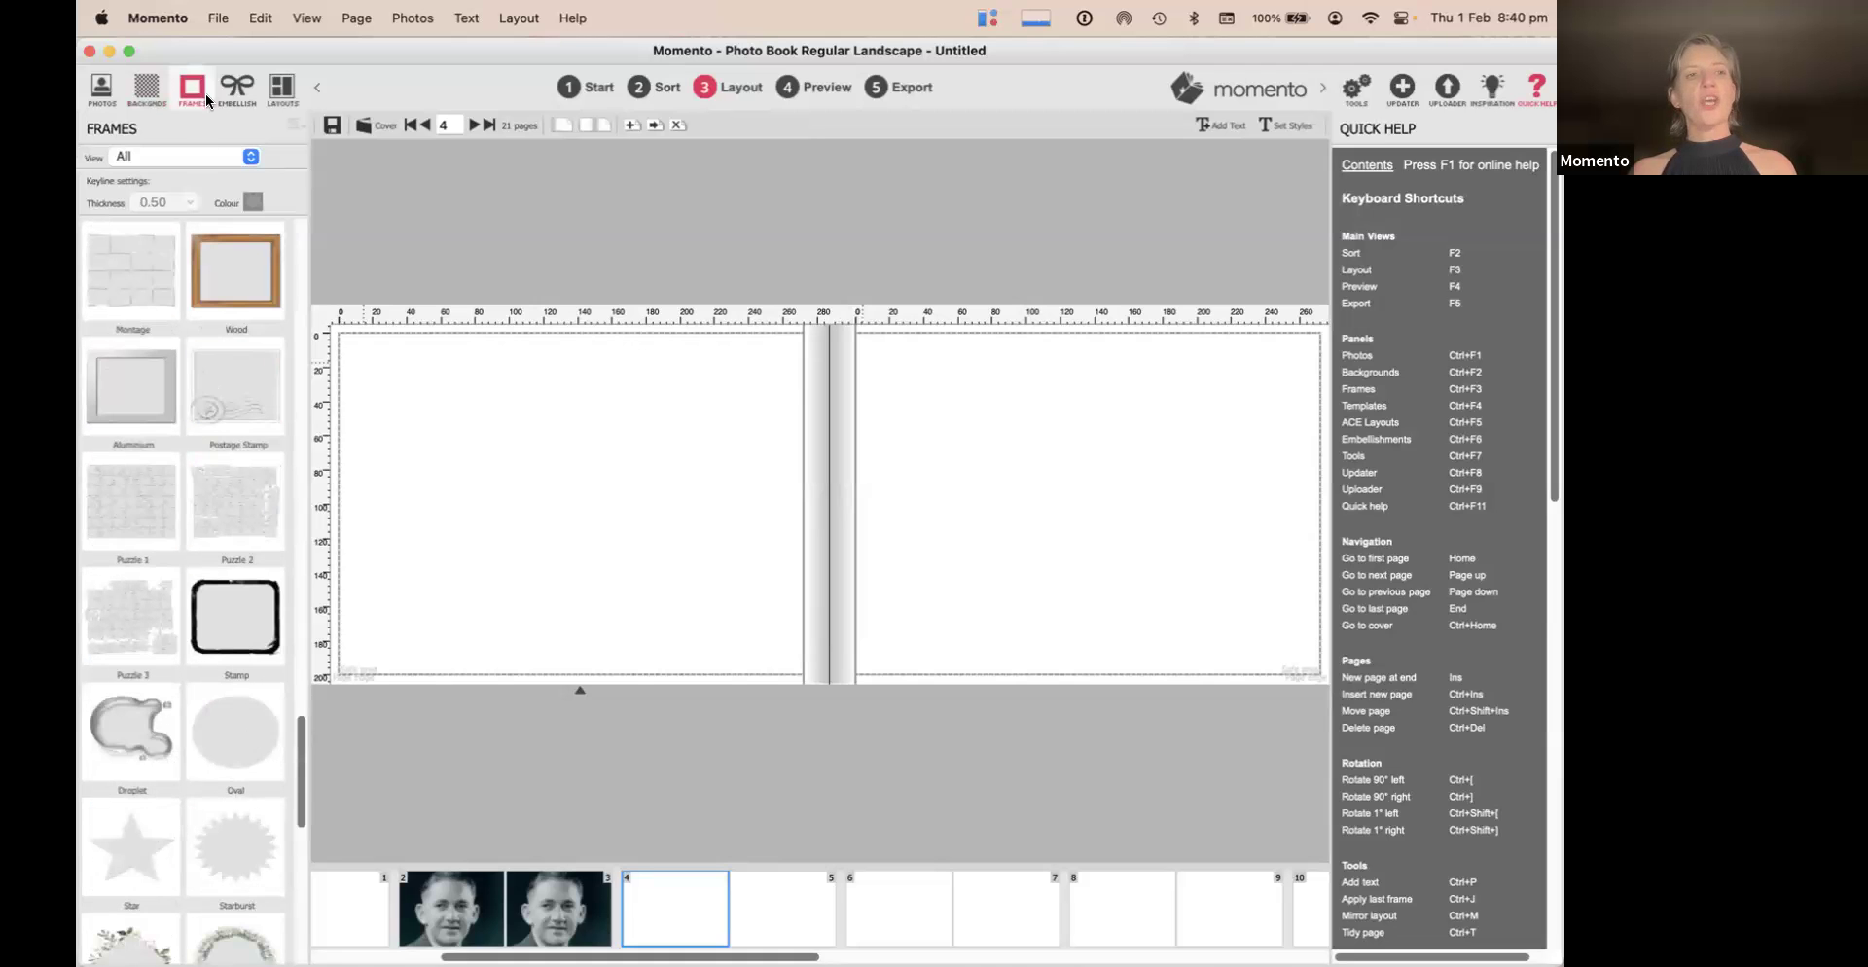
pyautogui.scroll(20, 243, 525)
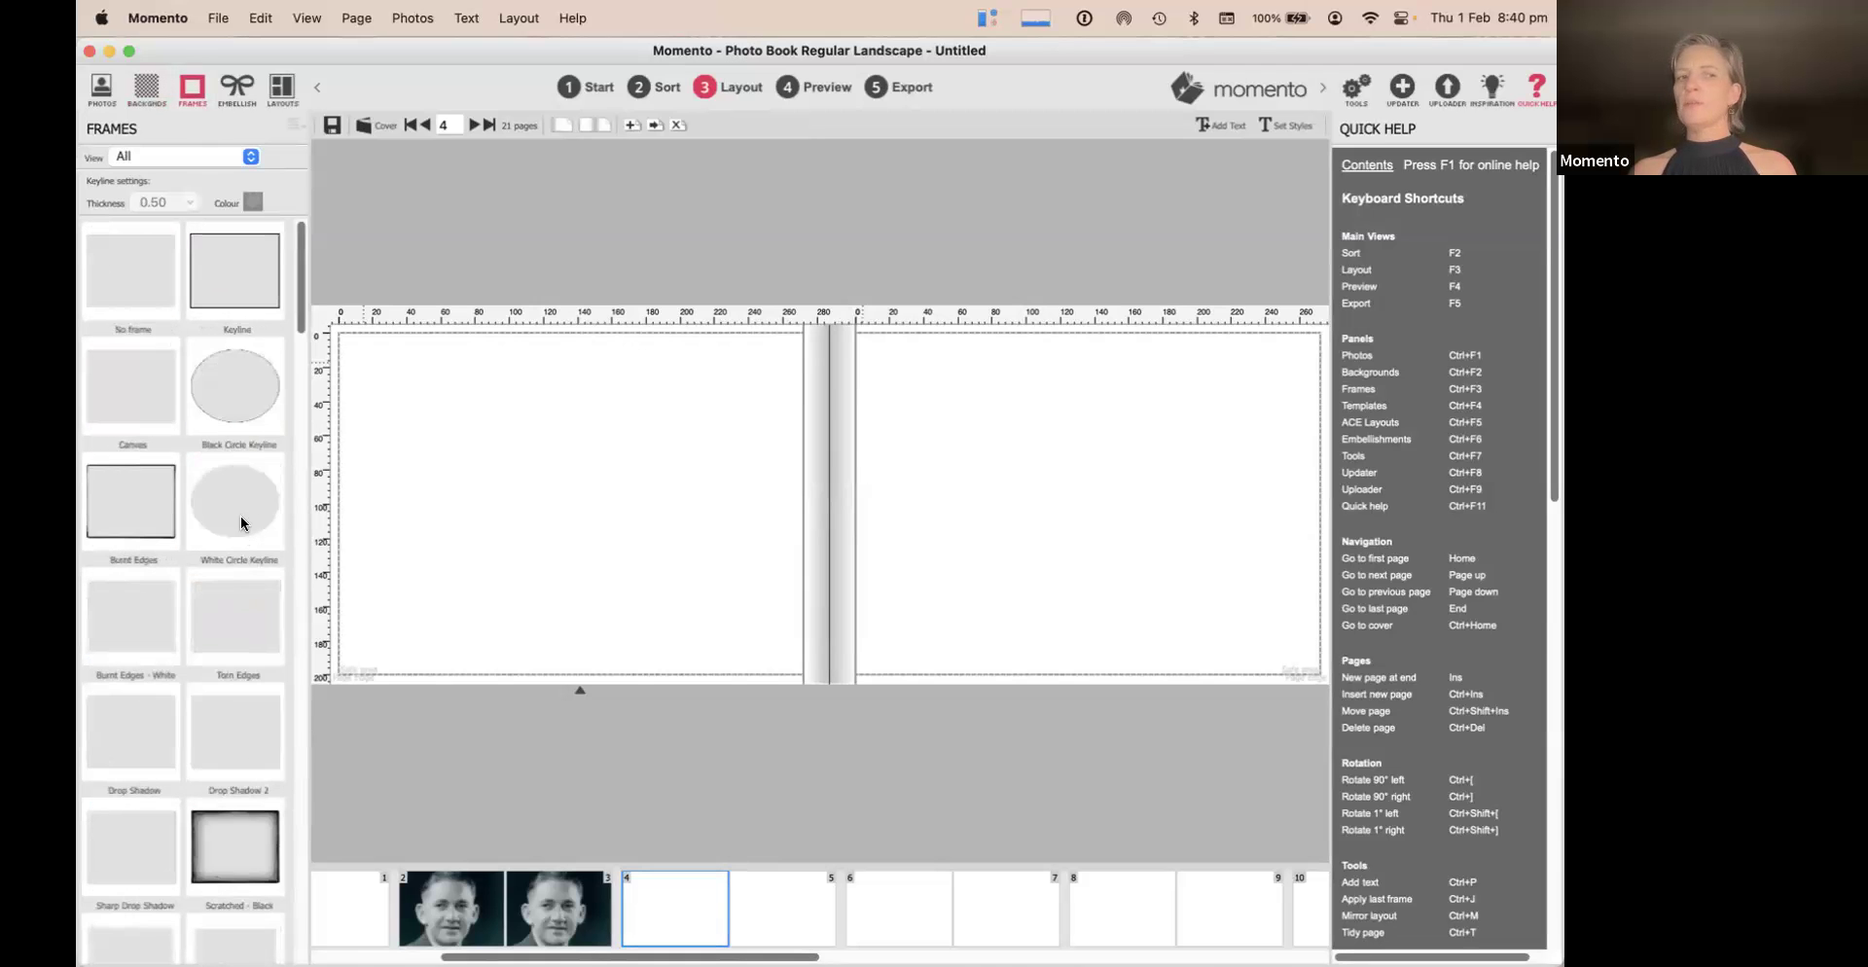
# Browse the embellishment packages and Standard page layouts, ending back on Embellishments
pyautogui.click(237, 89)
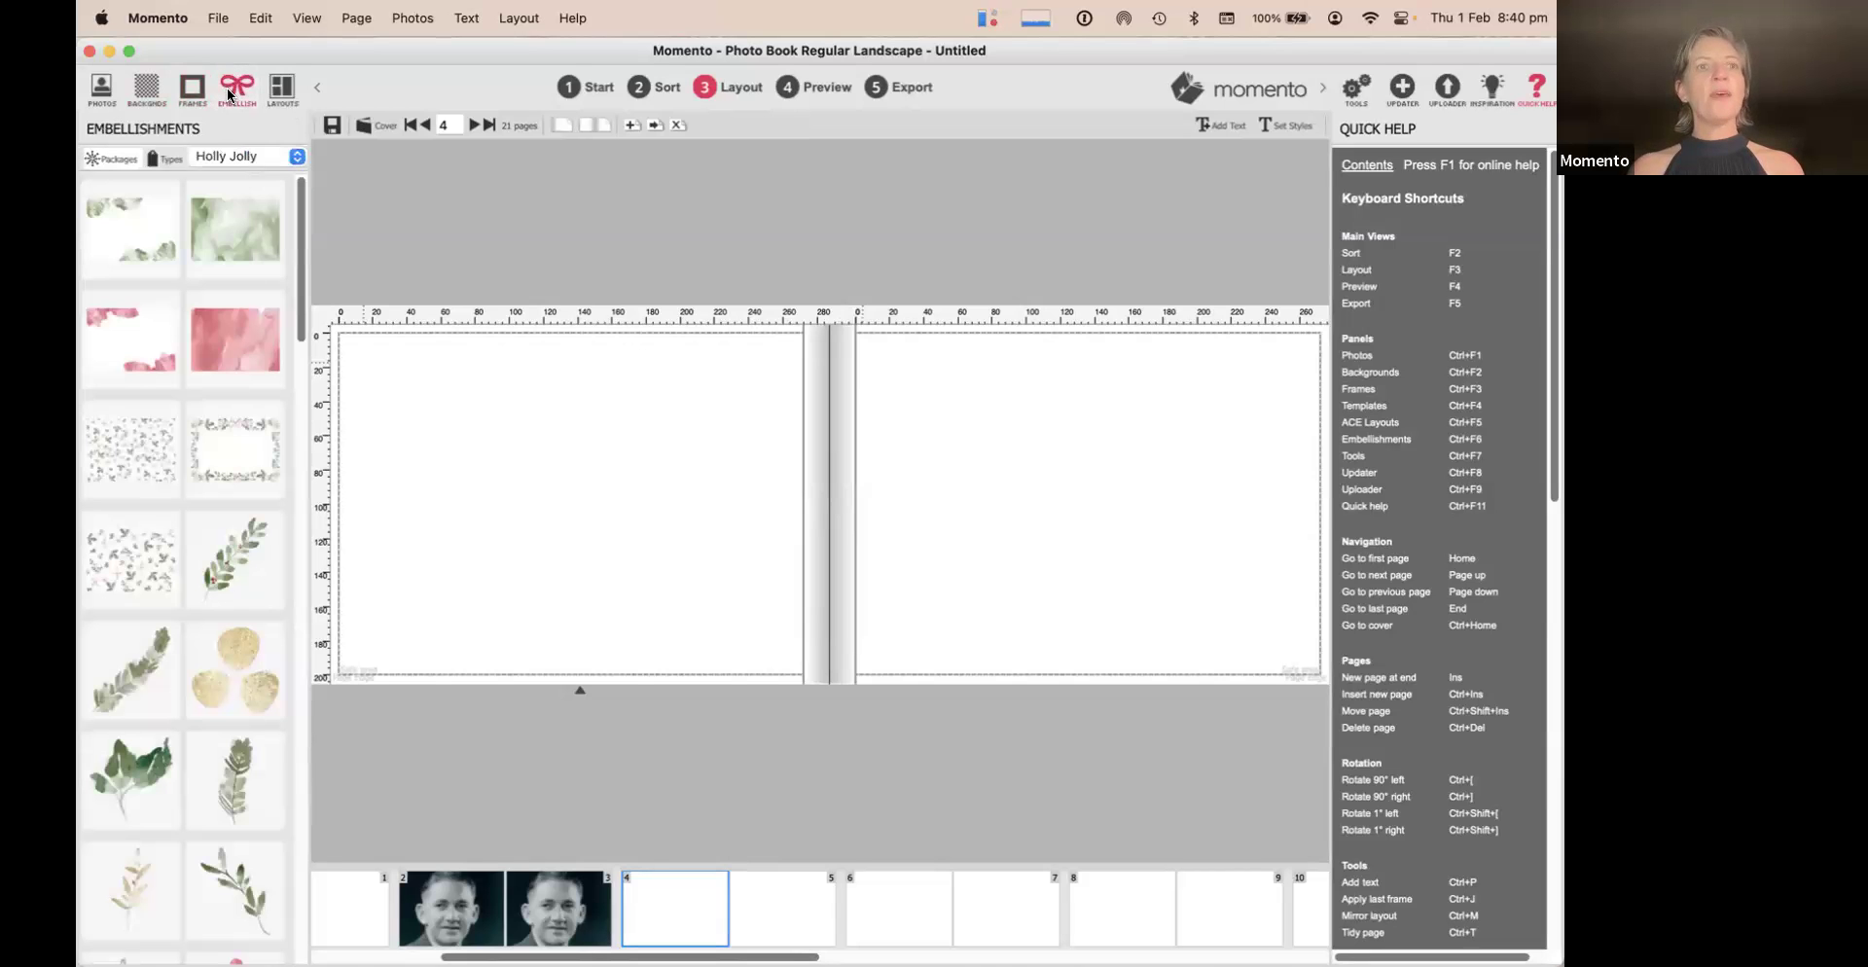
pyautogui.click(231, 156)
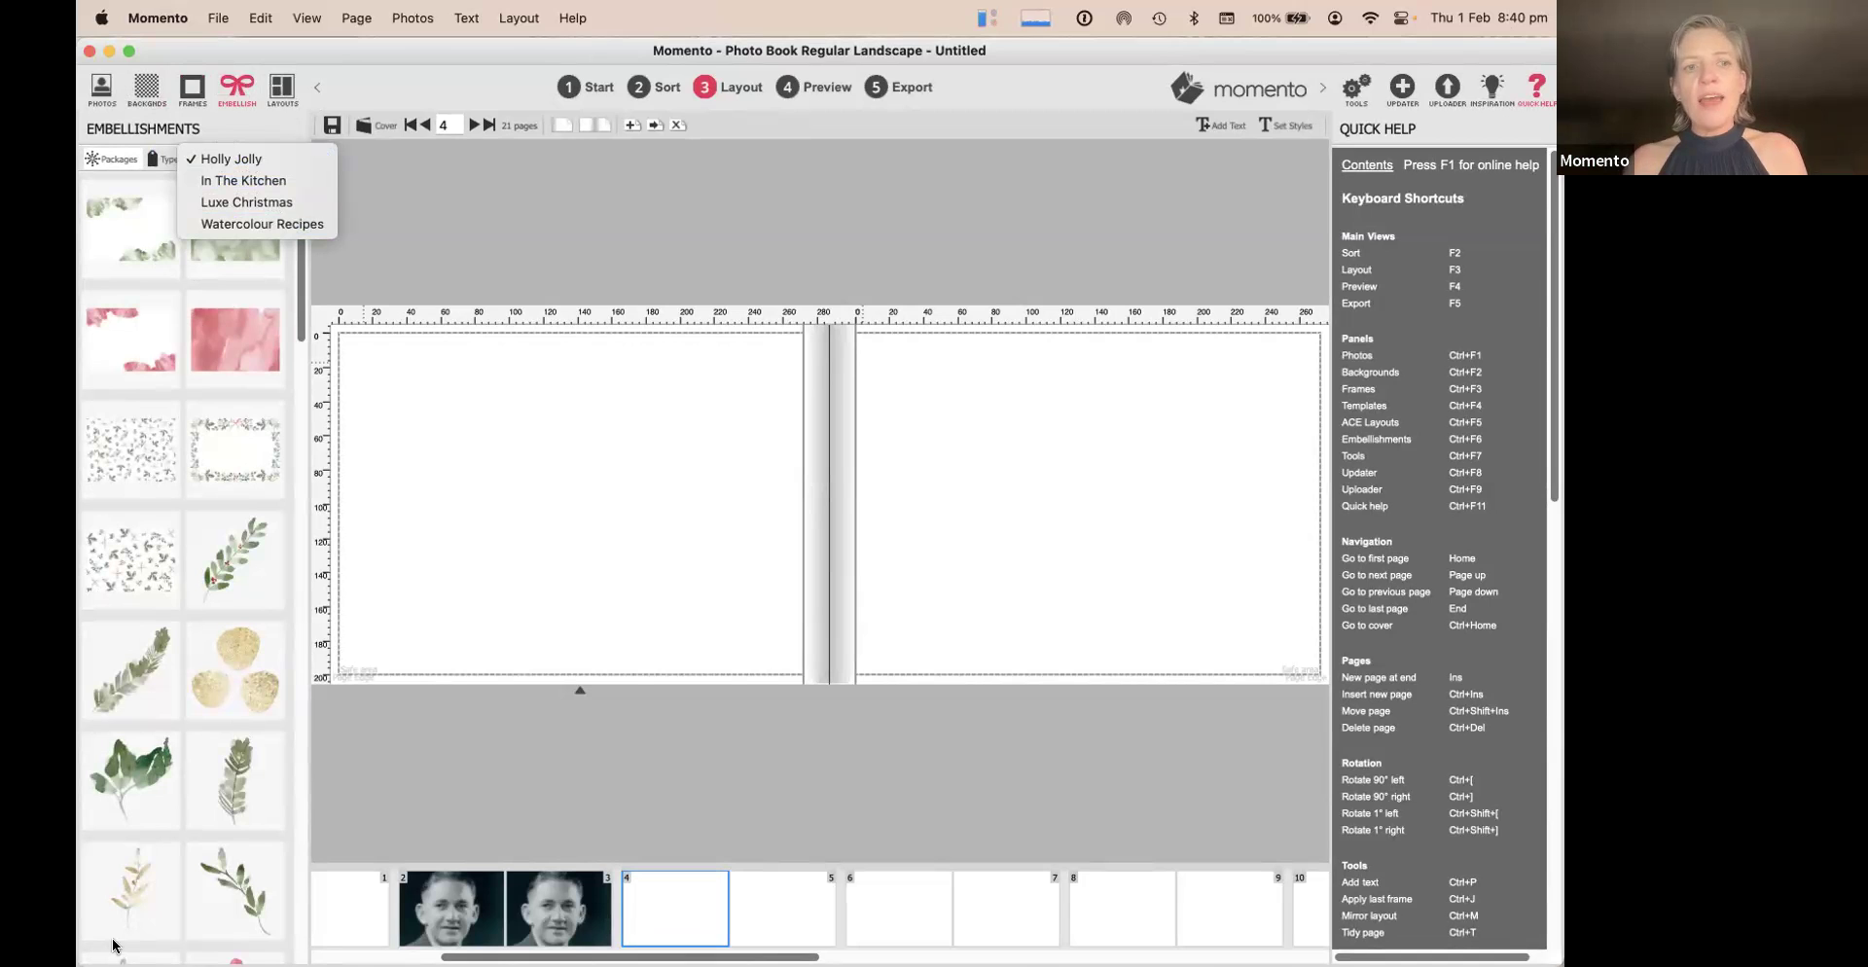
pyautogui.click(186, 619)
pyautogui.scroll(-20, 190, 634)
pyautogui.scroll(20, 191, 634)
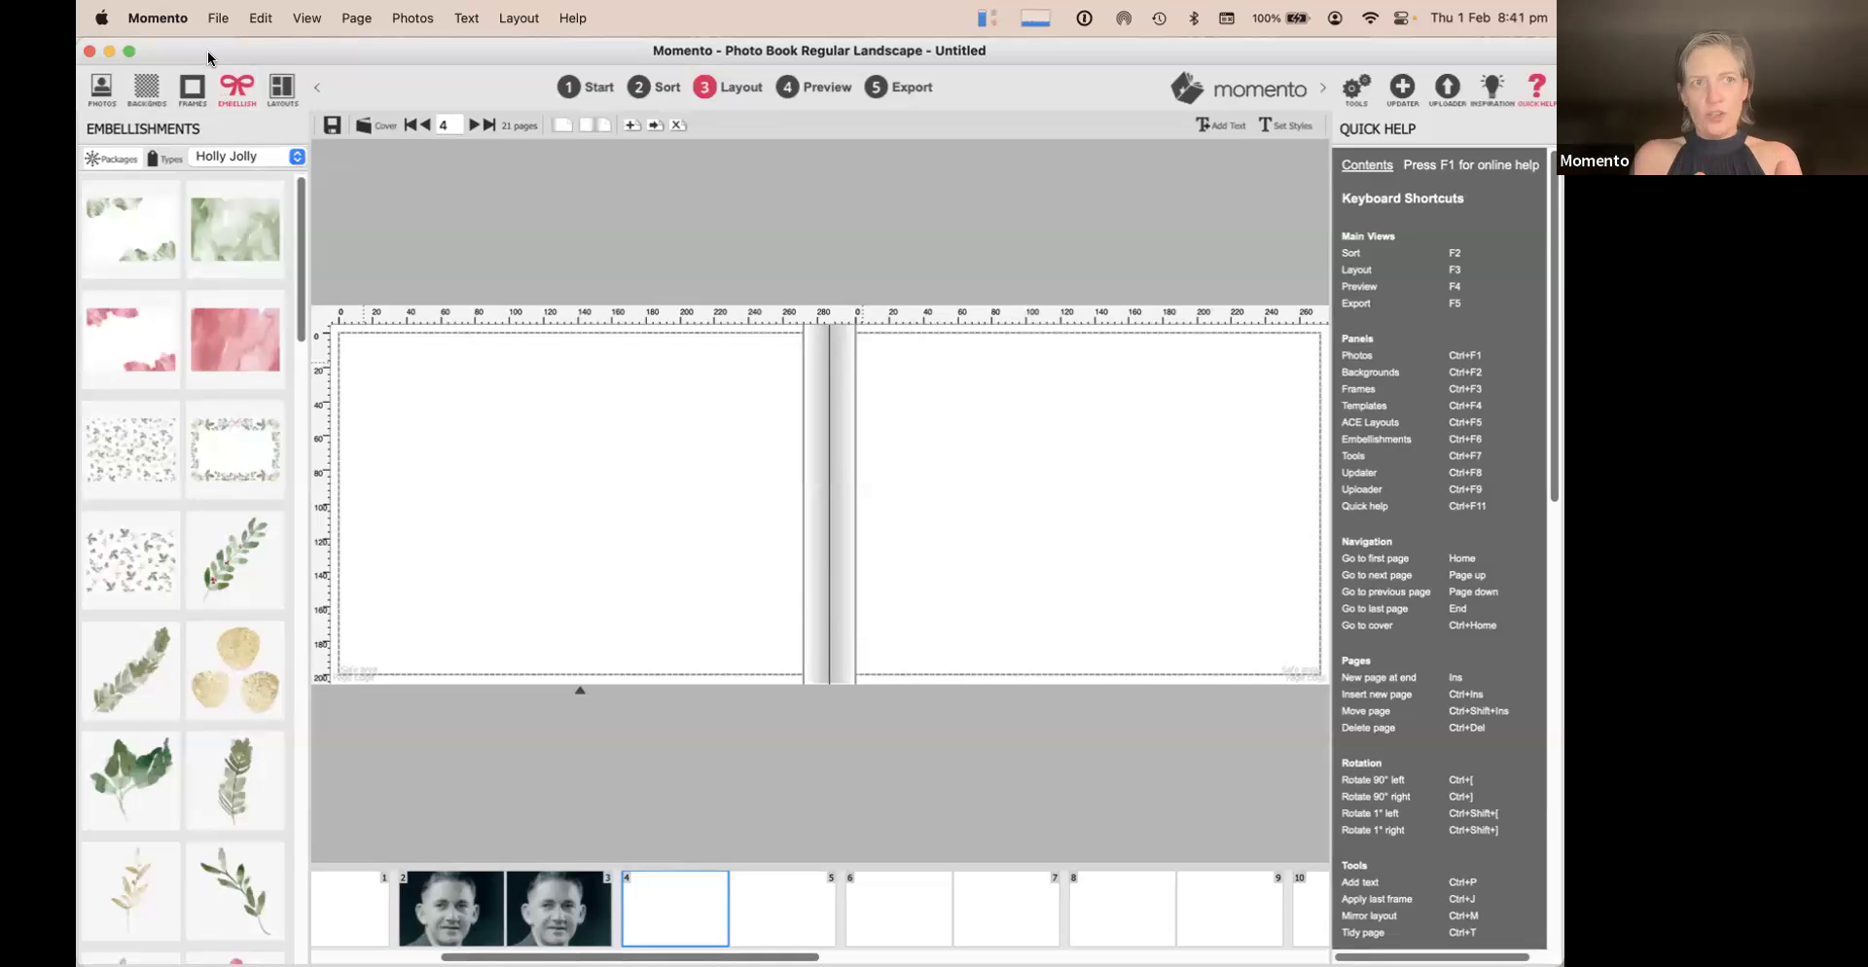
pyautogui.click(282, 90)
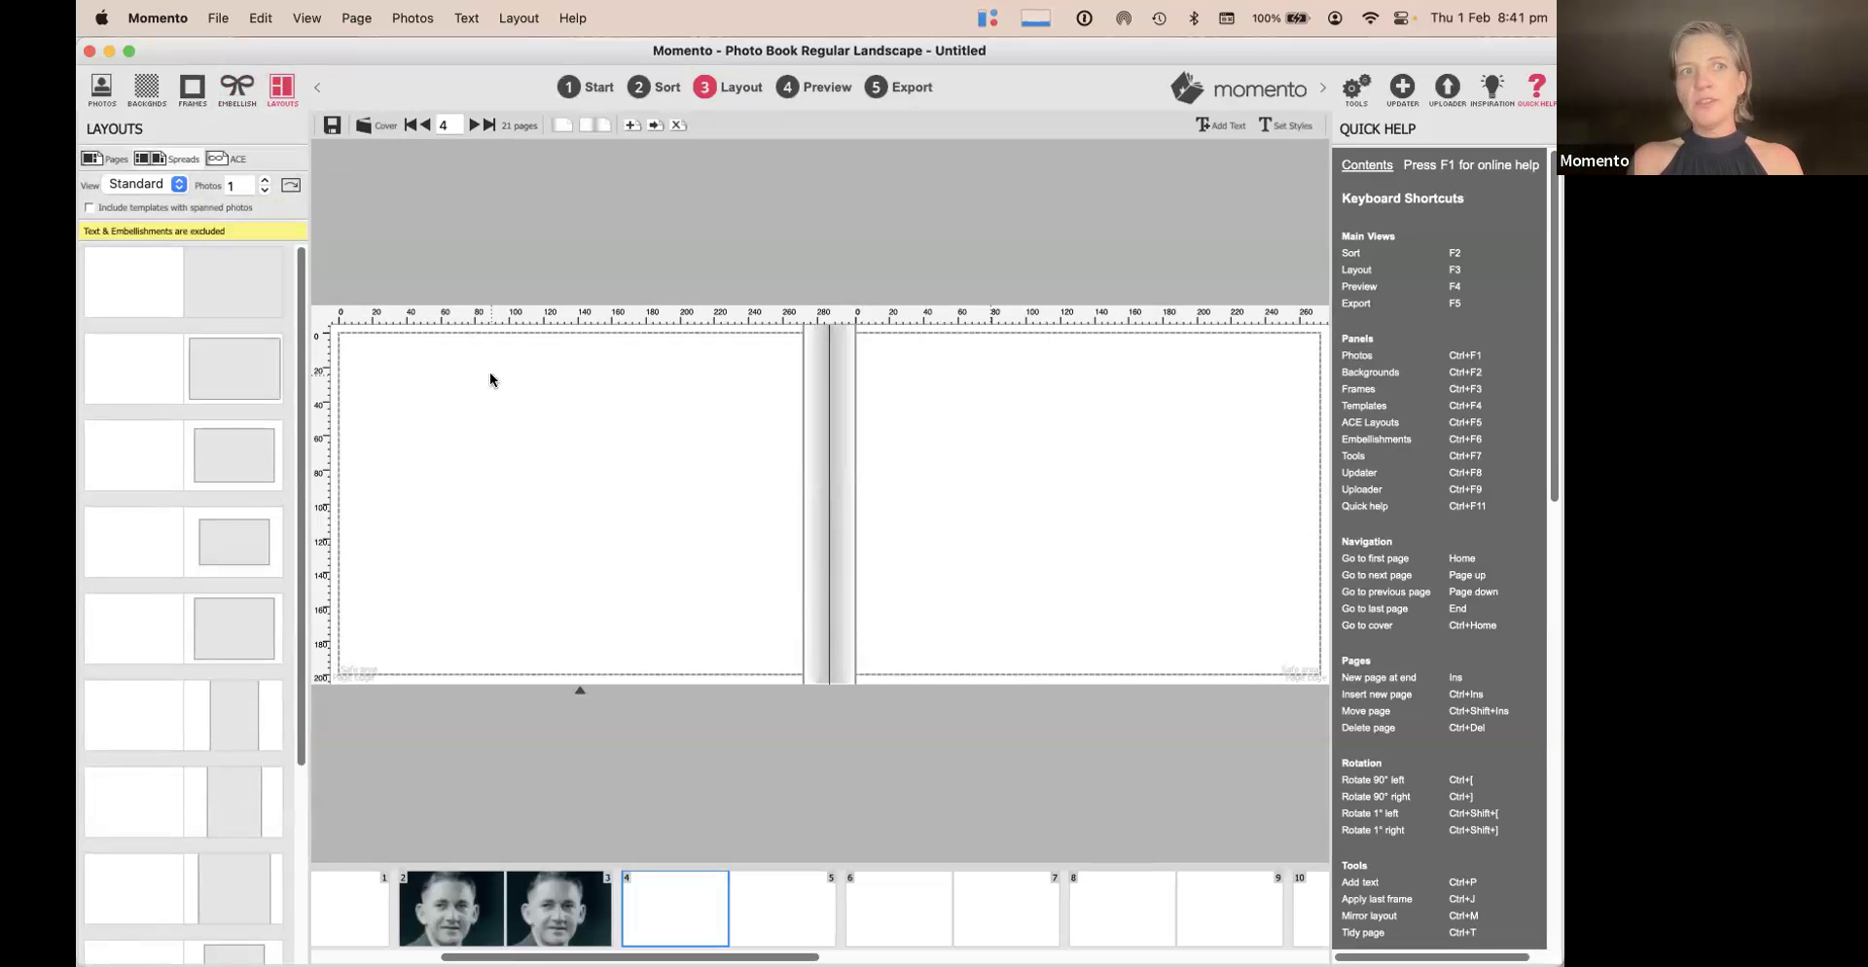
pyautogui.click(231, 86)
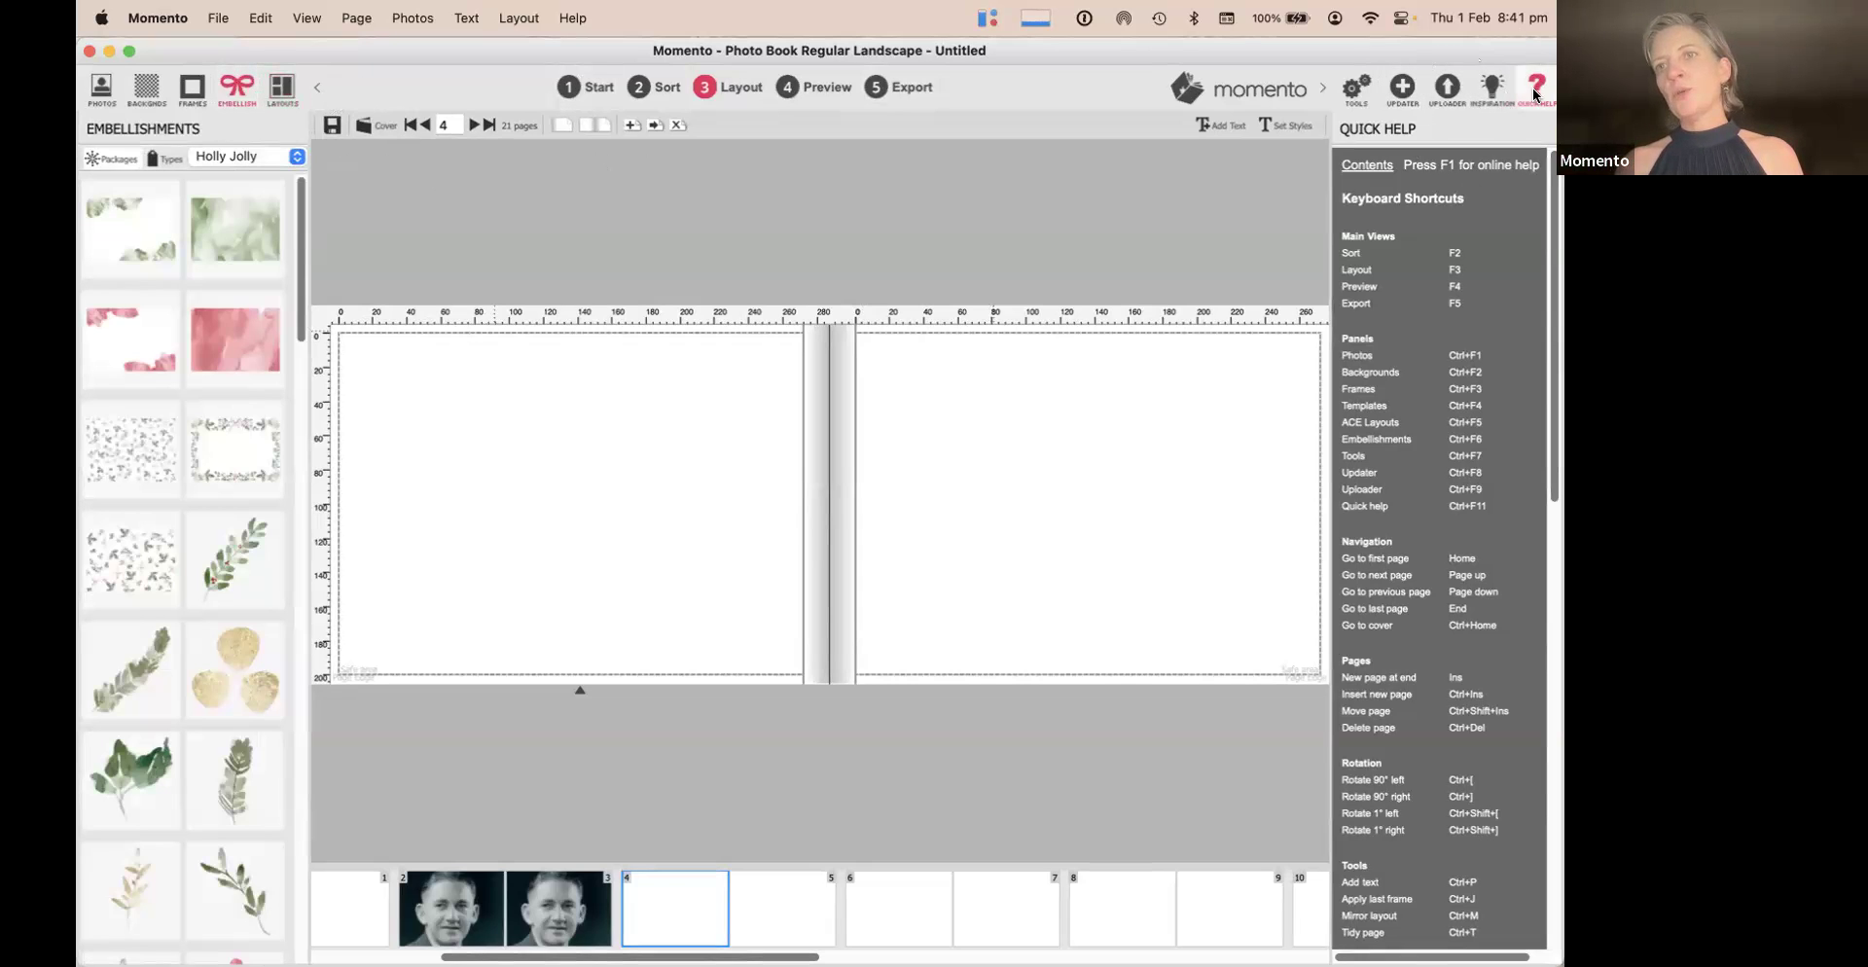
# Open the Updater panel and scroll through its package listing
pyautogui.click(1404, 91)
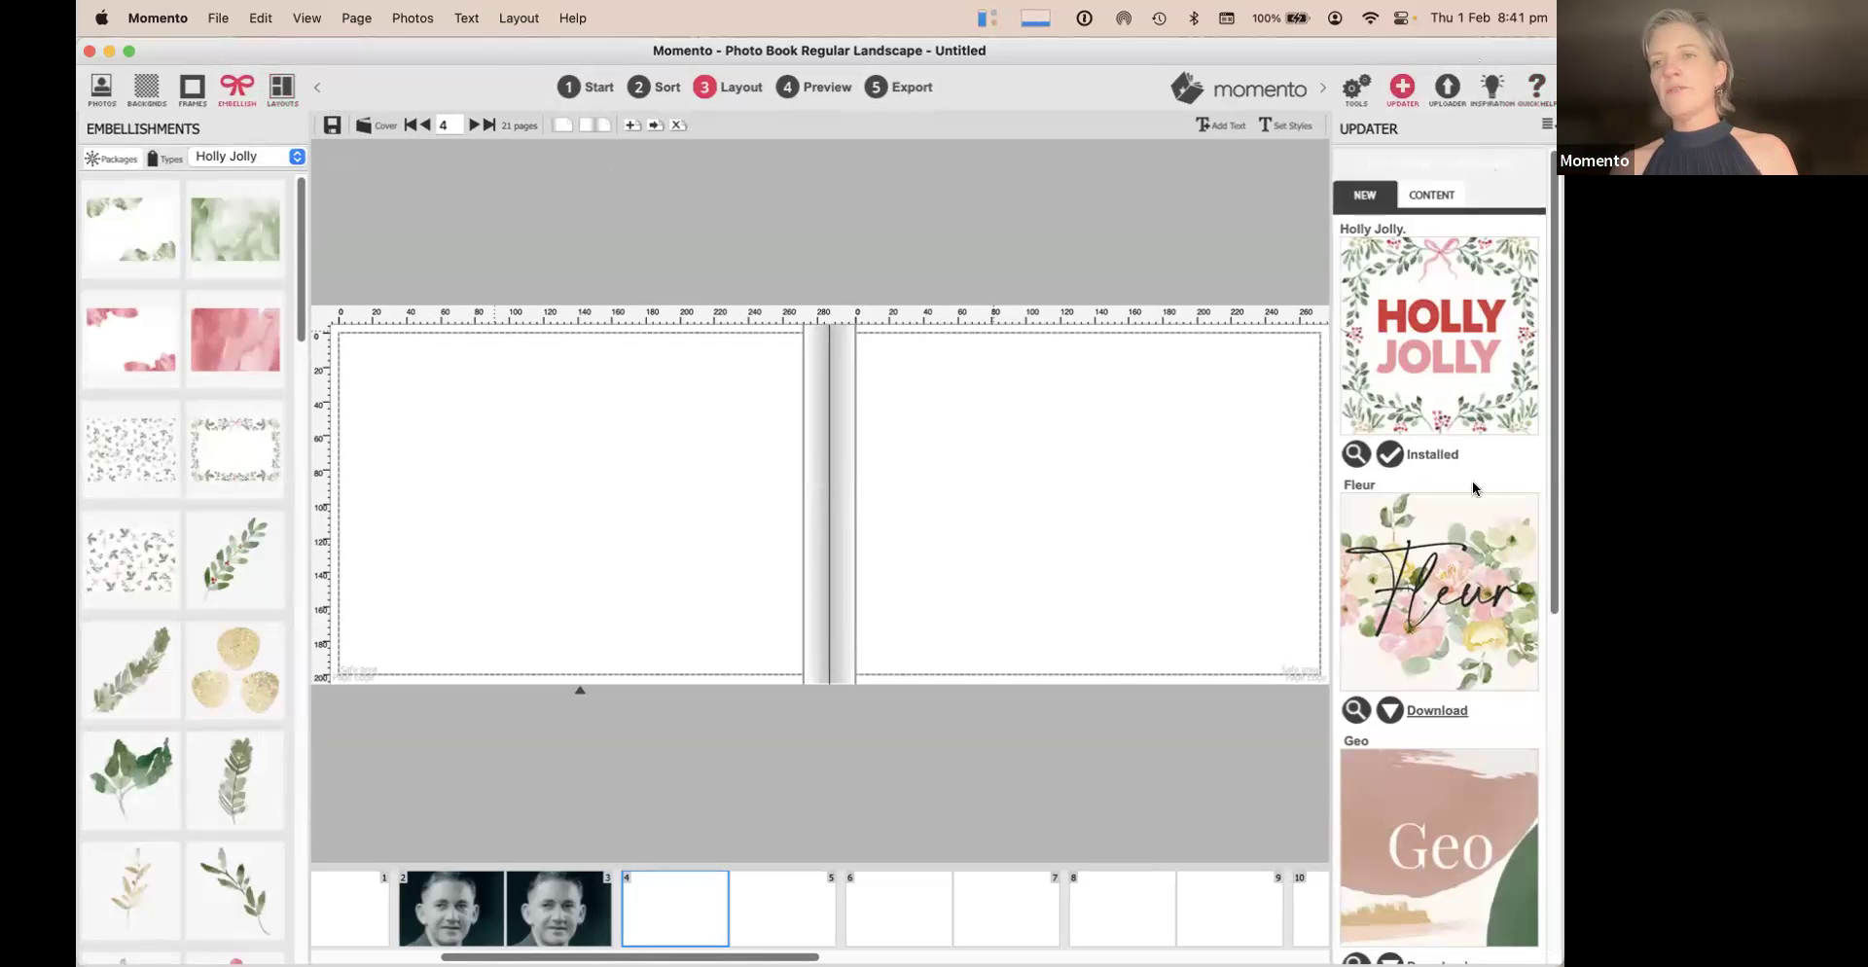
pyautogui.scroll(-2, 1462, 696)
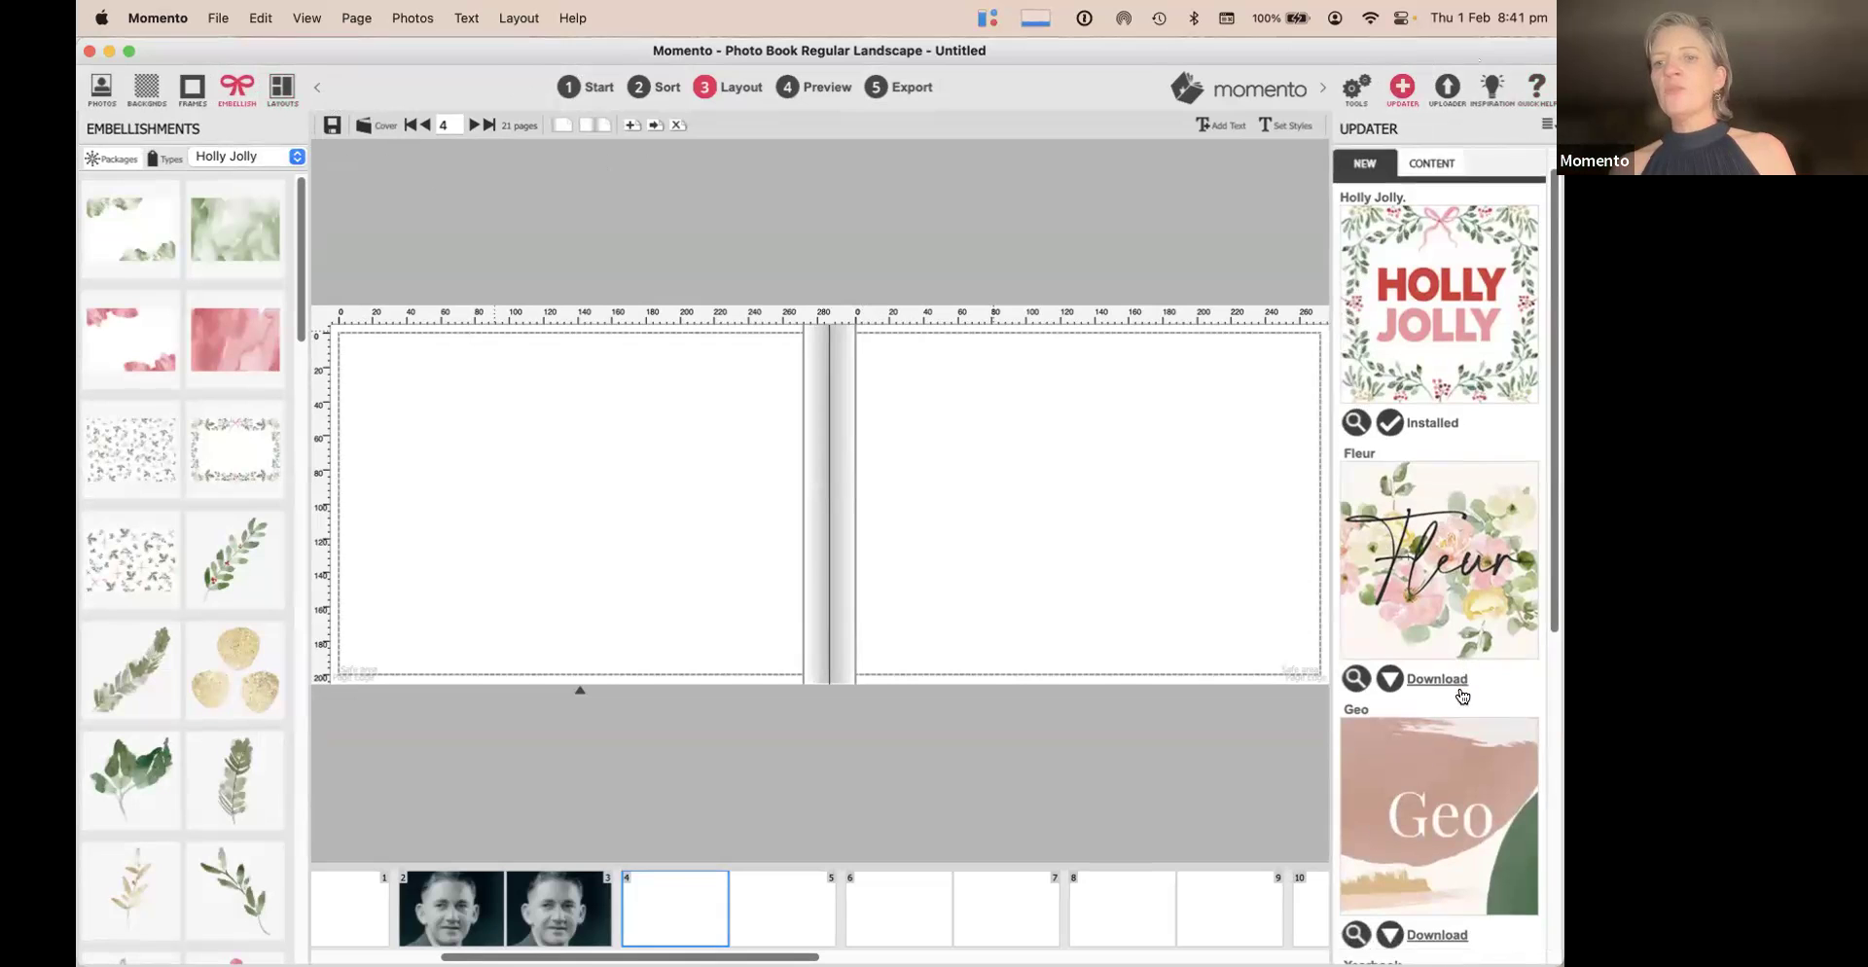
pyautogui.scroll(-10, 1462, 695)
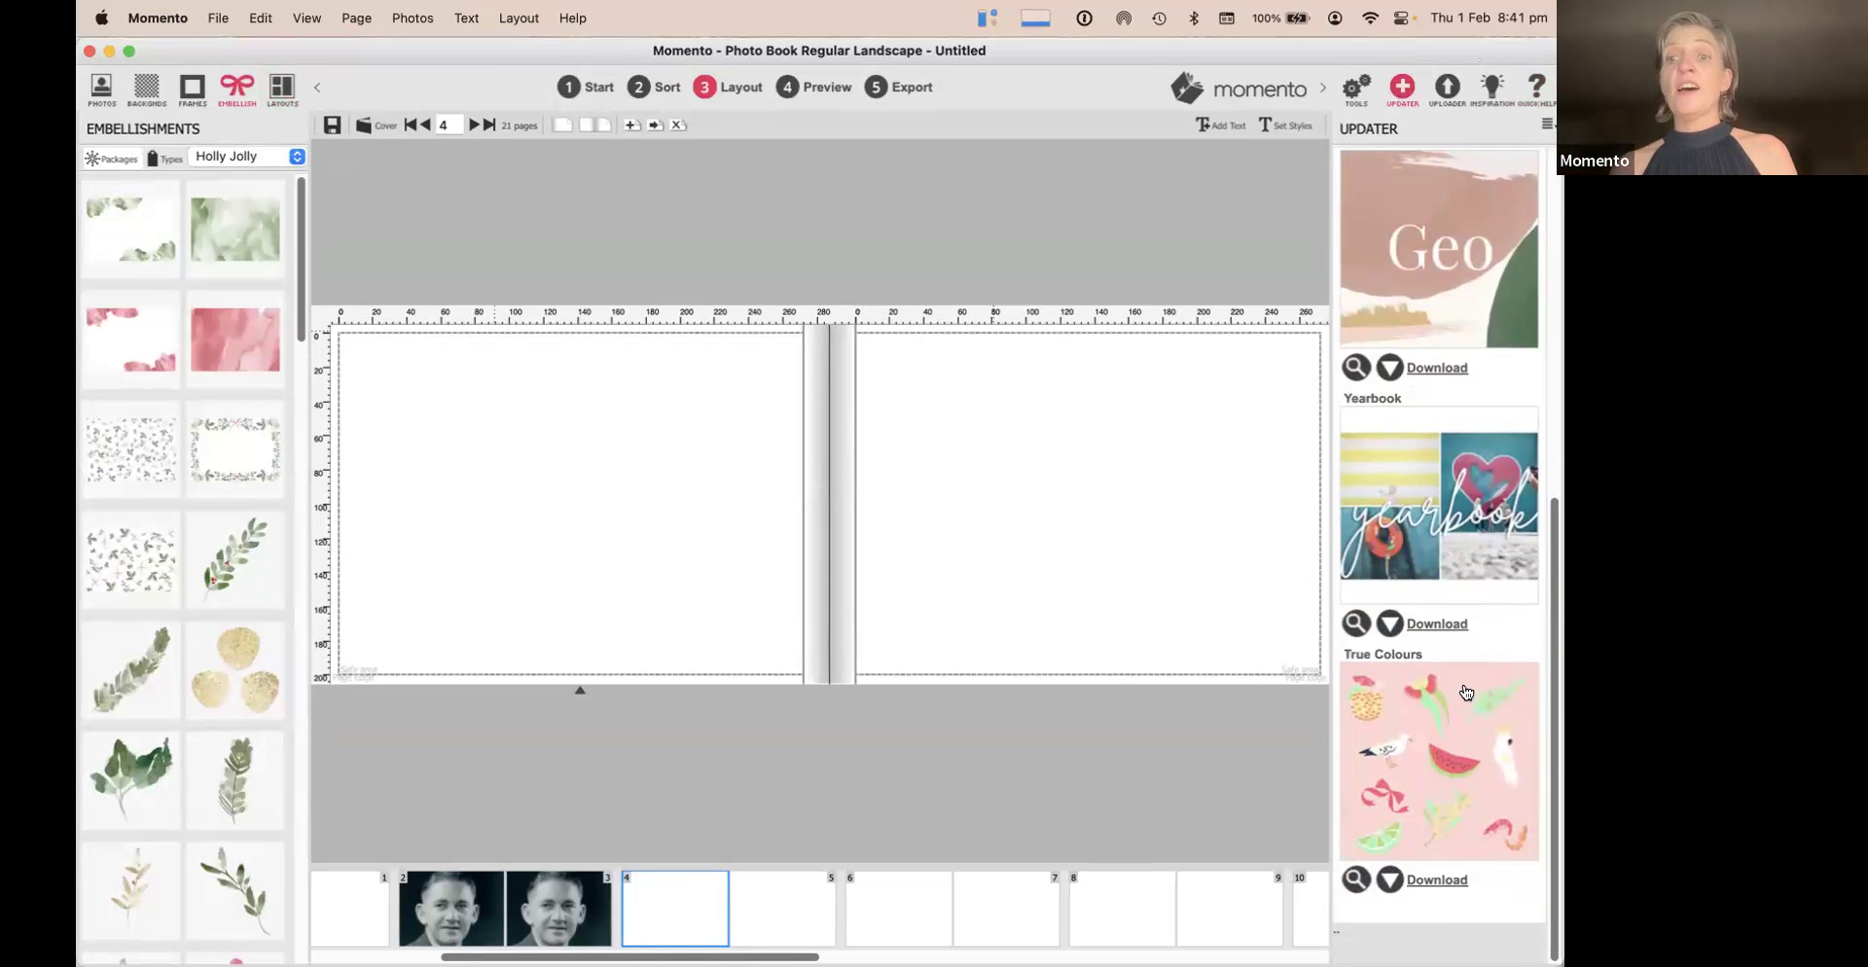
pyautogui.scroll(12, 1466, 692)
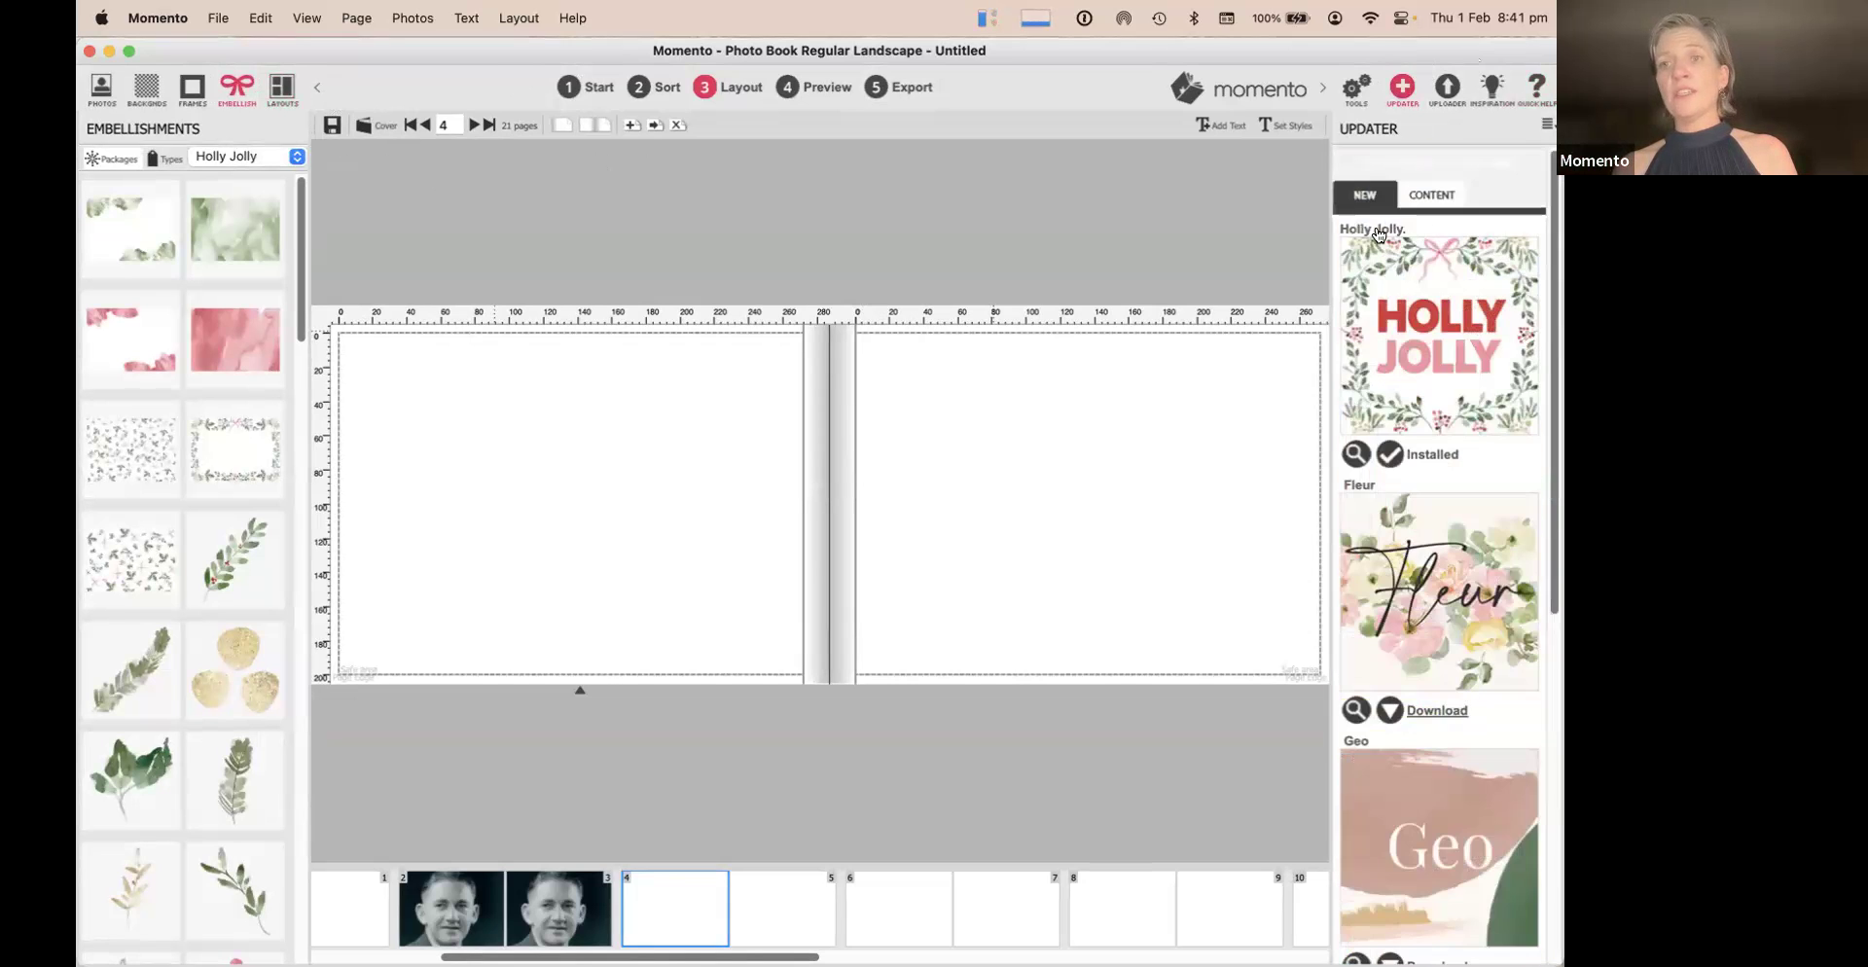
pyautogui.scroll(-3, 1420, 834)
pyautogui.scroll(3, 1418, 829)
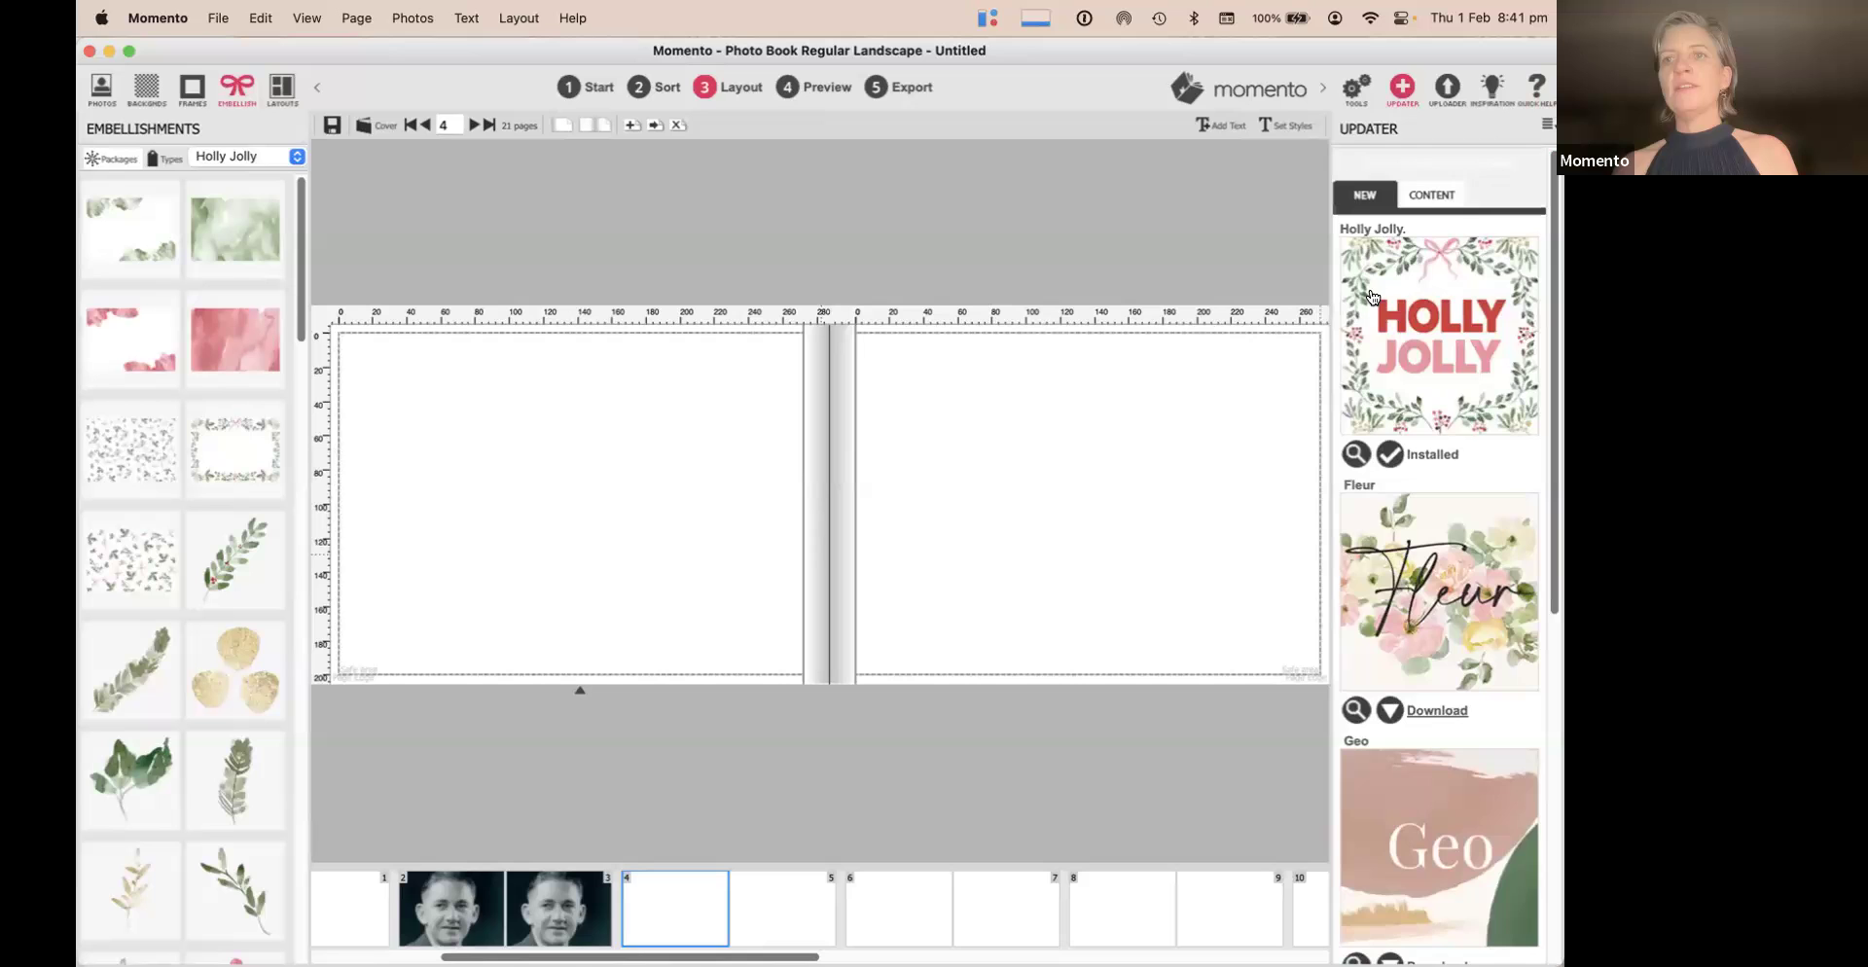
# List all Content packages and scroll down to embellishments like Easter, Elegance and Fairy Dust
pyautogui.click(1443, 200)
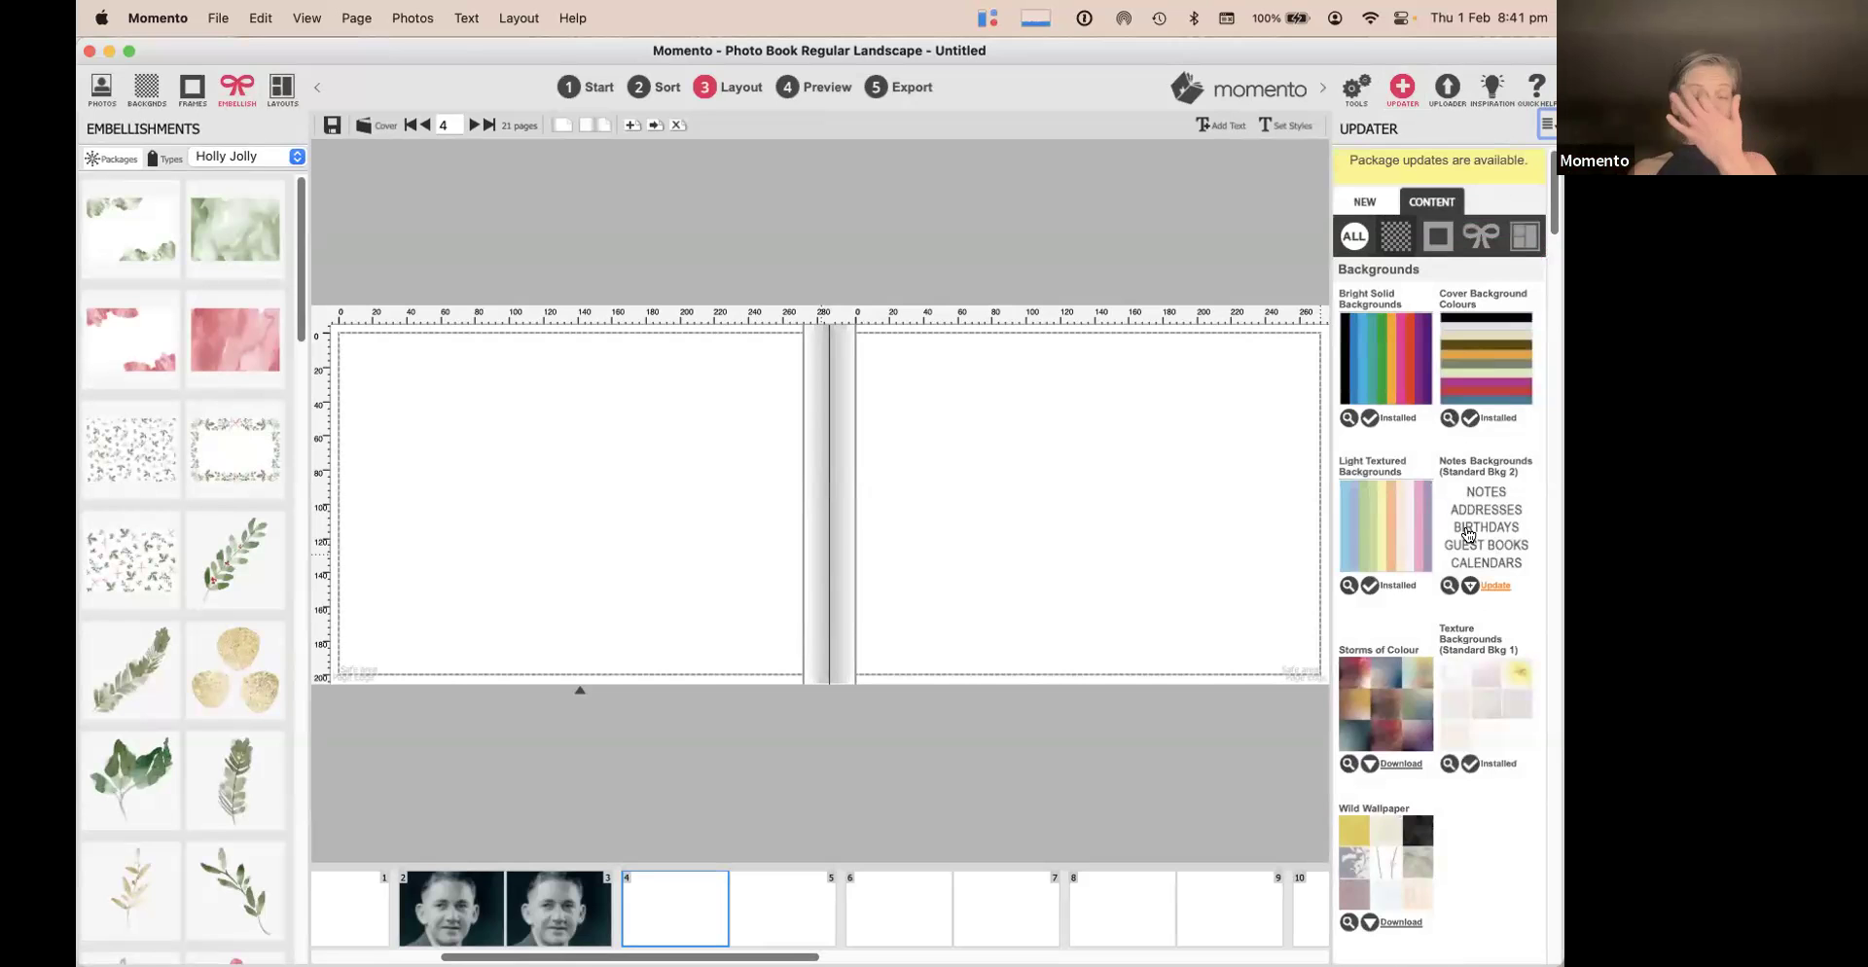
pyautogui.scroll(-10, 1467, 534)
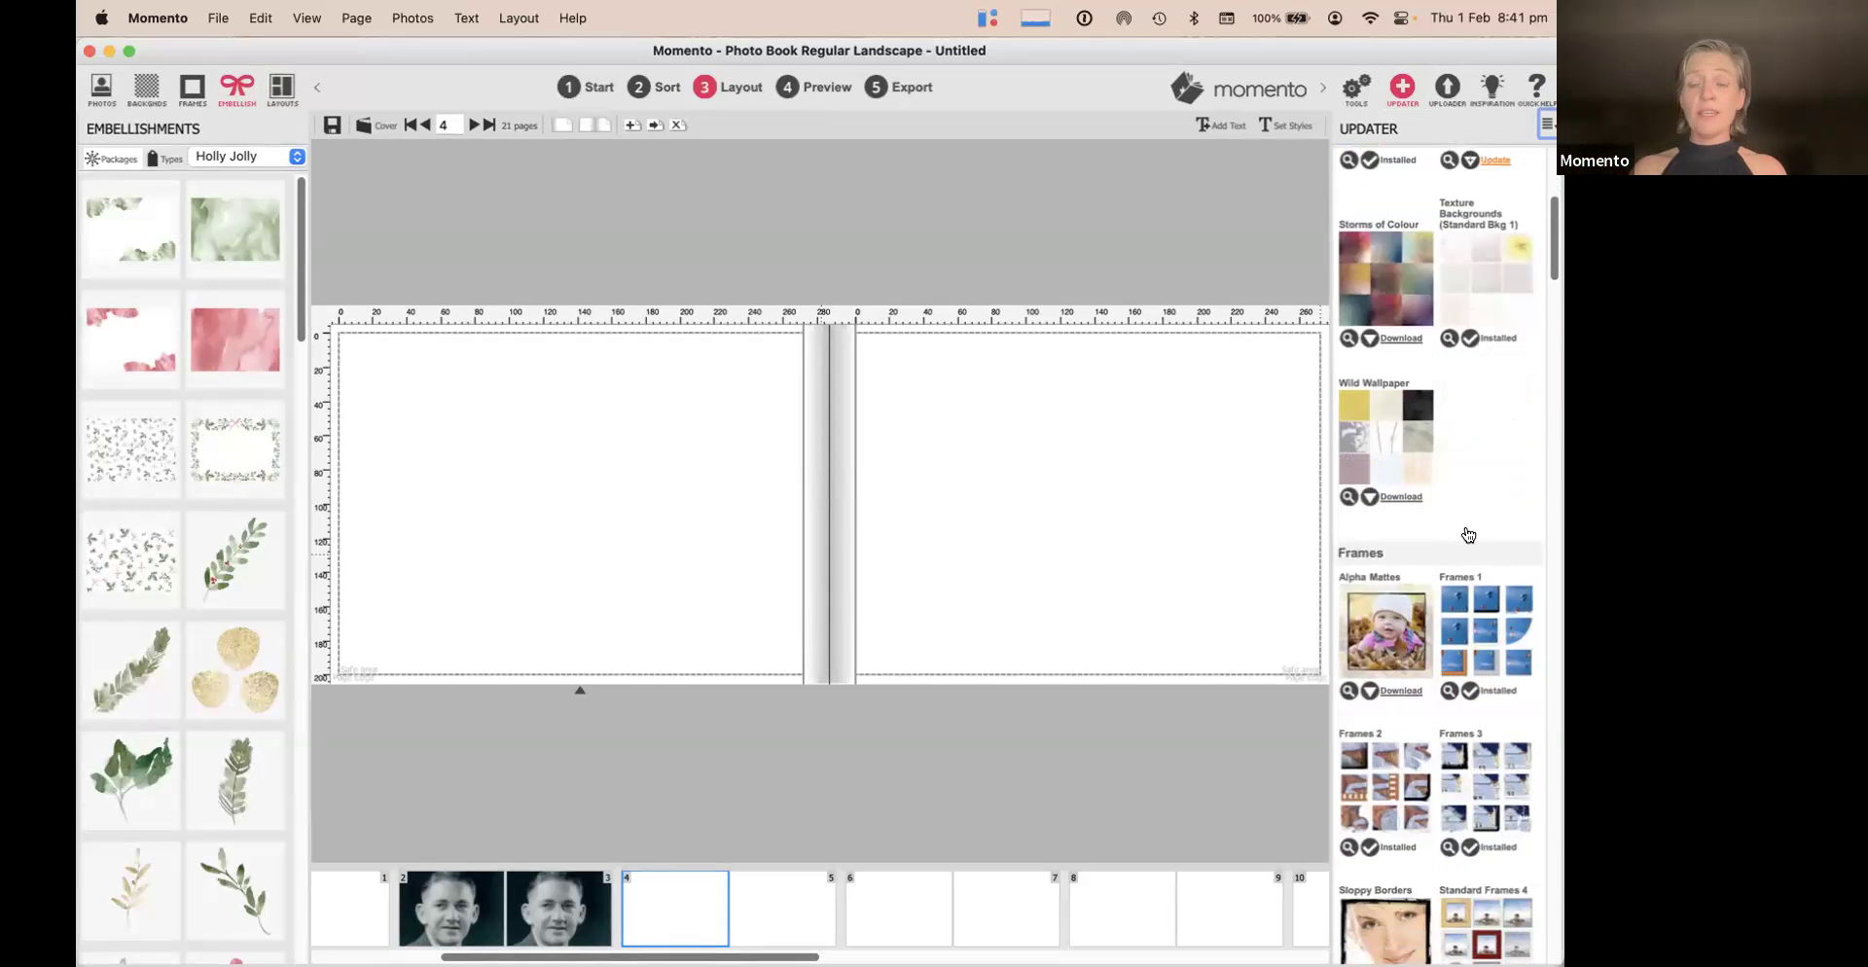
pyautogui.scroll(-12, 1468, 534)
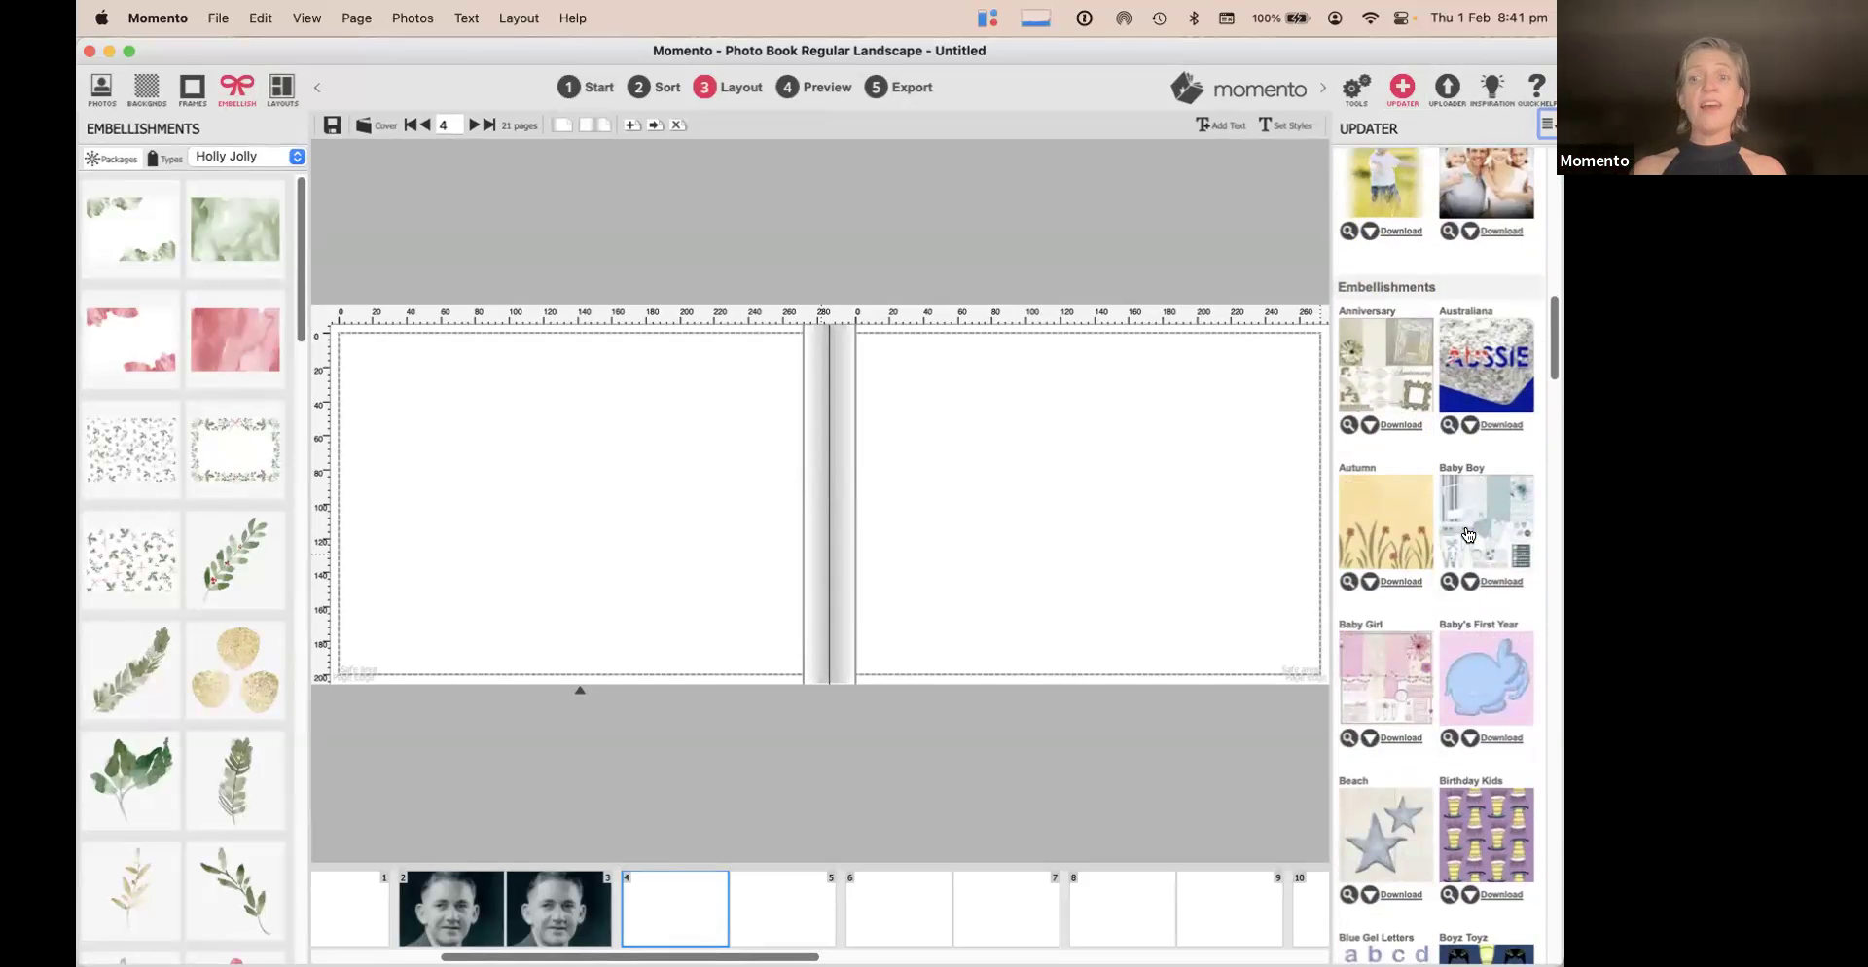
pyautogui.scroll(-3, 1468, 534)
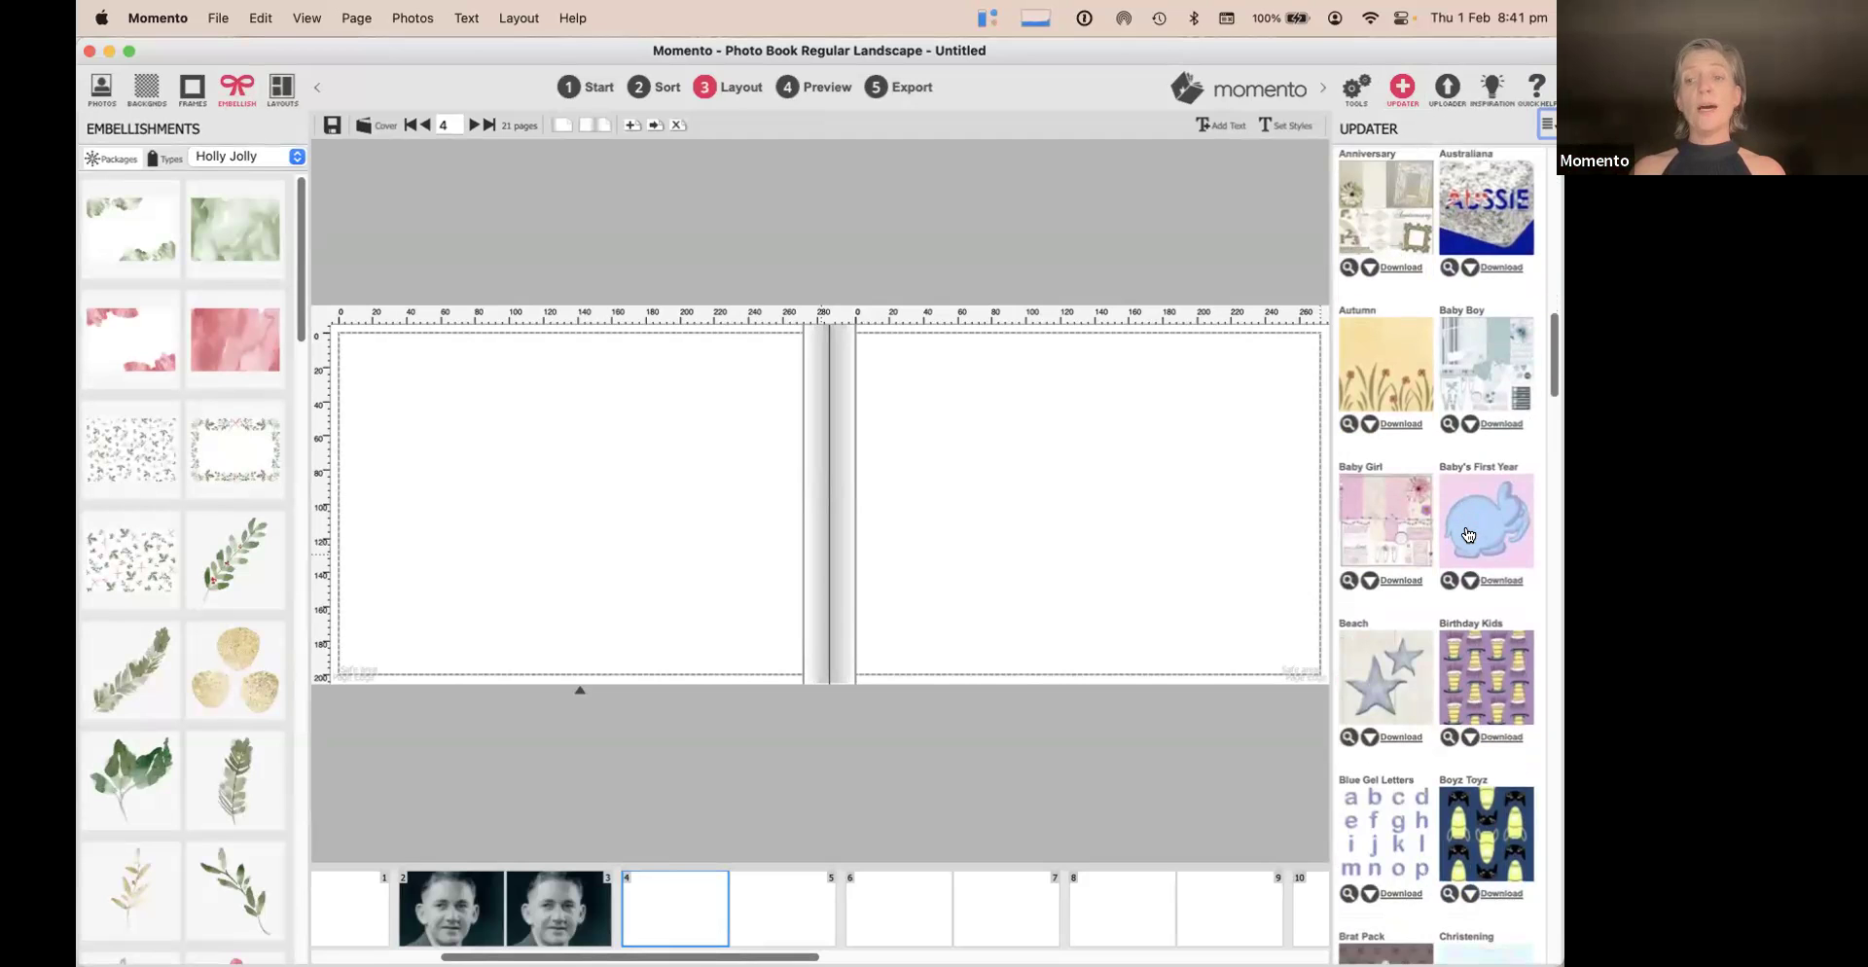
pyautogui.scroll(2, 1468, 534)
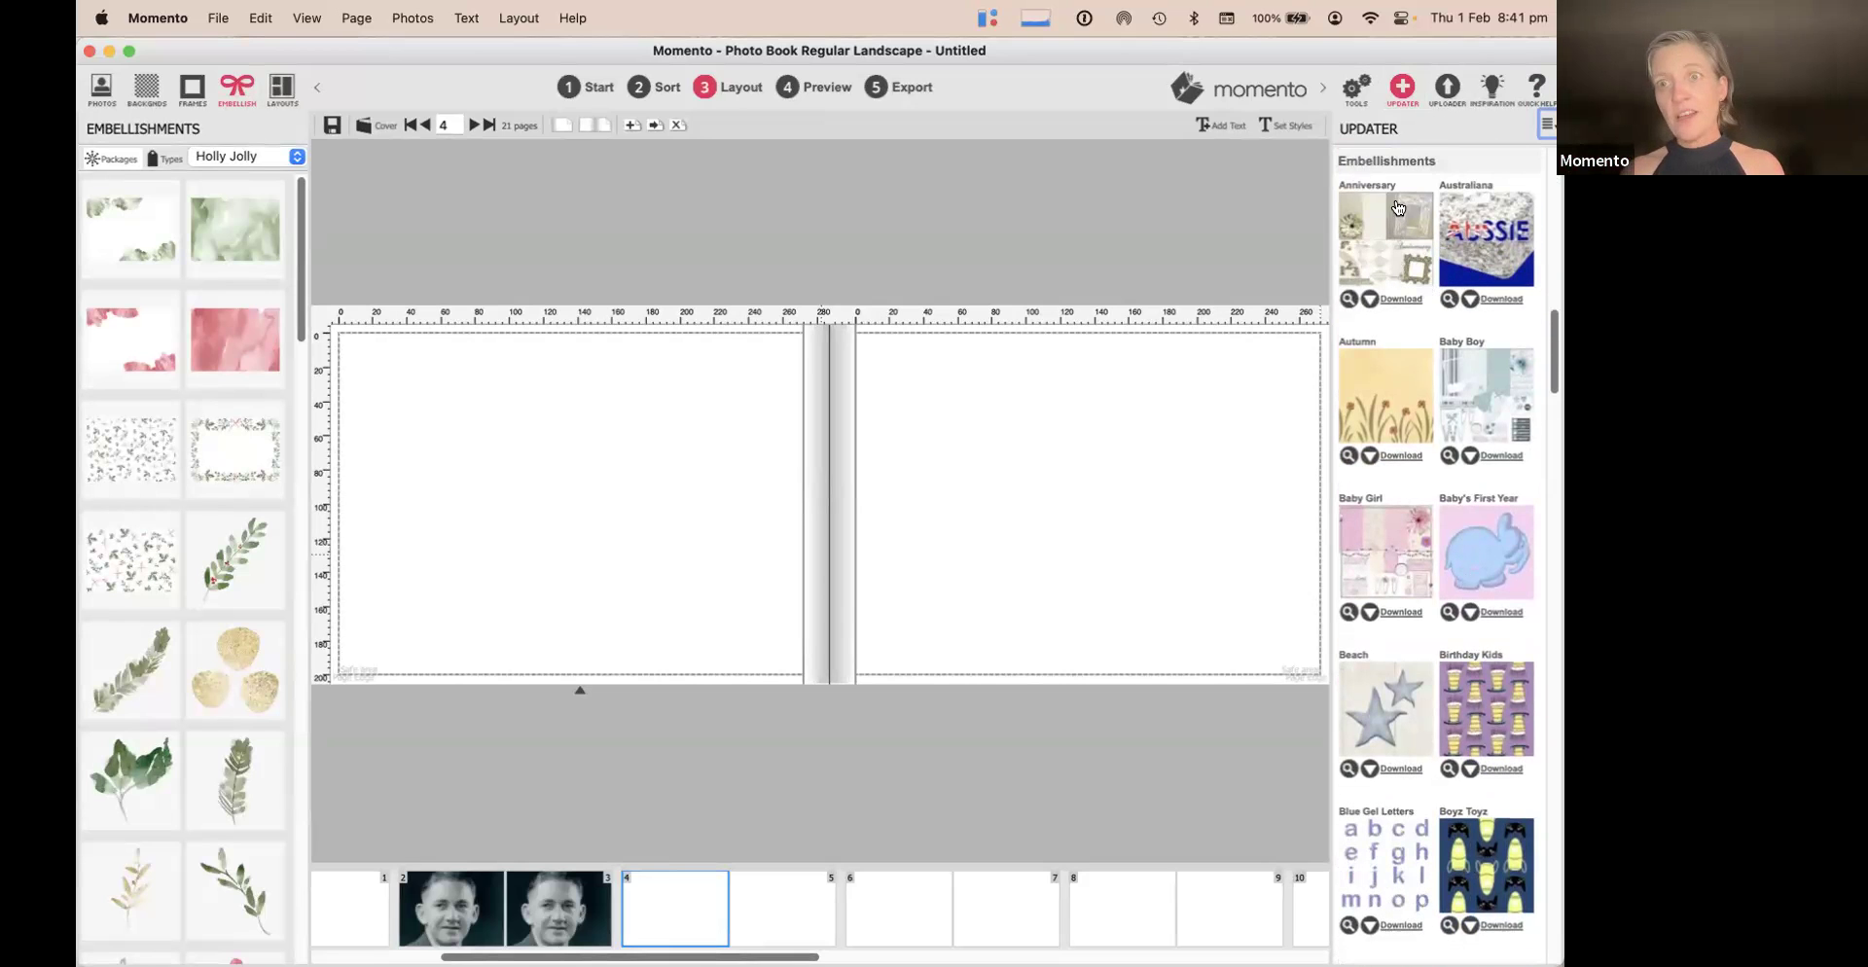
pyautogui.scroll(-10, 1472, 482)
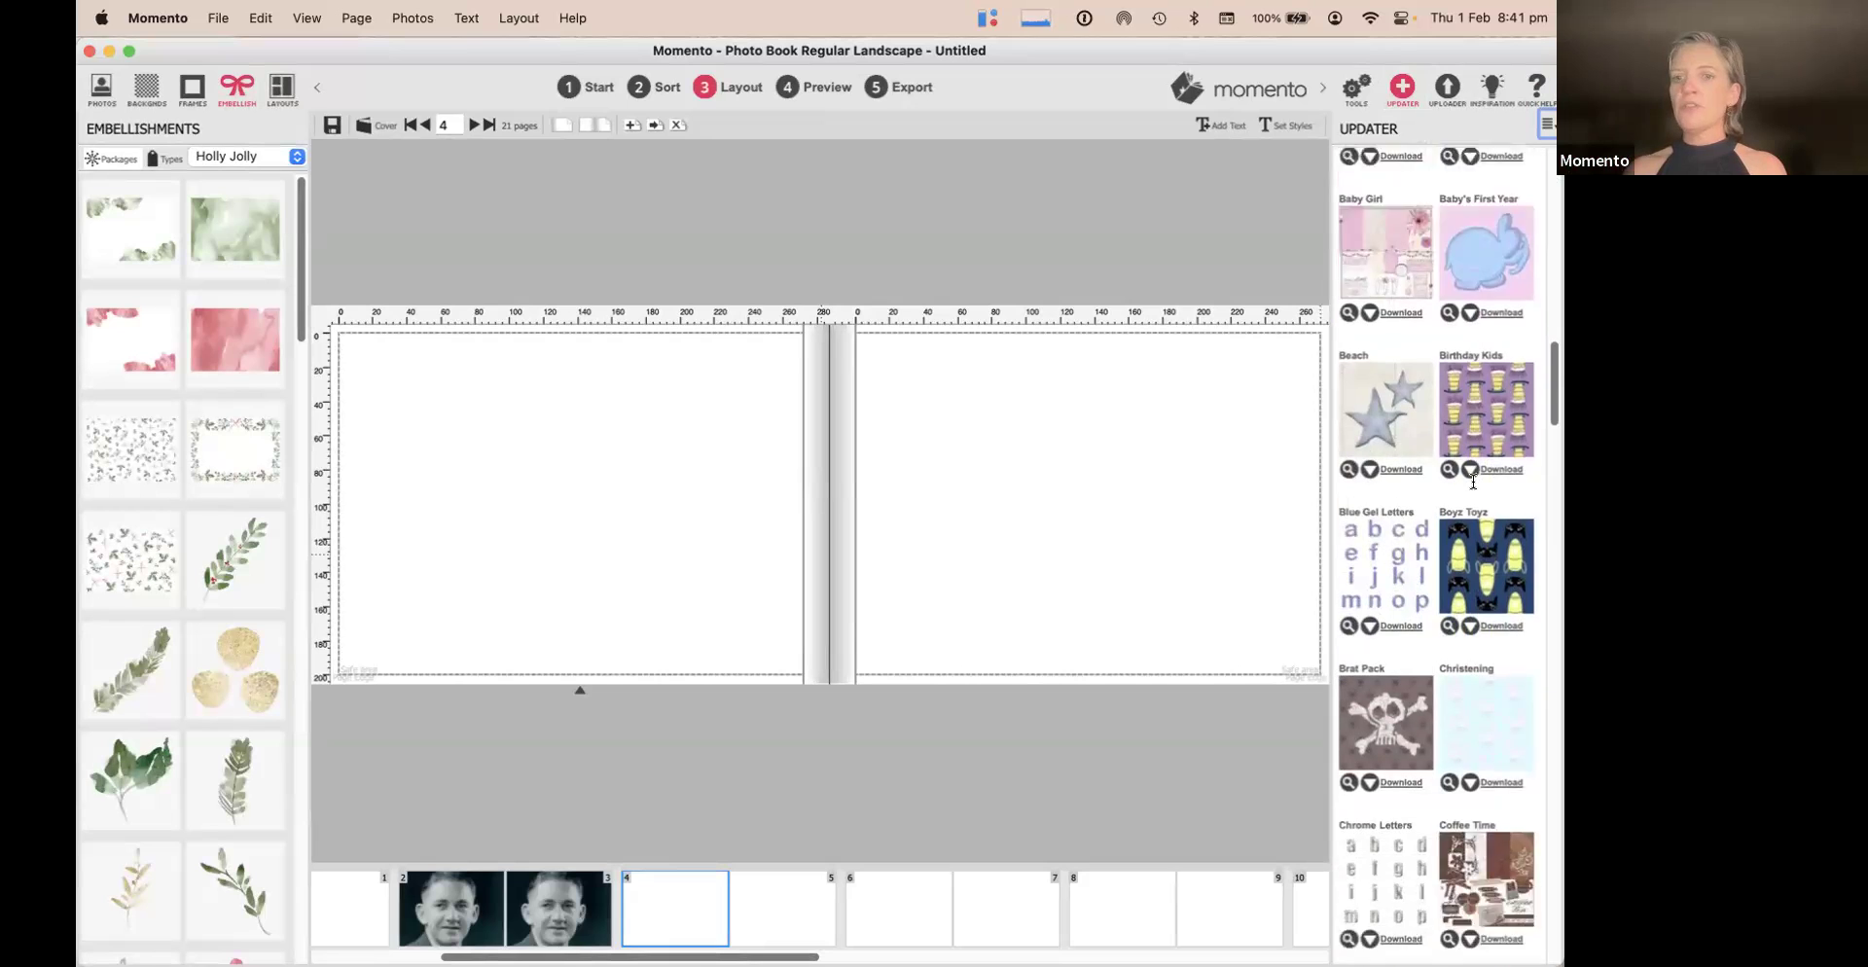
pyautogui.scroll(-15, 1473, 482)
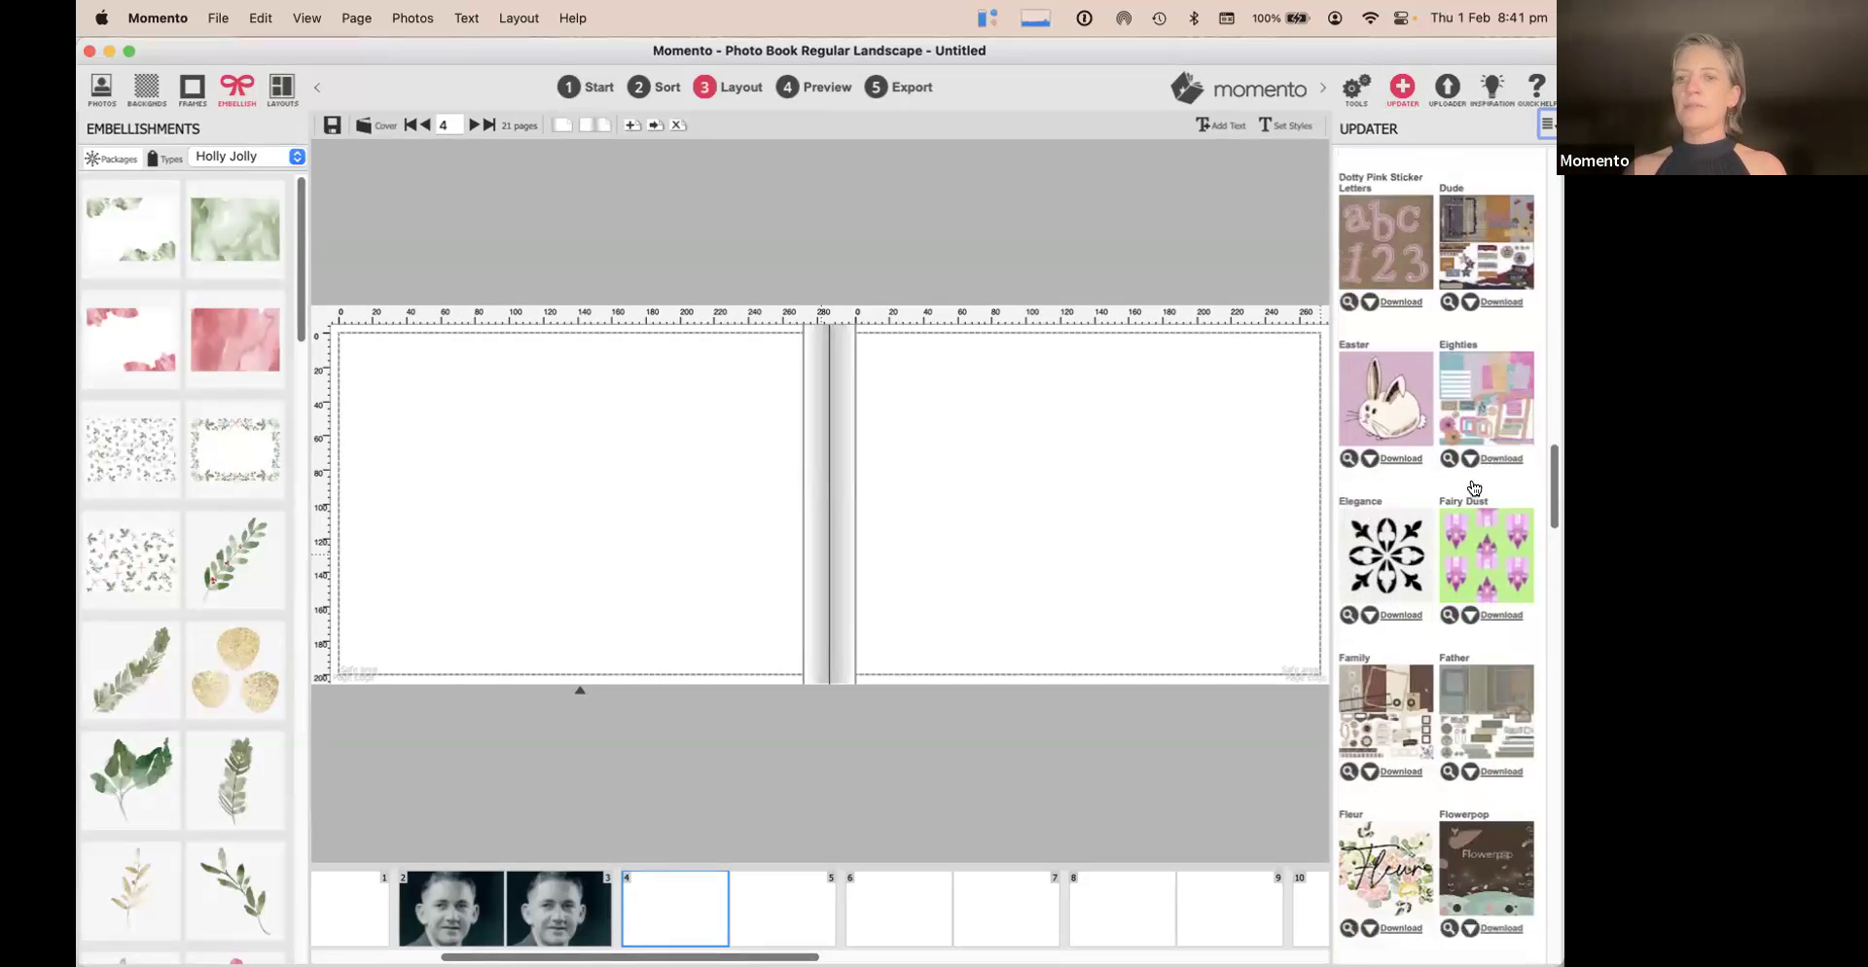
pyautogui.scroll(-1, 1474, 487)
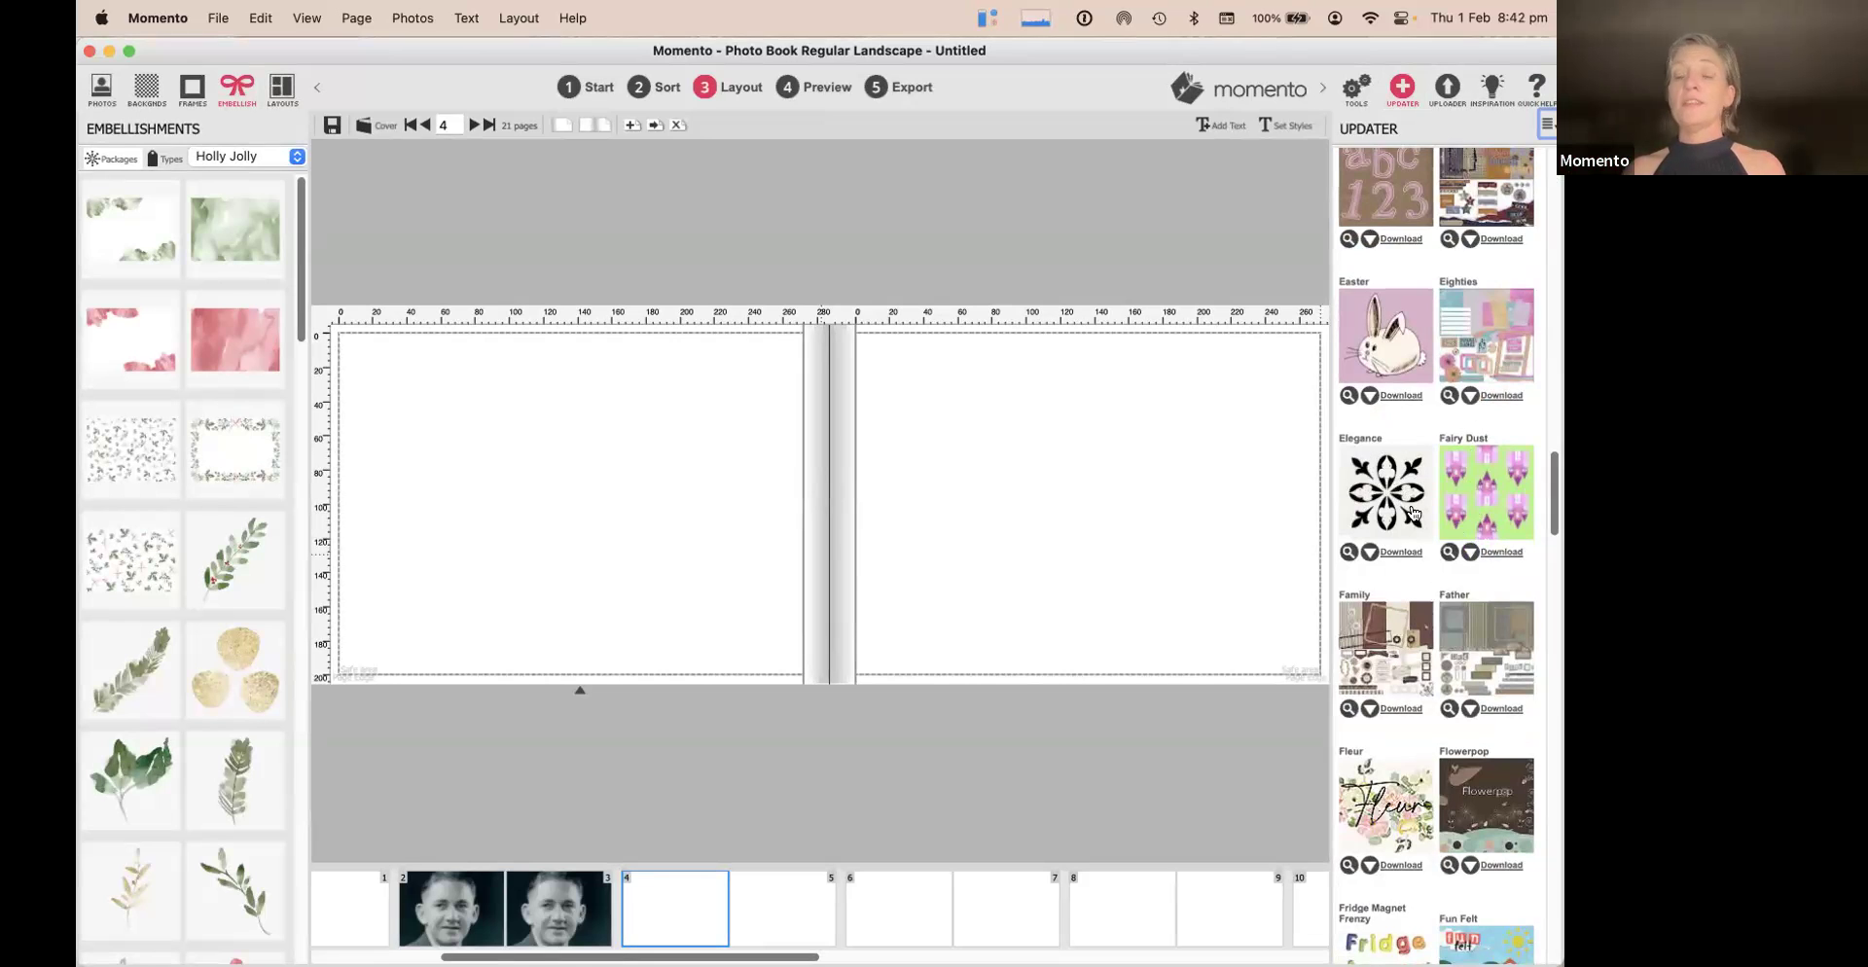
pyautogui.scroll(-3, 1412, 513)
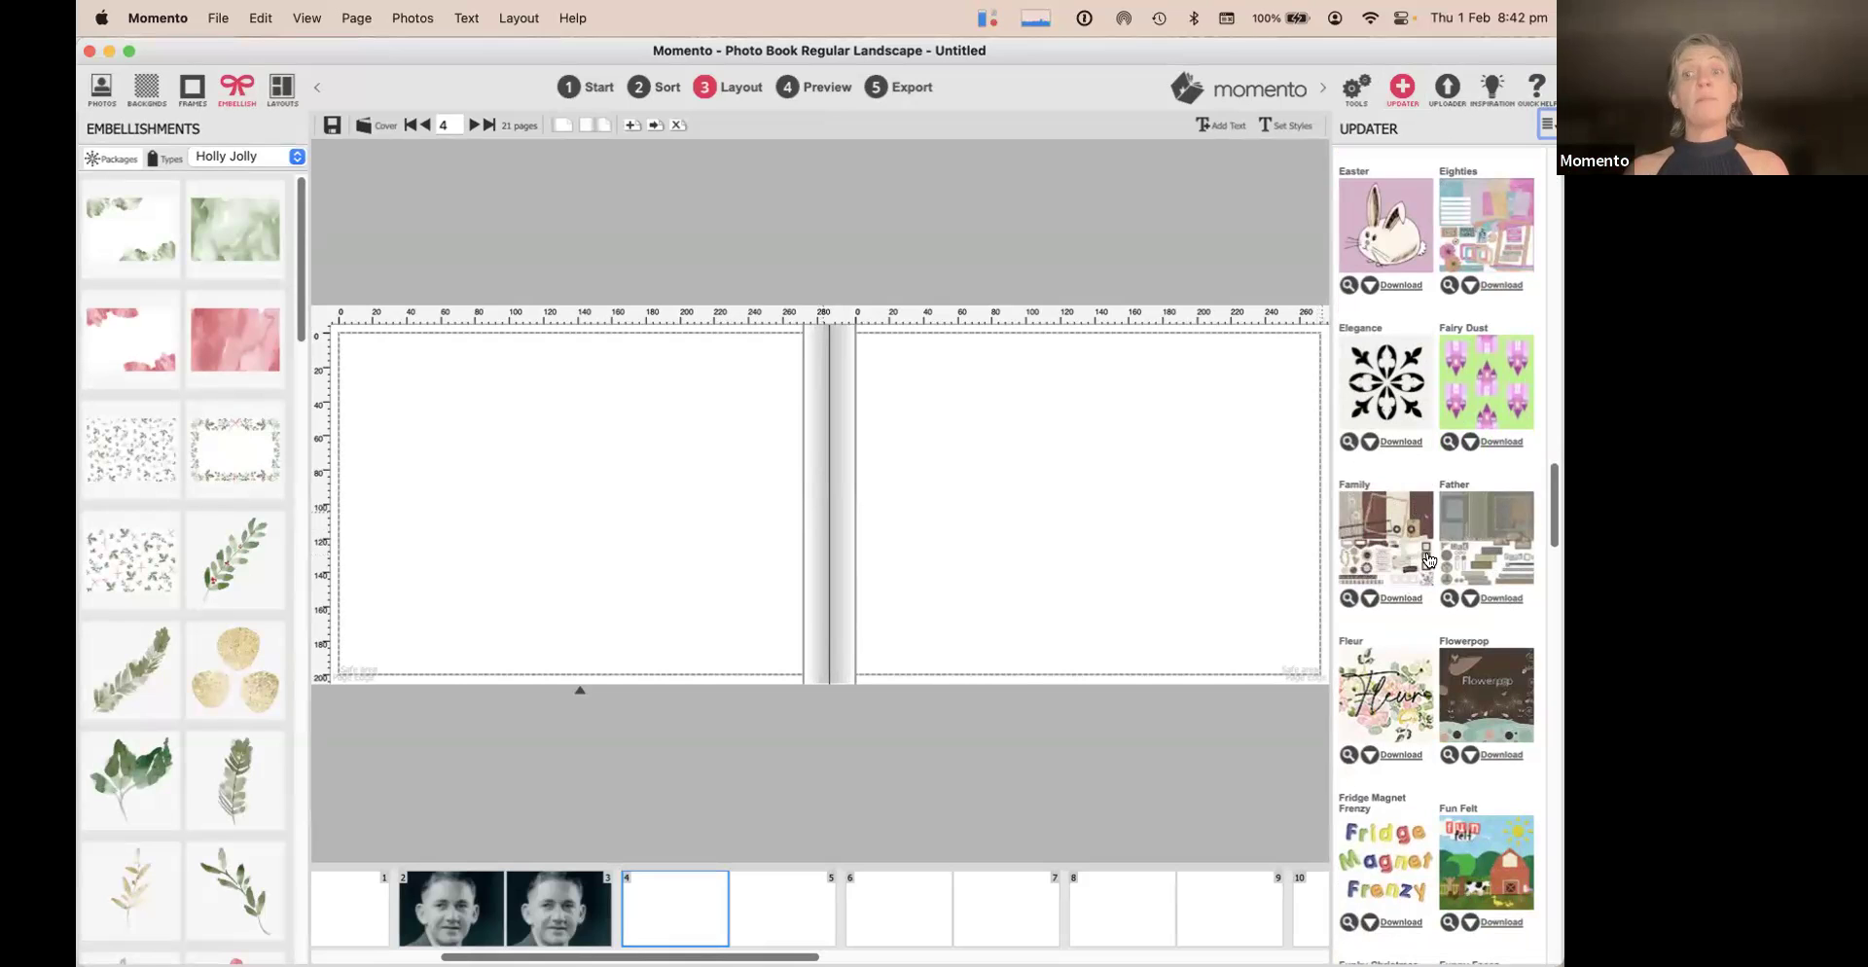
# Try downloading the Elegance embellishment package and dismiss the administrator-permission warning
pyautogui.click(1392, 438)
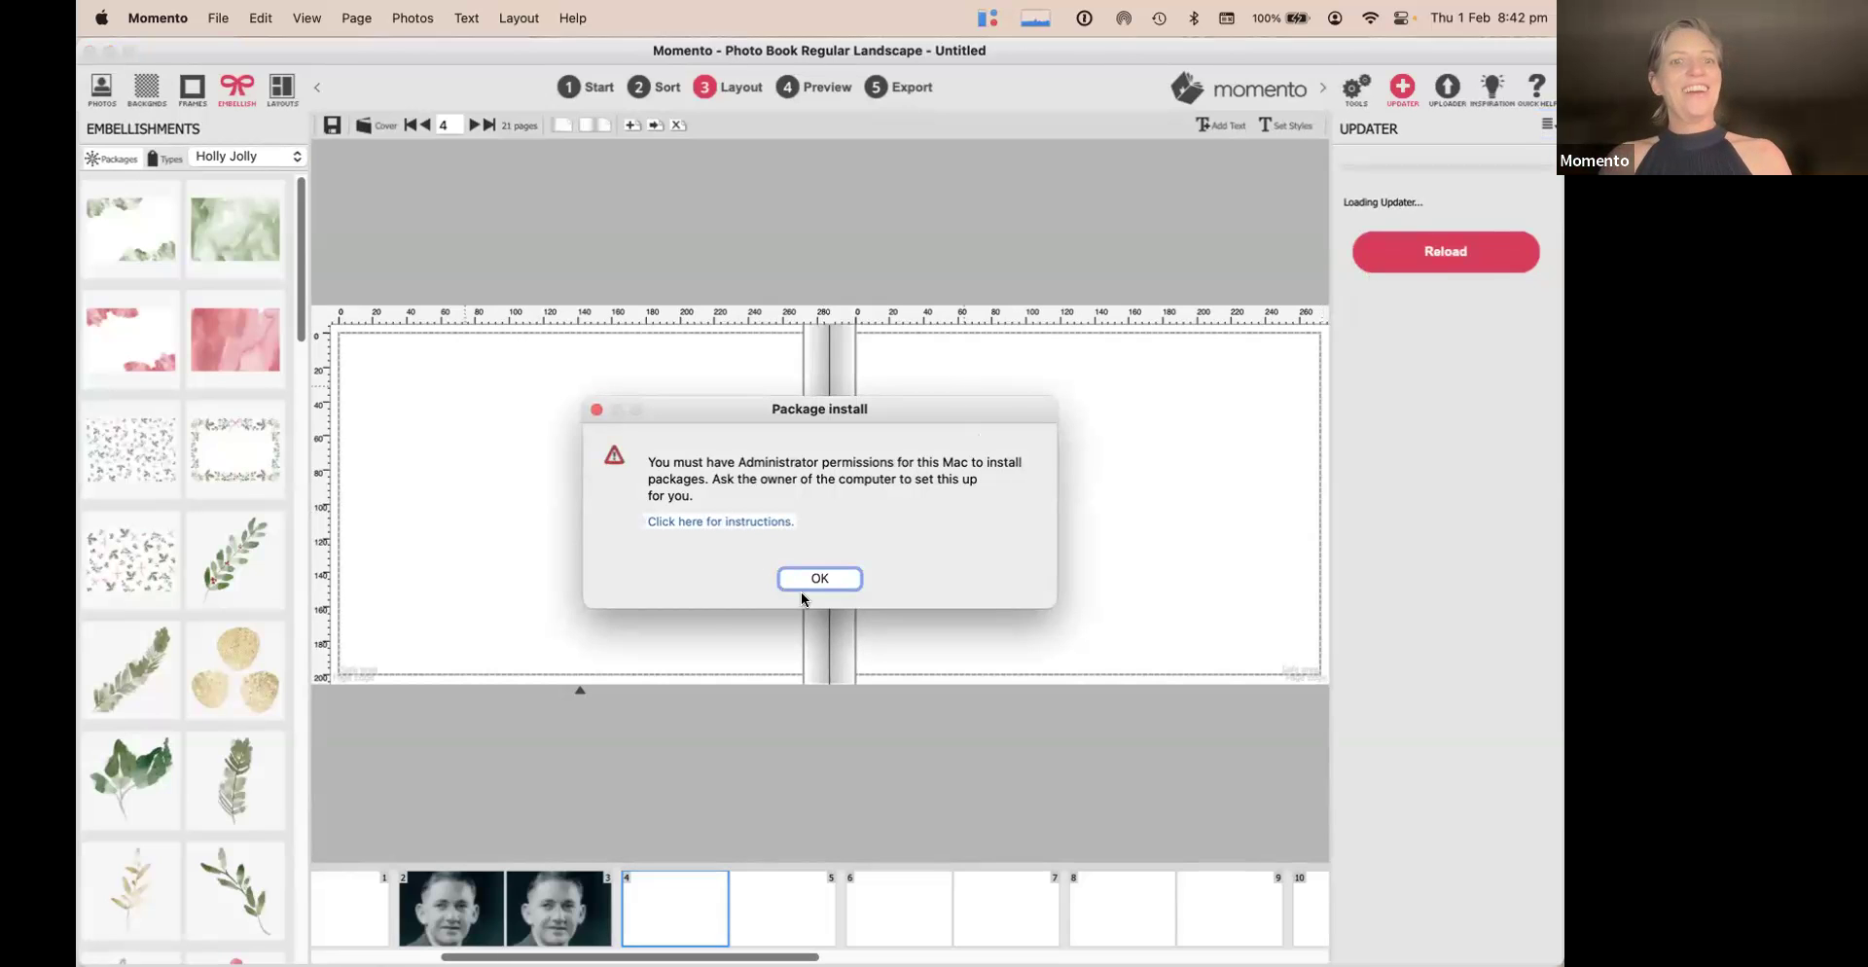
pyautogui.click(829, 579)
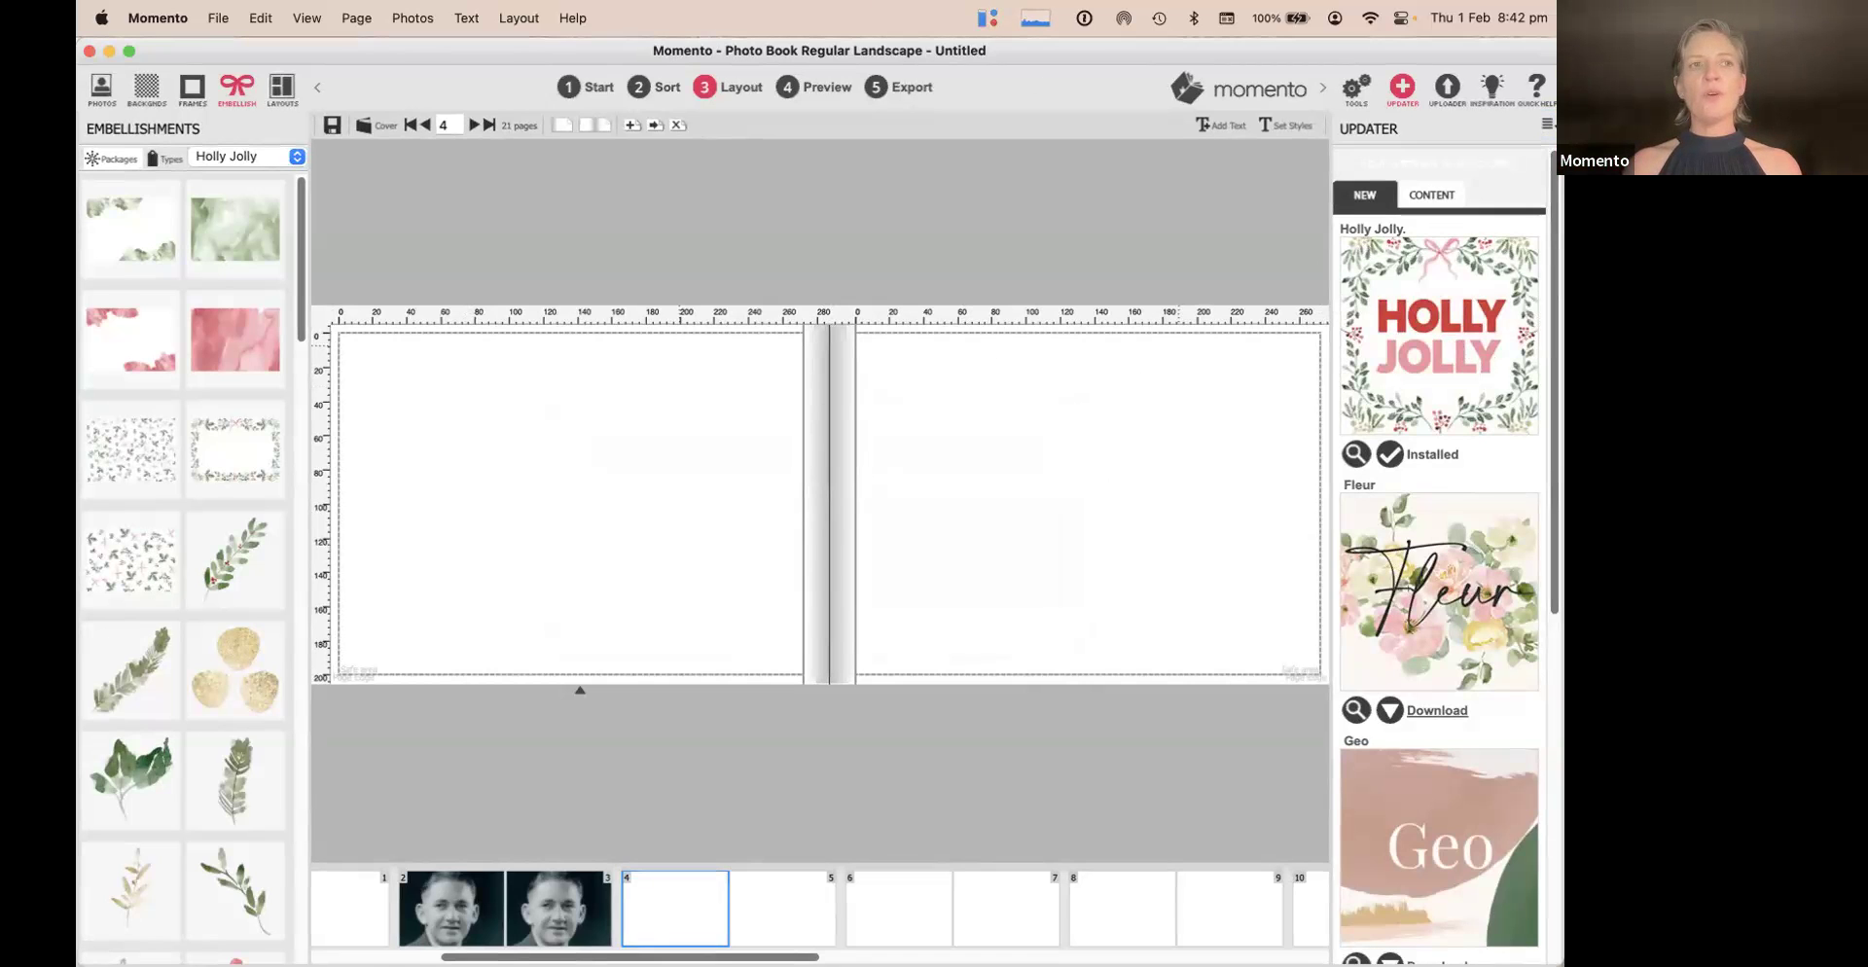
# Place the Allen 0014.jpg portrait from 01_Ancestors onto page 5 and fit it to page height
pyautogui.click(102, 90)
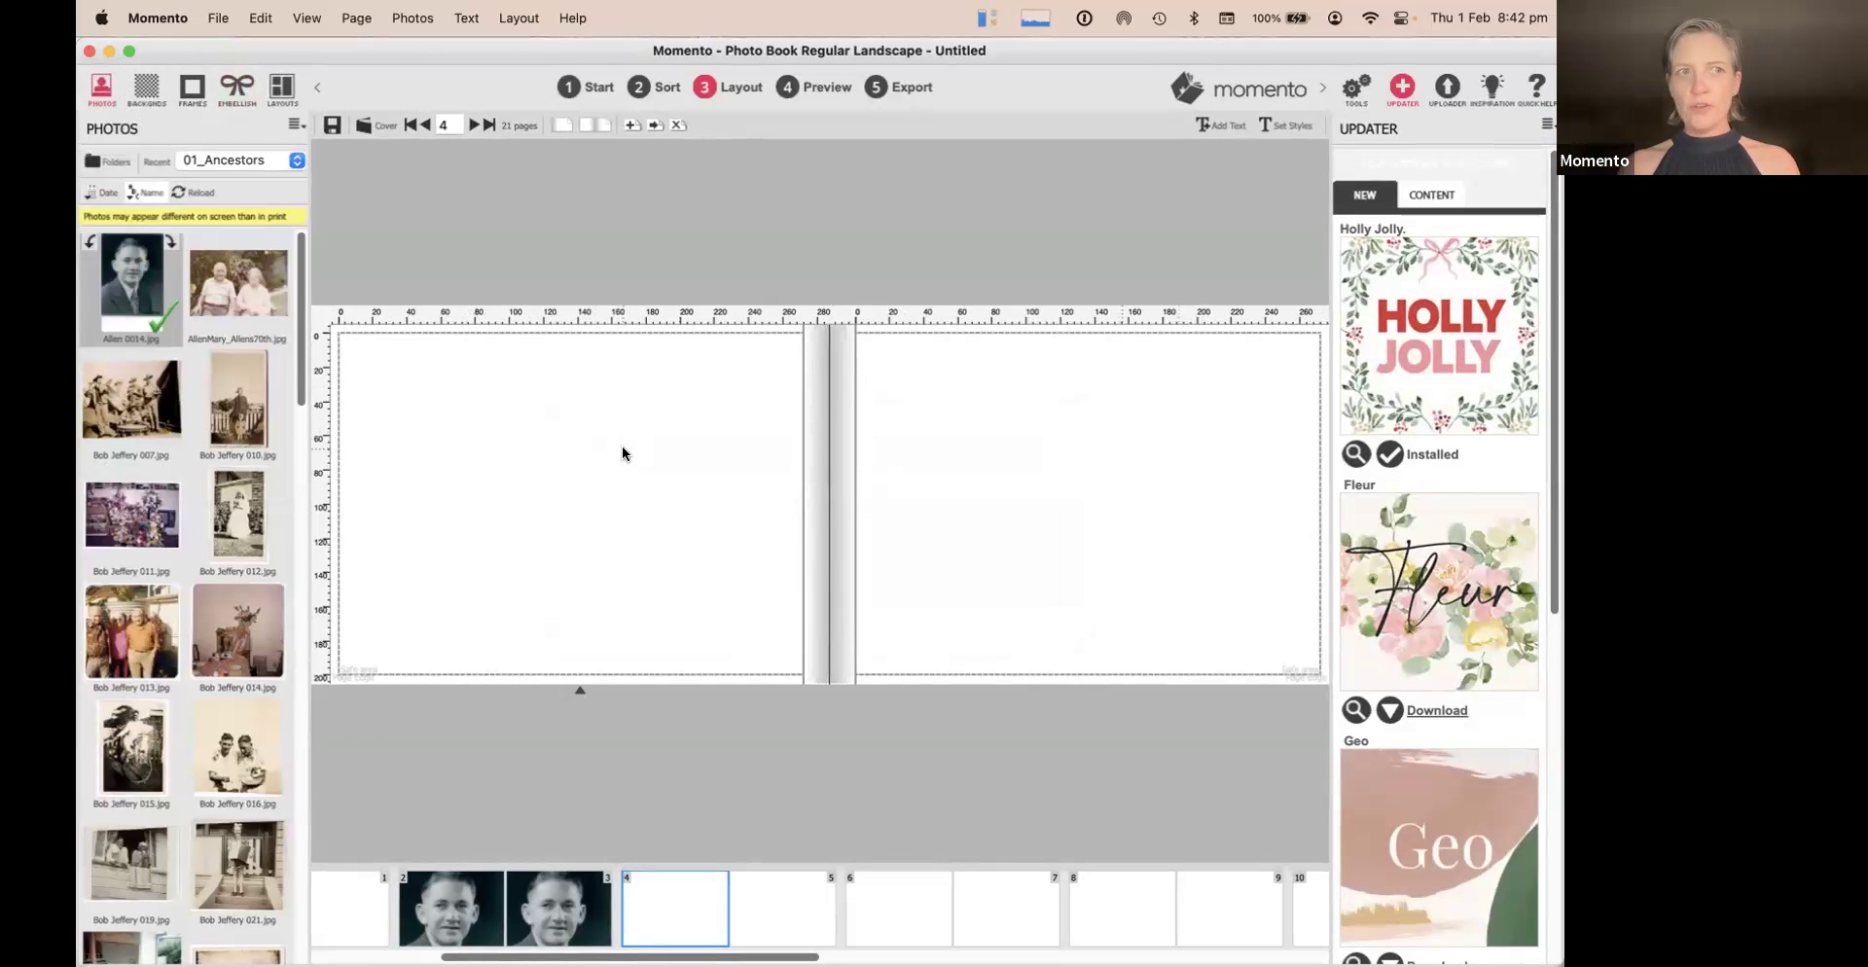
pyautogui.moveTo(141, 286); pyautogui.dragTo(1096, 499)
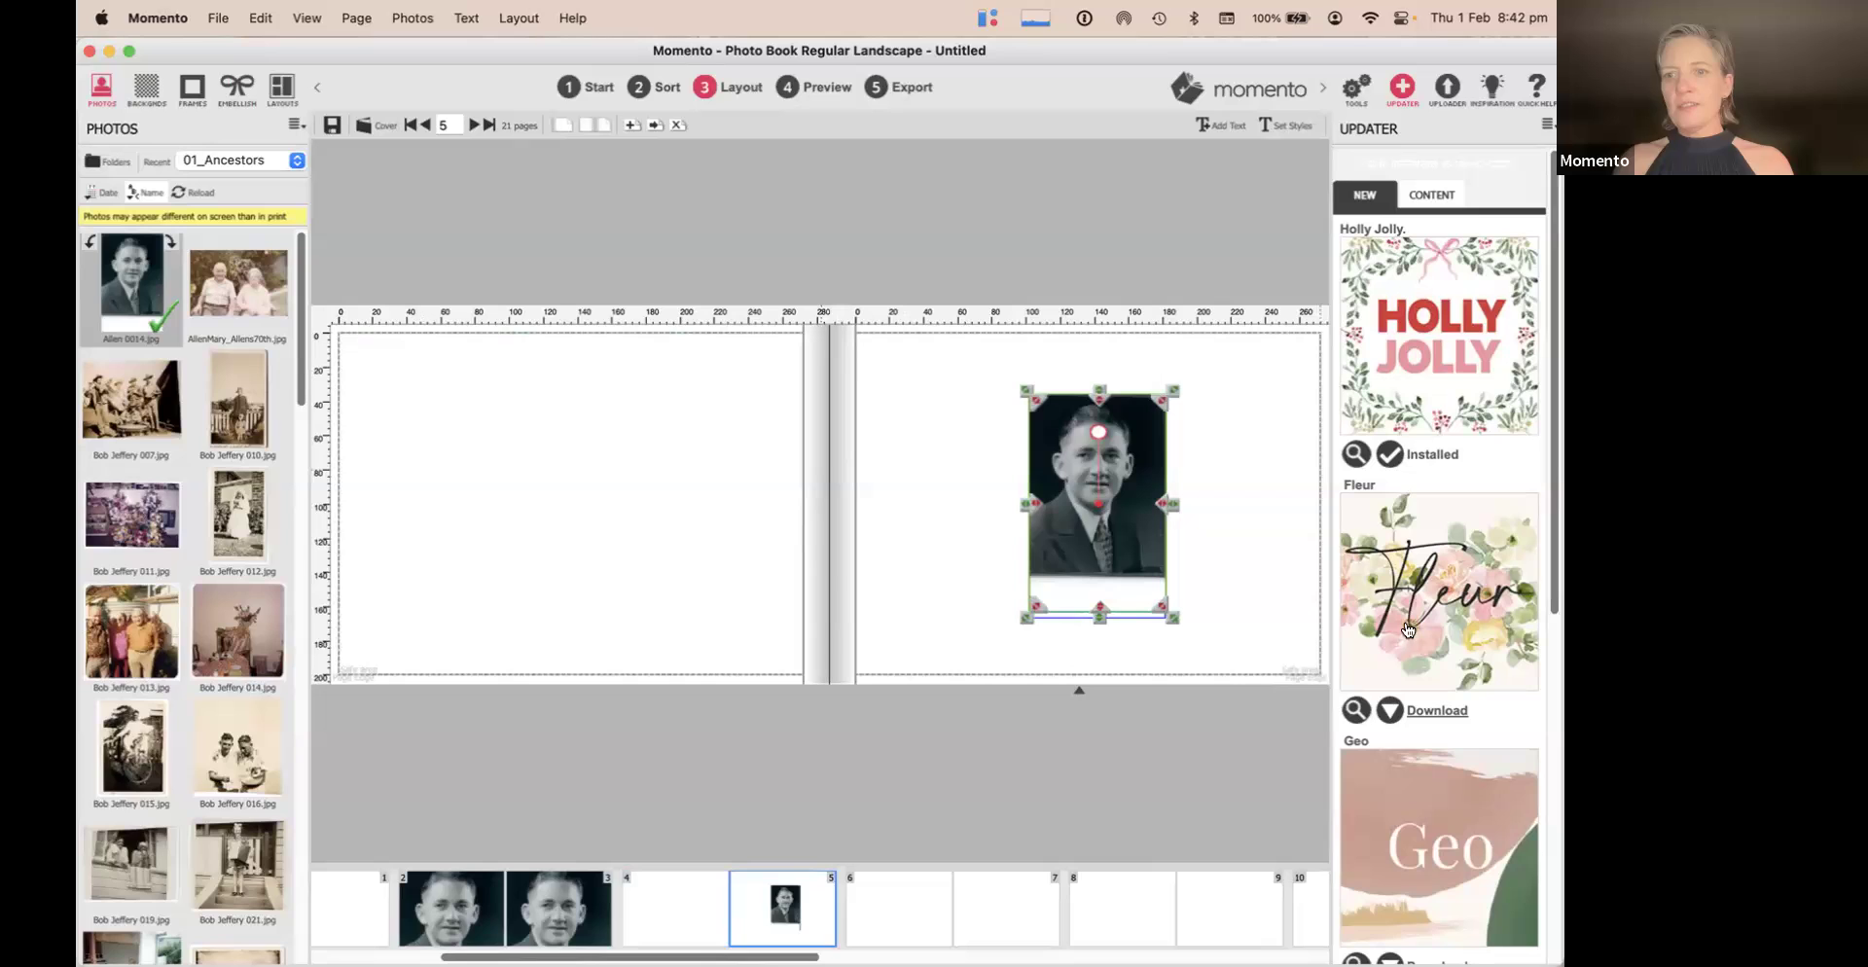
pyautogui.click(1356, 89)
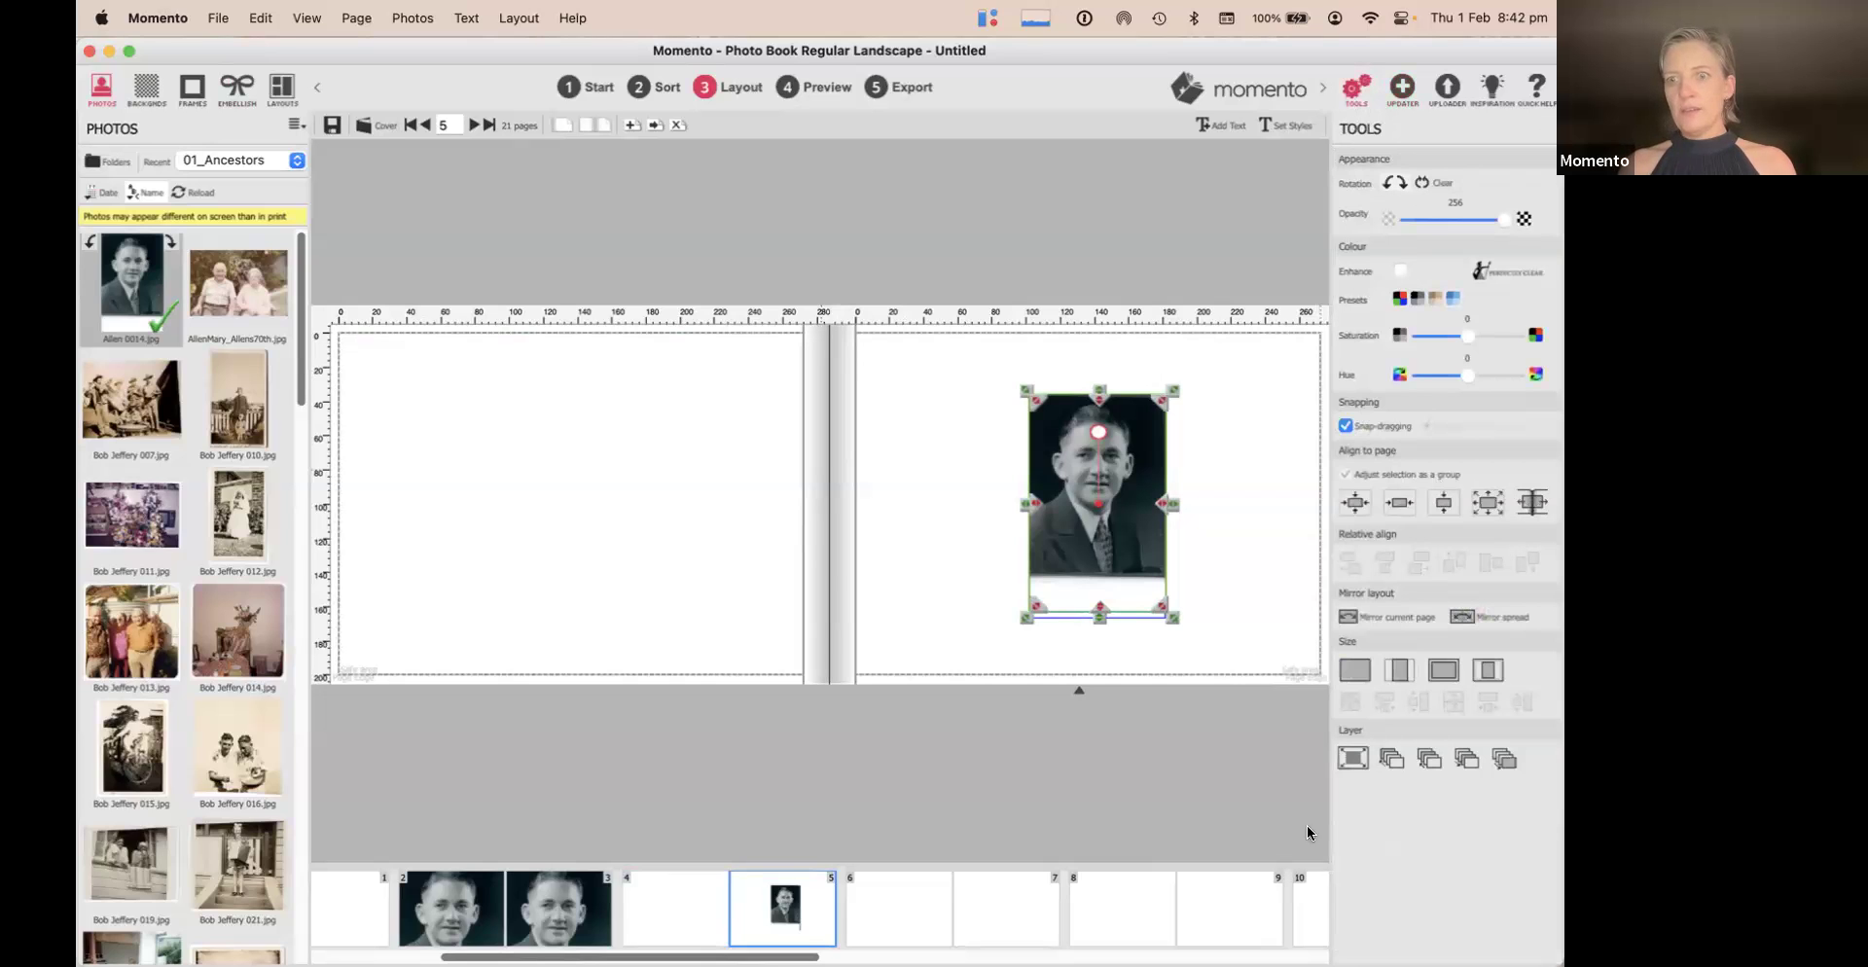
pyautogui.click(1397, 670)
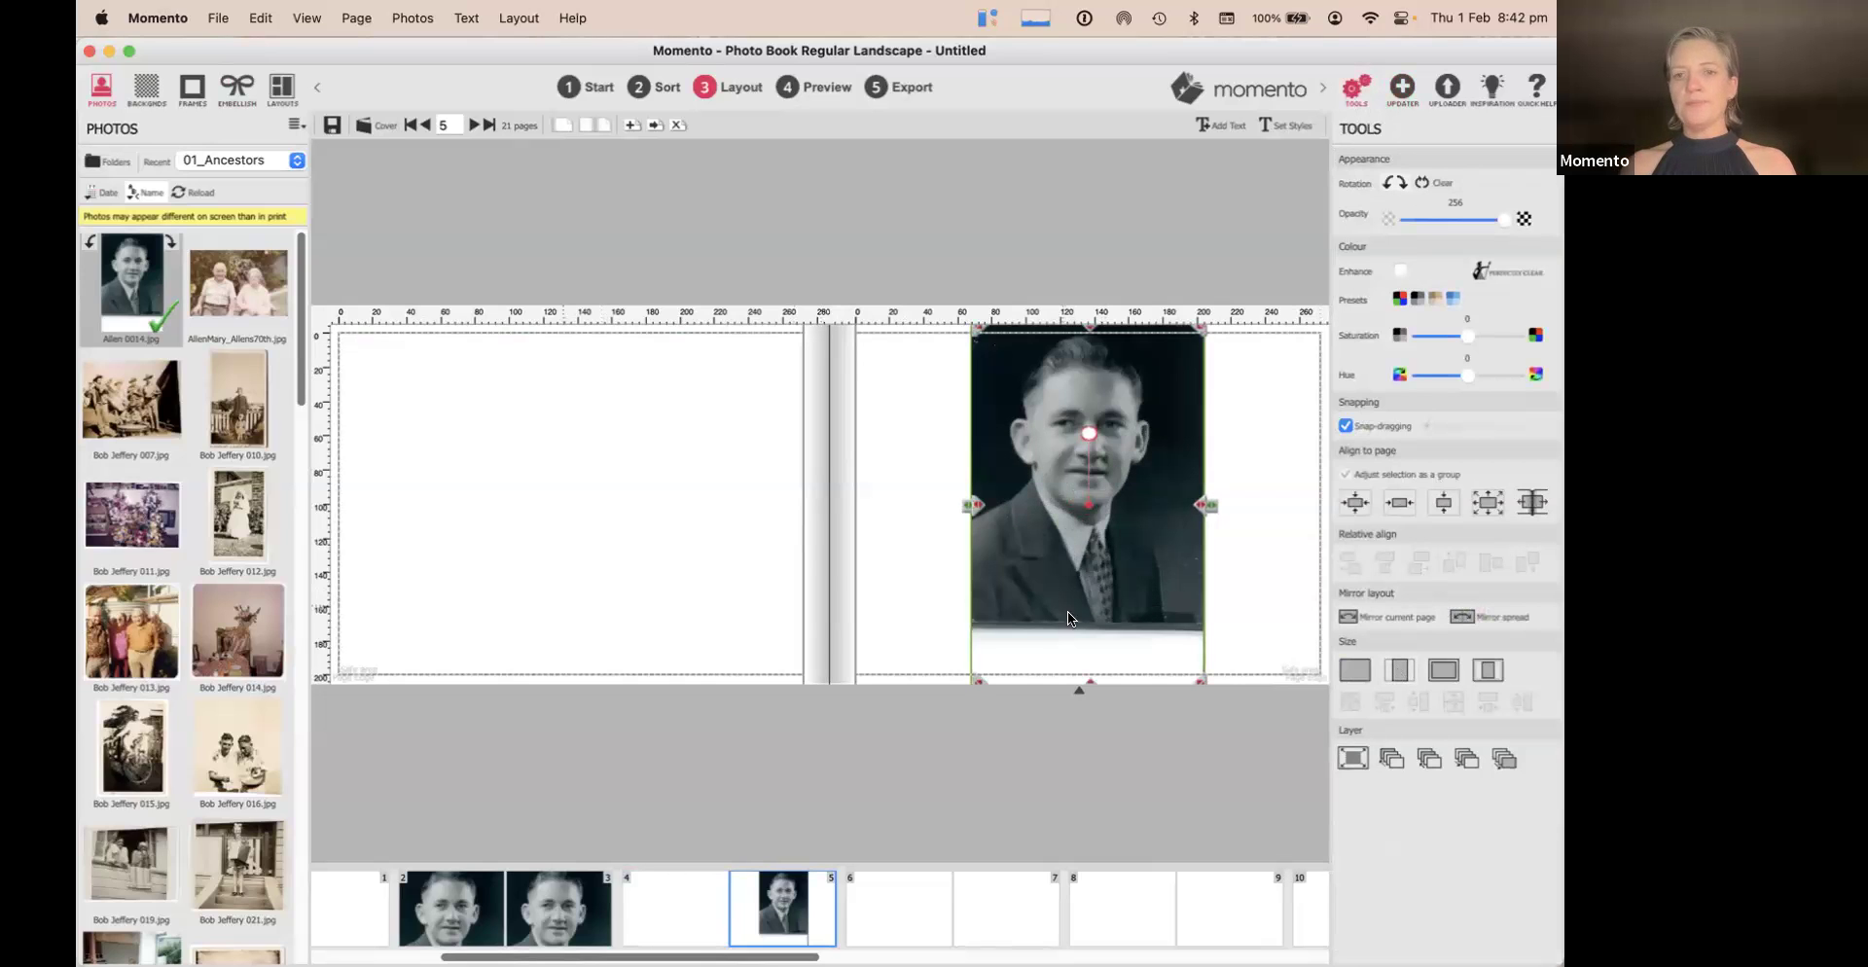
# Trim the portrait's empty bottom strip and centre it vertically on the page
pyautogui.moveTo(1089, 680); pyautogui.dragTo(1088, 620)
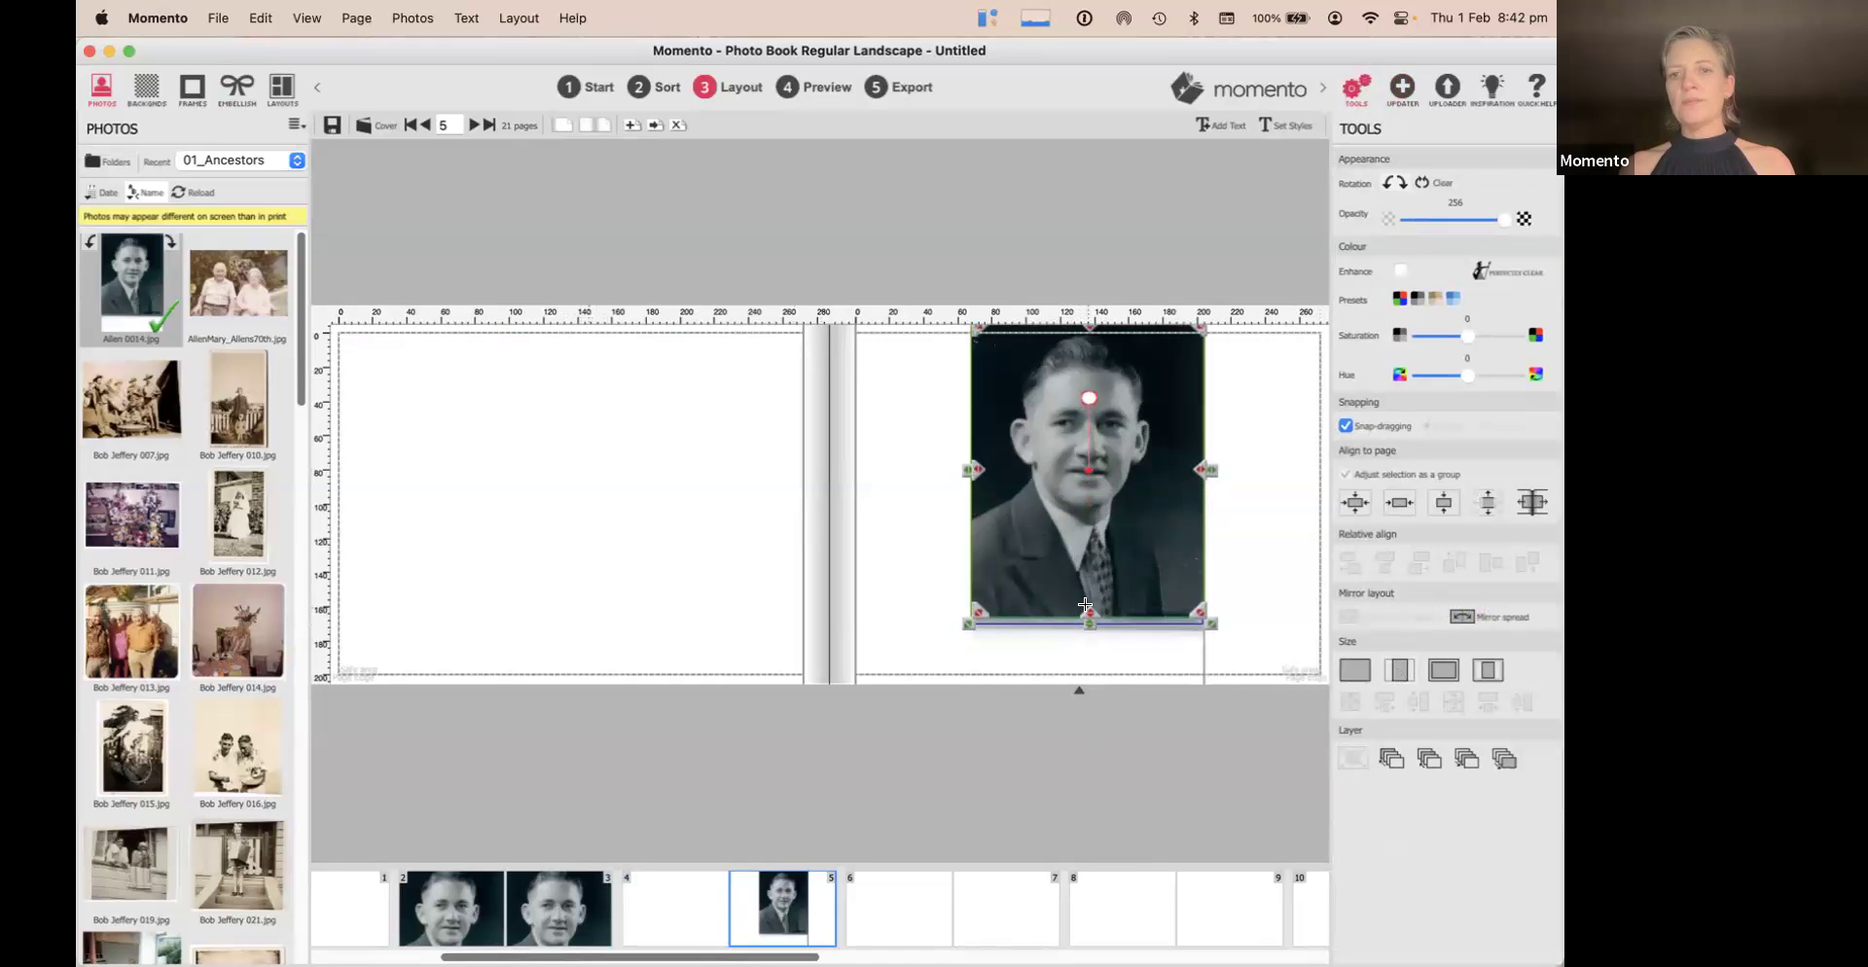
pyautogui.click(1353, 504)
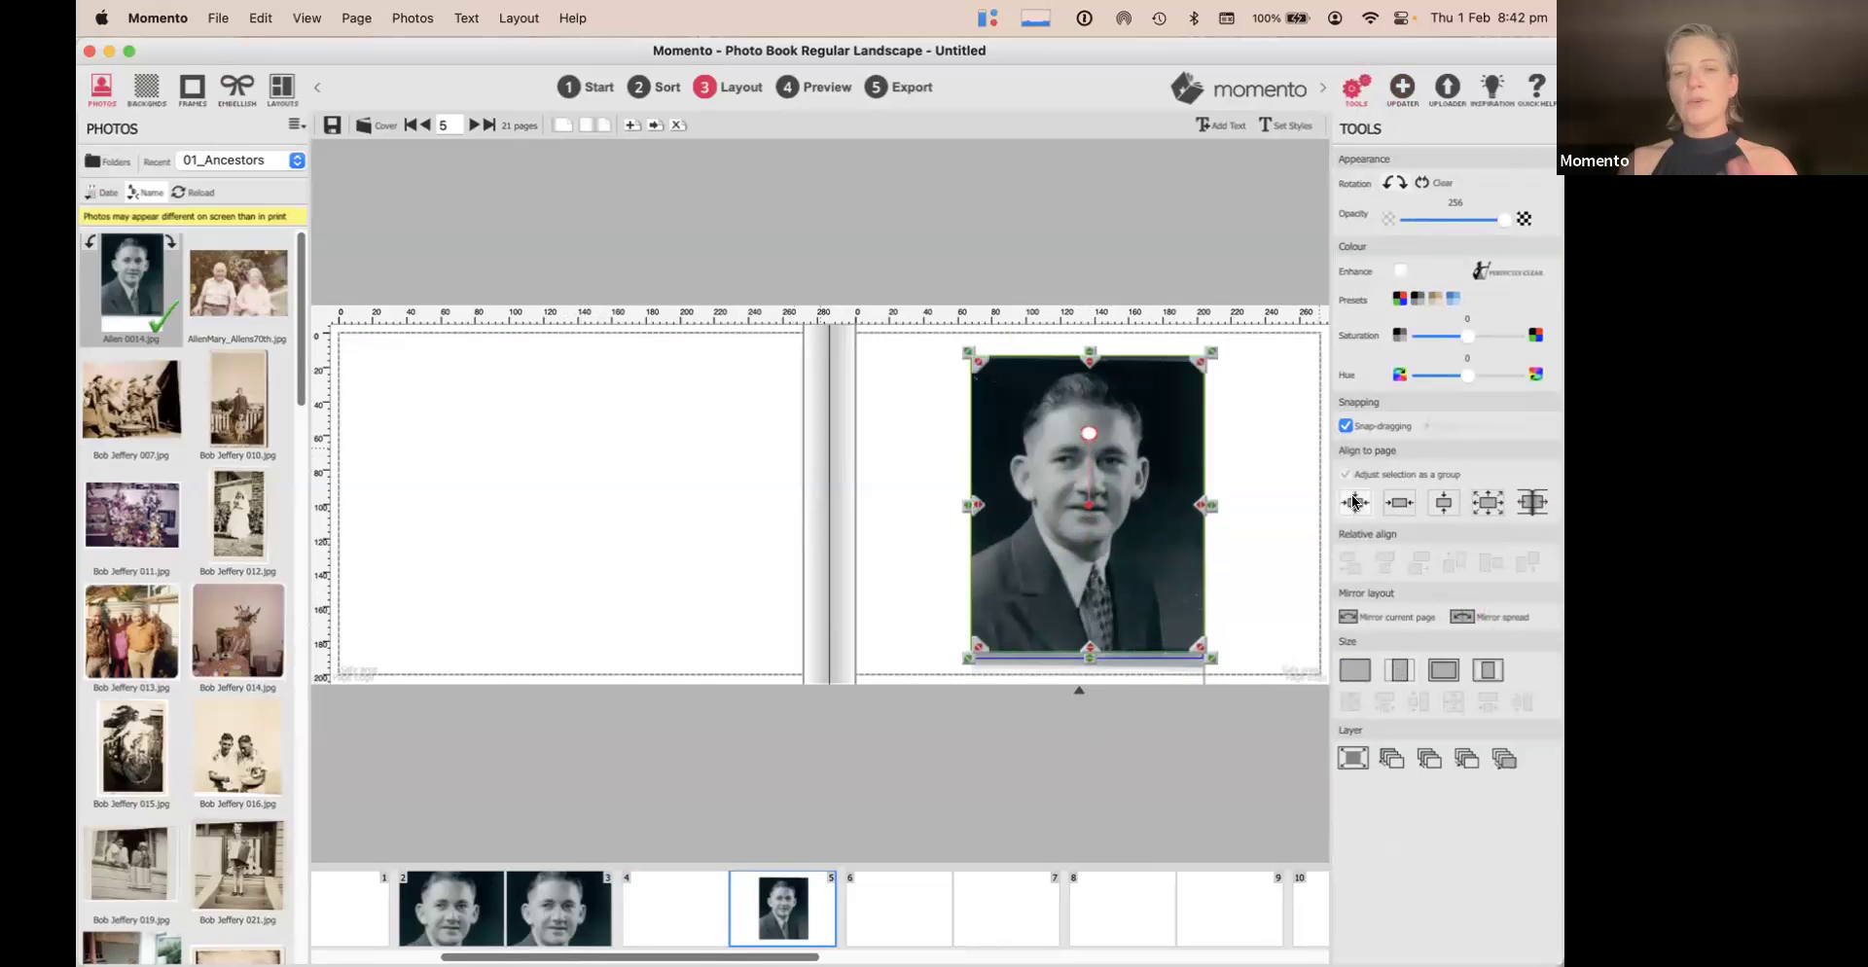
pyautogui.click(1243, 422)
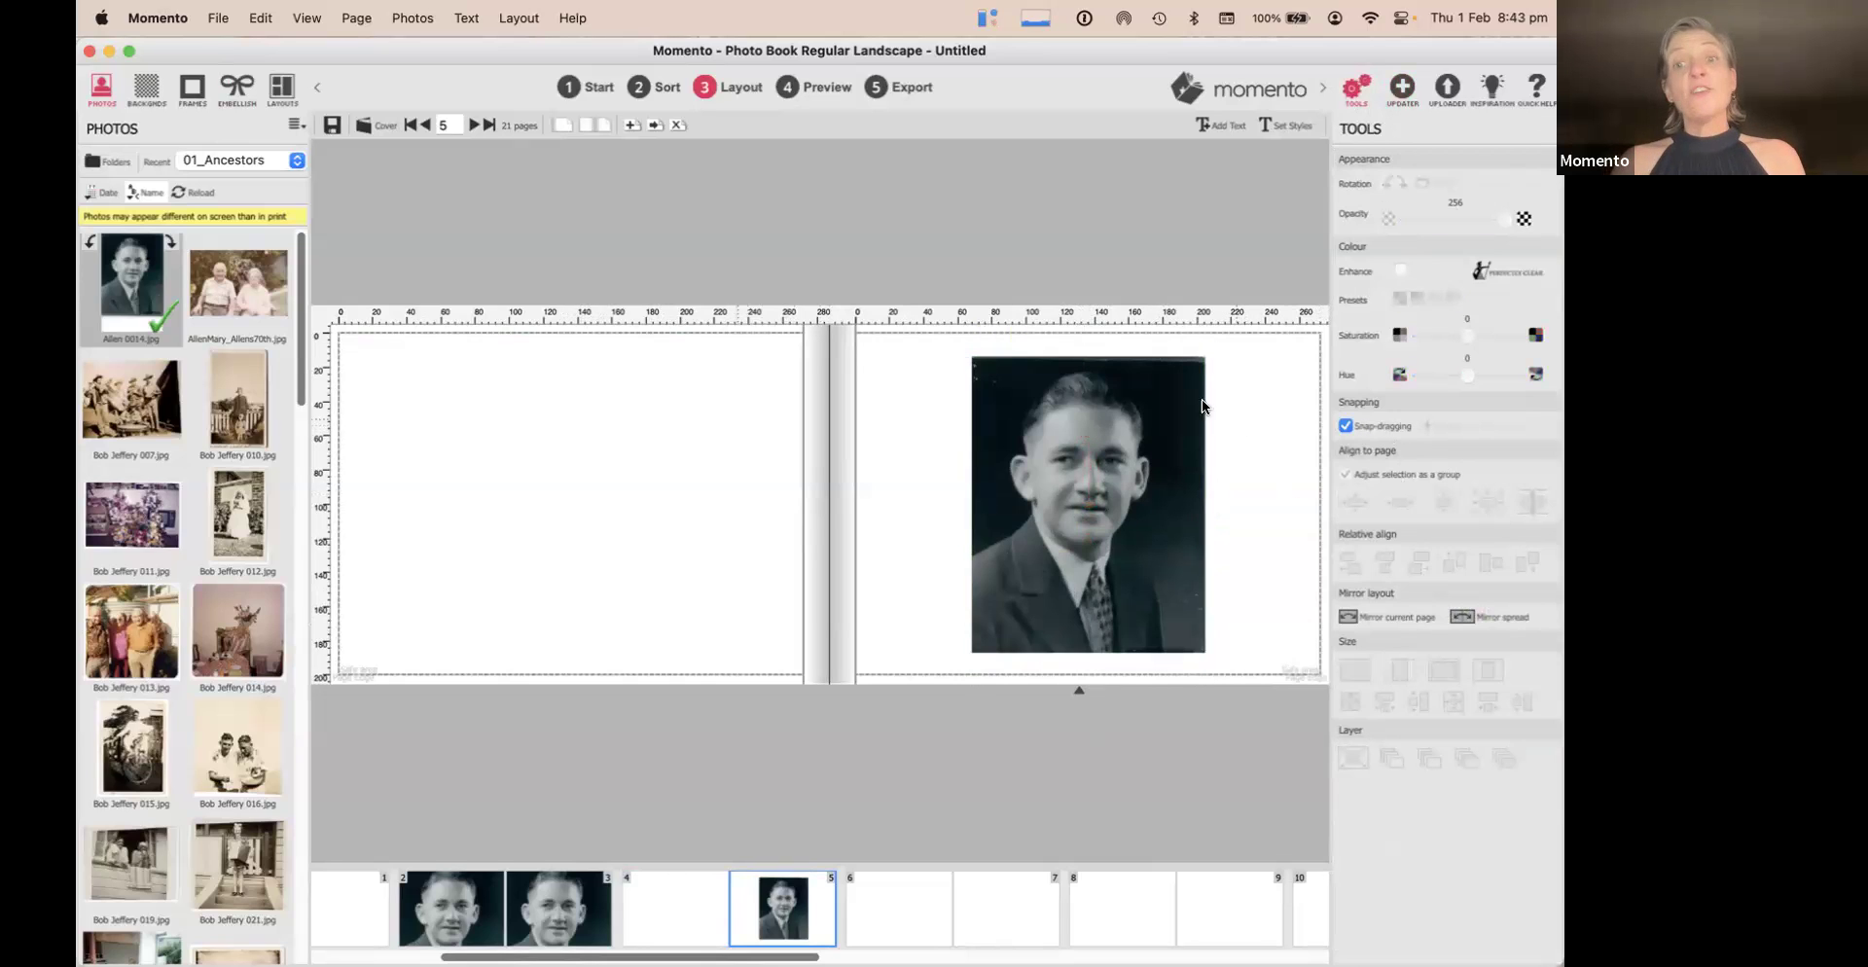
pyautogui.click(1157, 384)
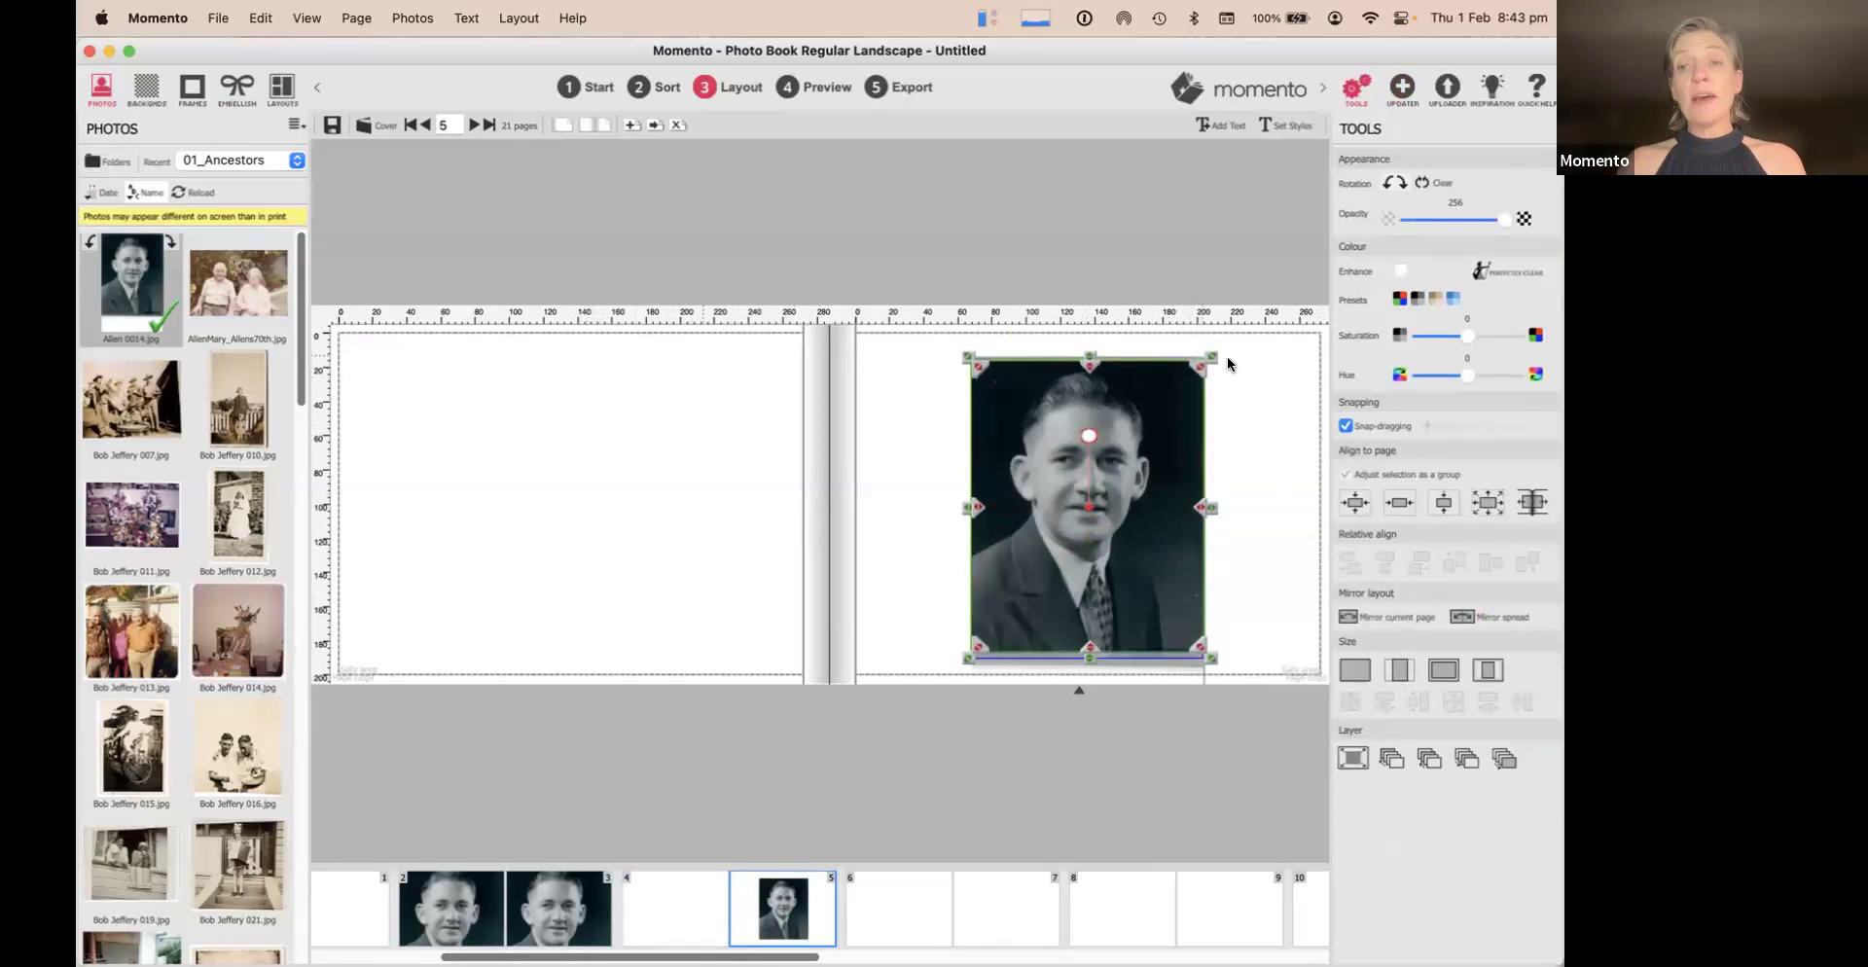
pyautogui.click(1261, 371)
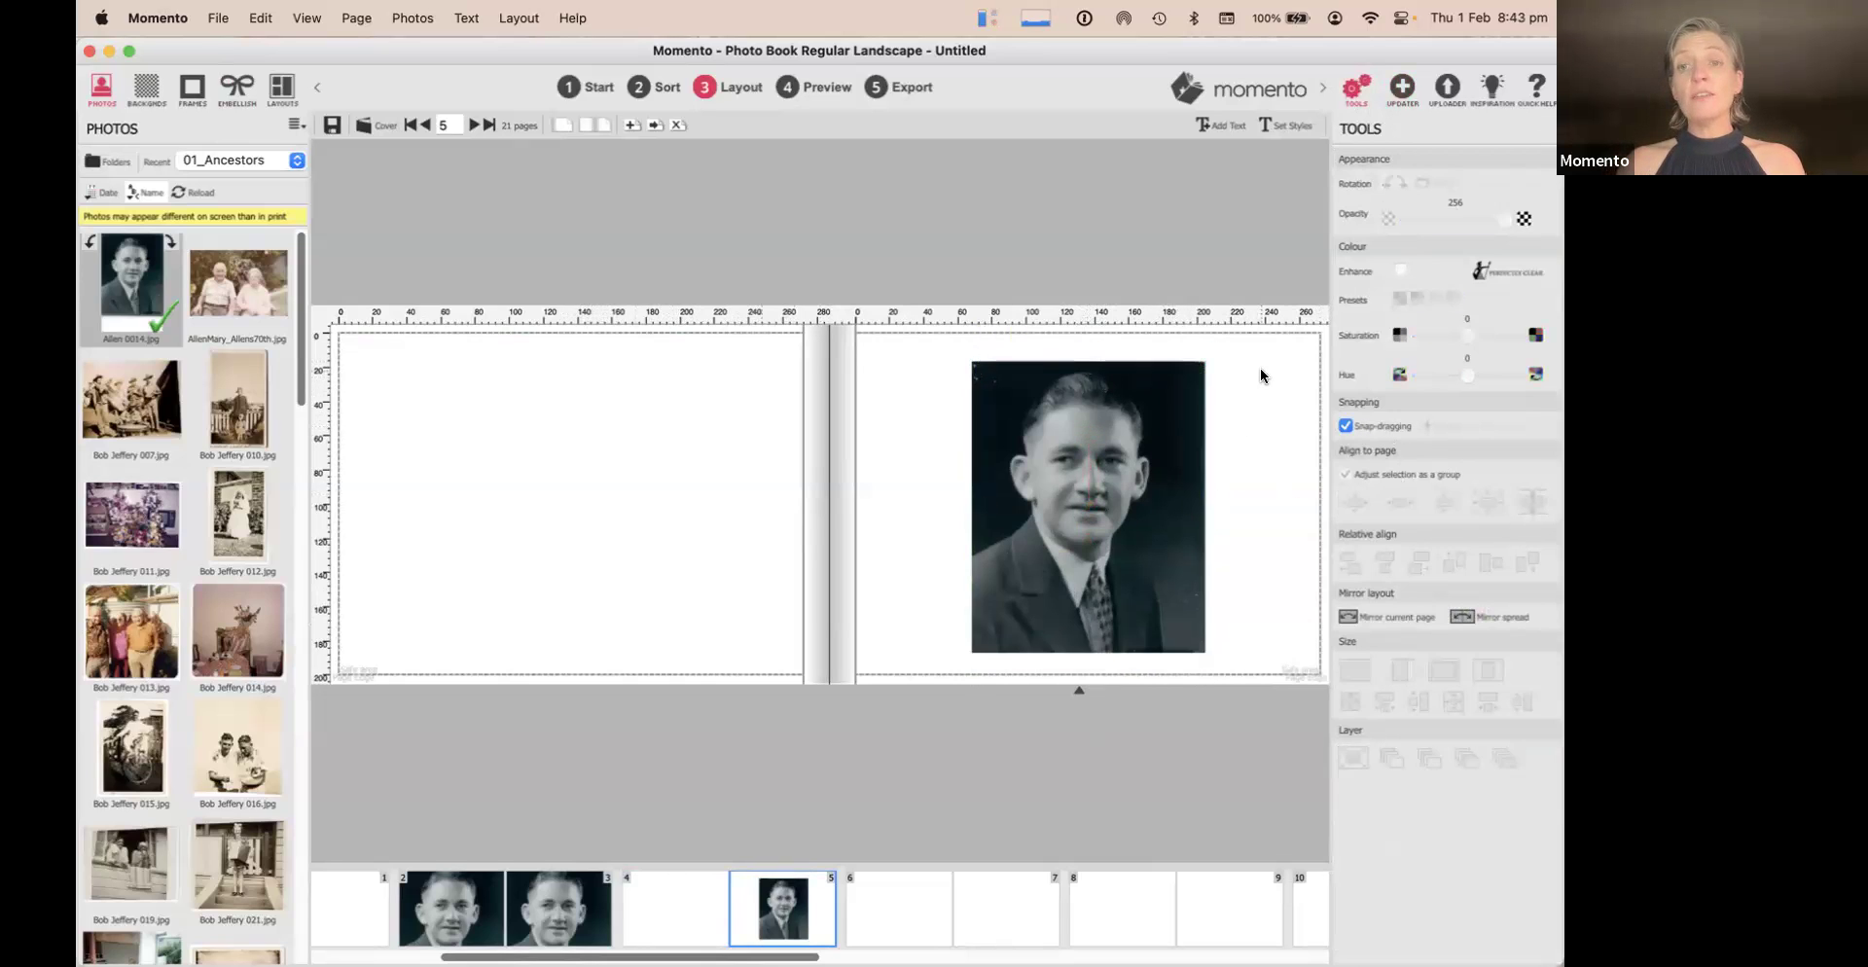
# Give page 5 a cream paper background
pyautogui.click(146, 89)
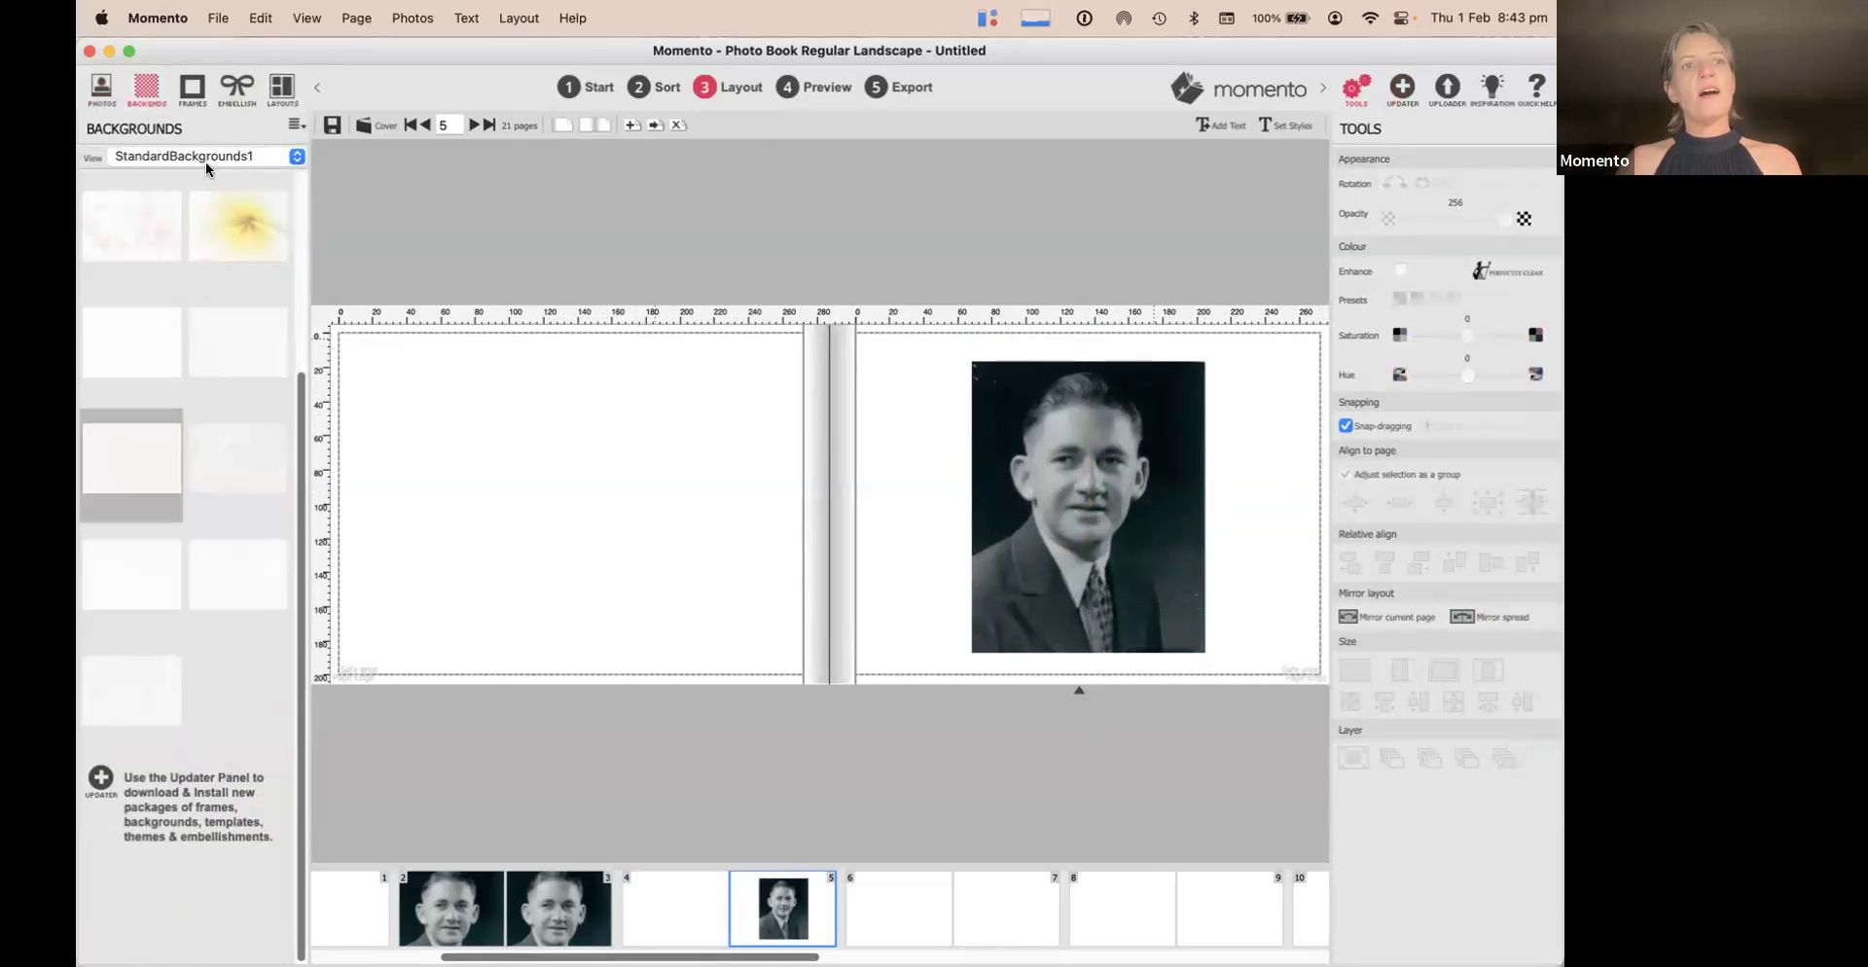
pyautogui.moveTo(132, 456); pyautogui.dragTo(916, 437)
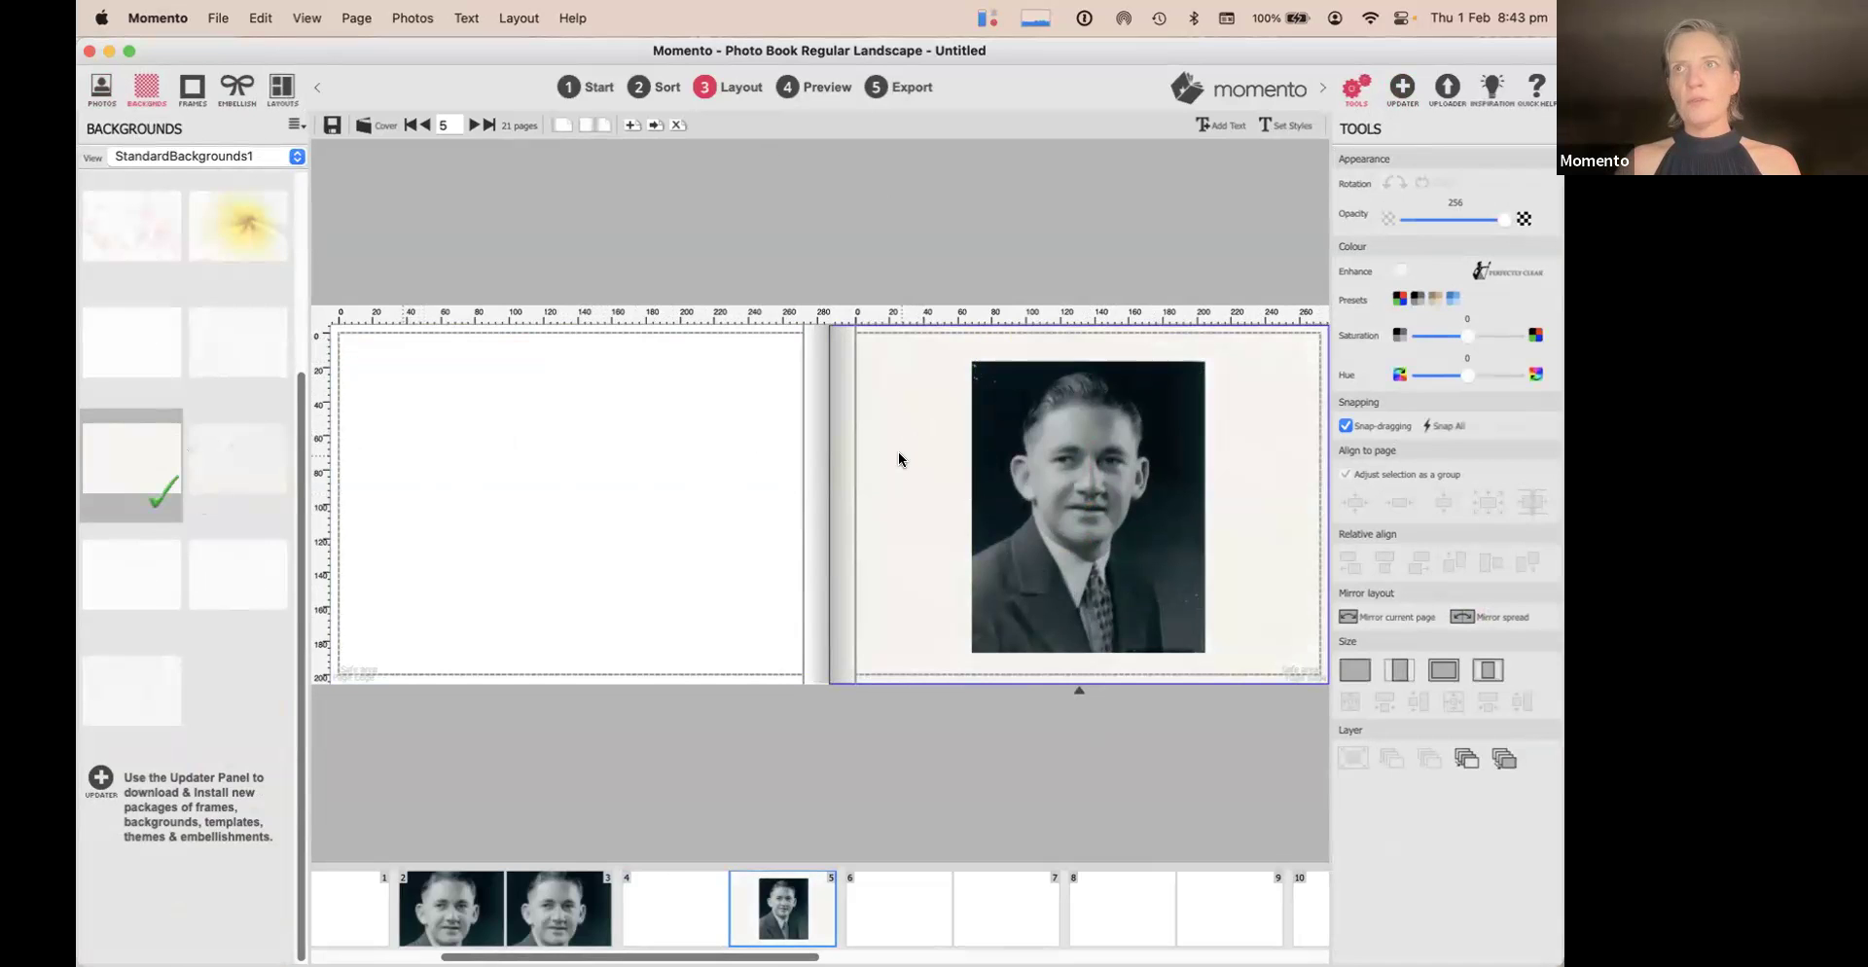
pyautogui.click(1074, 448)
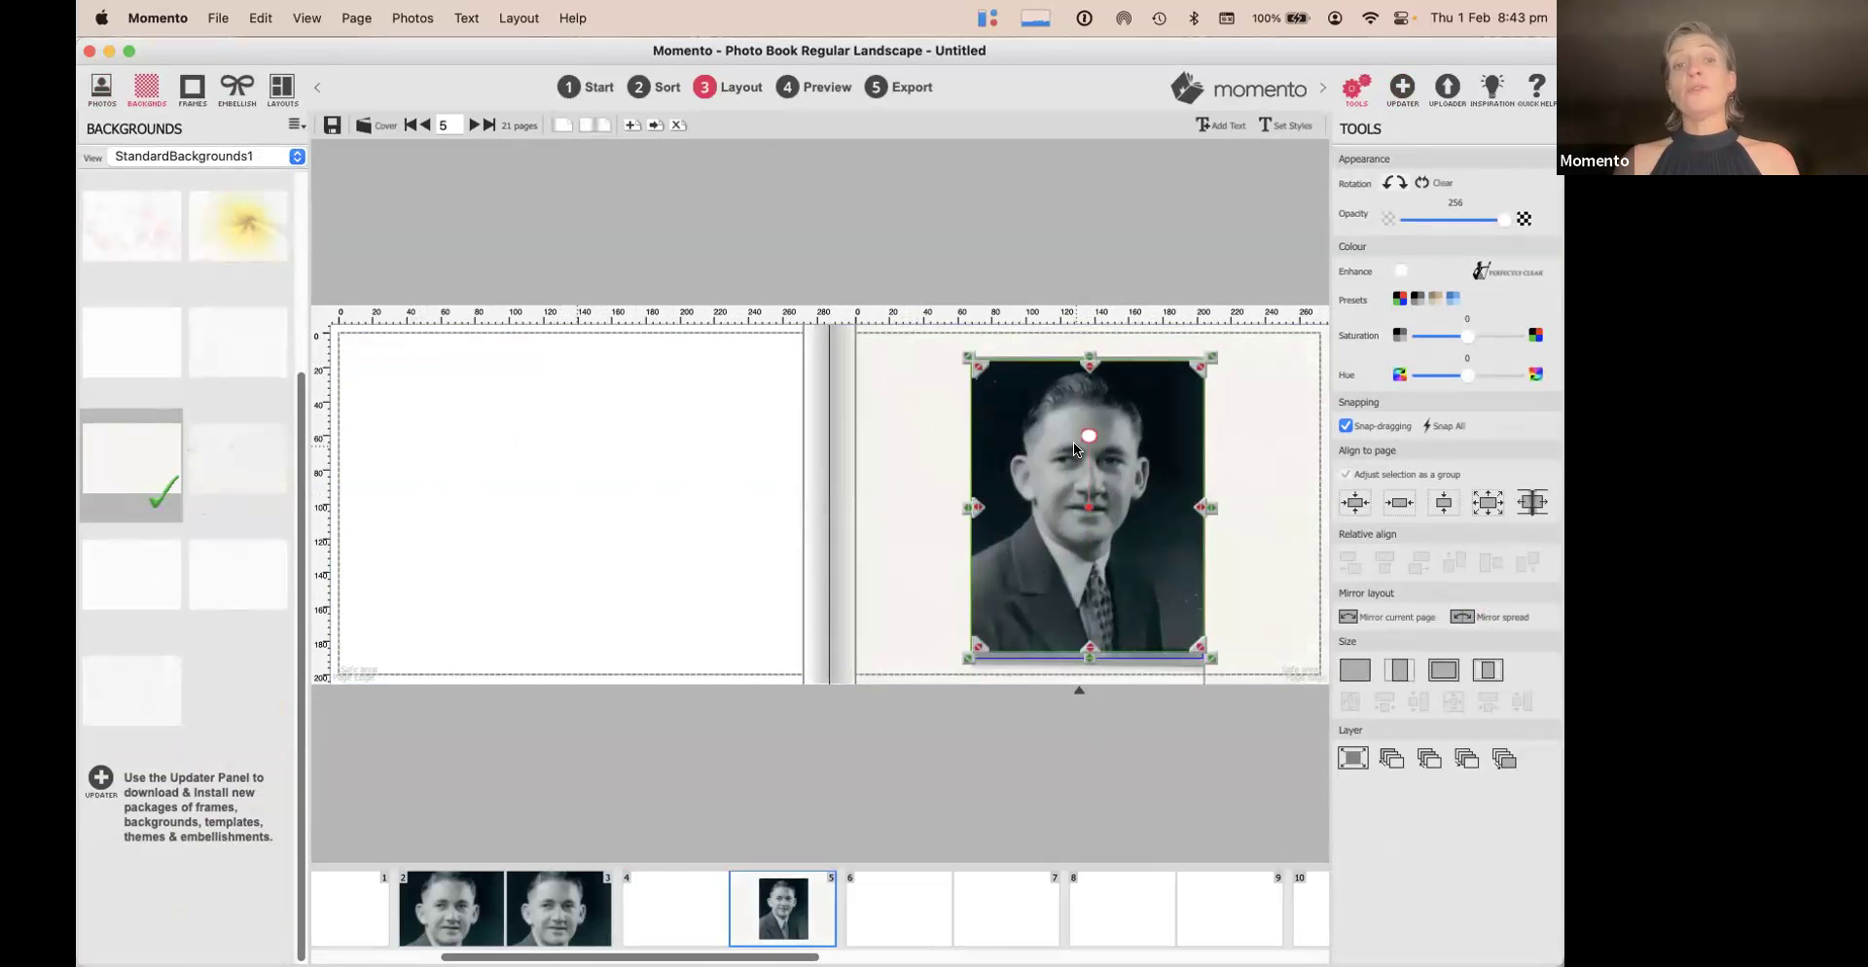
# Frame the portrait with Torn Edges
pyautogui.click(194, 90)
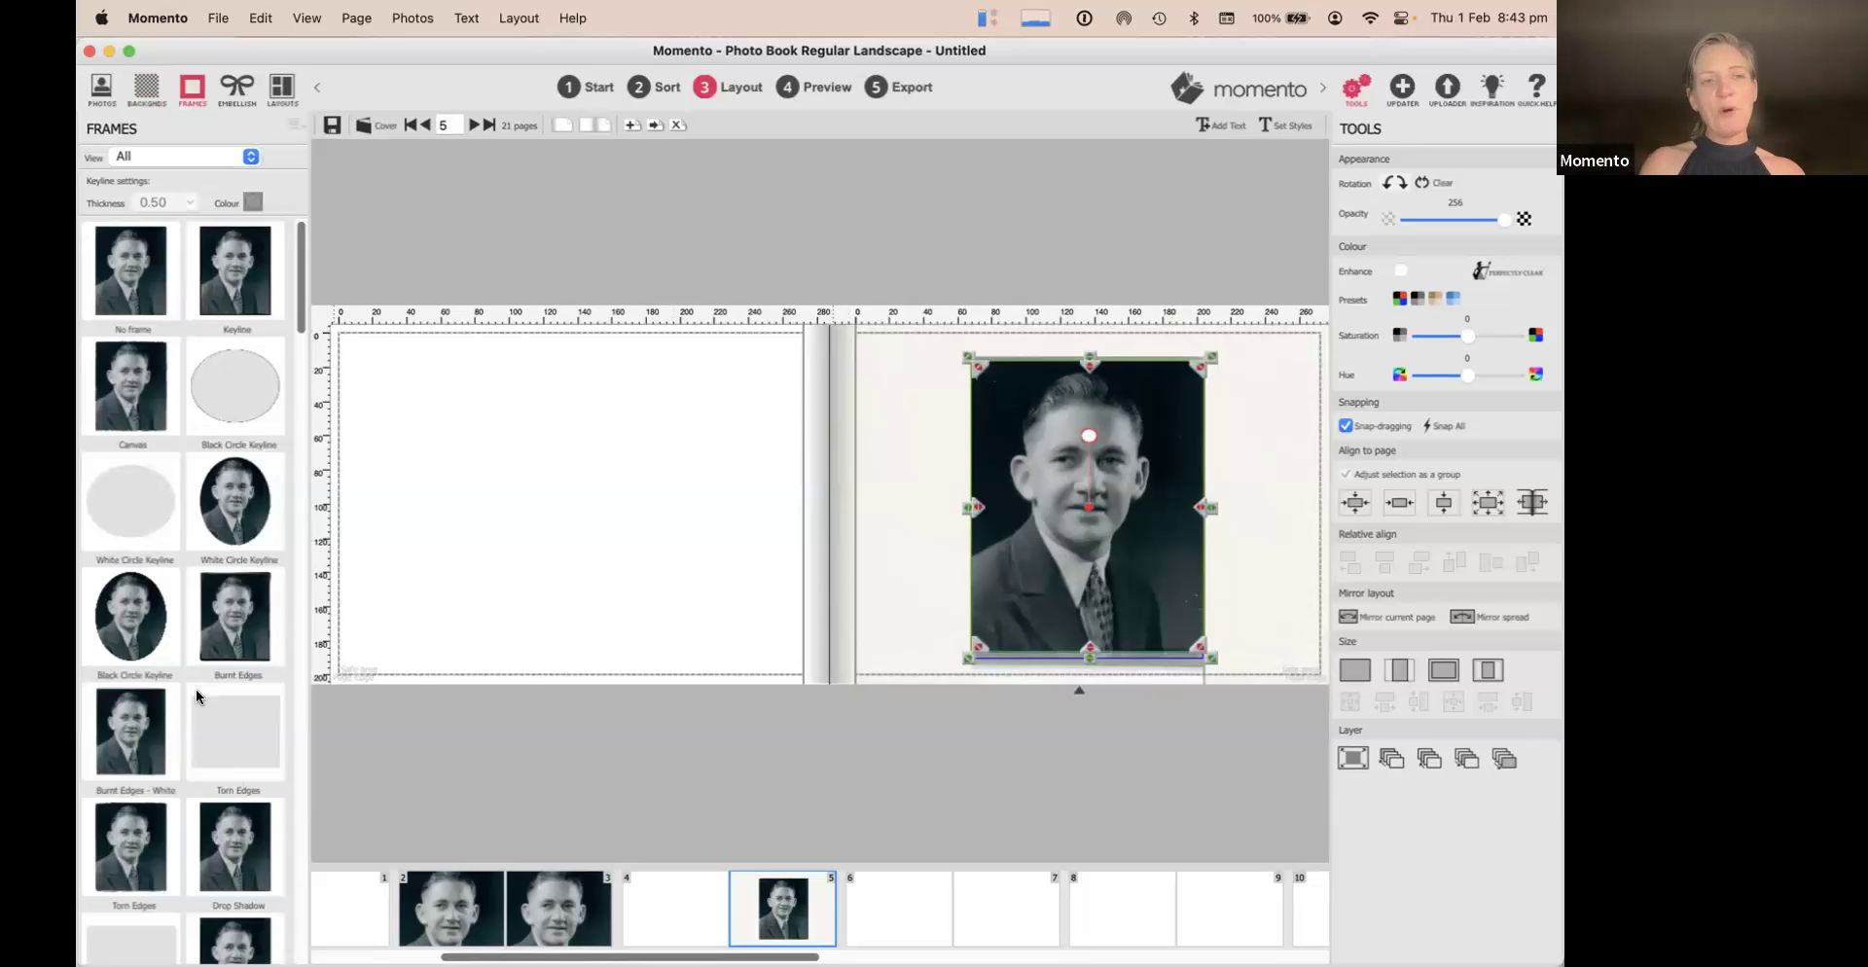
pyautogui.scroll(-2, 195, 688)
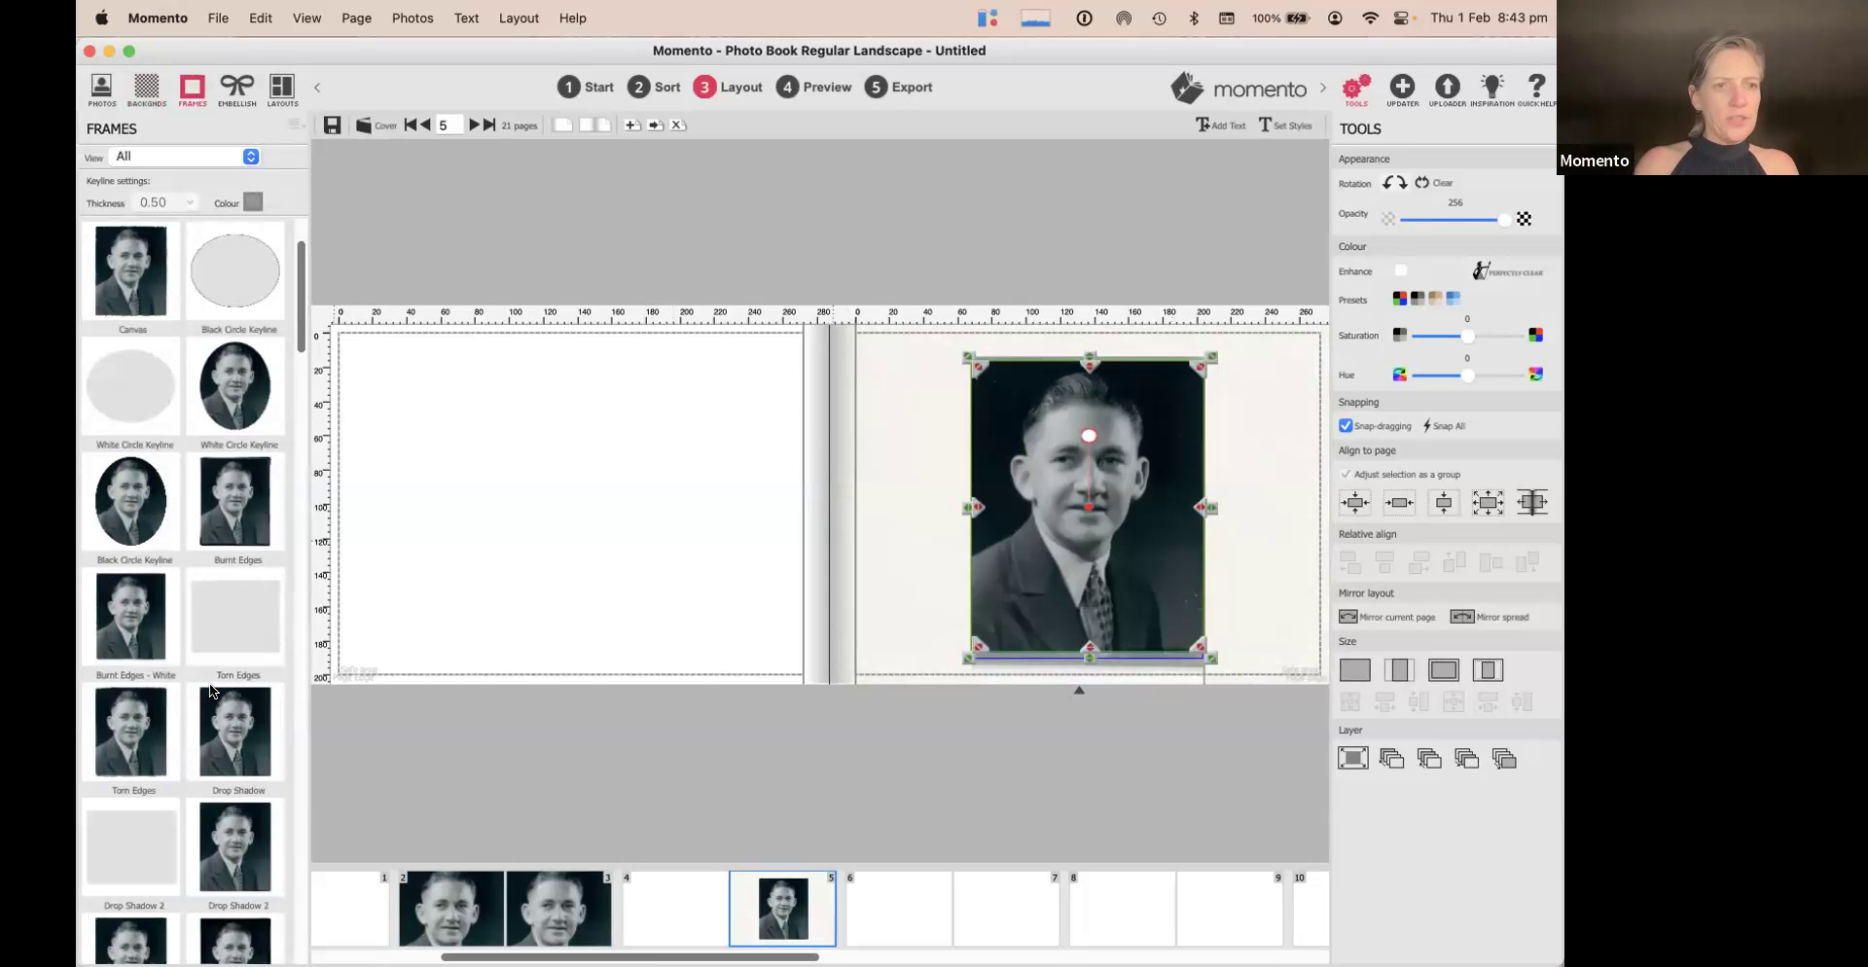
pyautogui.scroll(-4, 212, 688)
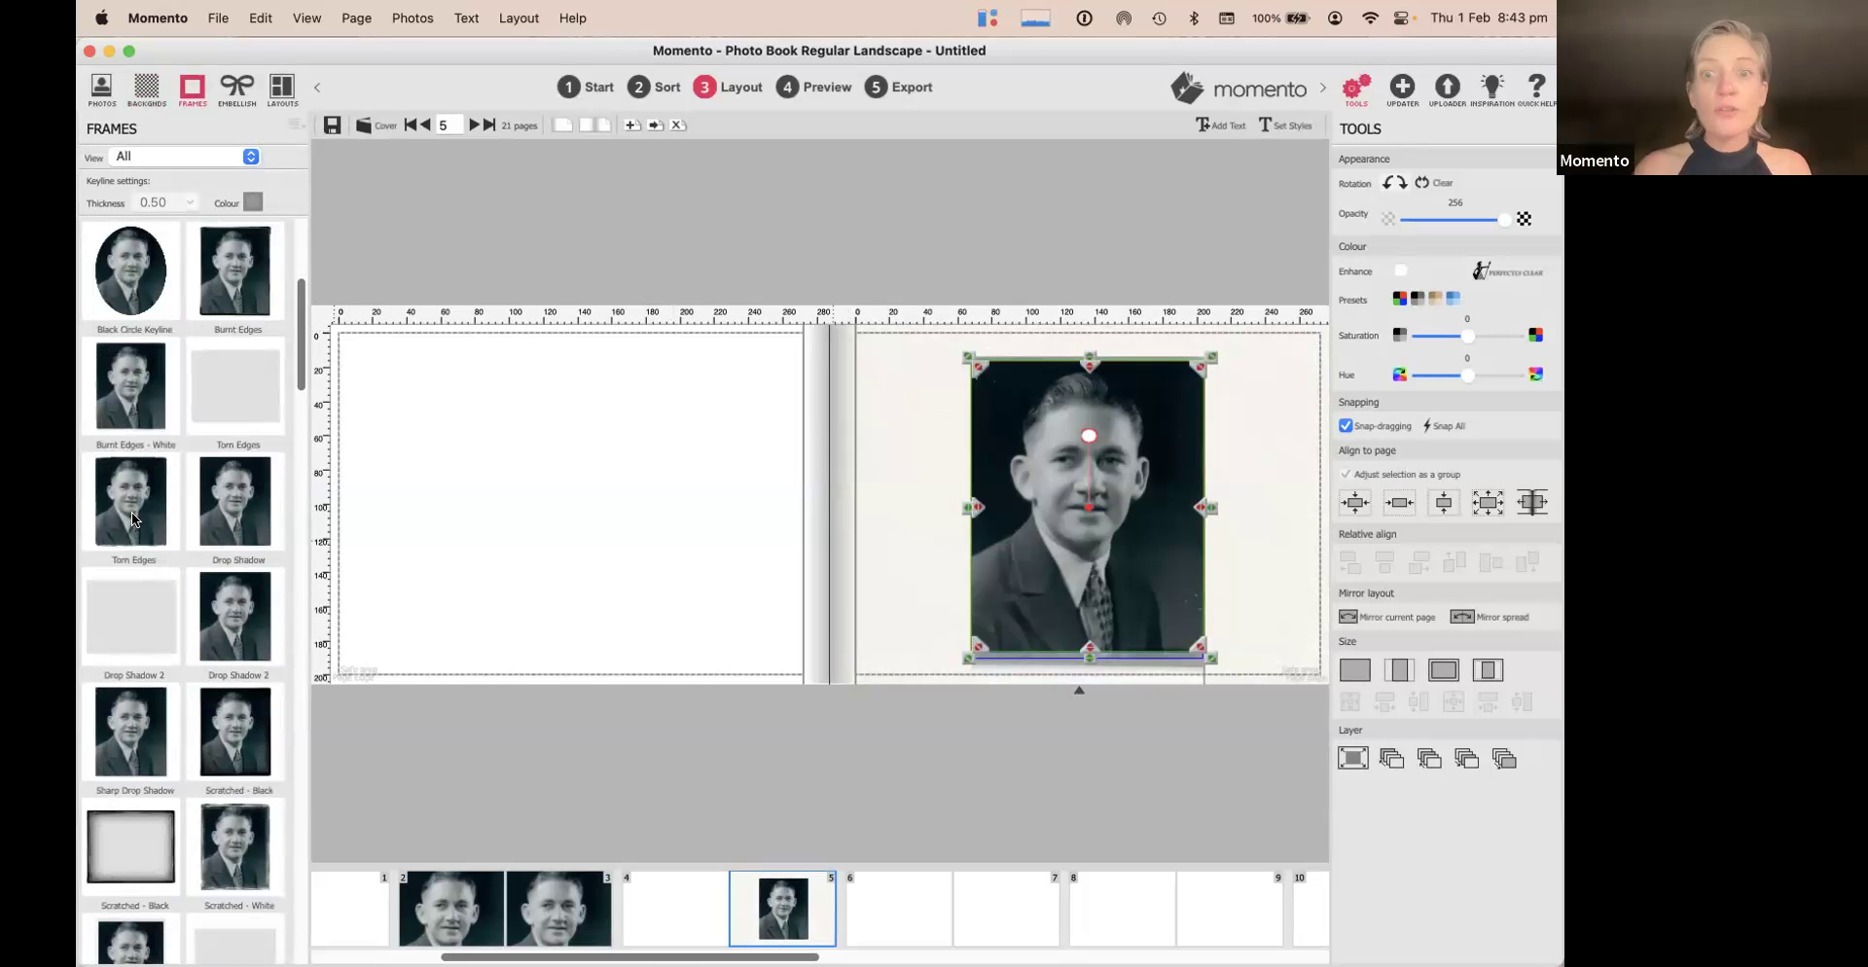
pyautogui.click(131, 511)
pyautogui.click(1284, 492)
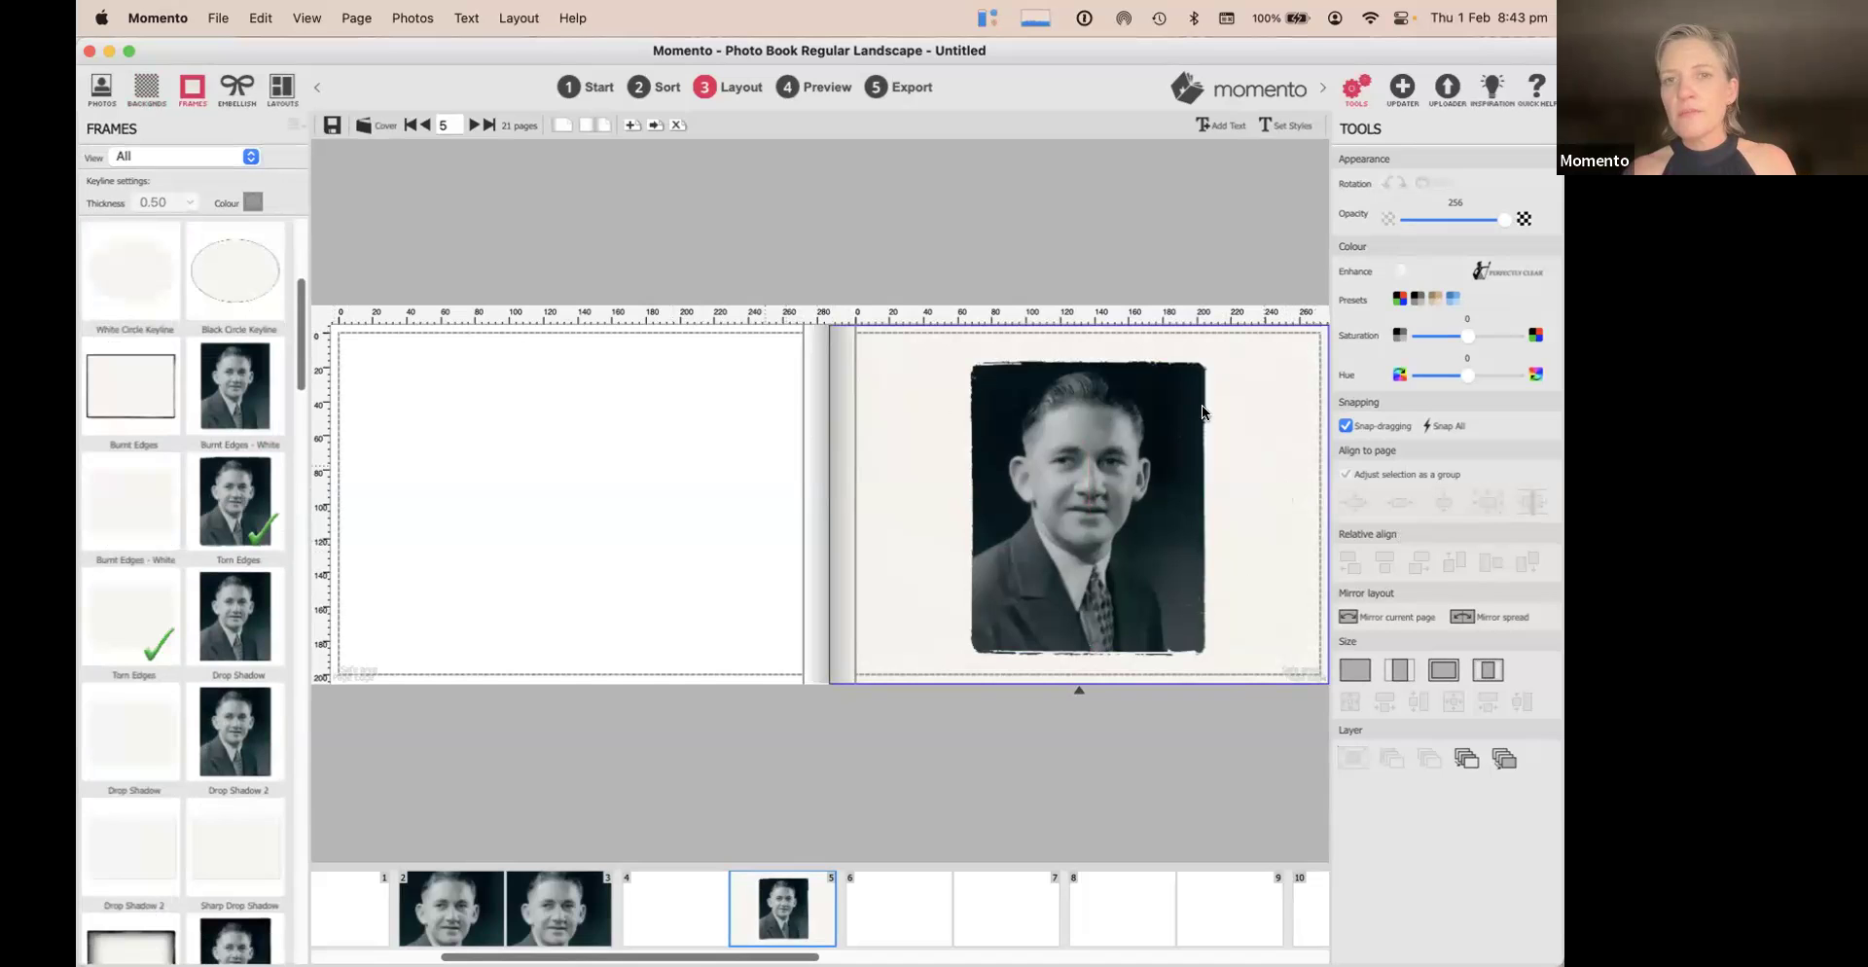
# Show page 5 alone and switch the portrait to the Paper Corners frame
pyautogui.click(560, 126)
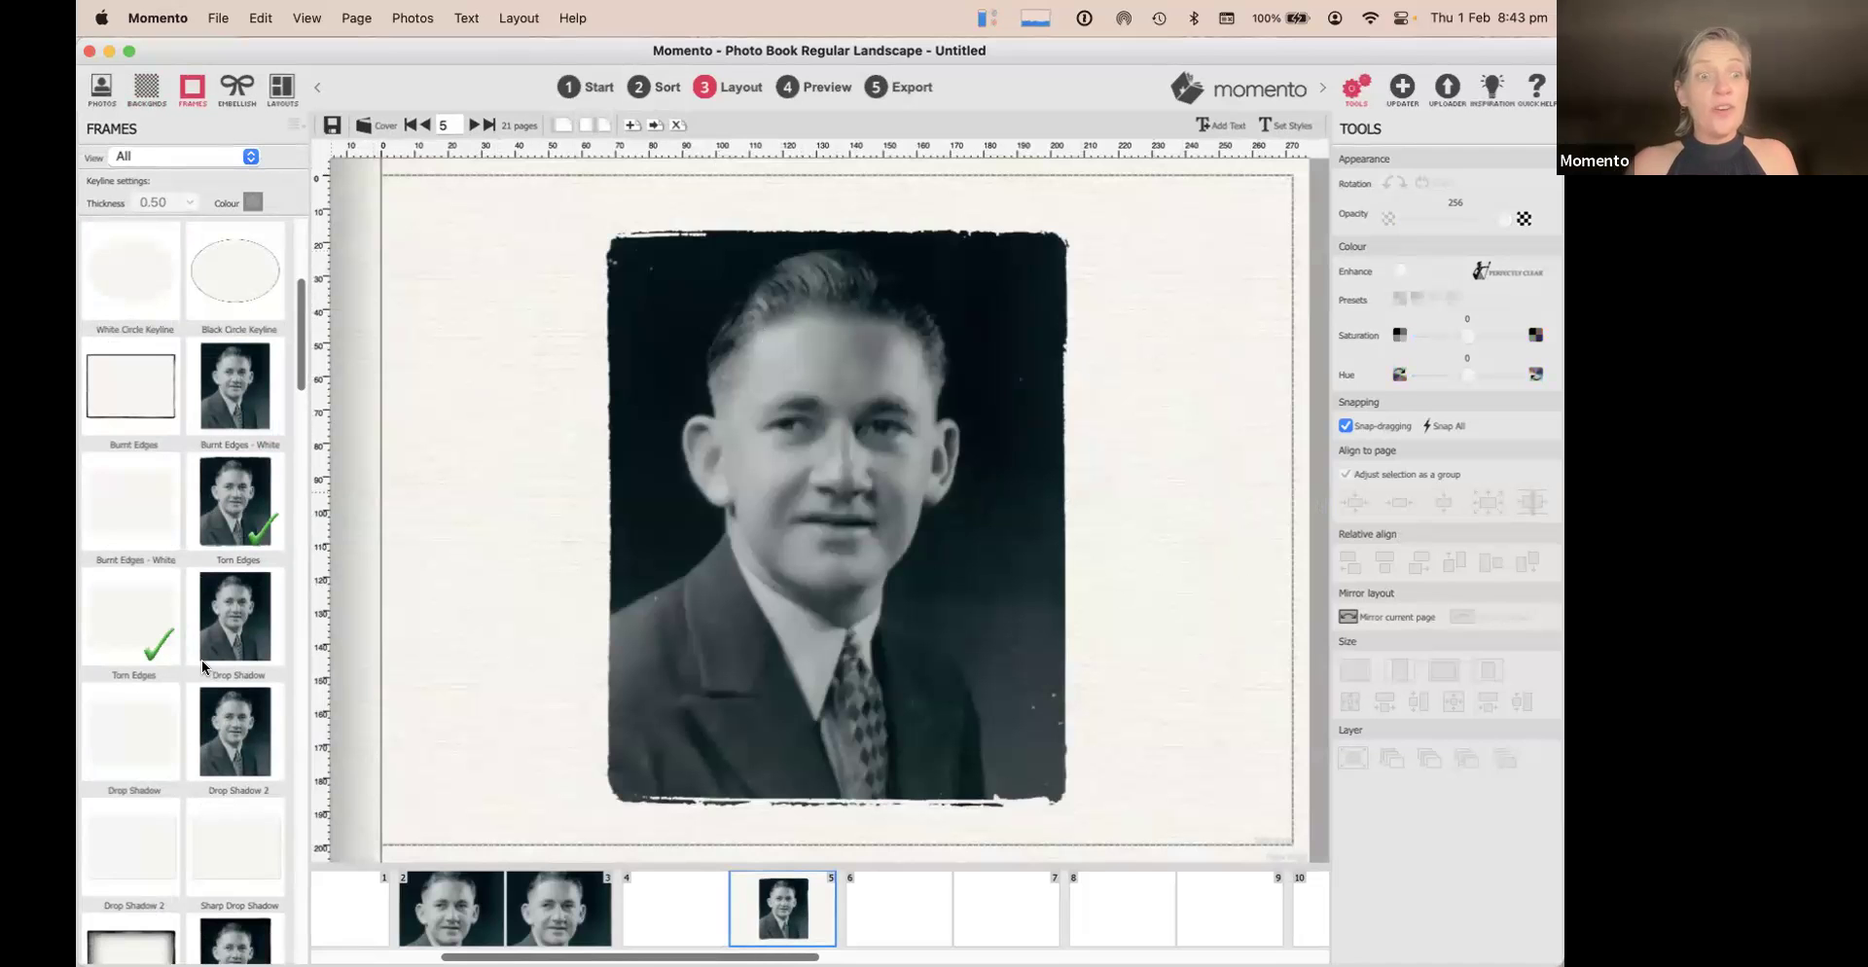
pyautogui.scroll(-3, 237, 718)
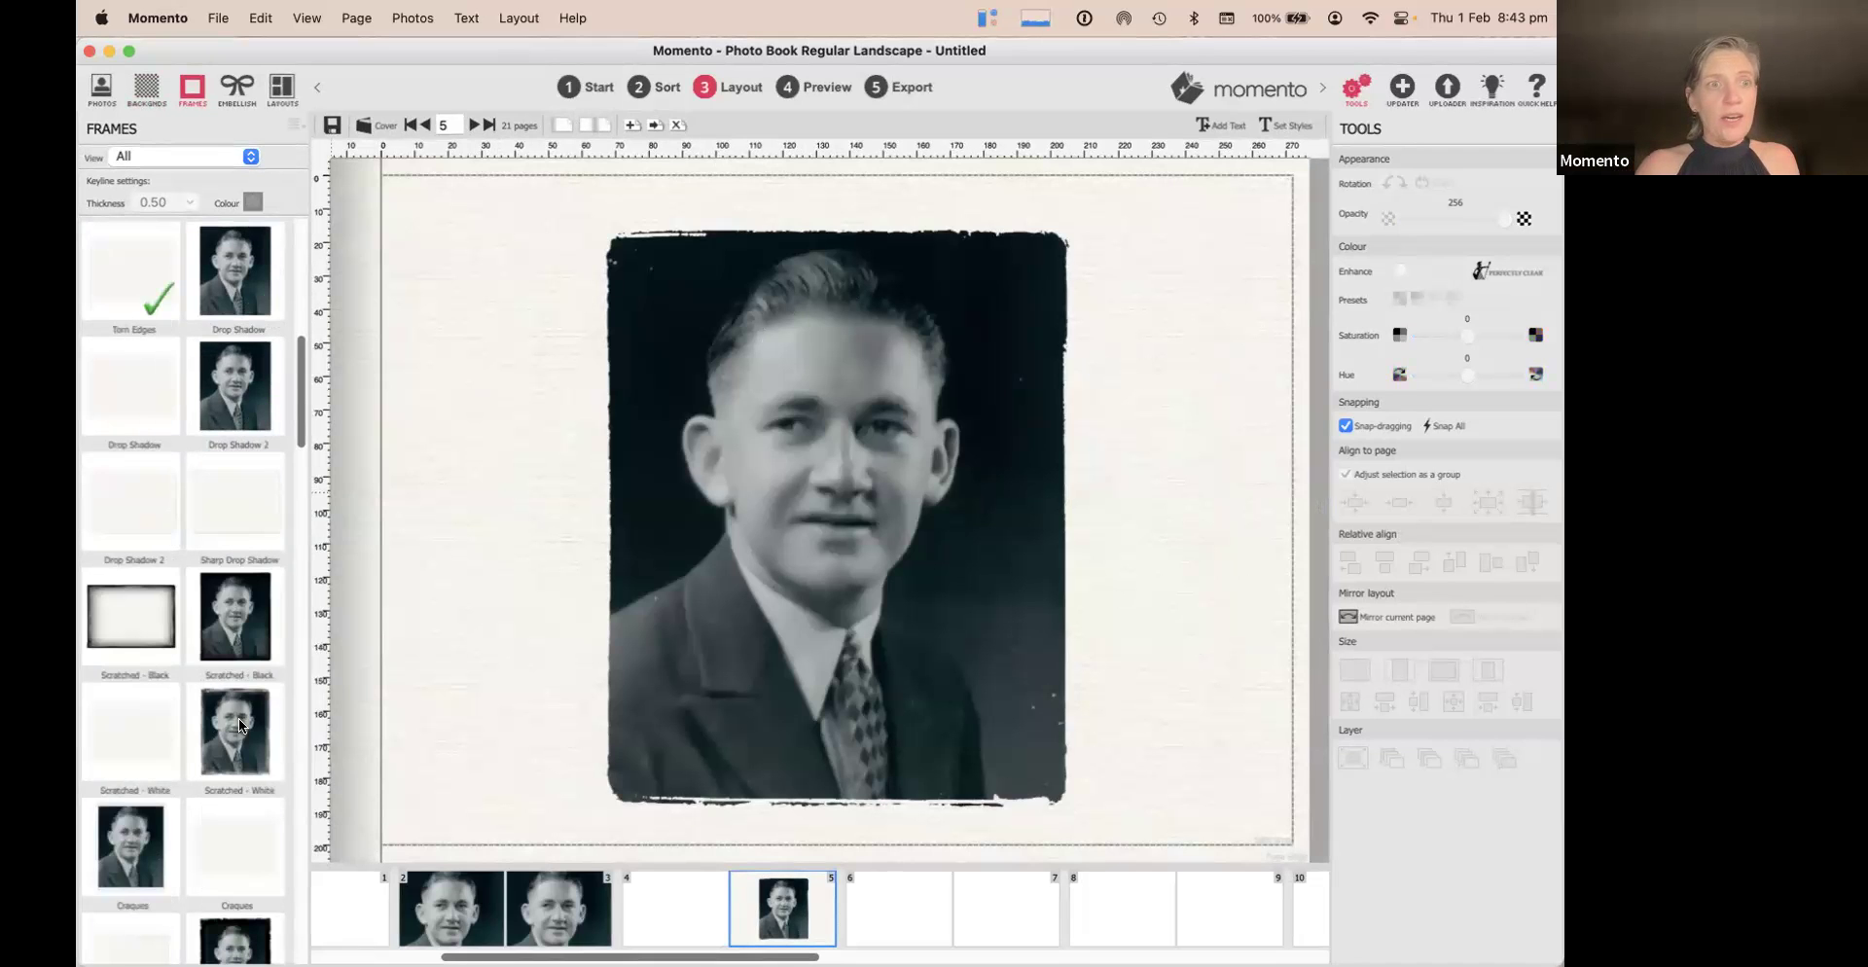
pyautogui.scroll(2, 237, 716)
pyautogui.scroll(-5, 236, 717)
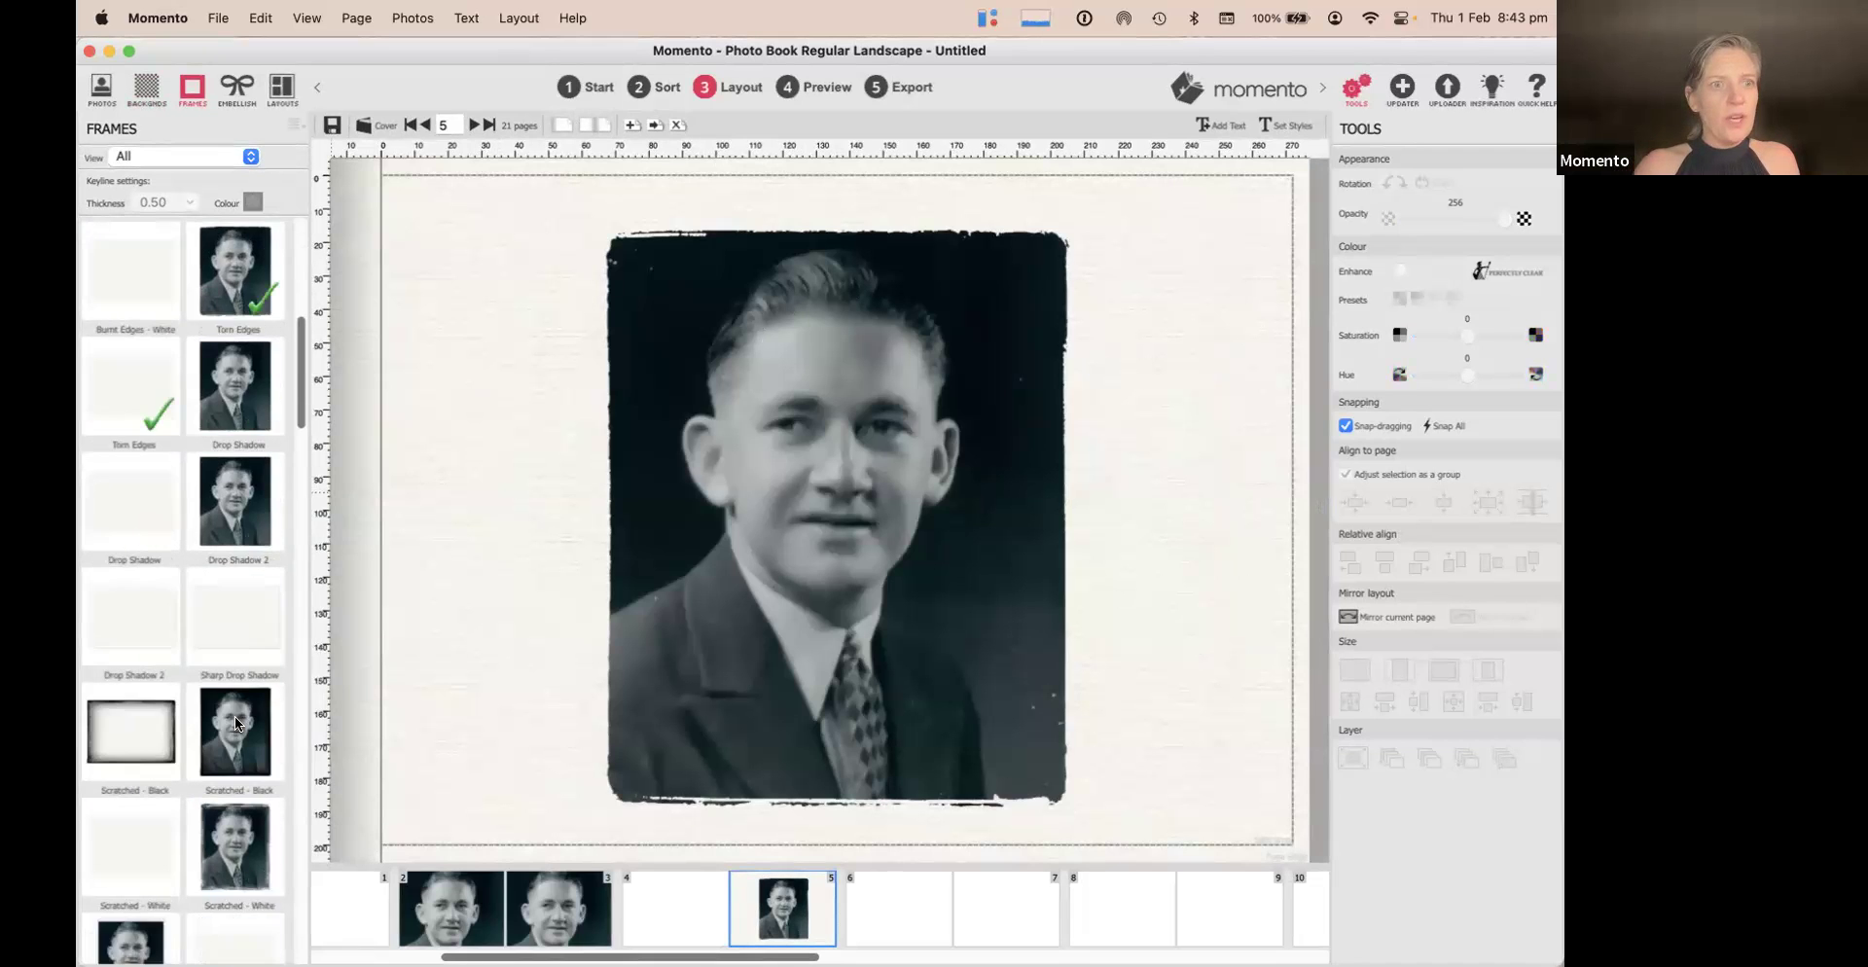
pyautogui.scroll(-8, 236, 716)
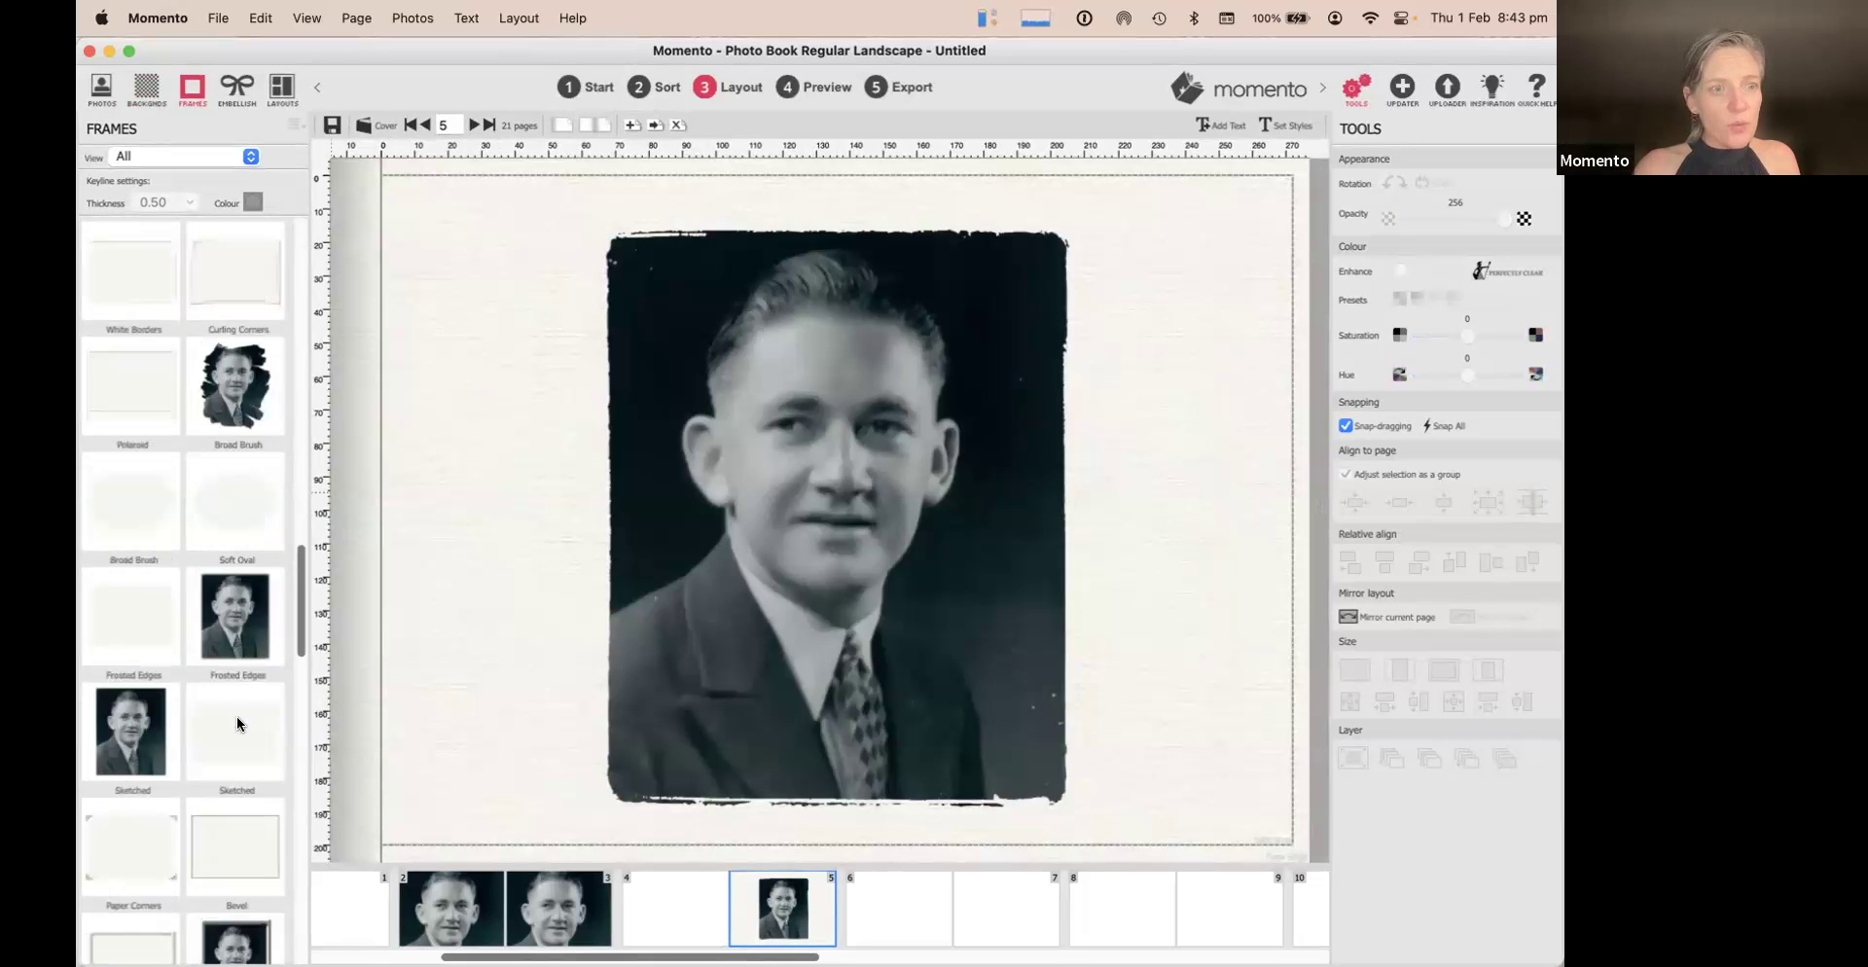
pyautogui.click(127, 866)
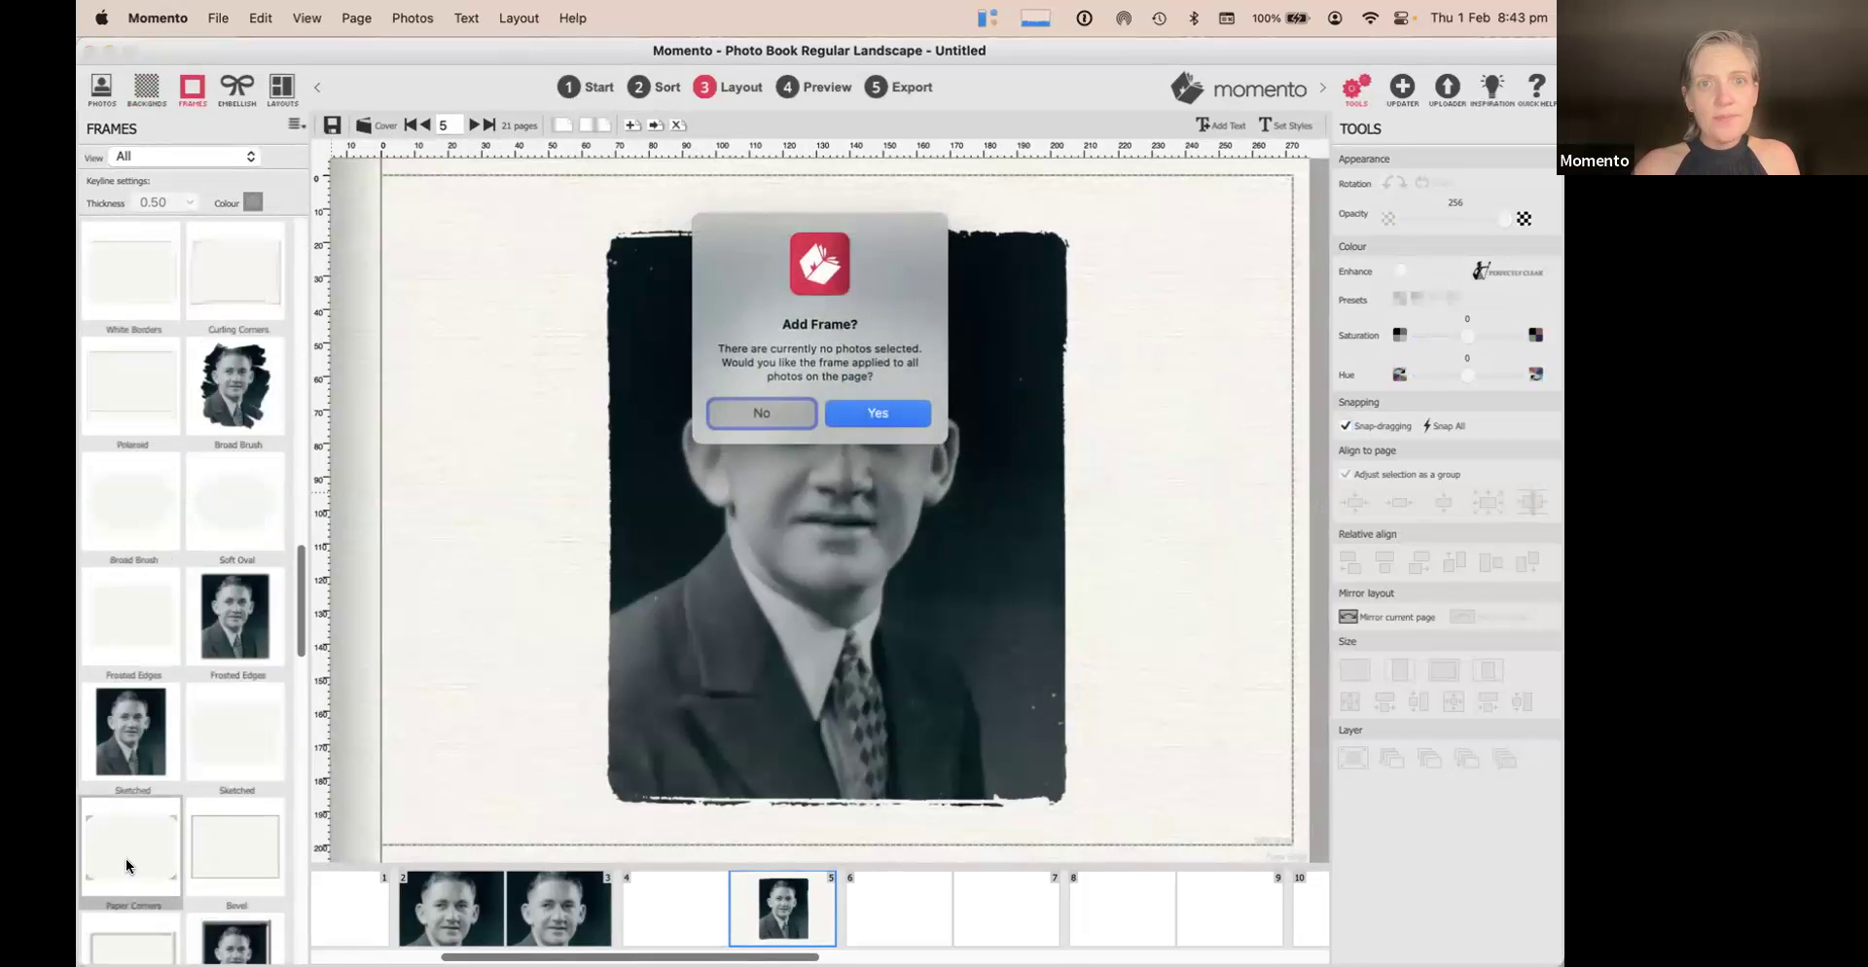
pyautogui.click(758, 414)
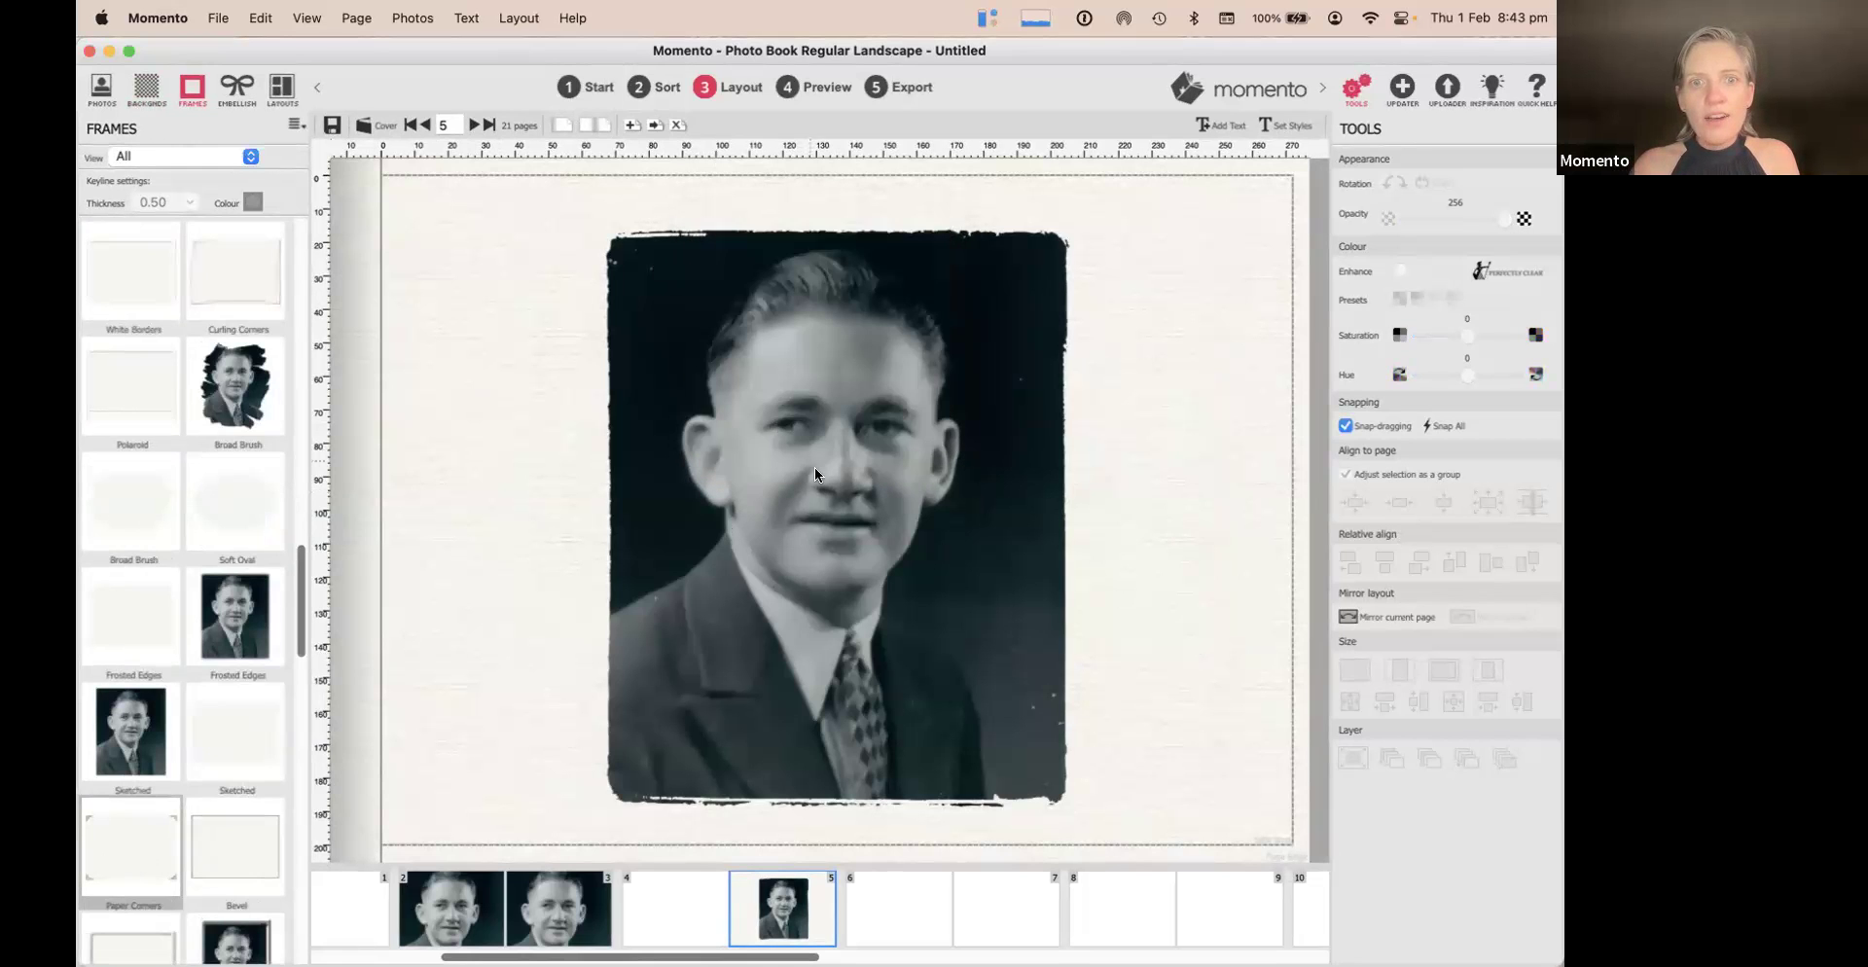
pyautogui.click(832, 492)
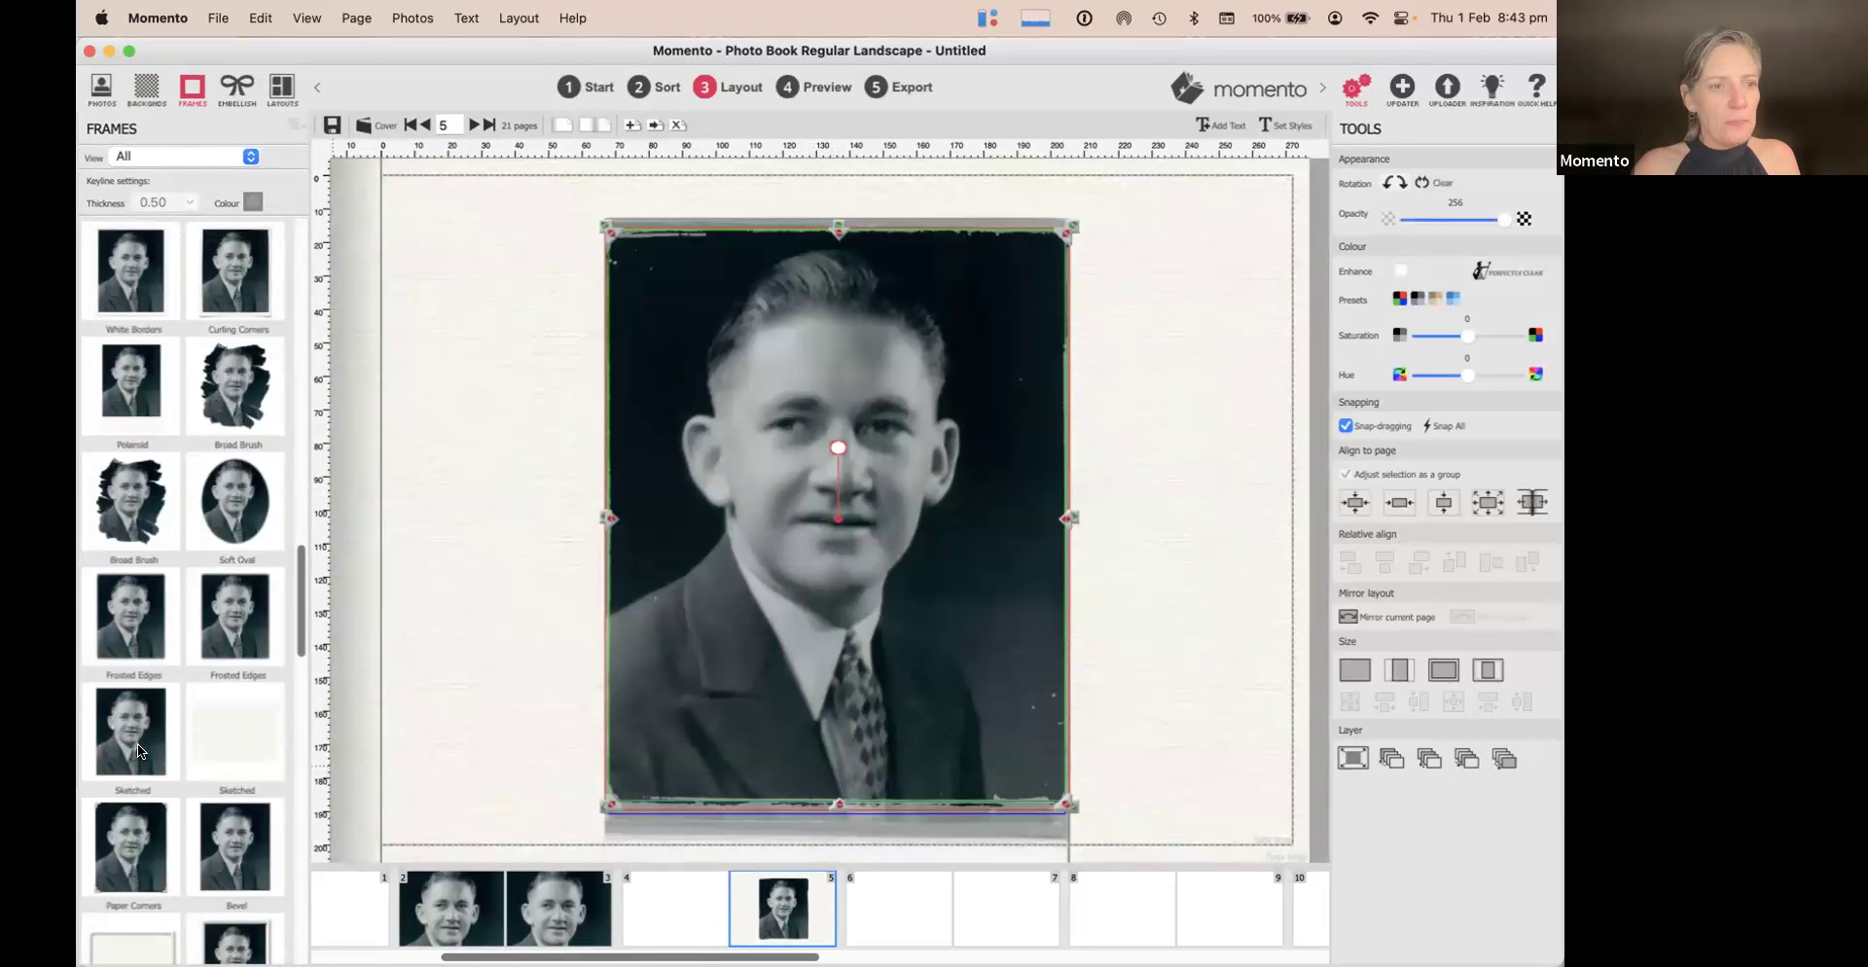
pyautogui.click(132, 854)
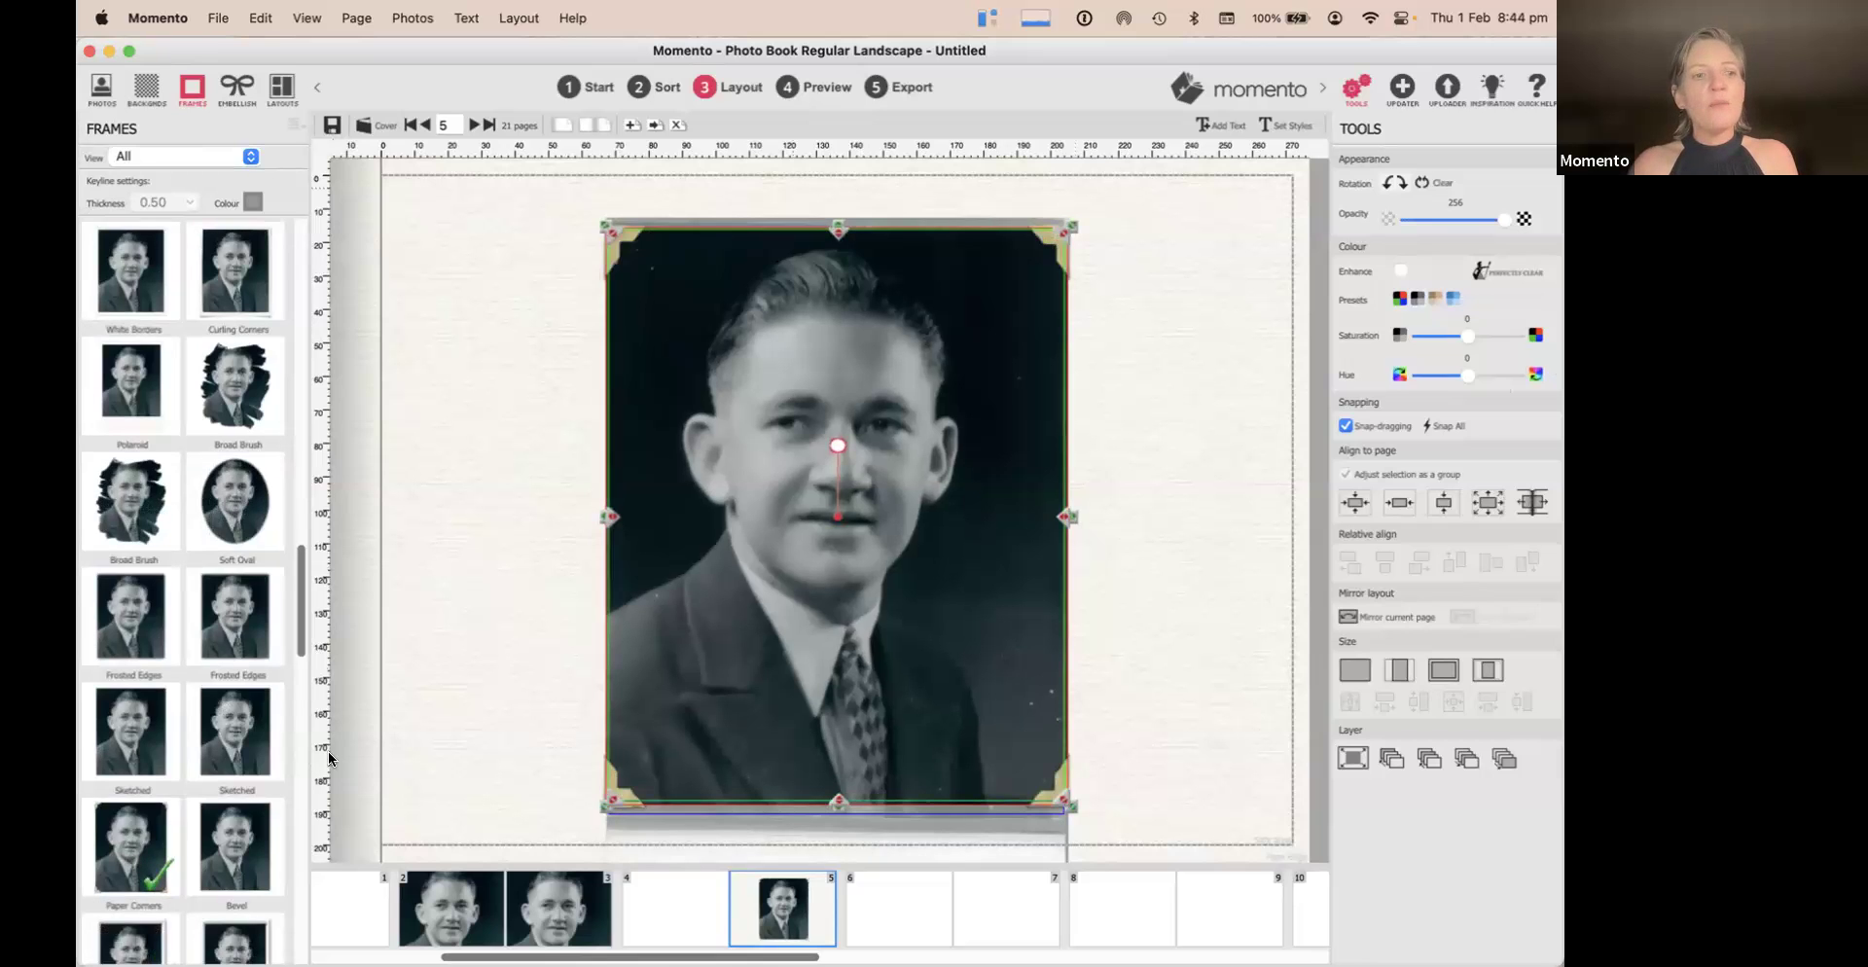
pyautogui.click(1136, 260)
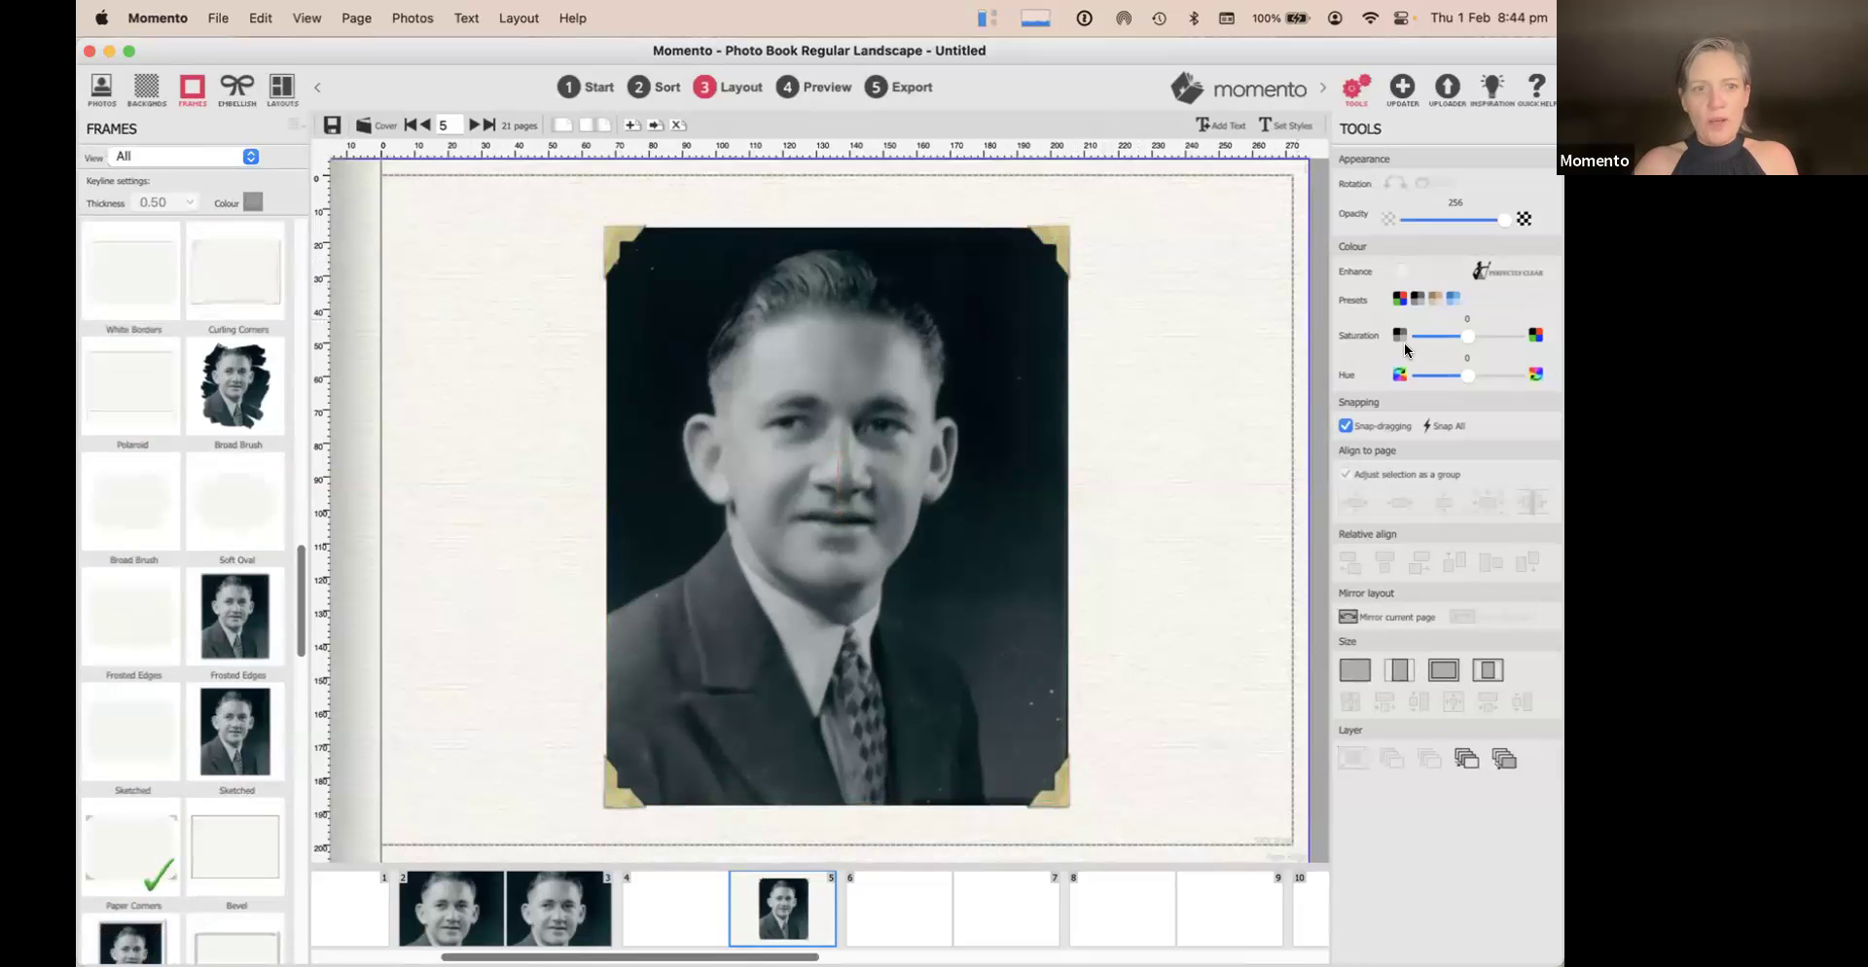
# Replace the paper corners with the Tape frame
pyautogui.scroll(-5, 181, 819)
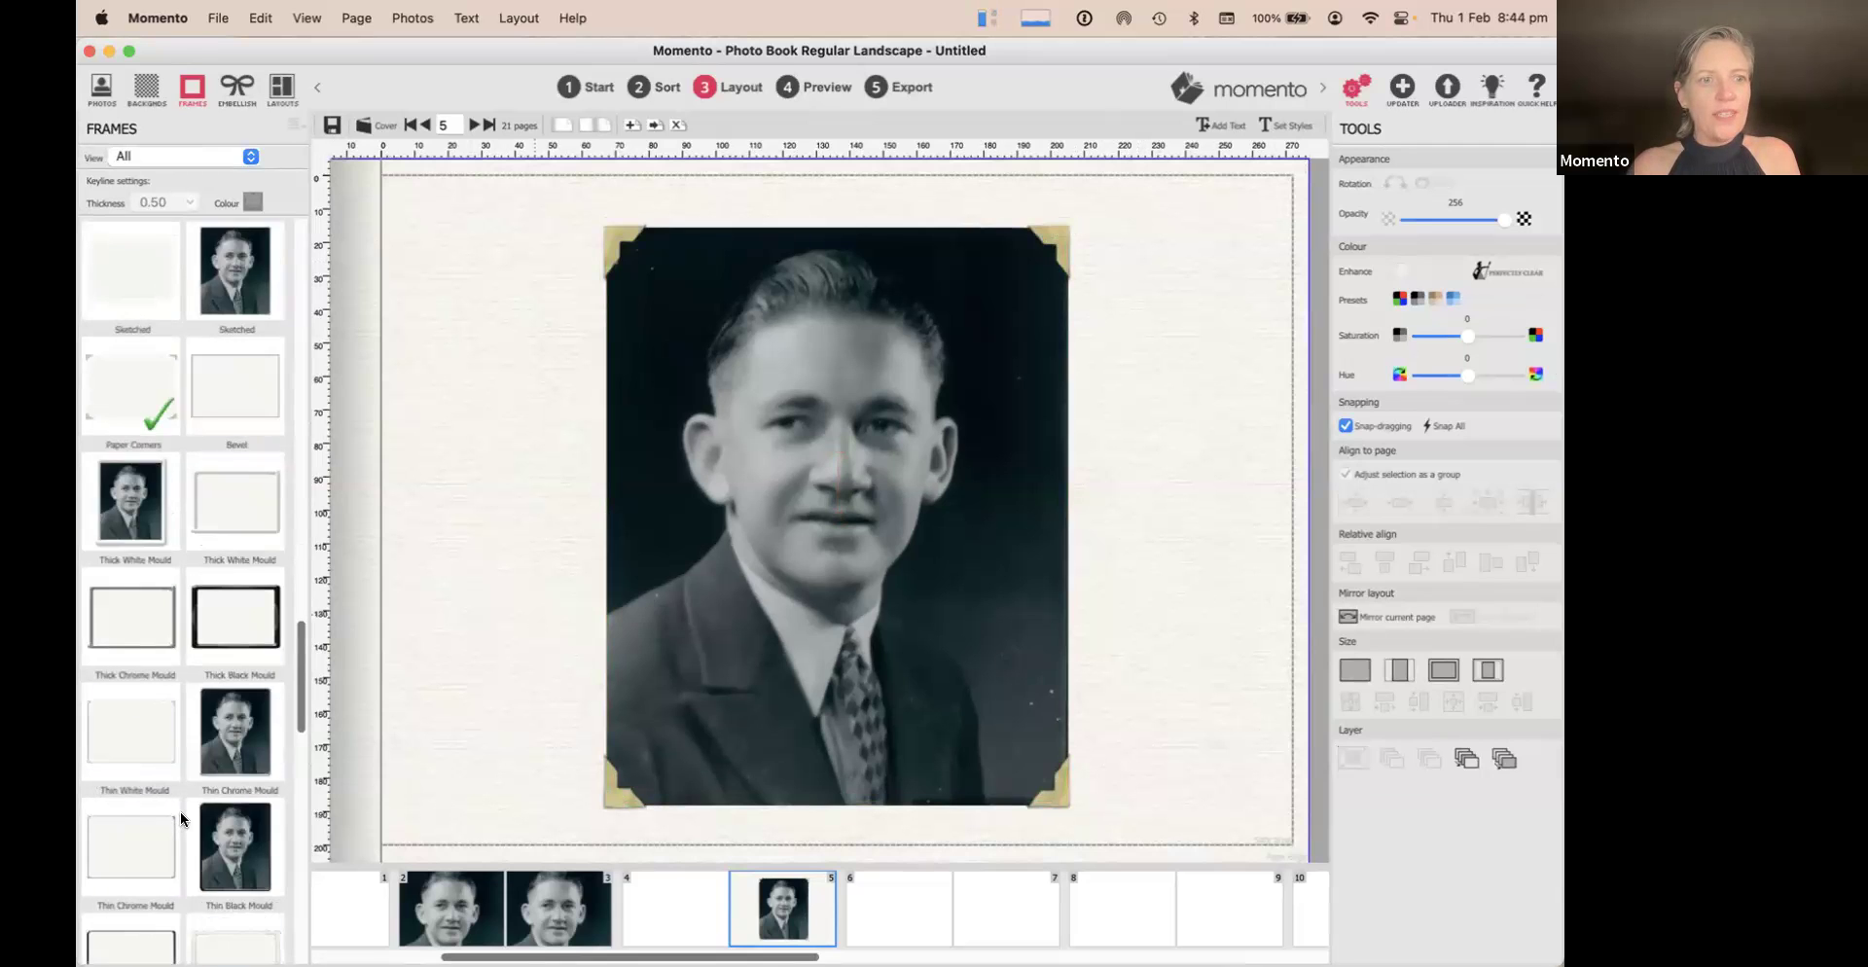
pyautogui.scroll(-5, 180, 819)
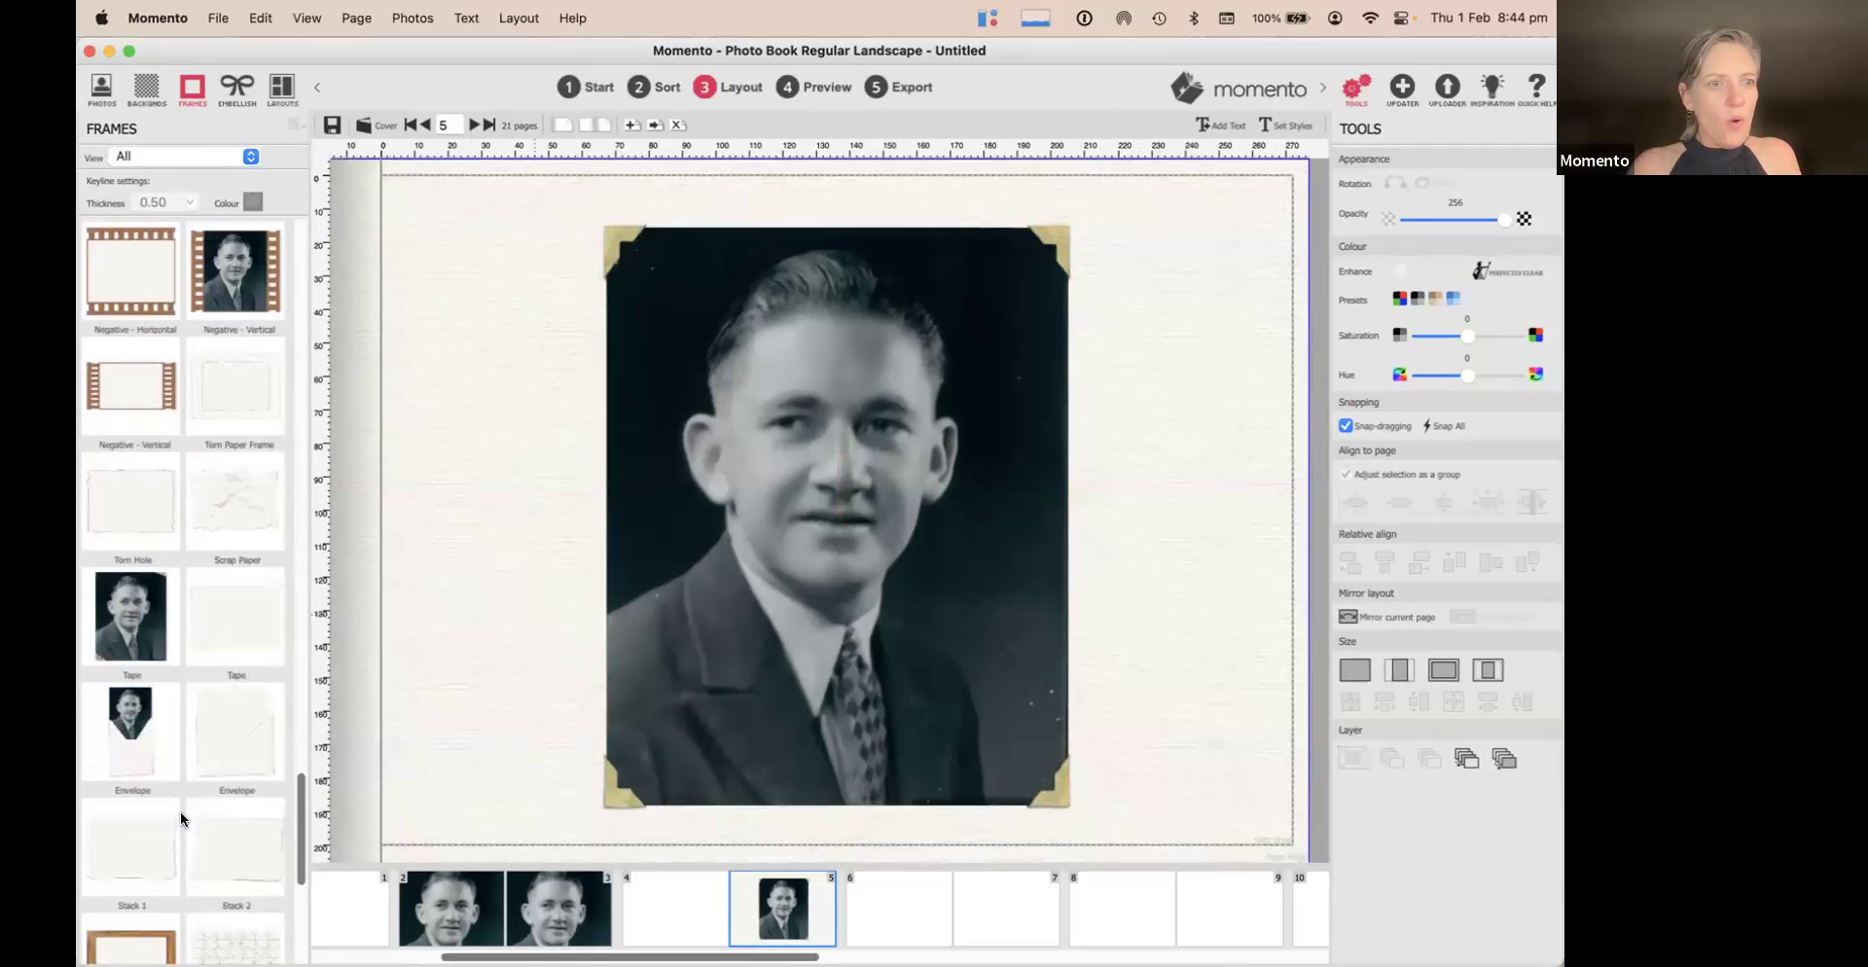
pyautogui.moveTo(127, 595); pyautogui.dragTo(860, 583)
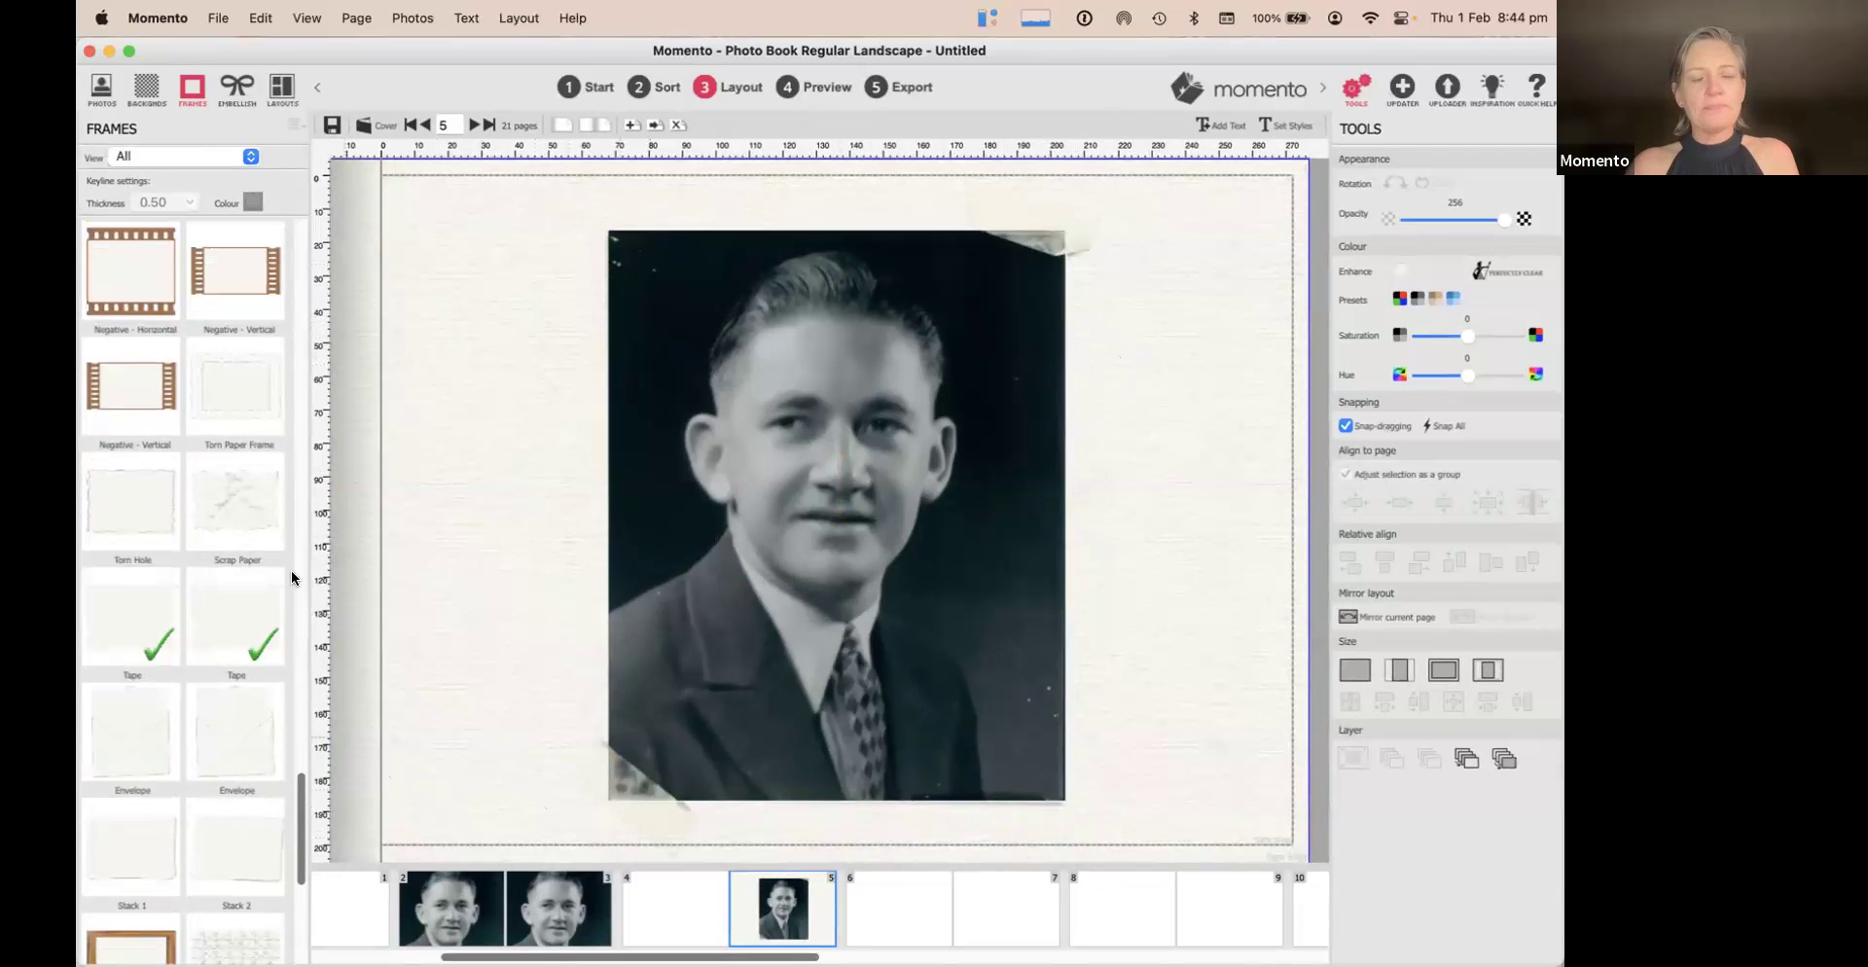
pyautogui.scroll(15, 204, 251)
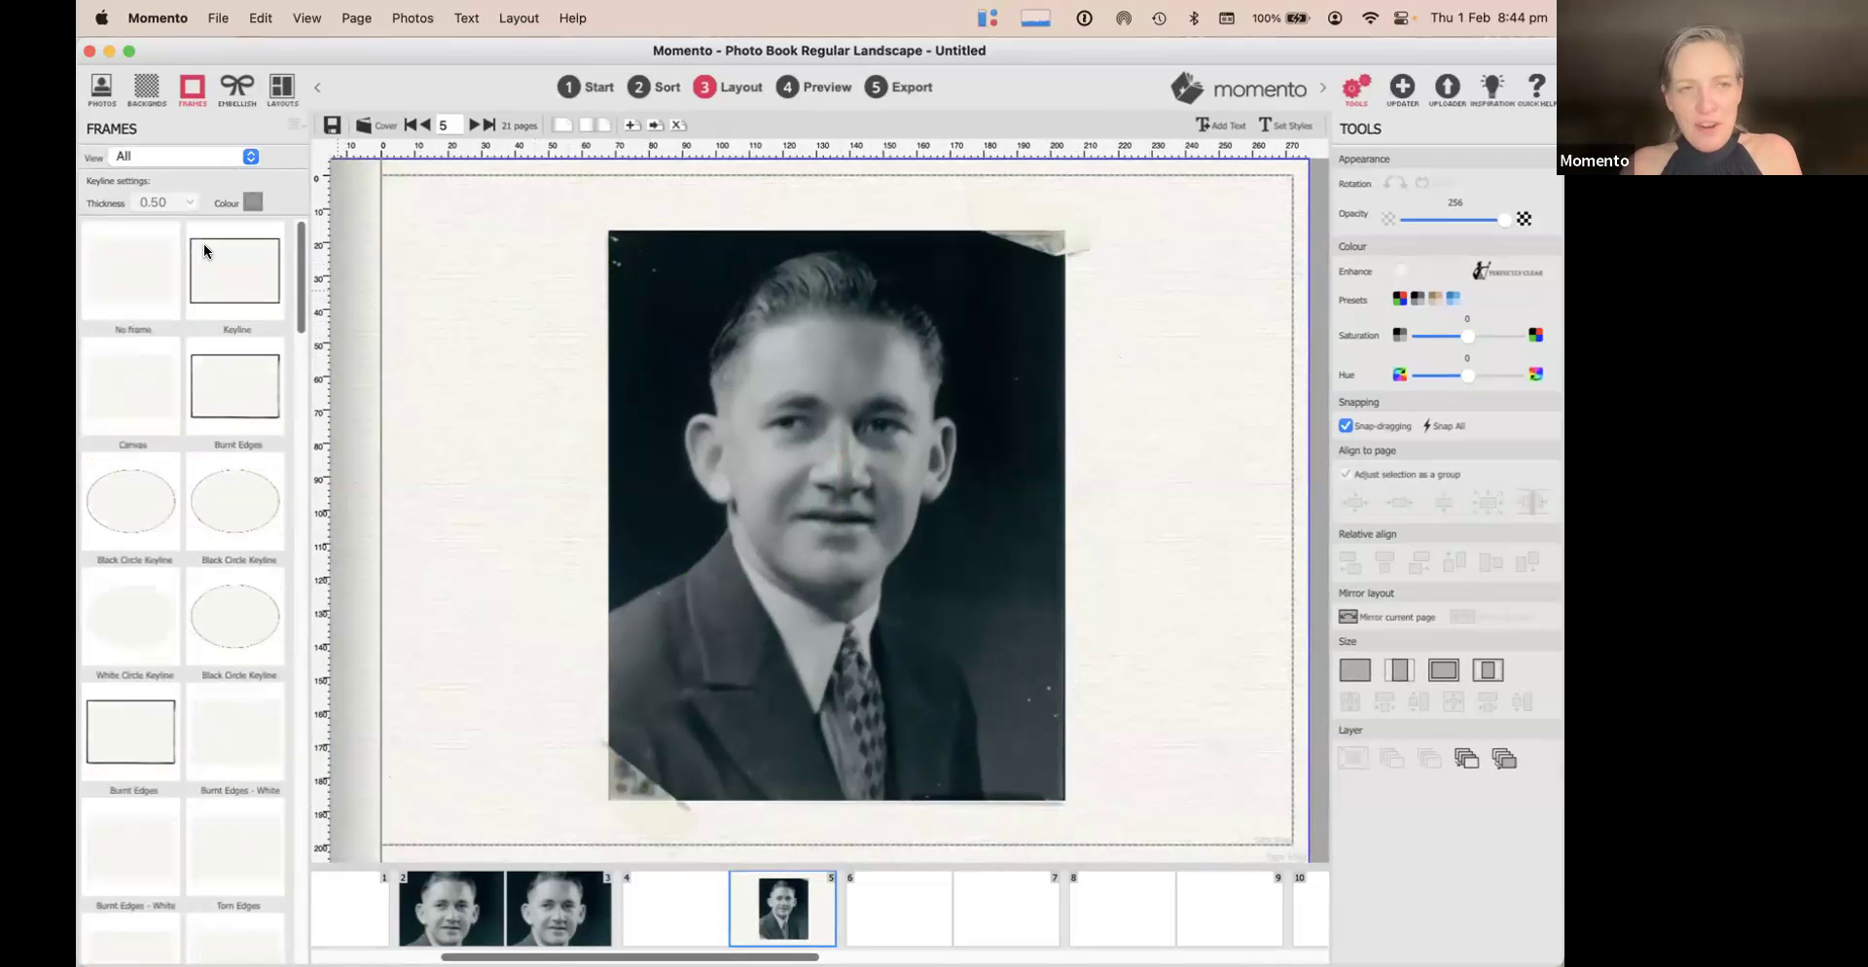
# Try Keyline, no frame and circle keylines on the portrait, settling on the plain Keyline
pyautogui.click(245, 272)
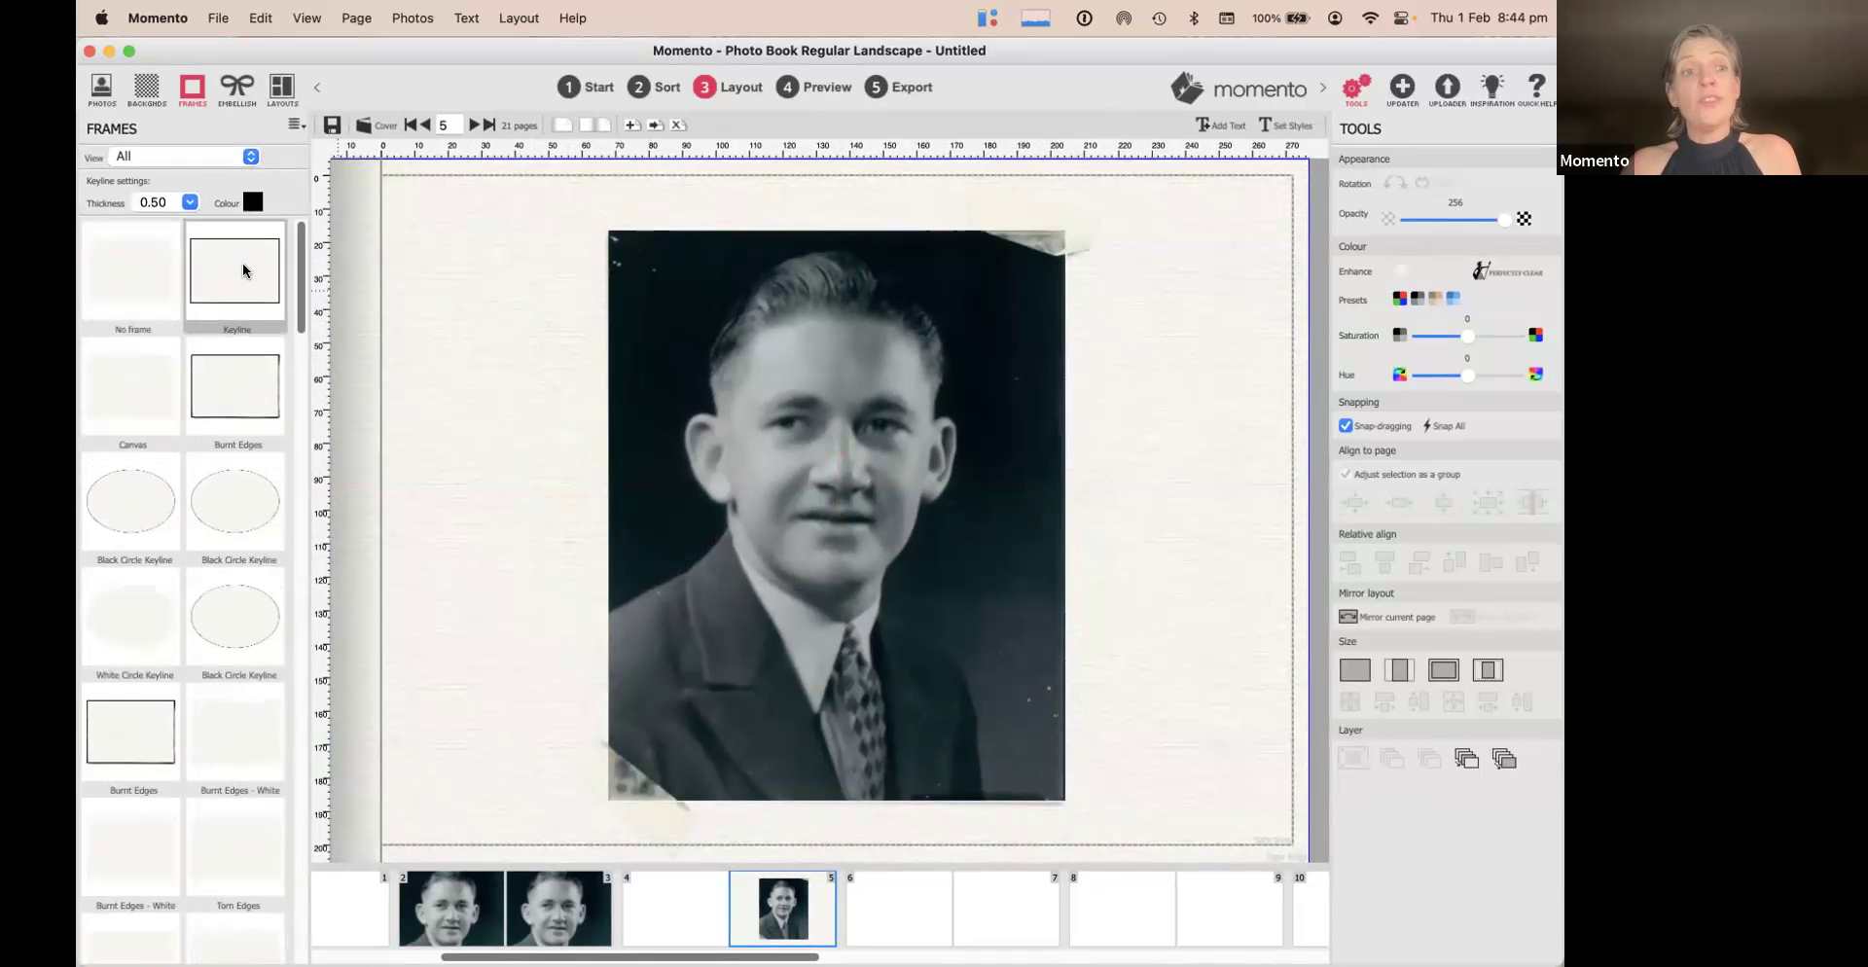
pyautogui.click(782, 406)
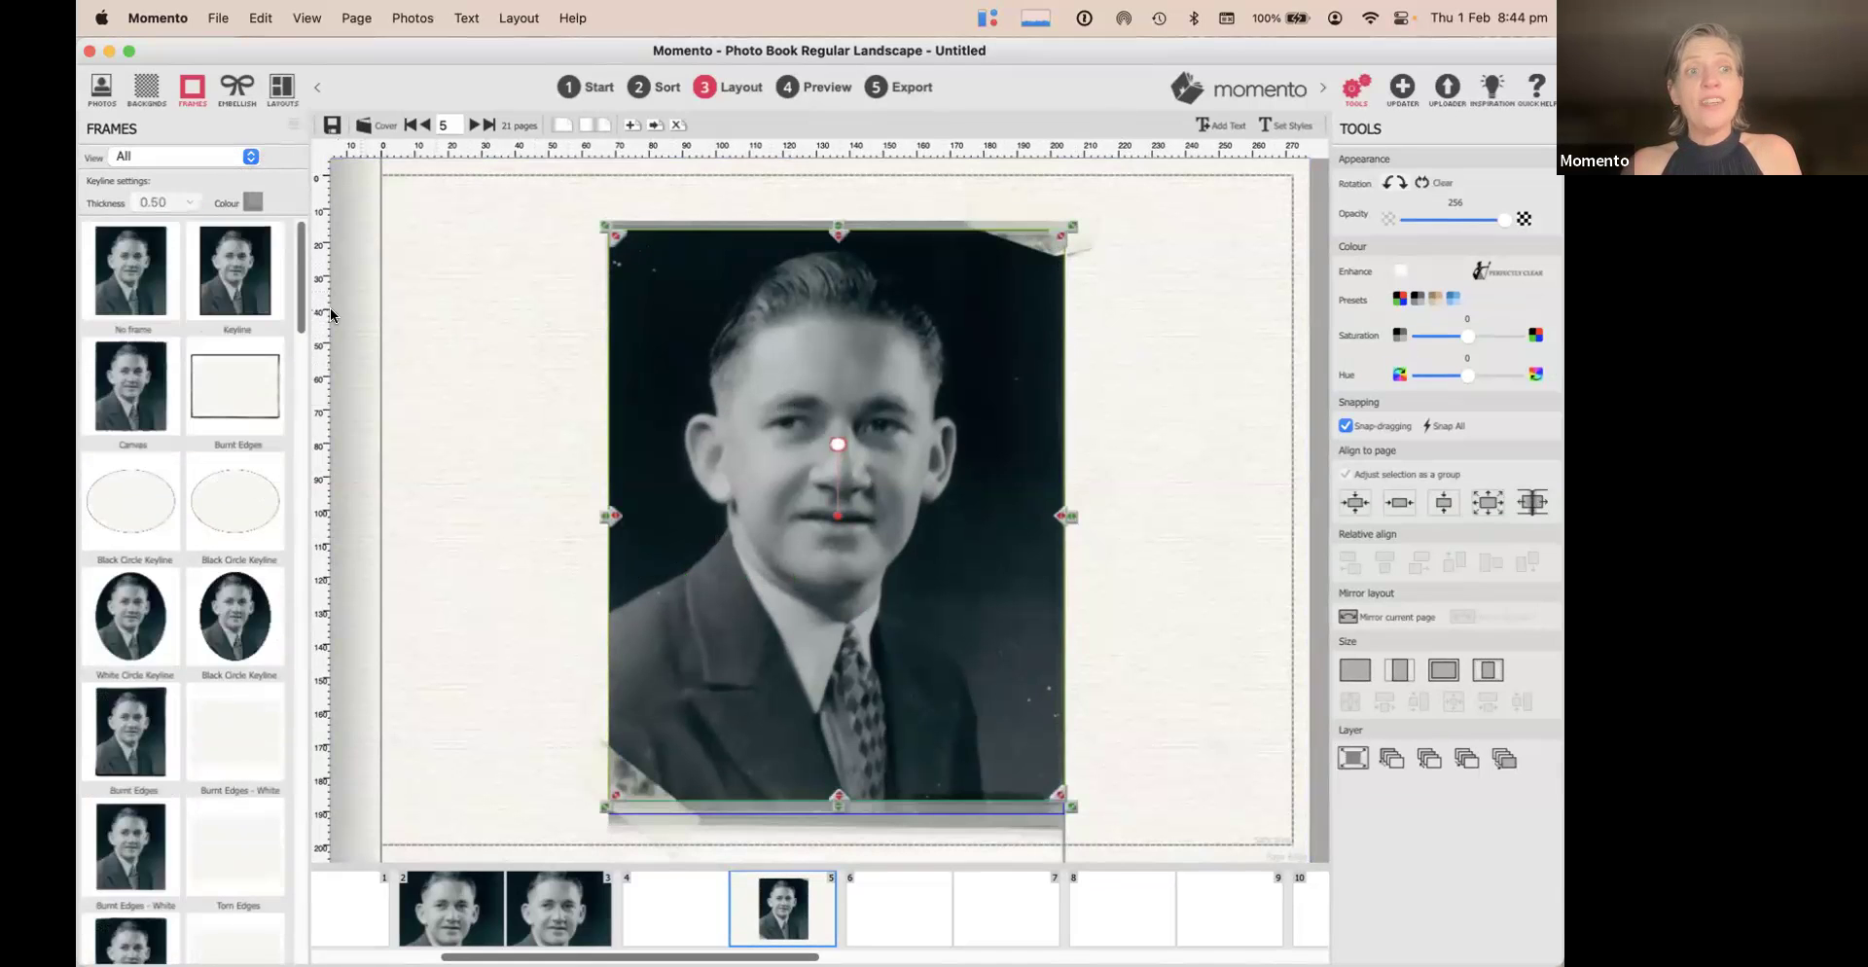
pyautogui.click(254, 263)
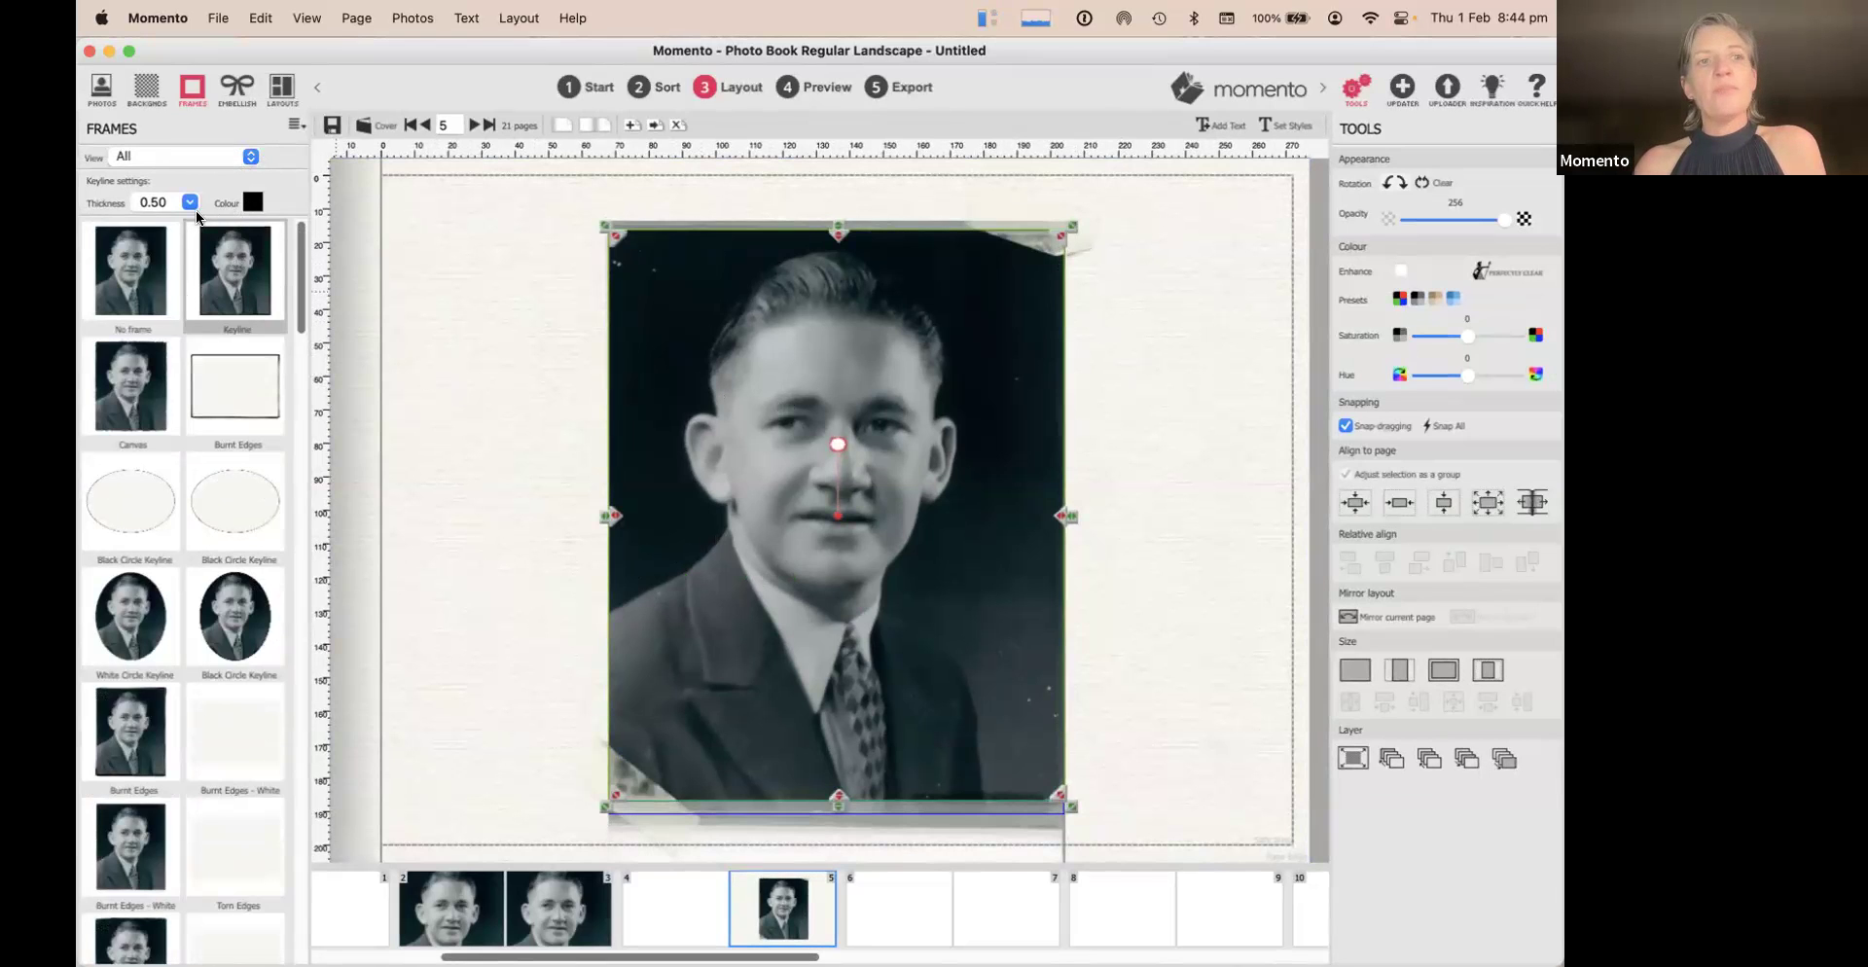
pyautogui.click(141, 297)
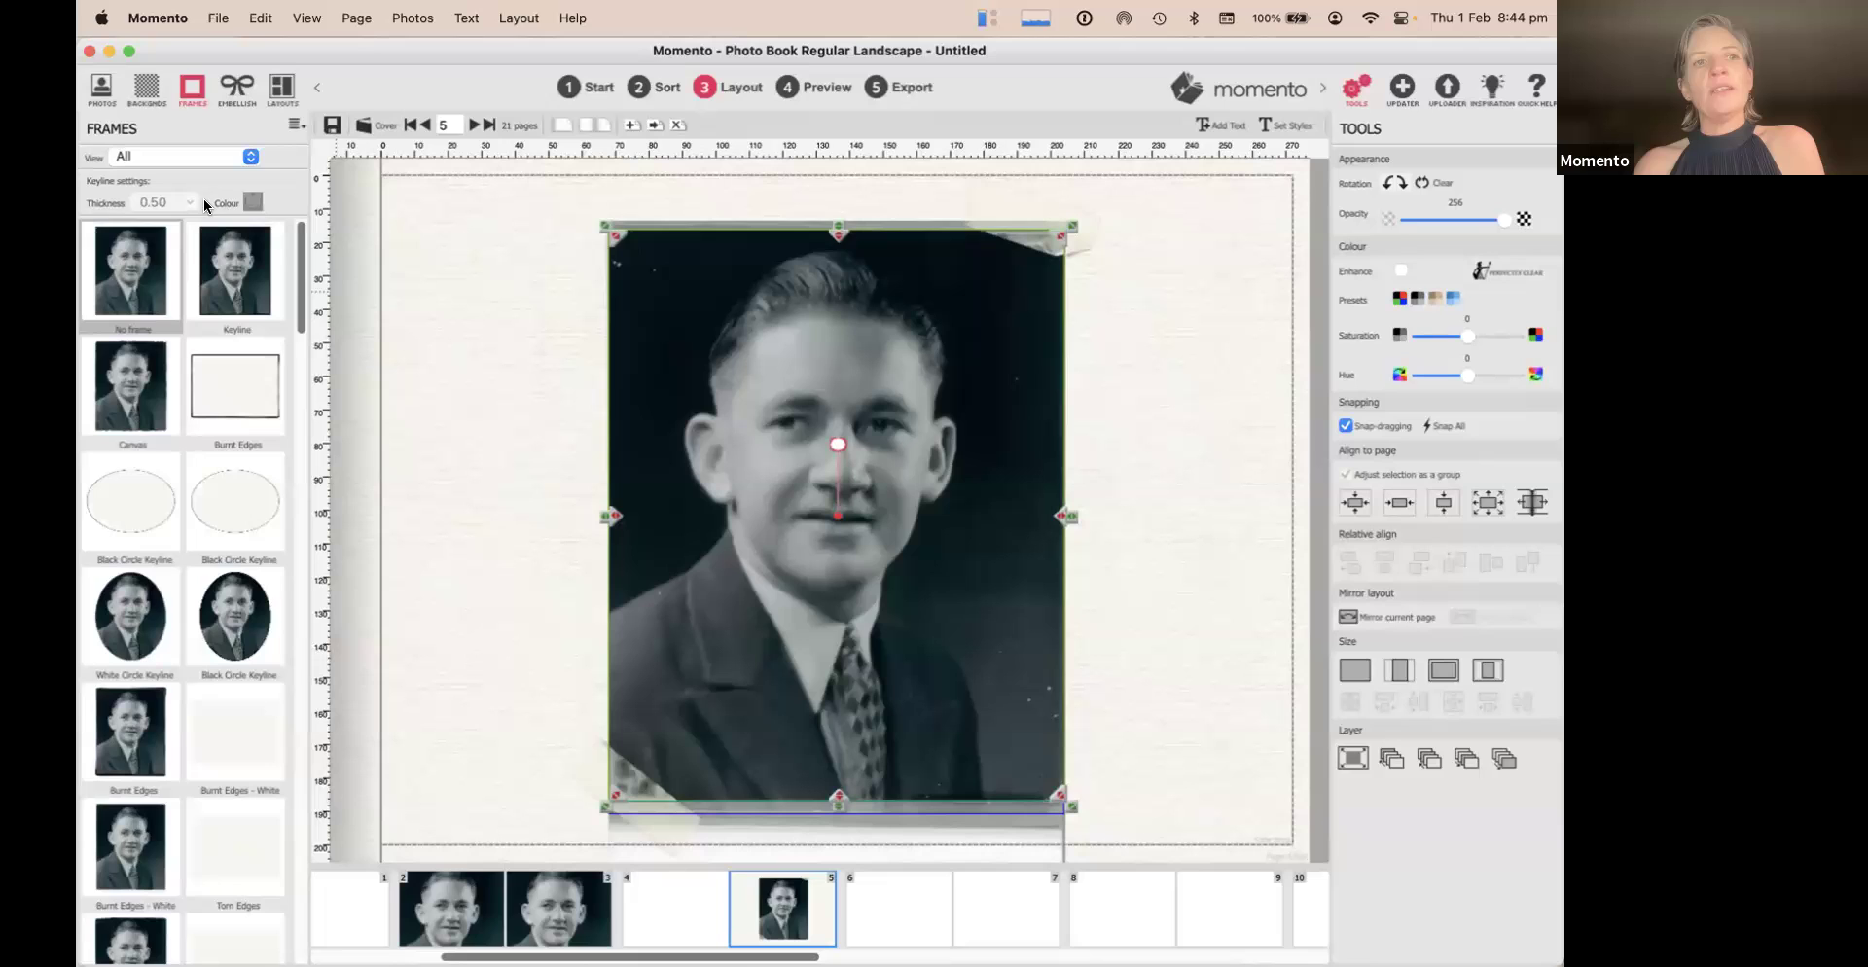
pyautogui.click(113, 494)
pyautogui.click(167, 633)
pyautogui.click(224, 284)
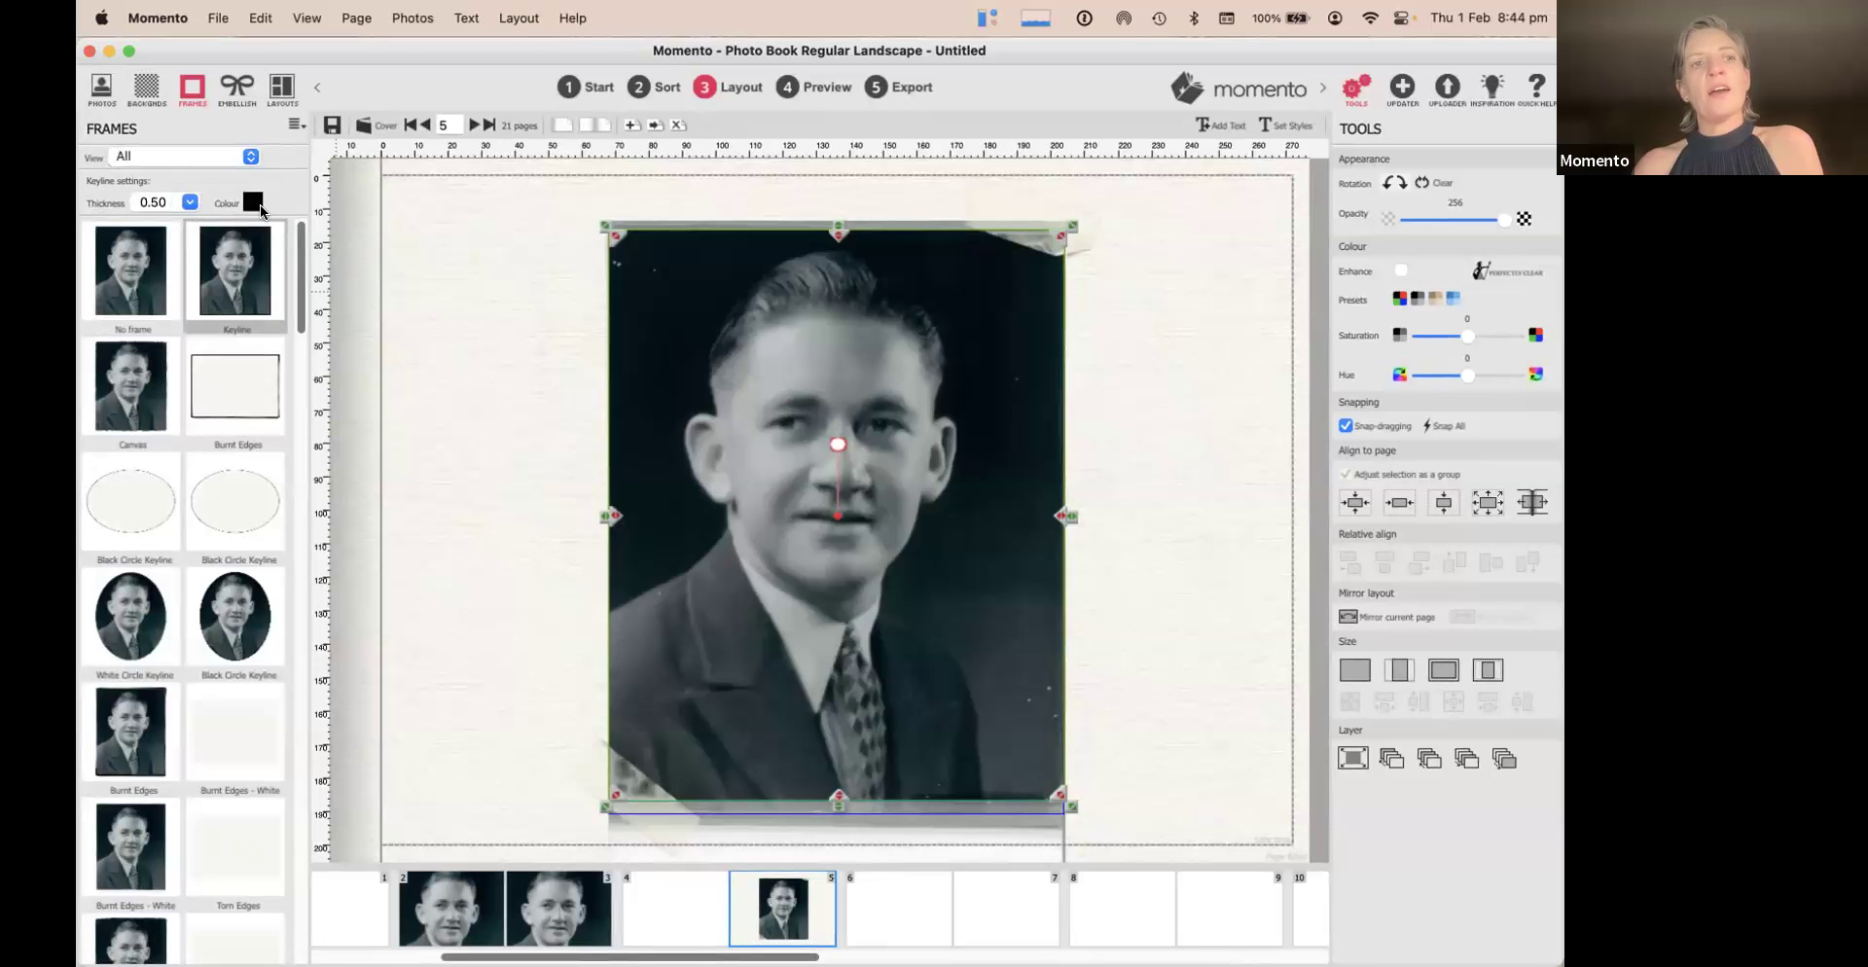
# Apply a 1.00-thick dark maroon keyline to the portrait
pyautogui.click(190, 202)
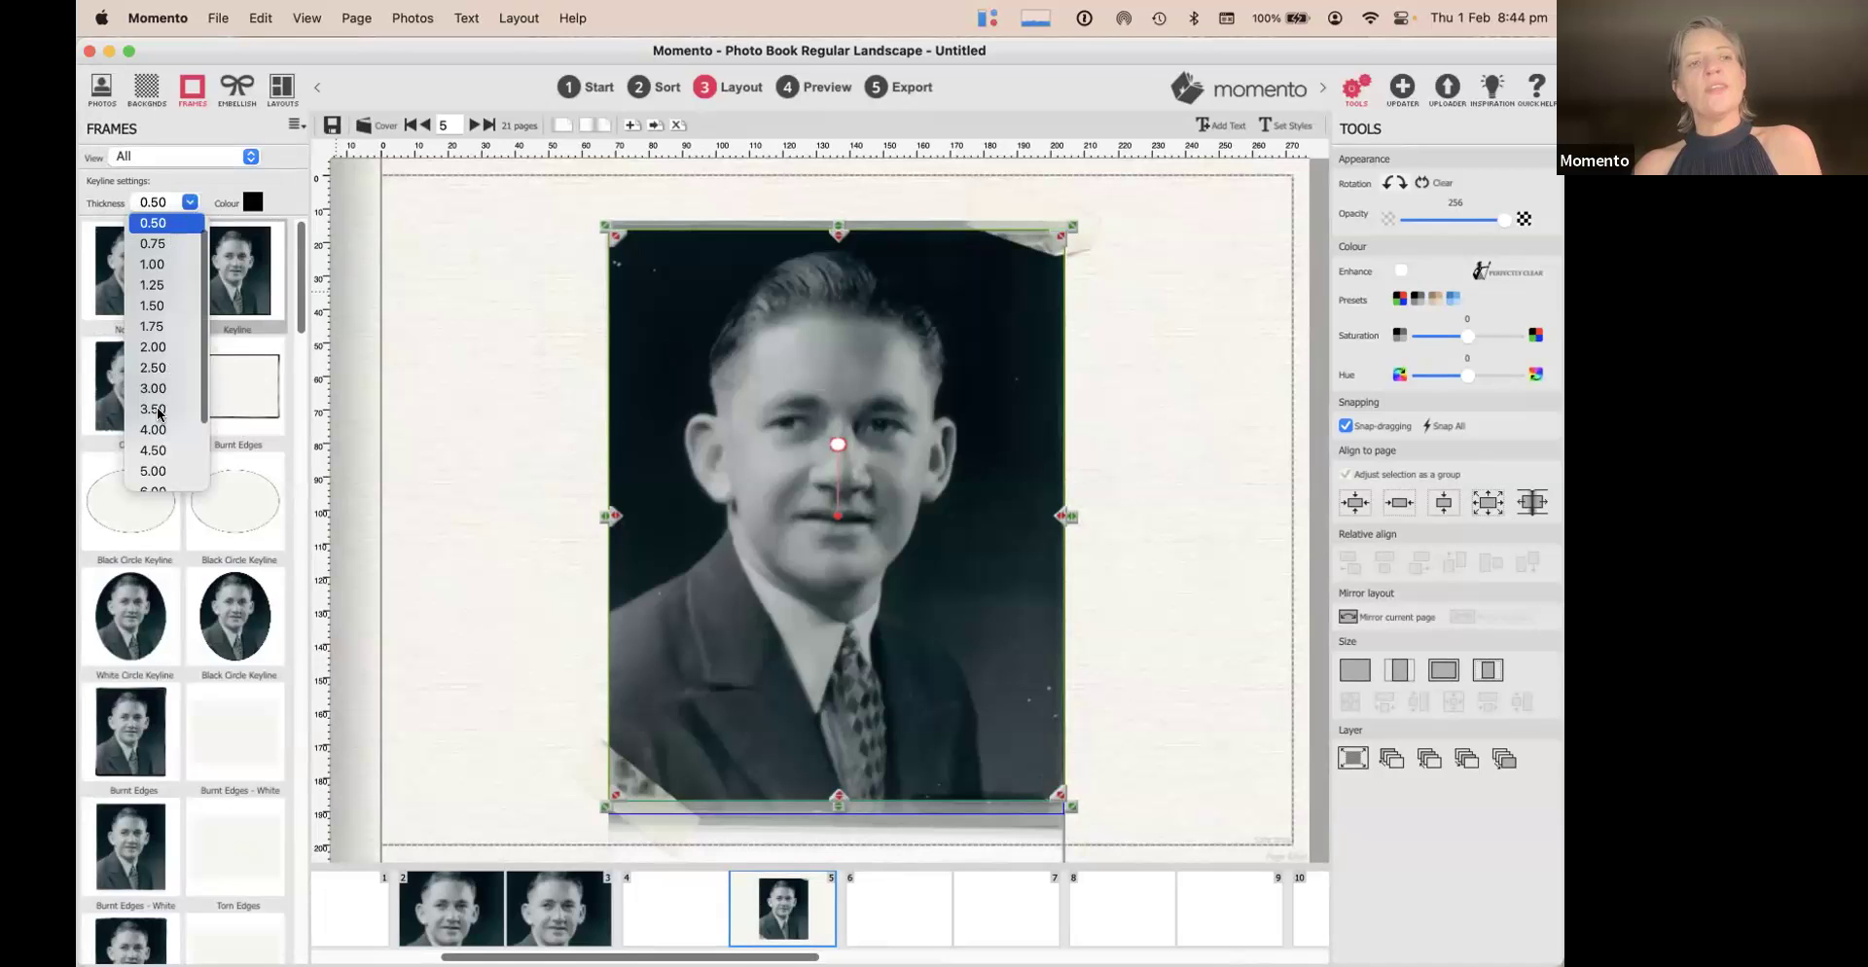
pyautogui.click(146, 263)
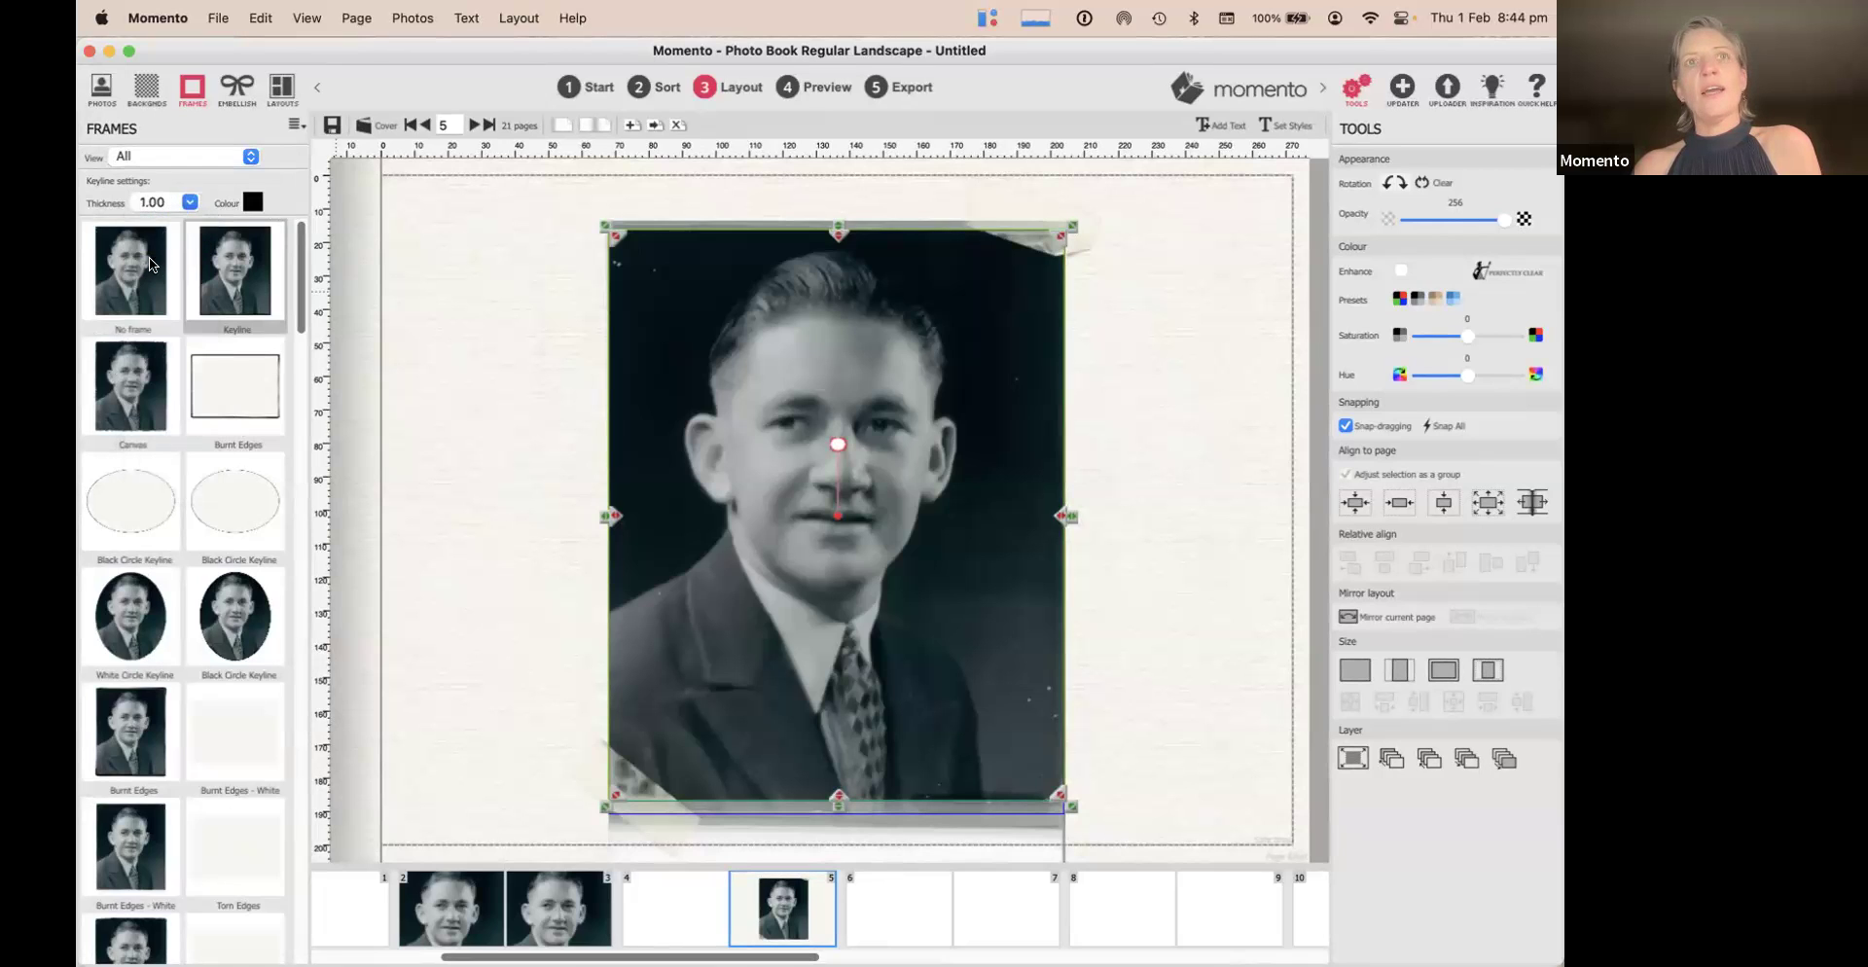
pyautogui.click(254, 201)
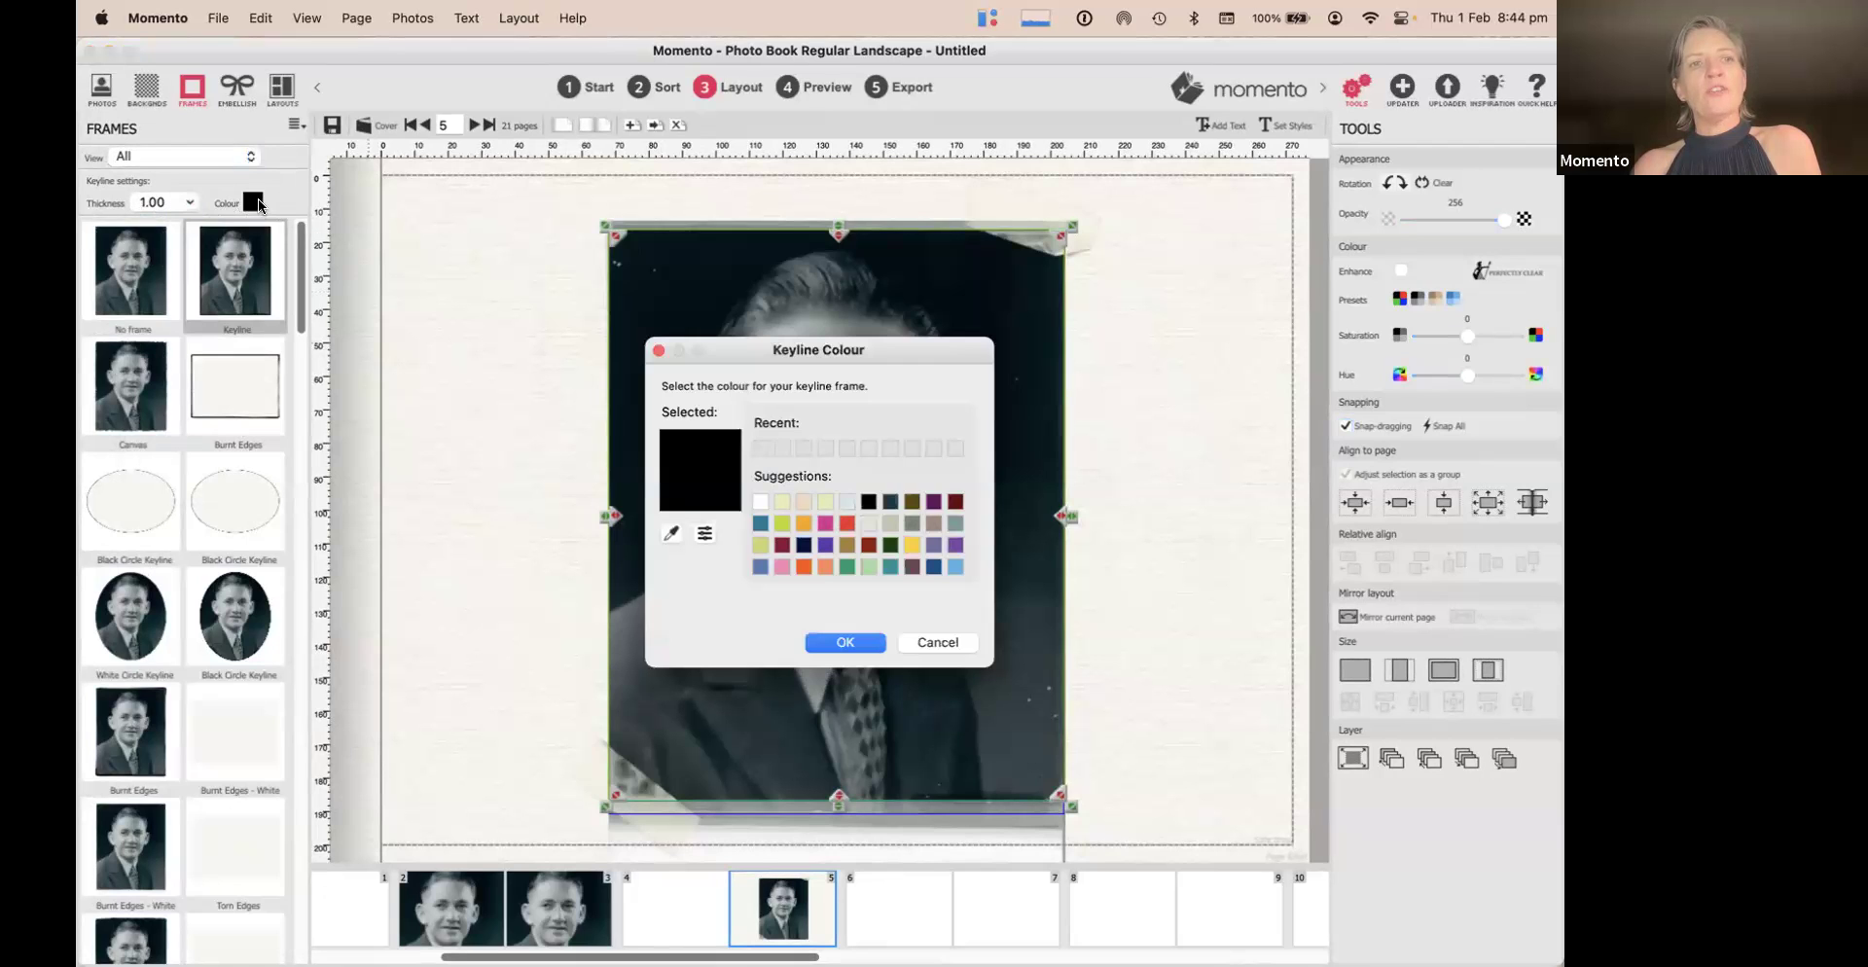
pyautogui.click(951, 500)
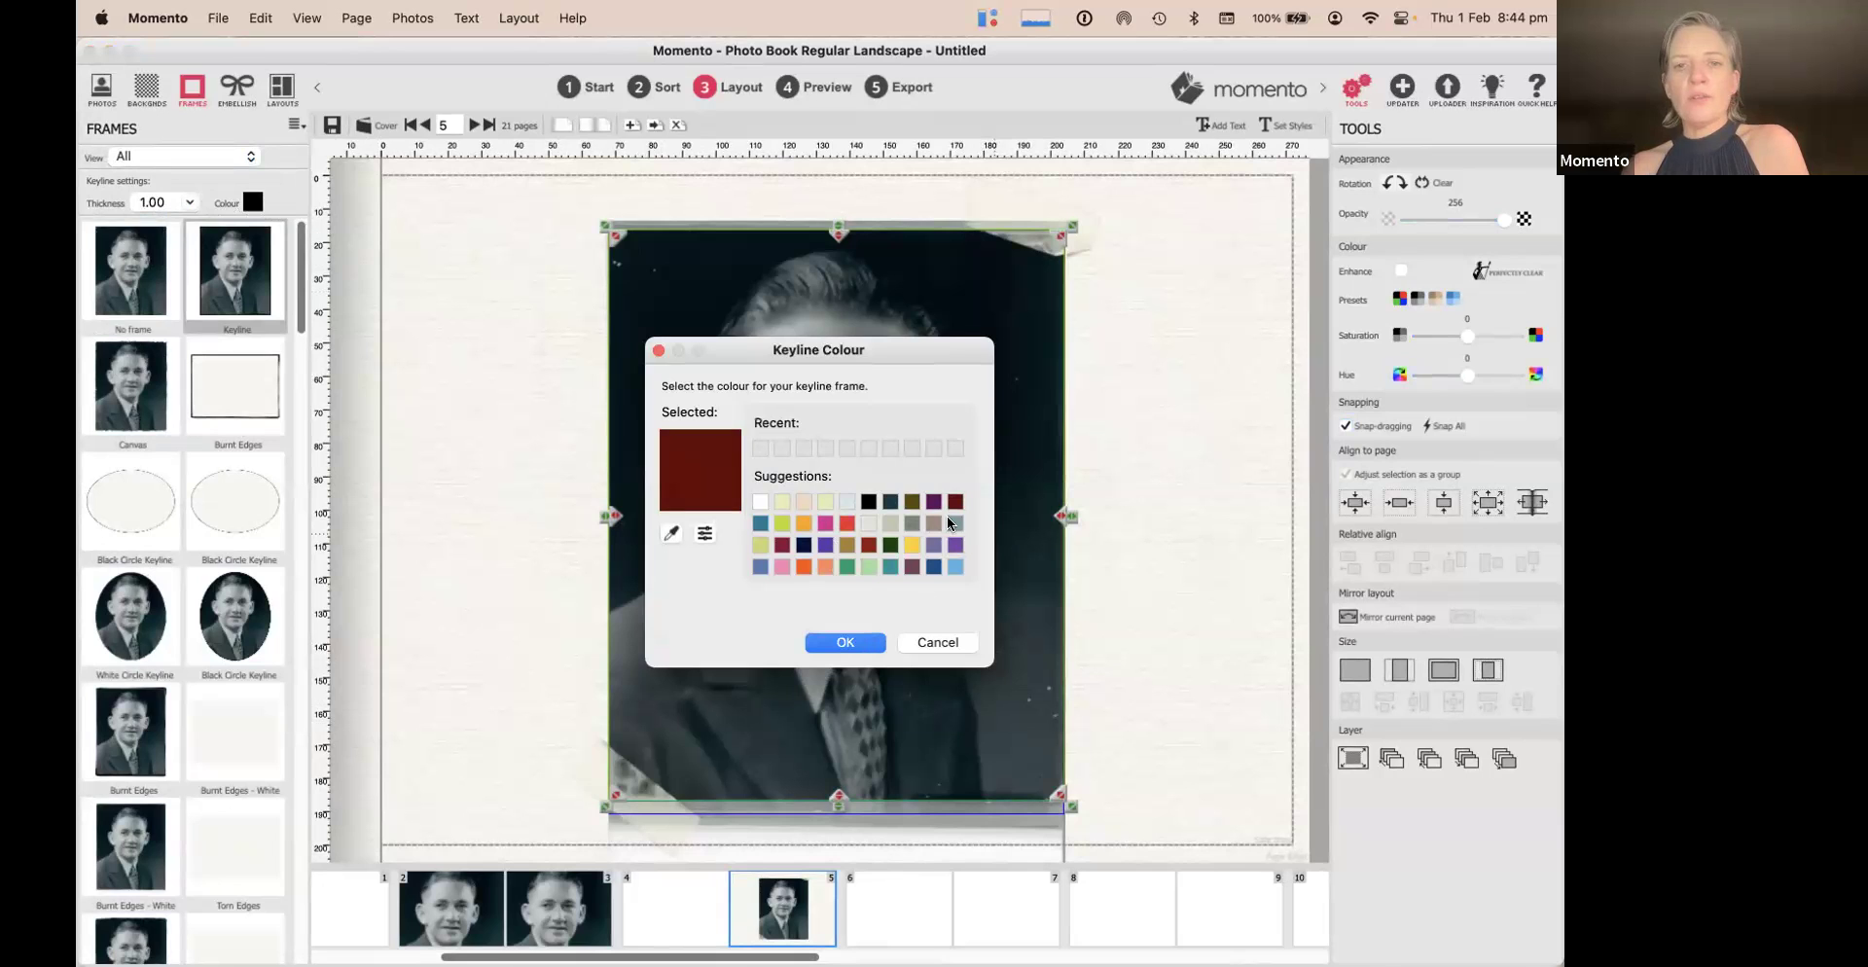
pyautogui.click(844, 642)
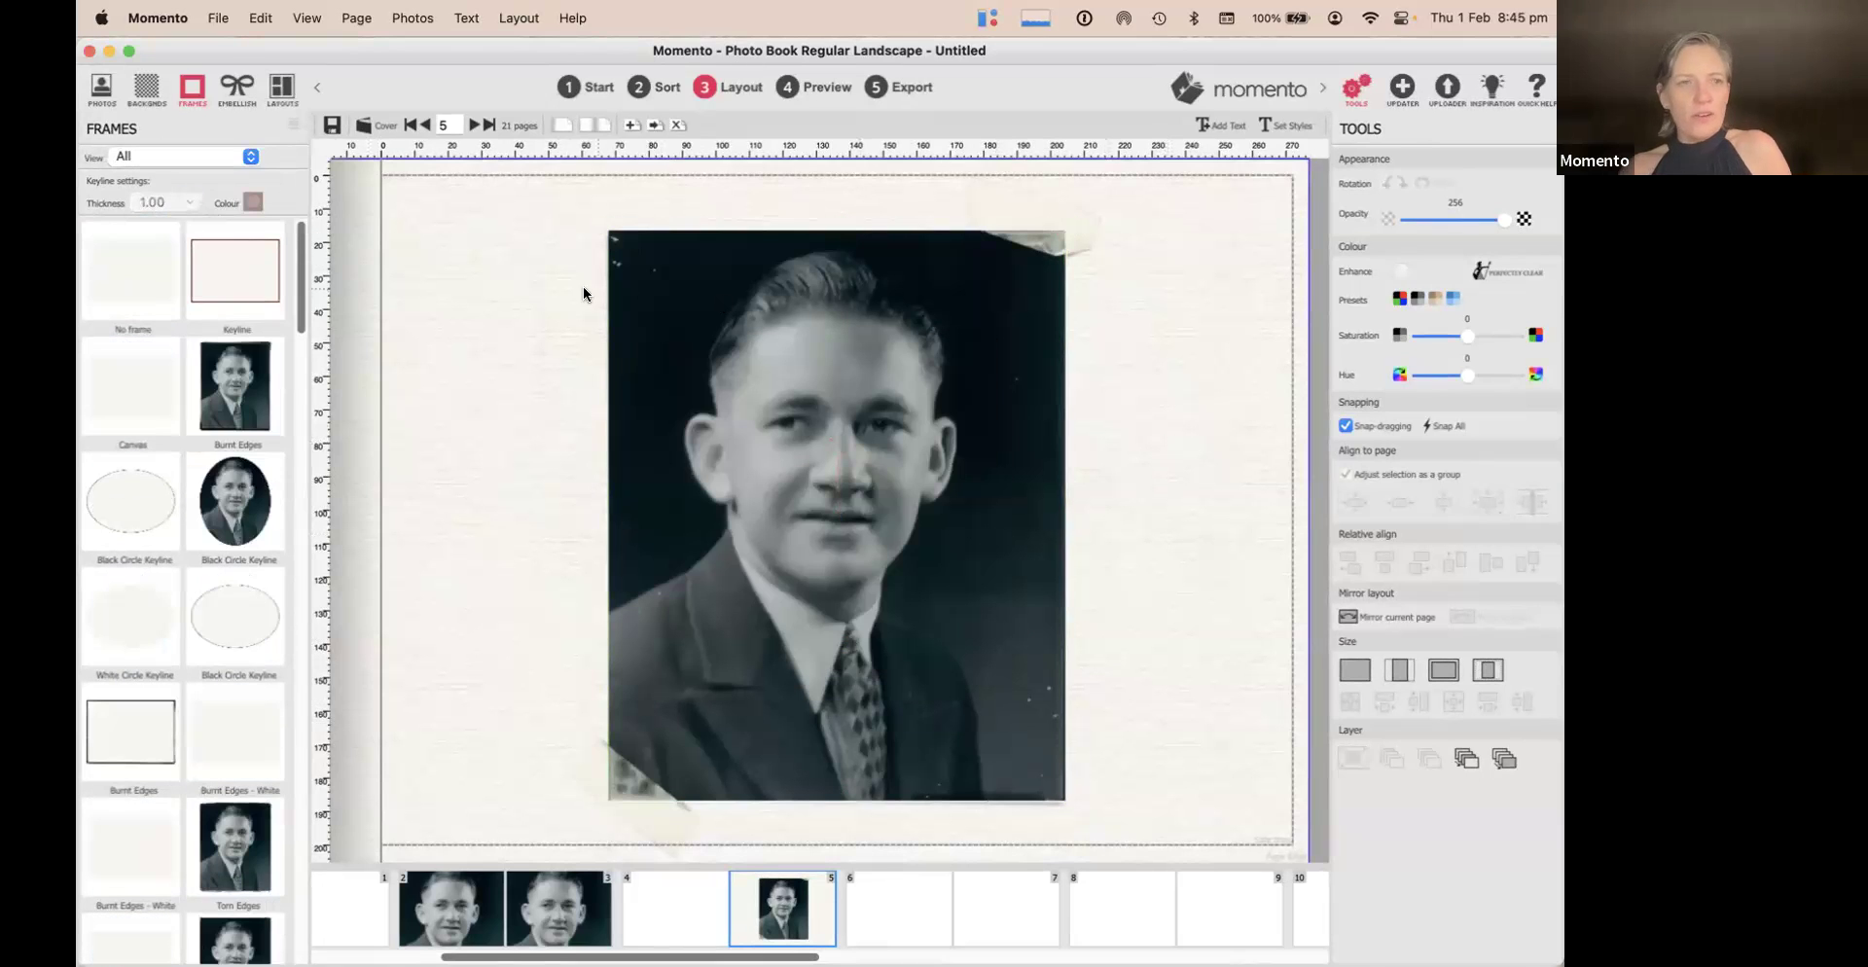
pyautogui.moveTo(213, 270); pyautogui.dragTo(764, 379)
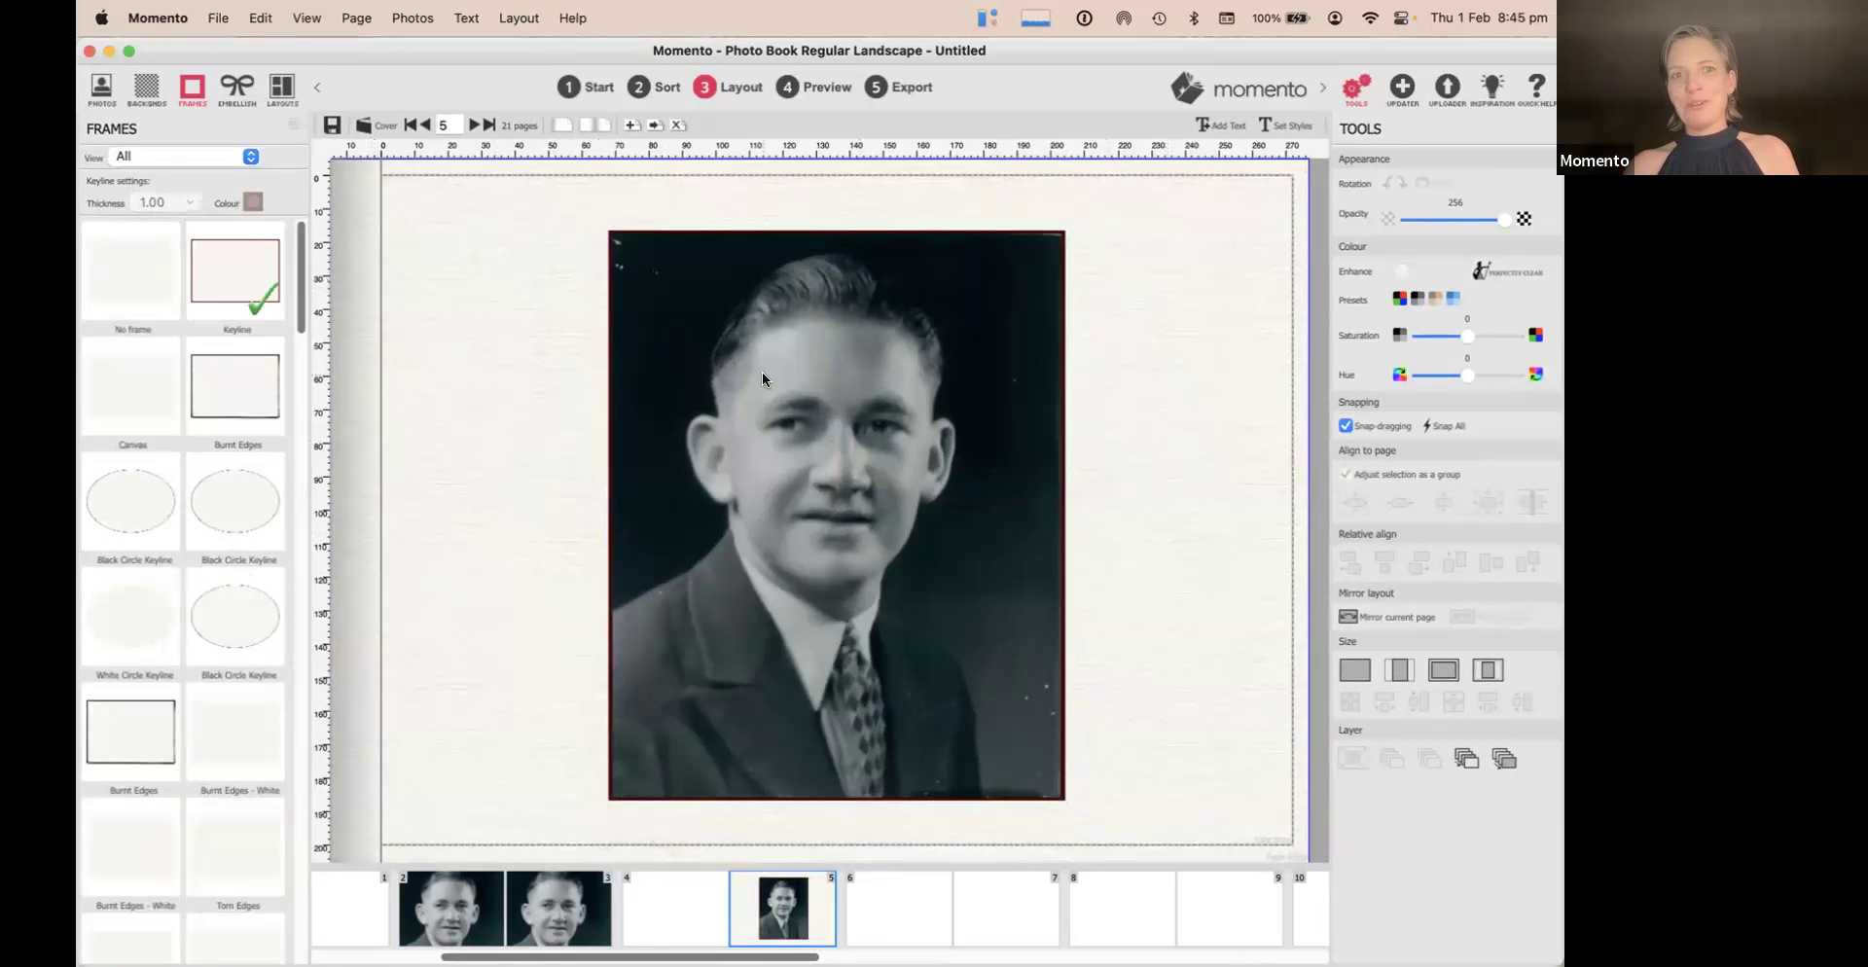
# Preview the pages, then return to editing page 5
pyautogui.click(796, 95)
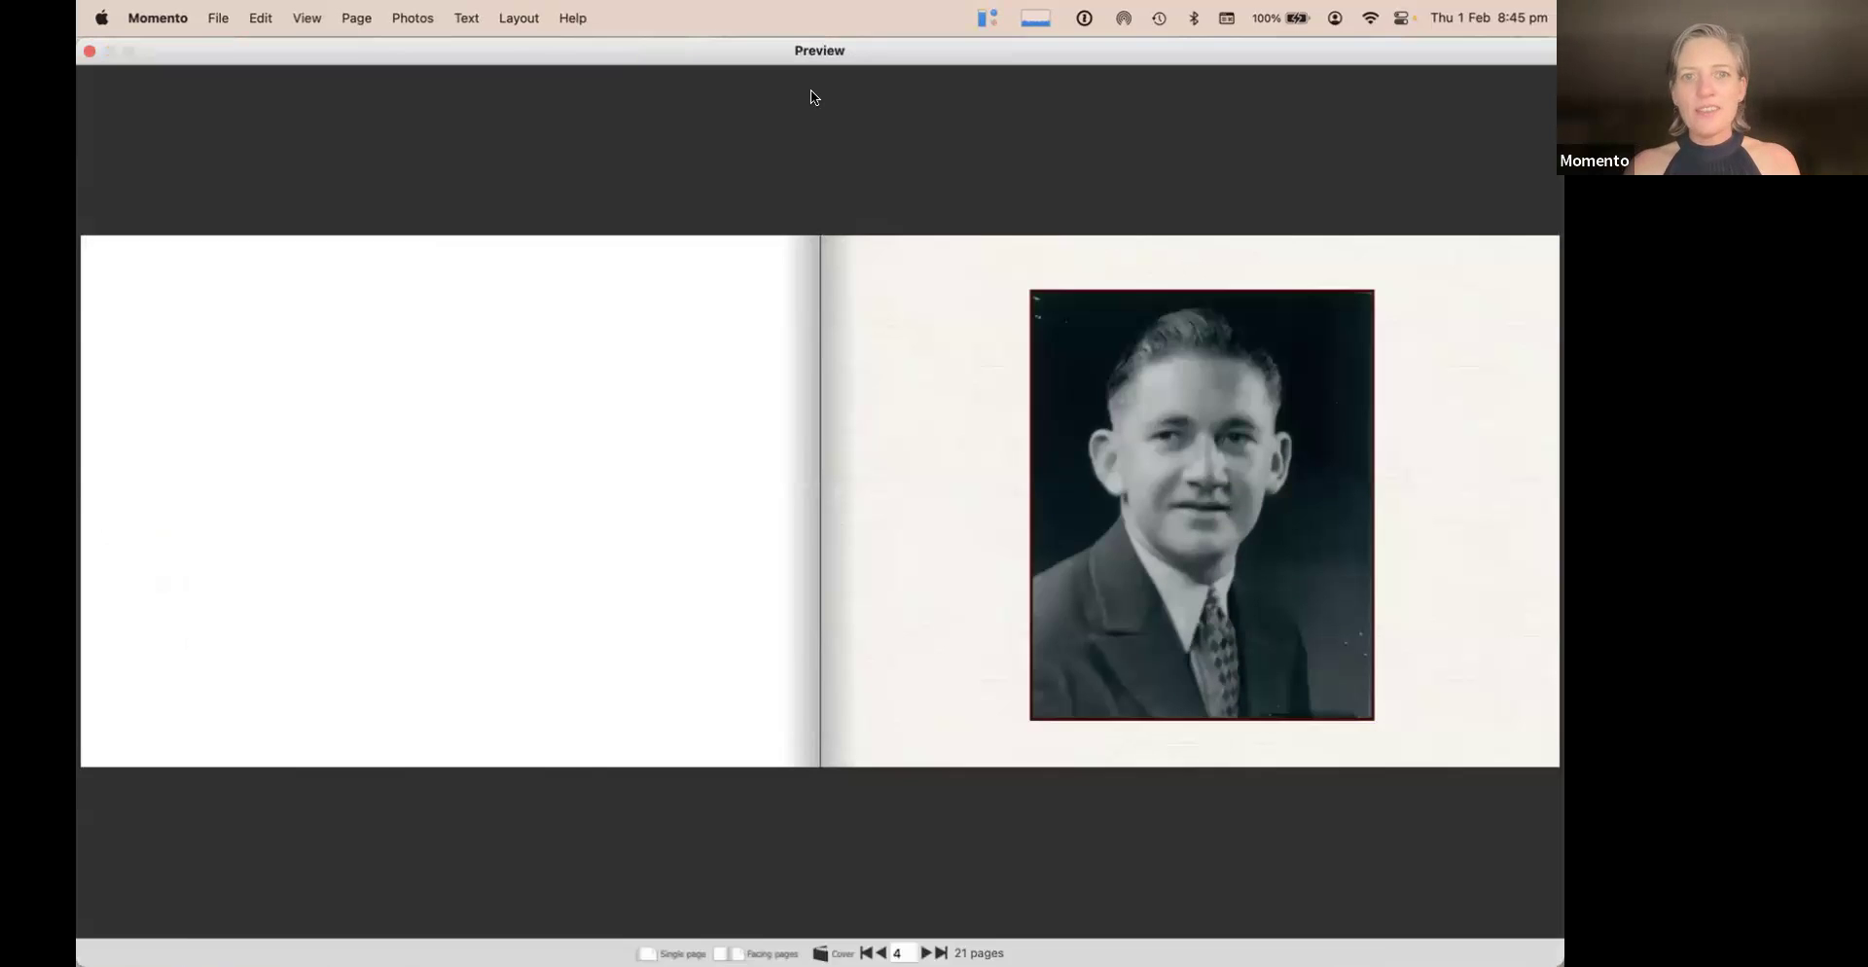
pyautogui.click(87, 52)
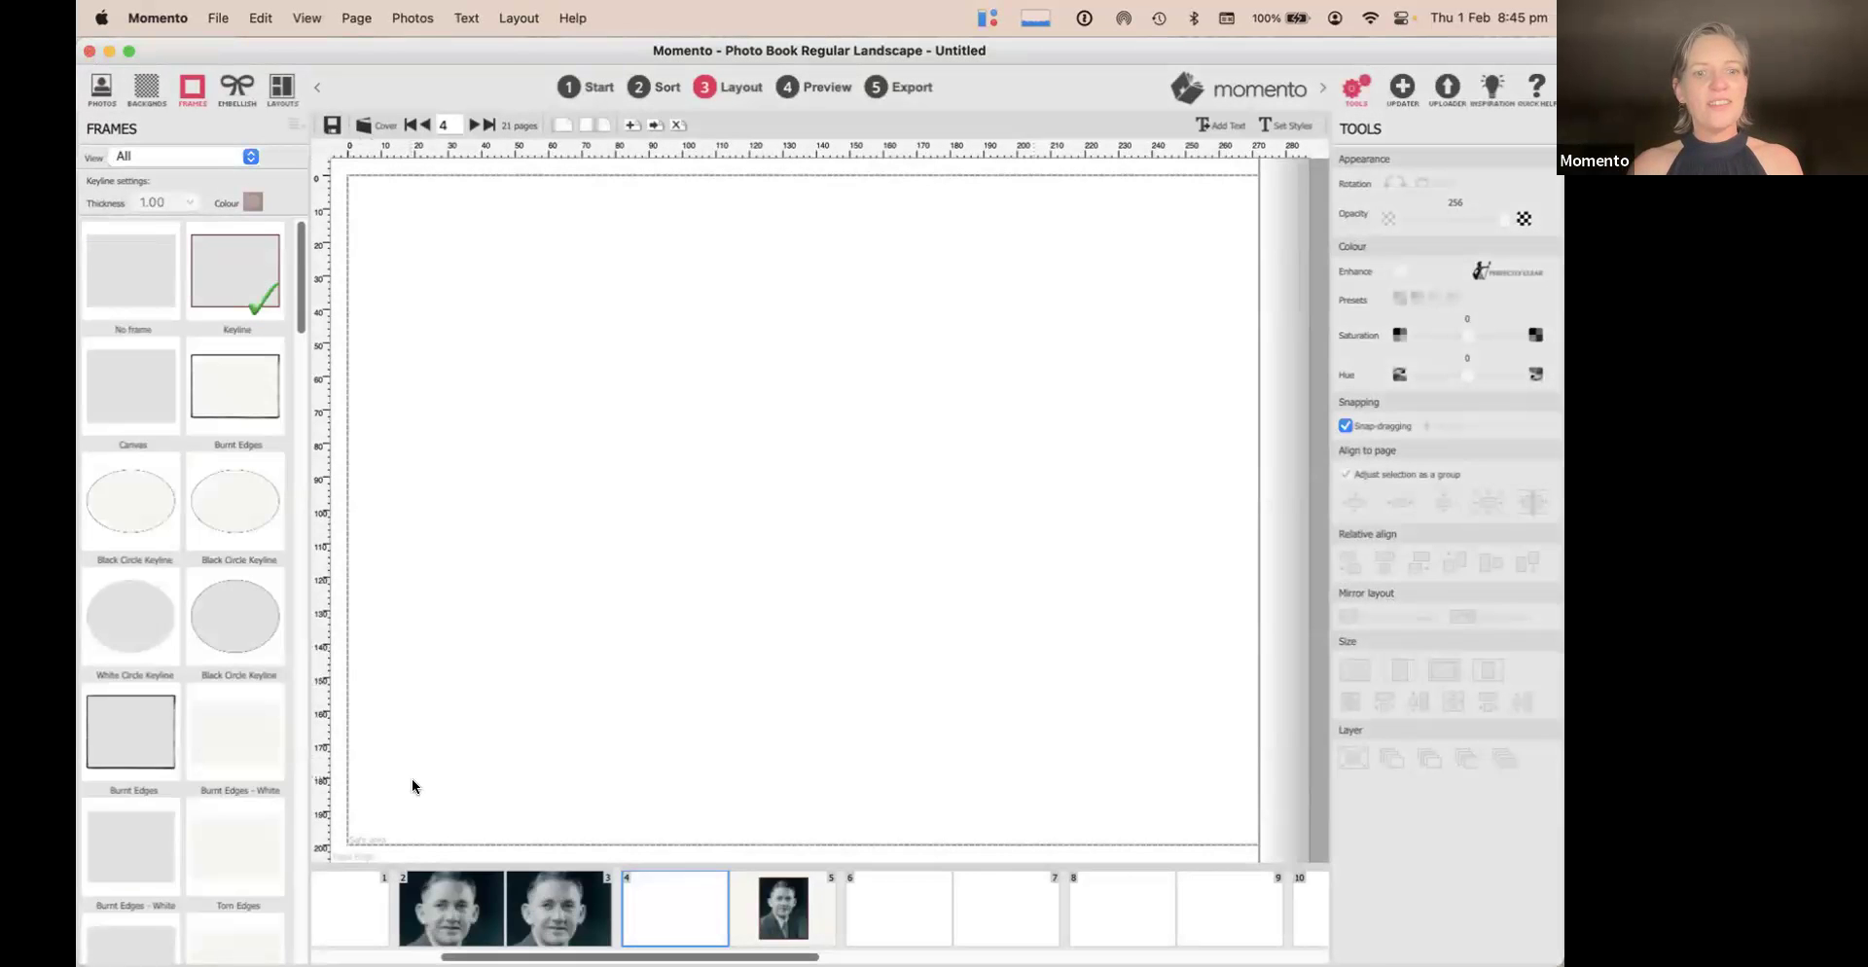
pyautogui.click(780, 909)
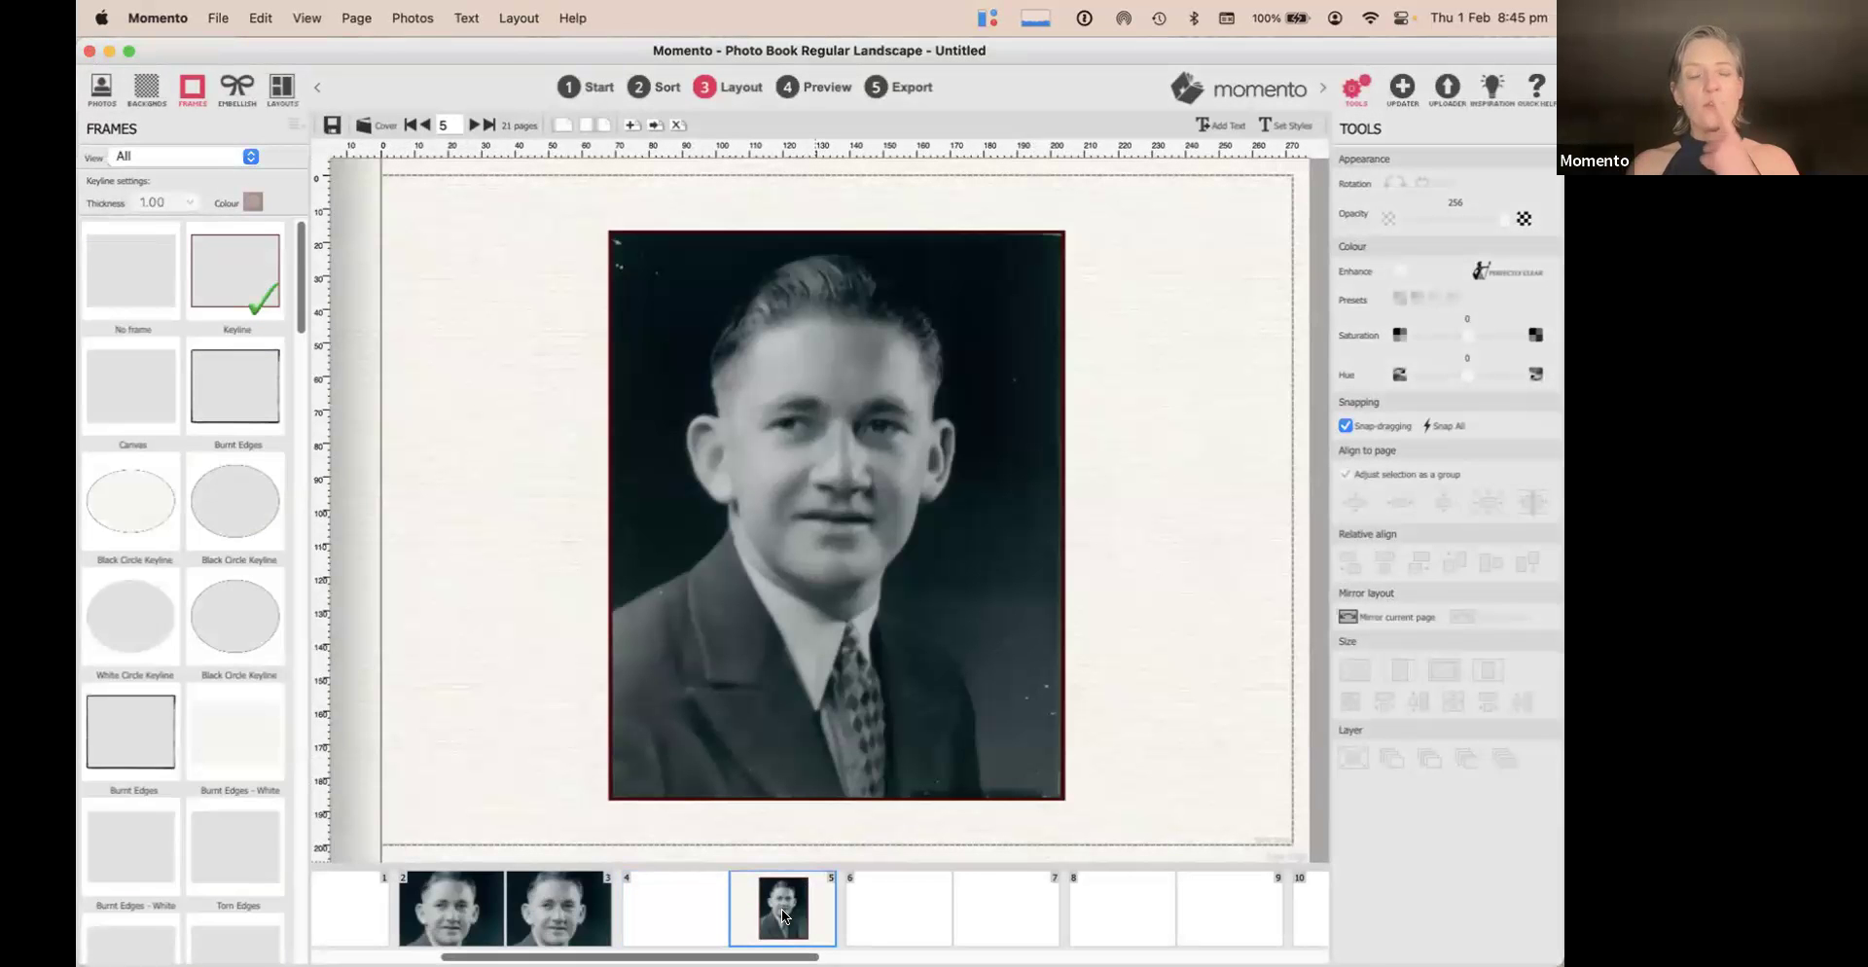
# Give page 5 a solid black background from the Bright Solid Backgrounds pack
pyautogui.click(146, 89)
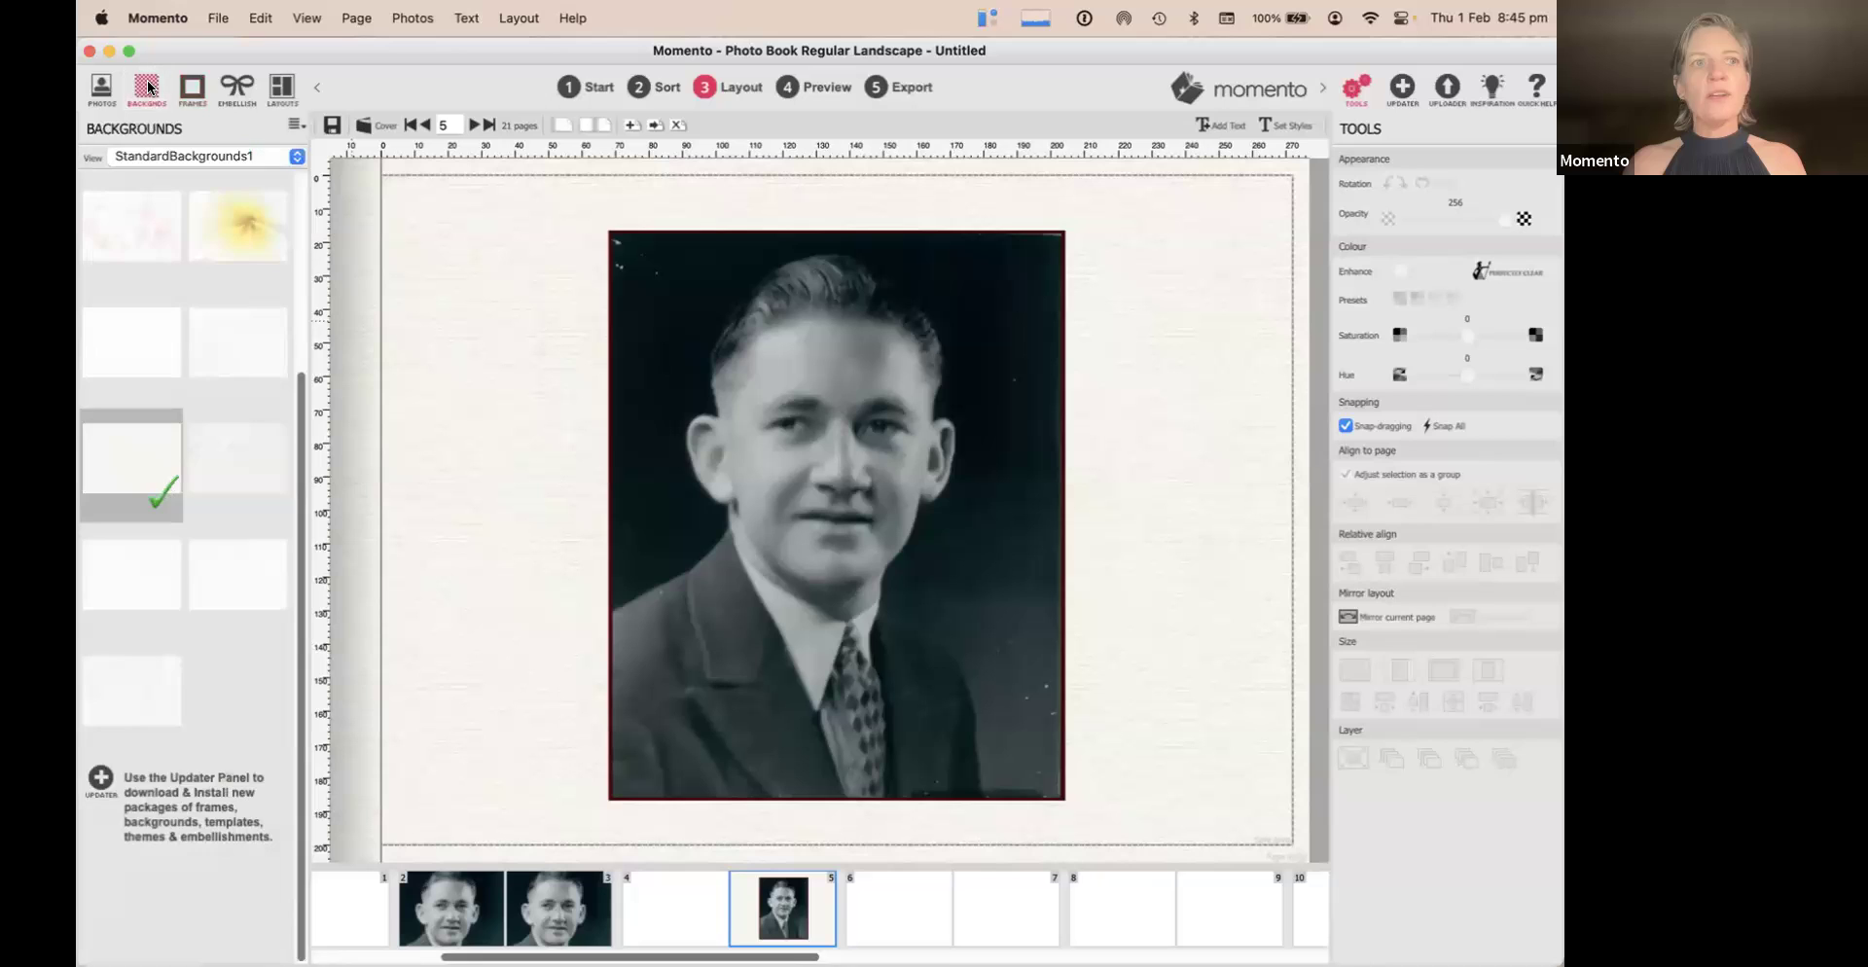
pyautogui.click(233, 157)
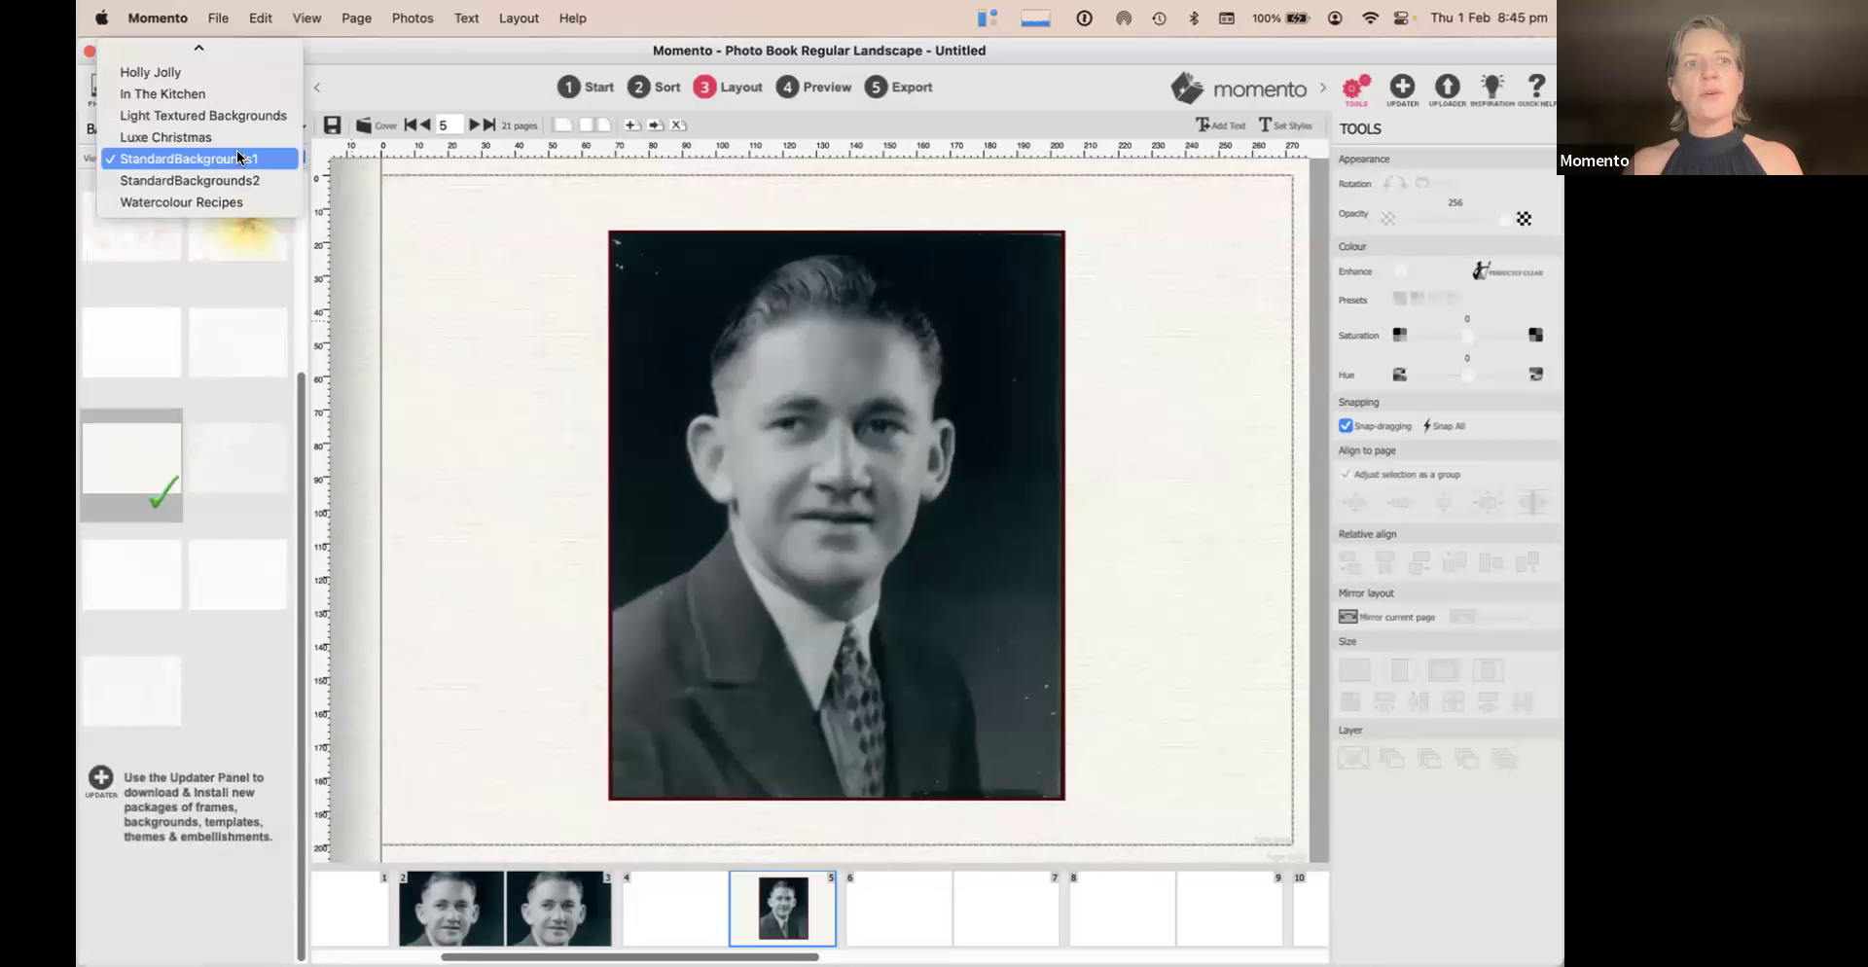
pyautogui.click(224, 184)
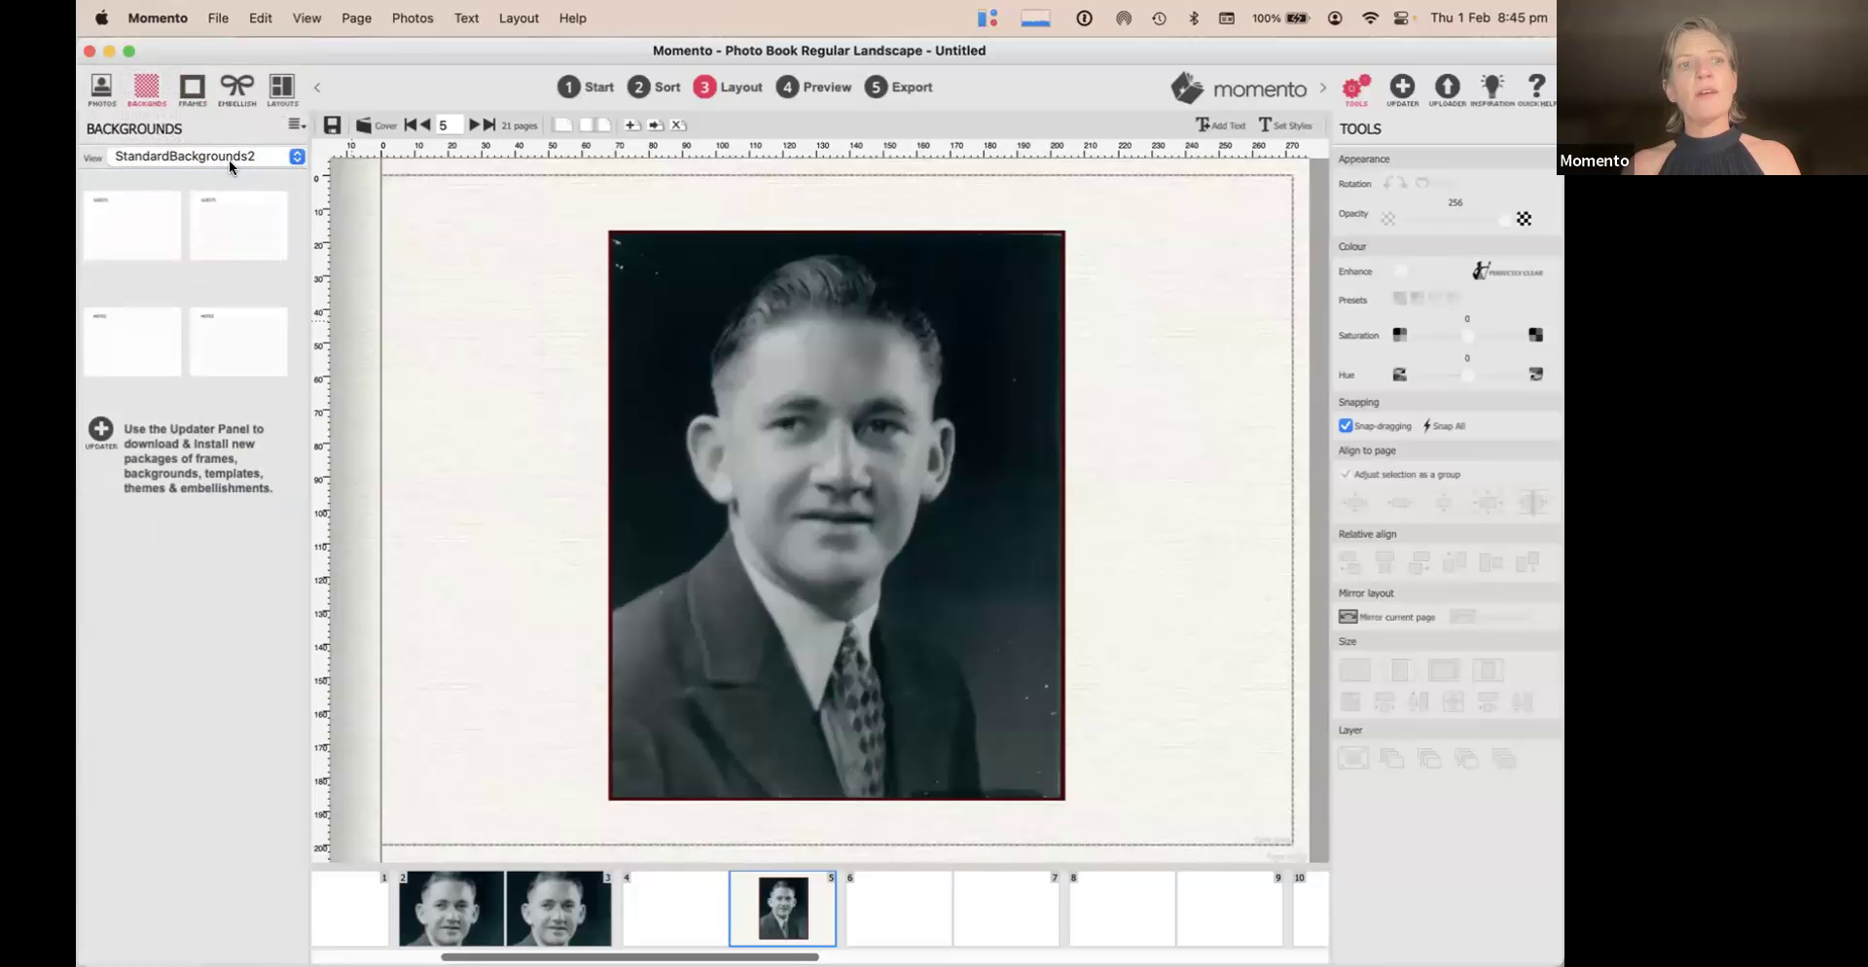
pyautogui.click(229, 160)
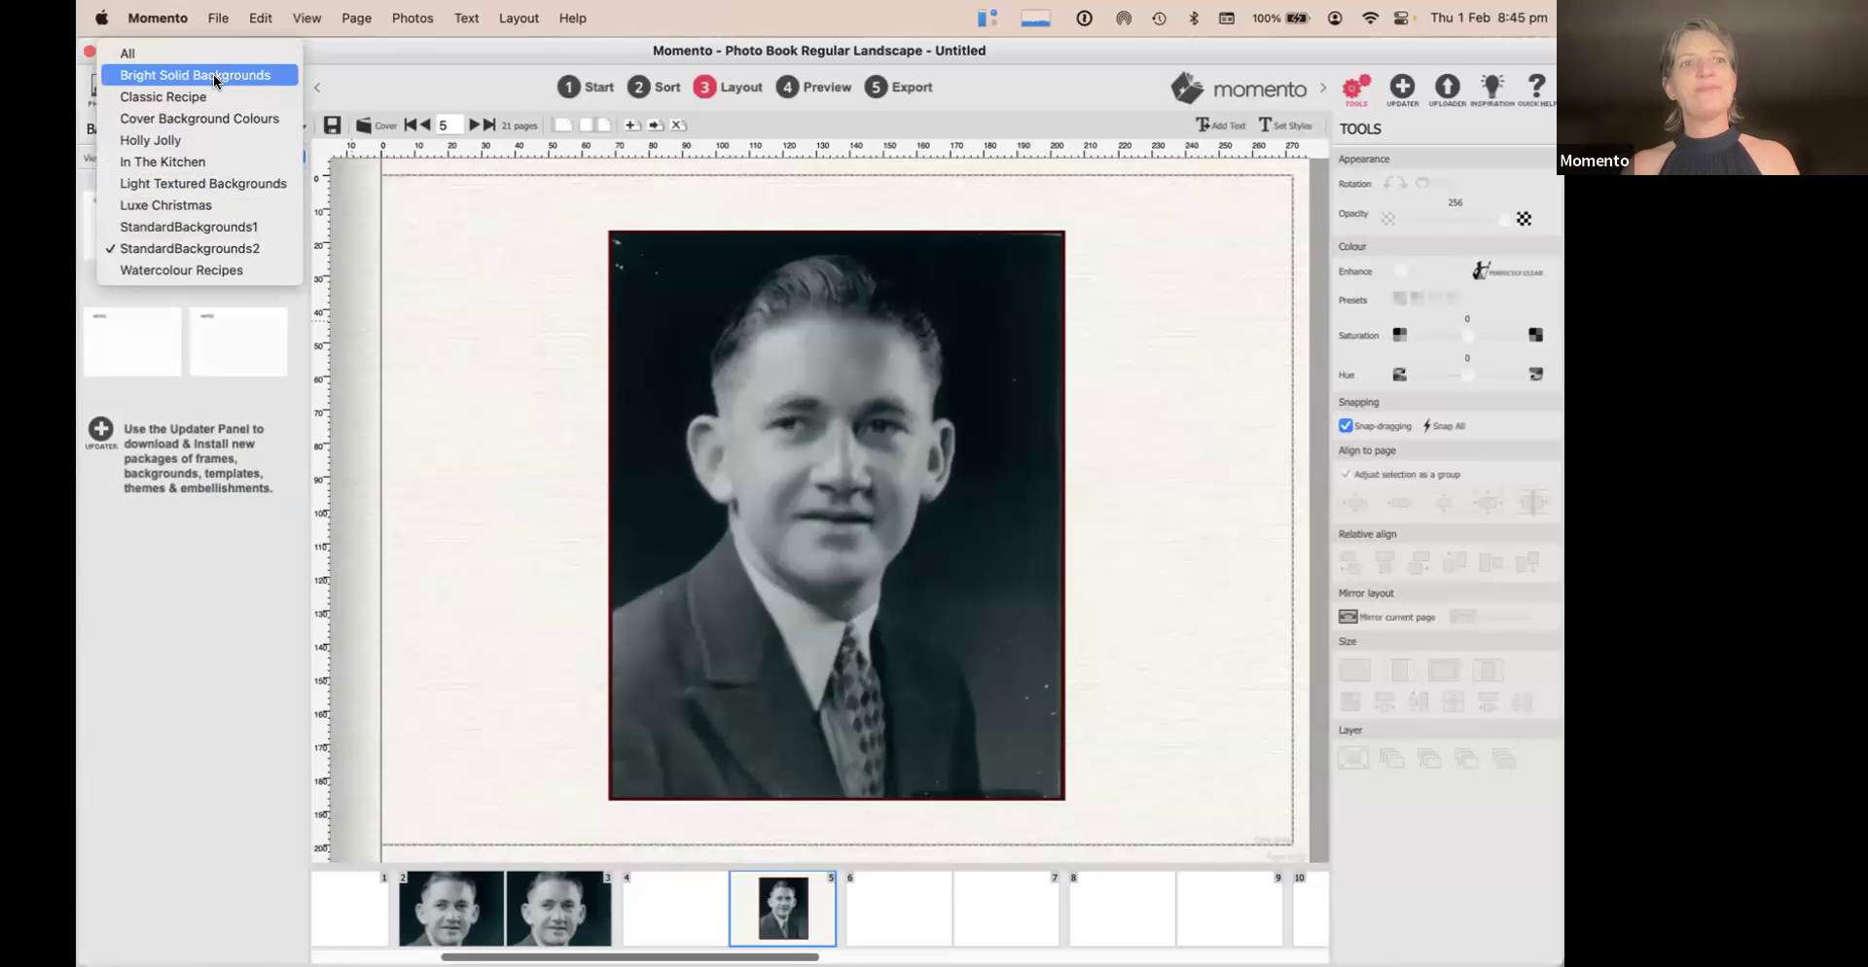
pyautogui.click(213, 74)
pyautogui.moveTo(316, 226); pyautogui.dragTo(463, 281)
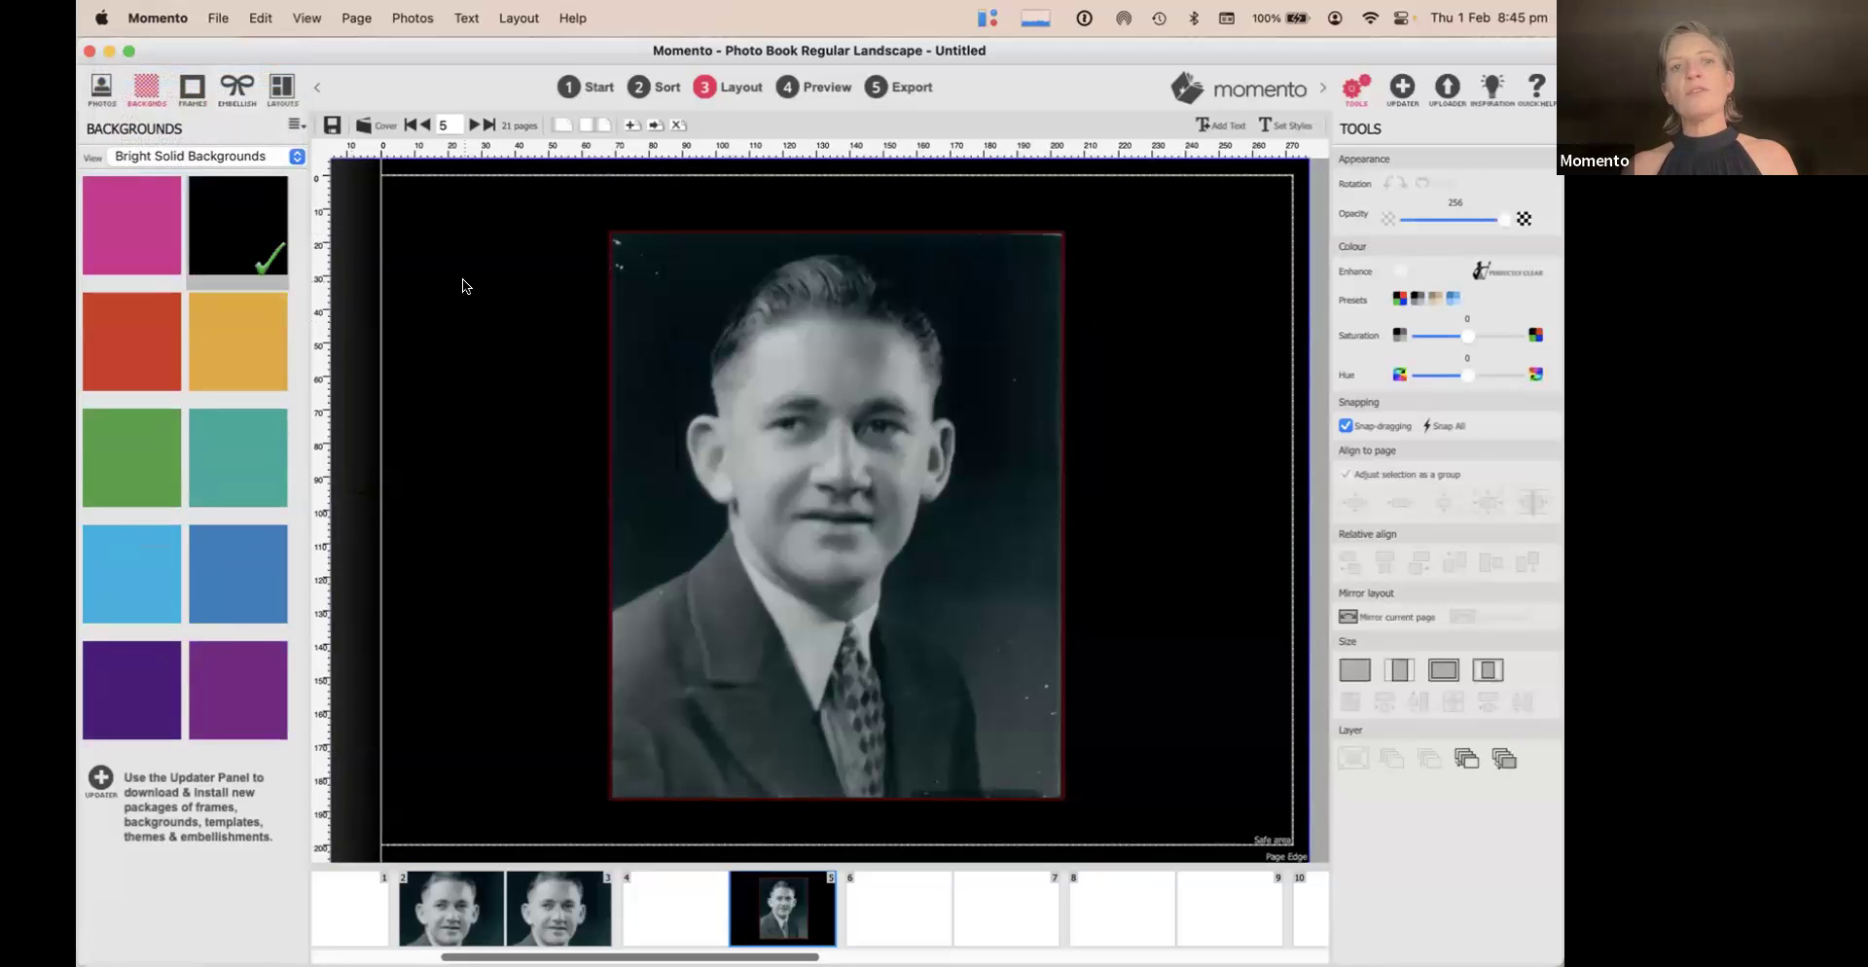
pyautogui.click(1271, 437)
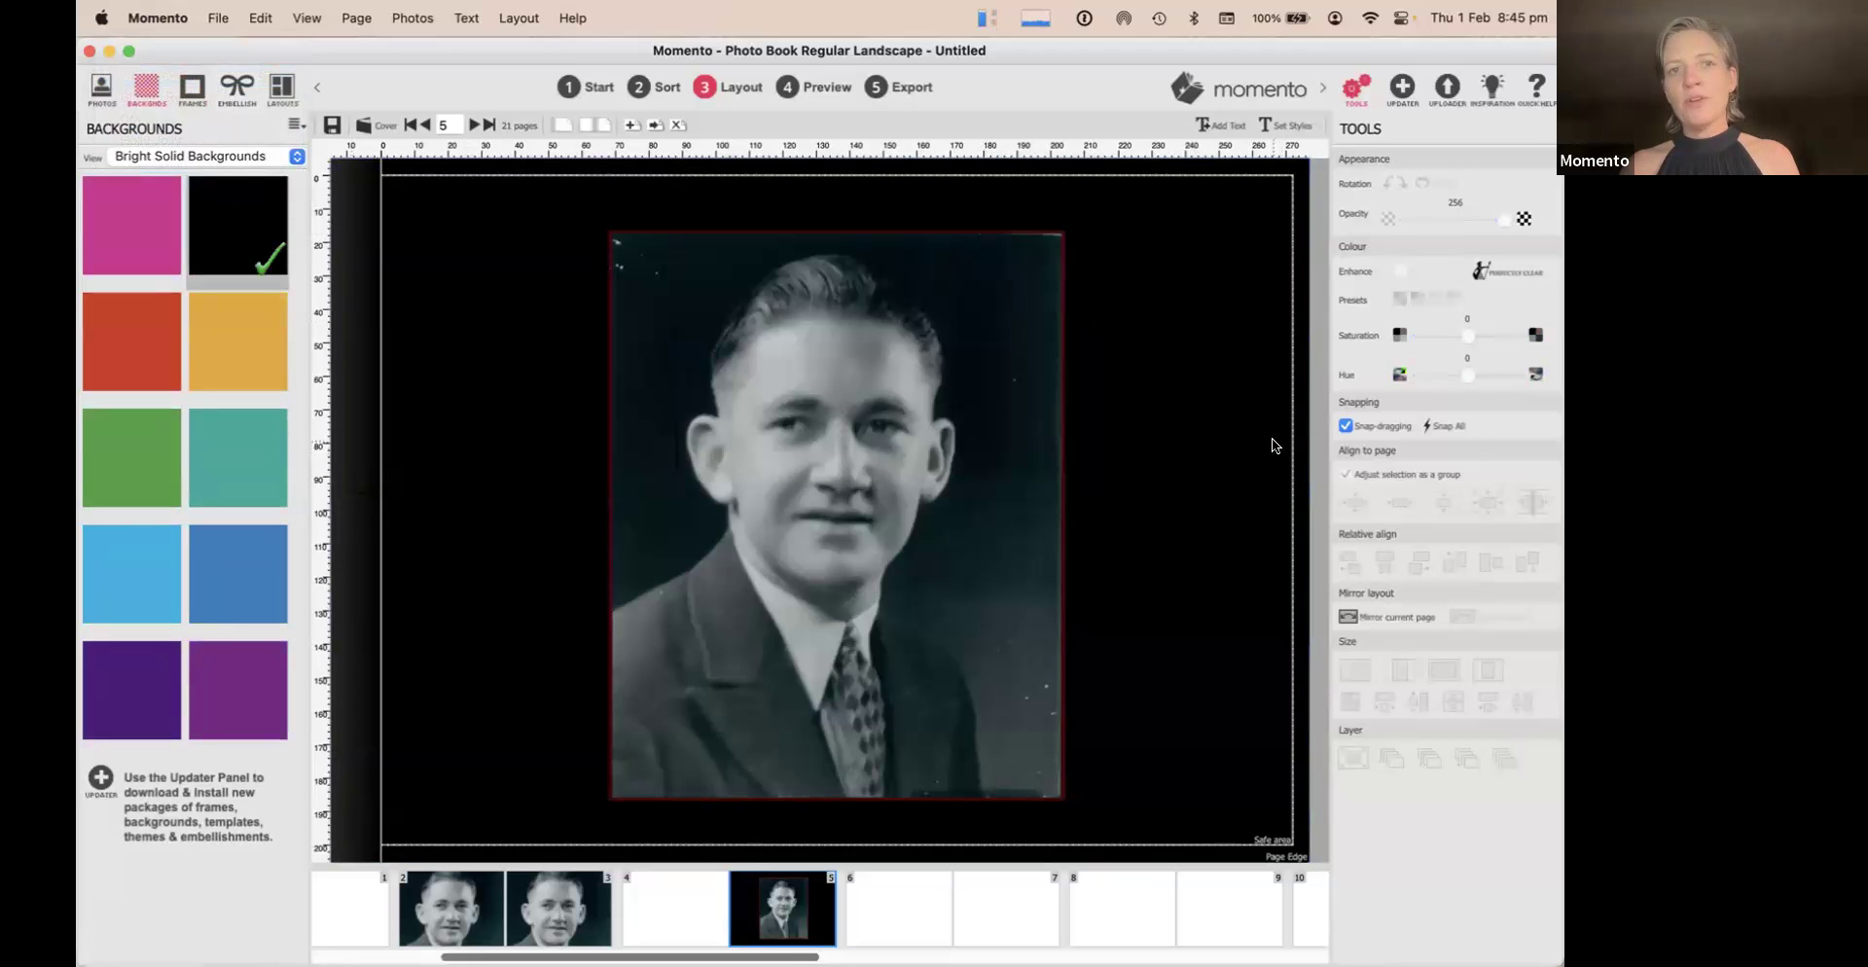
# Change the portrait's keyline to white with 0.25 thickness
pyautogui.click(968, 350)
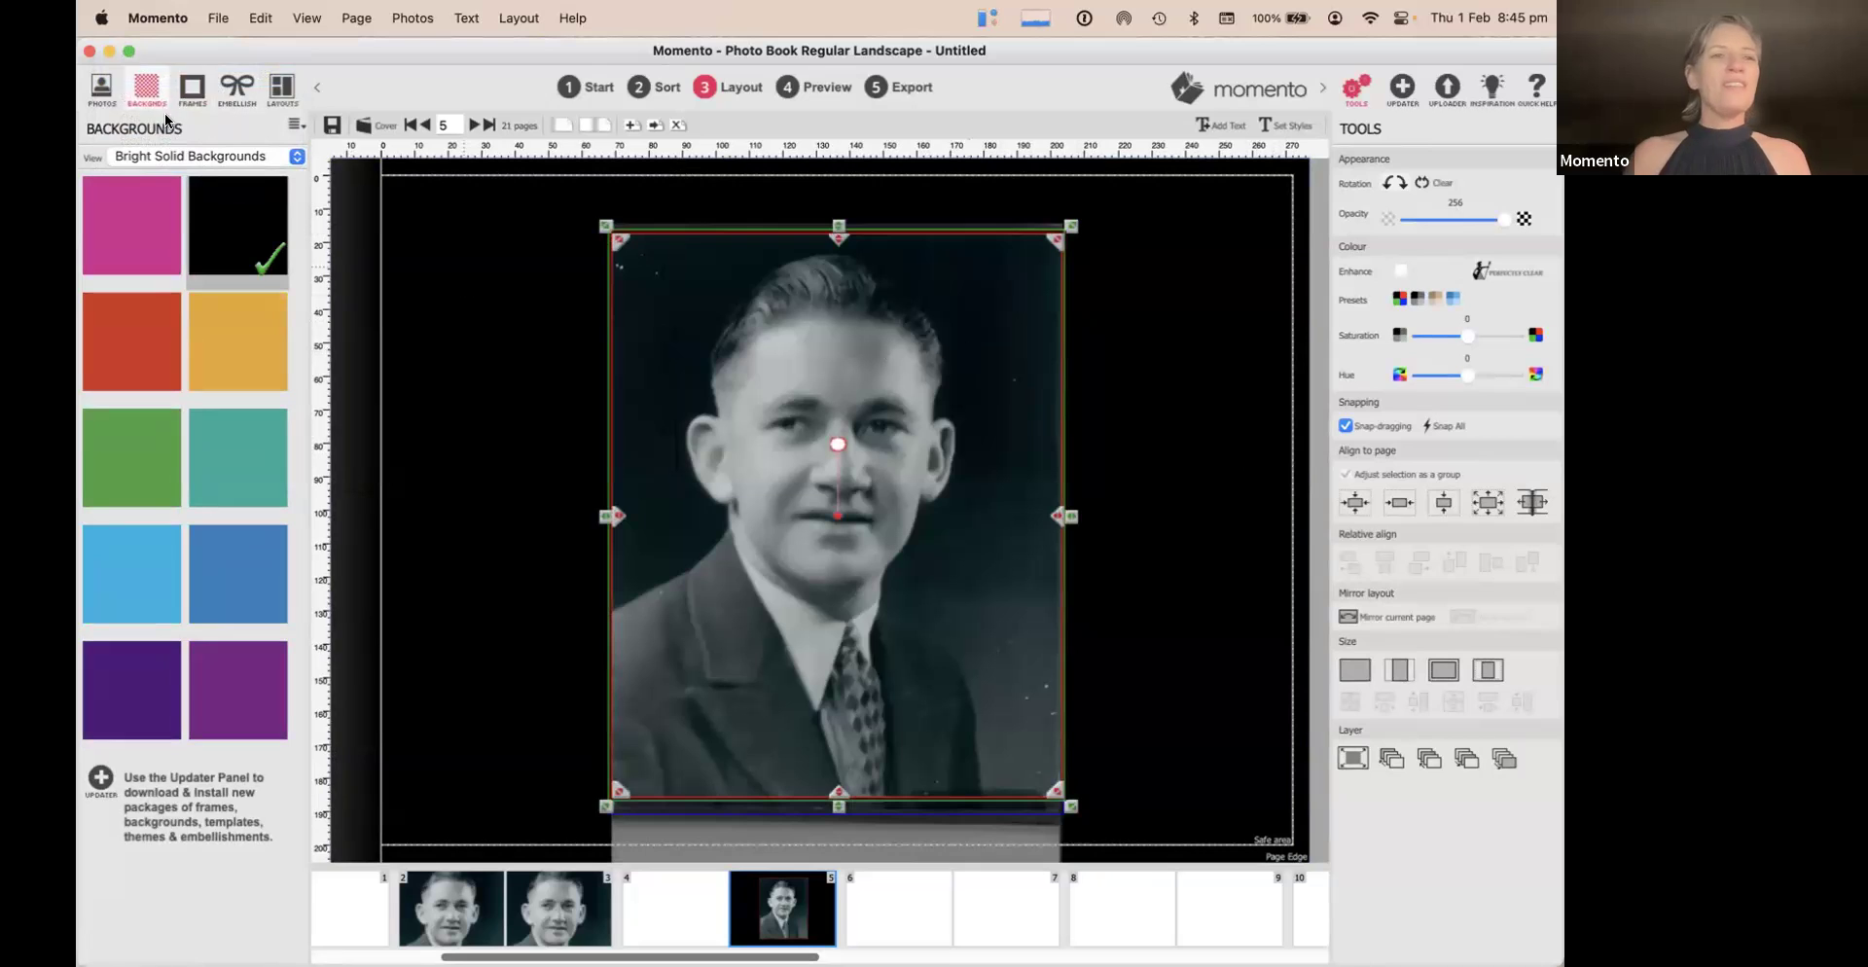
pyautogui.click(192, 90)
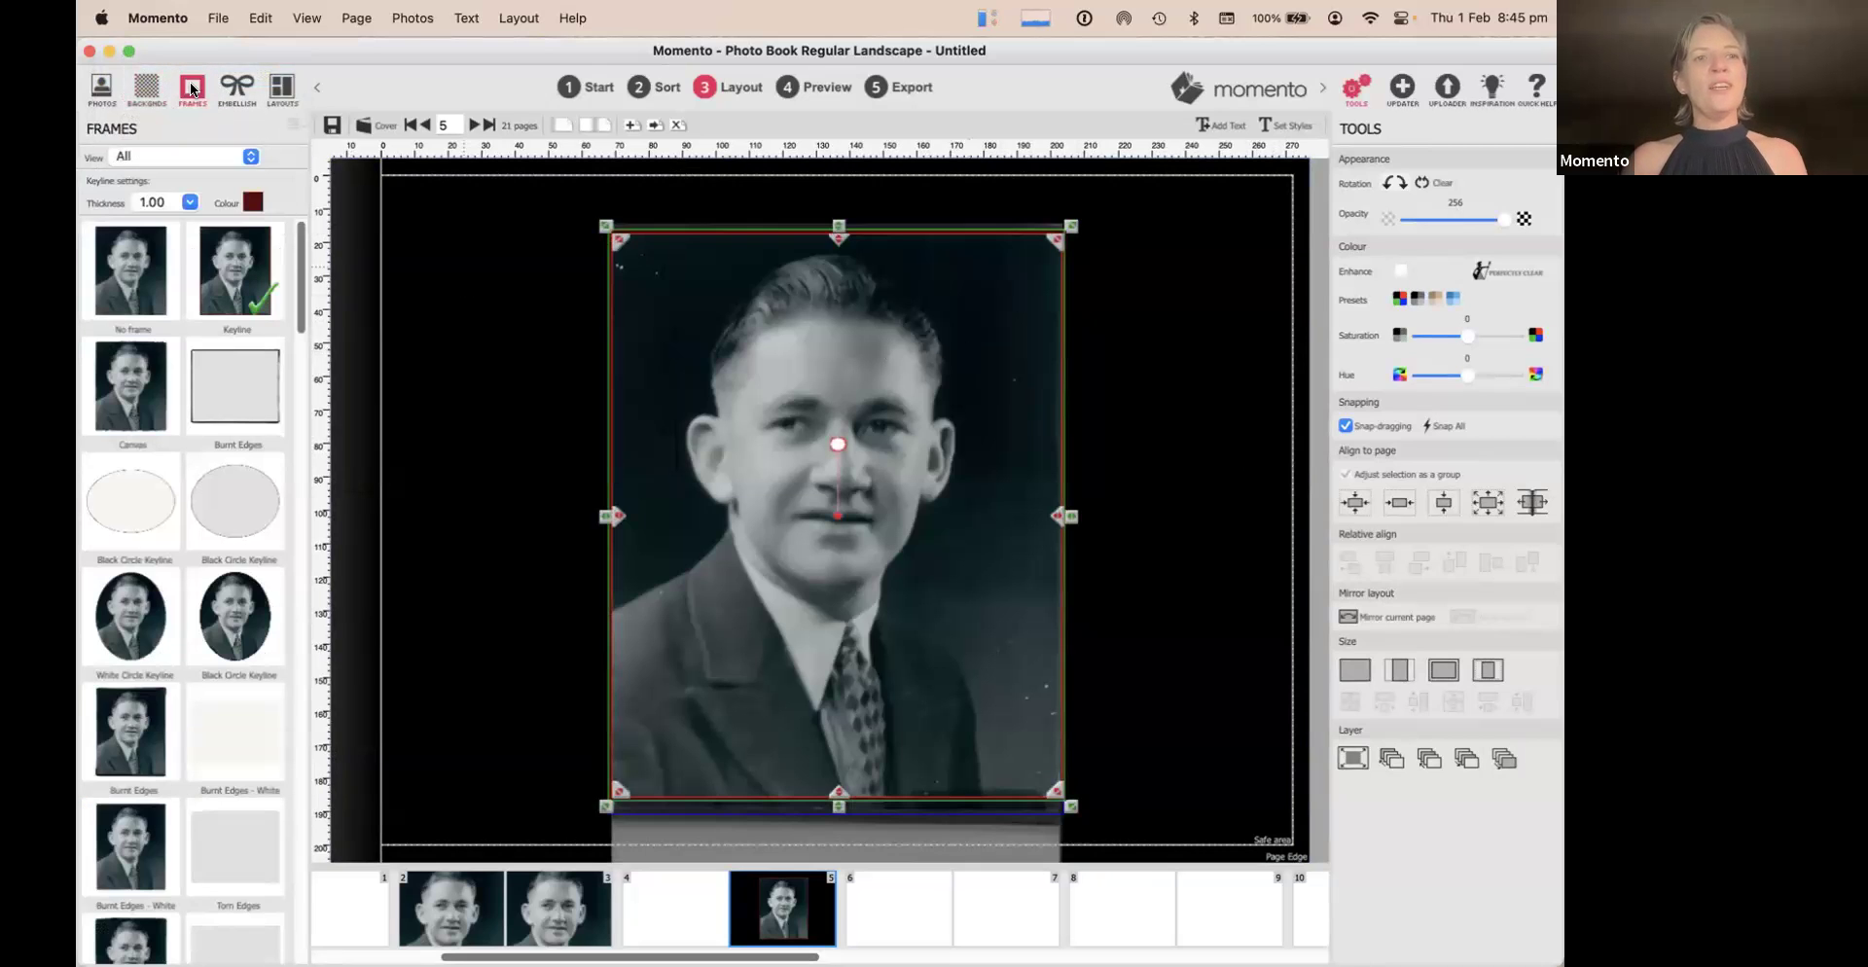
pyautogui.click(252, 202)
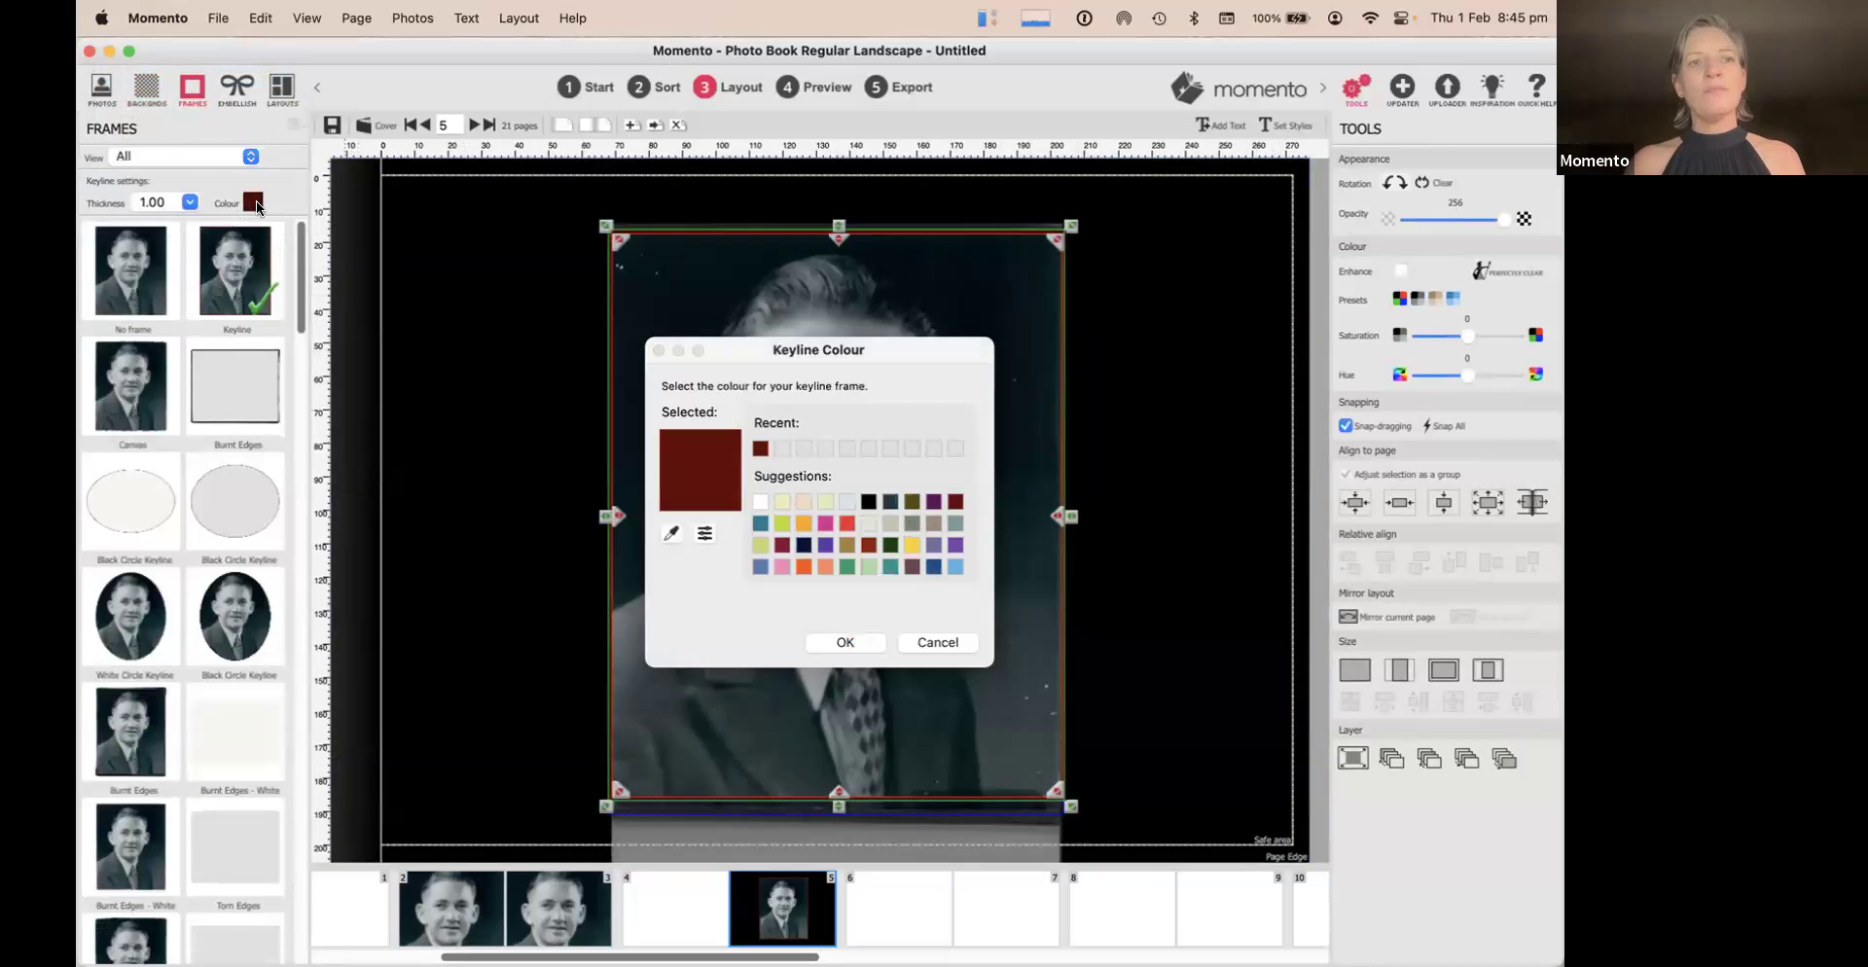
pyautogui.click(751, 498)
pyautogui.click(844, 642)
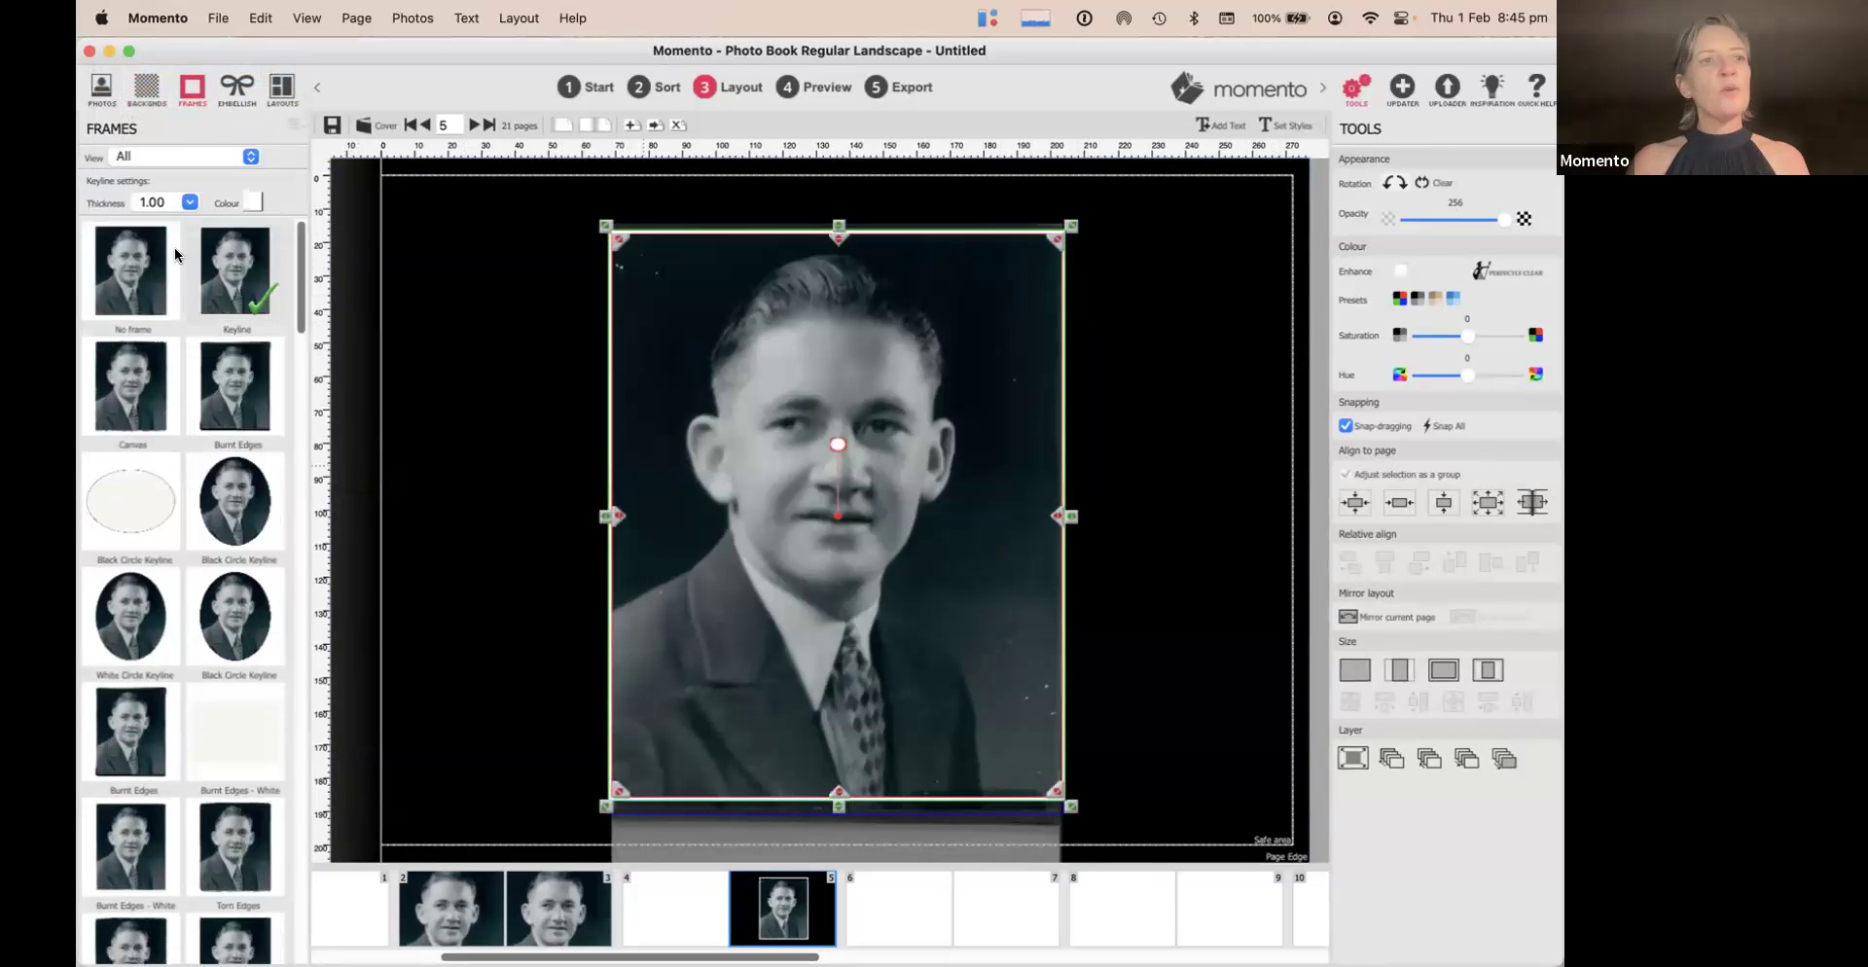
pyautogui.click(190, 201)
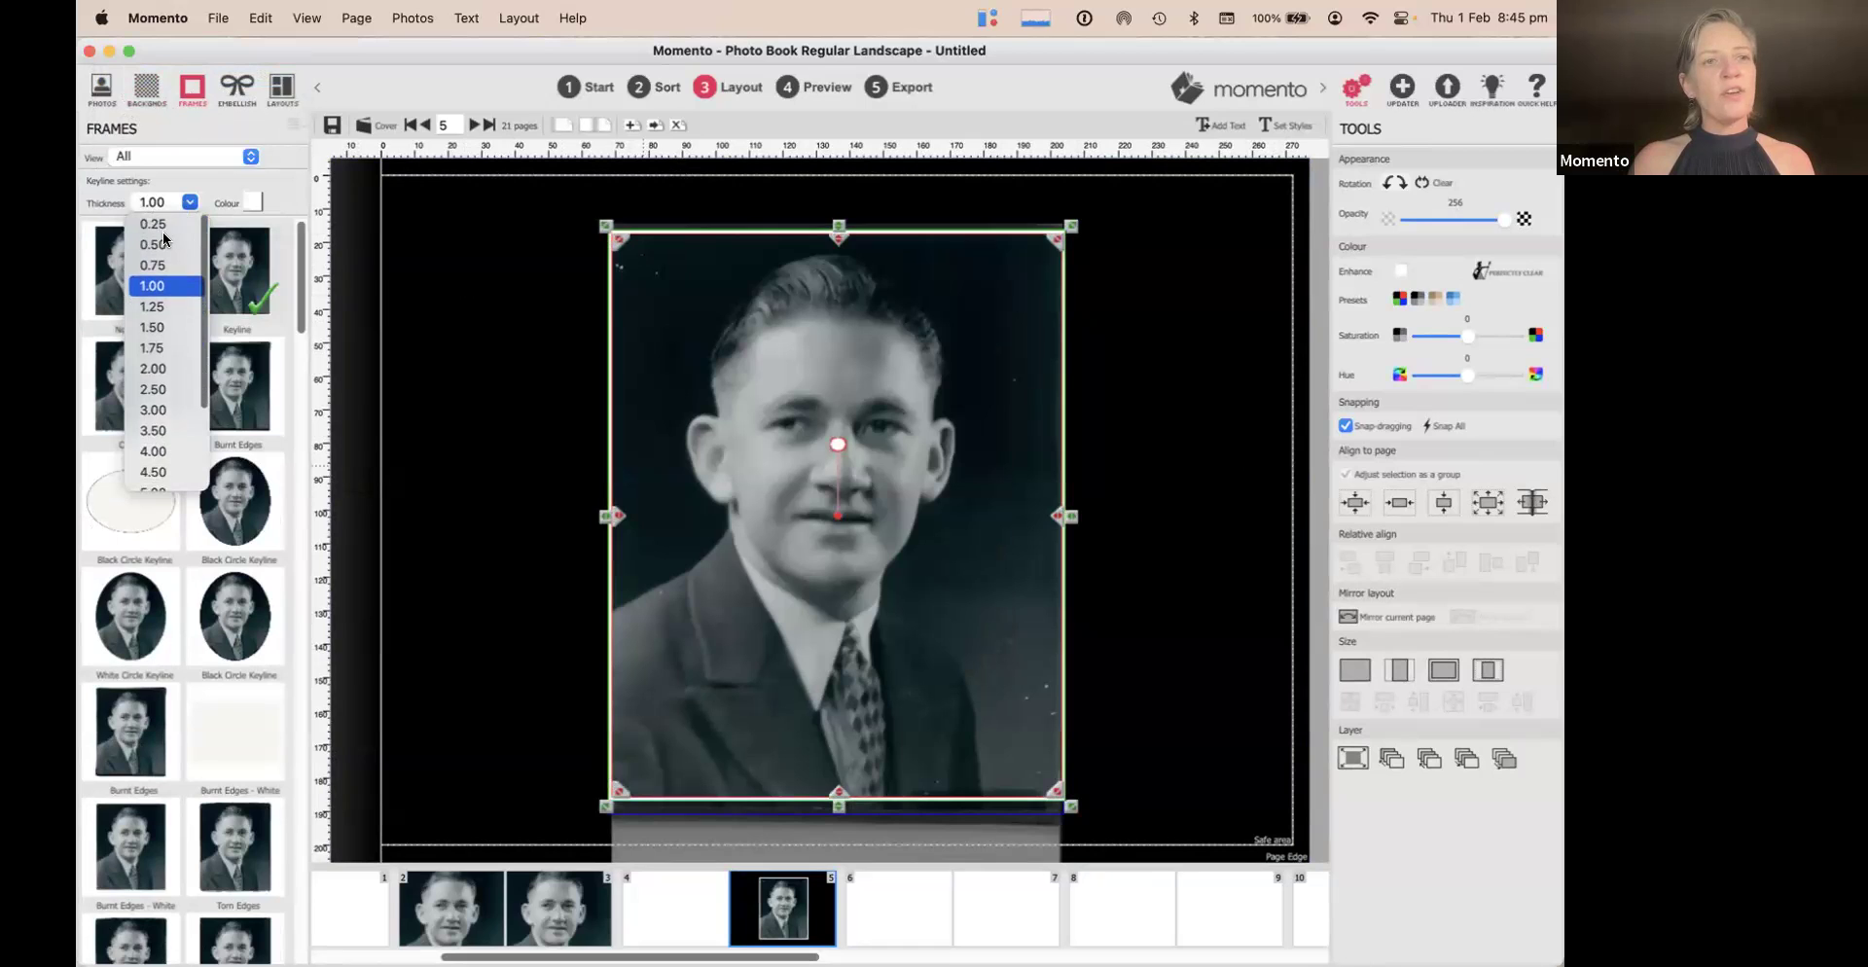
pyautogui.click(159, 227)
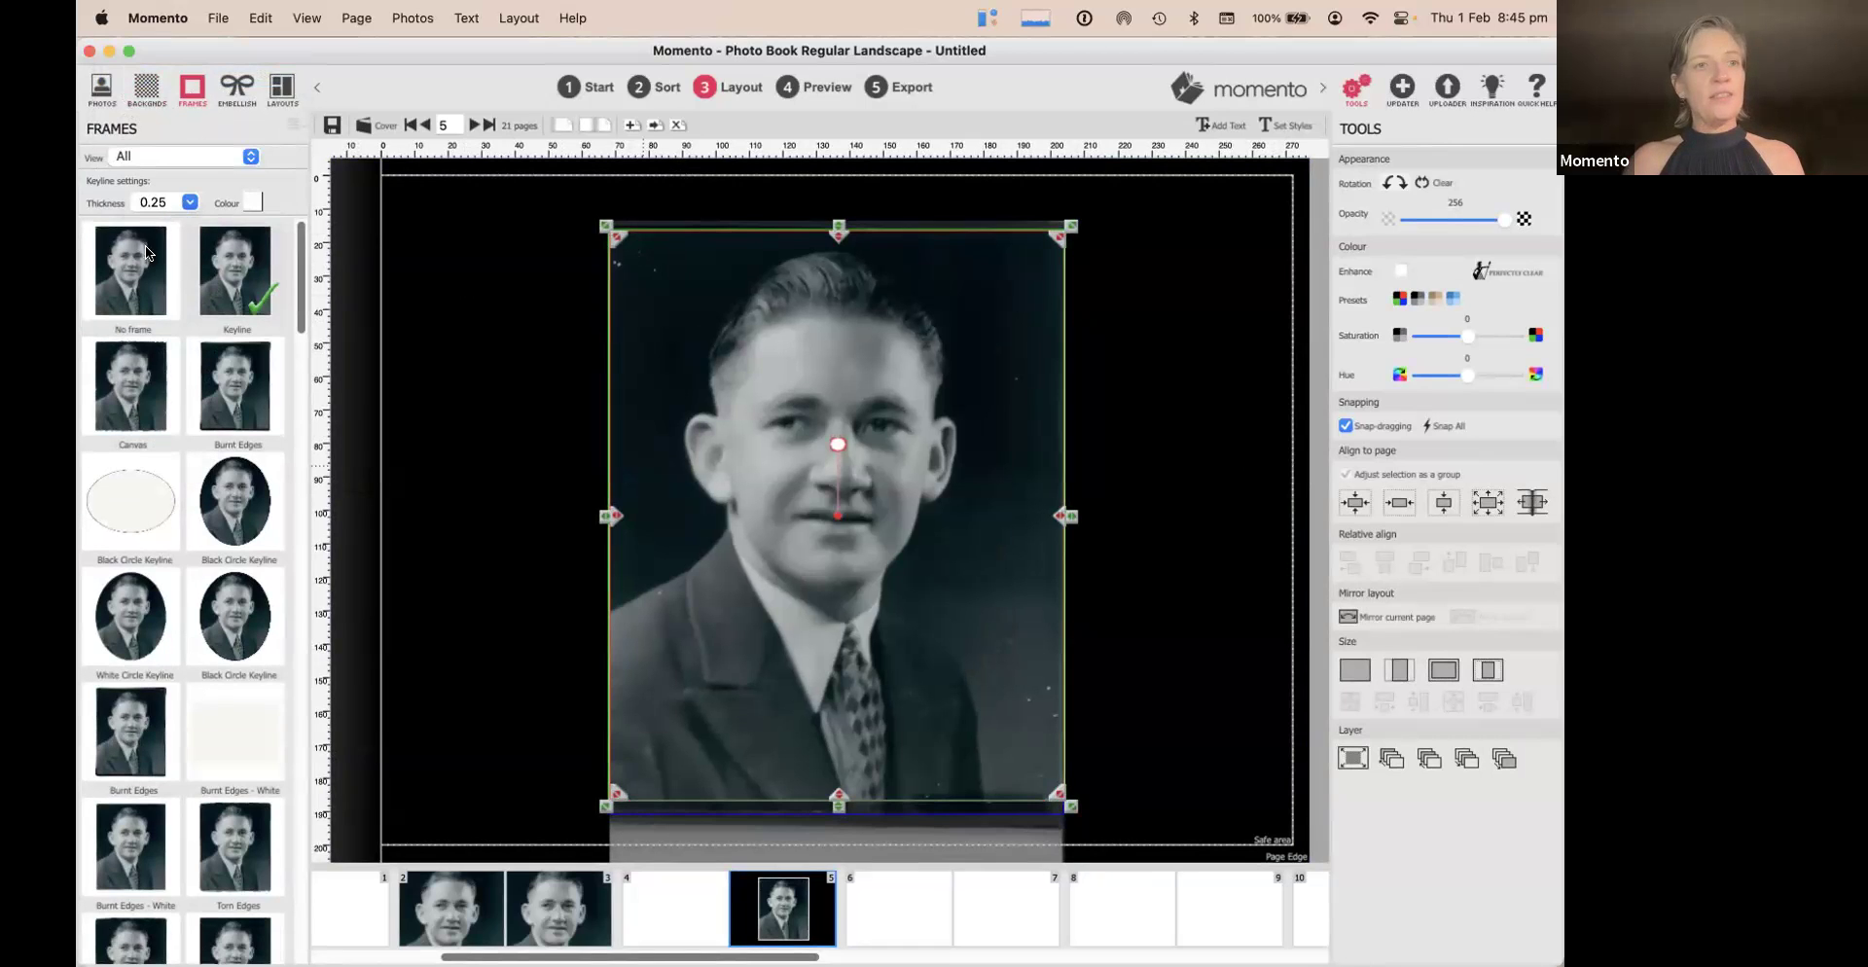
pyautogui.click(1166, 309)
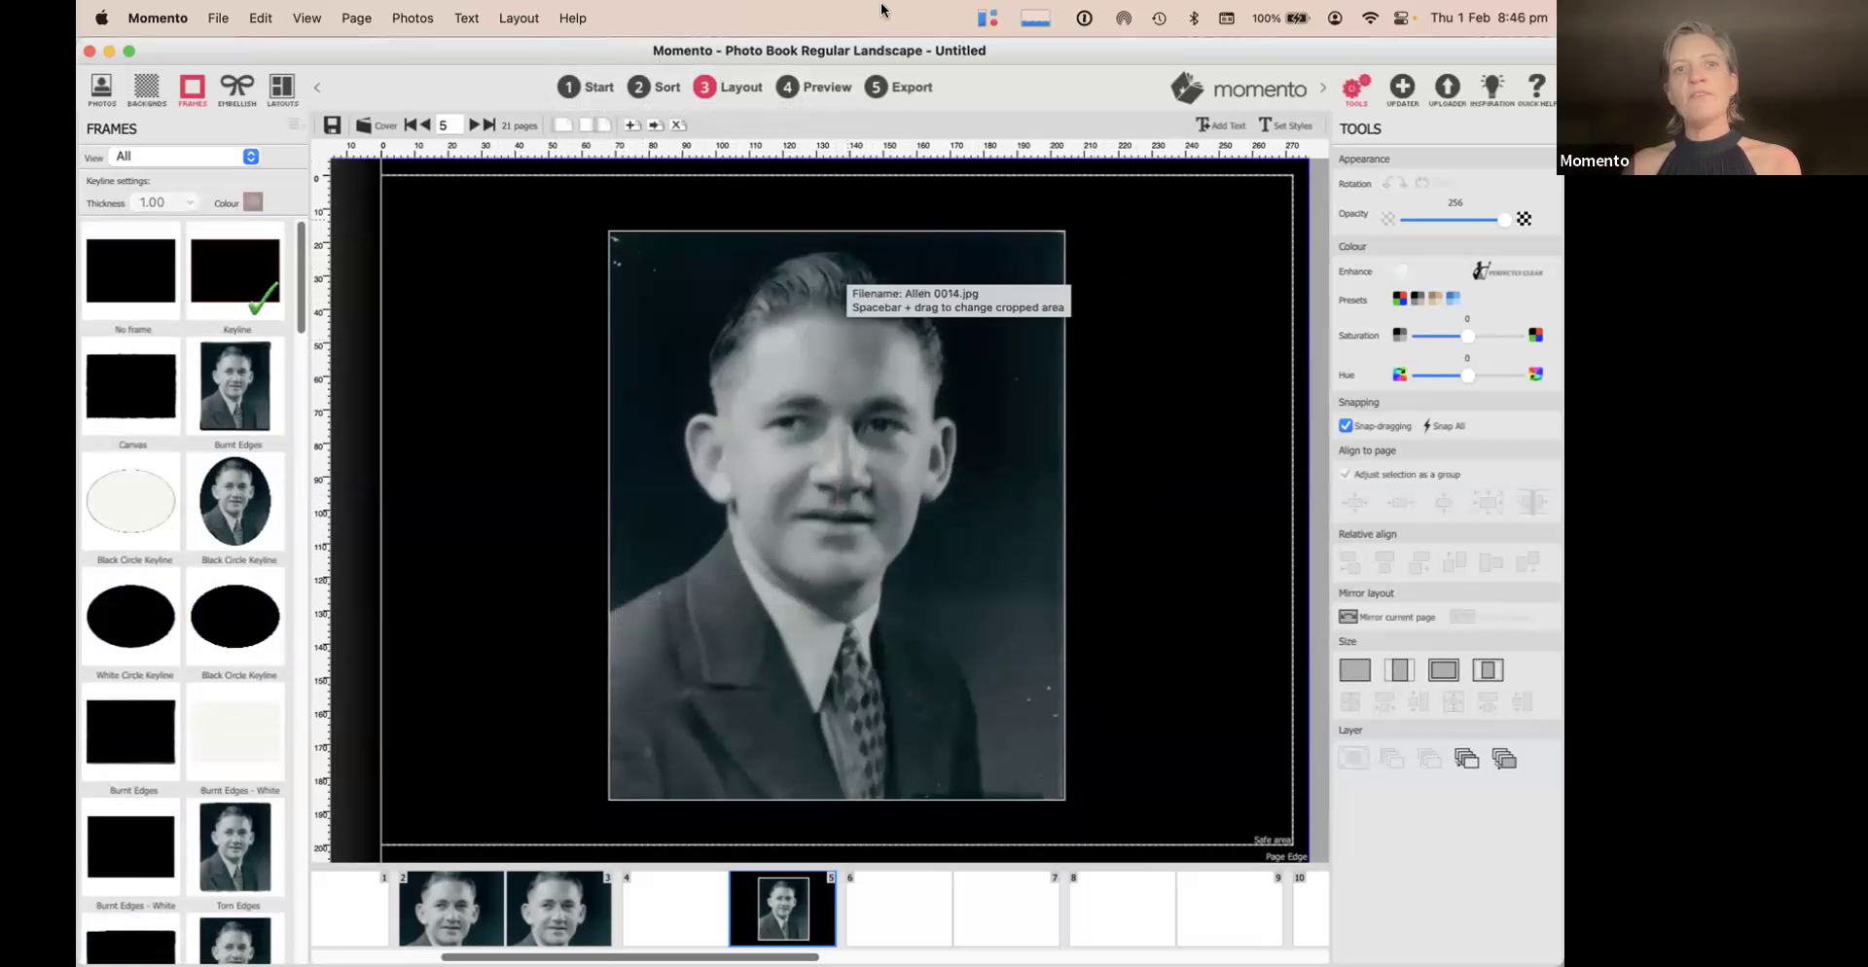
# Preview the black page, then return to page 5 with the 01_Ancestors photos listed
pyautogui.click(819, 86)
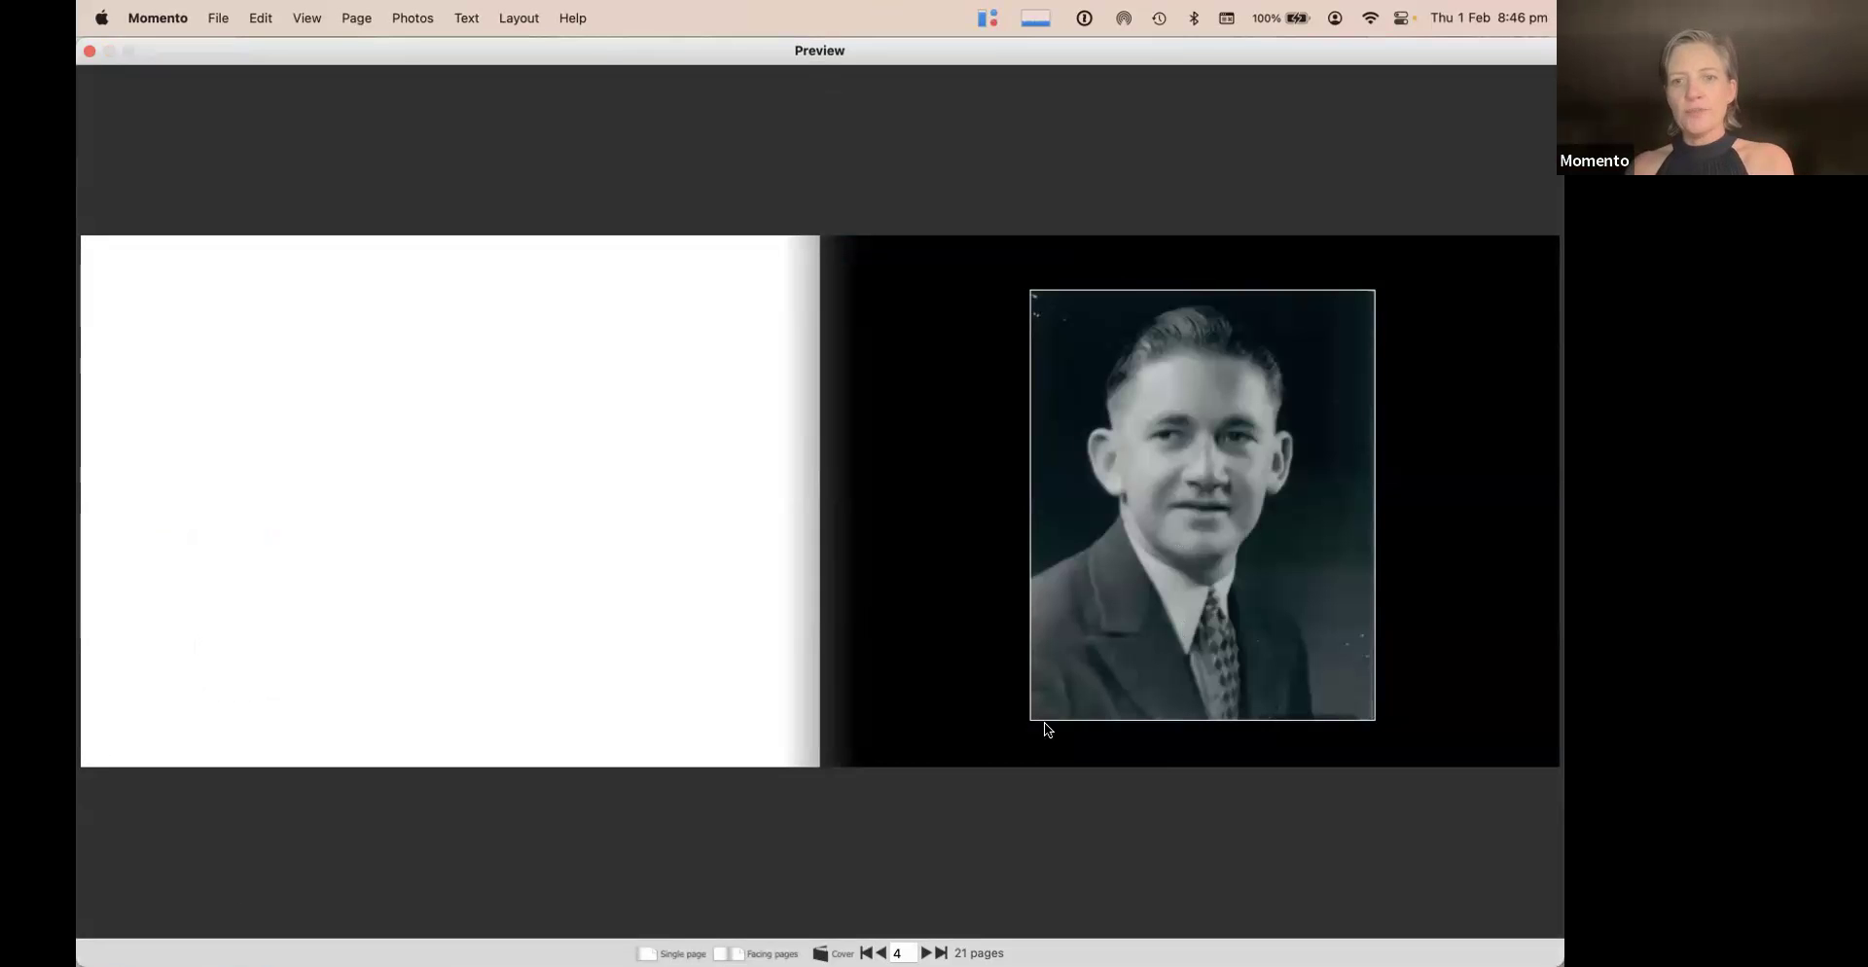
pyautogui.click(89, 52)
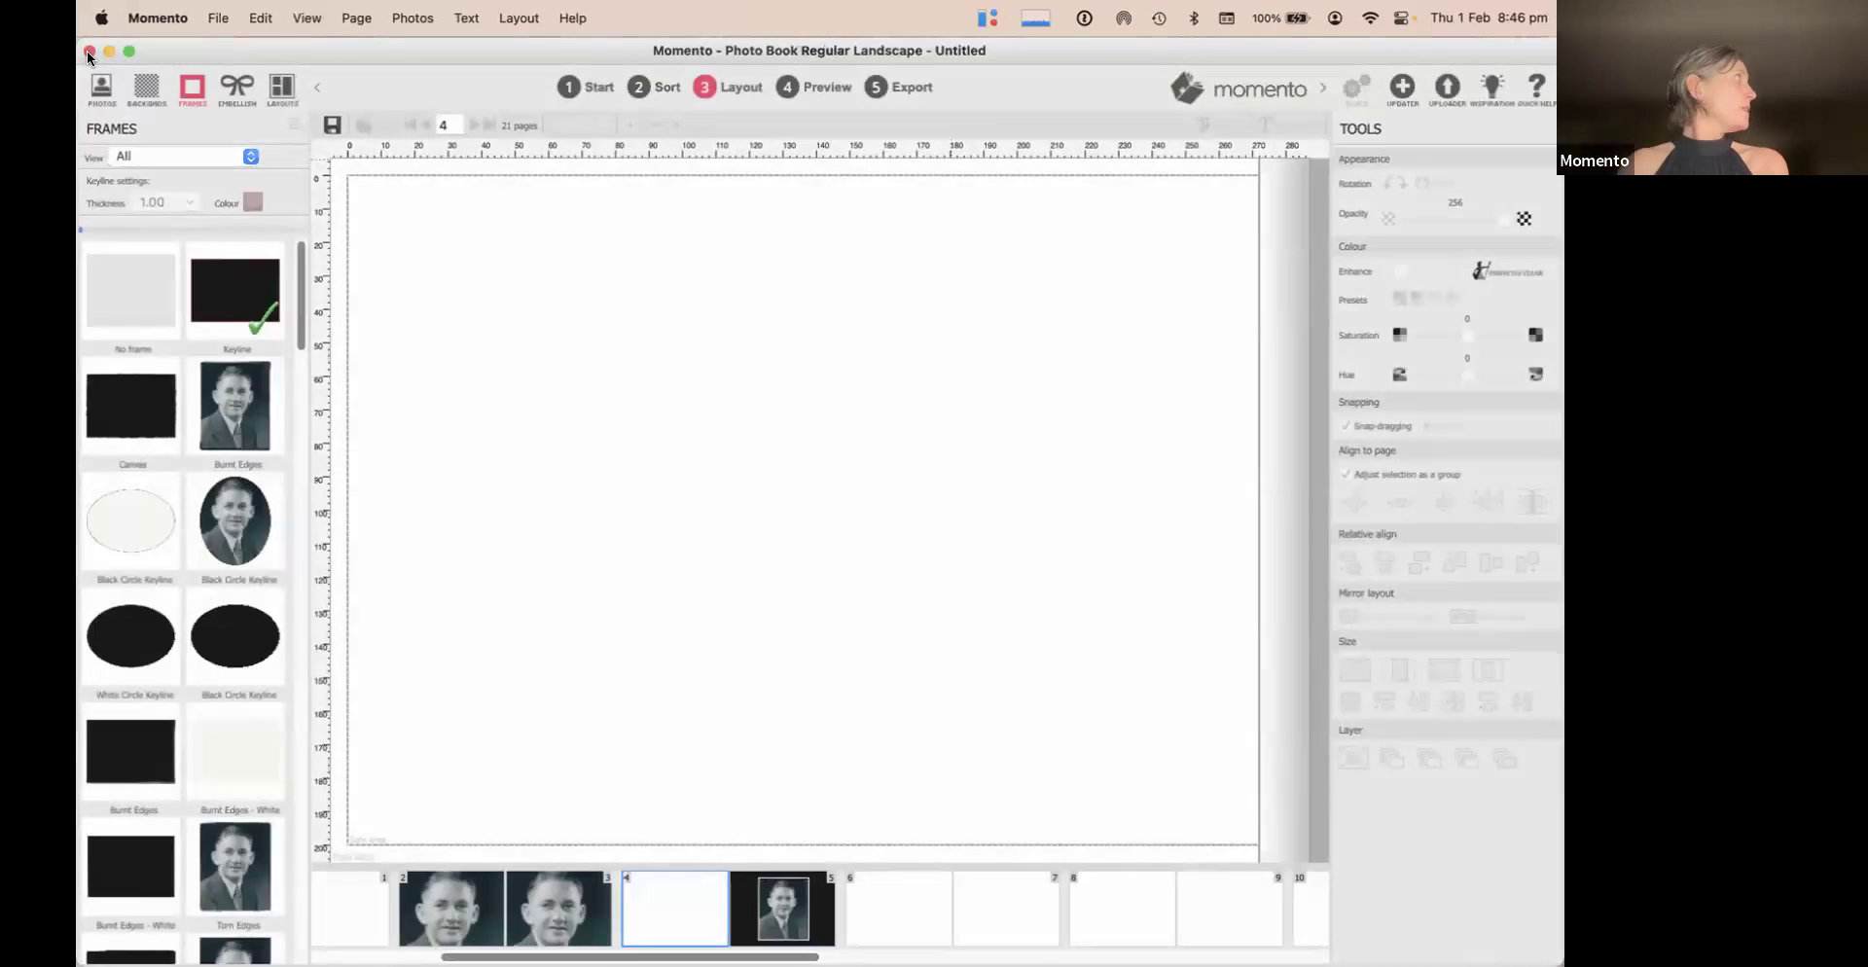
pyautogui.click(774, 912)
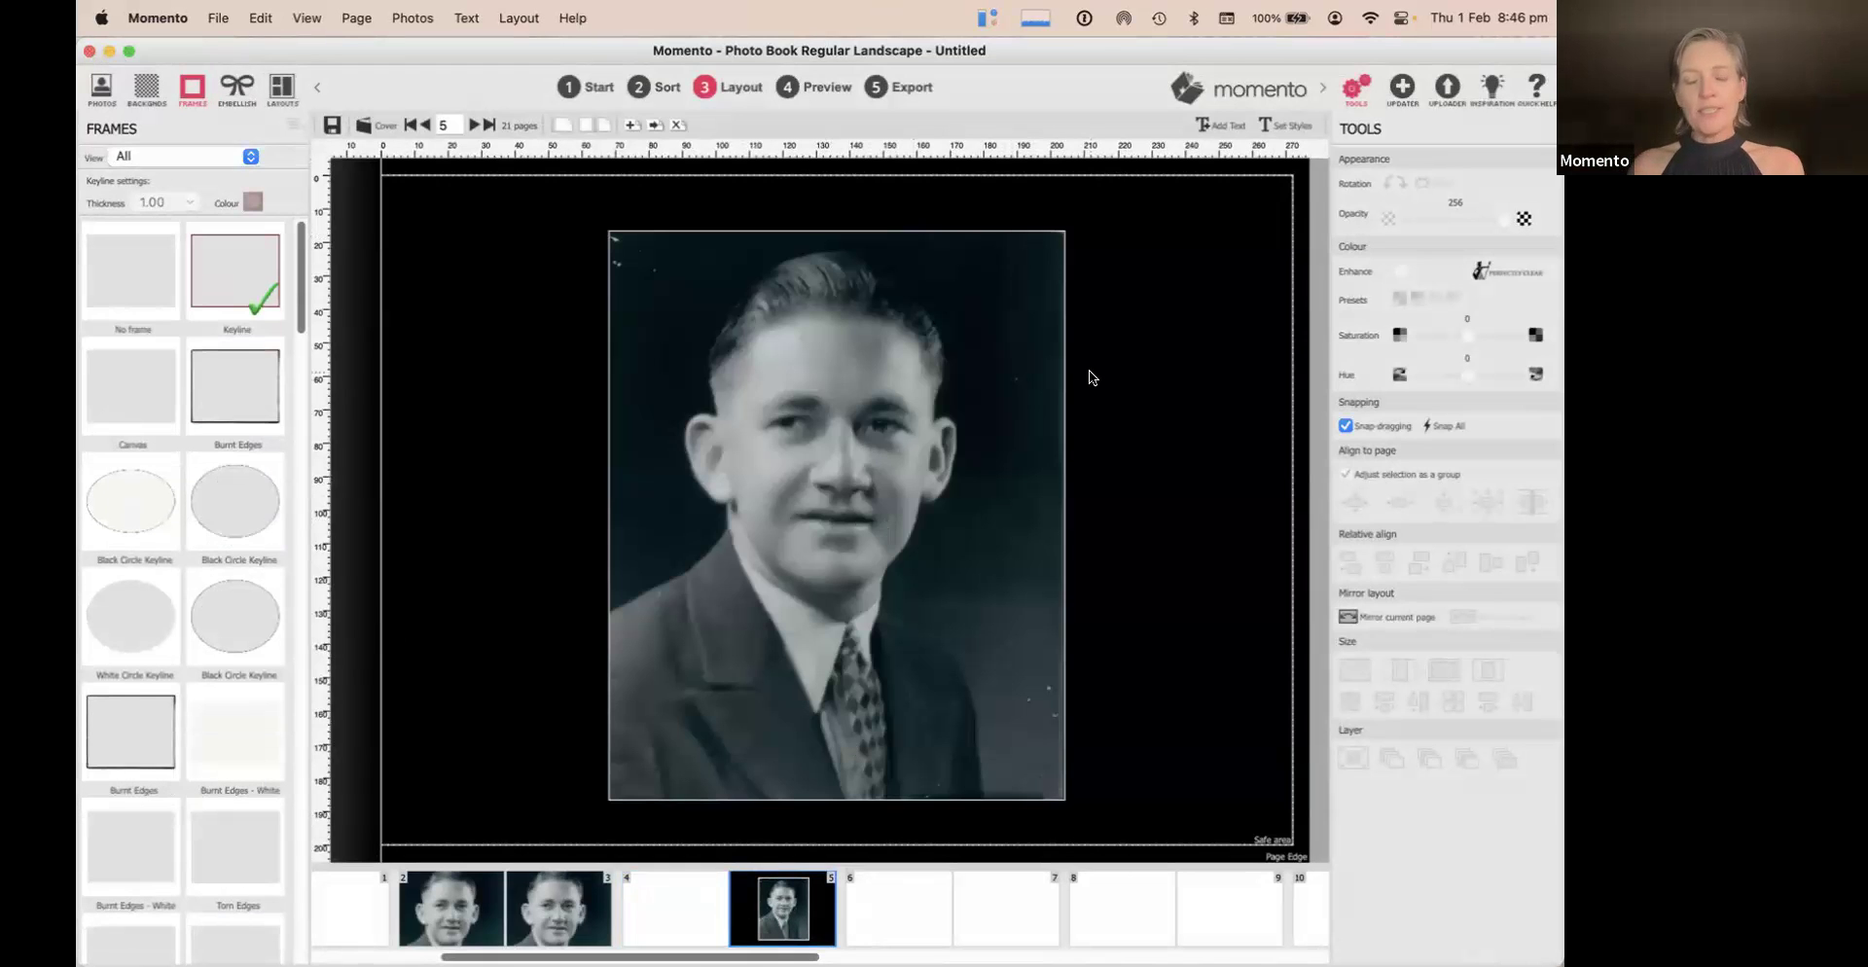
pyautogui.click(99, 91)
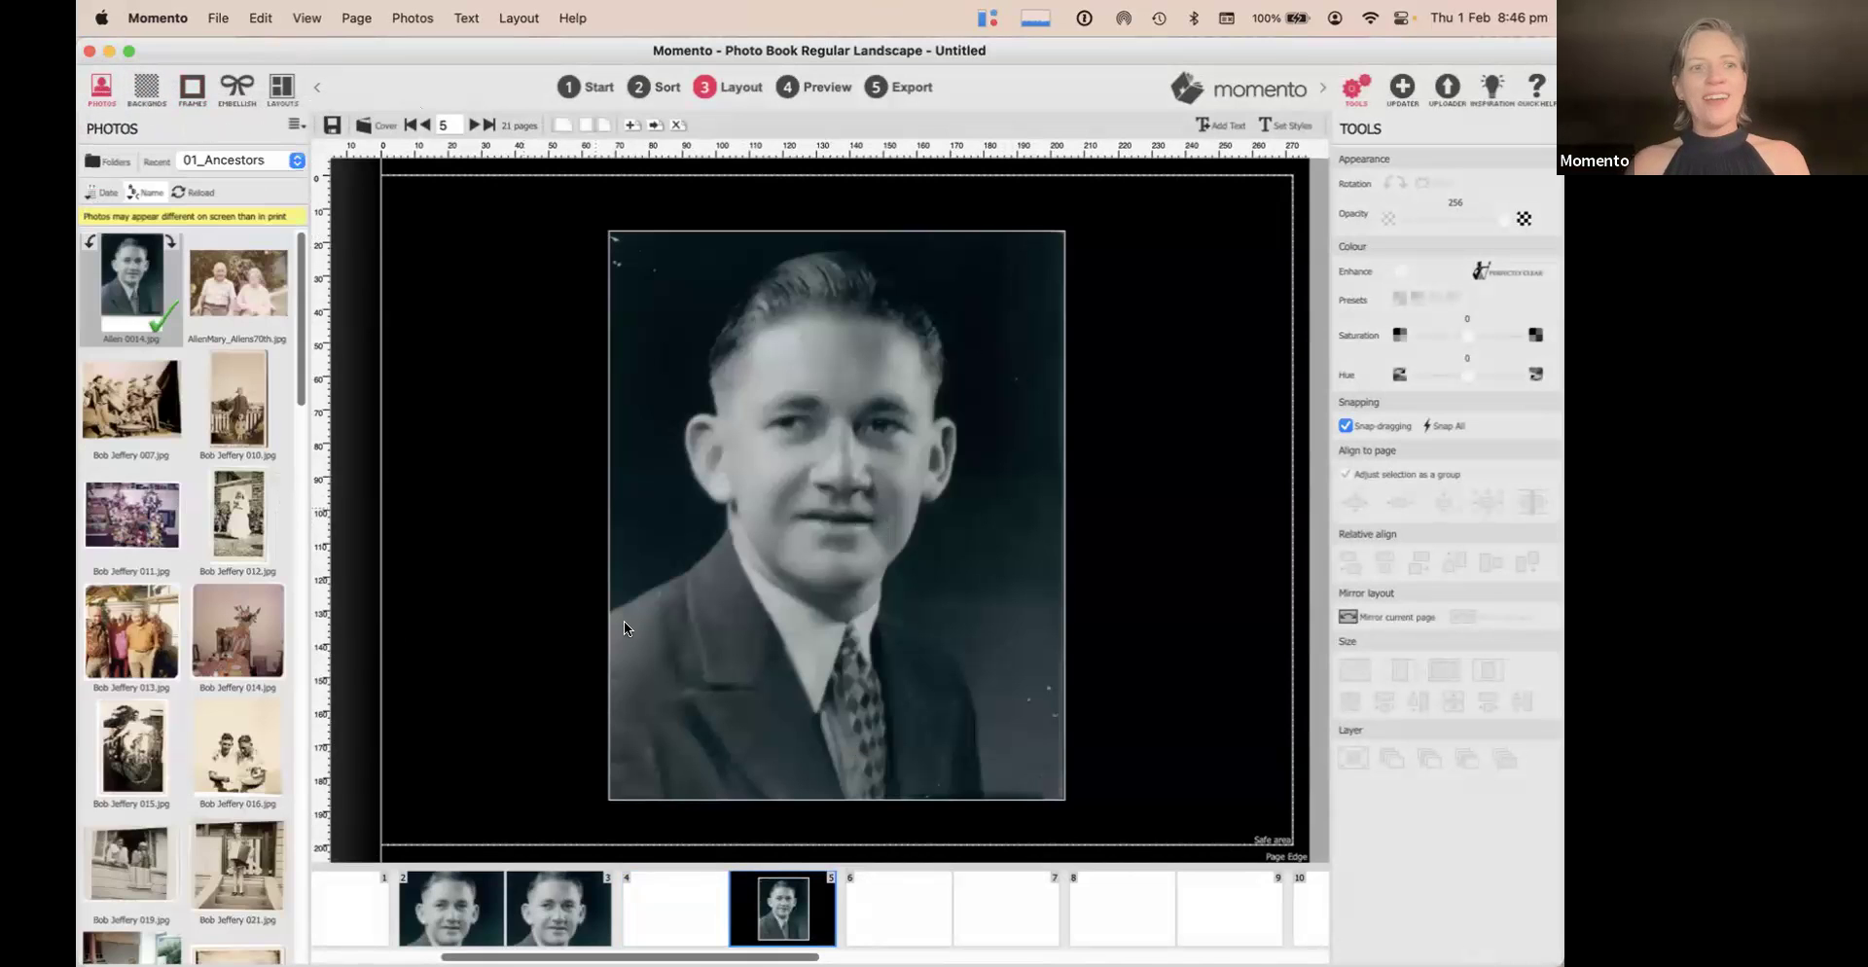
# Start a caption on the portrait and open Set Styles for the Tahoma heading, paragraph and caption styles
pyautogui.doubleClick(944, 812)
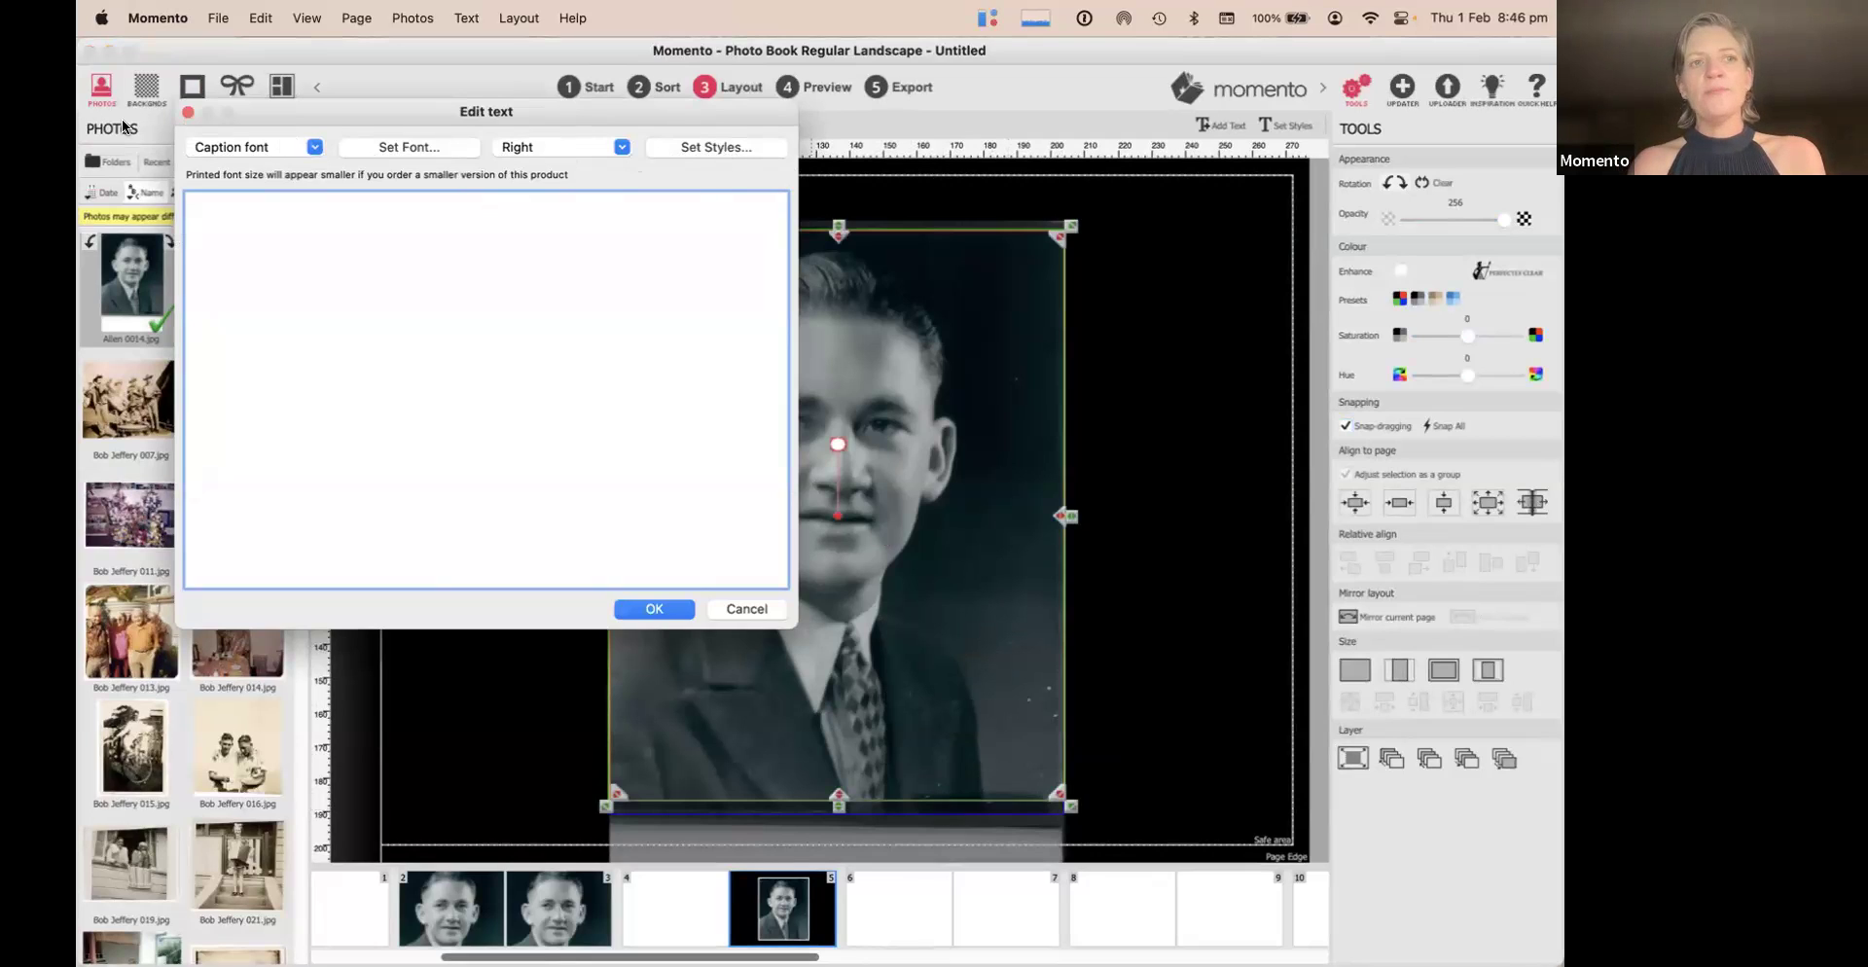
pyautogui.click(257, 148)
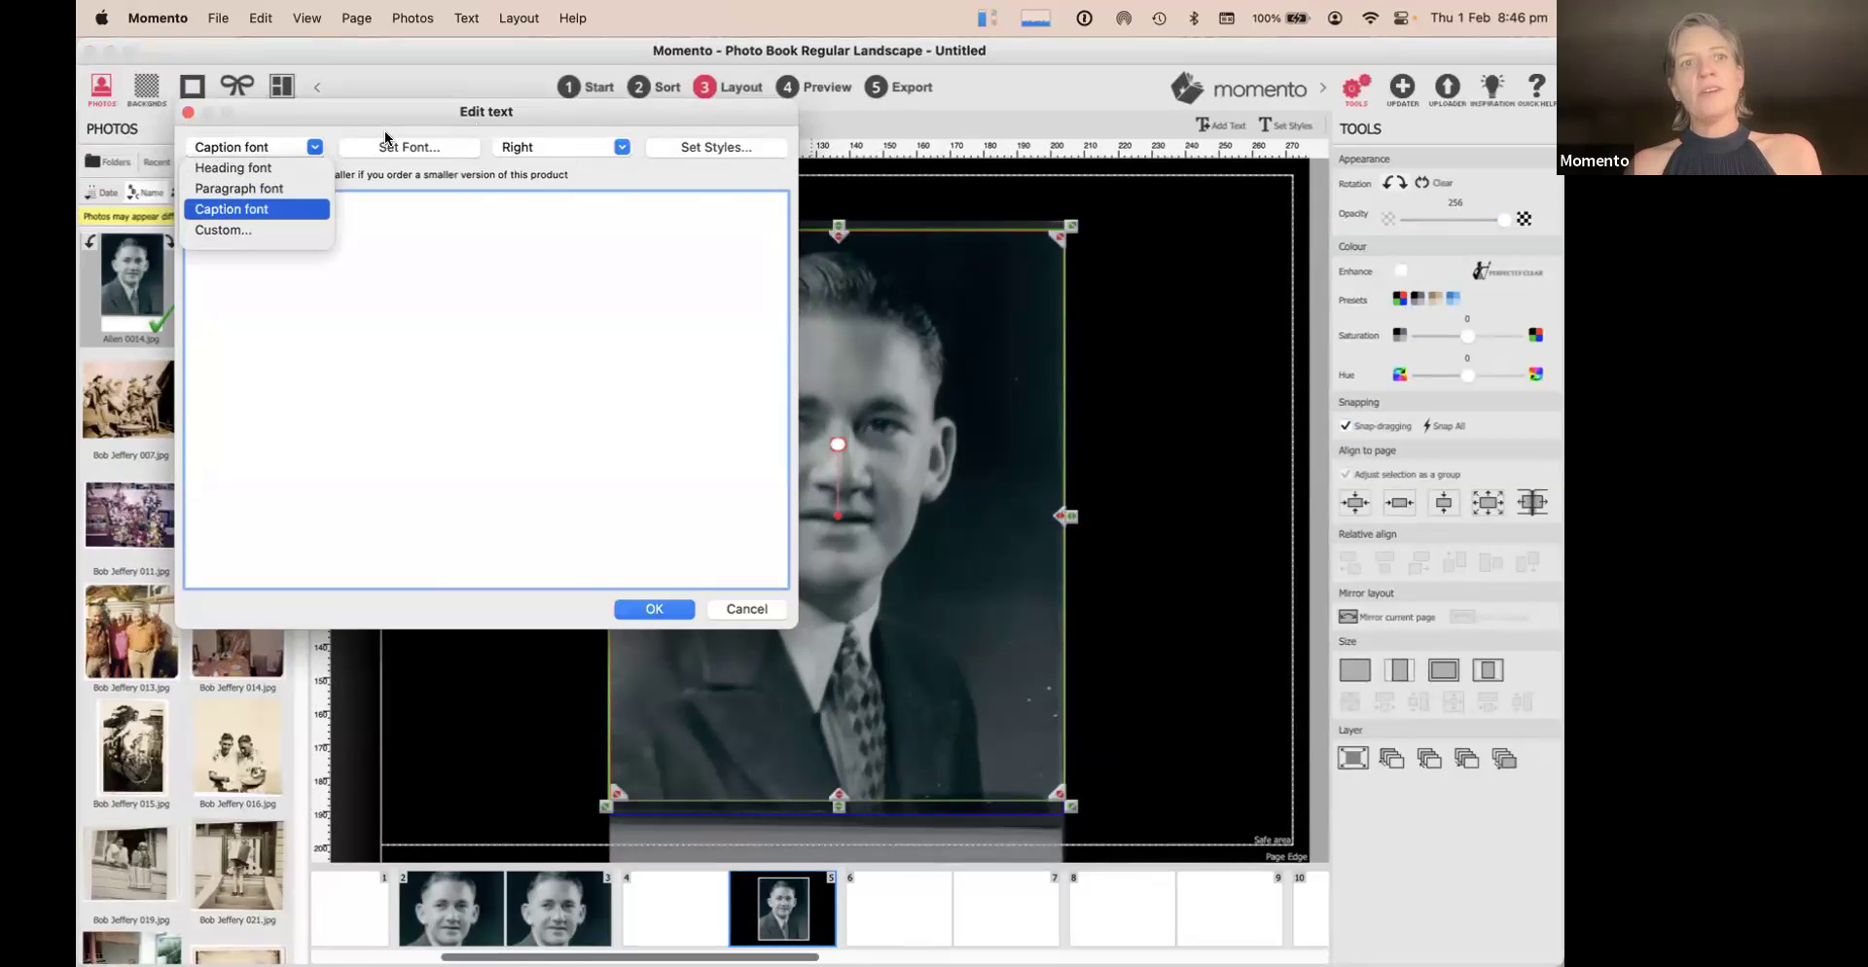
pyautogui.click(721, 145)
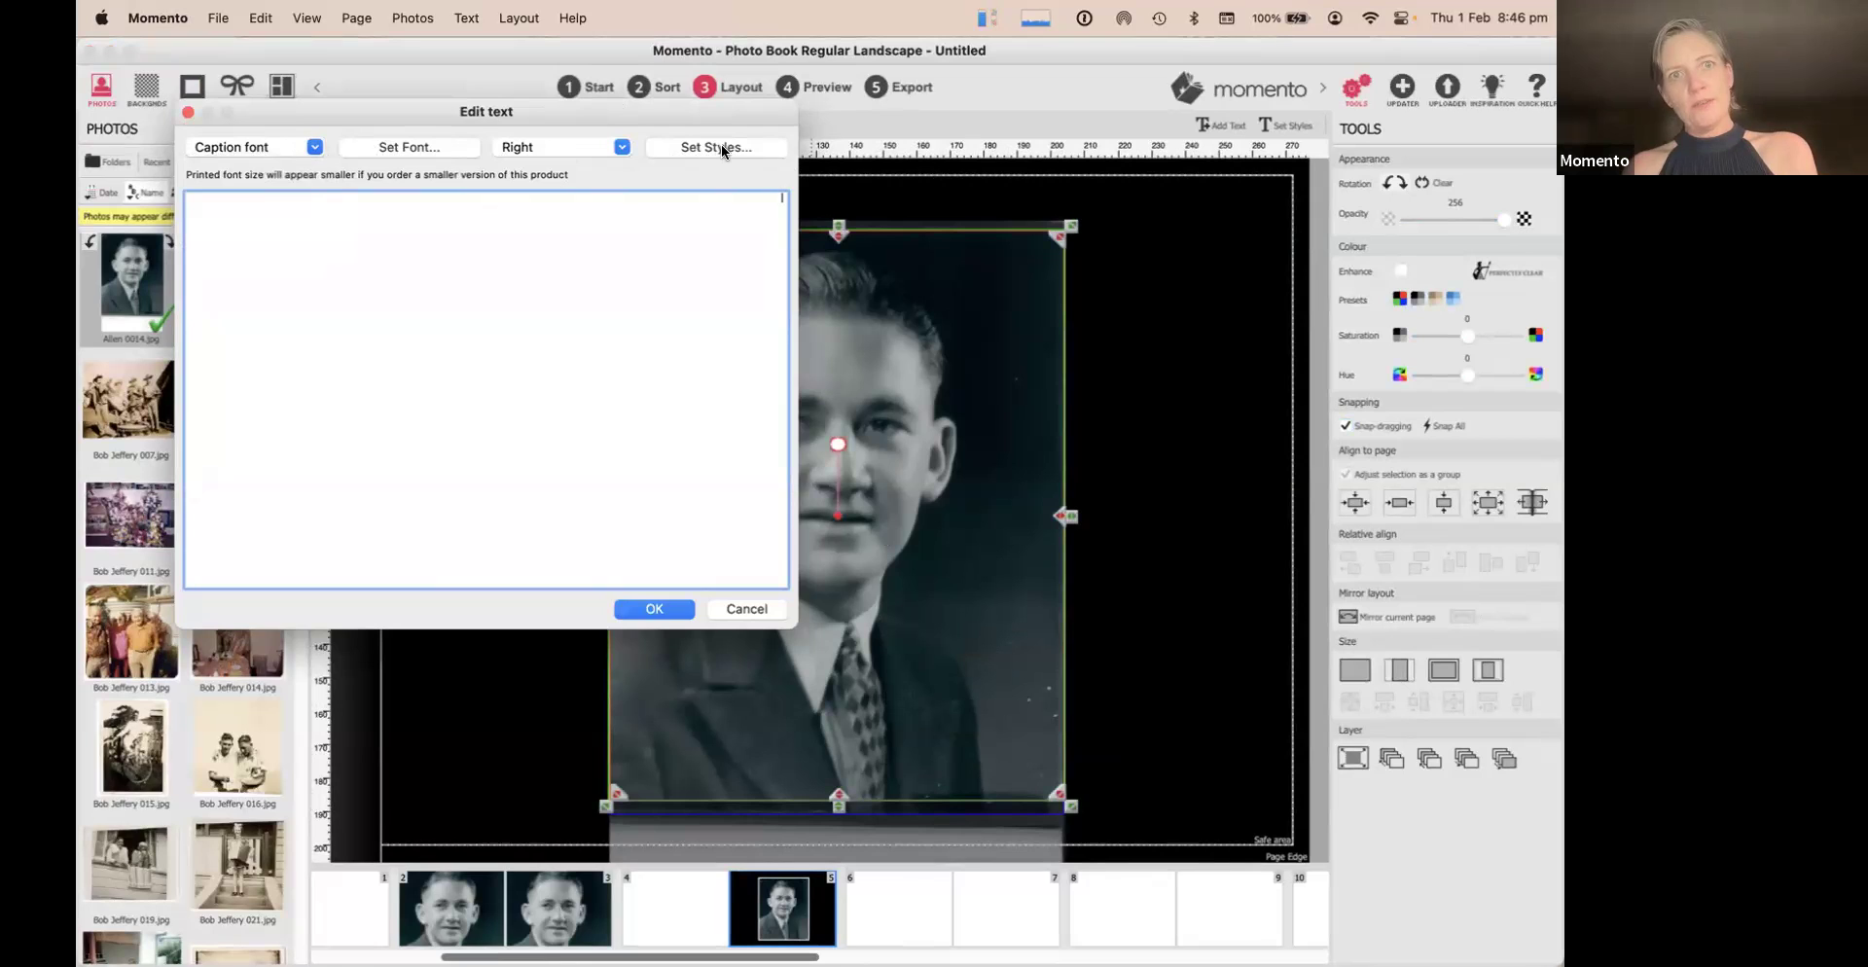
pyautogui.click(720, 146)
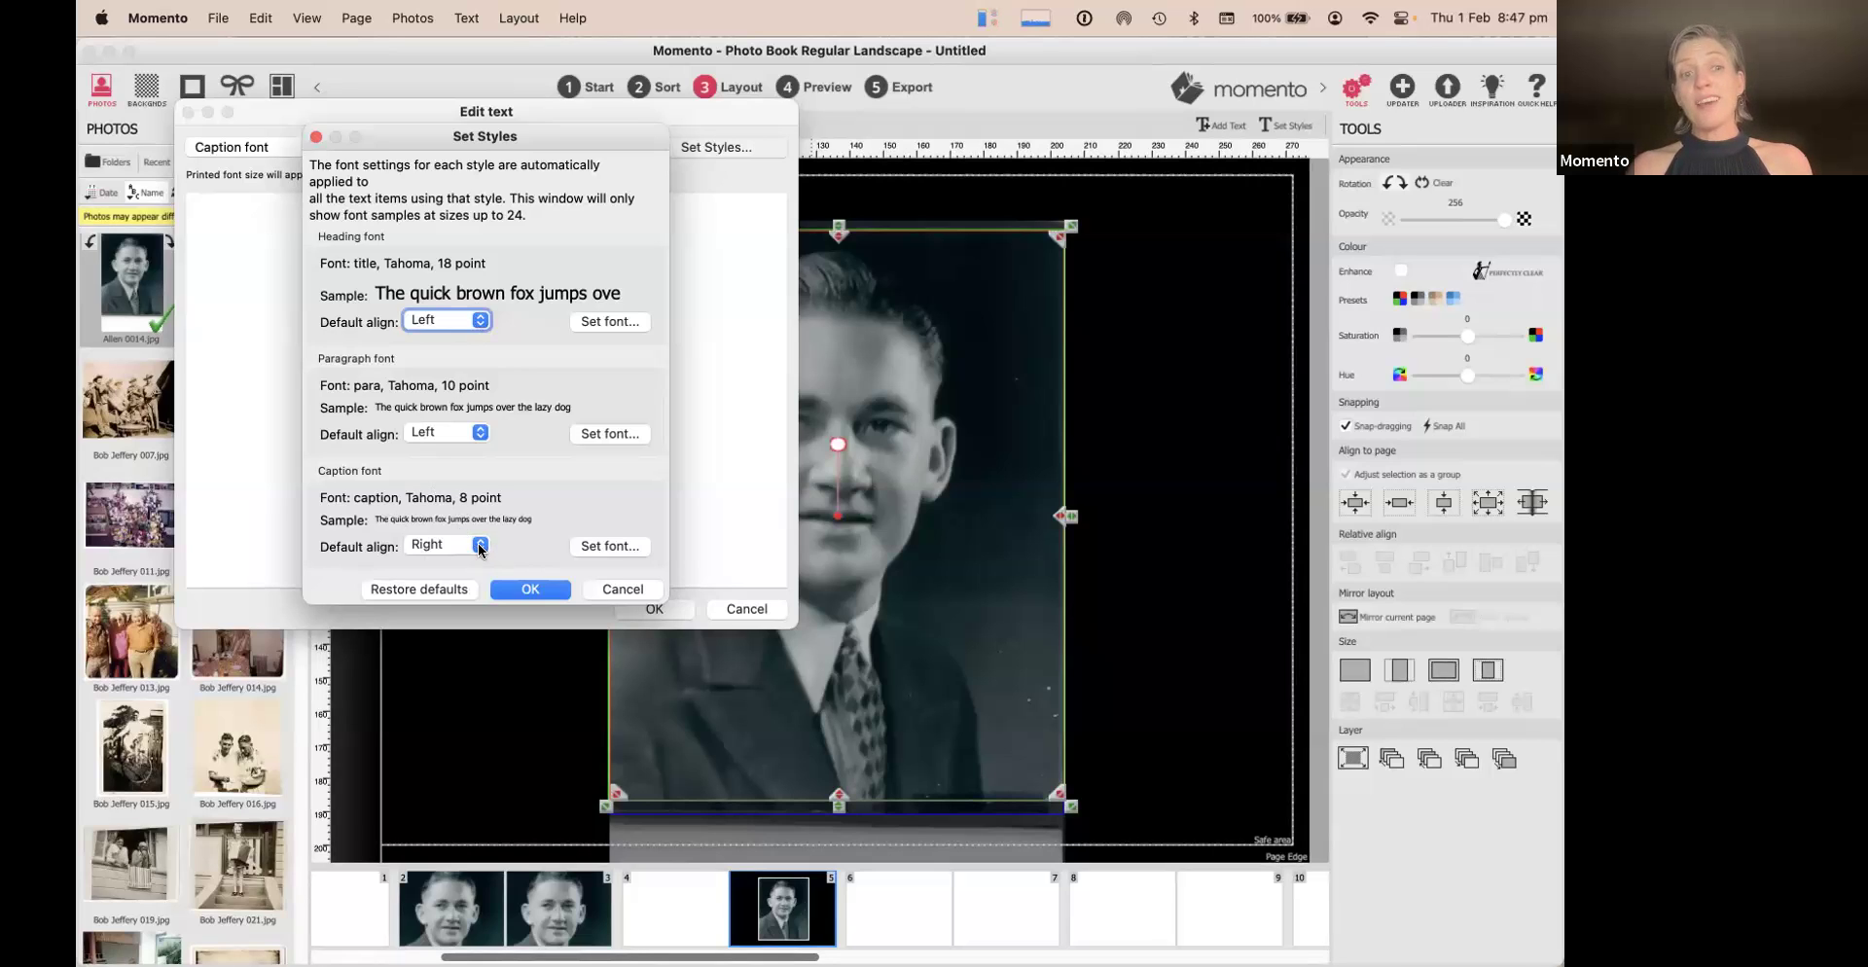
# Set the caption style font to Avenir in white
pyautogui.click(624, 548)
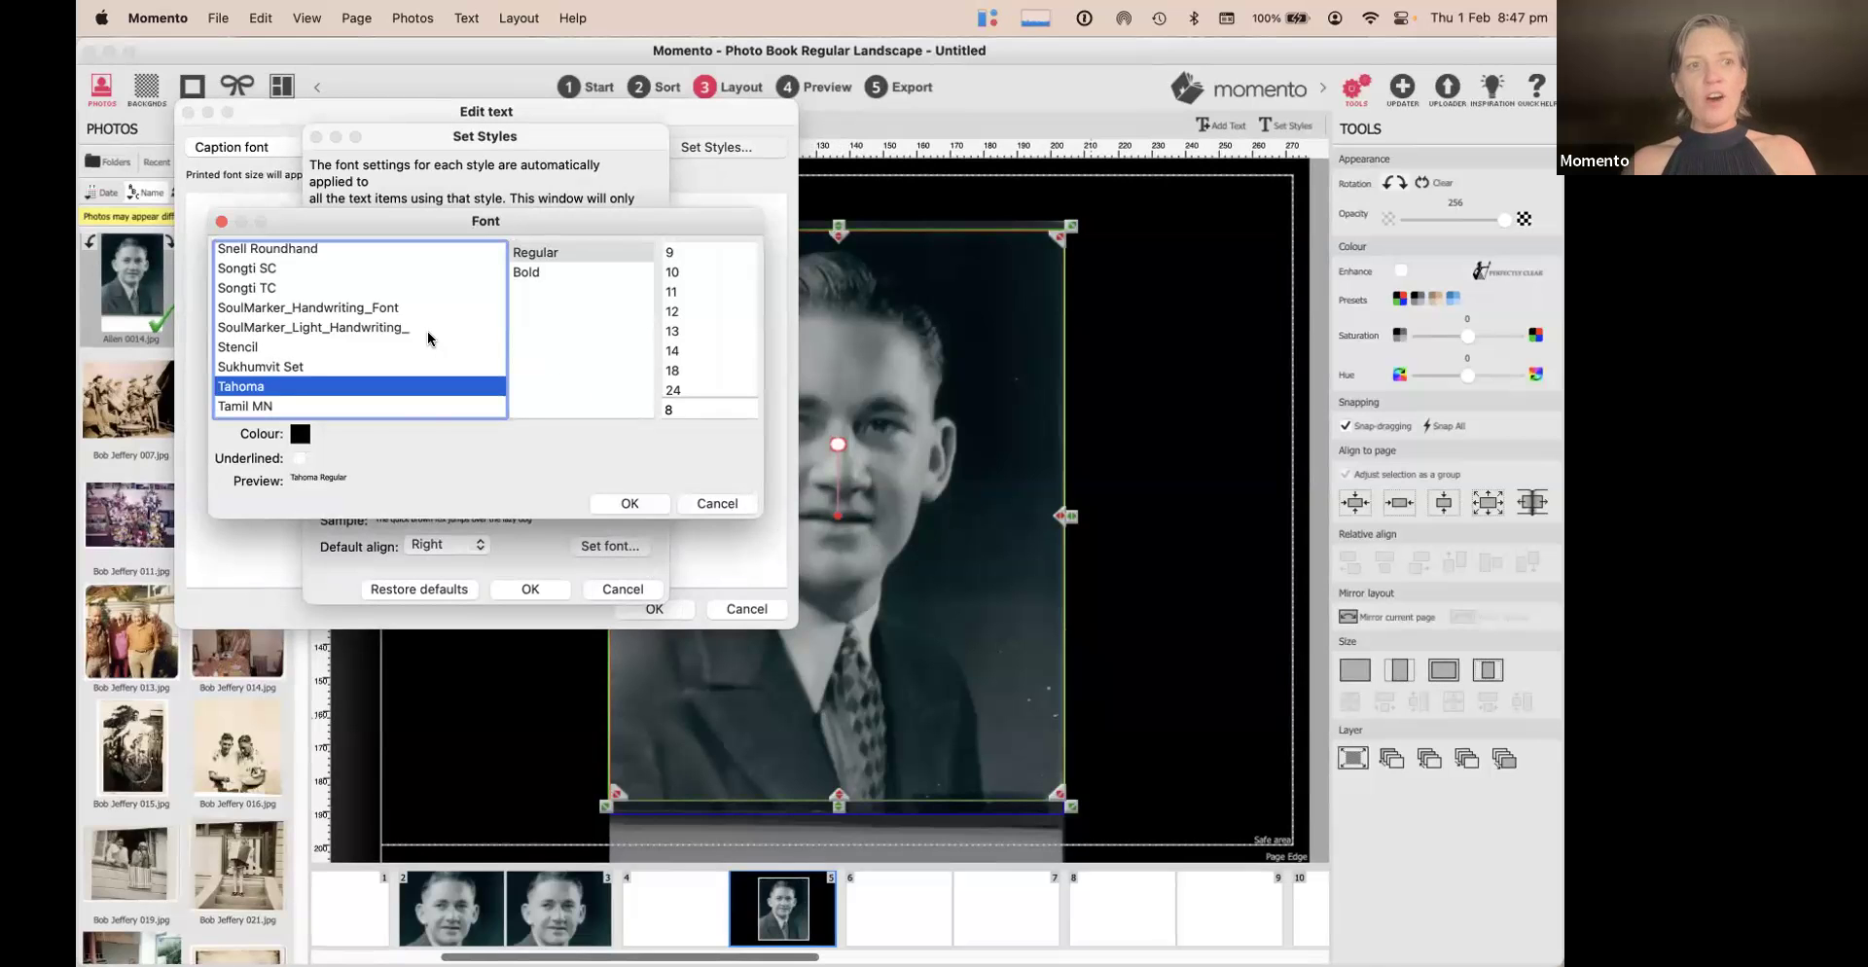
pyautogui.write('av')
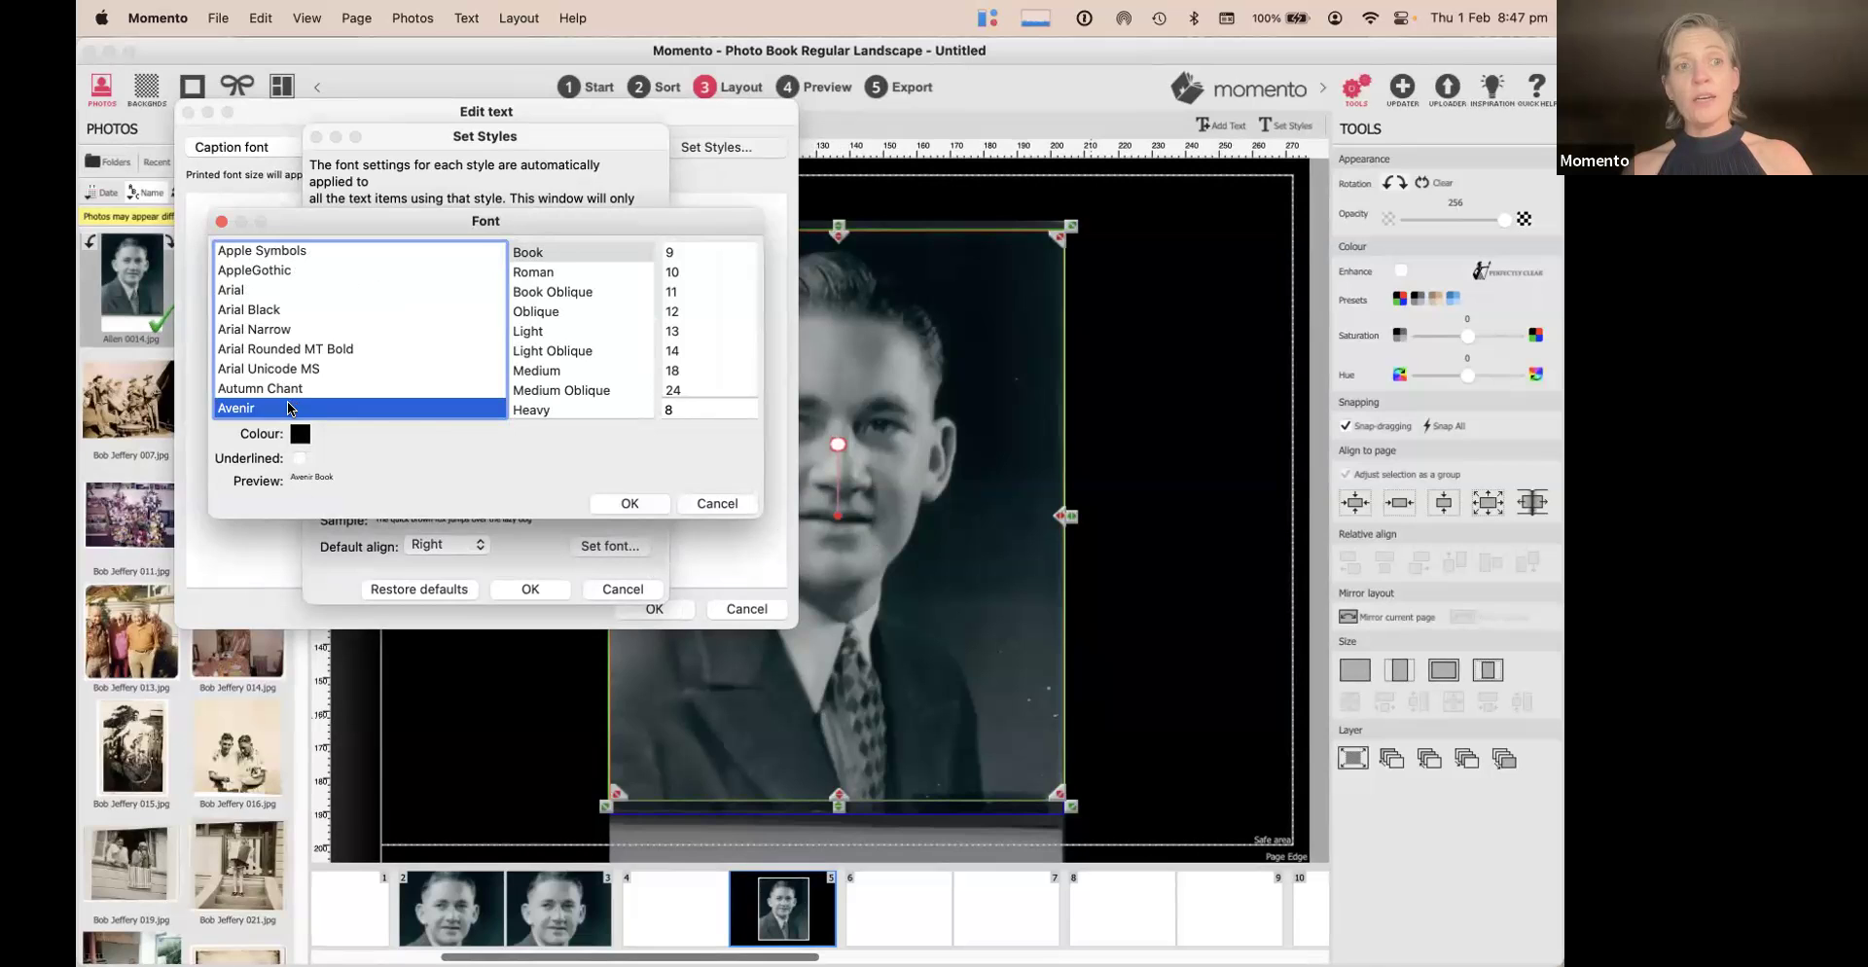
pyautogui.press('Up')
pyautogui.press('Up')
pyautogui.press('Up')
pyautogui.press('Up')
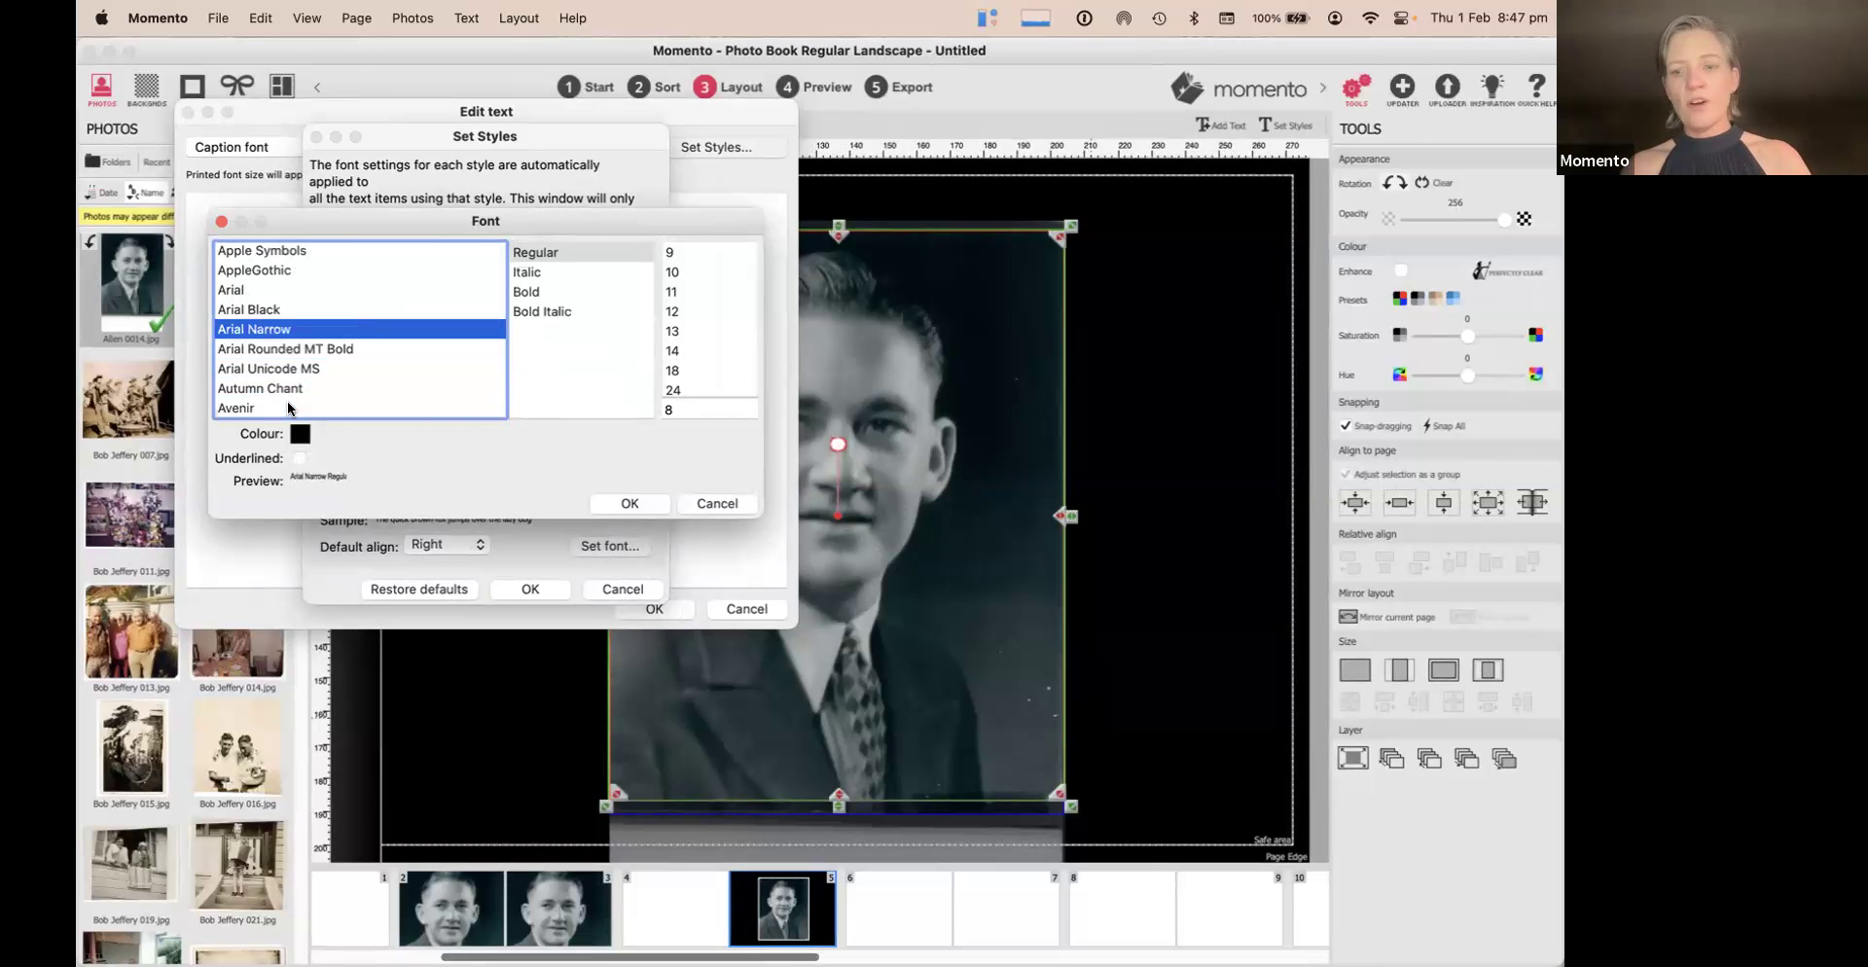
pyautogui.press('Down')
pyautogui.press('Down')
pyautogui.press('Down')
pyautogui.press('Down')
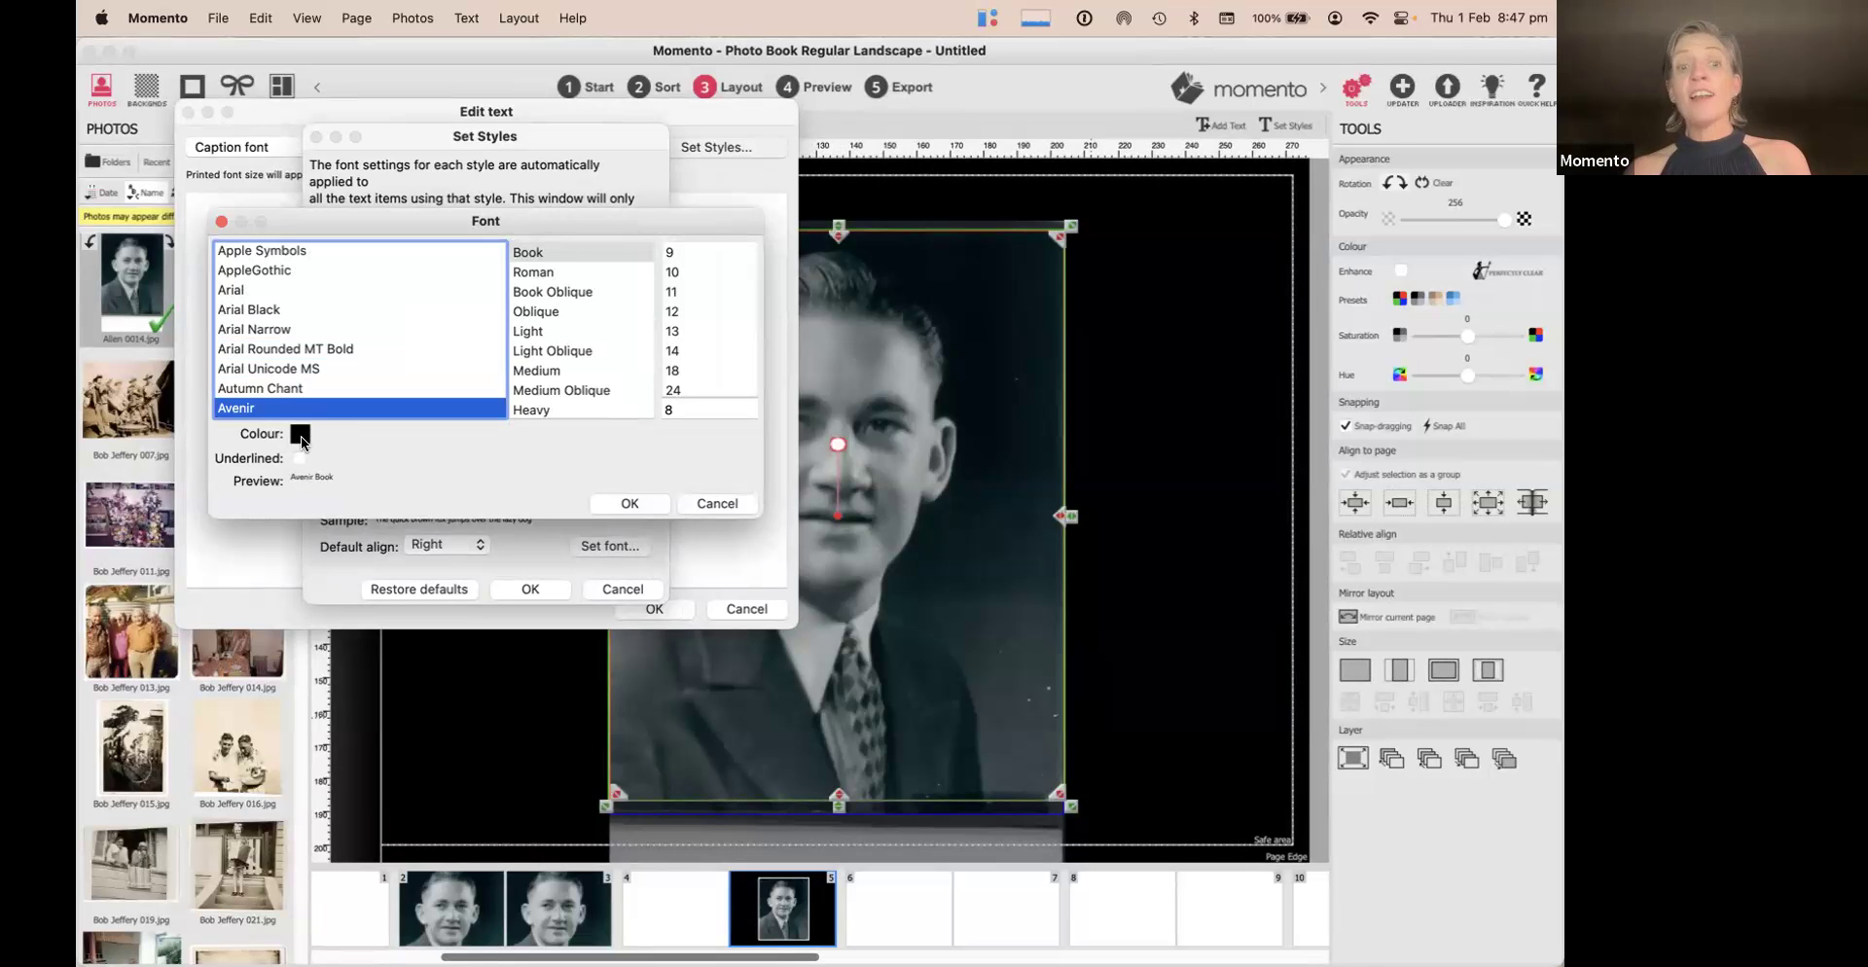
pyautogui.click(300, 435)
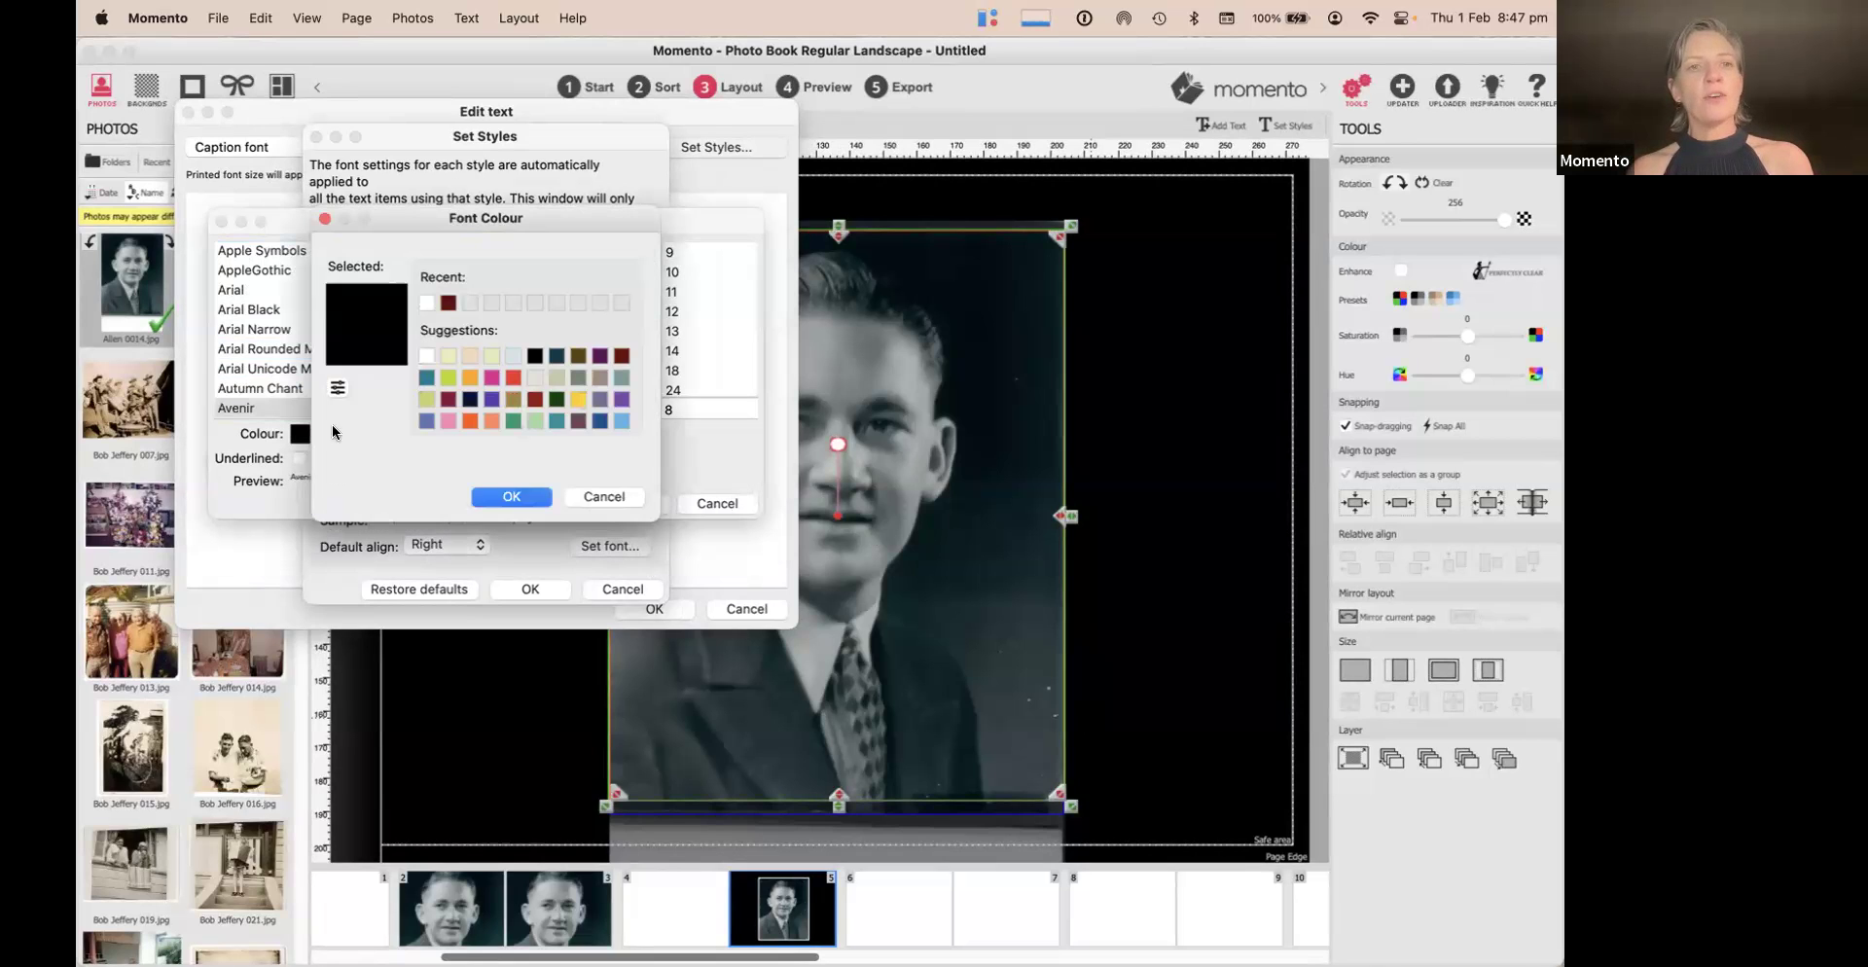
pyautogui.click(429, 352)
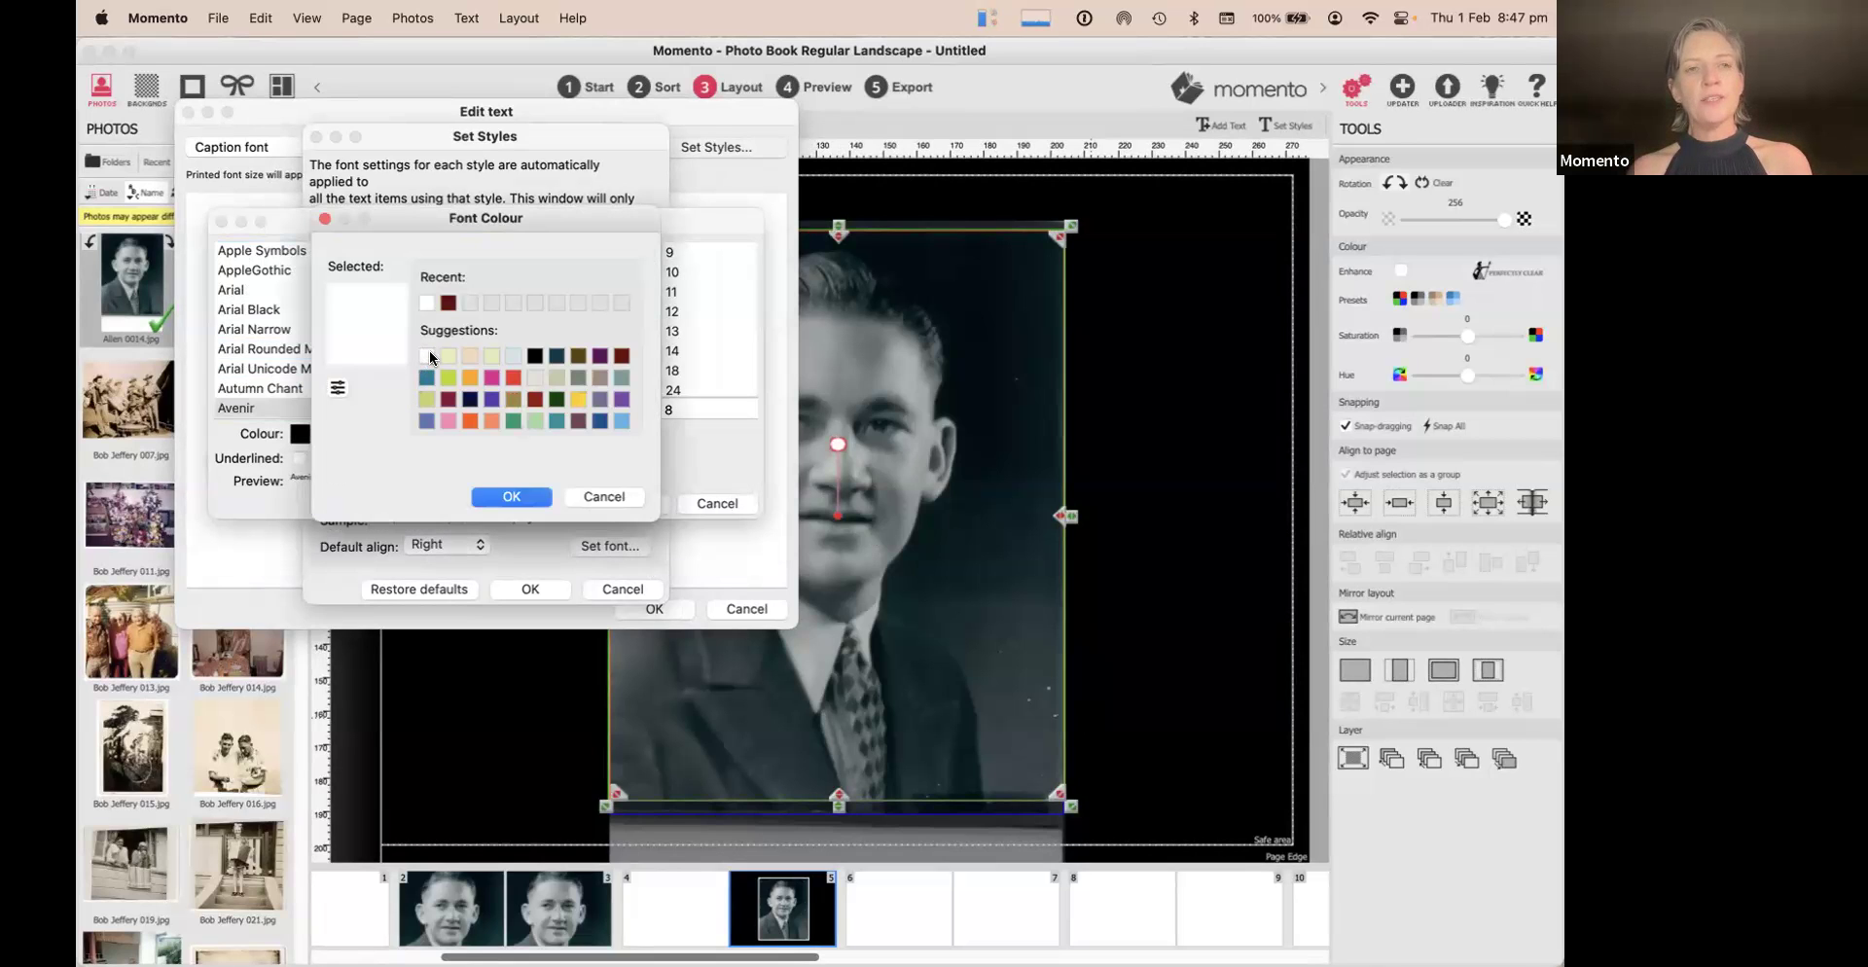
pyautogui.click(508, 494)
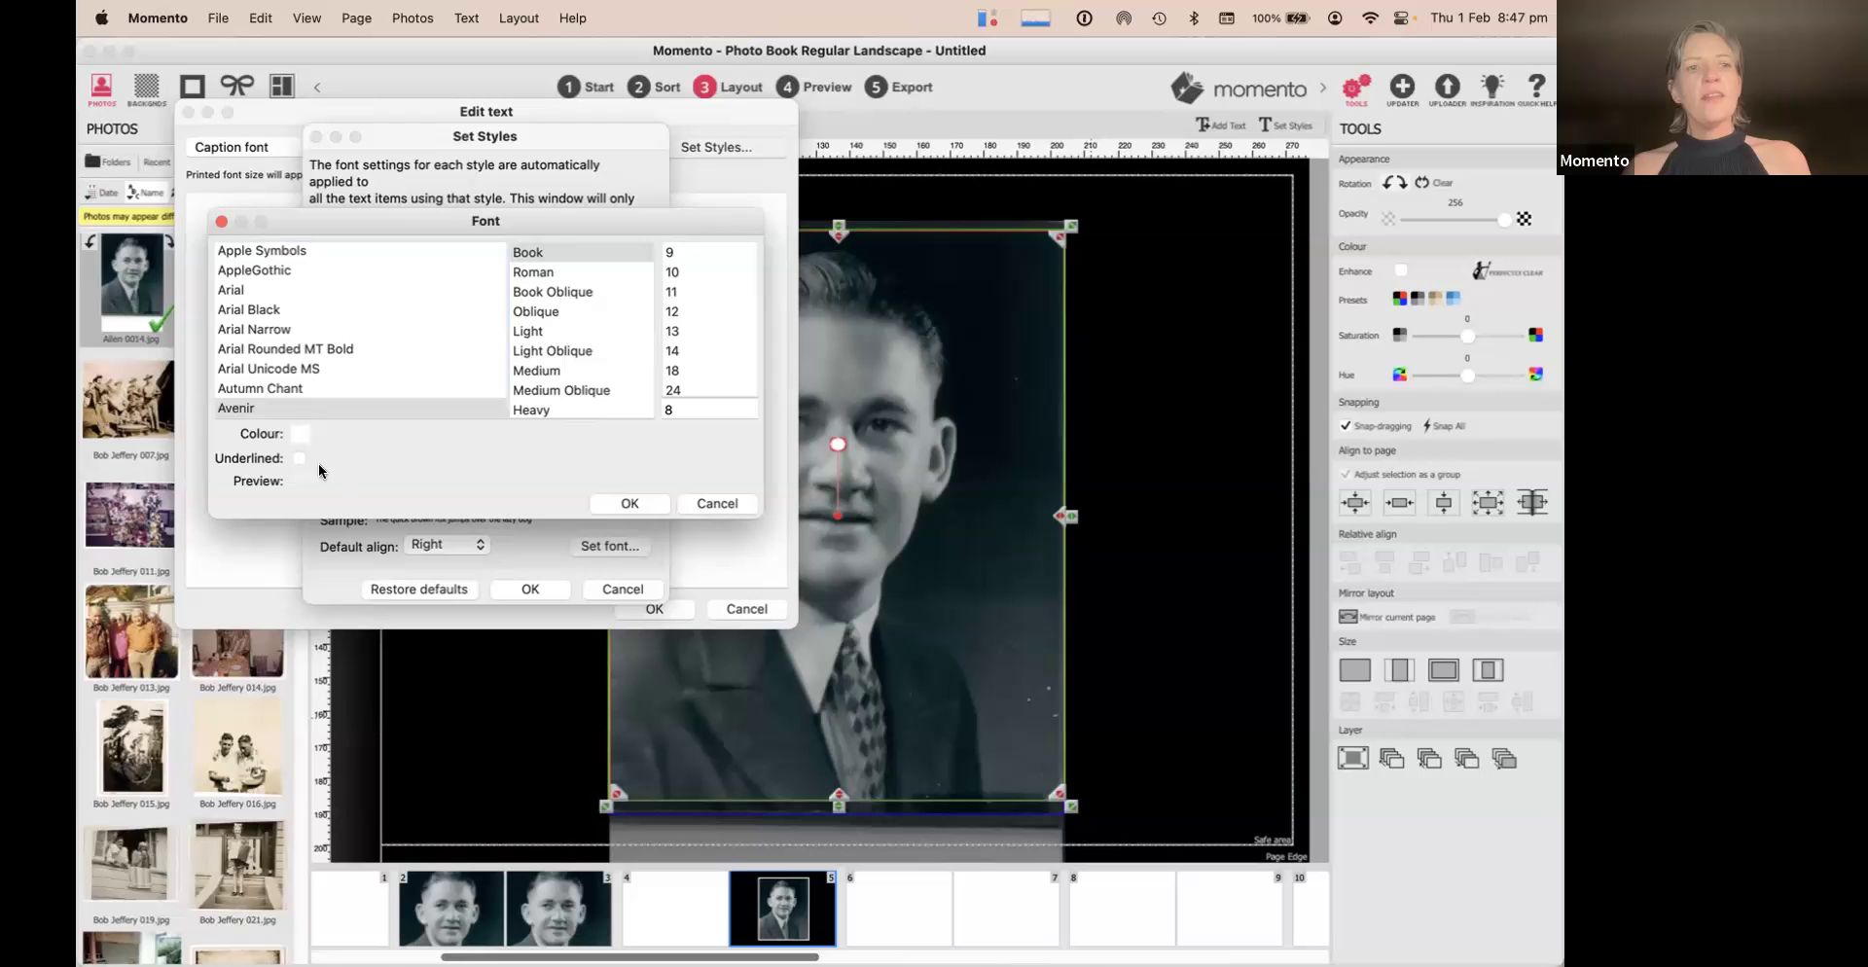
# Choose Avenir Light at 11 point and confirm both style dialogs
pyautogui.scroll(-2, 571, 312)
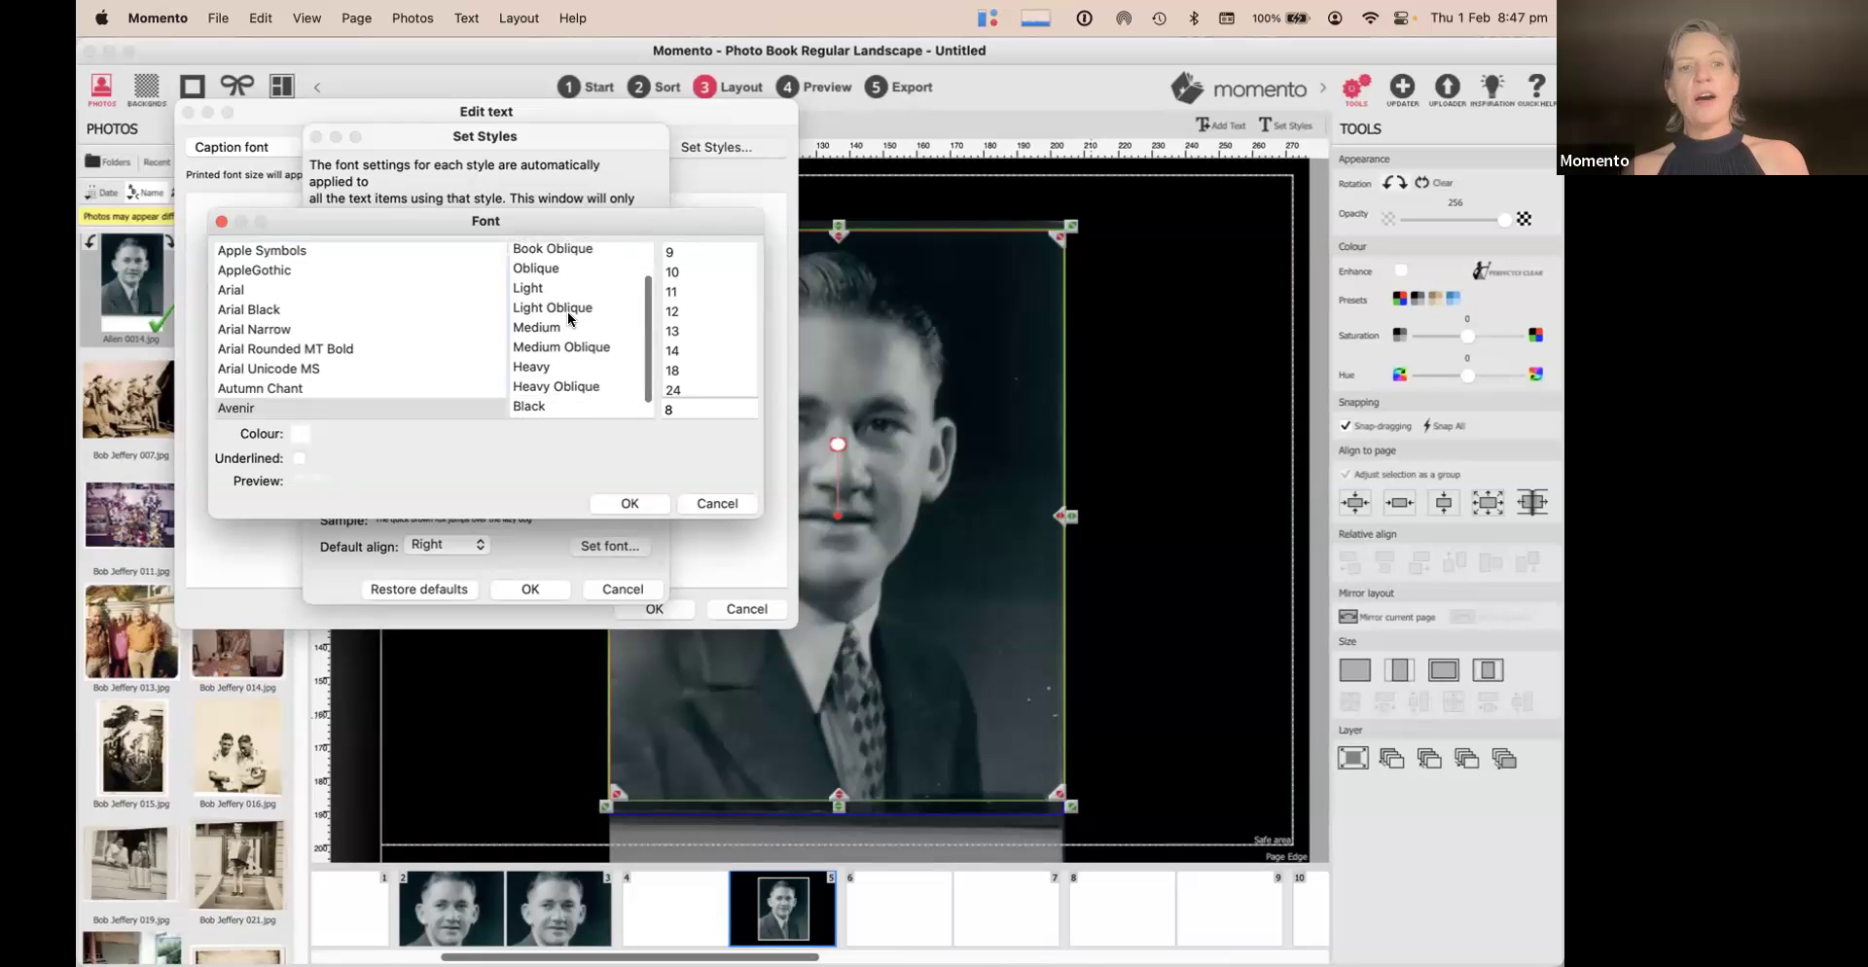
pyautogui.scroll(2, 569, 316)
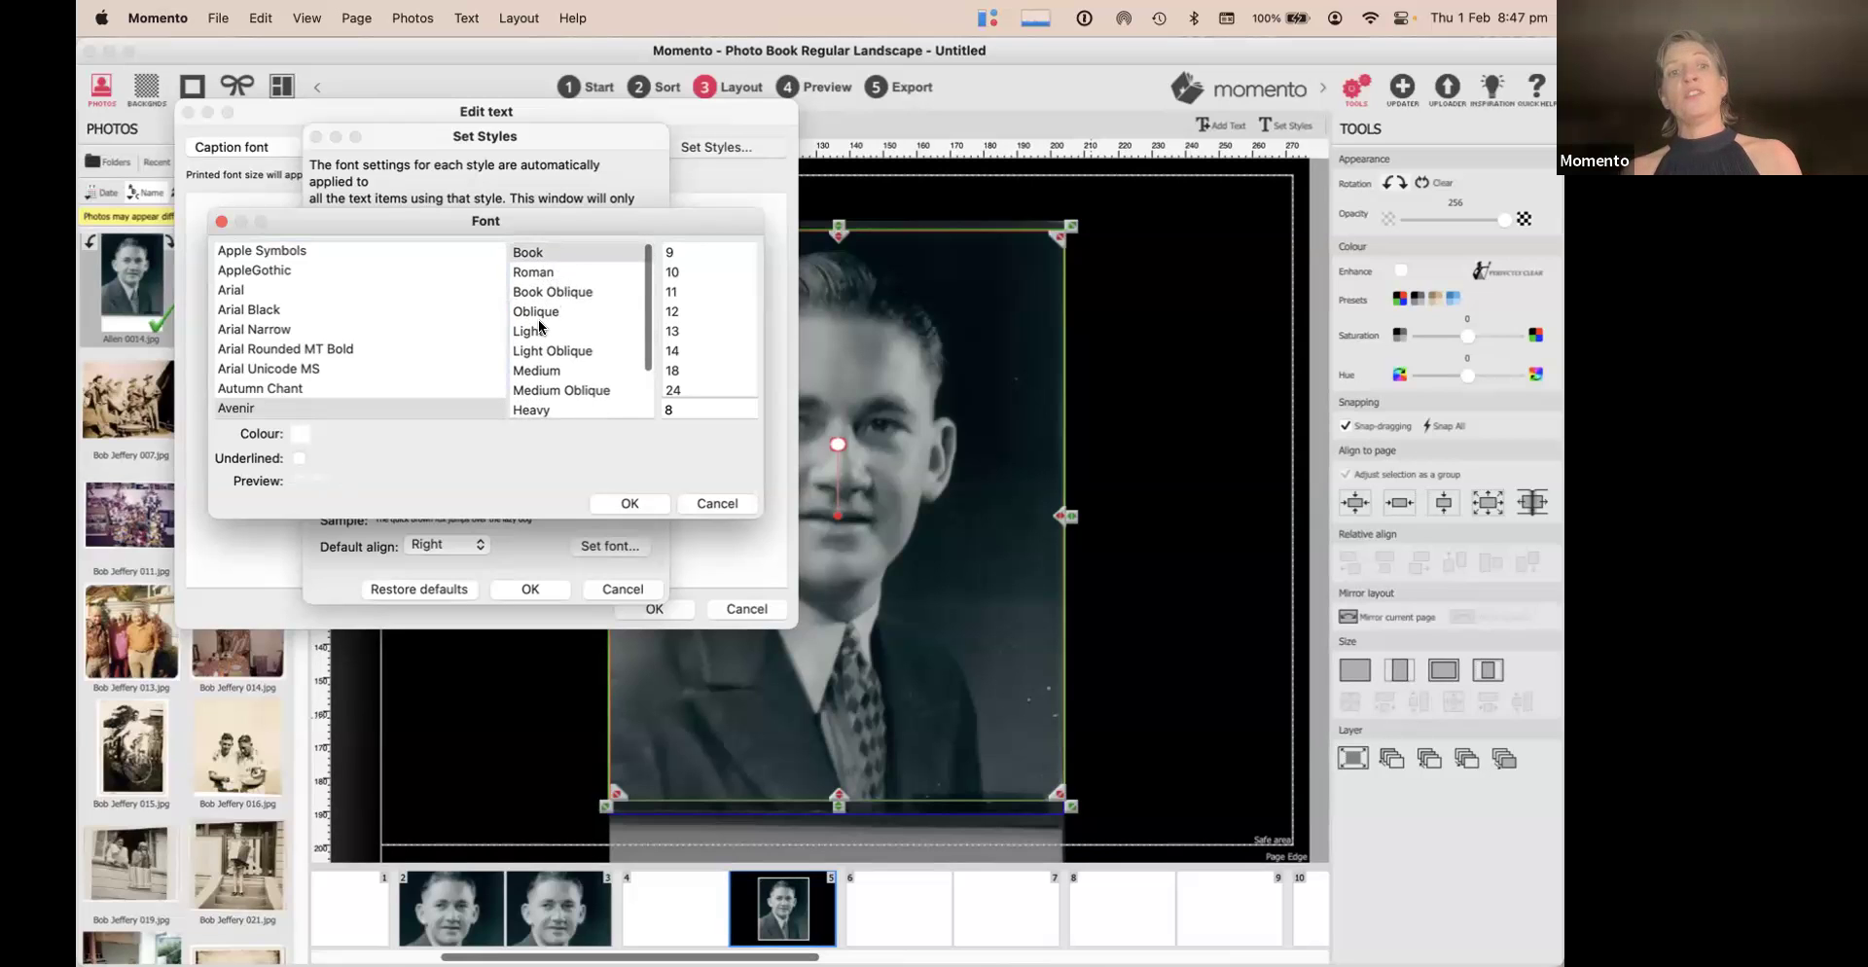
pyautogui.click(539, 329)
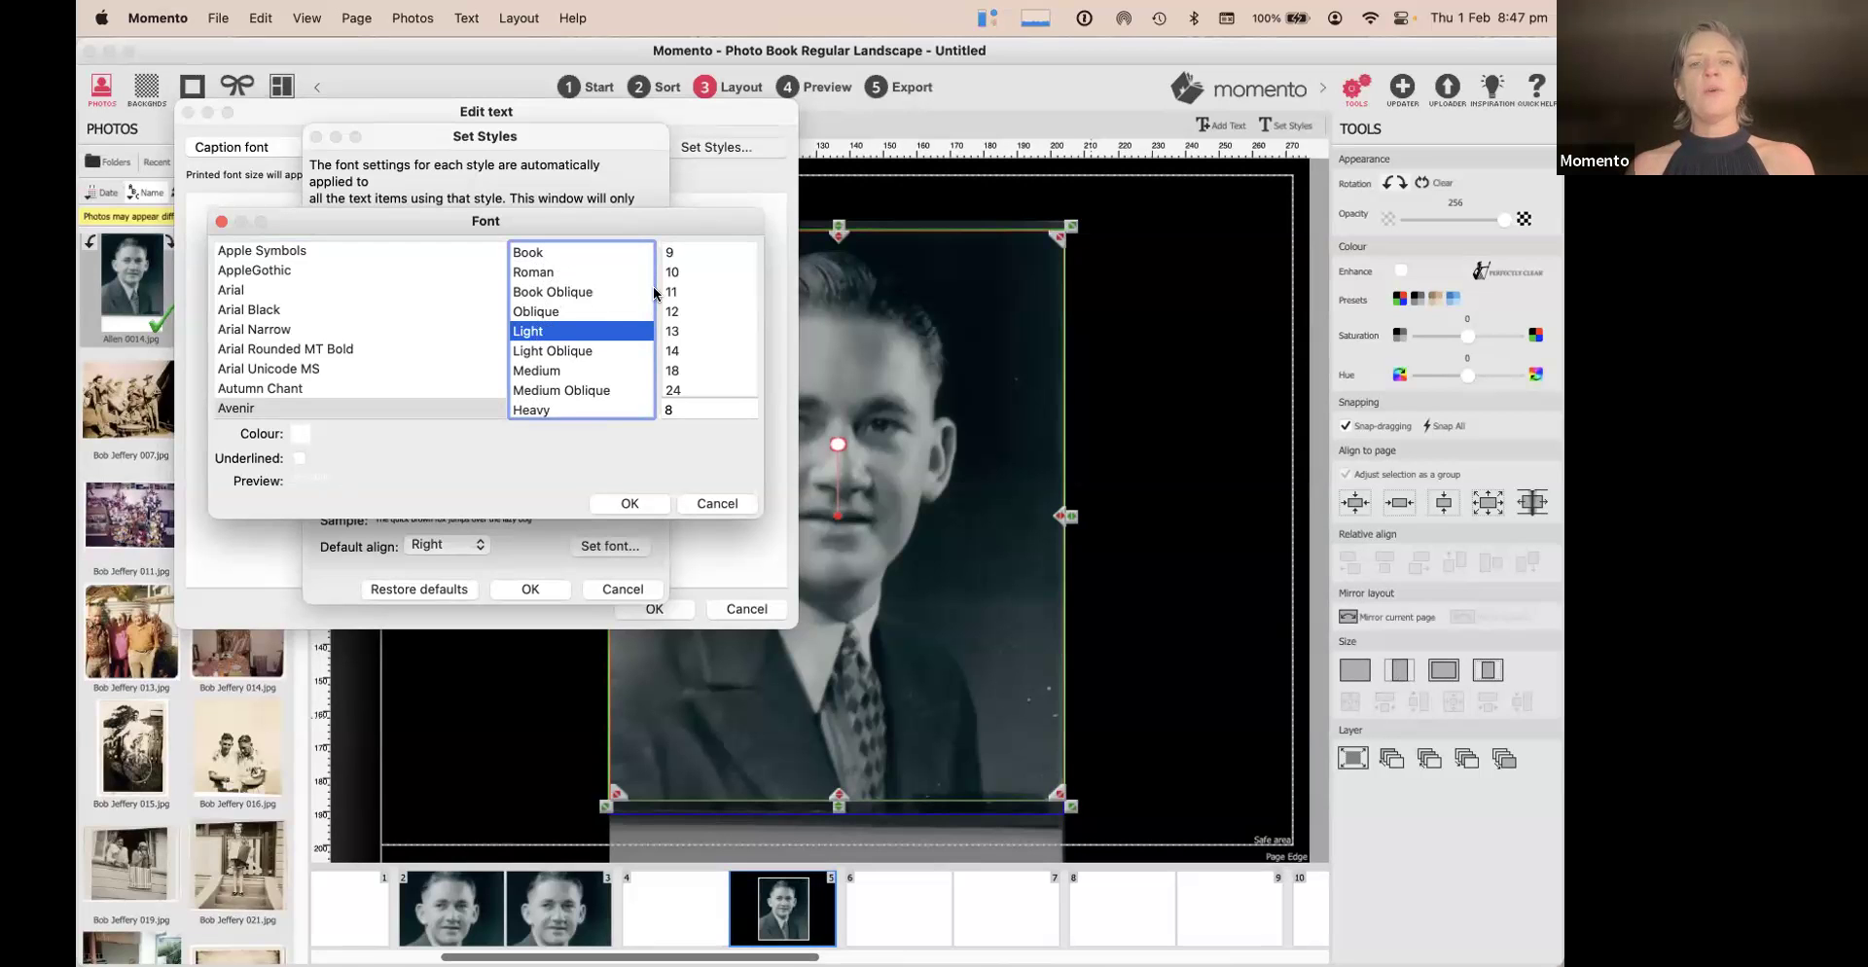
pyautogui.click(691, 309)
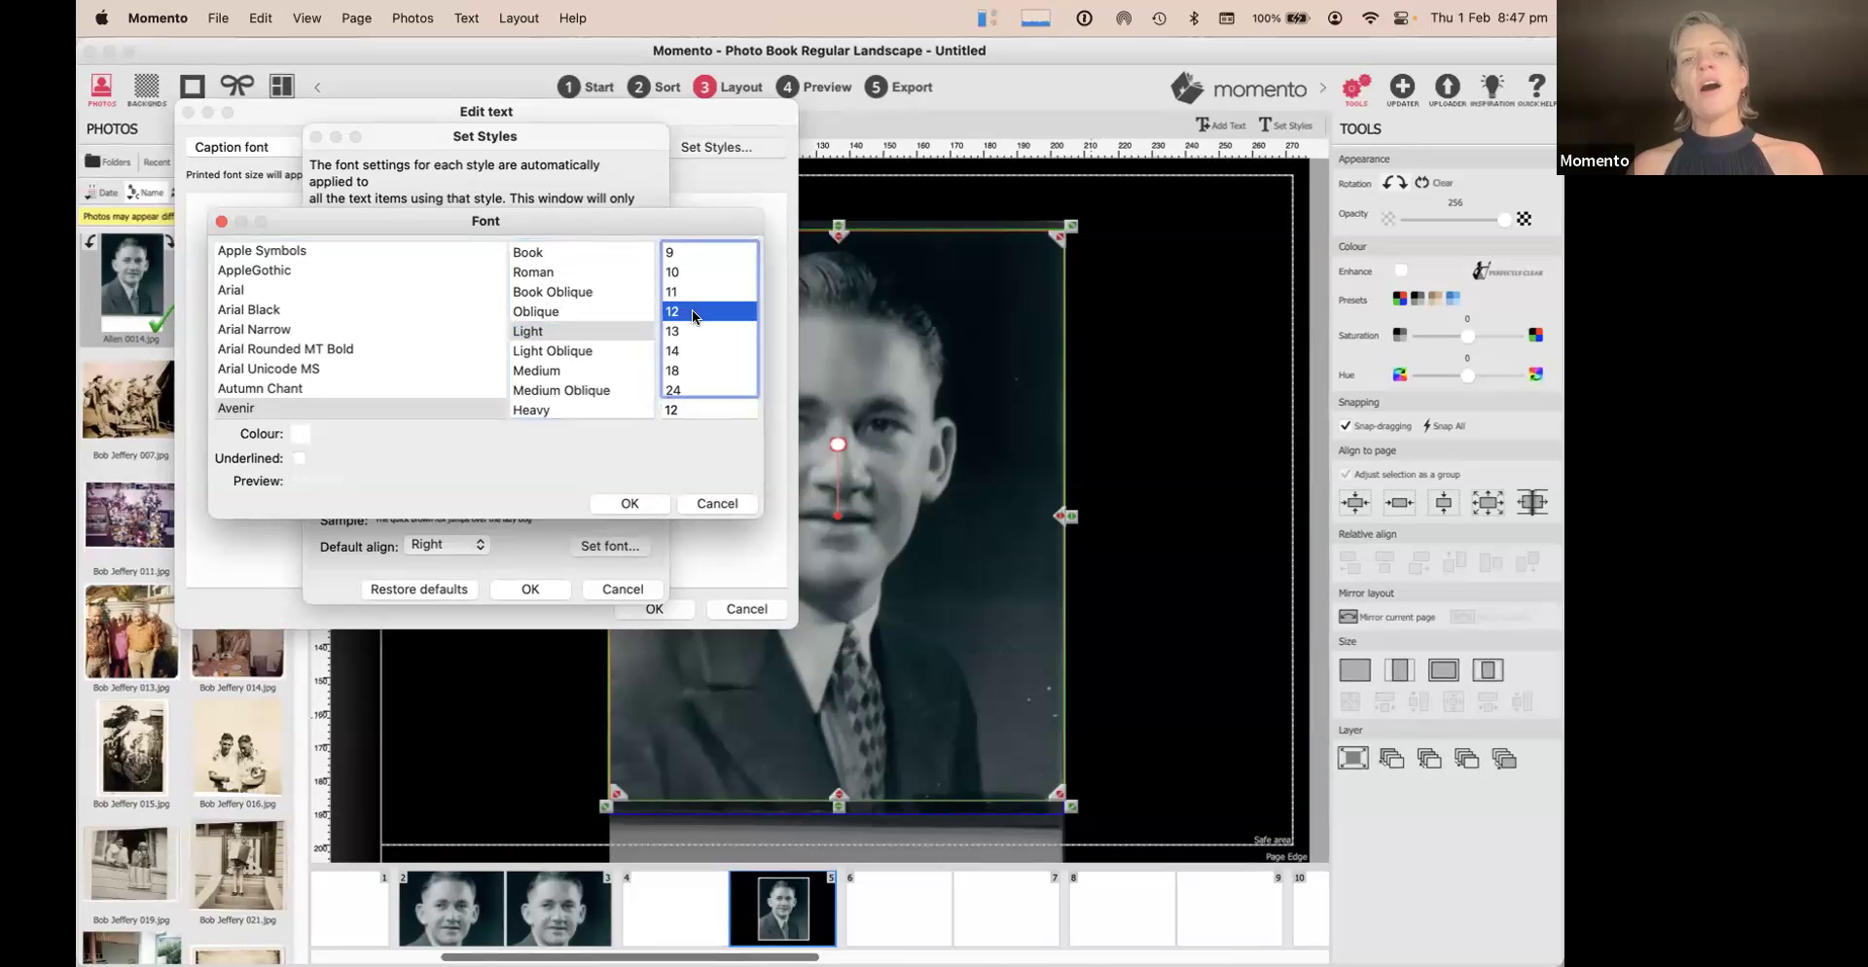
pyautogui.click(681, 270)
pyautogui.click(680, 284)
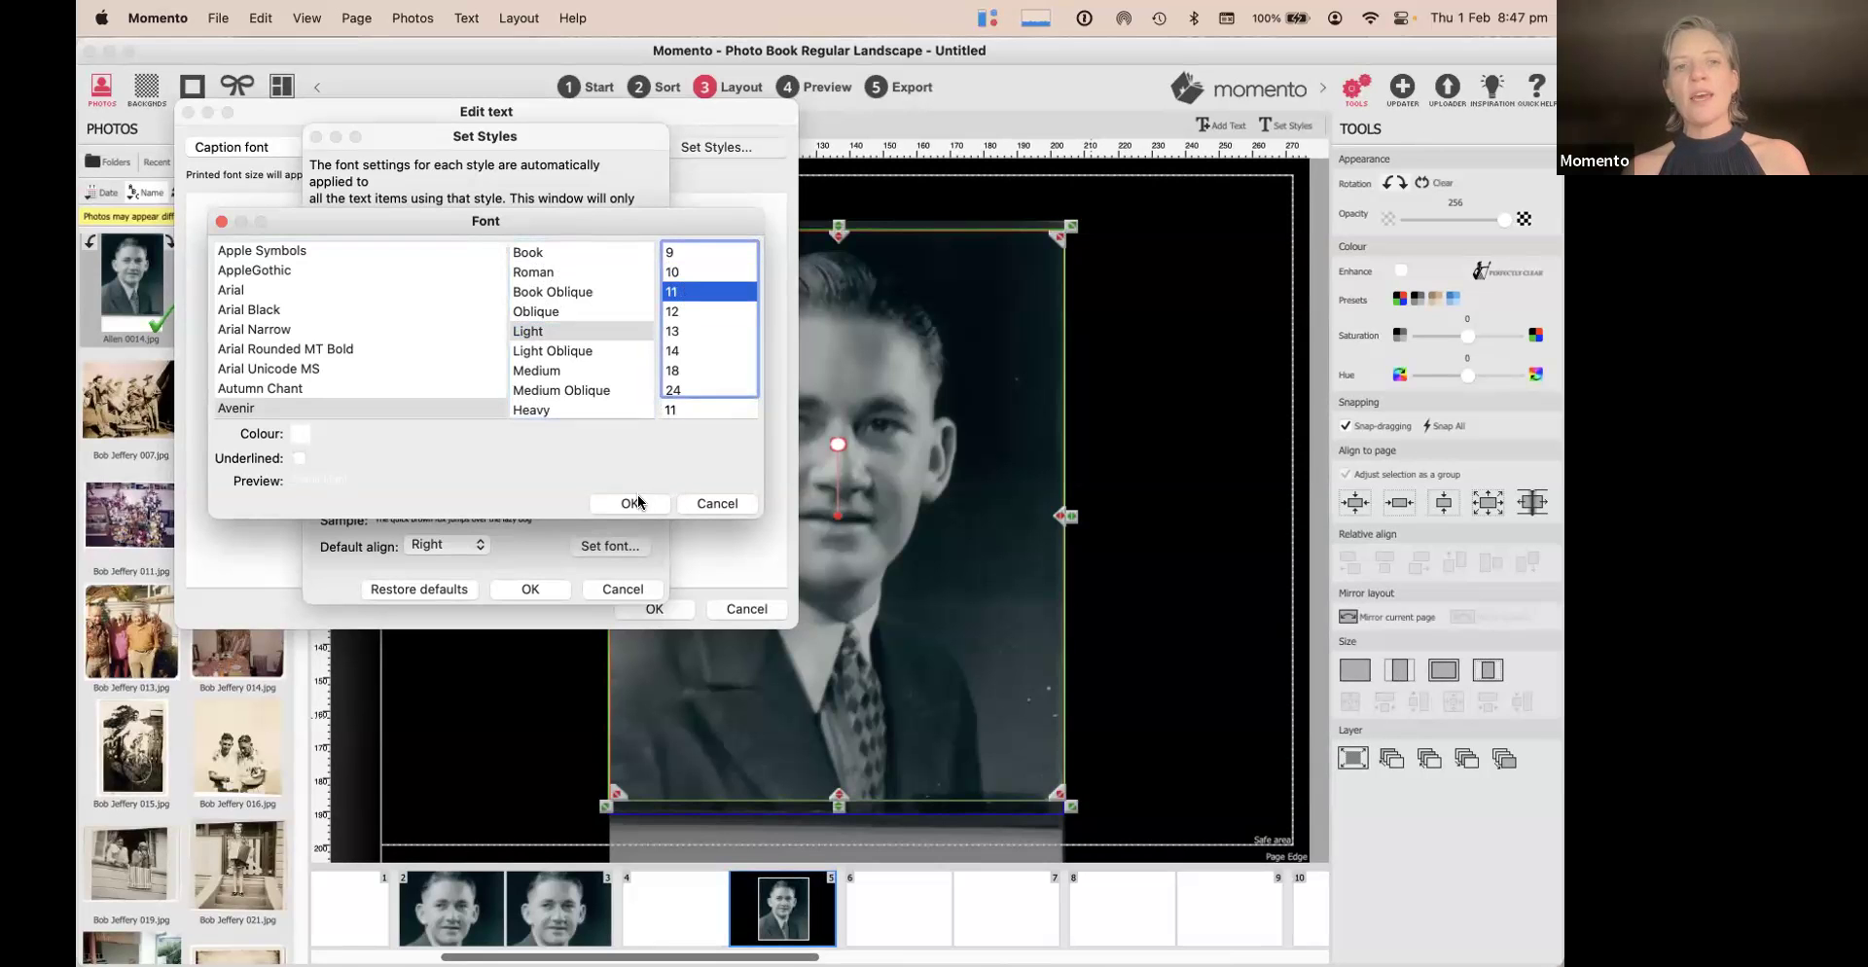
pyautogui.click(641, 496)
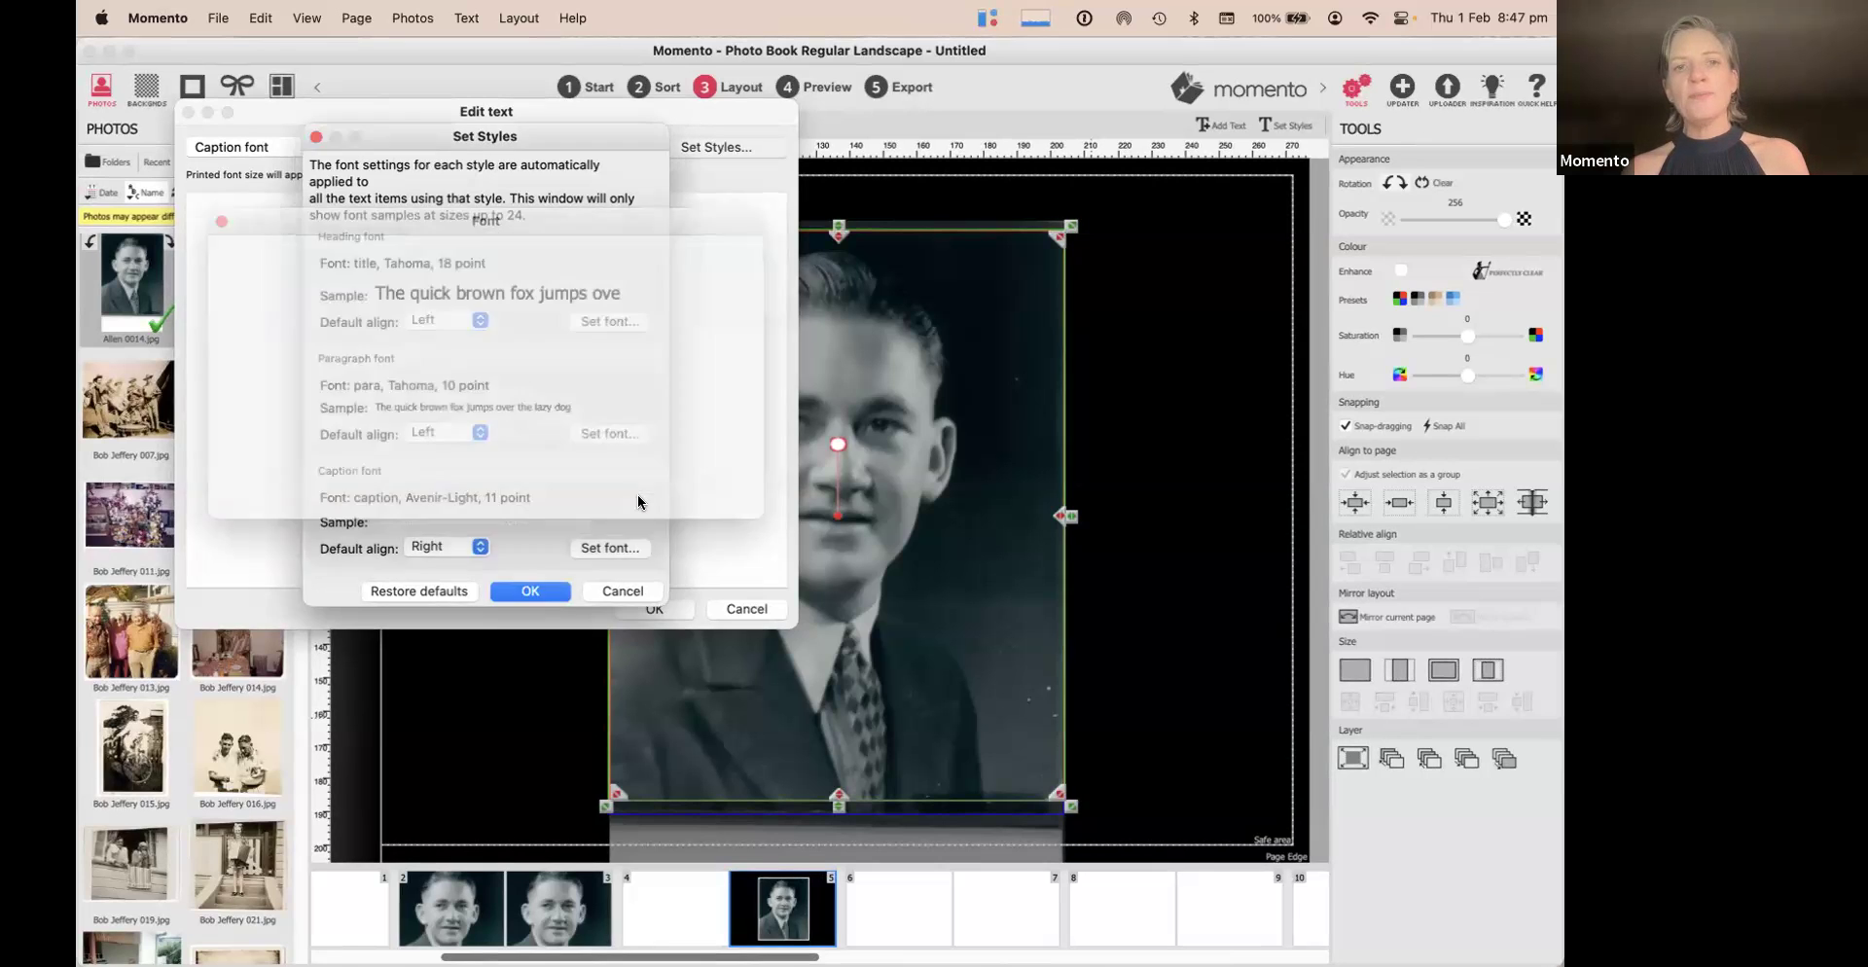
pyautogui.click(539, 591)
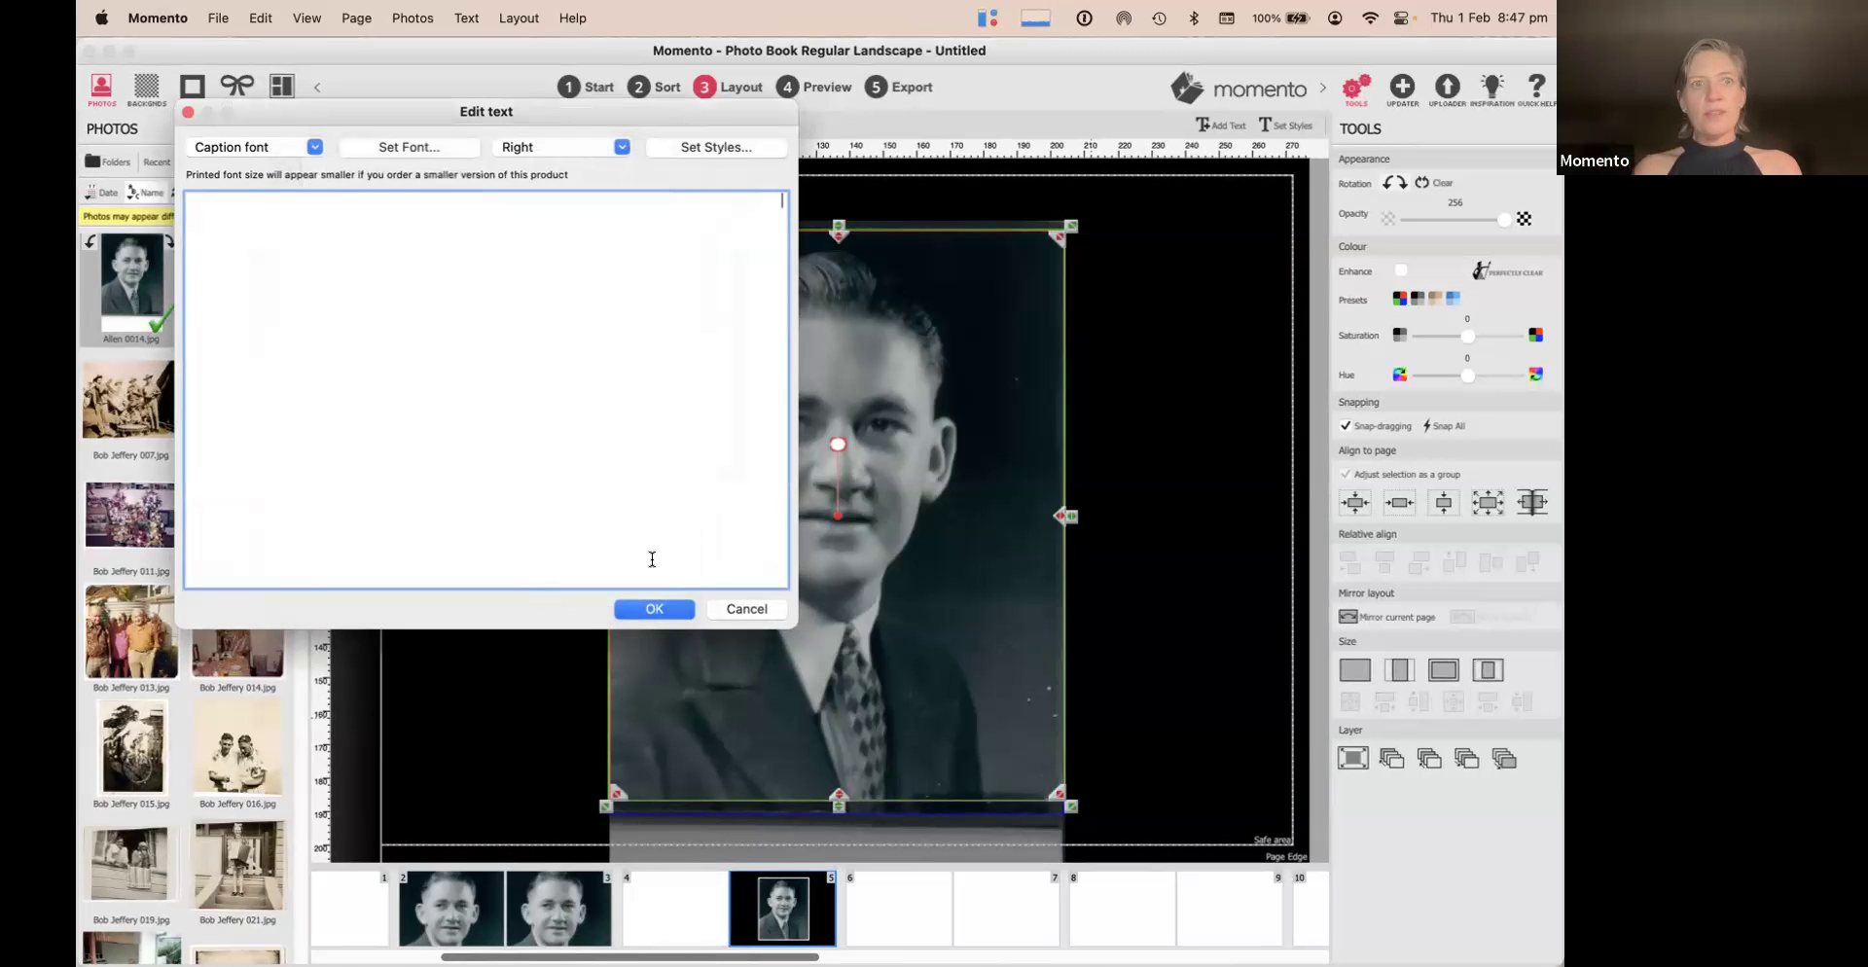
# Caption the portrait 'Grandfather Jeffery', fixing the typo before committing
pyautogui.write('GranGrand')
pyautogui.press('BackSpace')
pyautogui.press('BackSpace')
pyautogui.press('BackSpace')
pyautogui.press('BackSpace')
pyautogui.press('BackSpace')
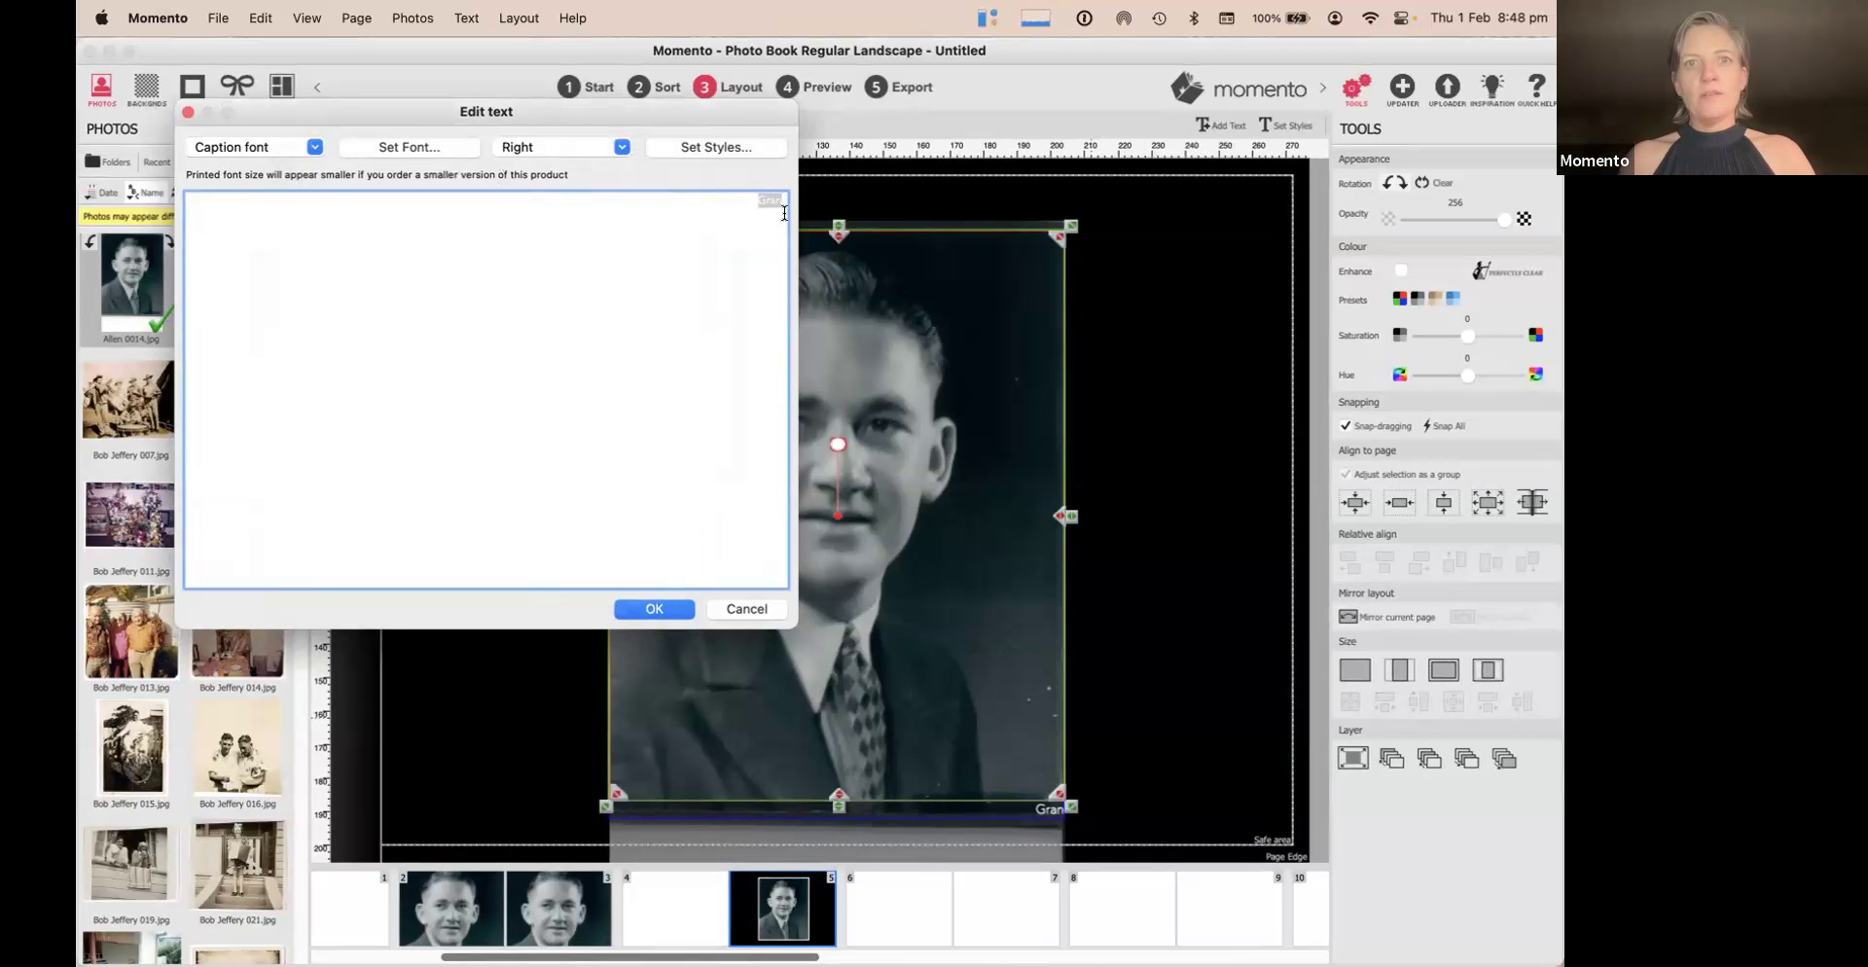
pyautogui.write('dfat')
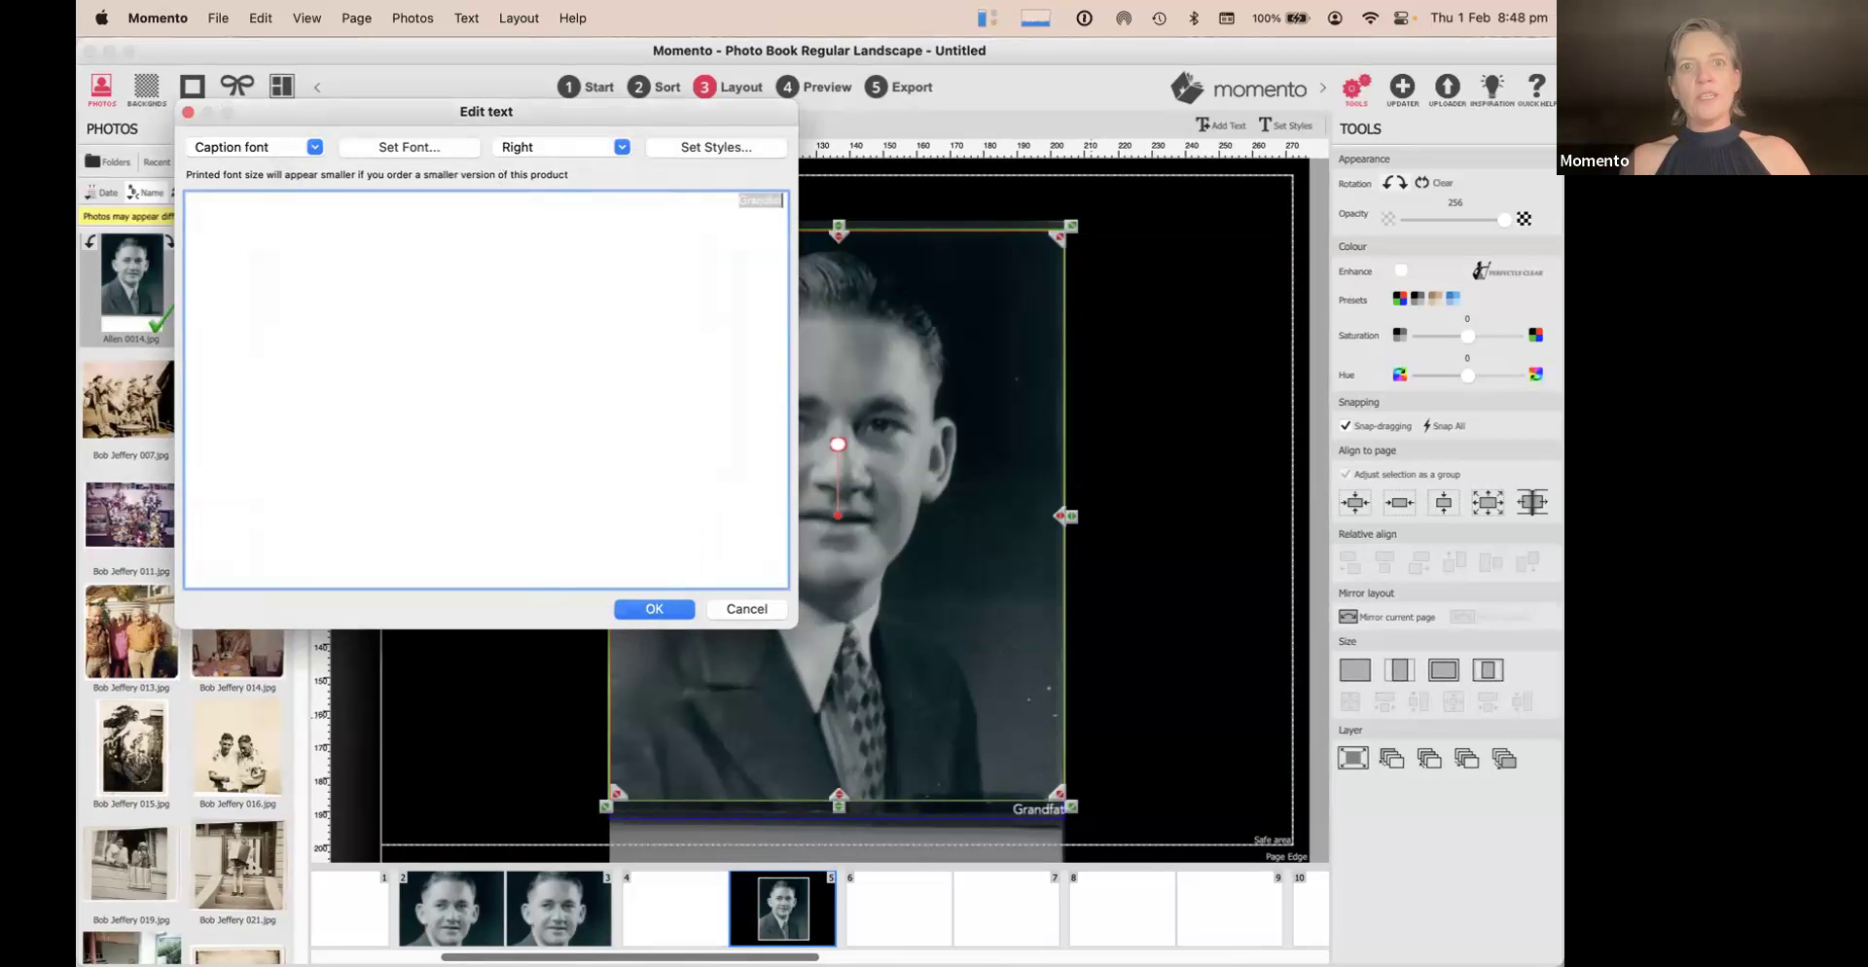
pyautogui.write('her Jeffery')
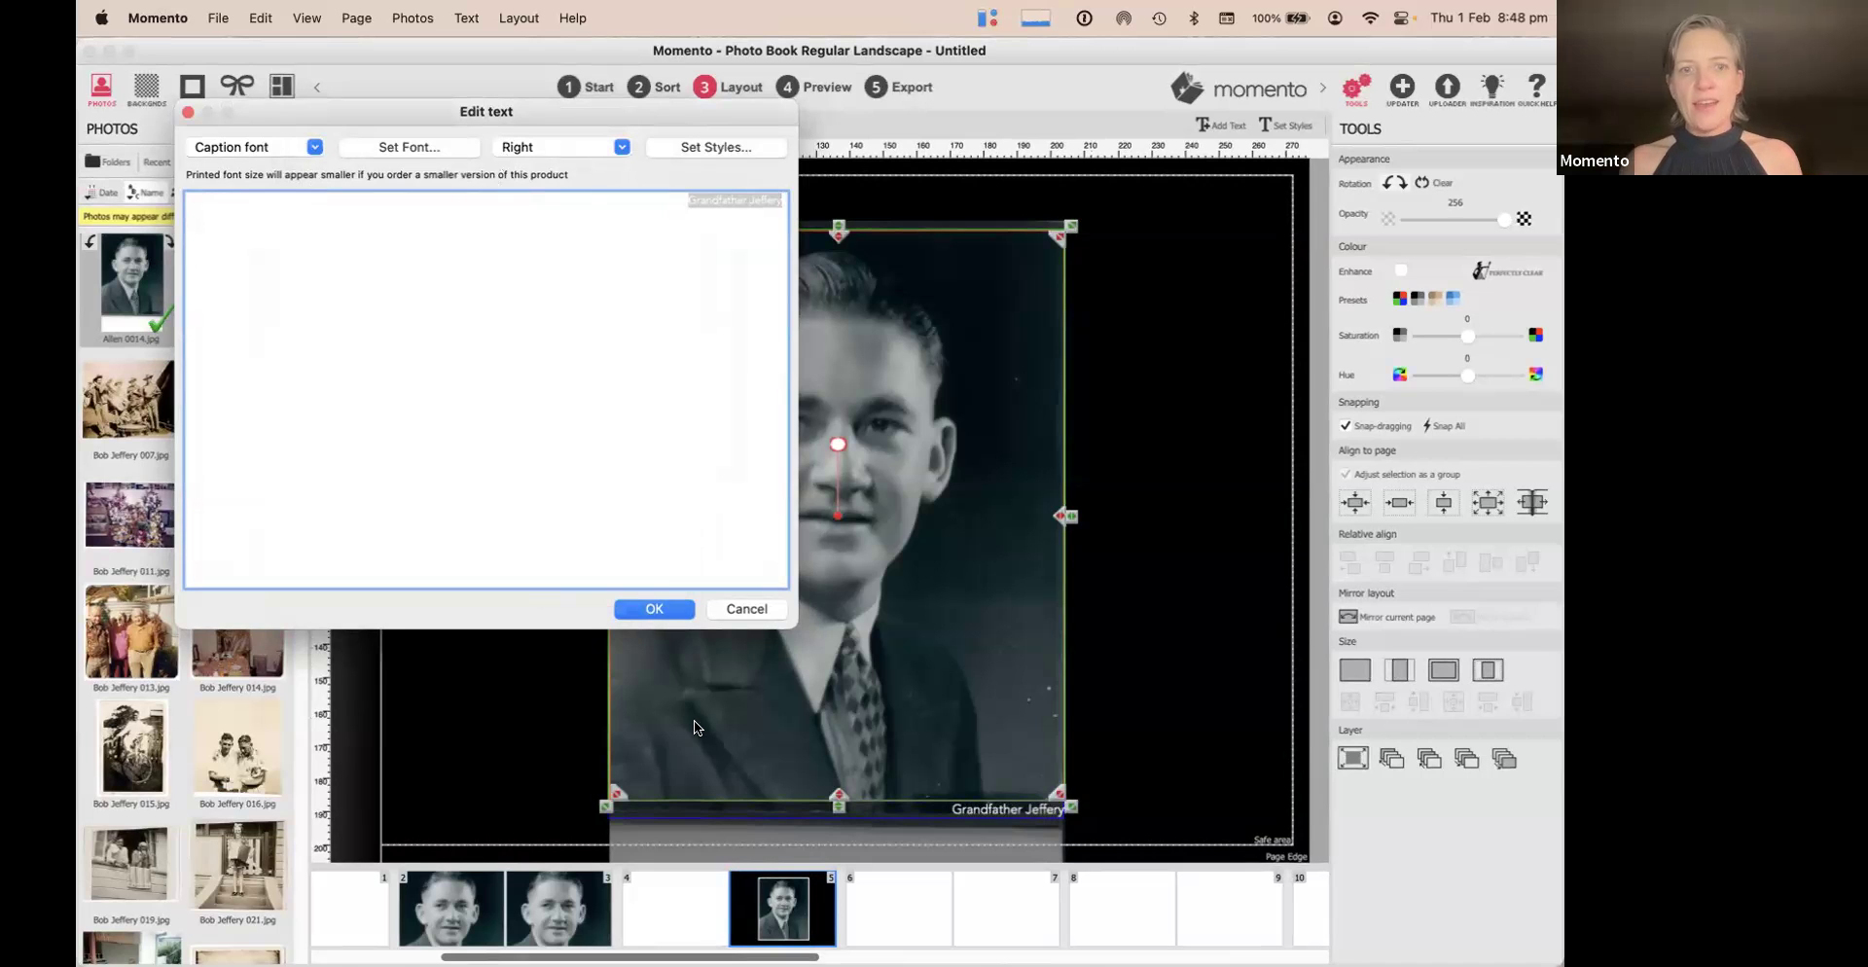
pyautogui.click(653, 608)
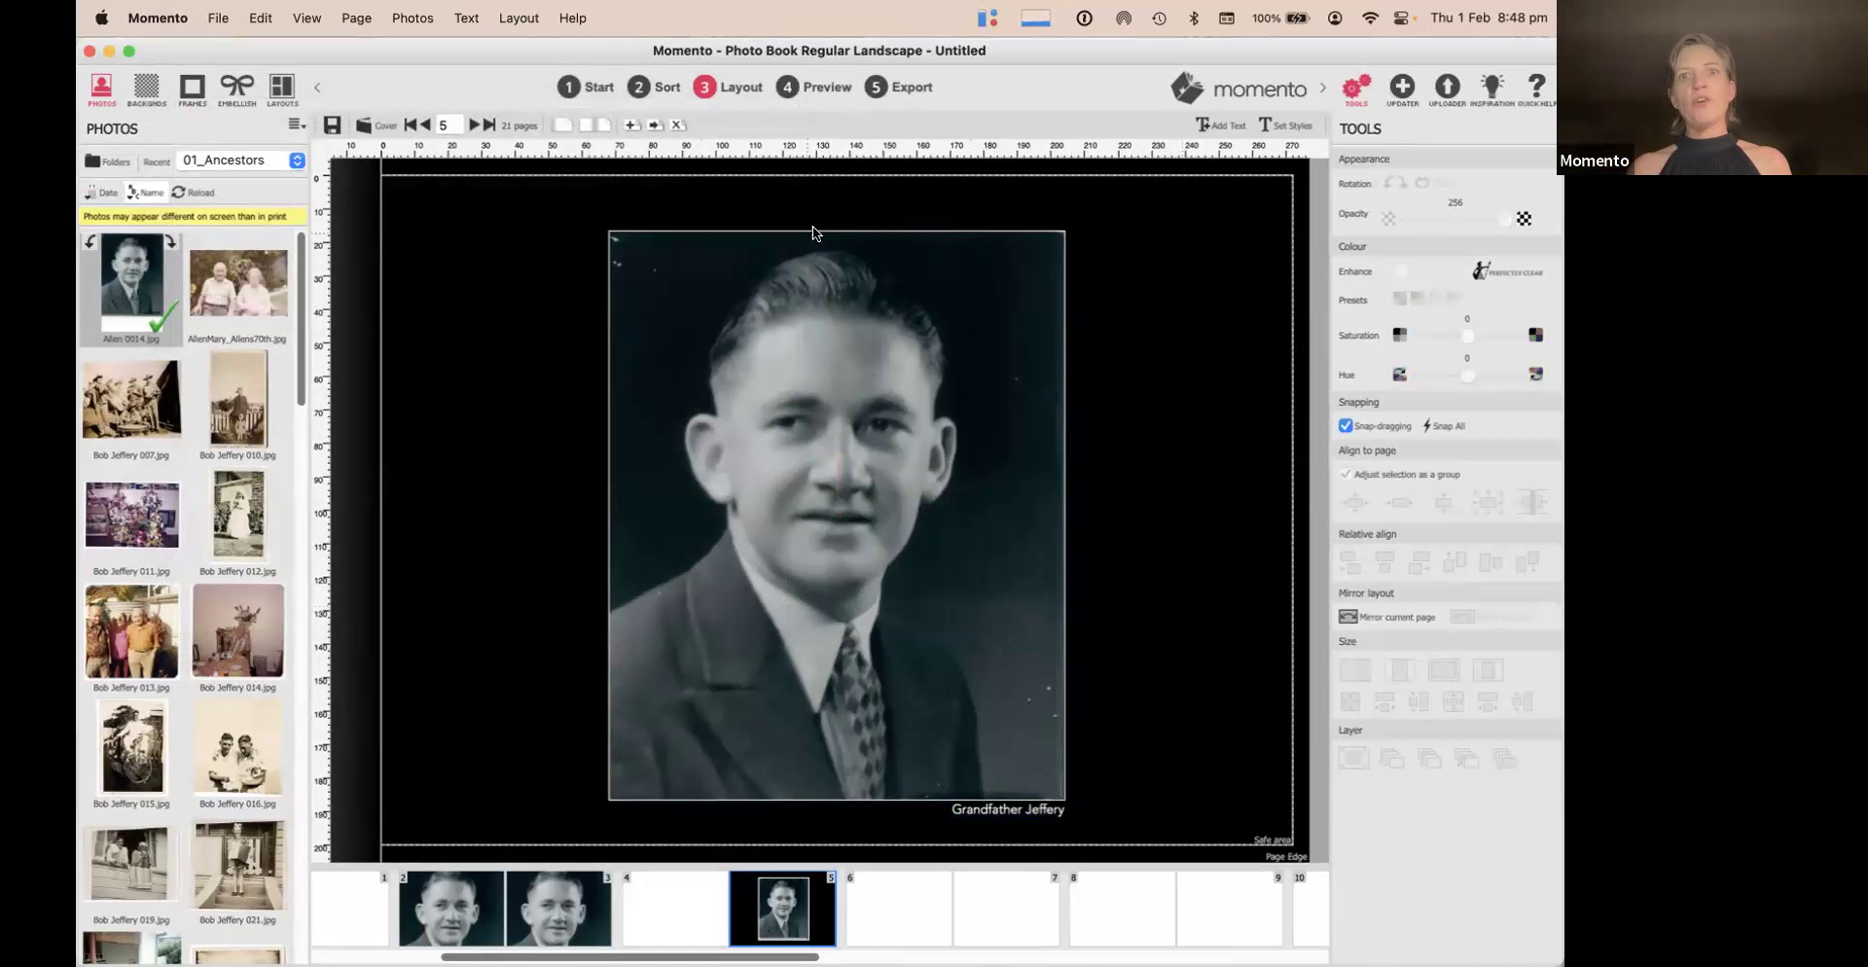
# Preview the pages, then show pages 4 and 5 as a facing-pages spread
pyautogui.click(819, 88)
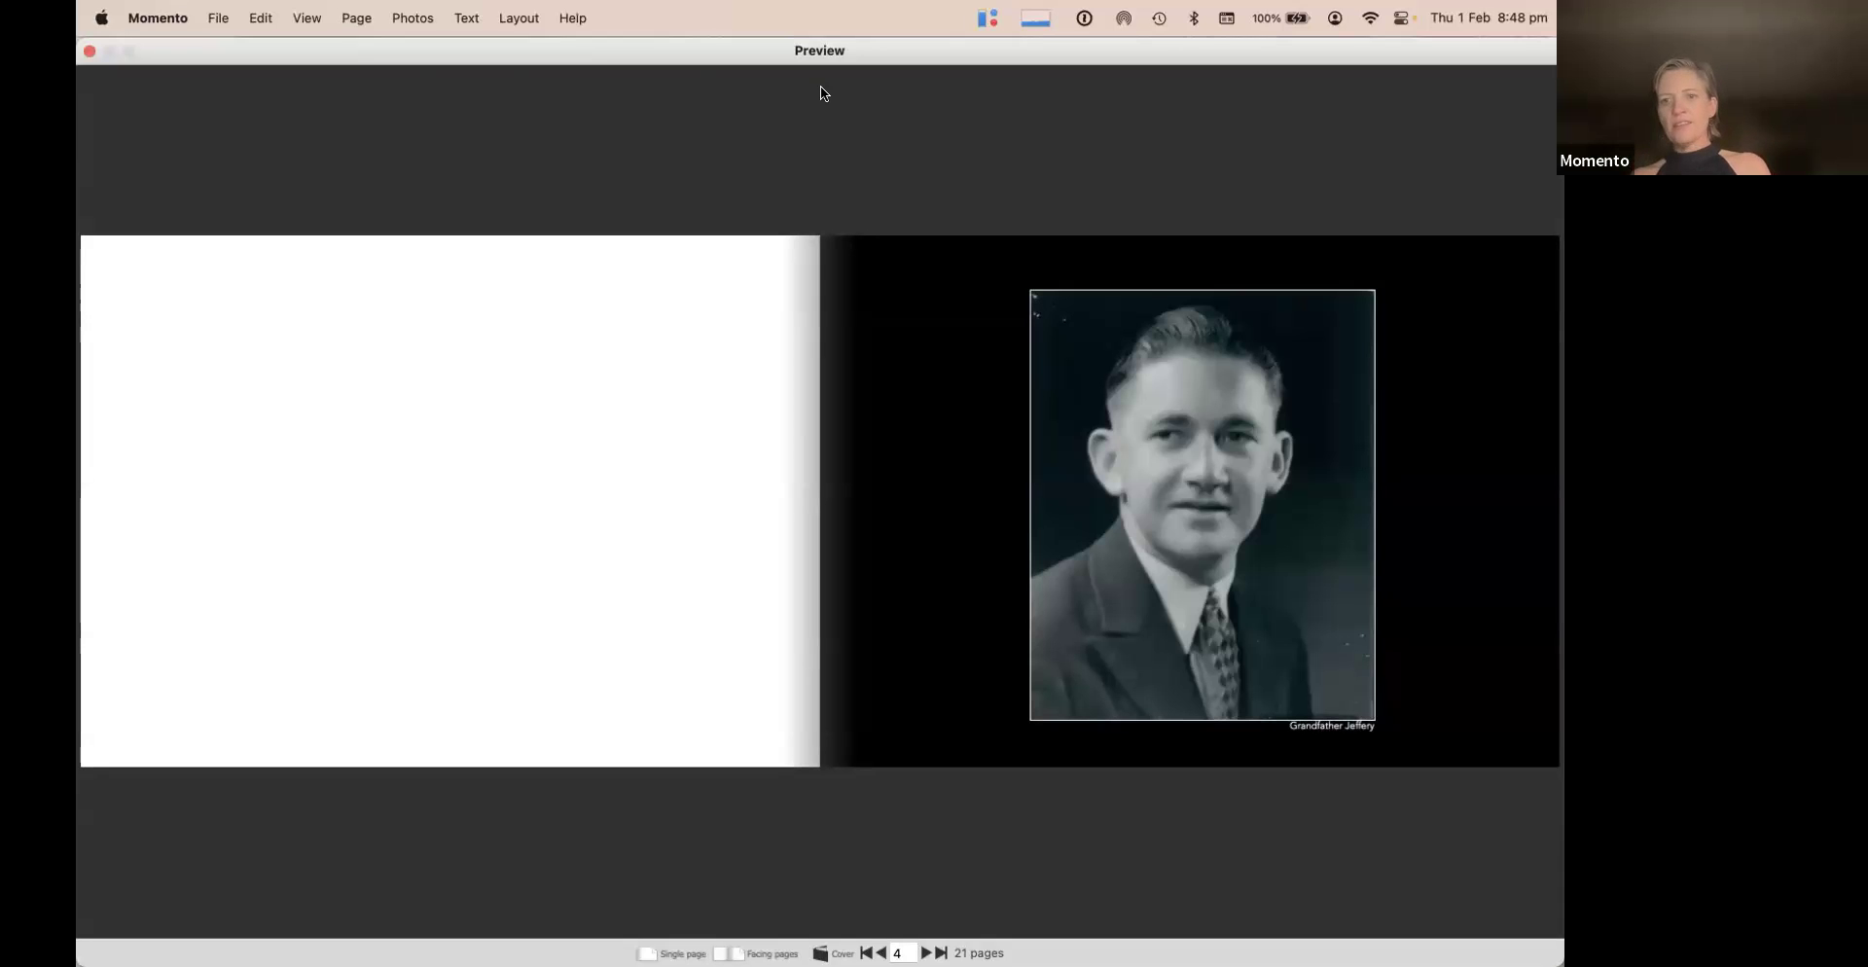
pyautogui.click(88, 50)
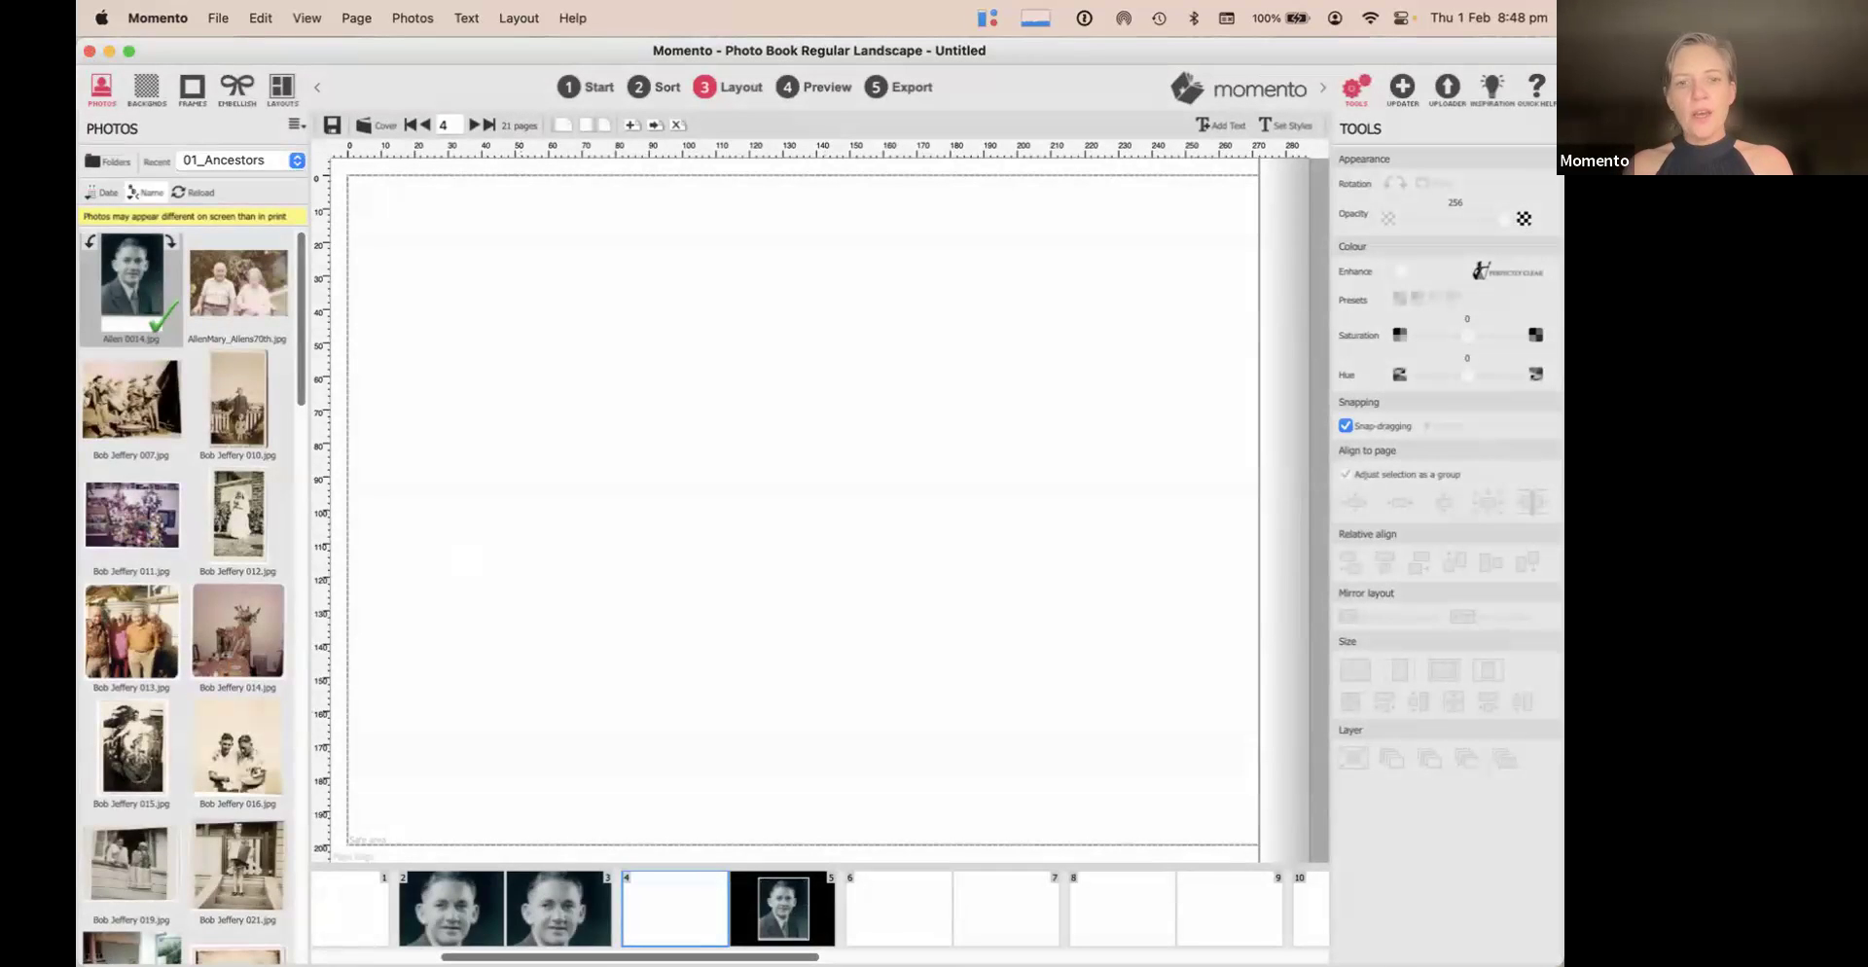
pyautogui.click(790, 908)
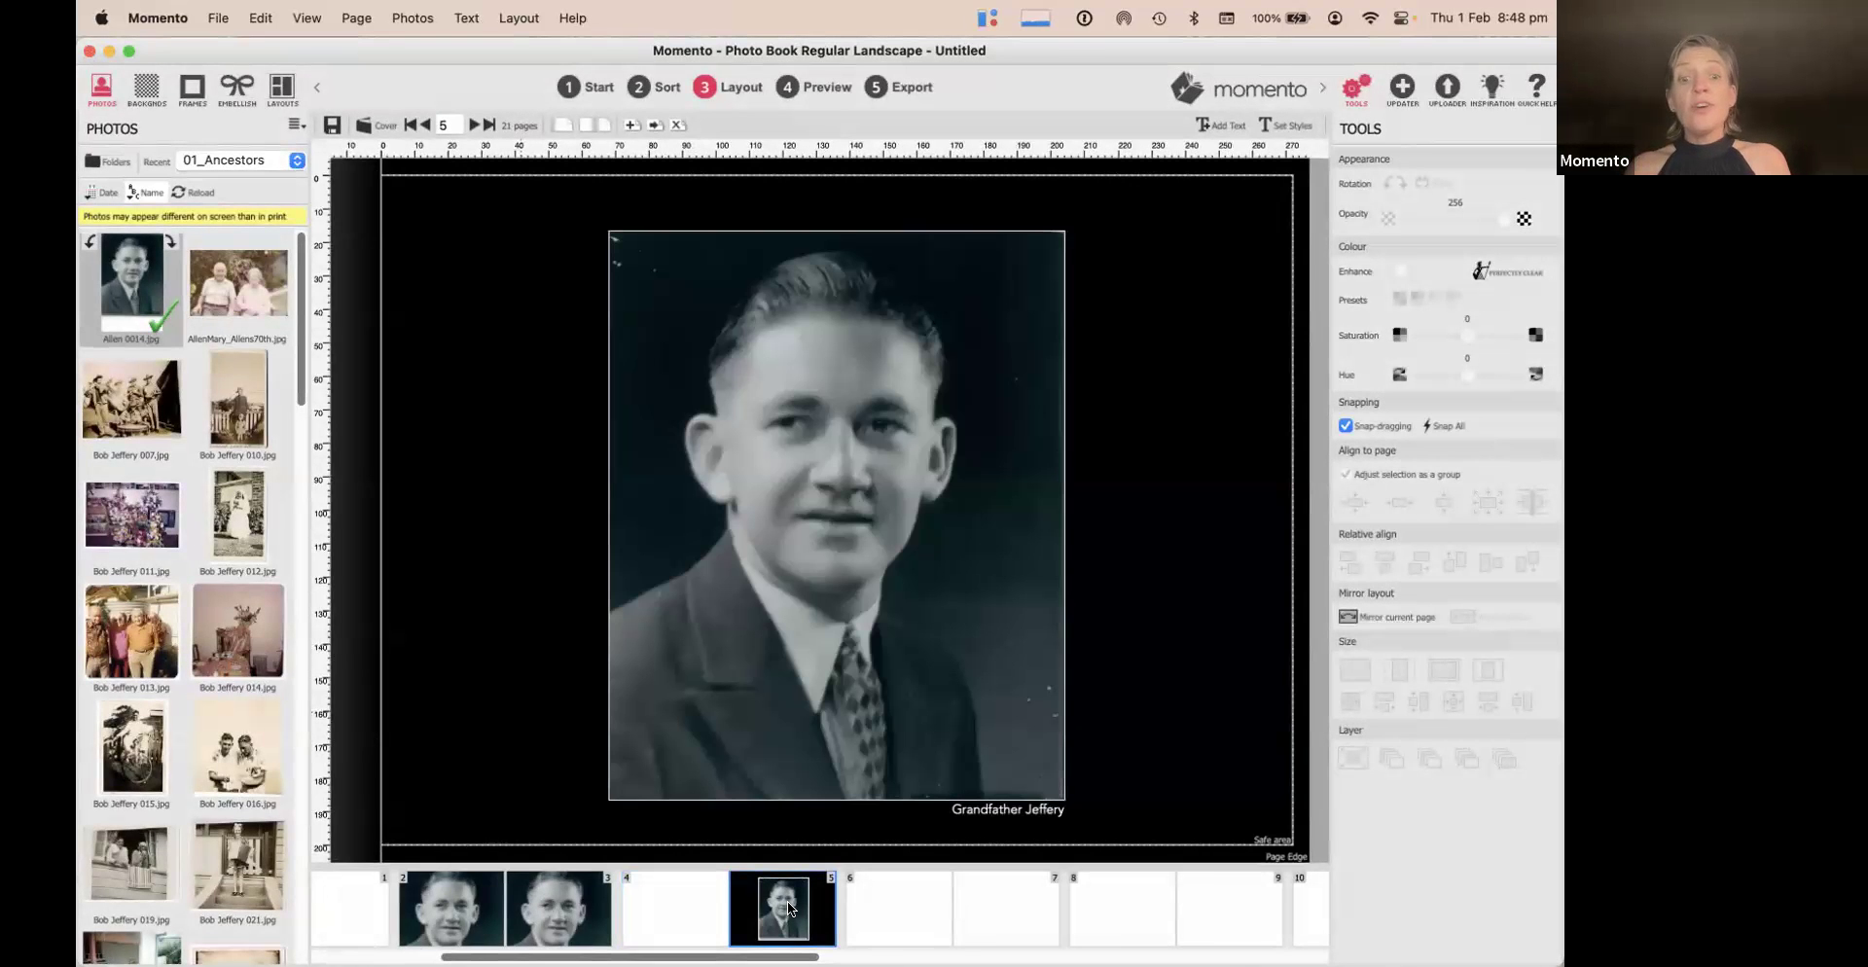
pyautogui.click(693, 903)
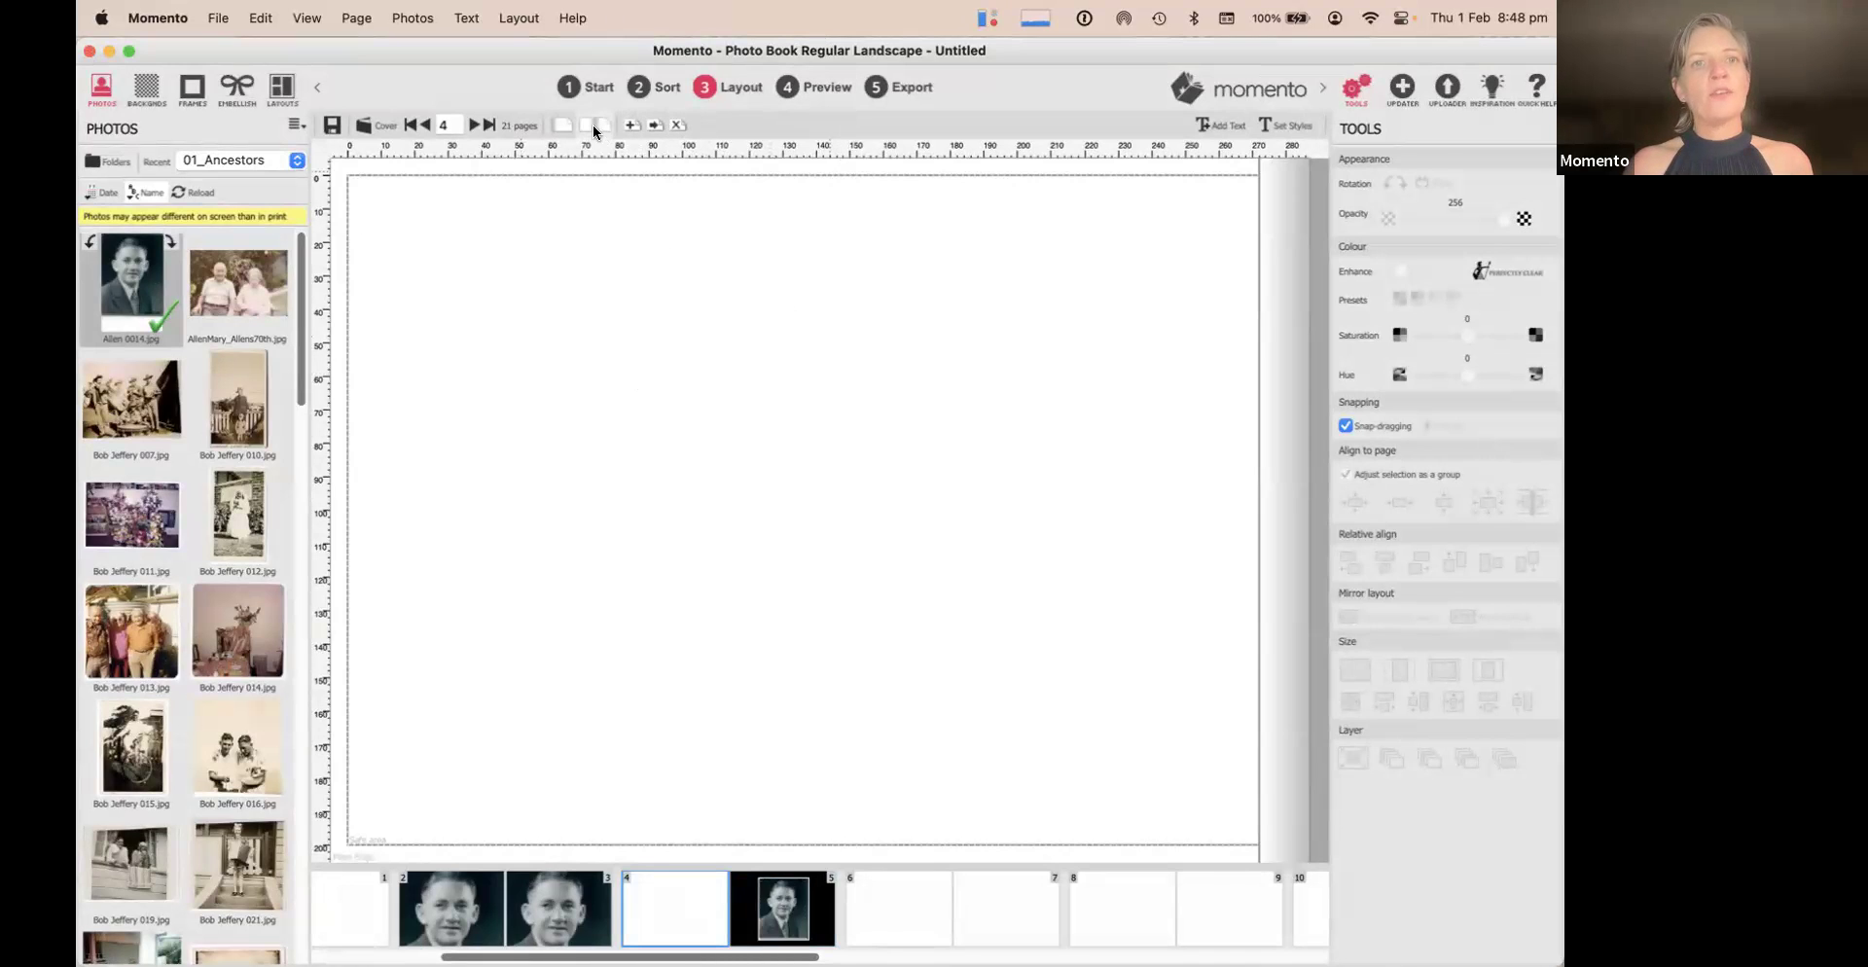
pyautogui.click(593, 127)
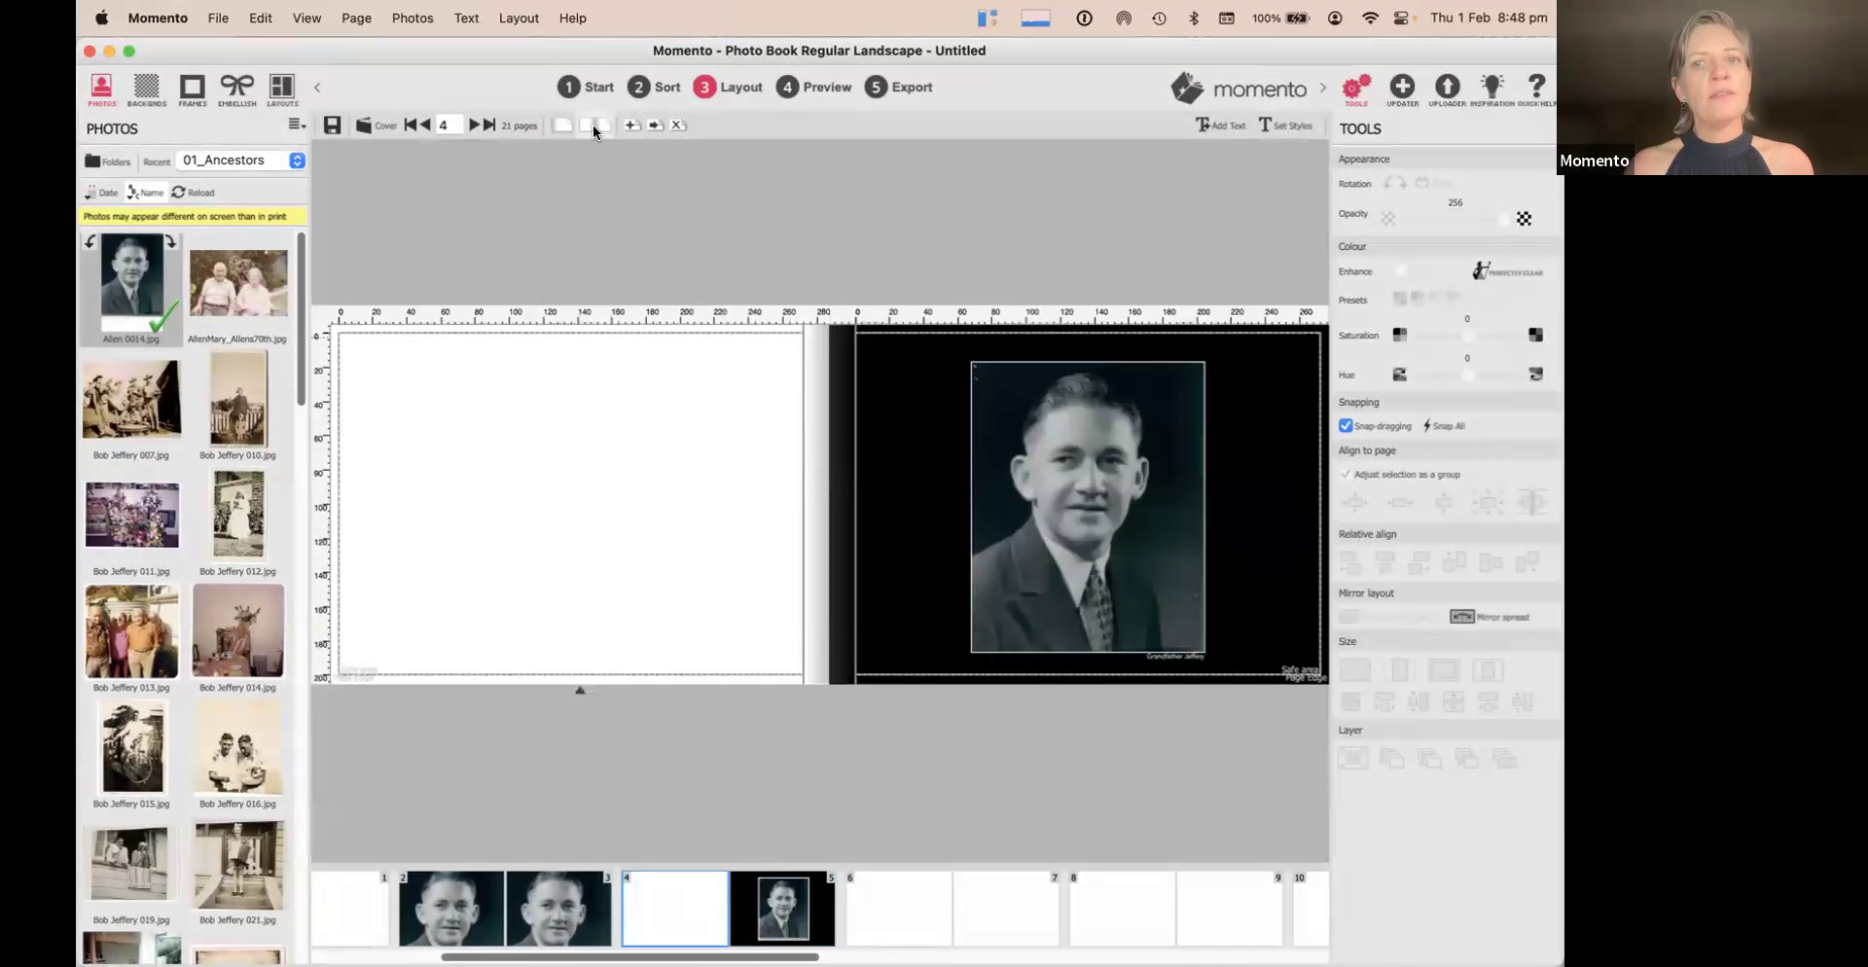
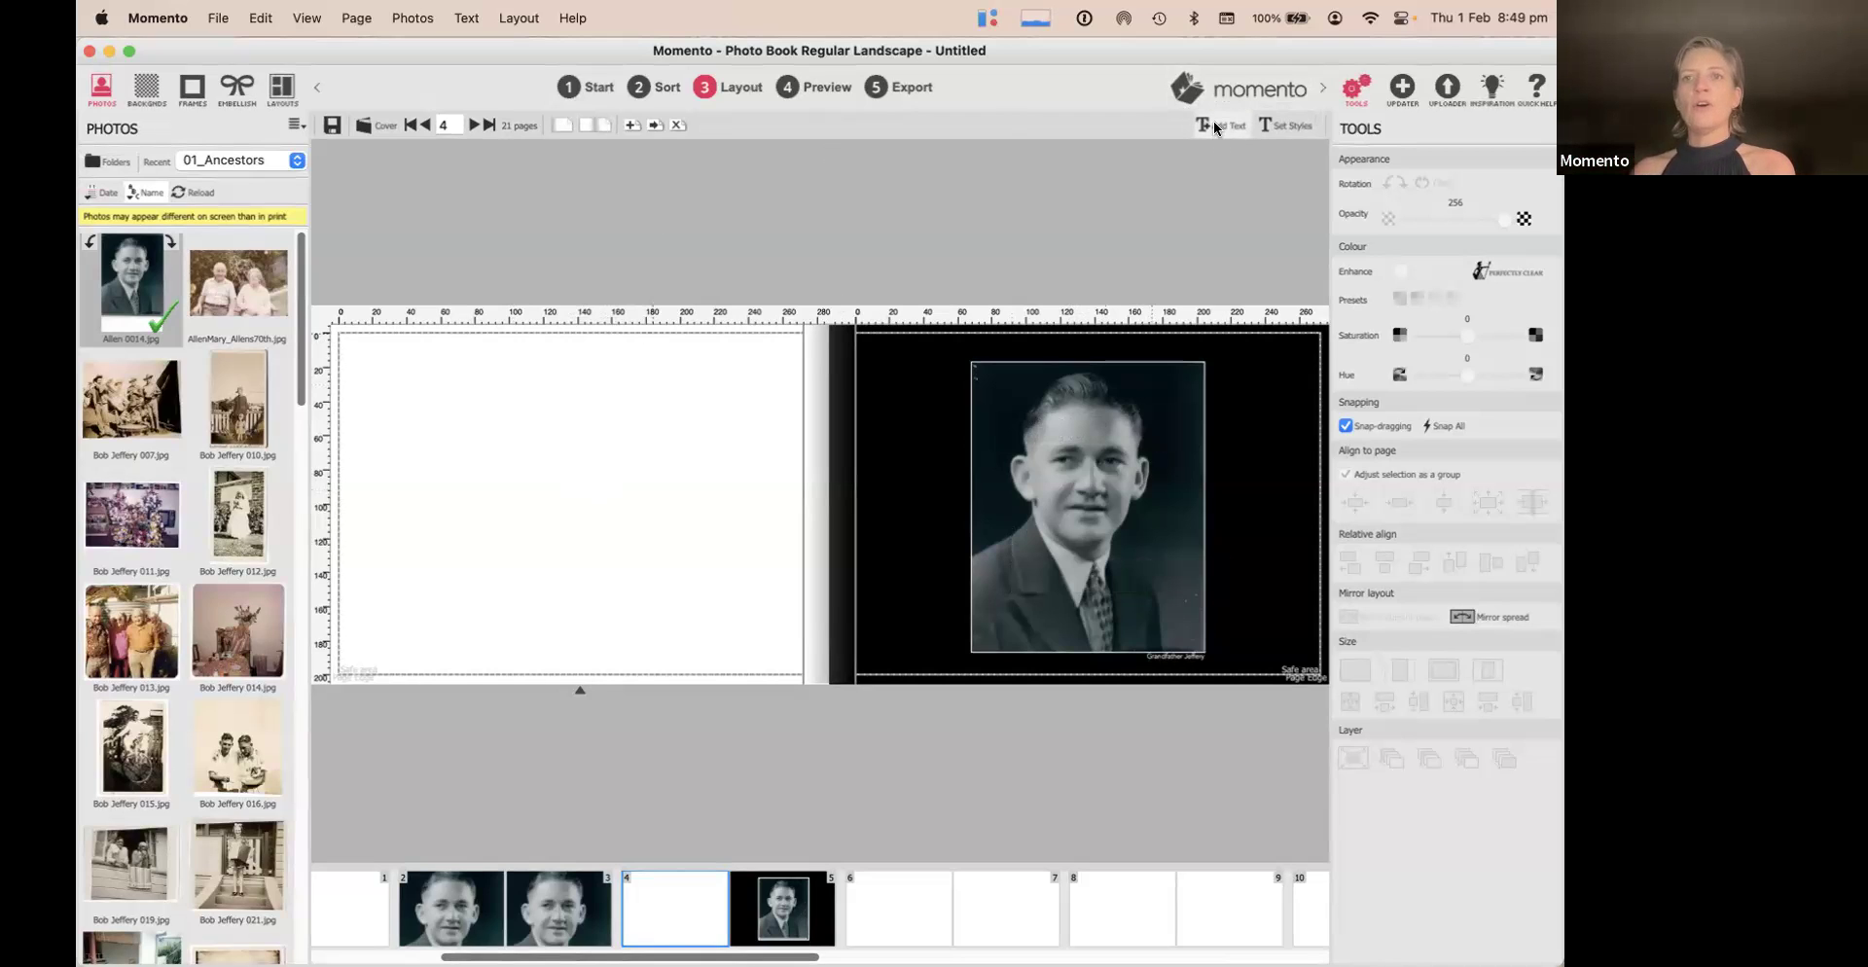
# Place a new text item on the blank left page and make headings centred by default
pyautogui.click(1213, 127)
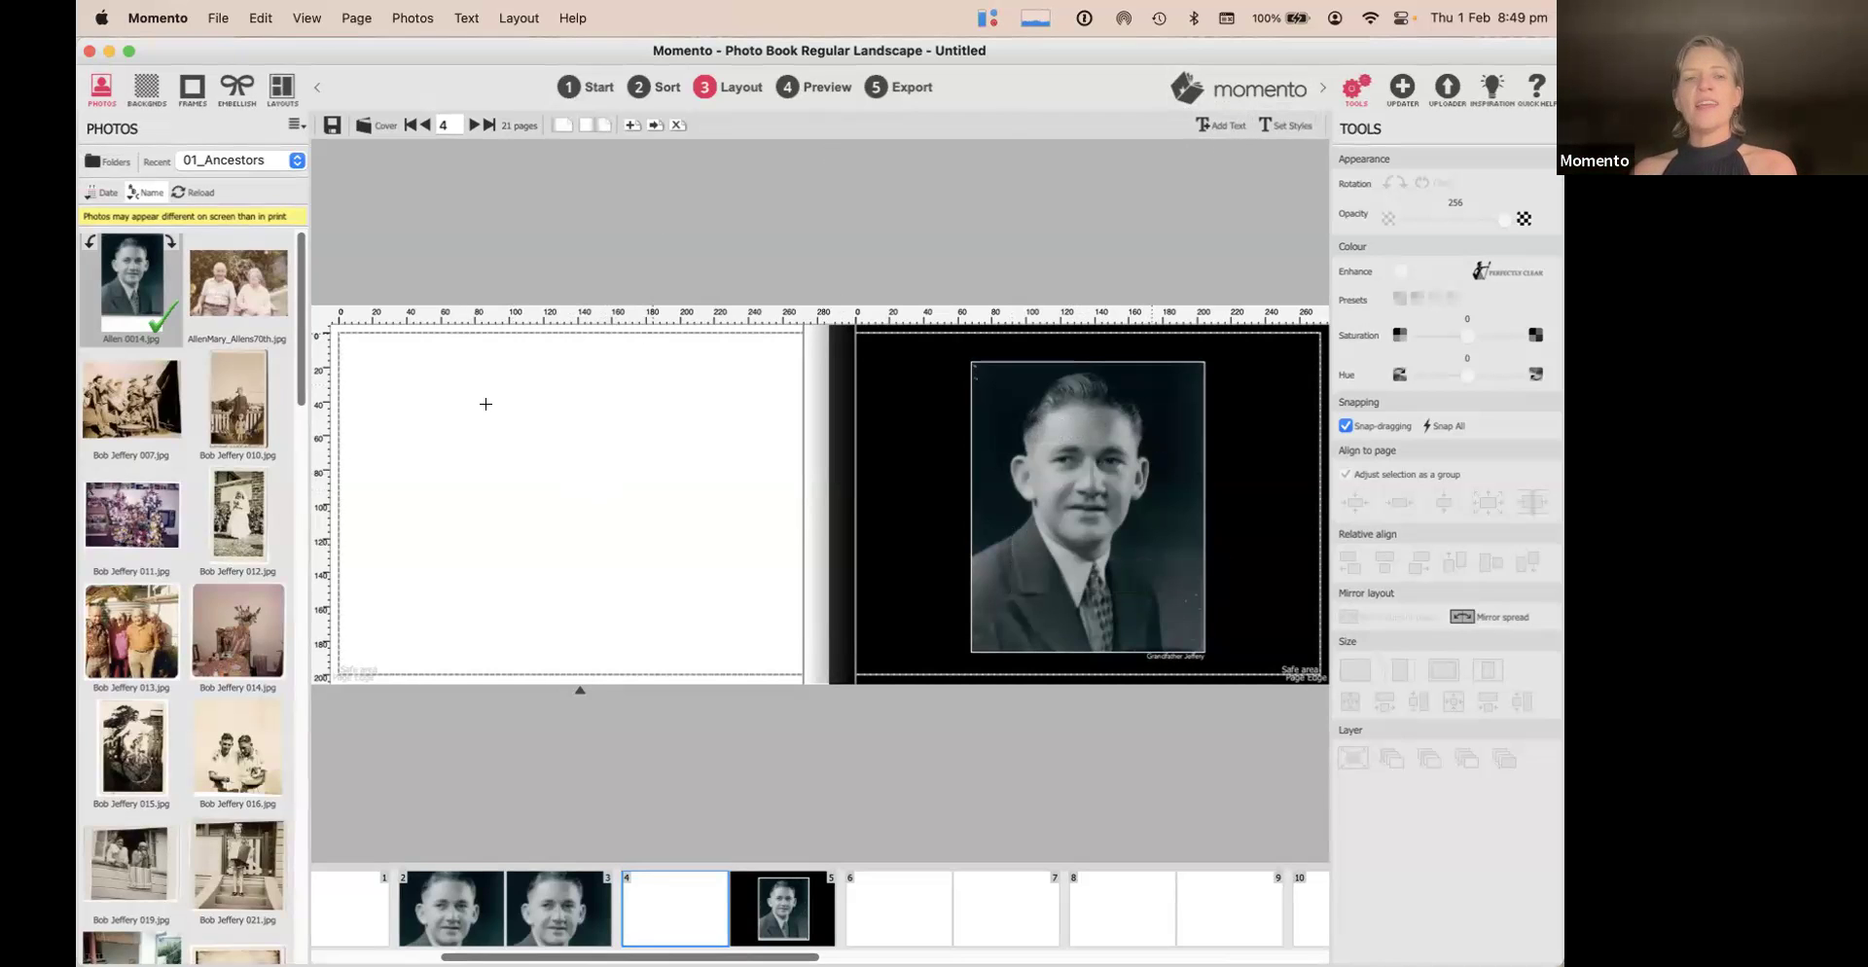
pyautogui.click(435, 431)
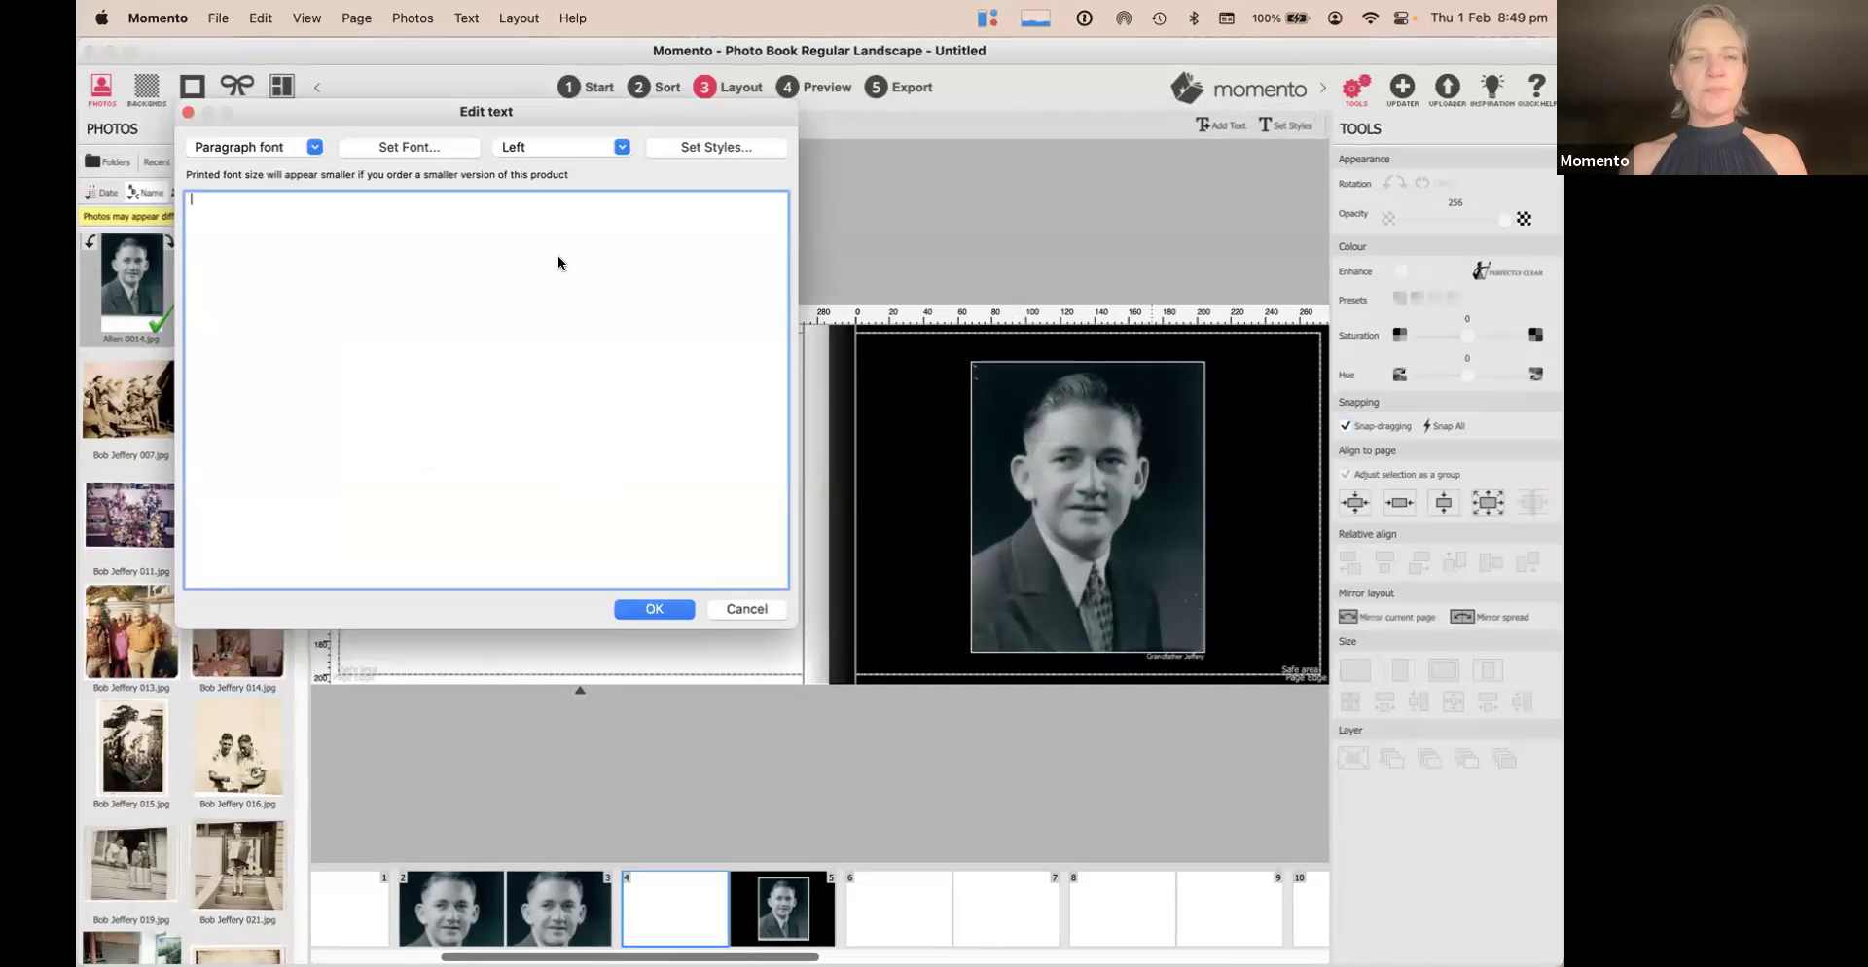
pyautogui.click(720, 147)
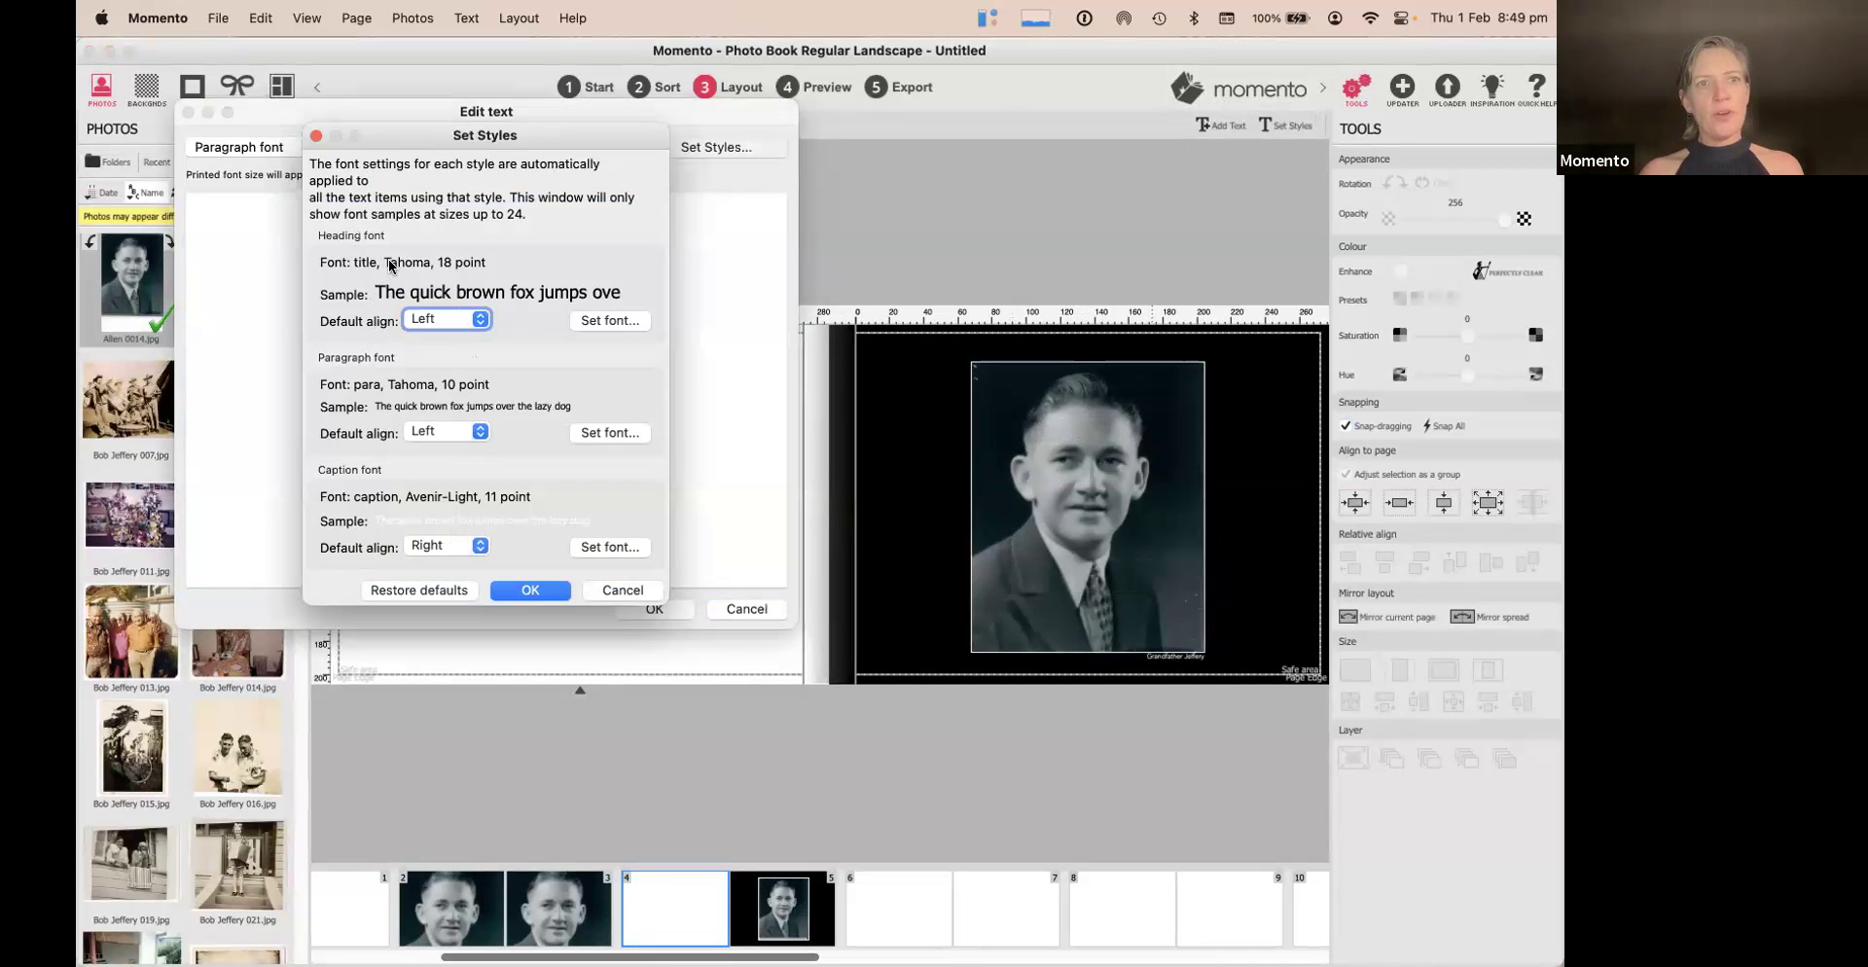
pyautogui.click(478, 319)
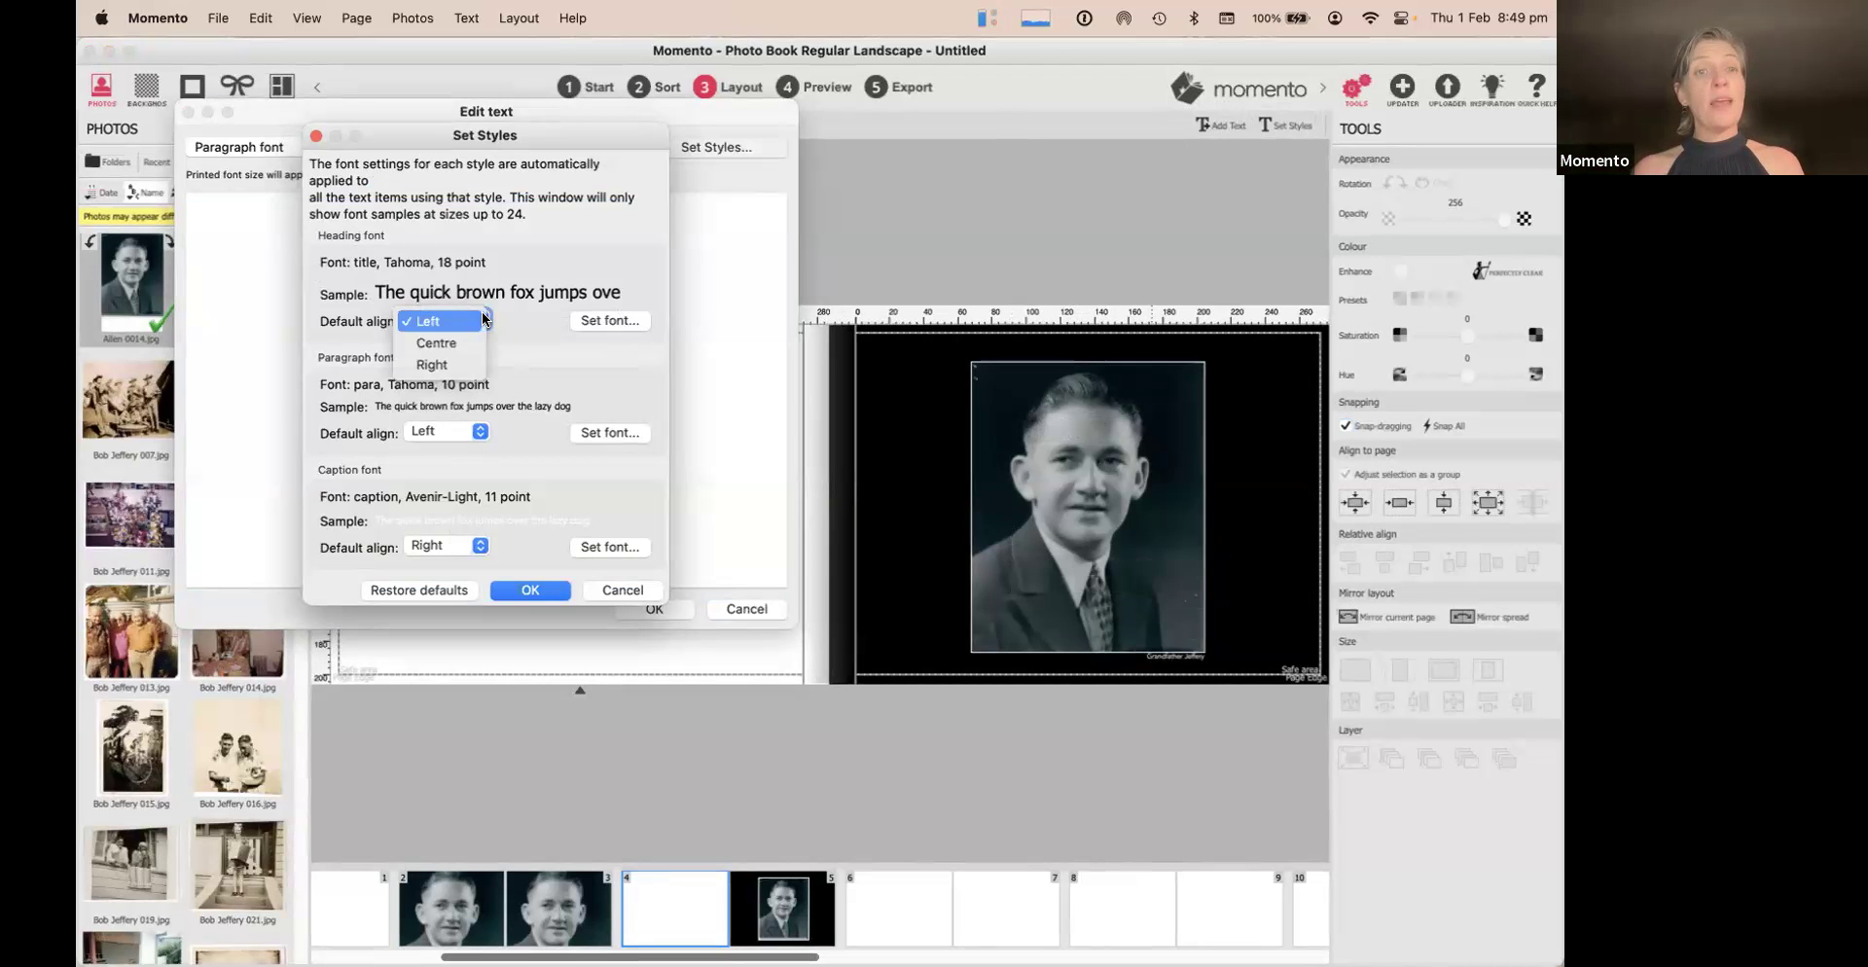
pyautogui.click(438, 343)
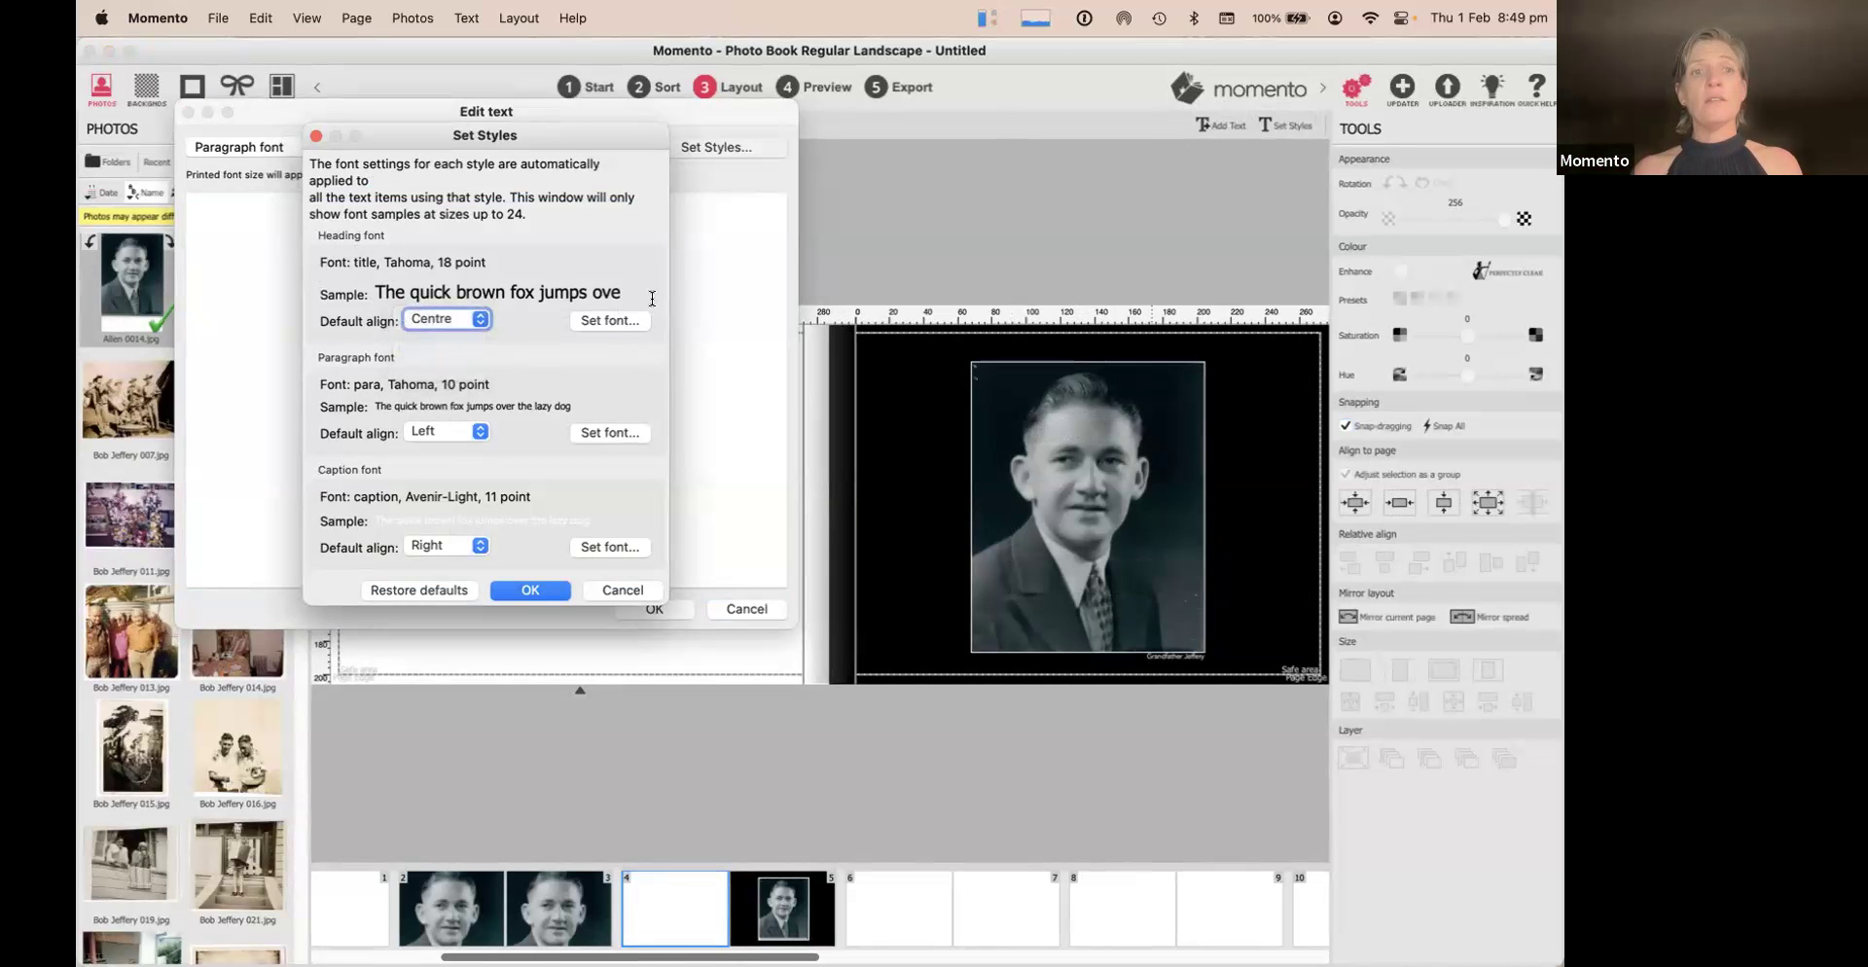
# Set the heading font to BROLIMO in dark red at 24 point and save the styles
pyautogui.click(609, 321)
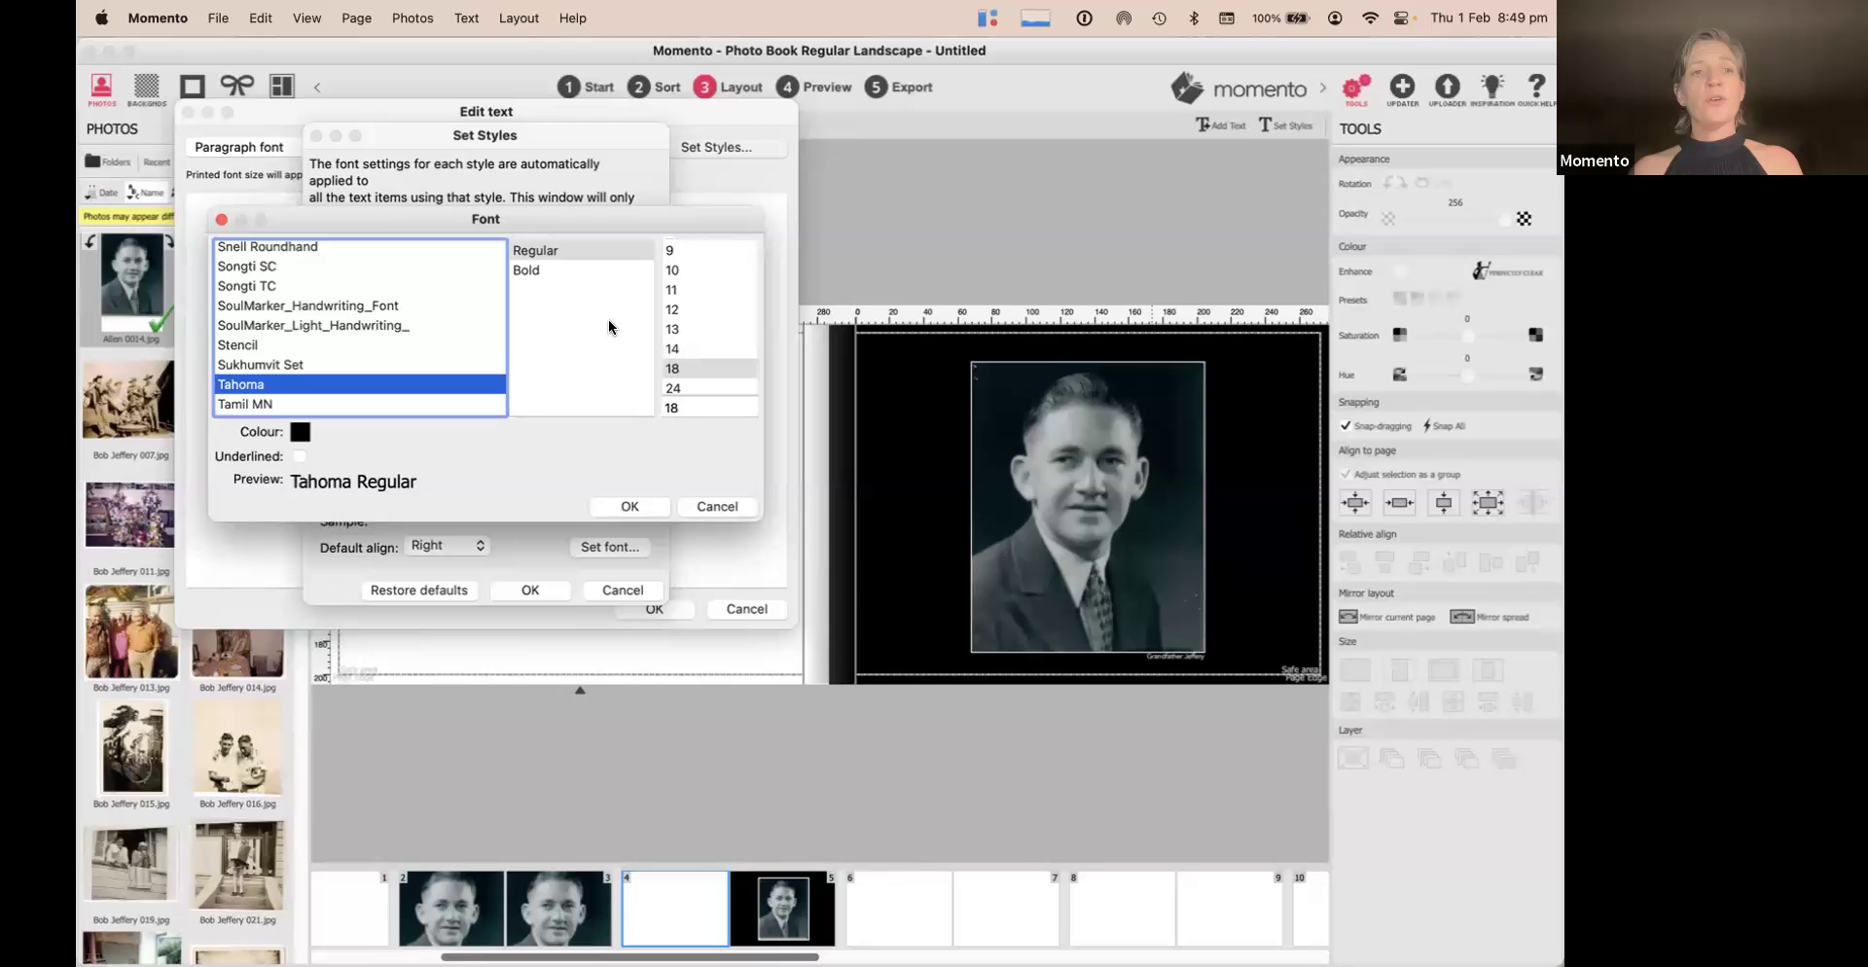
pyautogui.press('b')
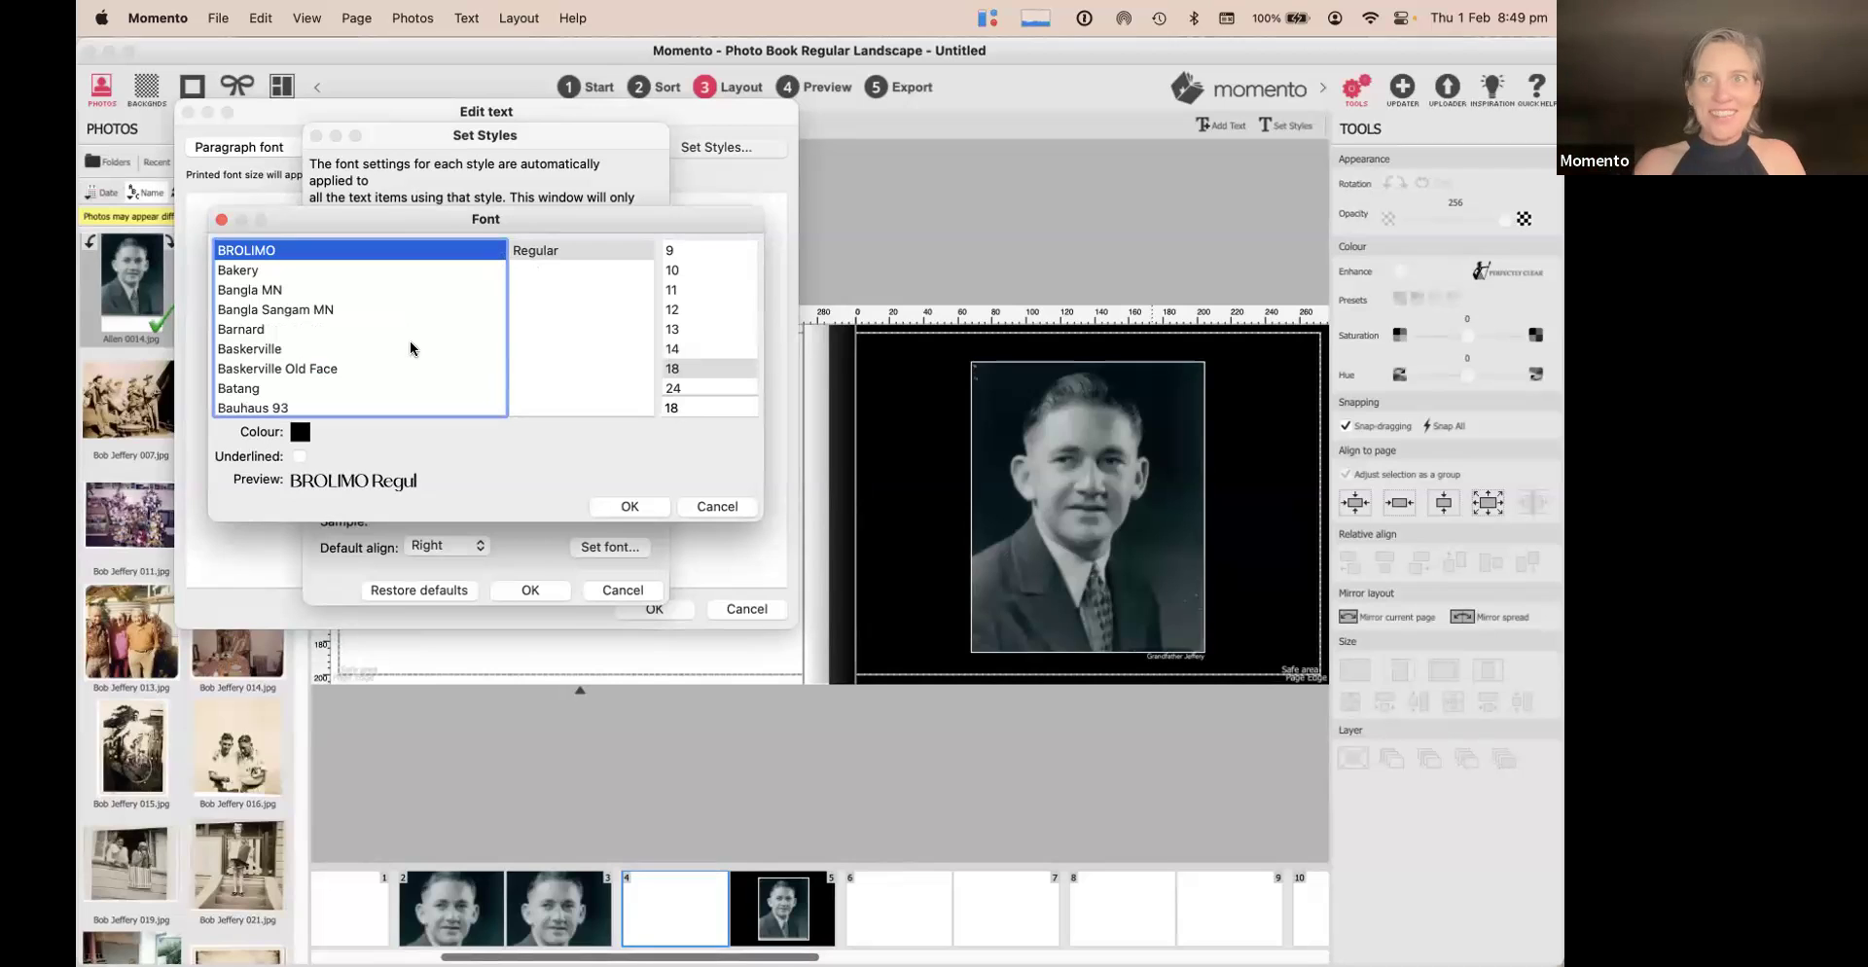
pyautogui.click(300, 432)
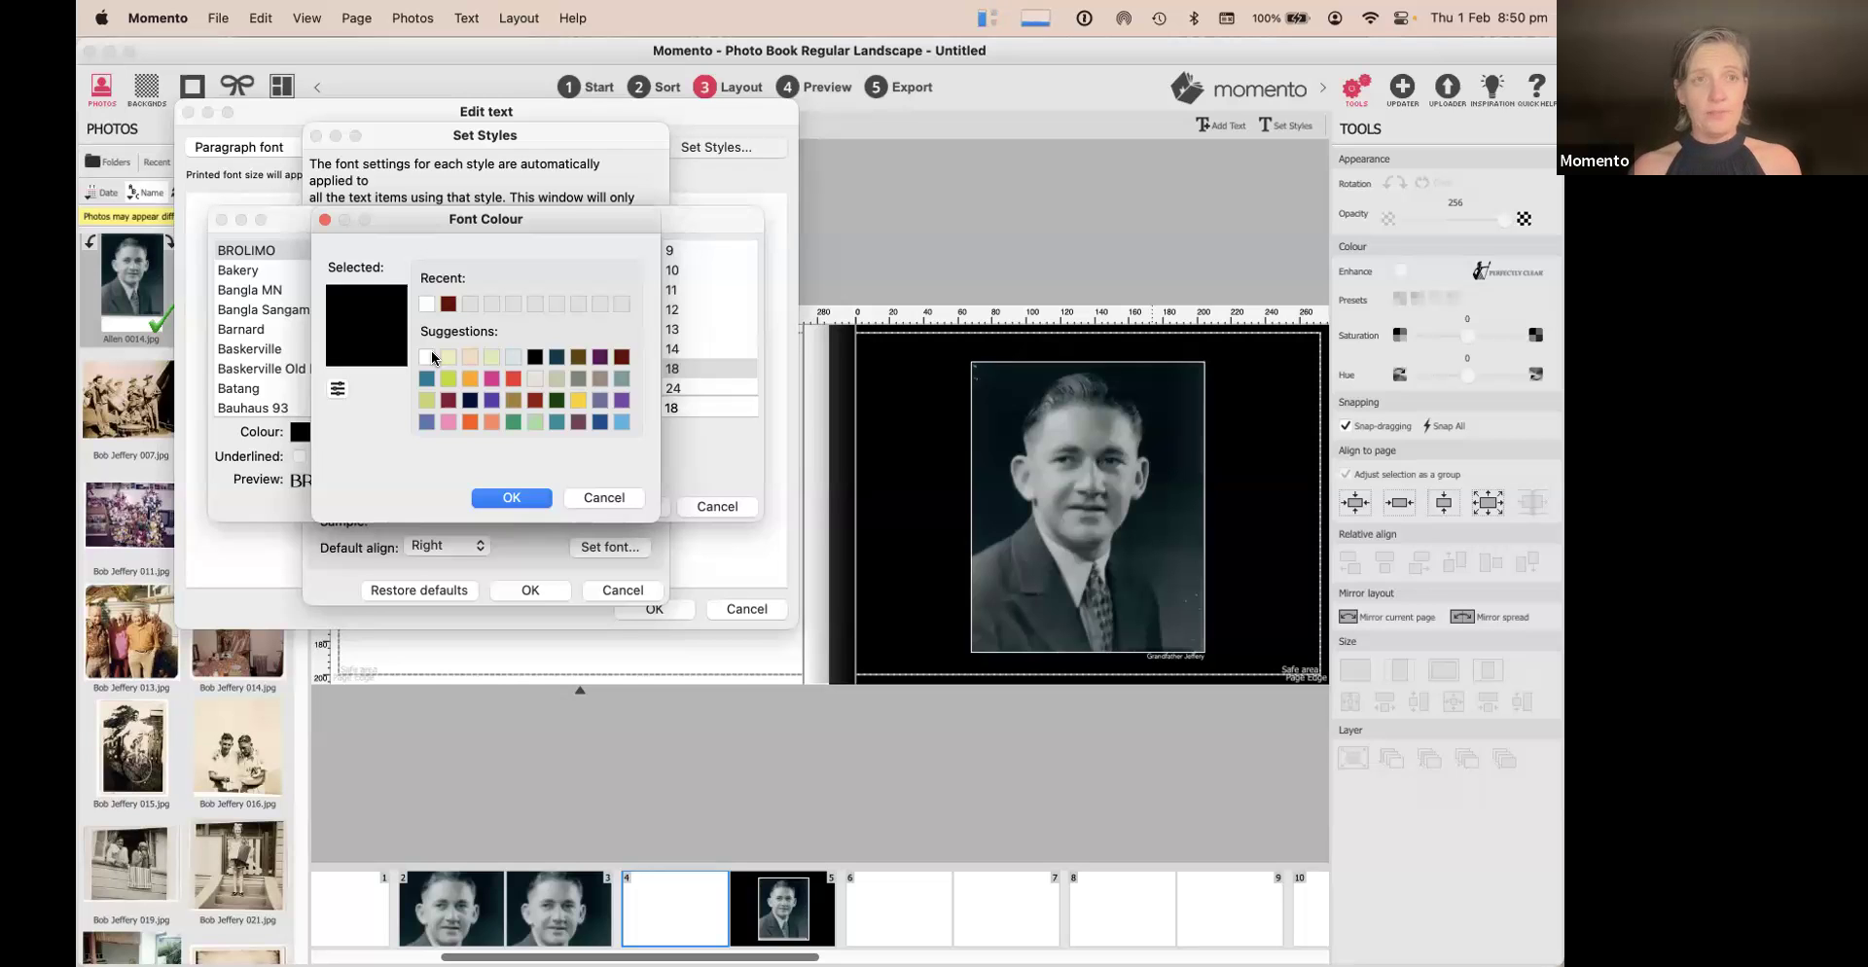
pyautogui.click(621, 358)
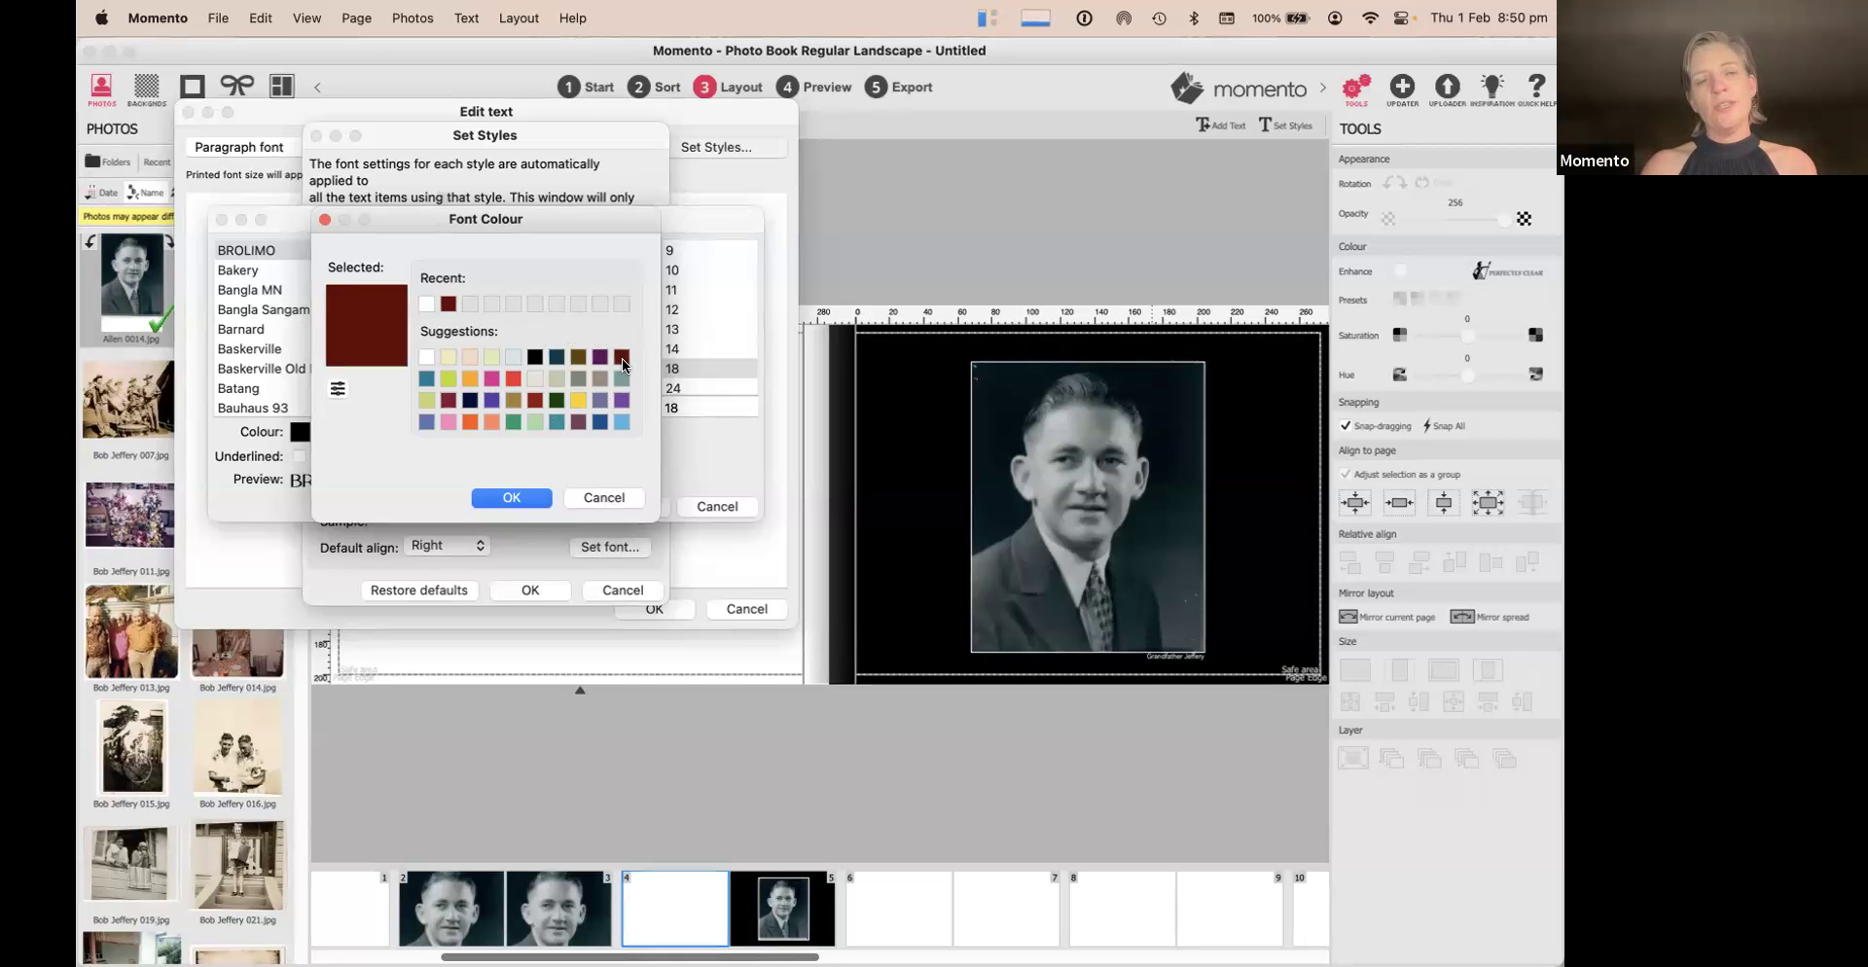
pyautogui.click(512, 498)
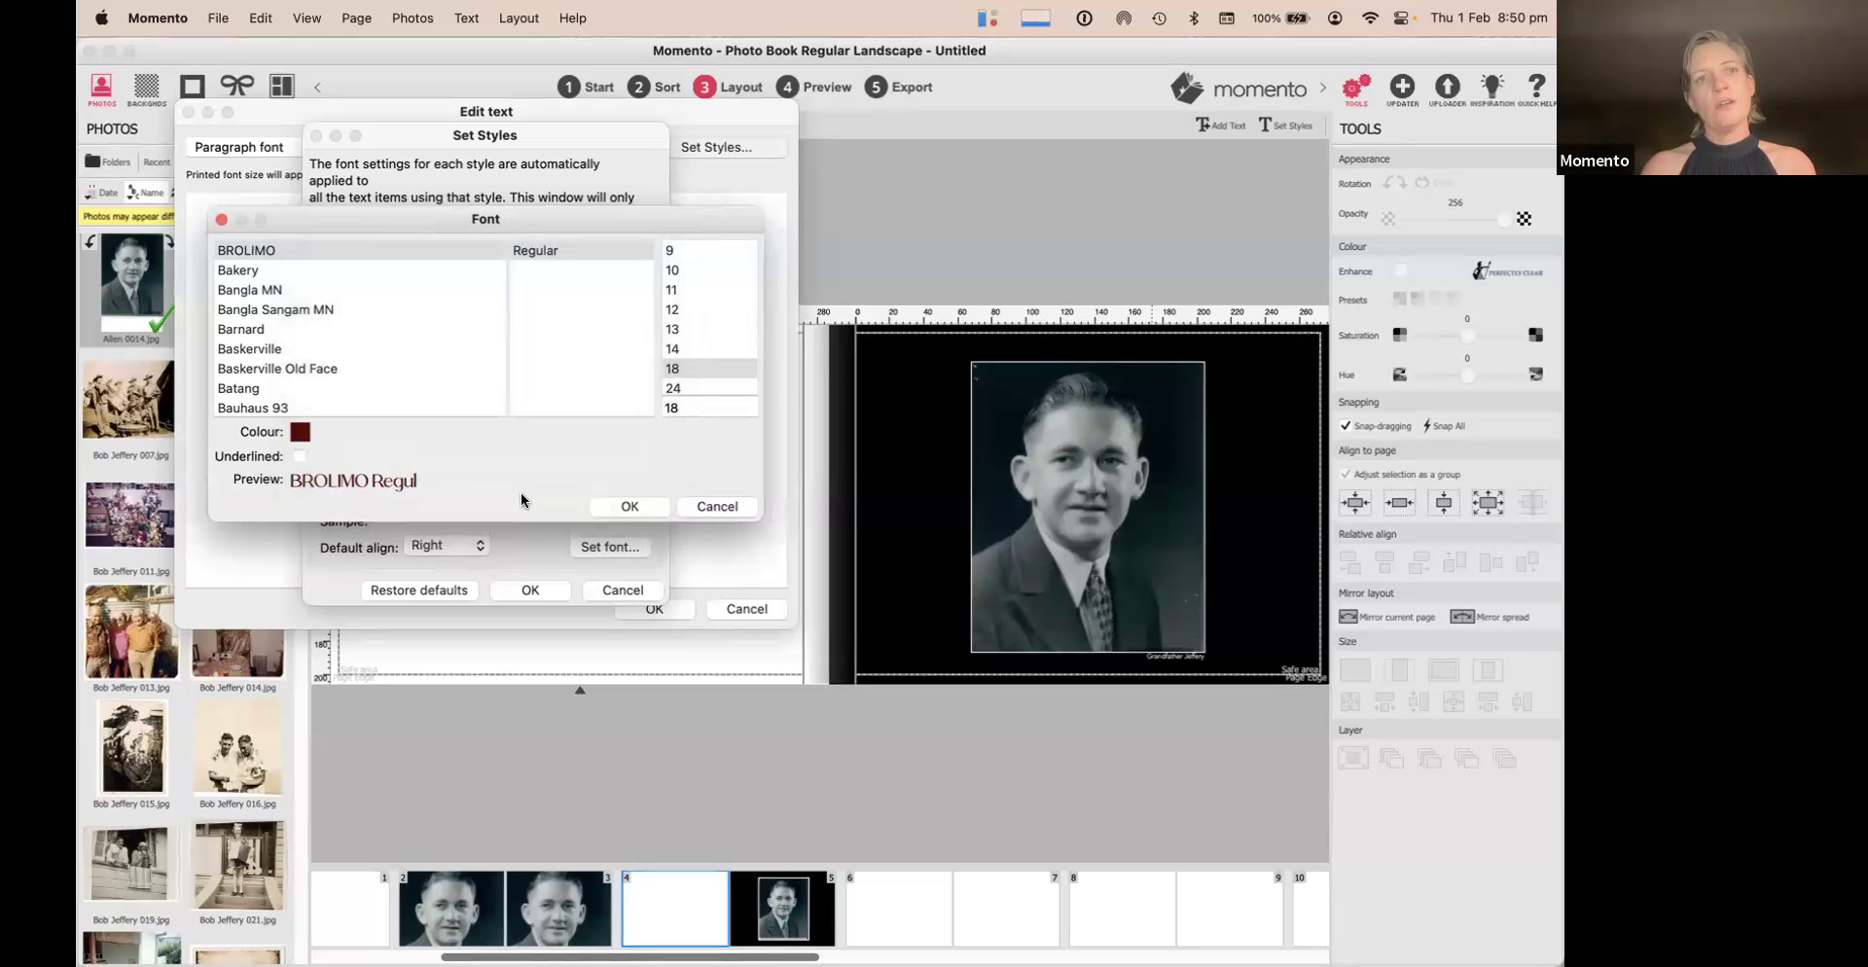
pyautogui.scroll(-3, 699, 362)
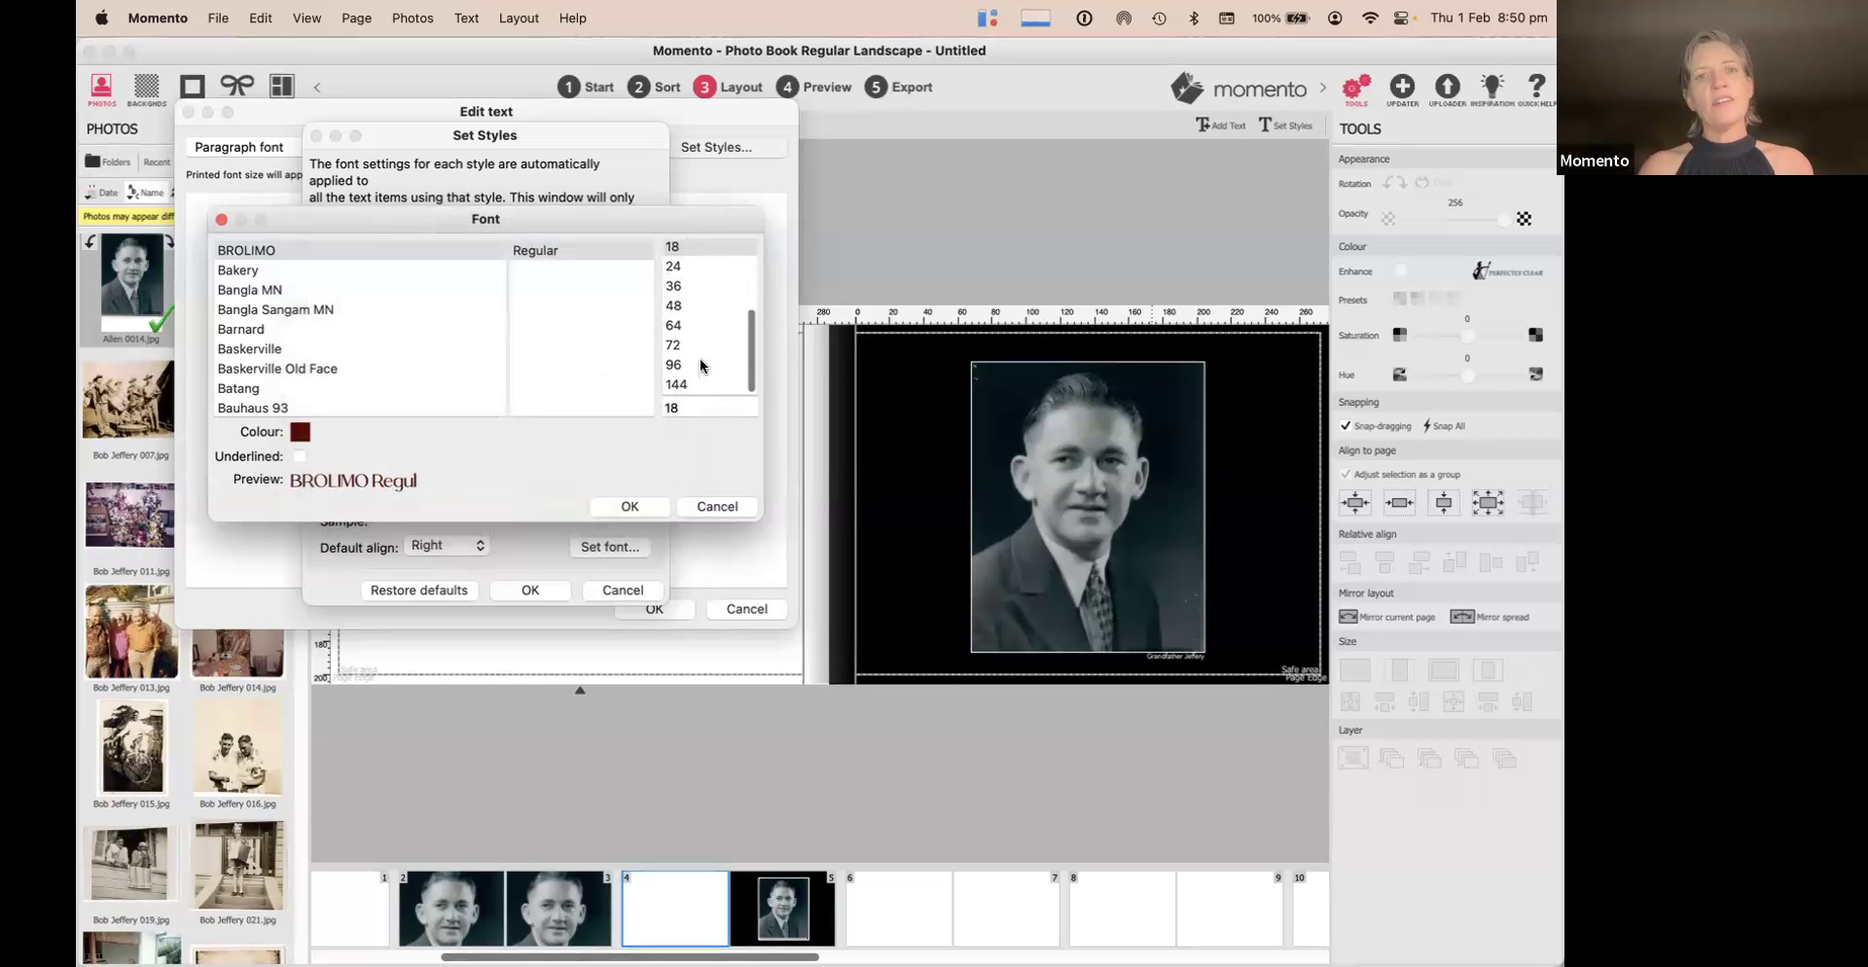
pyautogui.click(681, 267)
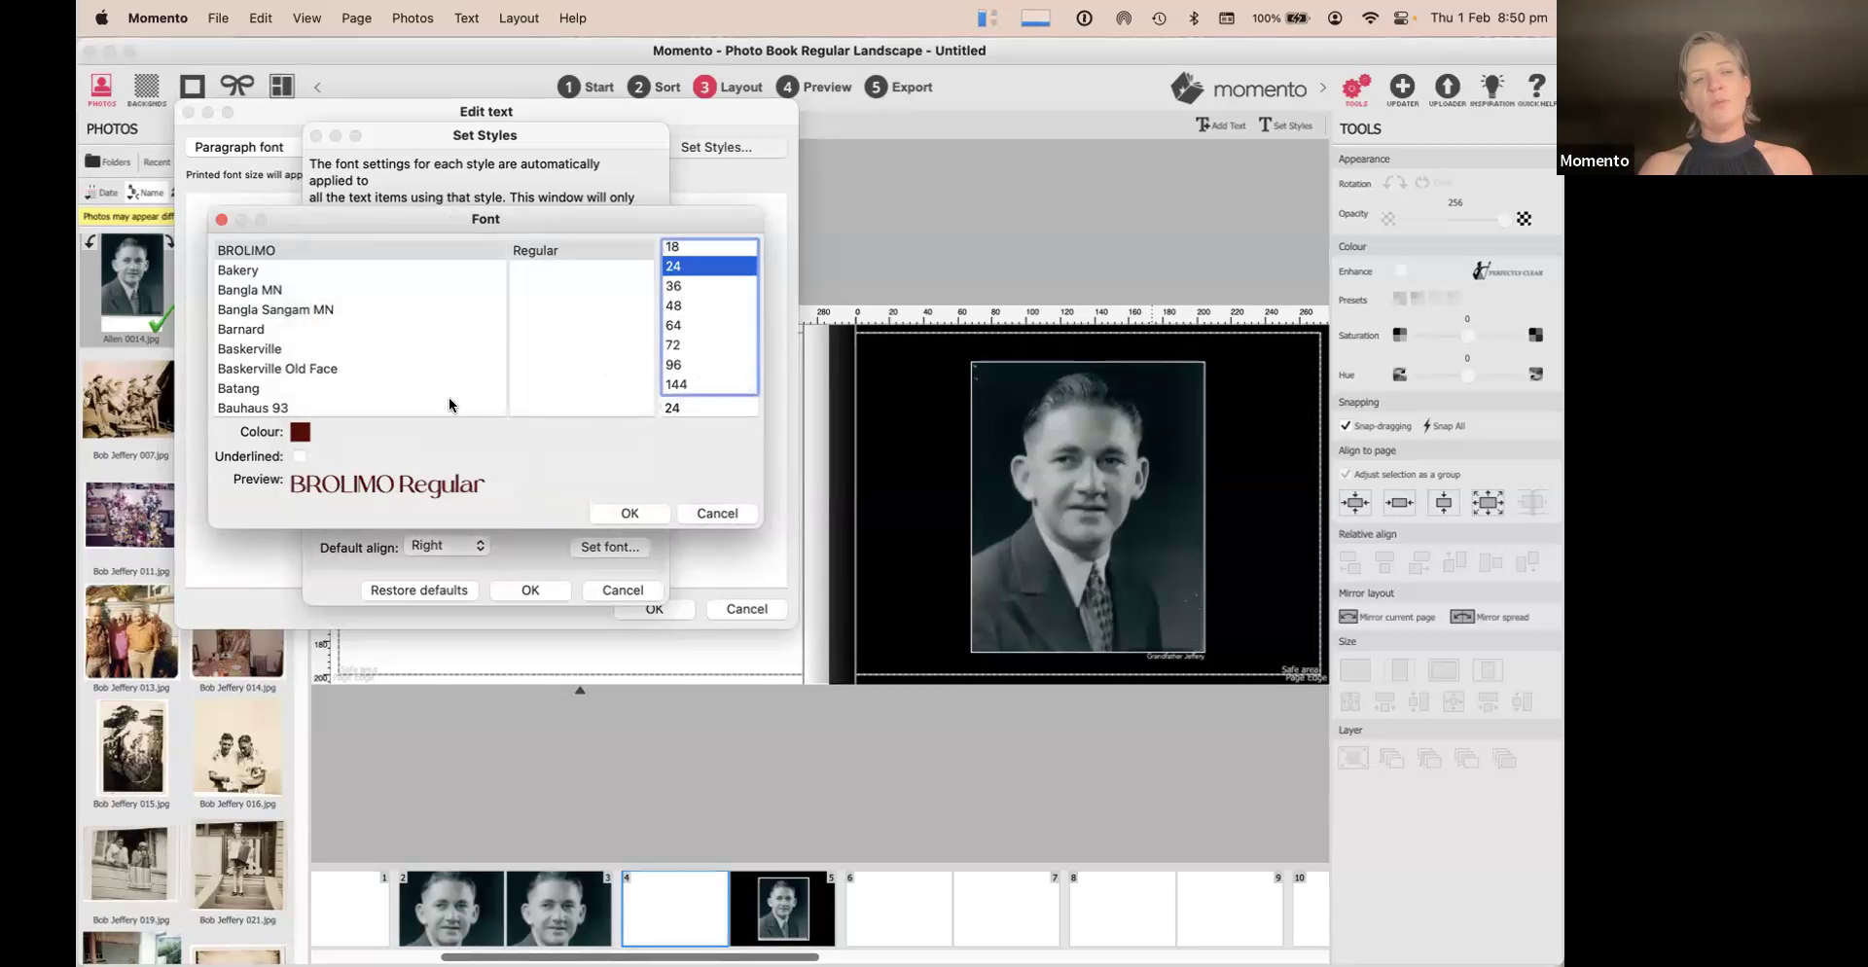
pyautogui.click(628, 512)
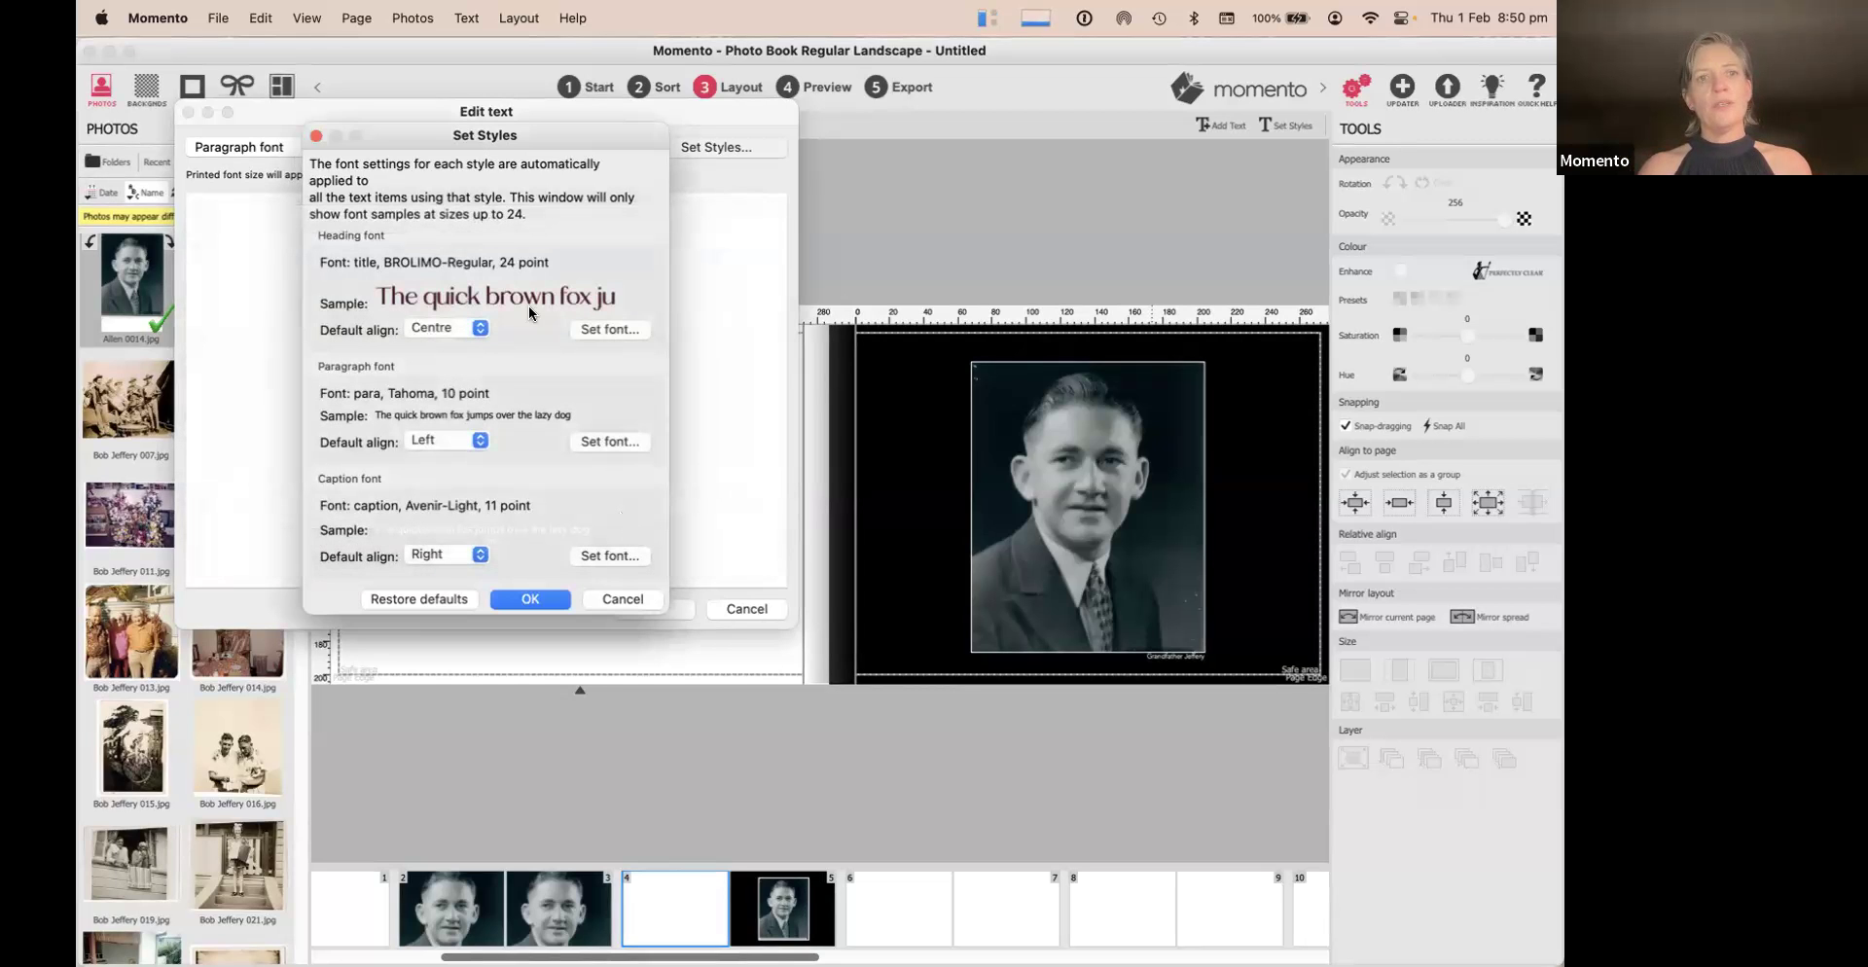
pyautogui.click(528, 599)
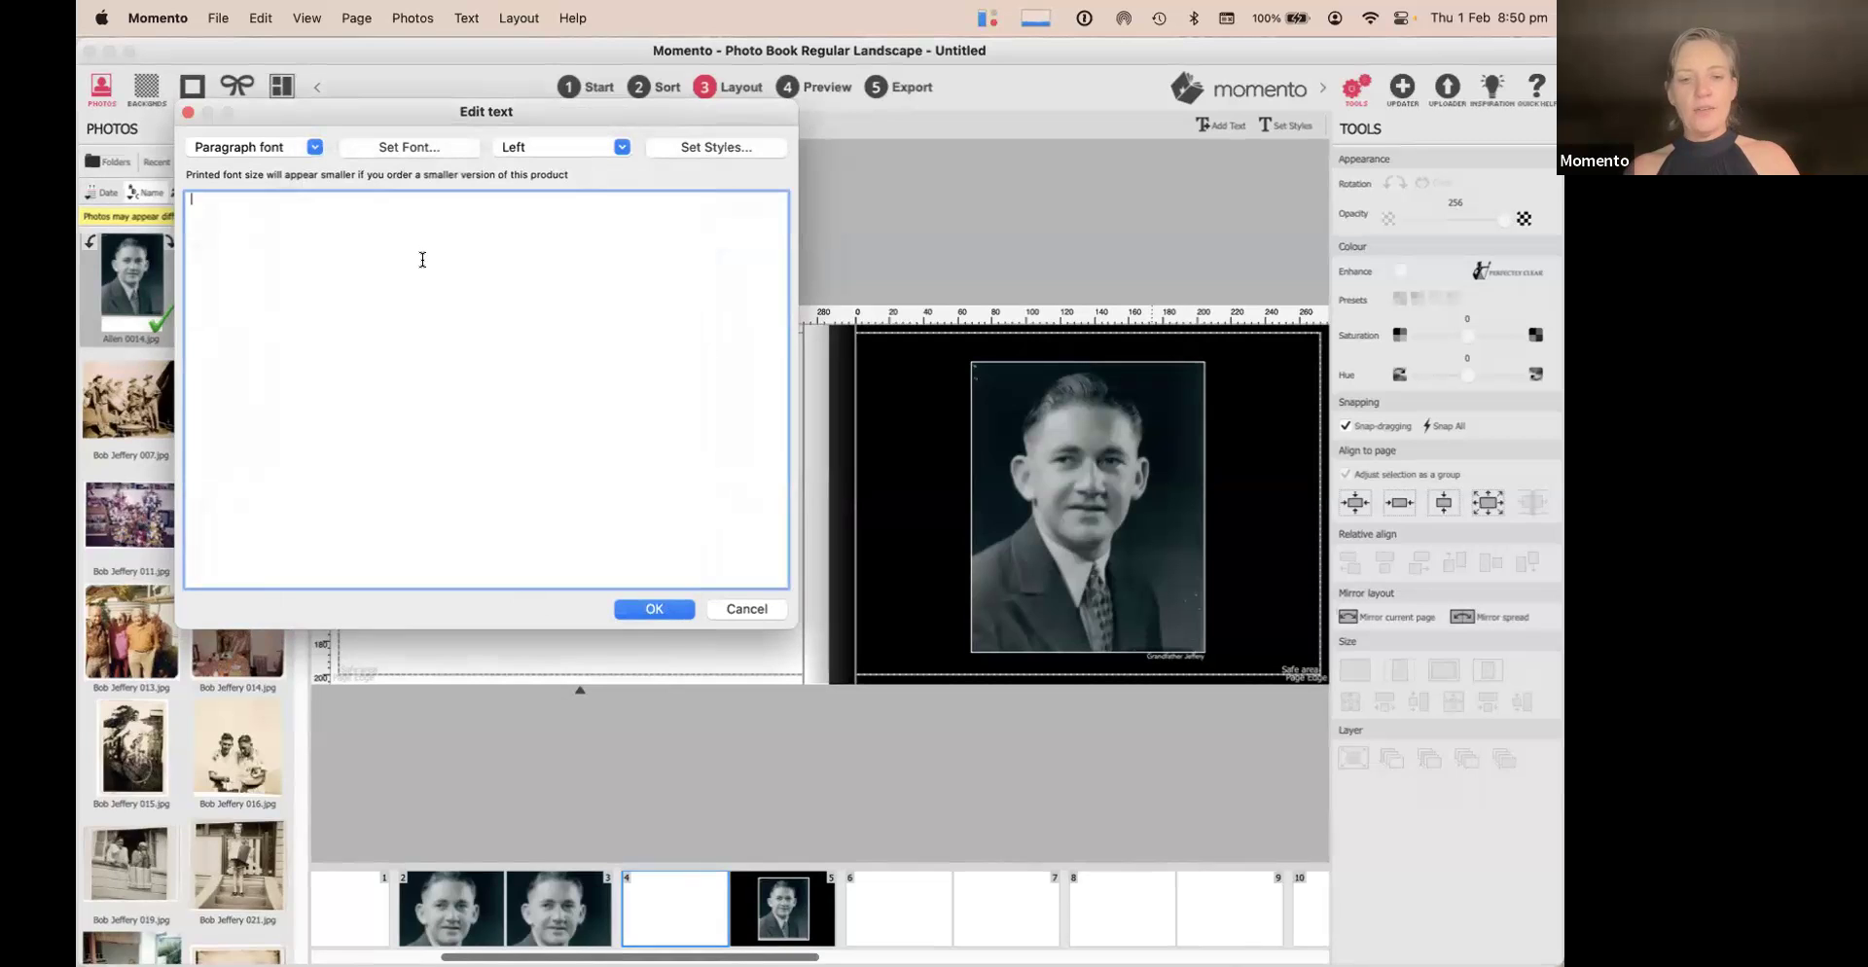
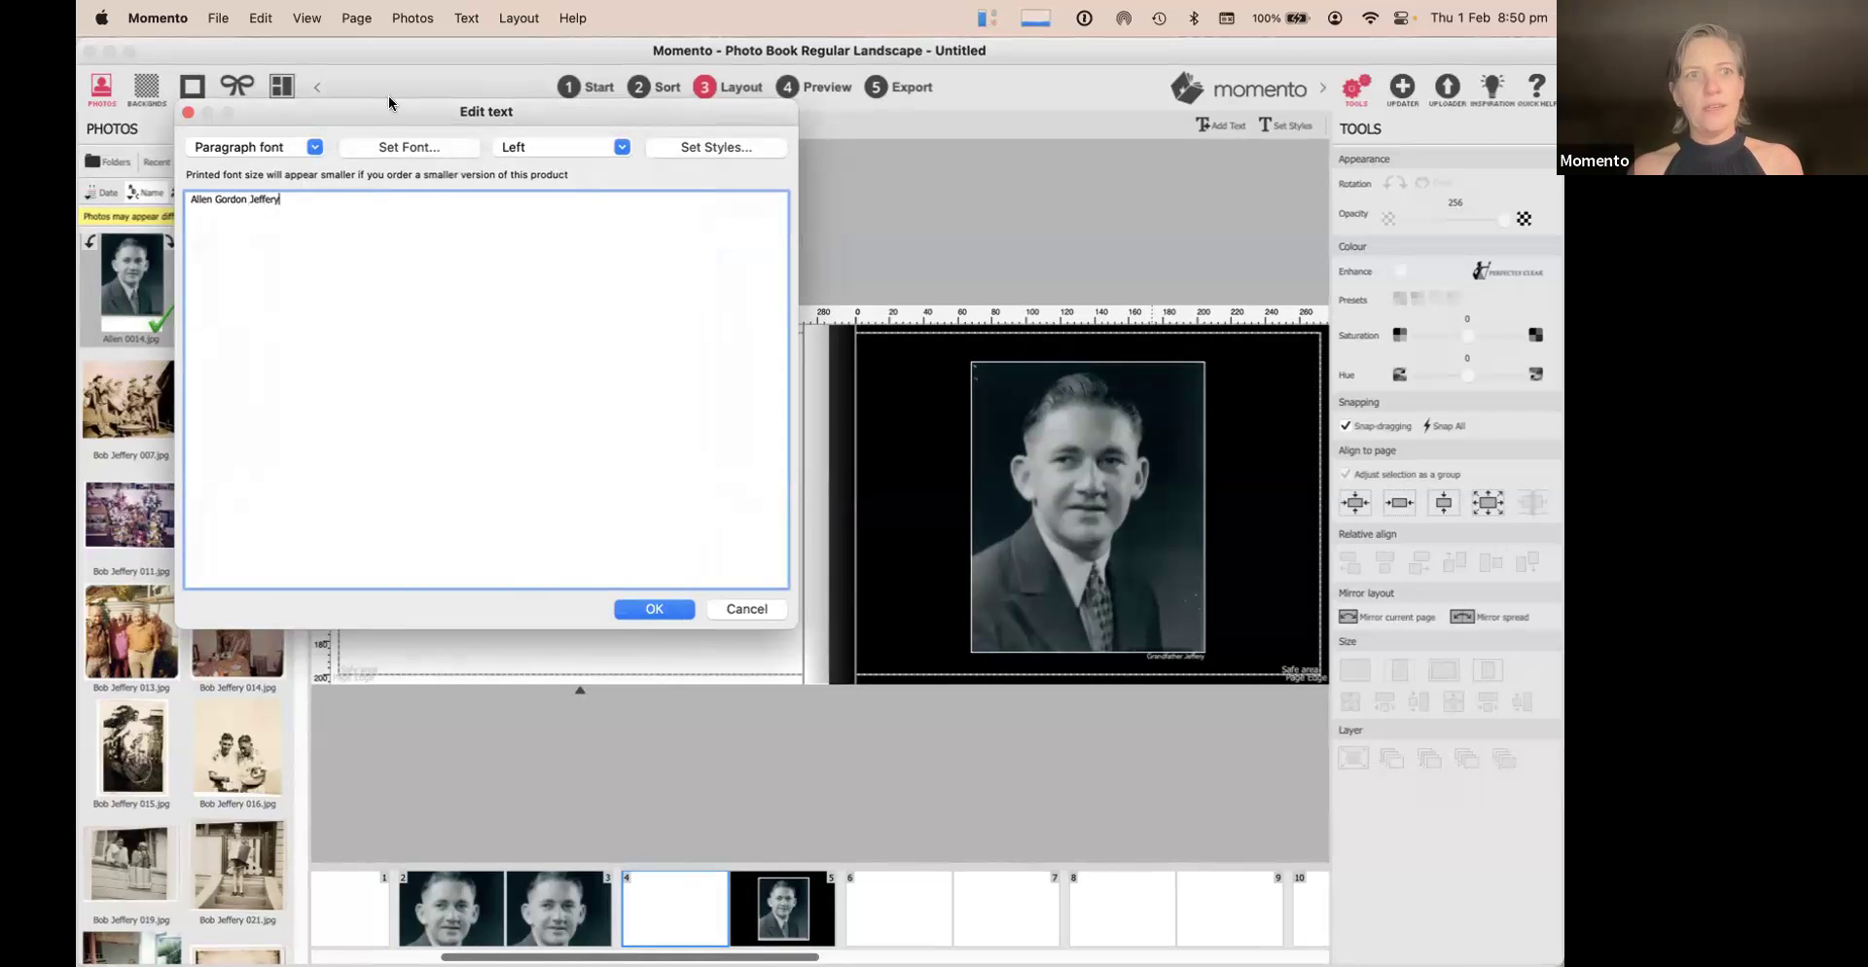
pyautogui.tripleClick(321, 203)
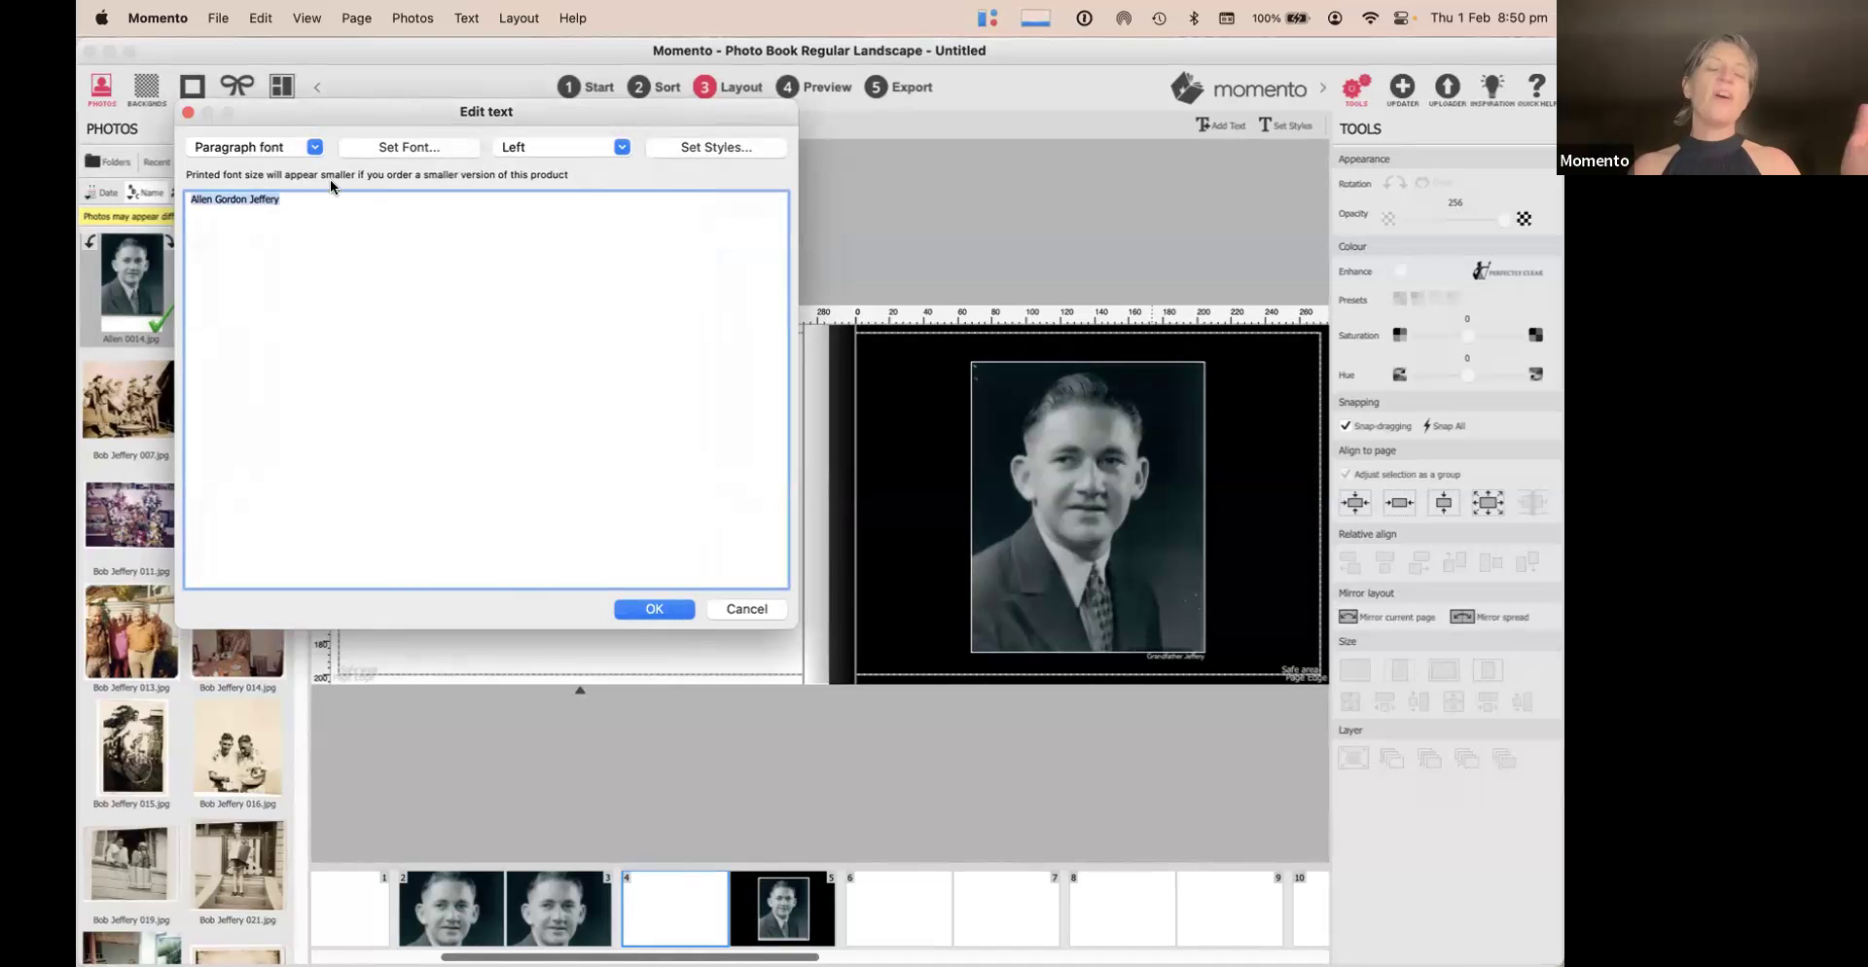
pyautogui.click(347, 212)
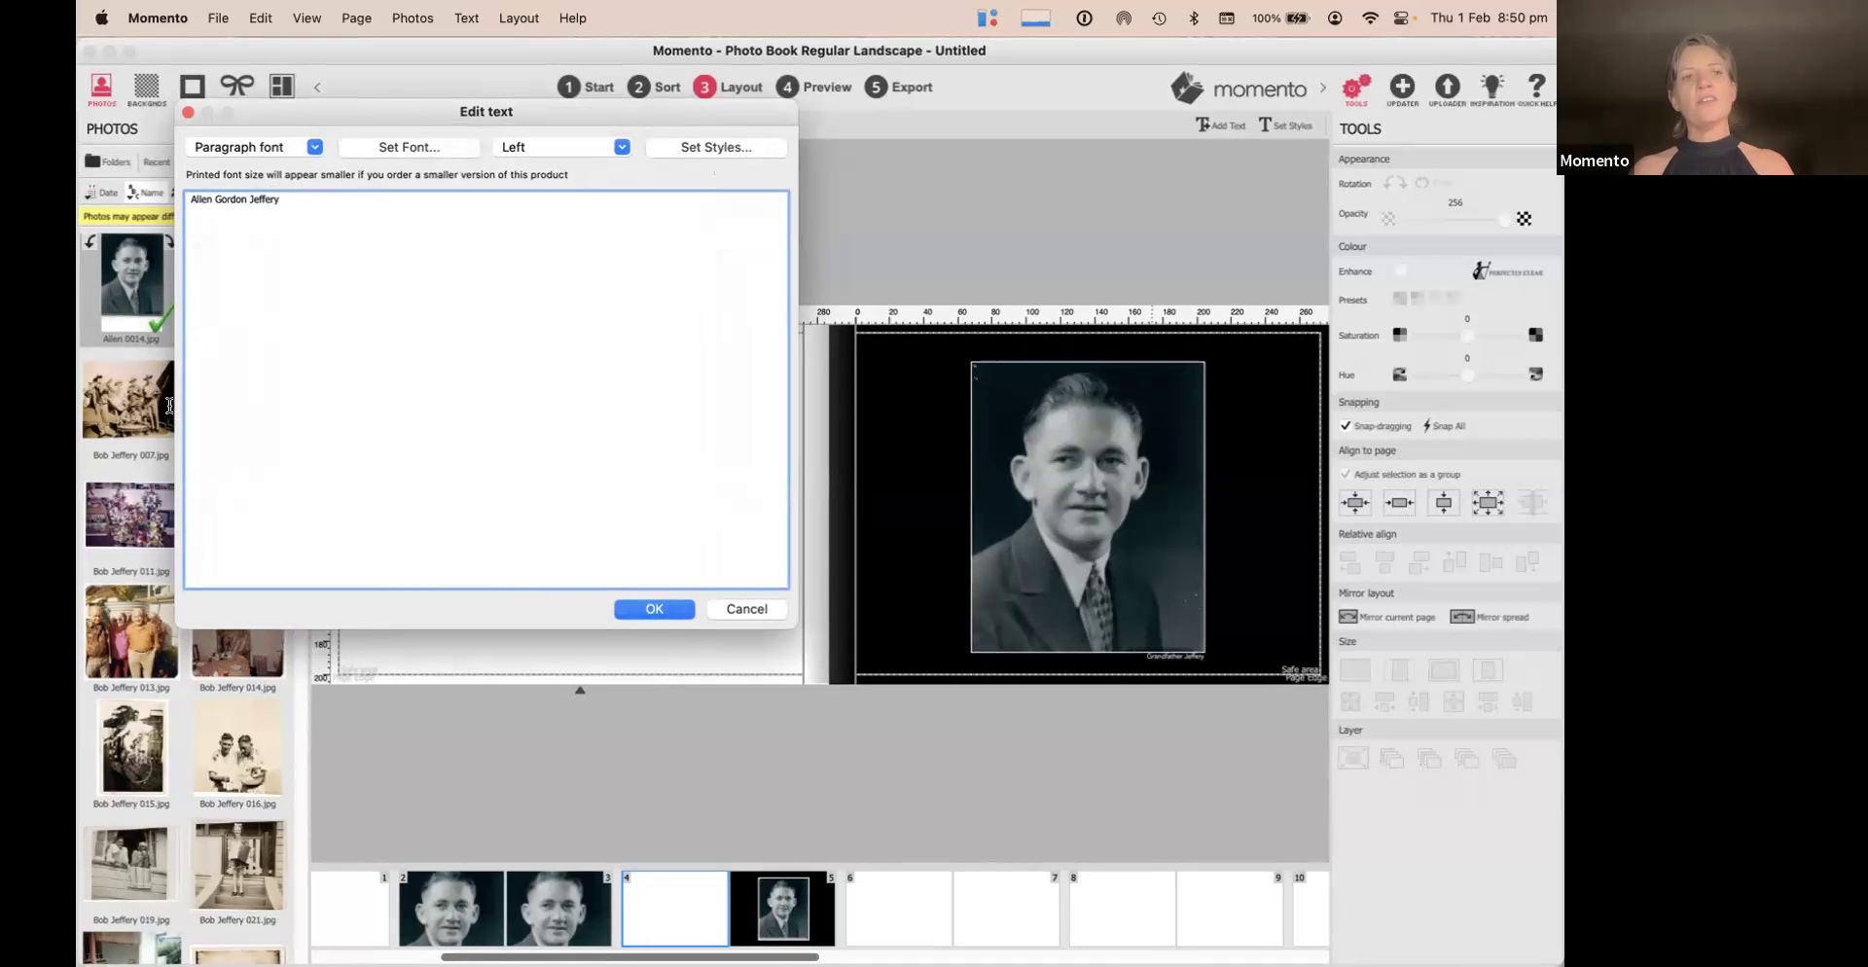
pyautogui.tripleClick(314, 207)
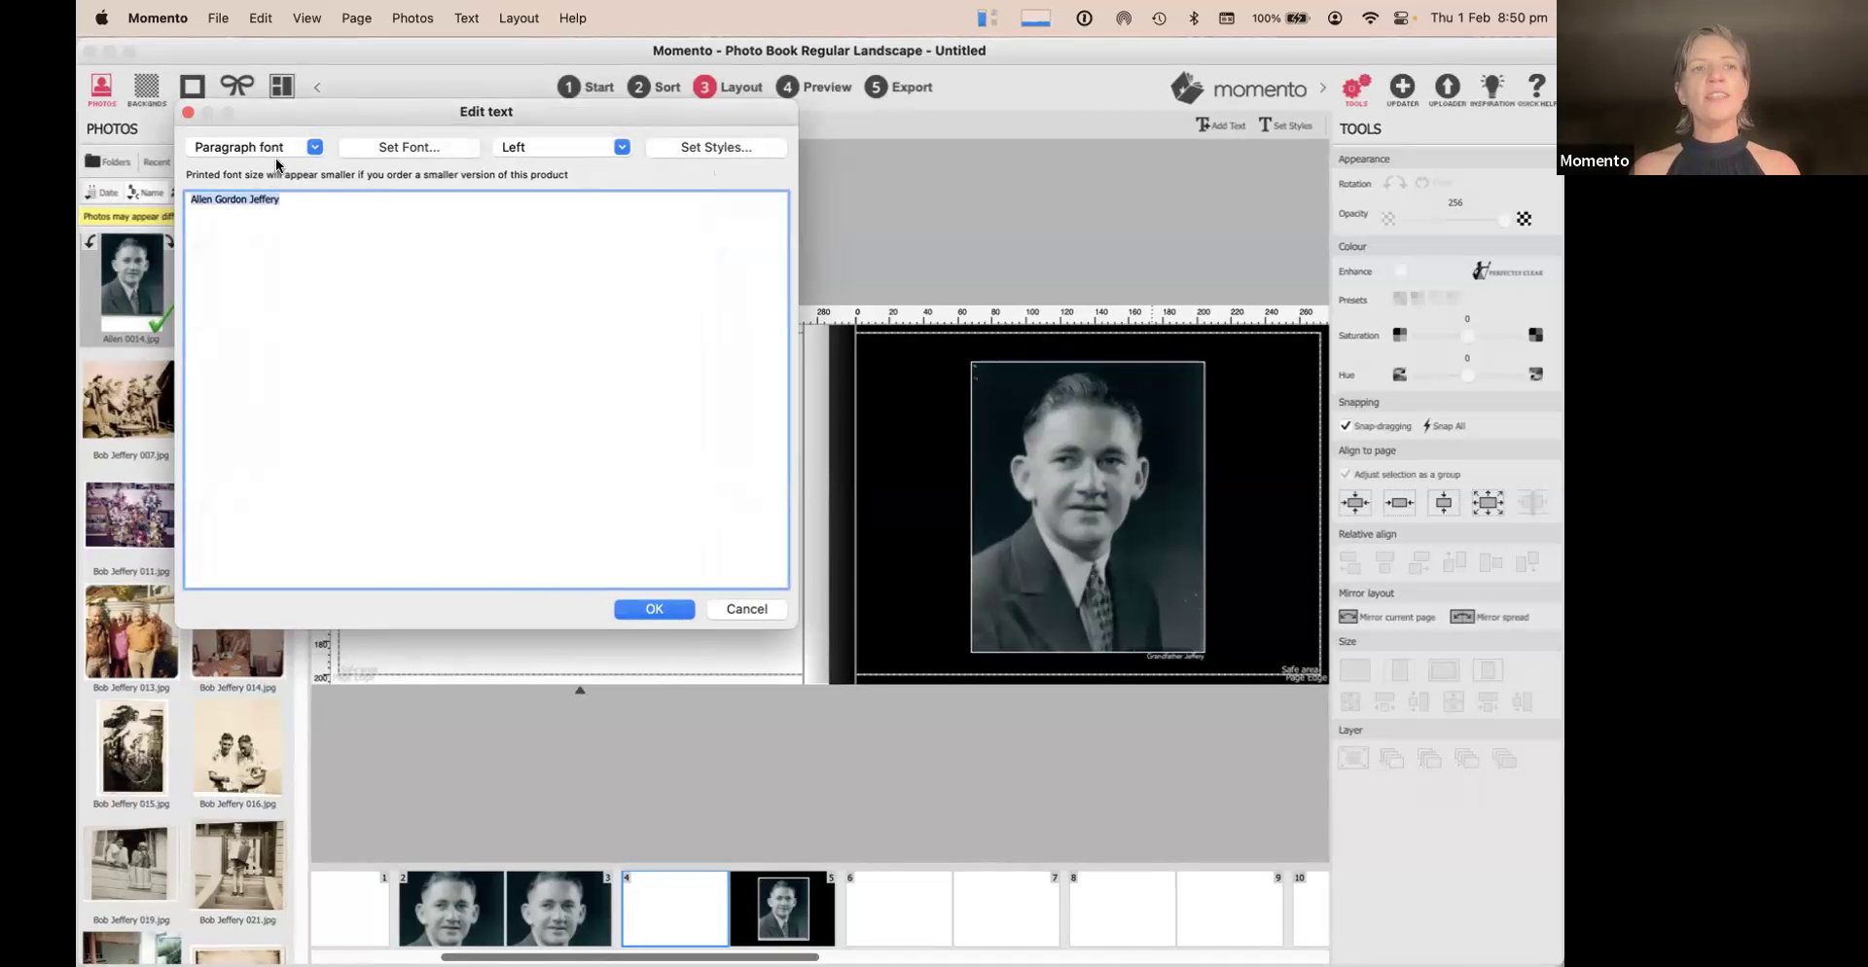
pyautogui.click(313, 152)
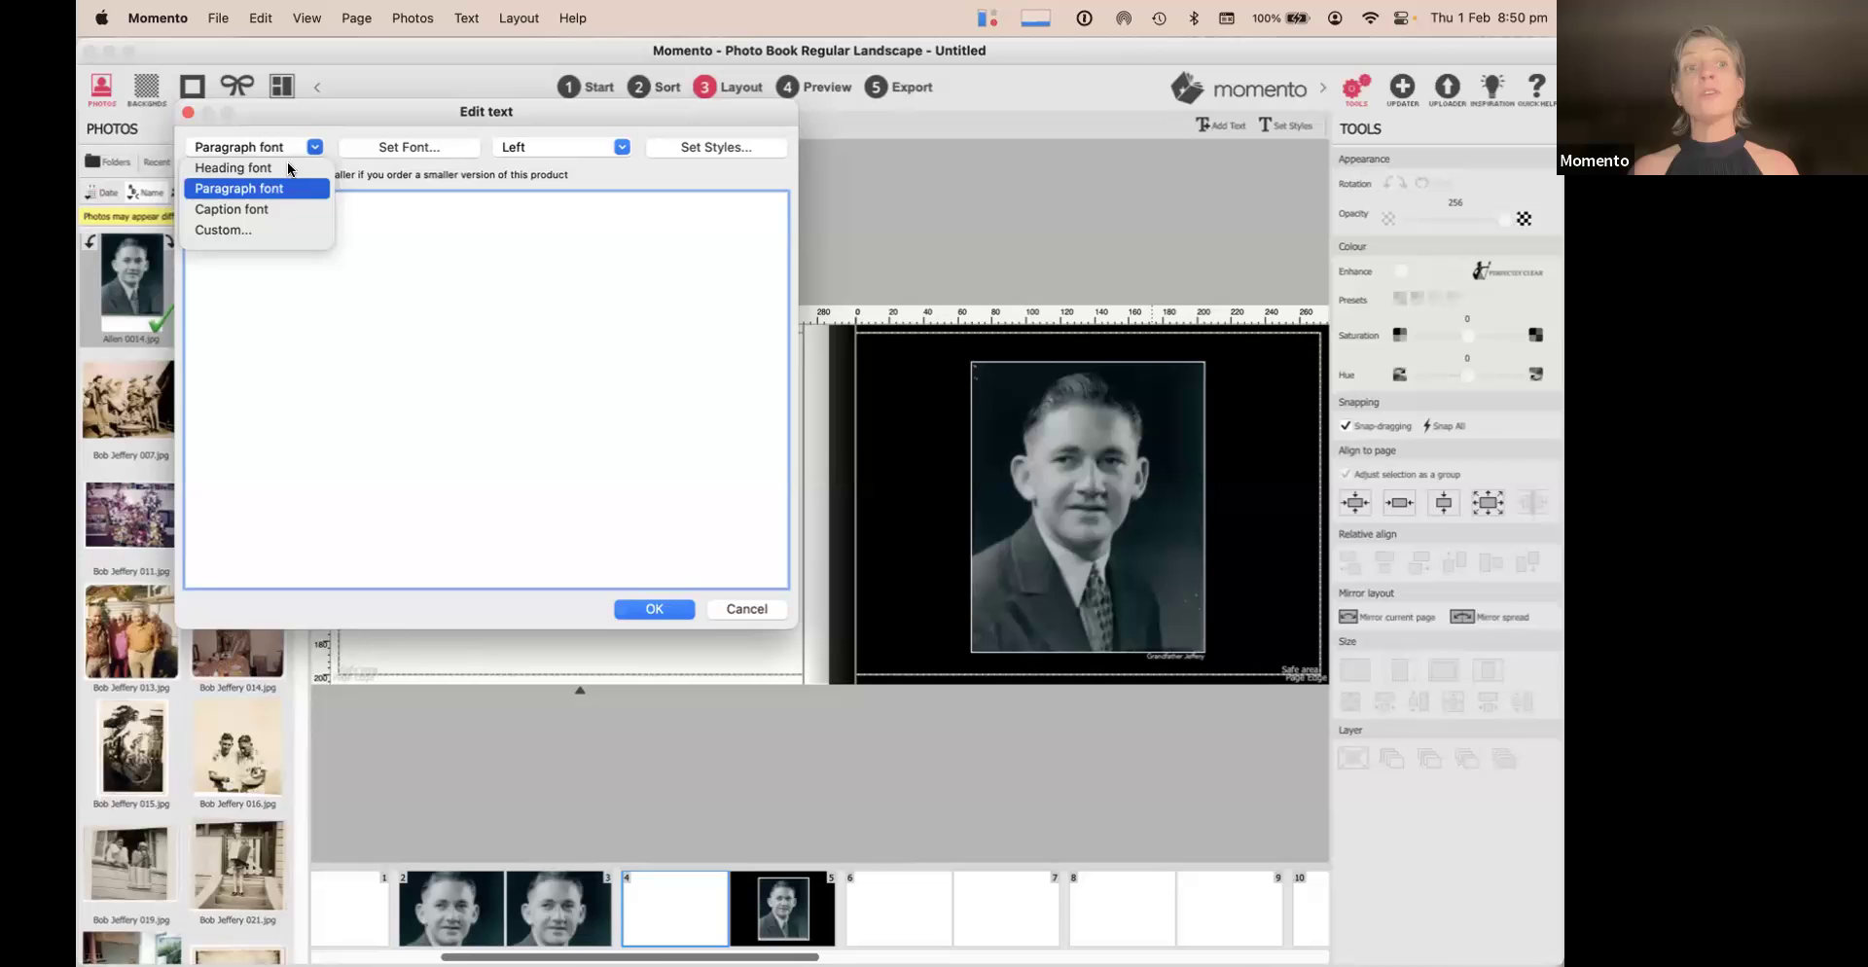
pyautogui.click(285, 167)
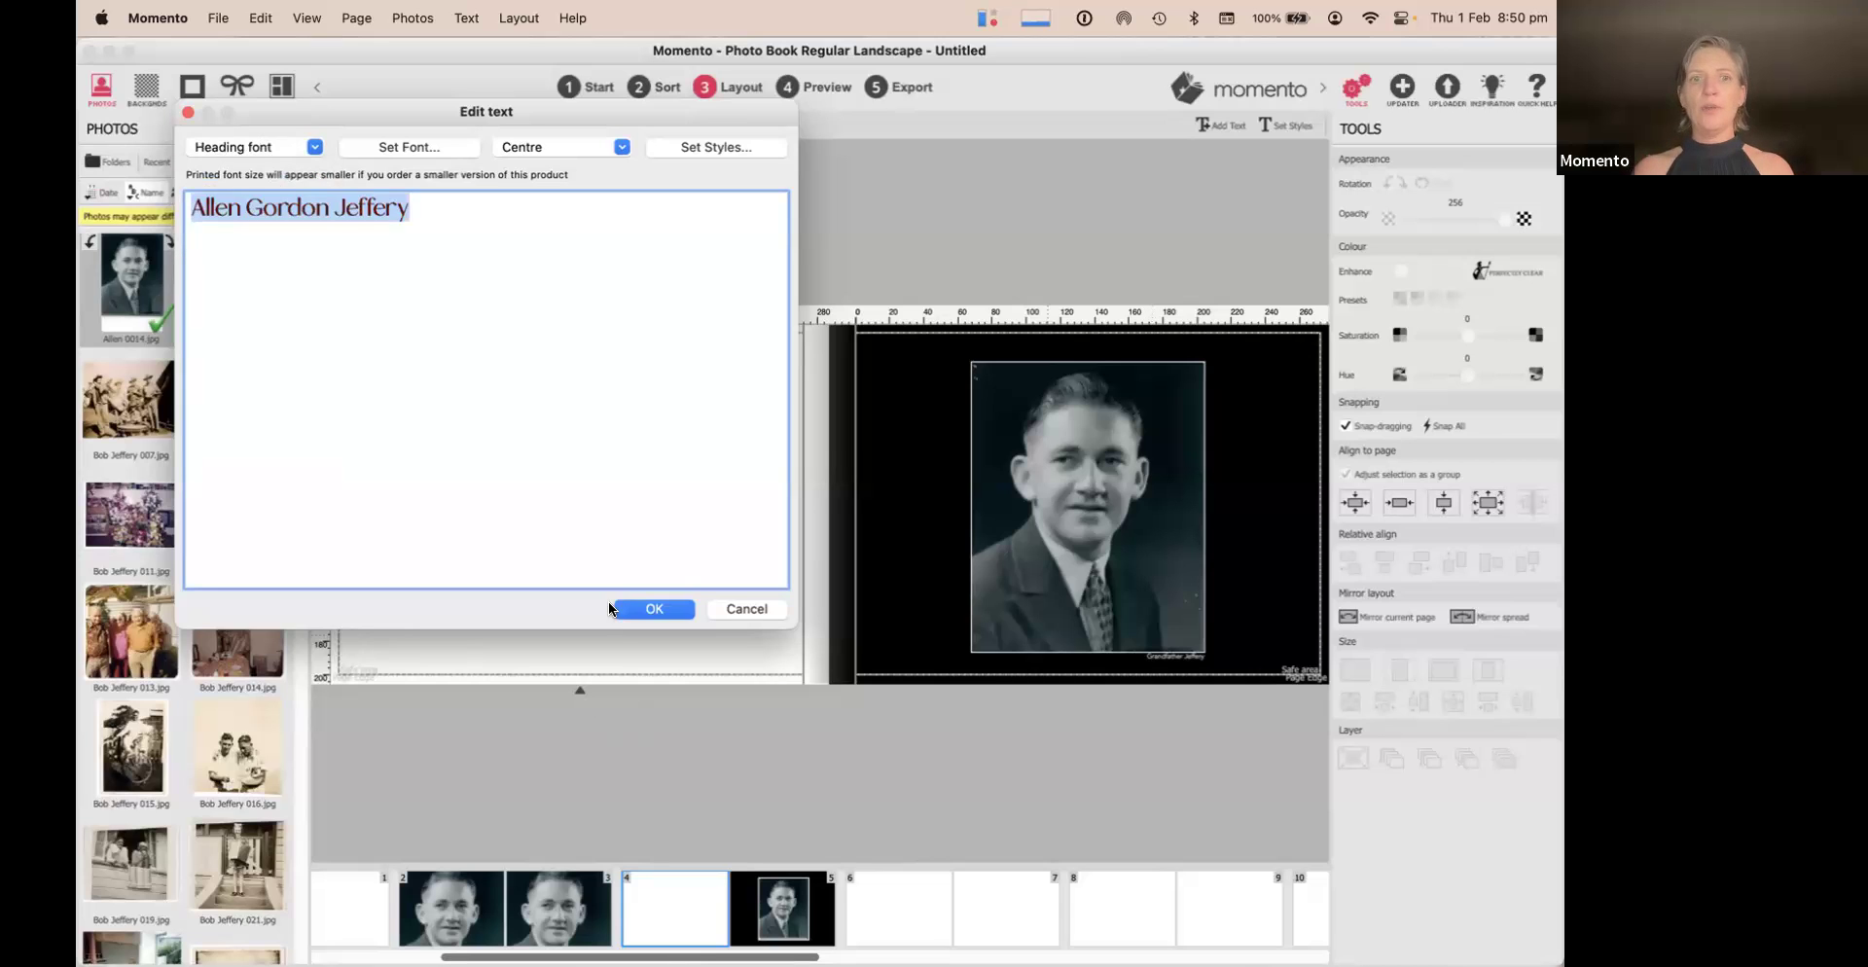
pyautogui.click(647, 610)
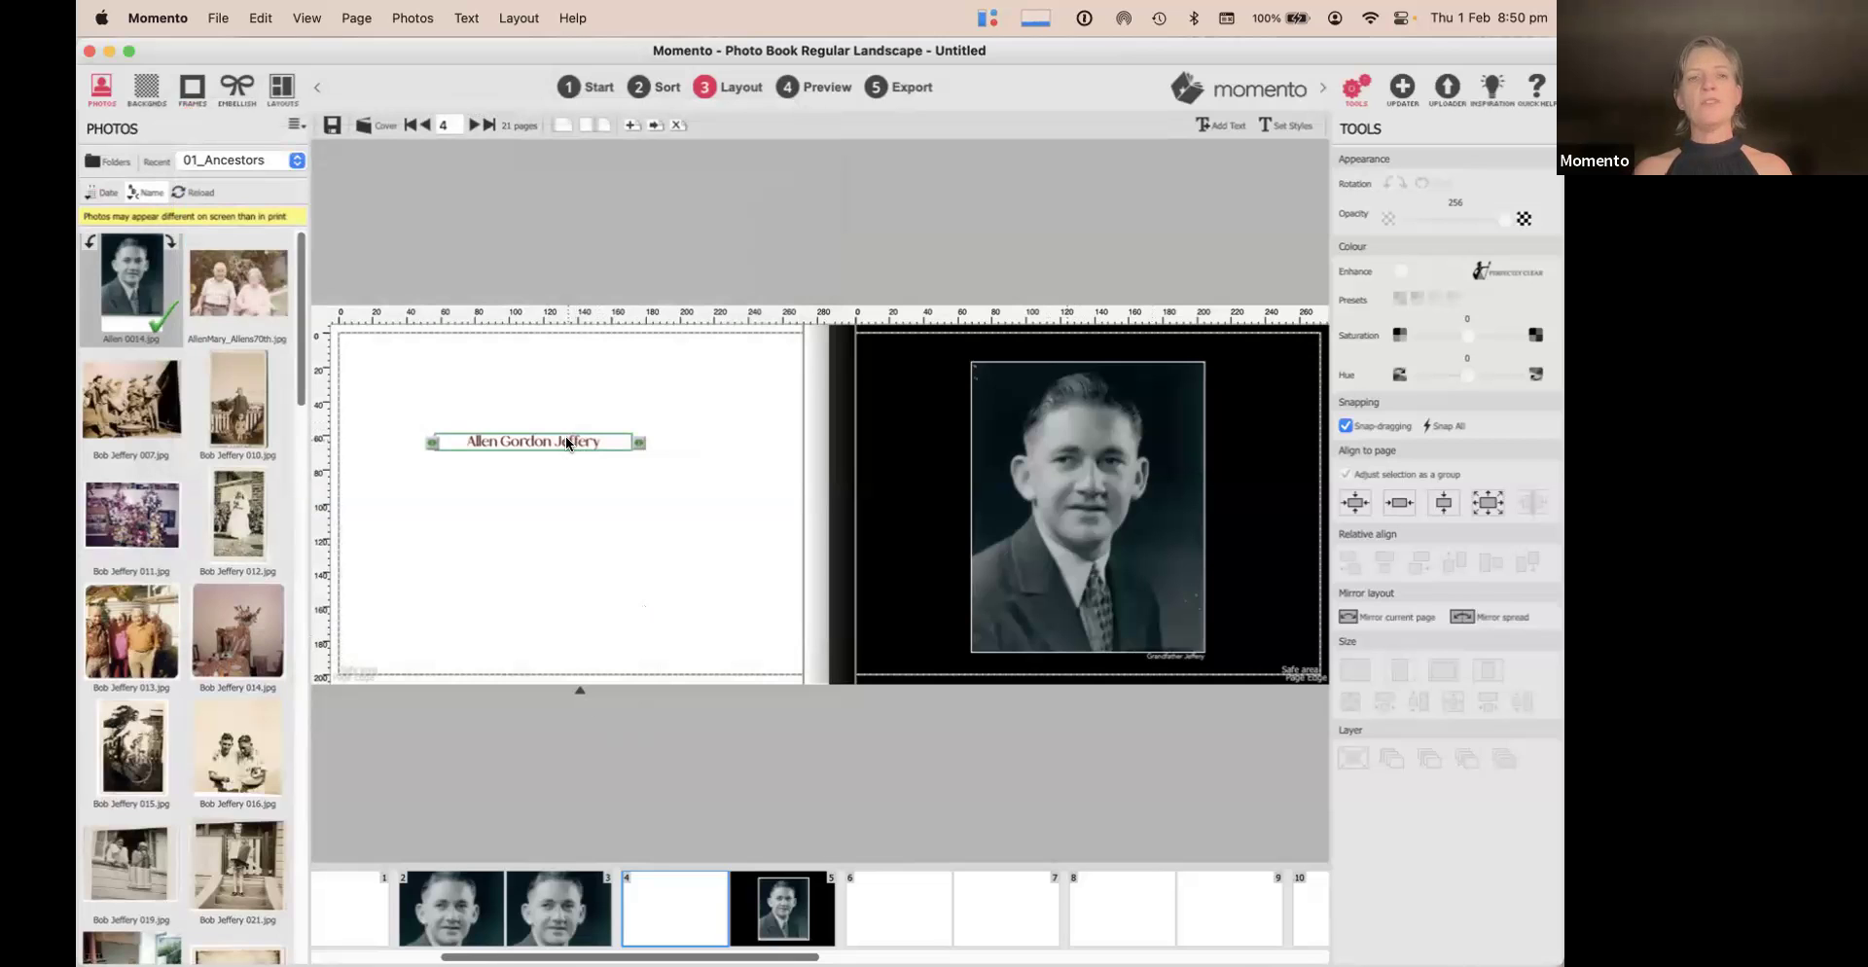
# Enlarge the heading style to 48 point and put the name back on page 4
pyautogui.doubleClick(567, 442)
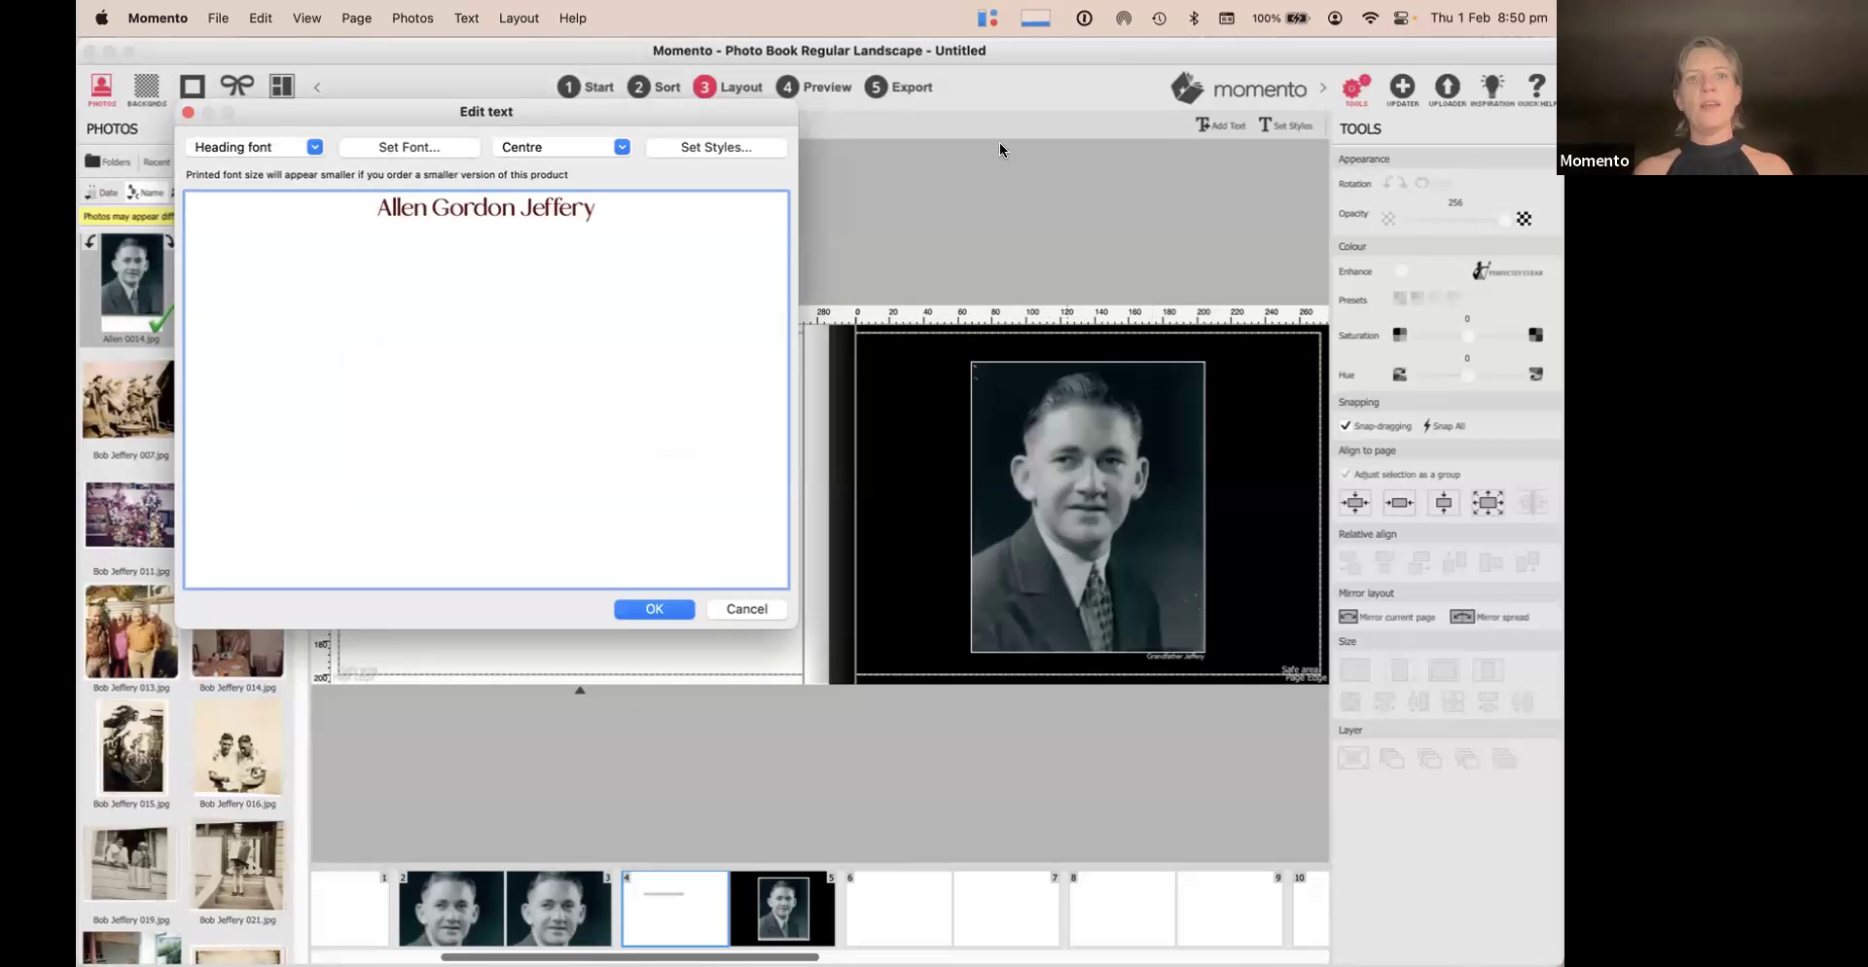
pyautogui.click(704, 148)
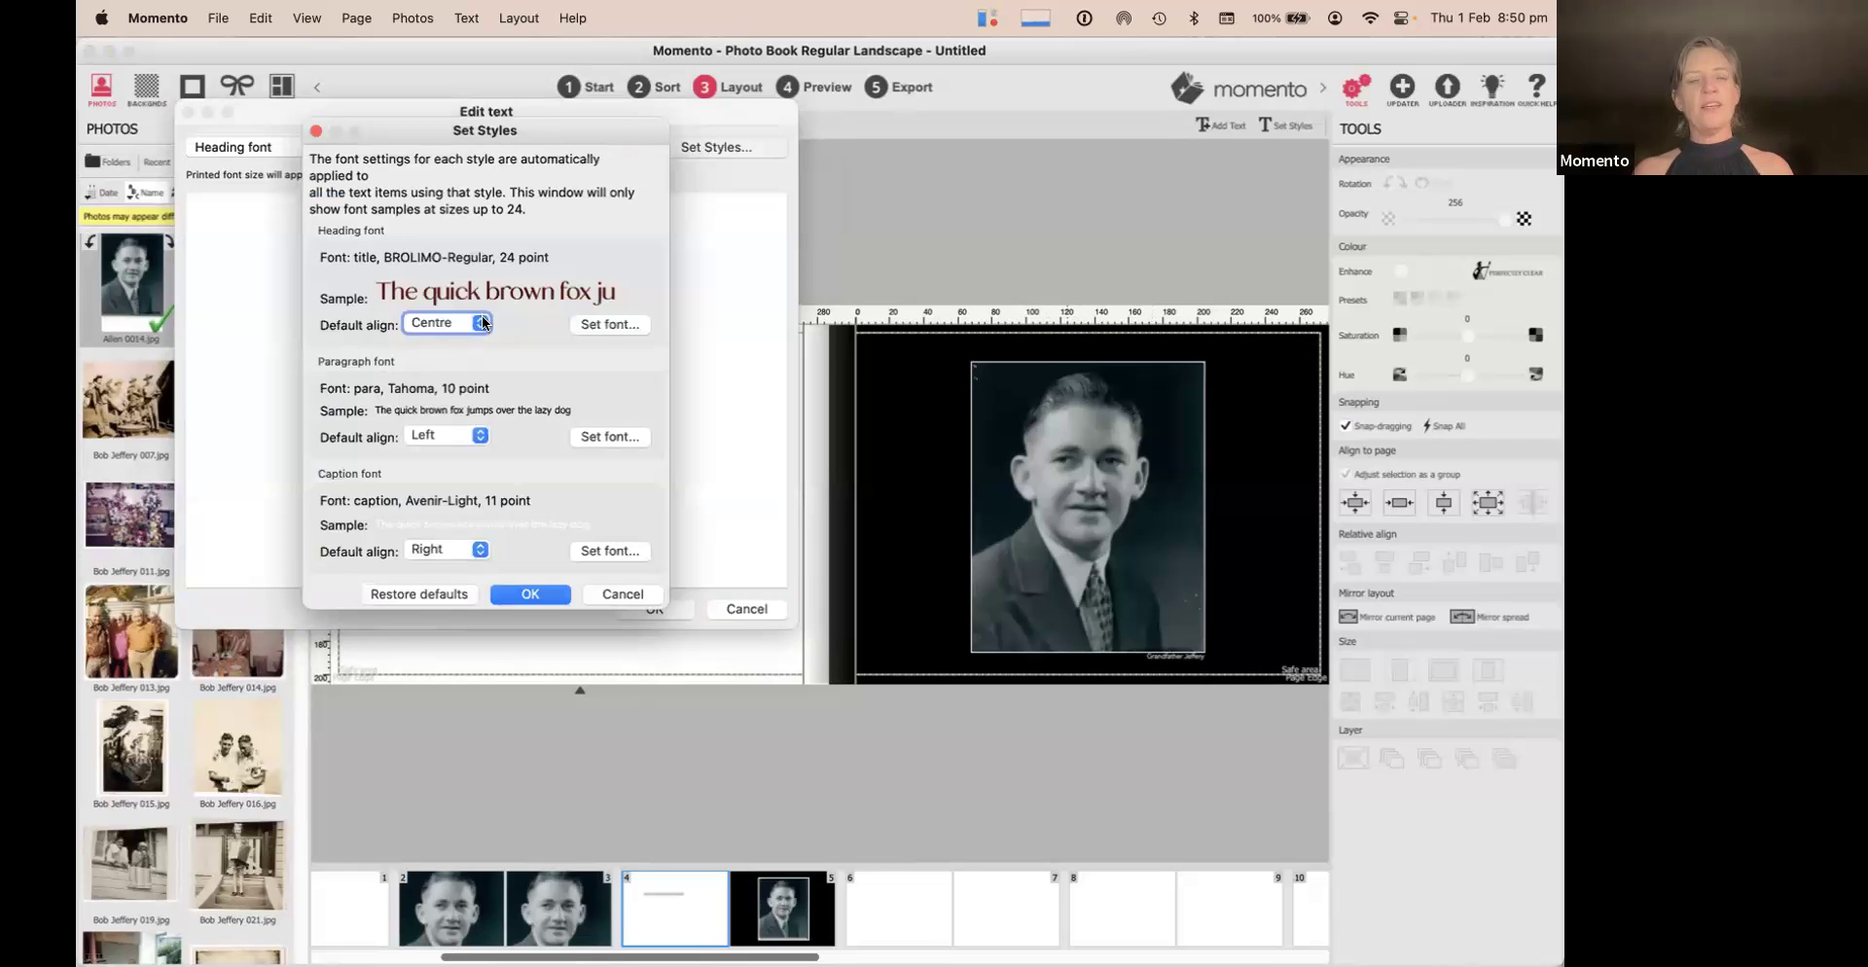
pyautogui.click(607, 327)
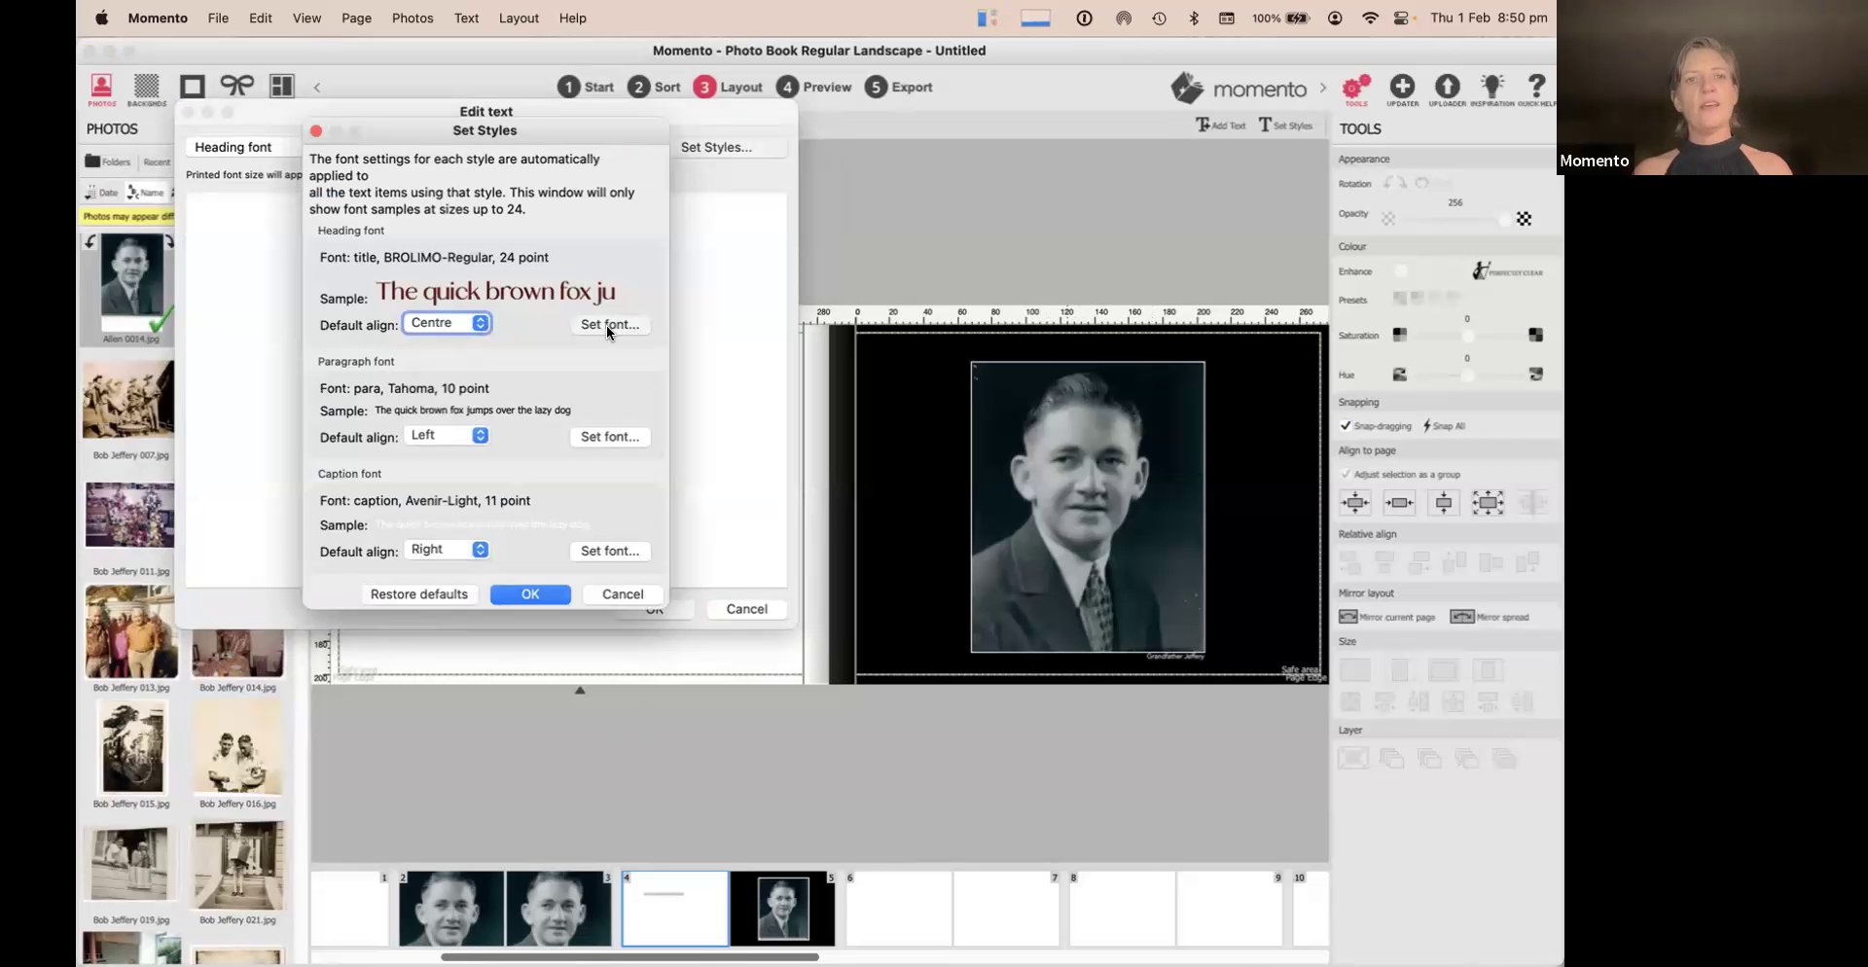
pyautogui.scroll(-1, 698, 348)
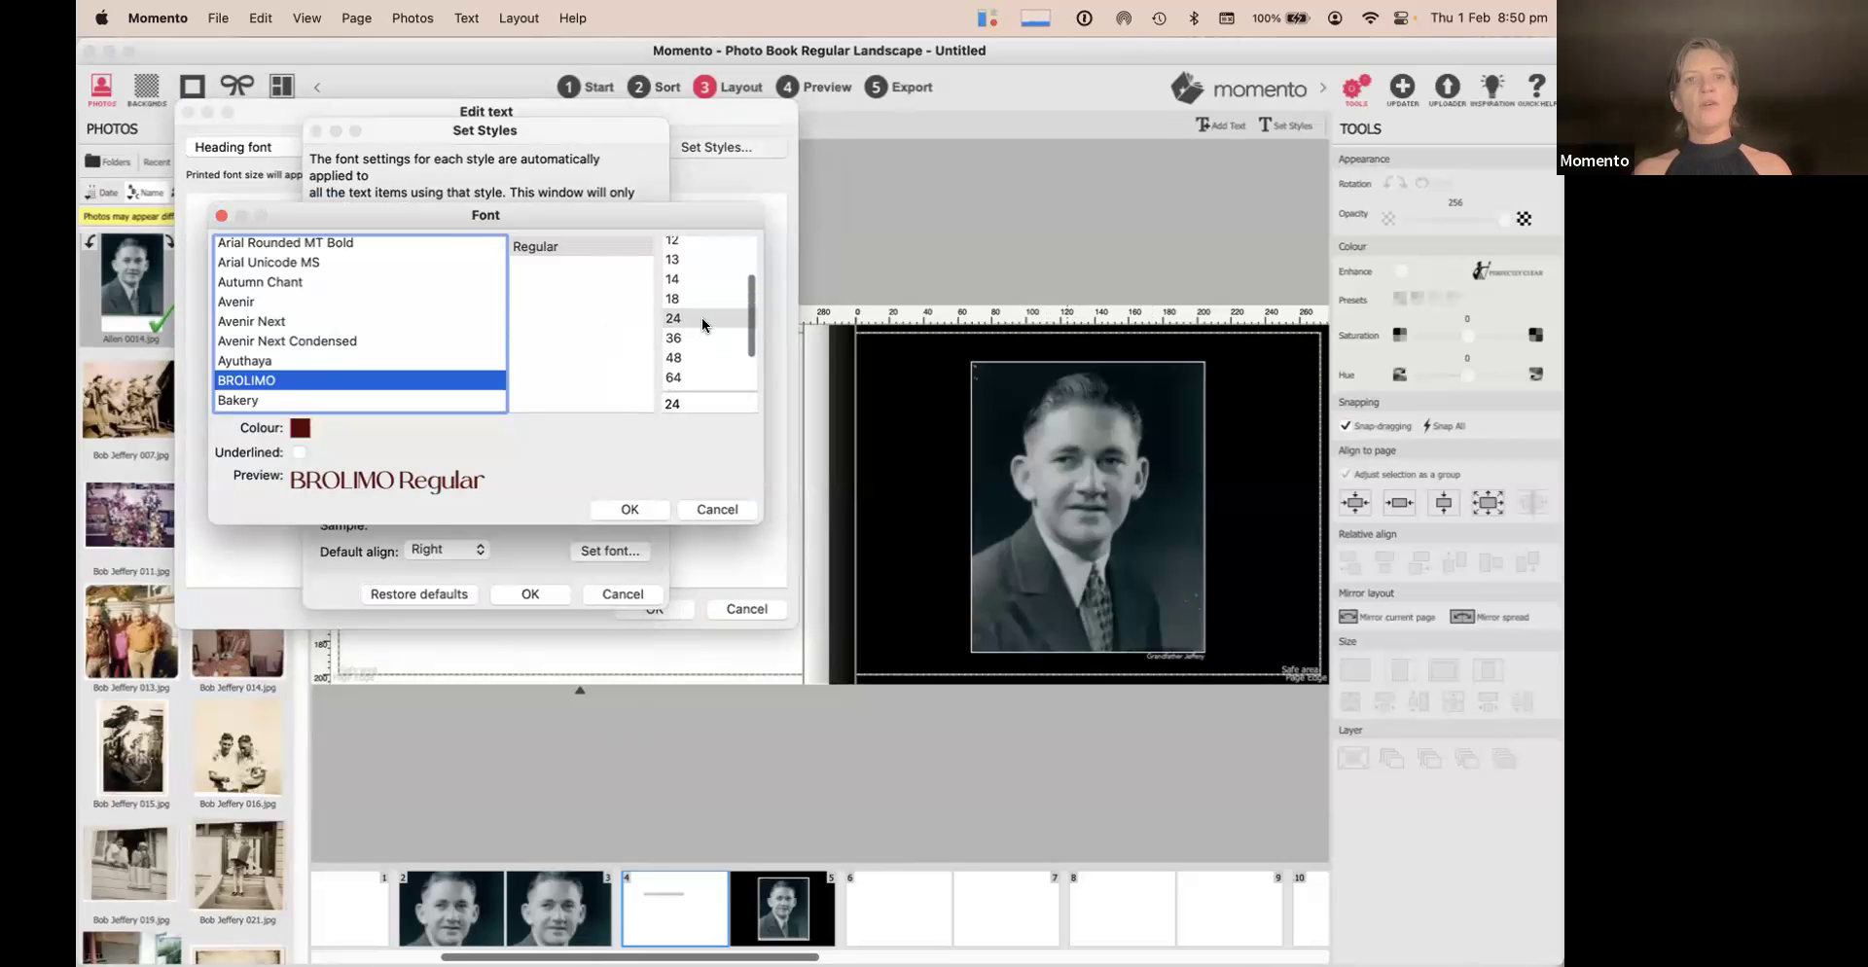
pyautogui.click(693, 356)
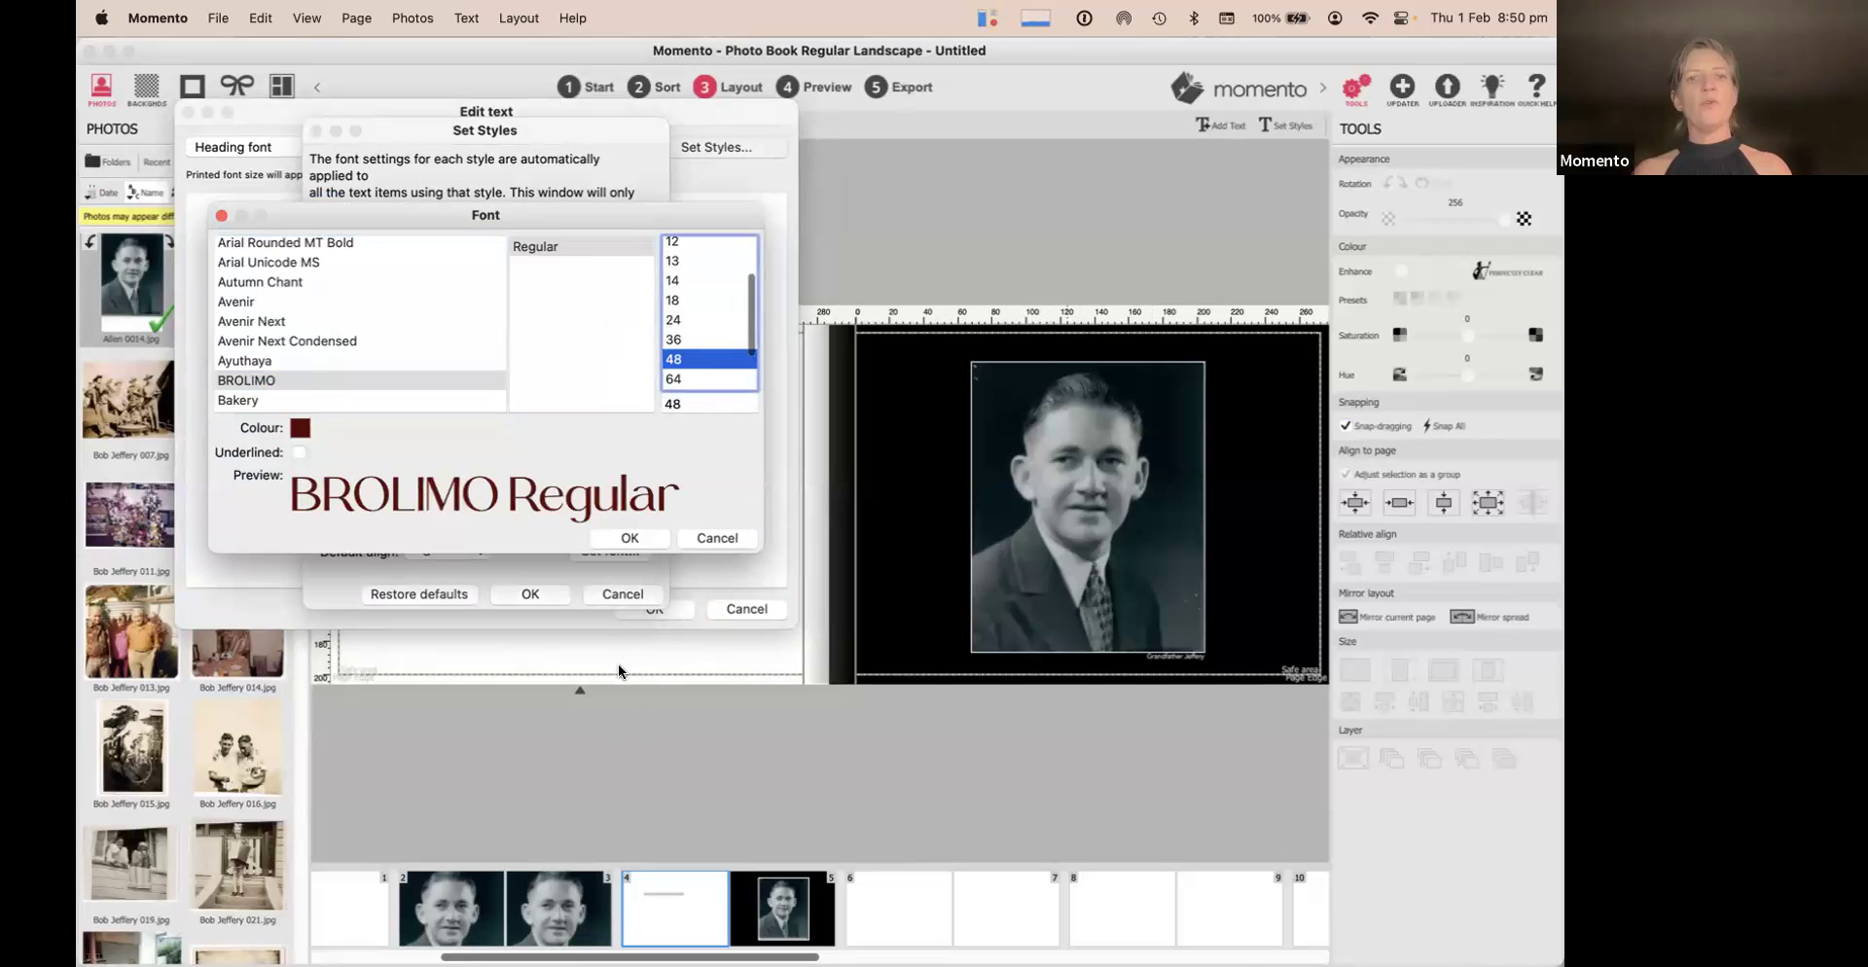
pyautogui.click(631, 541)
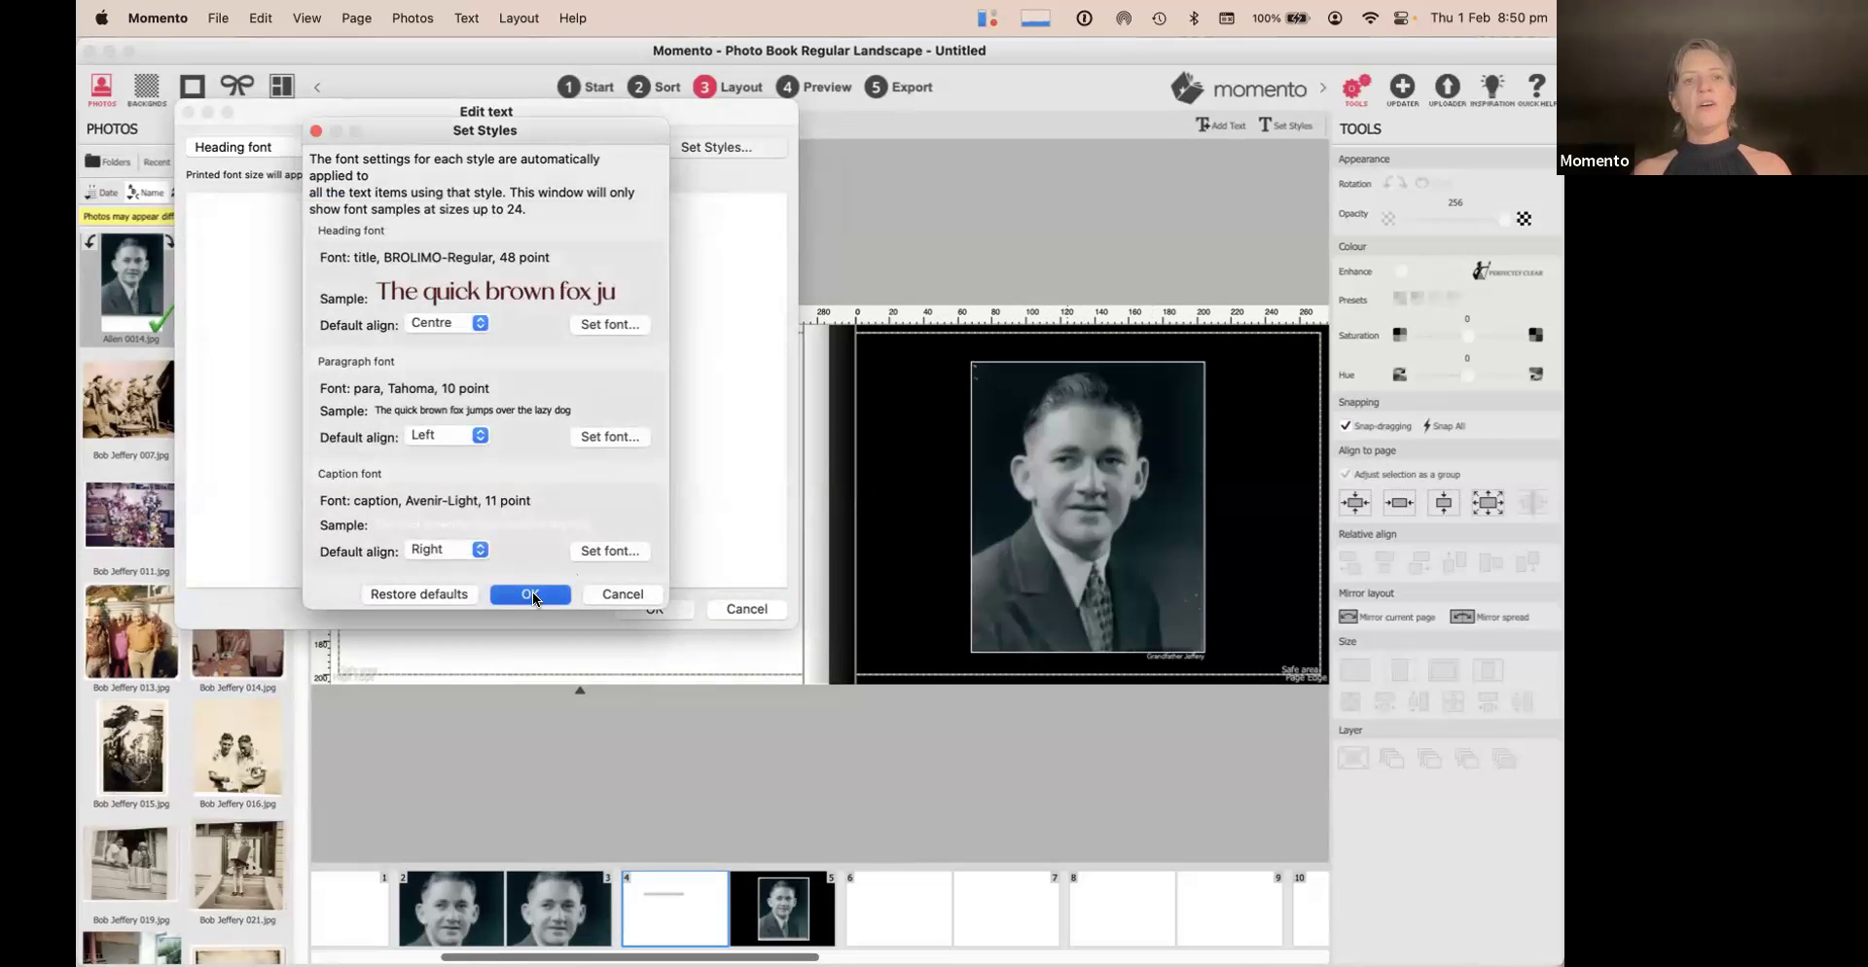
pyautogui.click(531, 593)
pyautogui.click(654, 609)
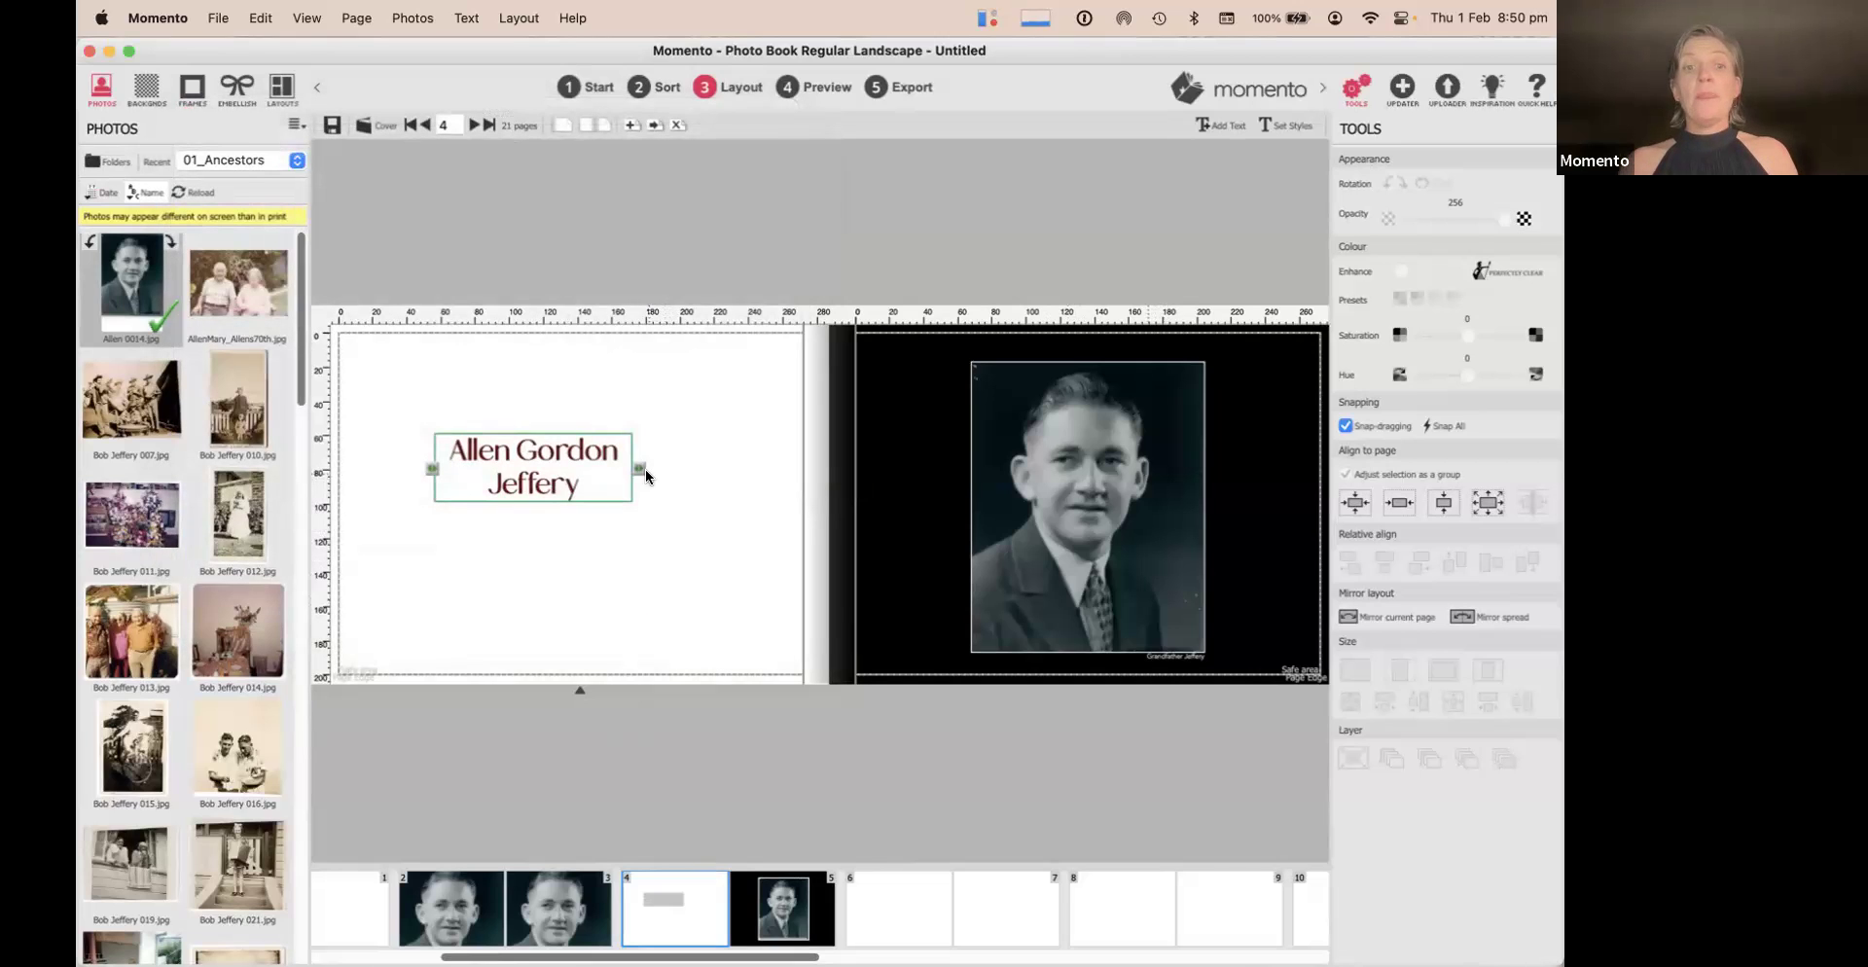
# Widen the name box to fit one line, lower it slightly, and centre it horizontally
pyautogui.moveTo(638, 468); pyautogui.dragTo(758, 468)
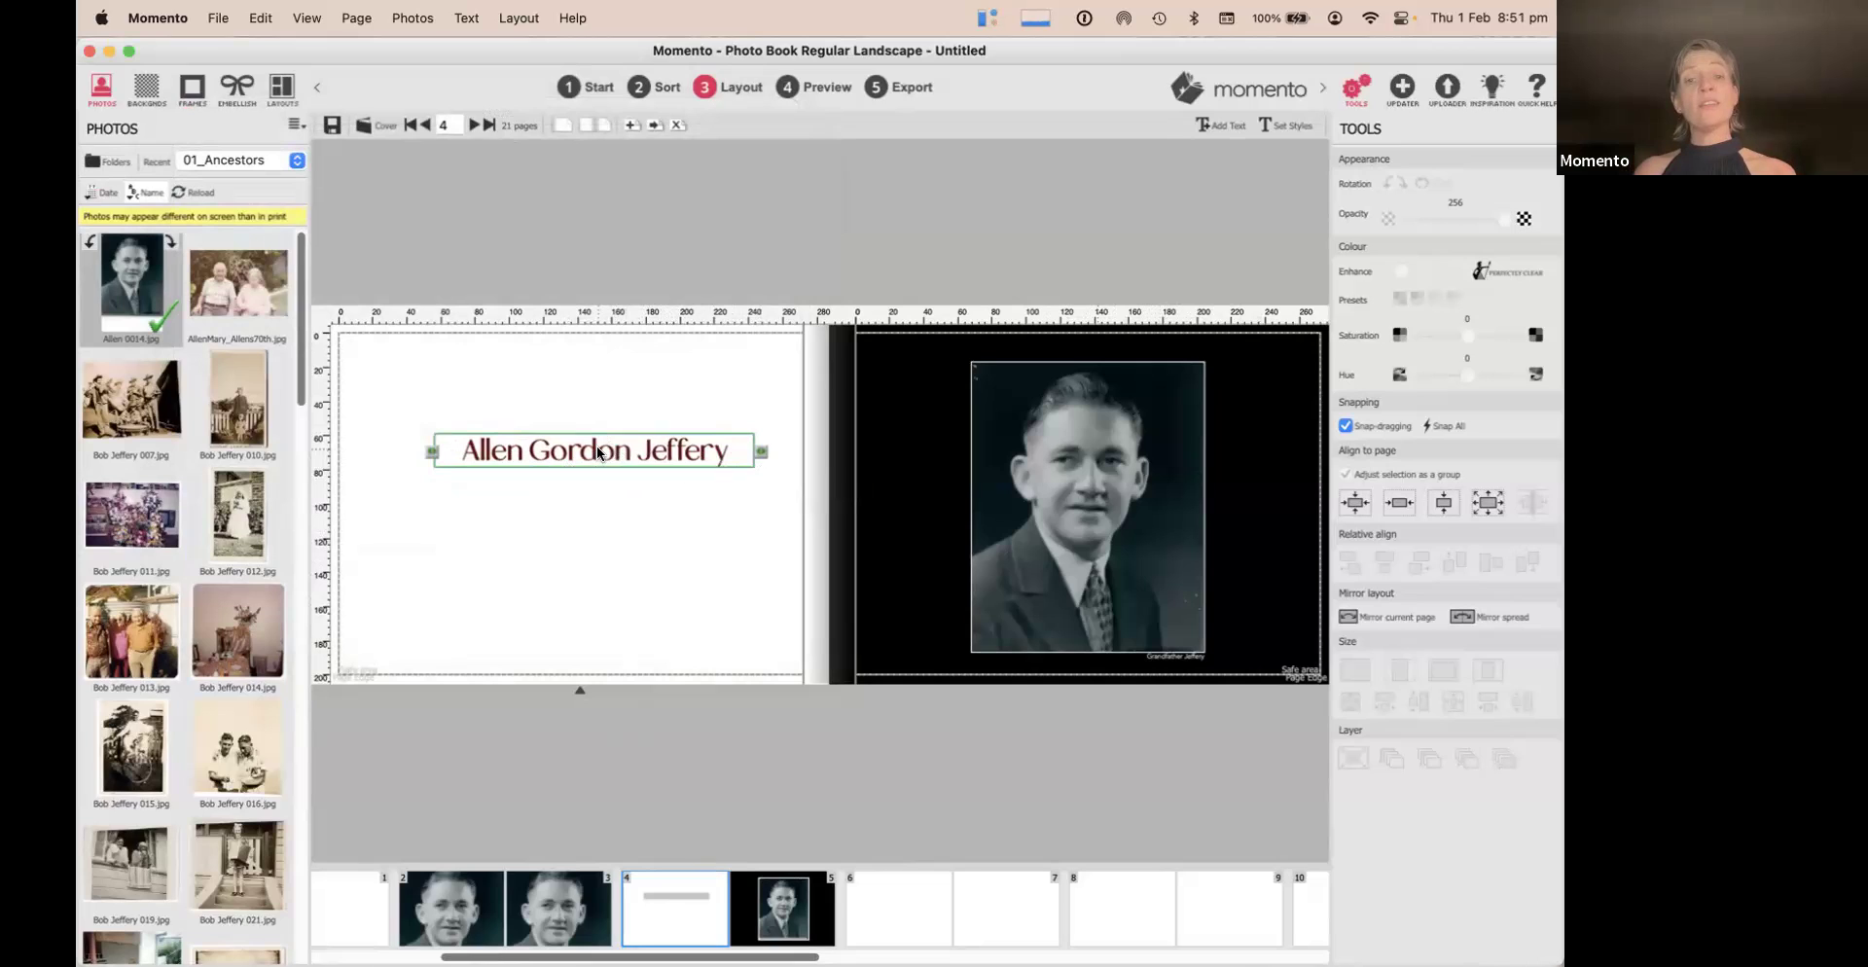
pyautogui.click(1398, 504)
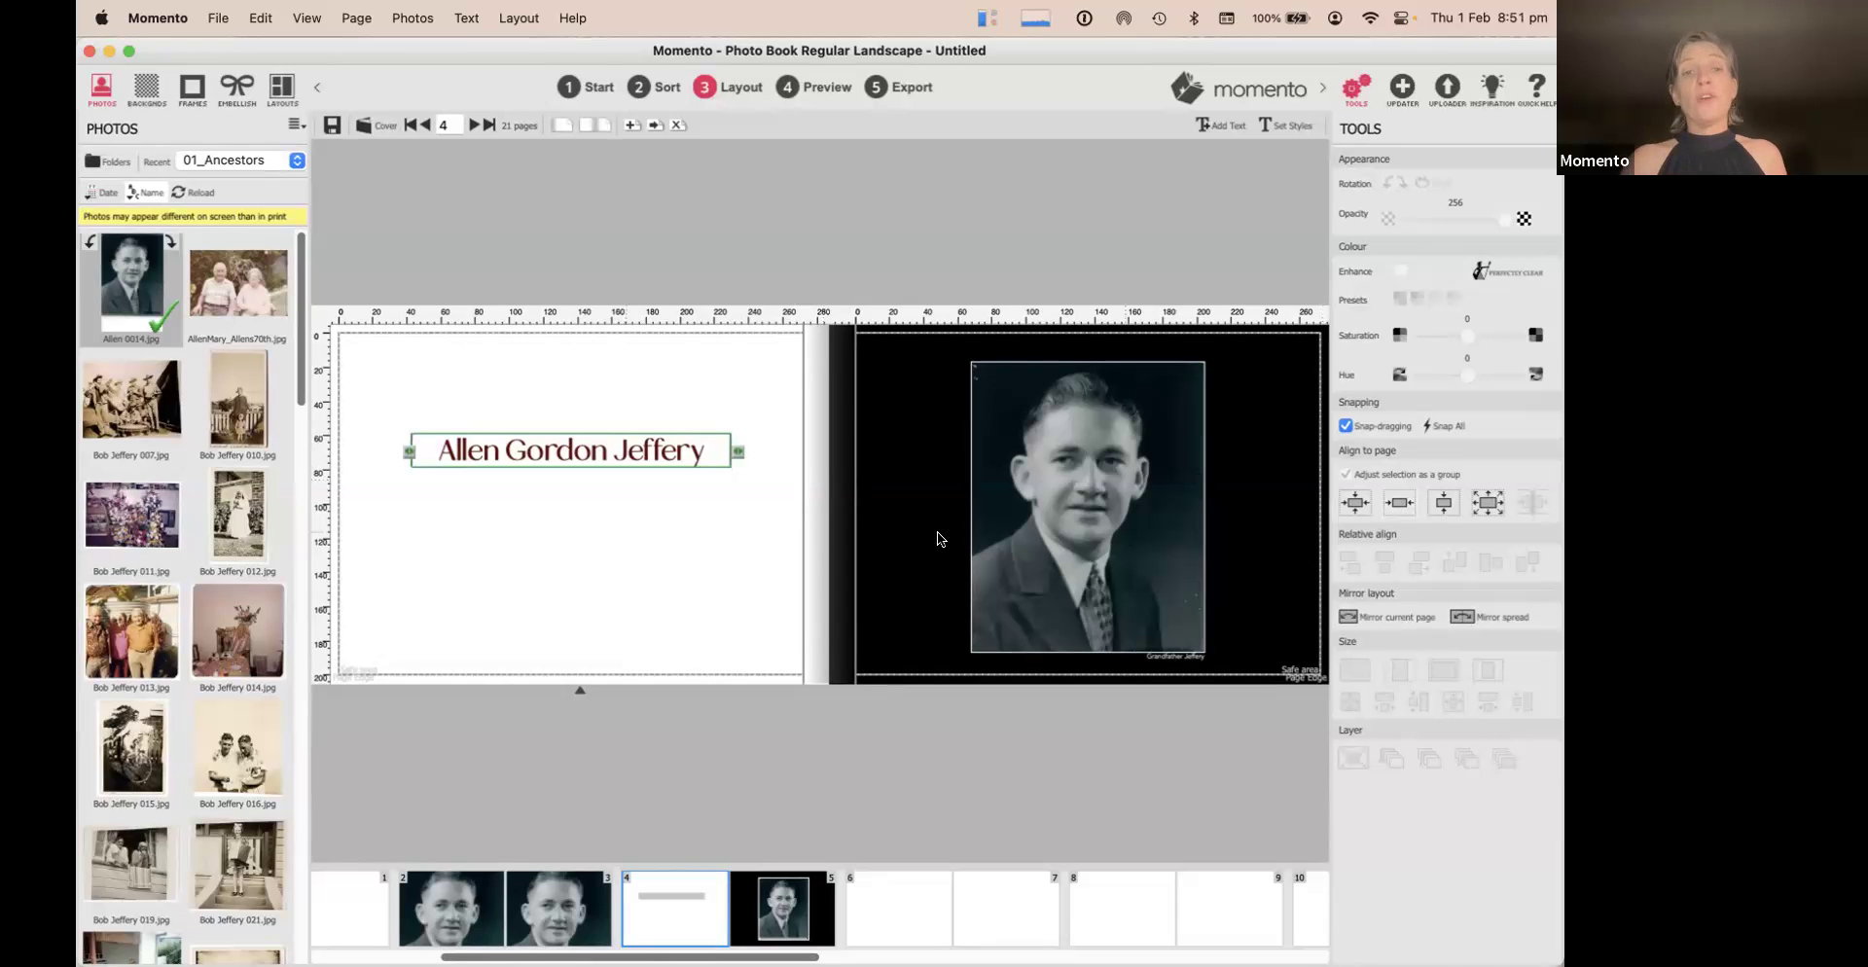
pyautogui.moveTo(558, 455); pyautogui.dragTo(556, 473)
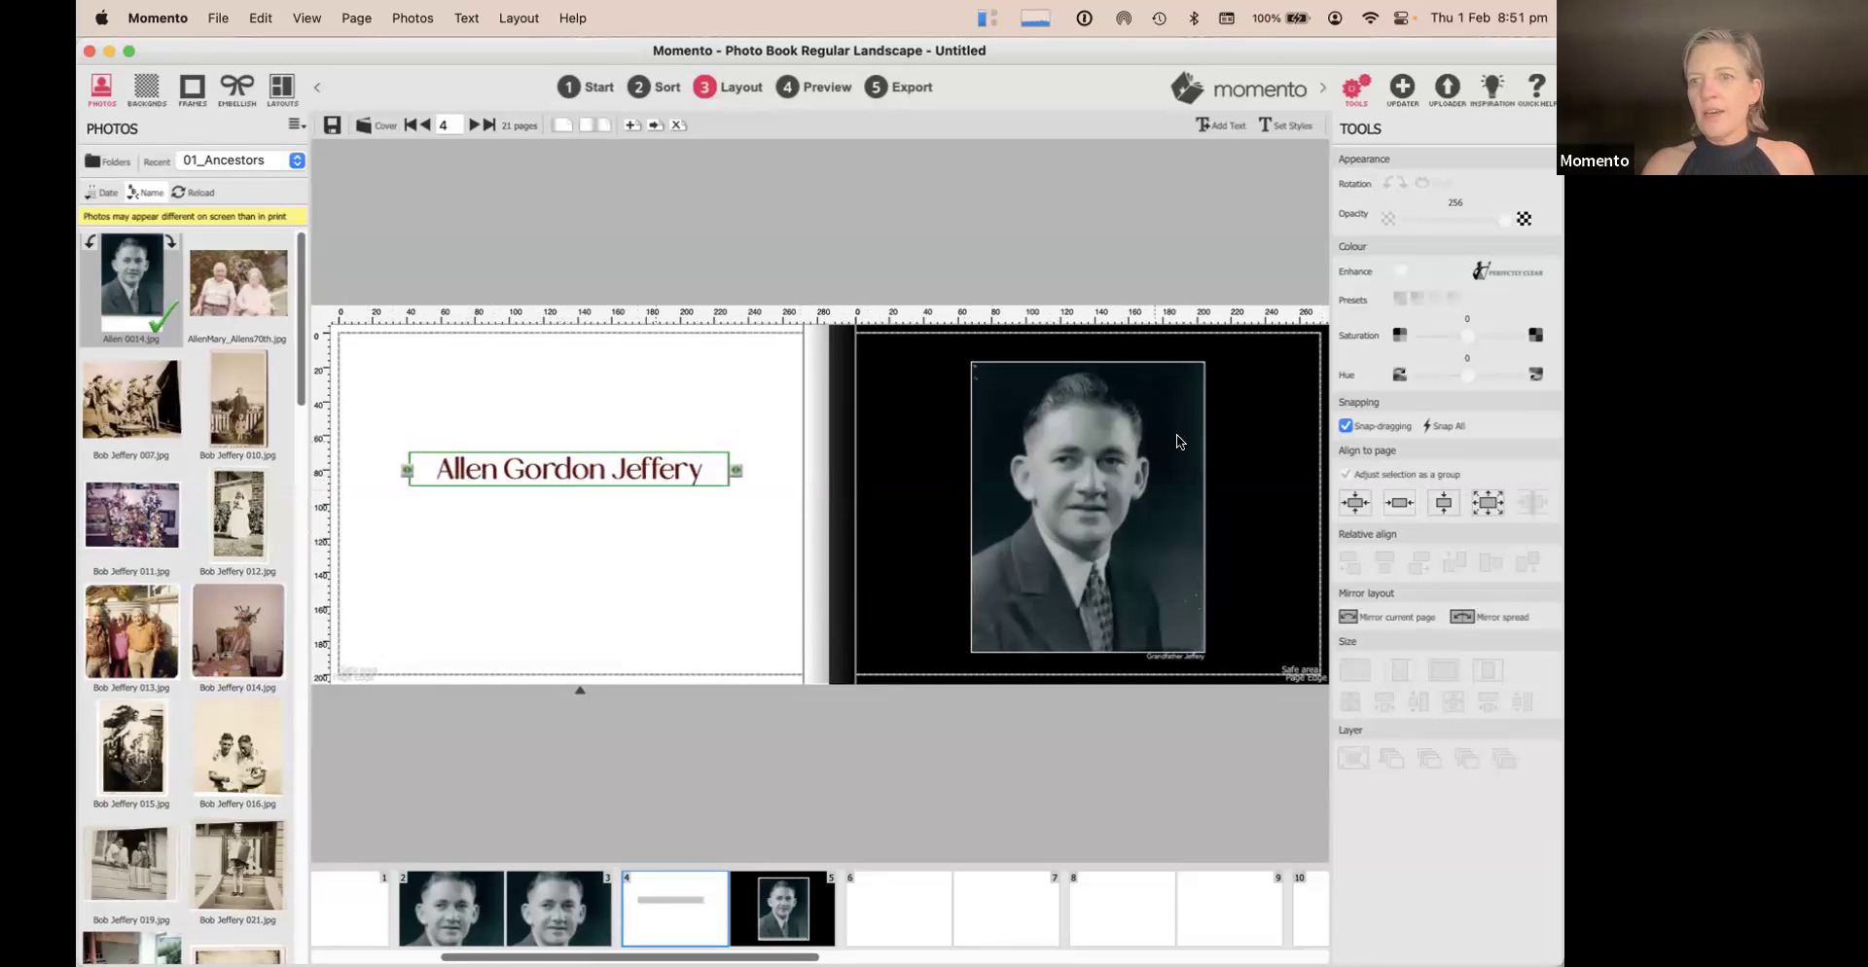
pyautogui.click(1398, 504)
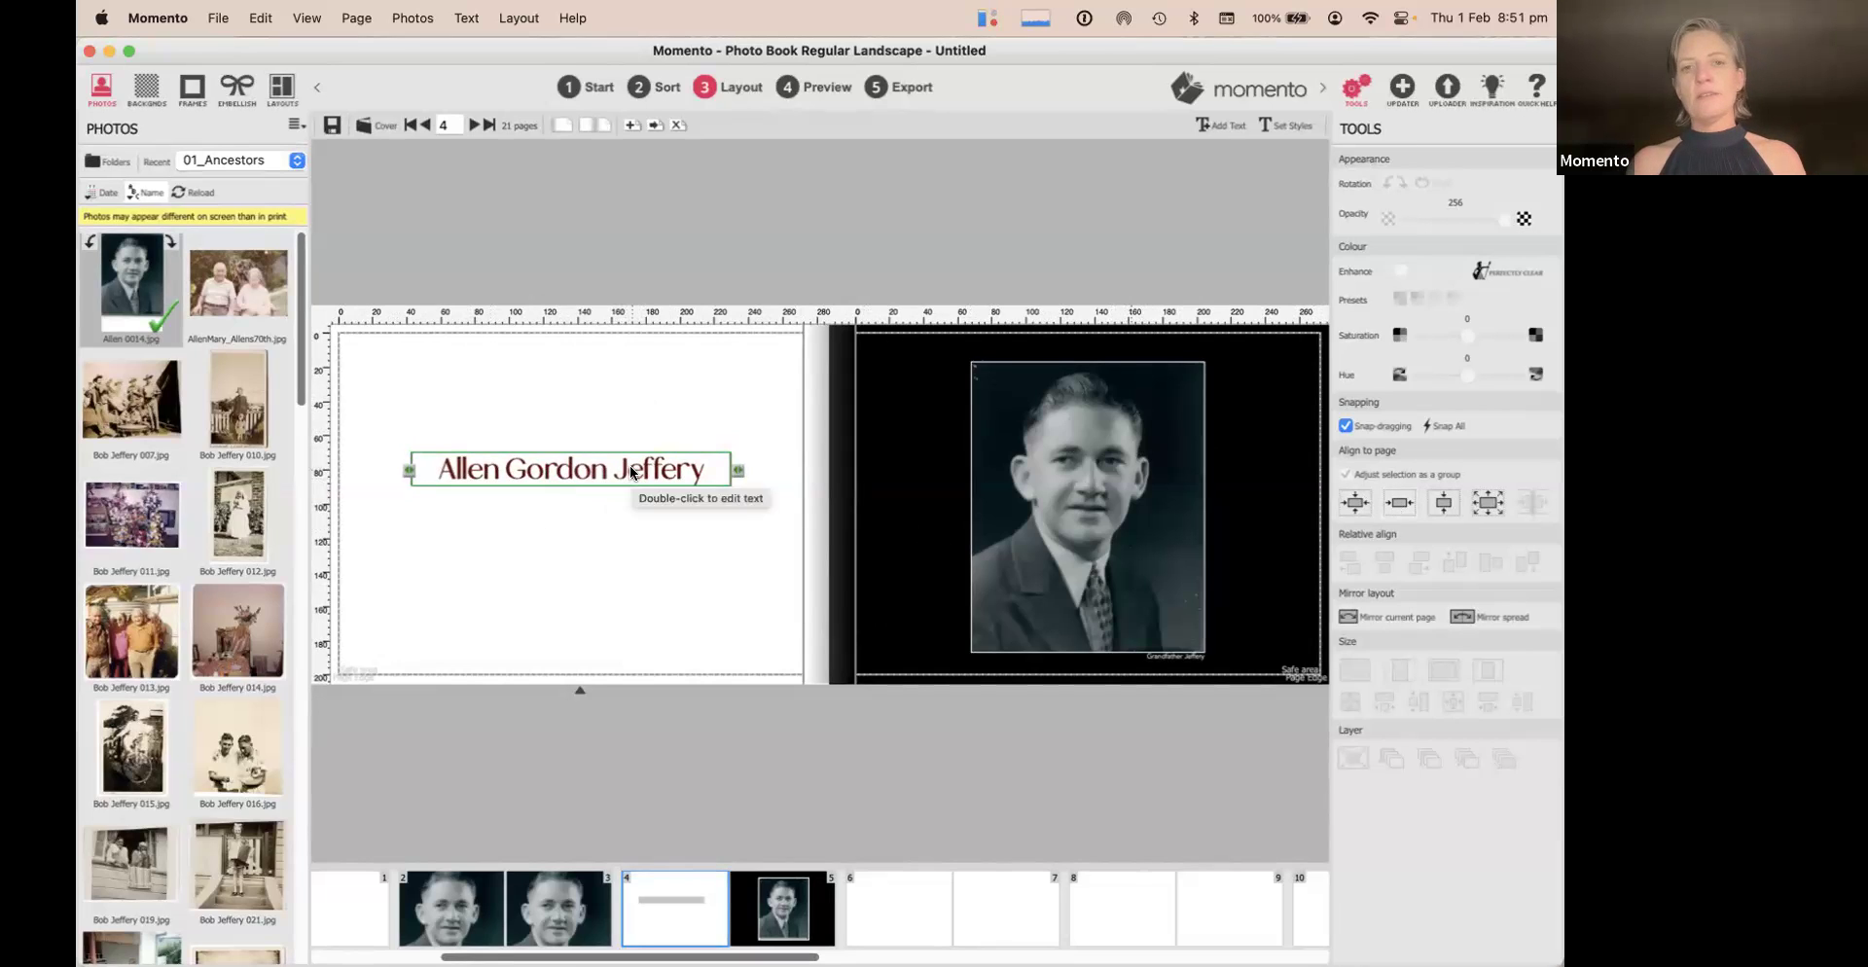
pyautogui.click(622, 376)
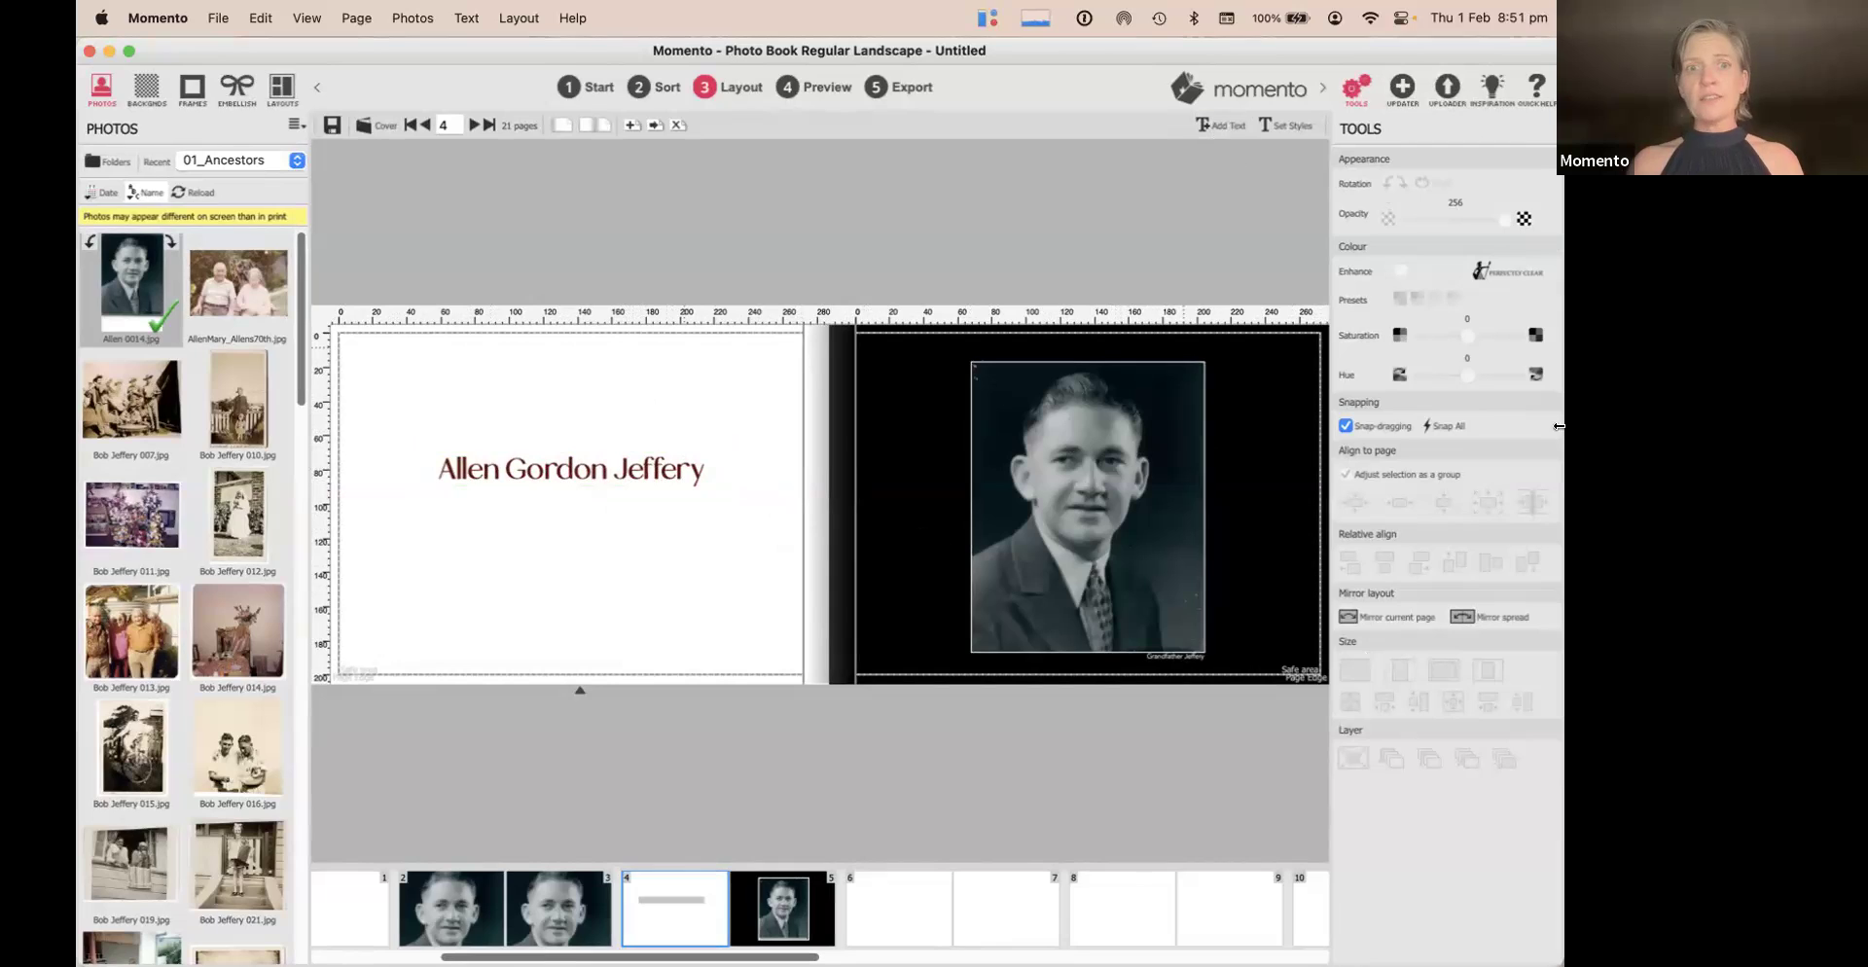
# Add a text box below the title reading 'Grandfather was born in 1880', correcting the mistyped year
pyautogui.click(1223, 127)
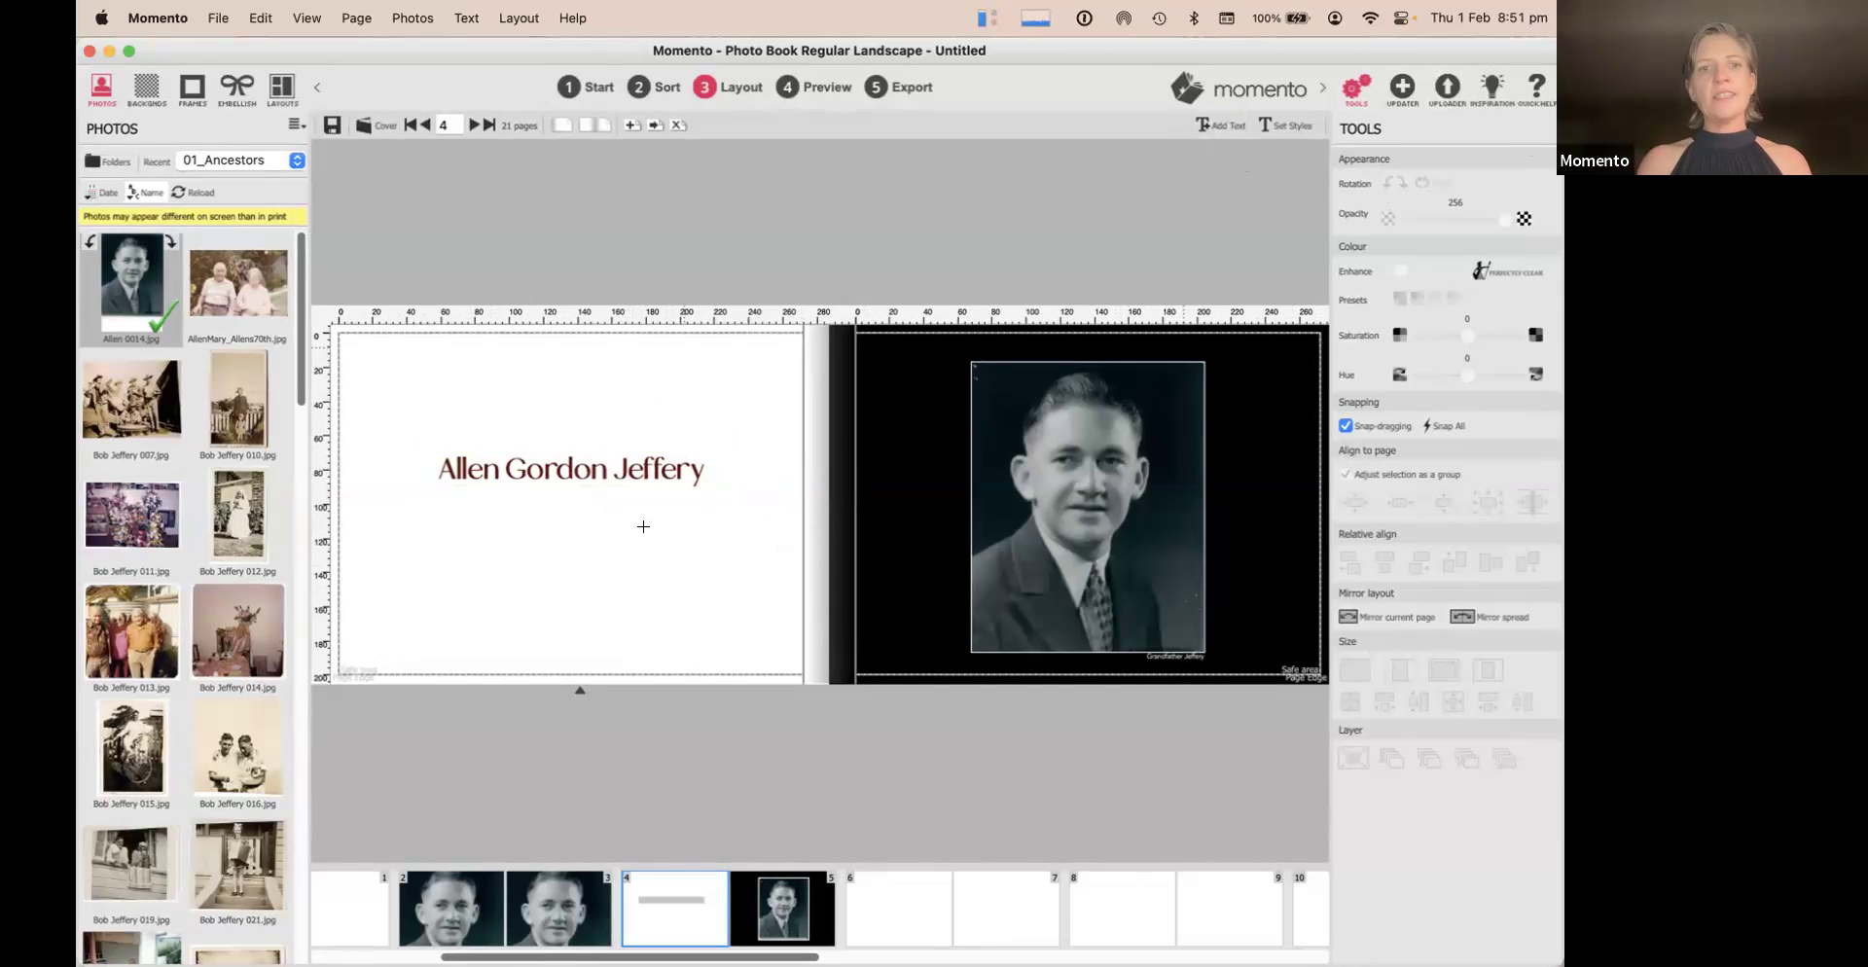
pyautogui.click(467, 512)
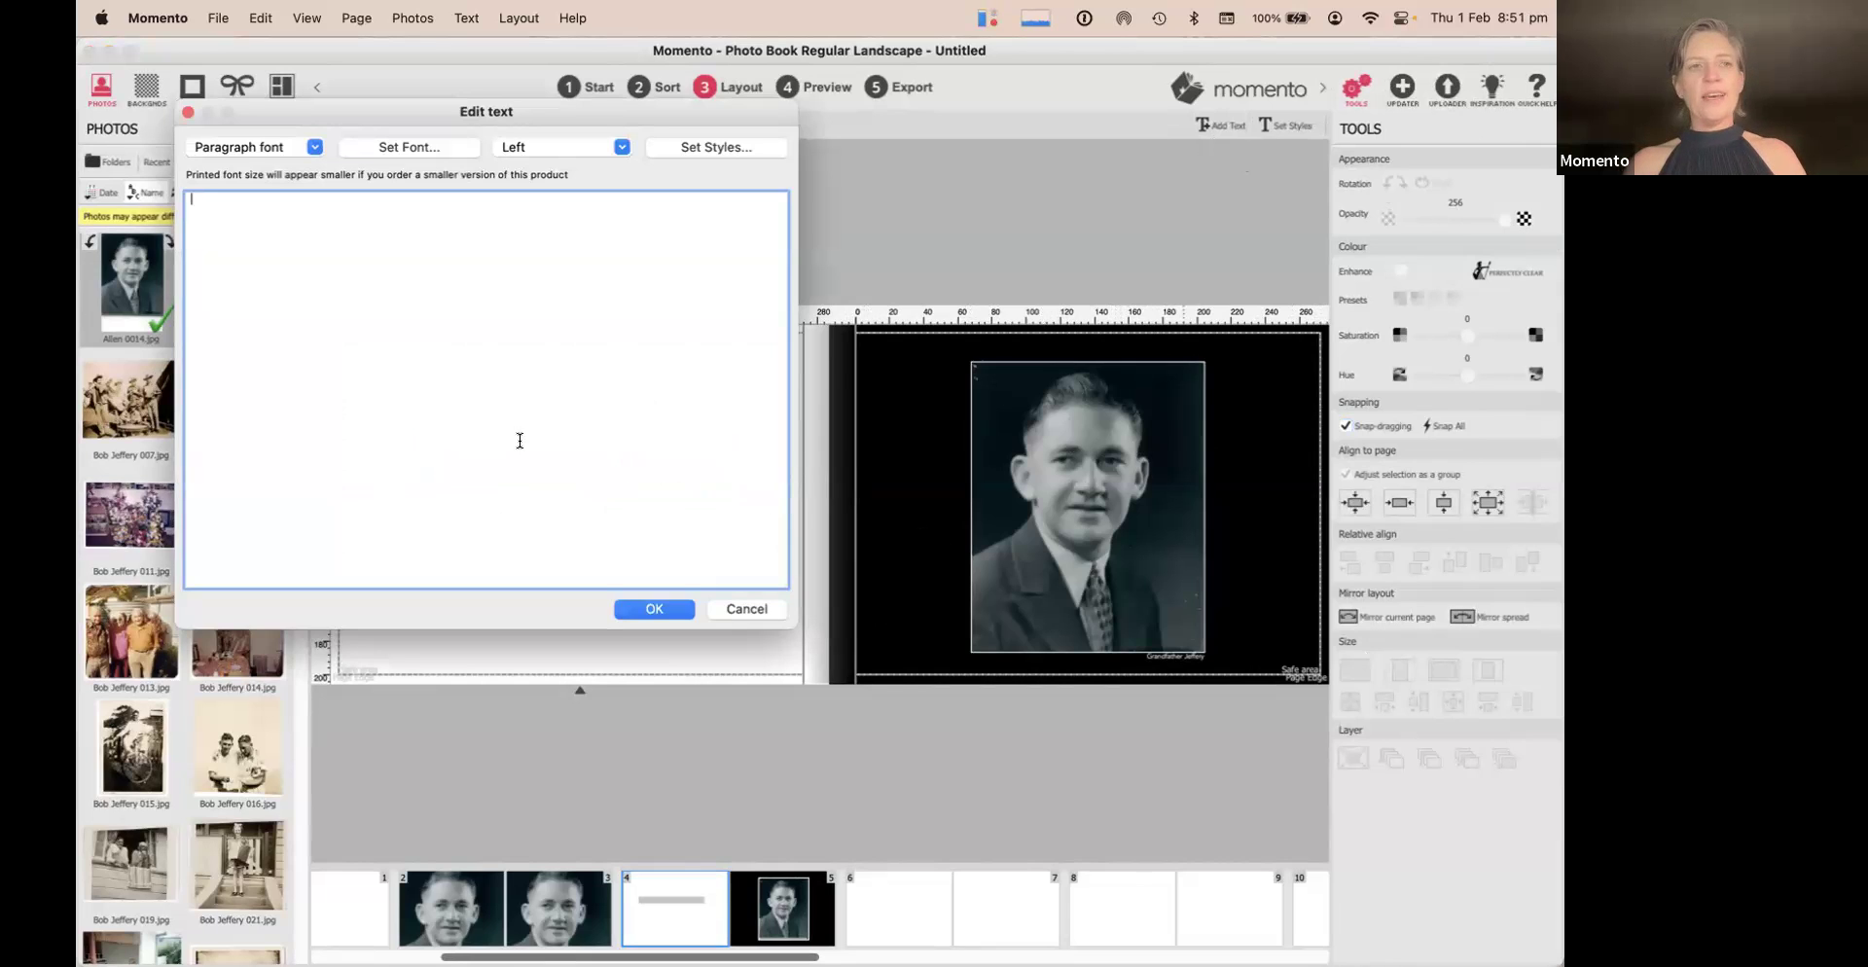
pyautogui.write('Grandfather was b')
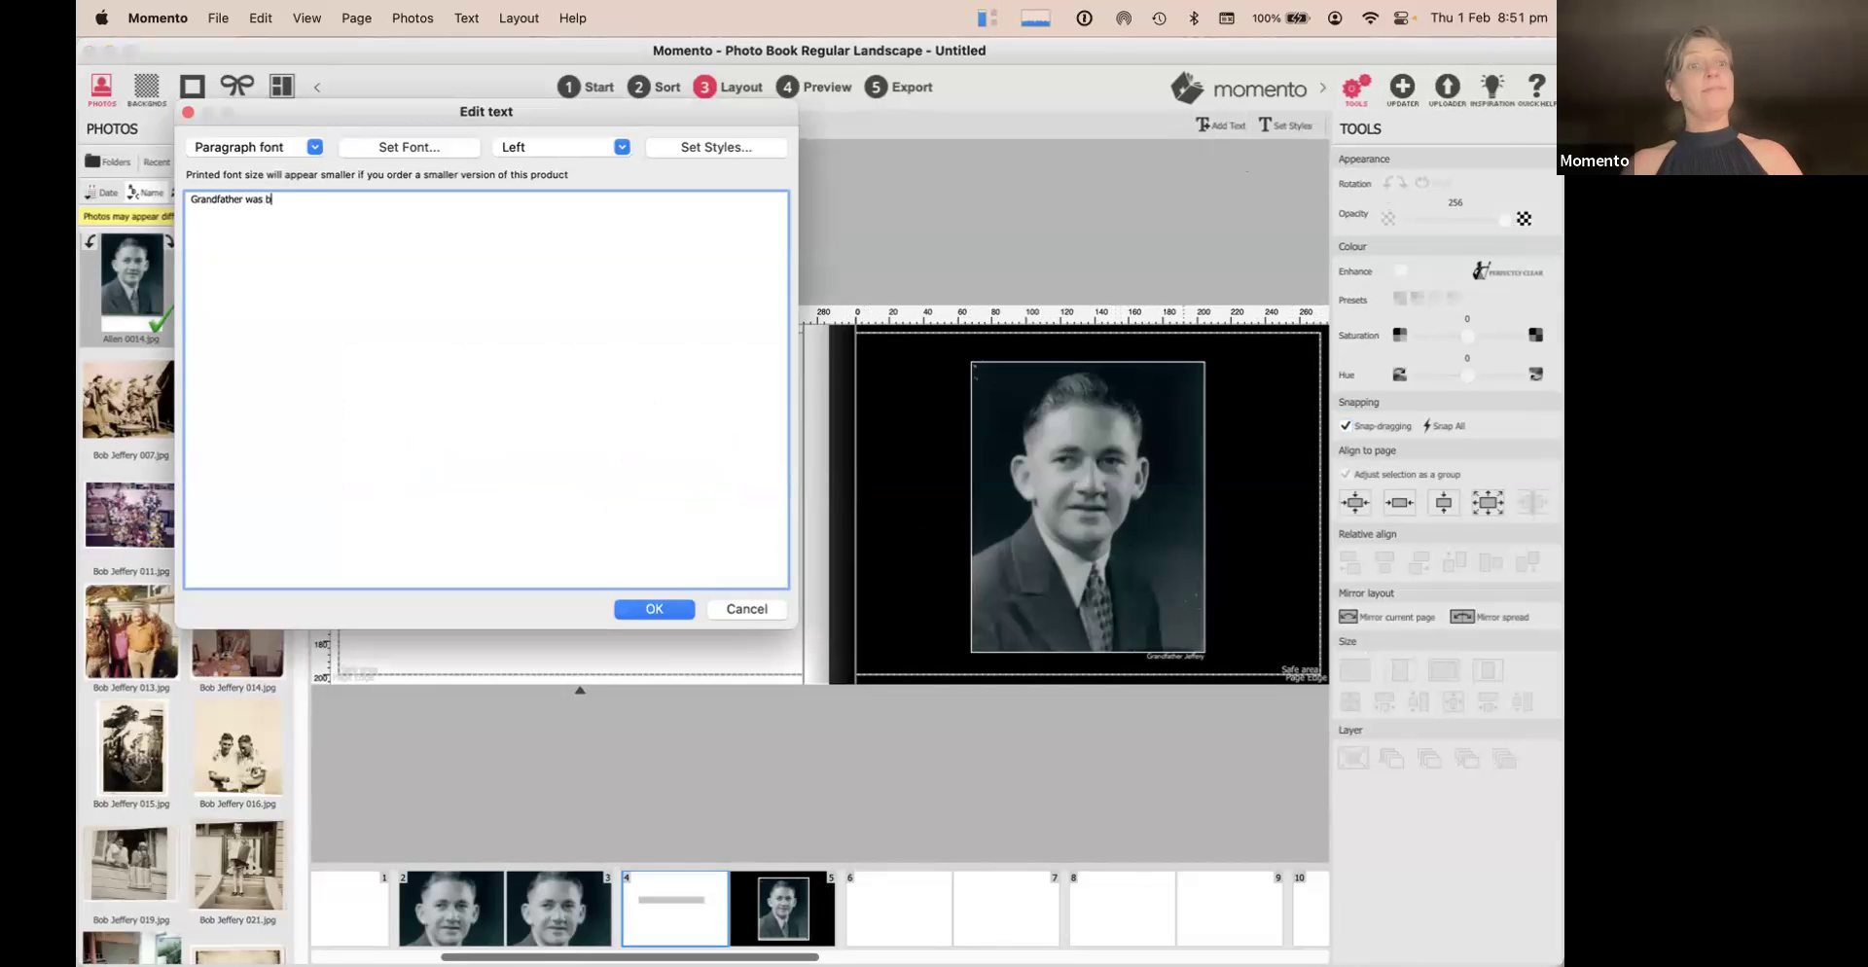
pyautogui.write('orn in 1180')
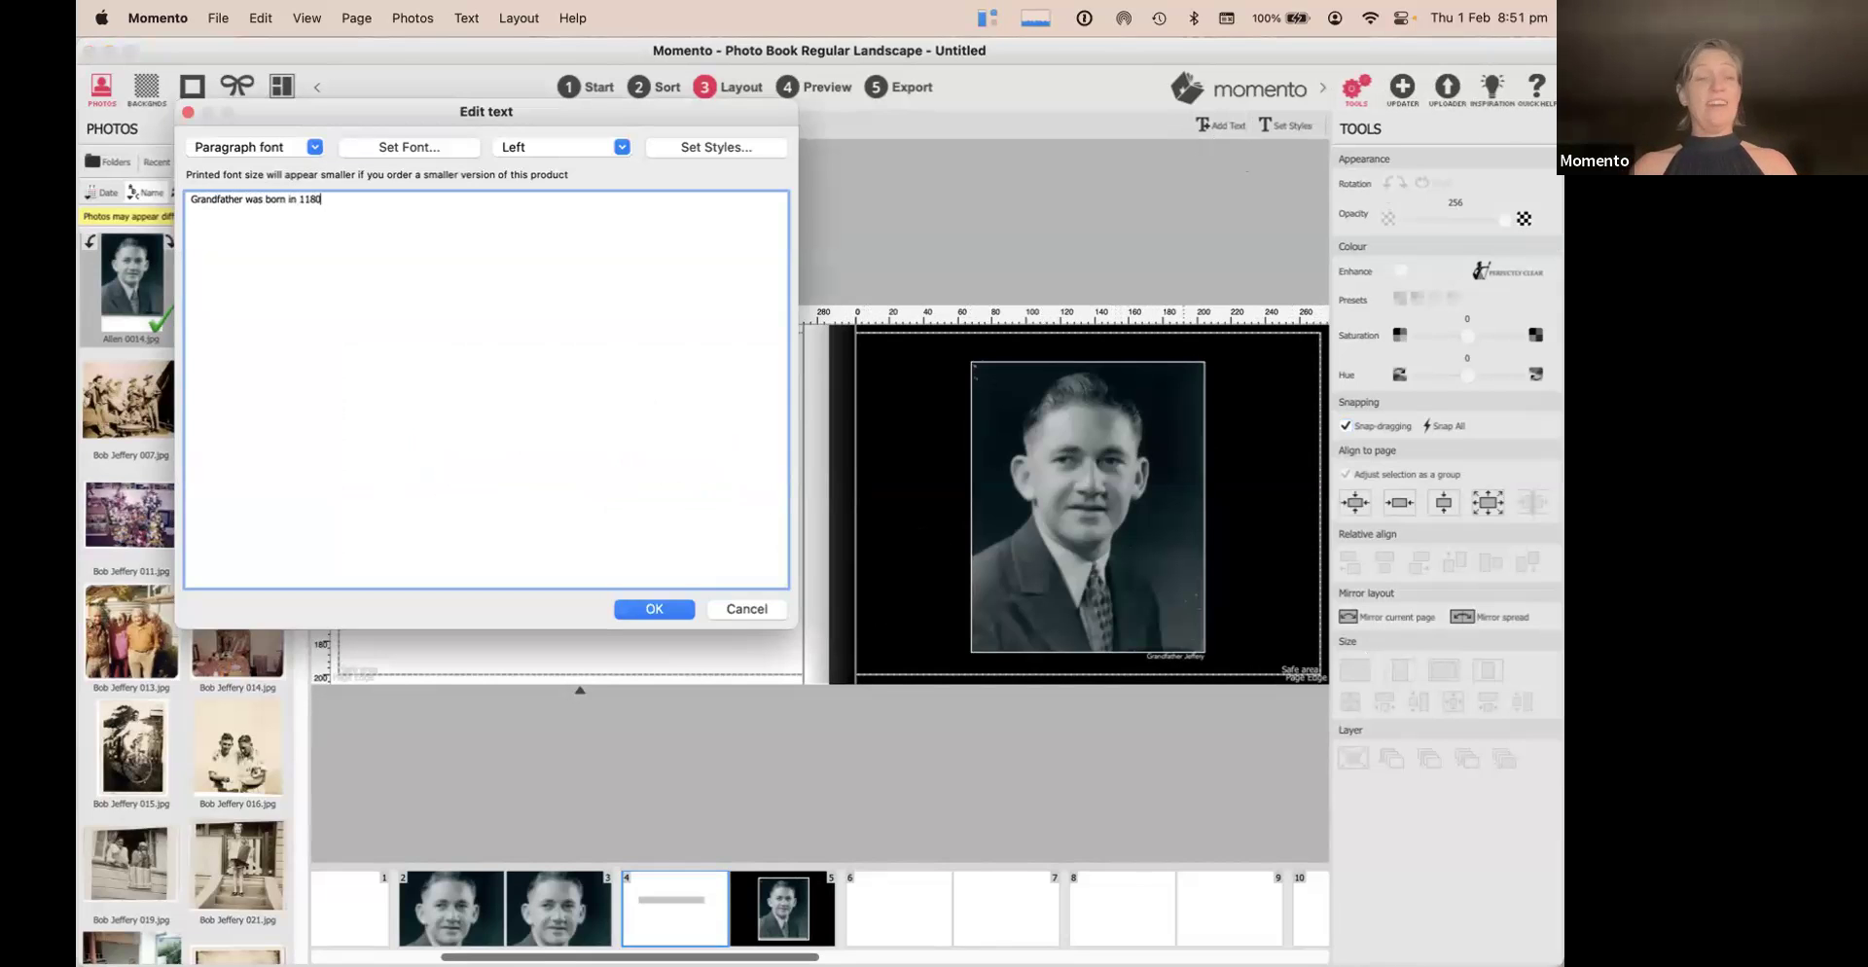
pyautogui.press('BackSpace')
pyautogui.press('BackSpace')
pyautogui.press('BackSpace')
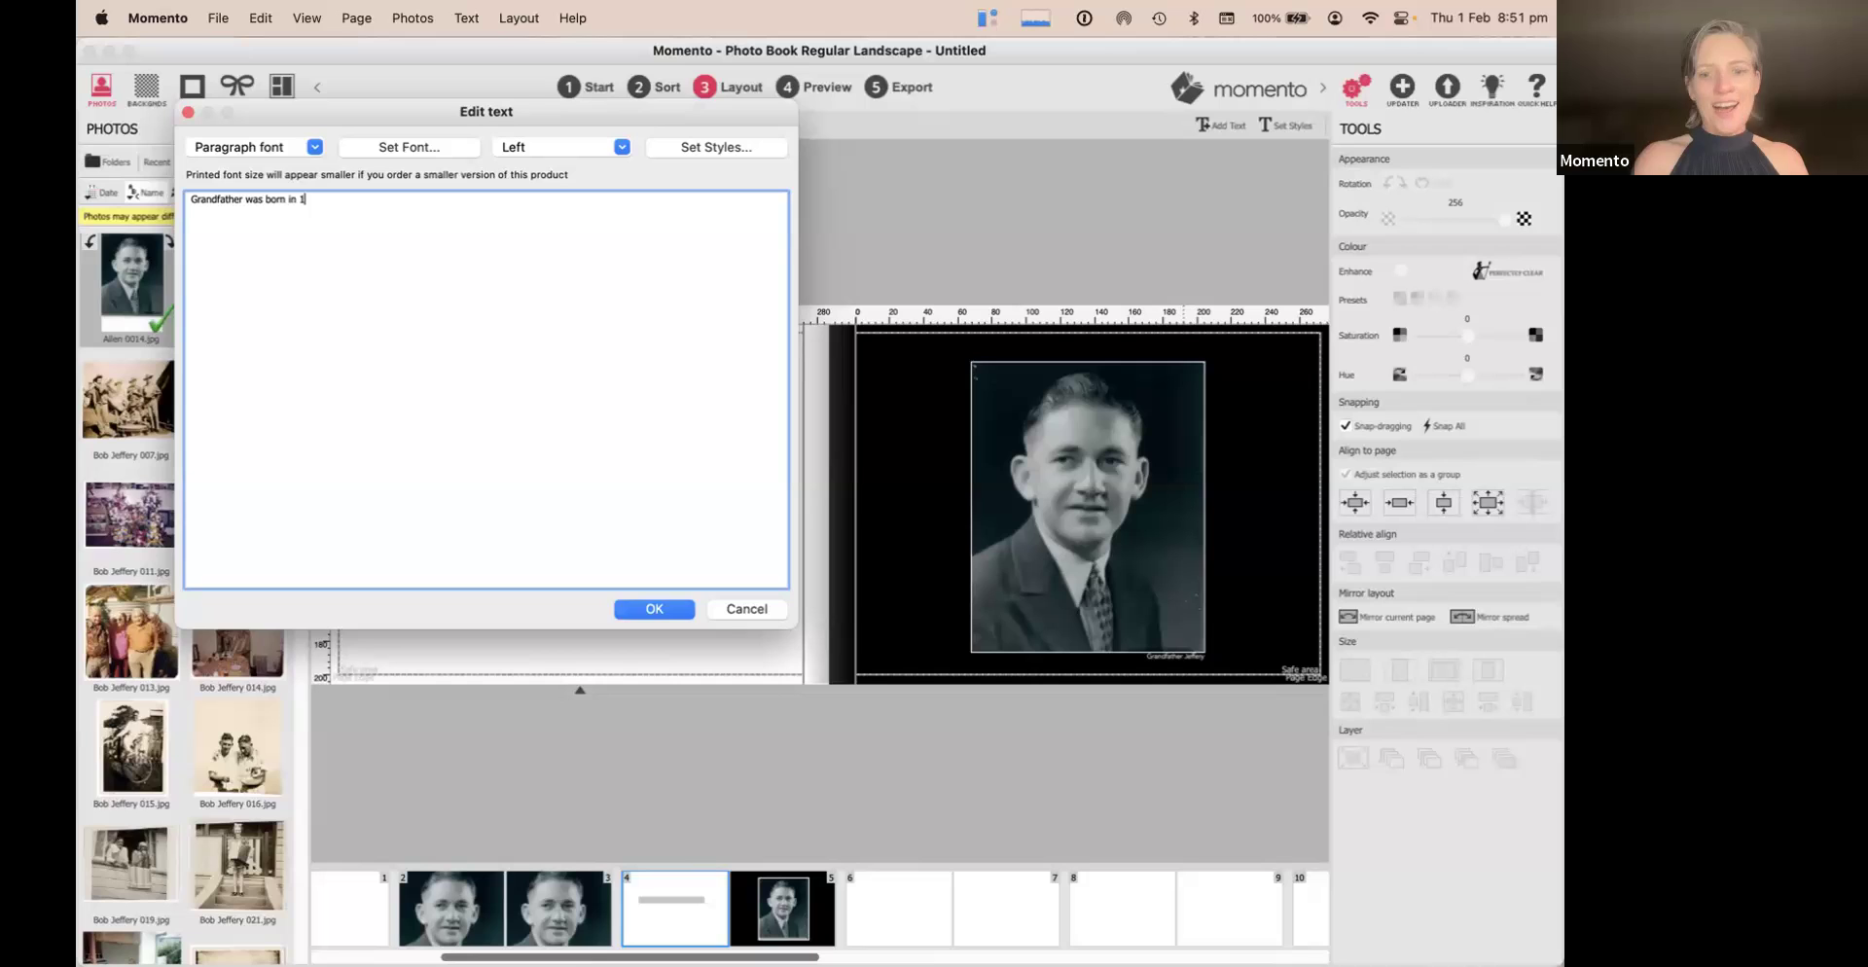
pyautogui.write('880')
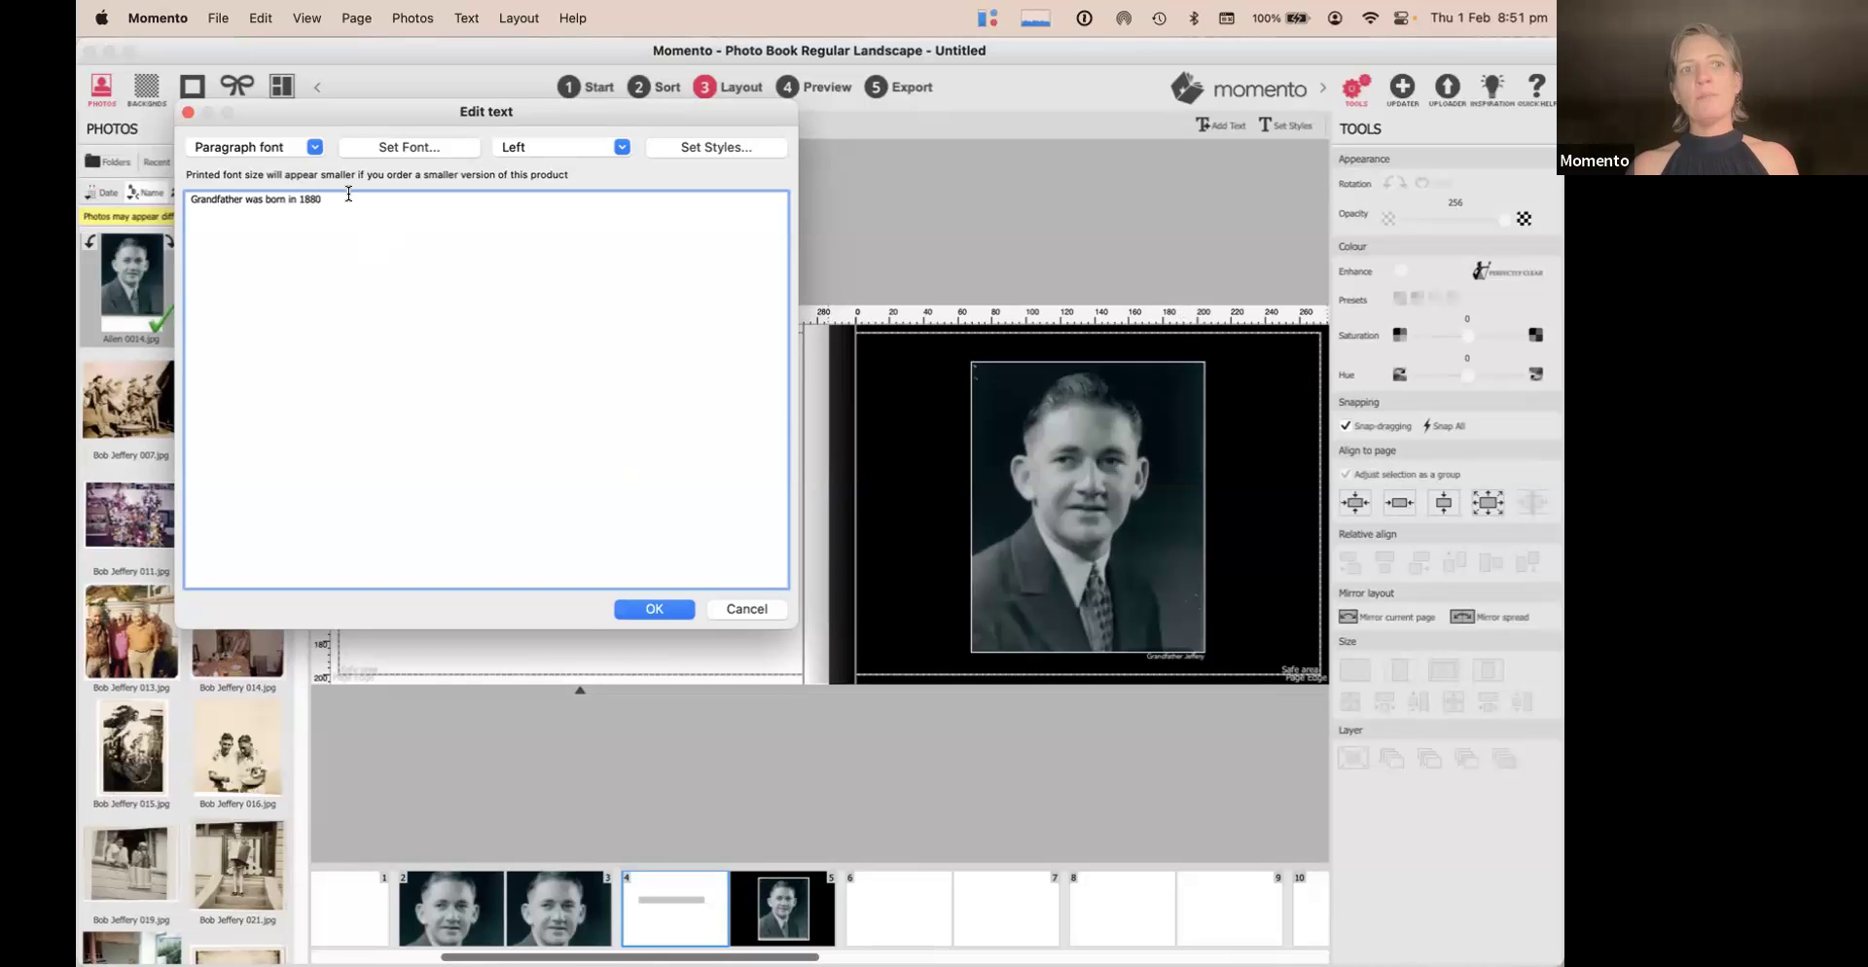
pyautogui.click(720, 146)
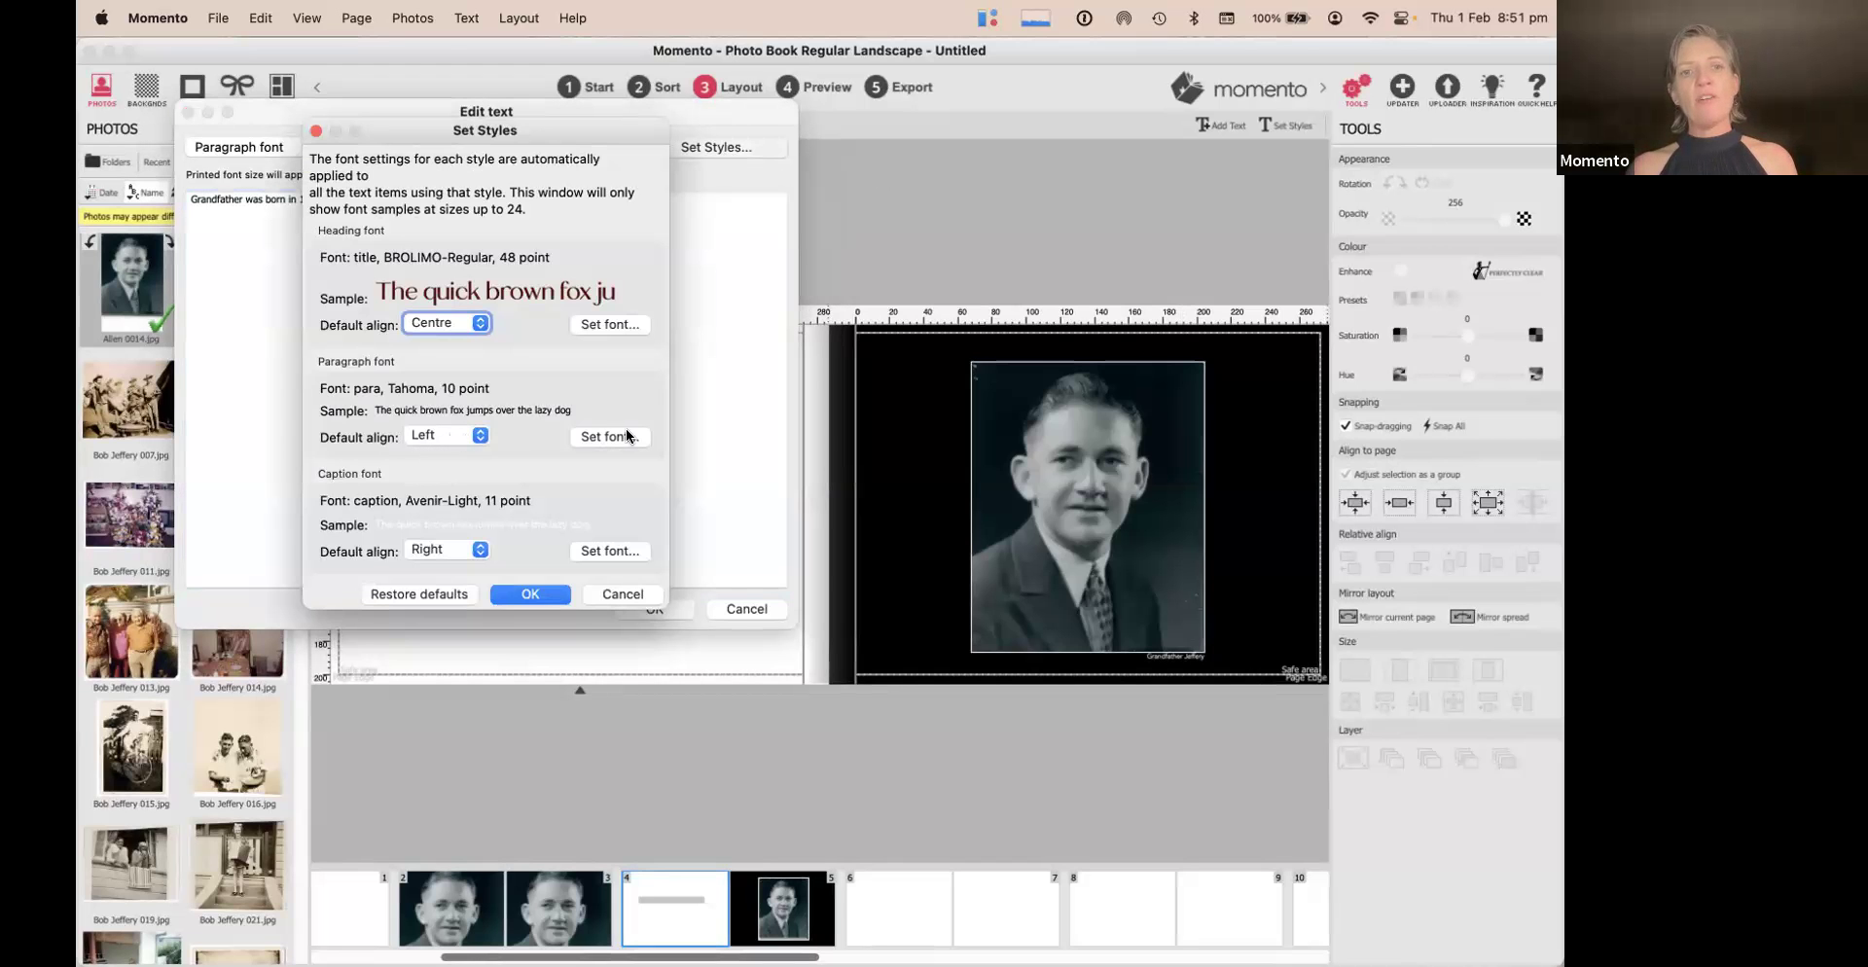
# Set paragraph text to American Typewriter Light at 12 point and place the birth-year line
pyautogui.click(624, 437)
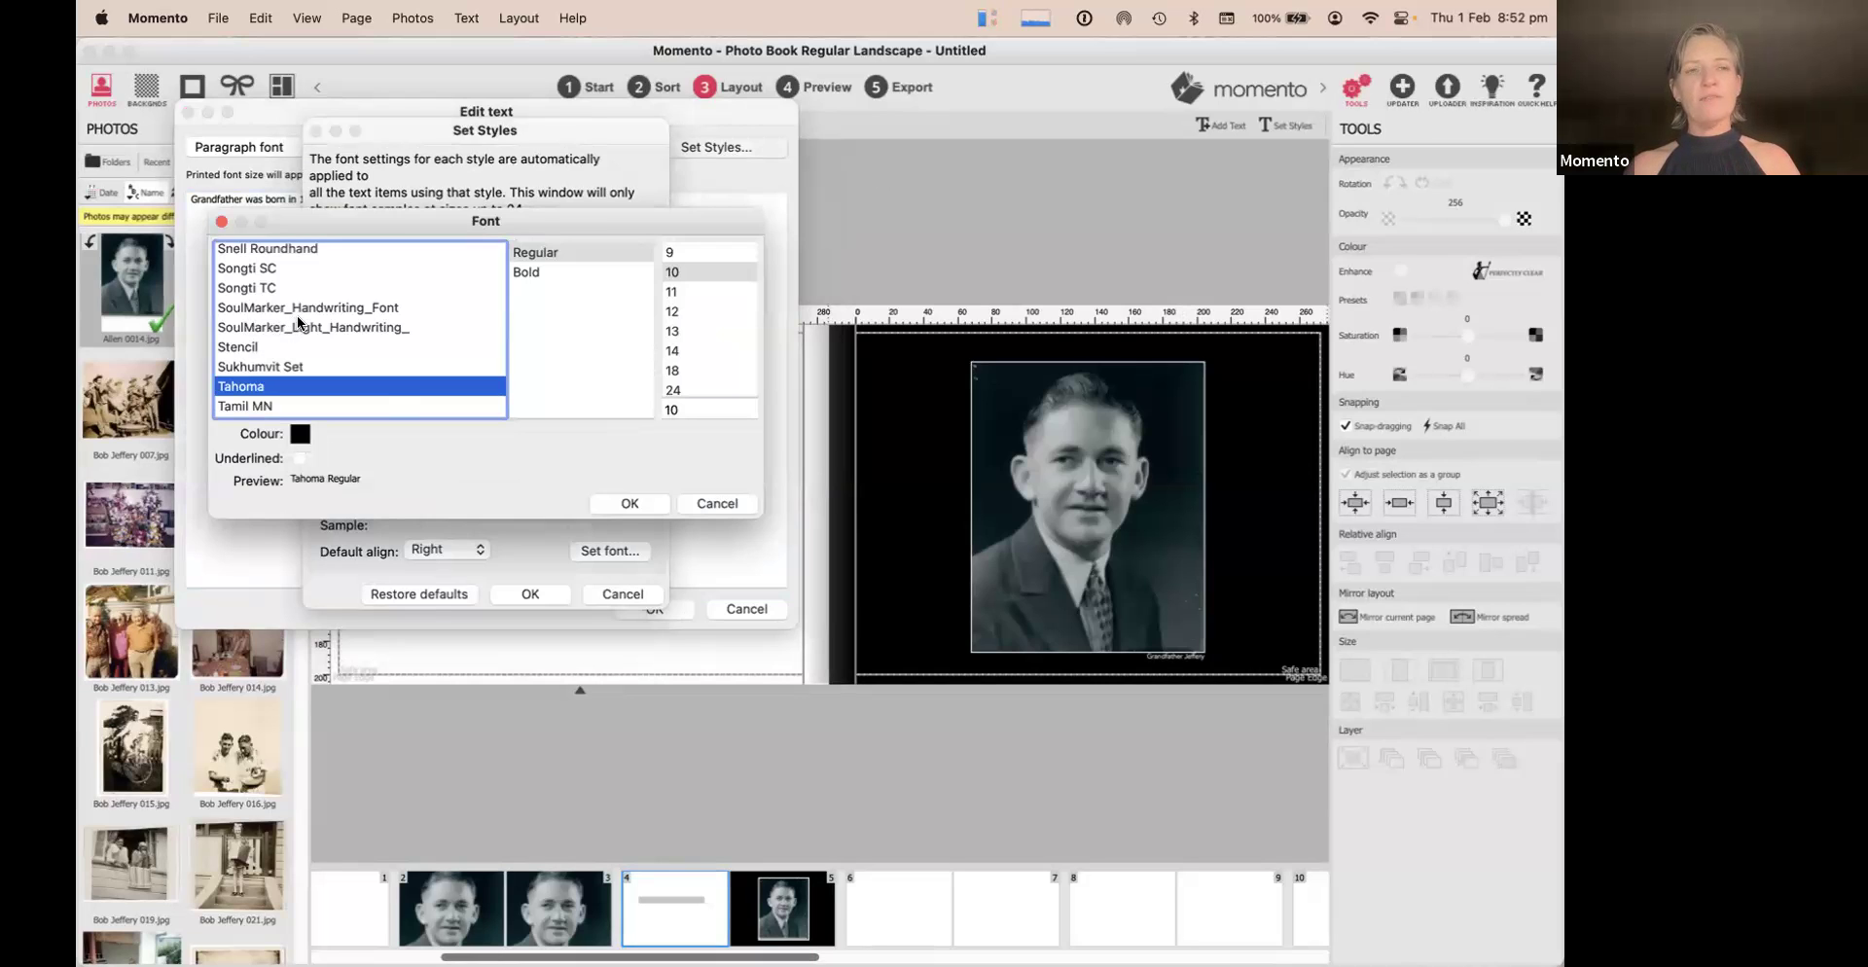
pyautogui.scroll(5, 298, 324)
pyautogui.press('a')
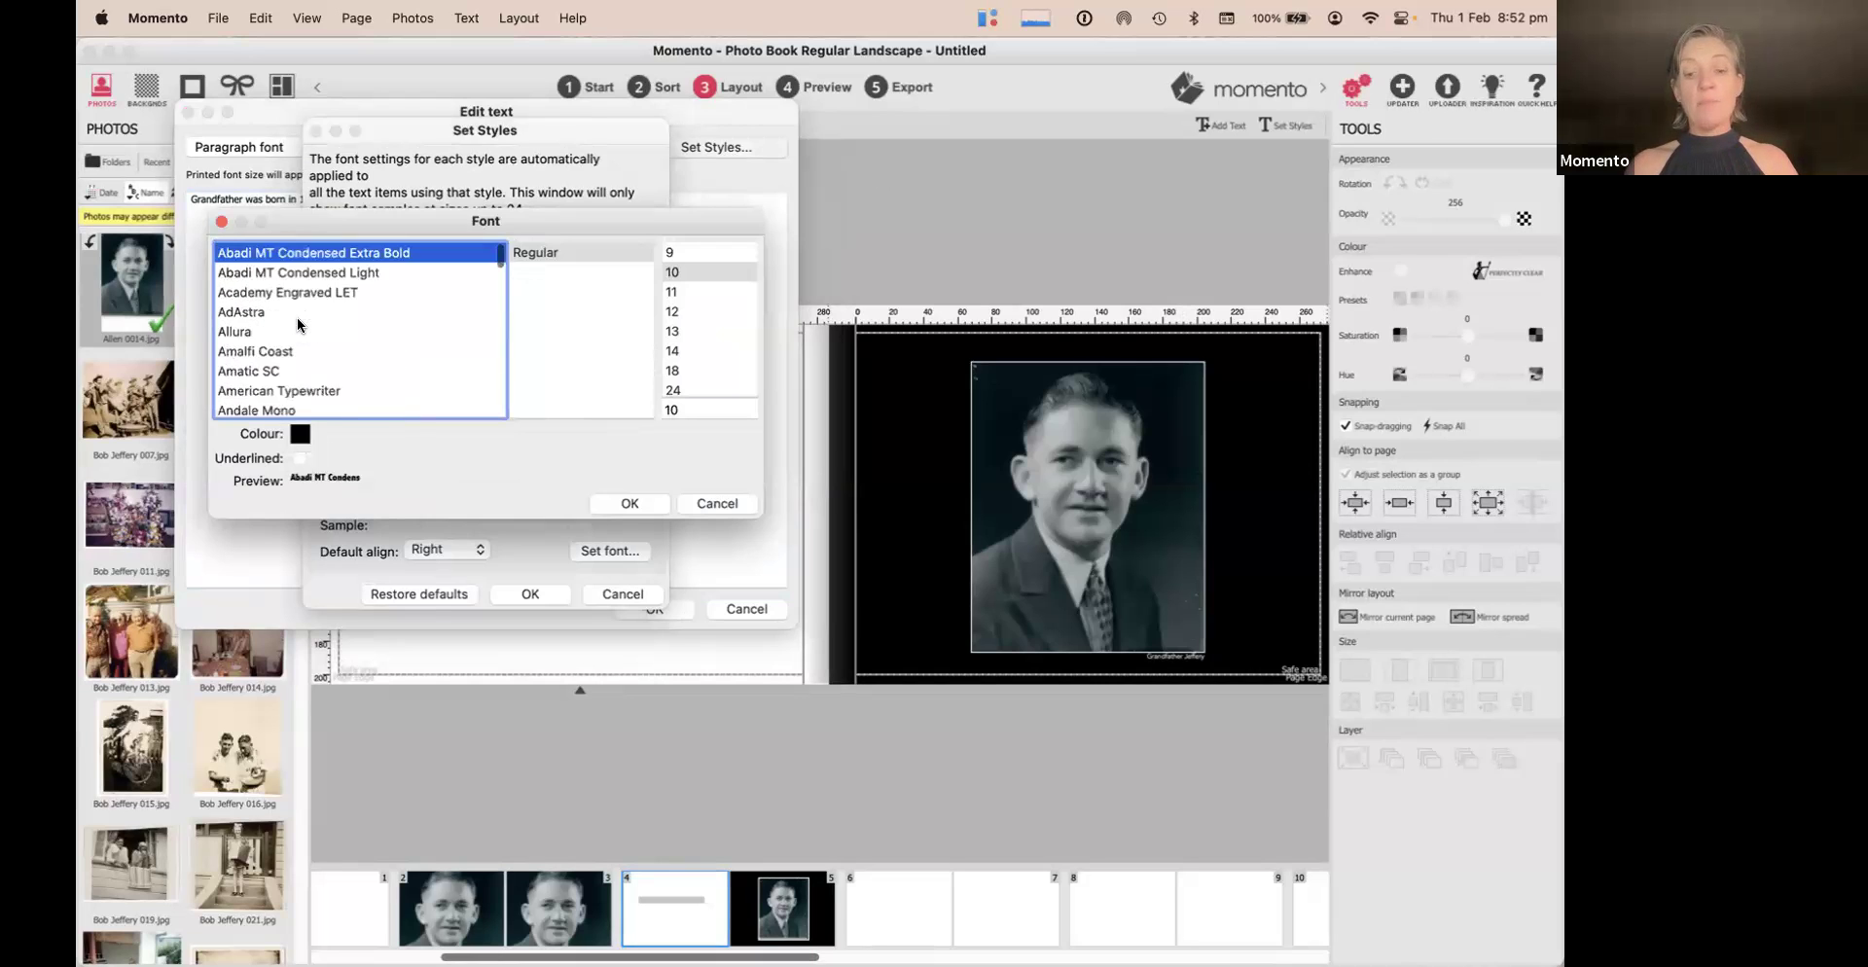
pyautogui.click(323, 392)
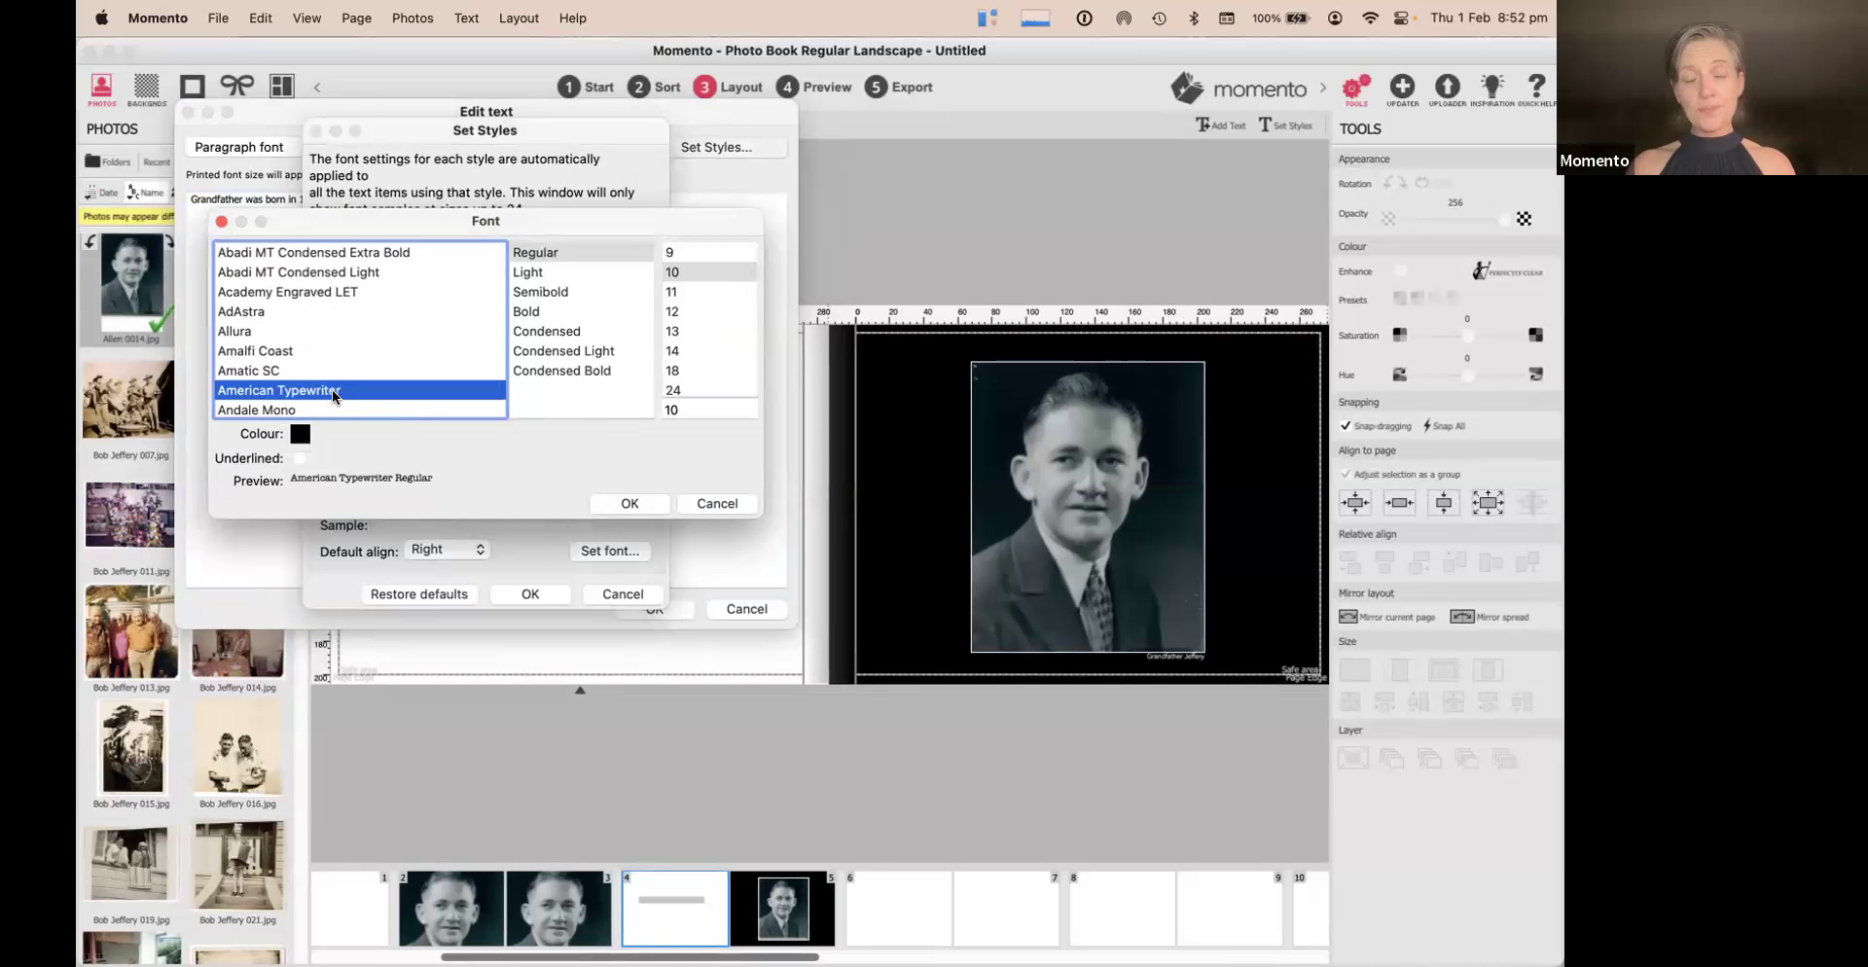
pyautogui.click(531, 278)
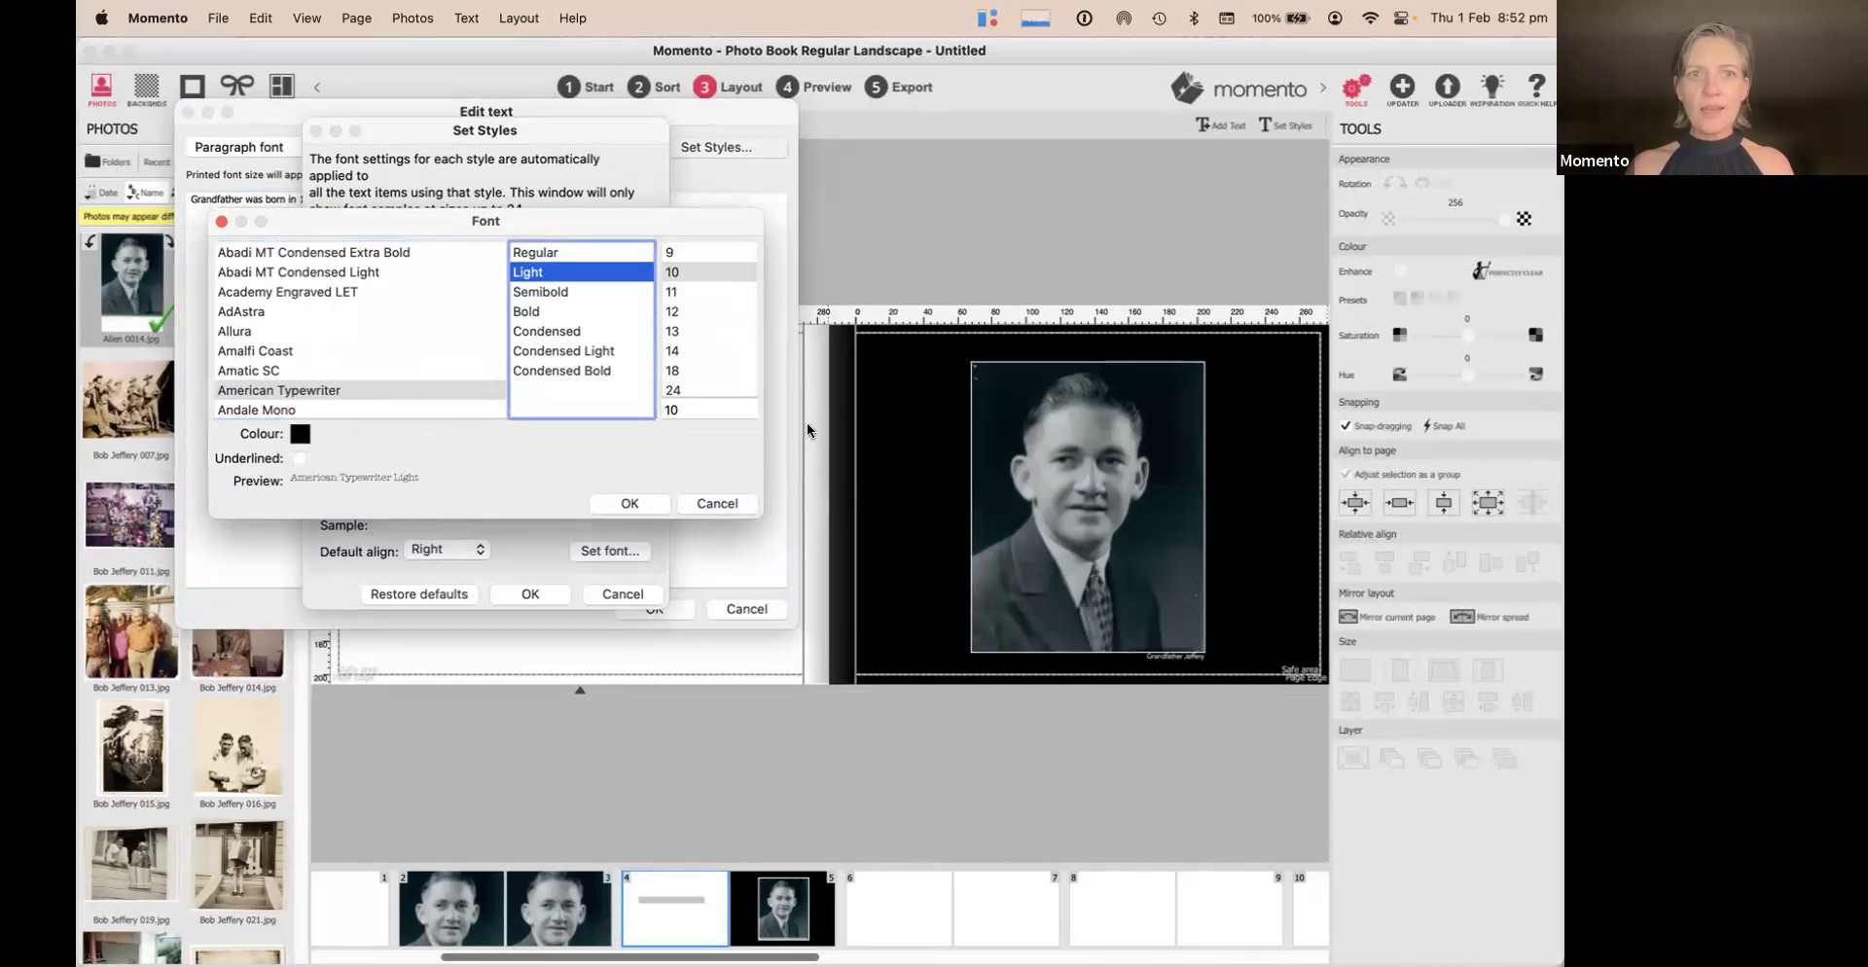
pyautogui.click(702, 290)
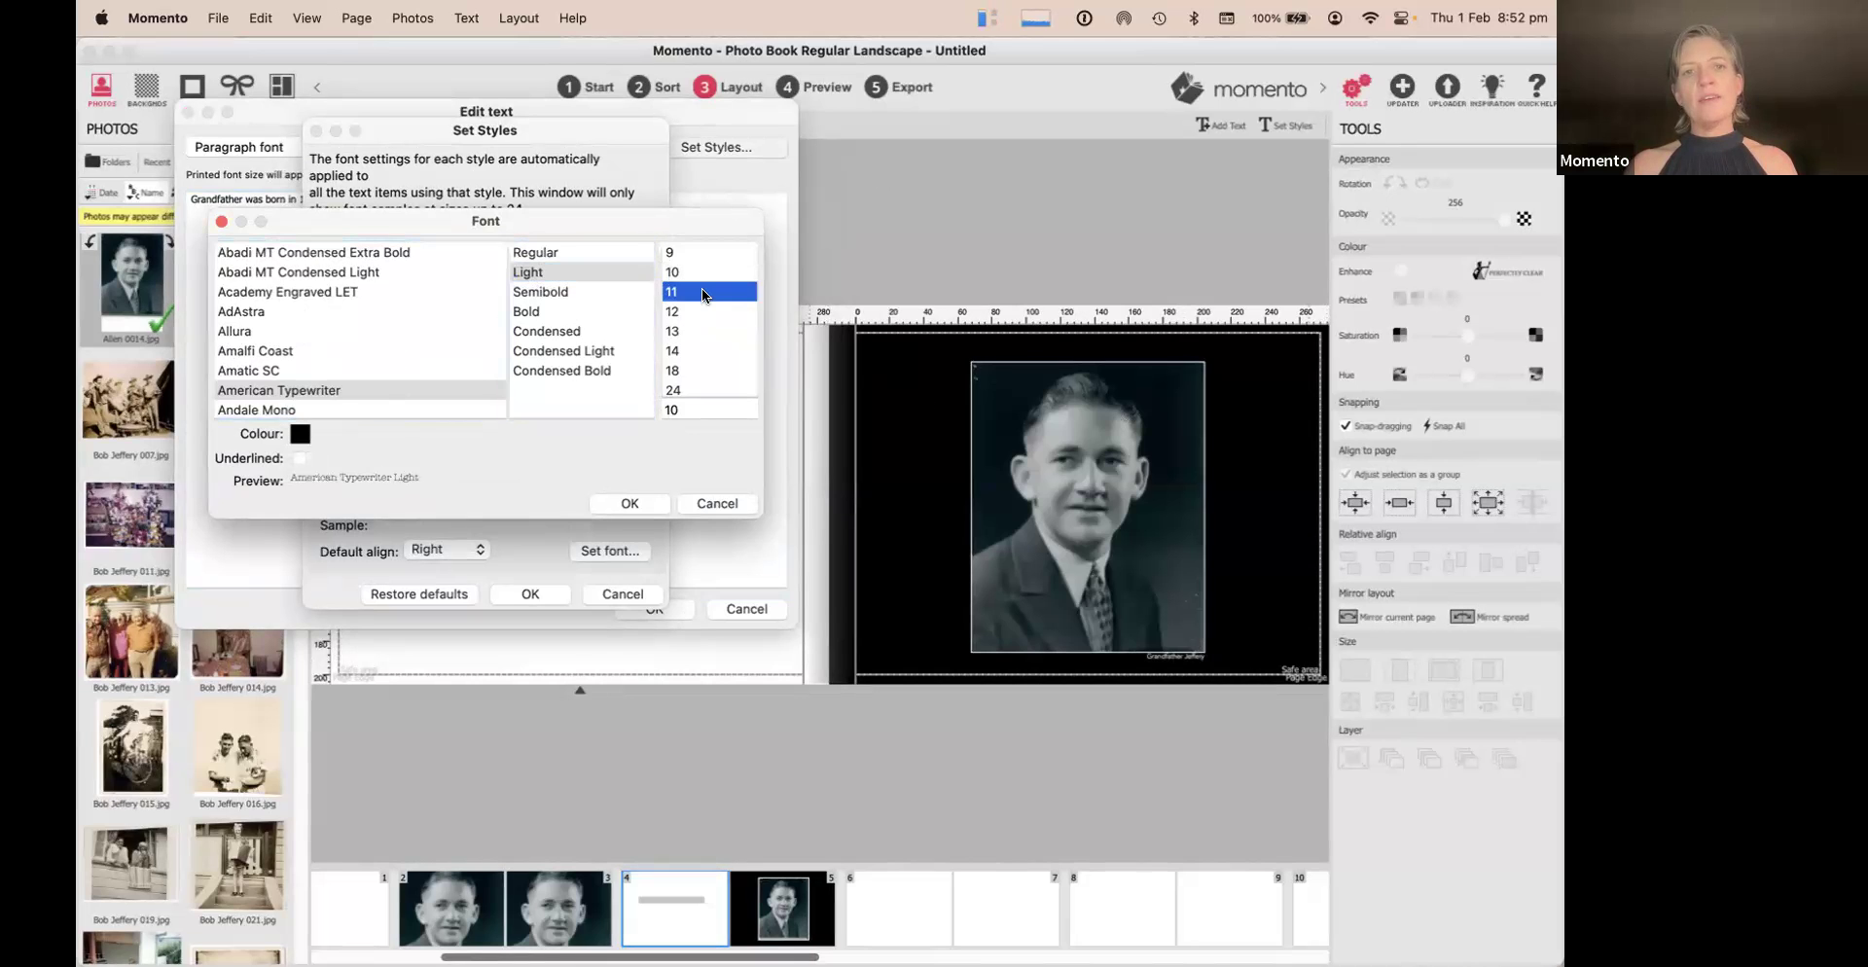
pyautogui.click(698, 310)
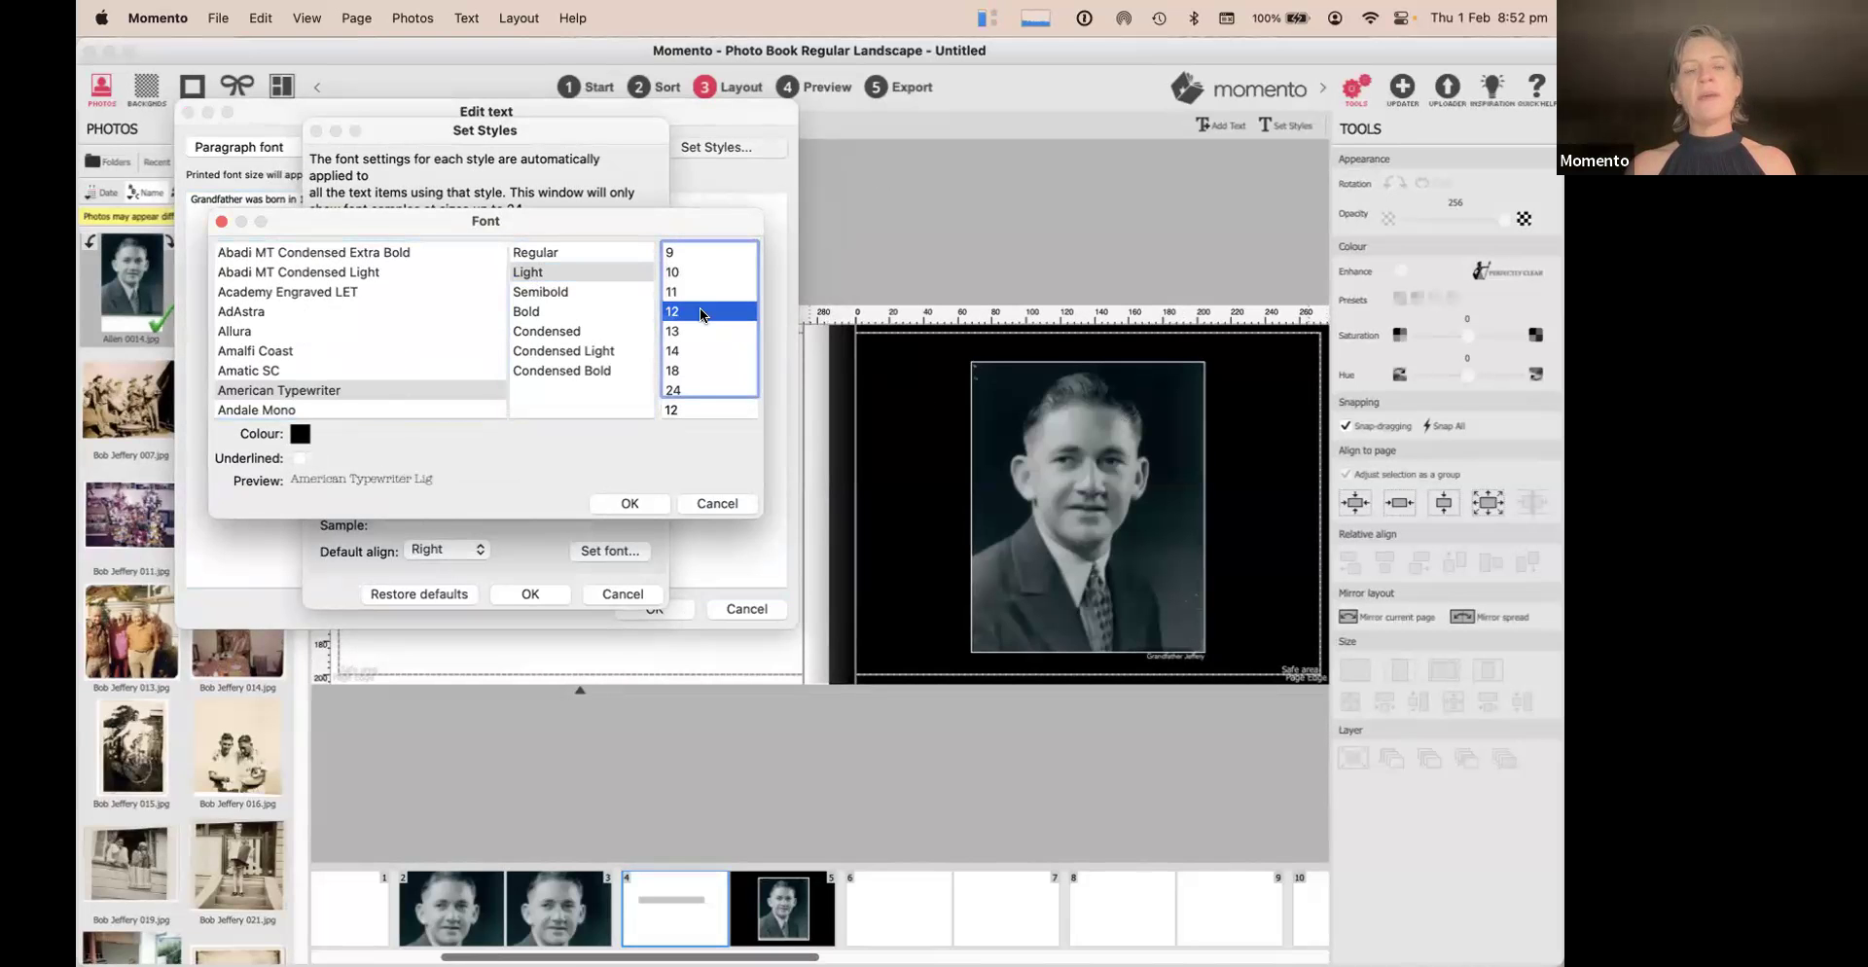
pyautogui.click(631, 503)
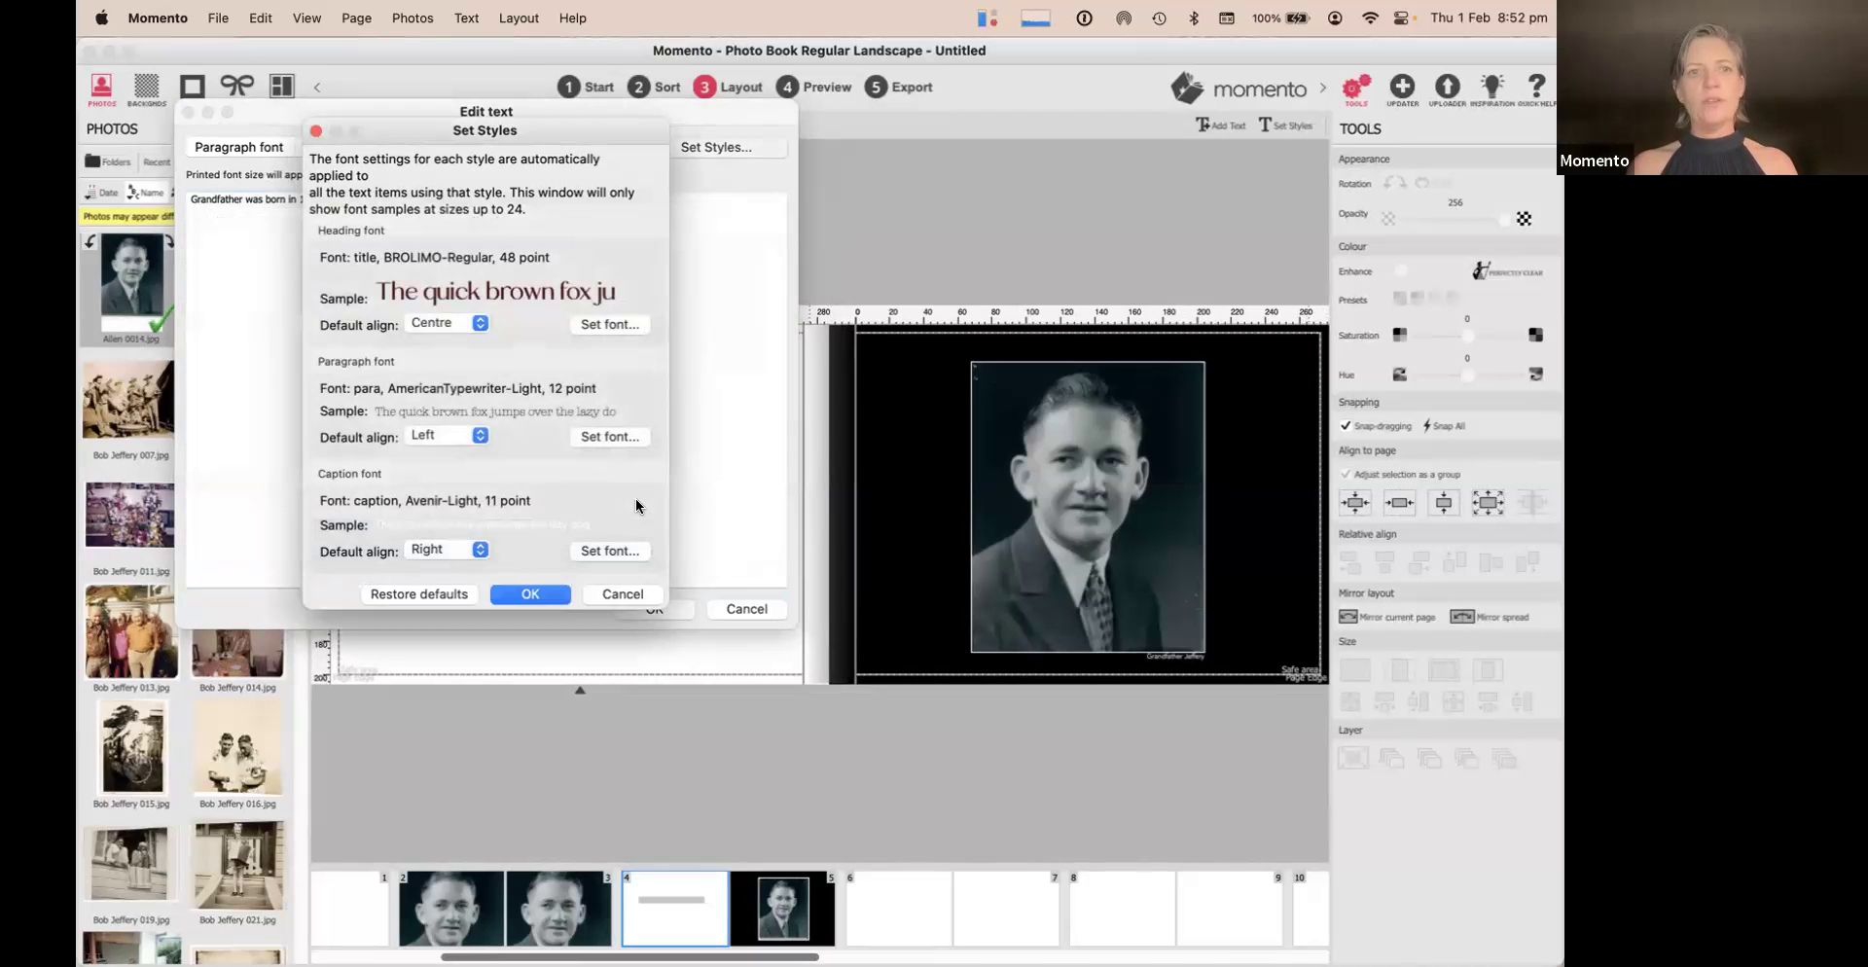
pyautogui.click(540, 595)
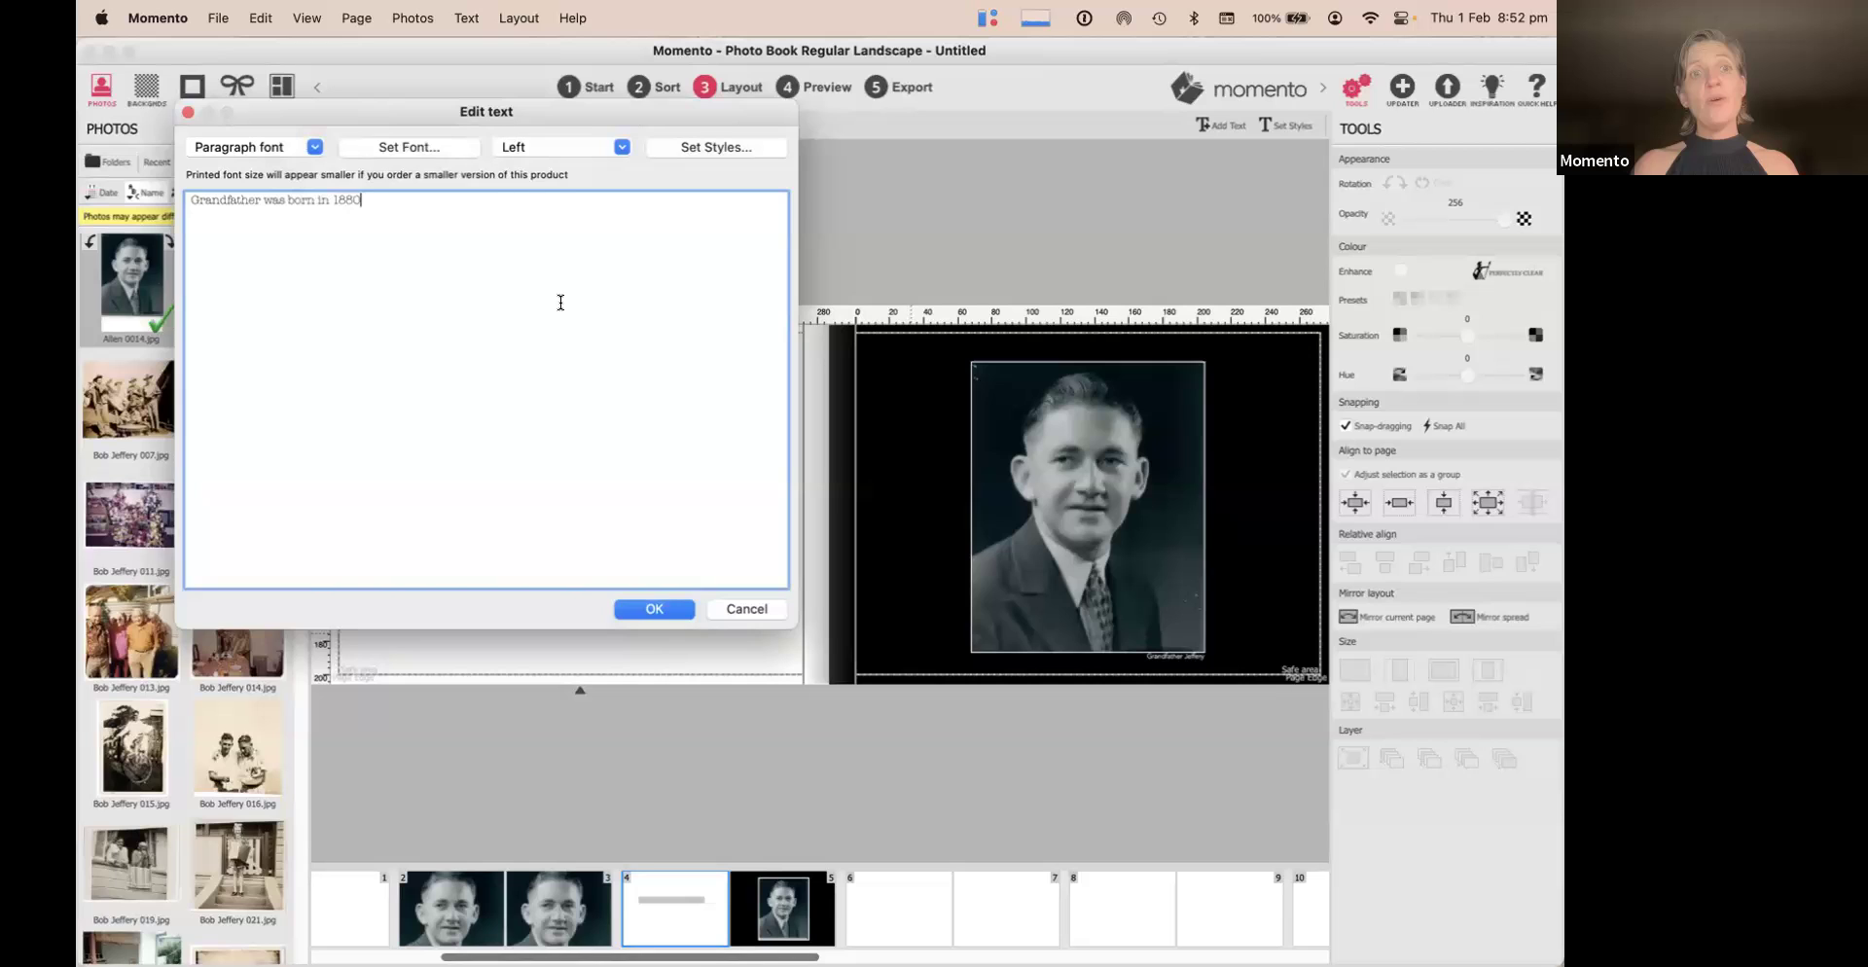
pyautogui.click(655, 608)
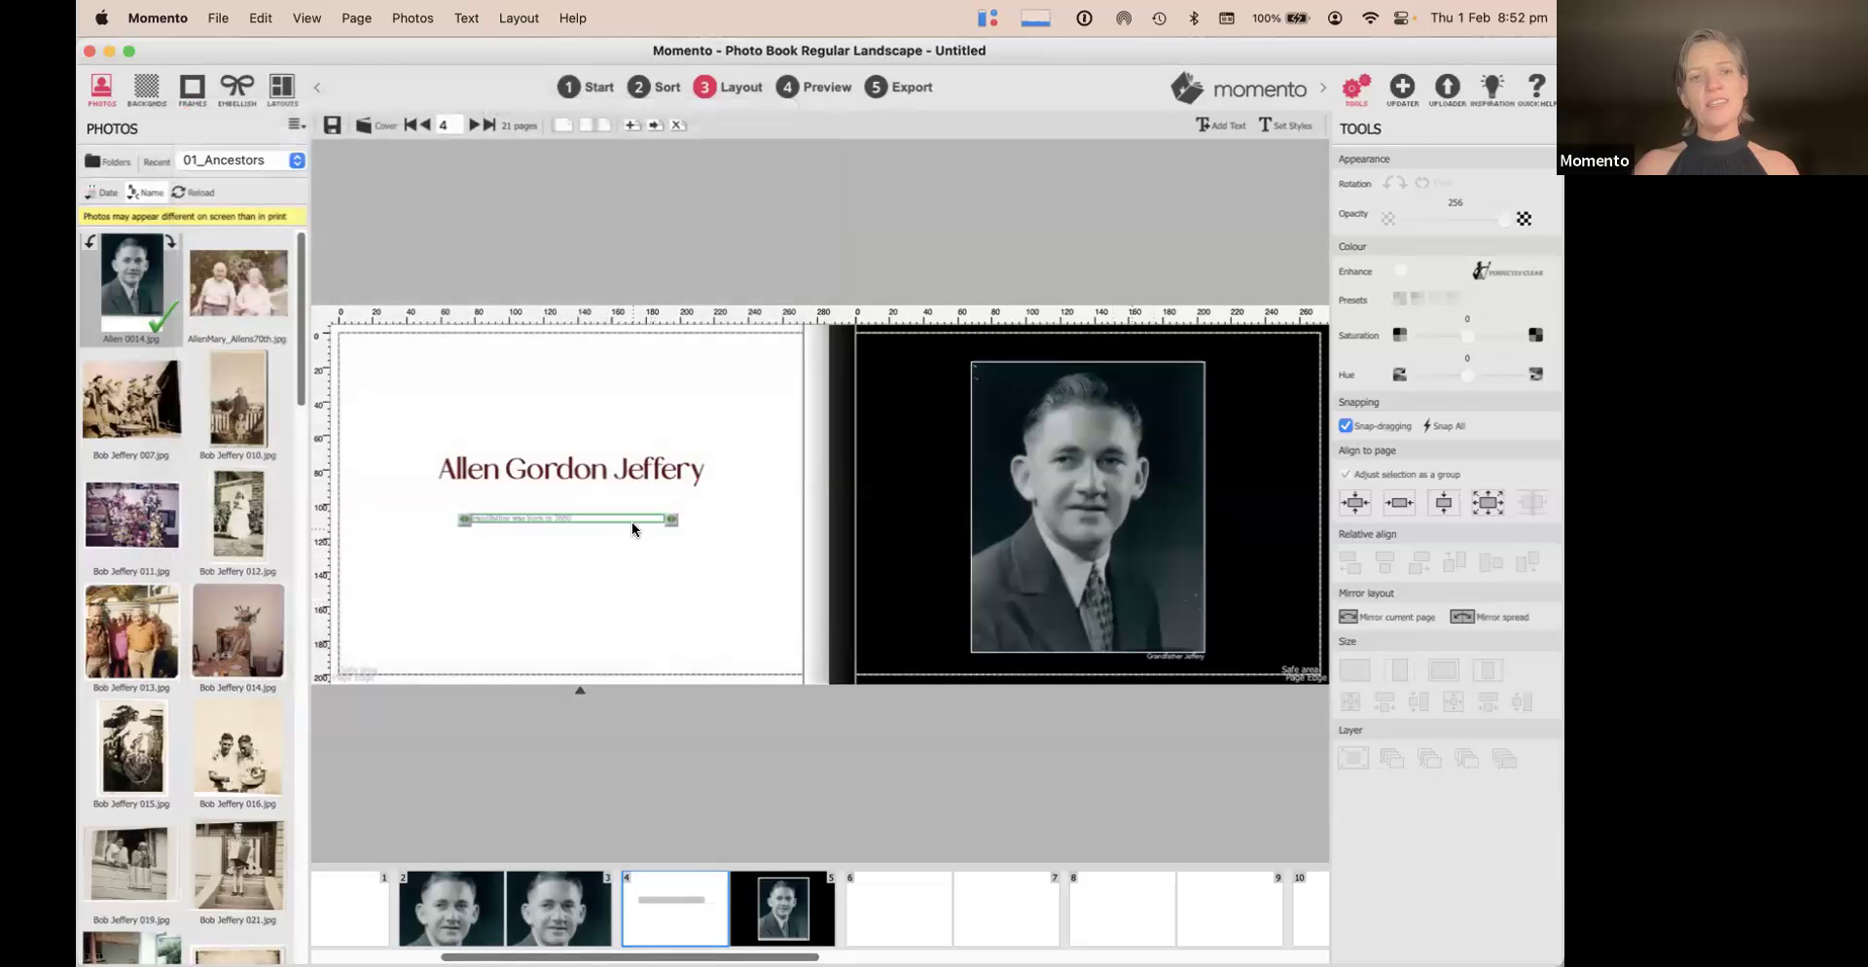
# Preview the spread, then repeat the birth-year sentence until the box holds seven lines
pyautogui.click(827, 87)
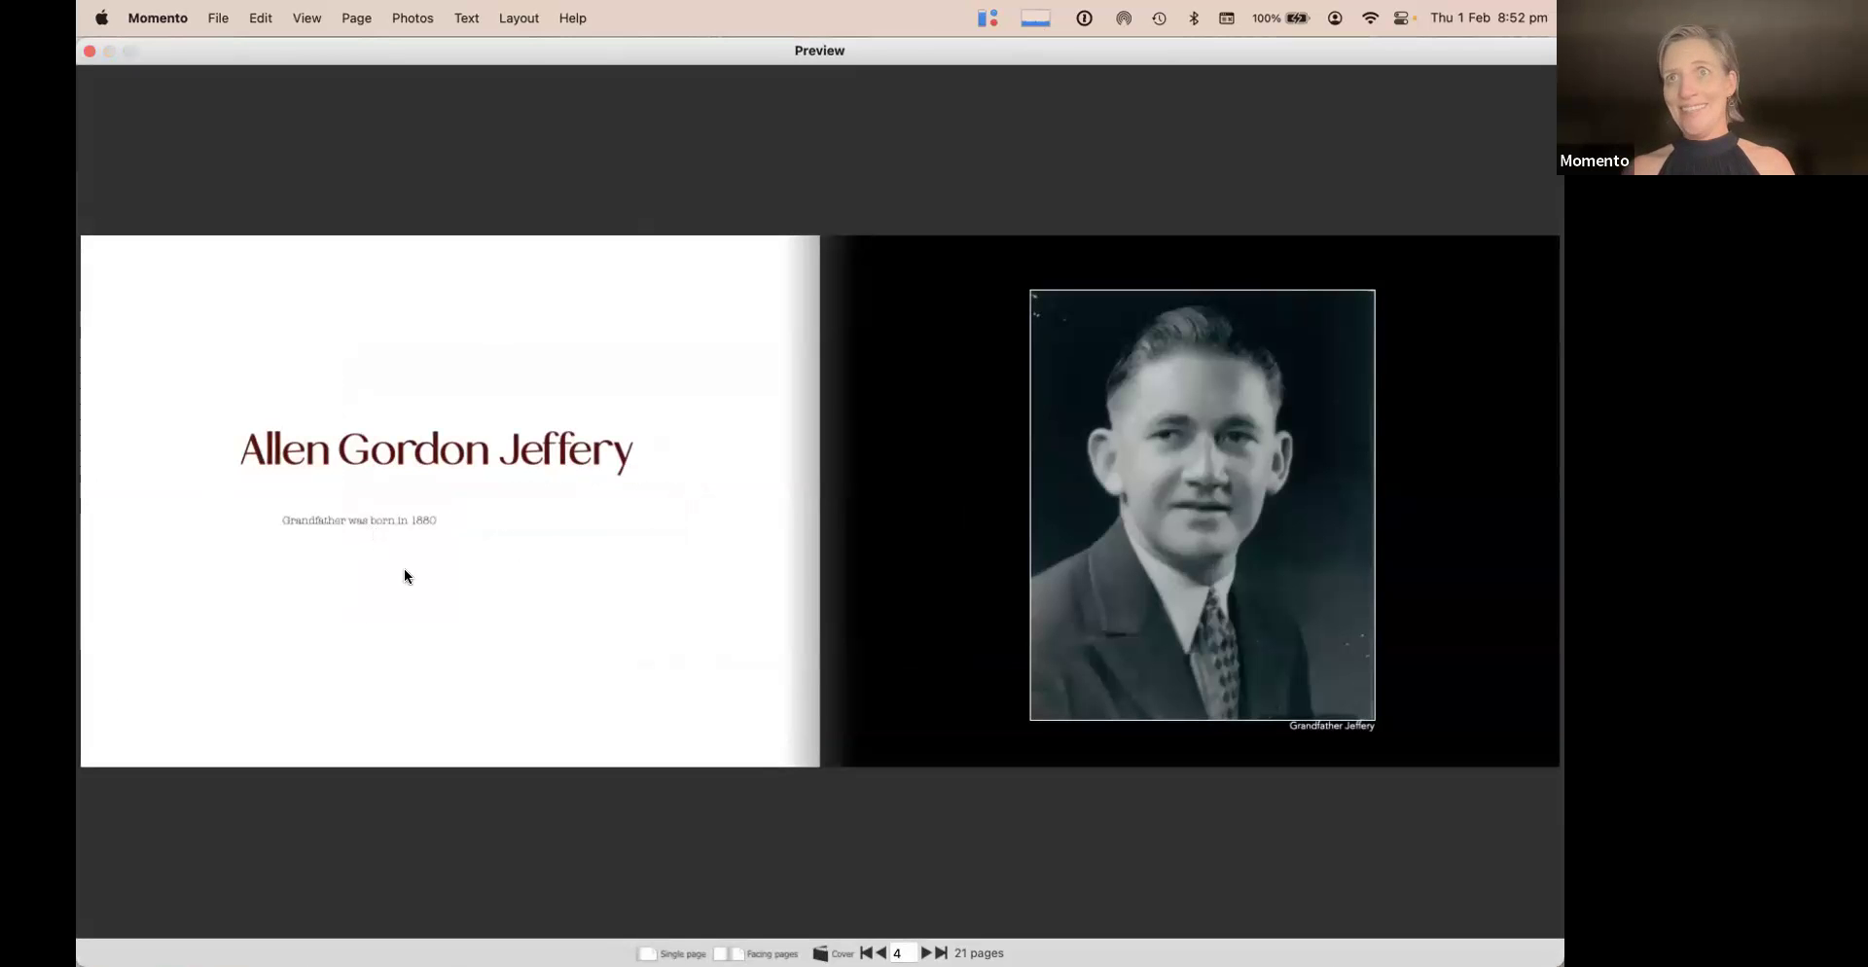
pyautogui.click(90, 52)
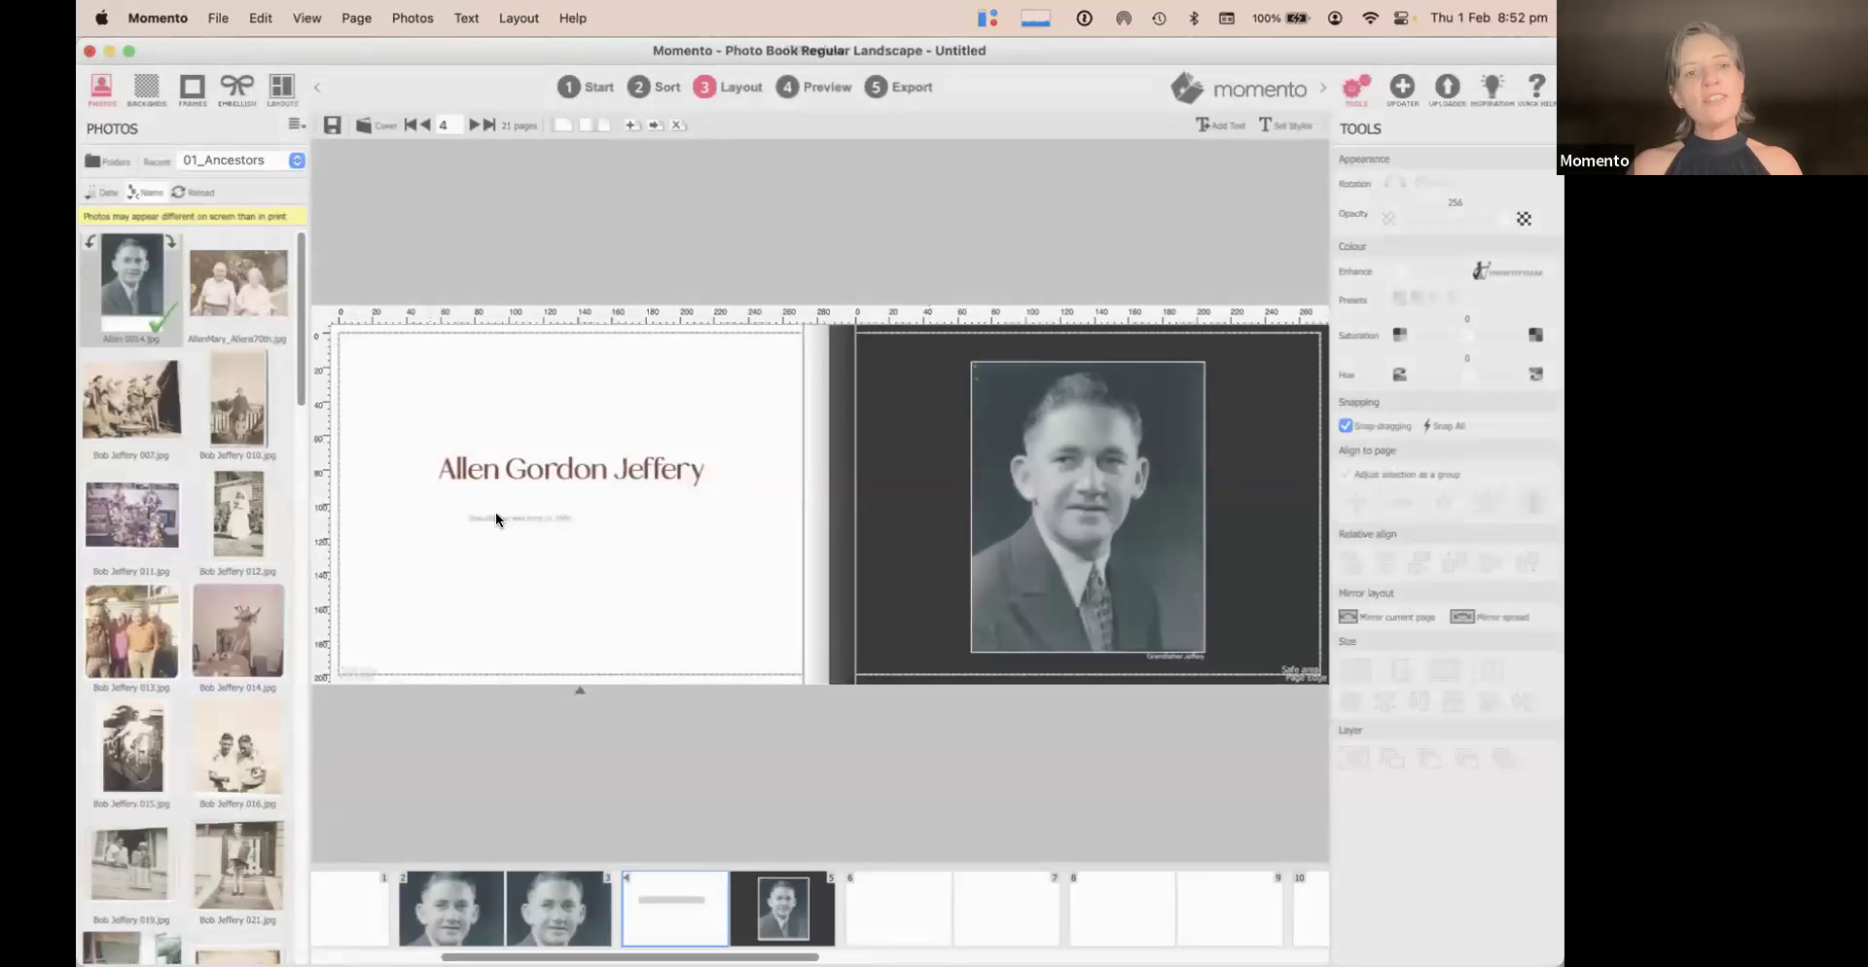
pyautogui.doubleClick(507, 517)
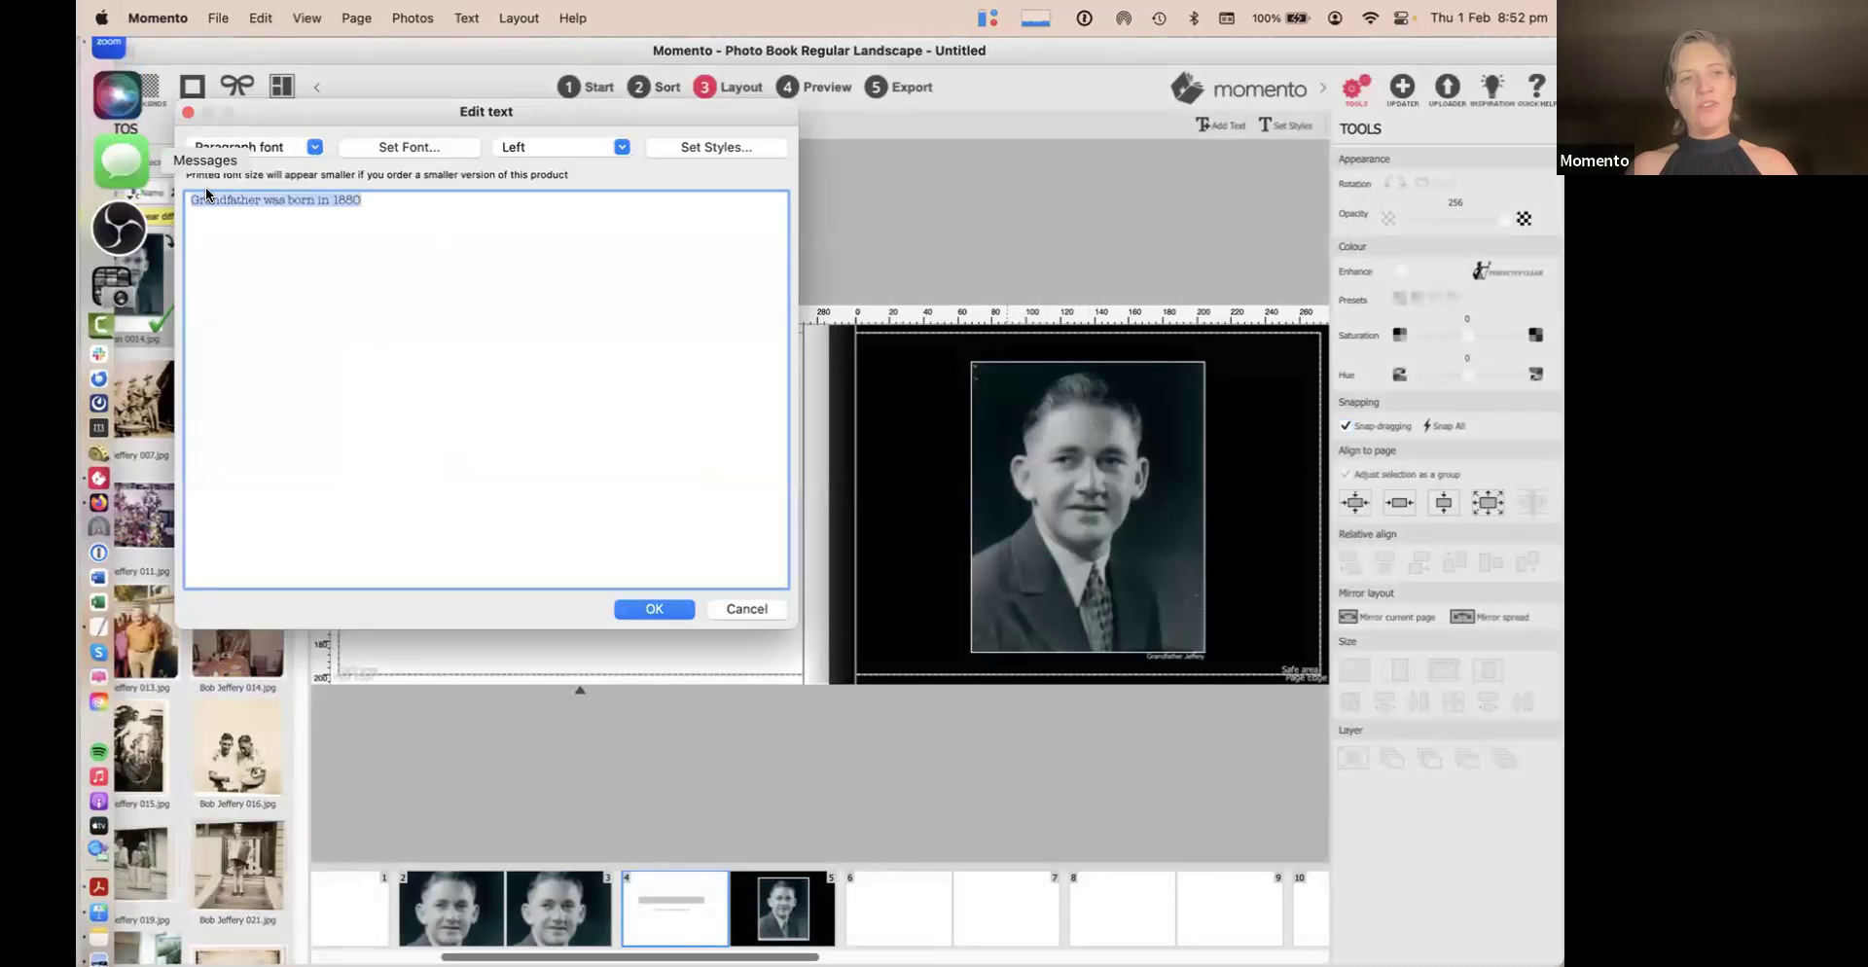
pyautogui.click(393, 201)
pyautogui.press('Return')
pyautogui.write('Grandfather was born in 1880')
pyautogui.press('Return')
pyautogui.write('Grandfather was born in 1880')
pyautogui.press('Return')
pyautogui.press('super+v')
pyautogui.press('Return')
pyautogui.press('super+v')
pyautogui.press('Return')
pyautogui.write('Grandfather was born in 1880')
pyautogui.write('Grandfather was born in 1880')
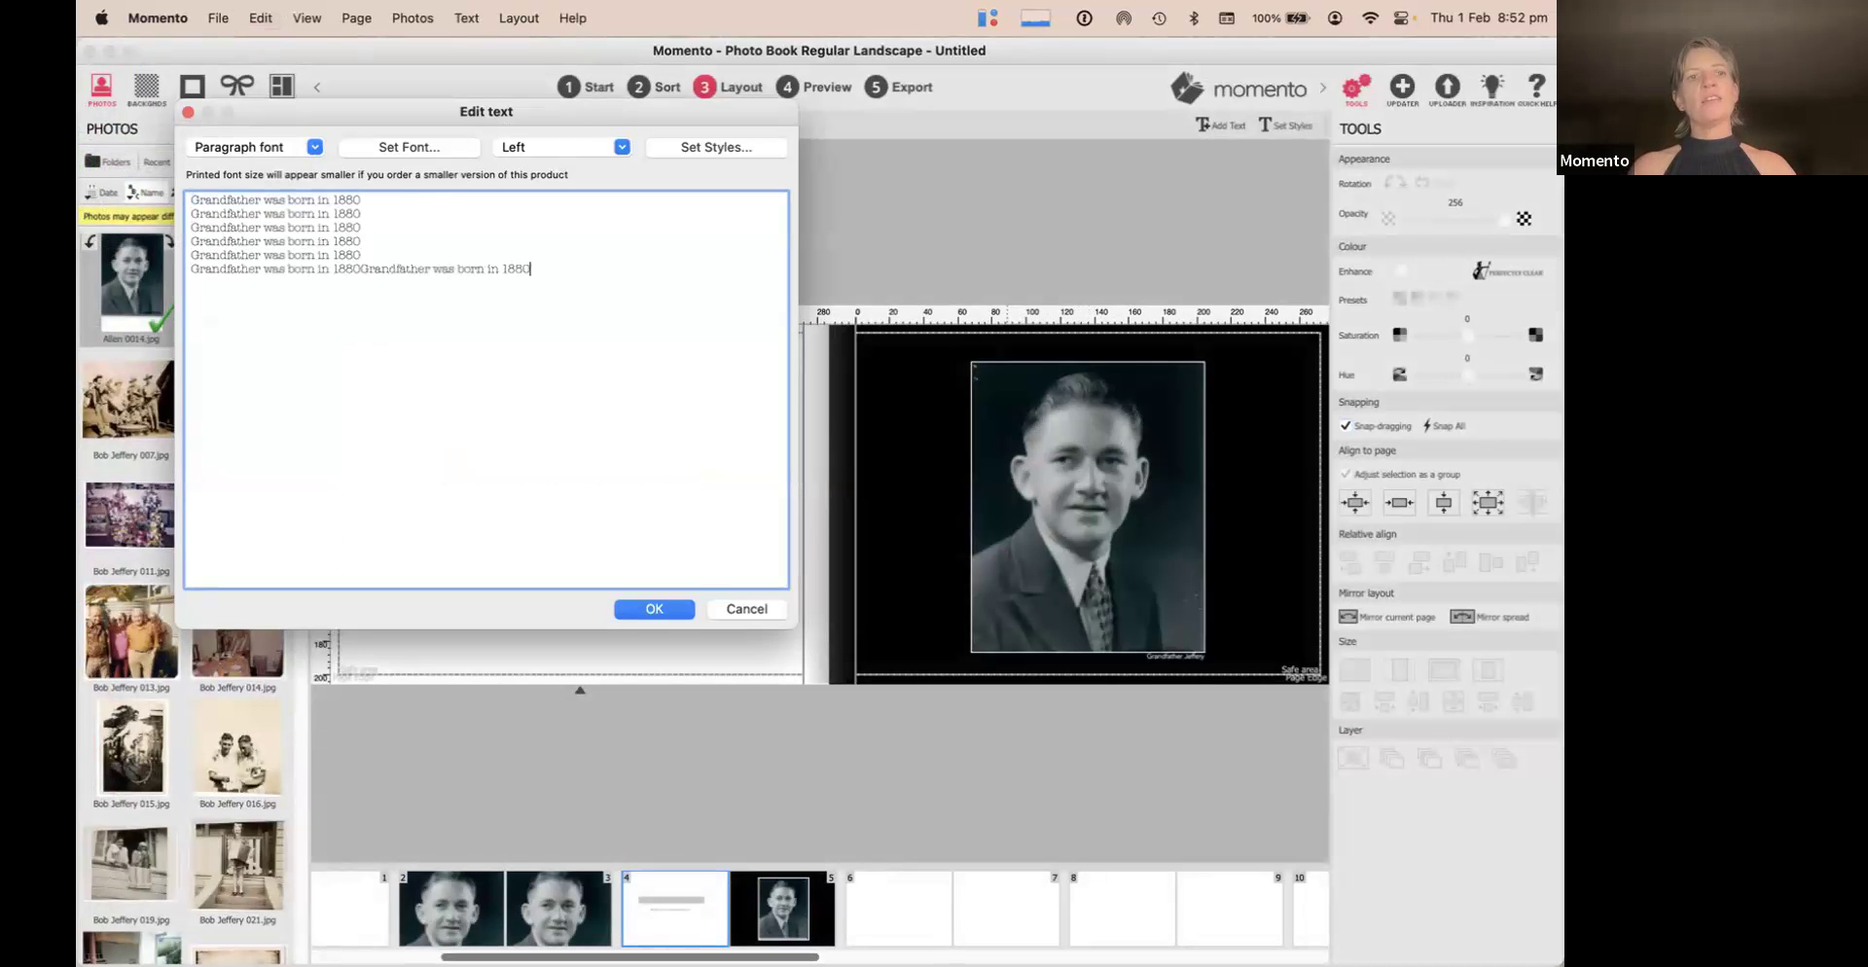
pyautogui.click(360, 269)
pyautogui.press('Return')
pyautogui.click(642, 609)
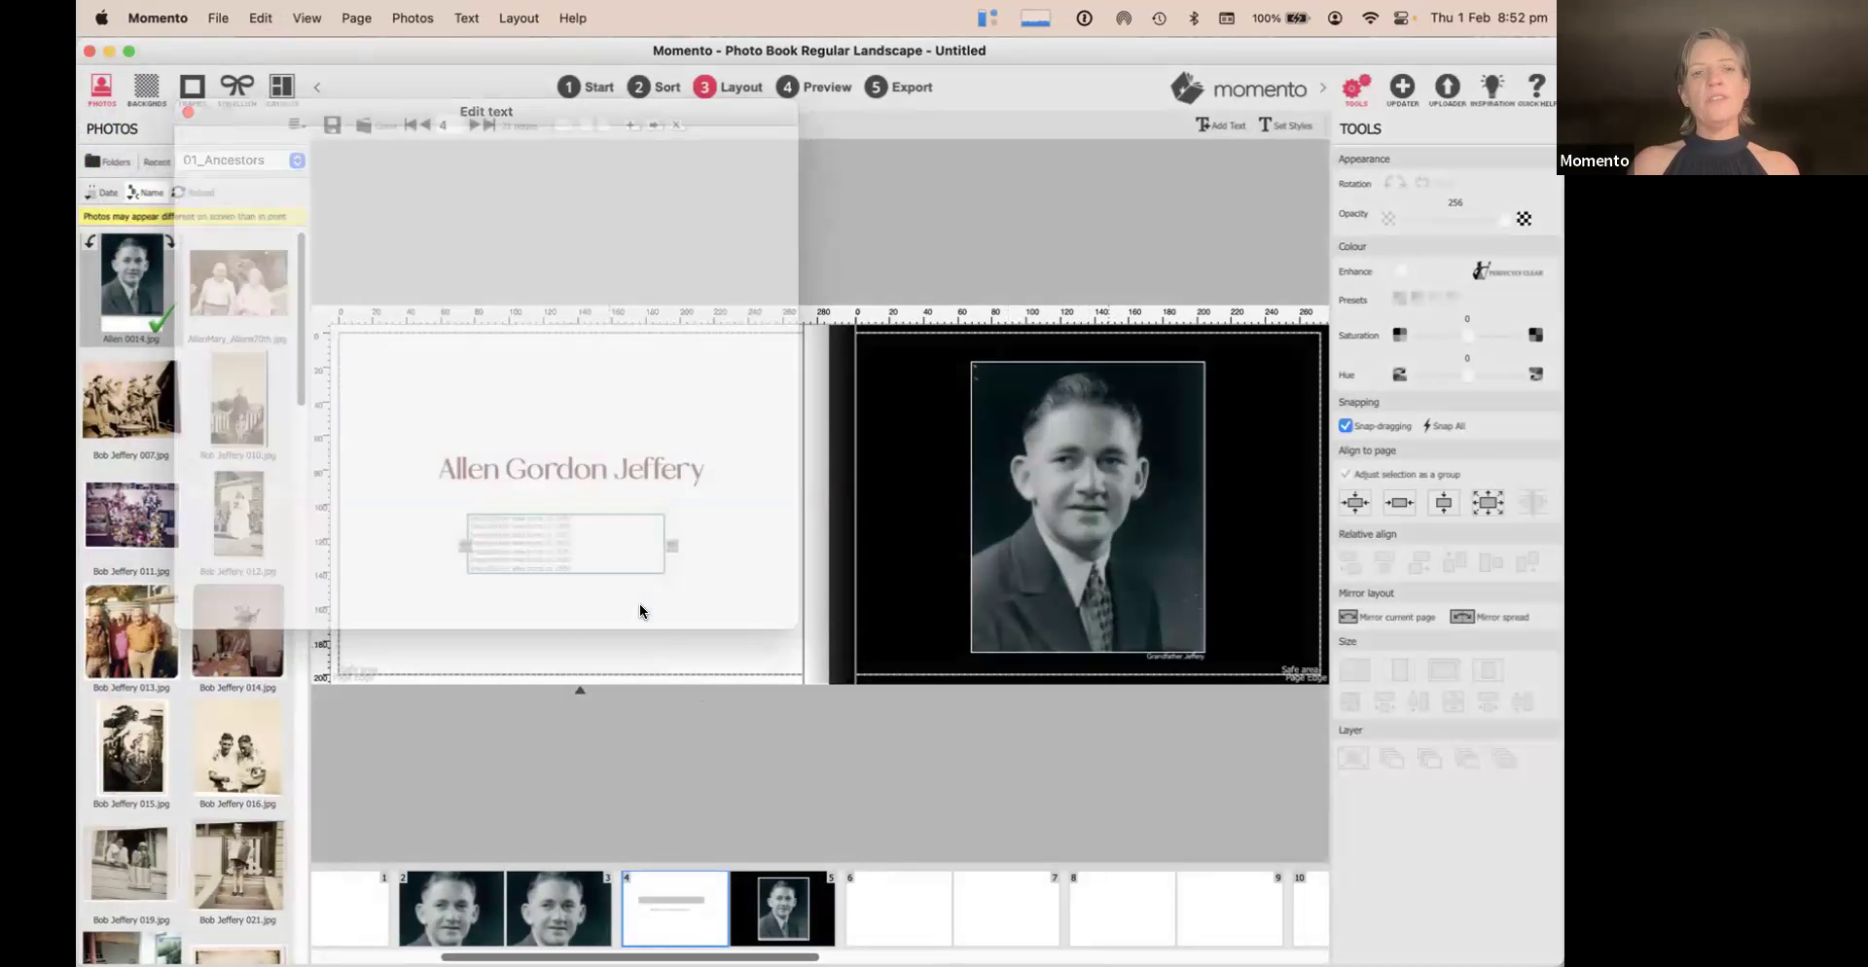
# Adjust the seven-line text's American Typewriter font size and shift the box left and down
pyautogui.doubleClick(573, 539)
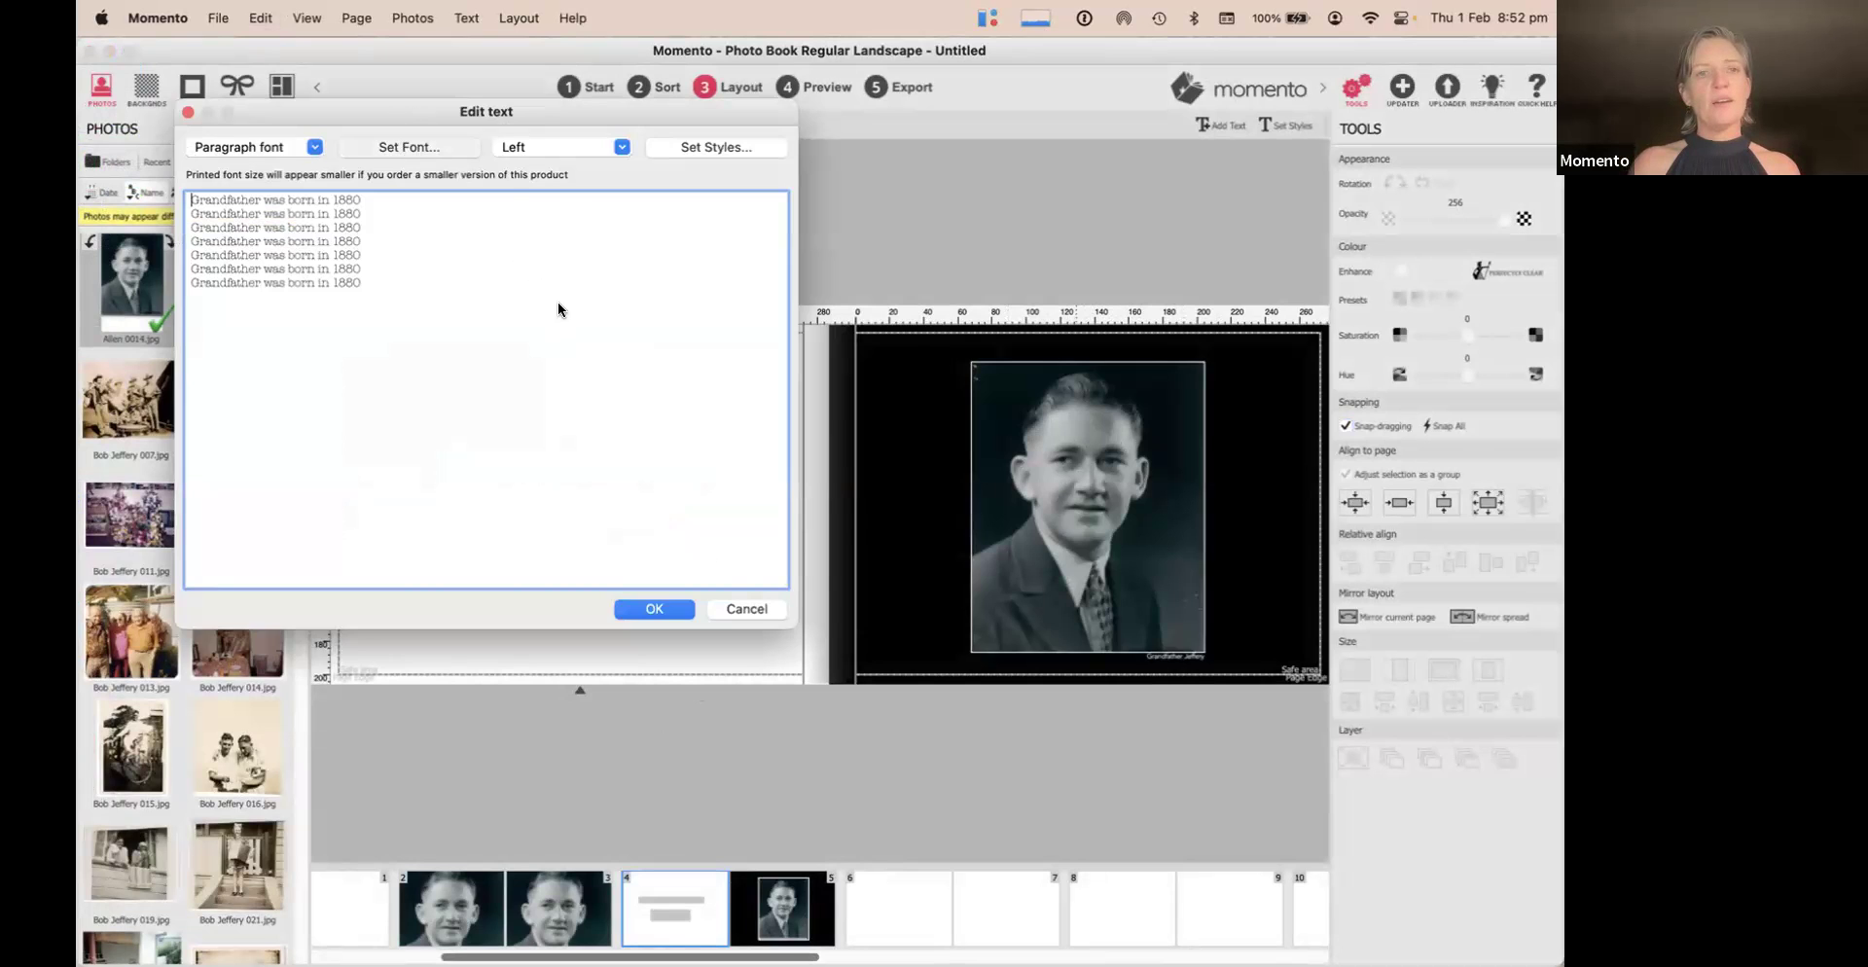
pyautogui.click(408, 146)
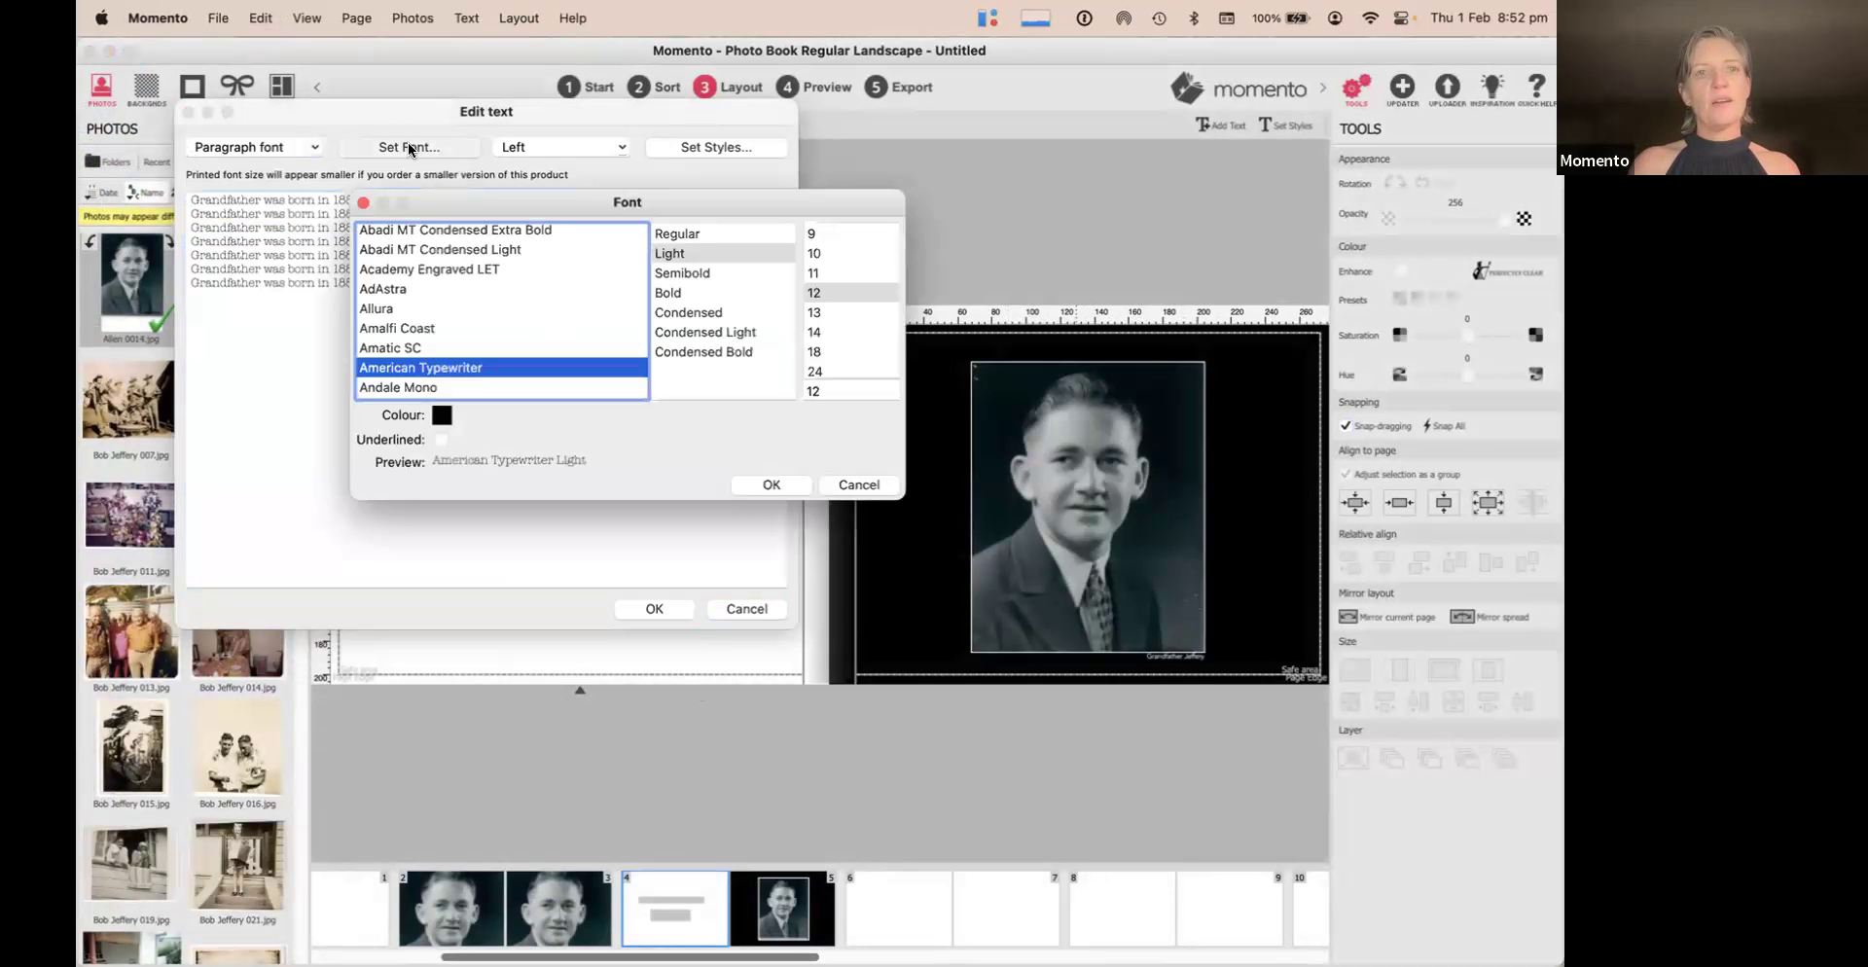
pyautogui.click(851, 349)
pyautogui.click(791, 487)
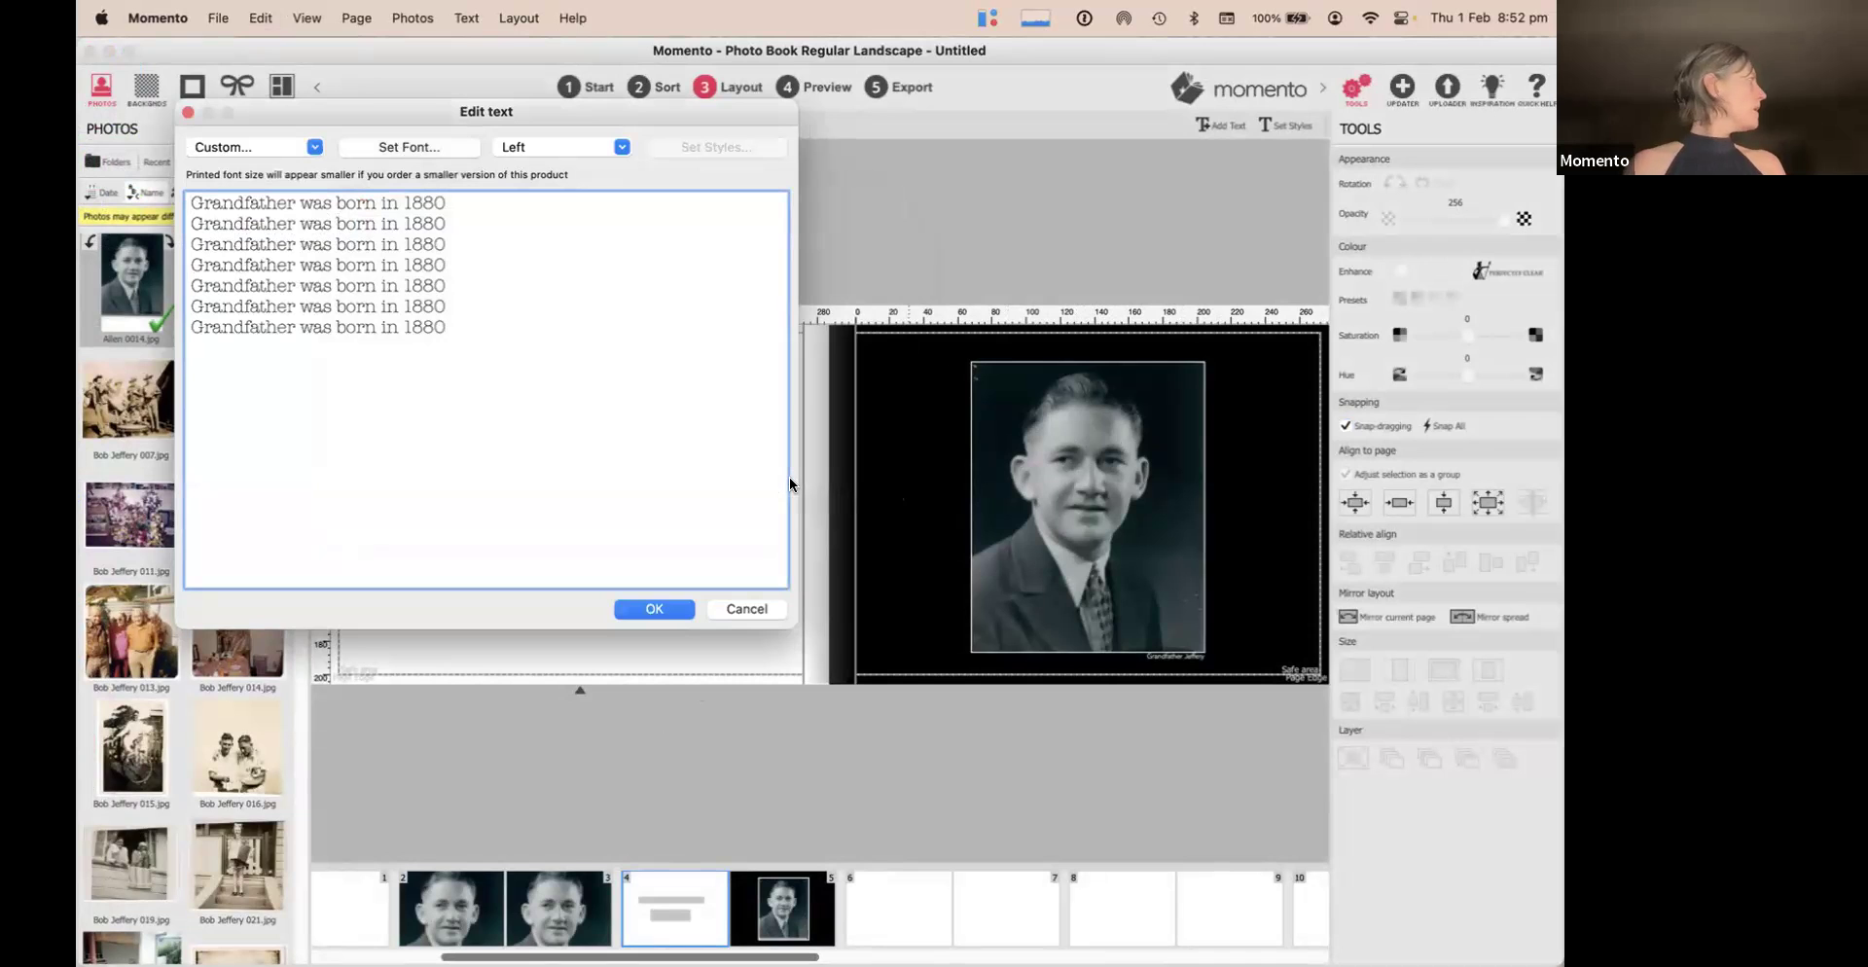
pyautogui.click(644, 608)
pyautogui.moveTo(592, 562); pyautogui.dragTo(552, 568)
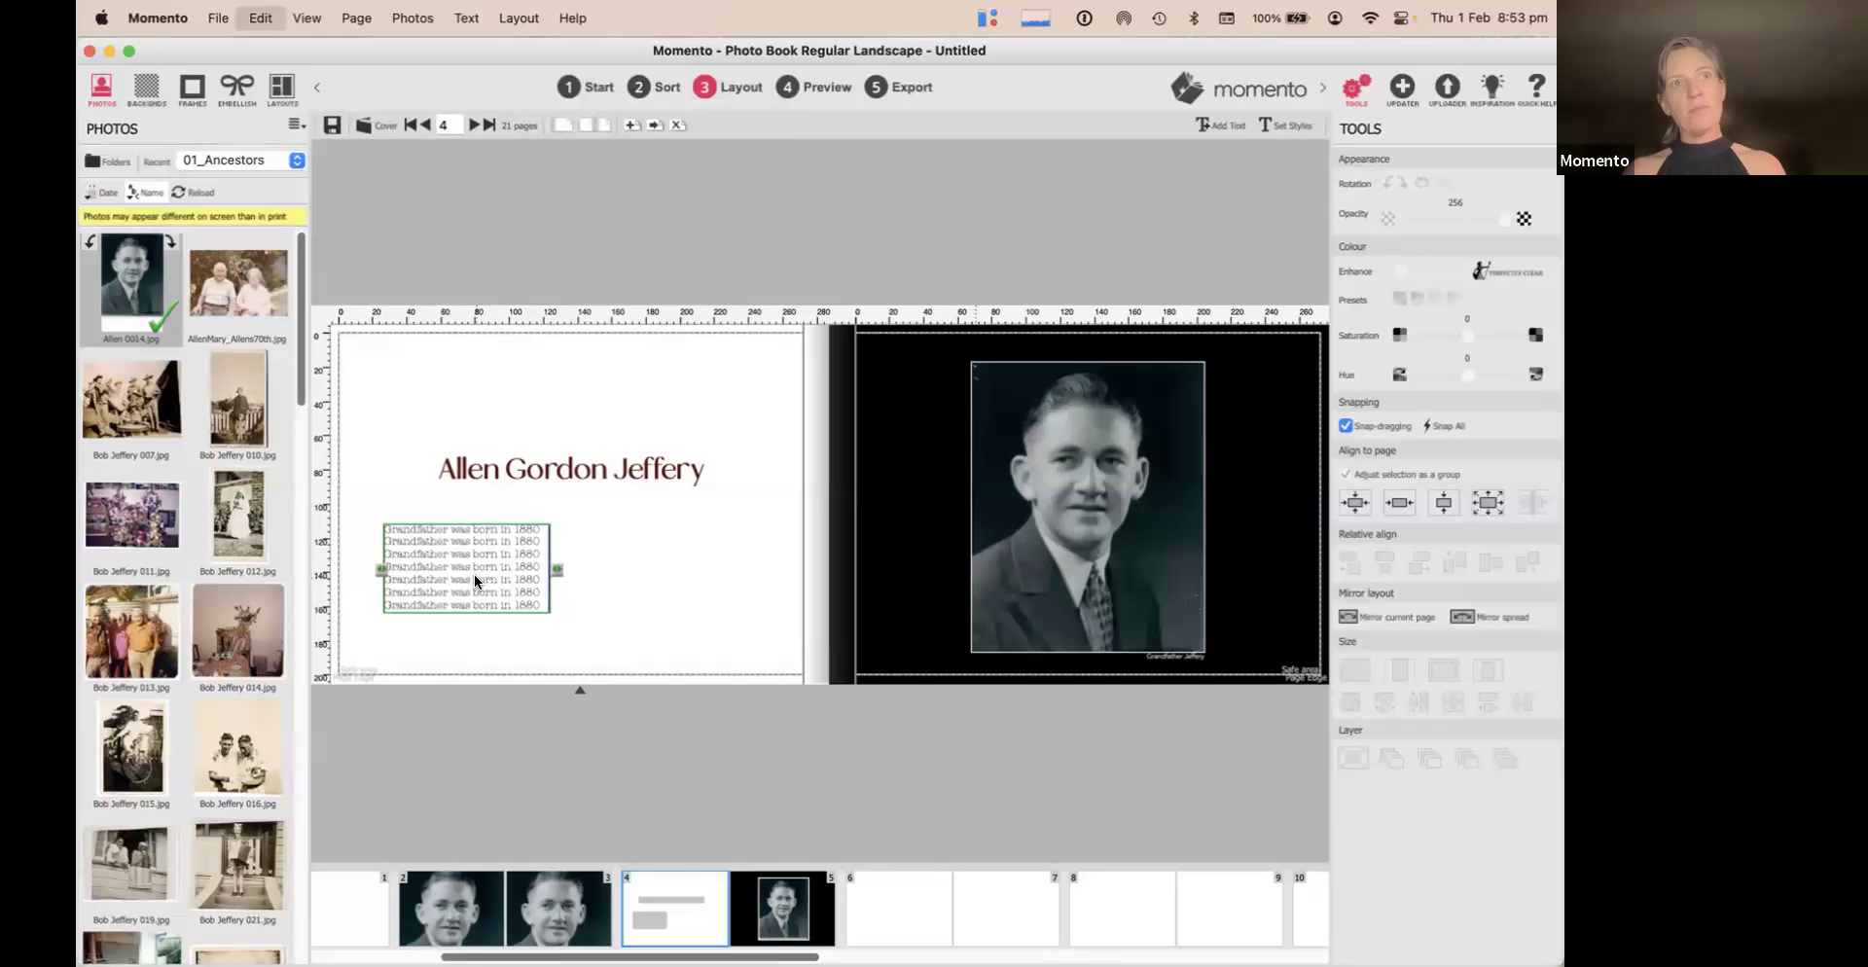
# Duplicate the seven-line 1880 box and set the copy to the right of the original
pyautogui.click(650, 557)
pyautogui.press('super+v')
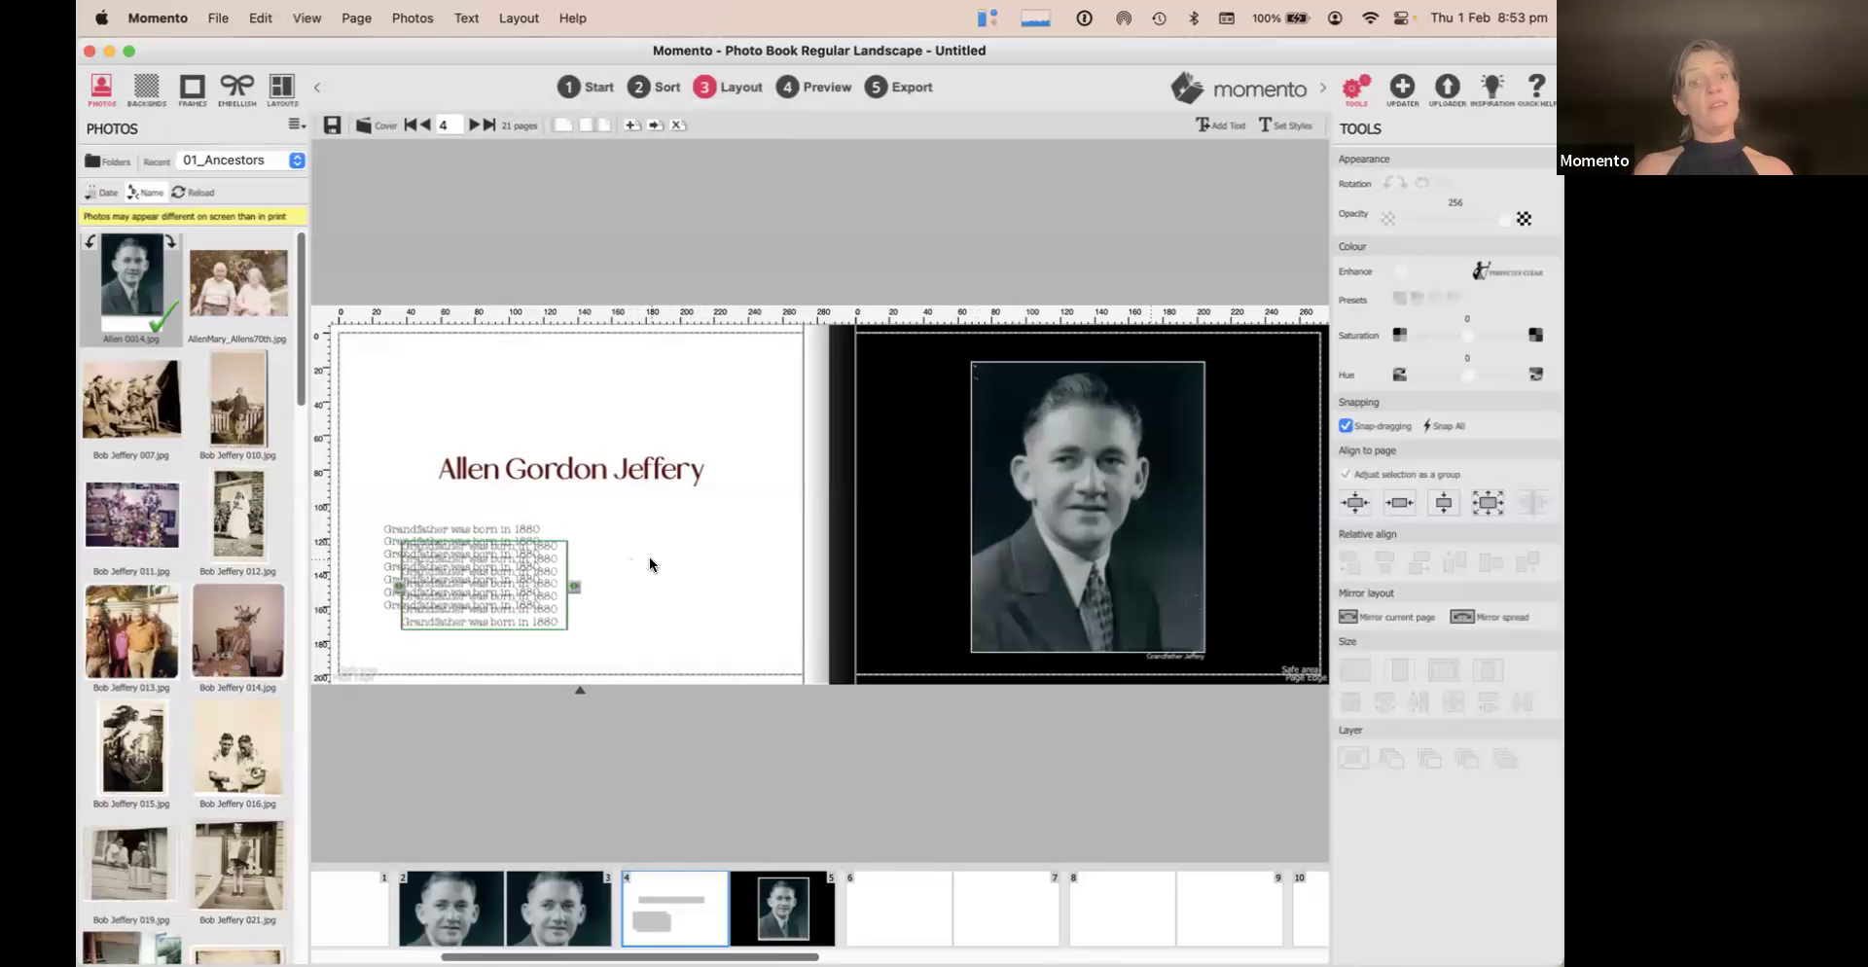
pyautogui.moveTo(535, 562); pyautogui.dragTo(708, 546)
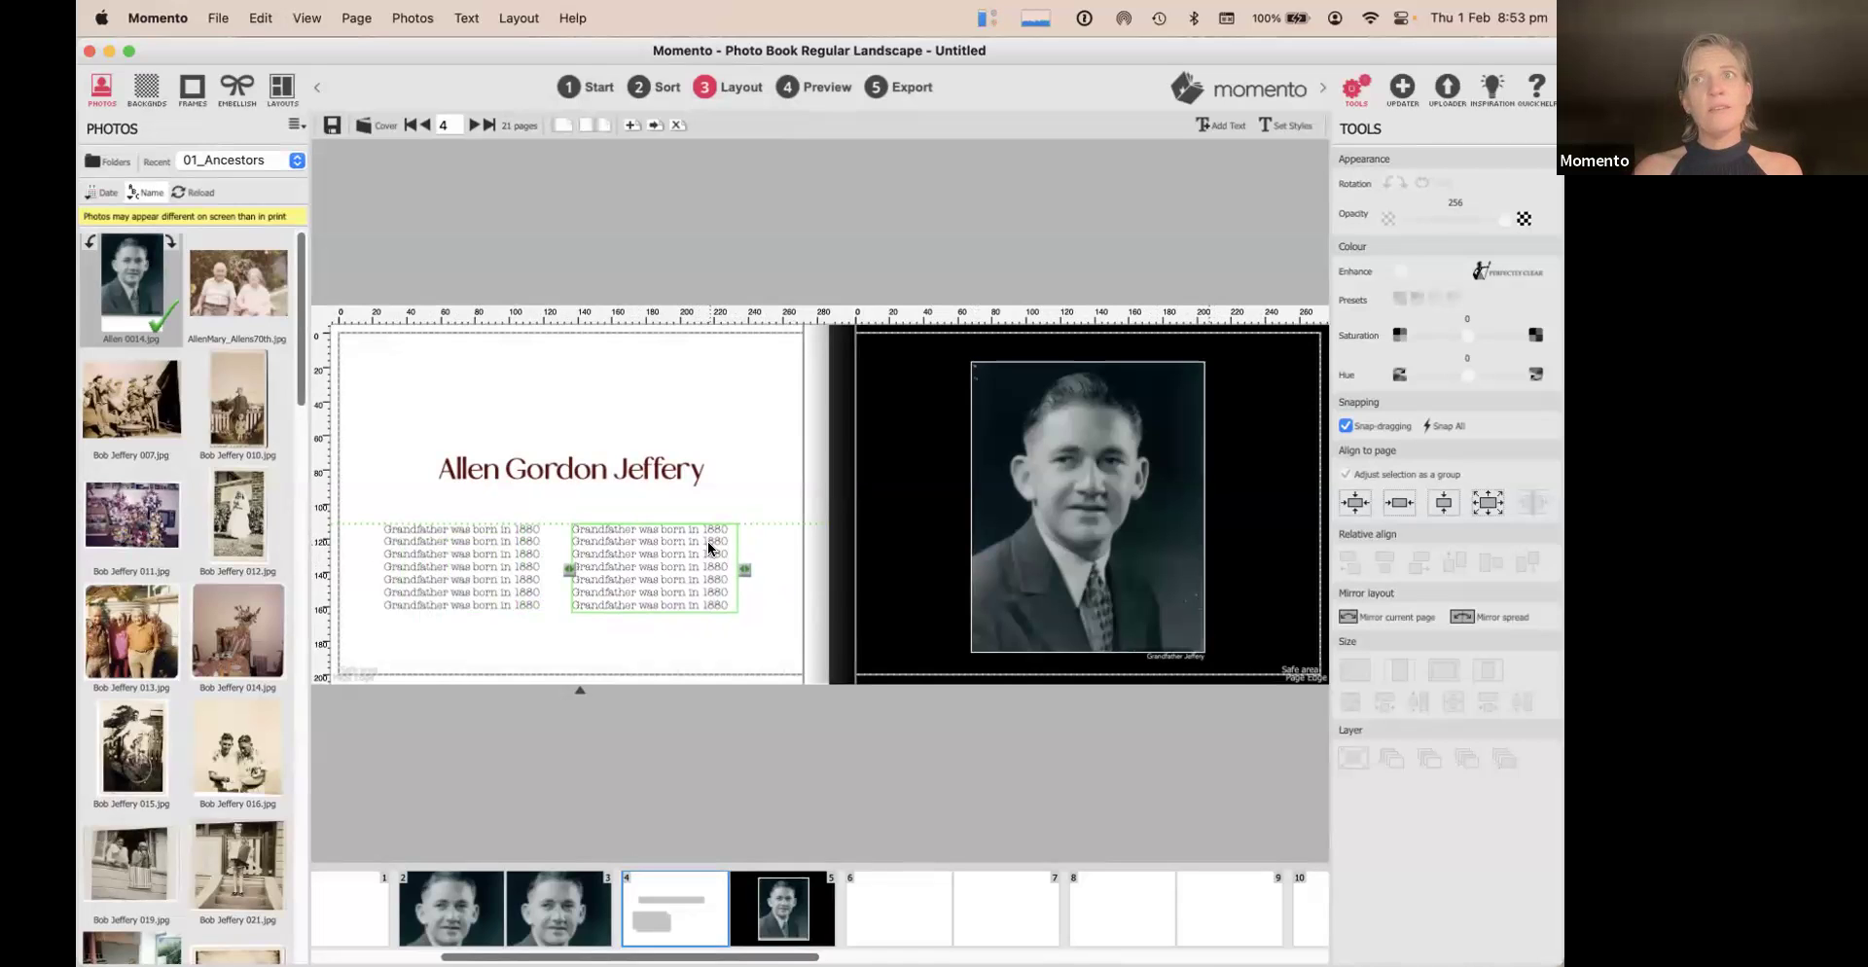
pyautogui.moveTo(709, 541); pyautogui.dragTo(708, 541)
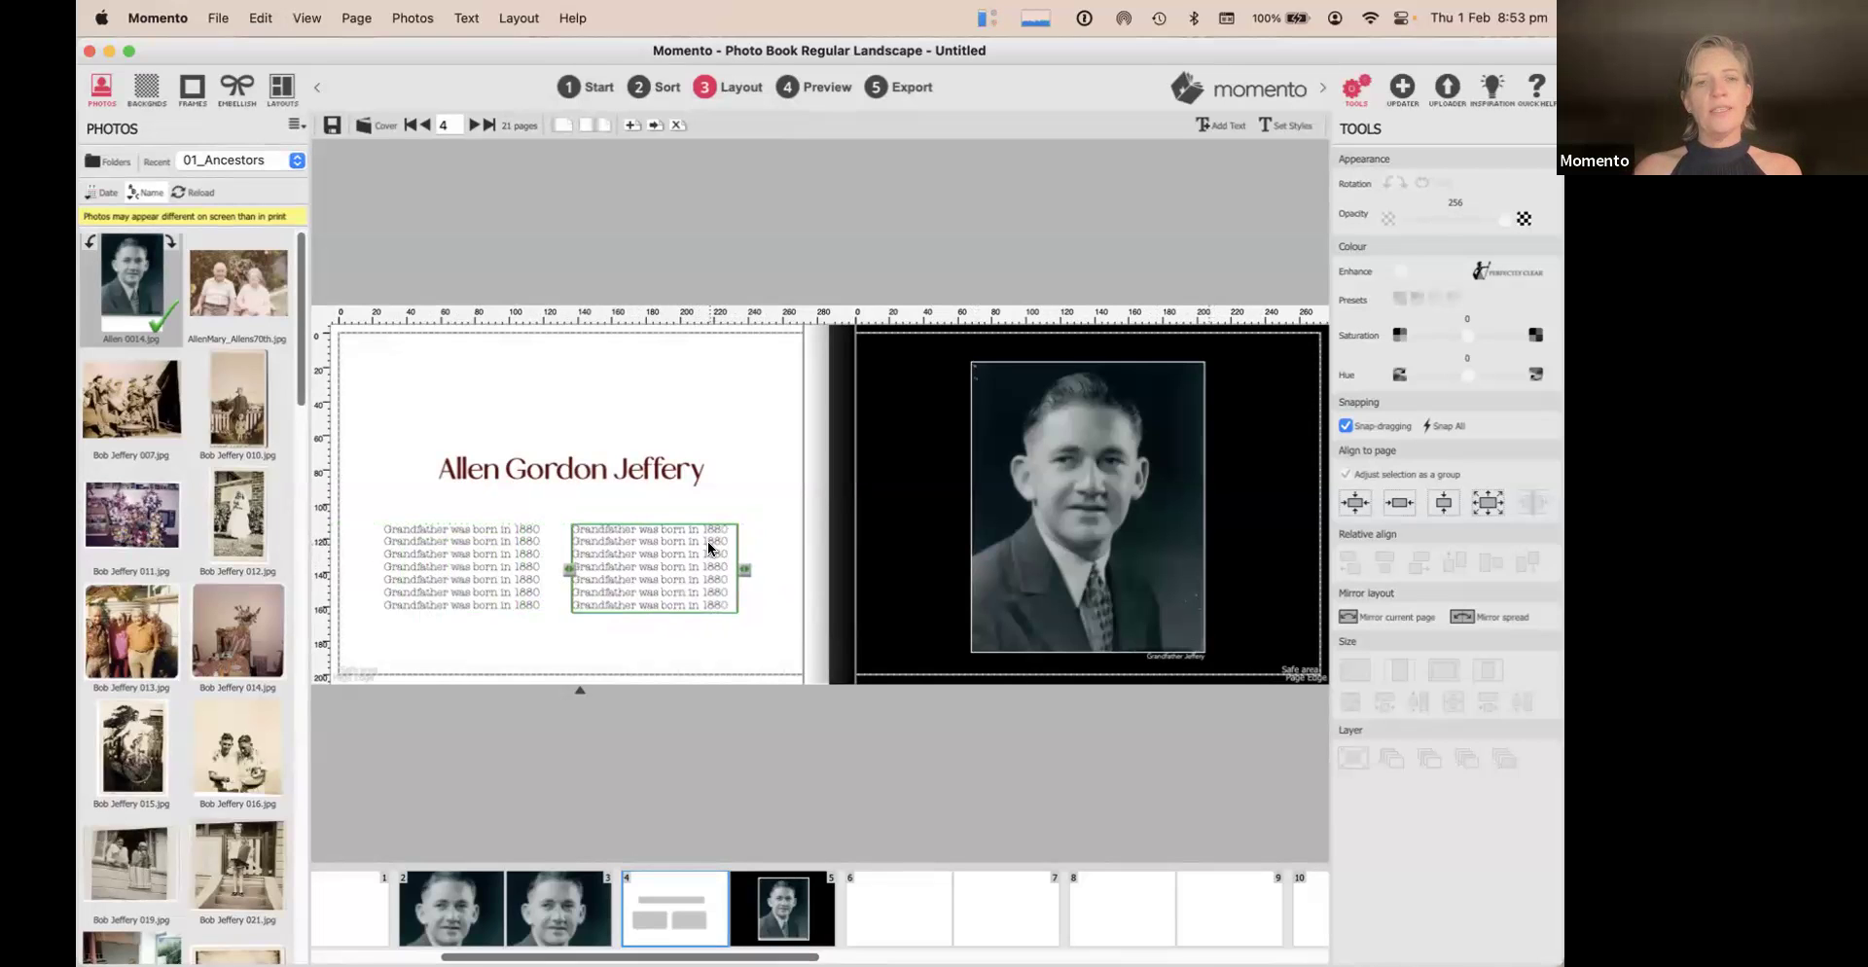
pyautogui.click(709, 356)
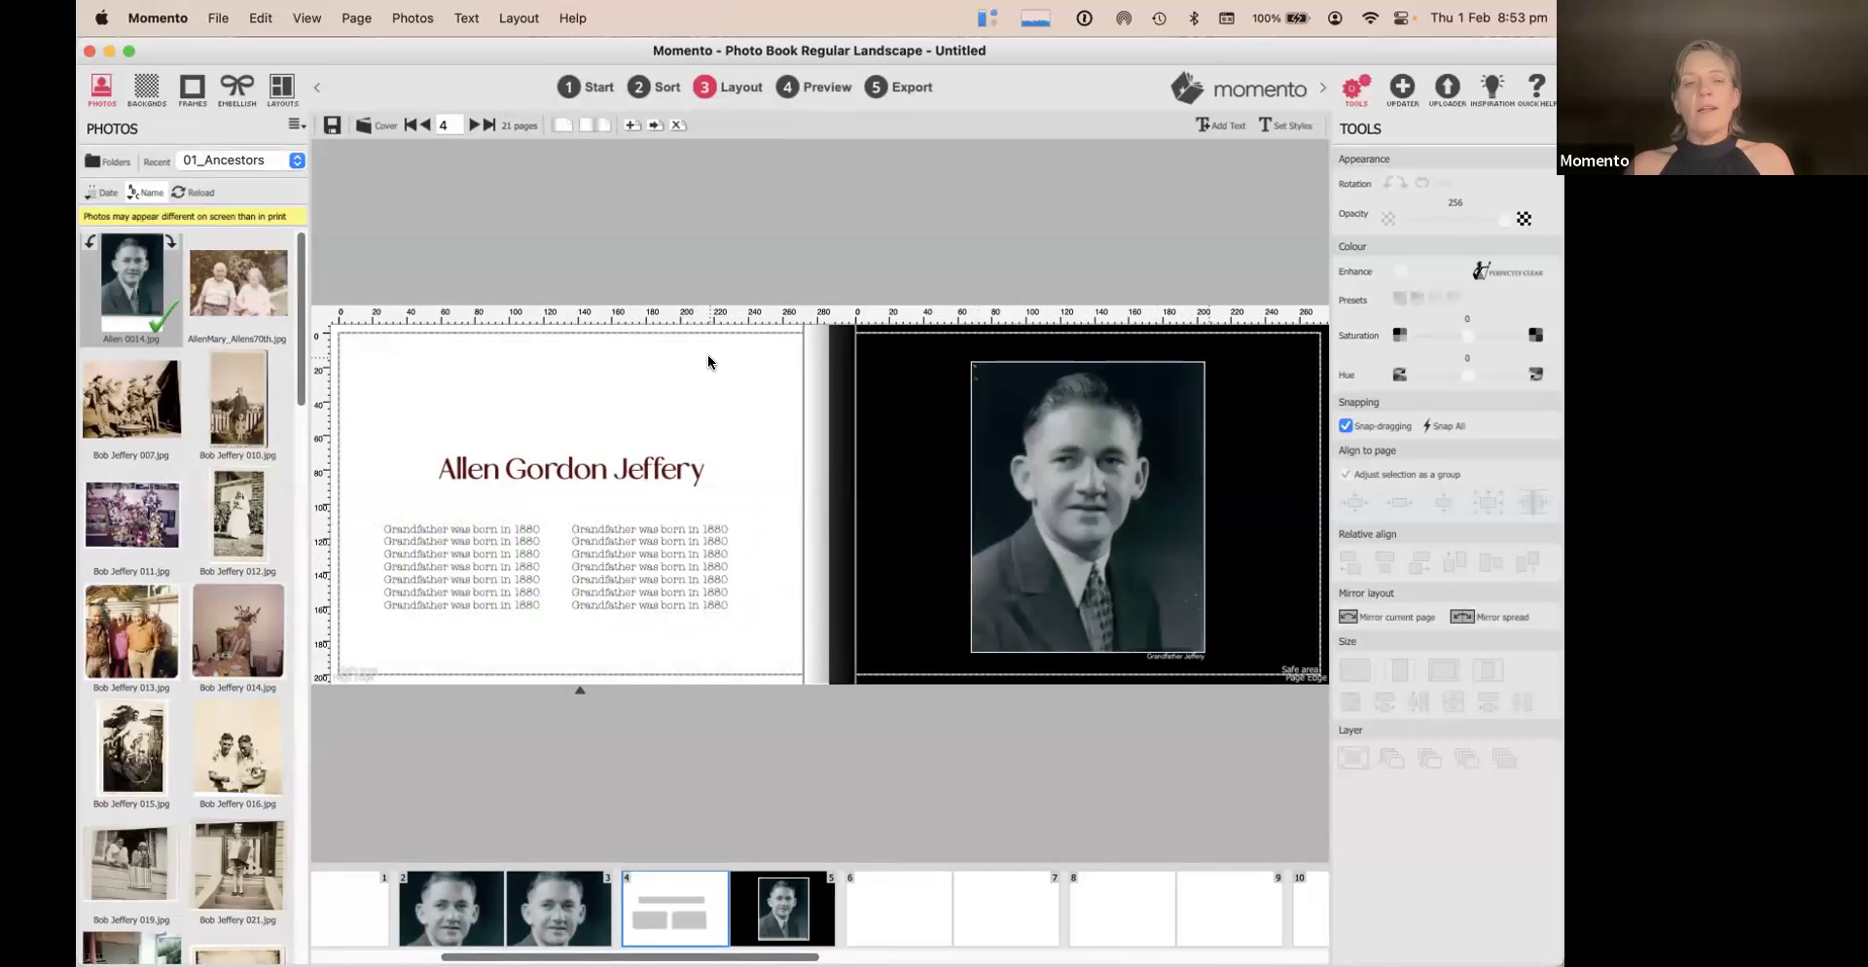
pyautogui.hscroll(3, 856, 910)
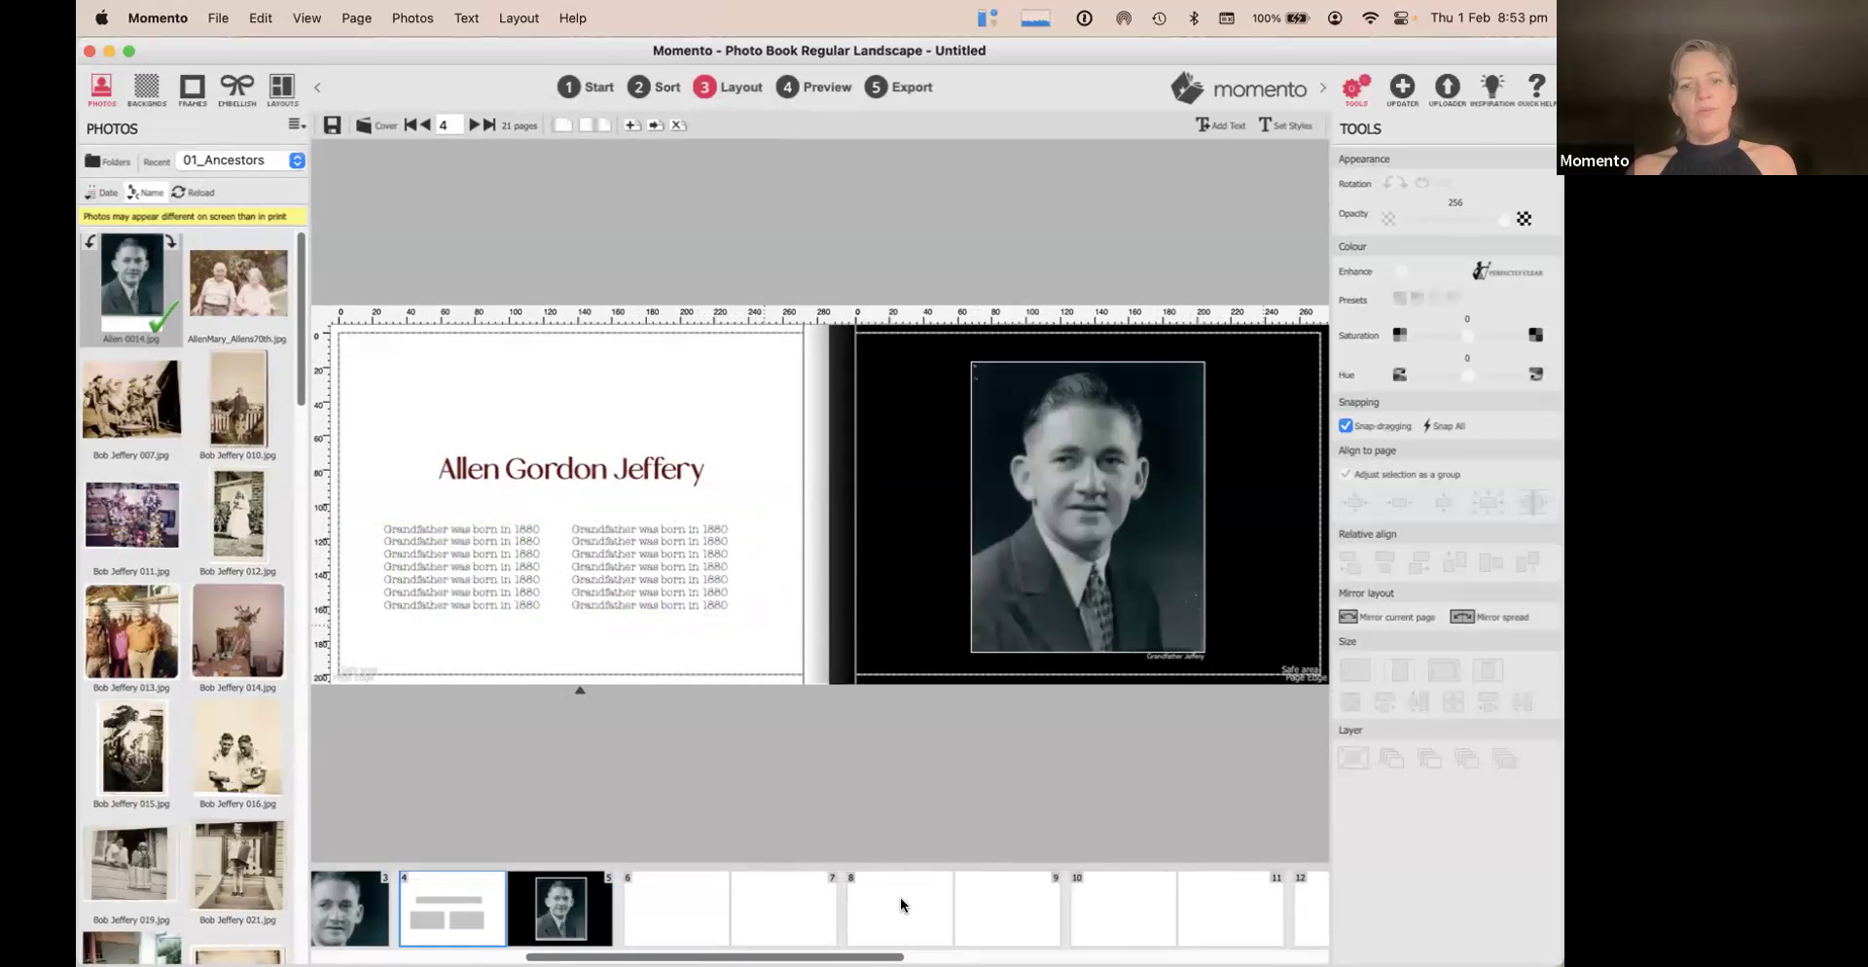
# On the pages 6–7 spread, add photos 015 and 010 to page 6, 012 and 035 to page 7
pyautogui.click(688, 897)
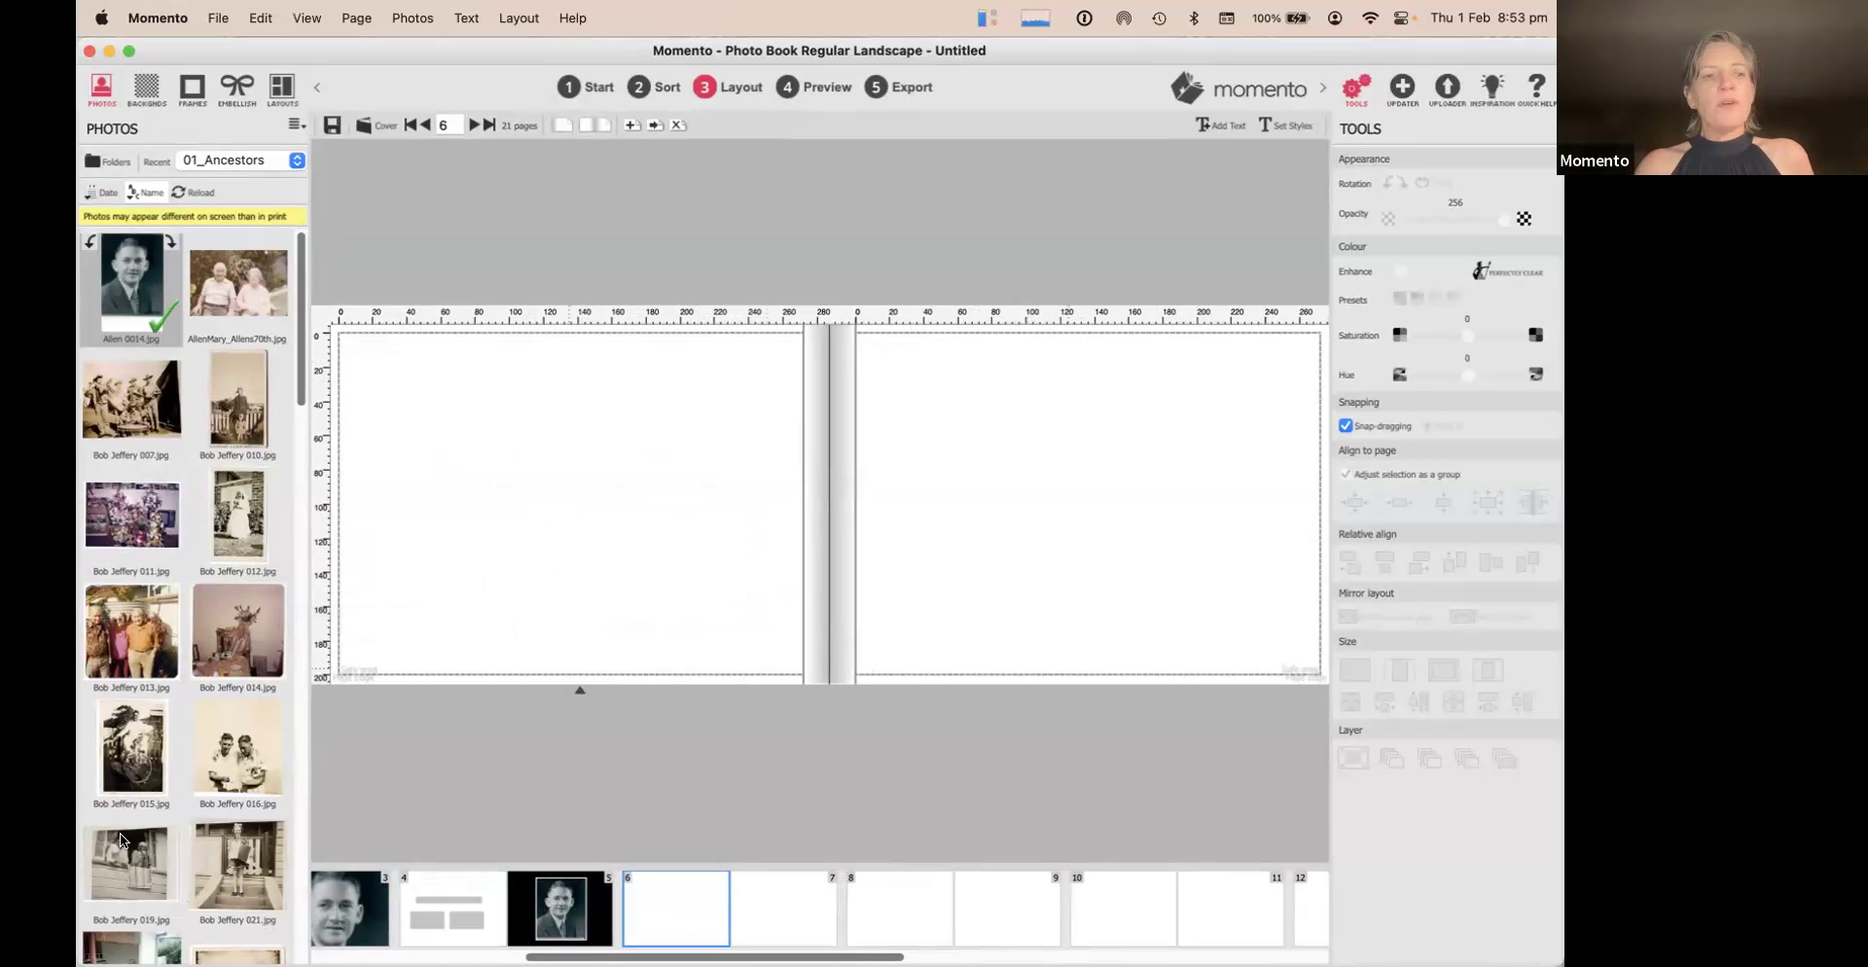
pyautogui.moveTo(136, 747); pyautogui.dragTo(445, 486)
pyautogui.moveTo(236, 395); pyautogui.dragTo(636, 476)
pyautogui.moveTo(244, 525); pyautogui.dragTo(955, 457)
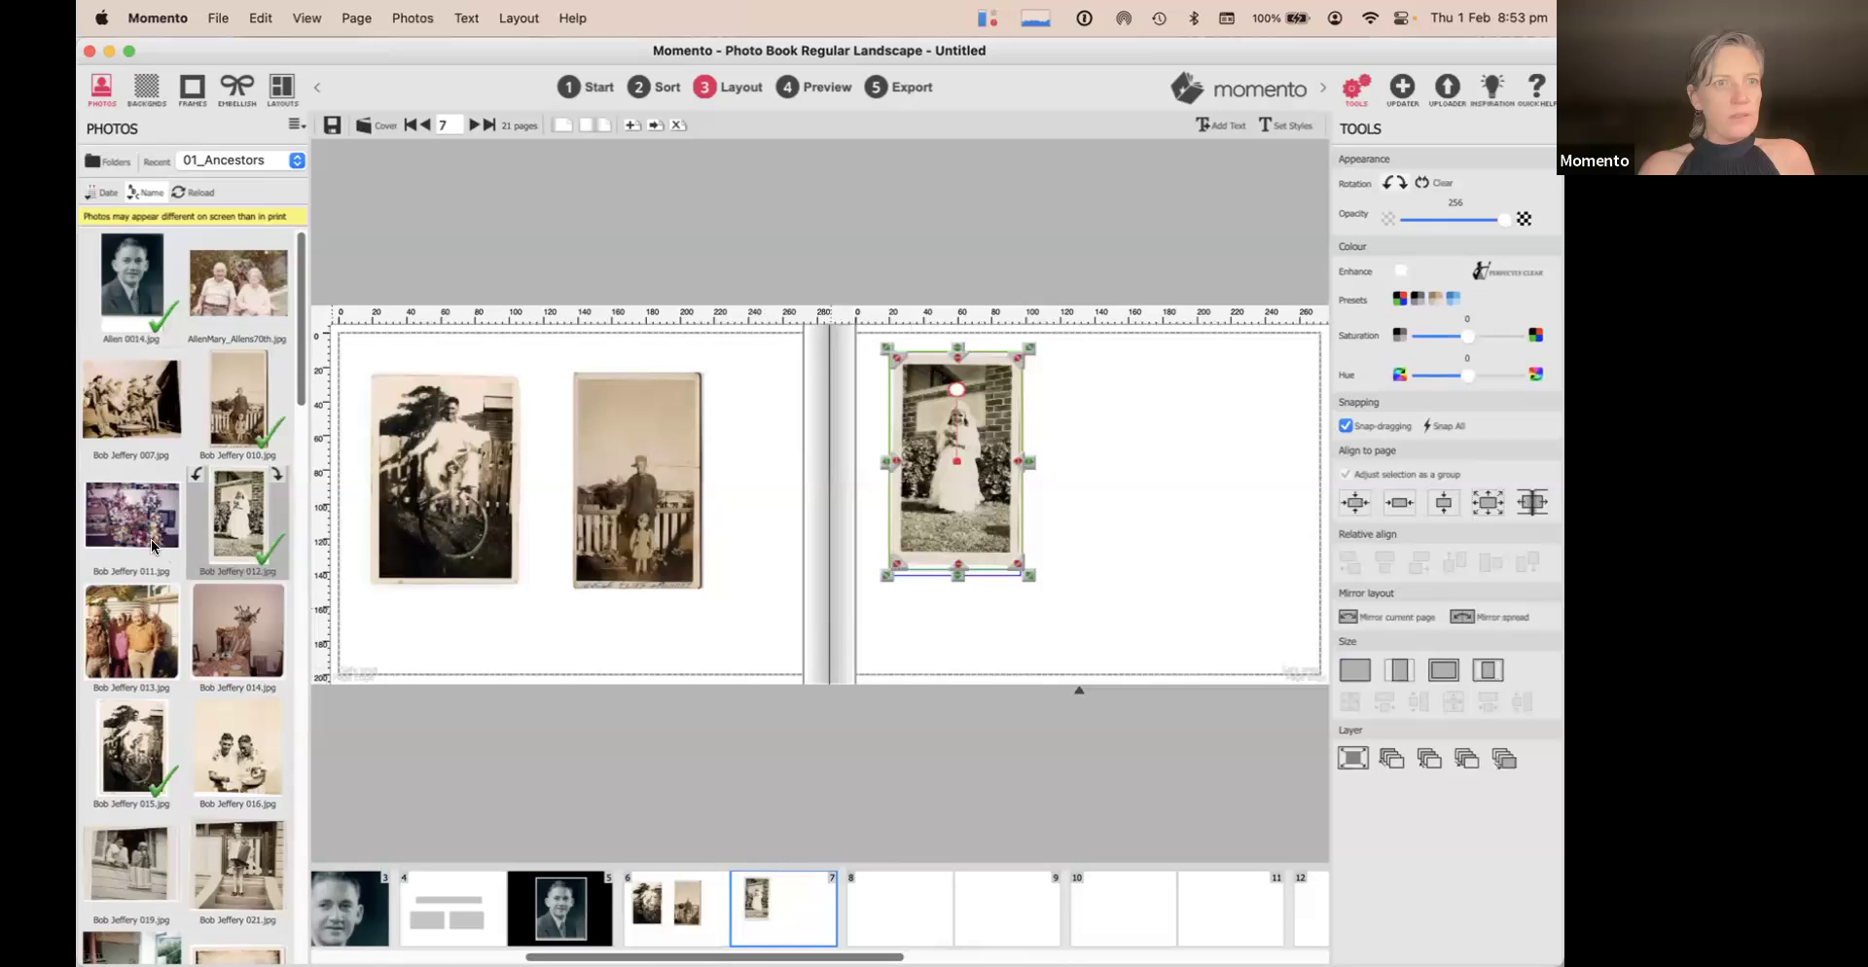
pyautogui.scroll(-5, 185, 578)
pyautogui.moveTo(237, 628); pyautogui.dragTo(1189, 466)
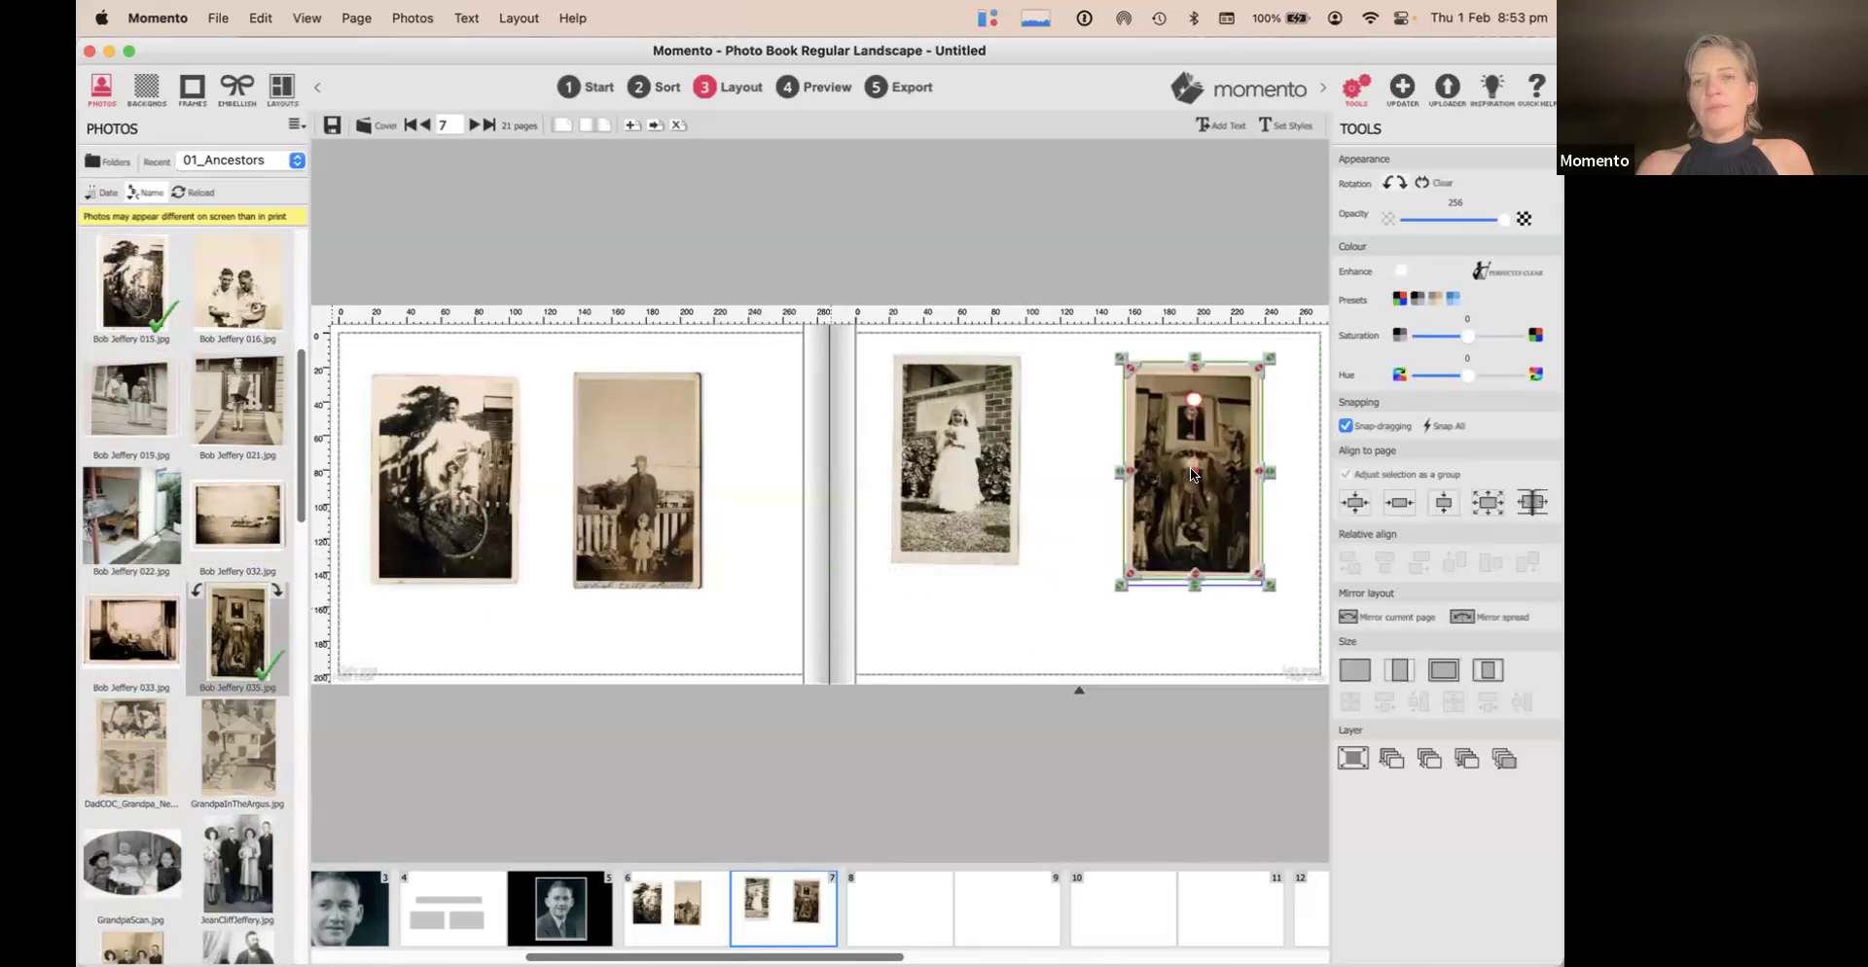
pyautogui.click(1042, 619)
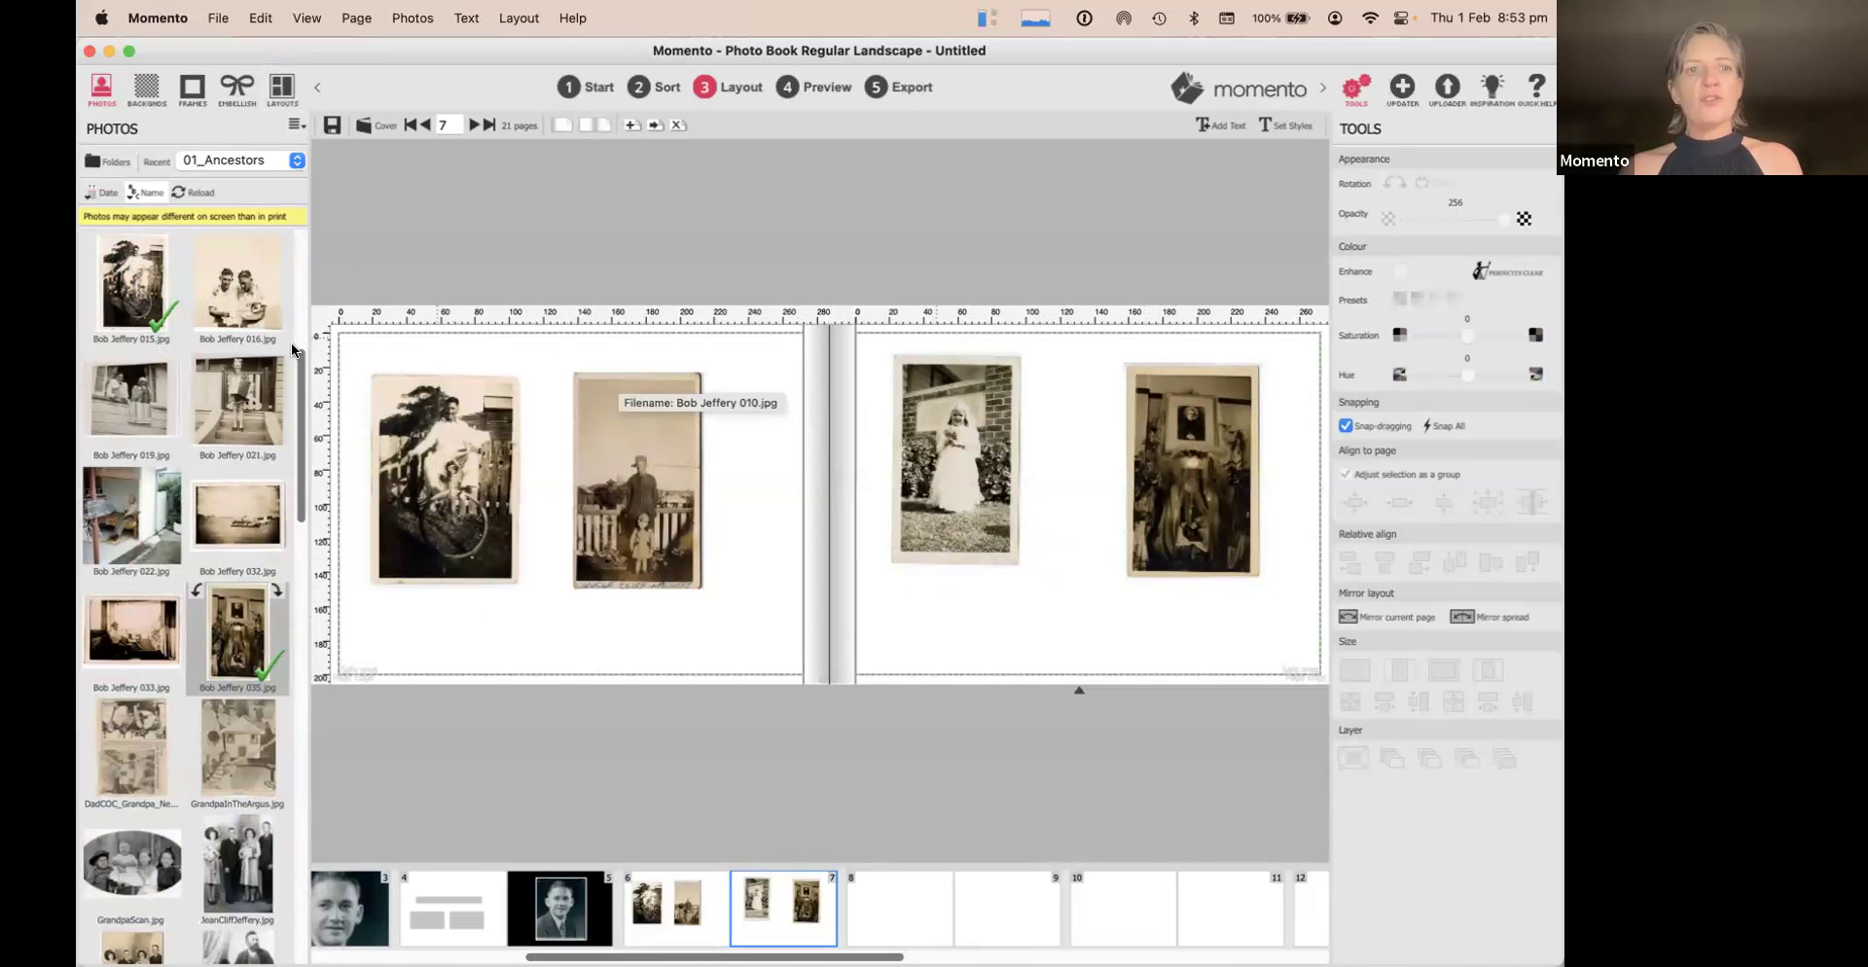
pyautogui.moveTo(366, 358); pyautogui.dragTo(1211, 510)
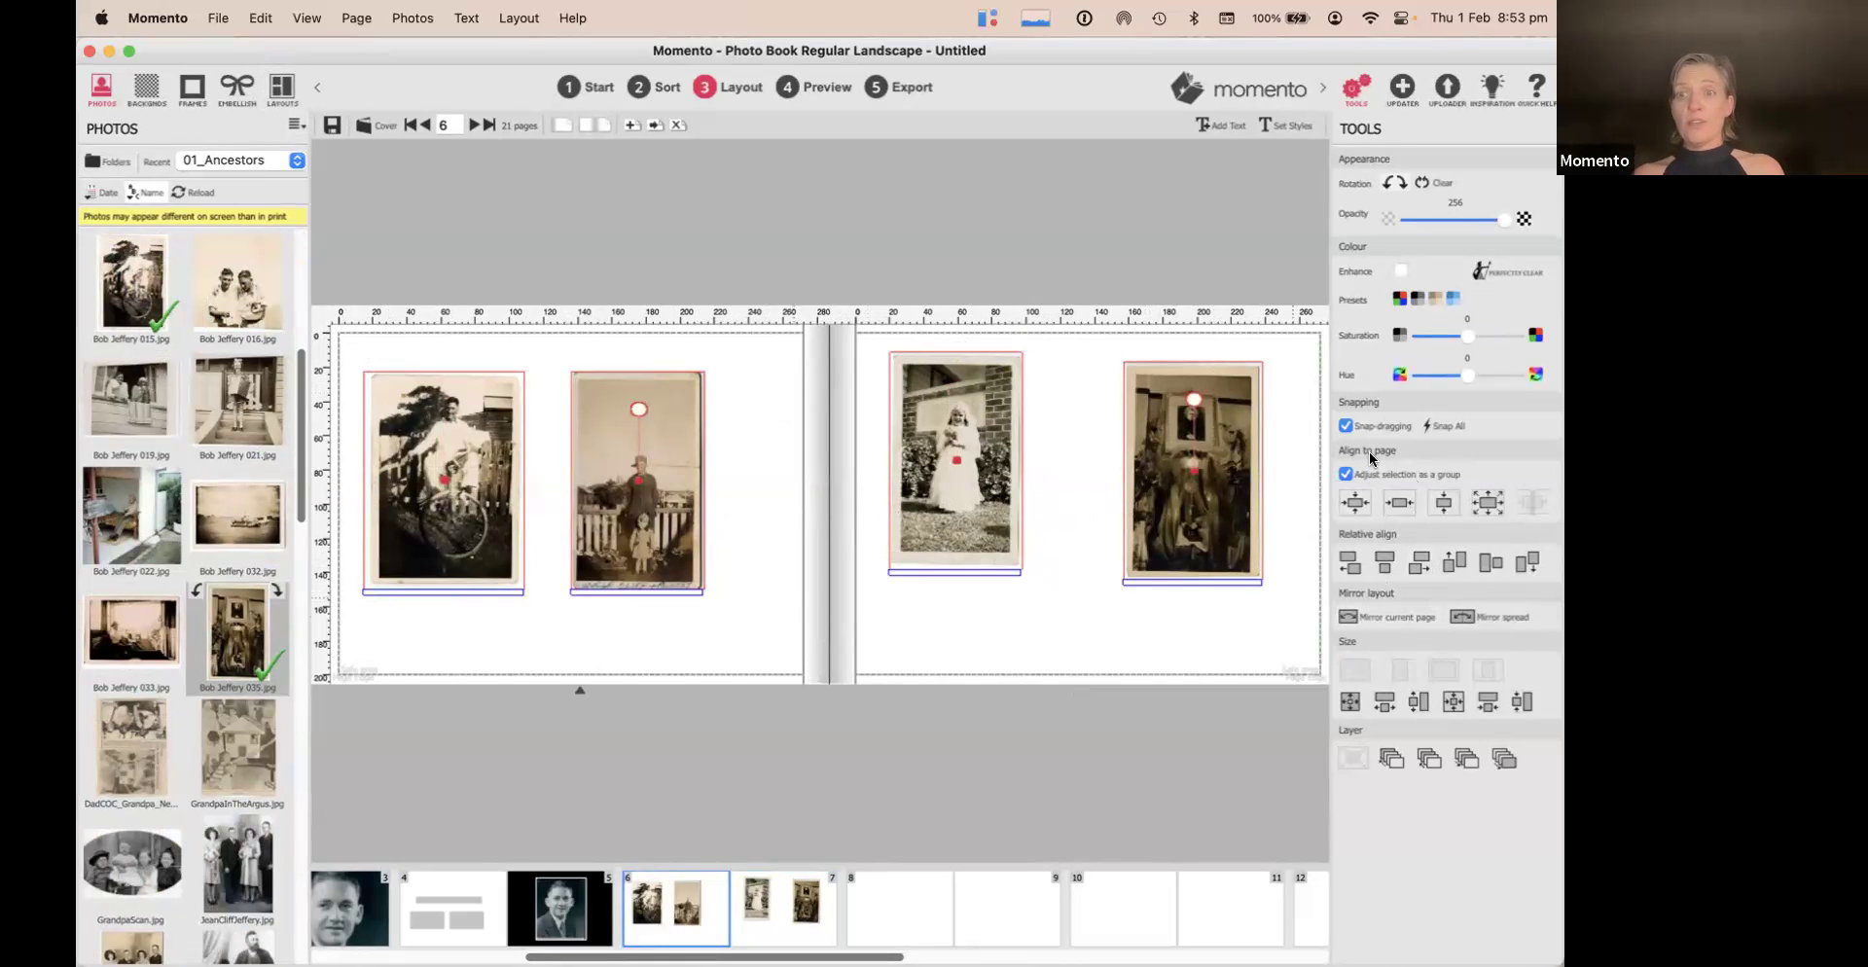
# Align the four photos along a common top edge and centre them vertically on the spread
pyautogui.click(1487, 498)
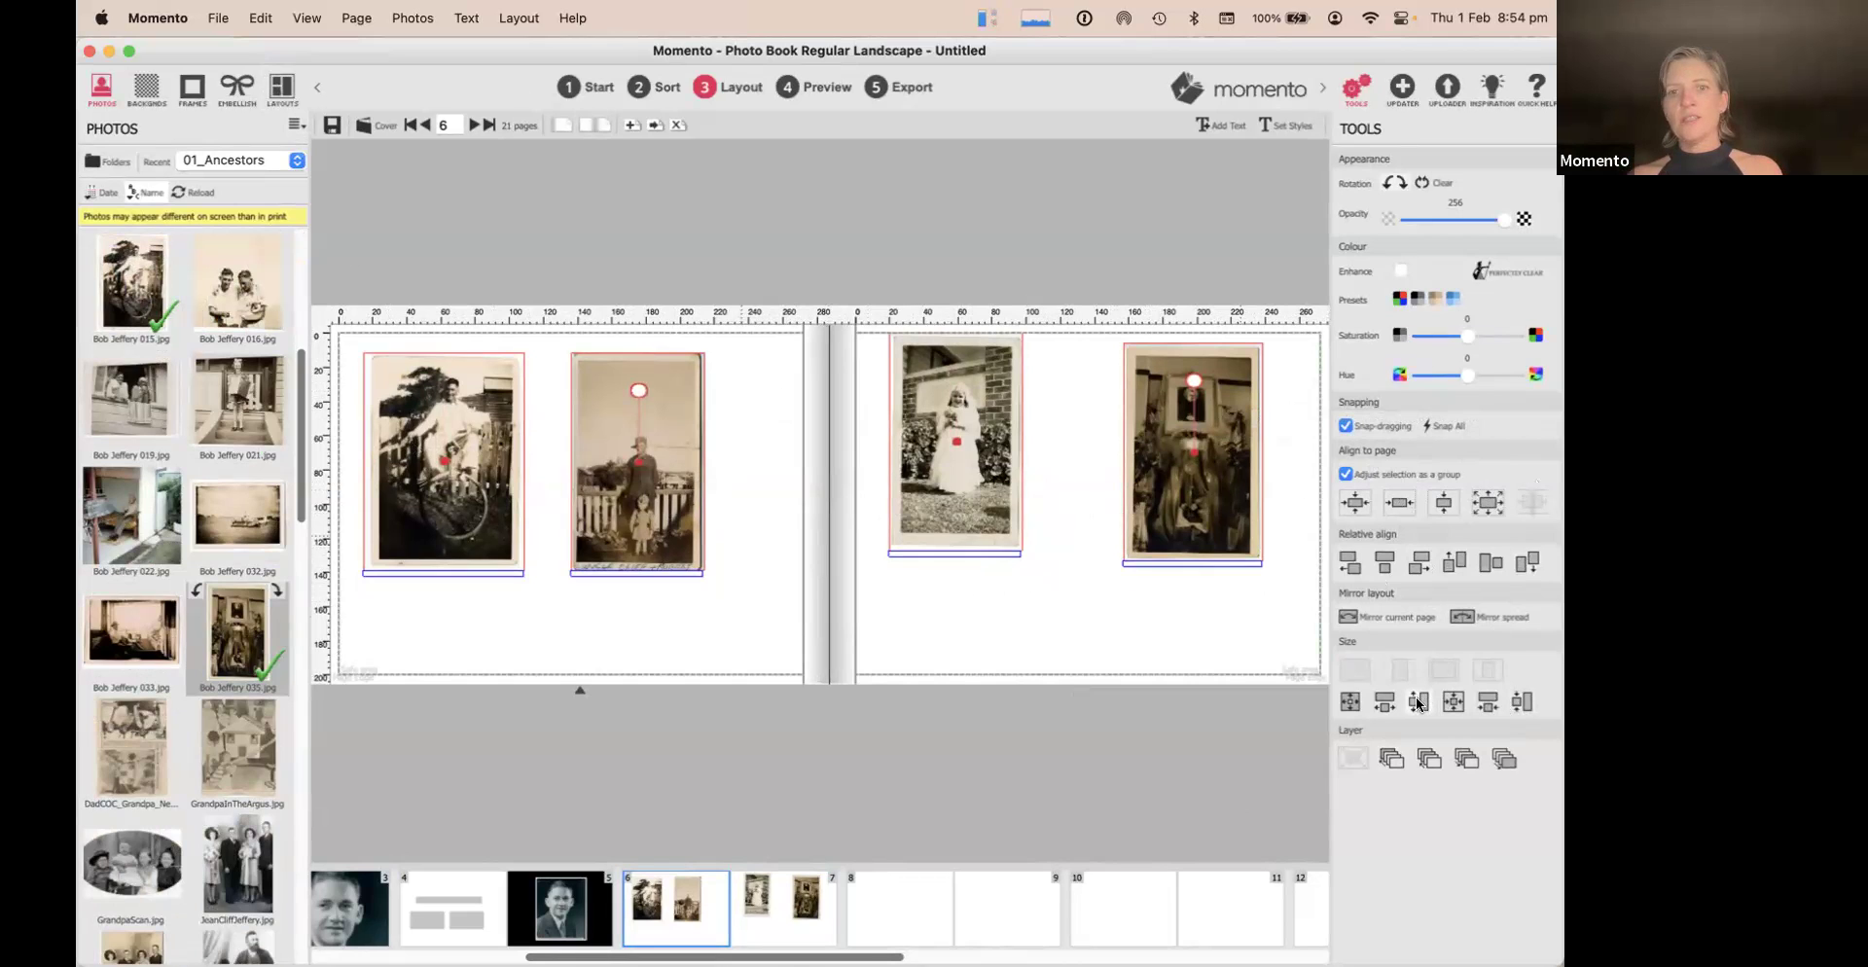
pyautogui.click(762, 424)
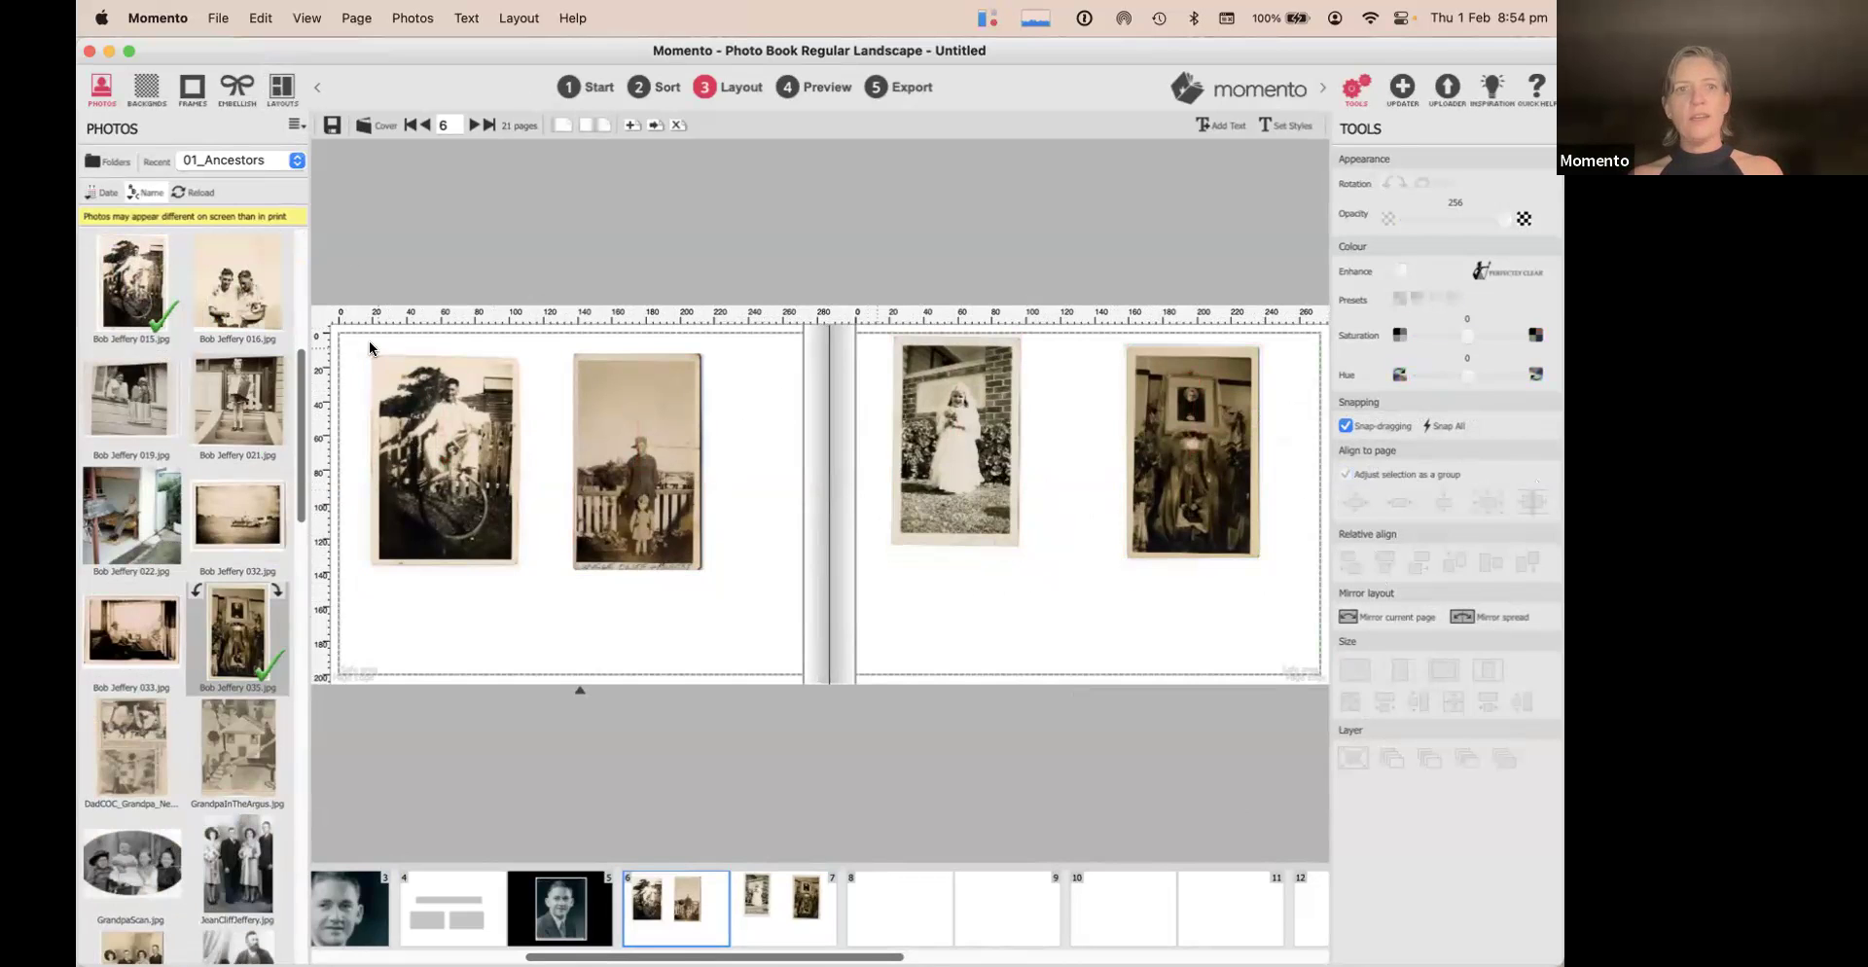
pyautogui.moveTo(354, 377); pyautogui.dragTo(1195, 432)
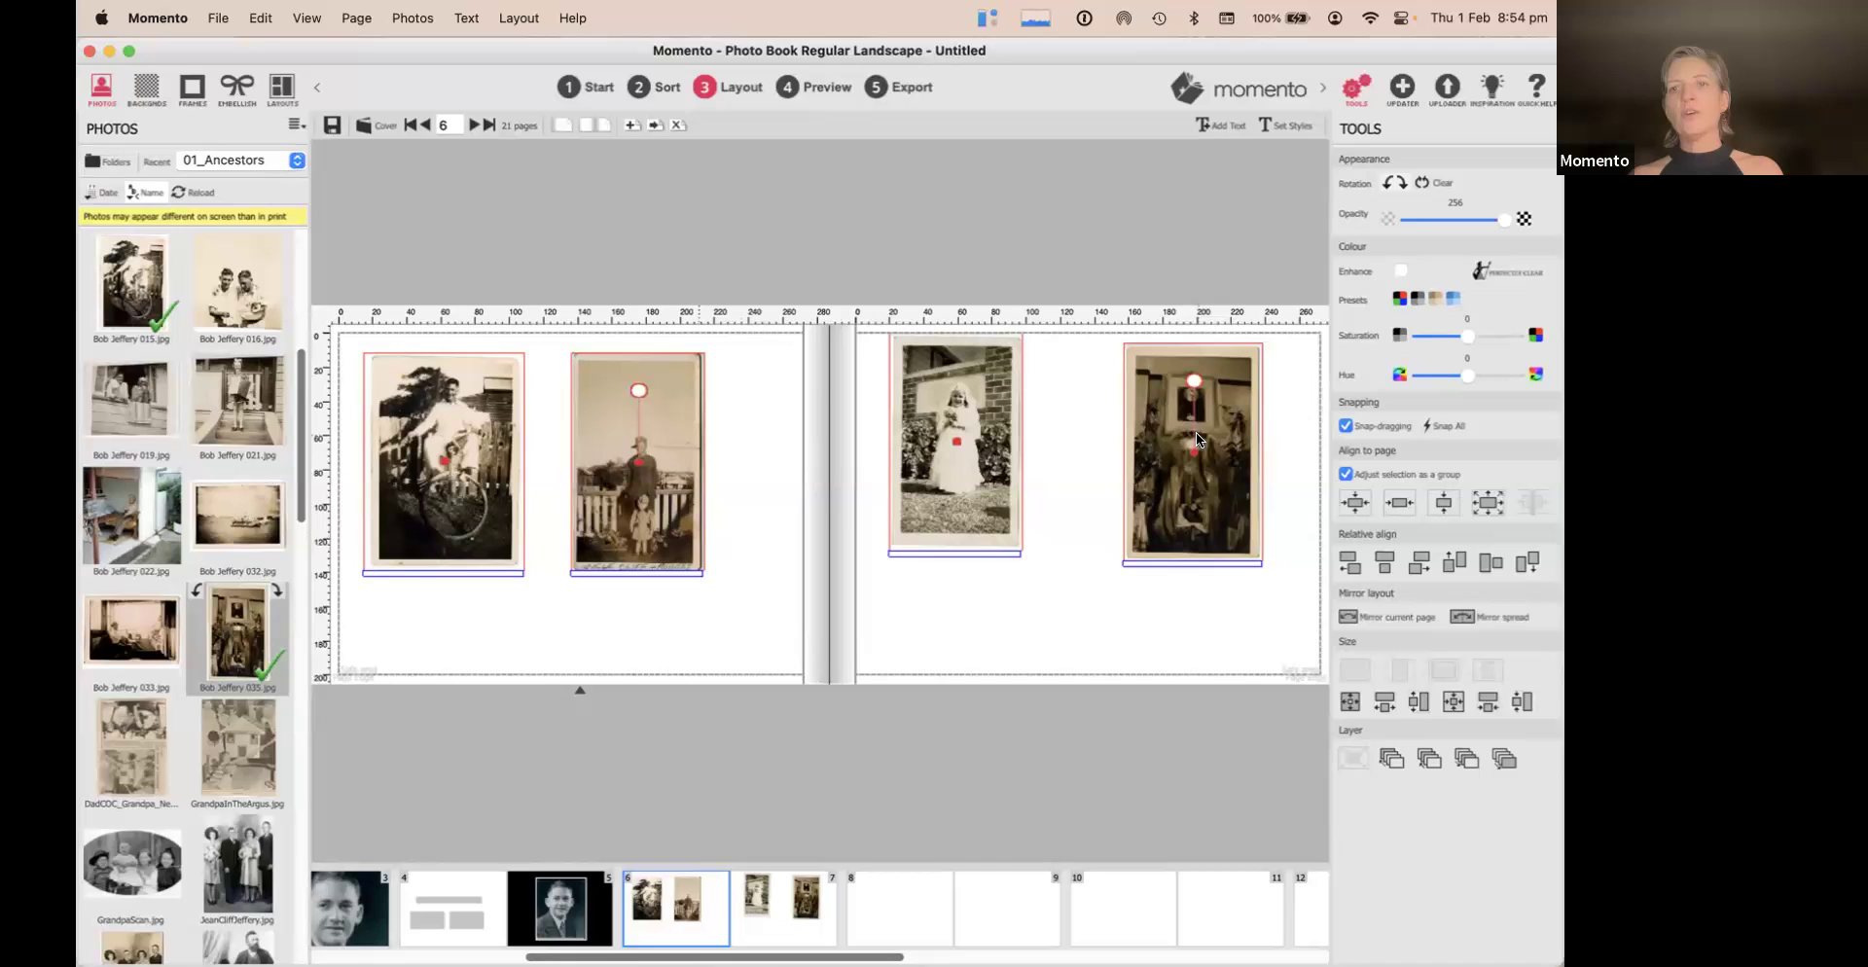
pyautogui.rightClick(1194, 432)
pyautogui.moveTo(1238, 529)
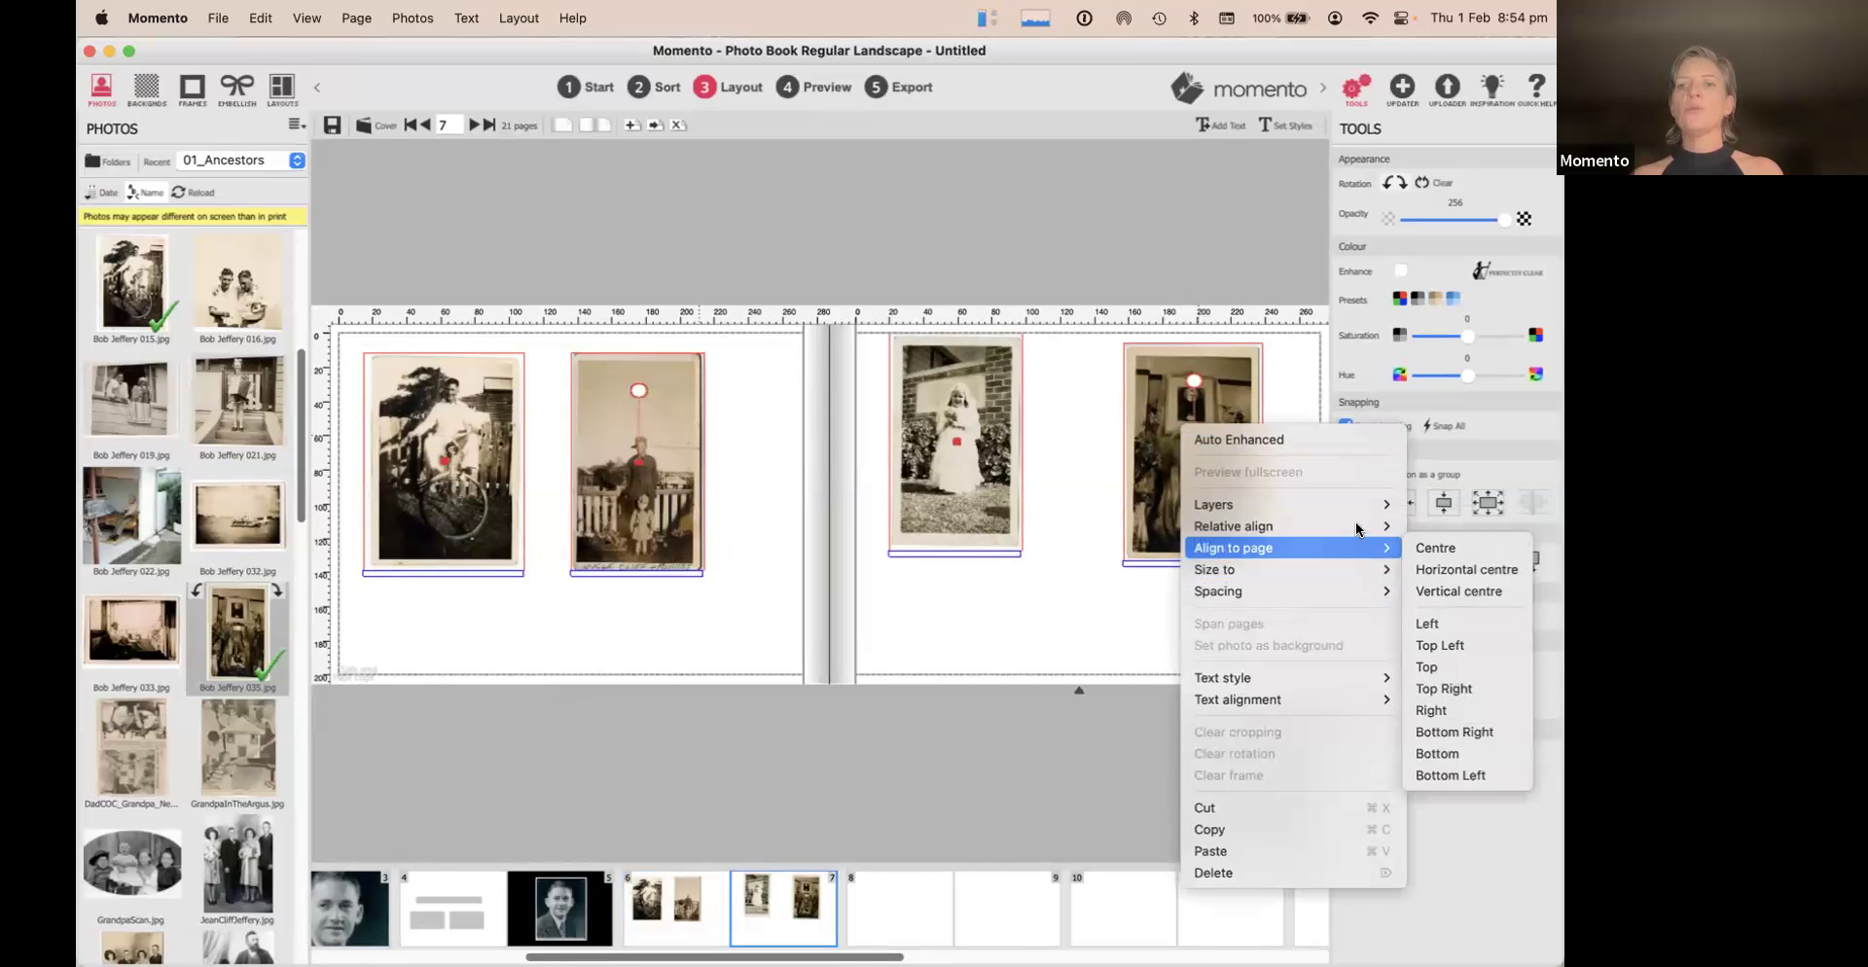
pyautogui.click(1434, 603)
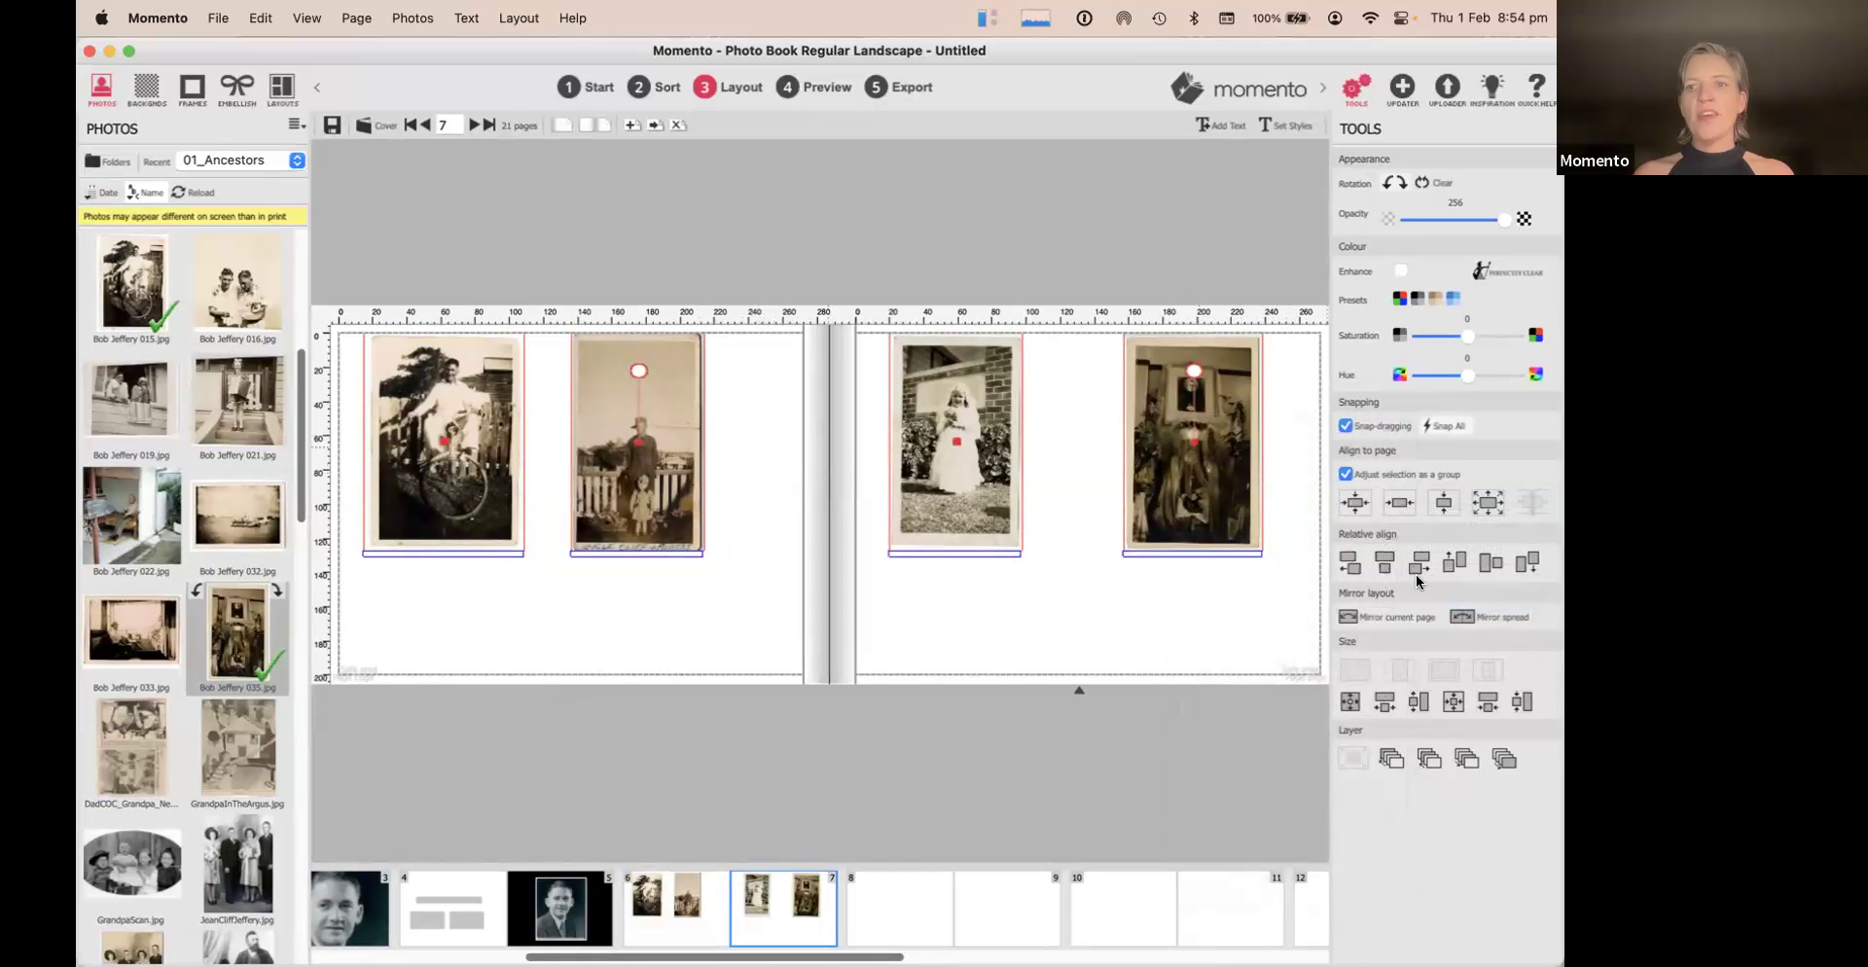
pyautogui.click(1435, 504)
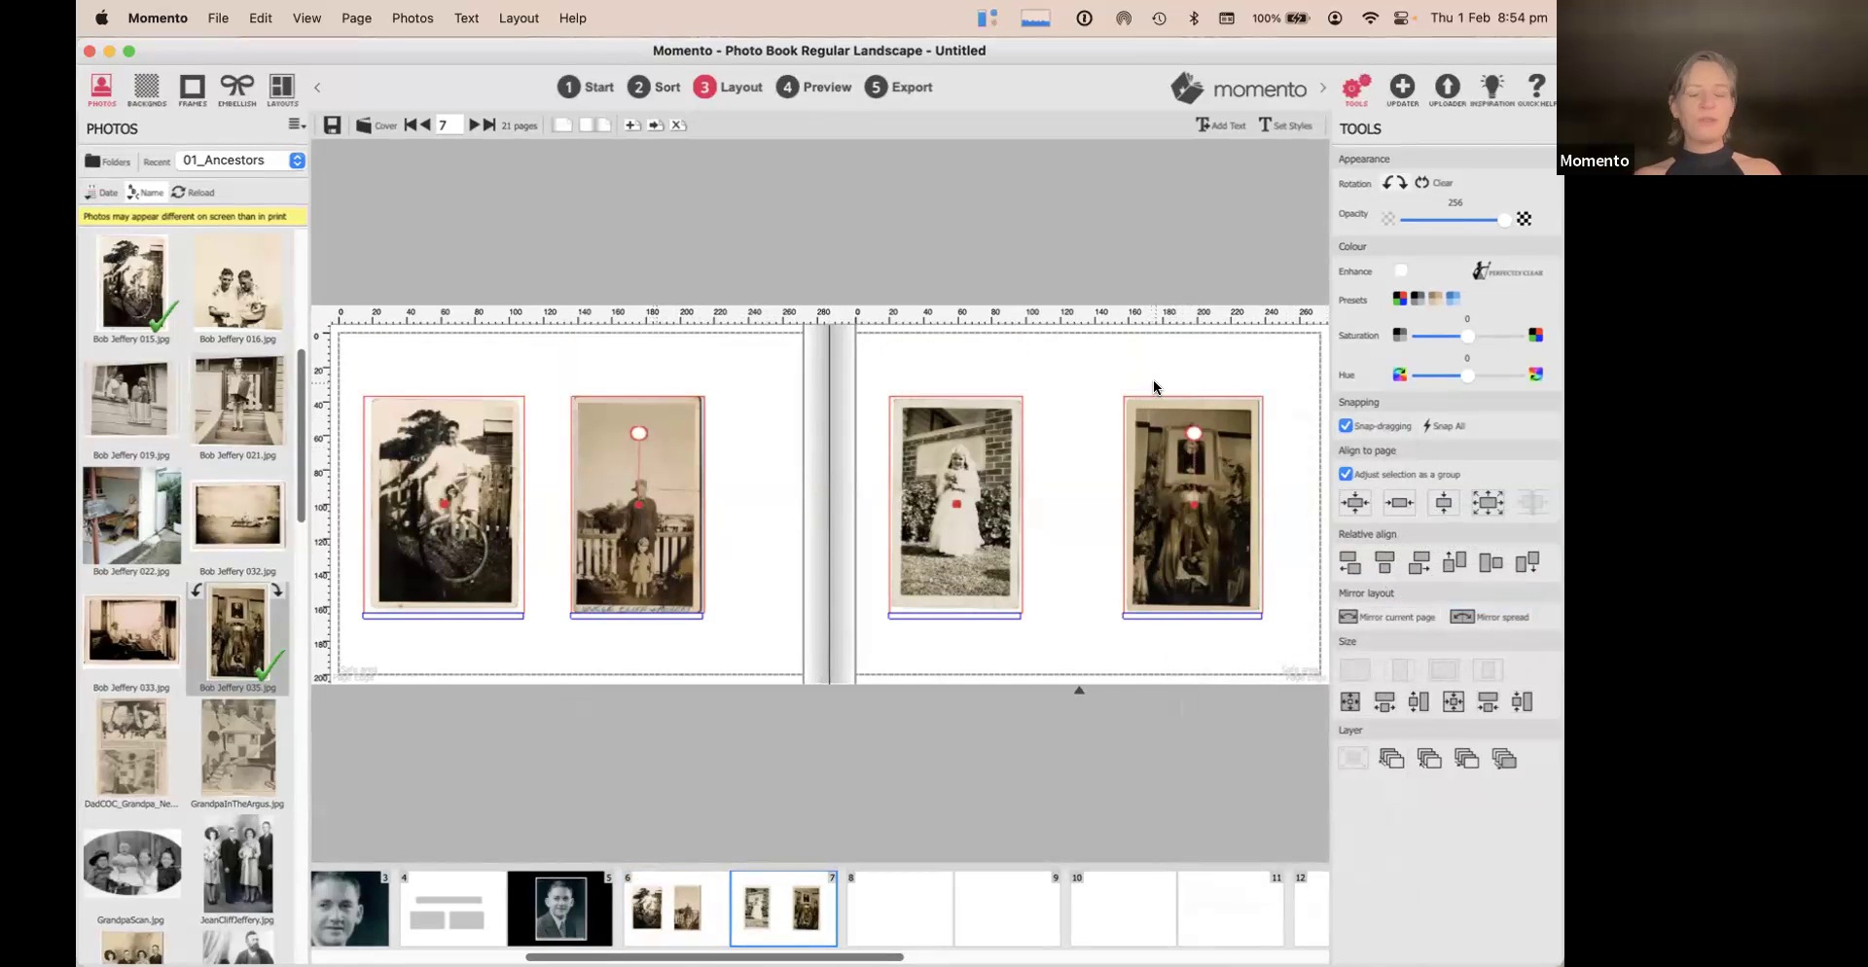
# Space the four photos with equal horizontal spacing across the spread
pyautogui.click(1055, 360)
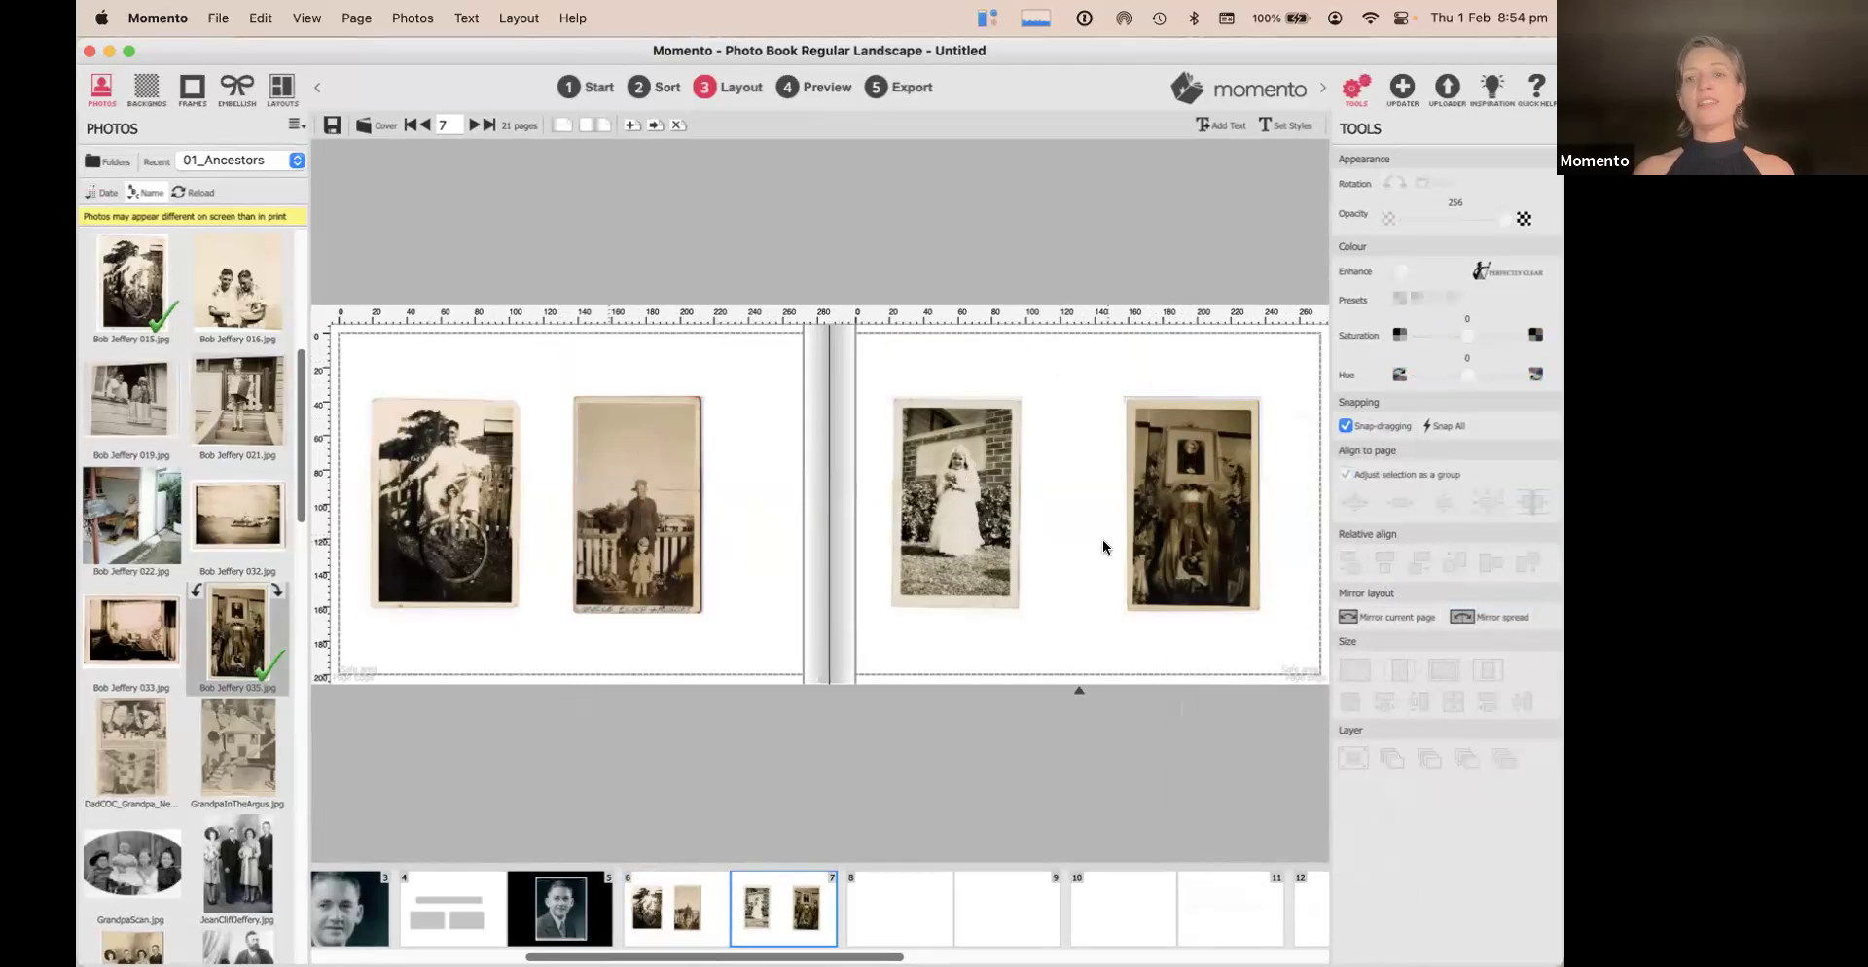
pyautogui.moveTo(358, 366); pyautogui.dragTo(1282, 477)
pyautogui.click(526, 20)
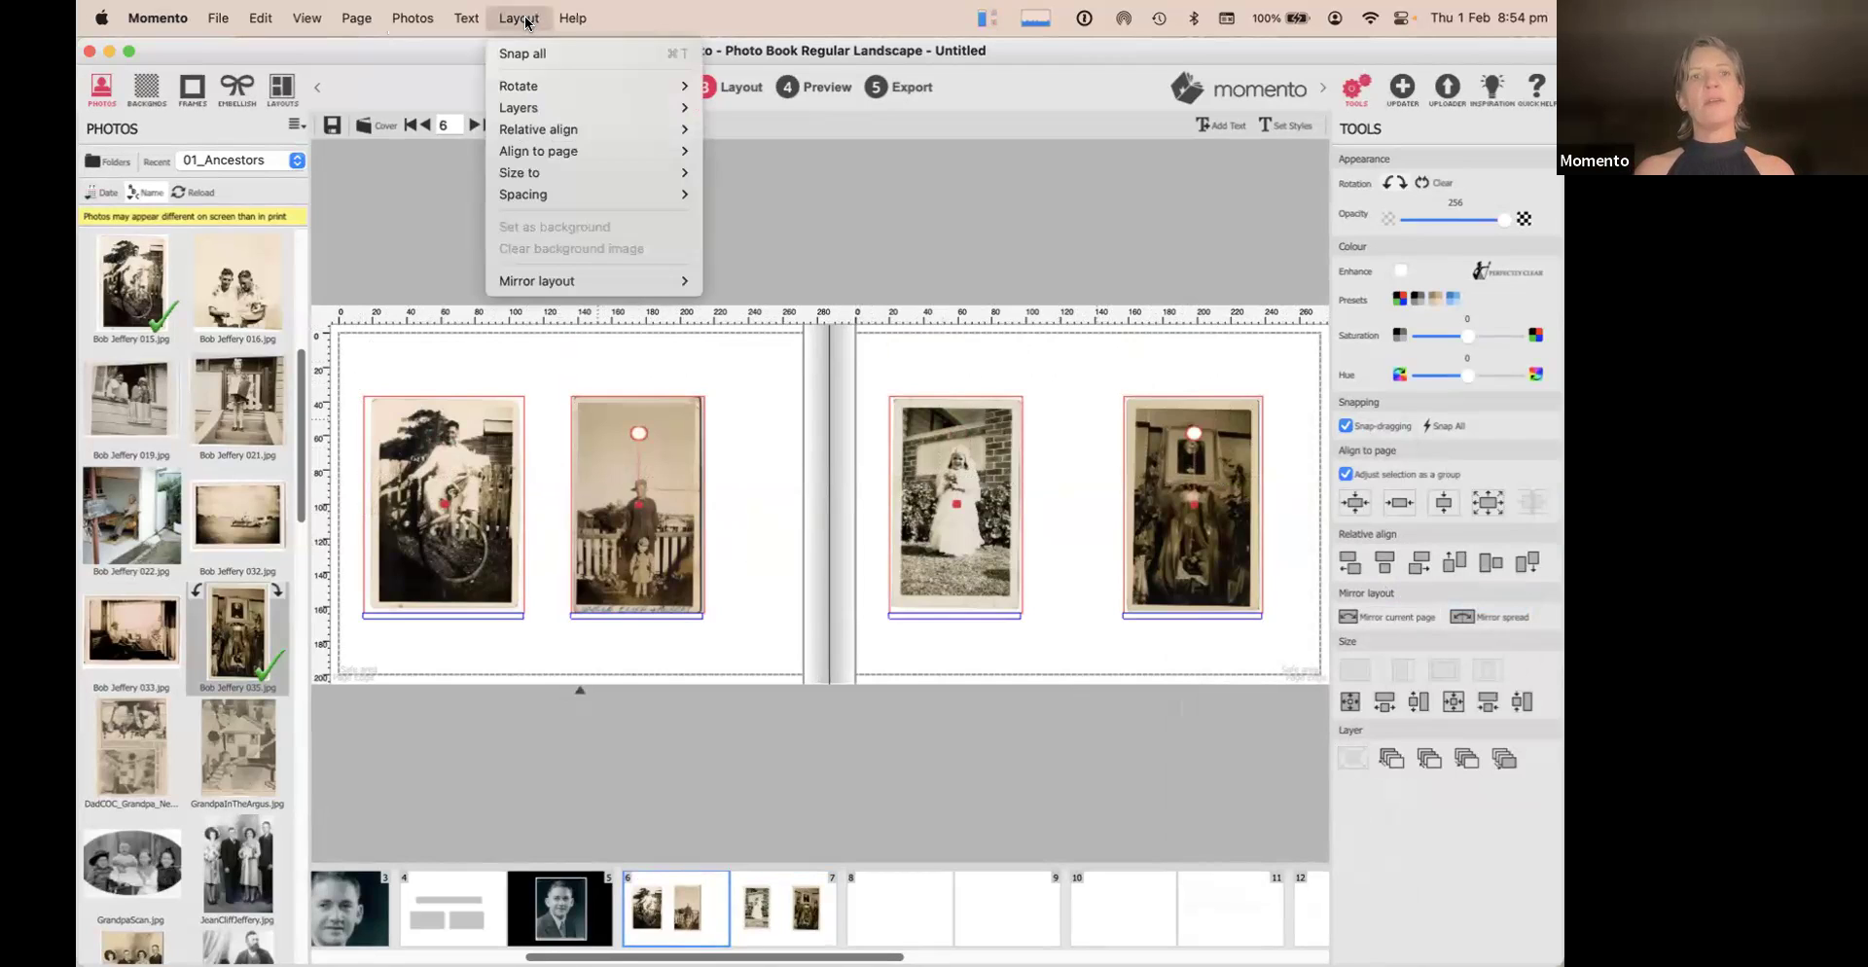
pyautogui.moveTo(551, 194)
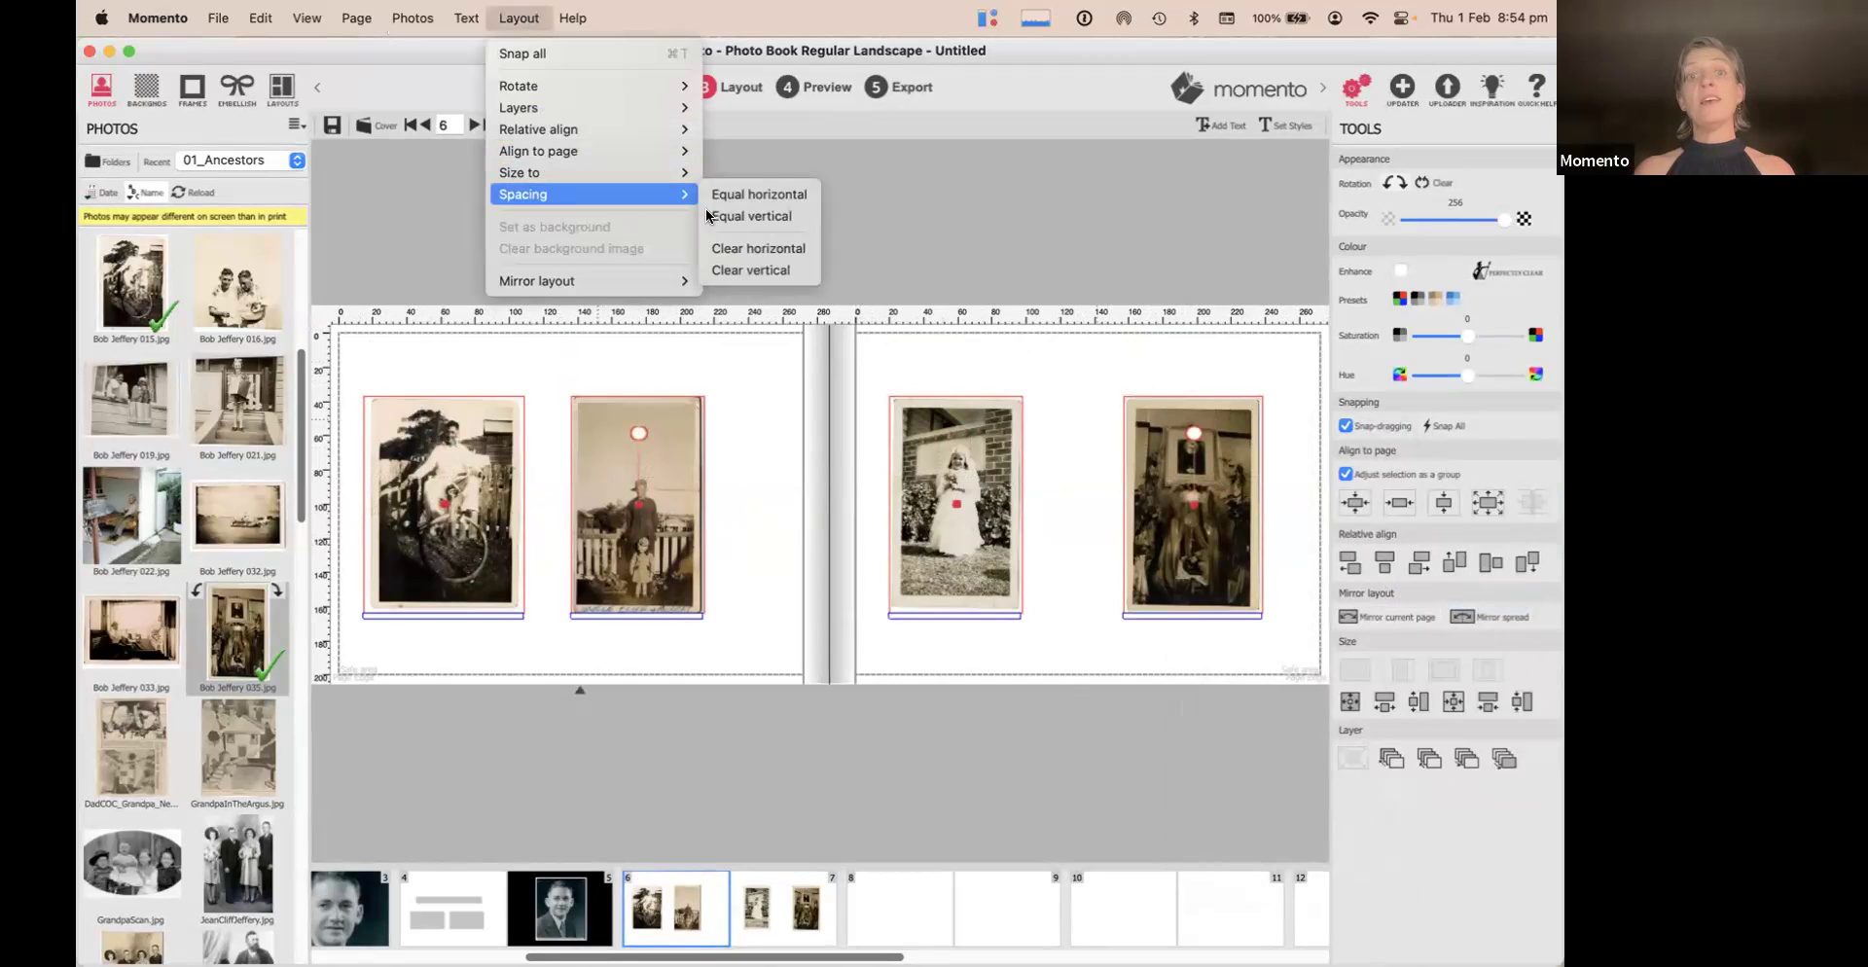
pyautogui.click(758, 195)
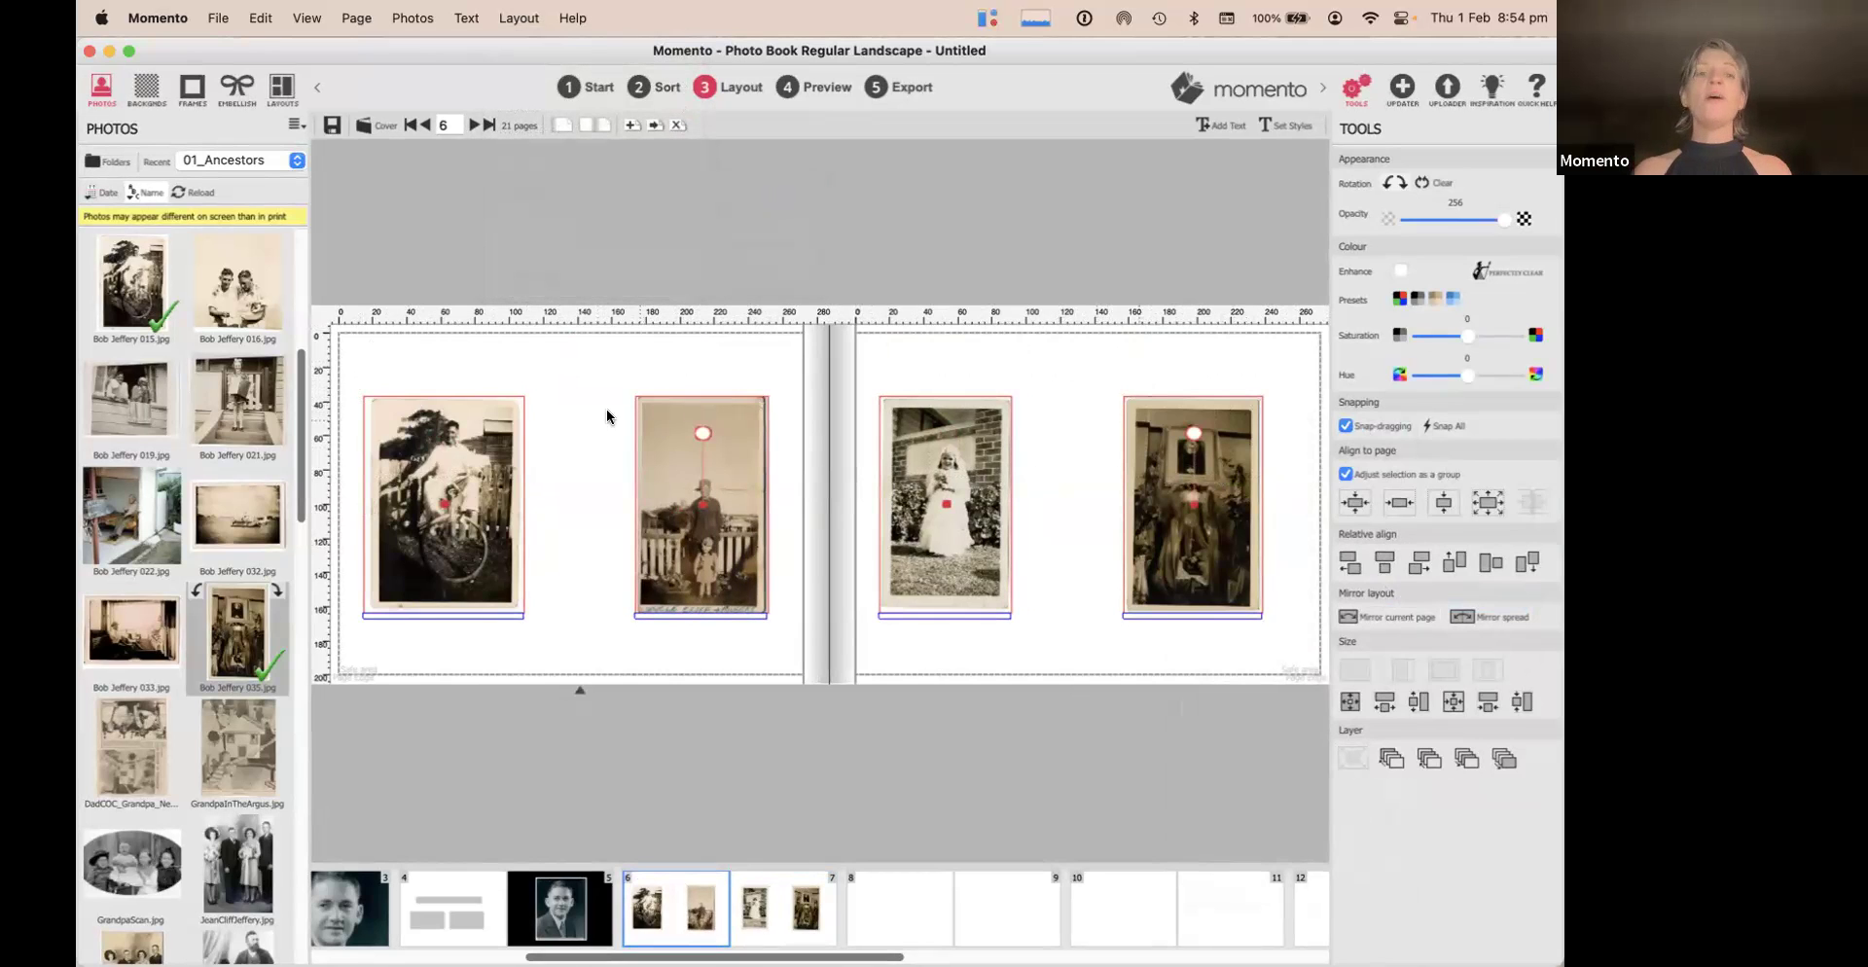
pyautogui.click(282, 92)
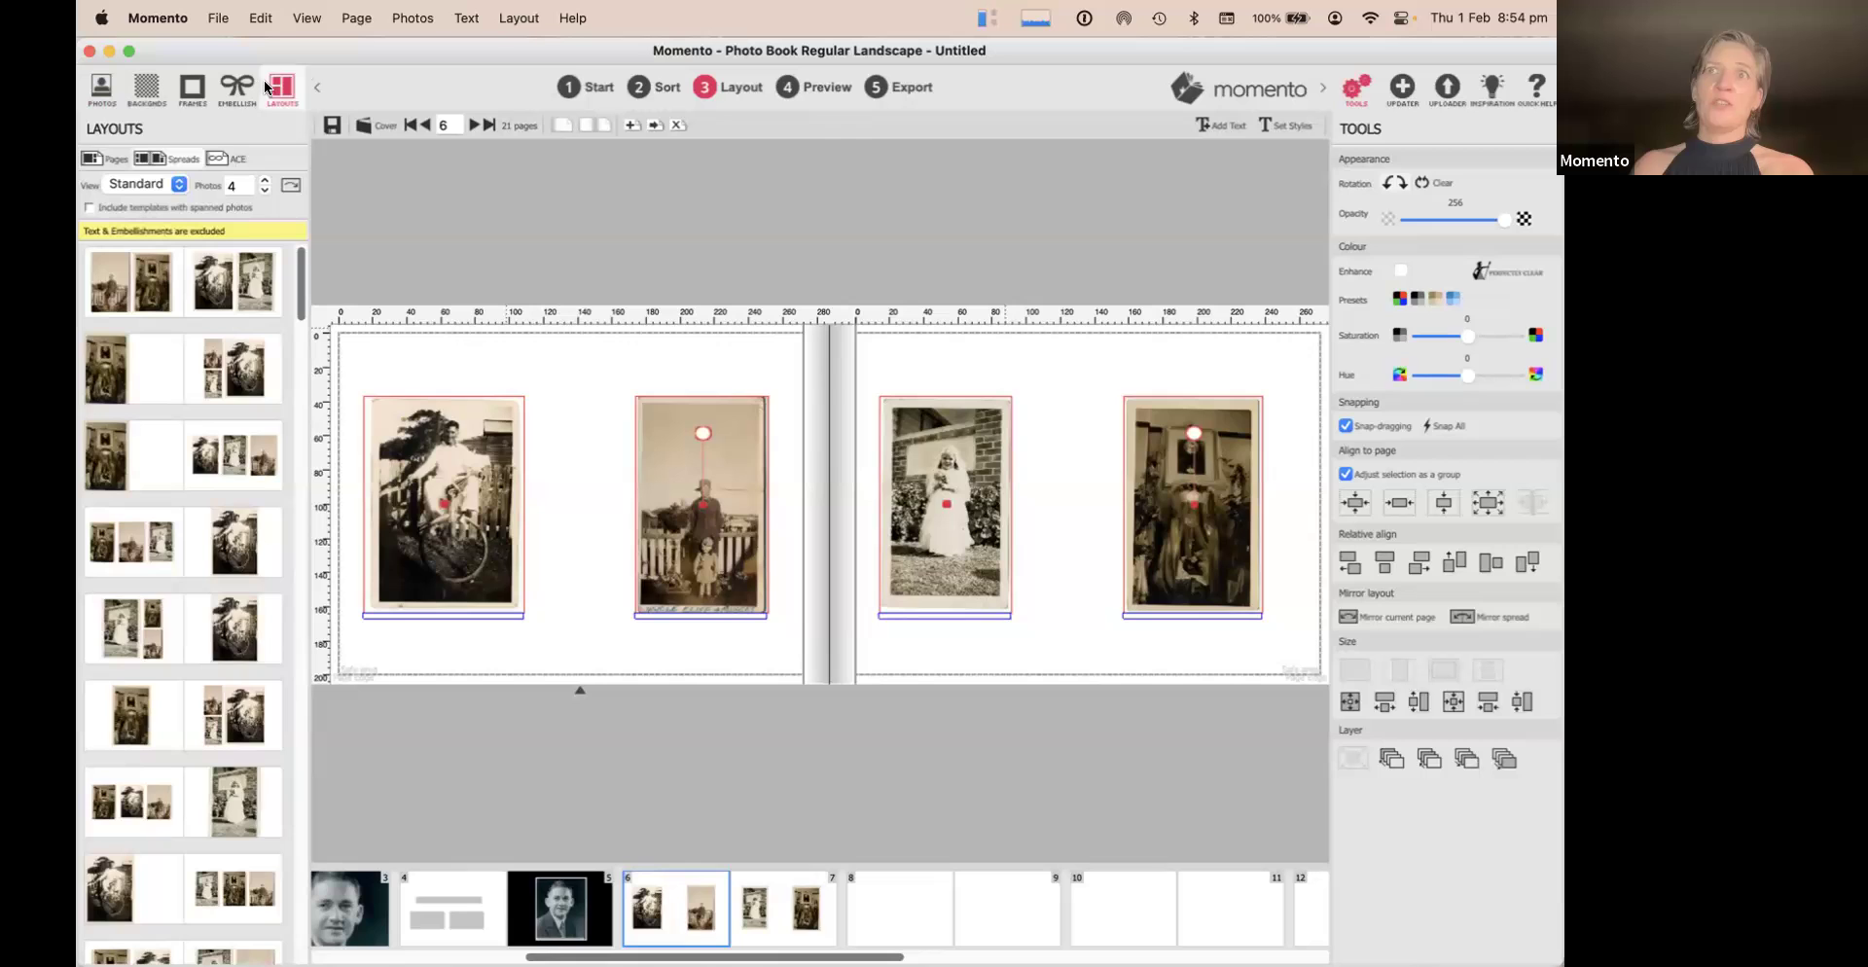
# Browse two-page templates, including spanning photos, and apply a full-bleed four-photo layout
pyautogui.click(102, 158)
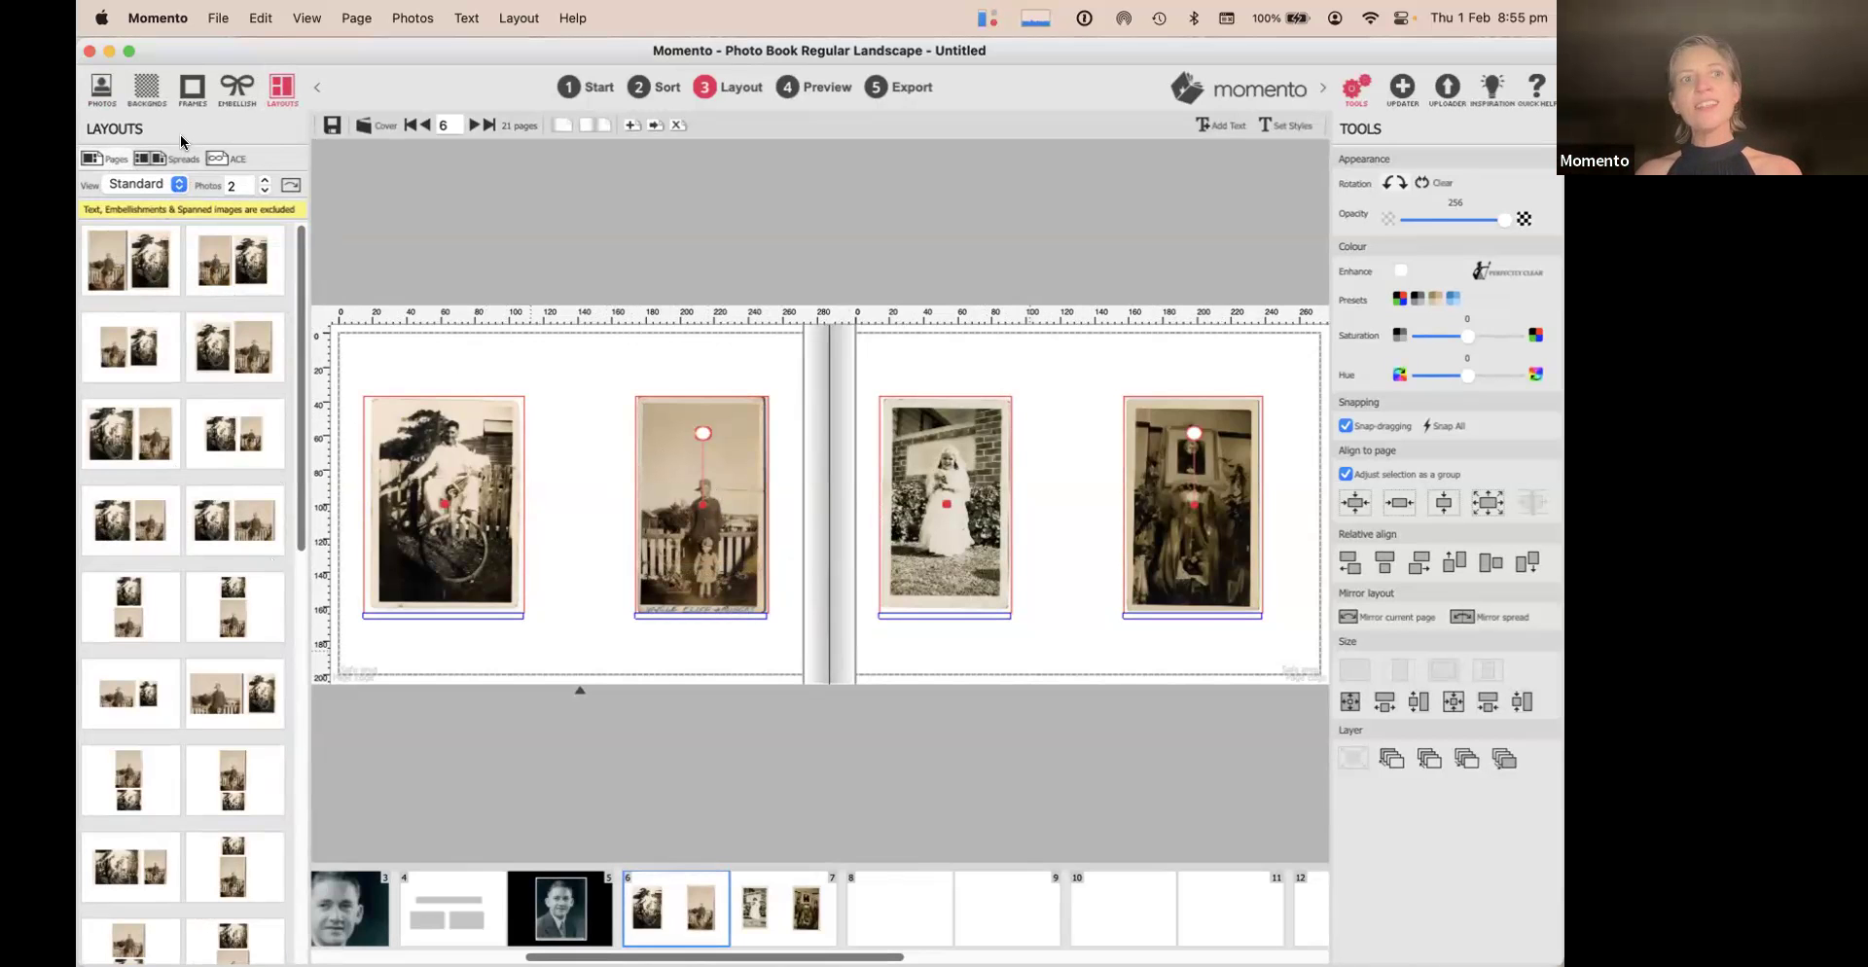
pyautogui.click(165, 155)
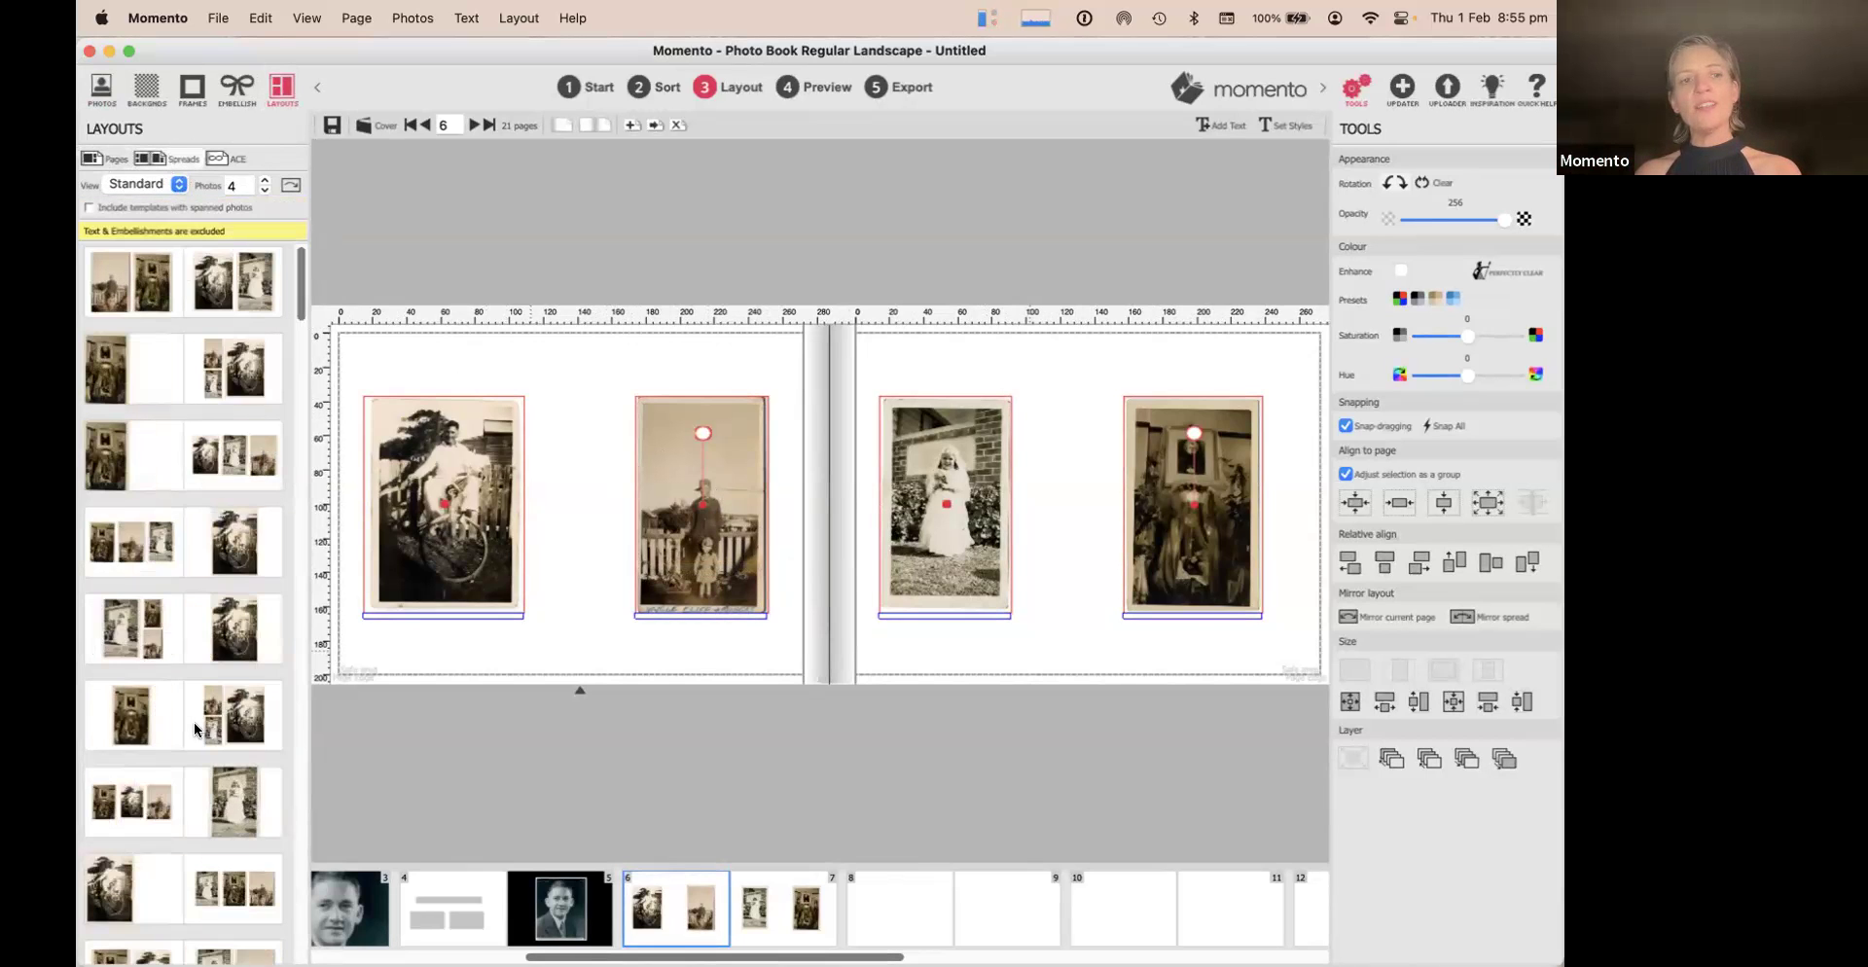
pyautogui.scroll(-6, 197, 720)
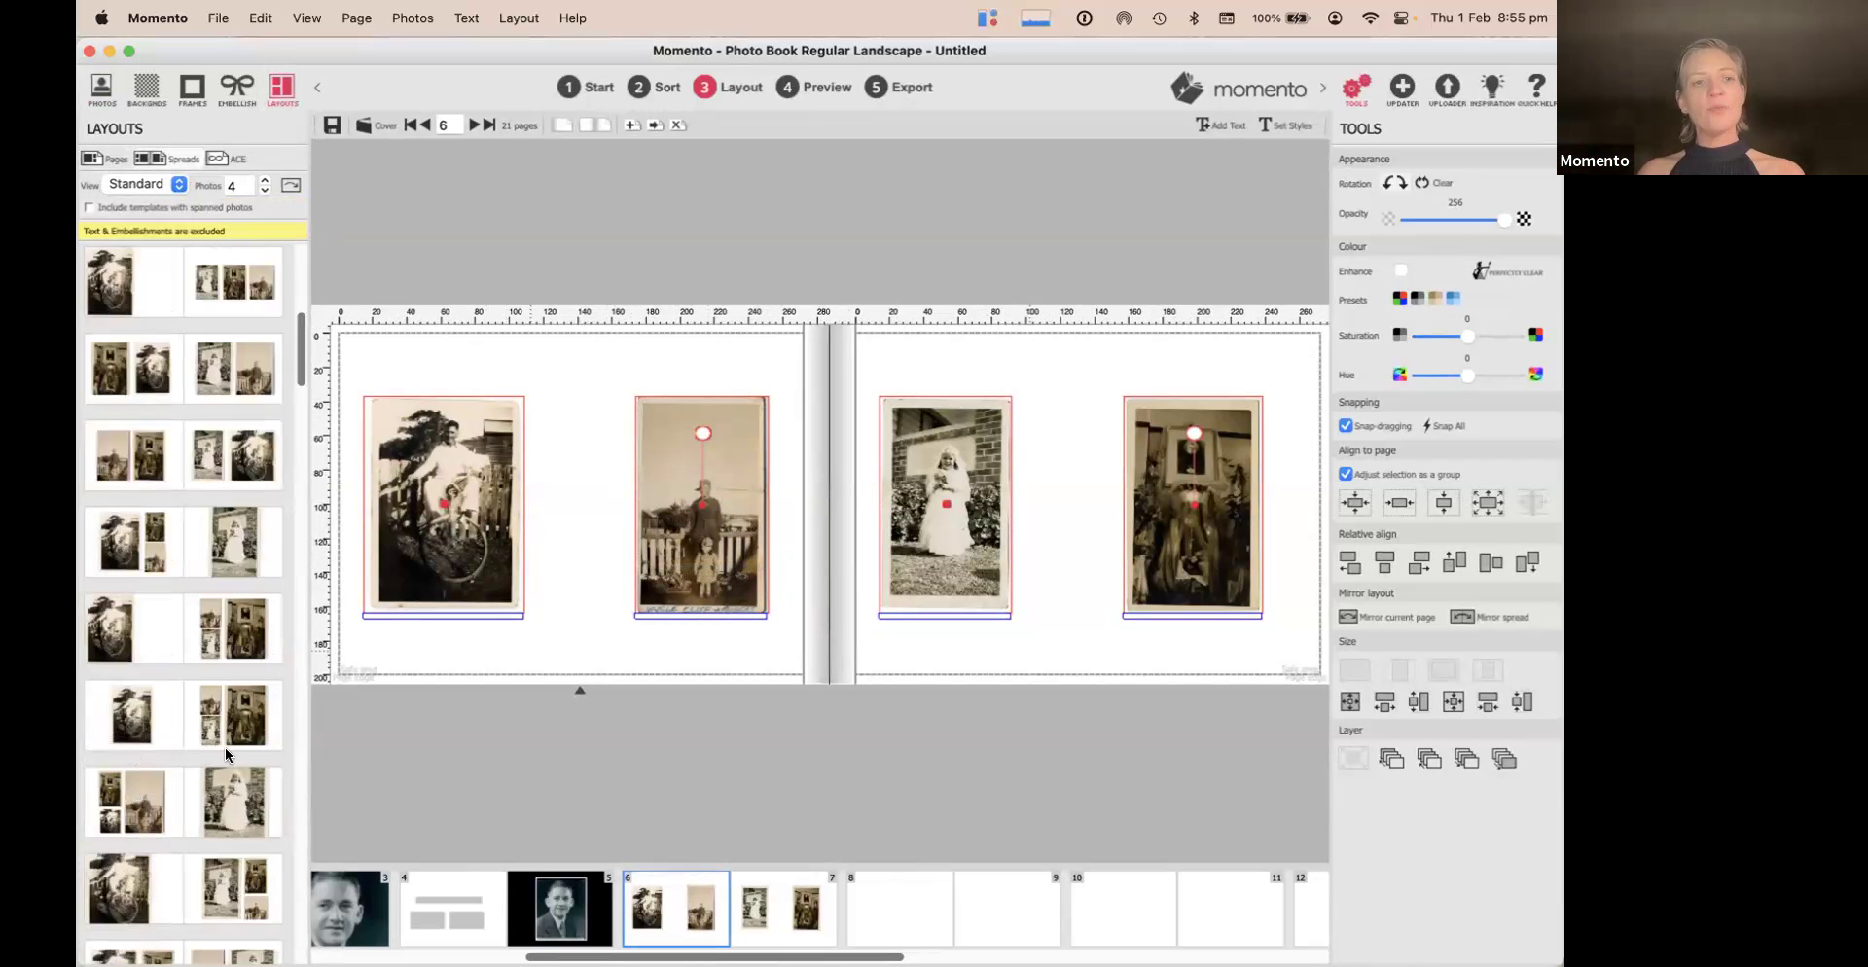
pyautogui.scroll(-5, 225, 749)
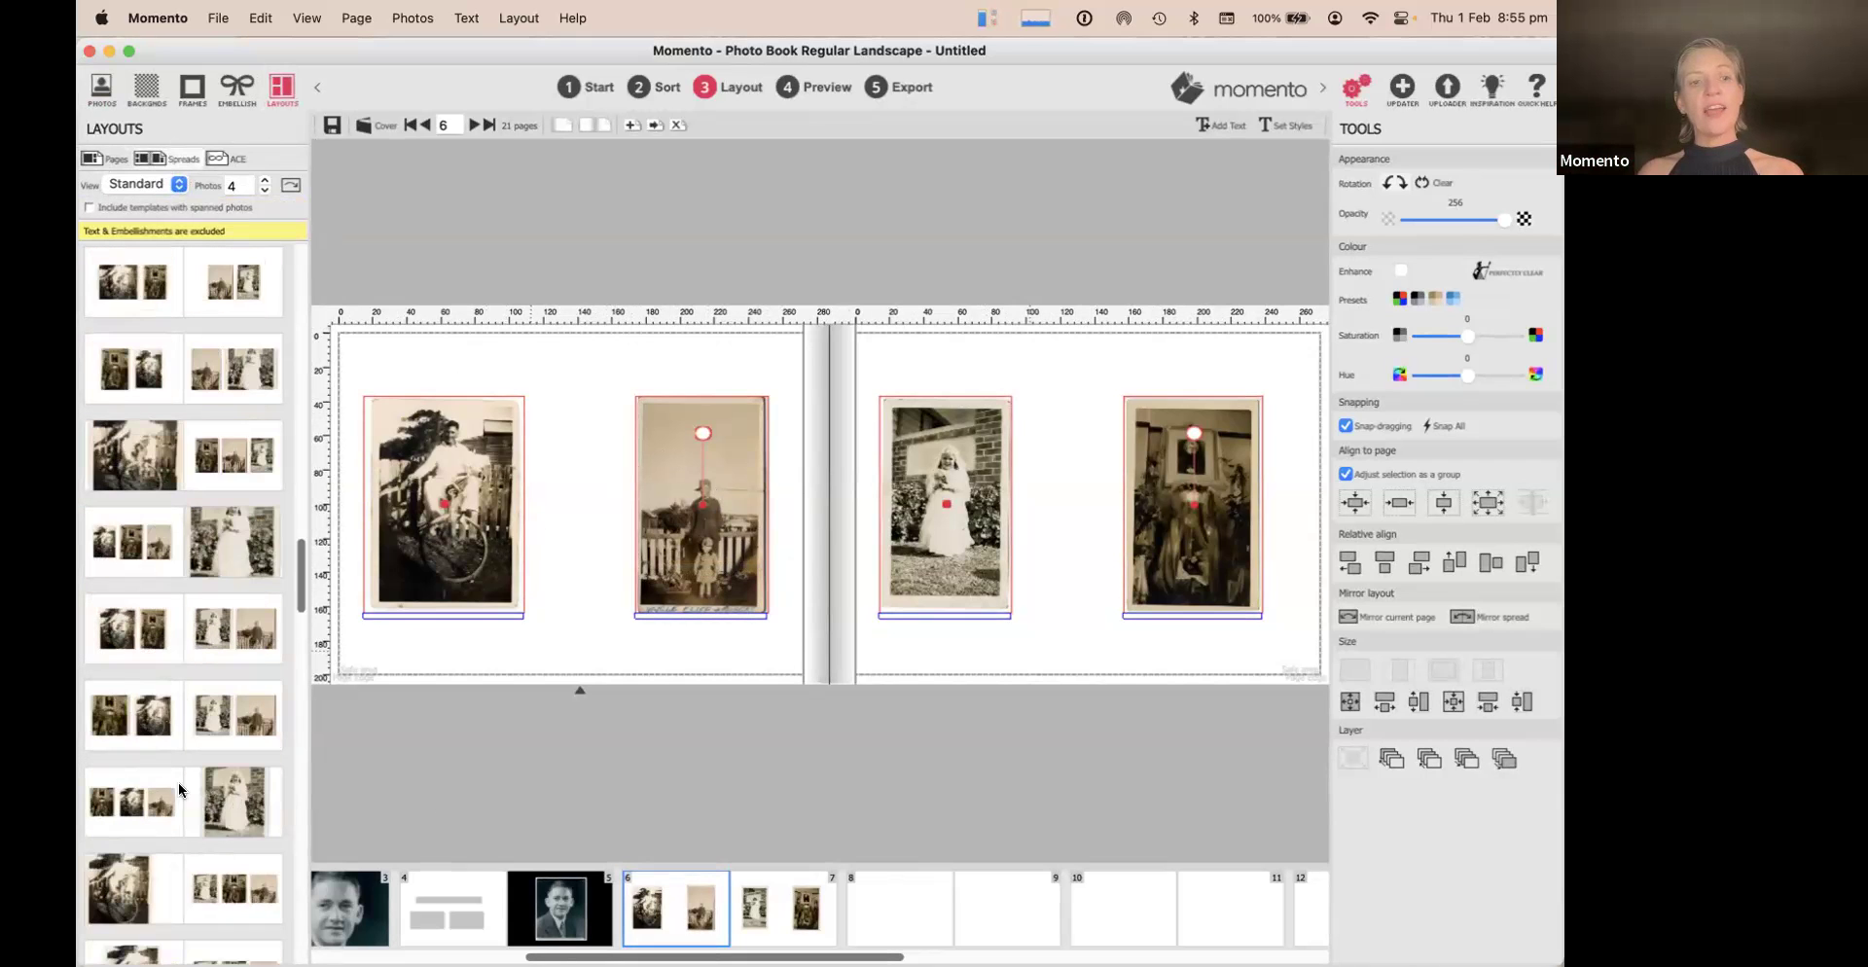
pyautogui.scroll(-6, 173, 646)
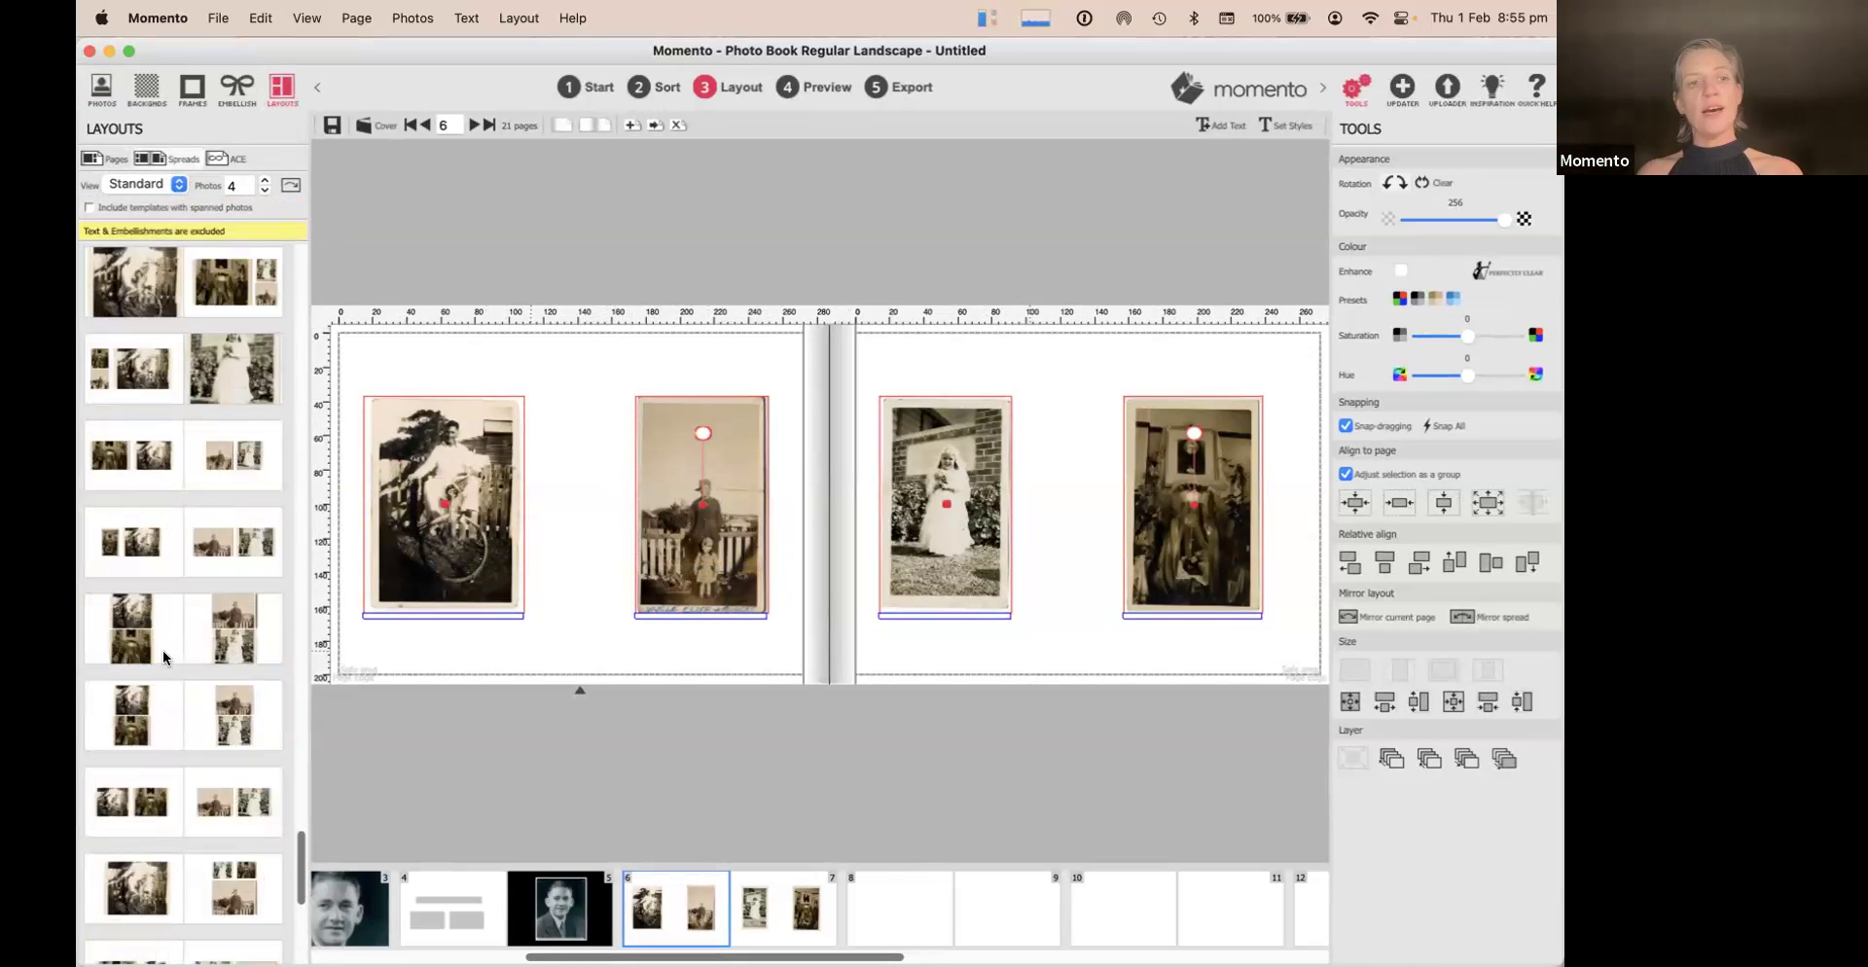
pyautogui.scroll(12, 196, 655)
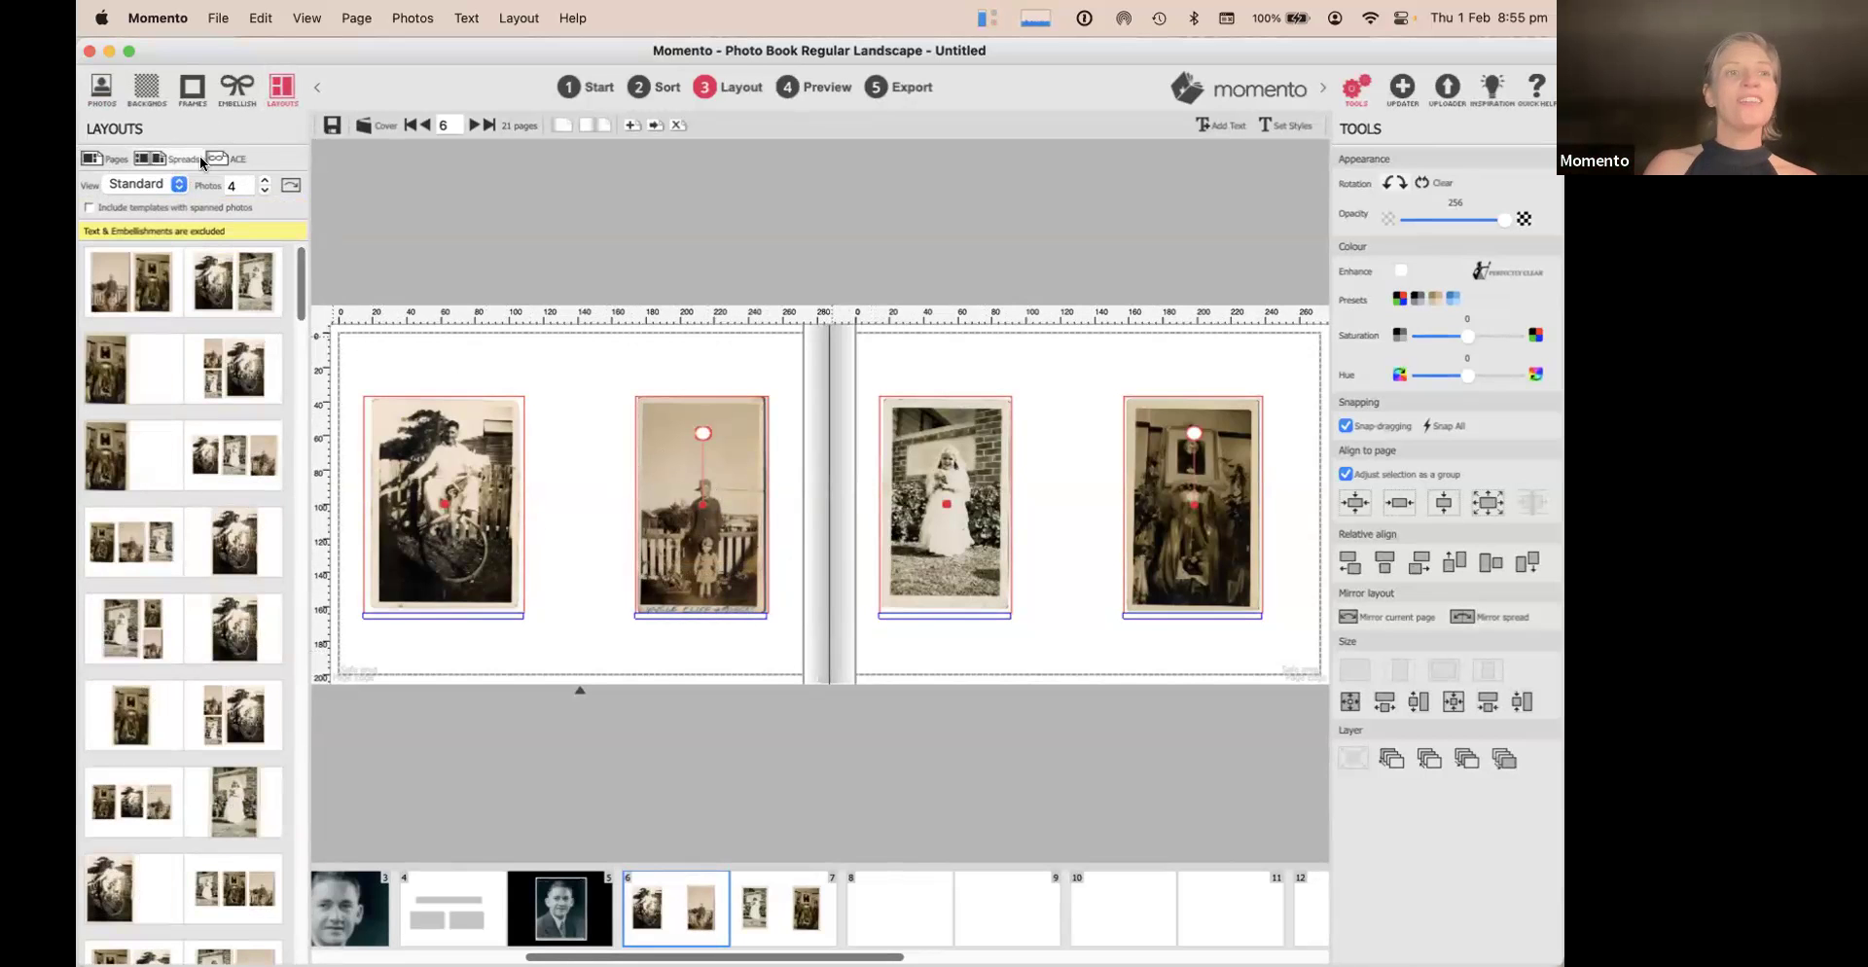
pyautogui.click(90, 208)
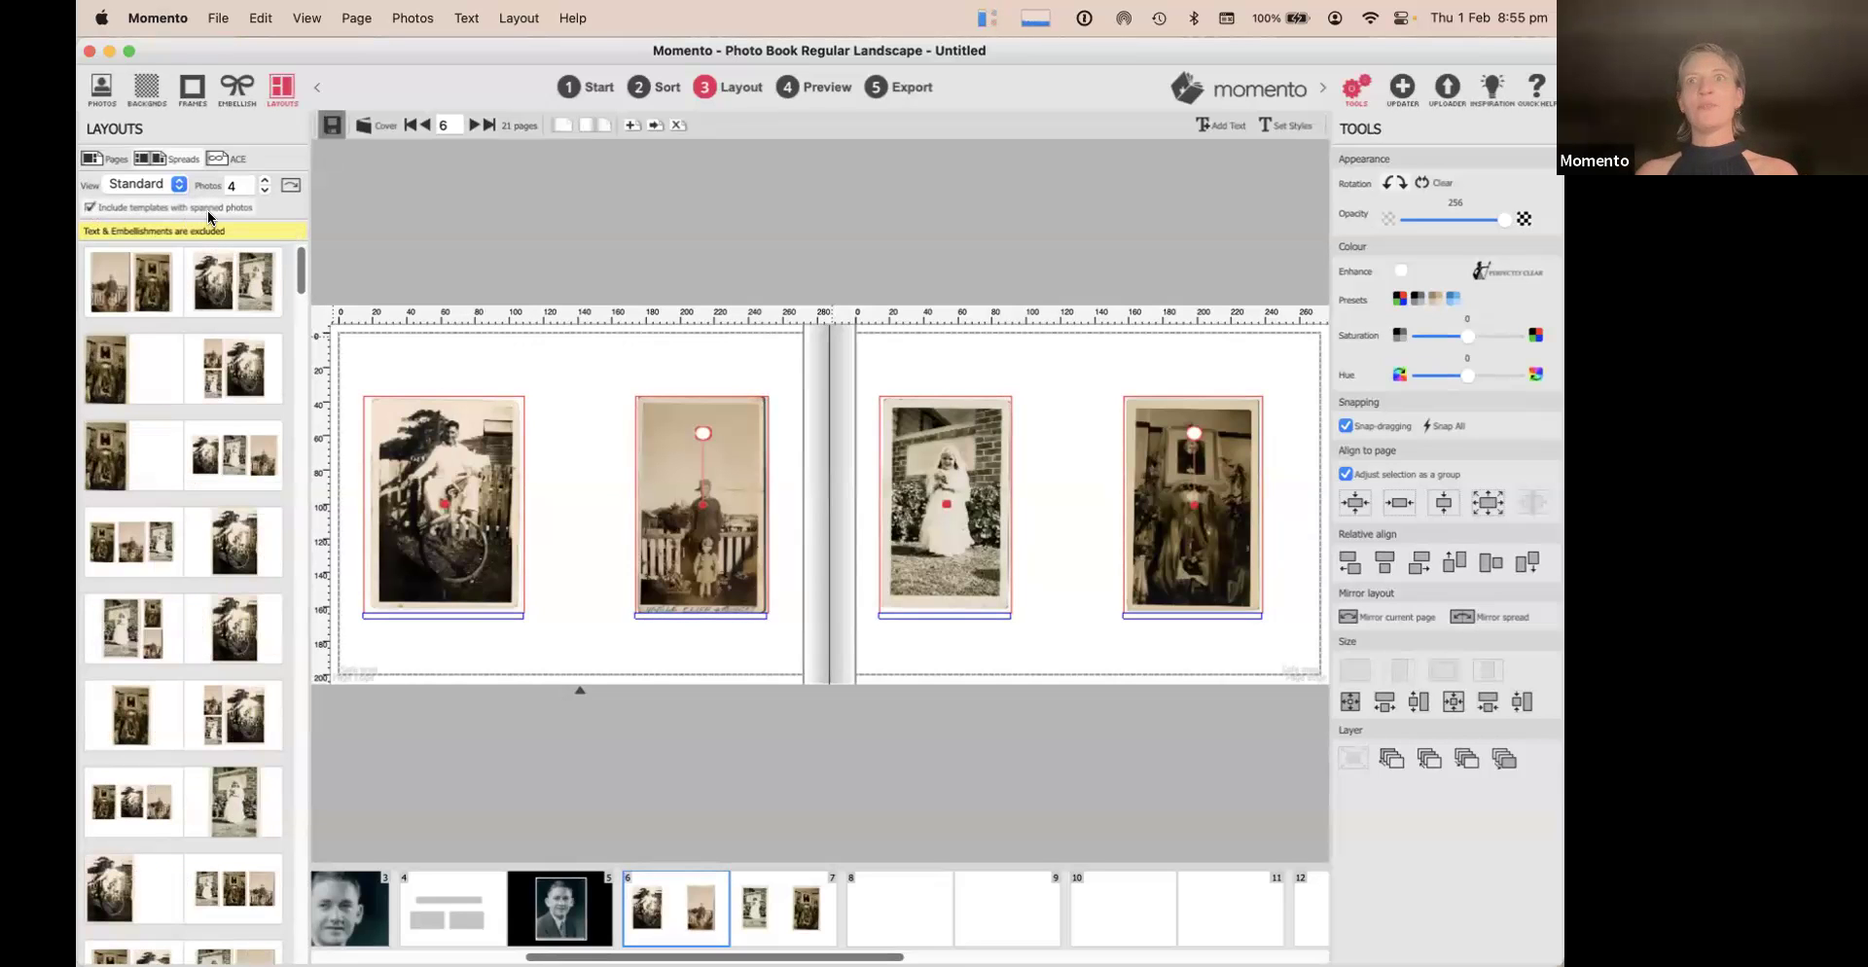
pyautogui.scroll(-5, 238, 574)
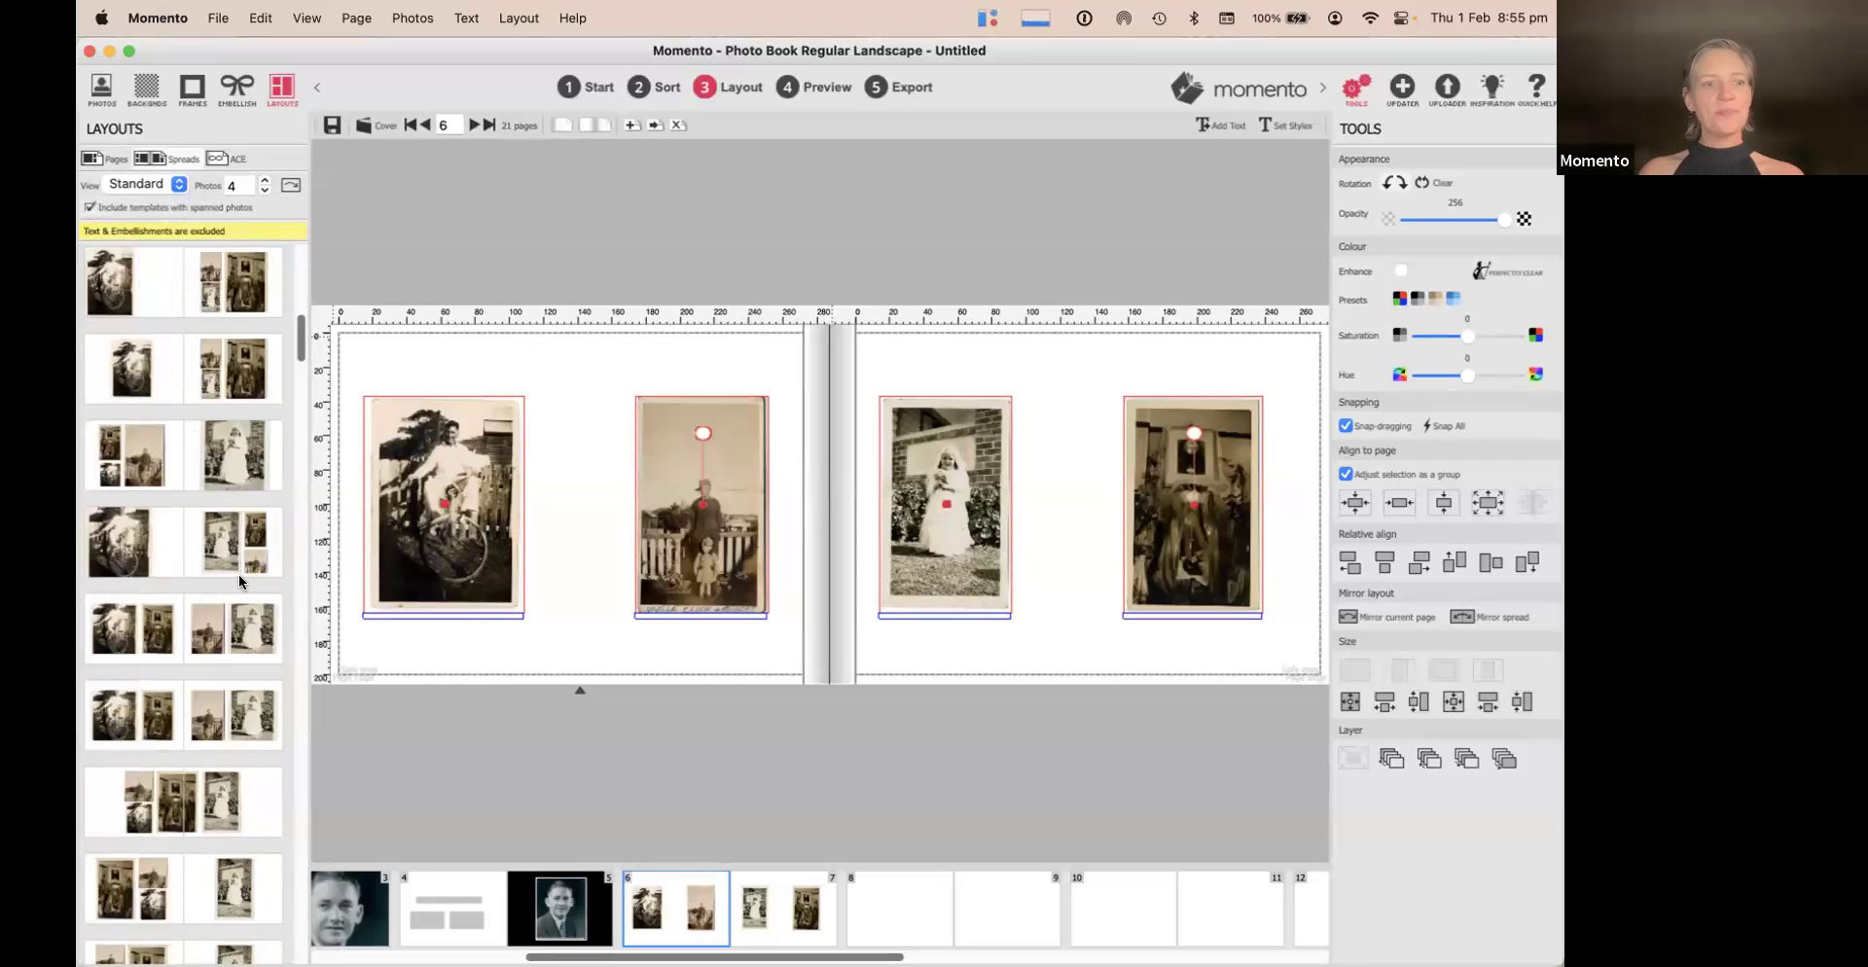
pyautogui.scroll(10, 241, 573)
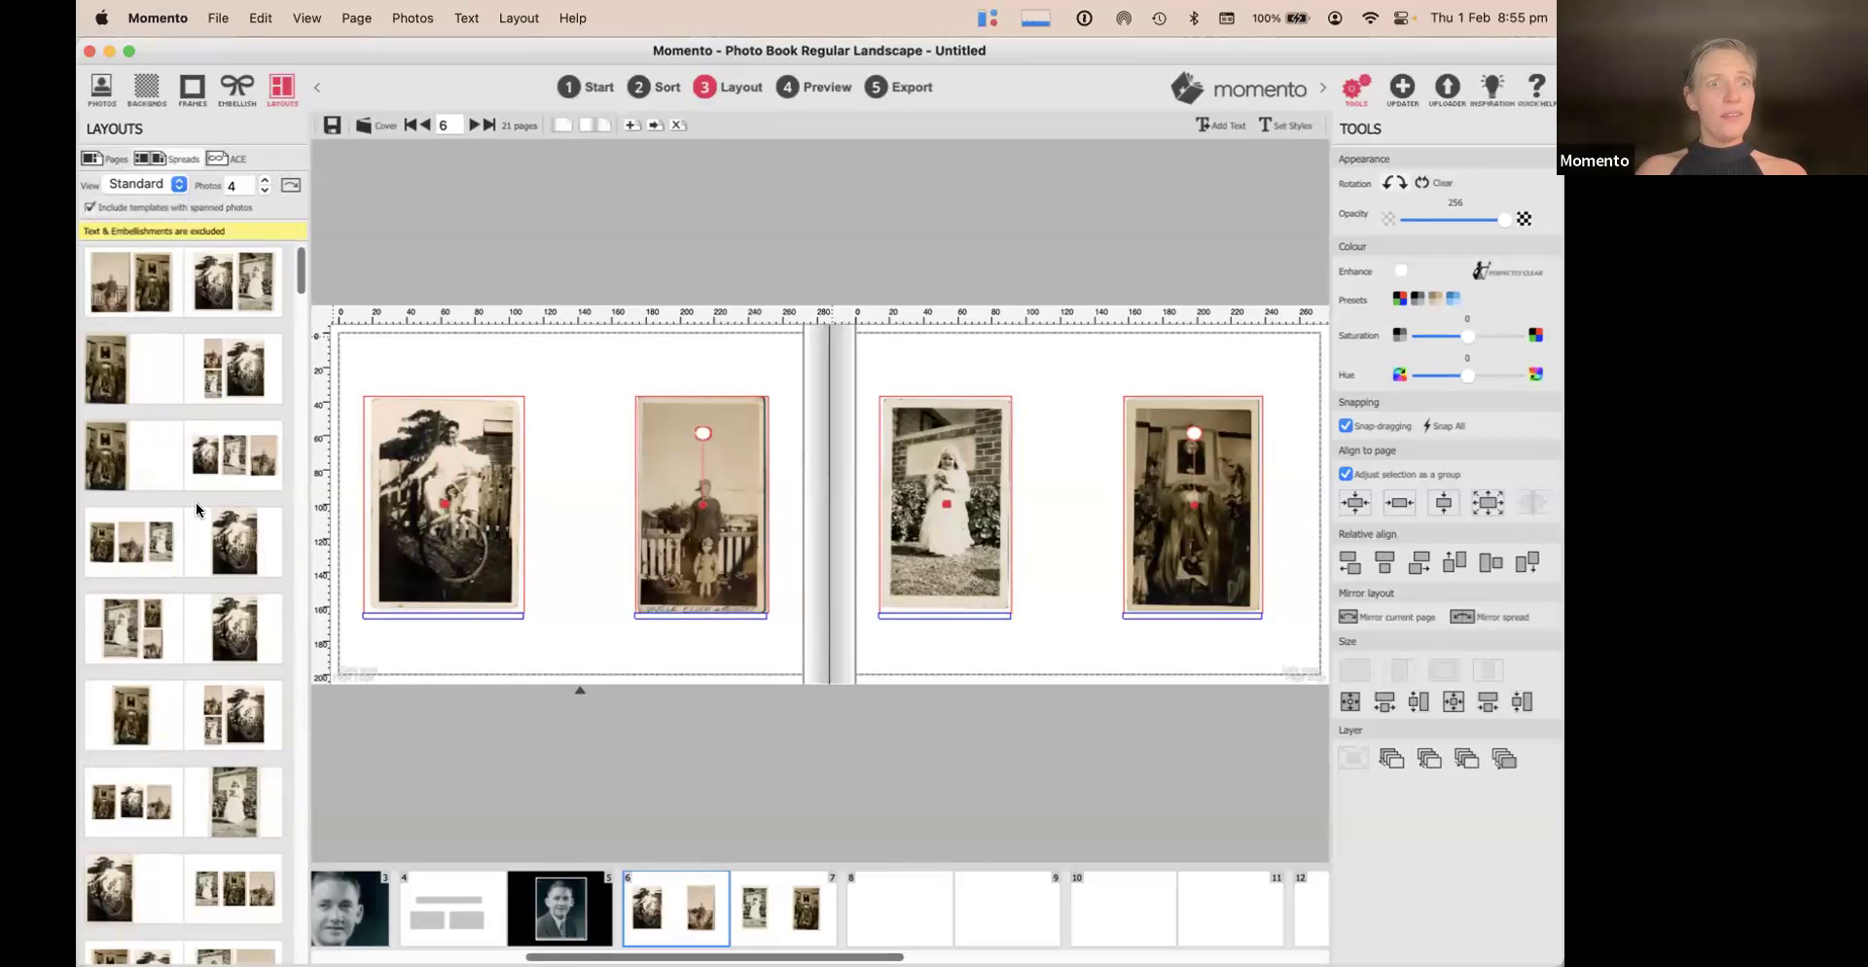
pyautogui.scroll(-5, 196, 500)
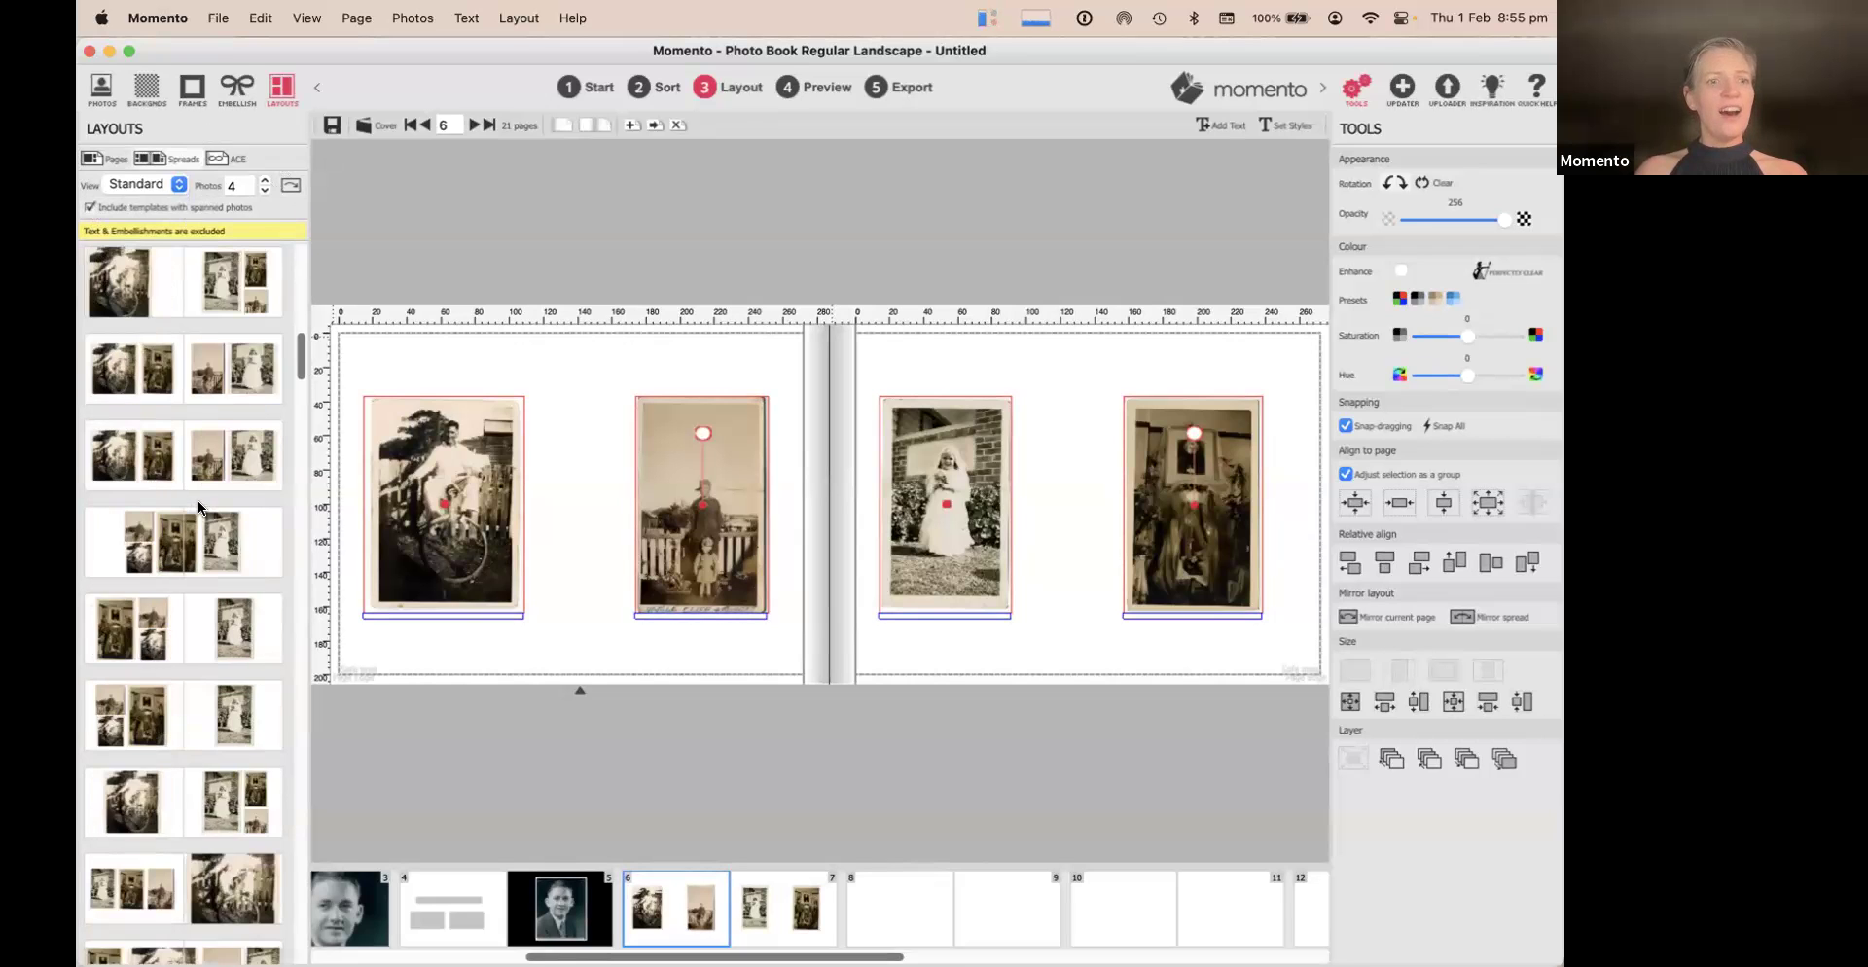
pyautogui.scroll(-2, 197, 500)
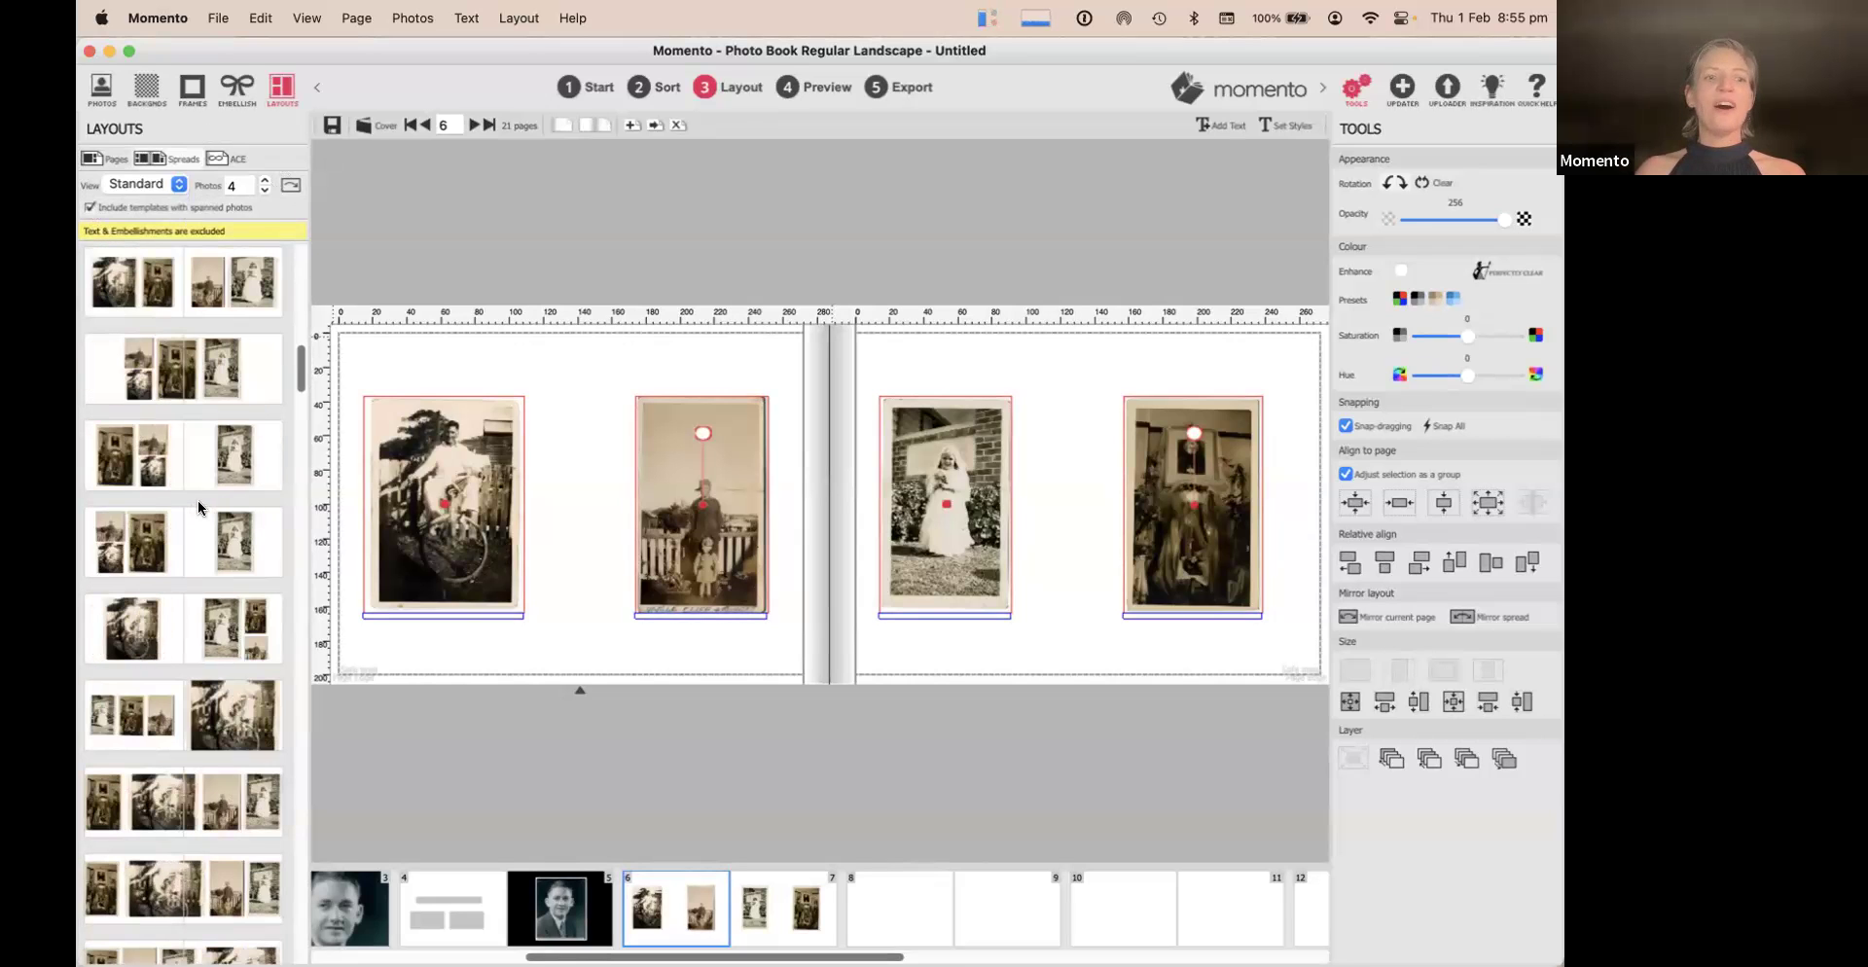
pyautogui.click(154, 802)
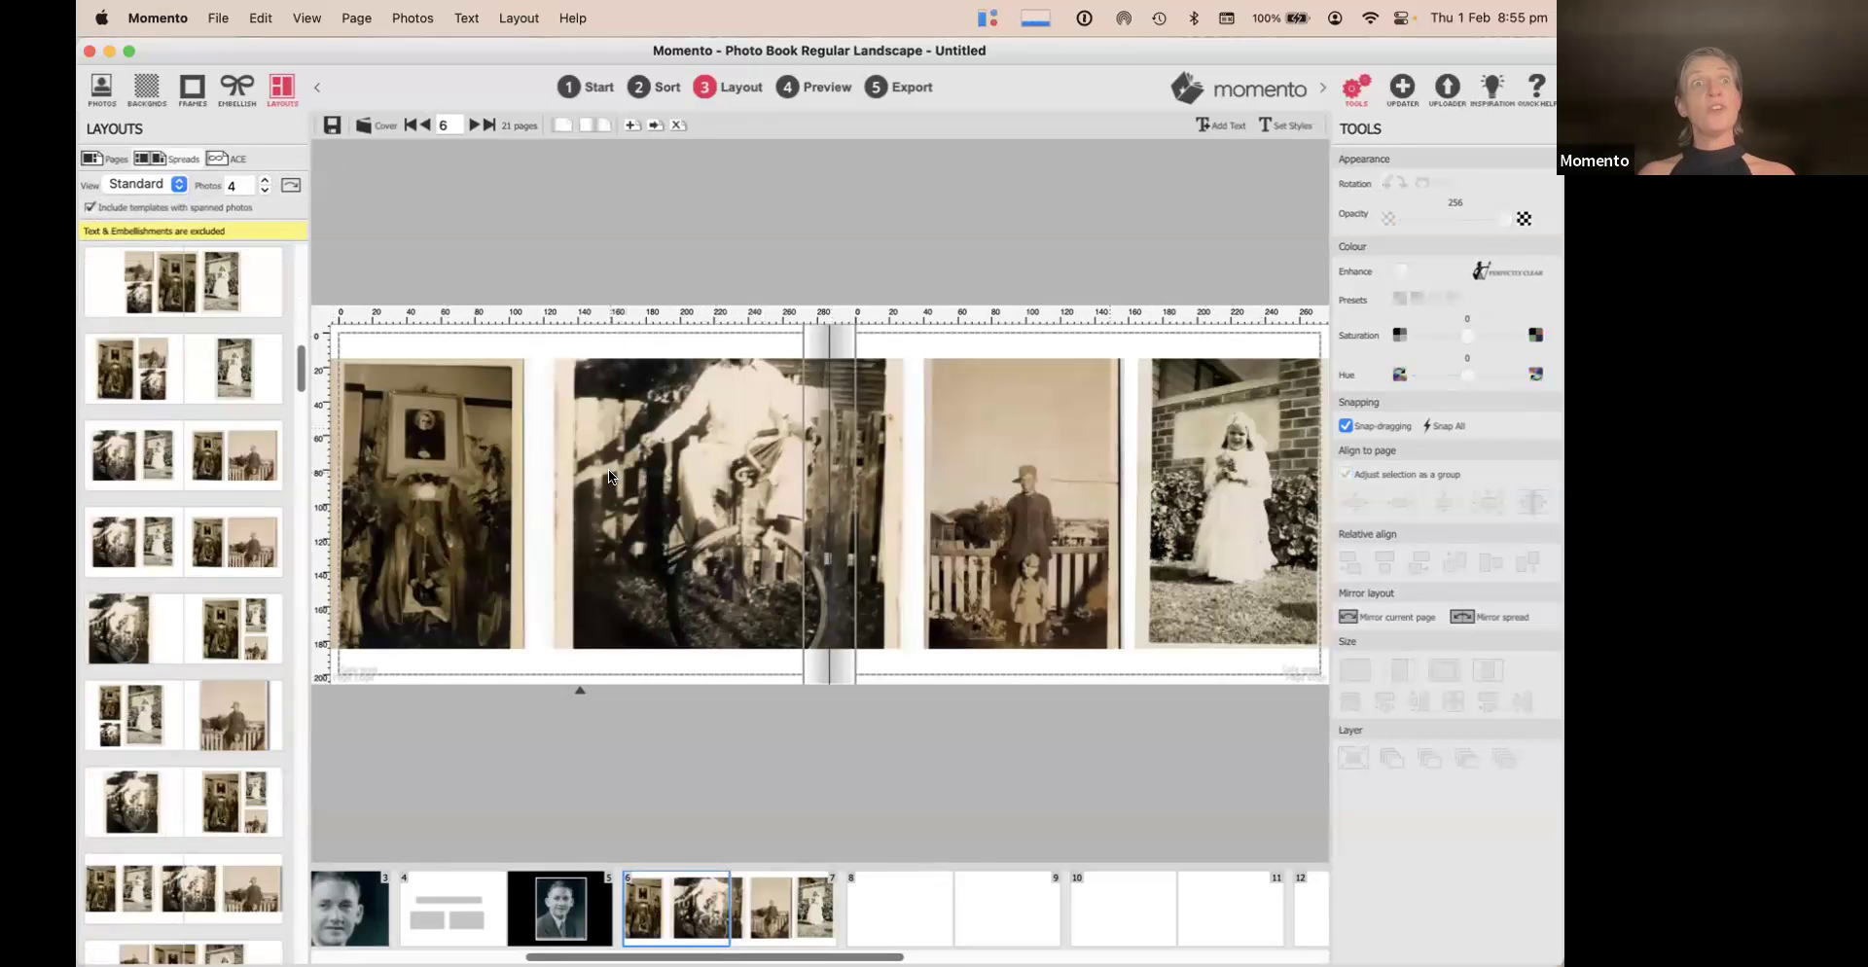
# Apply the four-photo layout with one photo across the spine, and pan the bicycle image to show the man's head
pyautogui.click(168, 304)
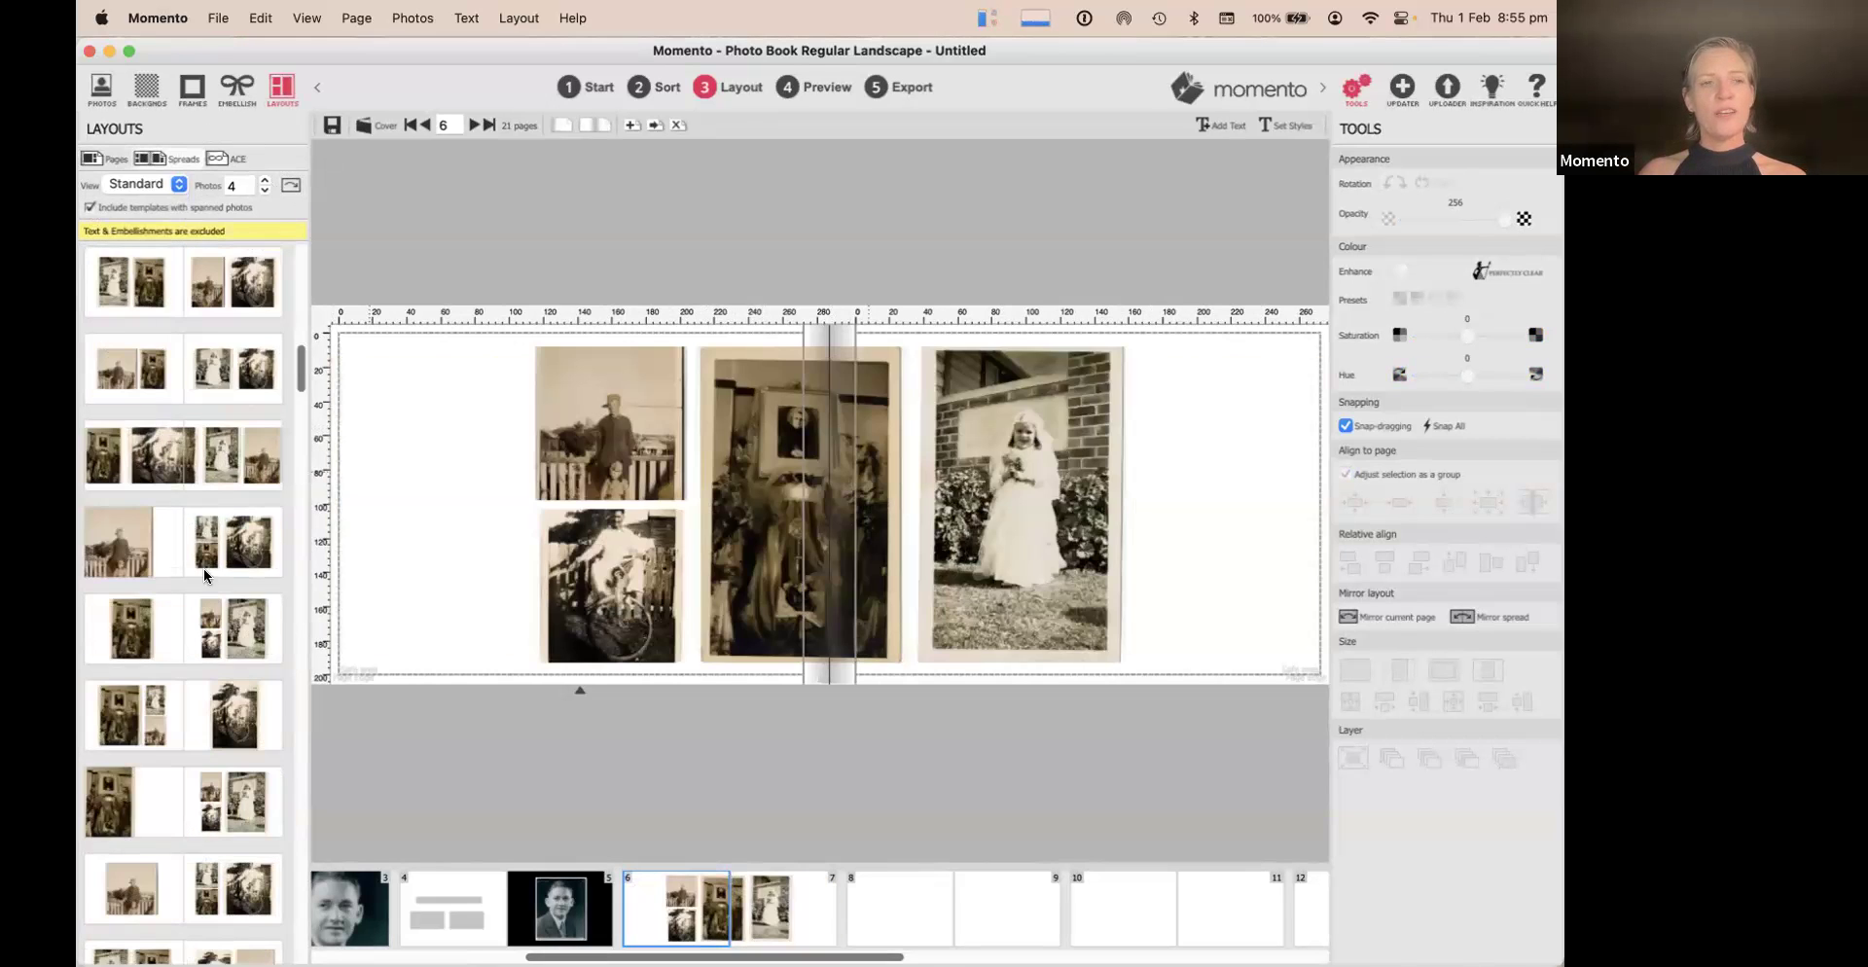
pyautogui.click(236, 471)
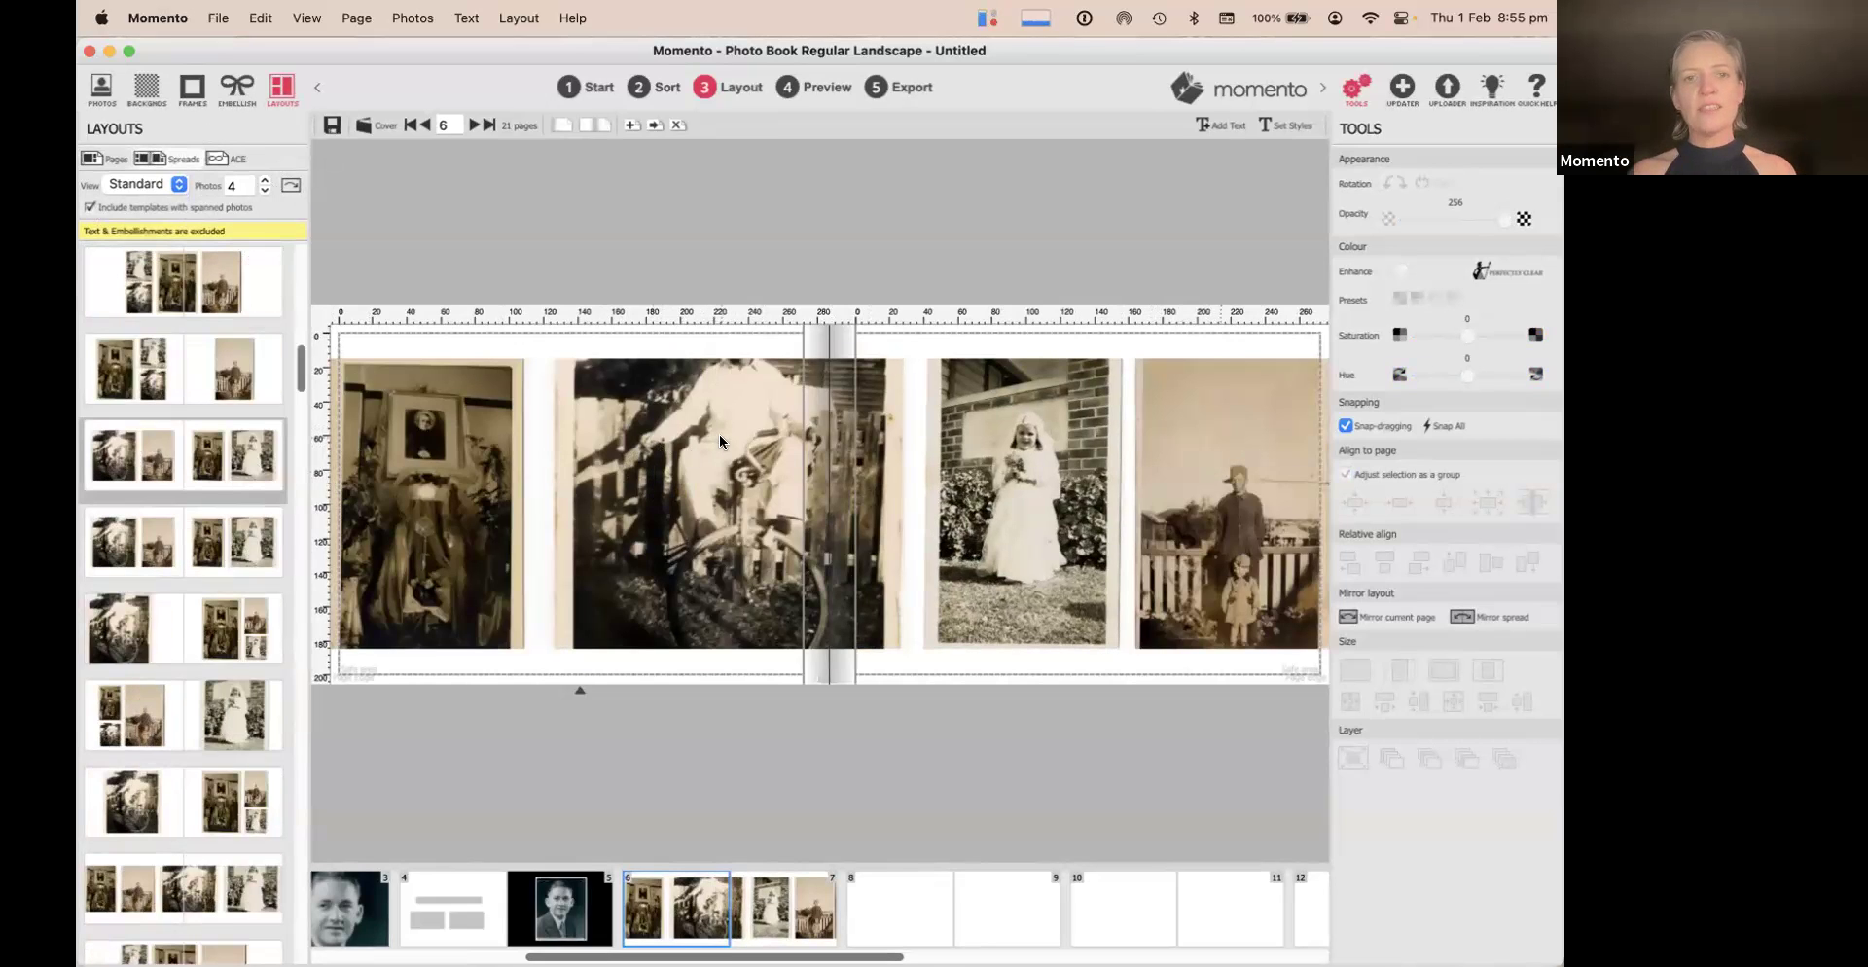
pyautogui.click(756, 444)
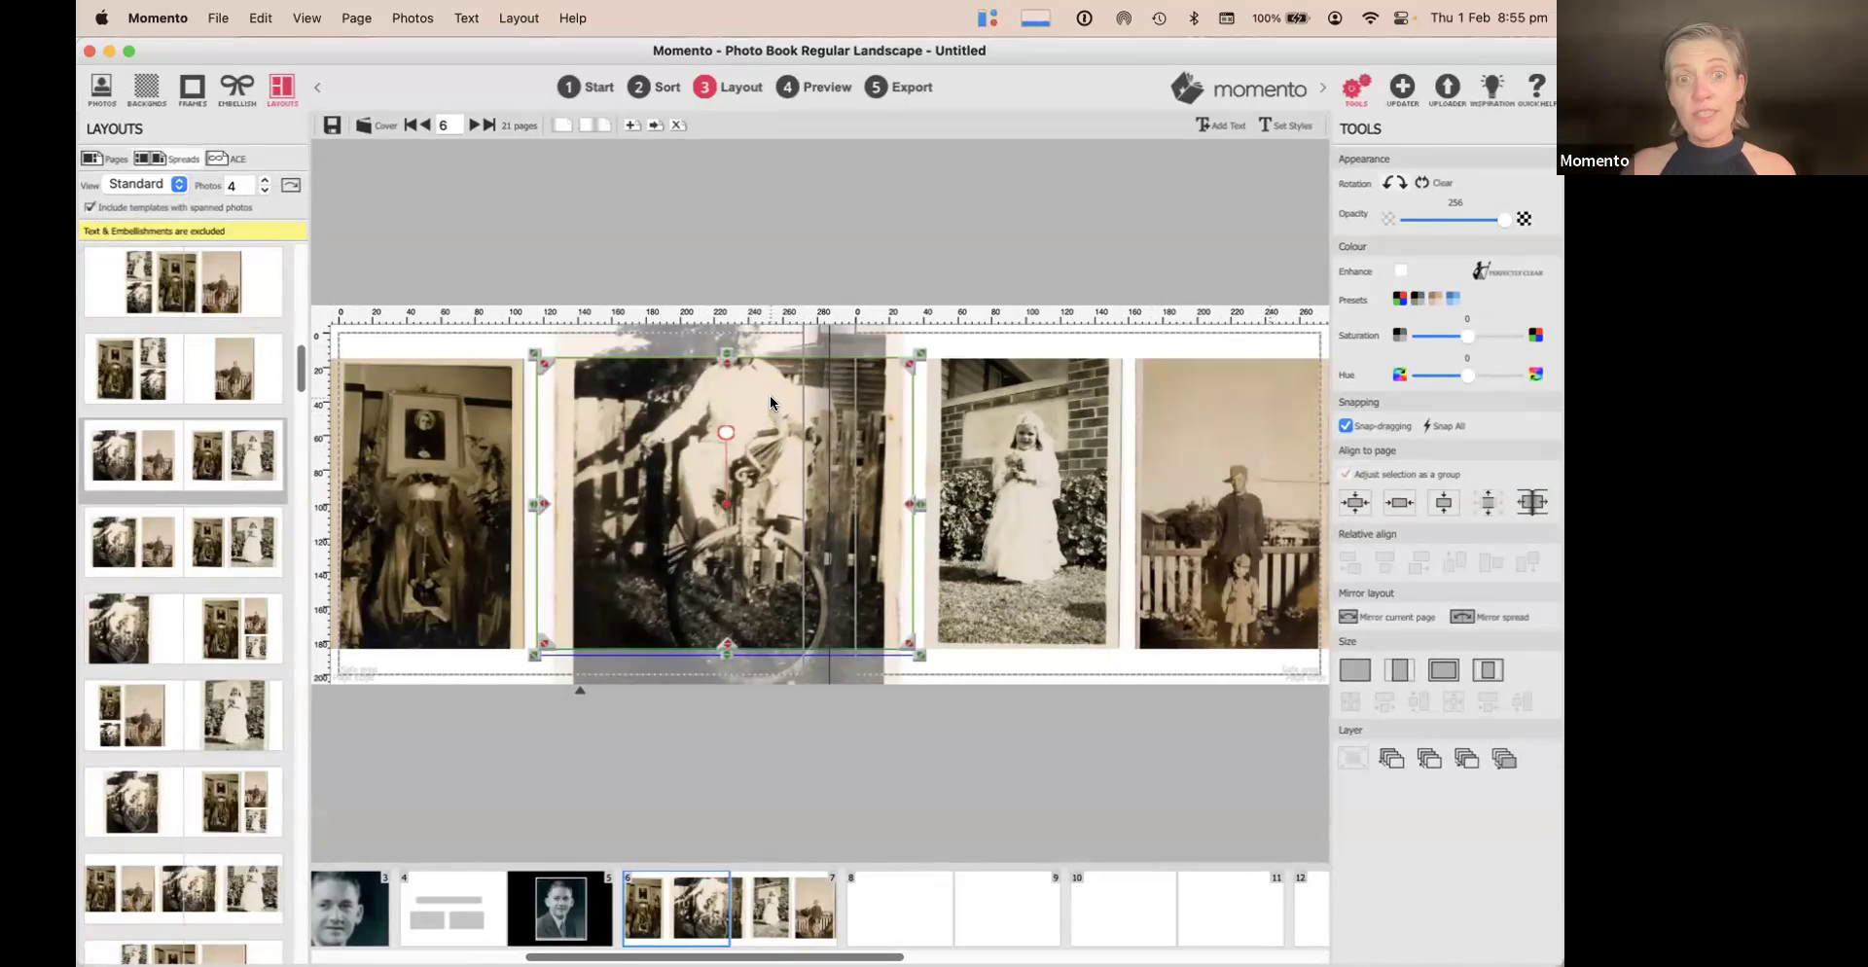
pyautogui.moveTo(775, 399); pyautogui.dragTo(773, 411)
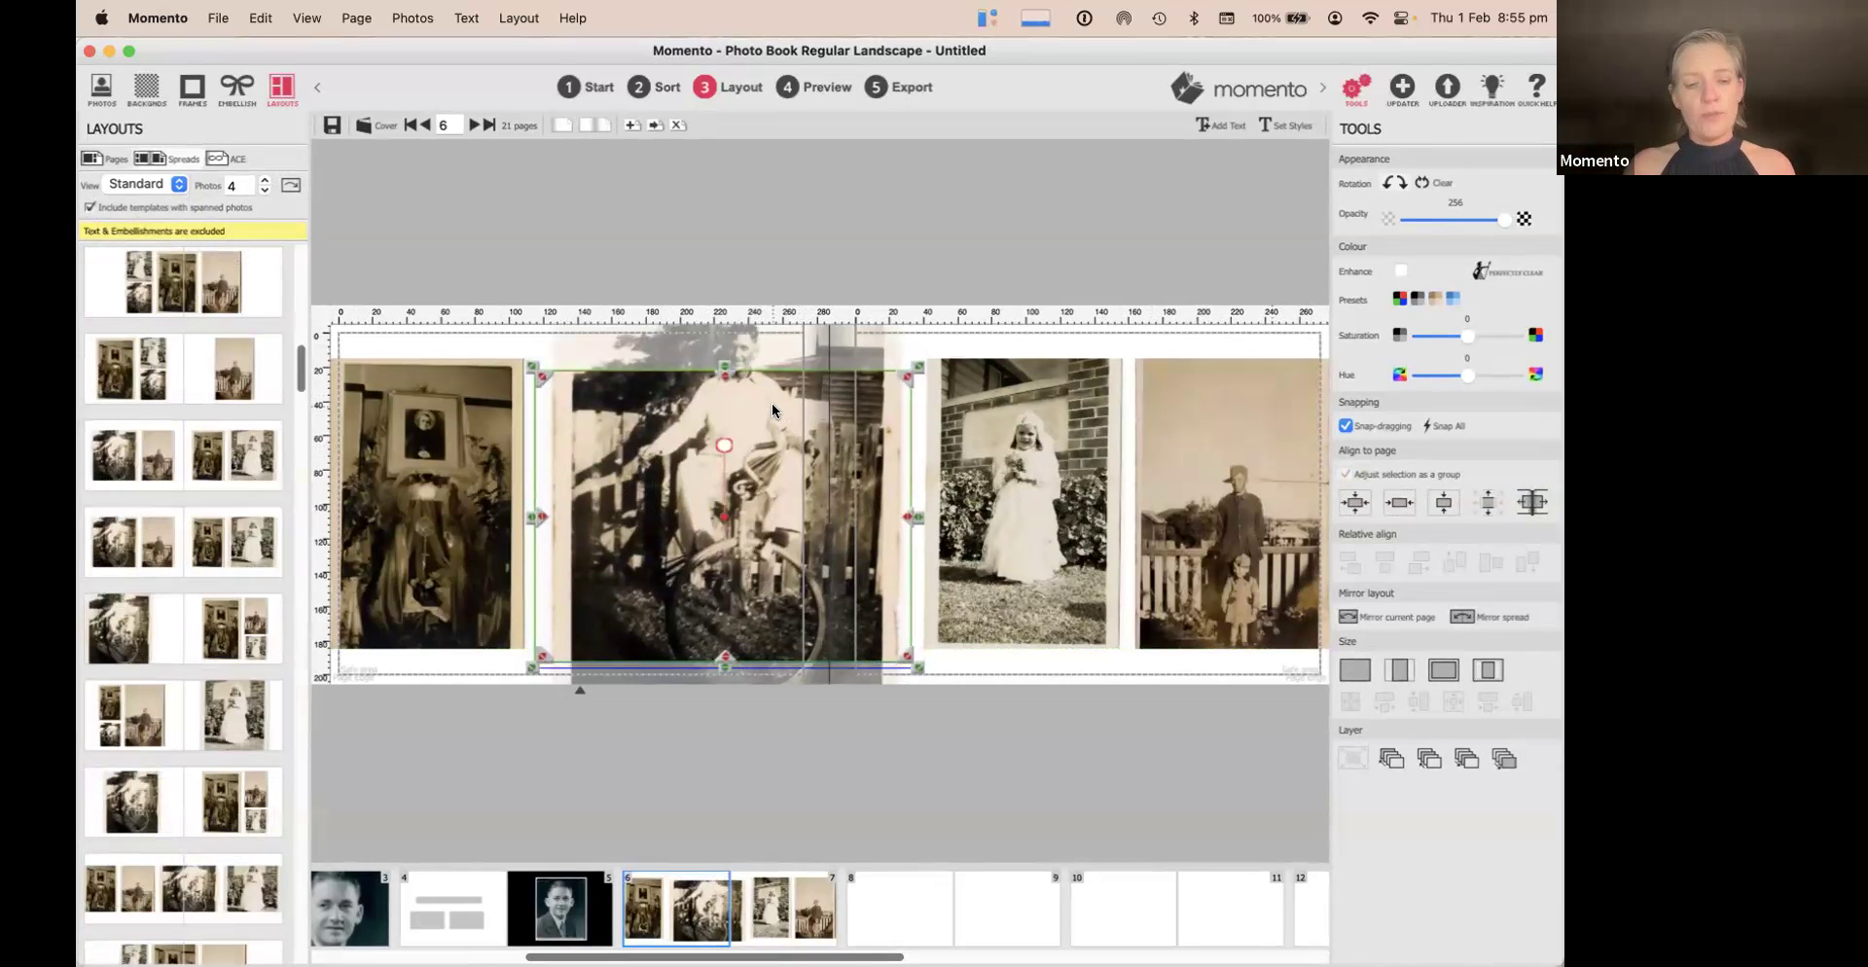
pyautogui.press('super+z')
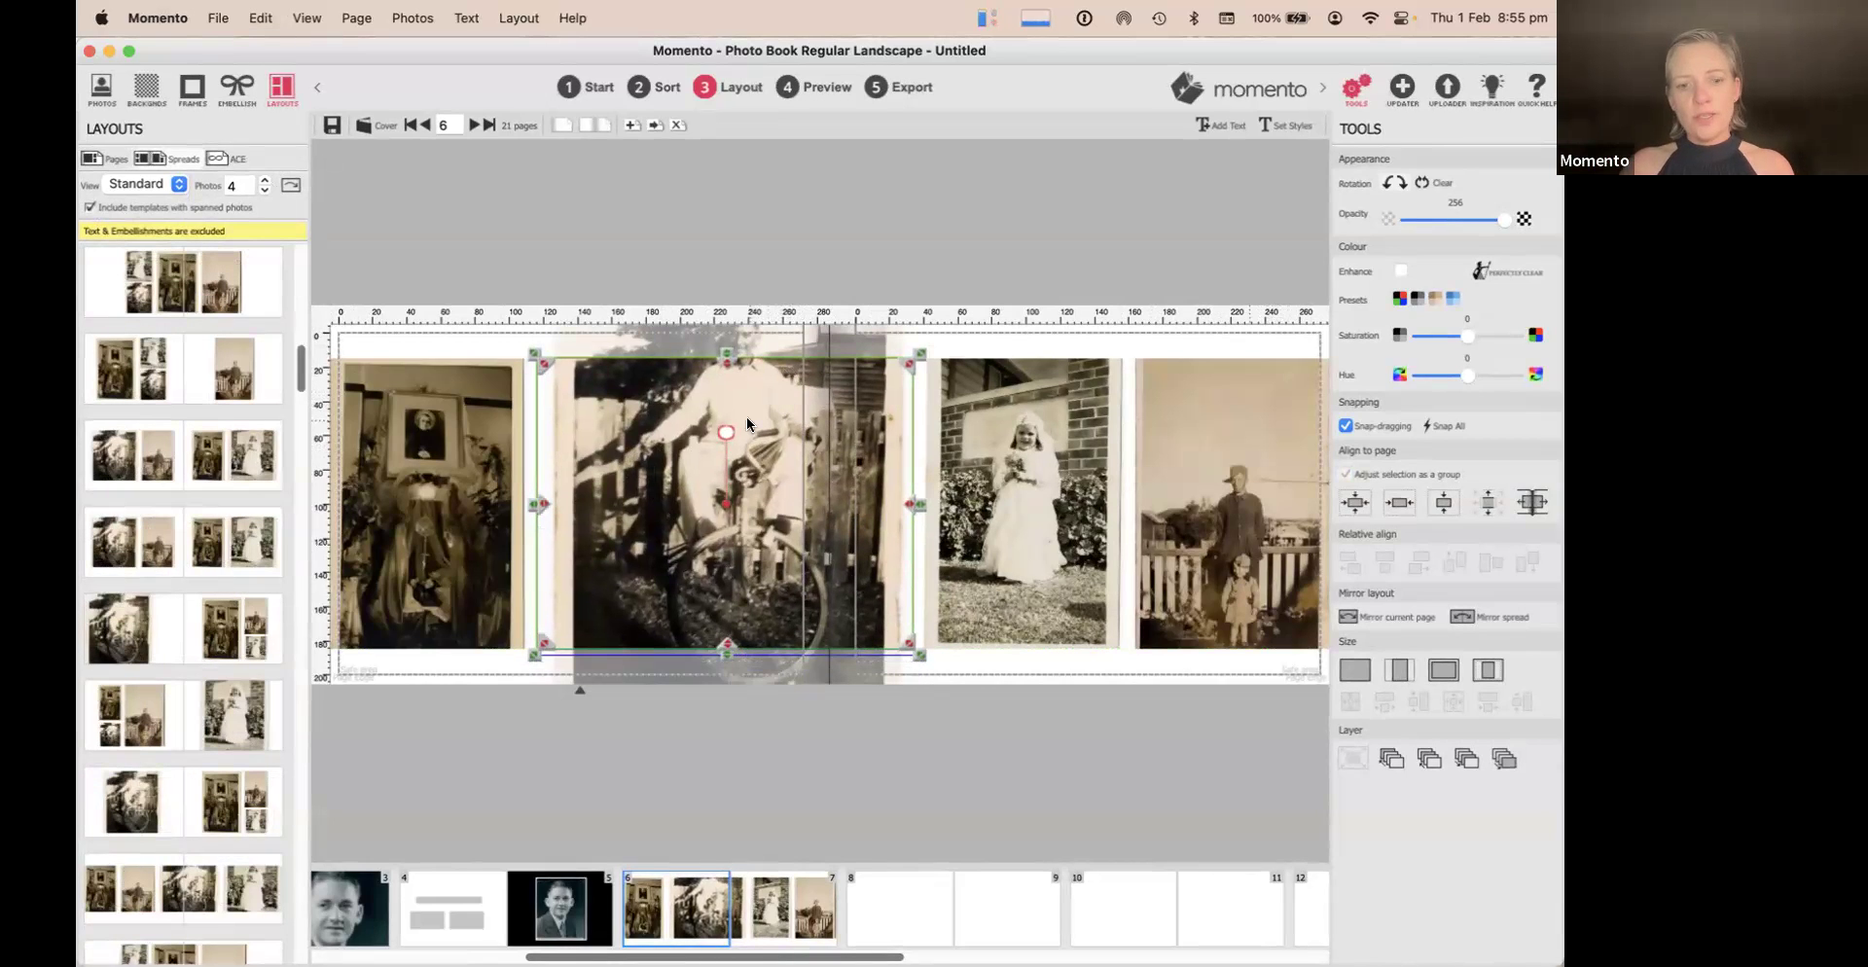
pyautogui.moveTo(763, 401); pyautogui.dragTo(751, 433)
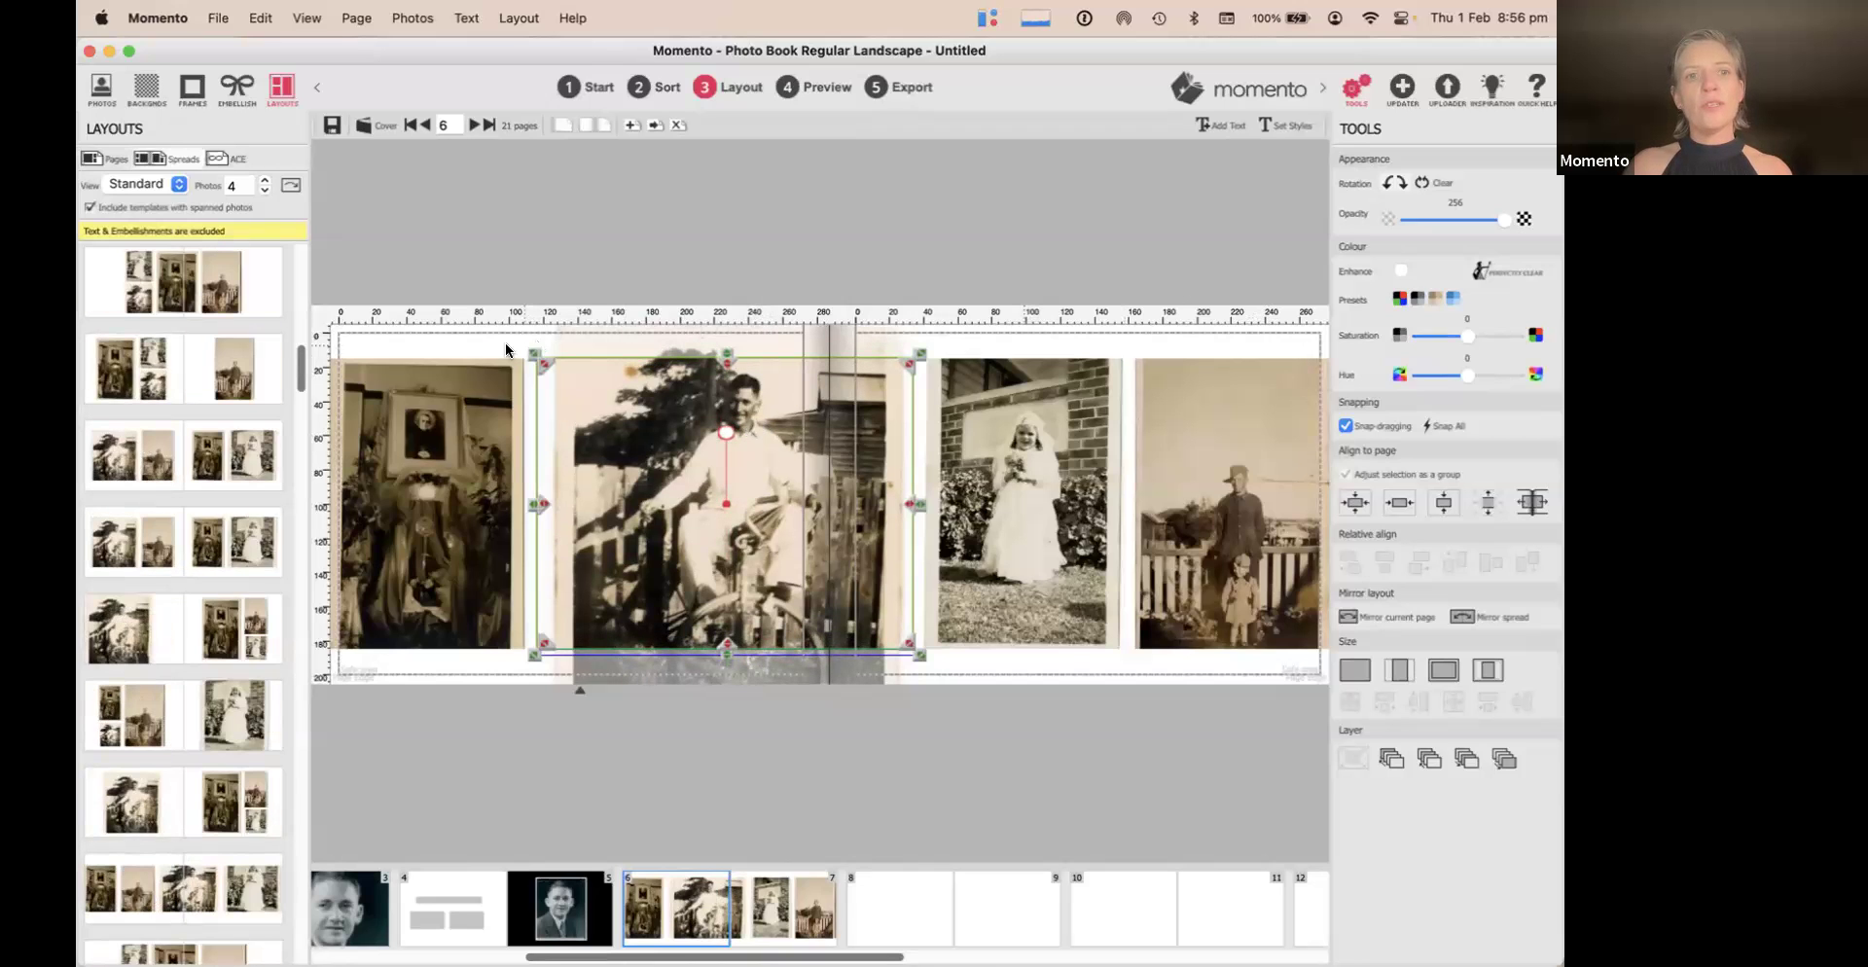
# Narrow the bicycle photo by pulling its left and right edges inward
pyautogui.click(461, 345)
pyautogui.click(610, 387)
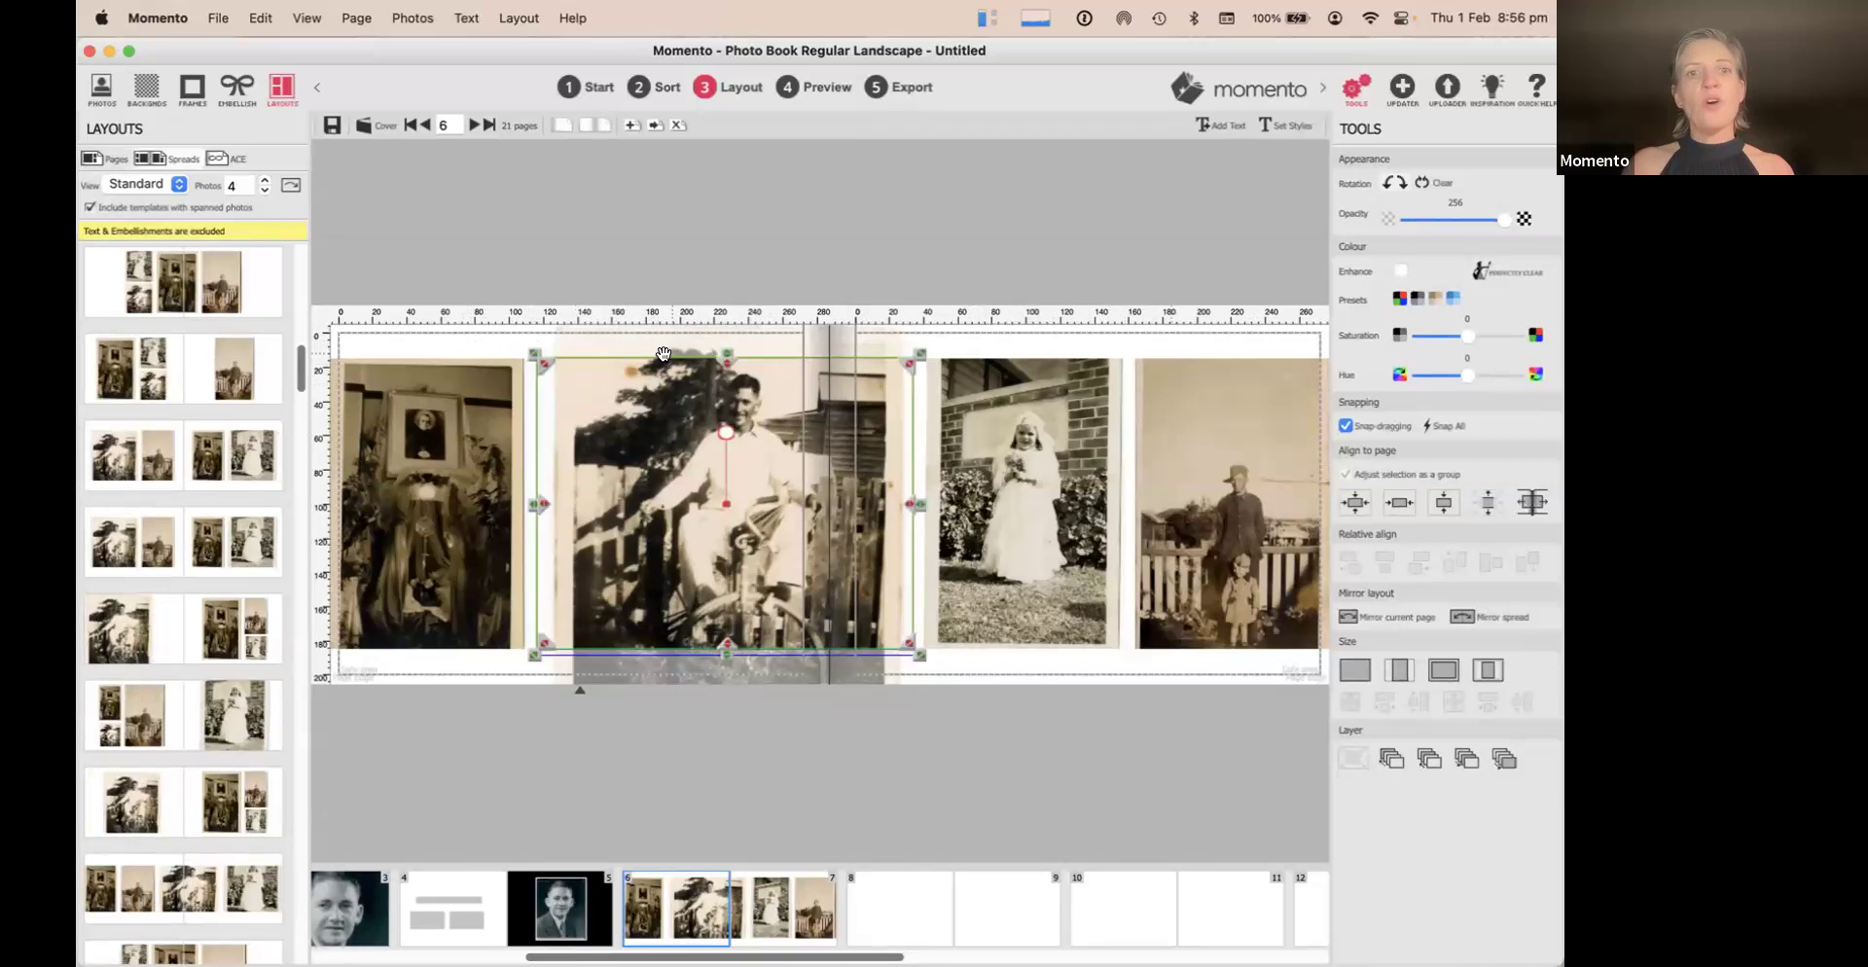
pyautogui.moveTo(536, 504); pyautogui.dragTo(581, 493)
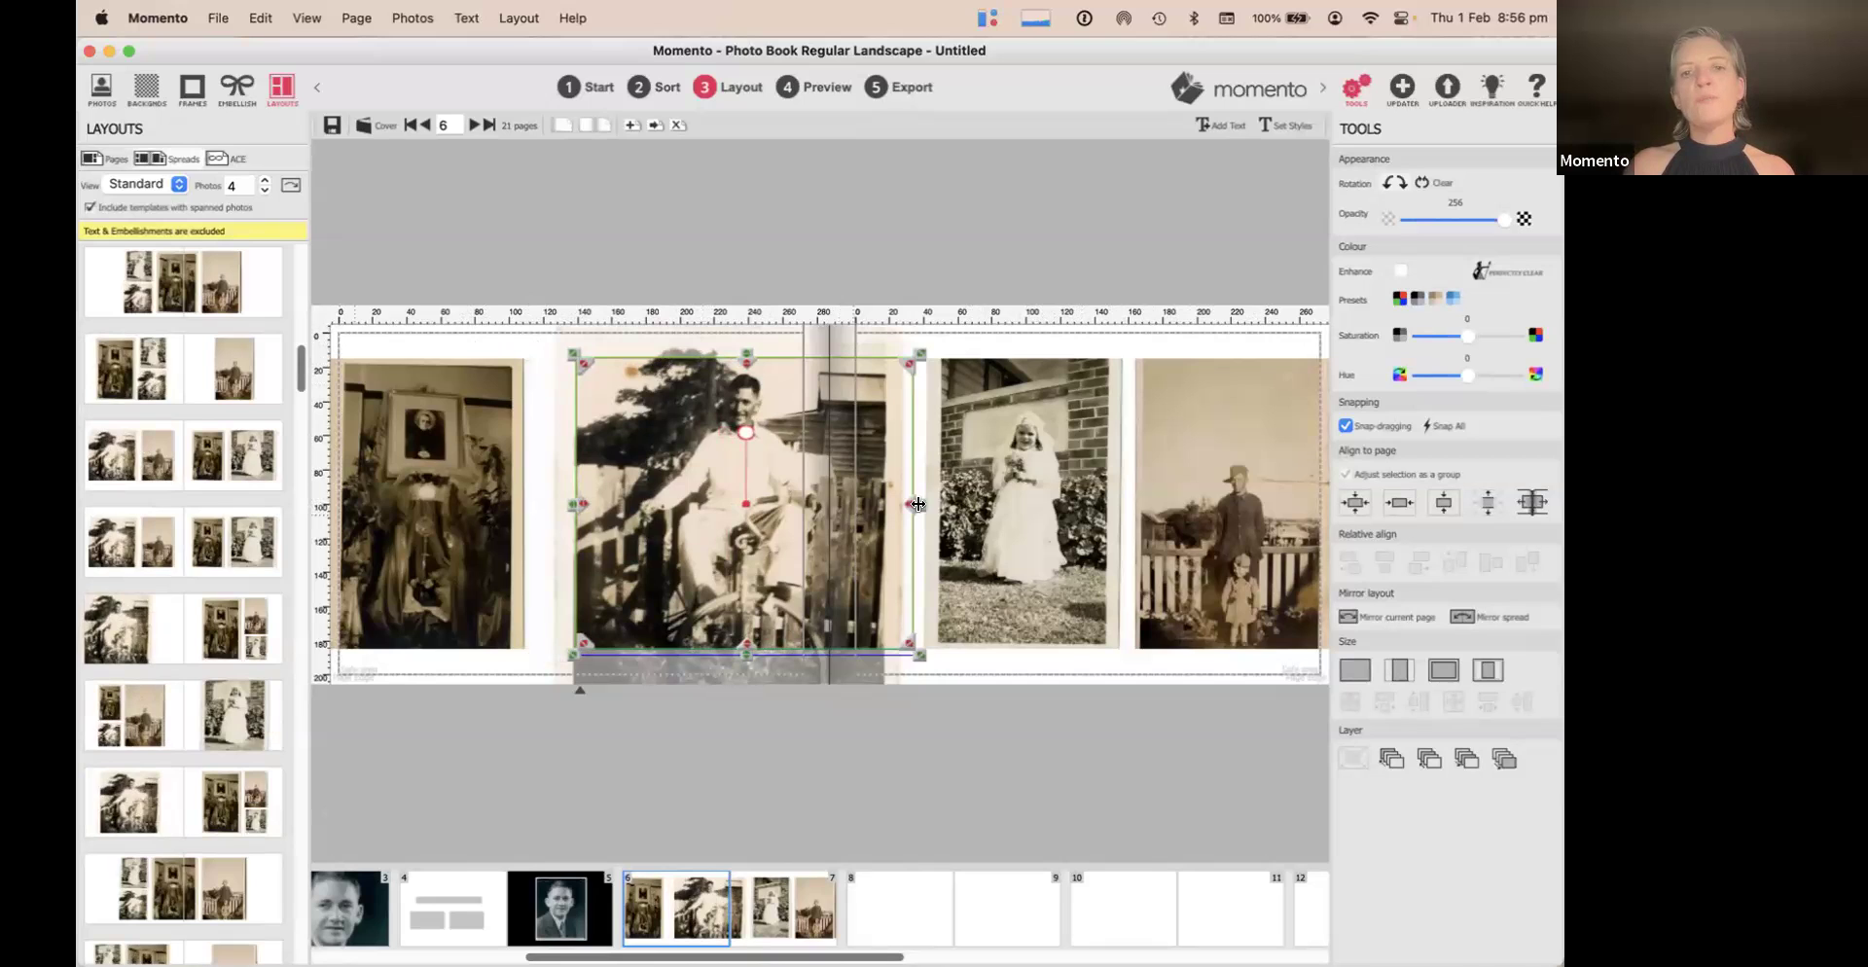
pyautogui.moveTo(920, 503)
pyautogui.mouseDown()
pyautogui.moveTo(859, 504)
pyautogui.moveTo(886, 504)
pyautogui.mouseUp()
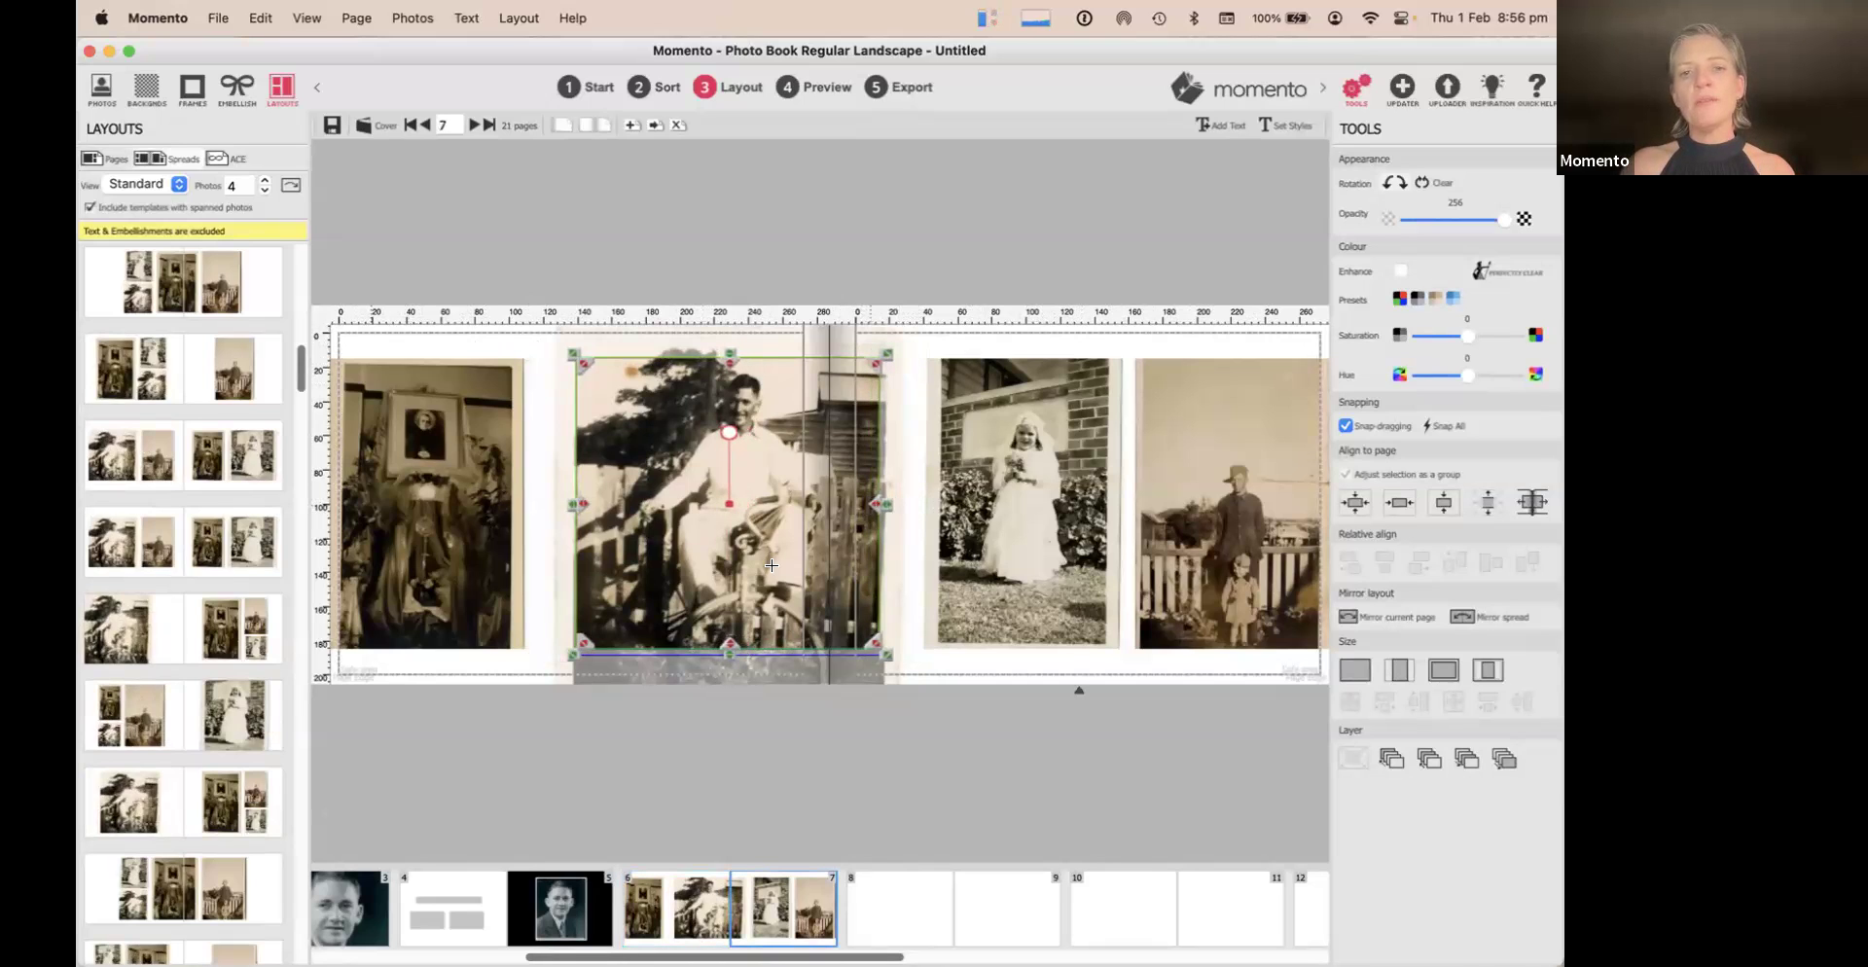
# Shrink the framed portrait on page 6 by pulling in all four edges
pyautogui.click(459, 414)
pyautogui.moveTo(425, 363); pyautogui.dragTo(425, 374)
pyautogui.moveTo(521, 505); pyautogui.dragTo(503, 505)
pyautogui.moveTo(337, 505); pyautogui.dragTo(351, 505)
pyautogui.moveTo(423, 642); pyautogui.dragTo(424, 637)
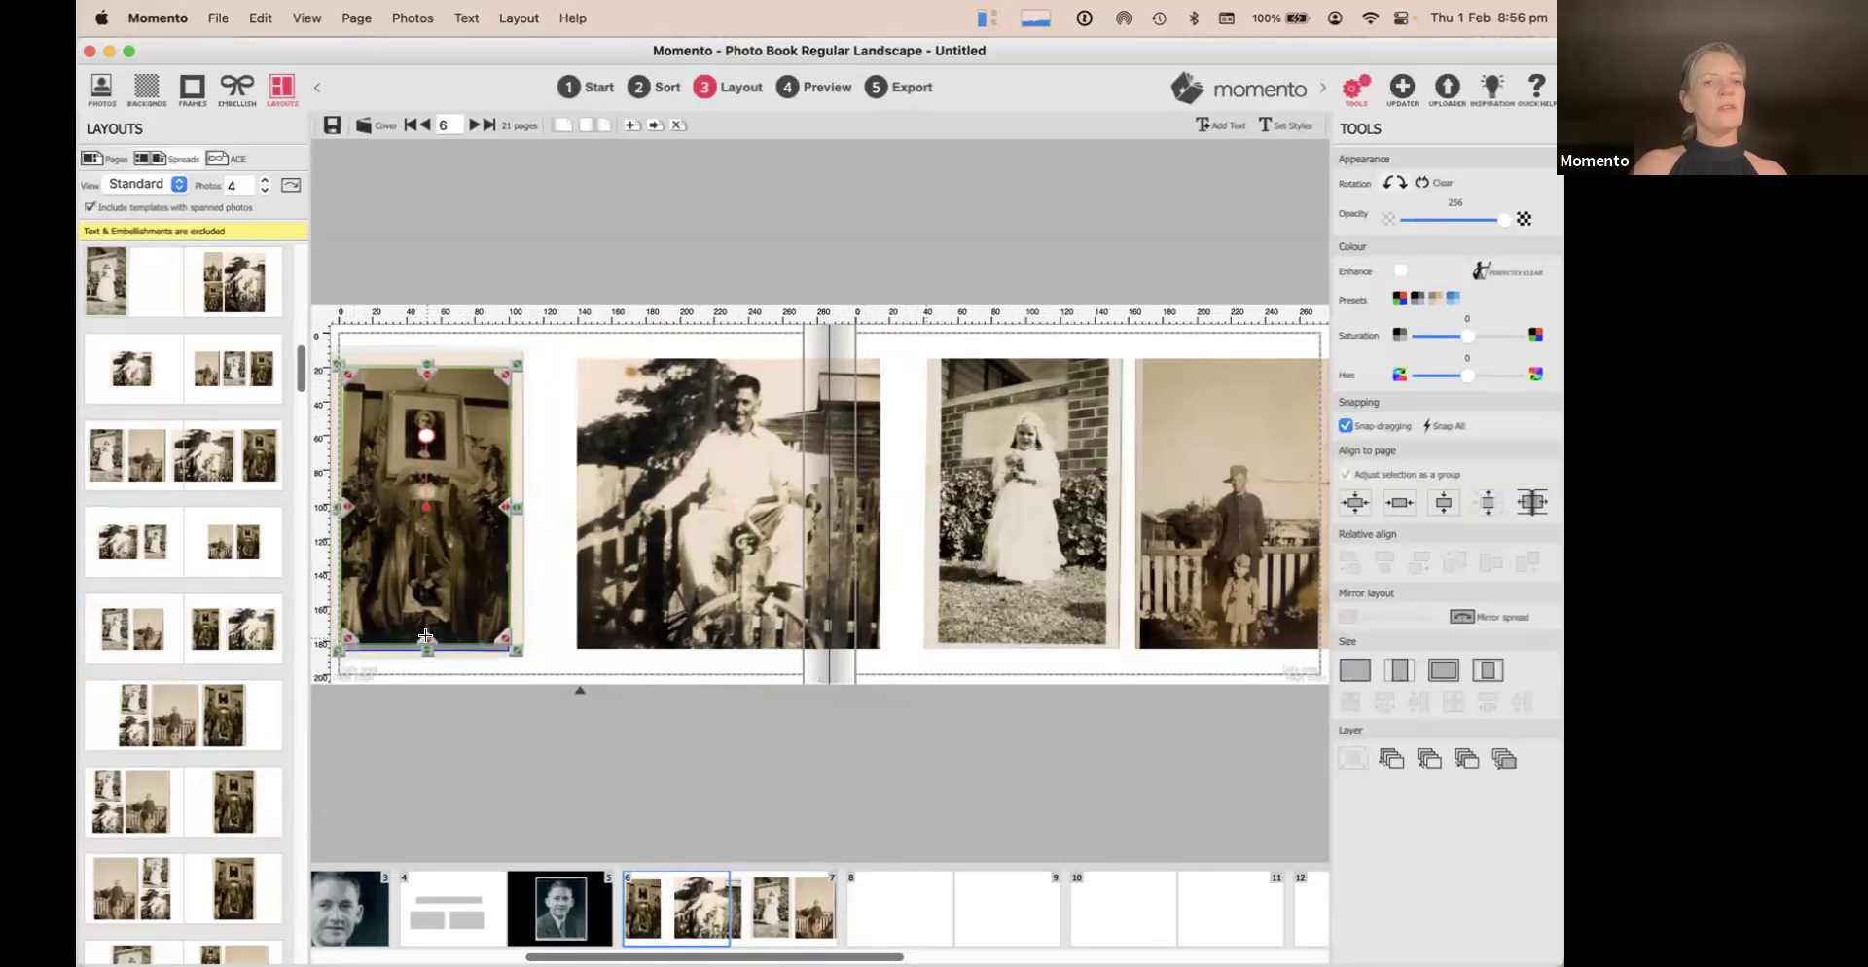
# Shrink the bride photo on page 7 by raising its bottom and pulling in both sides
pyautogui.click(1012, 411)
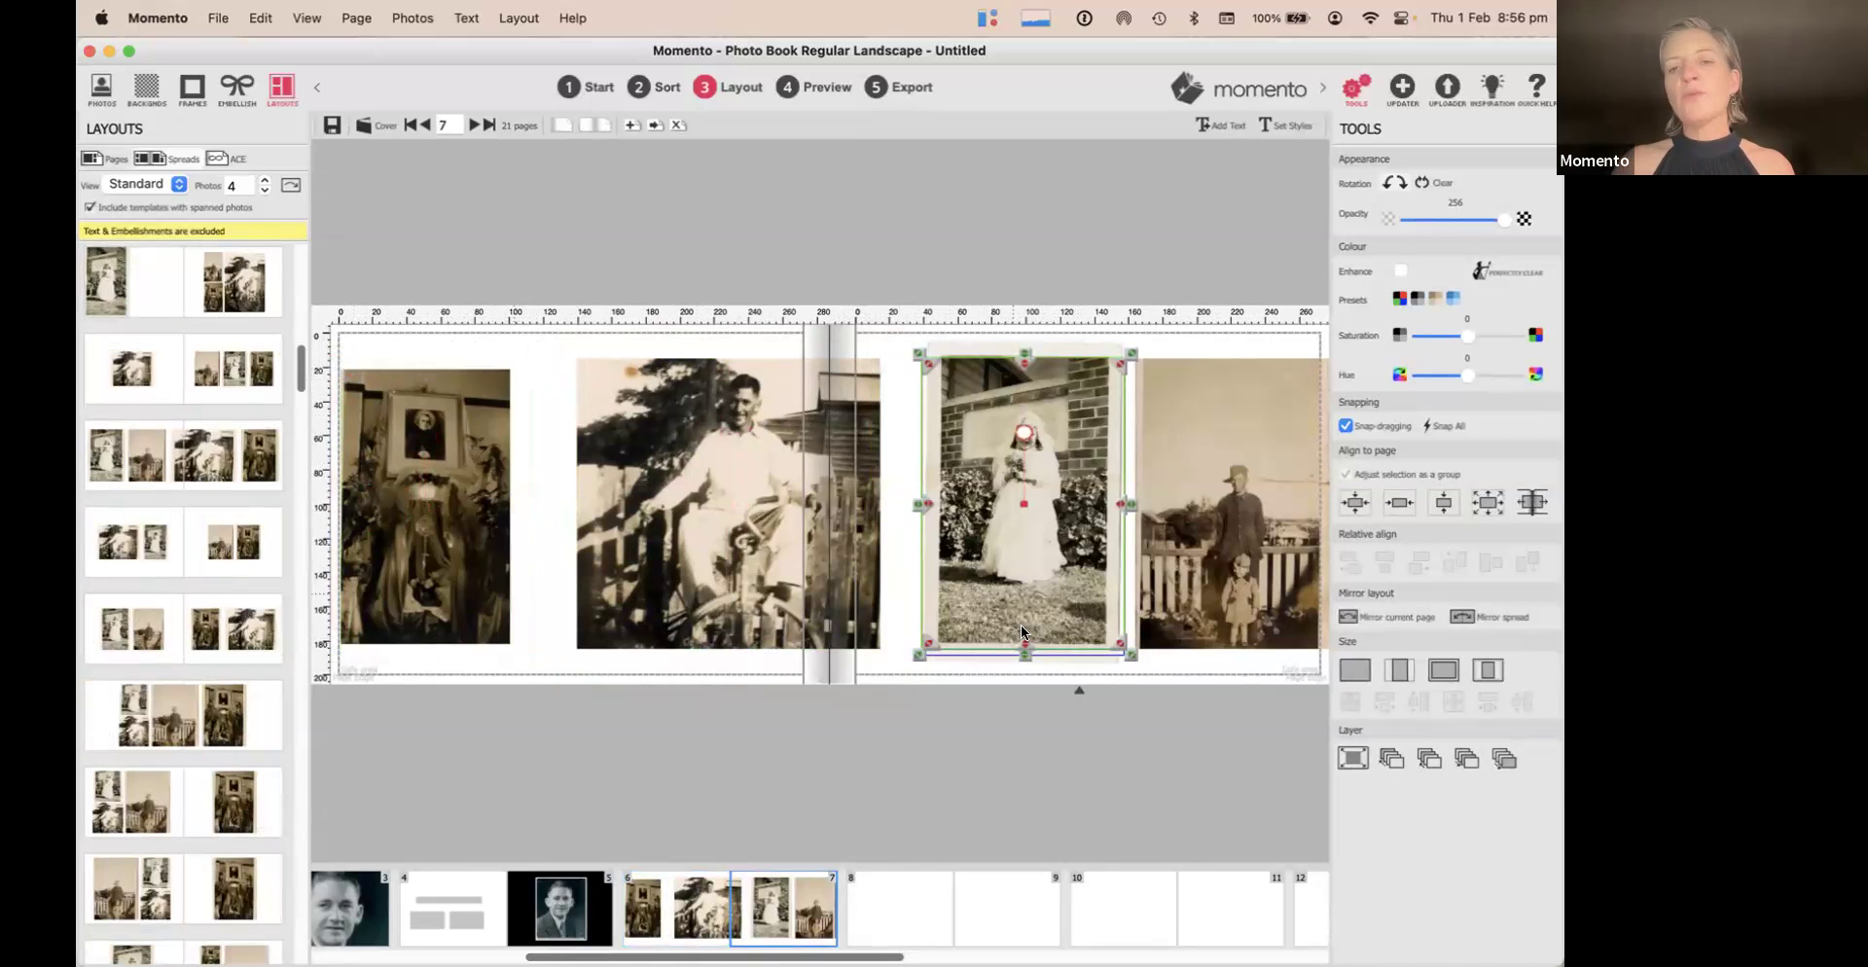
pyautogui.moveTo(1012, 646); pyautogui.dragTo(1014, 633)
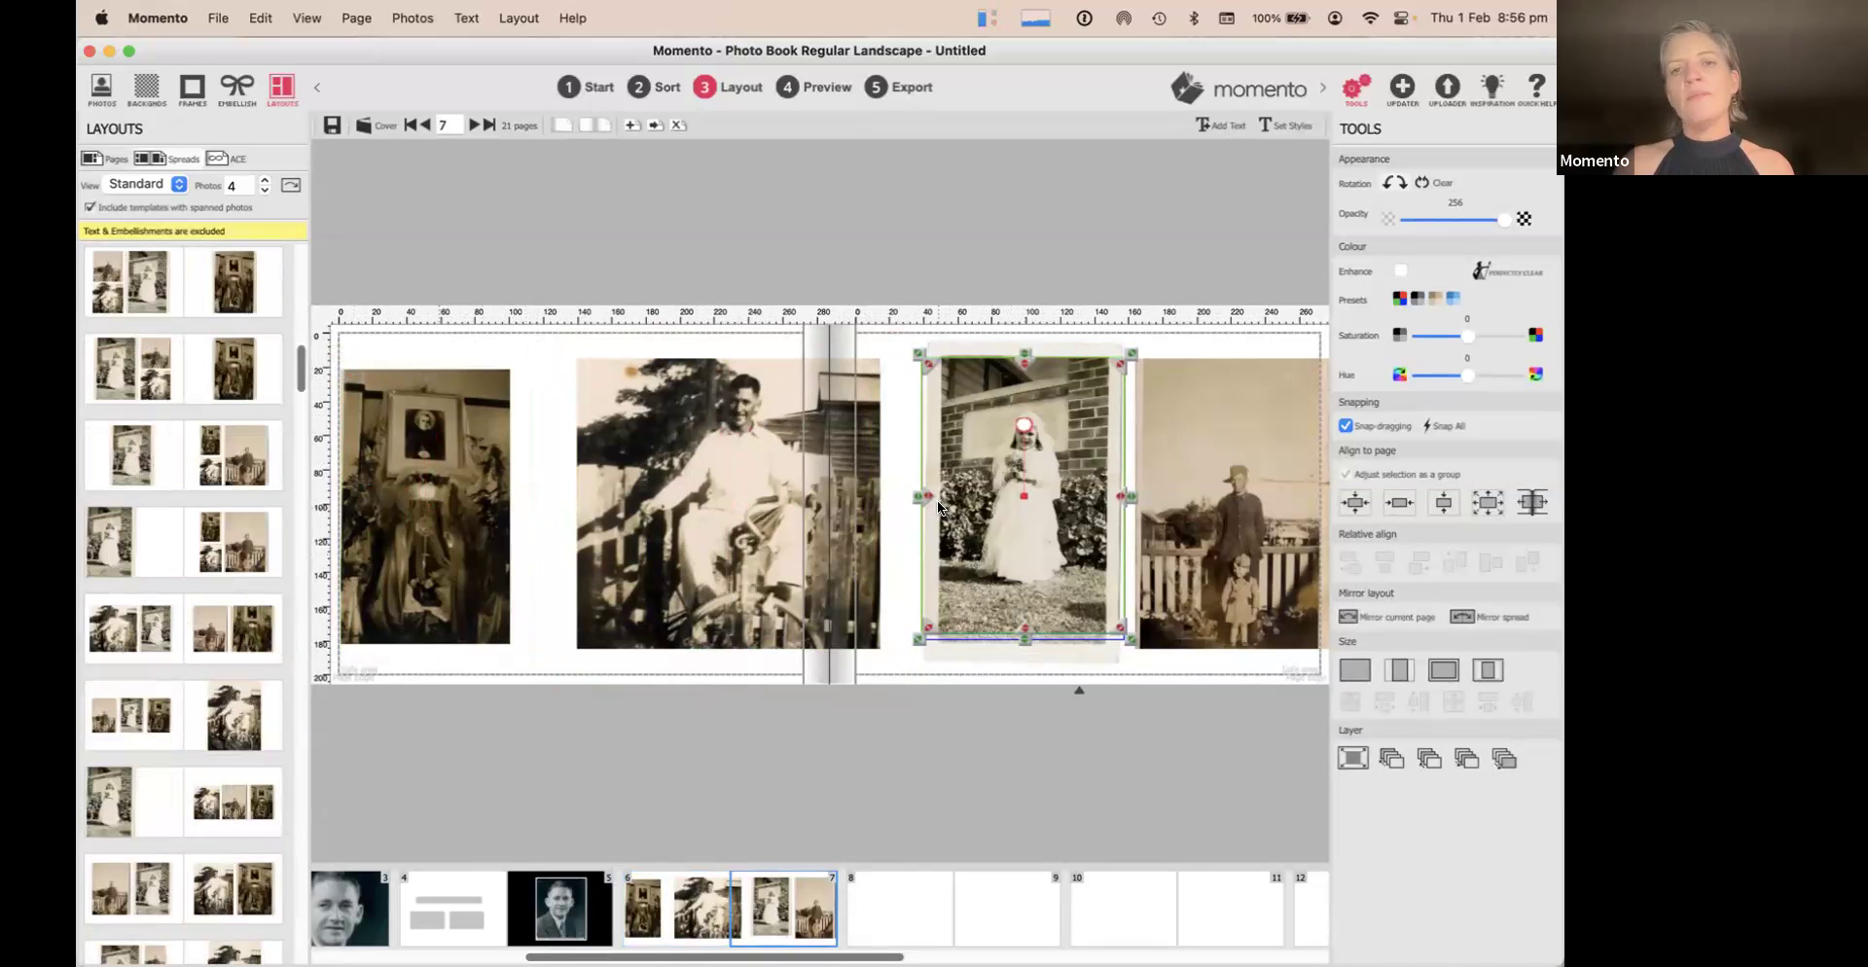
pyautogui.moveTo(914, 496); pyautogui.dragTo(948, 498)
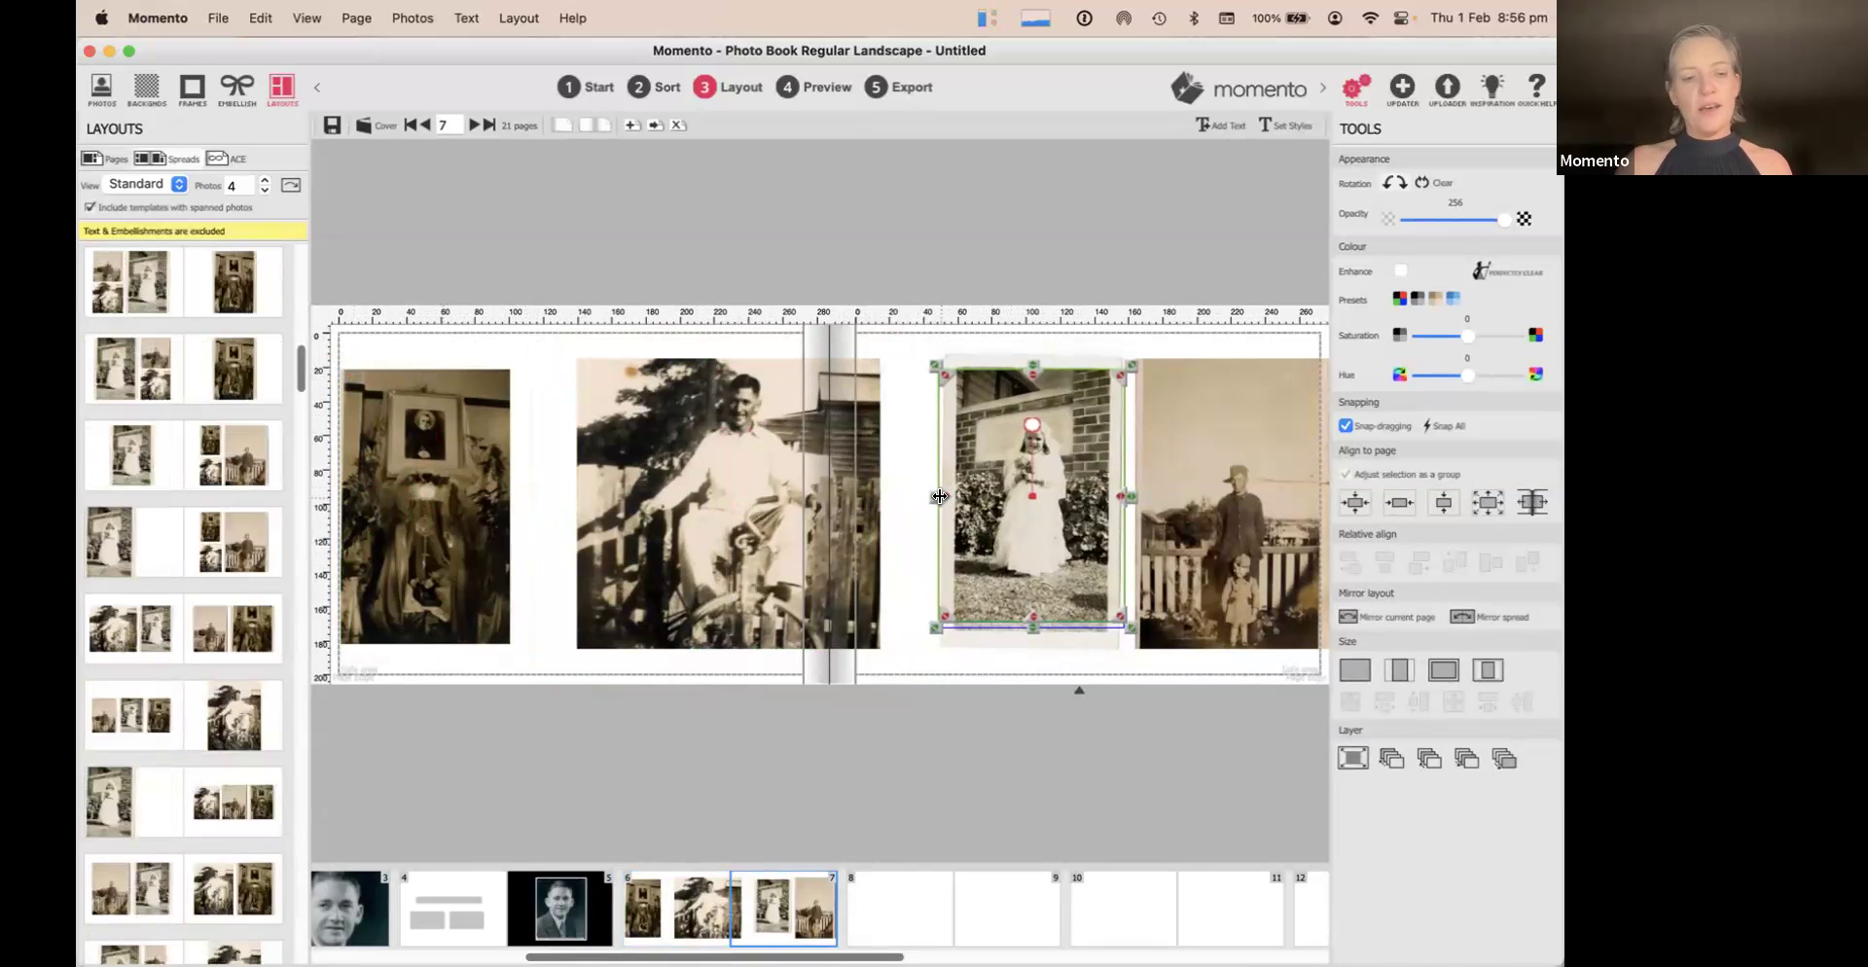
pyautogui.press('super+z')
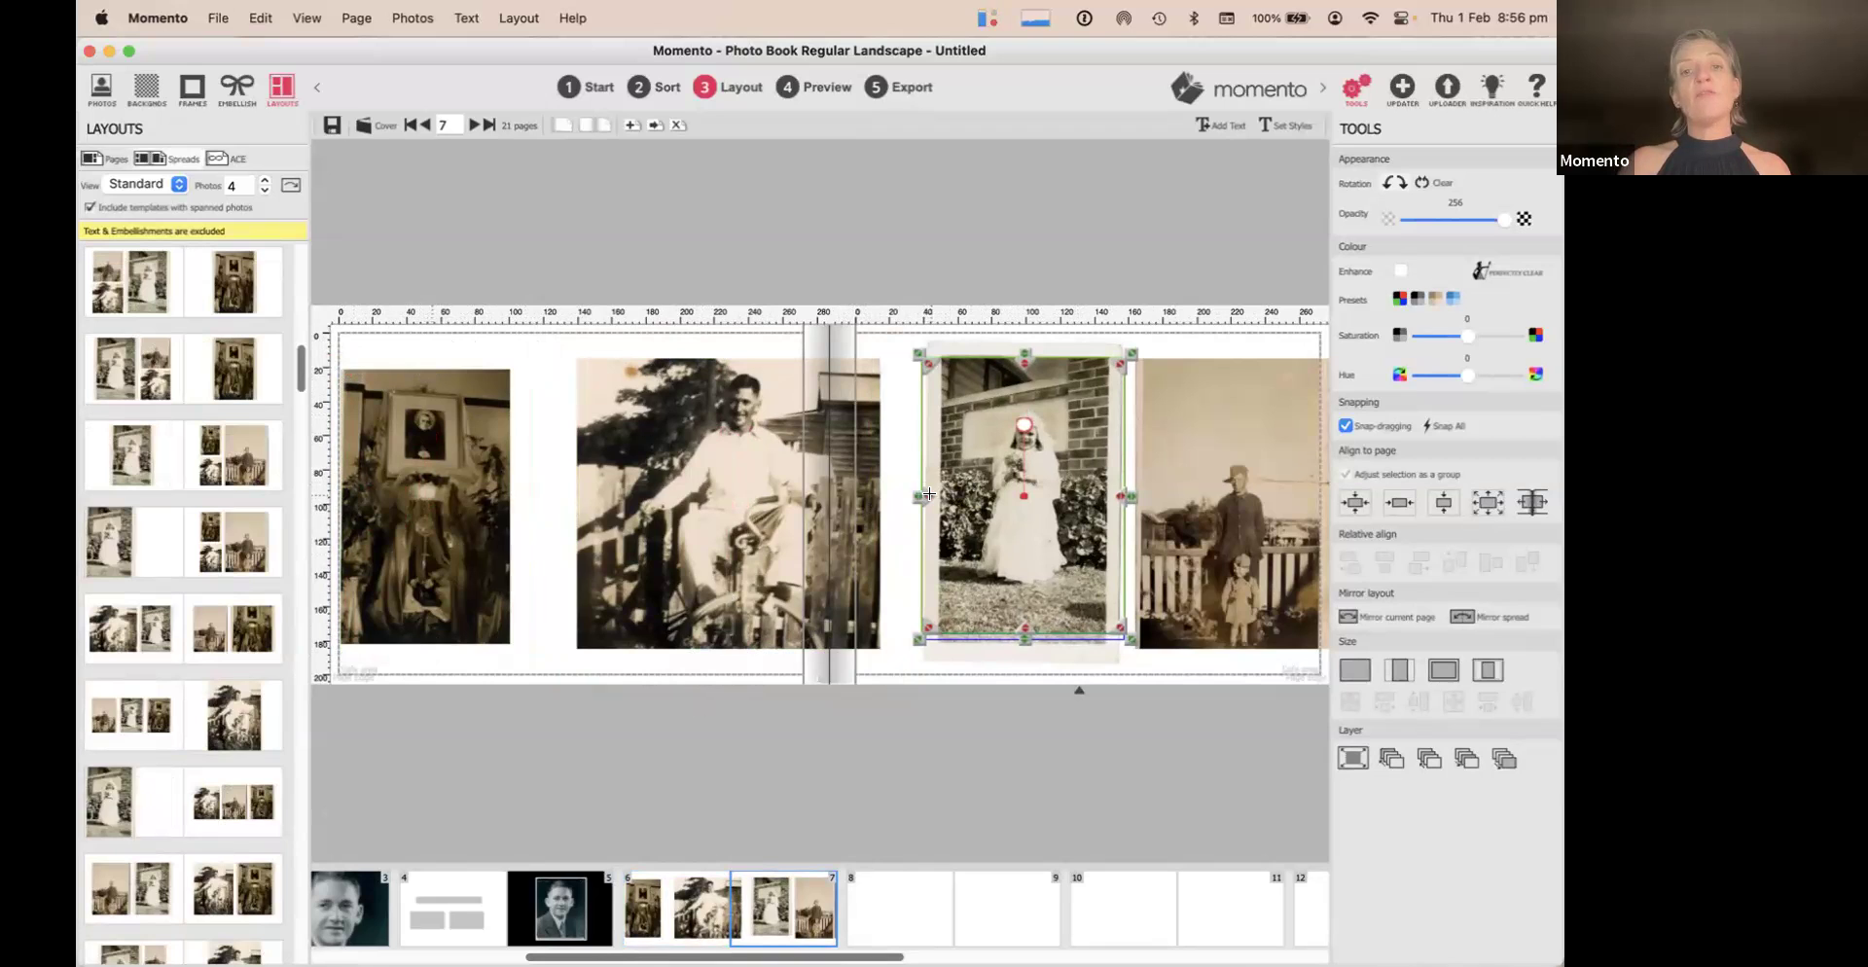
pyautogui.moveTo(924, 496); pyautogui.dragTo(941, 496)
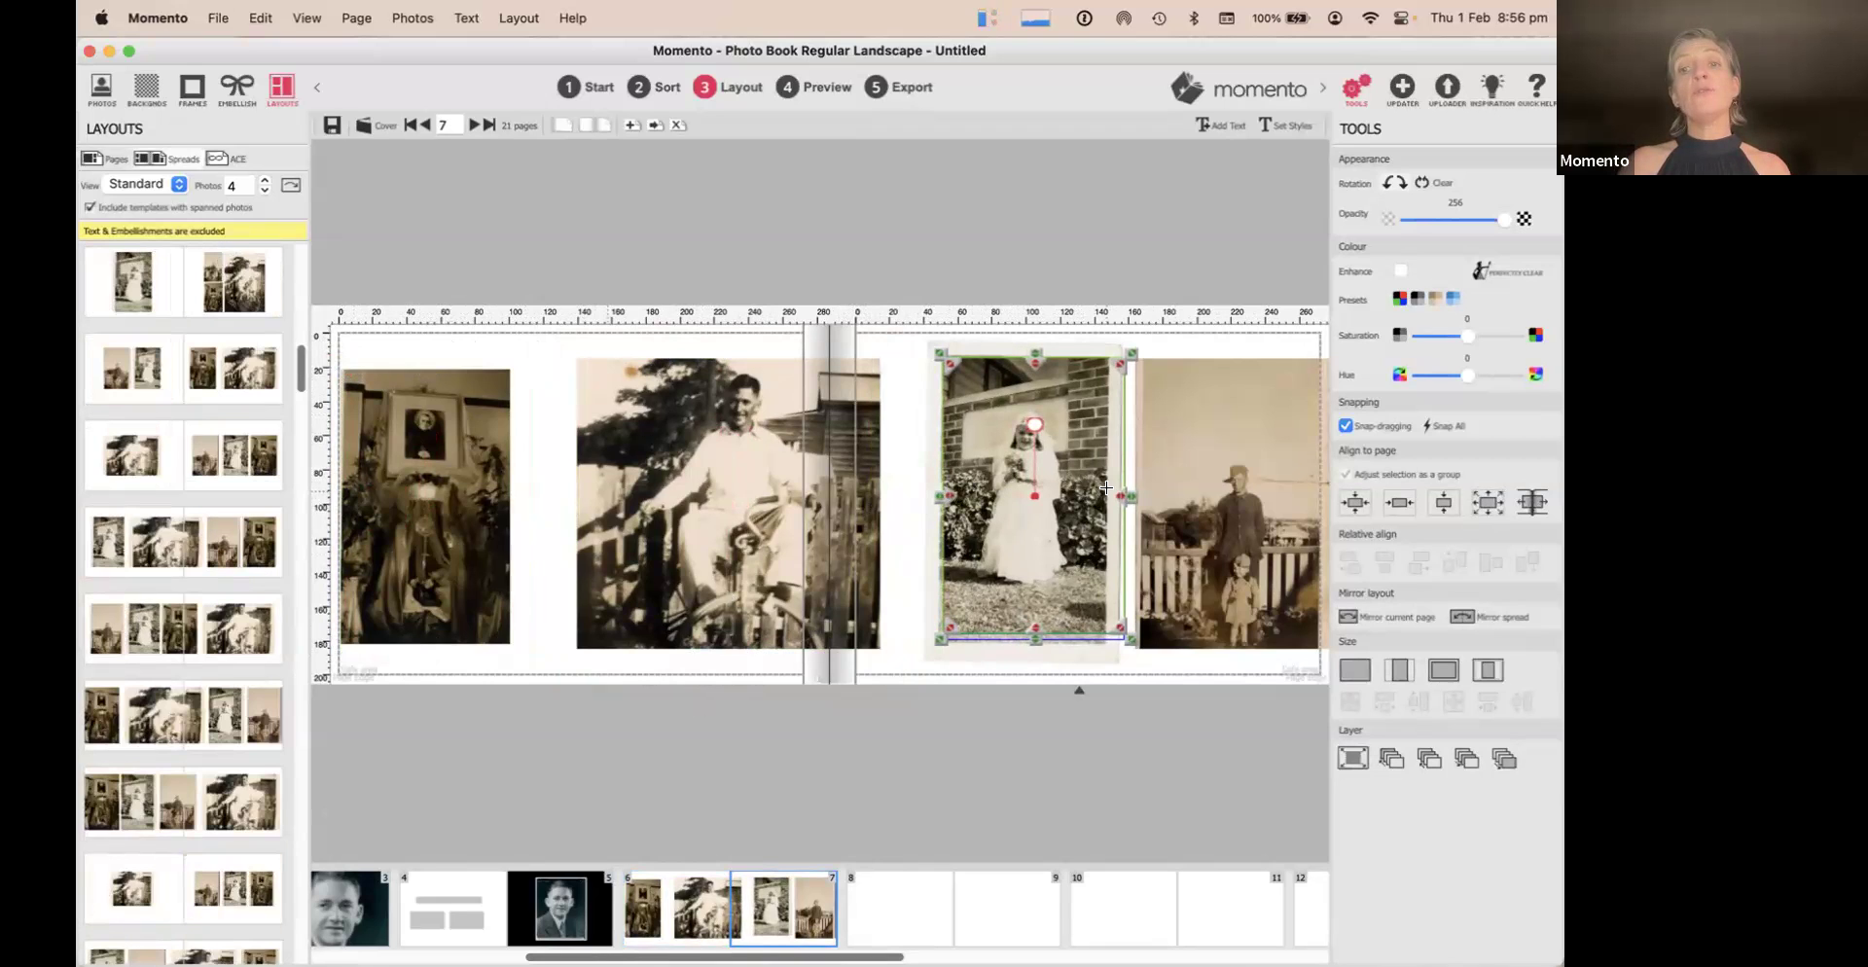
pyautogui.moveTo(1118, 496); pyautogui.dragTo(1096, 494)
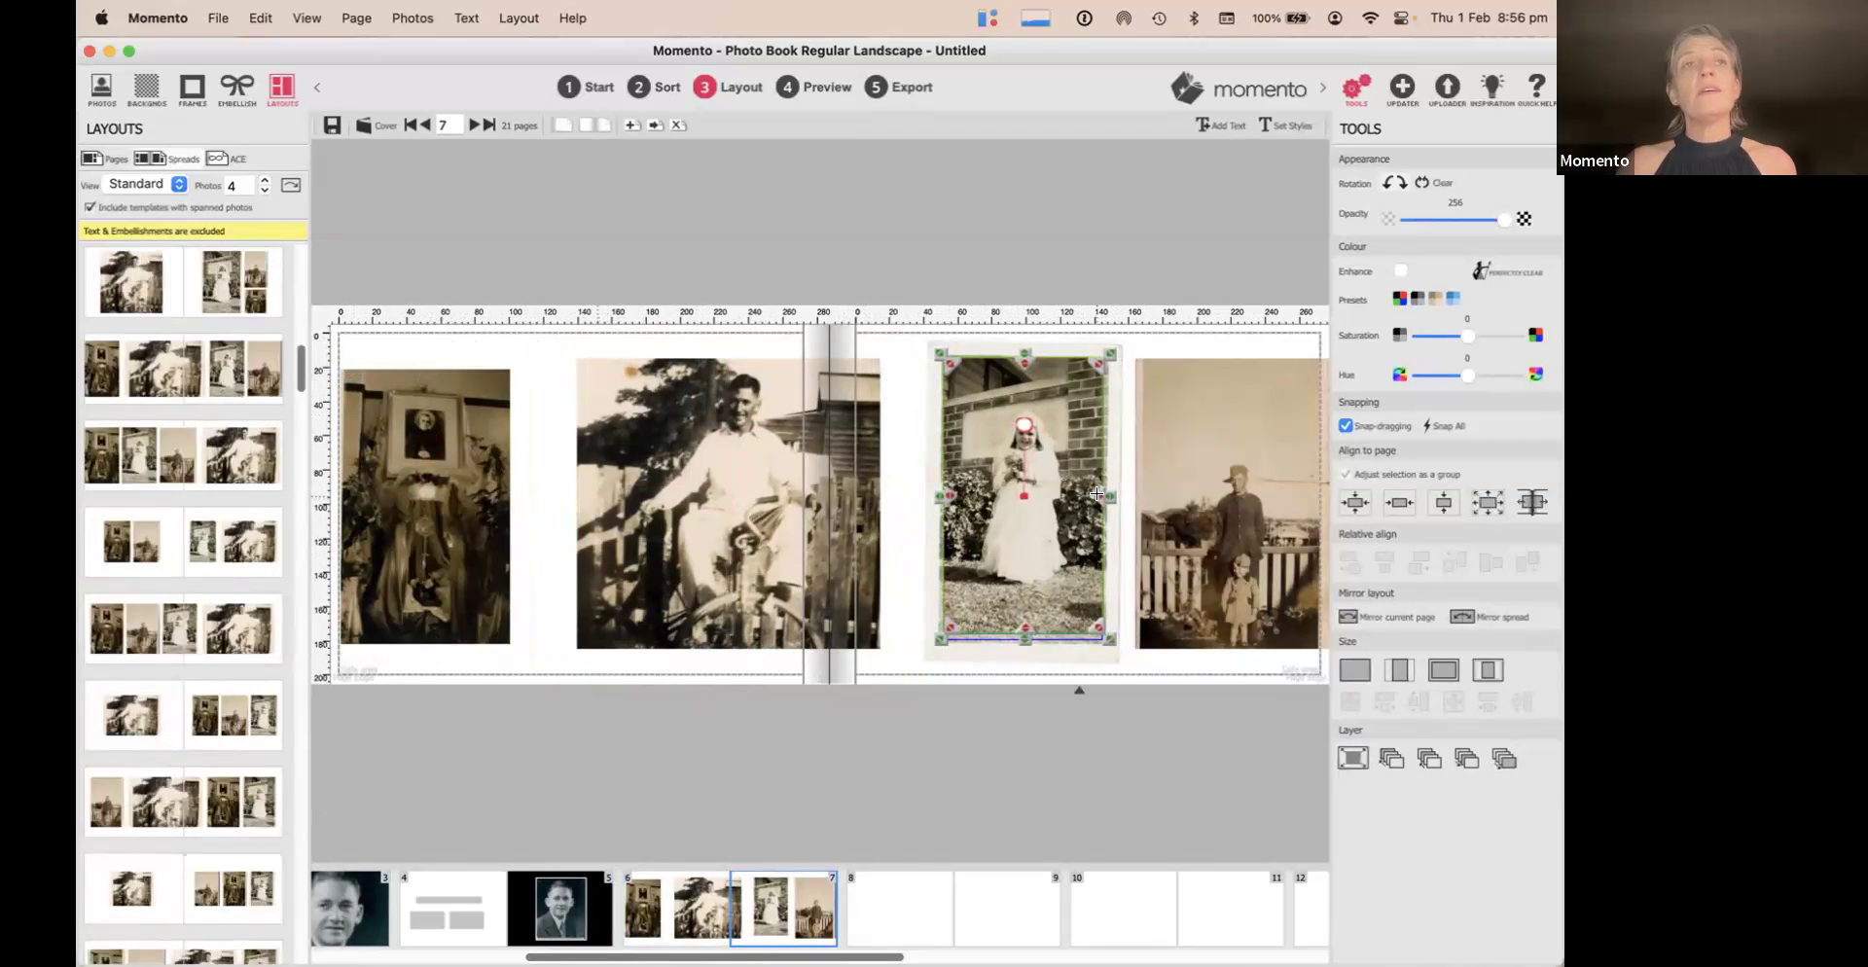
# Shrink the man-and-child photo, aligning its top with the bride photo, then deselect
pyautogui.click(1202, 473)
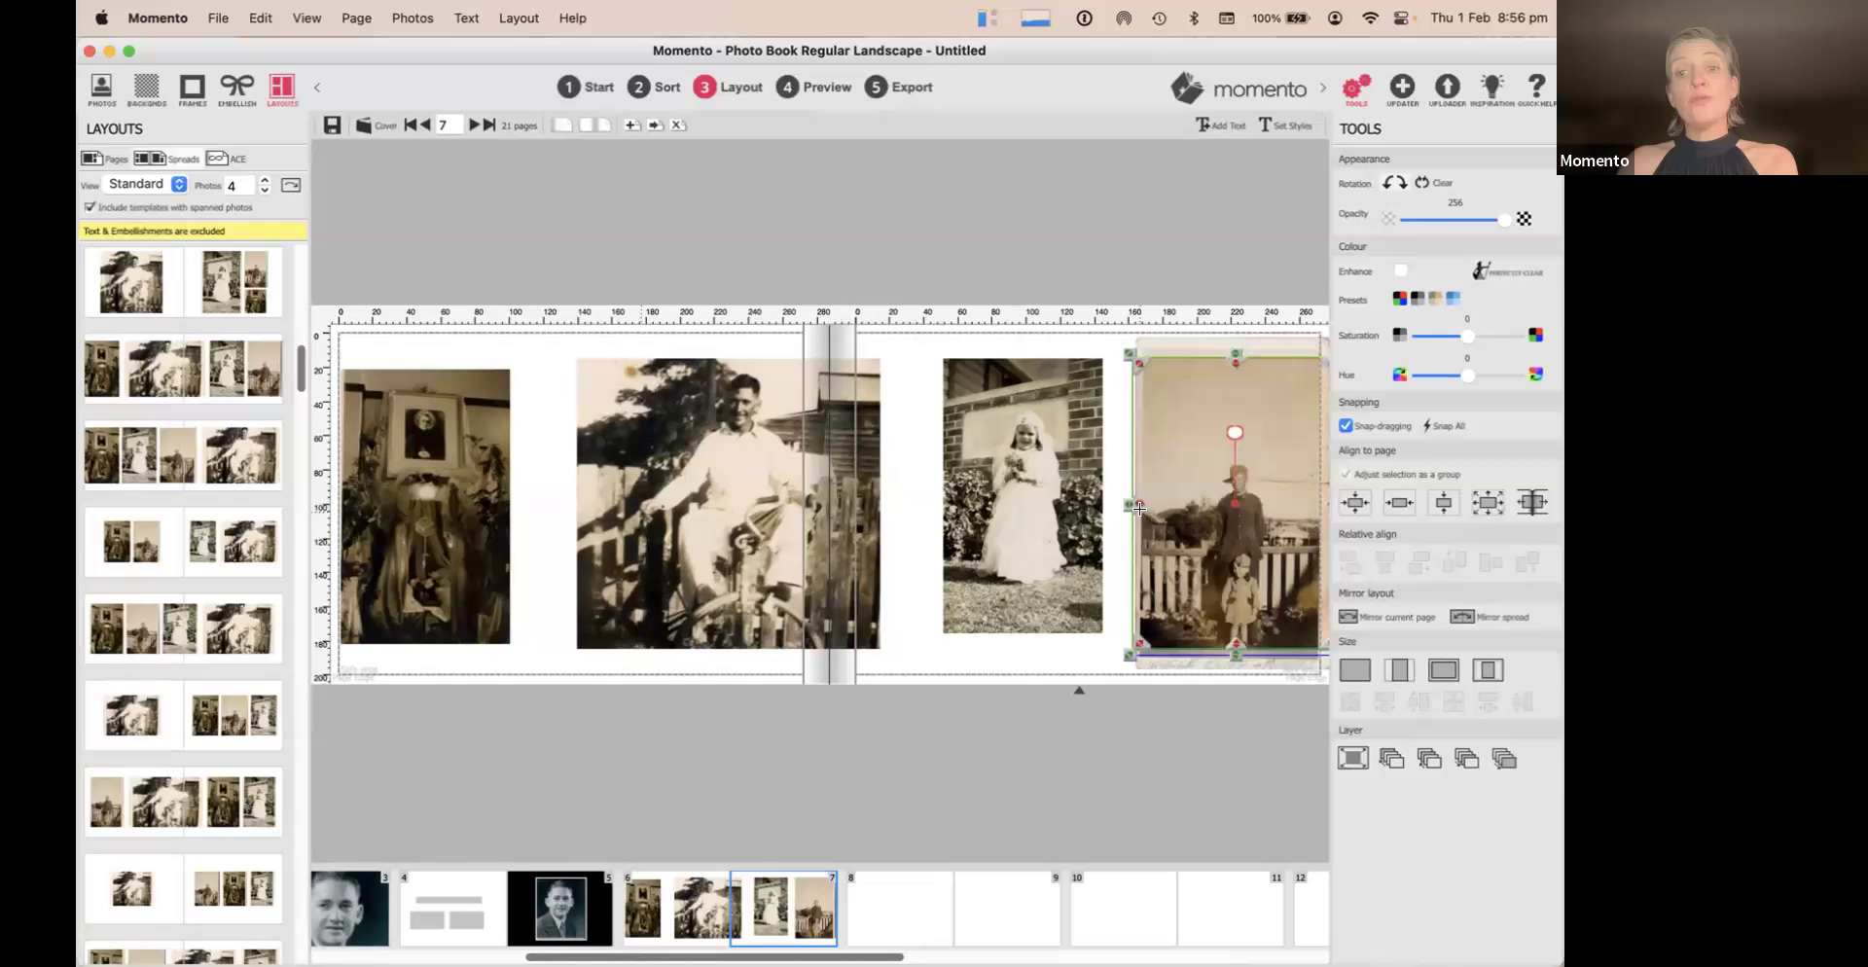
pyautogui.moveTo(1138, 507); pyautogui.dragTo(1148, 506)
pyautogui.moveTo(1238, 365); pyautogui.dragTo(1217, 371)
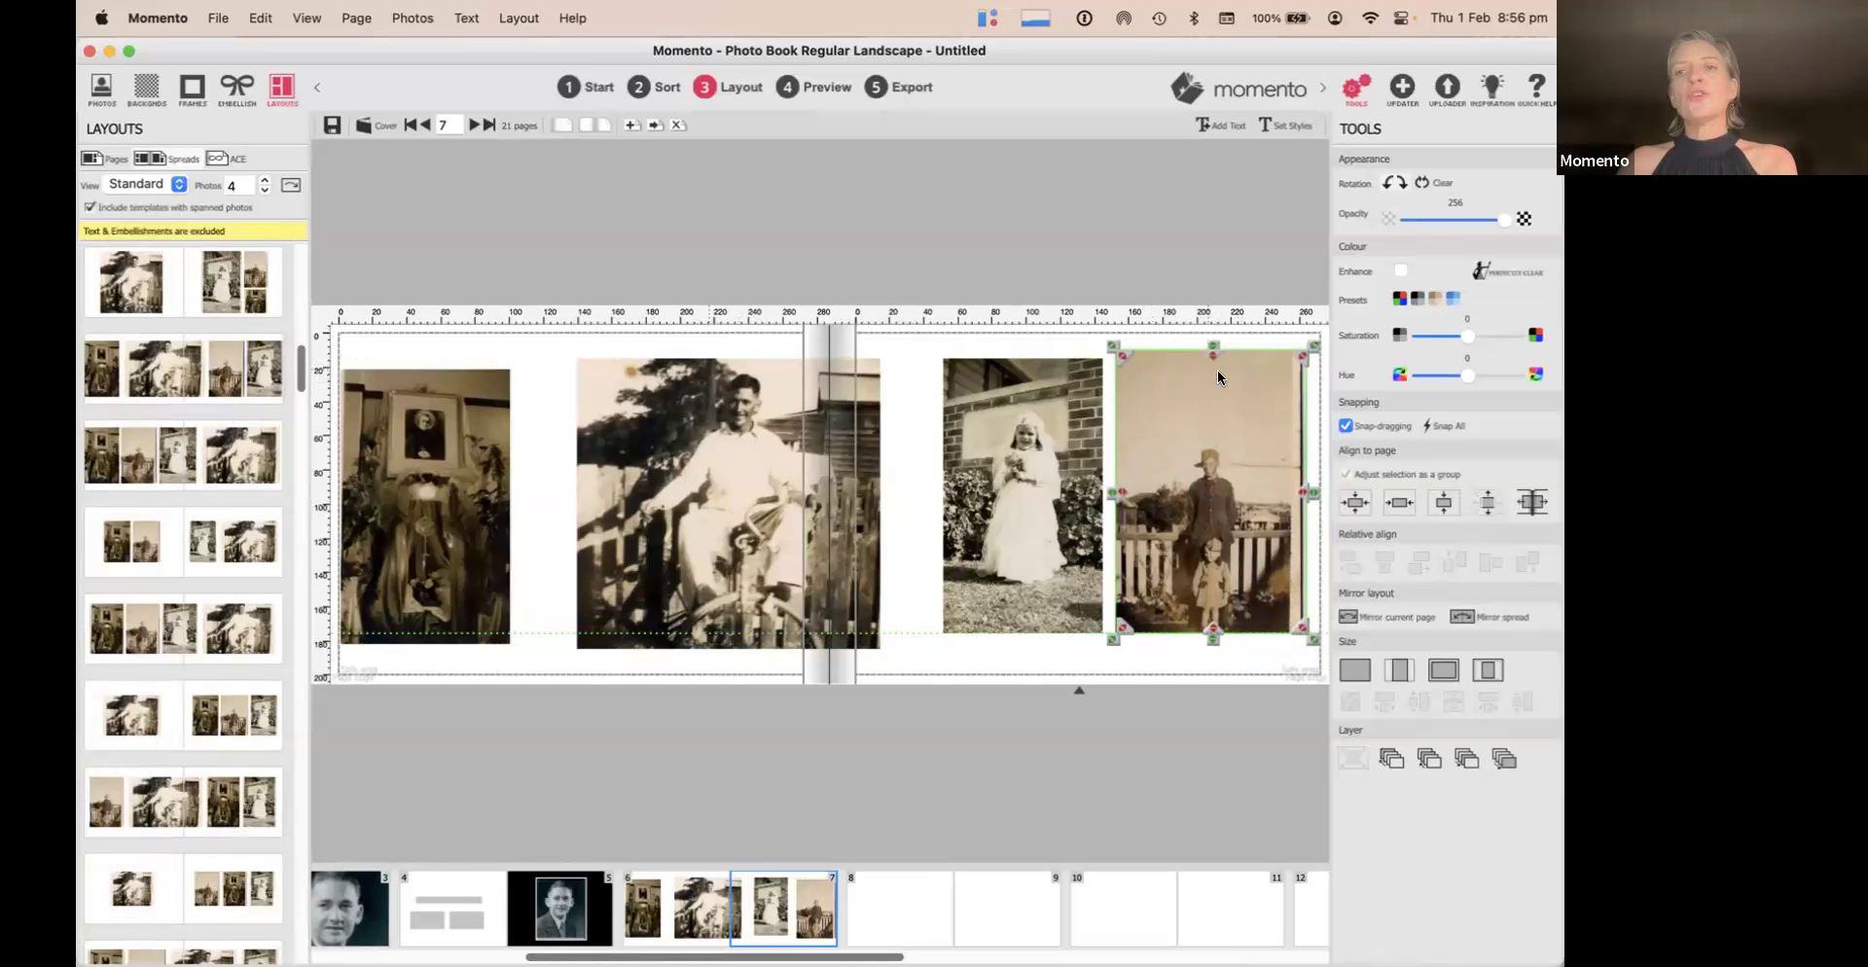
pyautogui.moveTo(1302, 493); pyautogui.dragTo(1280, 493)
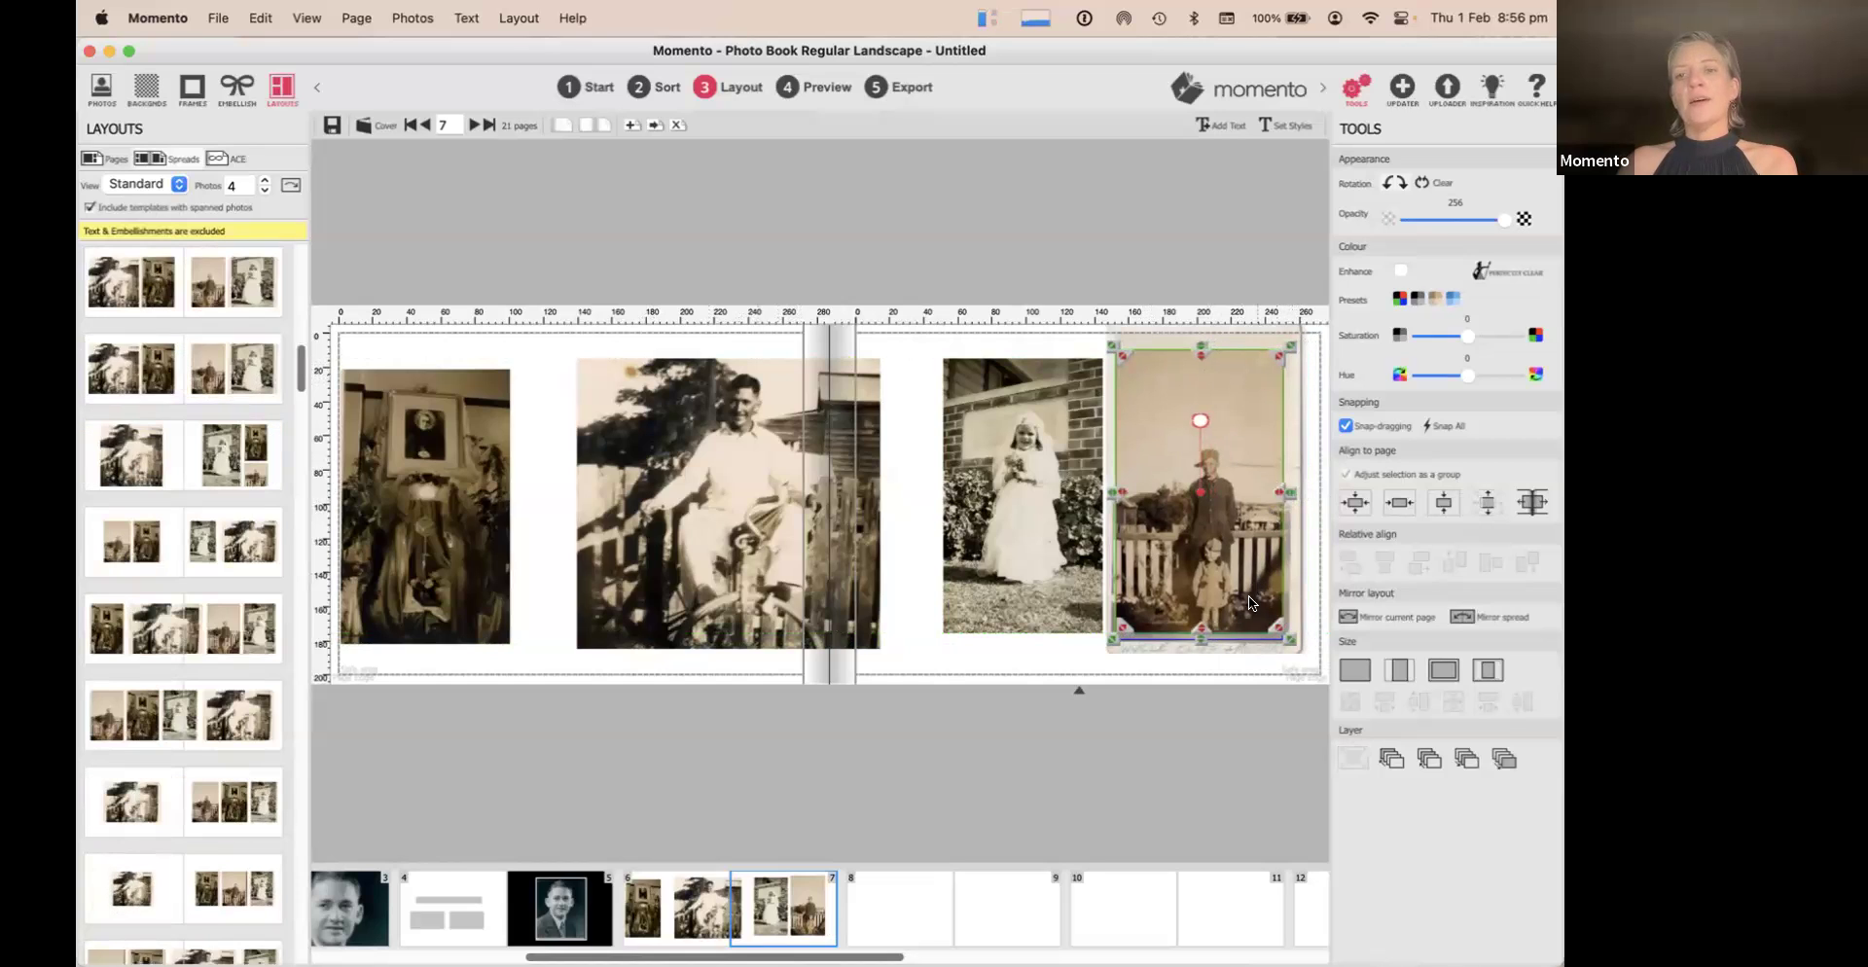
pyautogui.moveTo(1199, 628); pyautogui.dragTo(1199, 622)
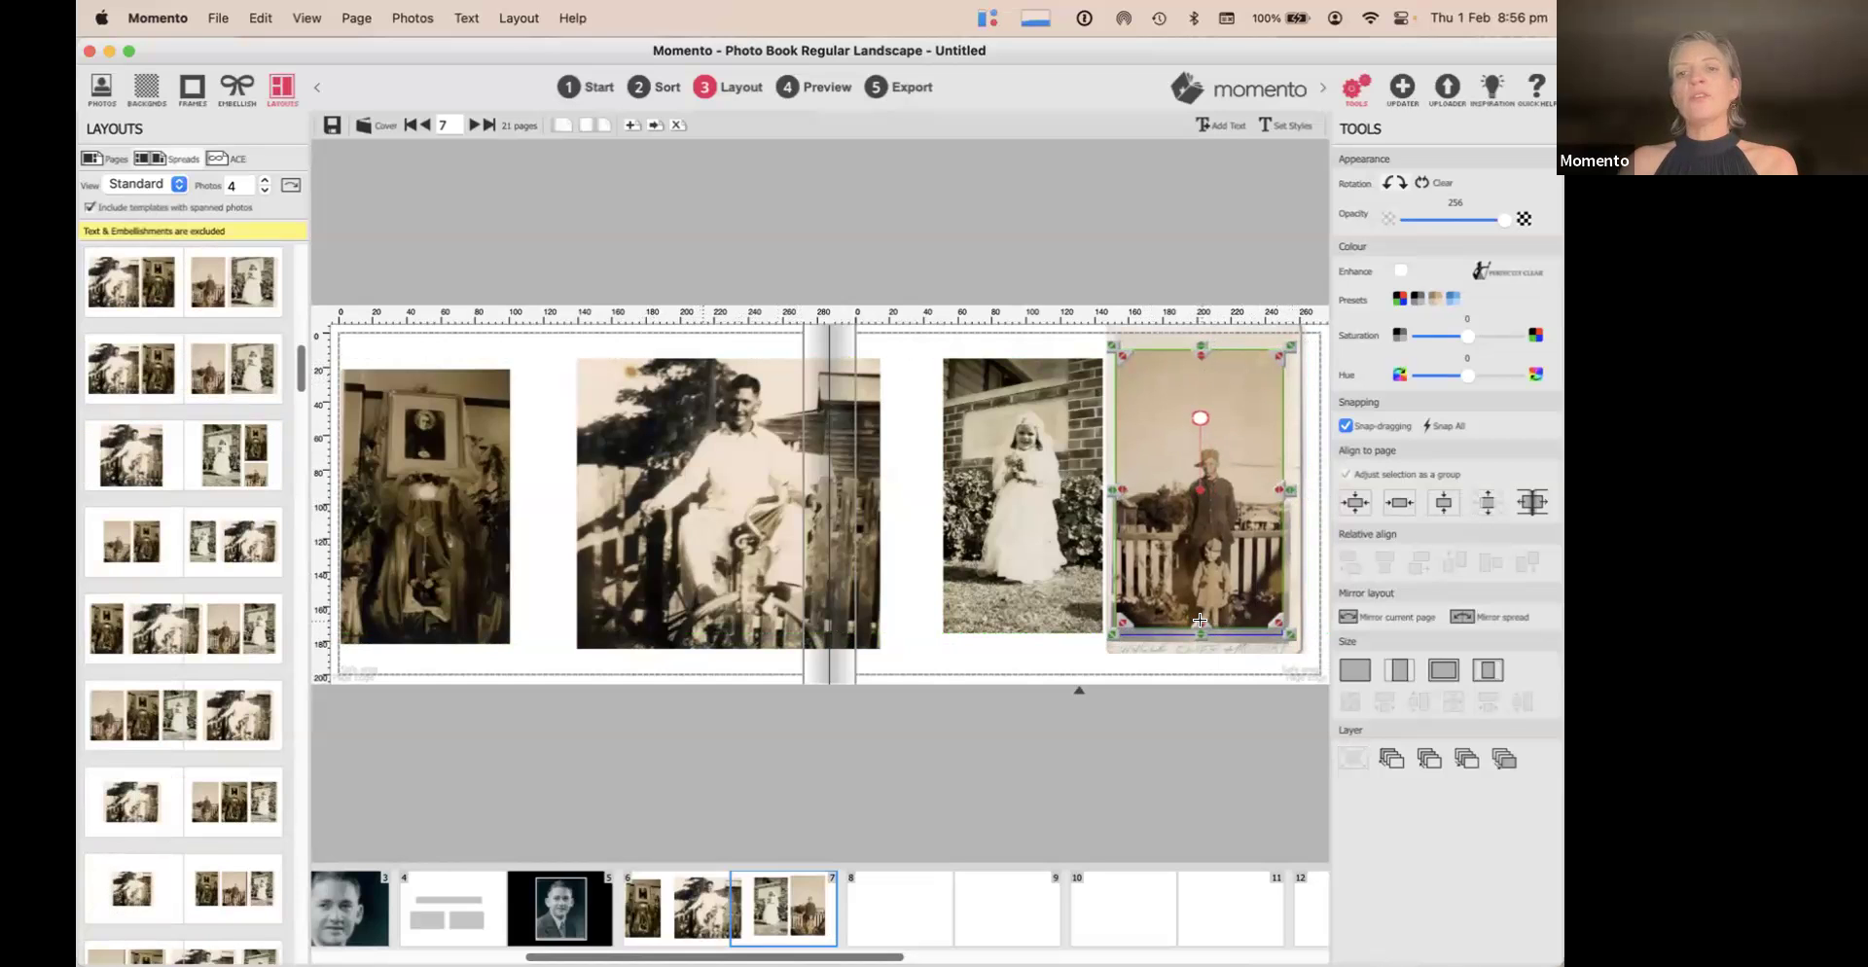
pyautogui.click(914, 356)
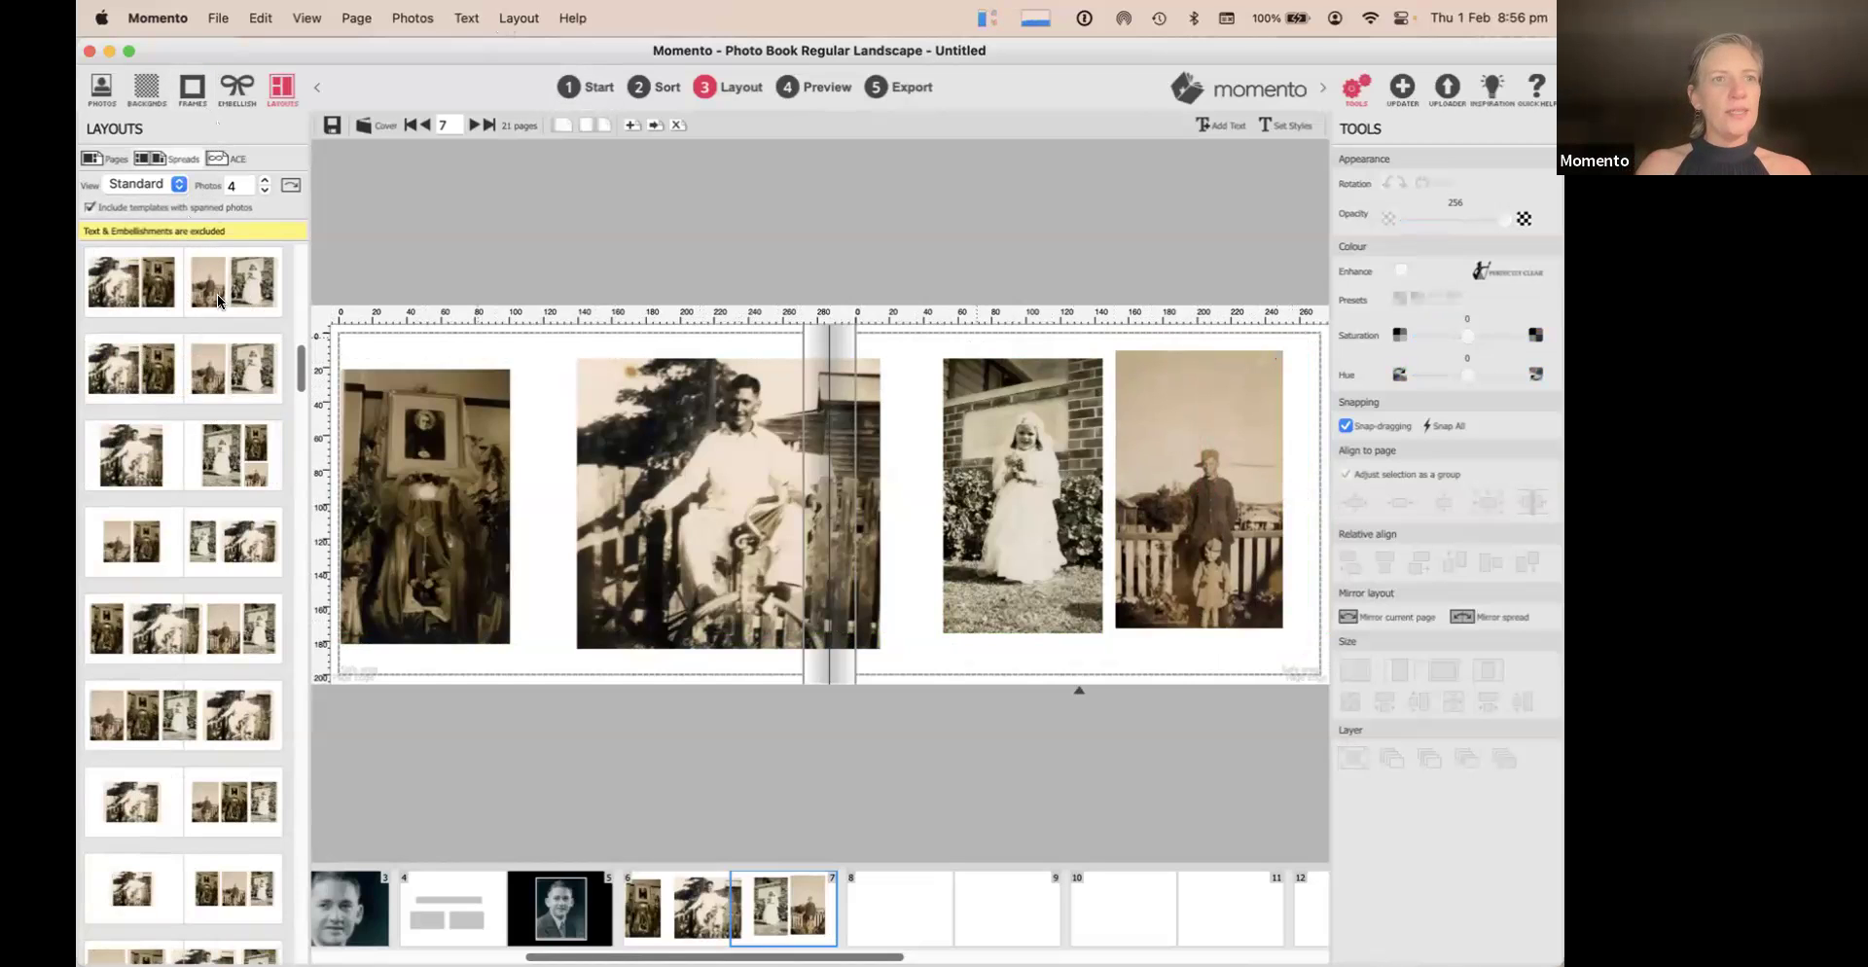
# Apply a three-plus-one photo layout to the spread
pyautogui.scroll(-7, 206, 387)
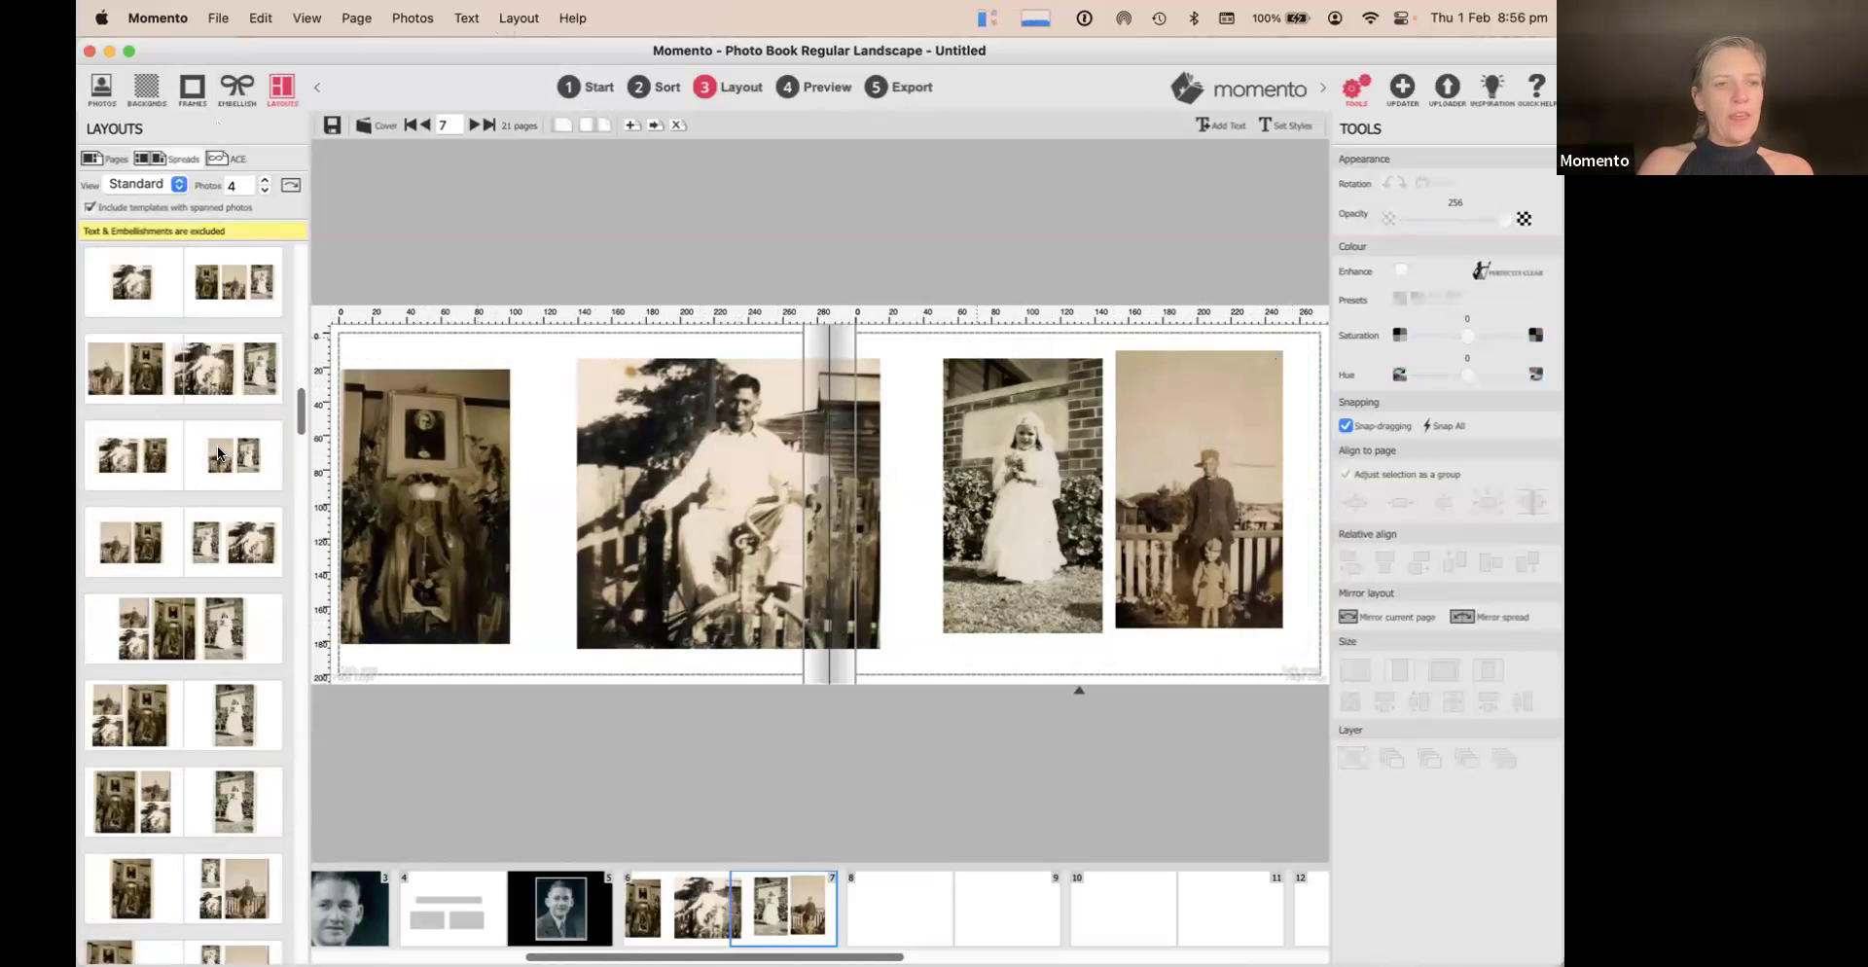
pyautogui.scroll(-1, 218, 445)
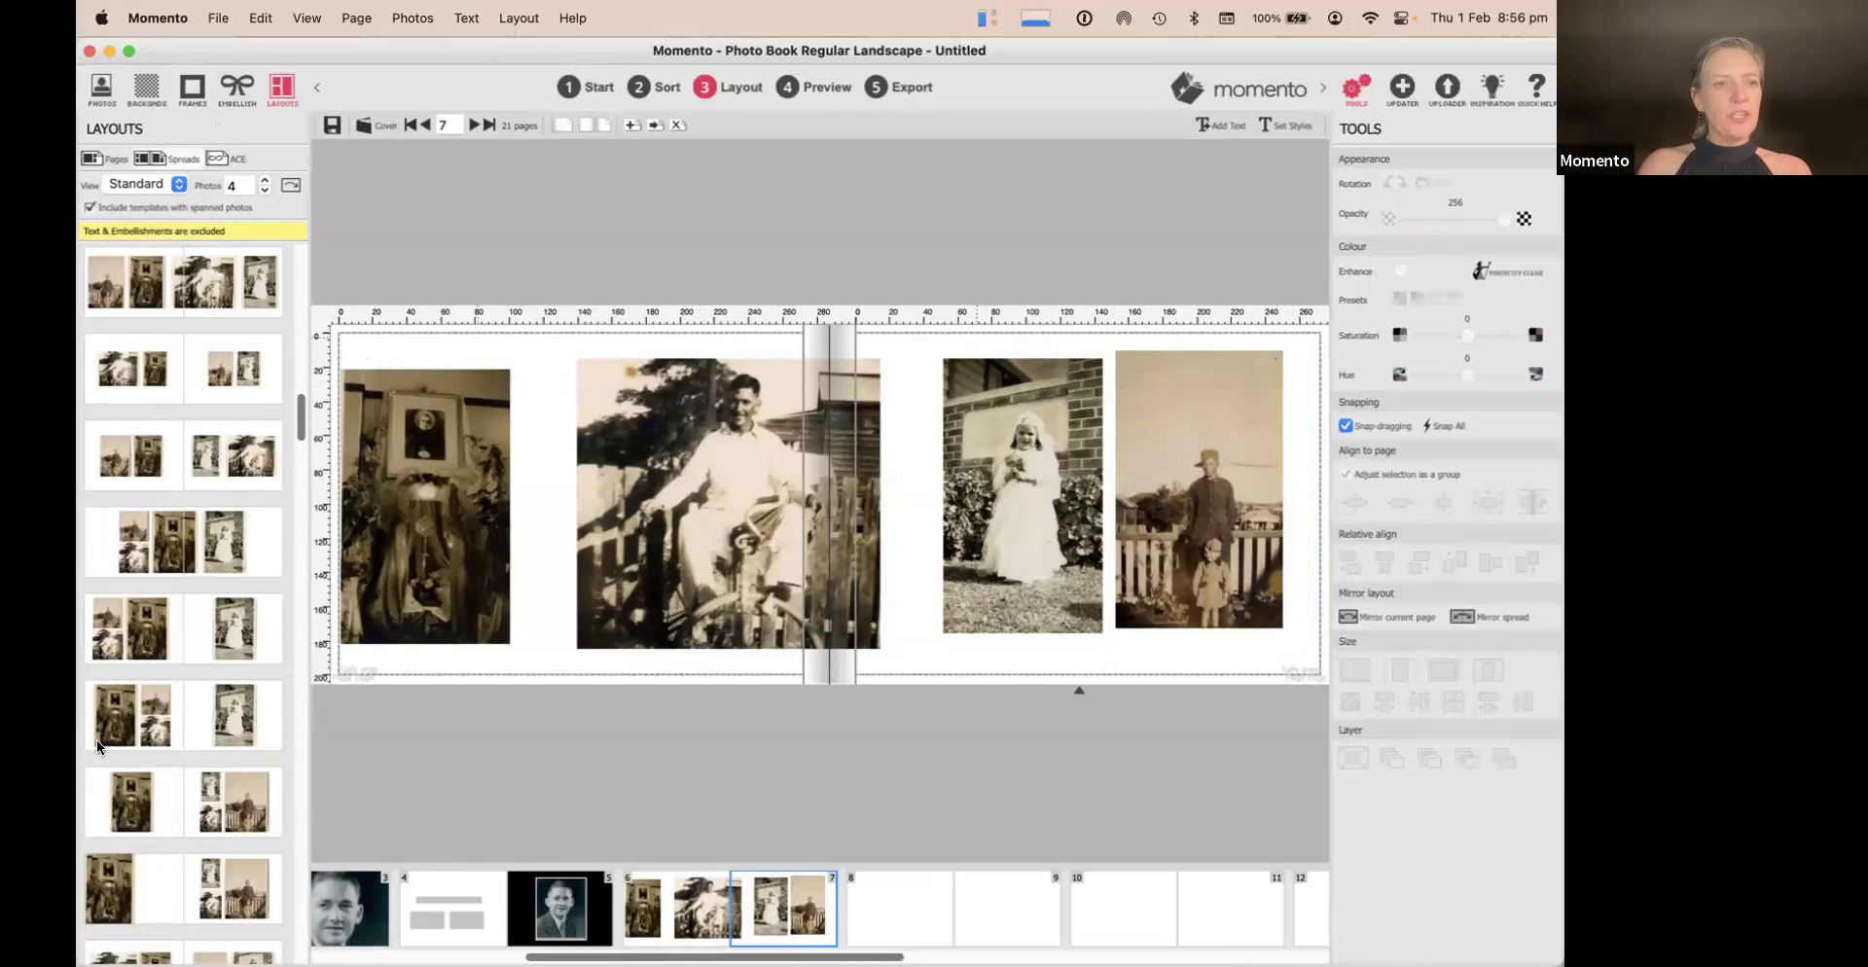
pyautogui.click(149, 630)
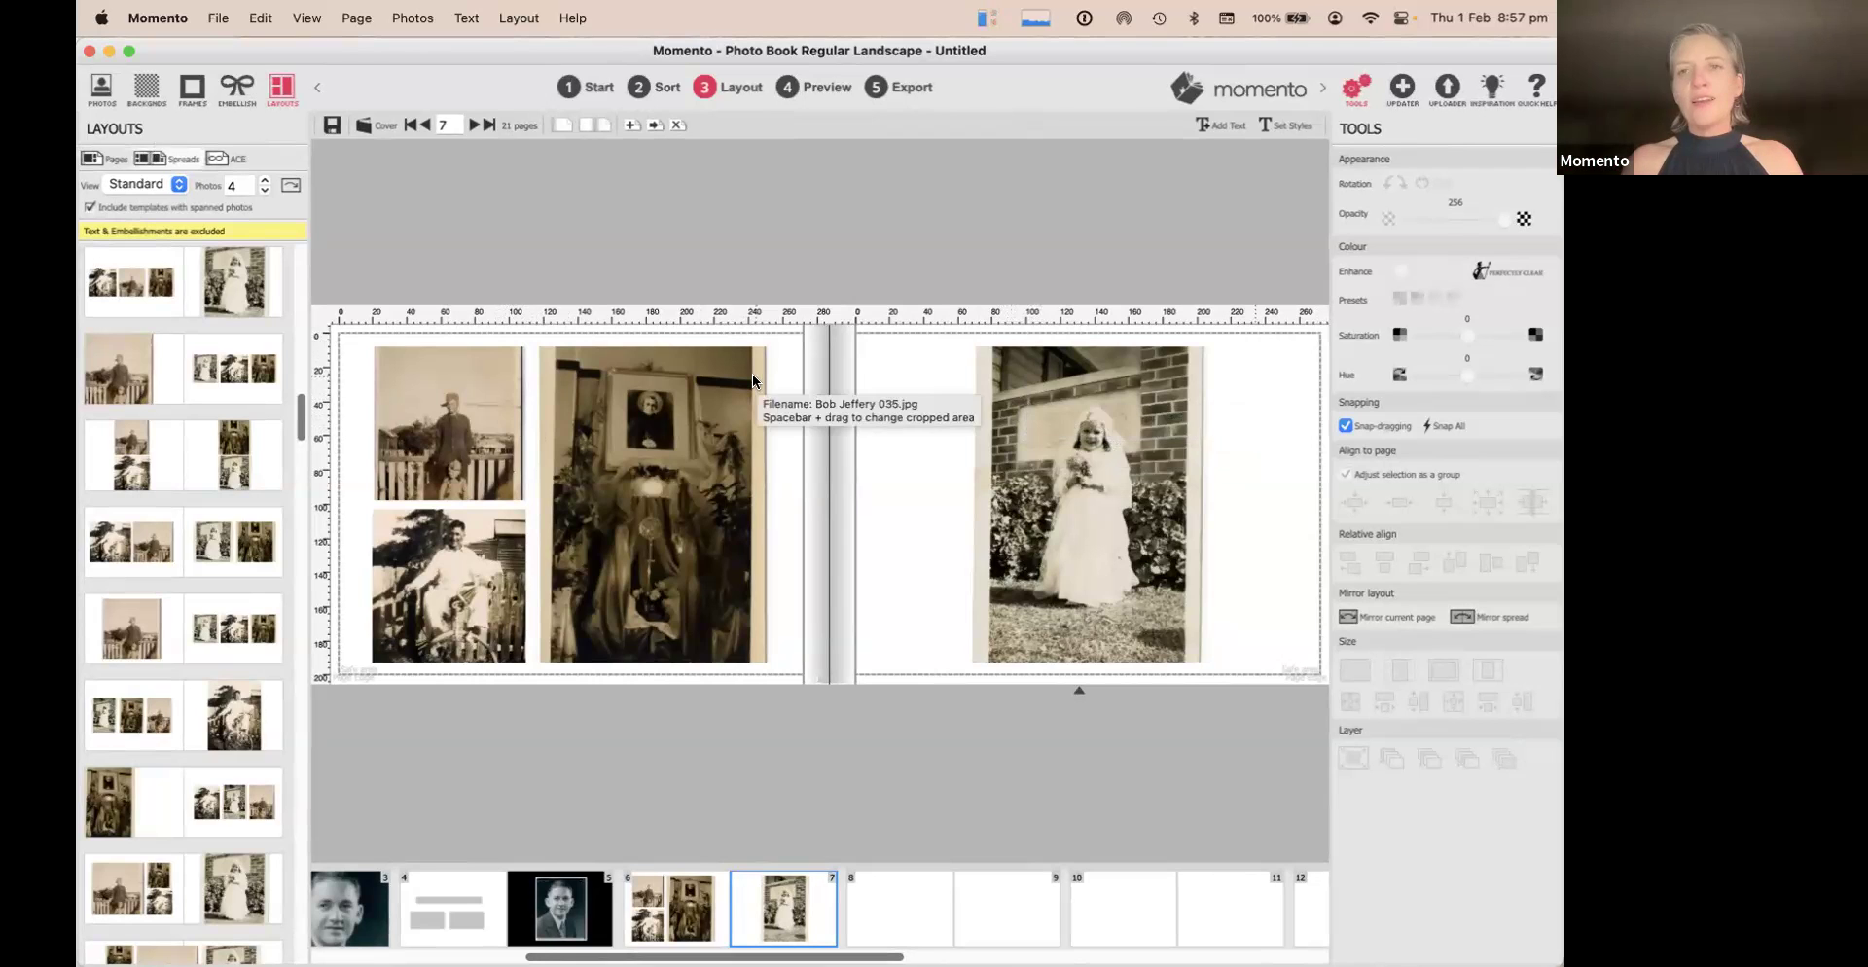
# Preview the book, page back to page 2, and close the preview
pyautogui.click(813, 80)
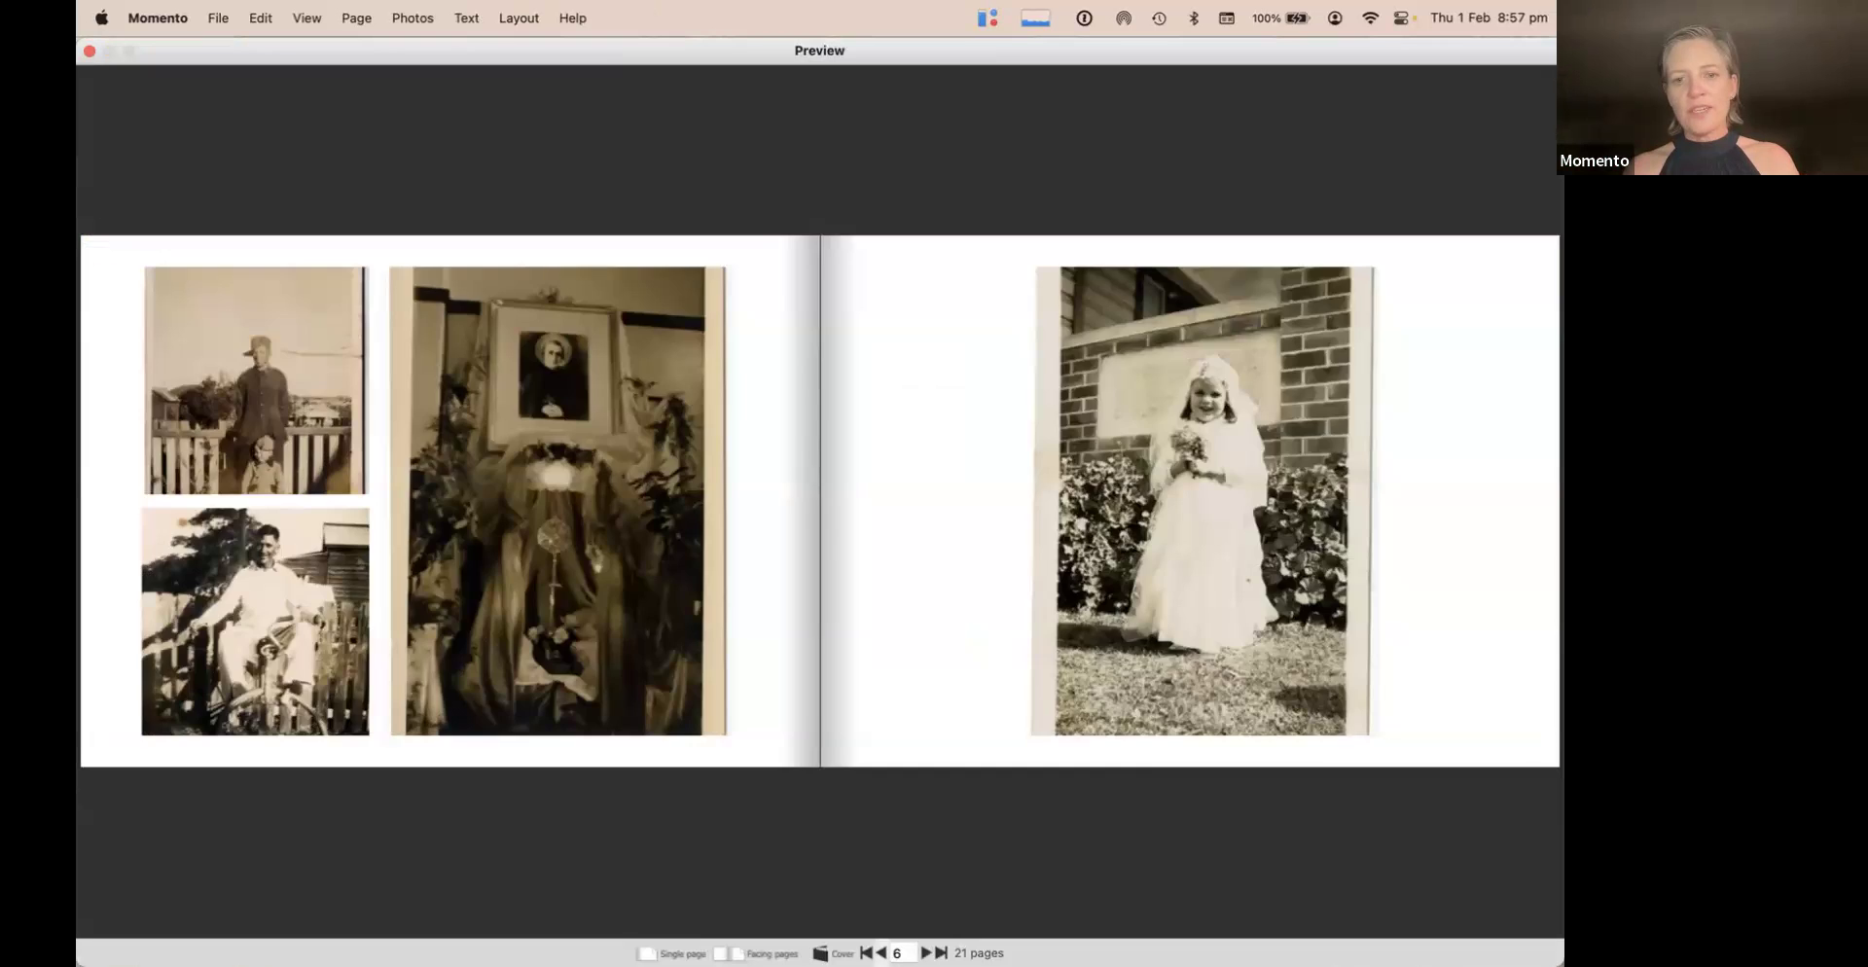
pyautogui.press('Left')
pyautogui.press('Left')
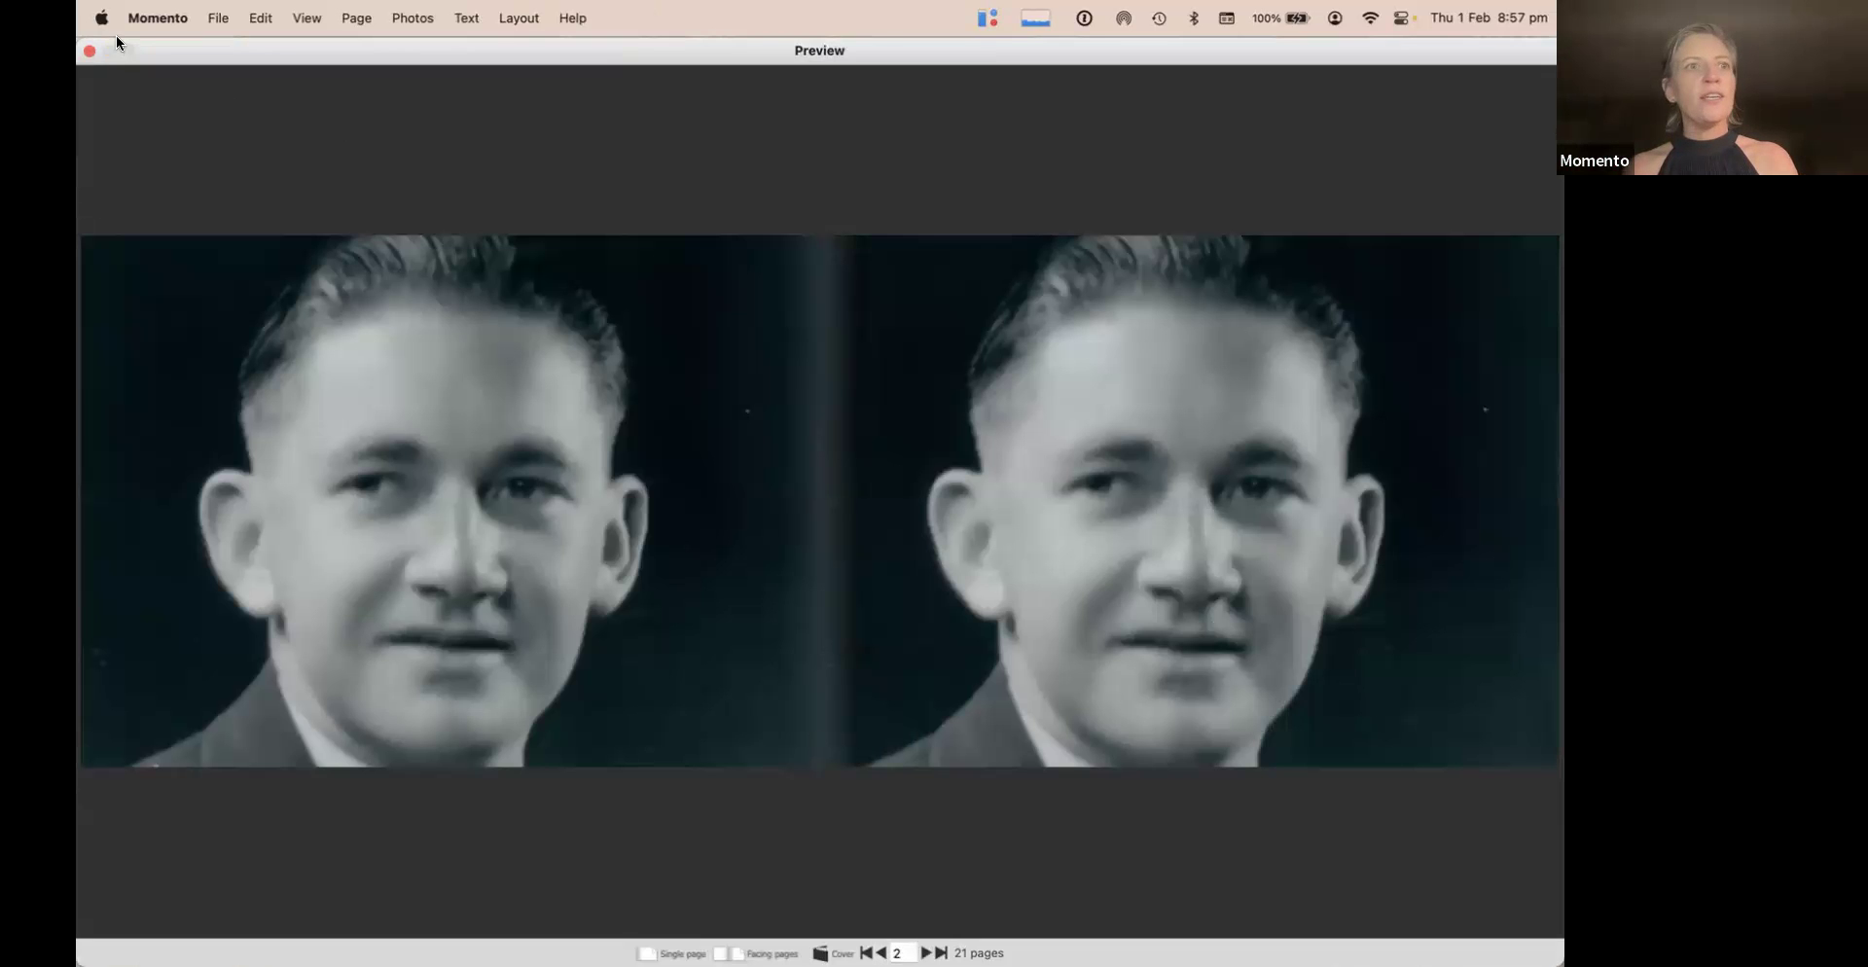
pyautogui.click(89, 50)
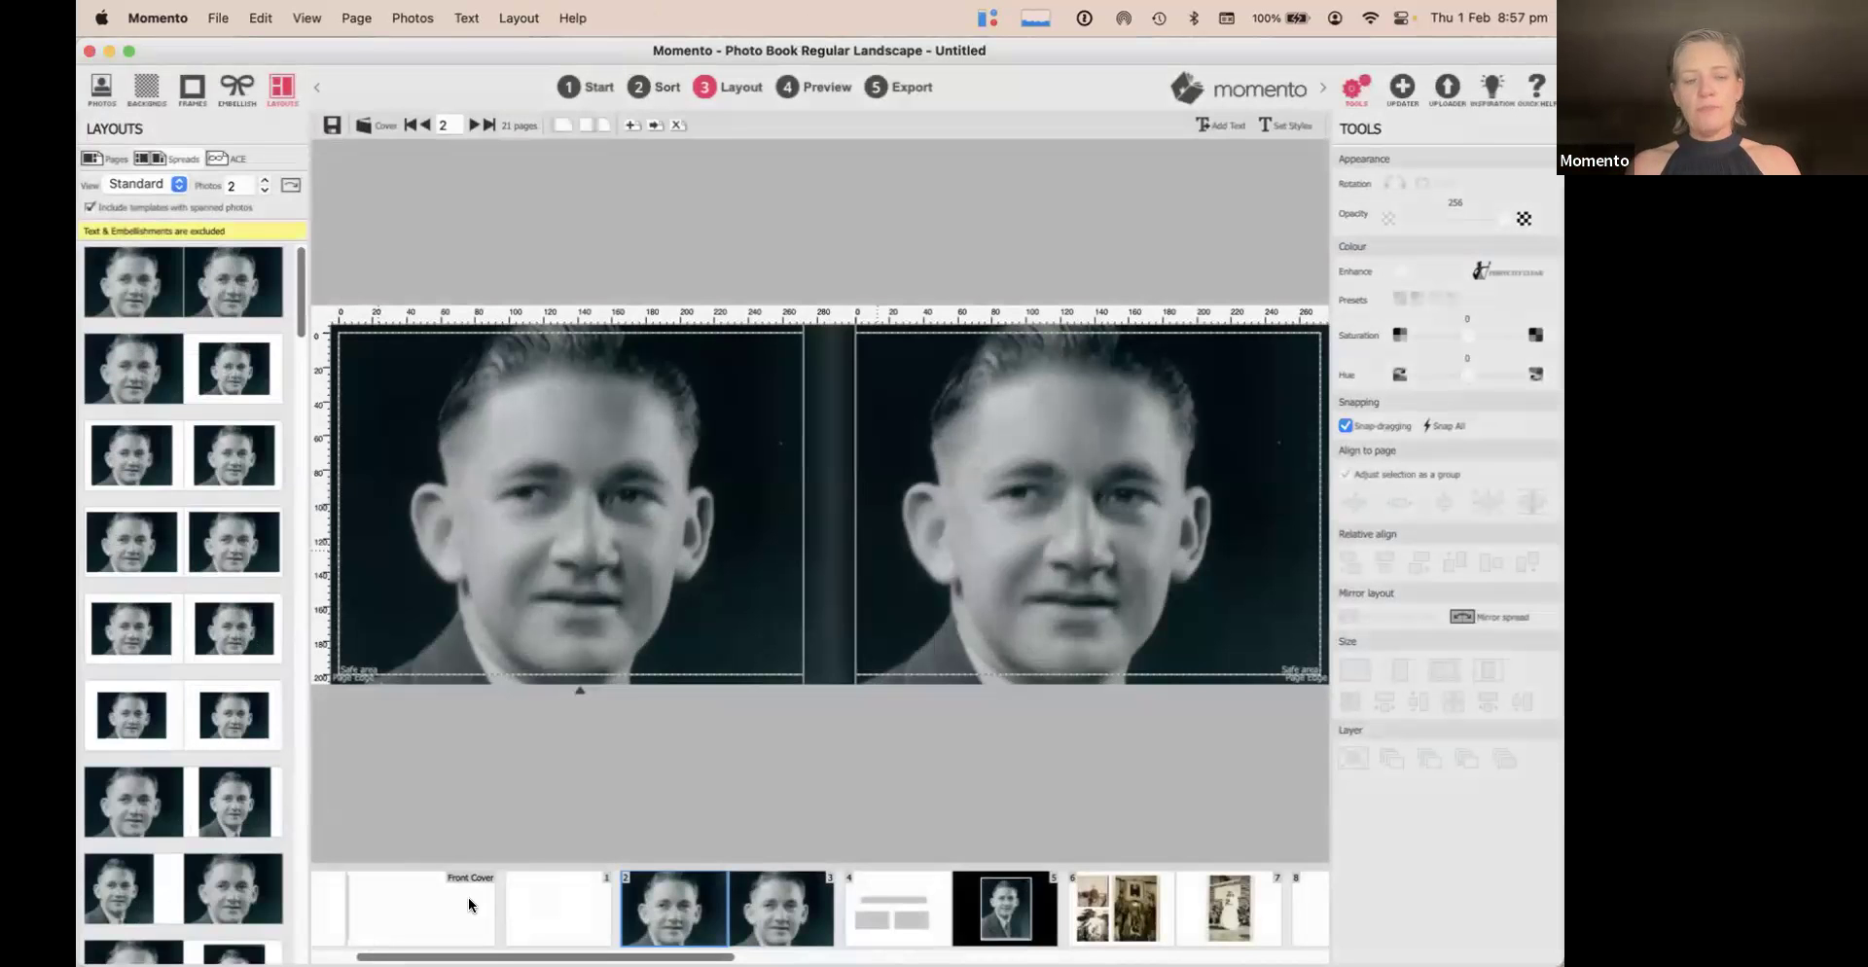
# Drag scan0060.jpg onto the front cover, enlarge it to fill, and shift its framing slightly left
pyautogui.click(468, 905)
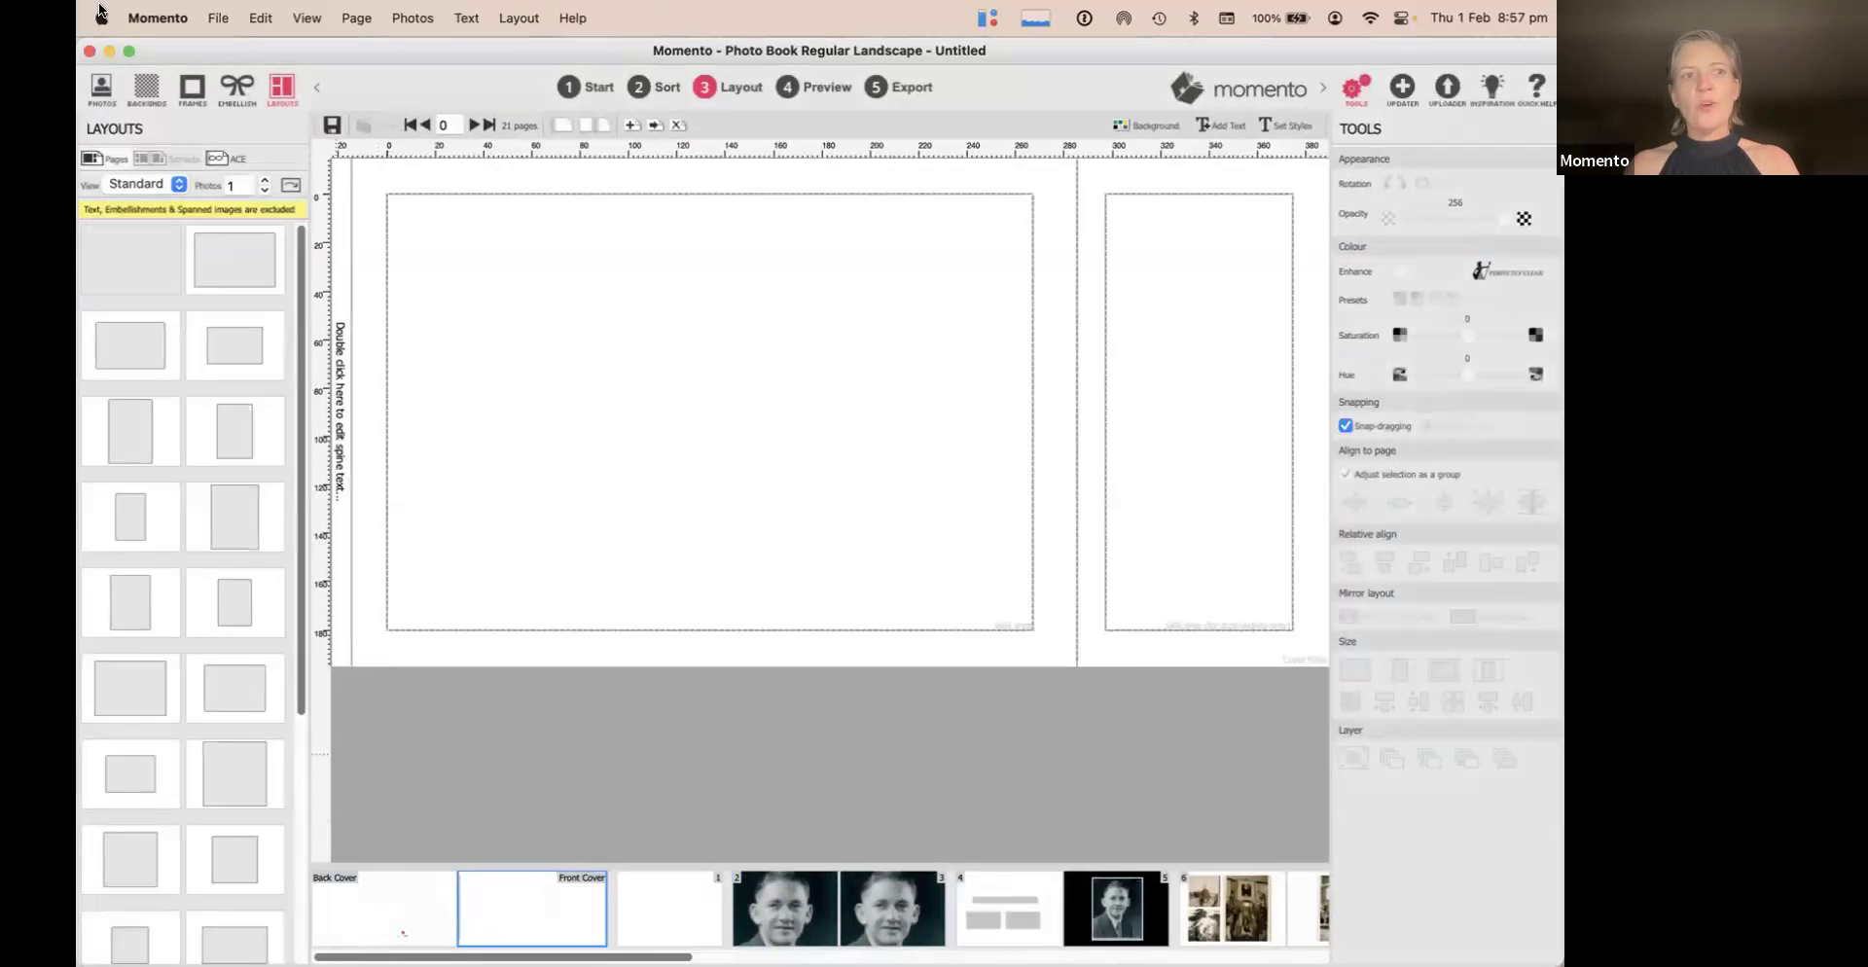
pyautogui.click(105, 93)
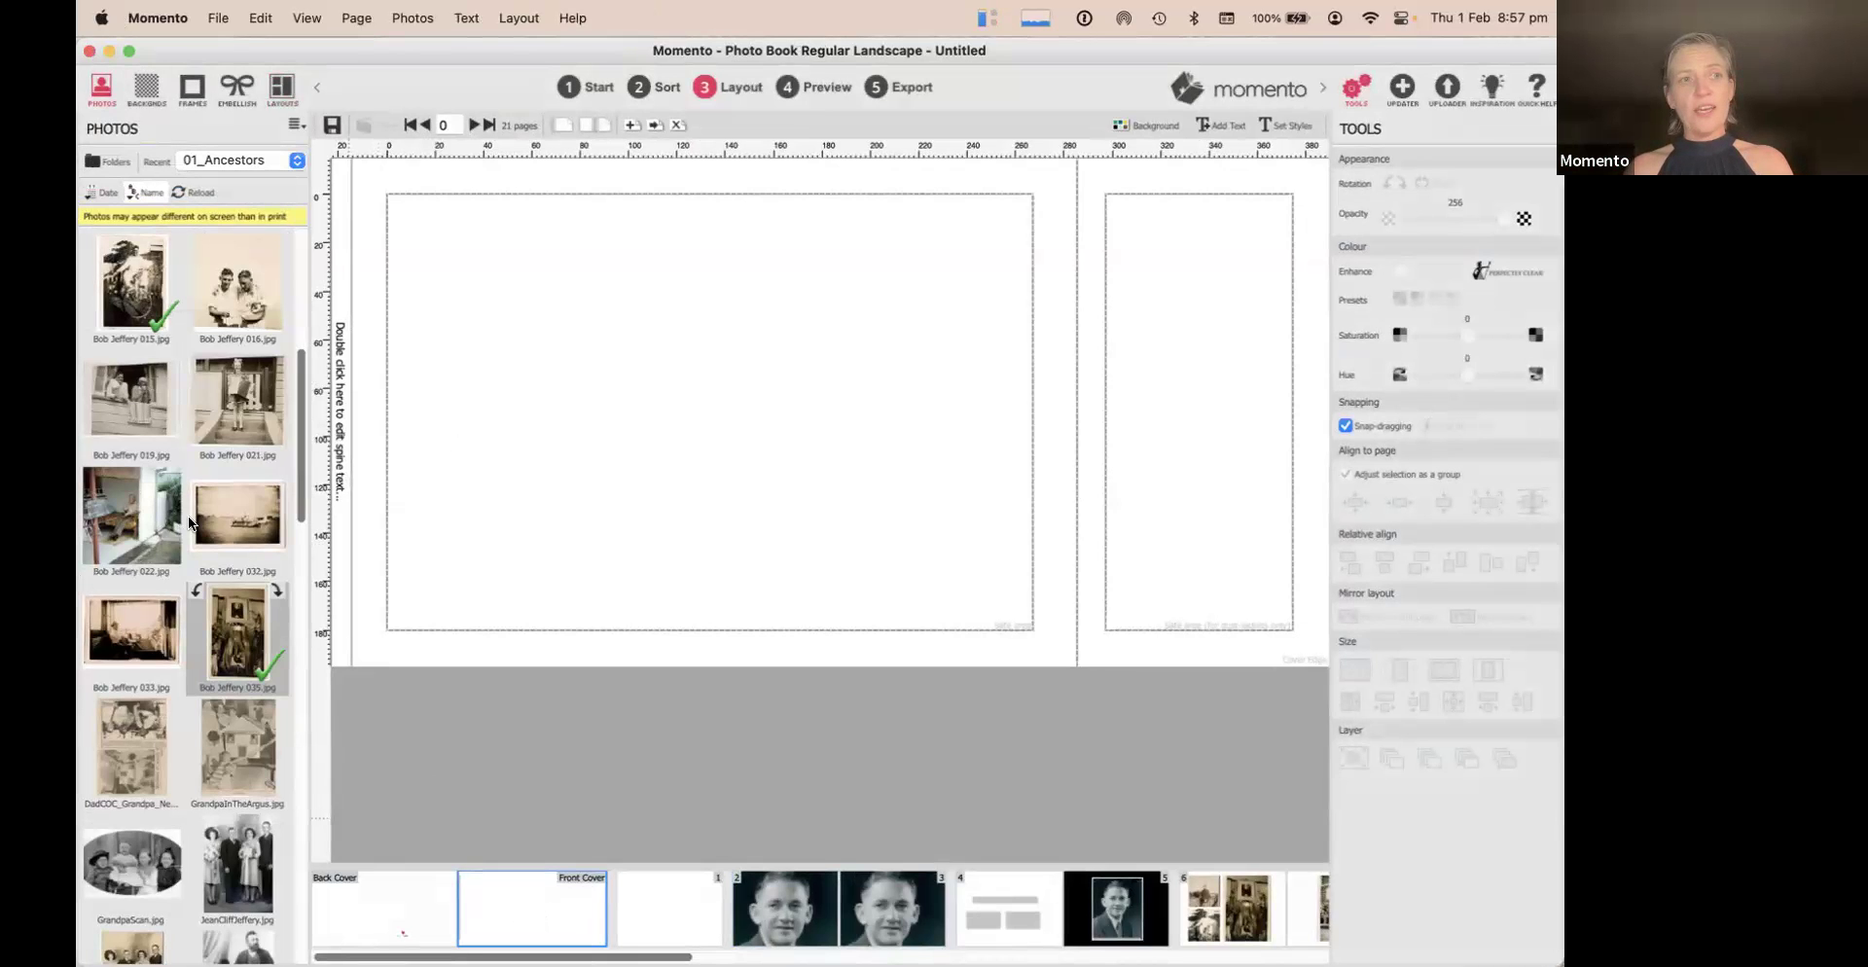
pyautogui.scroll(-10, 194, 514)
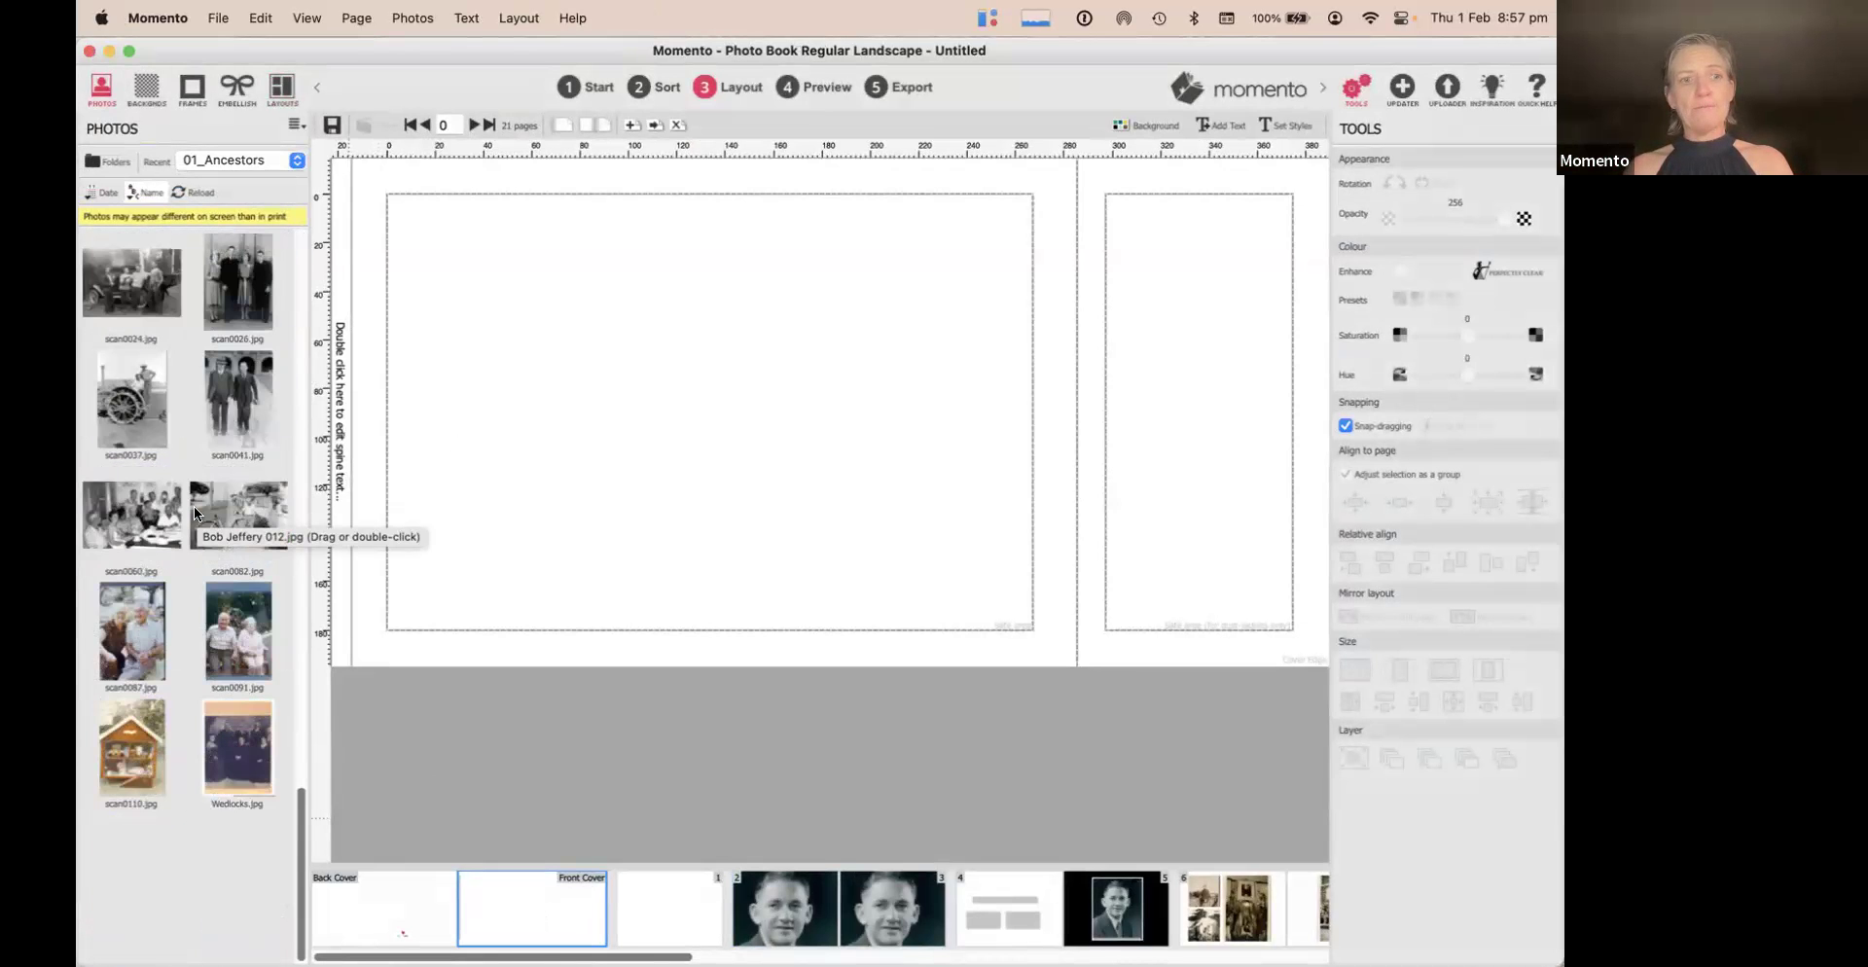
pyautogui.scroll(5, 155, 475)
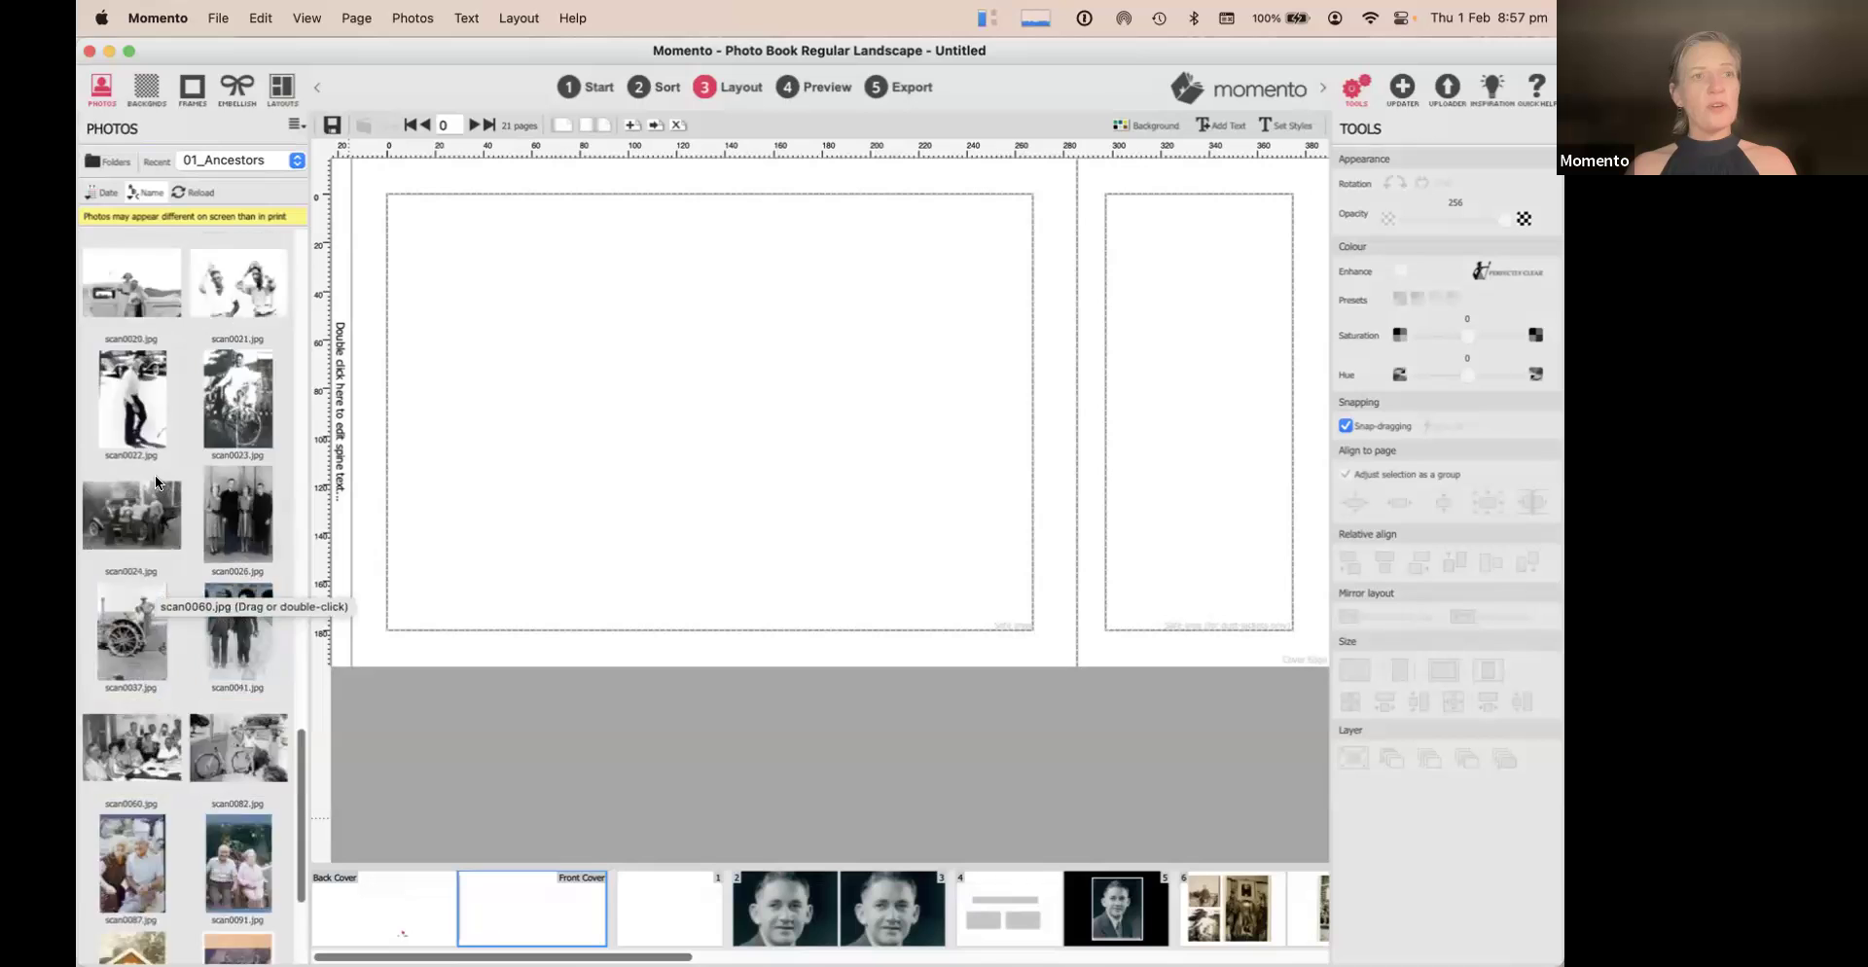
pyautogui.scroll(-2, 155, 475)
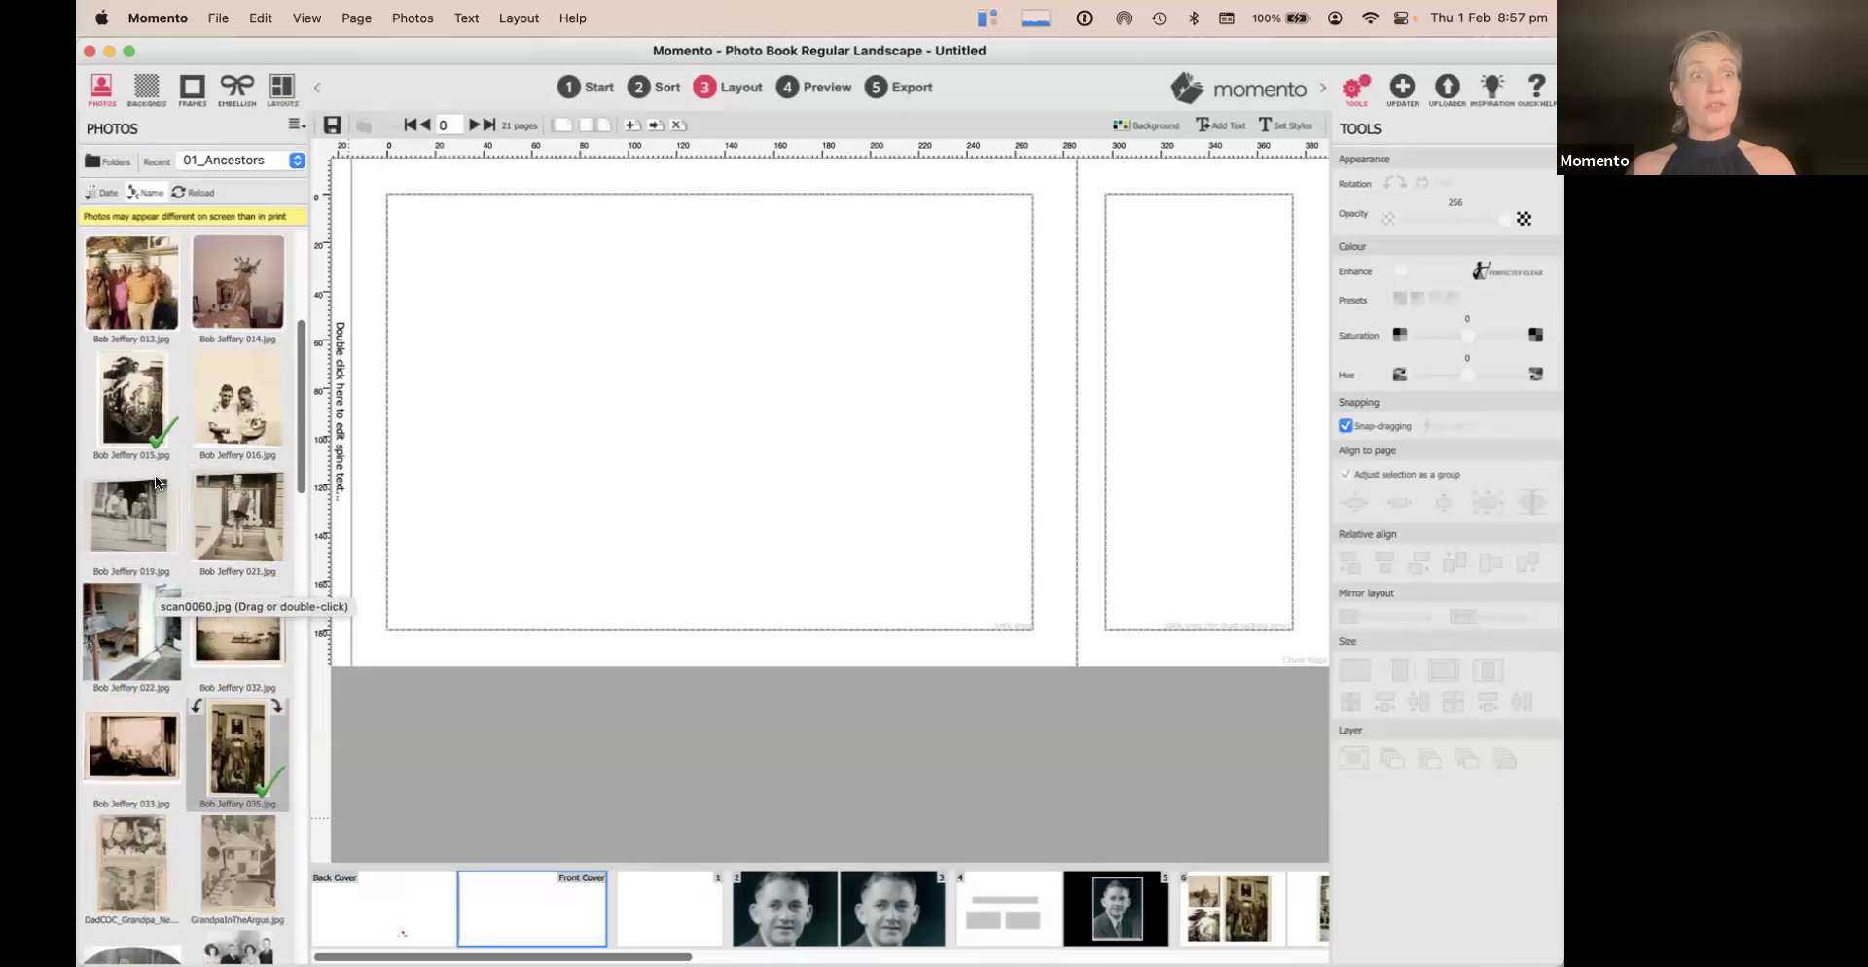
pyautogui.scroll(-3, 154, 474)
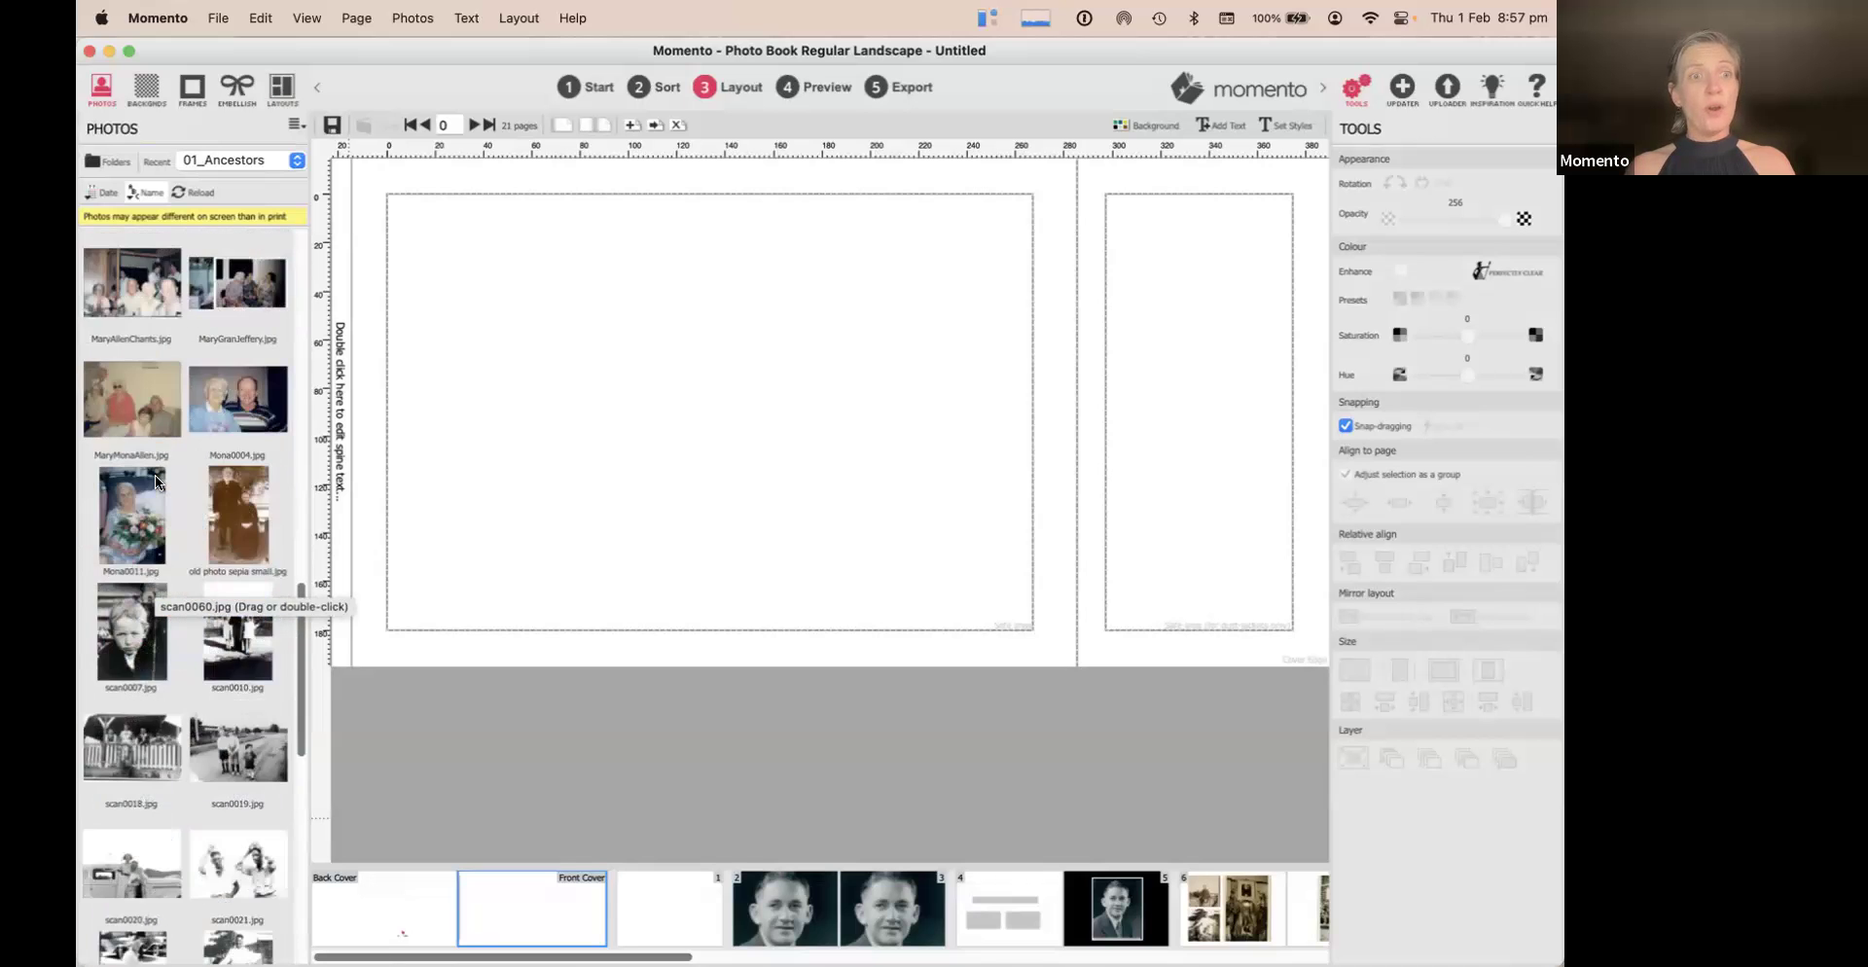
pyautogui.scroll(-8, 155, 475)
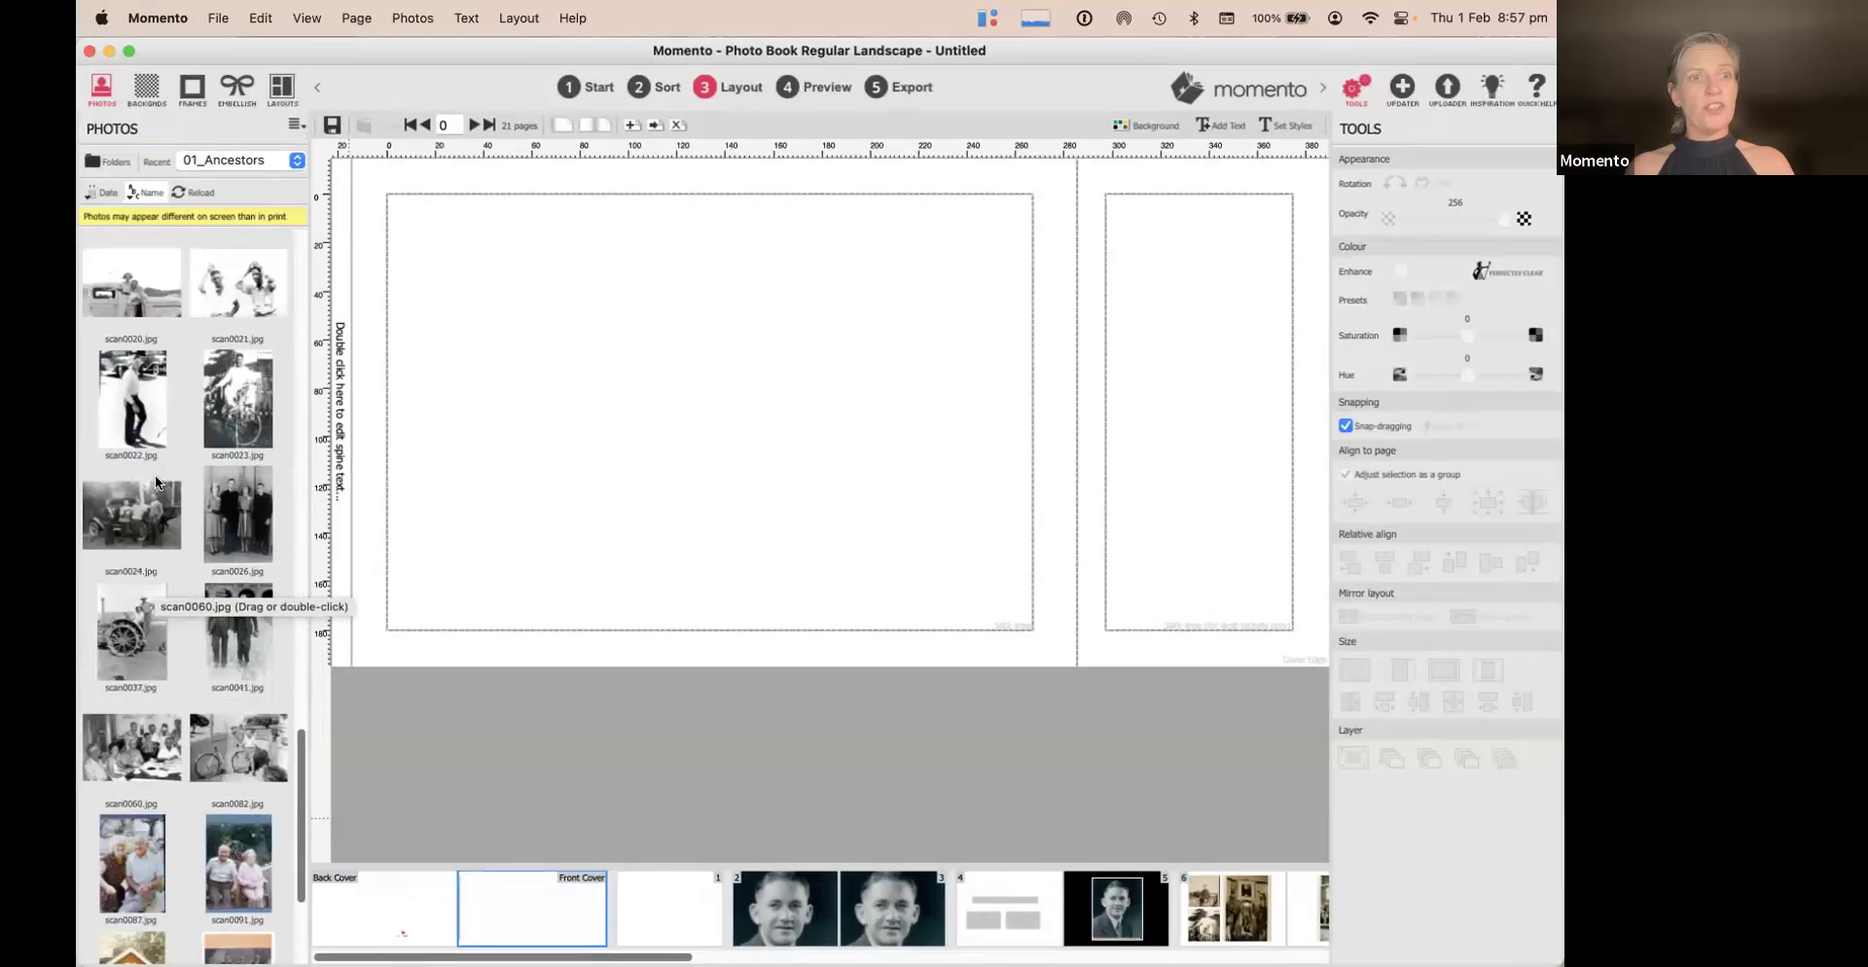
pyautogui.scroll(-2, 155, 475)
pyautogui.moveTo(143, 633); pyautogui.dragTo(751, 329)
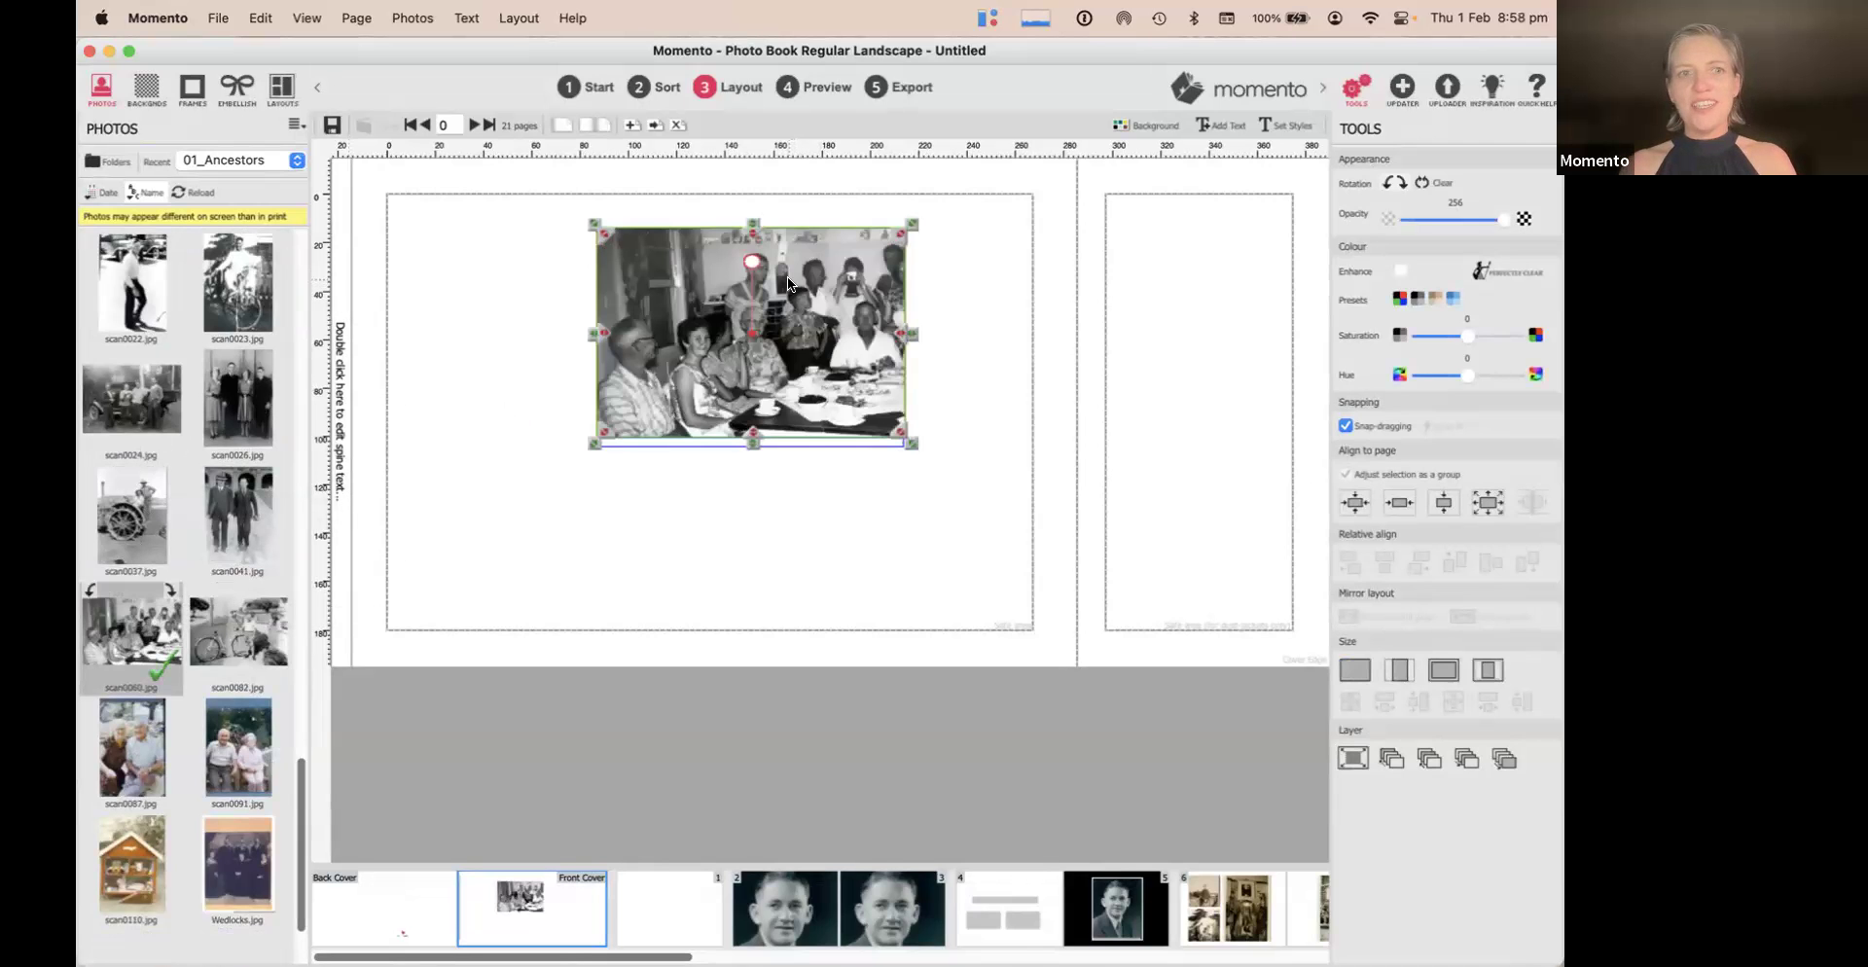
pyautogui.click(1356, 669)
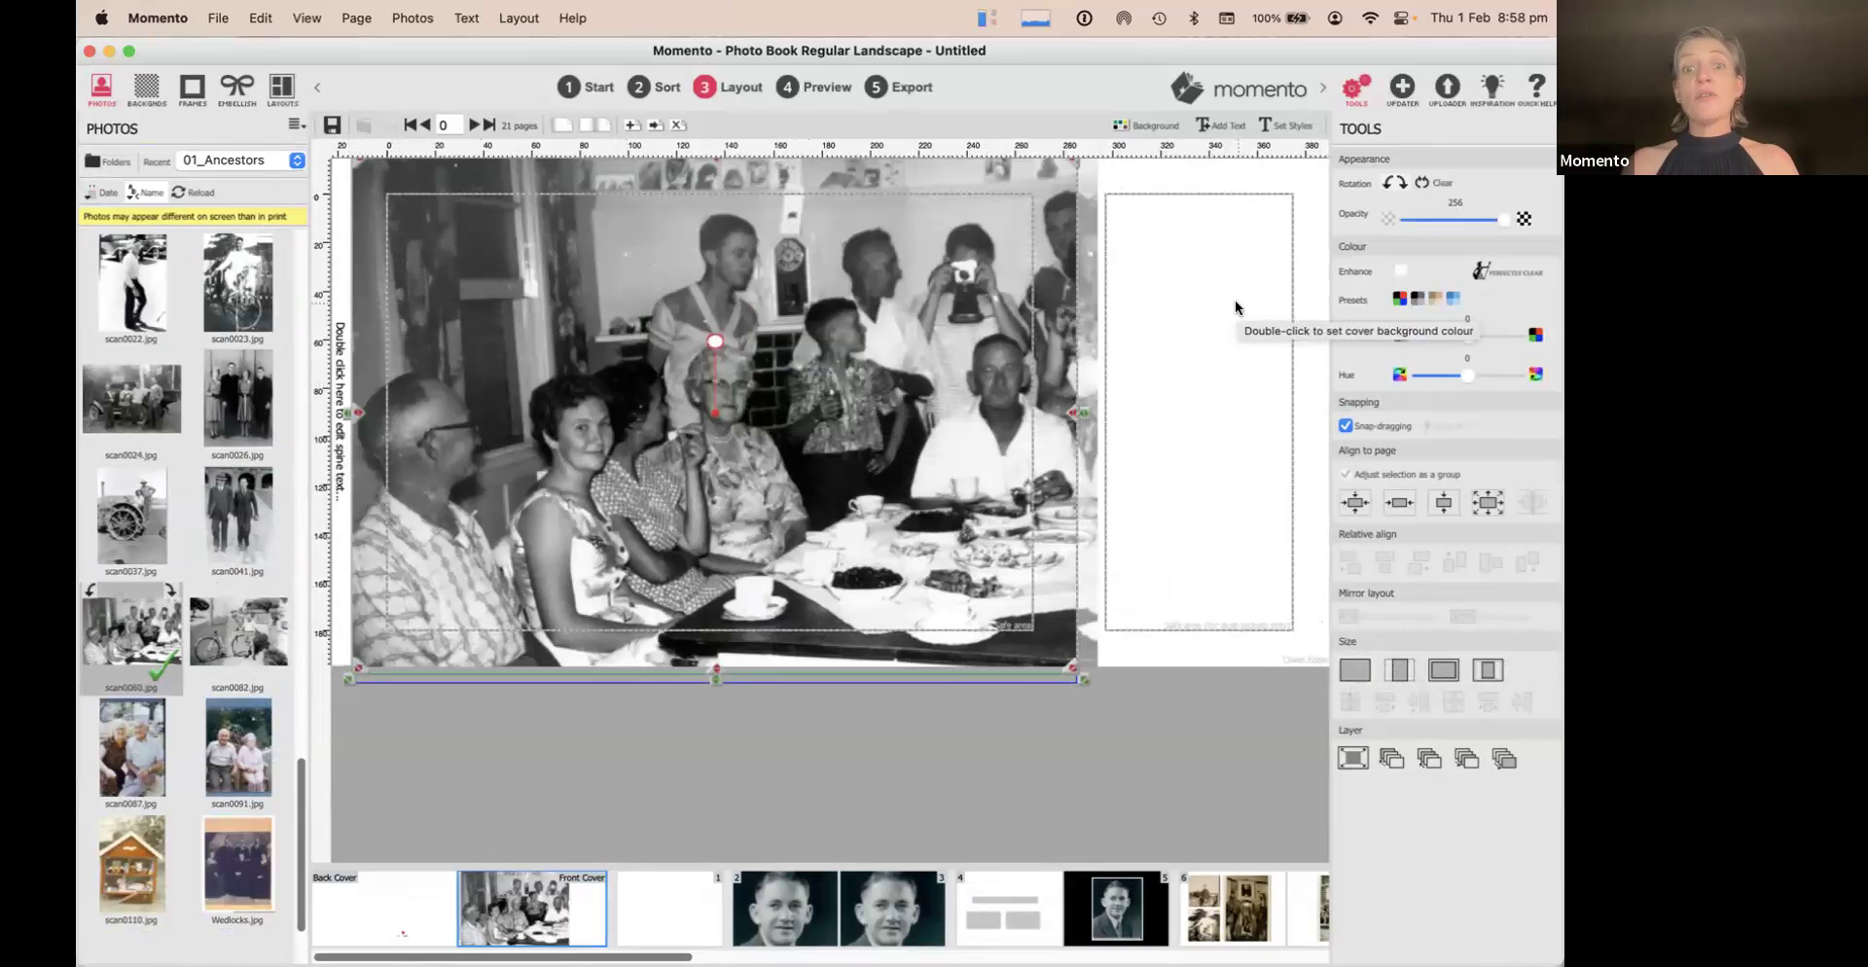
pyautogui.moveTo(779, 297); pyautogui.dragTo(734, 299)
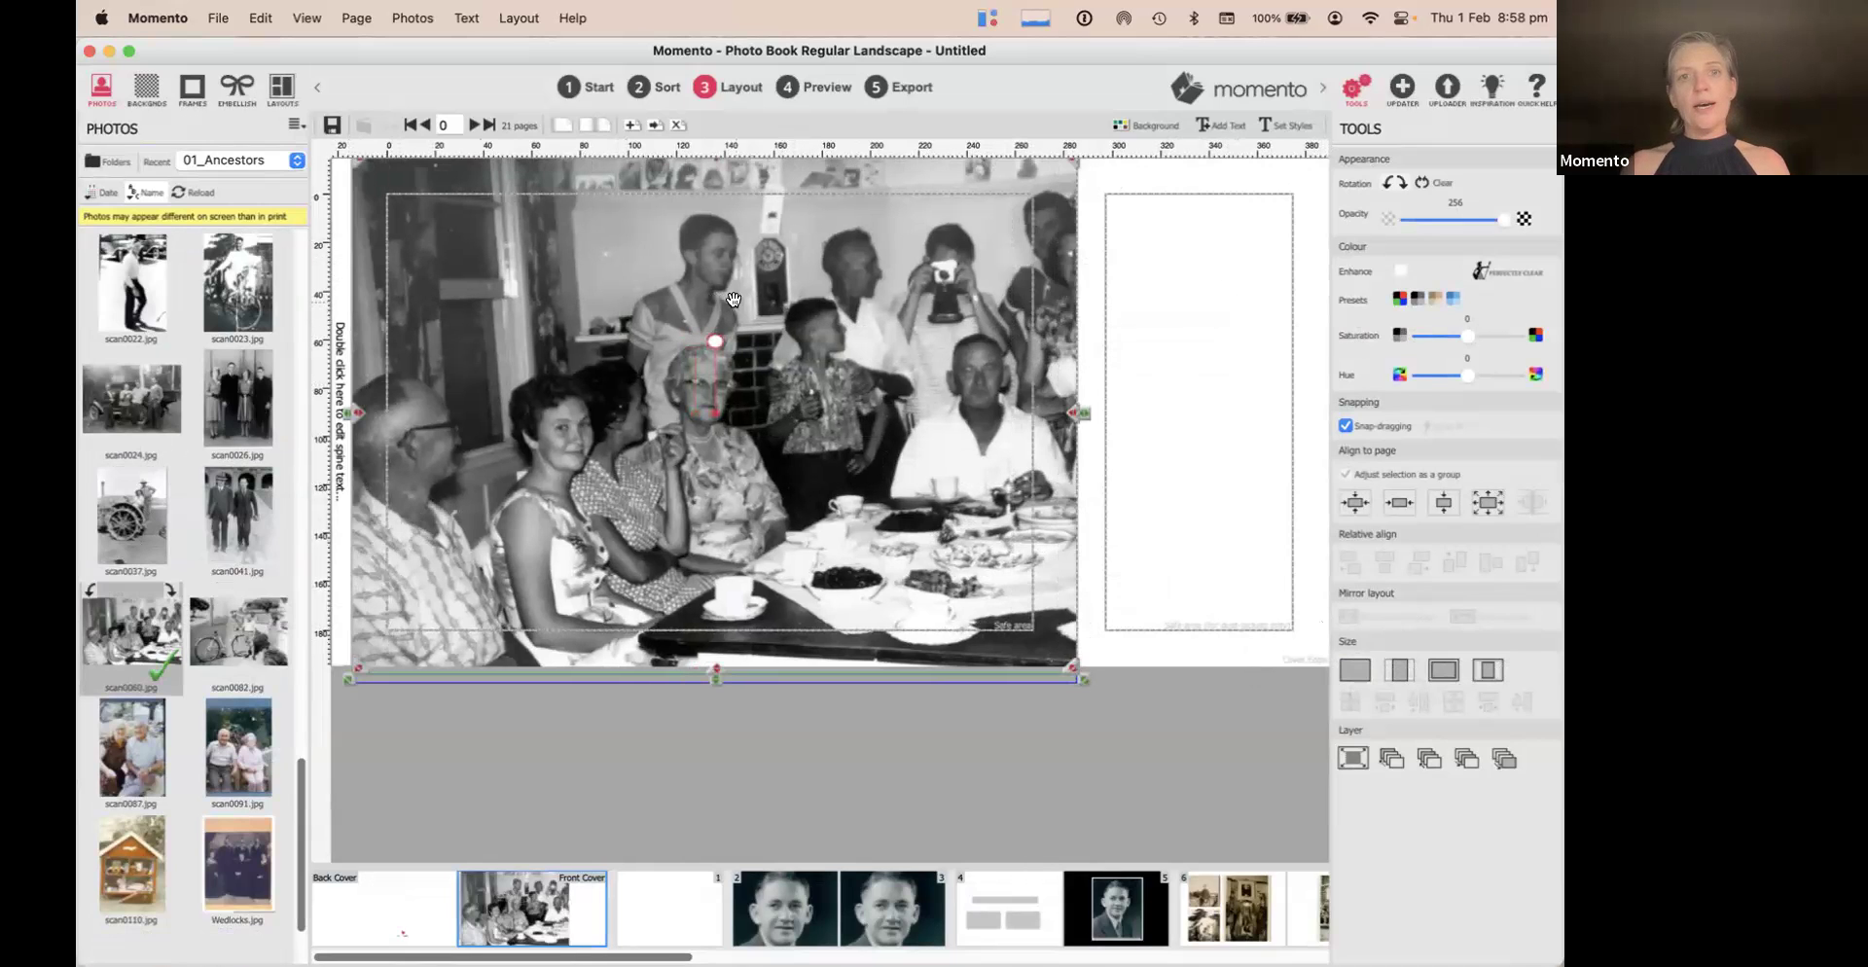
pyautogui.click(1158, 241)
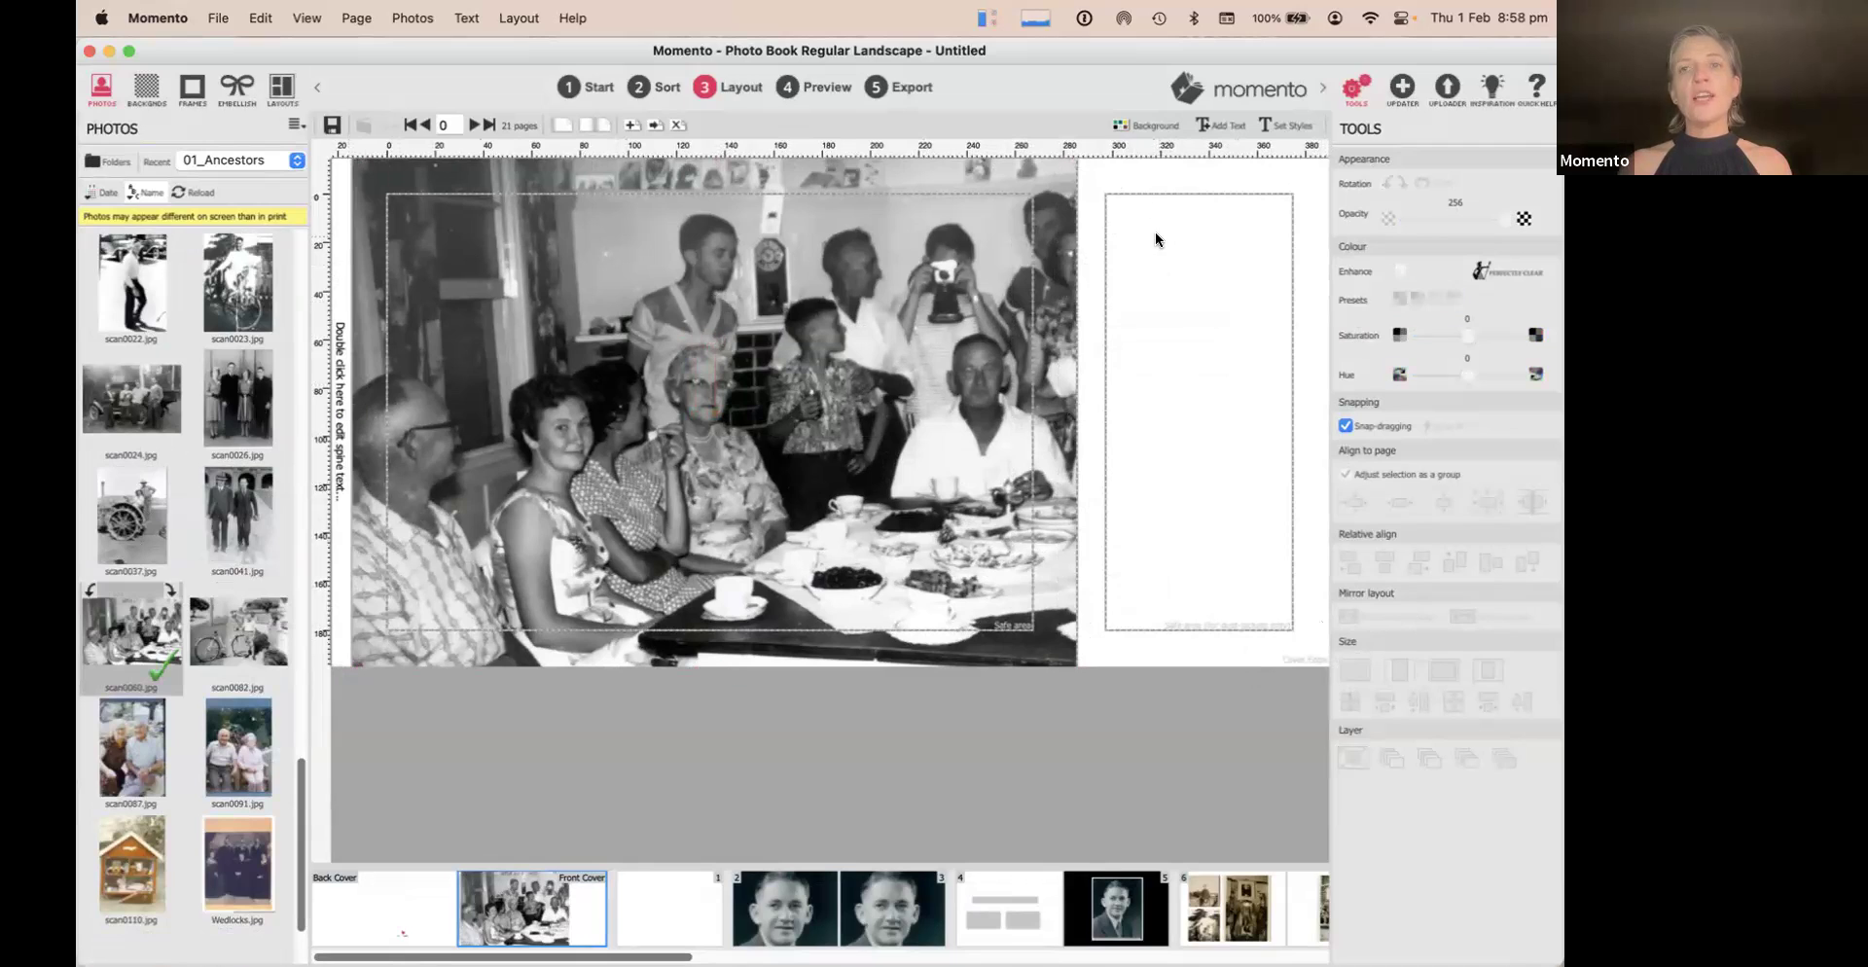
# Set the Cover Background Colour to black
pyautogui.click(1140, 127)
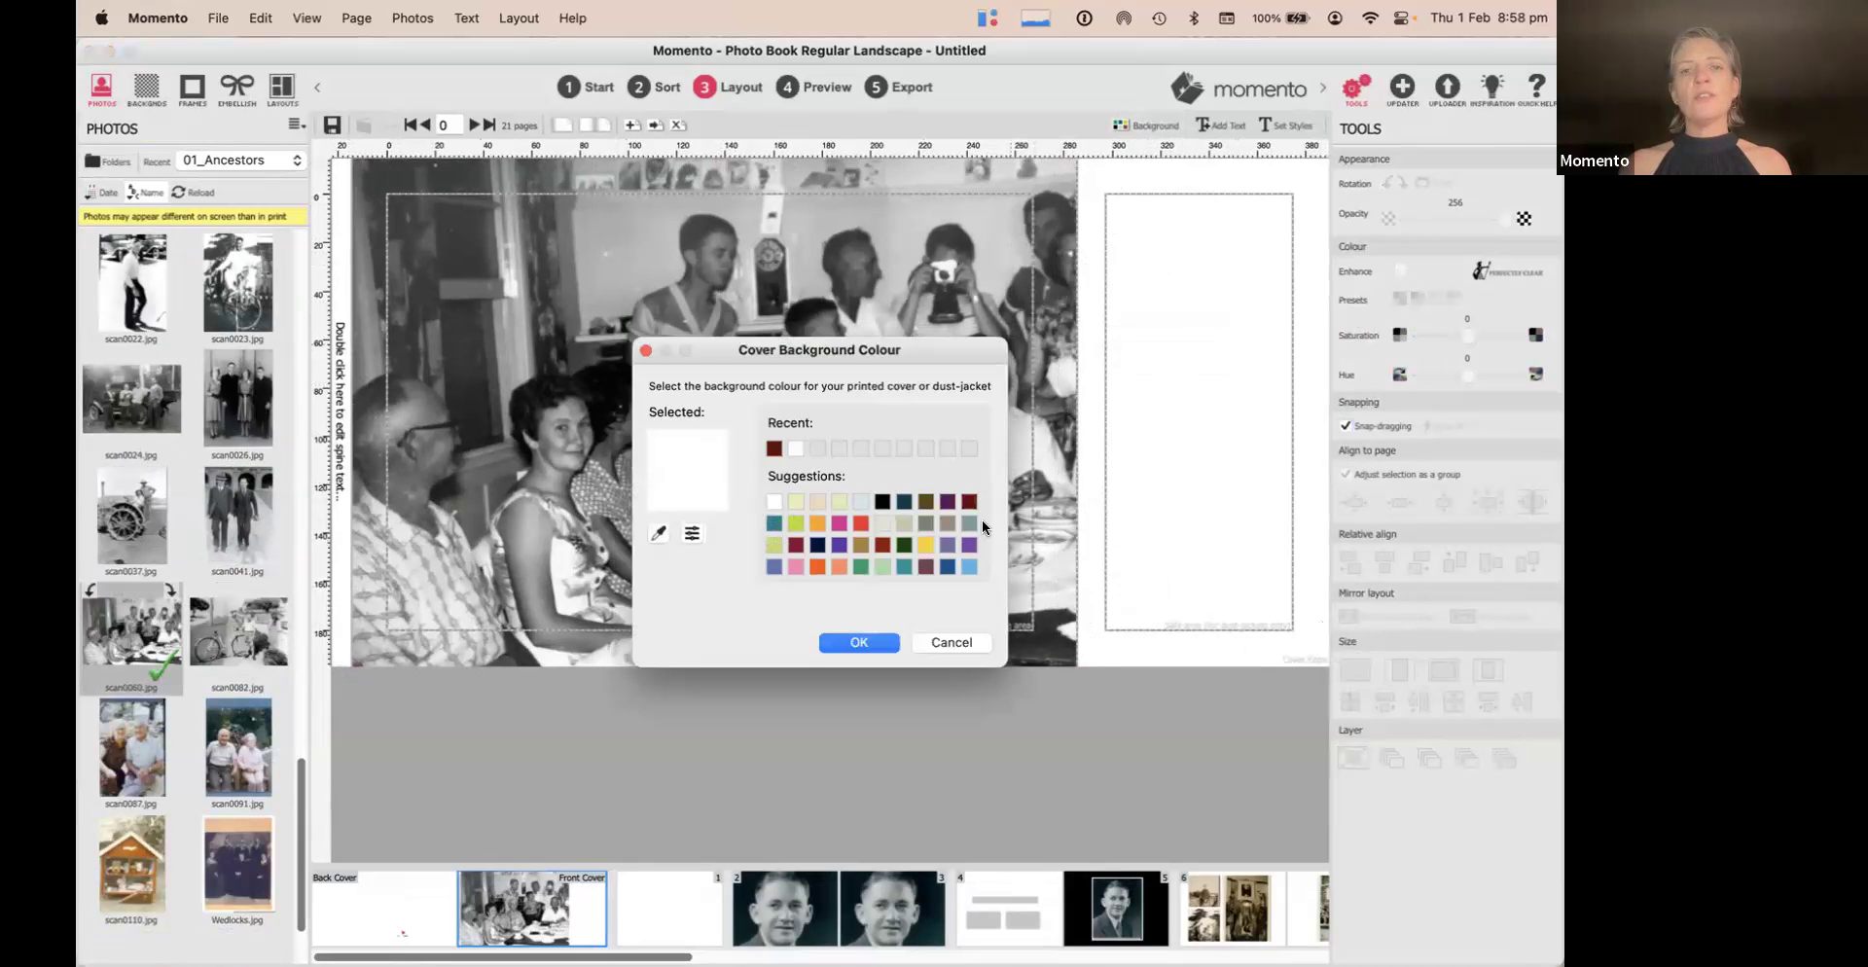
pyautogui.click(880, 501)
pyautogui.click(859, 641)
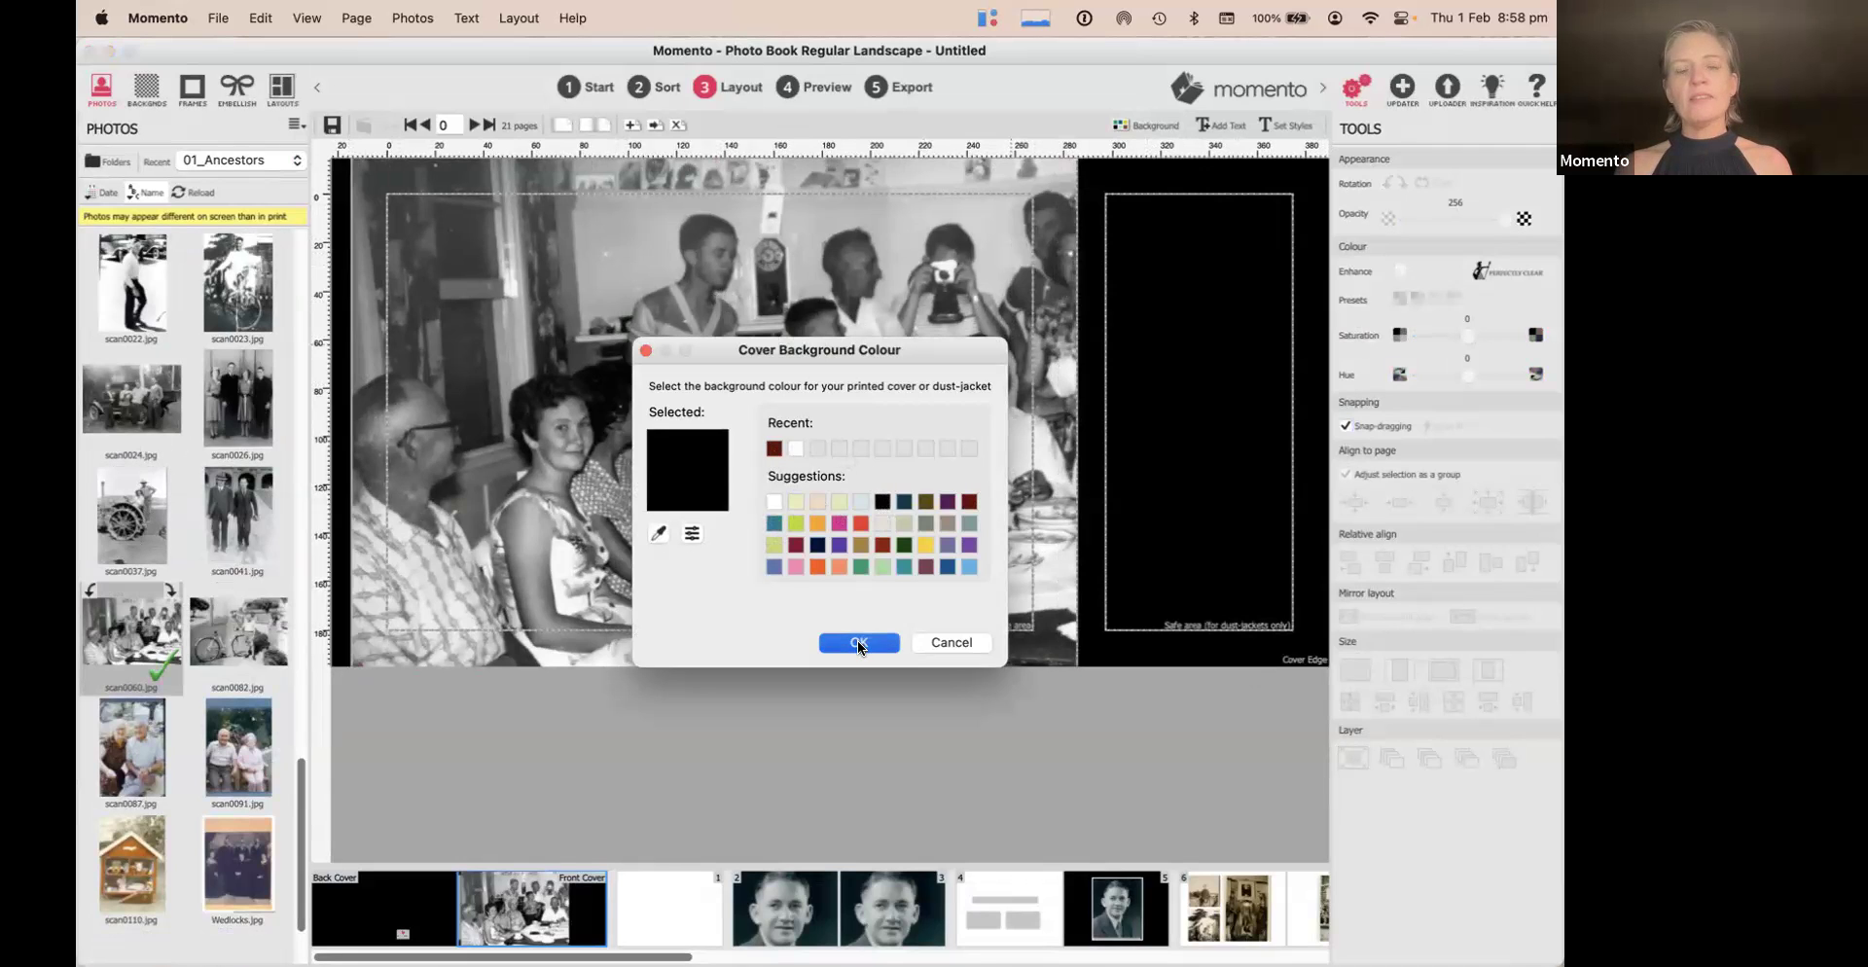
# Type JEFFERY FAMILY HISTORY as the spine title
pyautogui.doubleClick(342, 371)
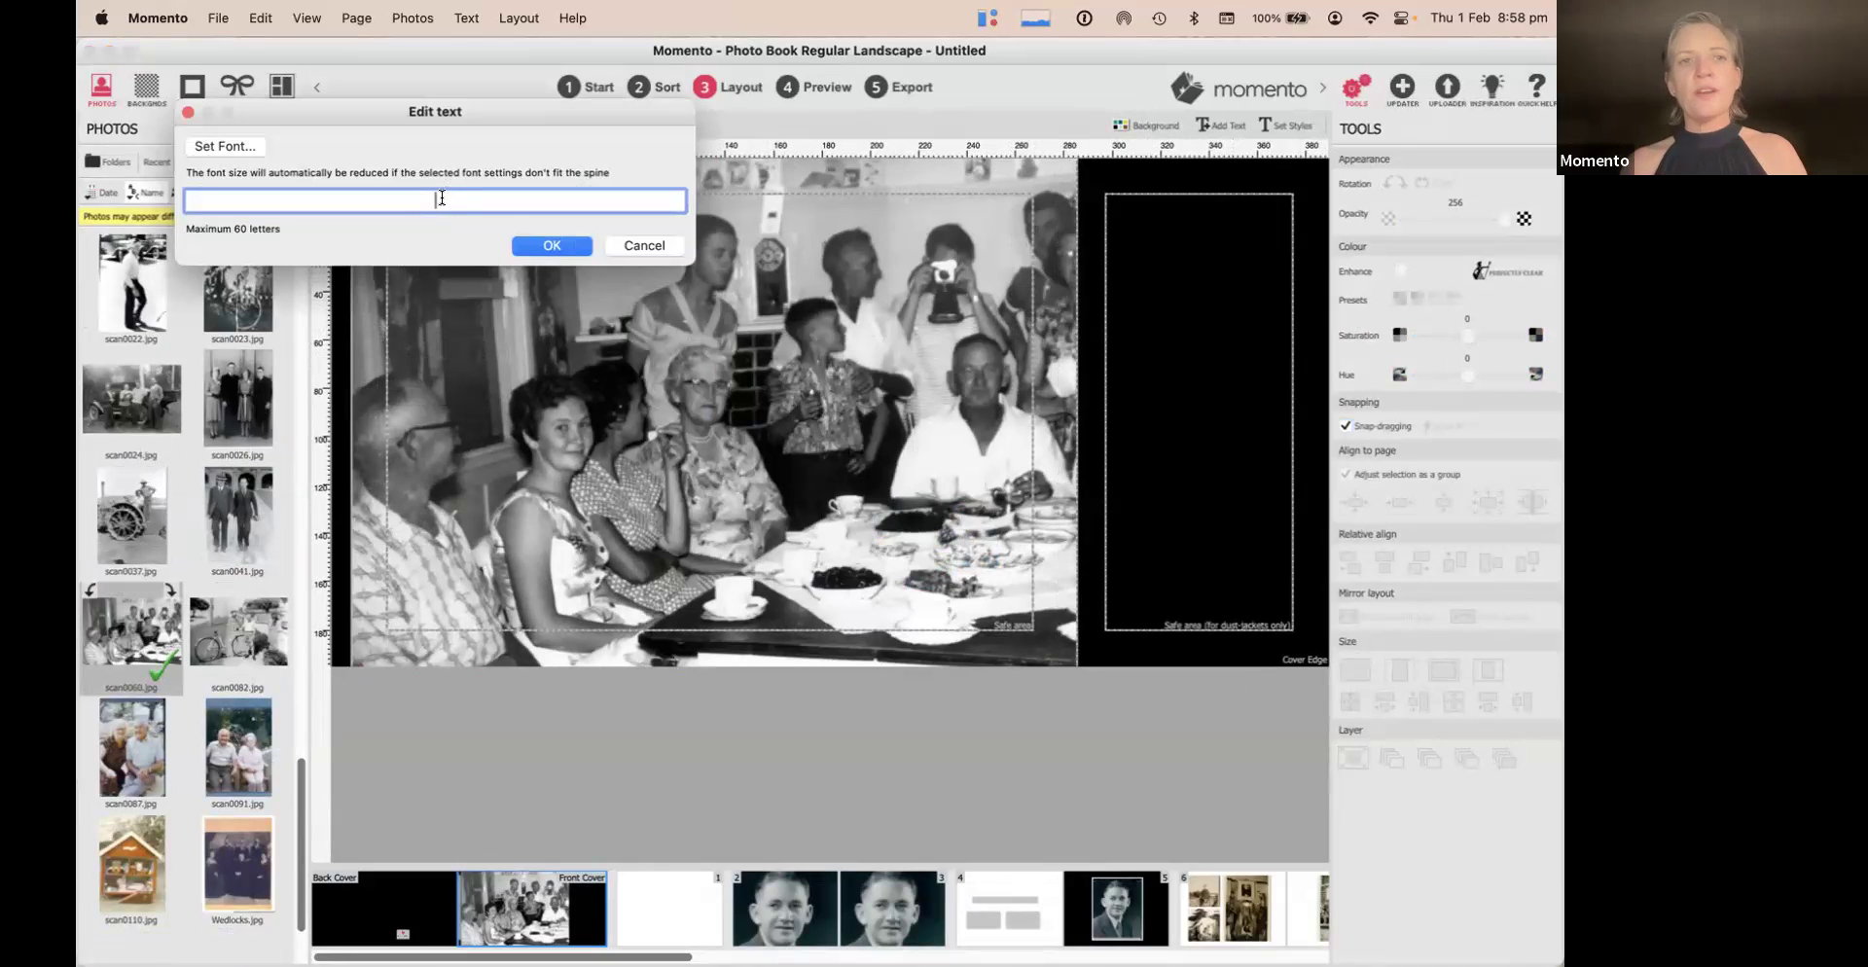
pyautogui.write('JEFFERY FAMILY')
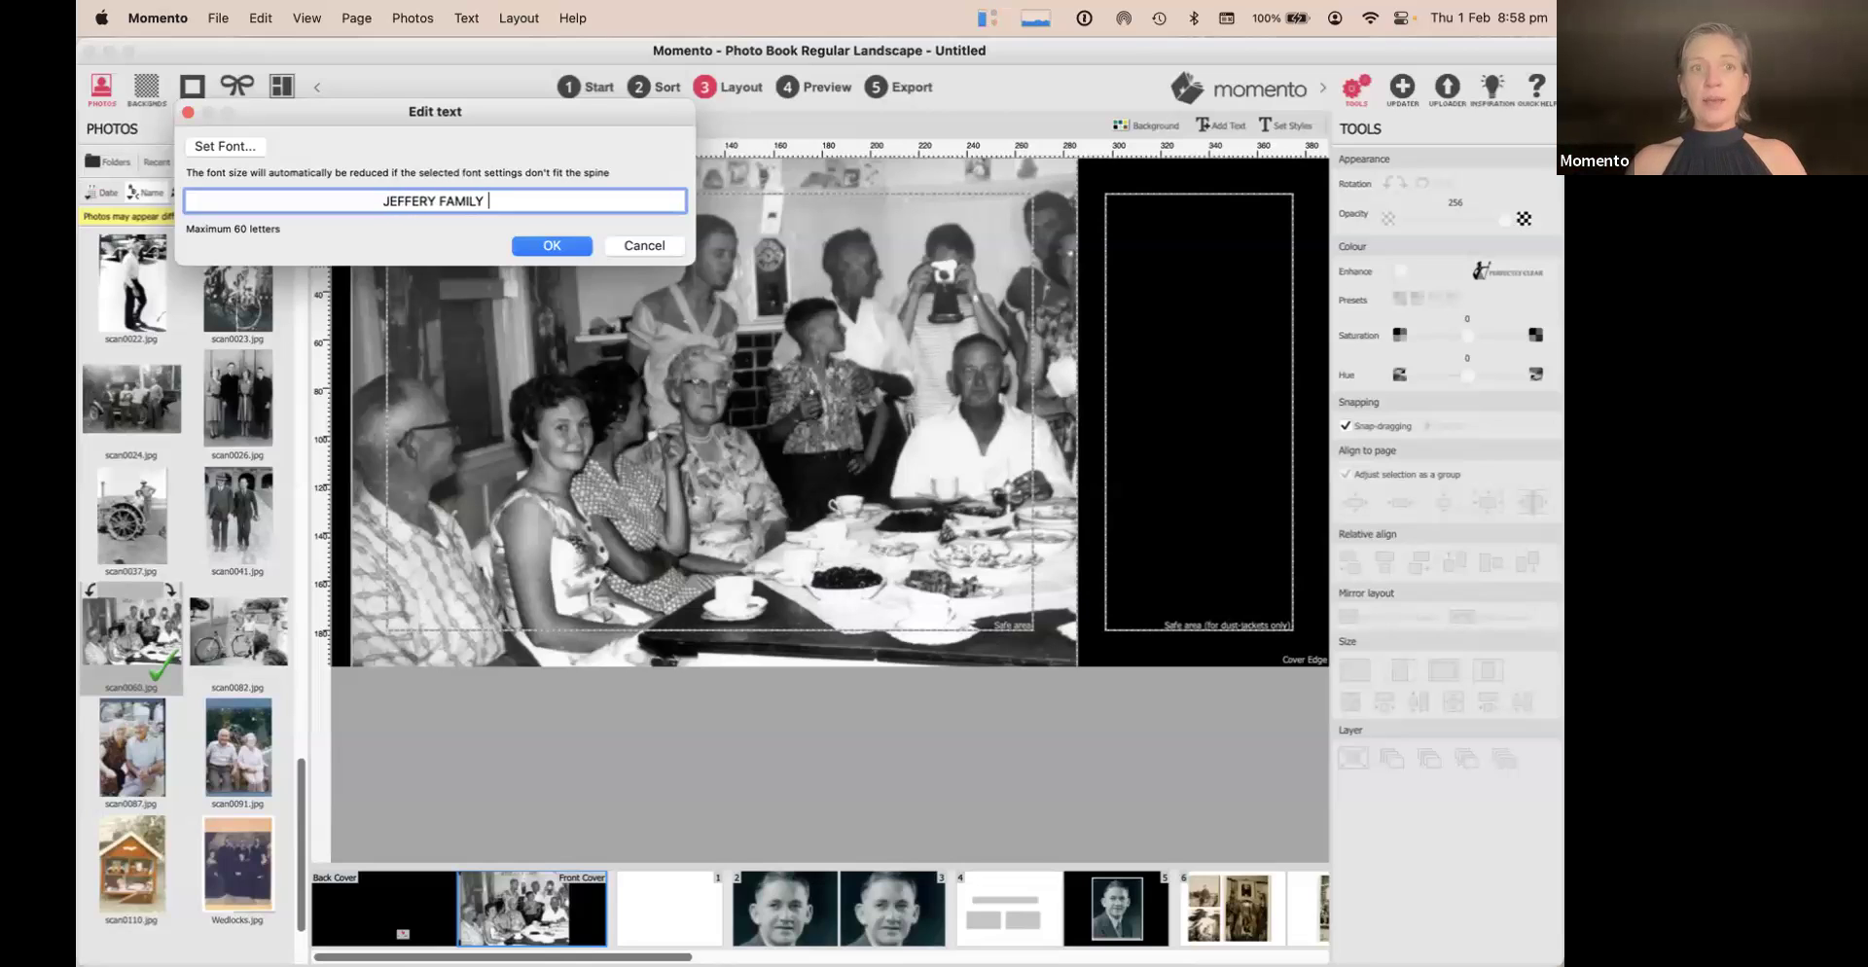
pyautogui.write('HIS')
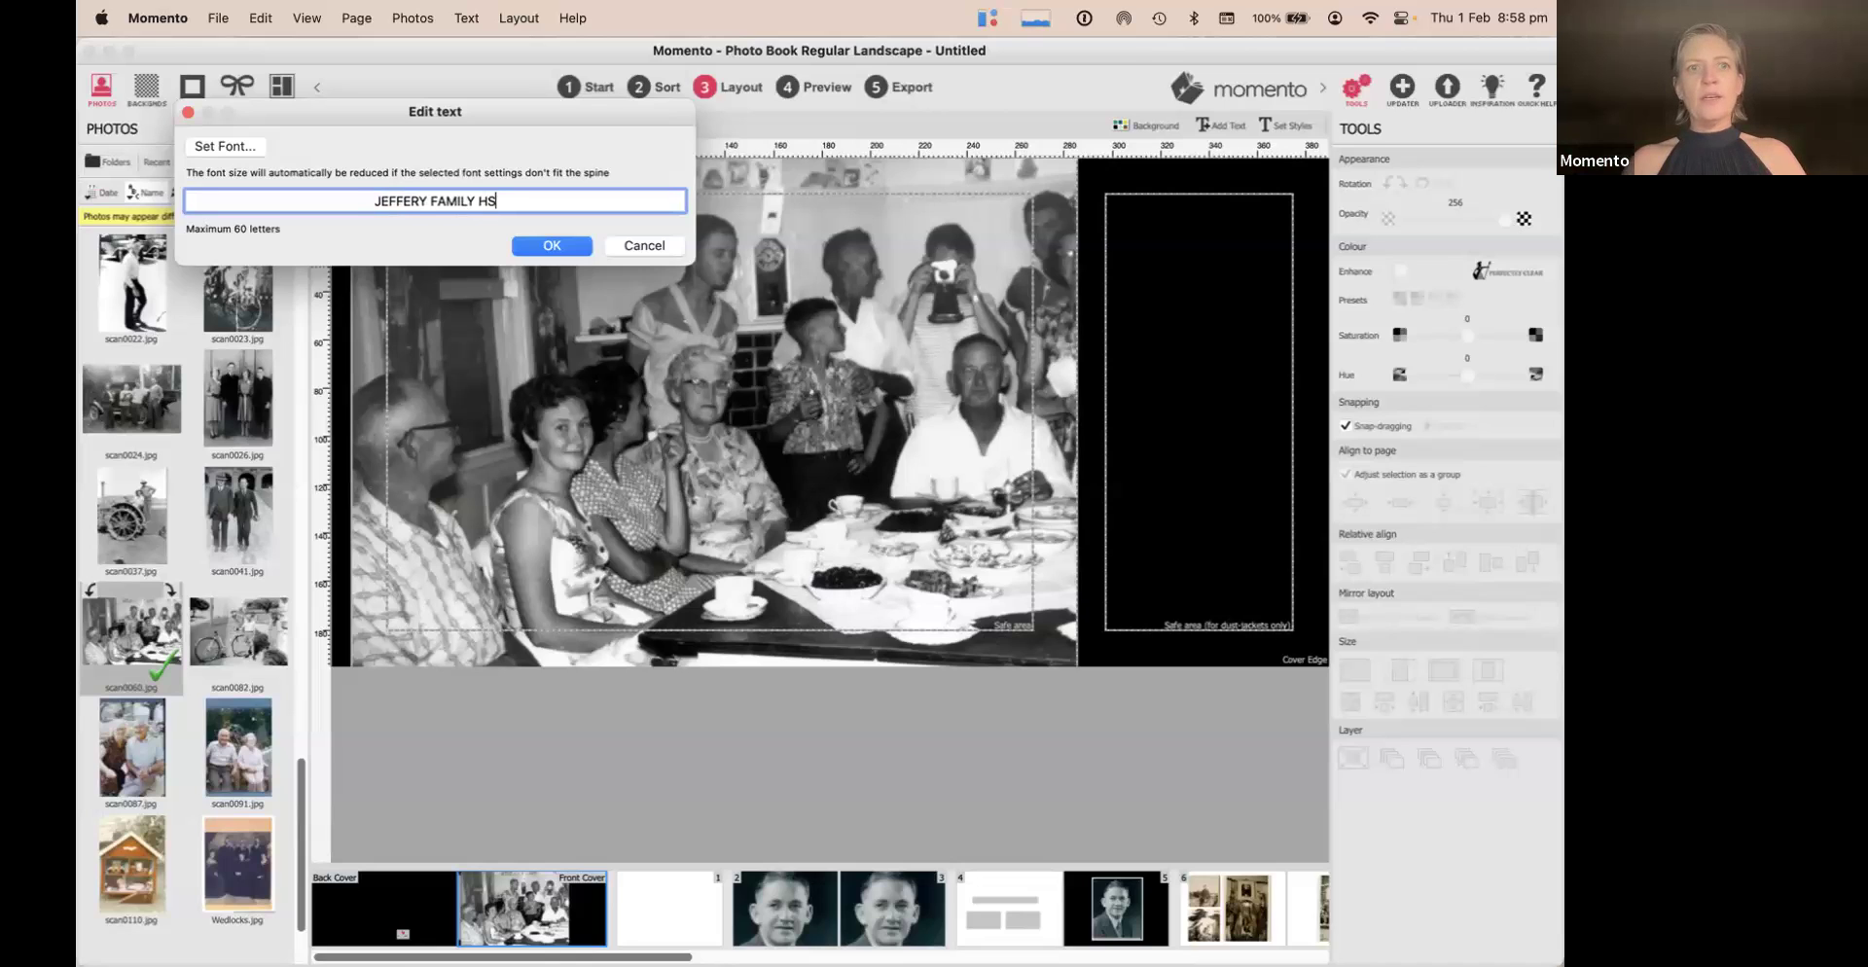
pyautogui.write('TORY')
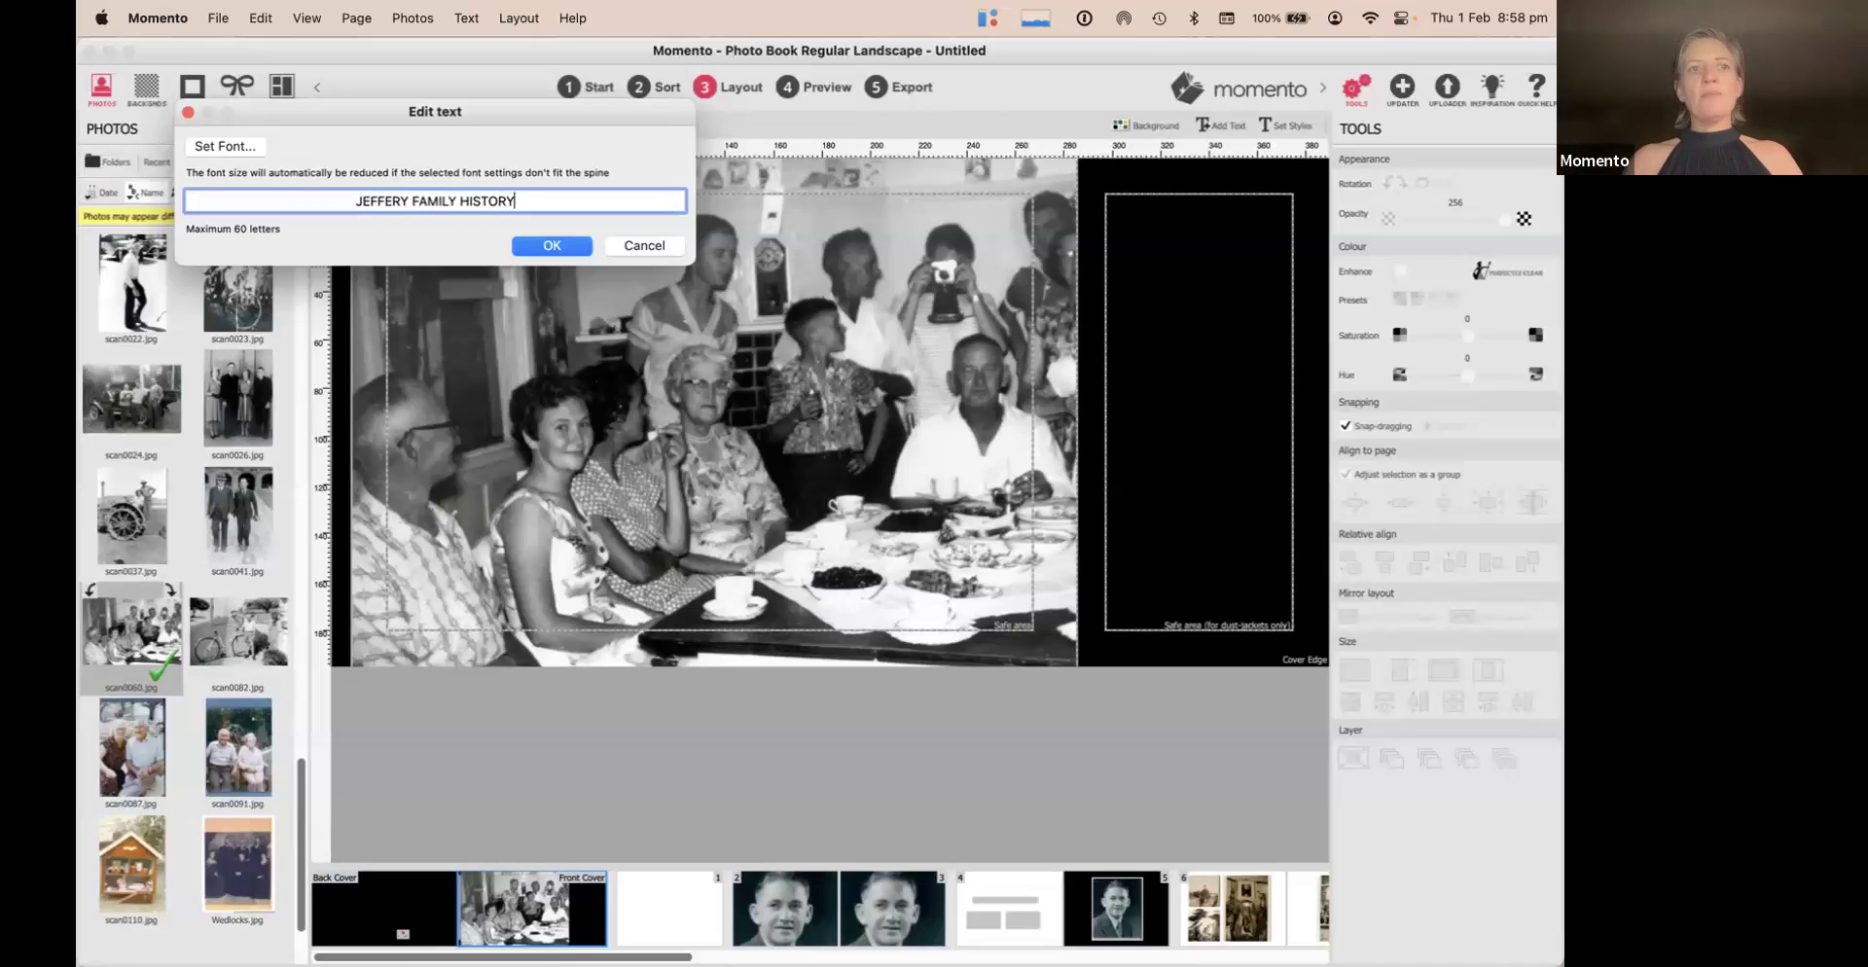
# Set the spine title to BROLIMO font in white and apply it to the spine
pyautogui.doubleClick(438, 201)
pyautogui.tripleClick(383, 197)
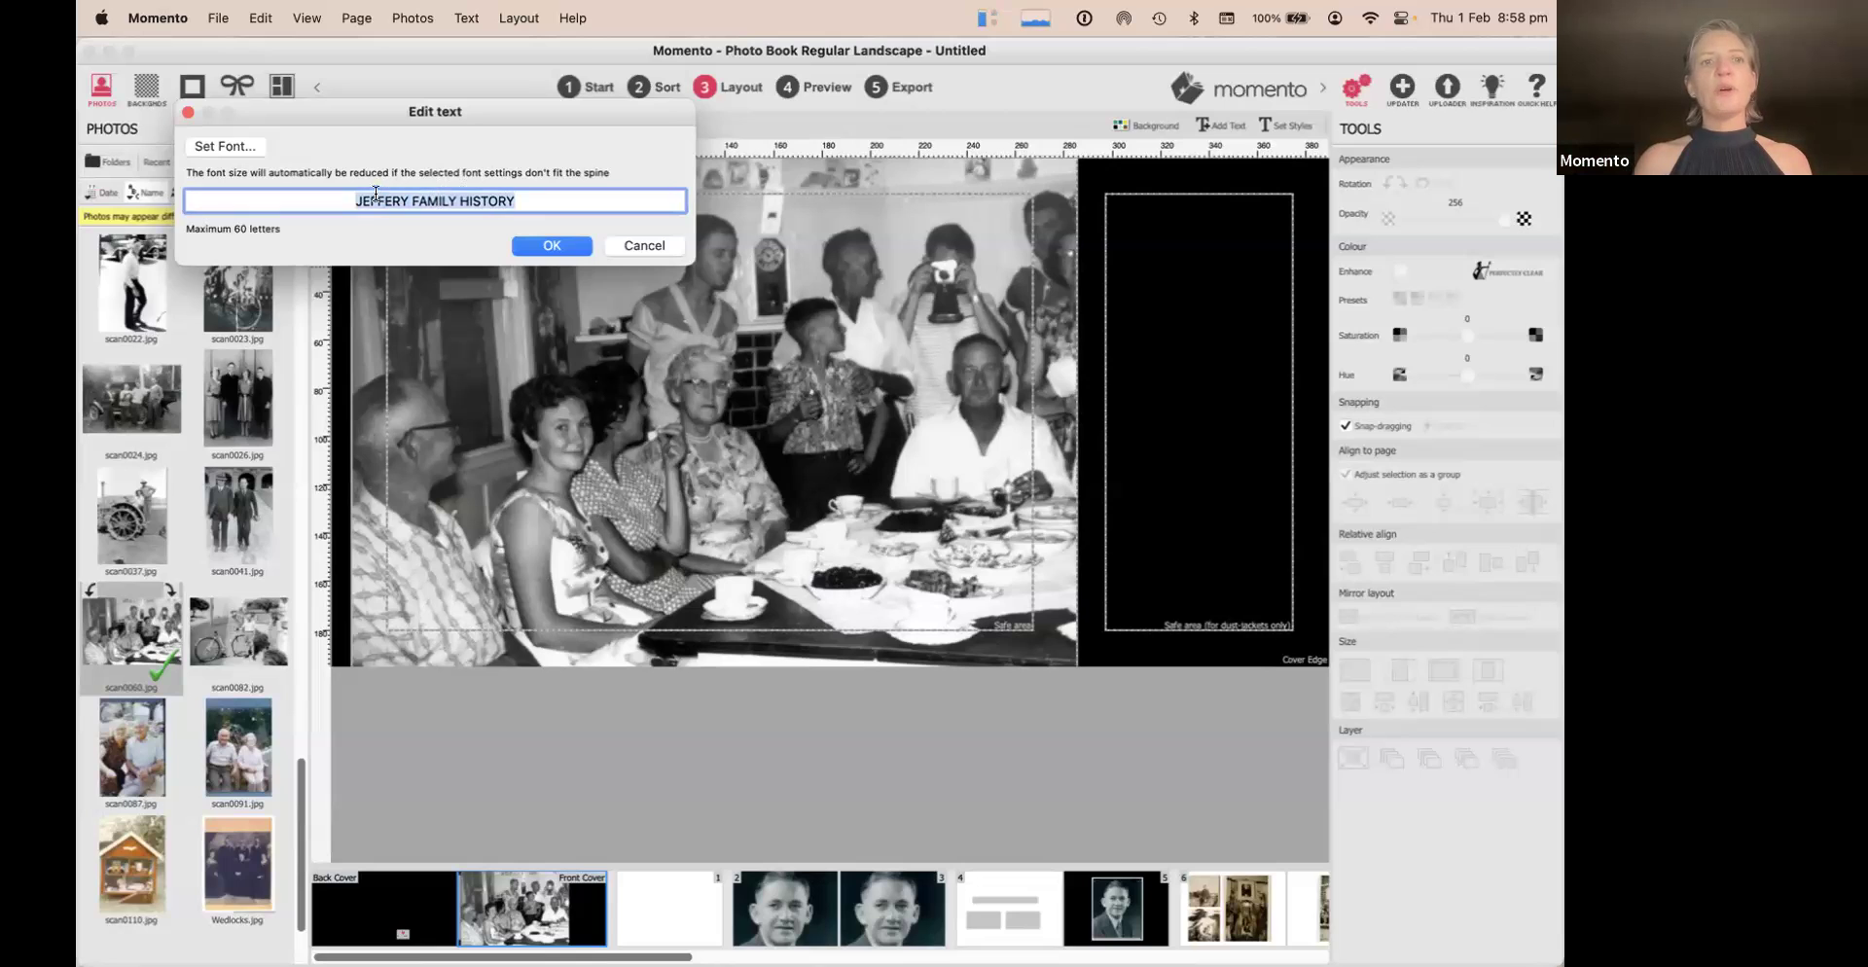
pyautogui.click(208, 153)
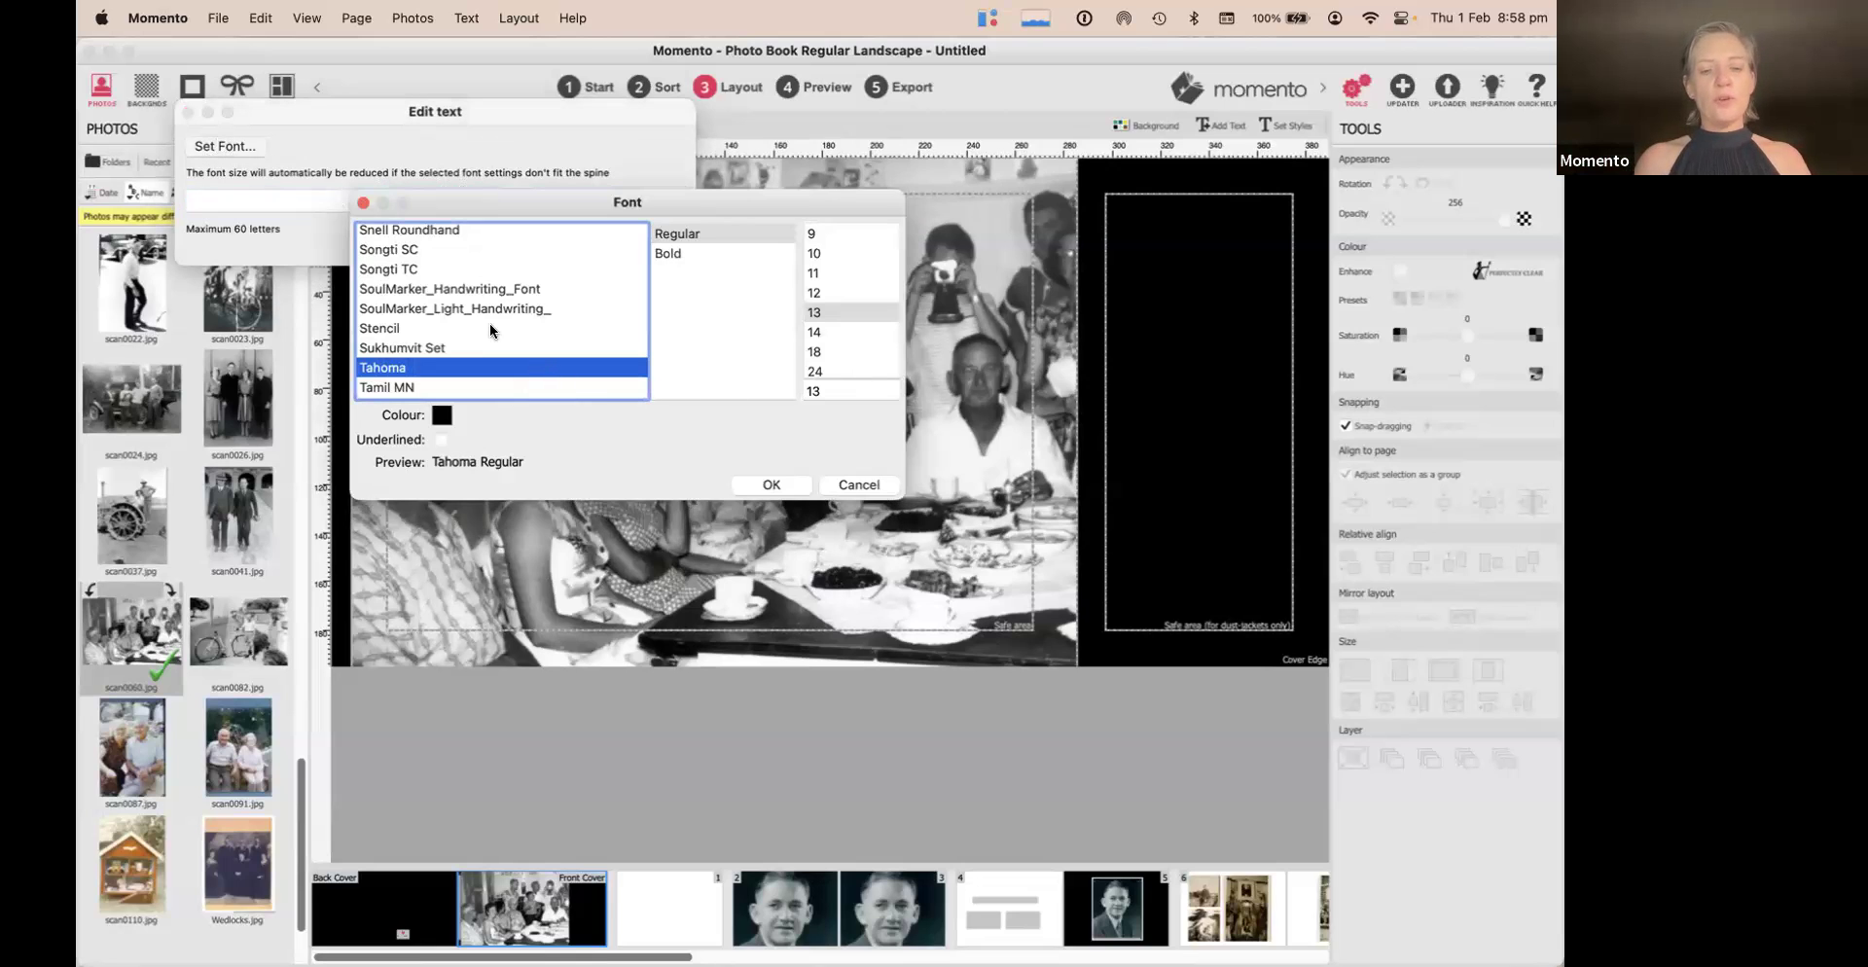
pyautogui.press('b')
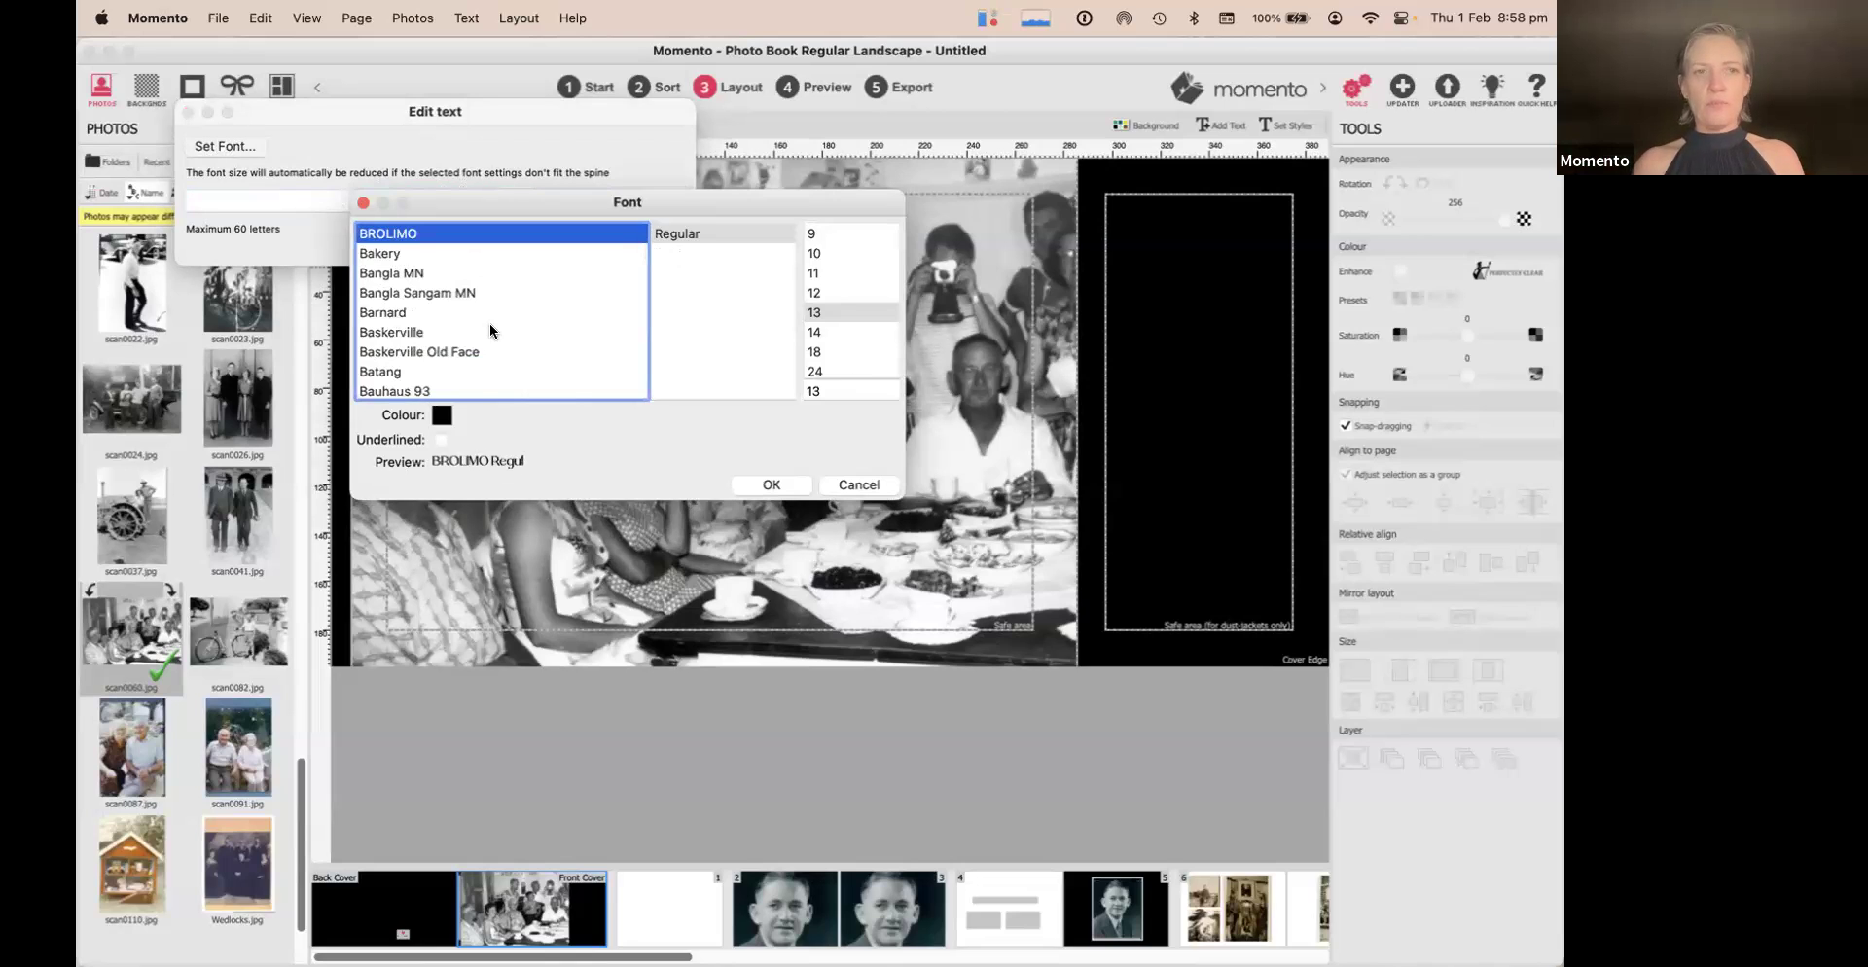
pyautogui.click(443, 415)
pyautogui.click(568, 335)
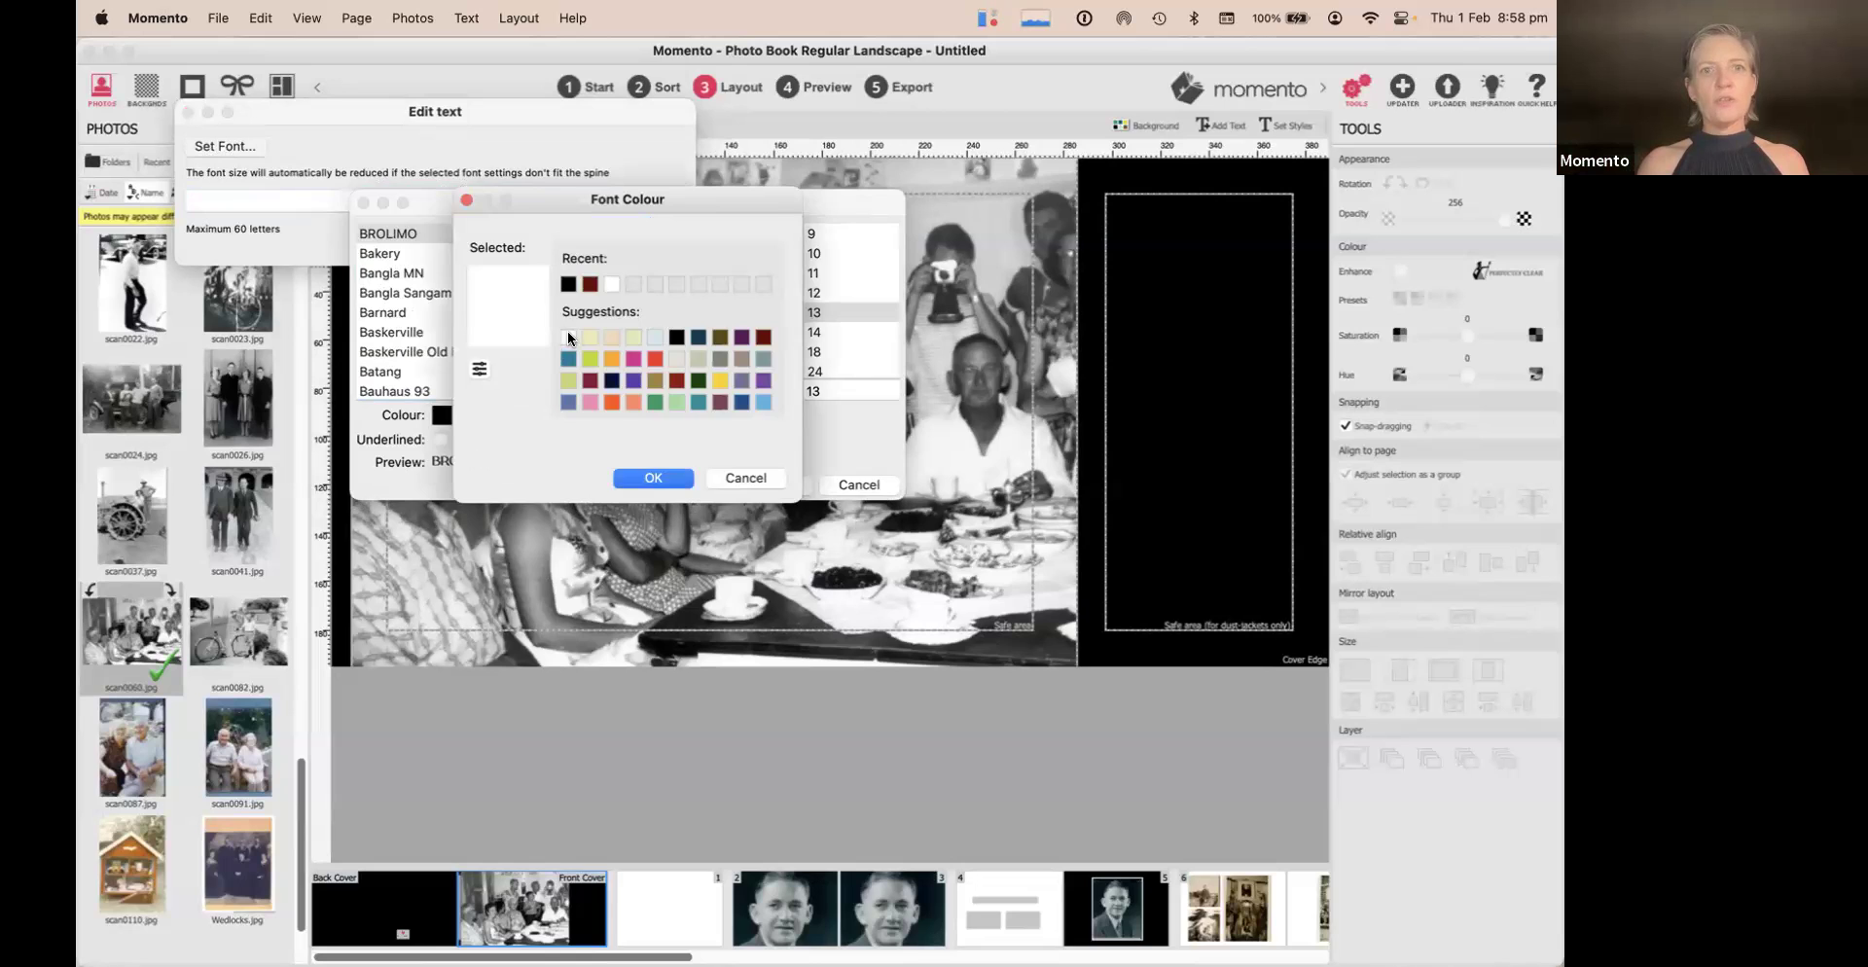
pyautogui.click(650, 476)
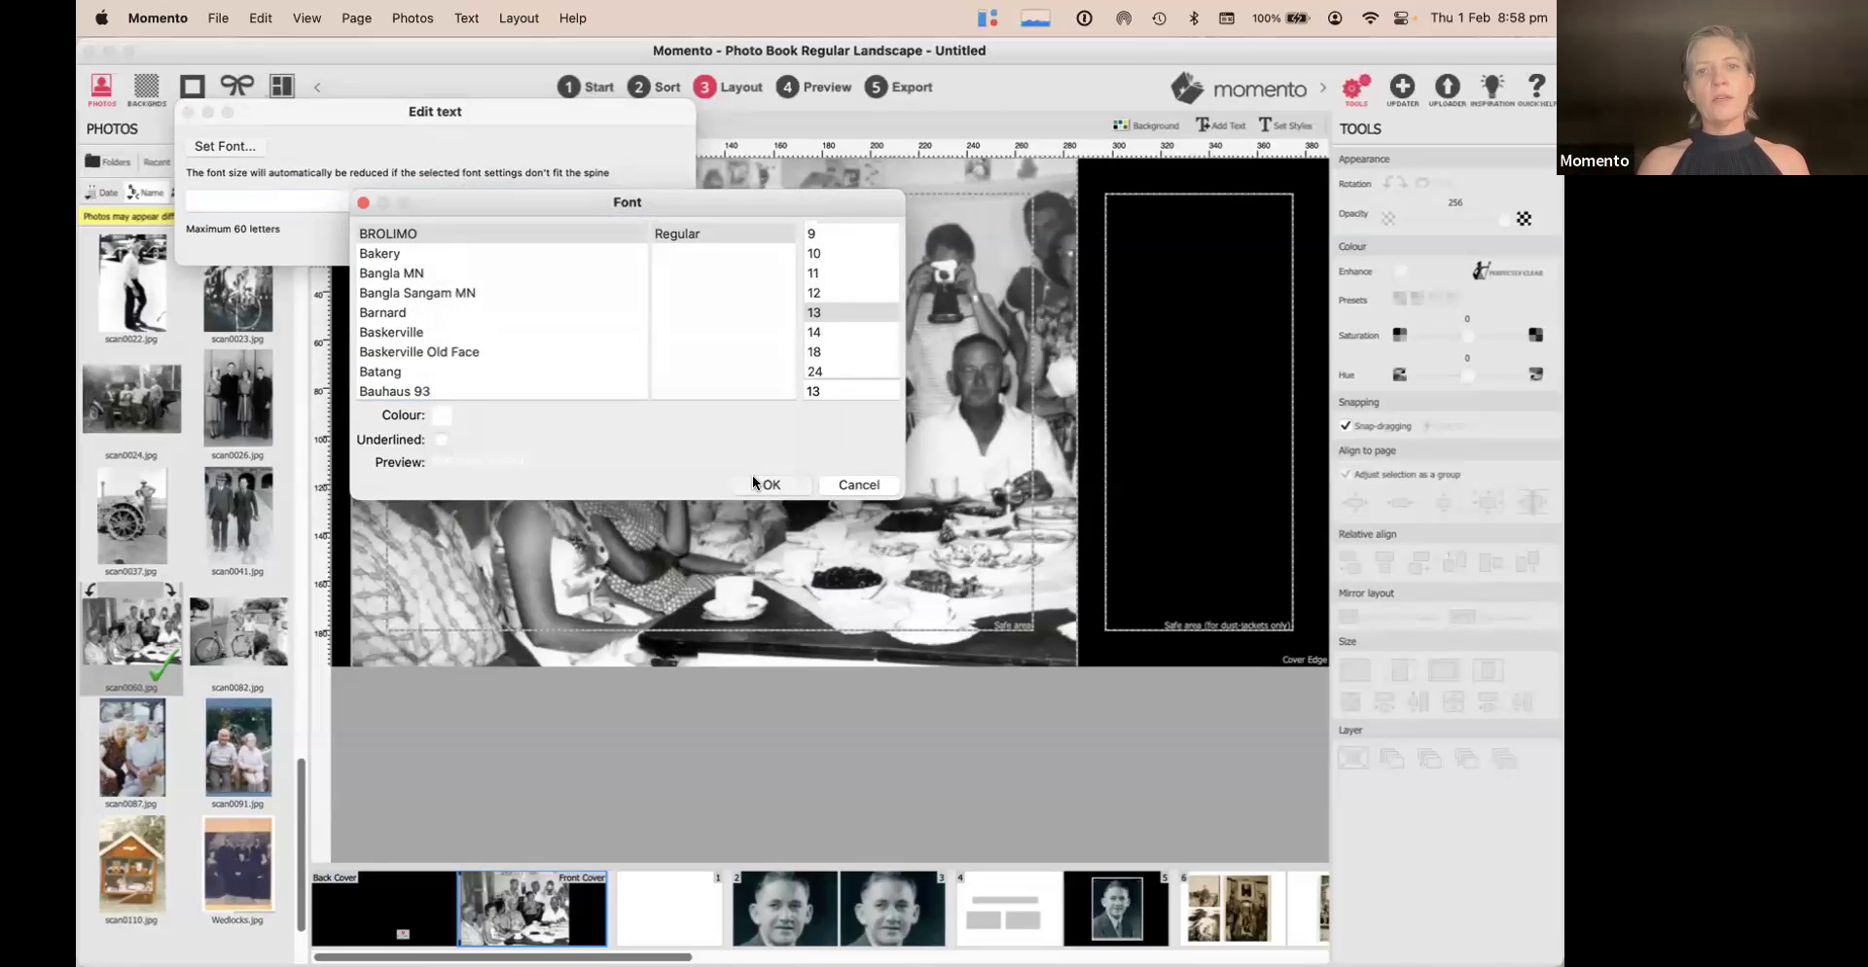
pyautogui.click(751, 475)
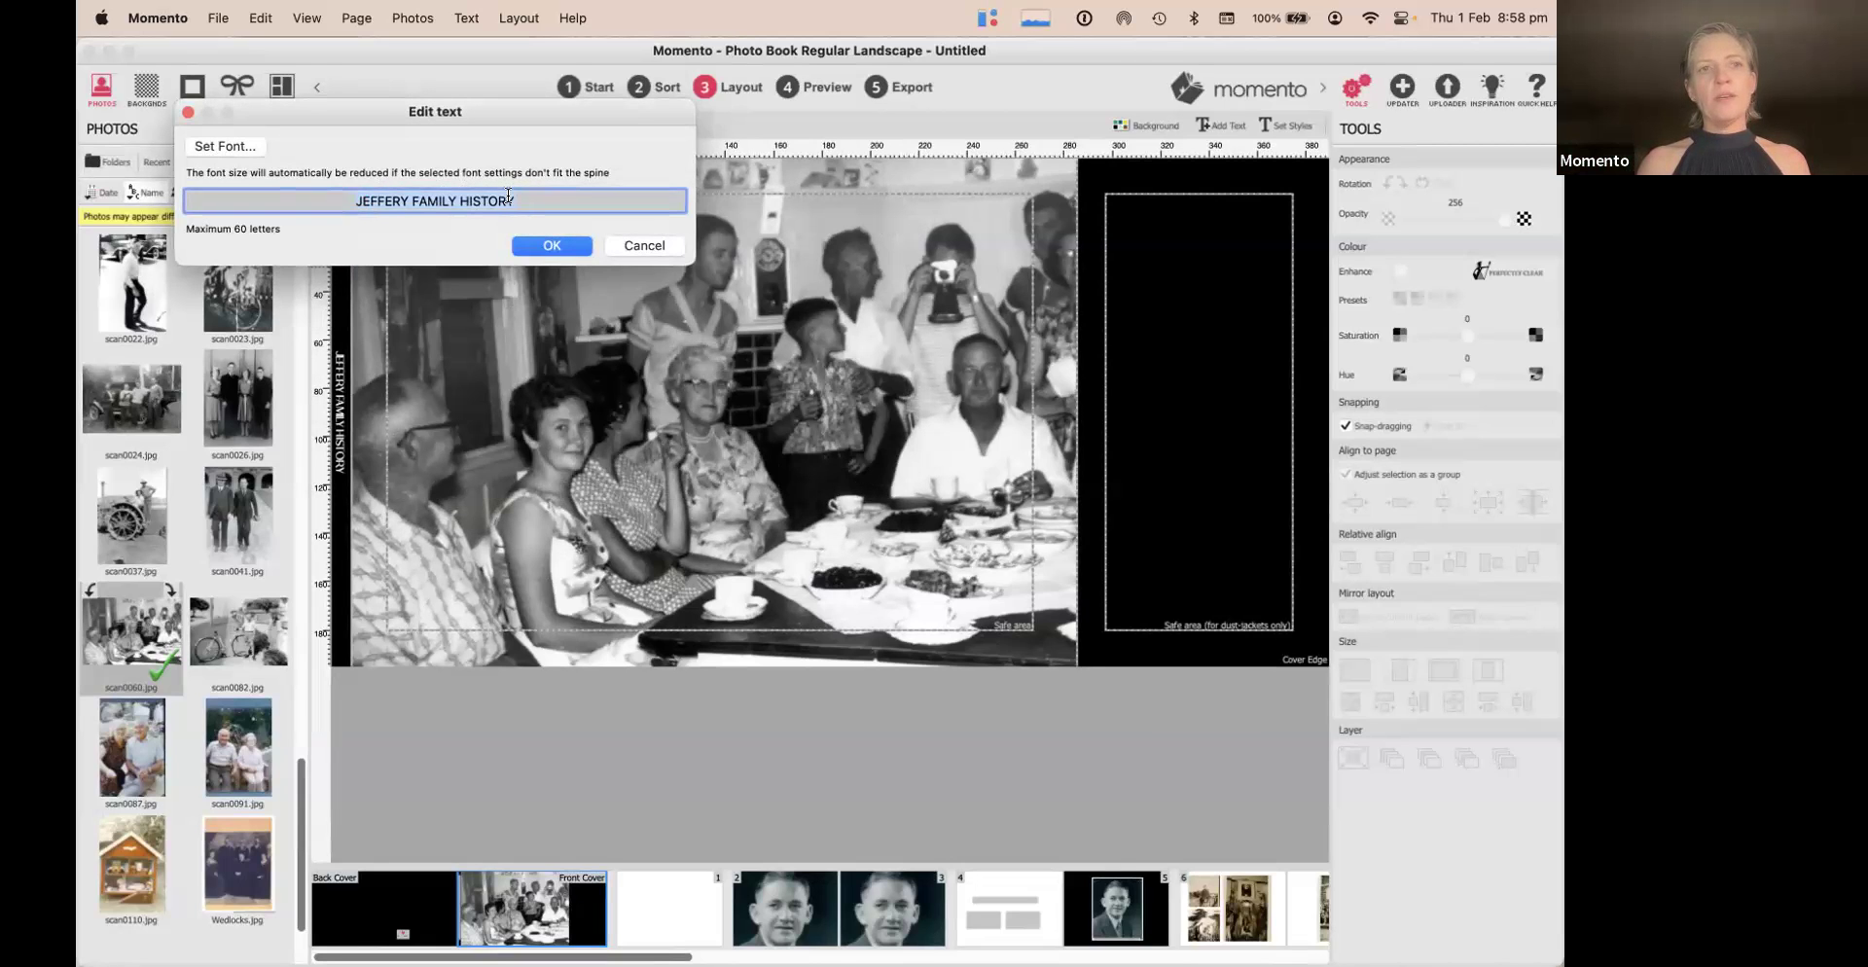
pyautogui.click(541, 241)
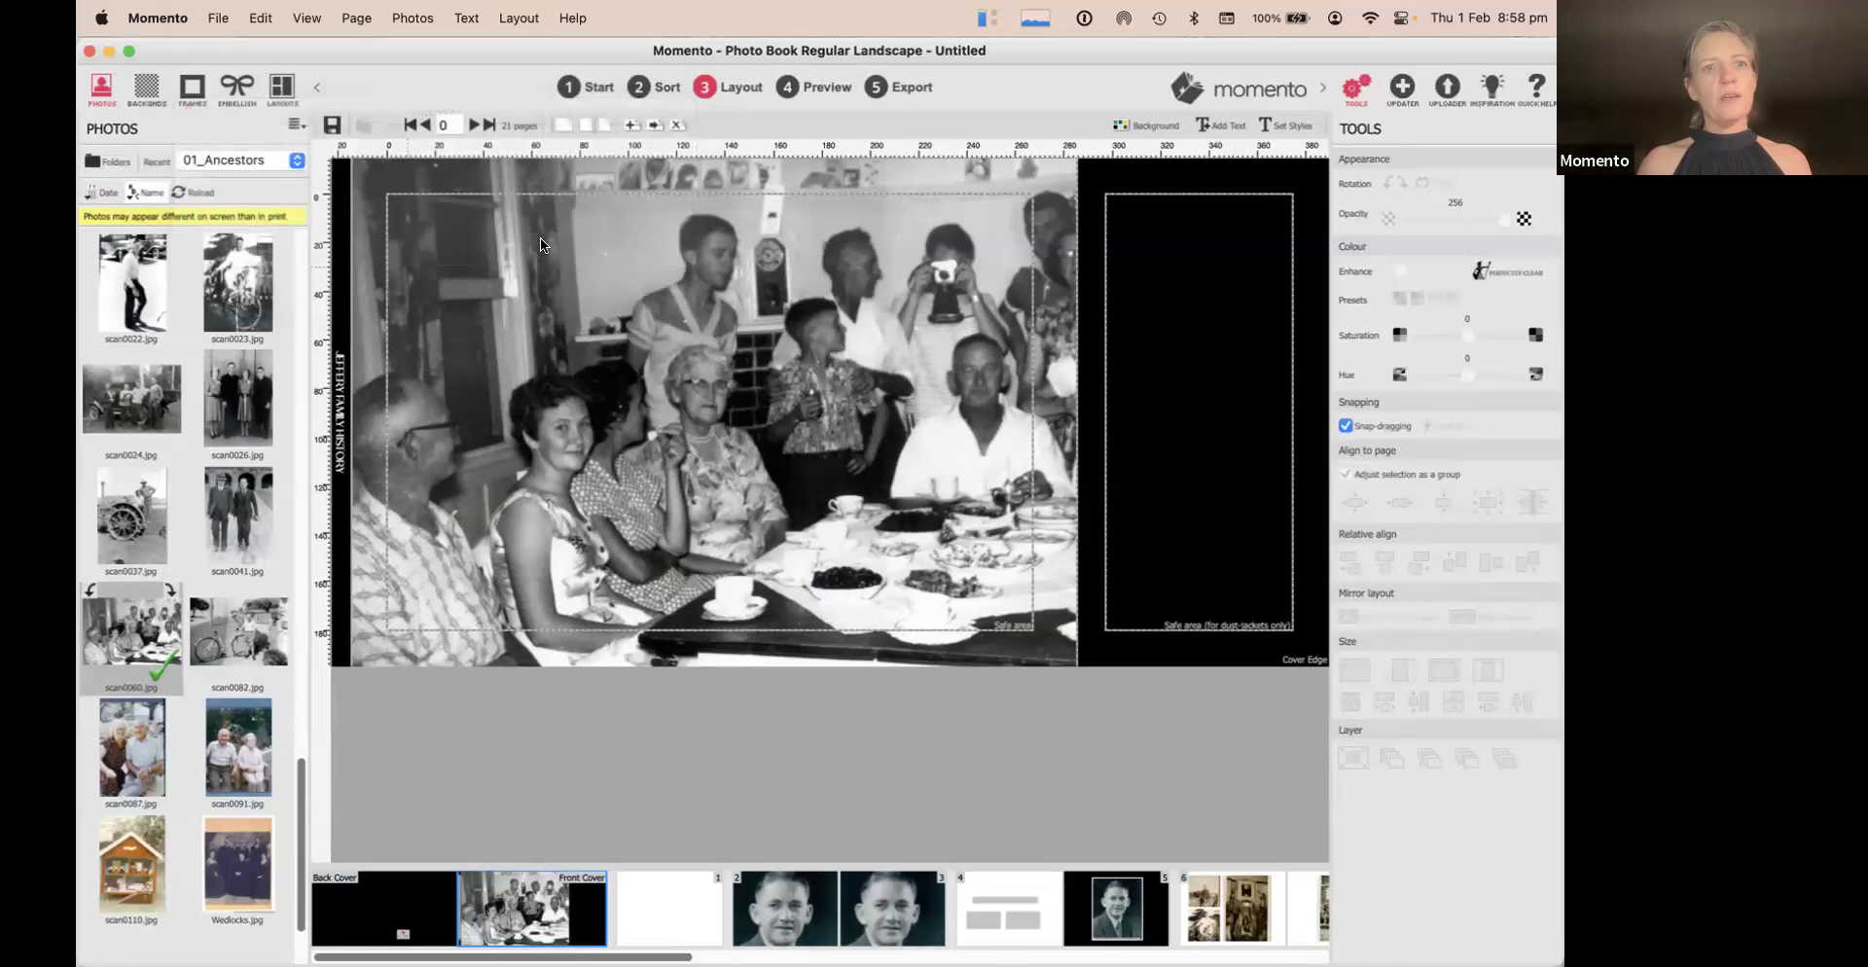
# Preview the finished cover spread, then return to the front cover in the editor
pyautogui.click(821, 88)
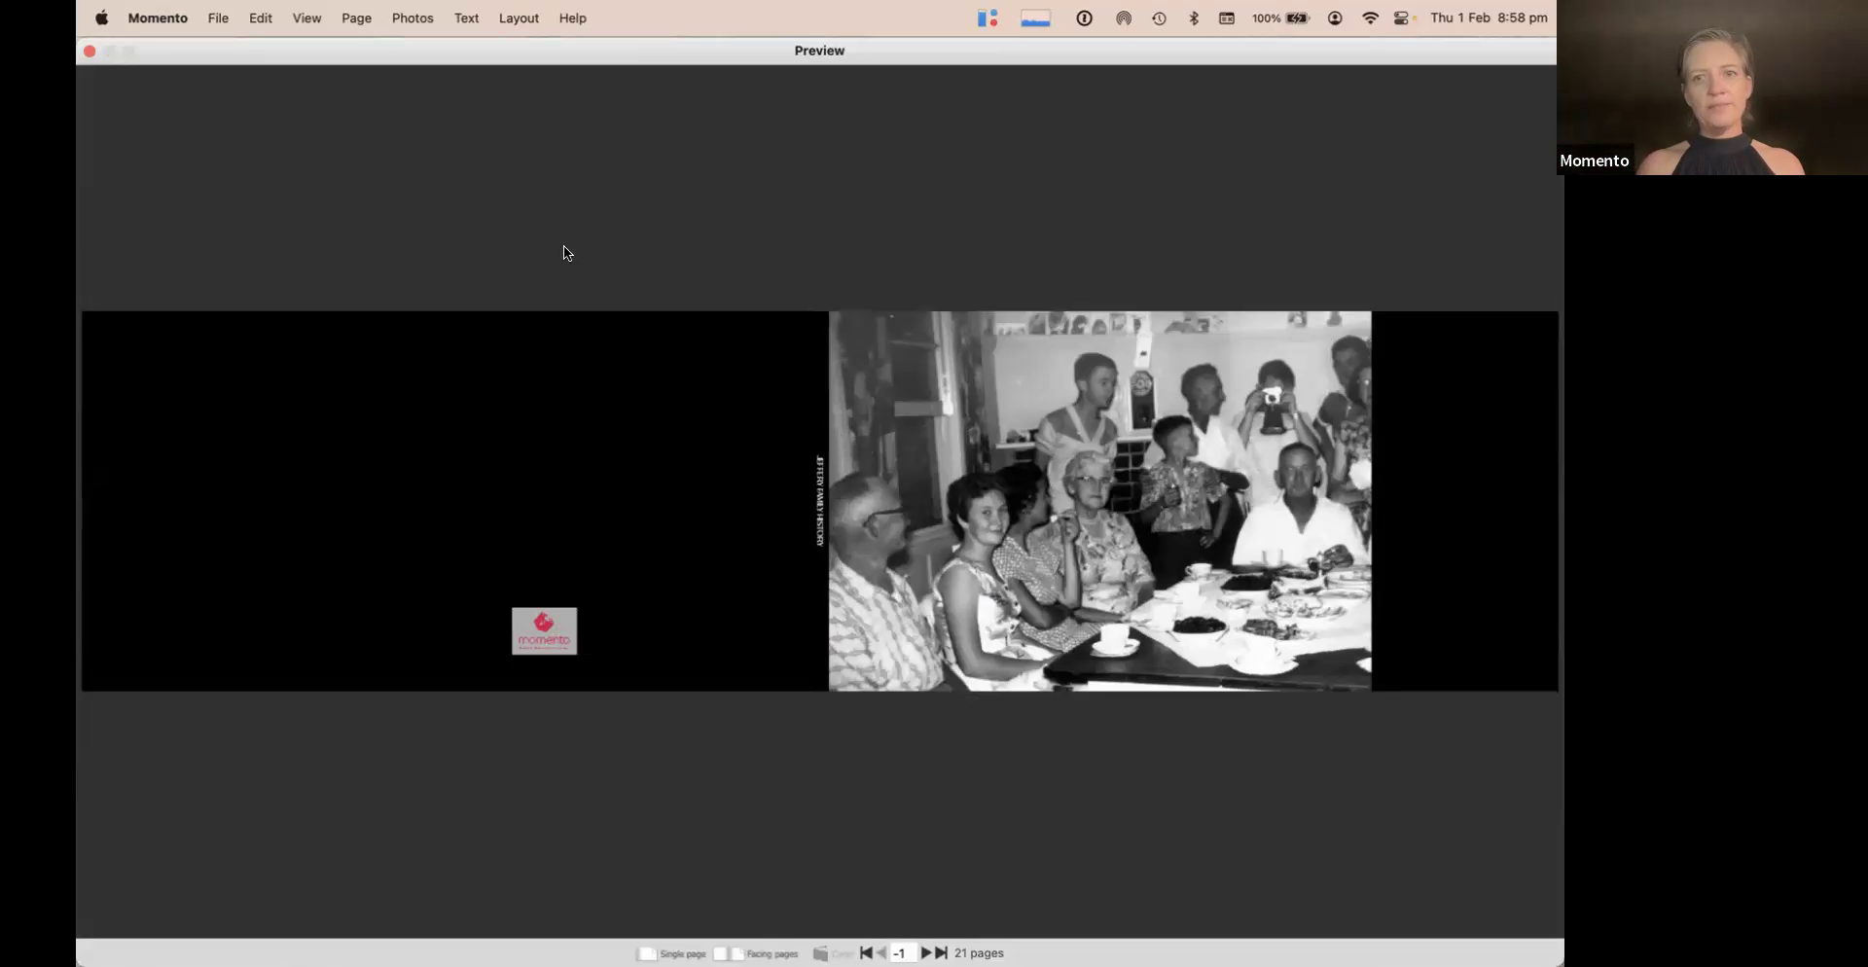
pyautogui.click(88, 51)
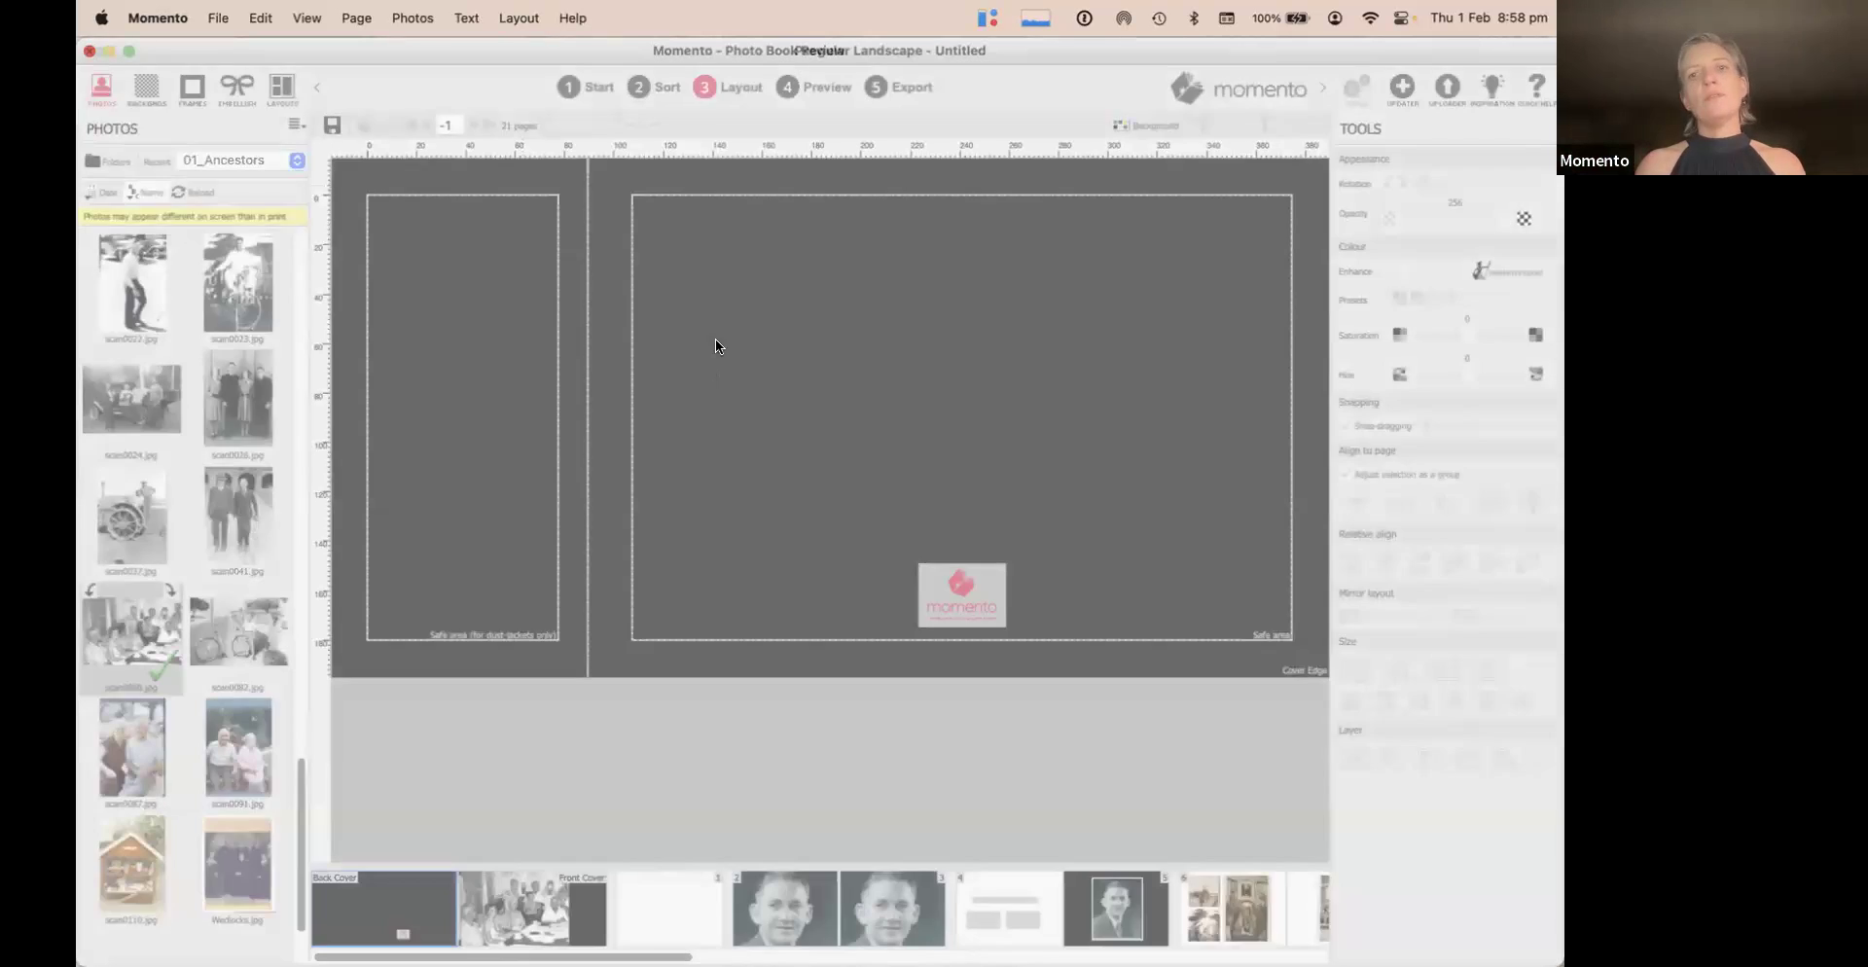
pyautogui.click(576, 916)
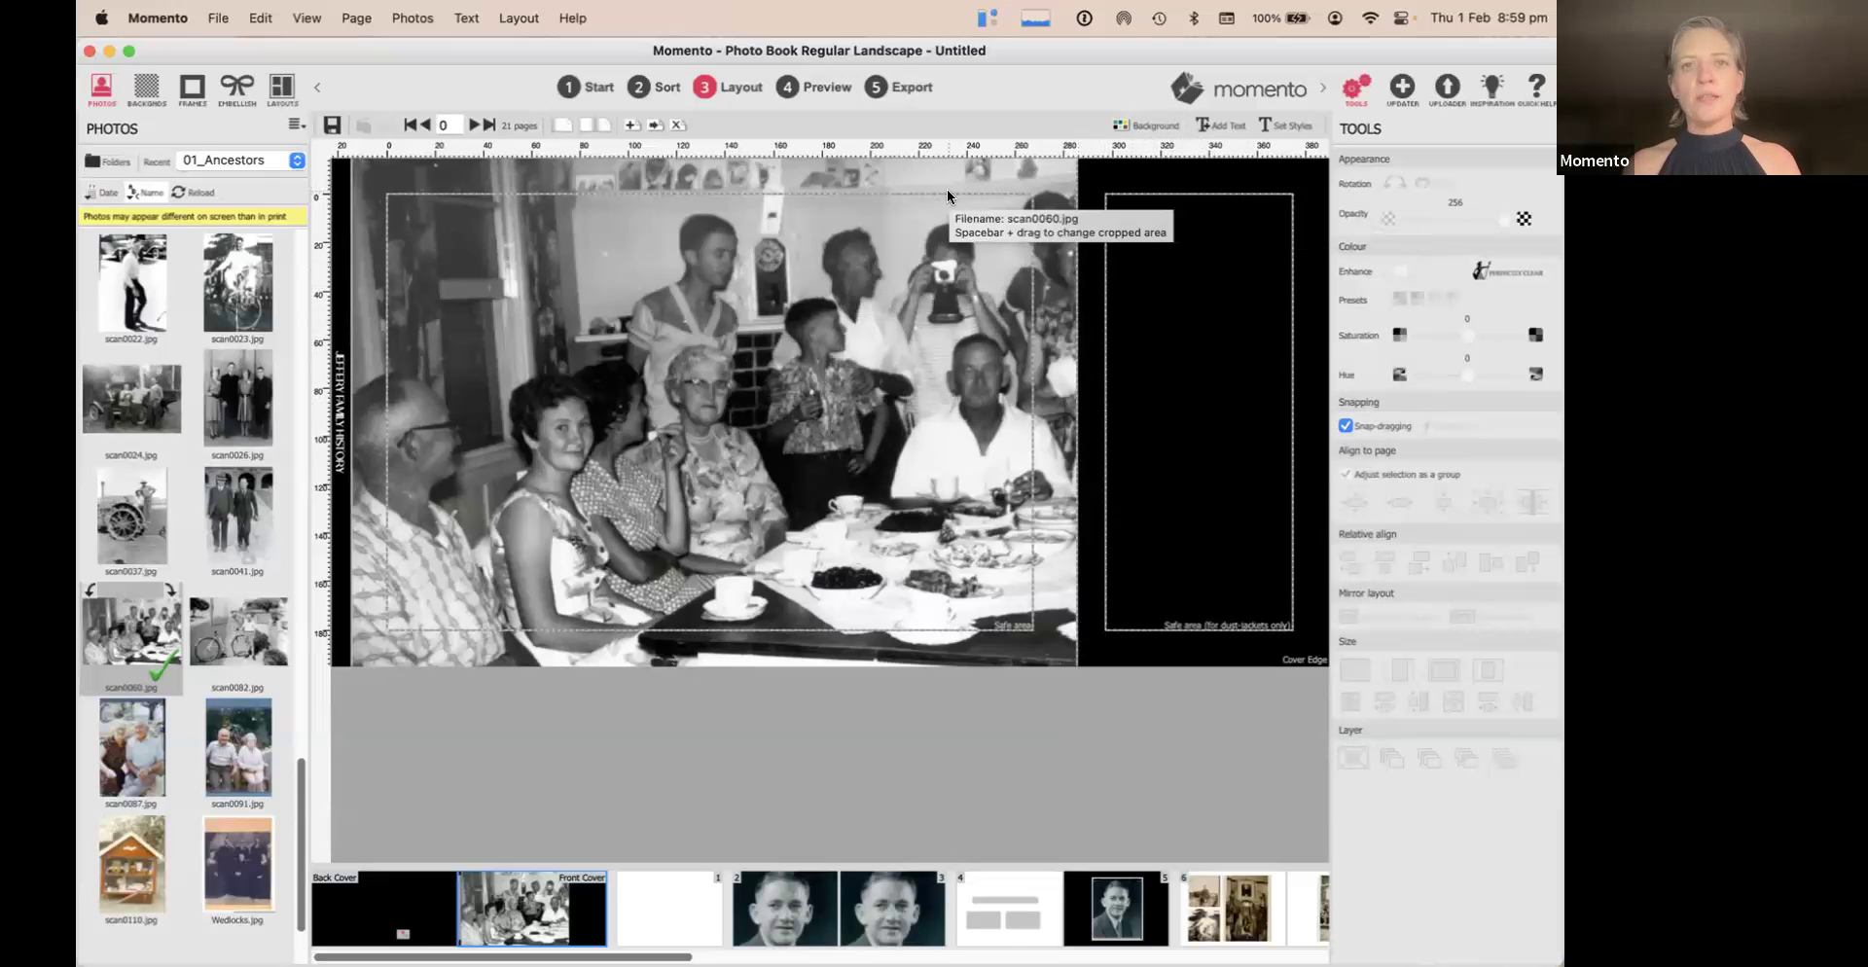
# Save the book as Family History.mbk in the Dads - Photos folder before exporting
pyautogui.click(895, 87)
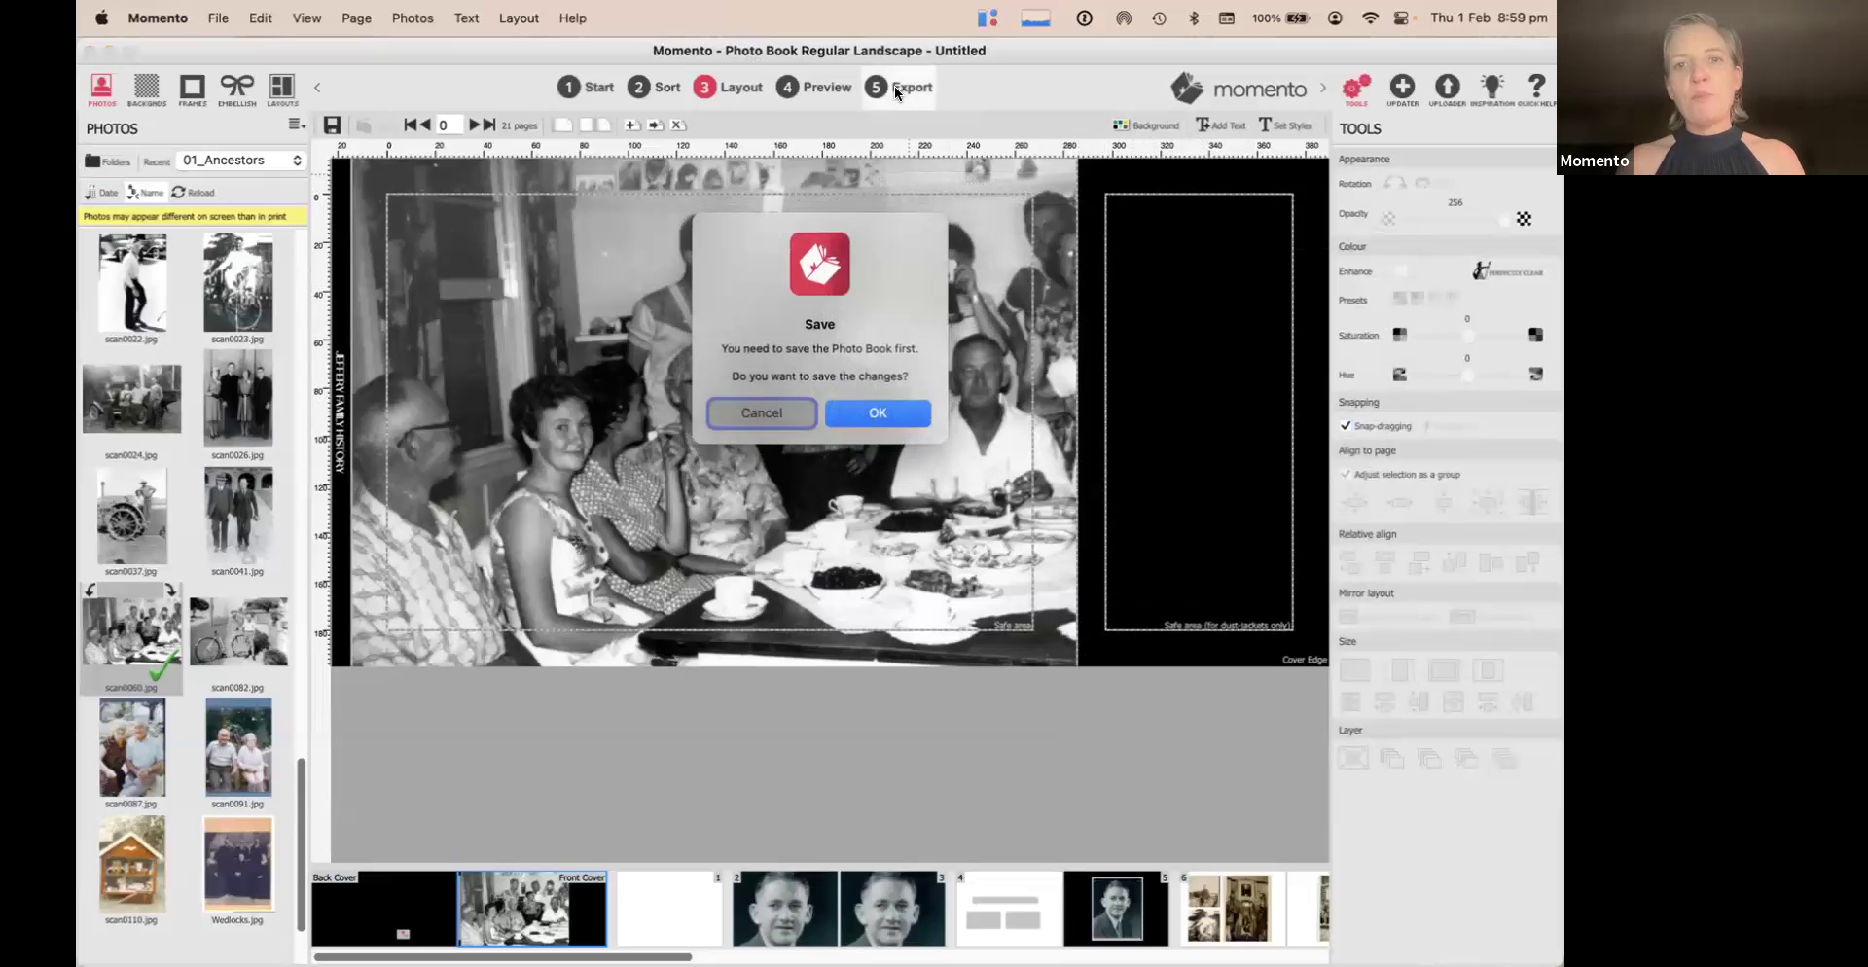
pyautogui.click(866, 414)
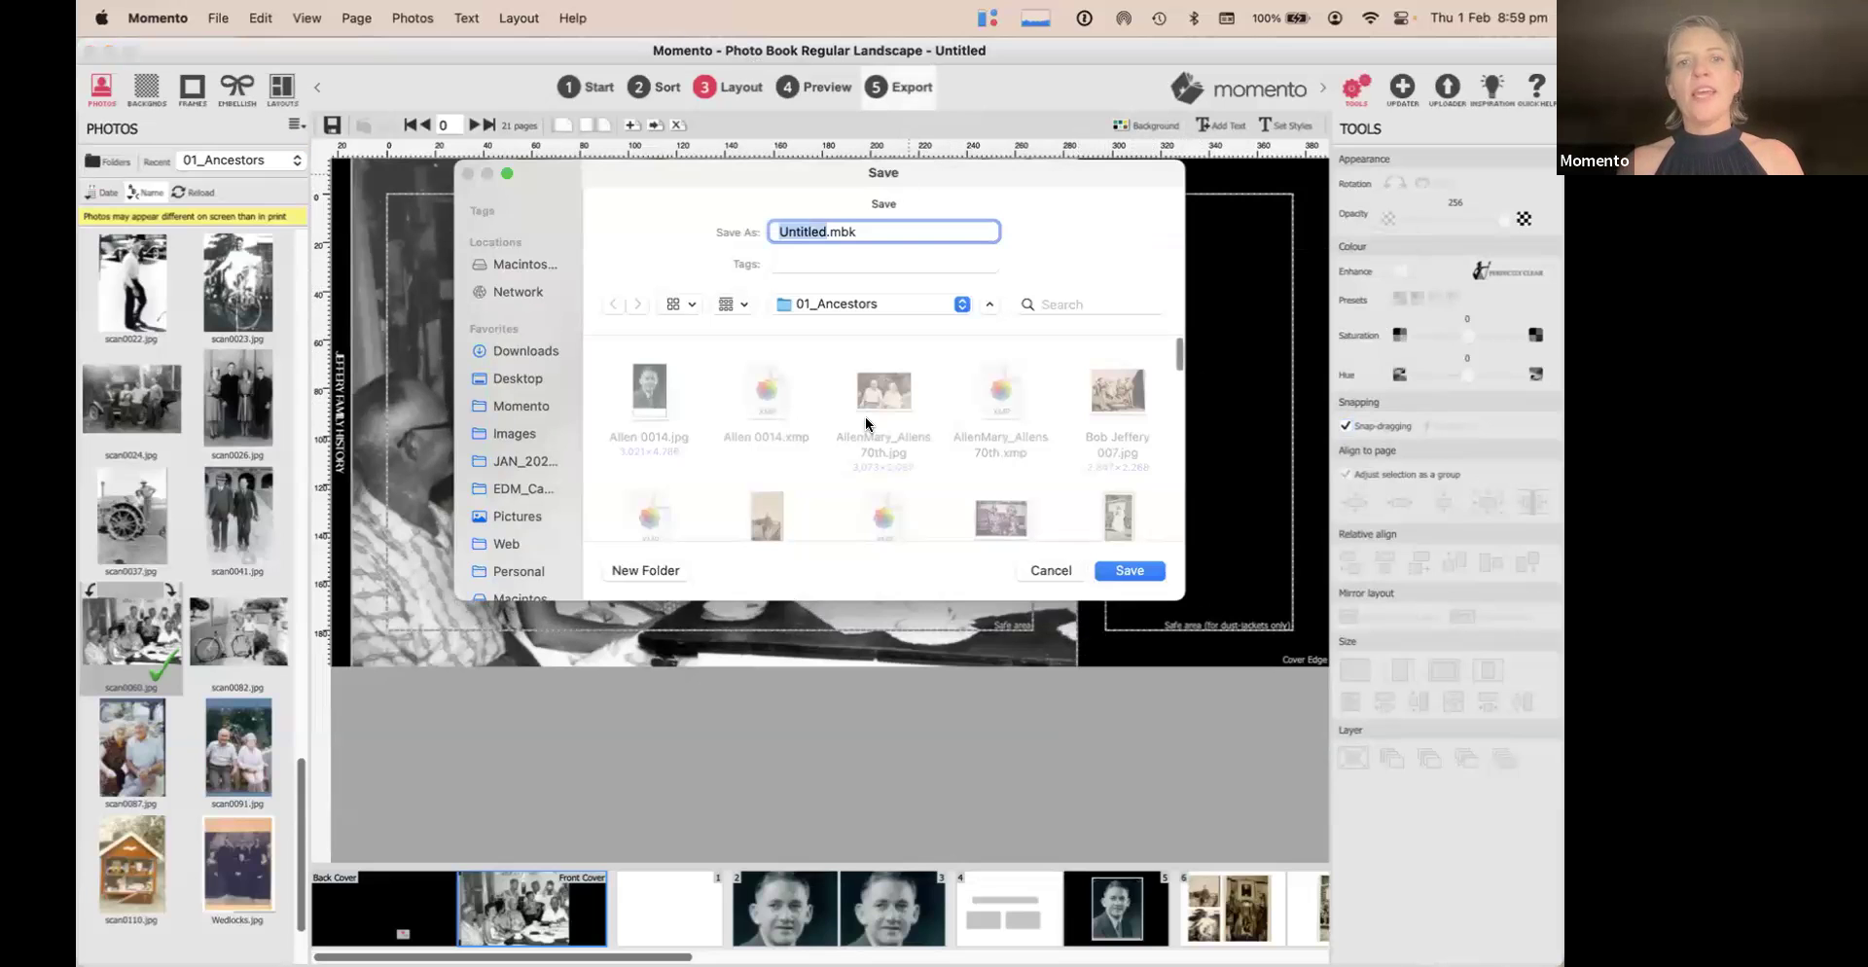
pyautogui.press('BackSpace')
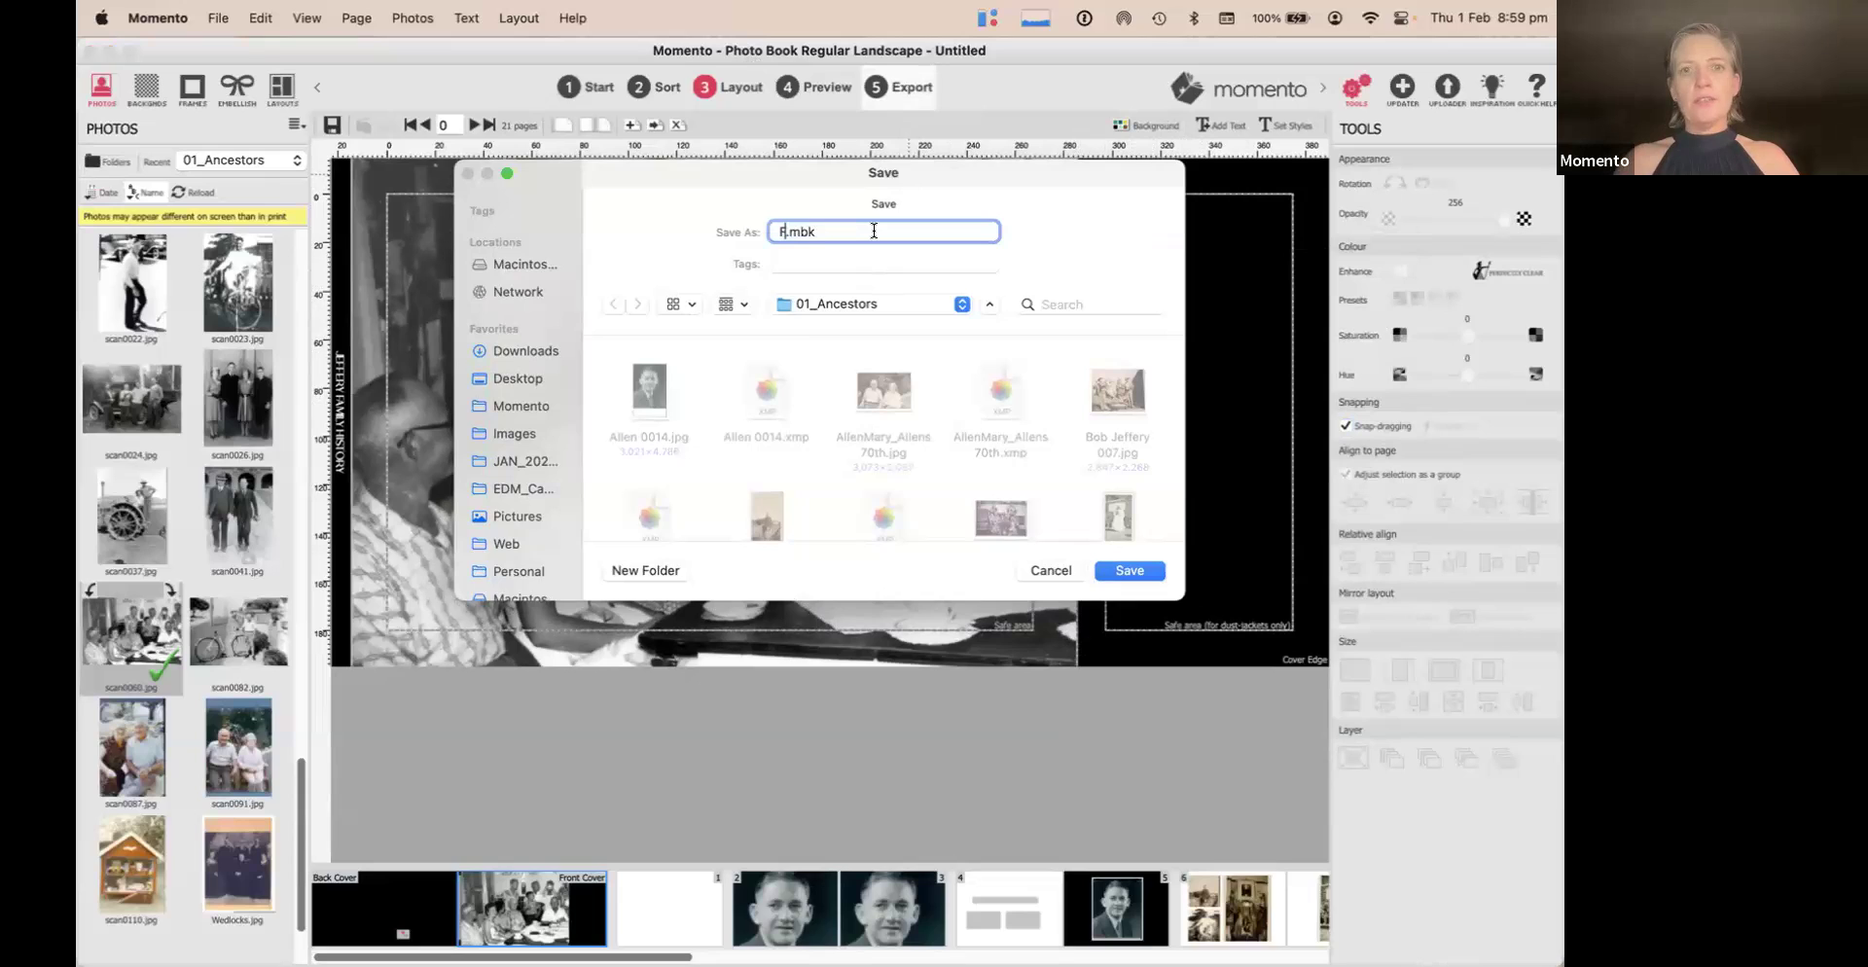
pyautogui.write('Family History')
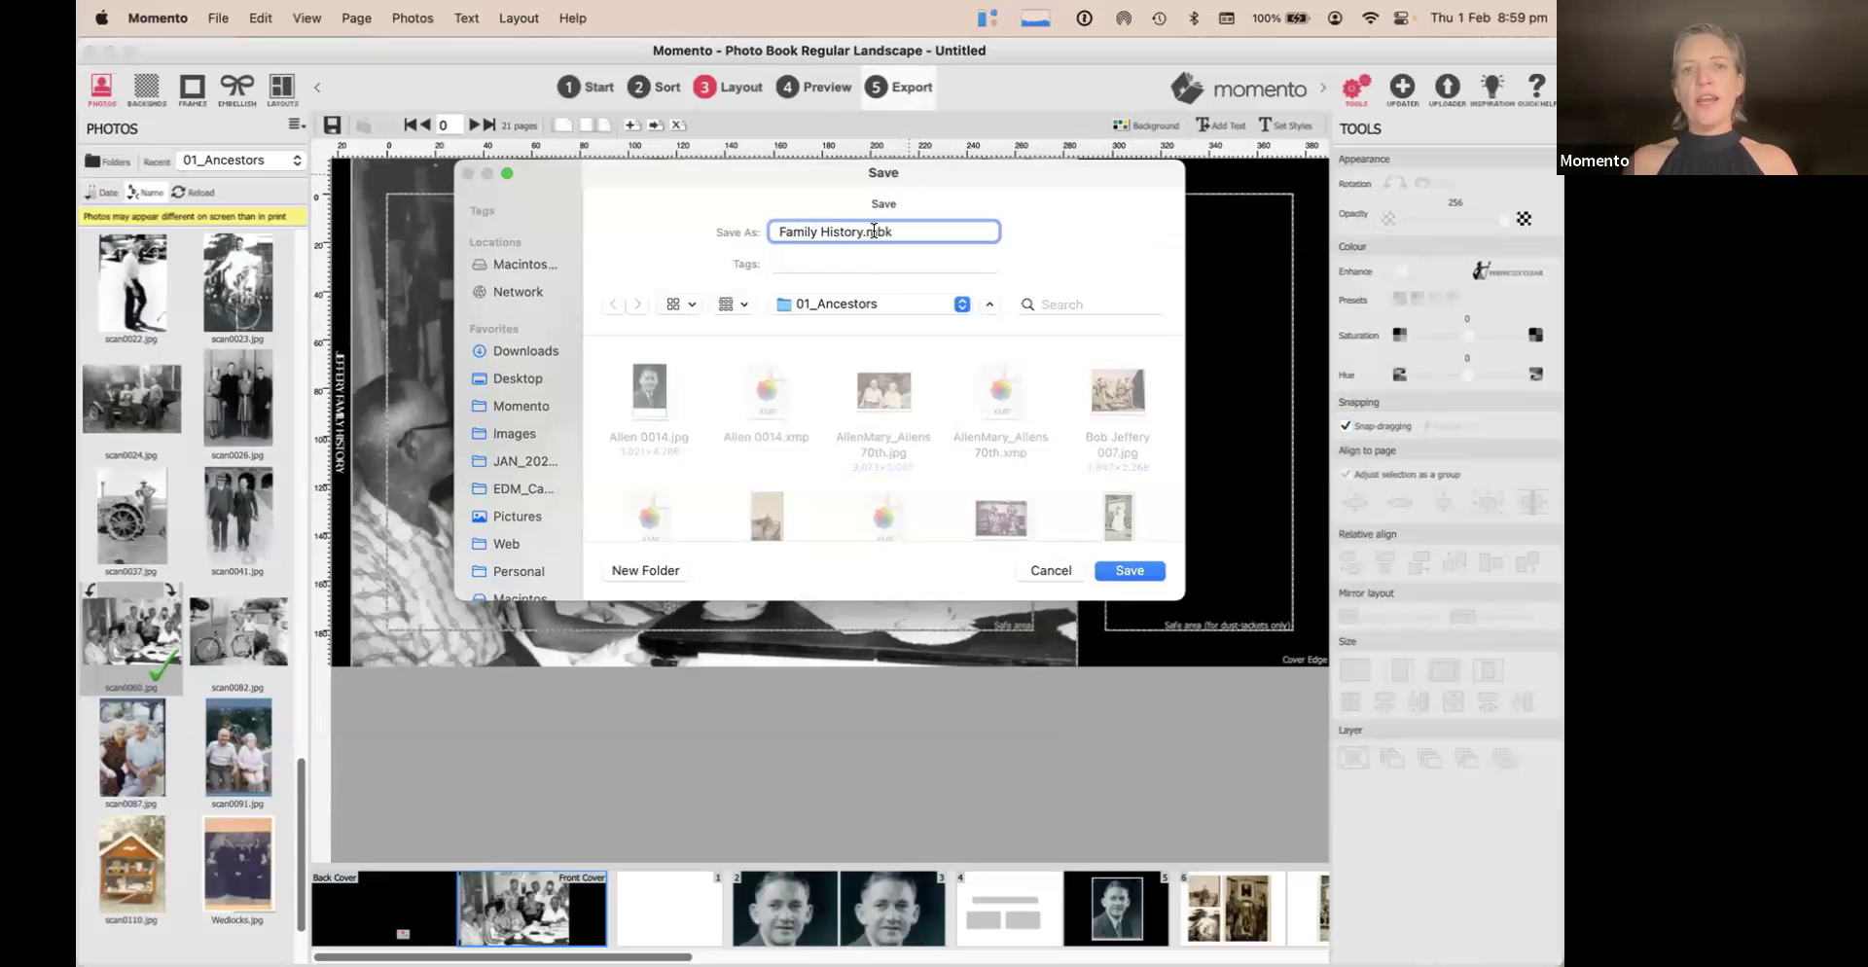
pyautogui.click(870, 305)
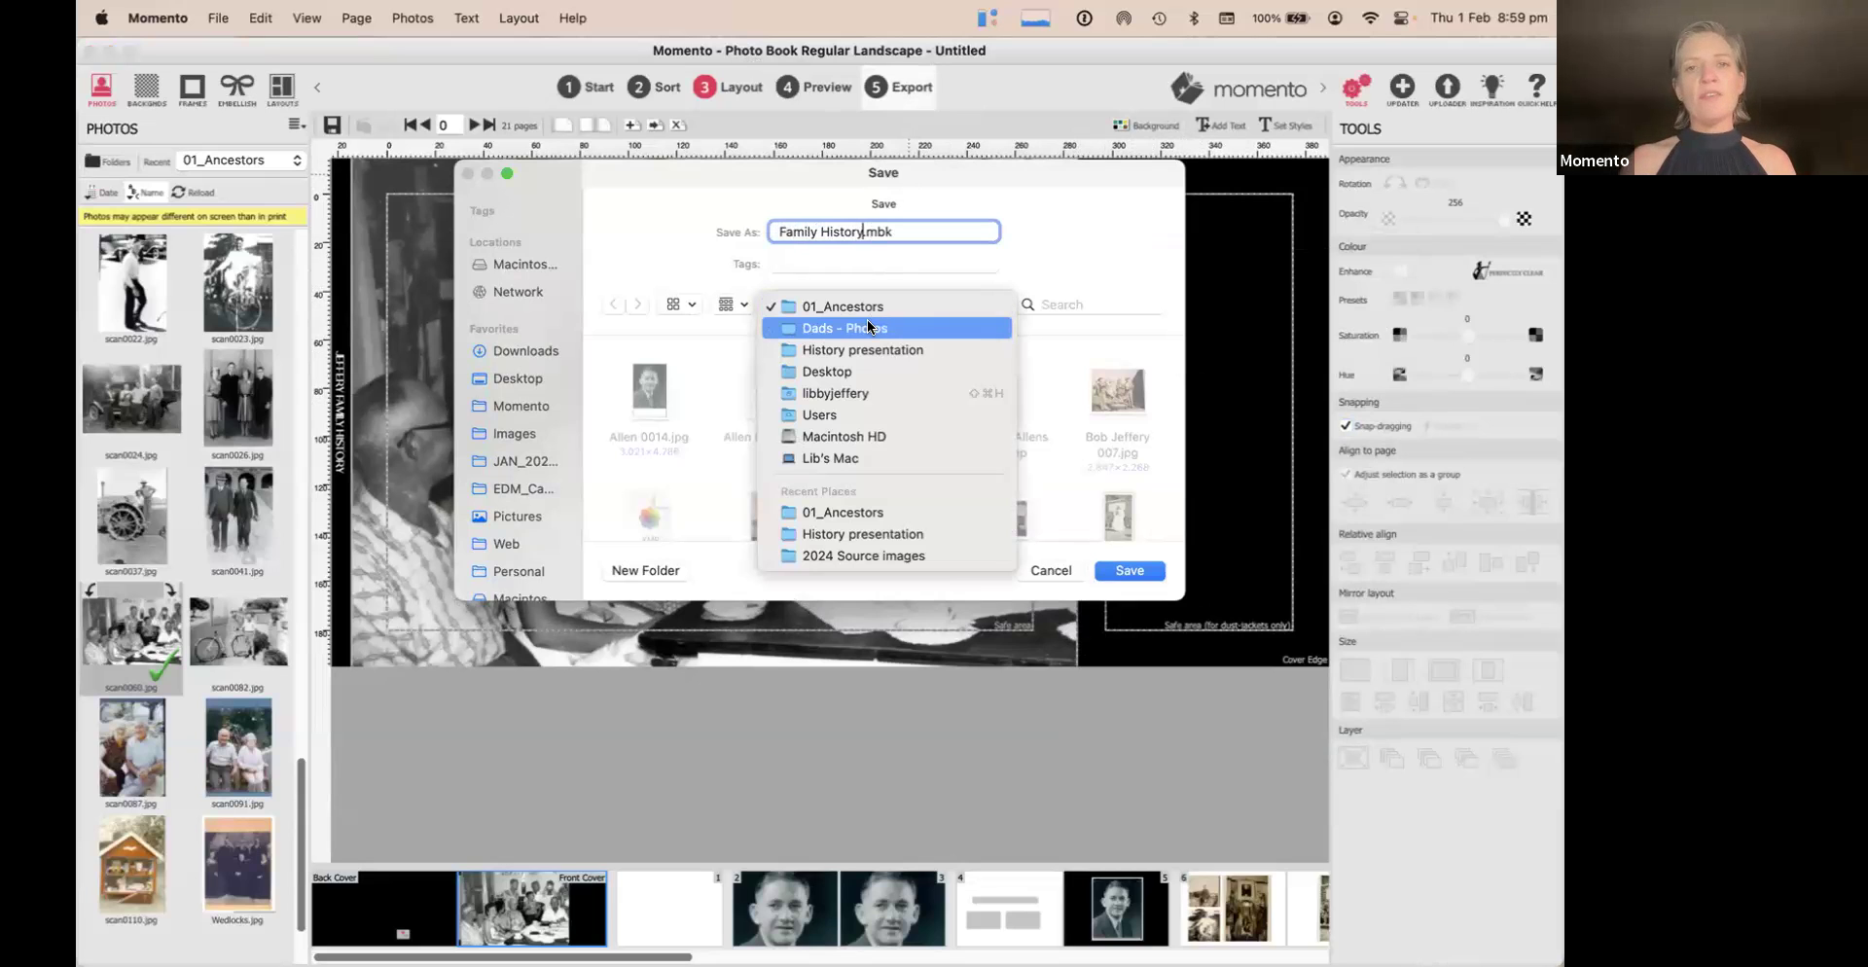
pyautogui.click(865, 329)
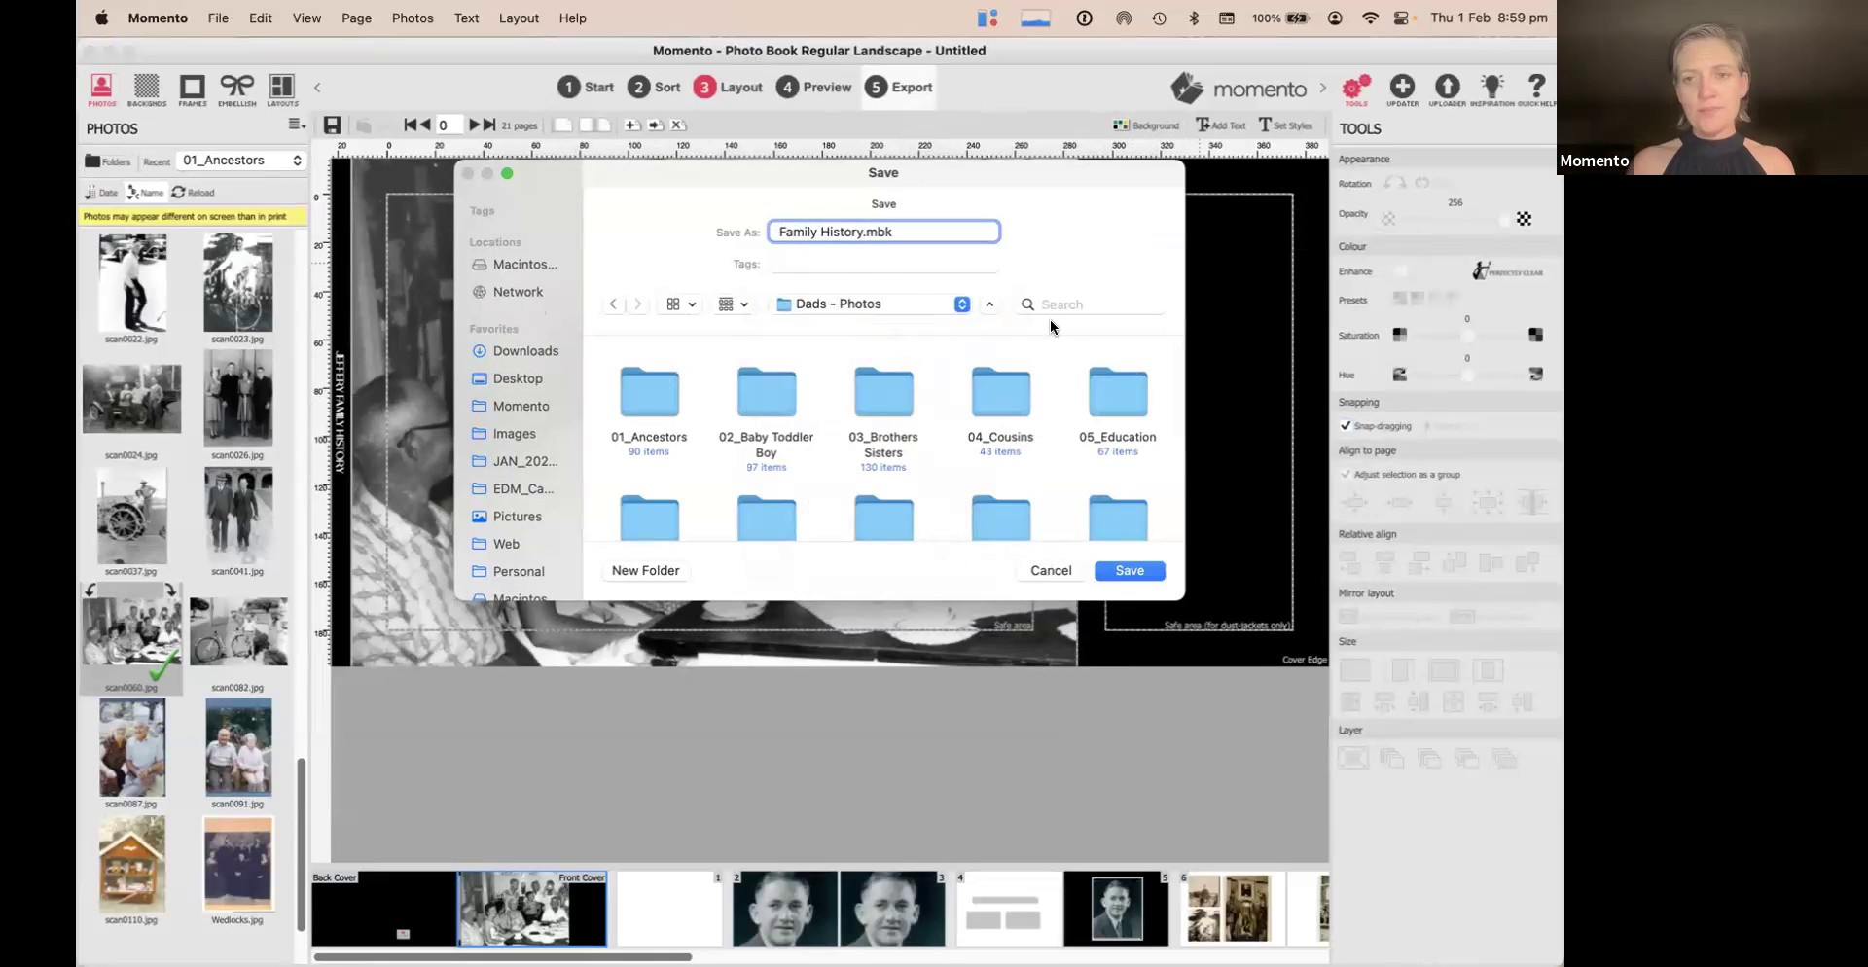
pyautogui.click(1143, 569)
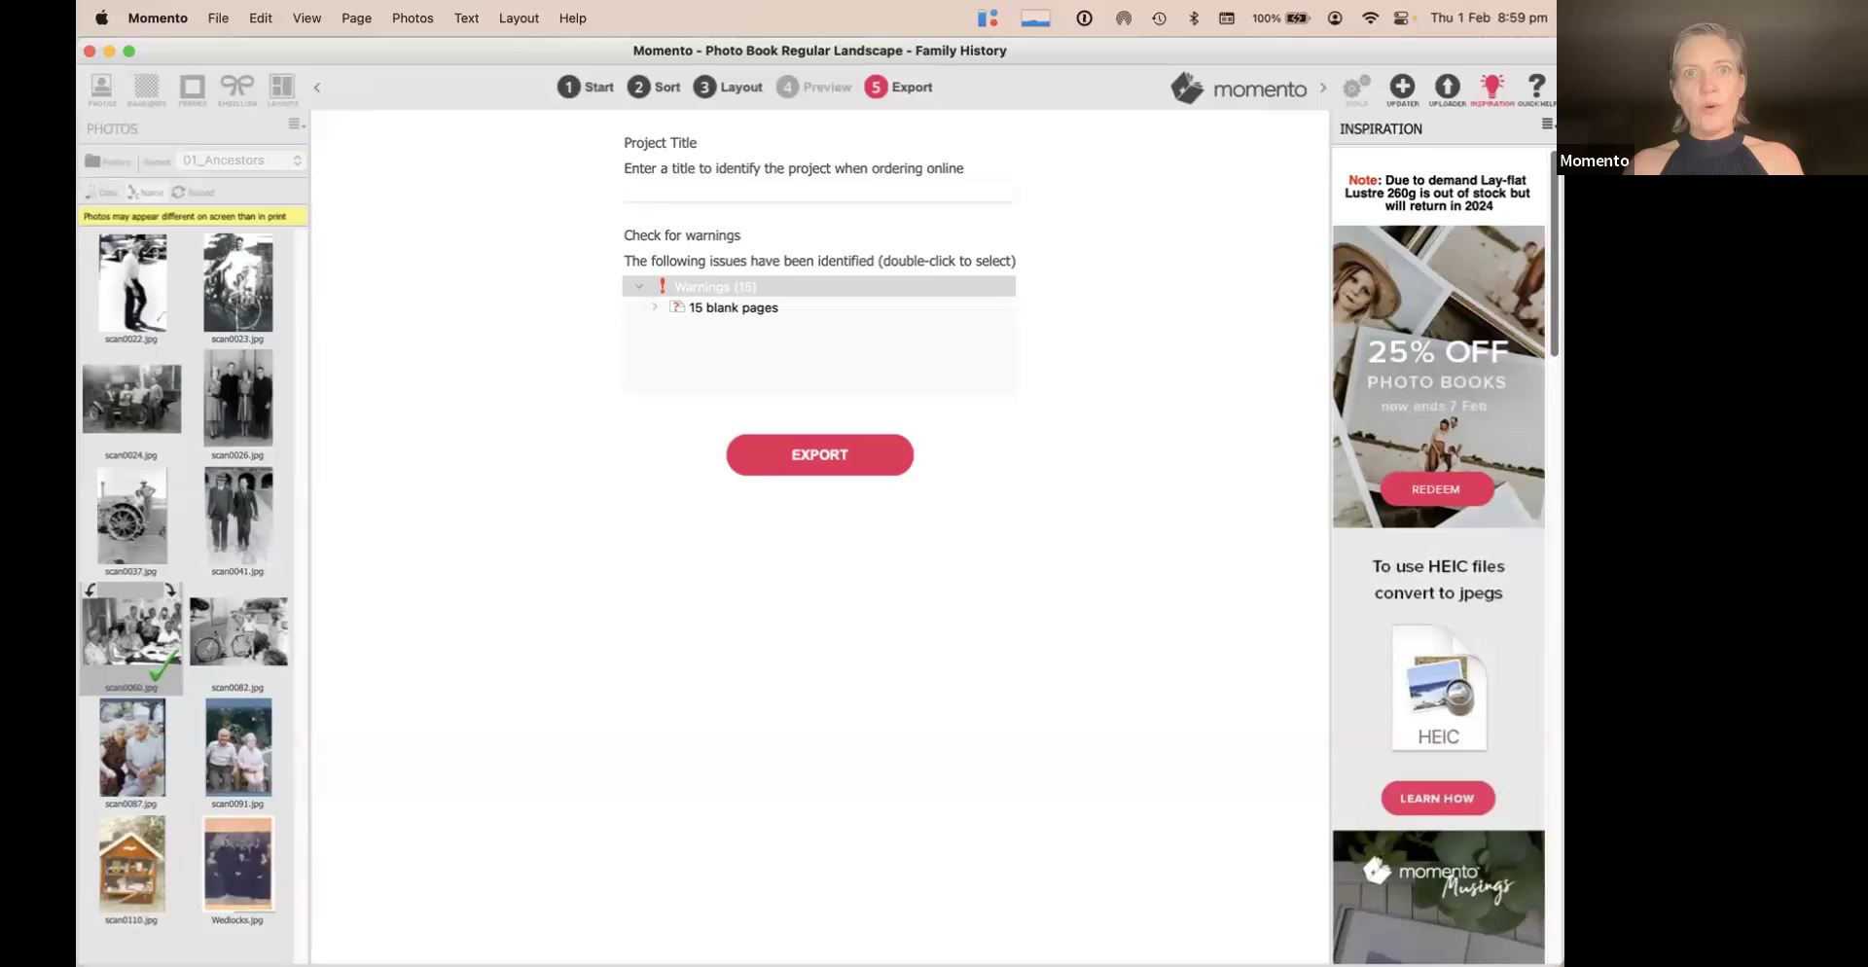
# Open the page 4–5 spread in Layout and reposition the second text block on page 4
pyautogui.click(727, 89)
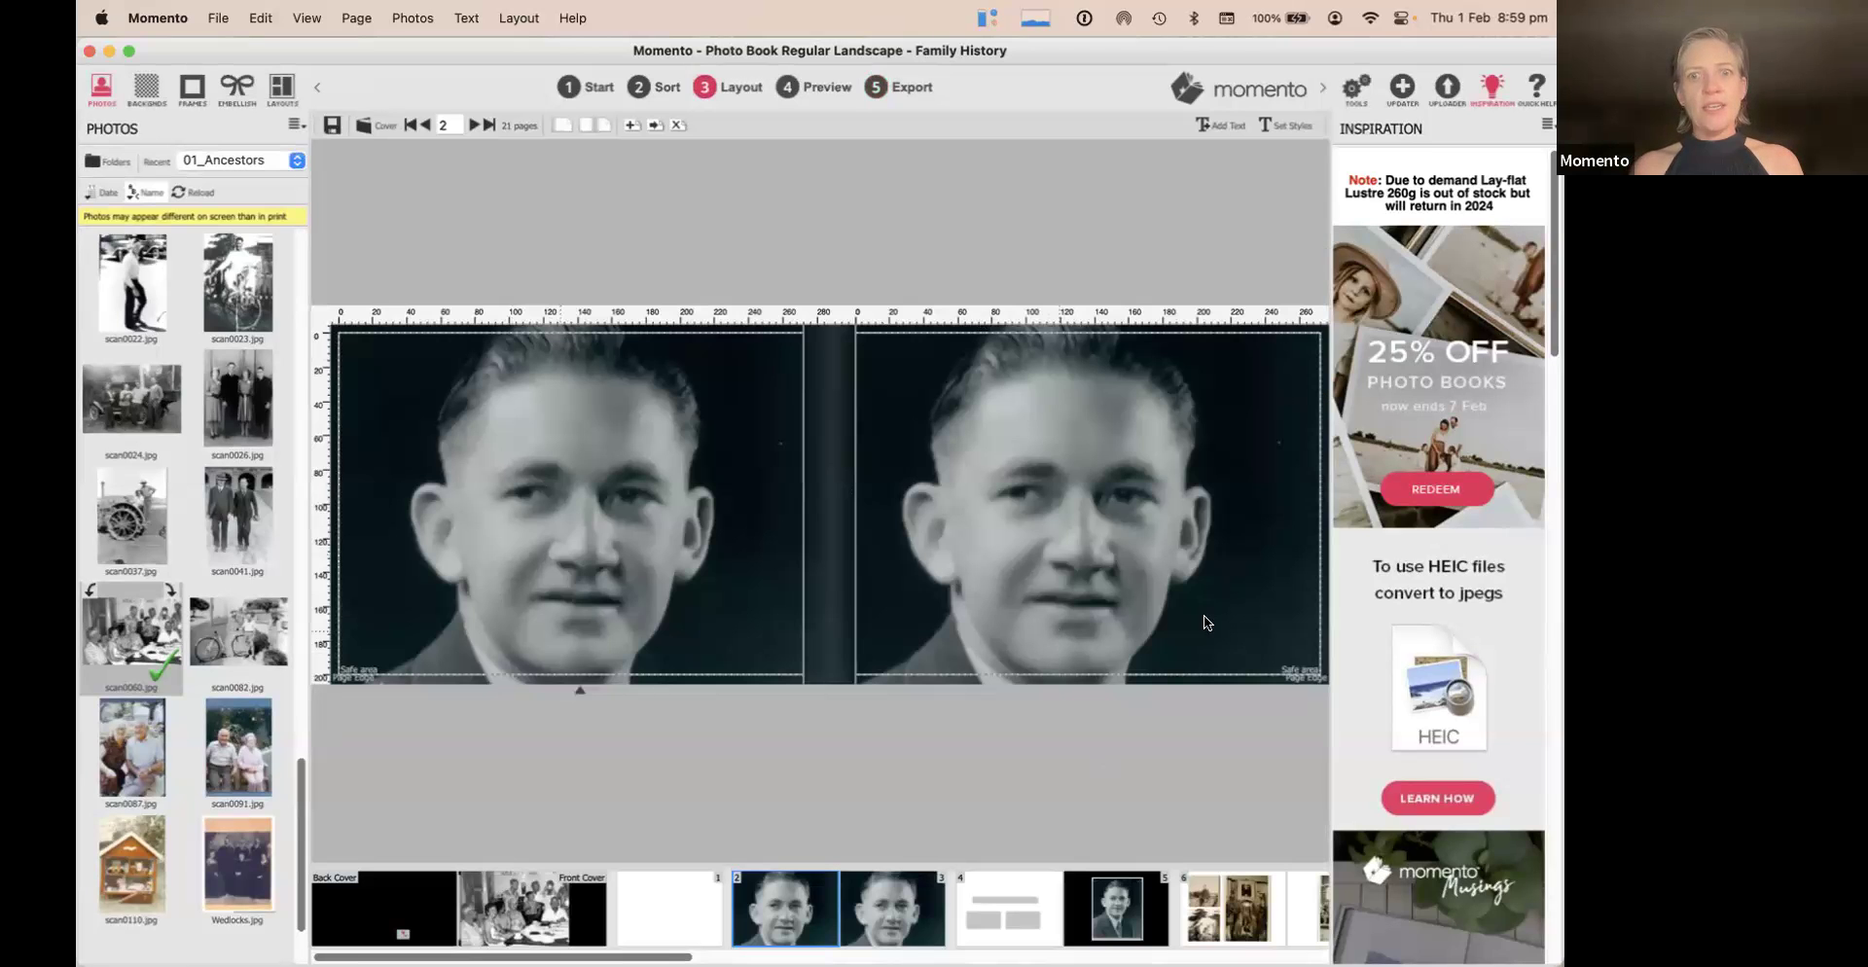
pyautogui.click(1025, 931)
pyautogui.moveTo(733, 567); pyautogui.dragTo(826, 506)
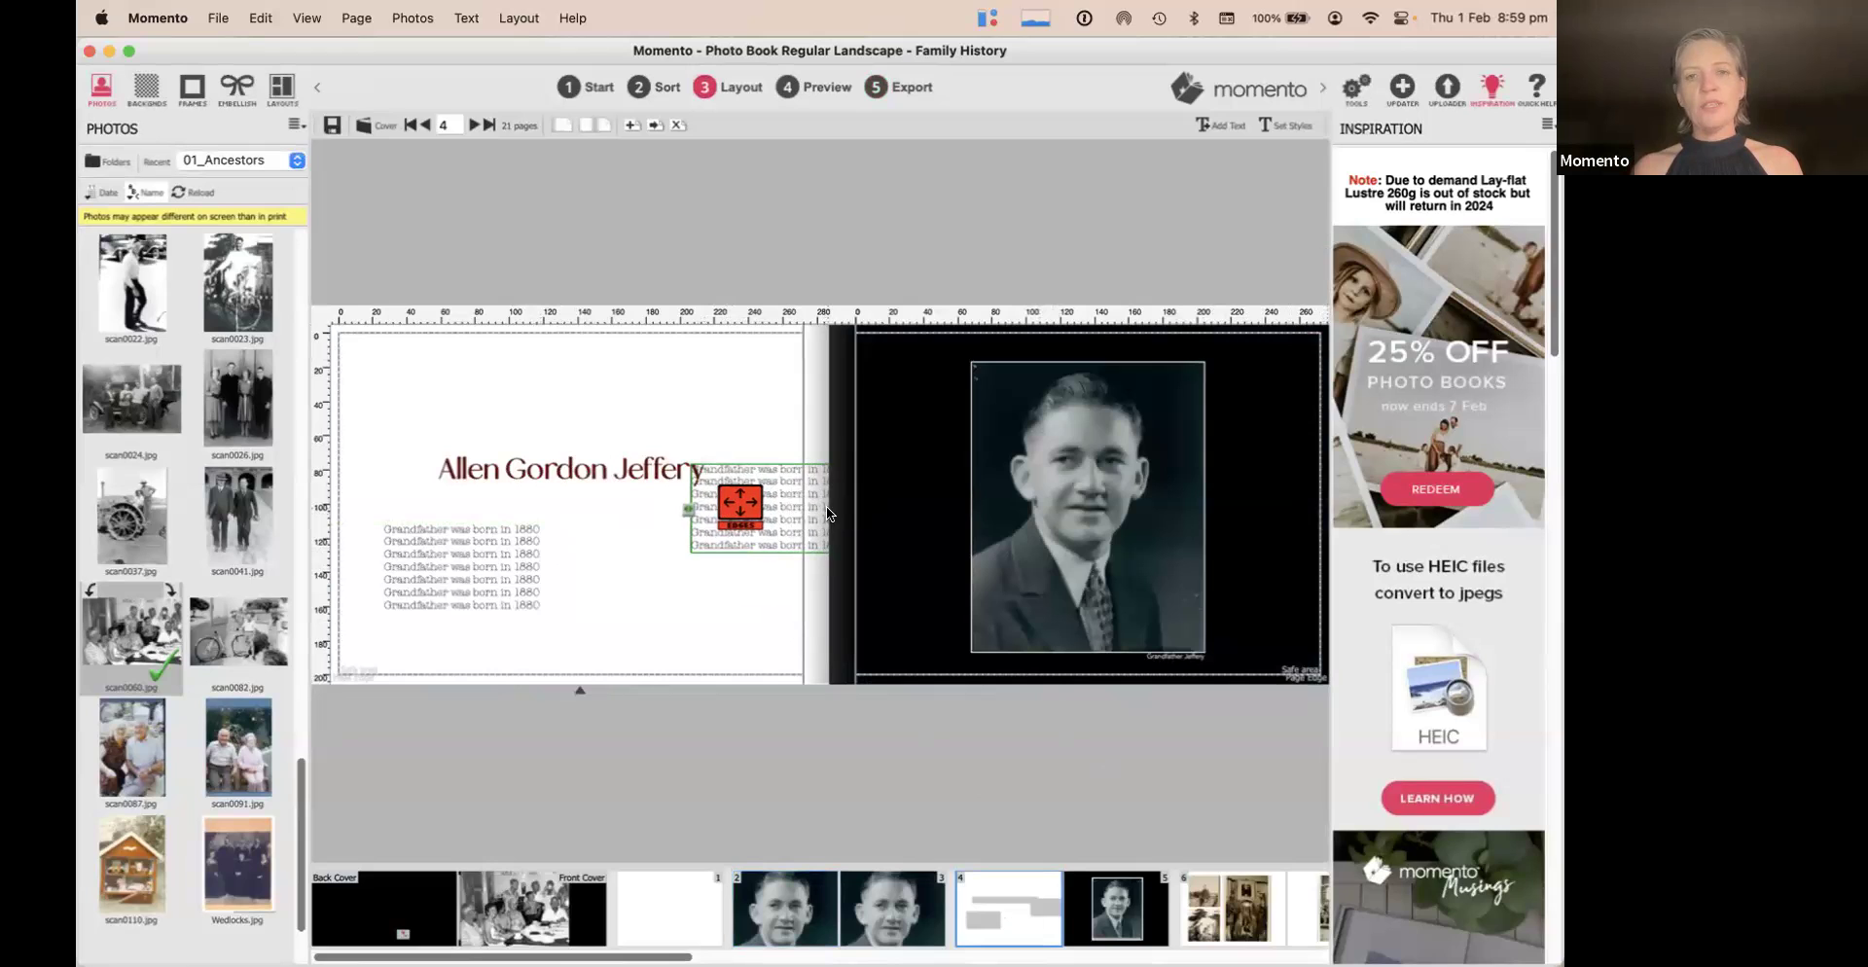
# Crop the page 5 portrait into a tall narrow strip showing part of the photo
pyautogui.click(1083, 479)
pyautogui.moveTo(969, 357); pyautogui.dragTo(523, 326)
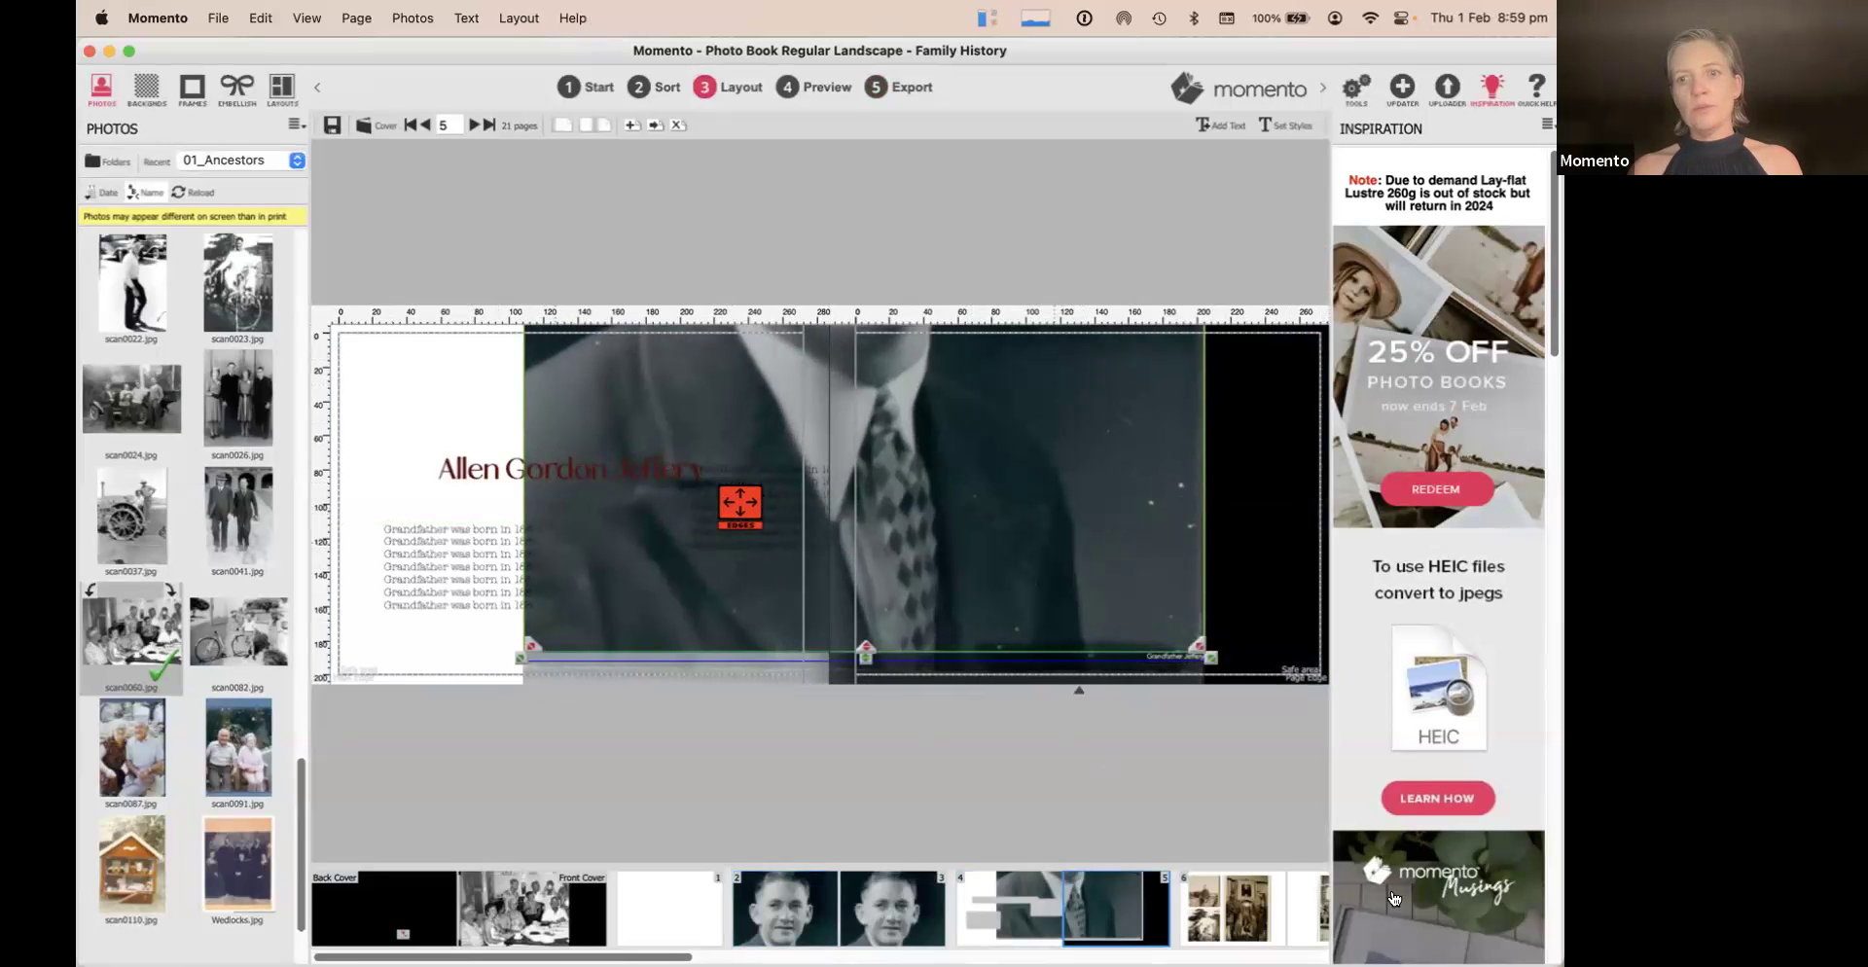
pyautogui.moveTo(533, 645); pyautogui.dragTo(1063, 637)
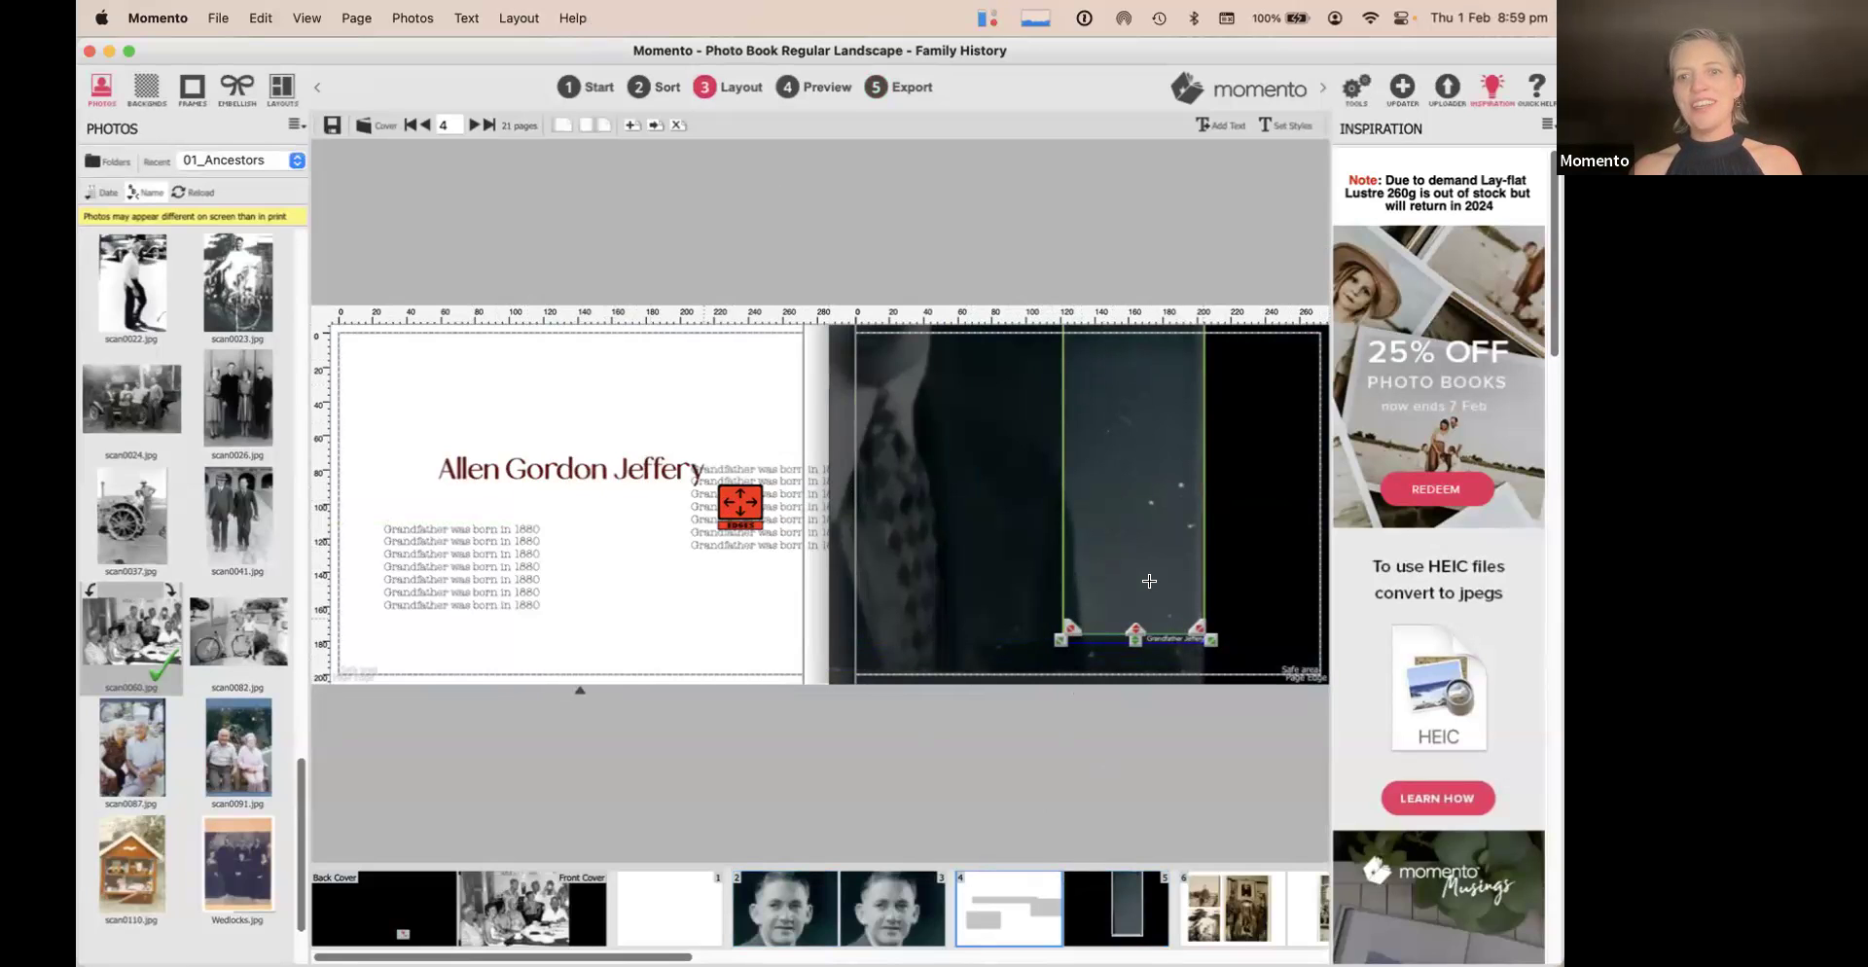
pyautogui.moveTo(1128, 633)
pyautogui.mouseDown()
pyautogui.moveTo(1105, 400)
pyautogui.moveTo(1136, 652)
pyautogui.mouseUp()
pyautogui.moveTo(1152, 467); pyautogui.dragTo(1113, 633)
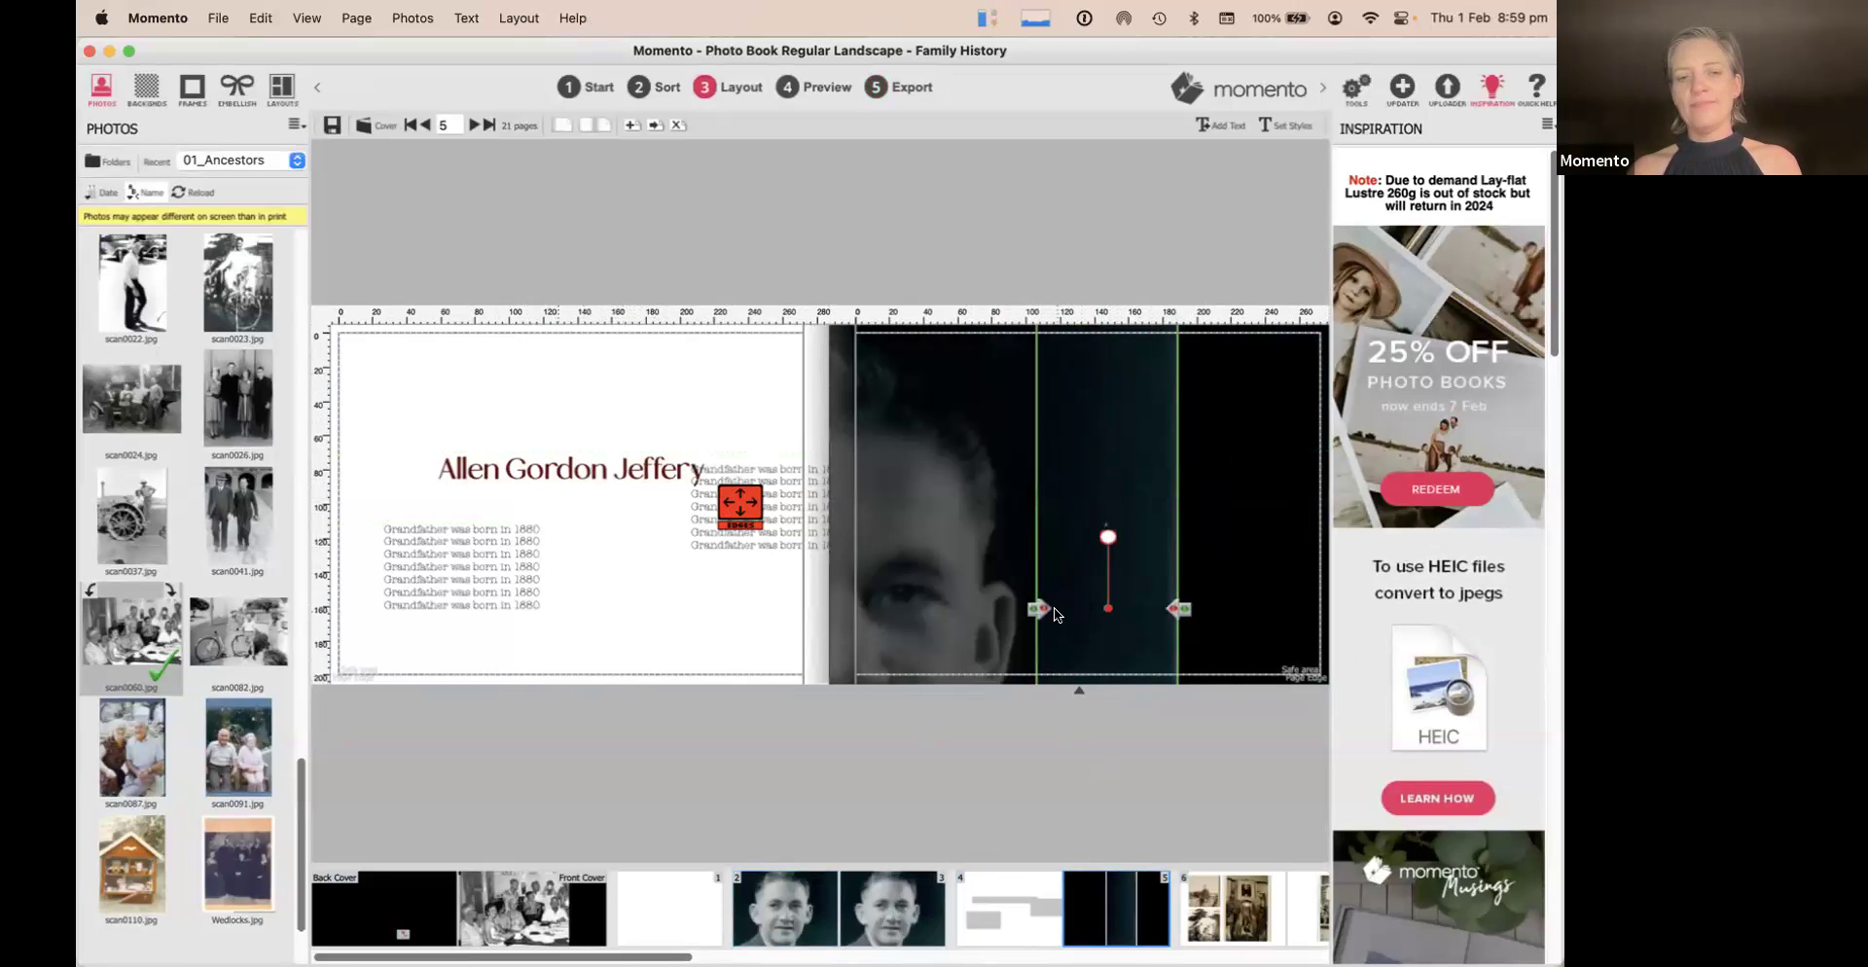
pyautogui.moveTo(1098, 439); pyautogui.dragTo(1104, 624)
pyautogui.moveTo(1103, 414); pyautogui.dragTo(598, 289)
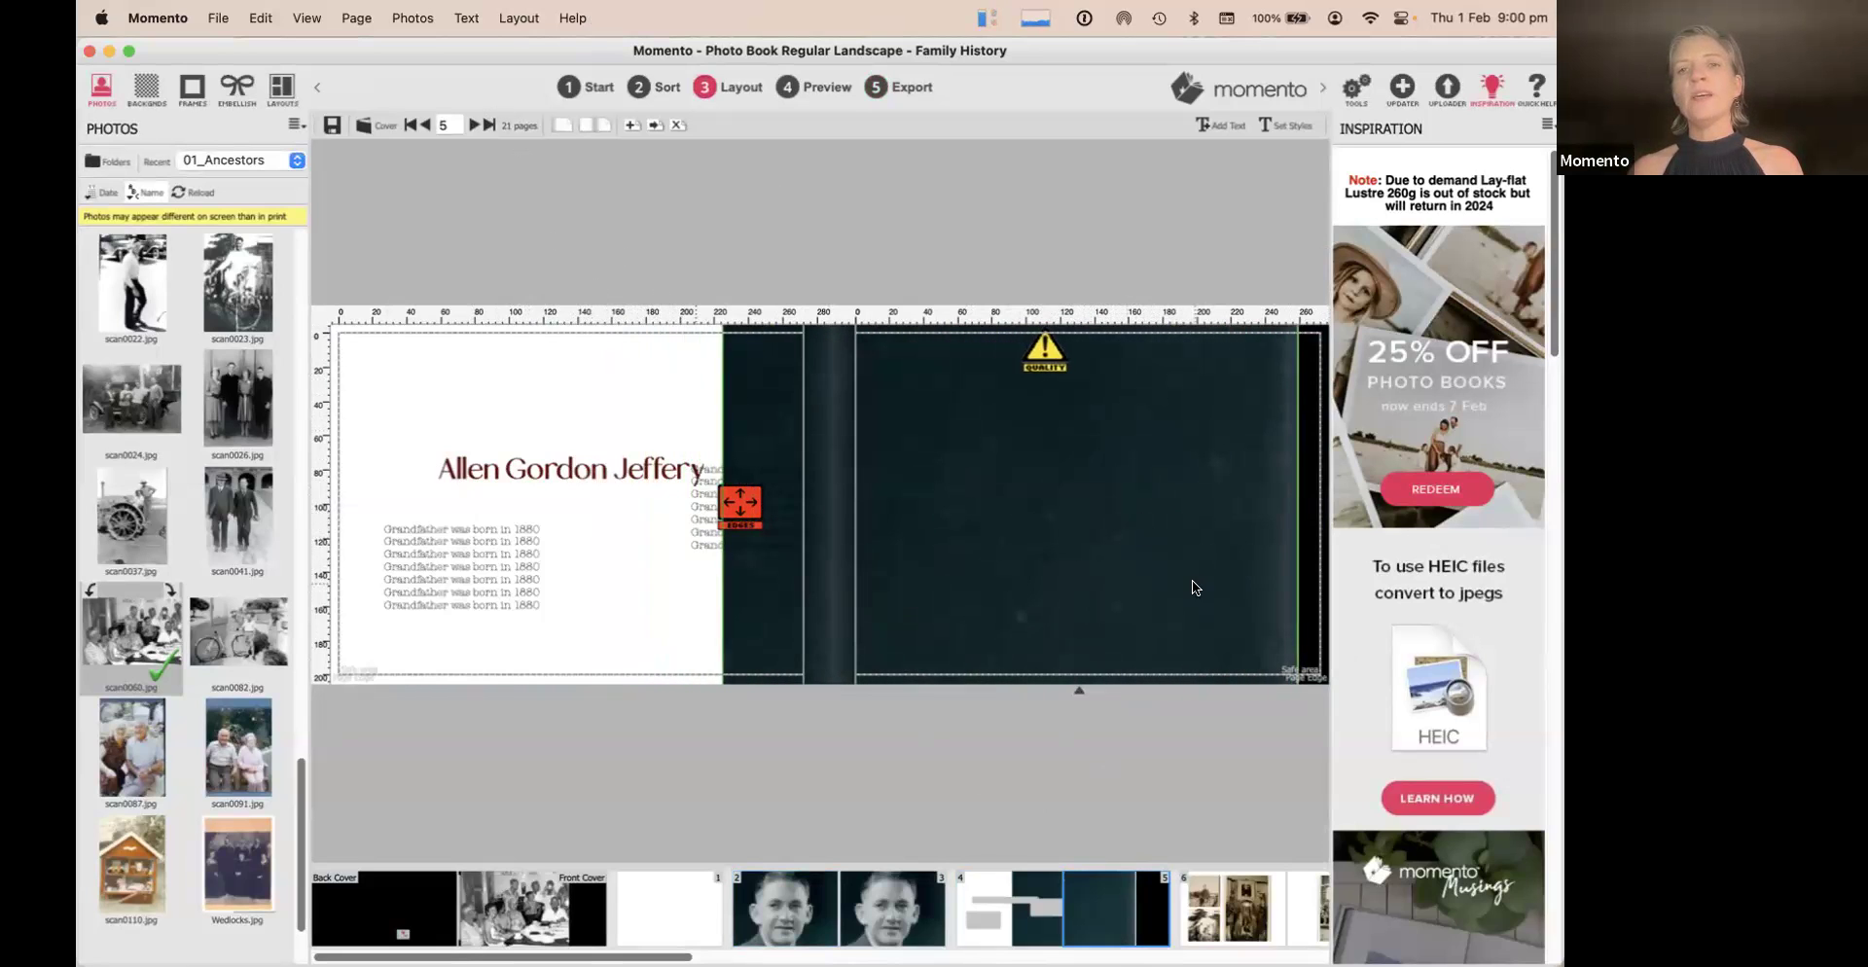
# Save the book on export and jump to the page 4 quality warning
pyautogui.click(896, 90)
pyautogui.click(872, 415)
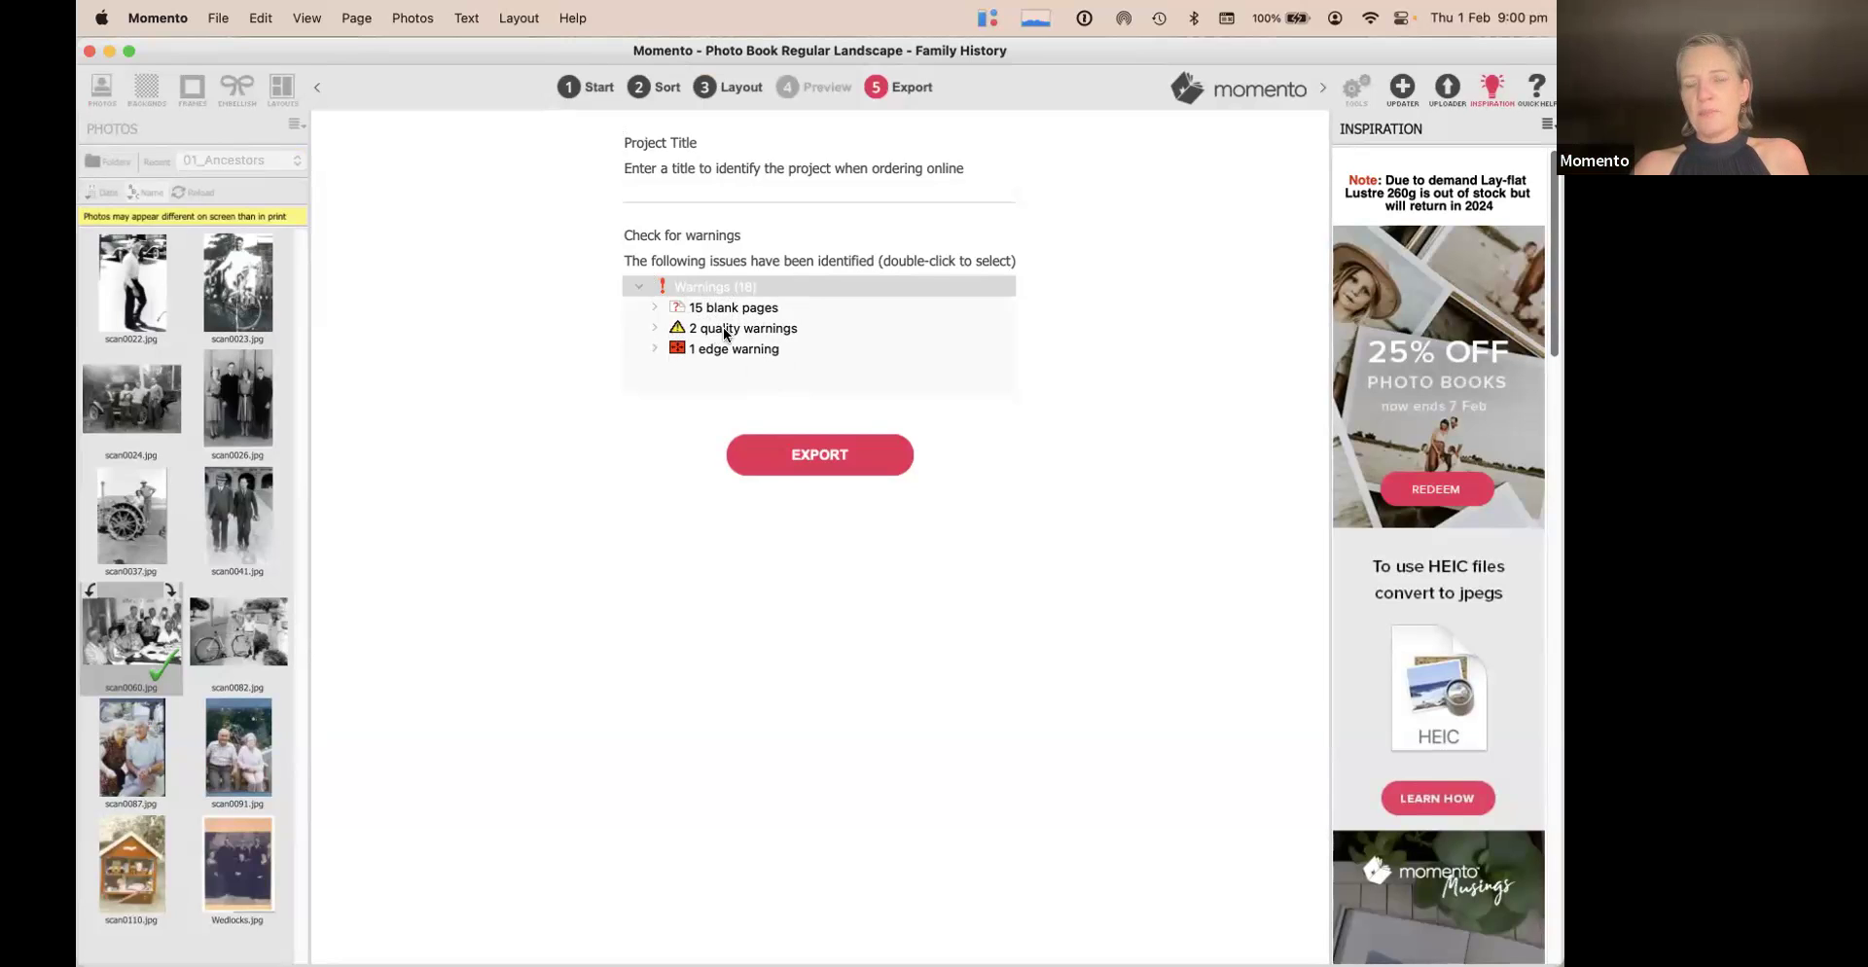
pyautogui.click(654, 327)
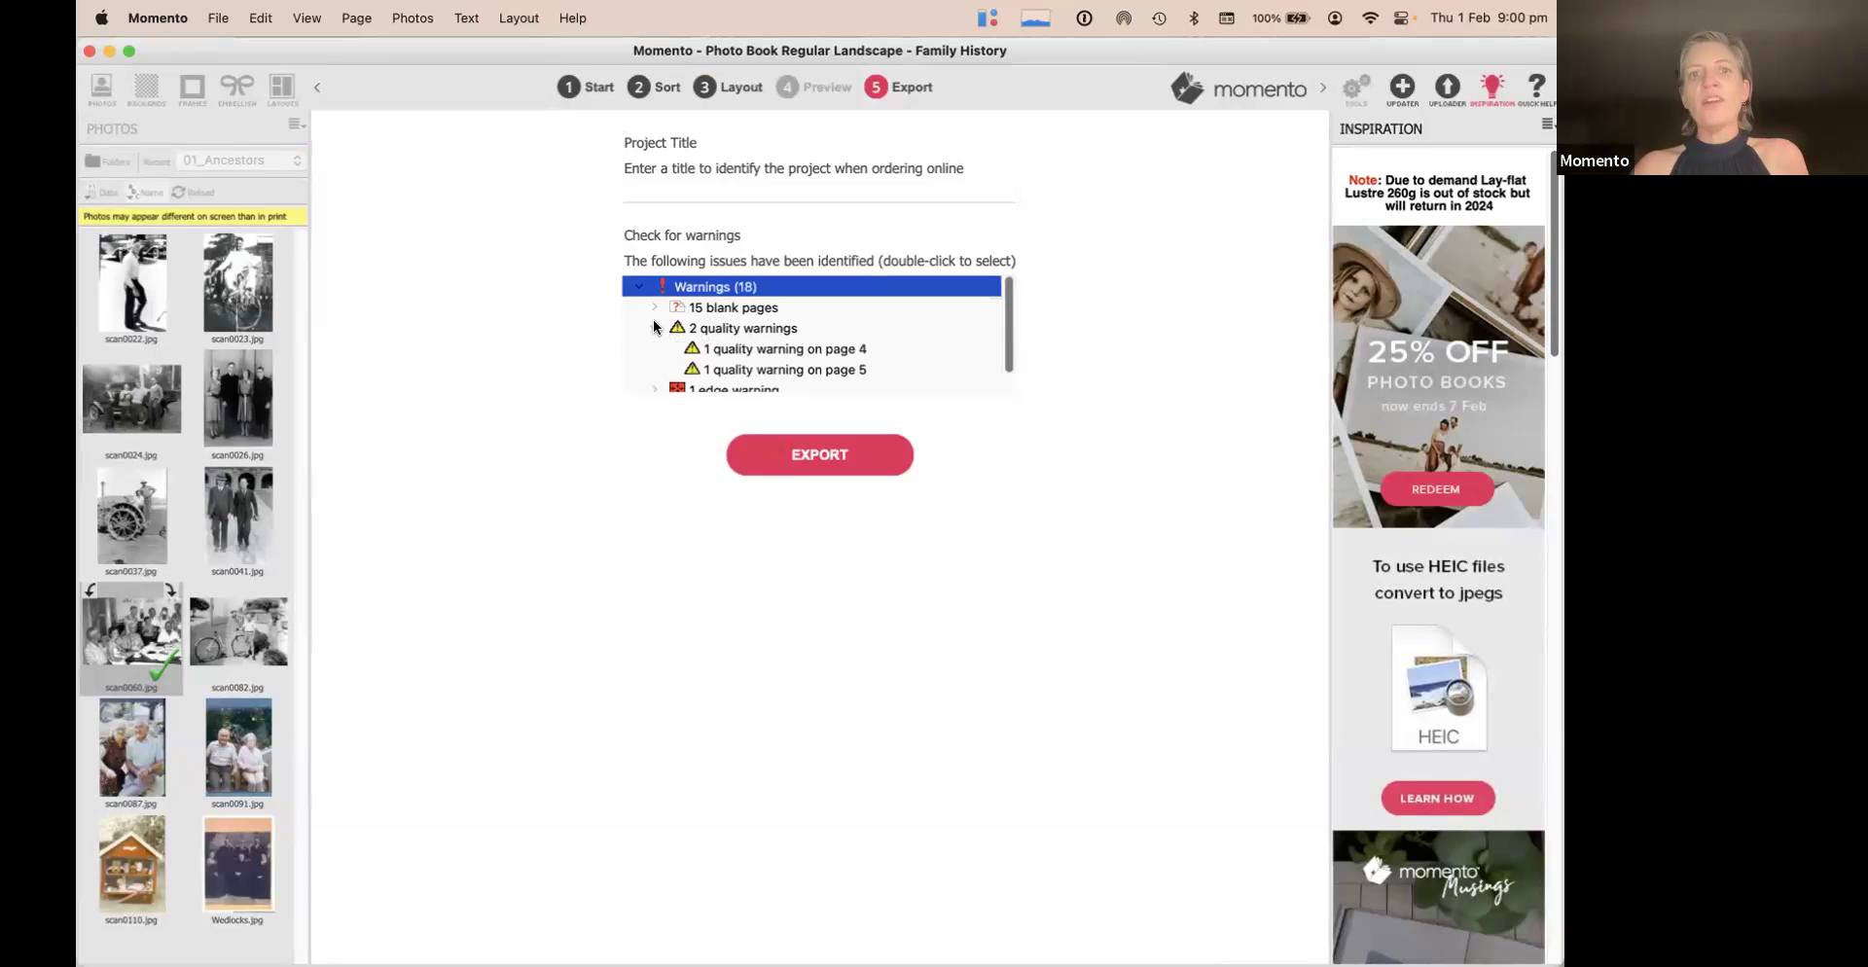
pyautogui.click(735, 333)
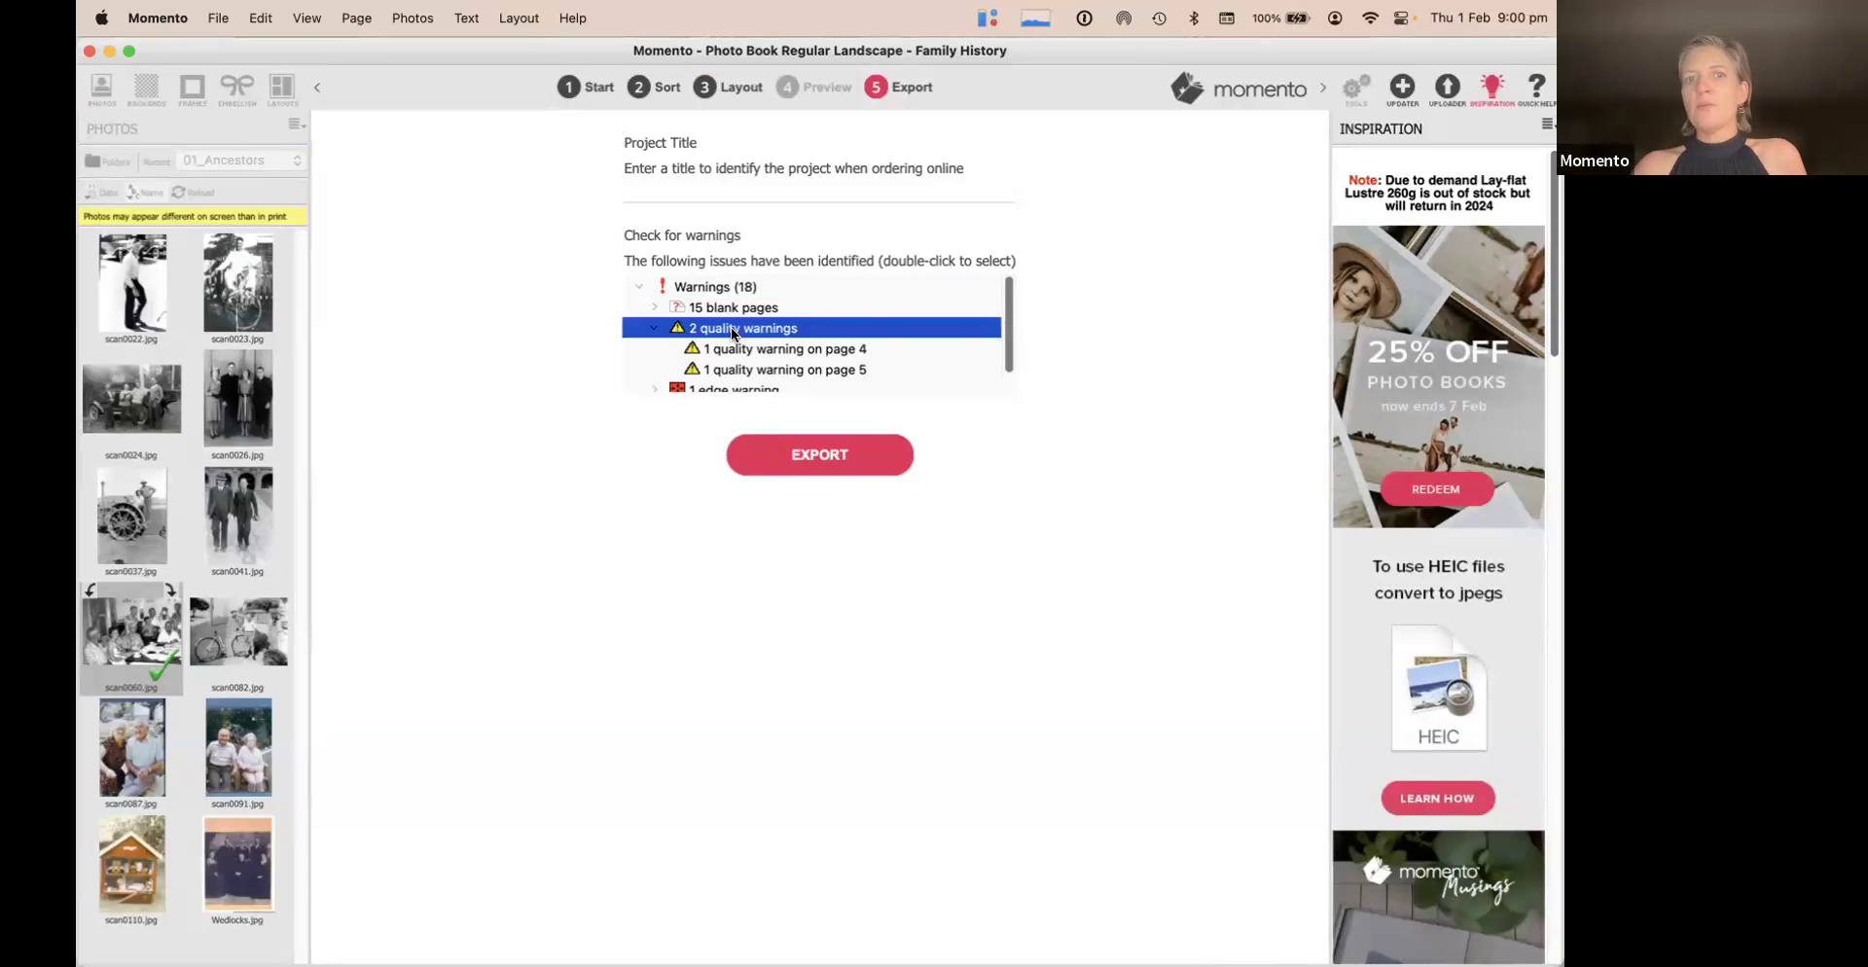
pyautogui.doubleClick(729, 350)
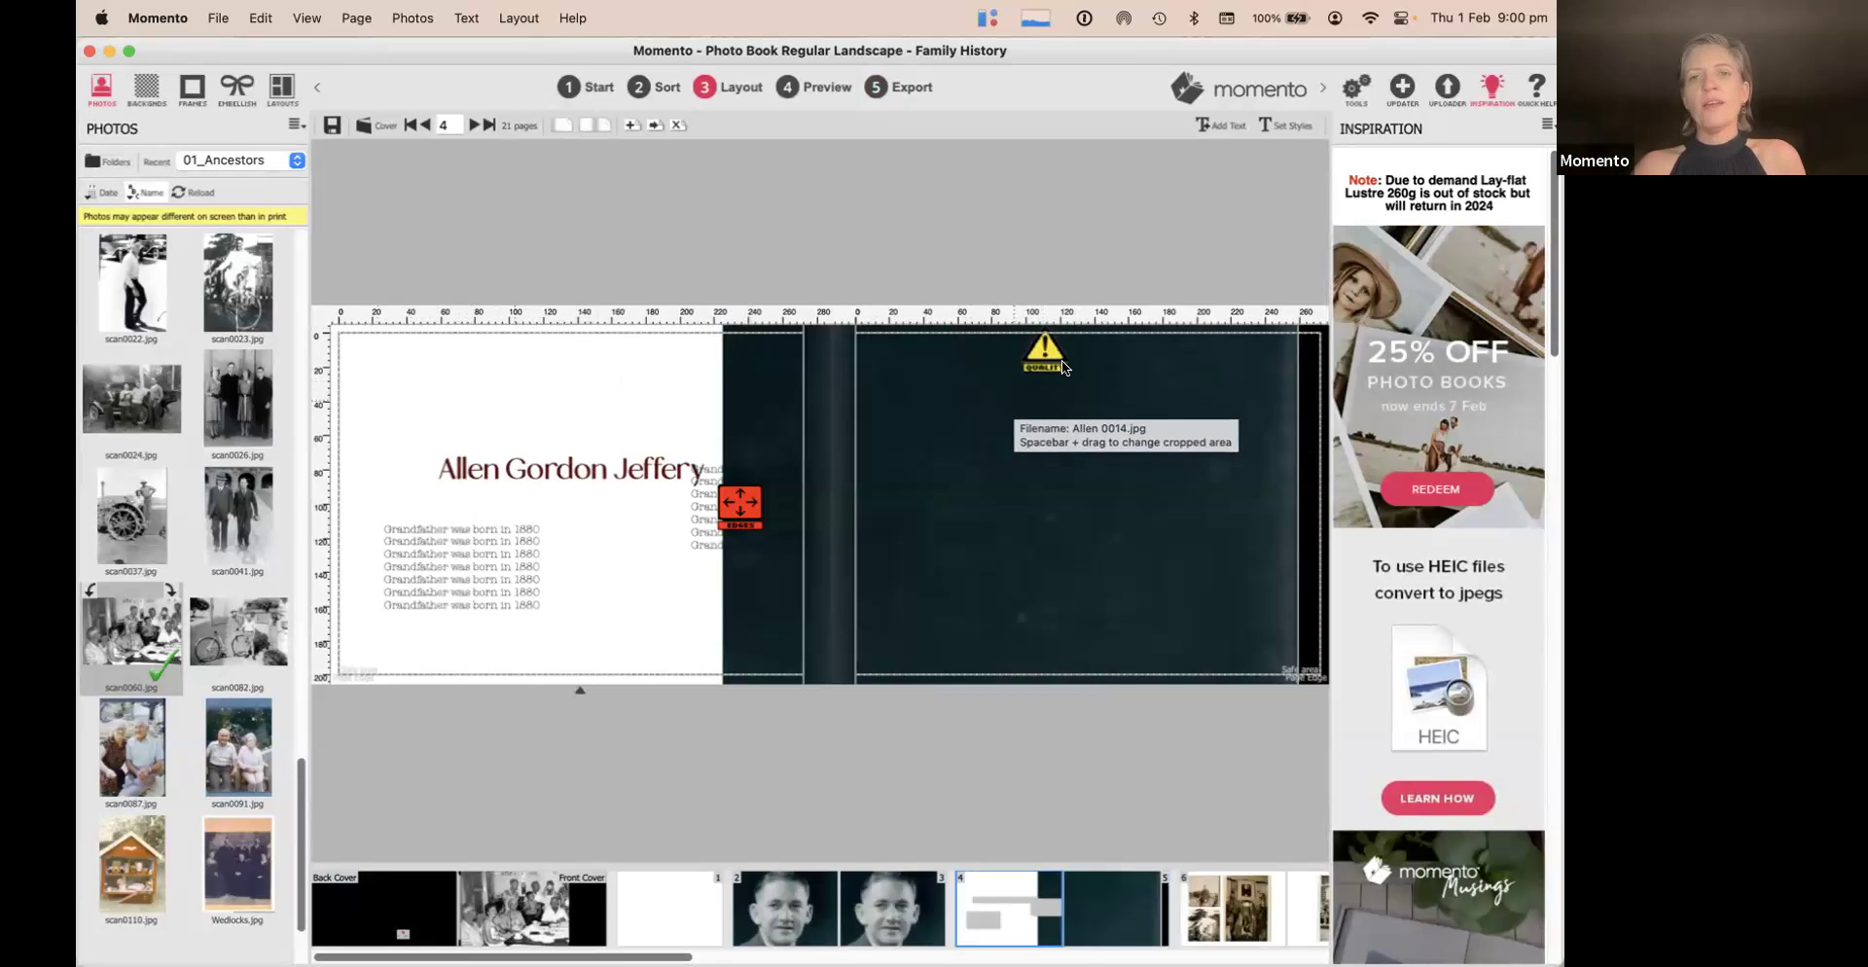
# Shrink the dark page 5 photo into a slim vertical strip and move the second text block
pyautogui.moveTo(1024, 448); pyautogui.dragTo(1140, 360)
pyautogui.moveTo(1056, 582); pyautogui.dragTo(1087, 661)
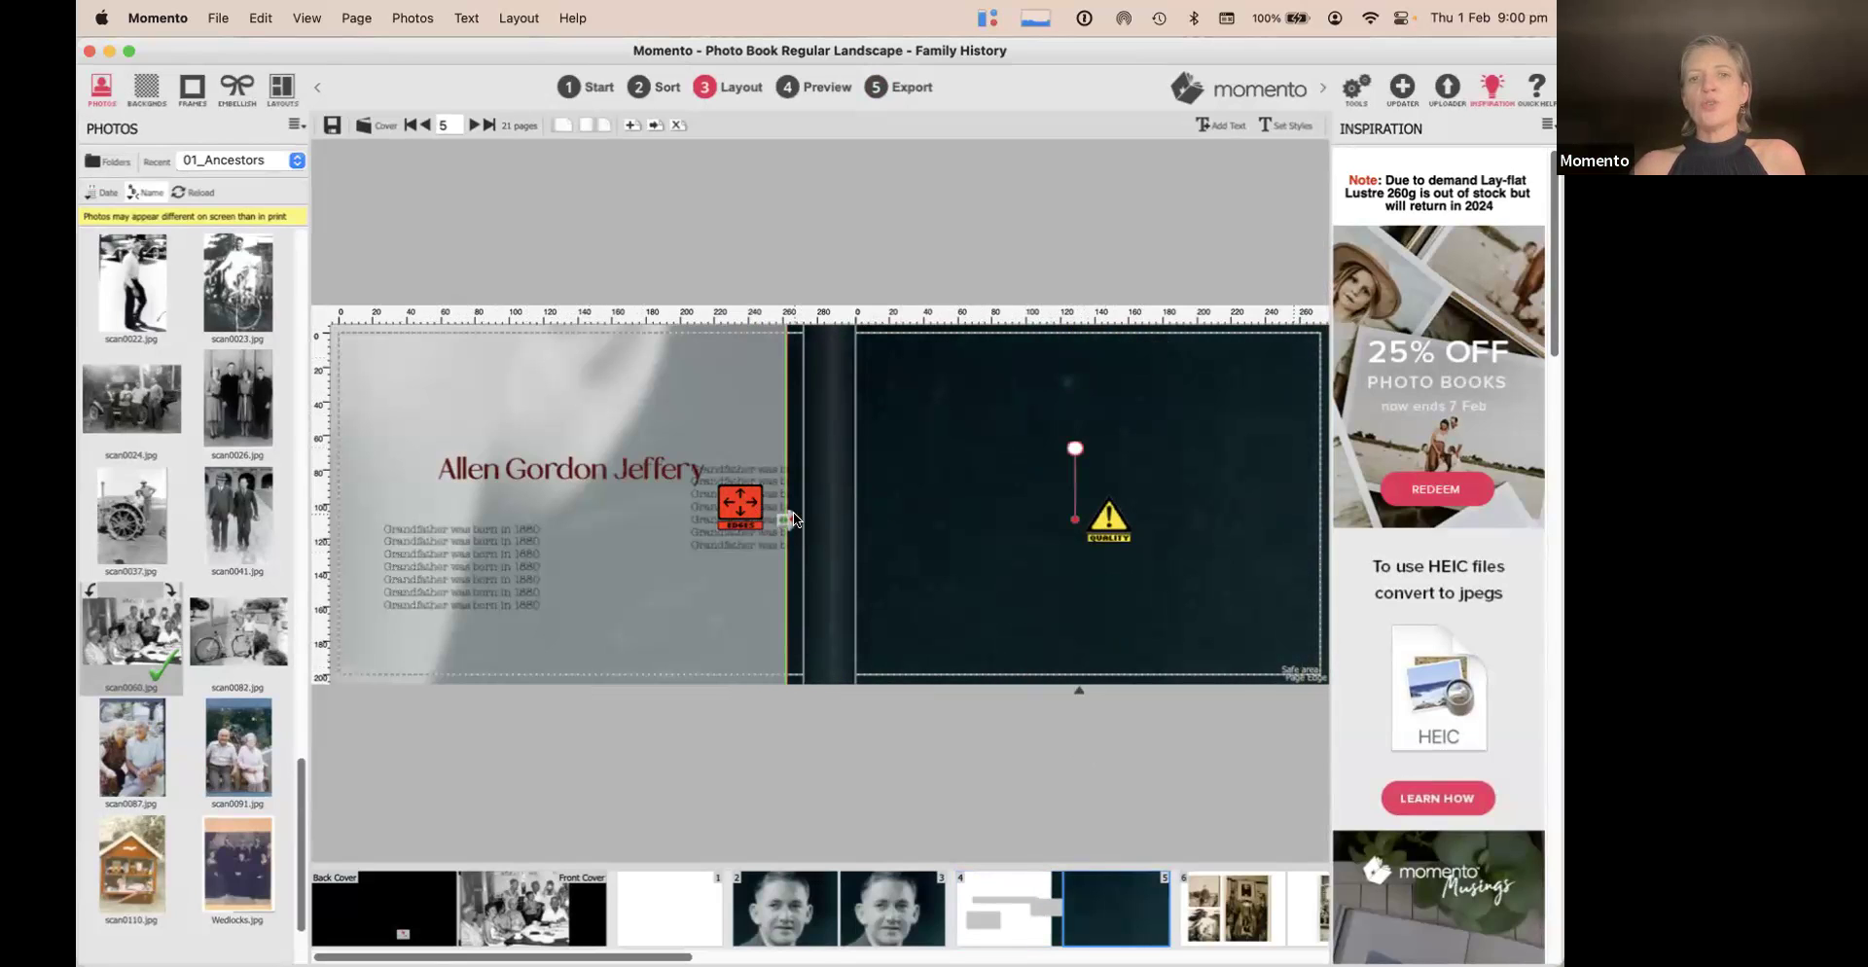
pyautogui.moveTo(790, 520); pyautogui.dragTo(1119, 726)
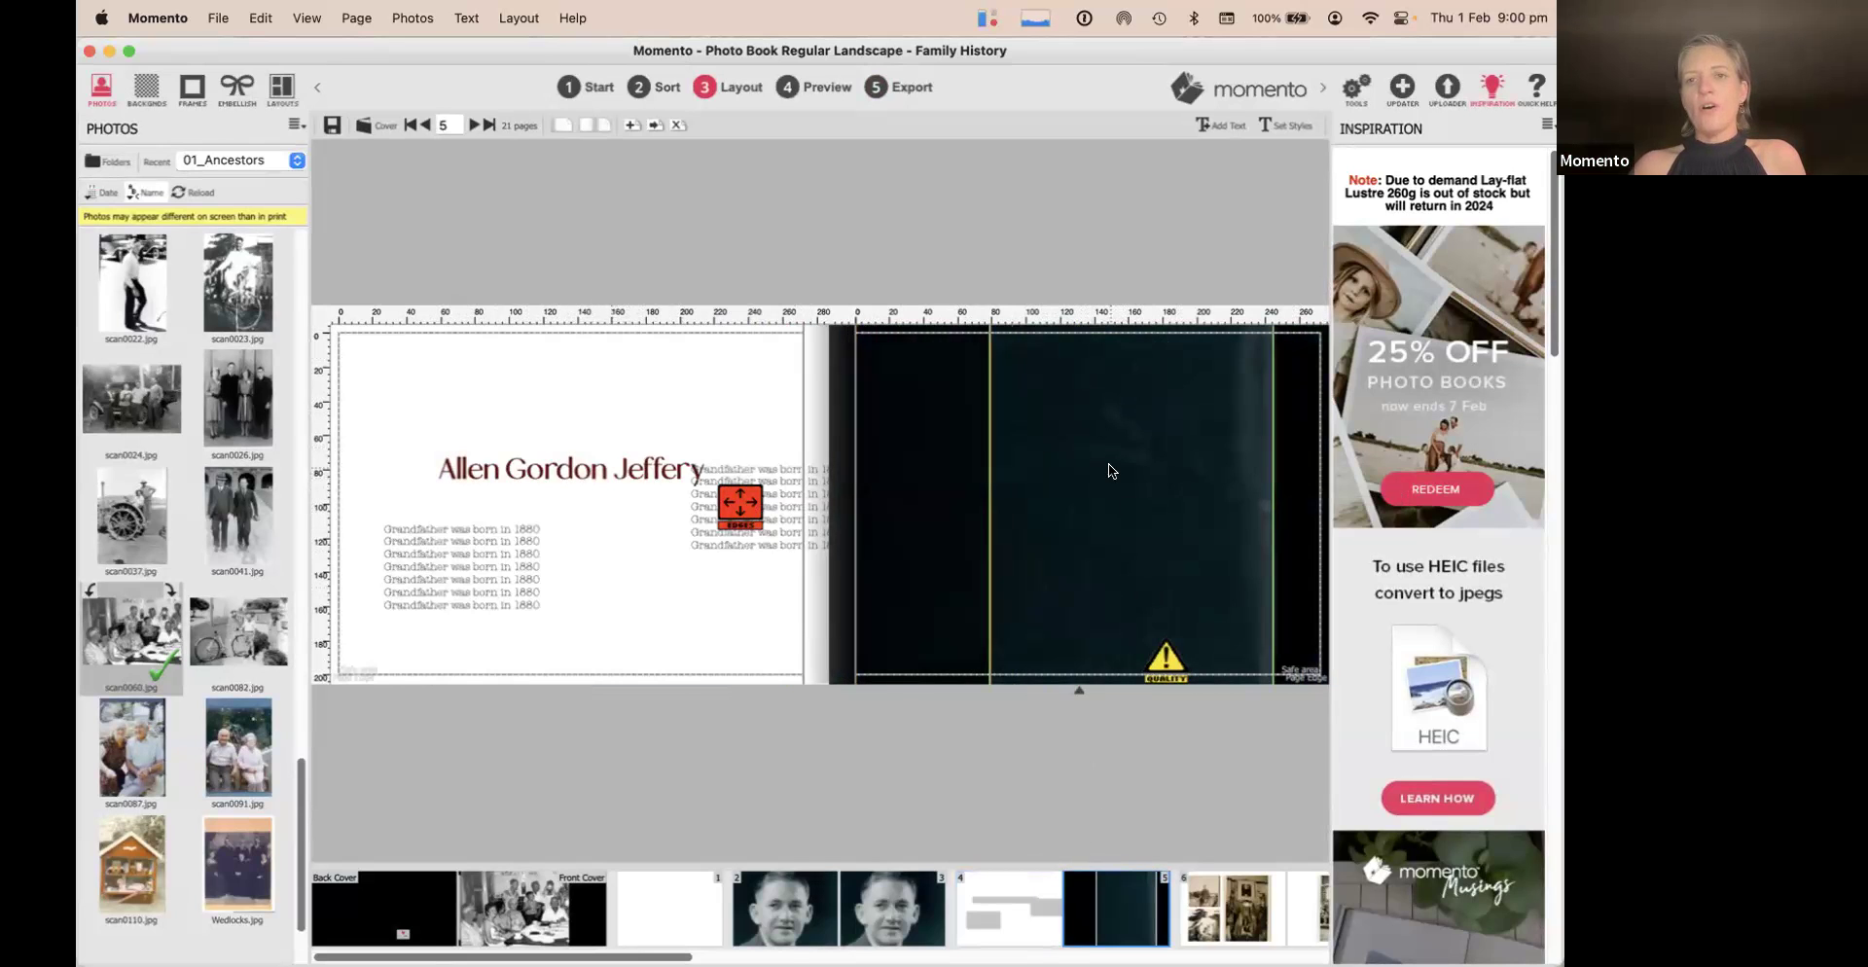
pyautogui.moveTo(1112, 470); pyautogui.dragTo(1096, 638)
pyautogui.moveTo(989, 367); pyautogui.dragTo(1050, 516)
pyautogui.moveTo(1057, 532); pyautogui.dragTo(1152, 372)
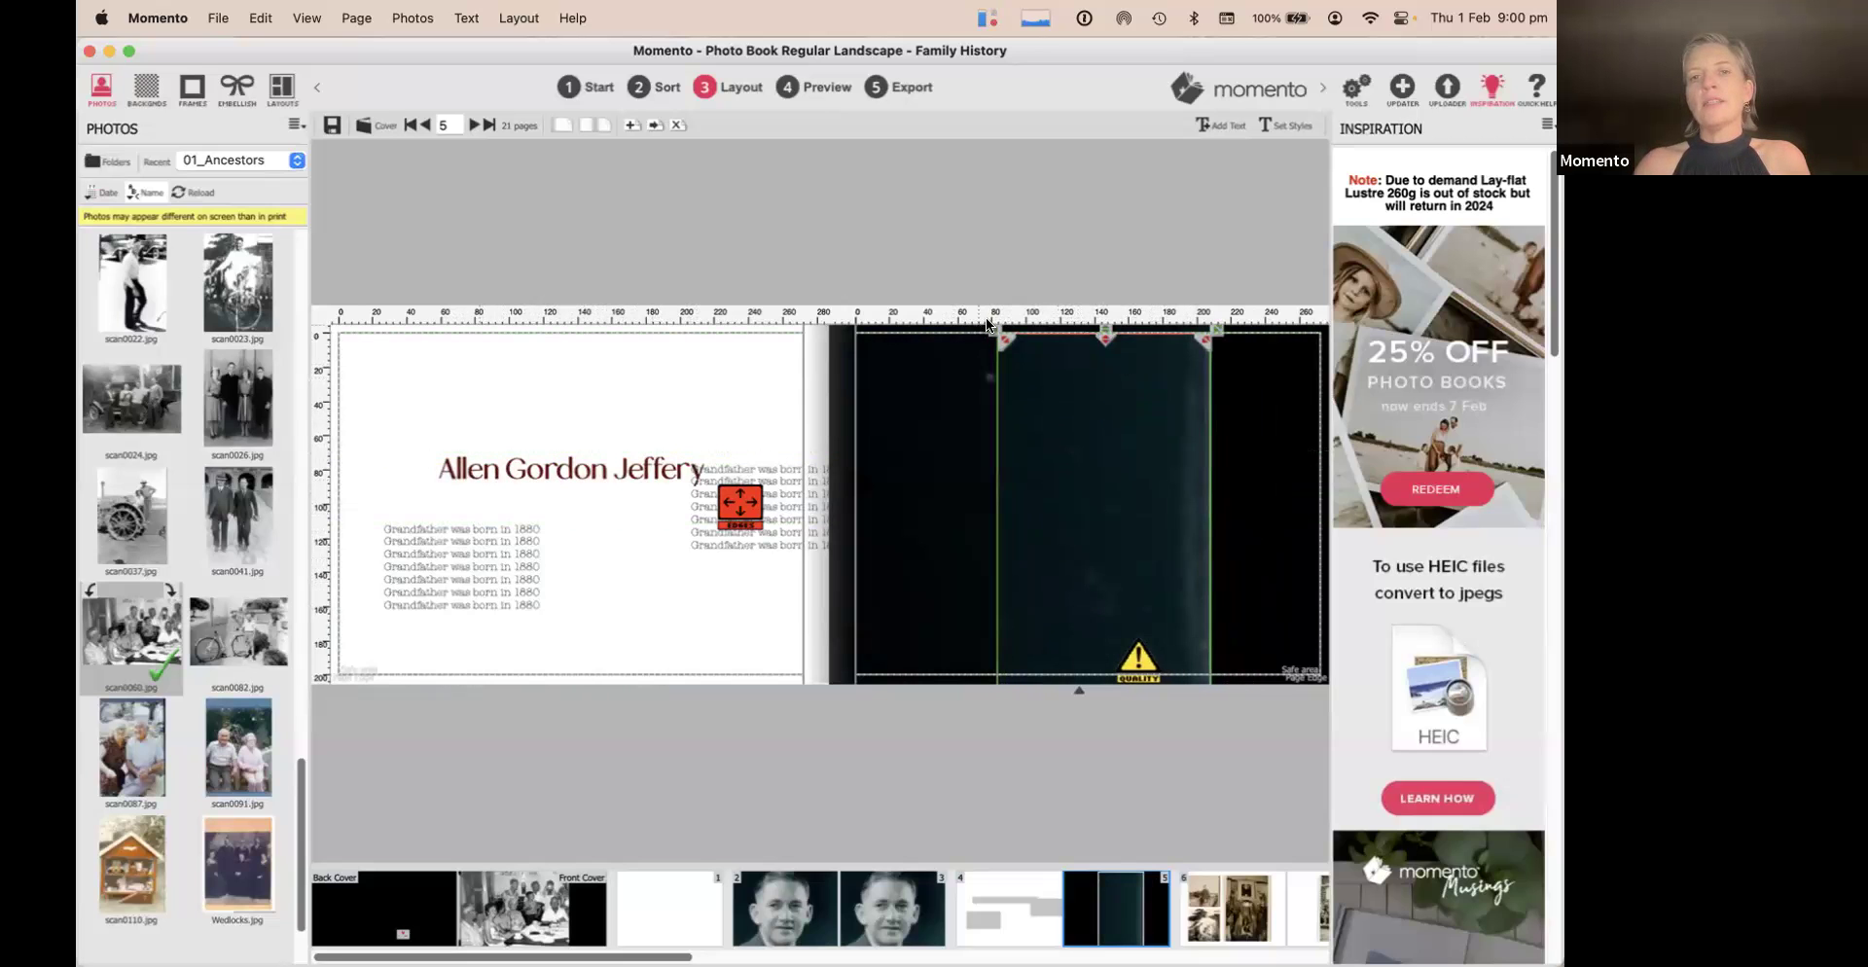
pyautogui.moveTo(995, 337); pyautogui.dragTo(1137, 371)
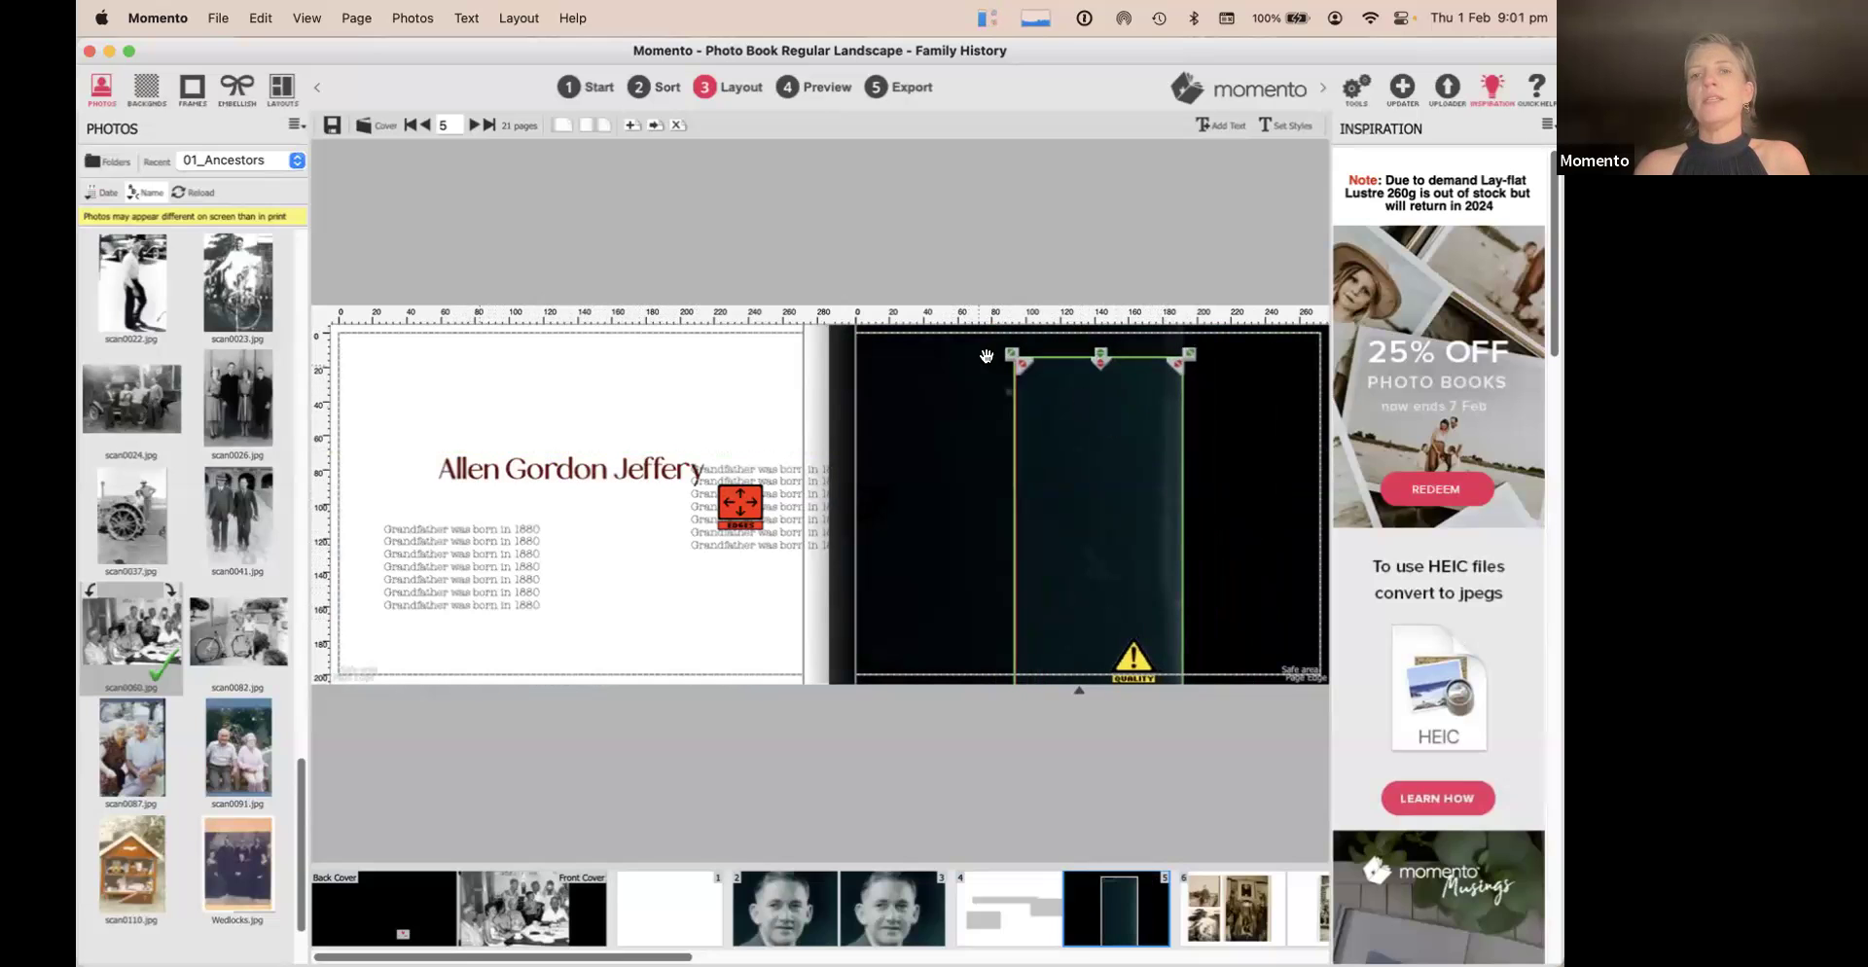
pyautogui.moveTo(1010, 354); pyautogui.dragTo(1116, 448)
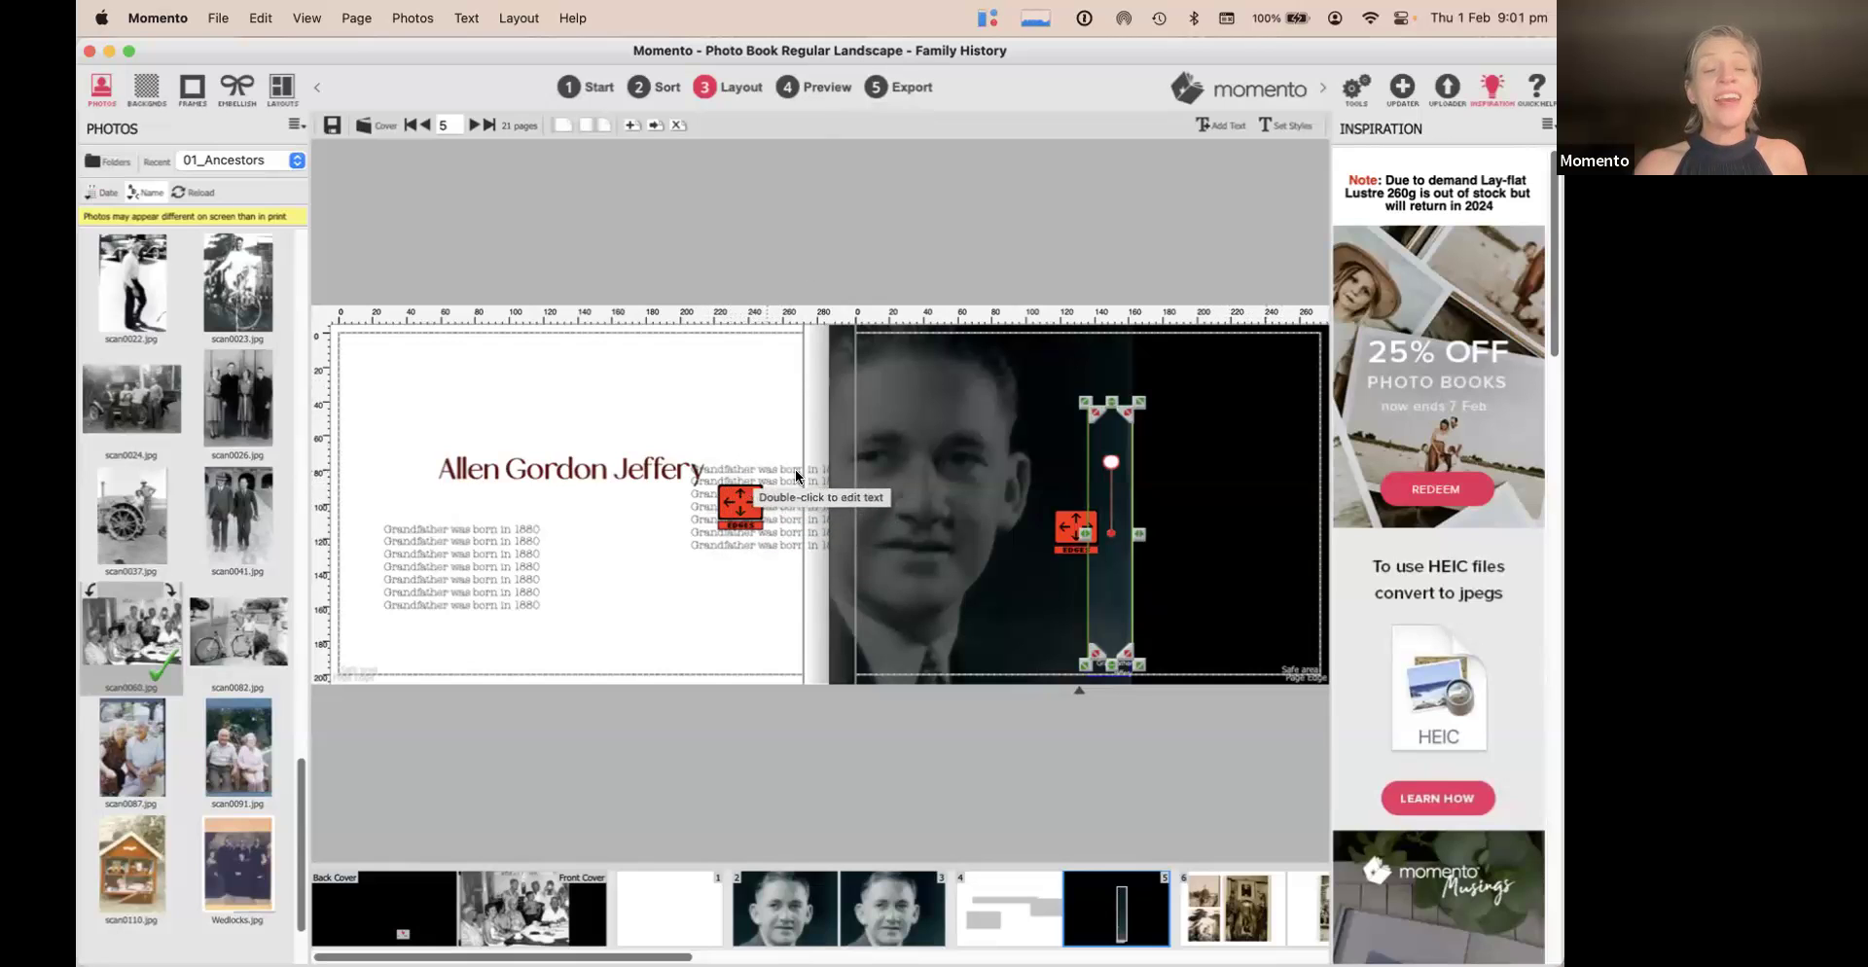
pyautogui.click(739, 498)
pyautogui.moveTo(738, 500); pyautogui.dragTo(634, 547)
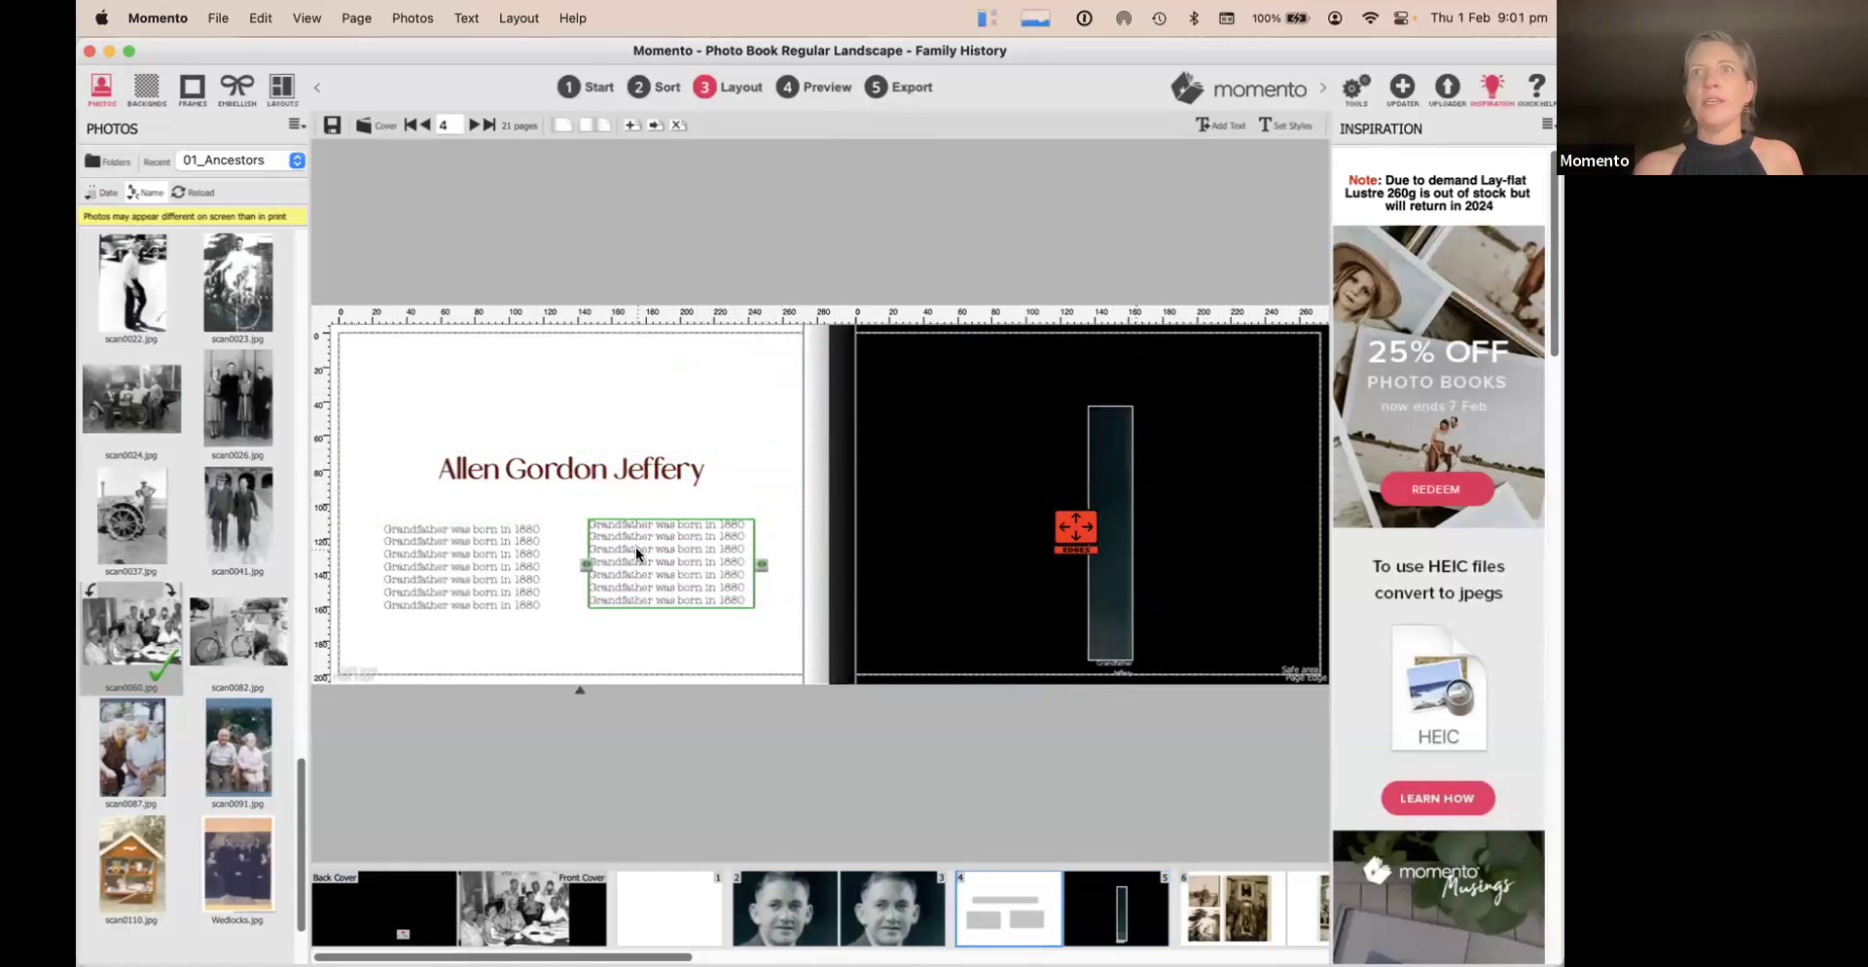
# Save changes, enter project title 'HIsto', and export the Family History book as a master file
pyautogui.click(891, 85)
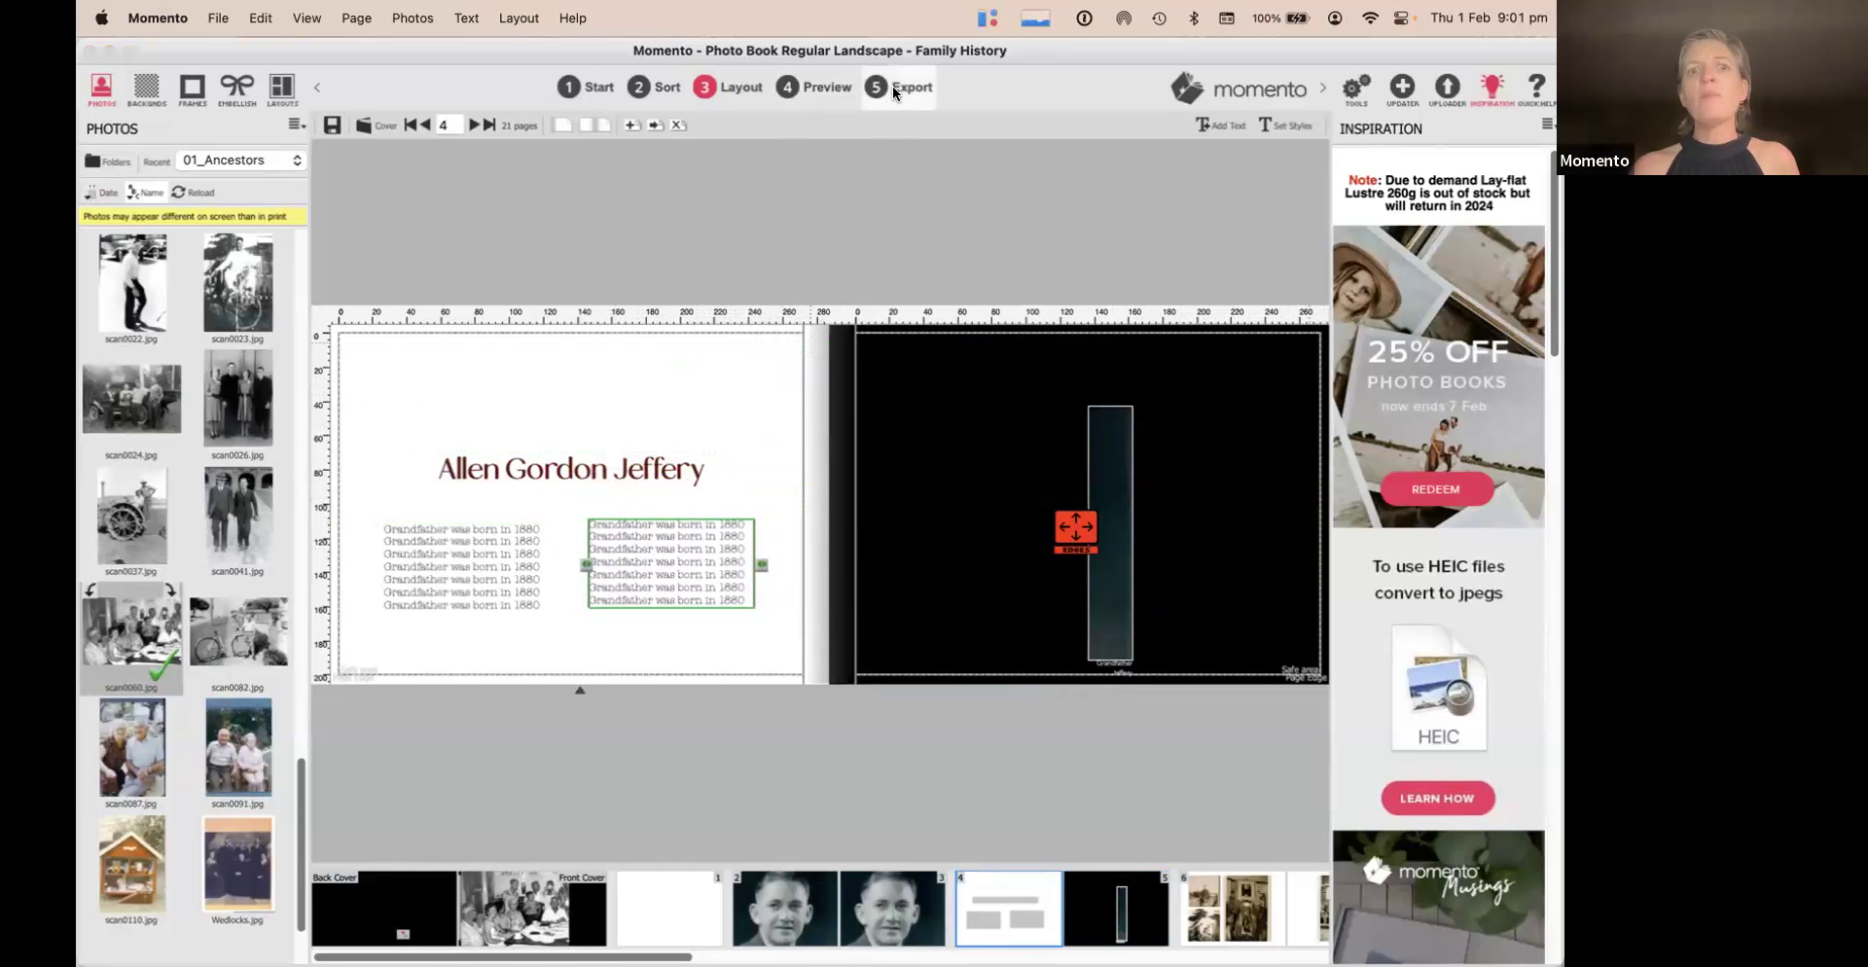
pyautogui.click(906, 415)
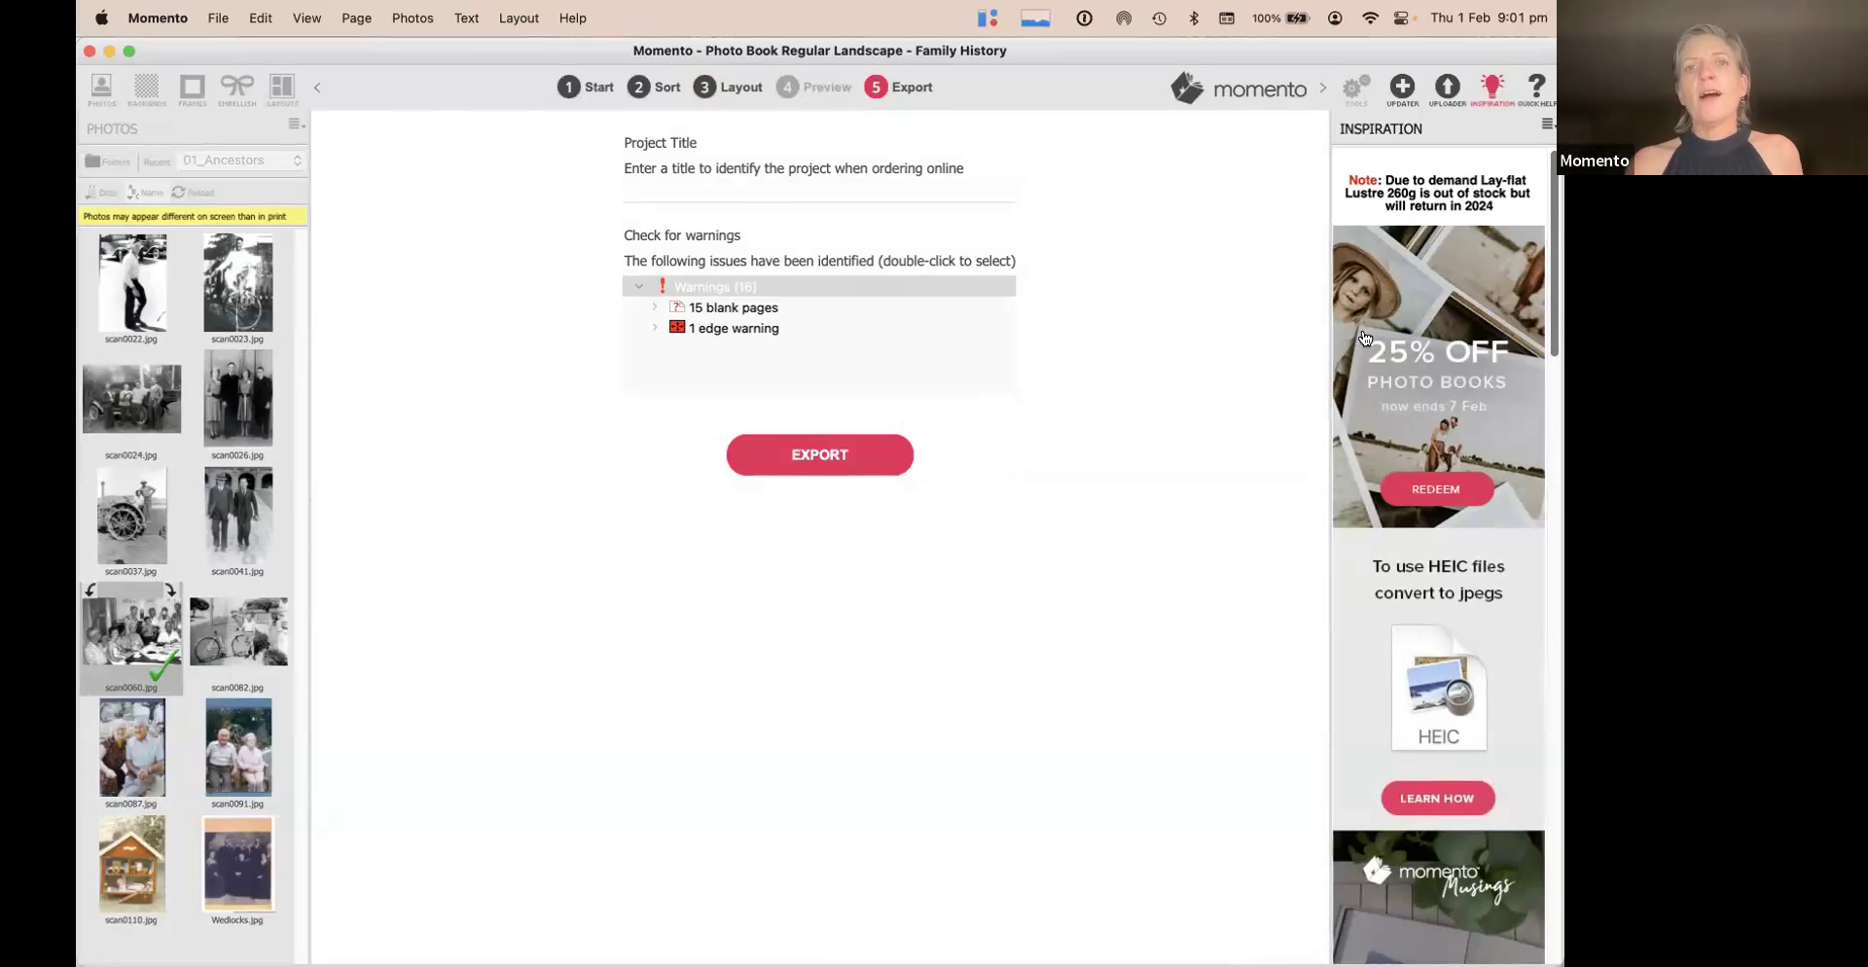
pyautogui.click(734, 193)
pyautogui.write('HIstory')
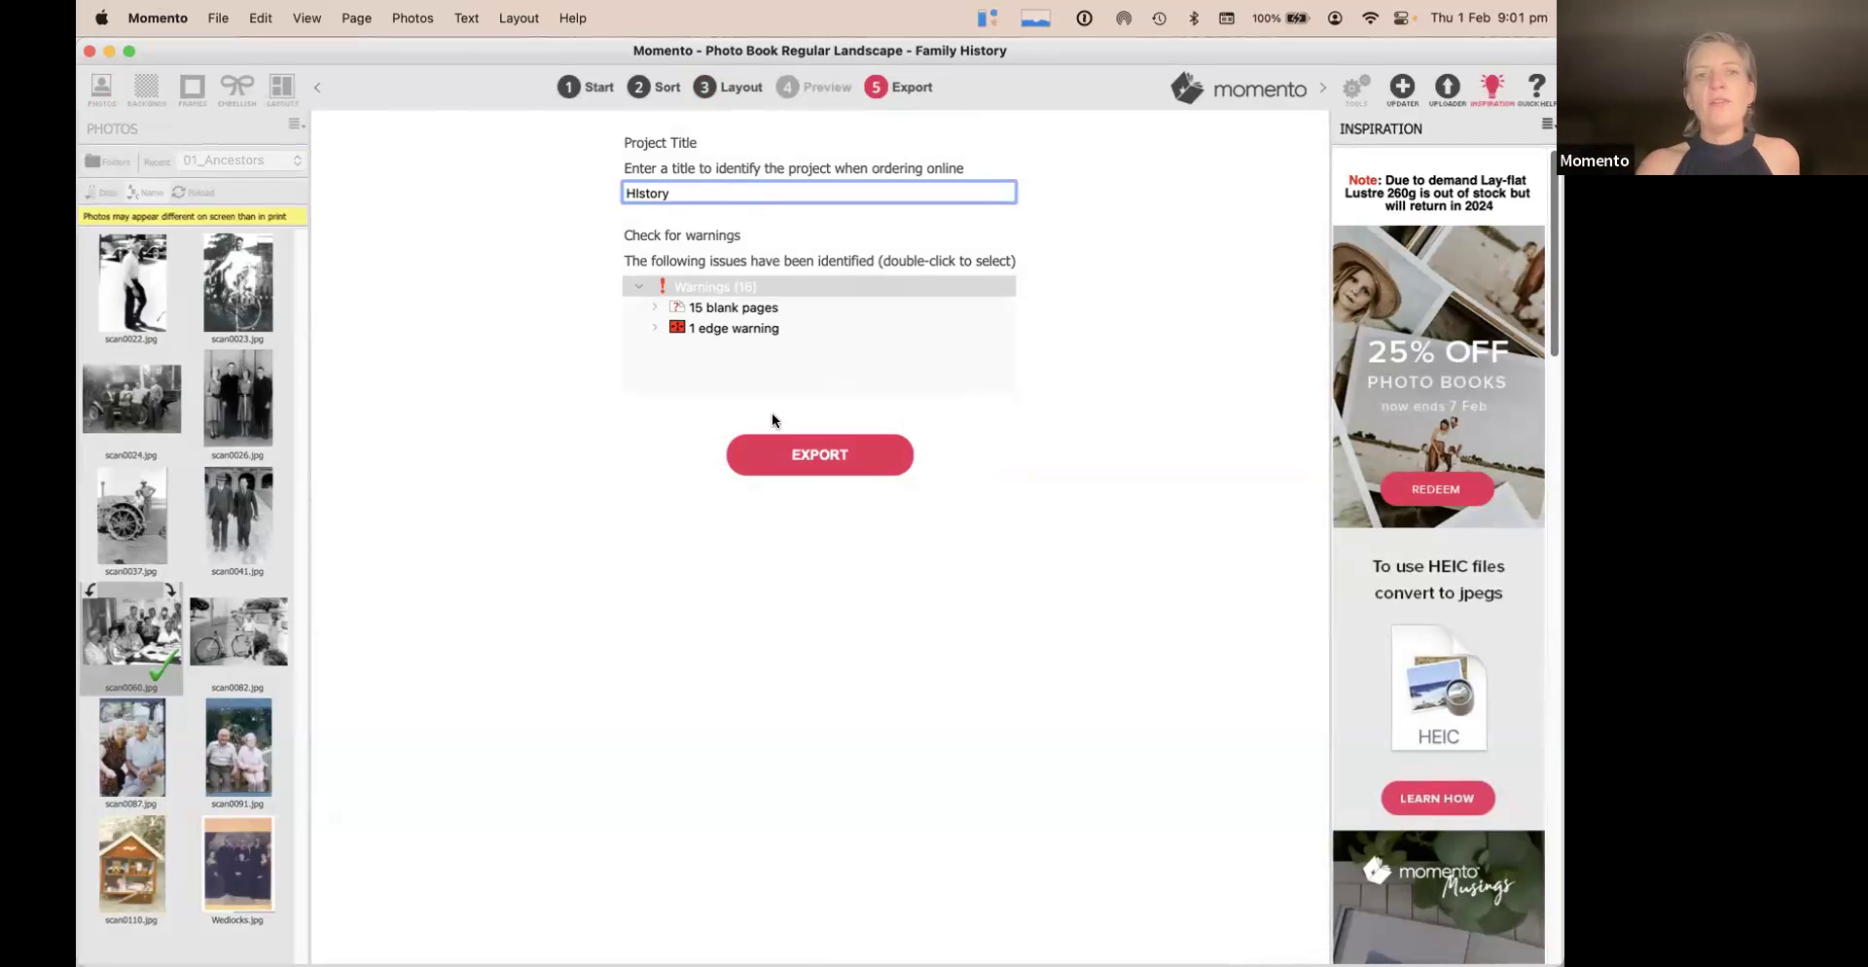
pyautogui.click(856, 465)
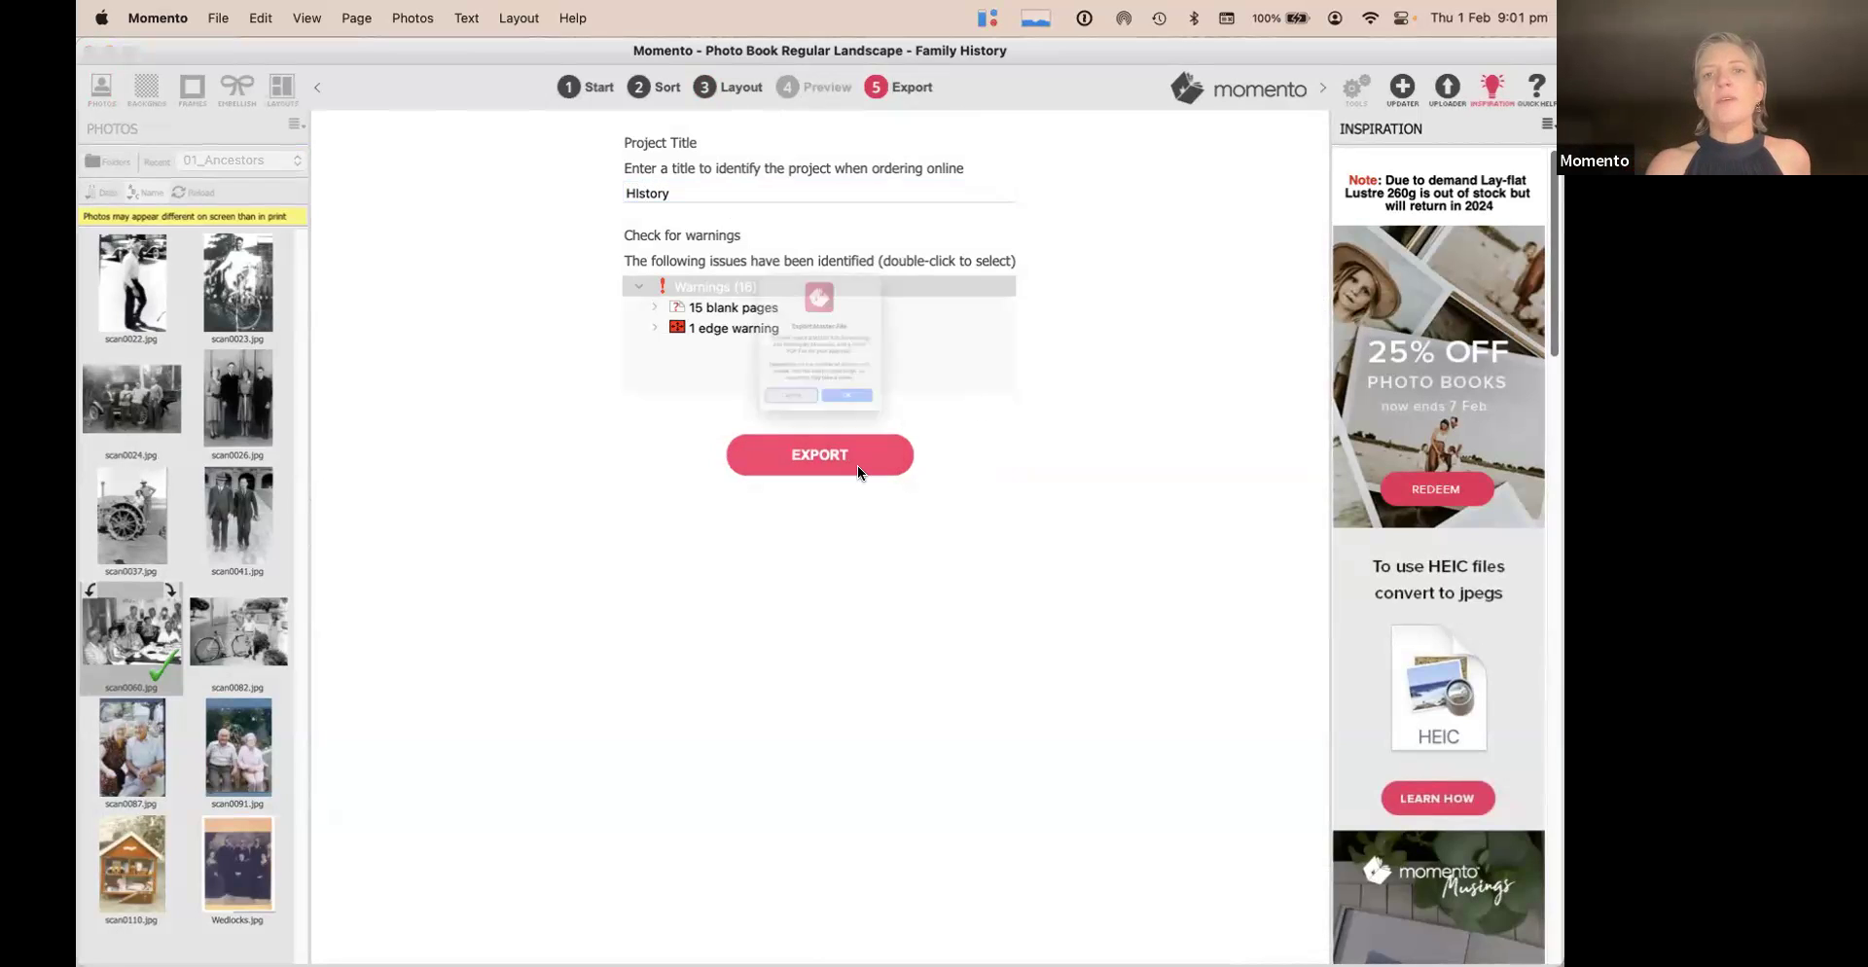
pyautogui.click(893, 451)
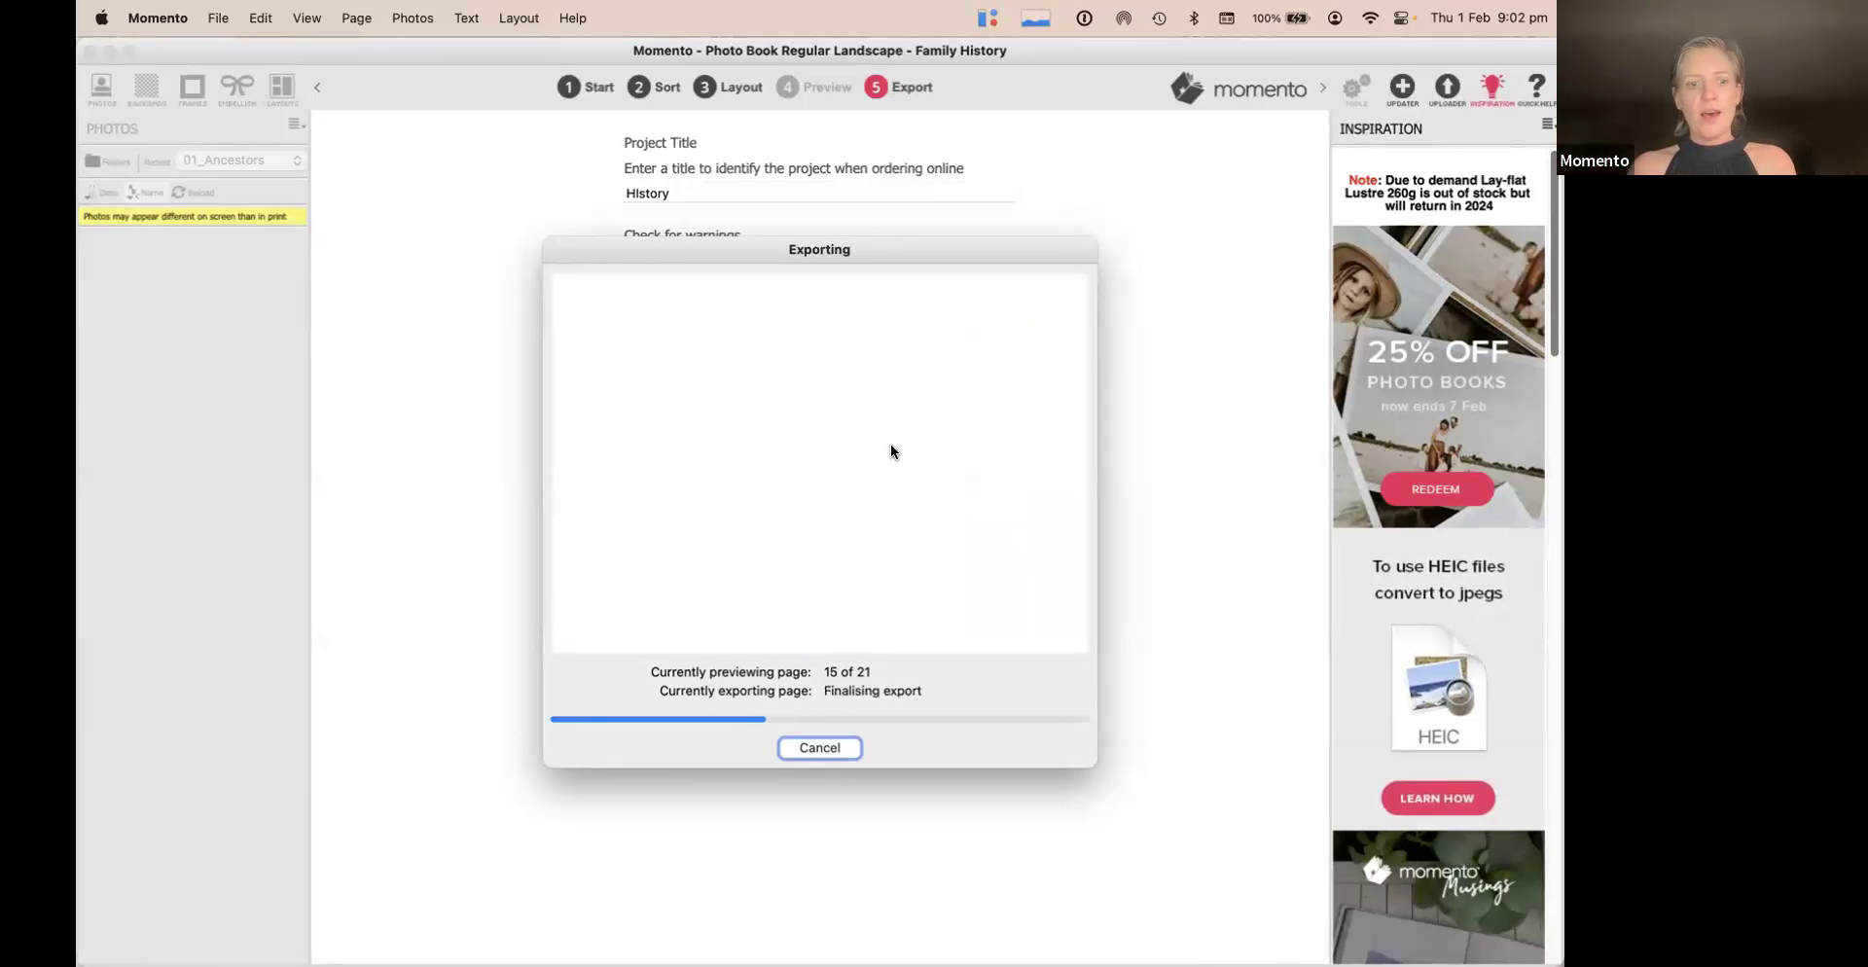
# Switch to Finder and show the Momento folder in a new window
pyautogui.press('super+Tab')
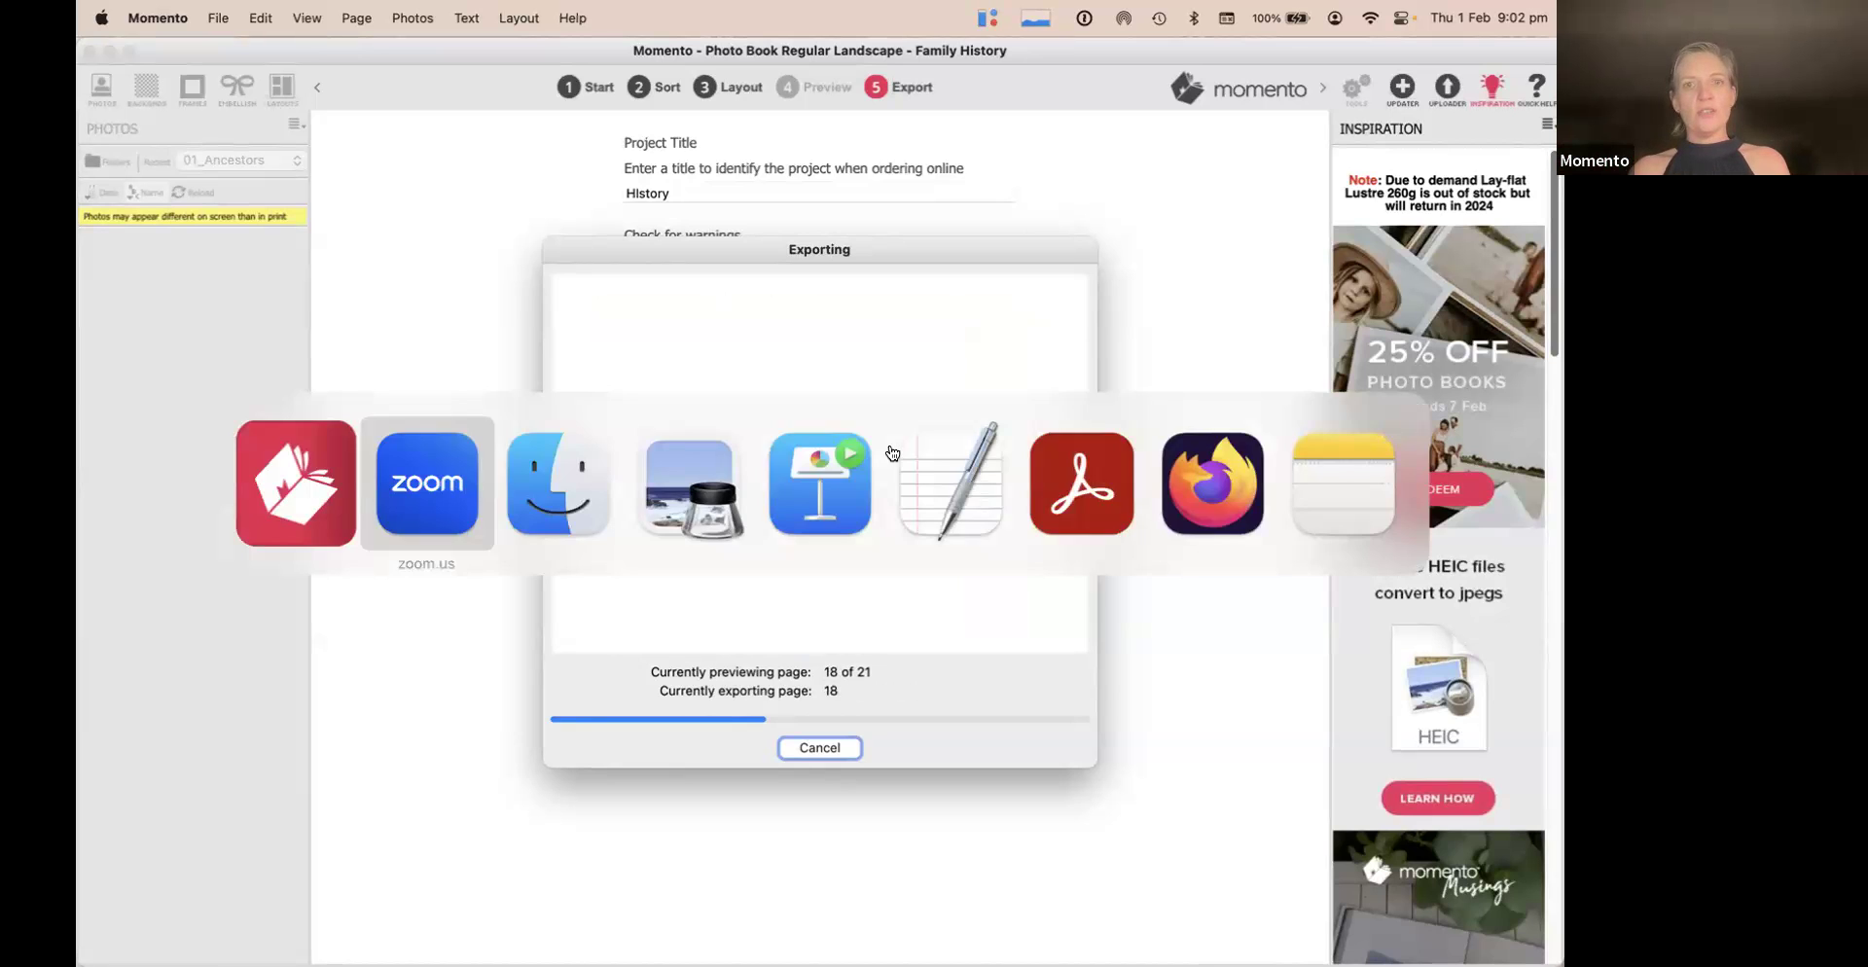
pyautogui.press('super+Tab')
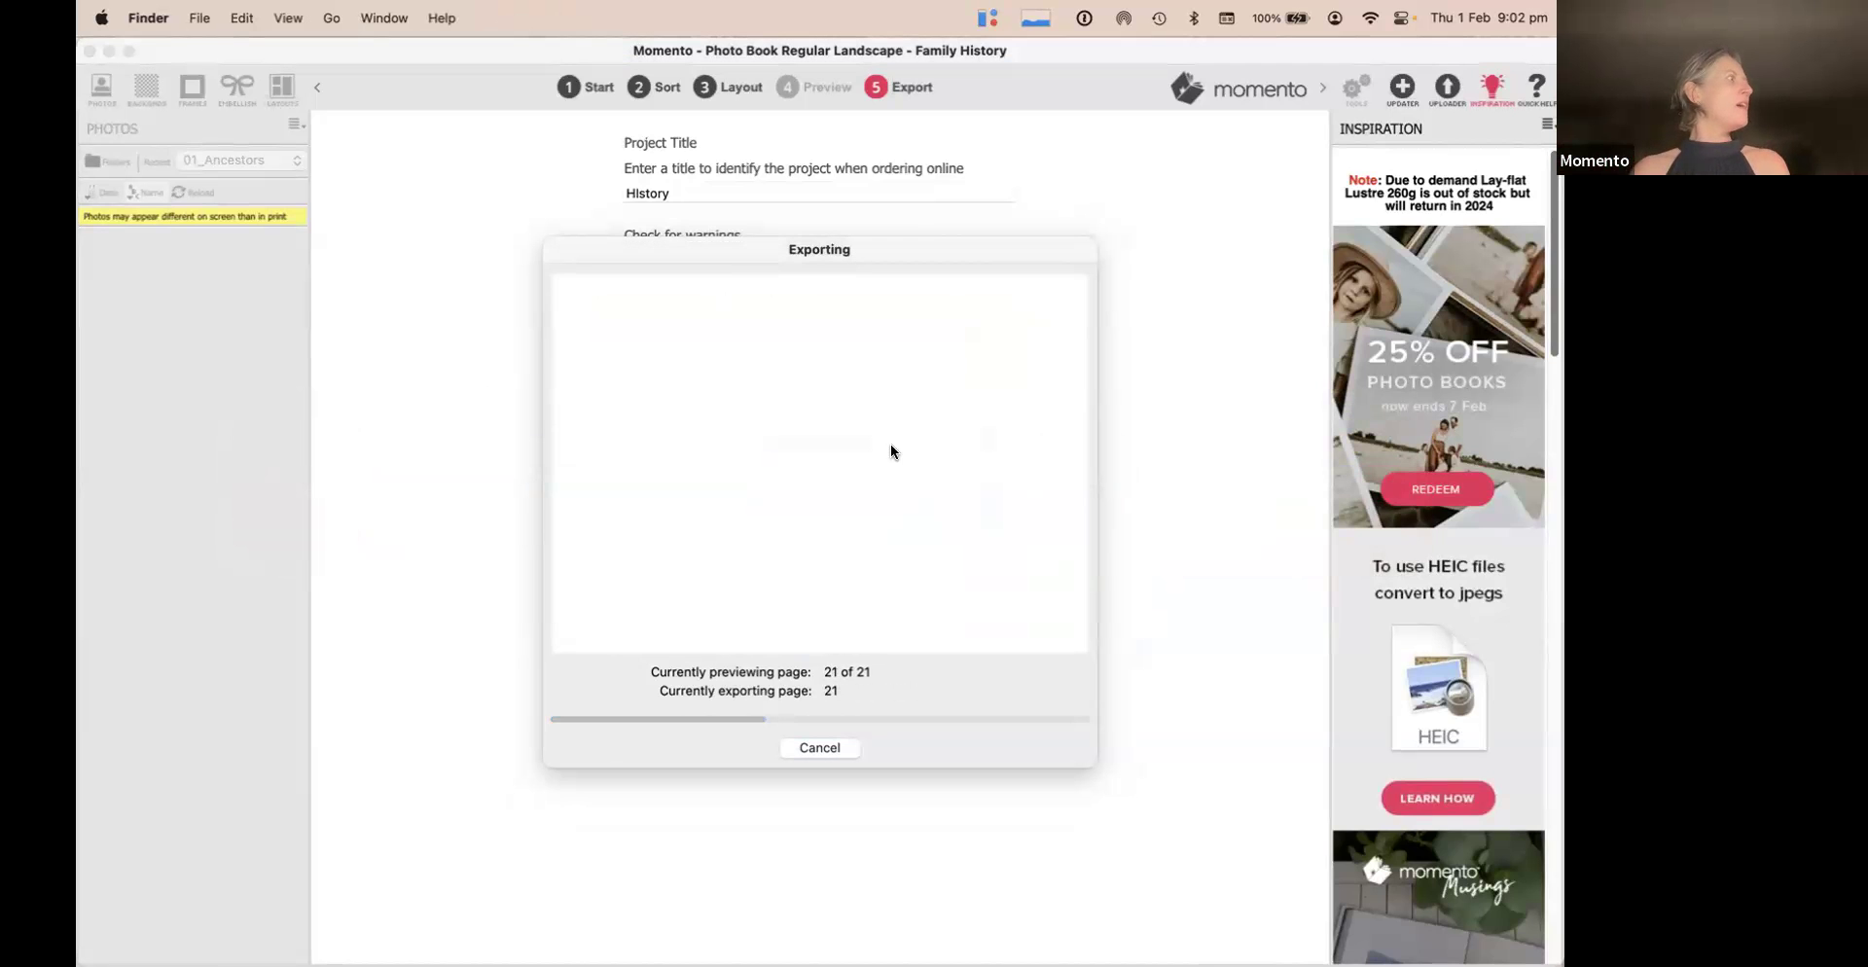
pyautogui.press('super+n')
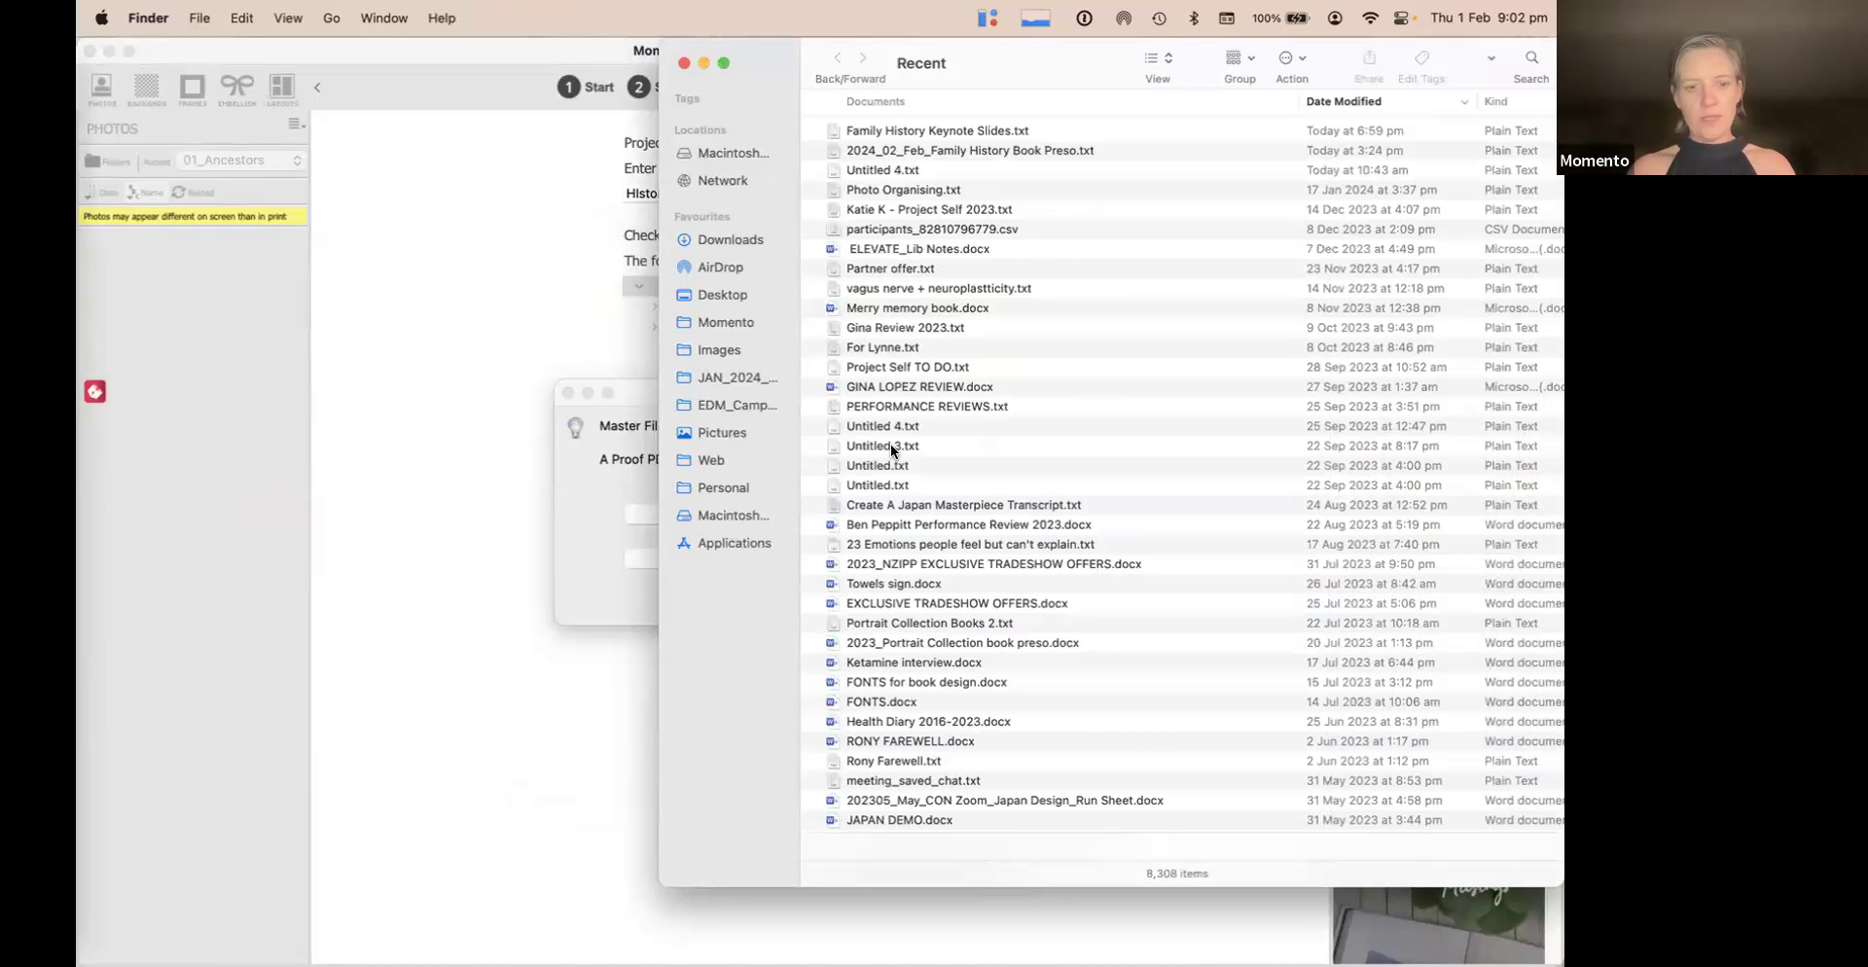
pyautogui.click(726, 322)
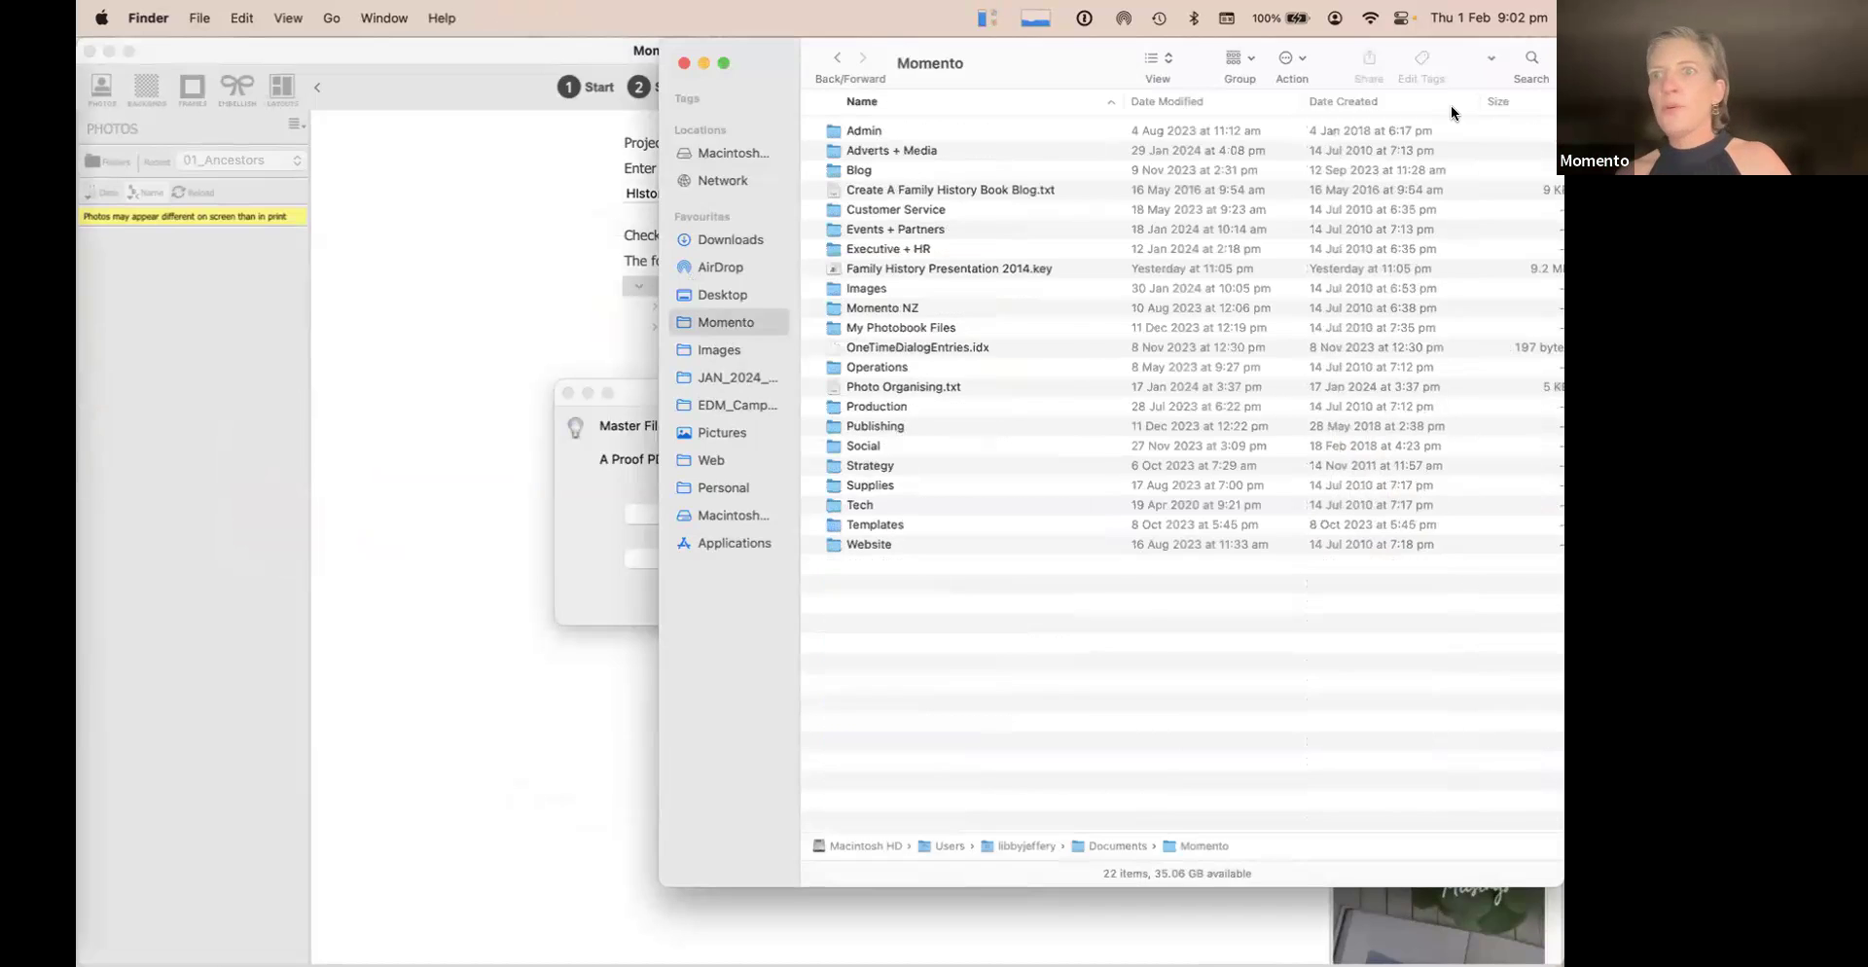
# Search the Momento folder for 'PROOF .pdf'
pyautogui.click(1531, 60)
pyautogui.write('PROFF')
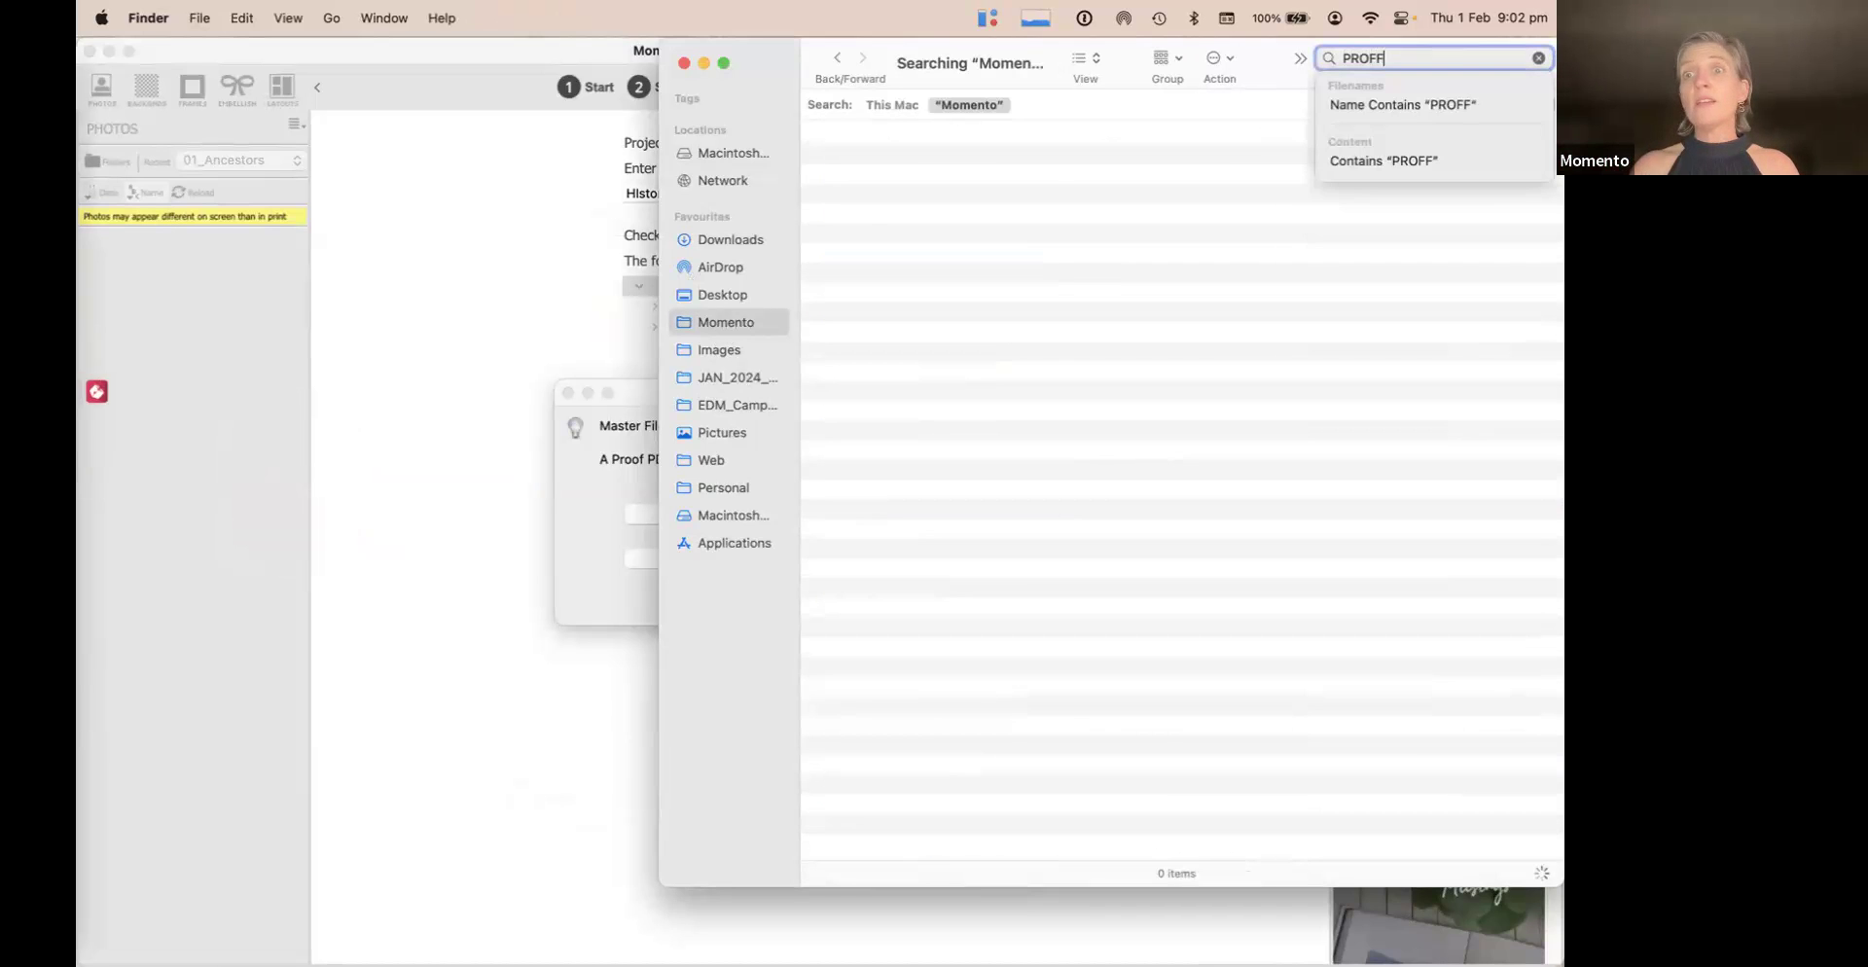
pyautogui.press('BackSpace')
pyautogui.press('BackSpace')
pyautogui.write('OF')
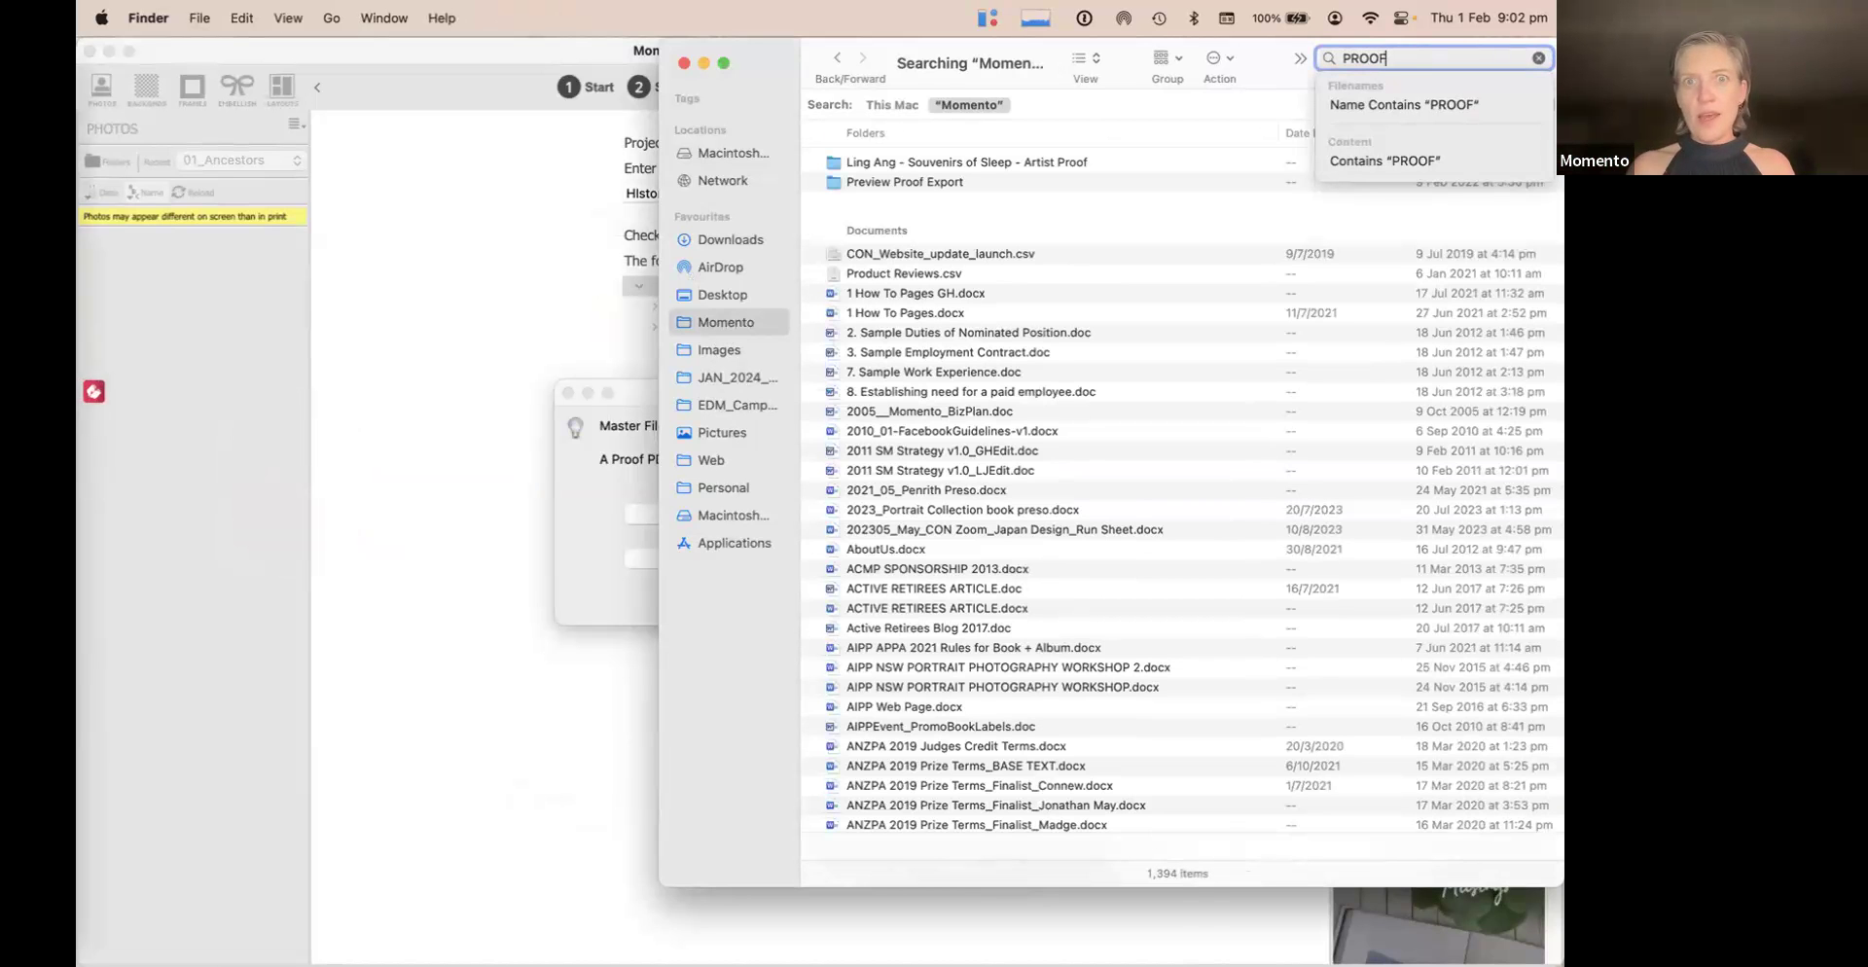
pyautogui.write(' .p')
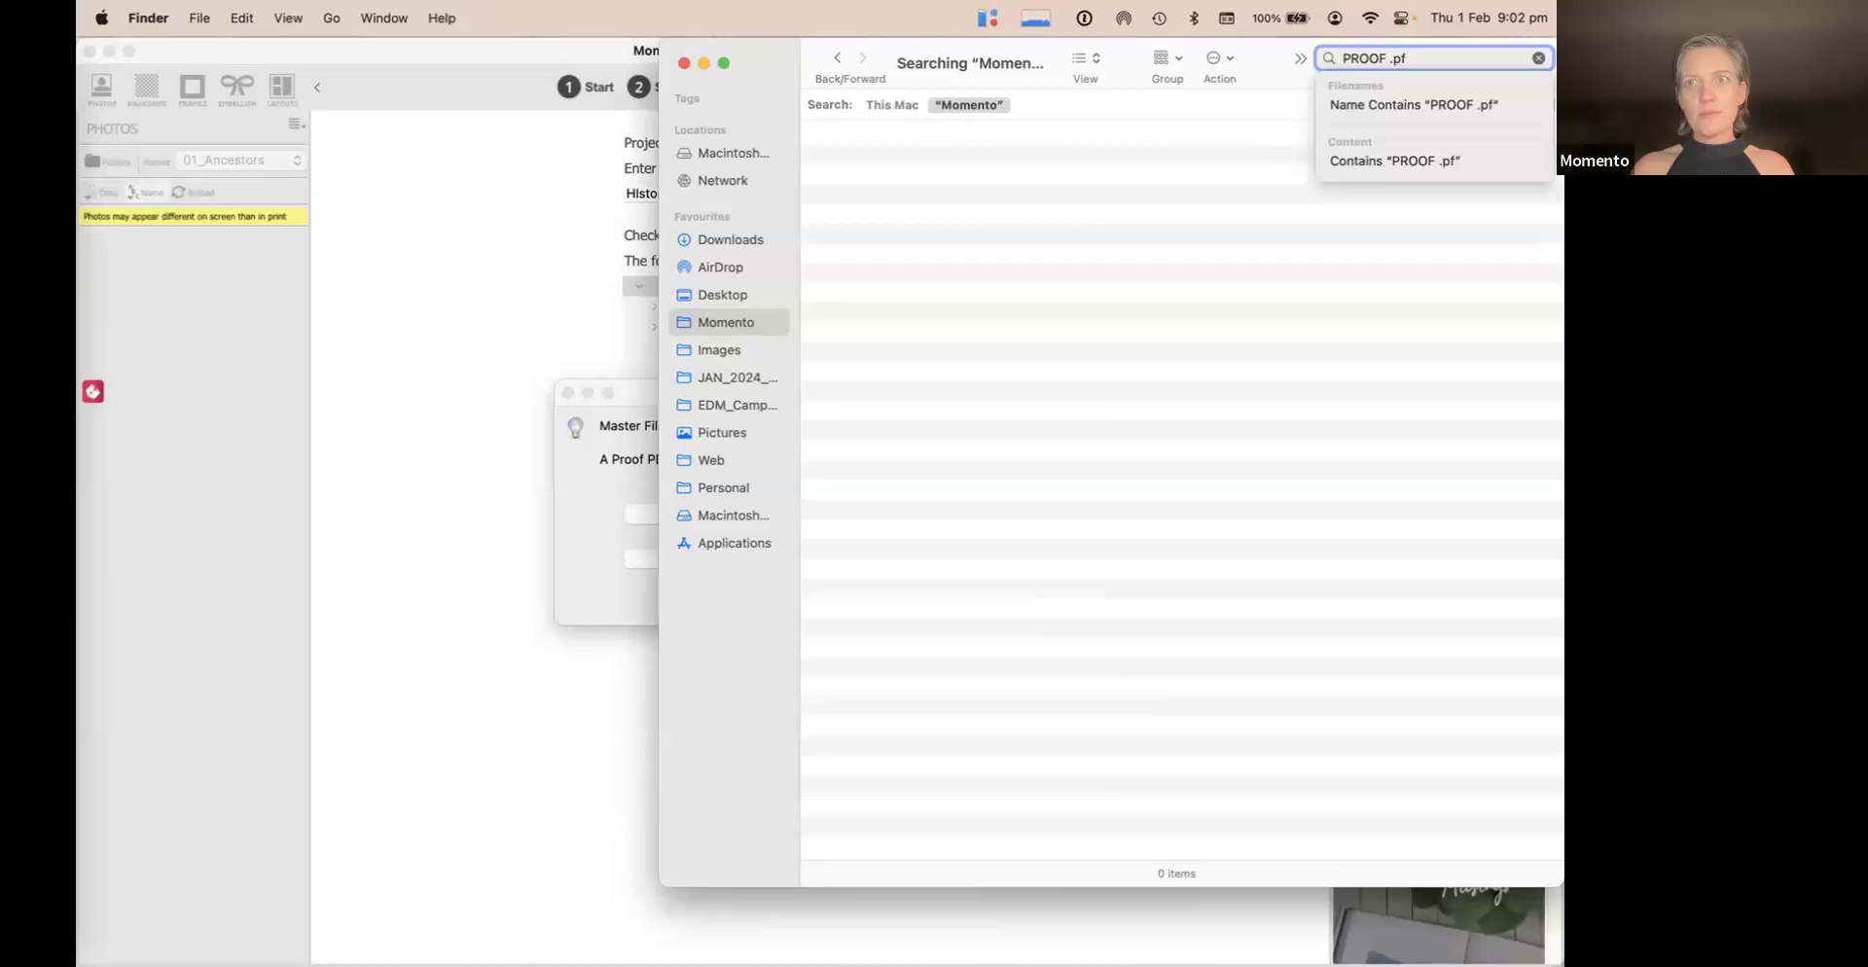
pyautogui.write('df')
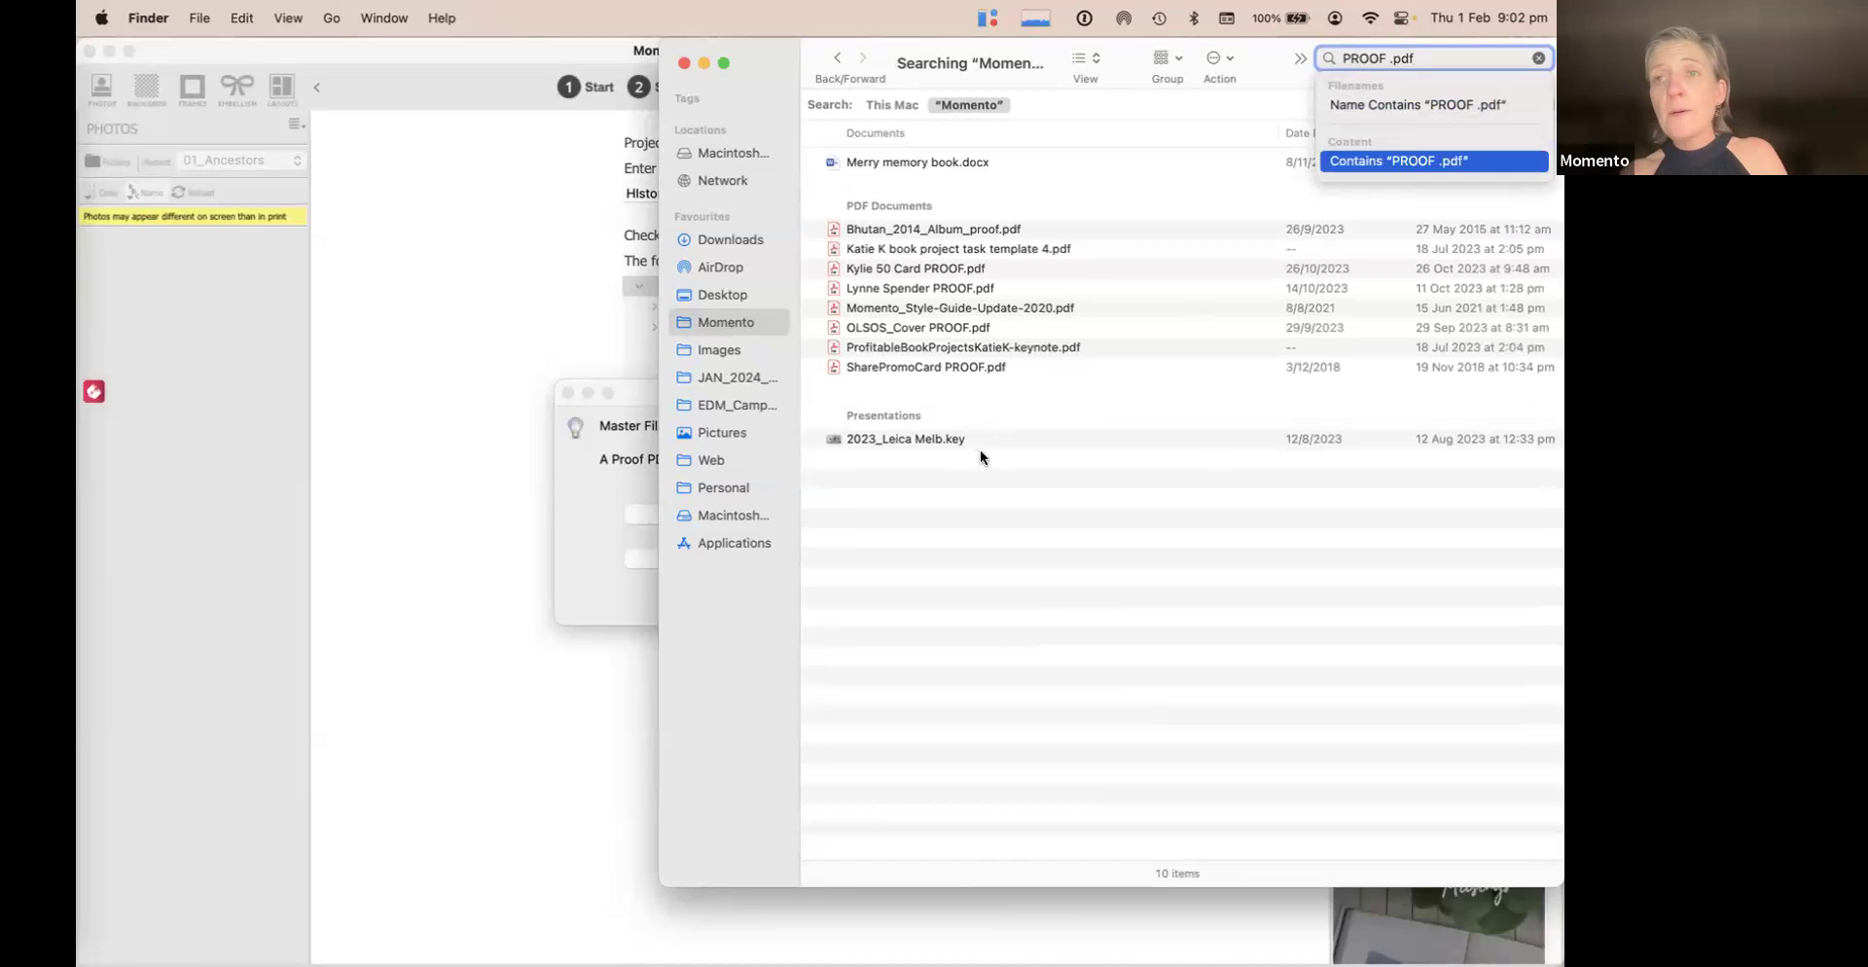
# Open Bhutan_2014_Album_proof.pdf in Acrobat, scroll through its pages, close it, and return to Momento
pyautogui.doubleClick(963, 229)
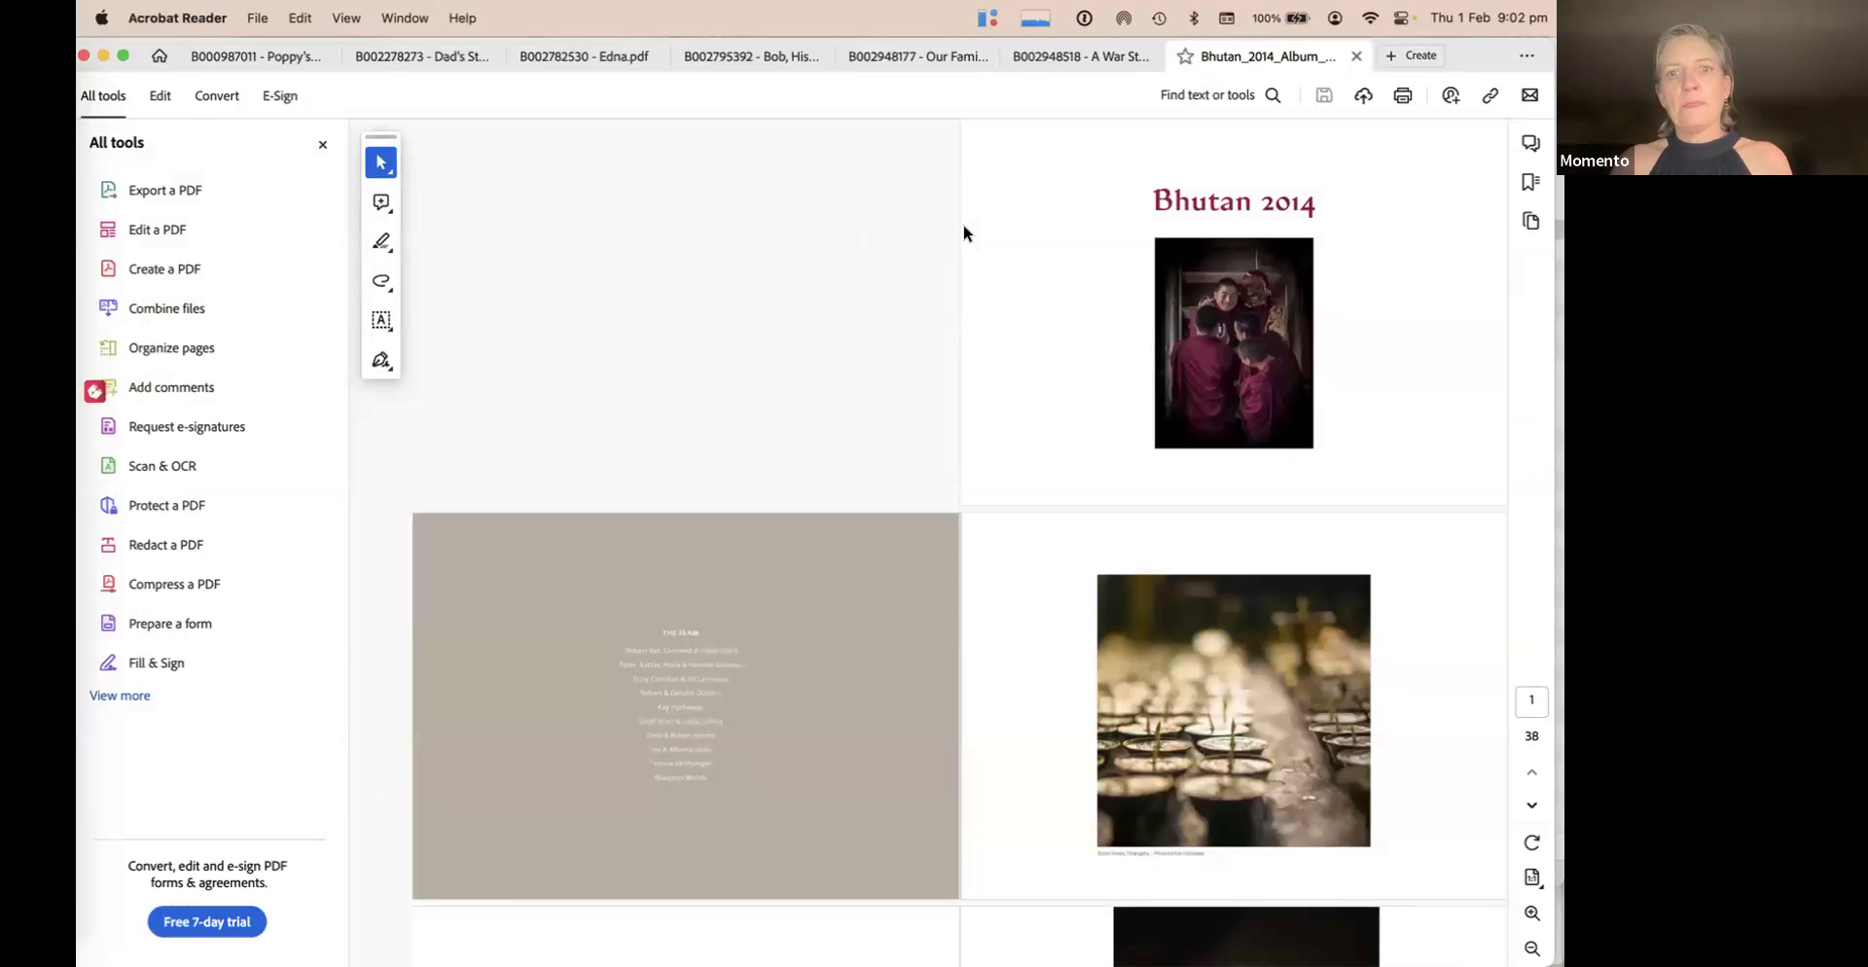
pyautogui.click(318, 146)
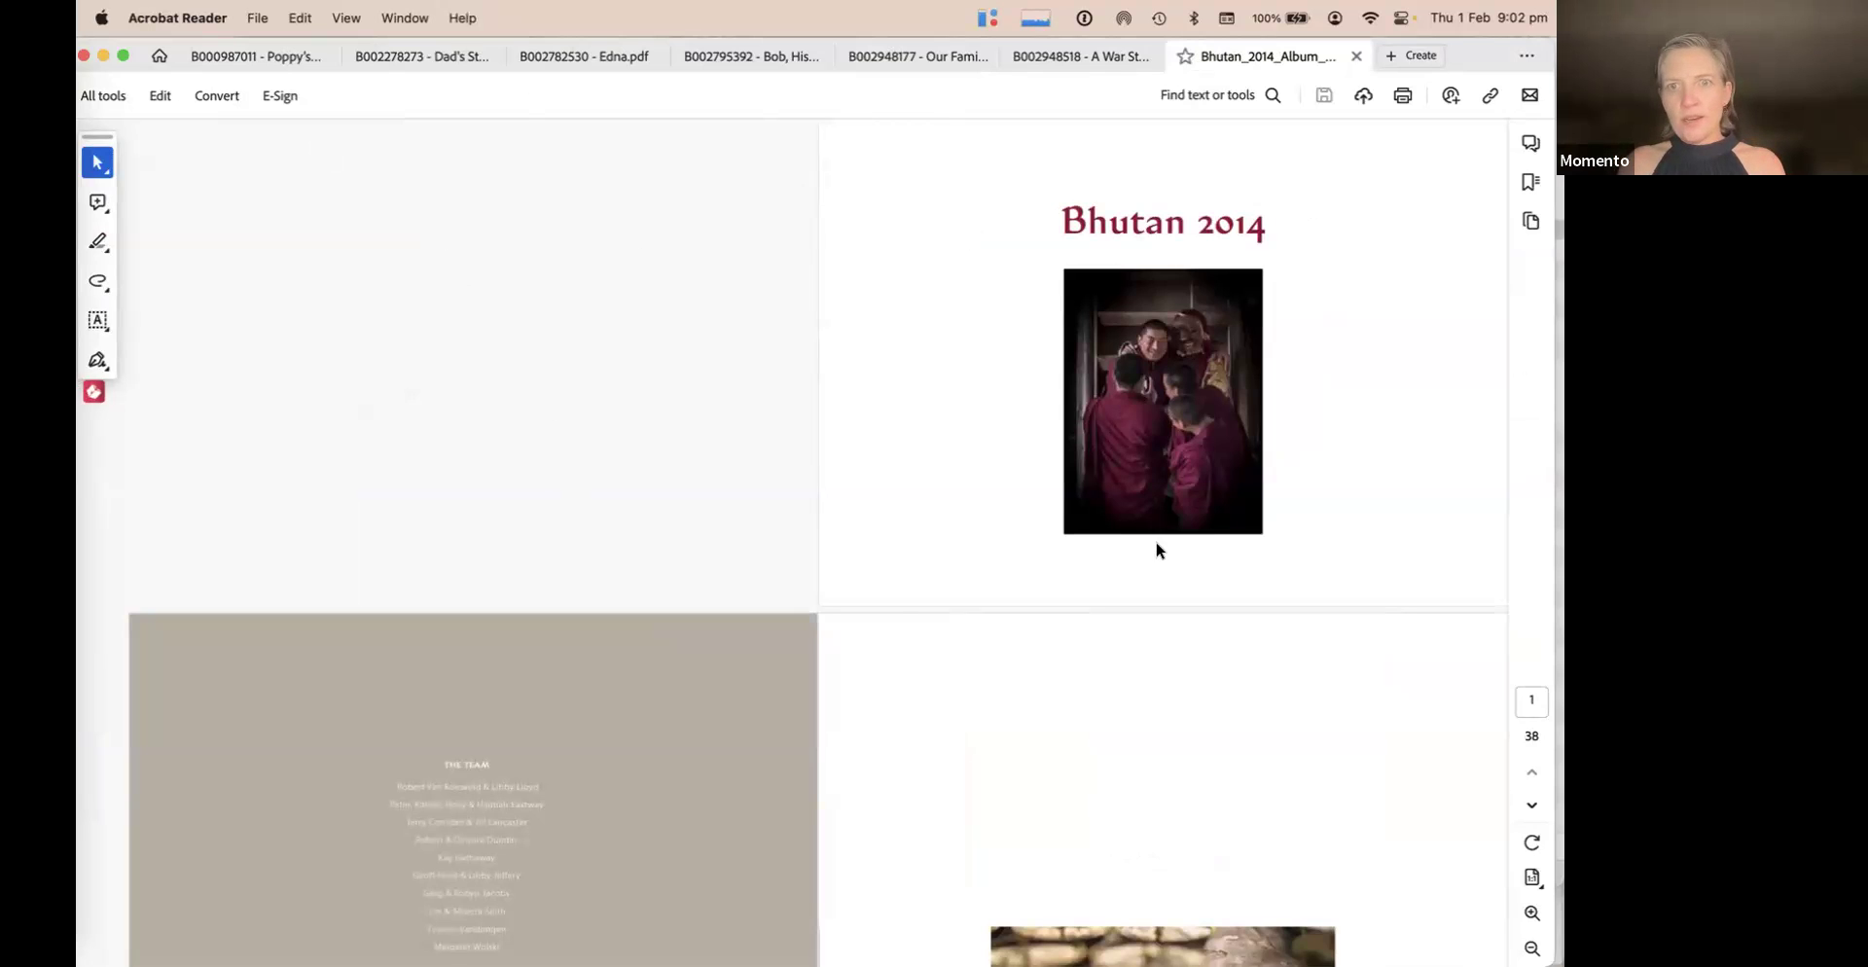
pyautogui.scroll(-5, 899, 595)
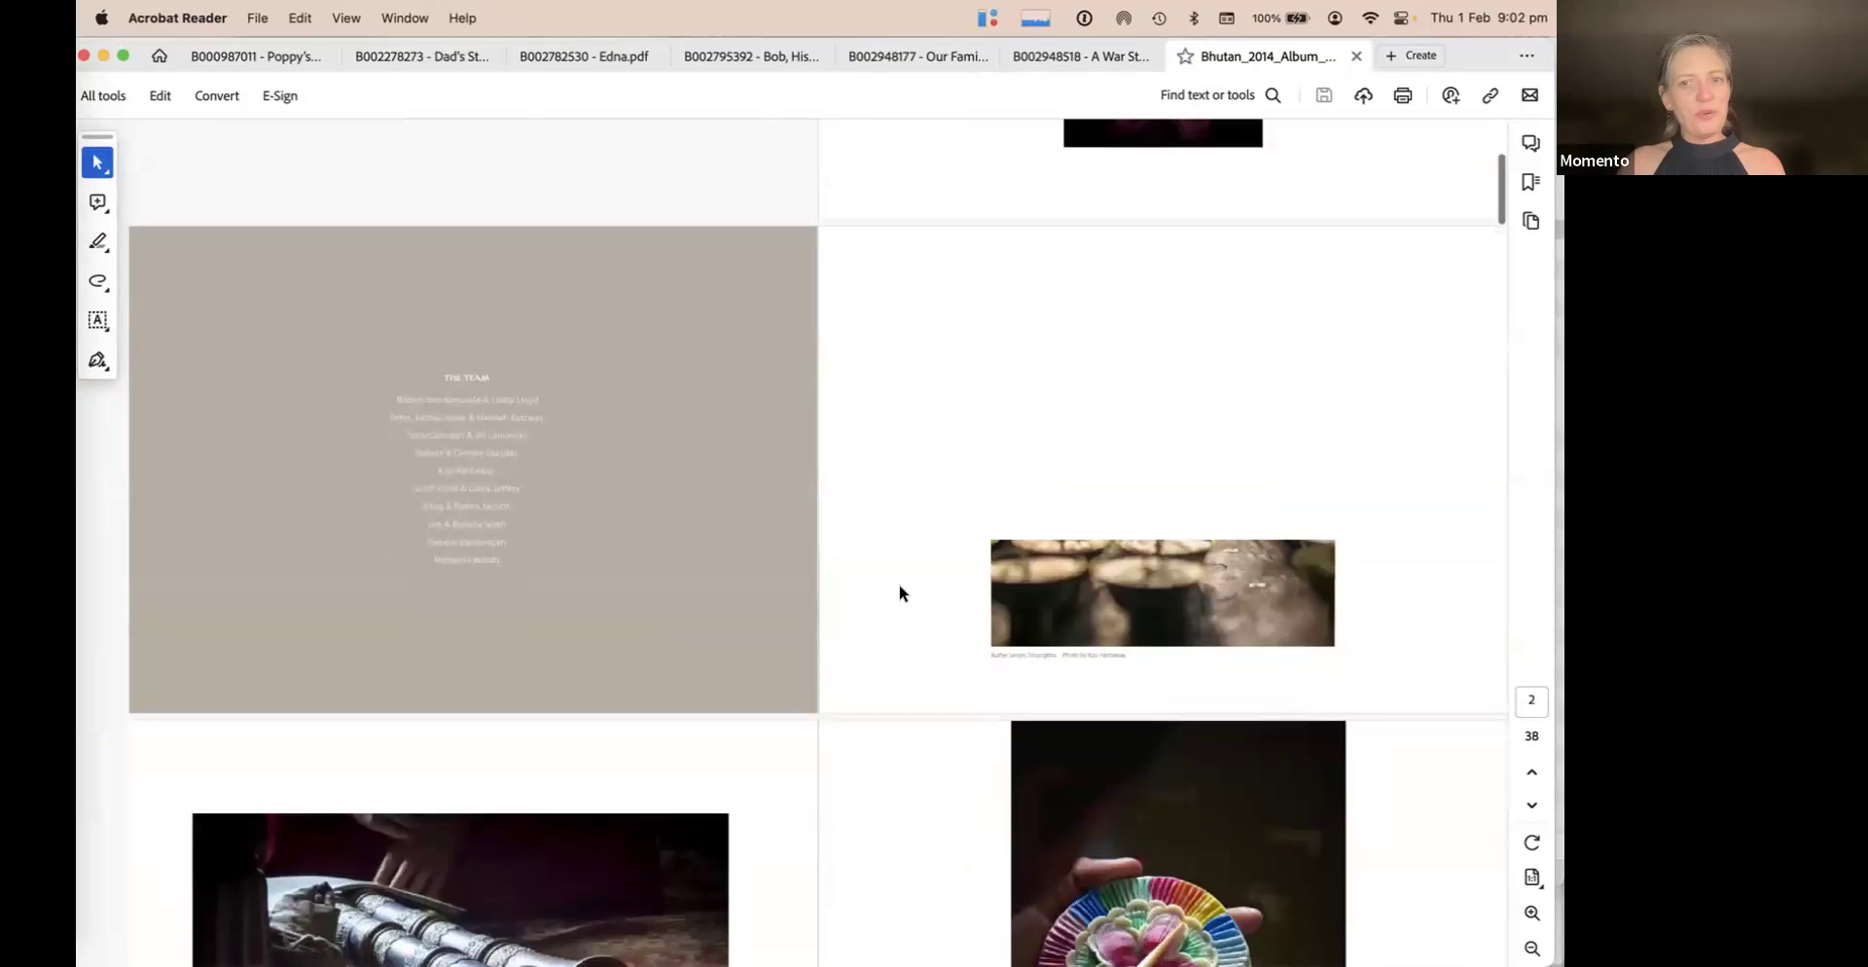
pyautogui.click(1355, 58)
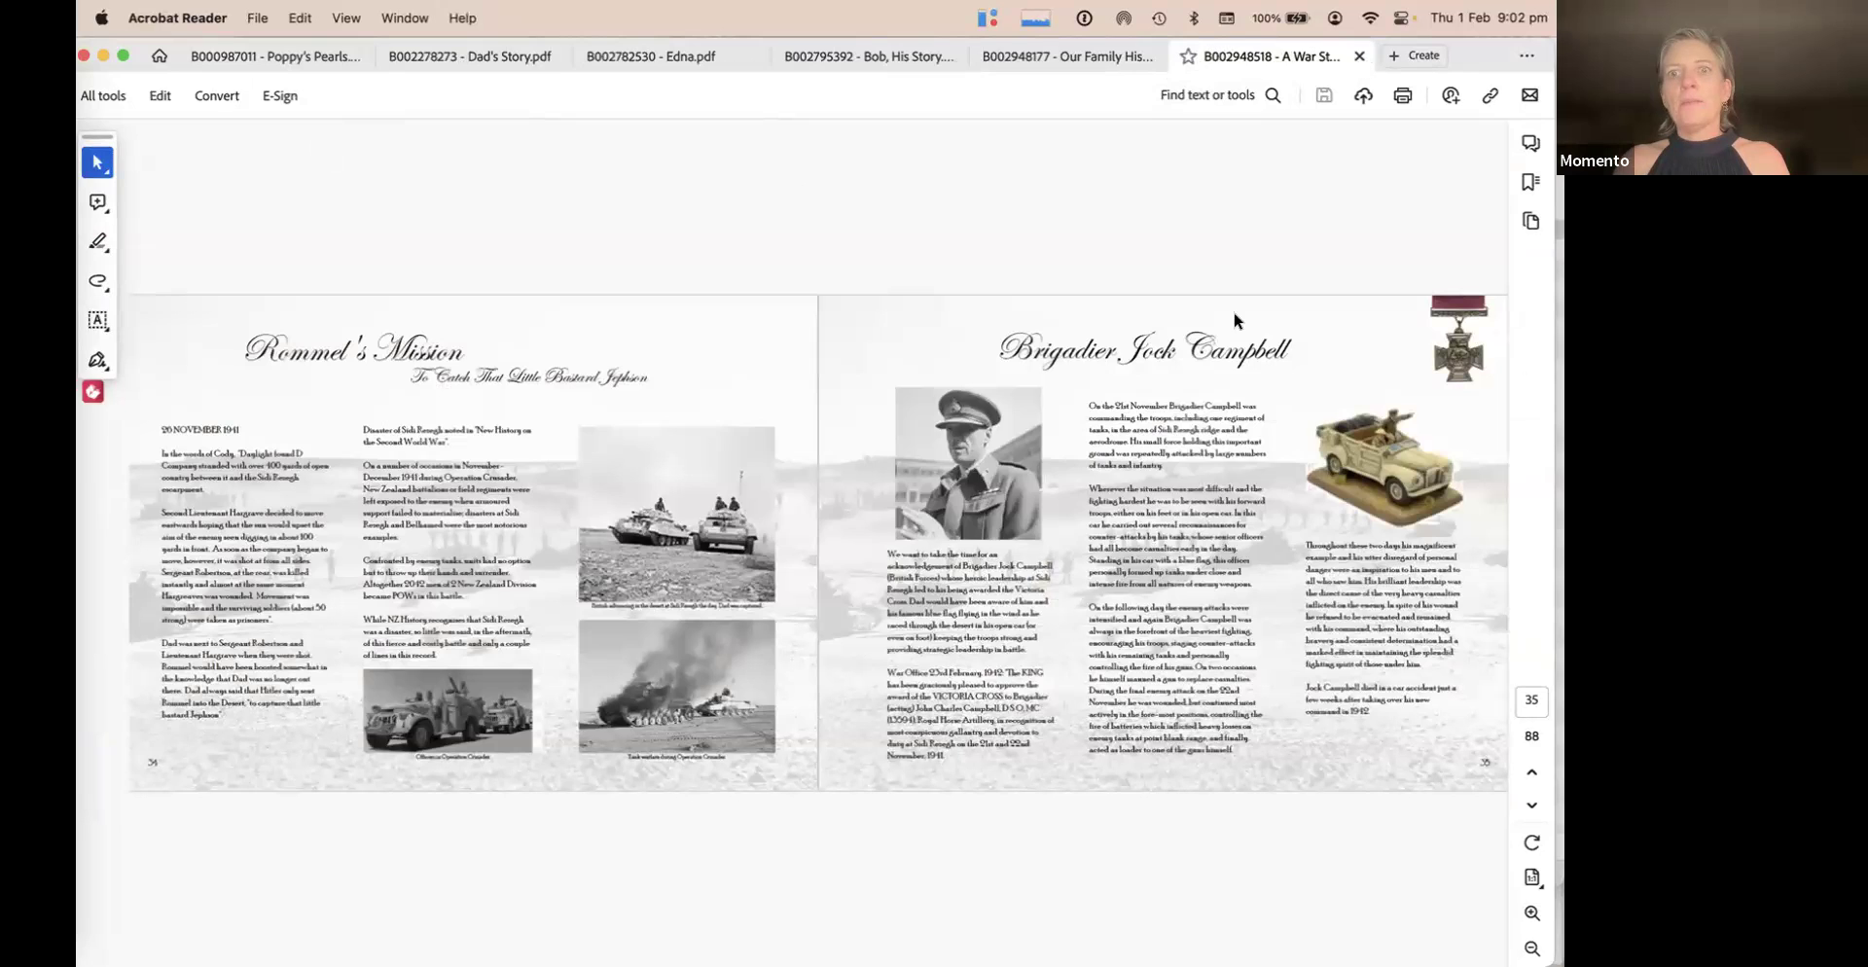
pyautogui.press('super+Tab')
pyautogui.press('super+Tab')
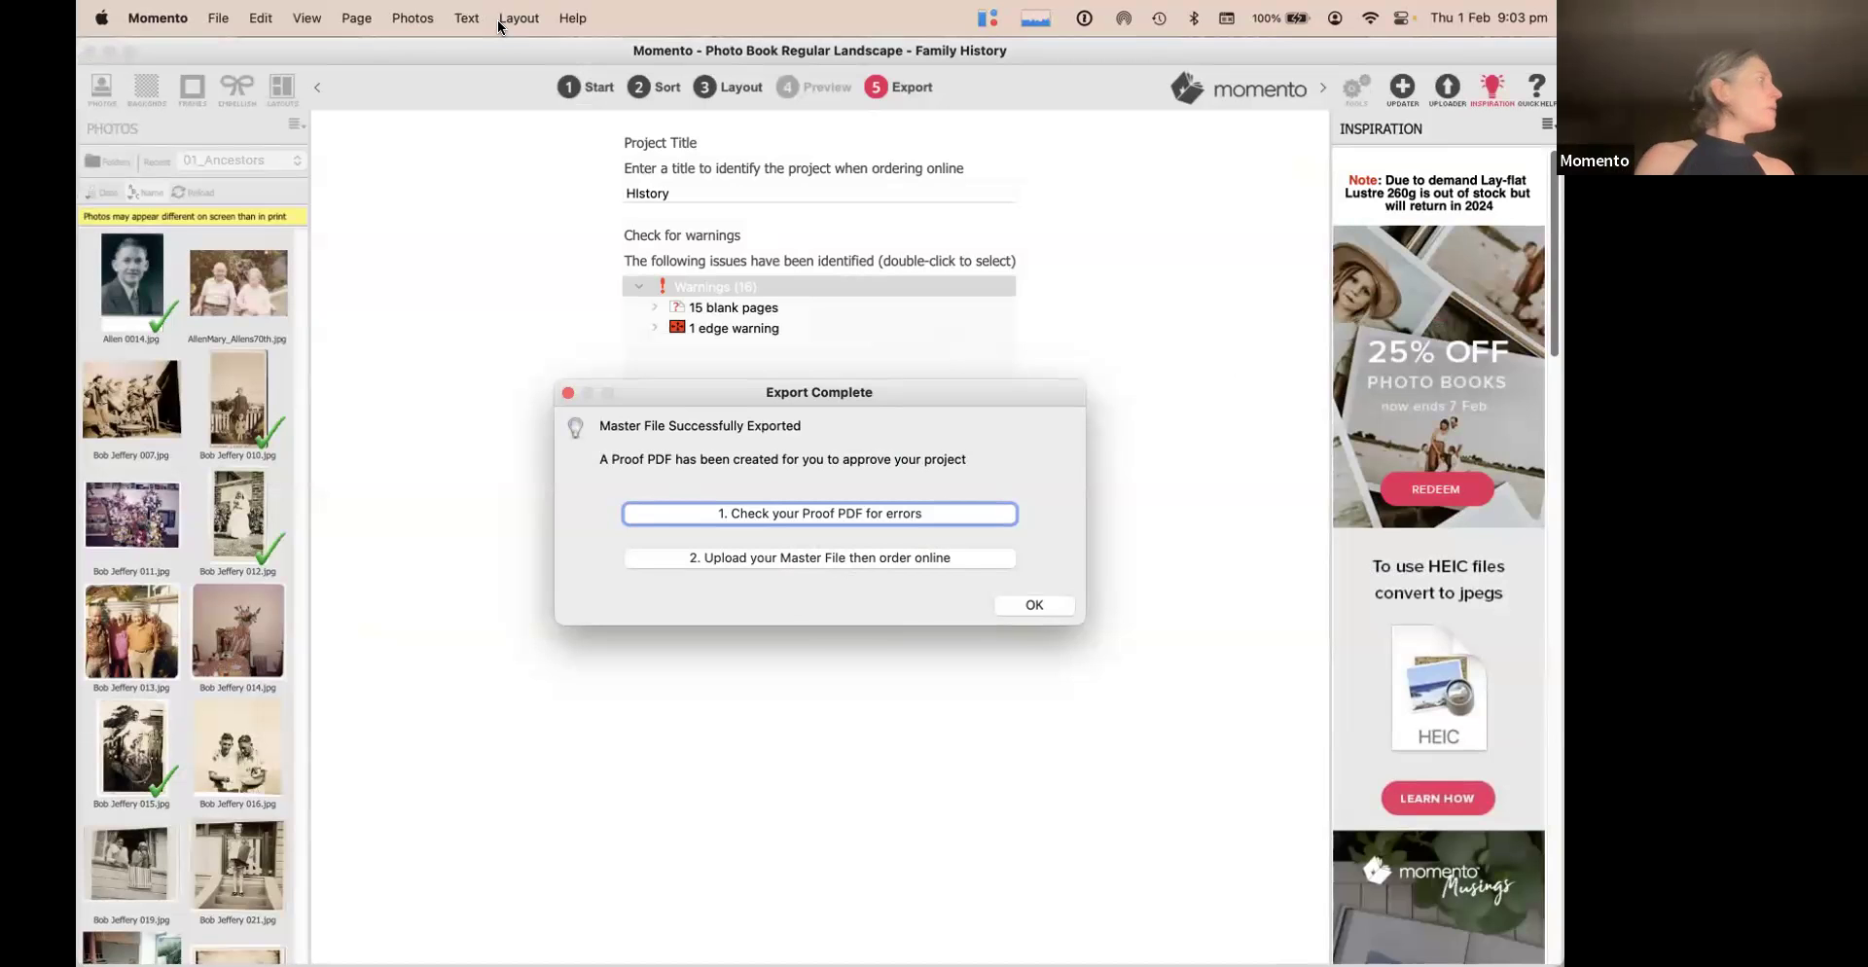
pyautogui.click(862, 505)
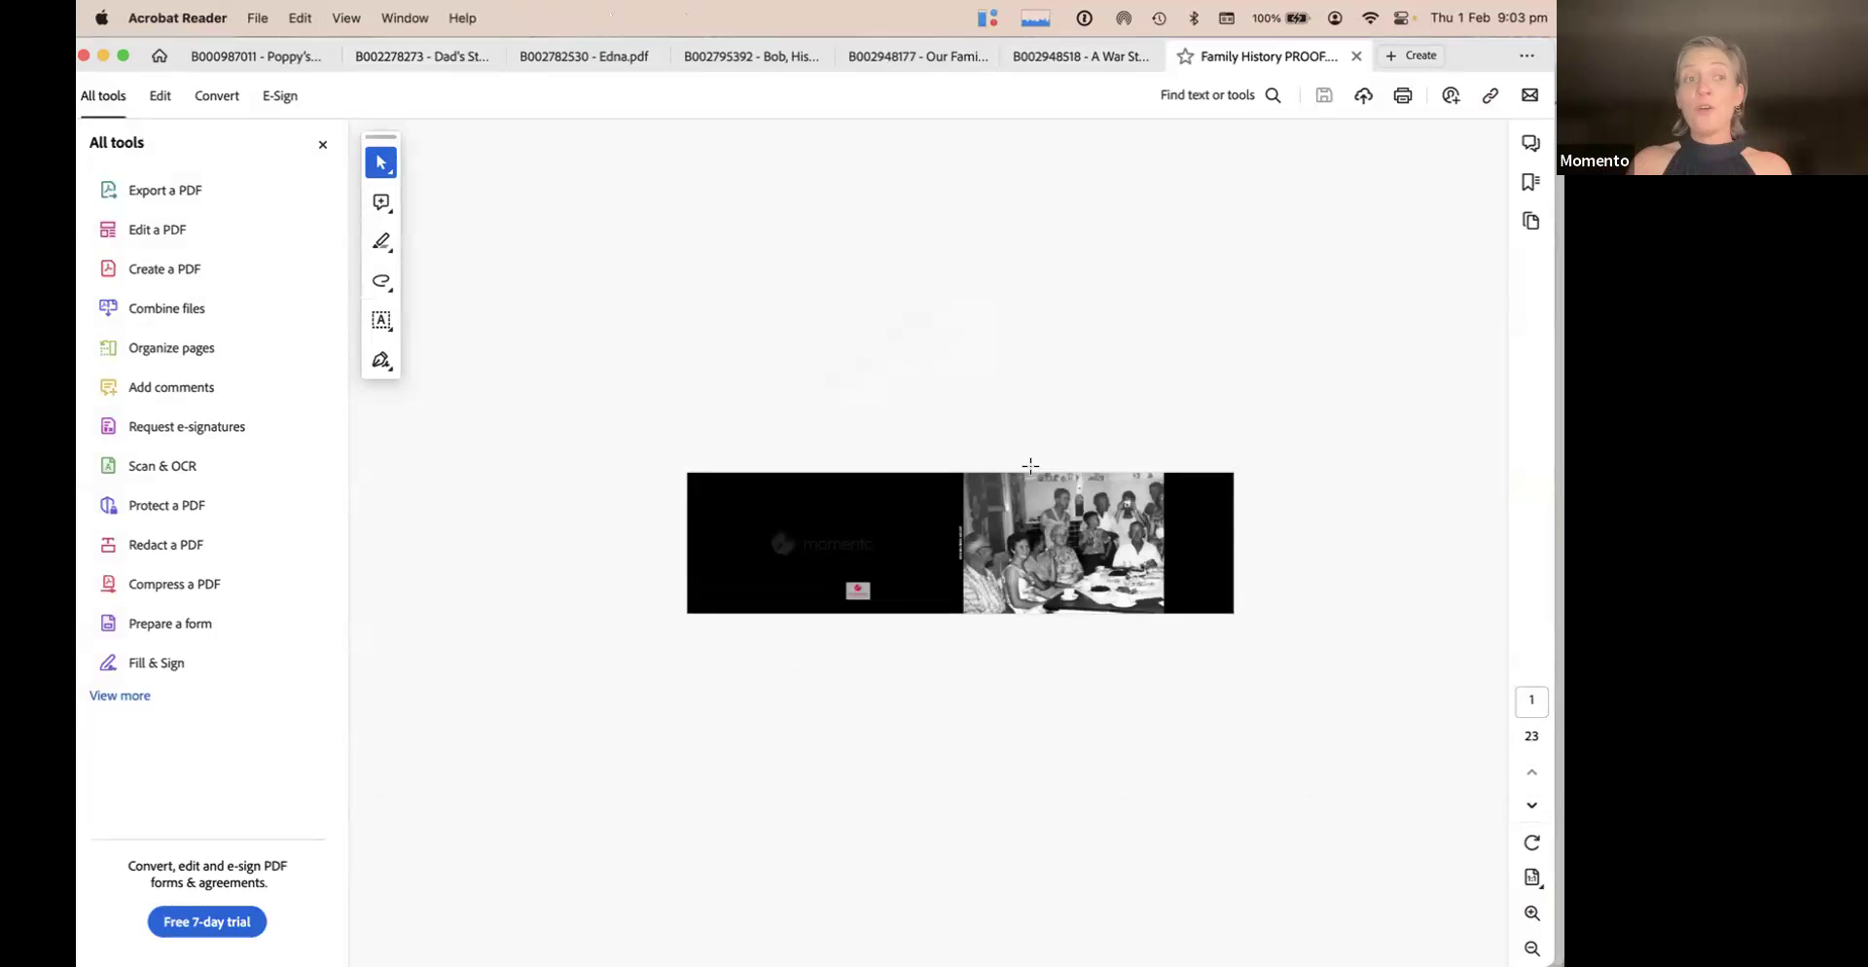
pyautogui.click(323, 145)
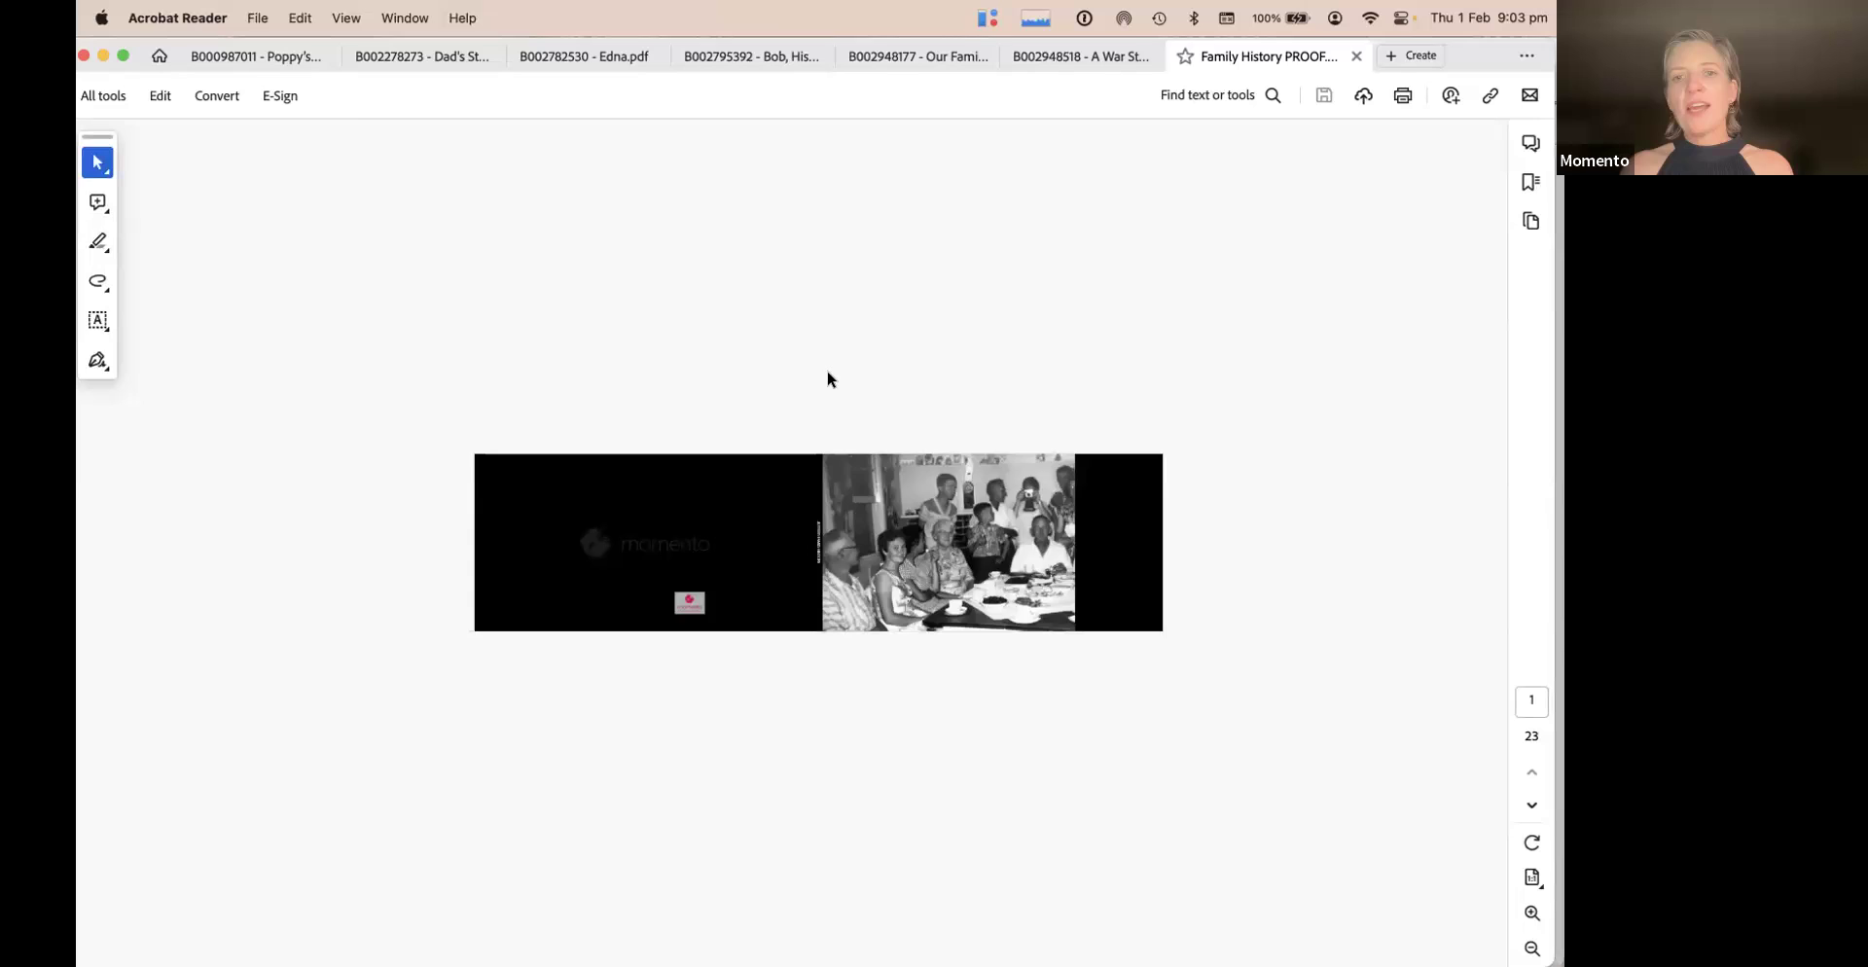
pyautogui.scroll(-1, 827, 378)
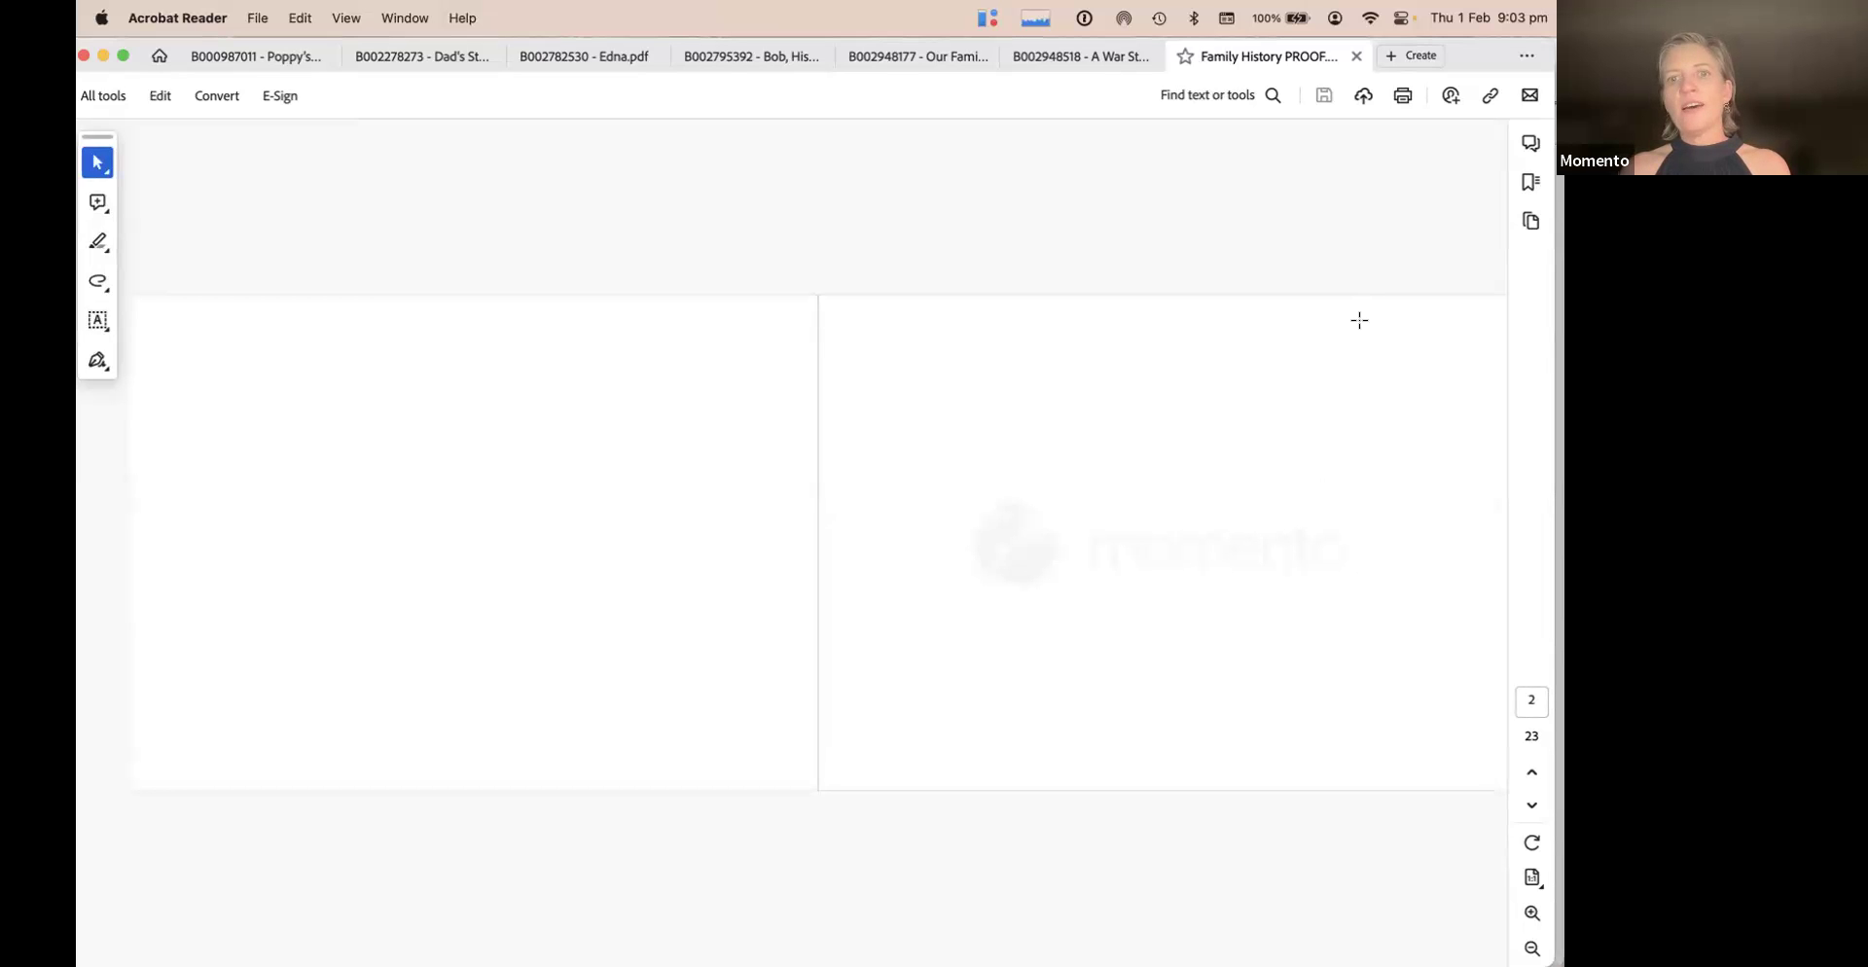
pyautogui.scroll(-1, 1359, 320)
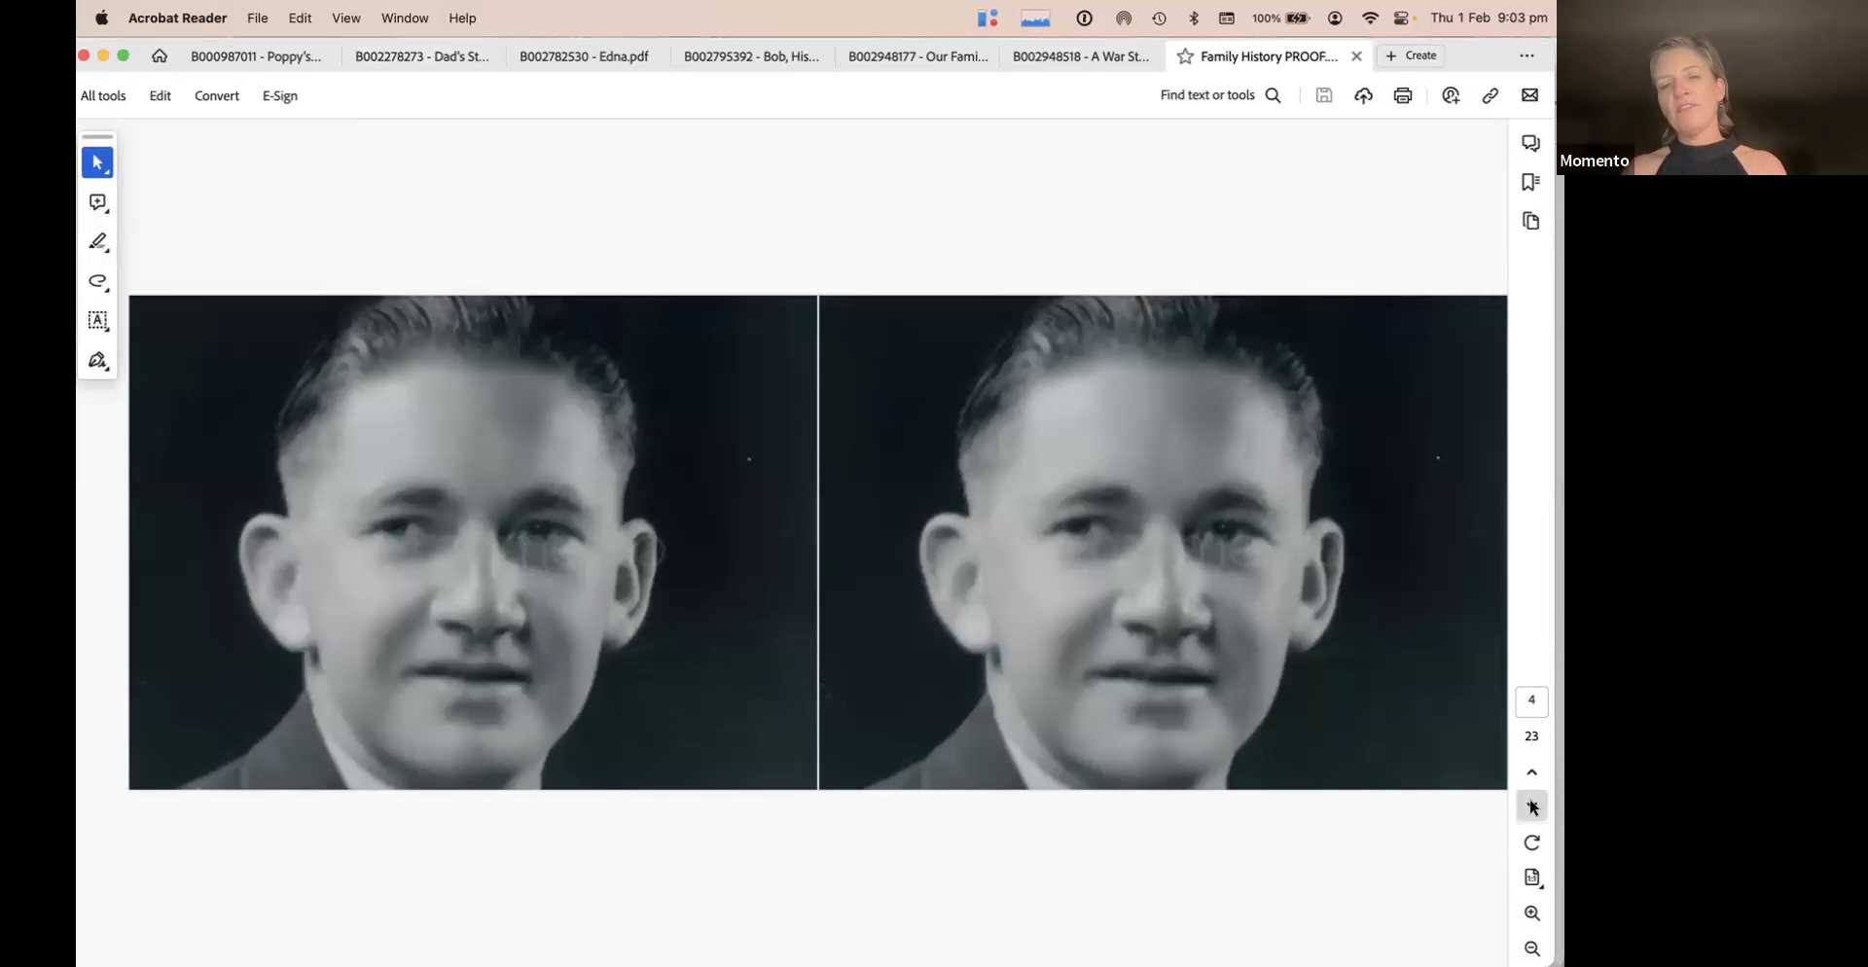
pyautogui.click(1532, 806)
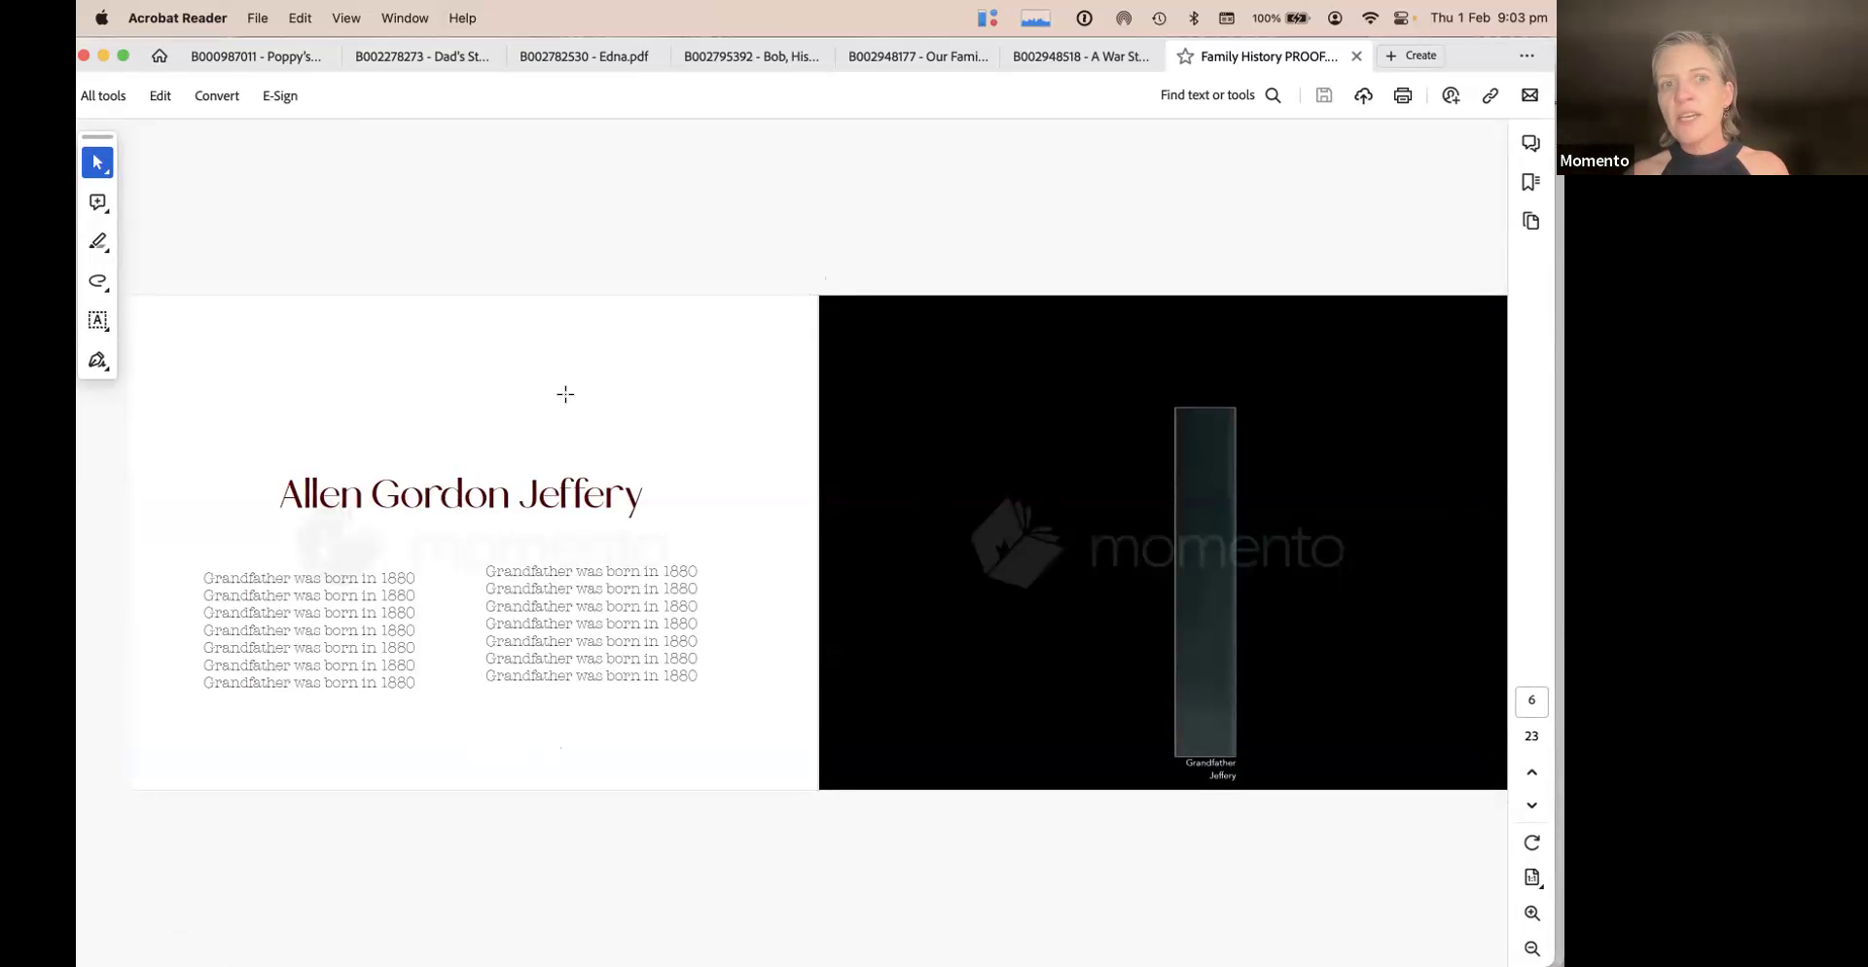
pyautogui.click(1531, 772)
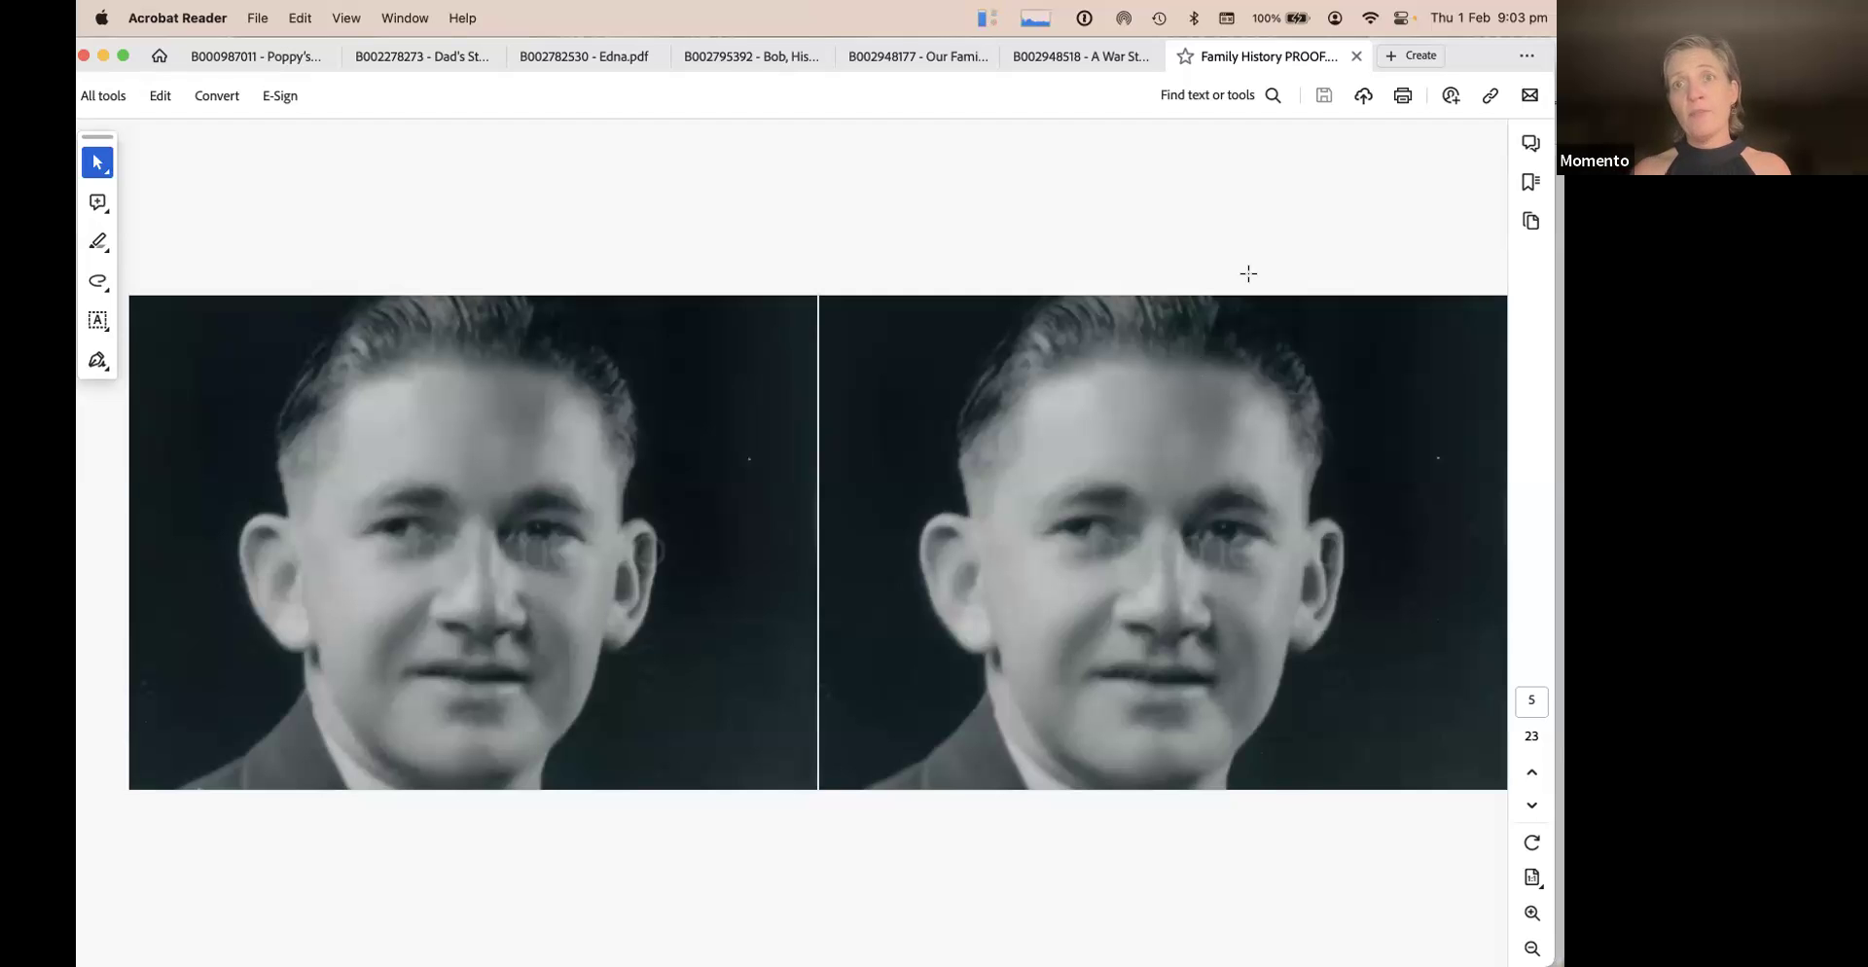
pyautogui.press('super+Tab')
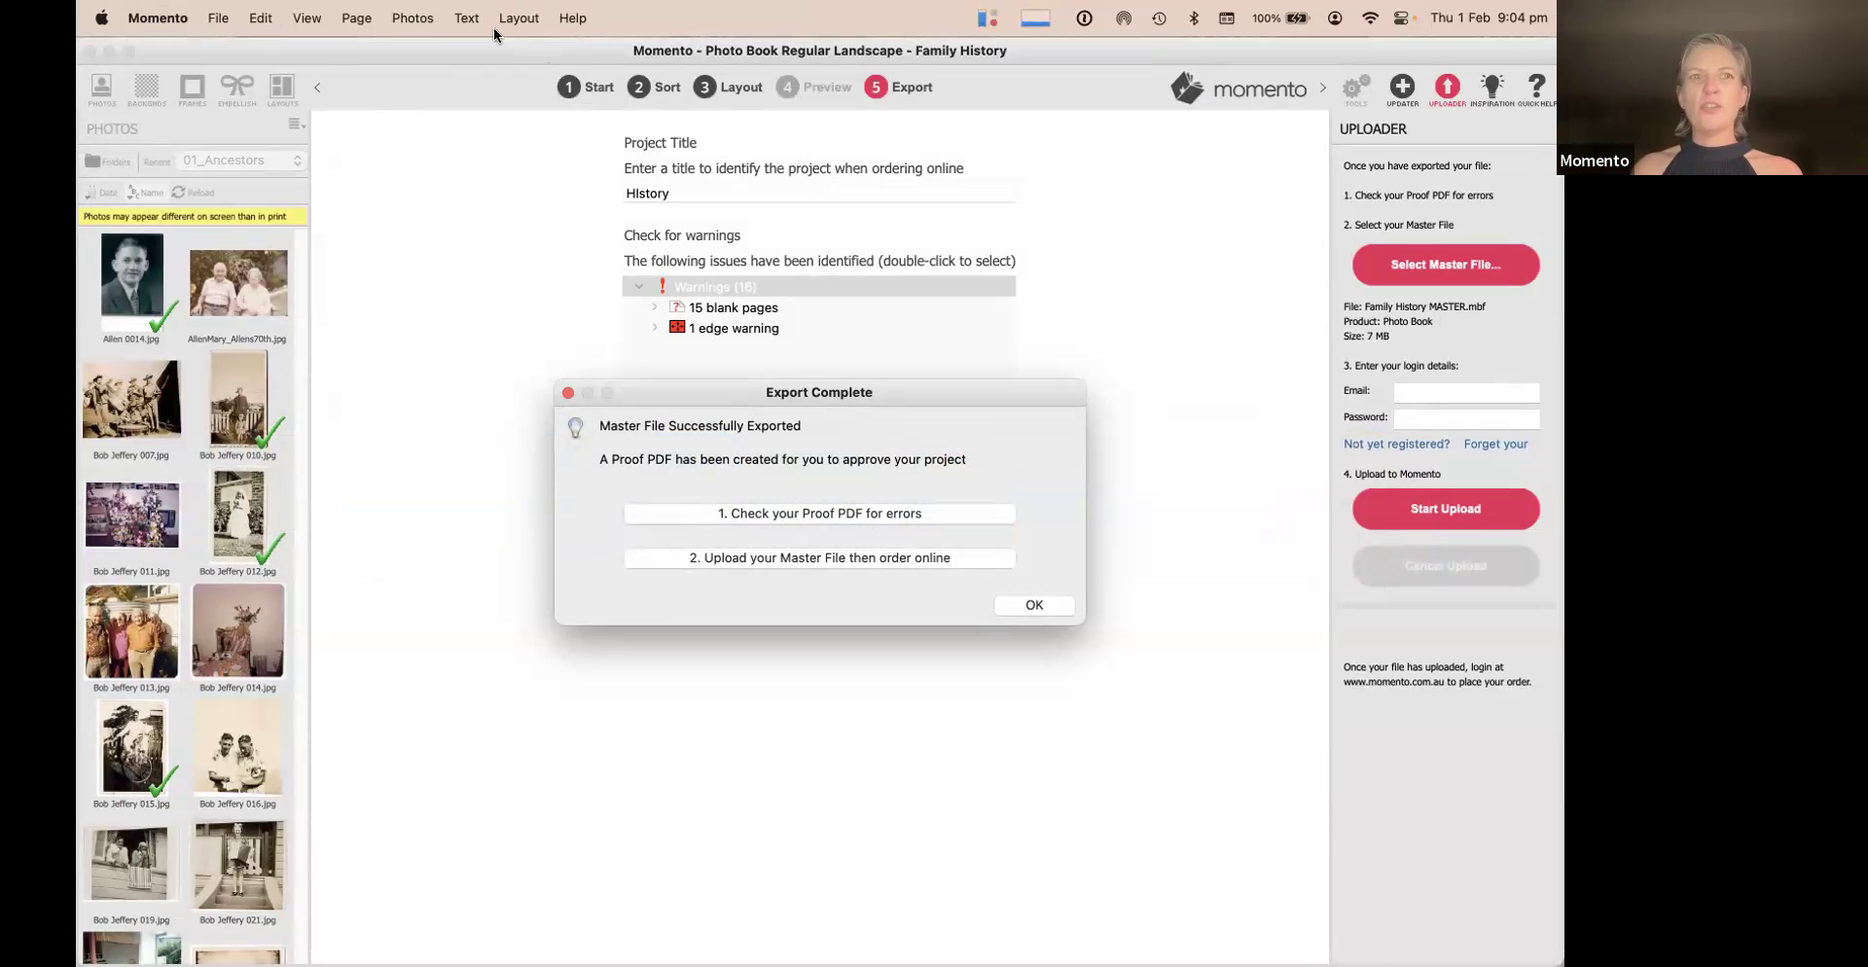
# Look through the menu commands, then dismiss the Export Complete message
pyautogui.click(414, 19)
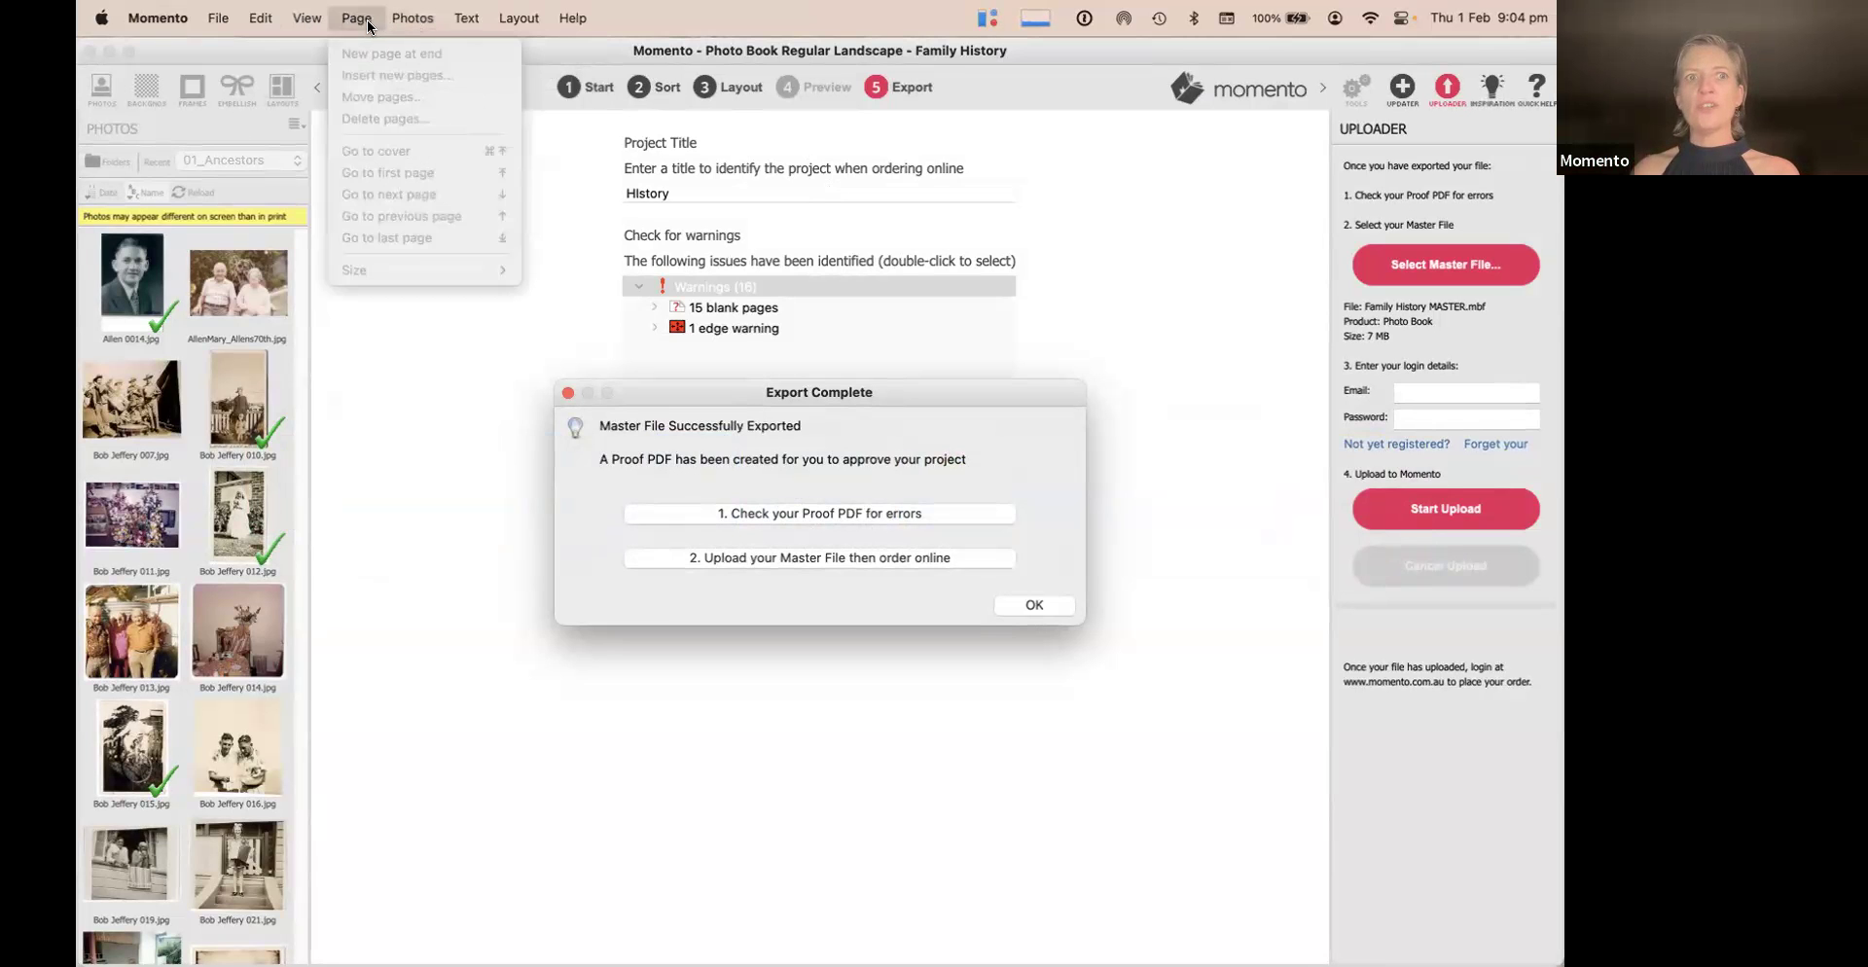
pyautogui.moveTo(264, 20)
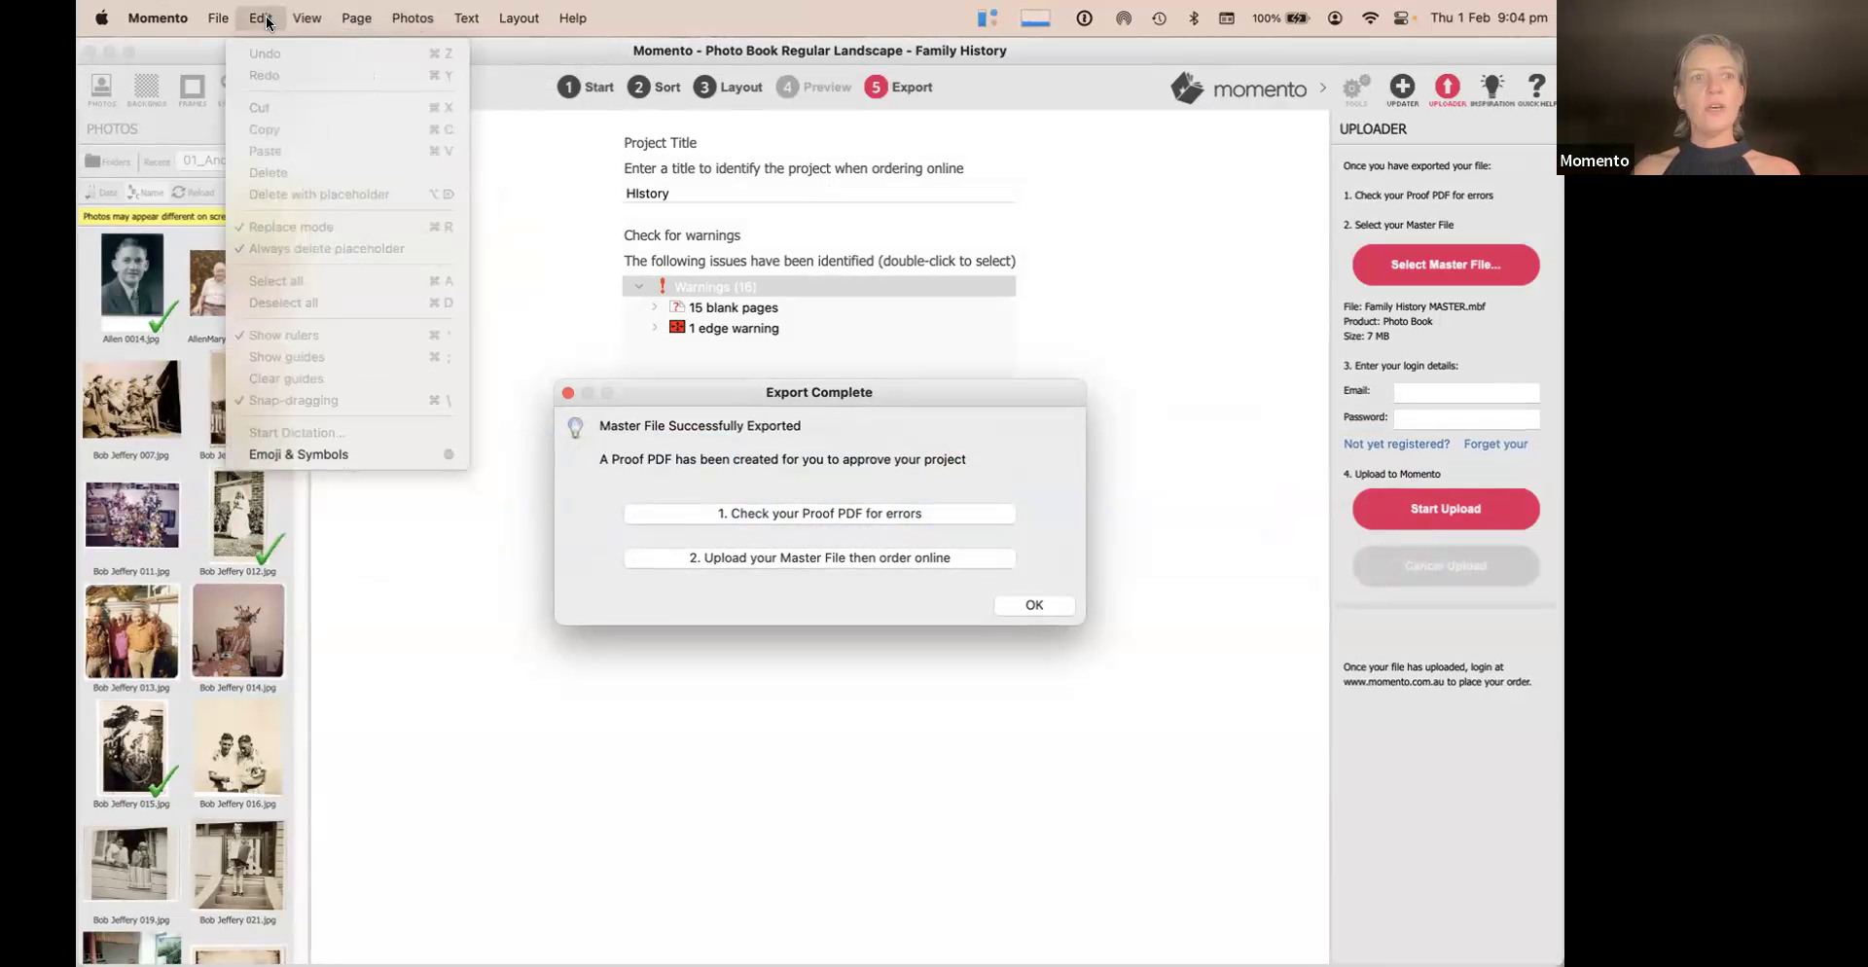
pyautogui.moveTo(519, 18)
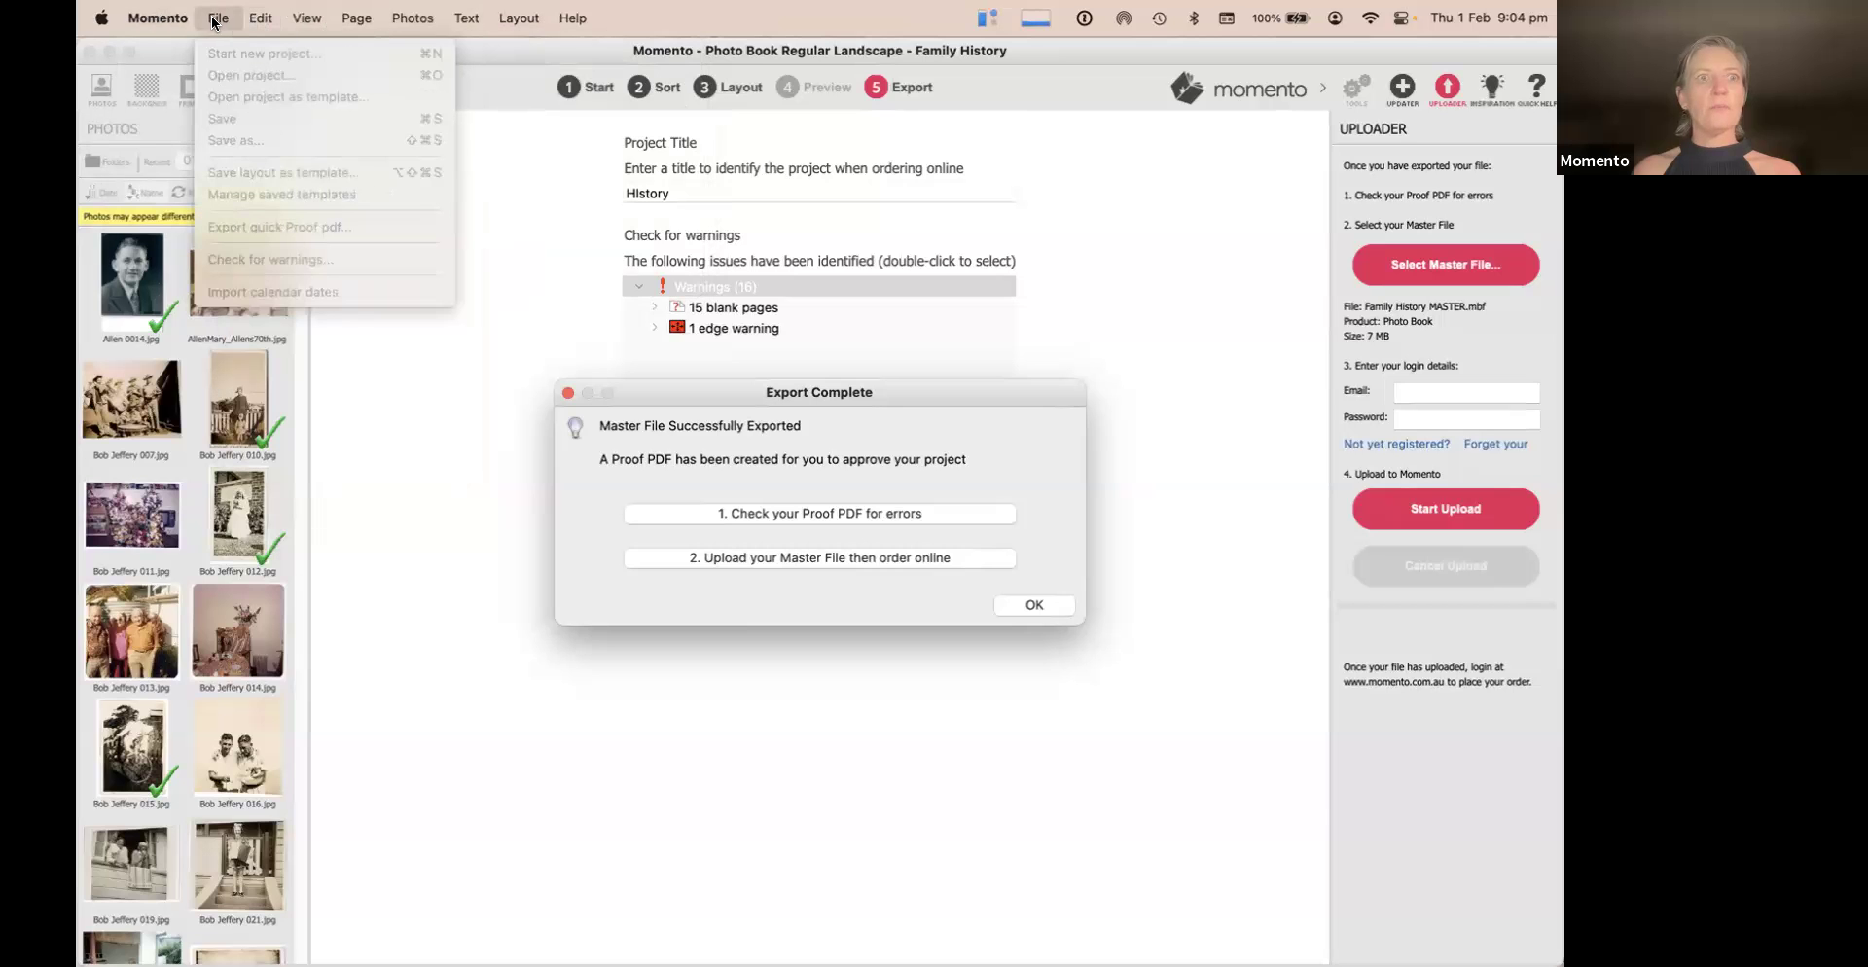
pyautogui.click(1047, 607)
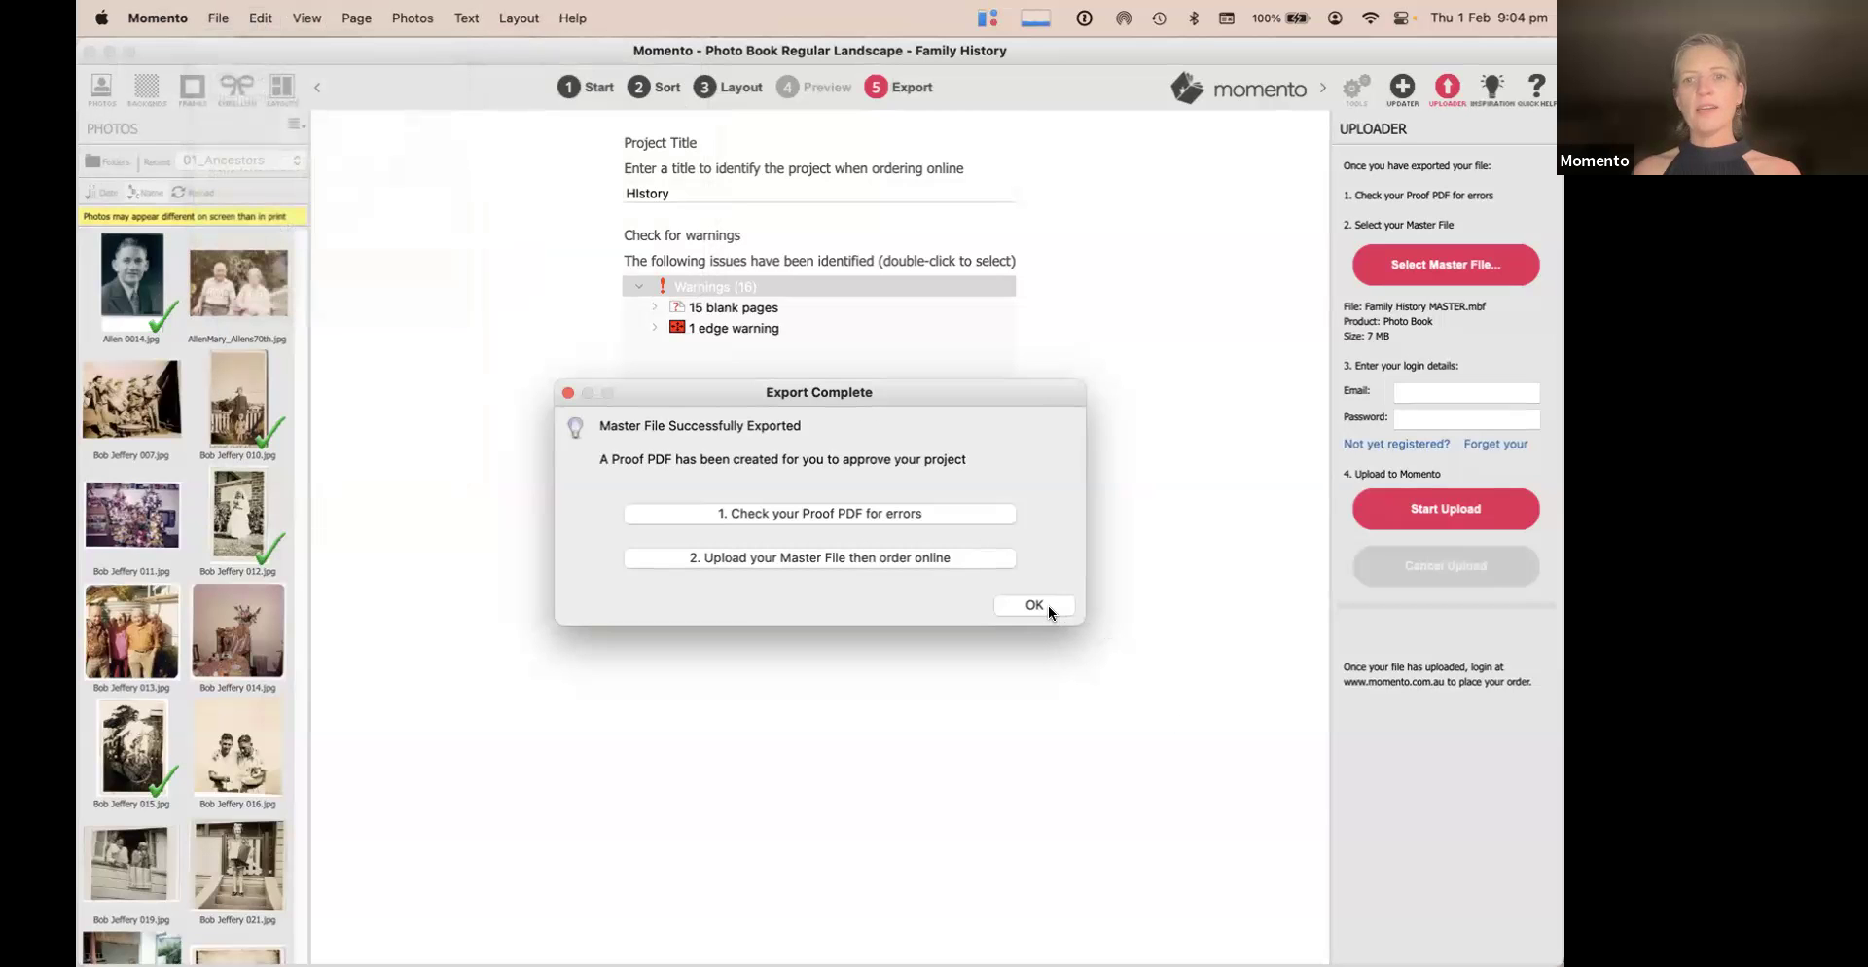
pyautogui.click(1047, 607)
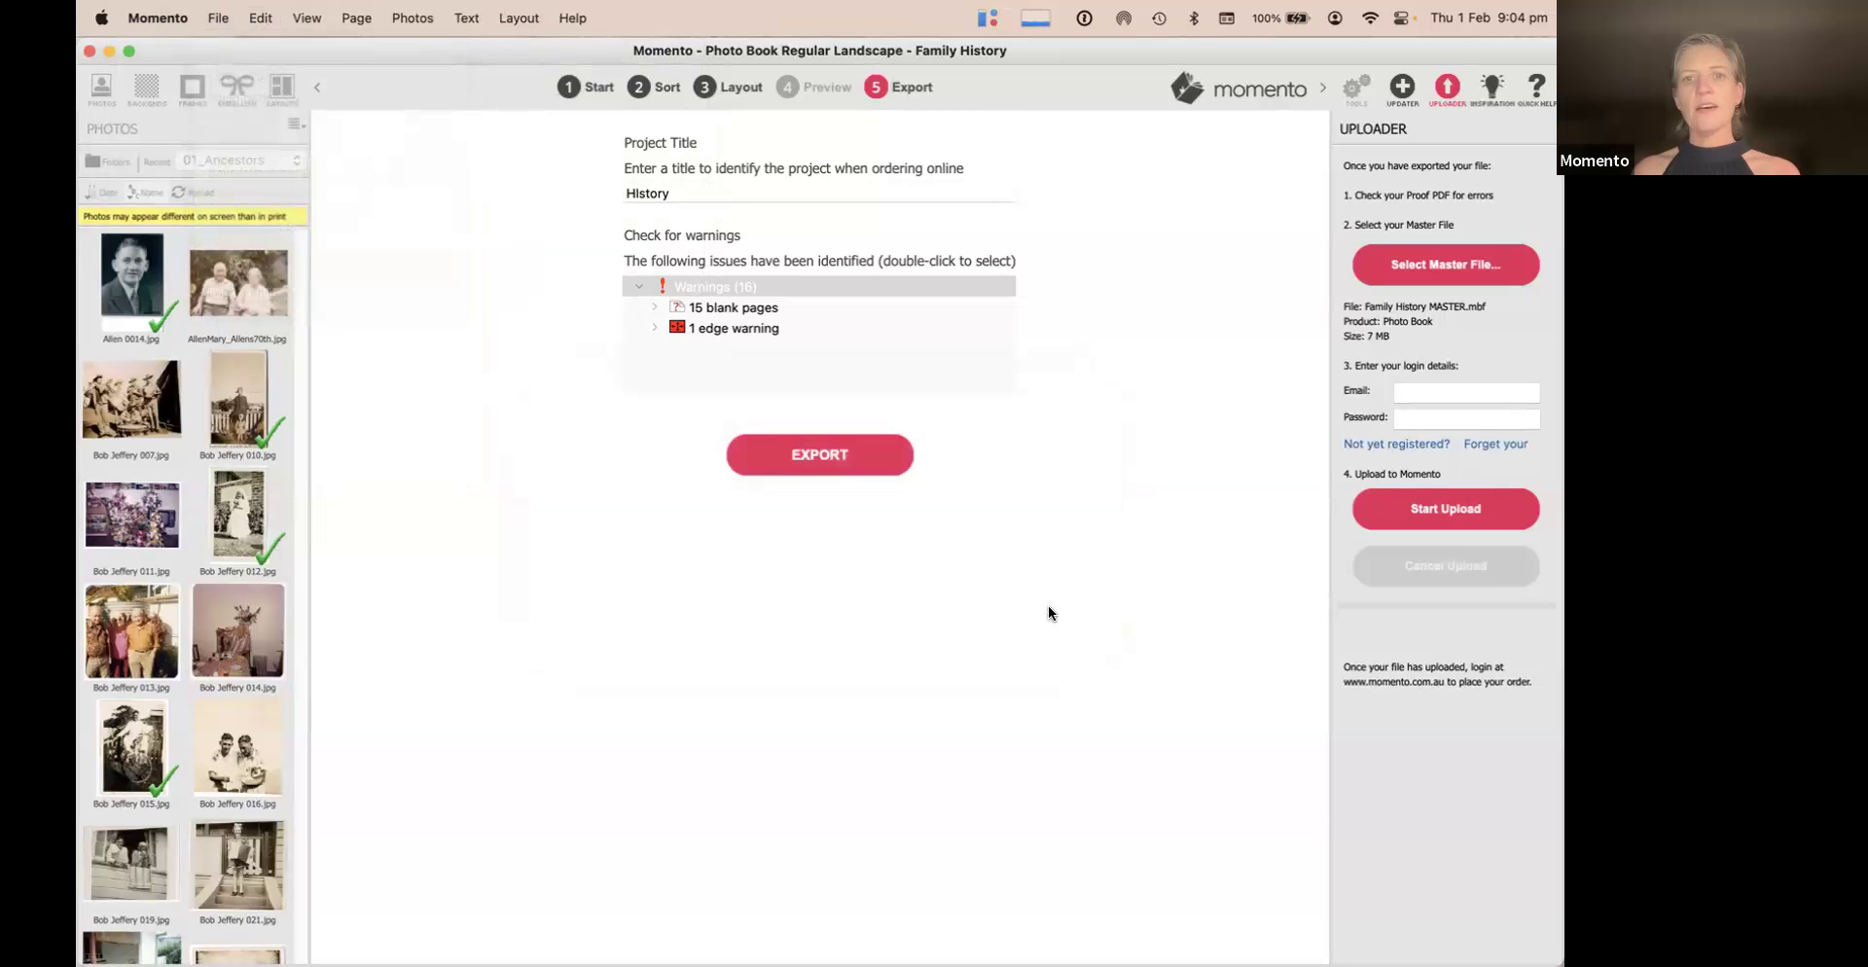
# Export a quick proof PDF via File, accepting deletion of the existing master file
pyautogui.click(214, 17)
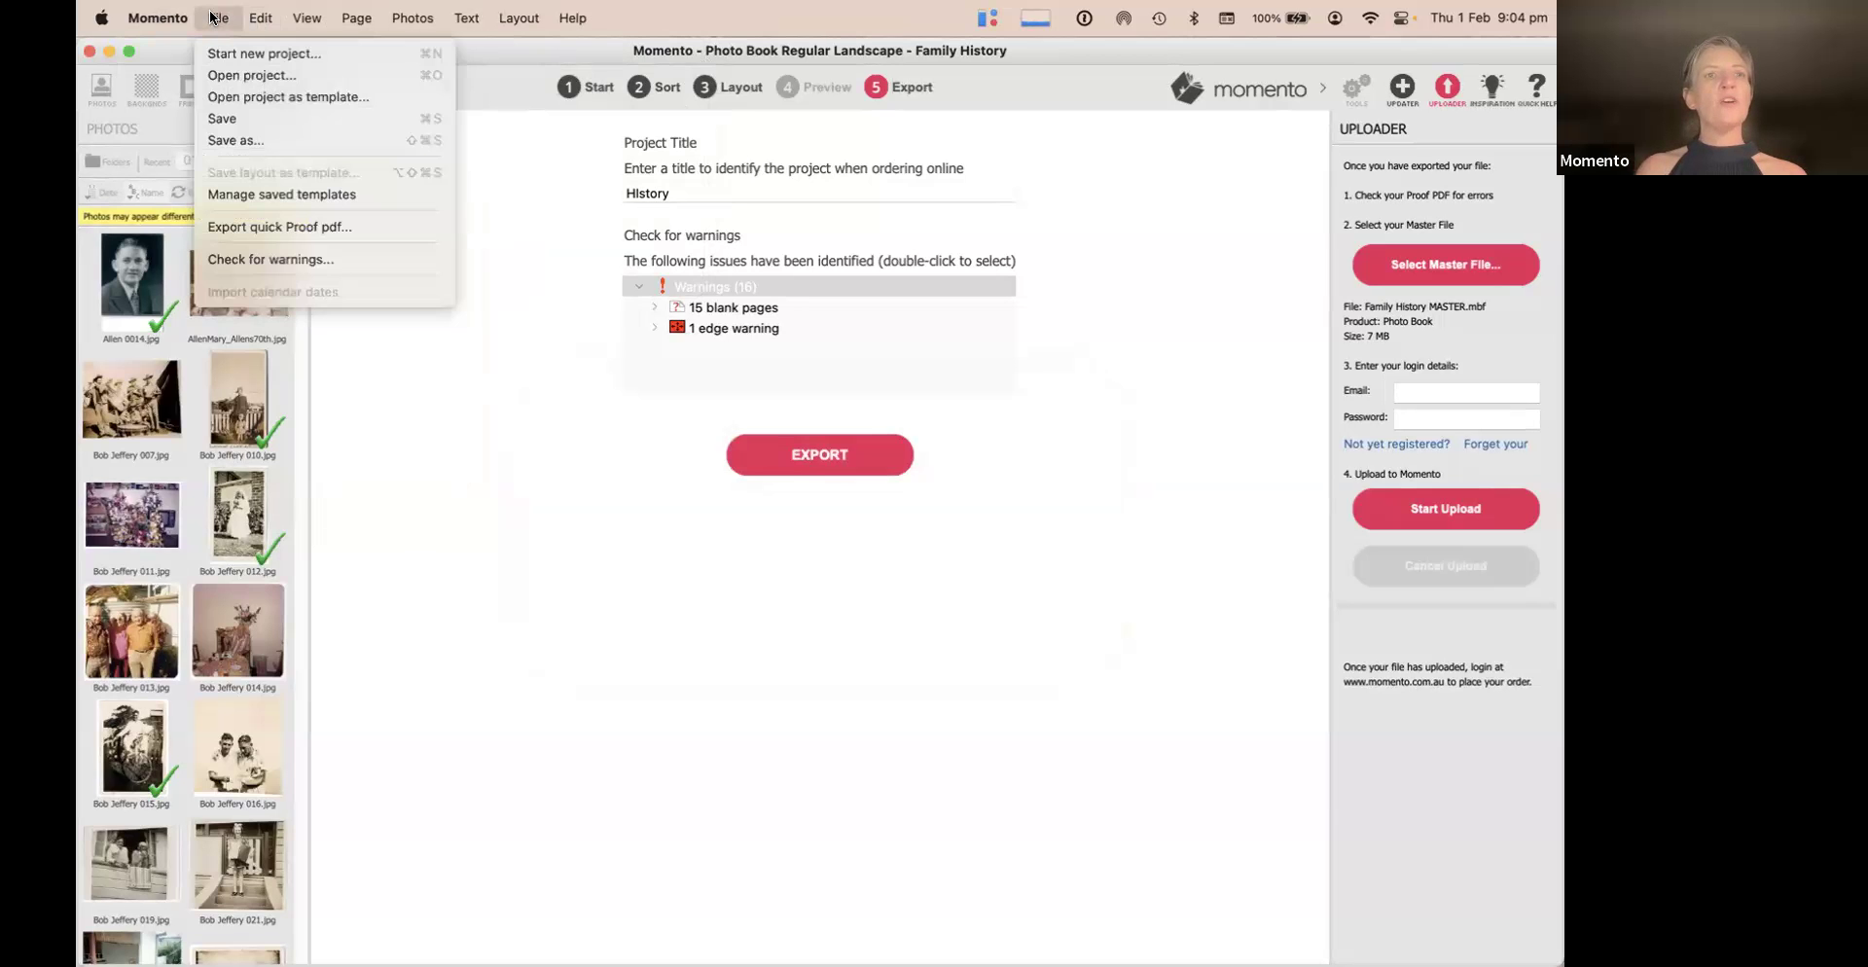
pyautogui.click(261, 228)
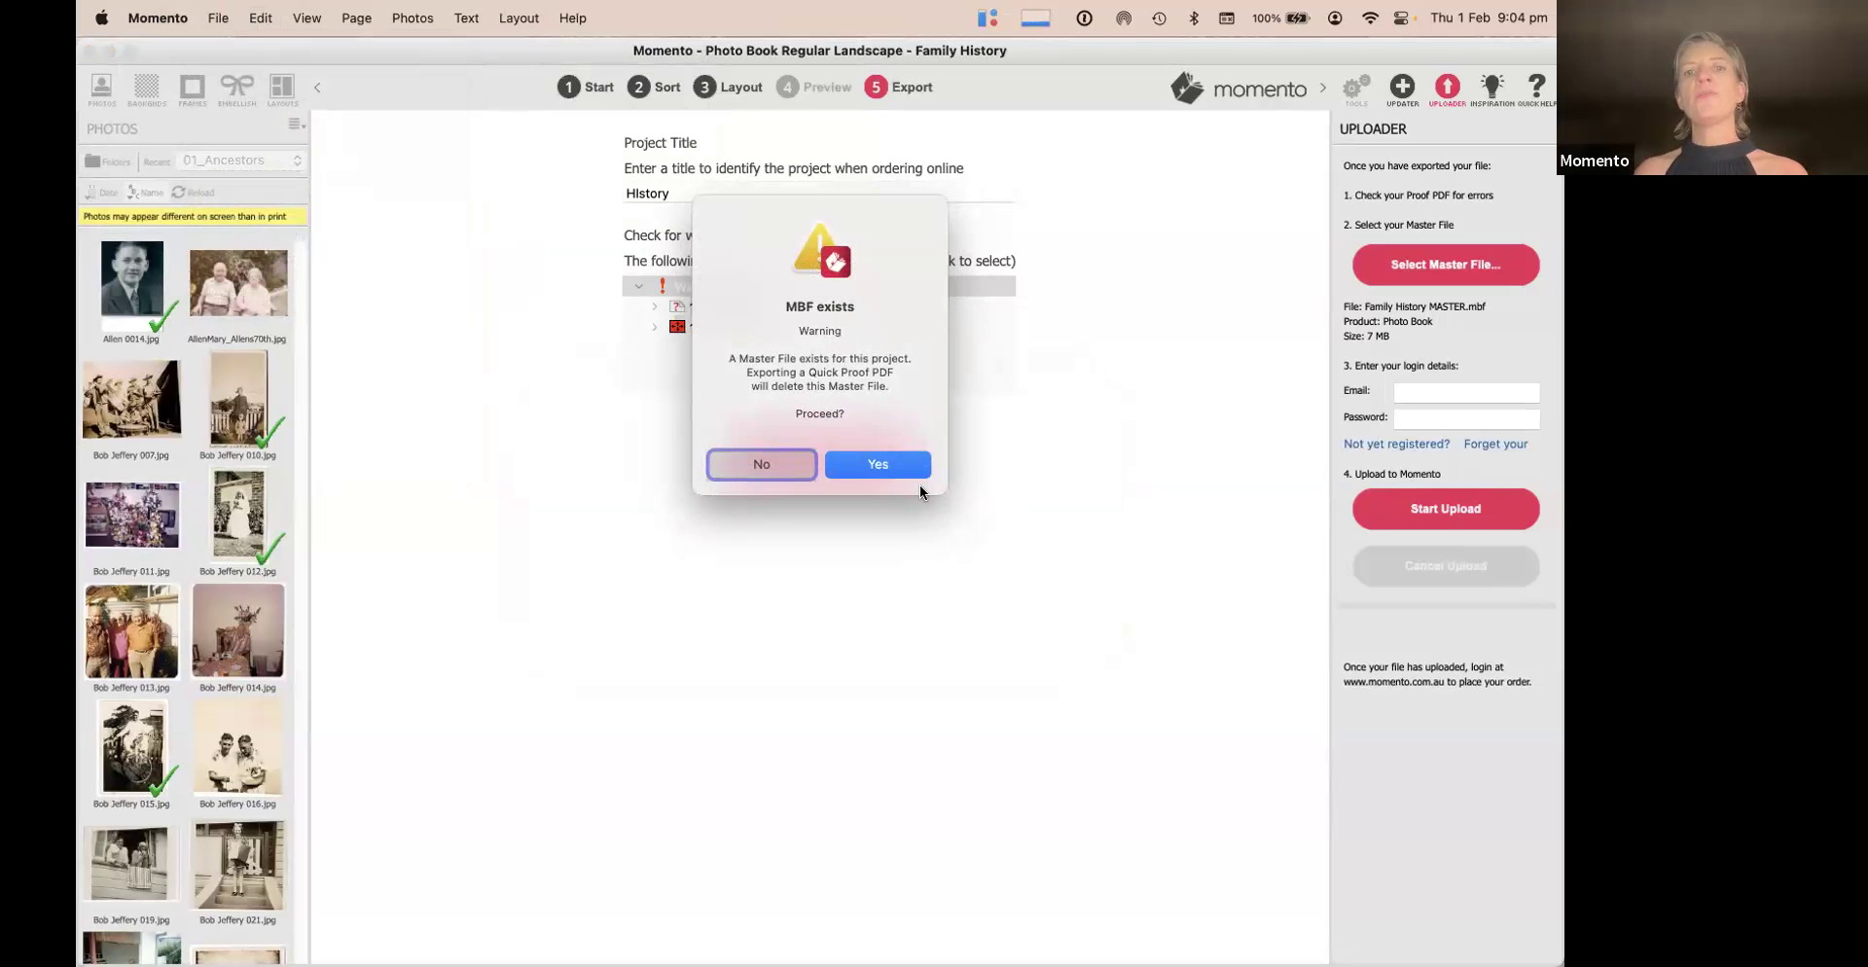
pyautogui.click(874, 467)
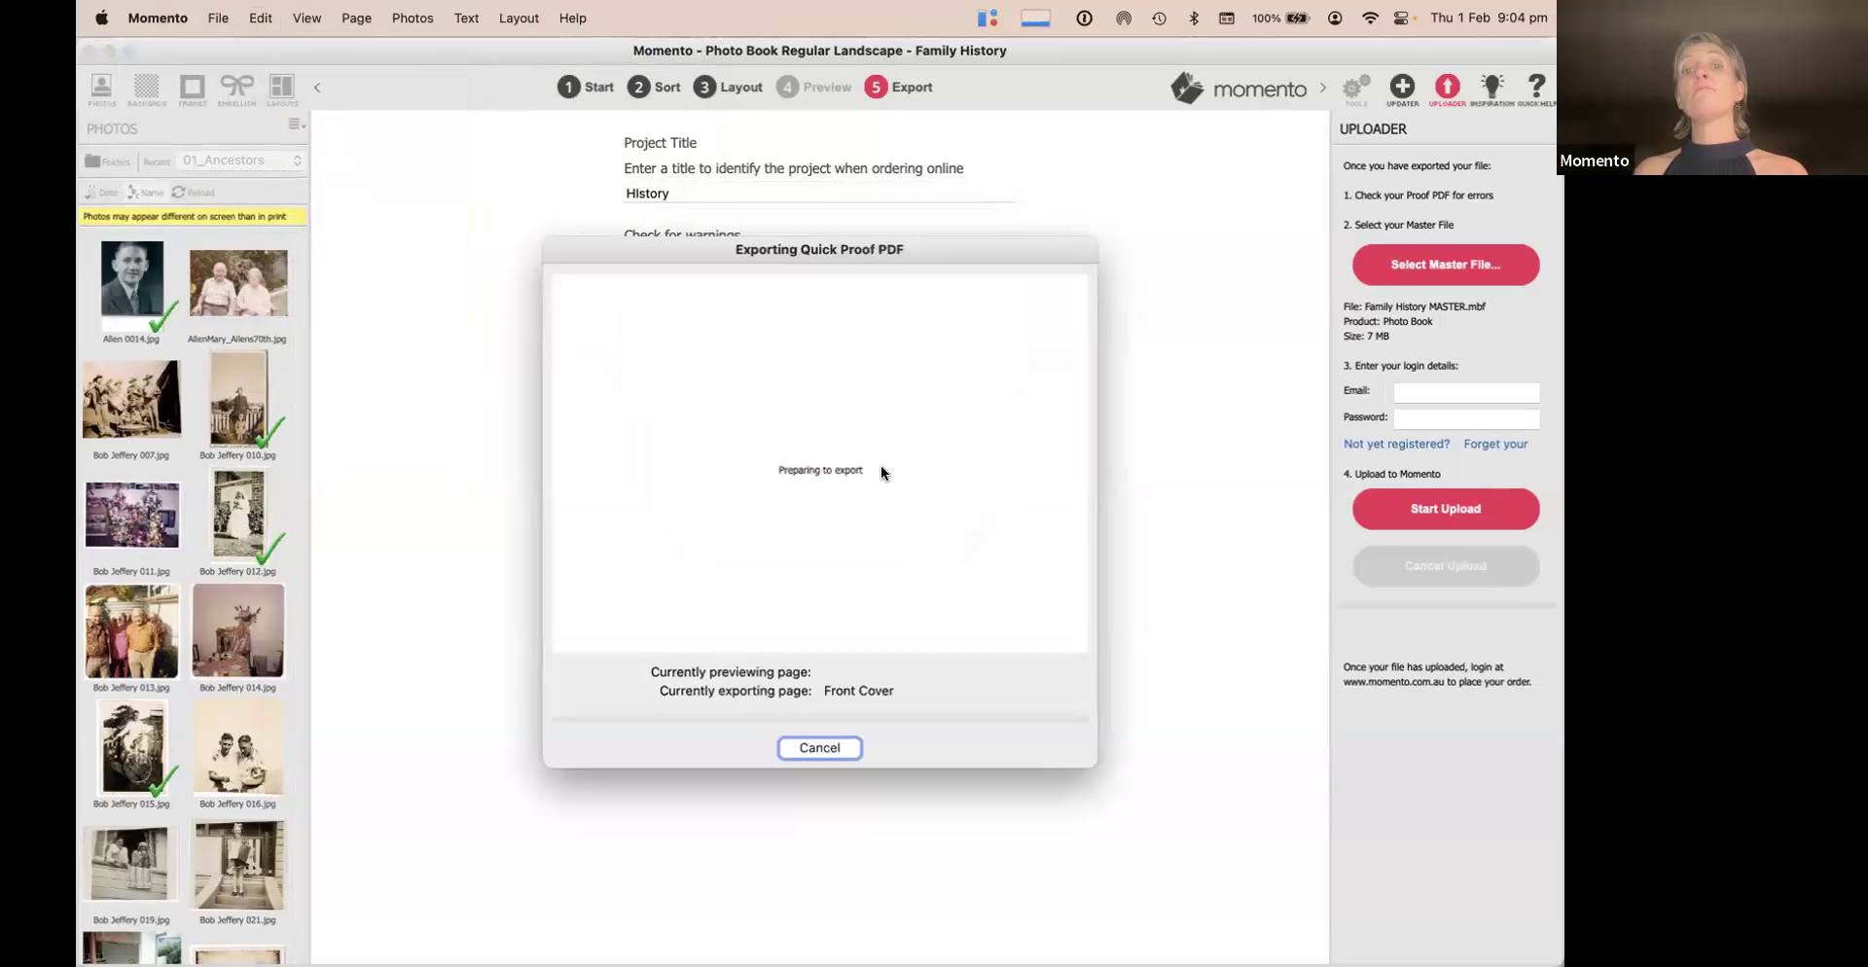